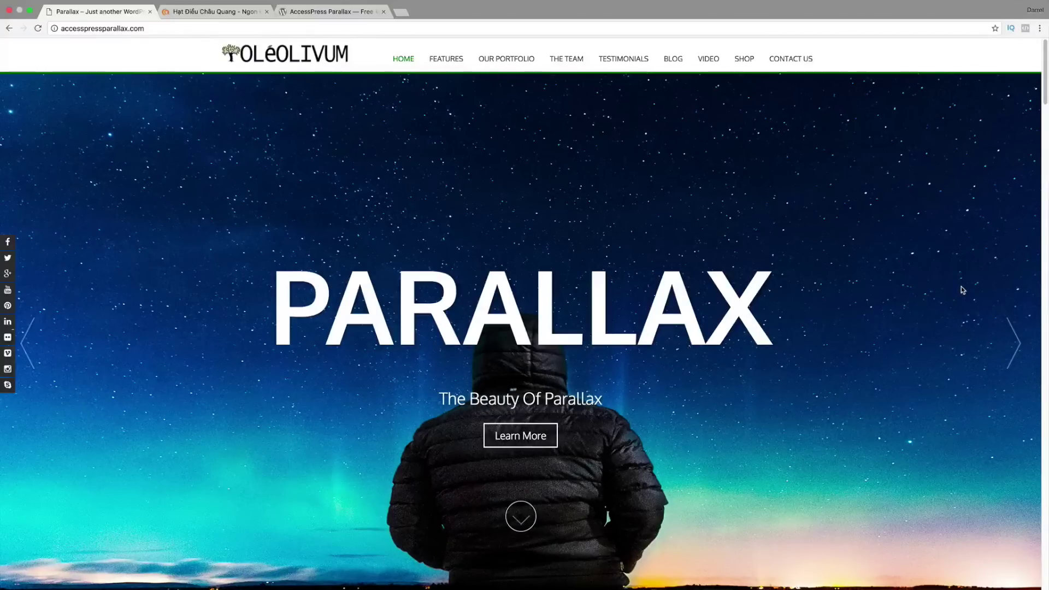
Step: Advance the home slider, select the PARALLAX heading text, and jump to the Features section
click(1011, 339)
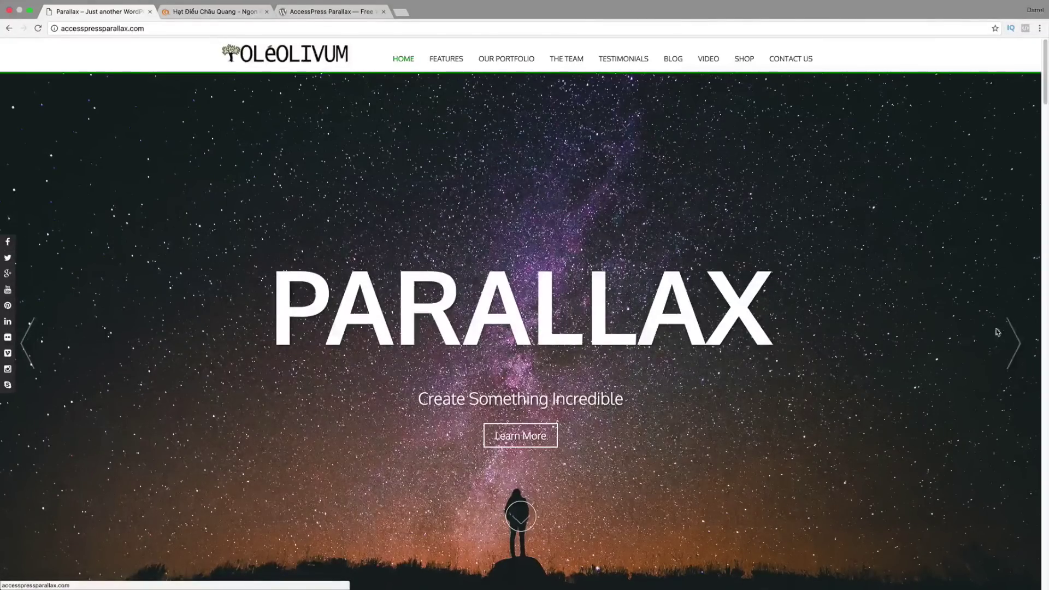
drag(250, 281, 808, 325)
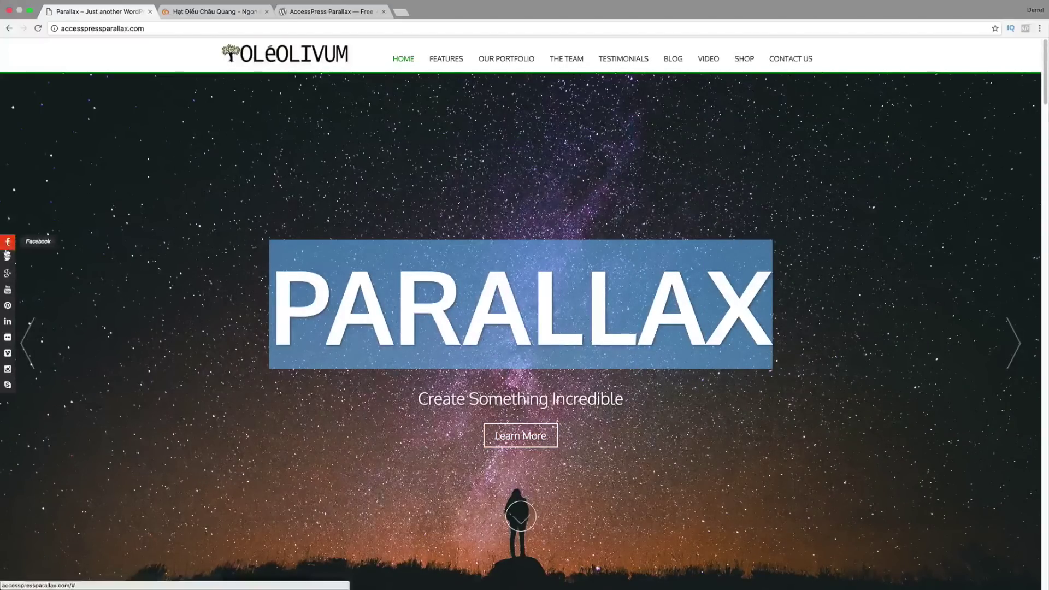
click(447, 60)
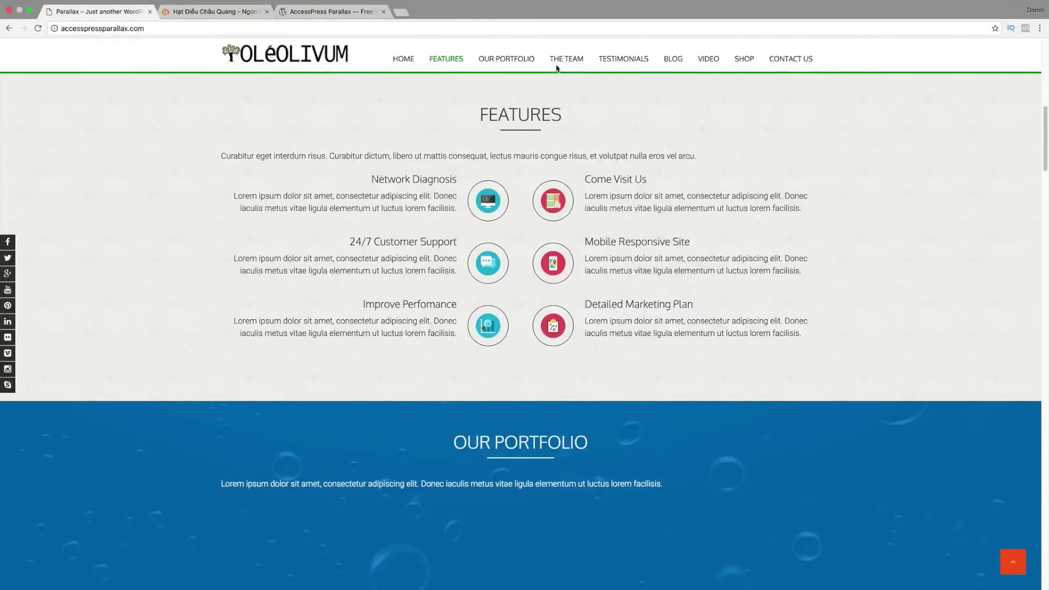
Step: Visit Our Portfolio and The Team, view each member, and select Loki's title and description
click(519, 59)
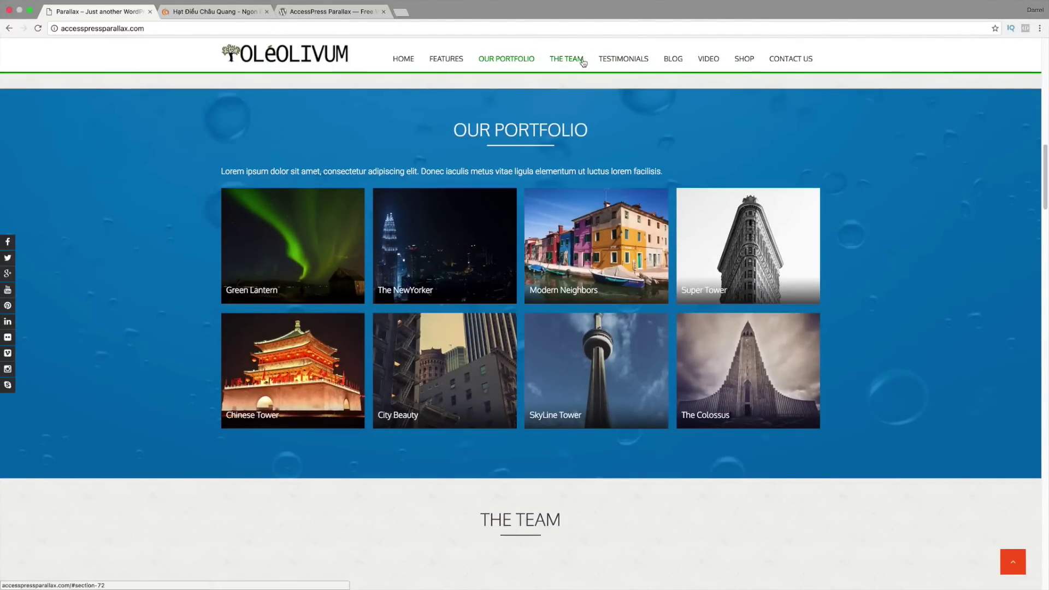
click(583, 61)
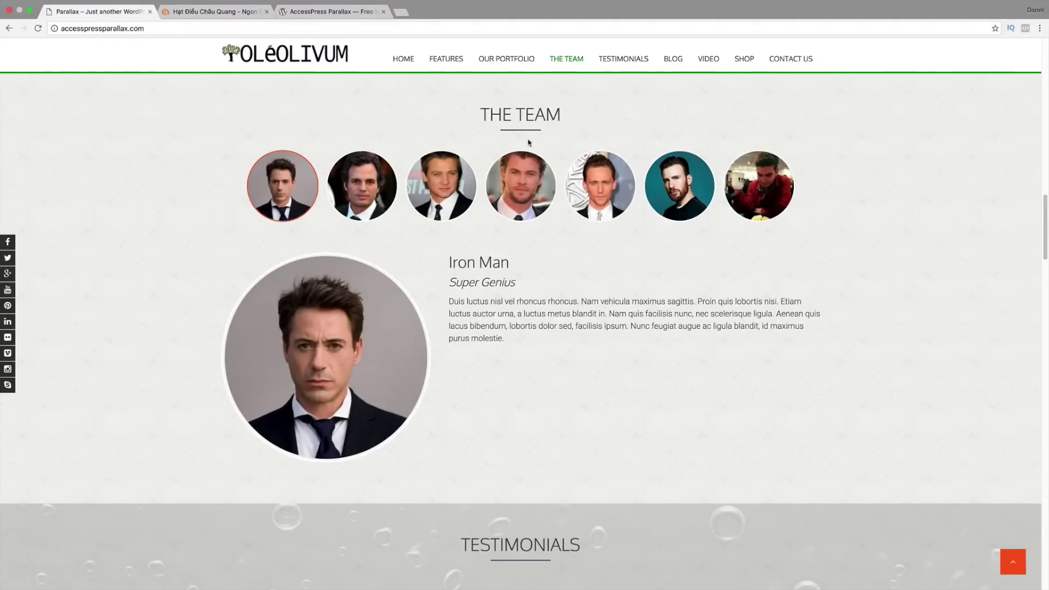
click(369, 184)
click(442, 184)
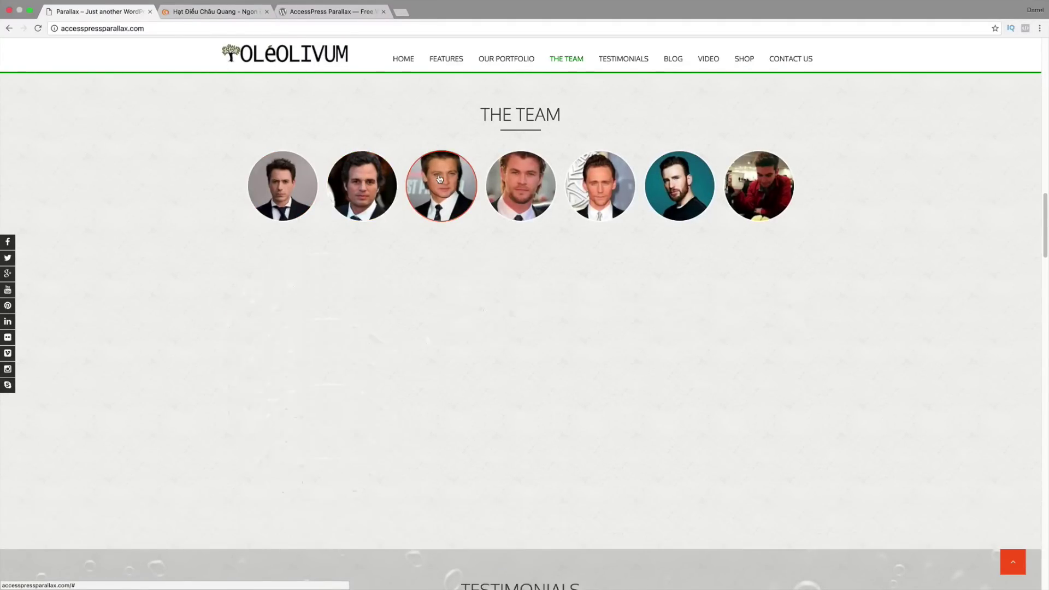
click(513, 179)
click(601, 182)
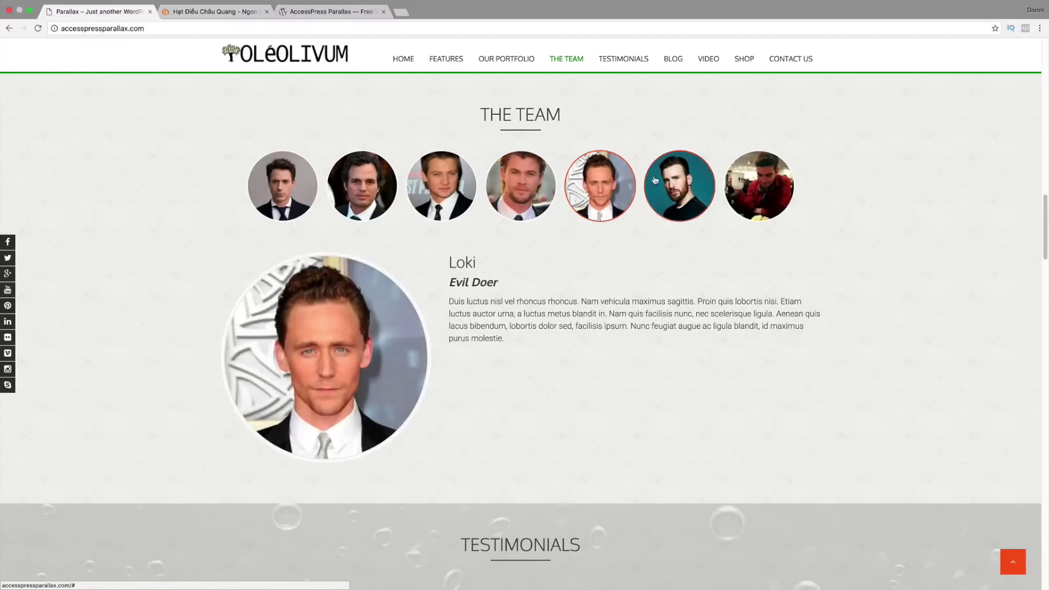
click(655, 181)
click(608, 182)
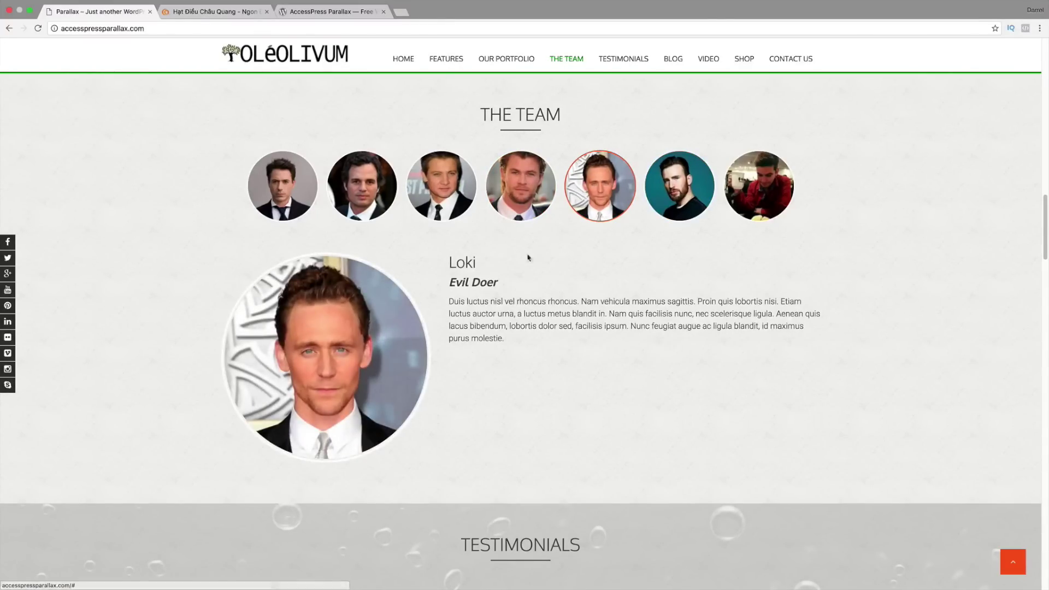
drag(476, 262, 451, 282)
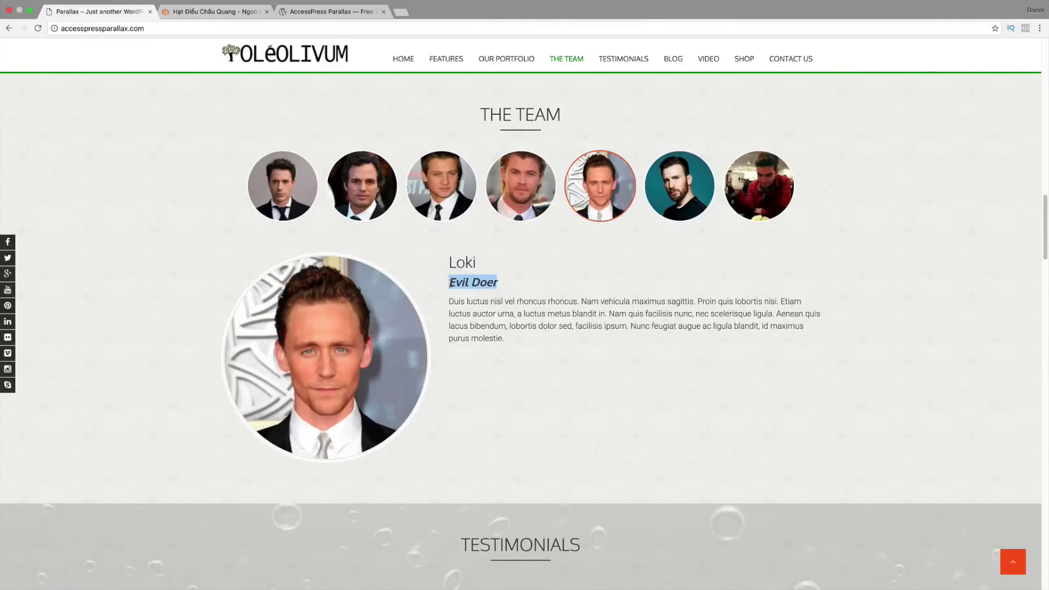
drag(501, 339, 446, 301)
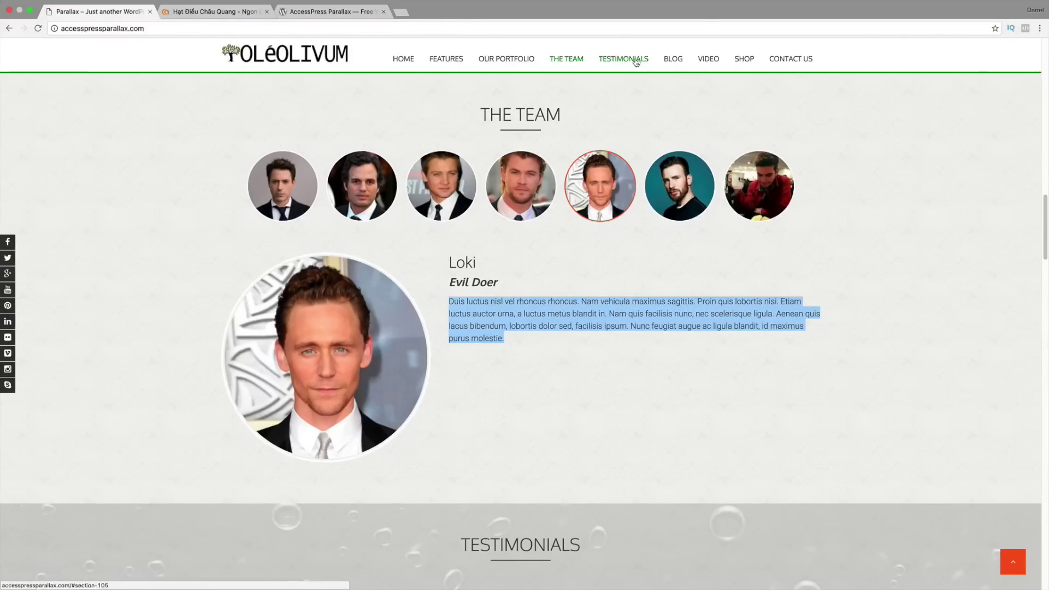
Step: Cycle the testimonials from Thor back to Darrel Wilson, then go to the Blog section
click(638, 60)
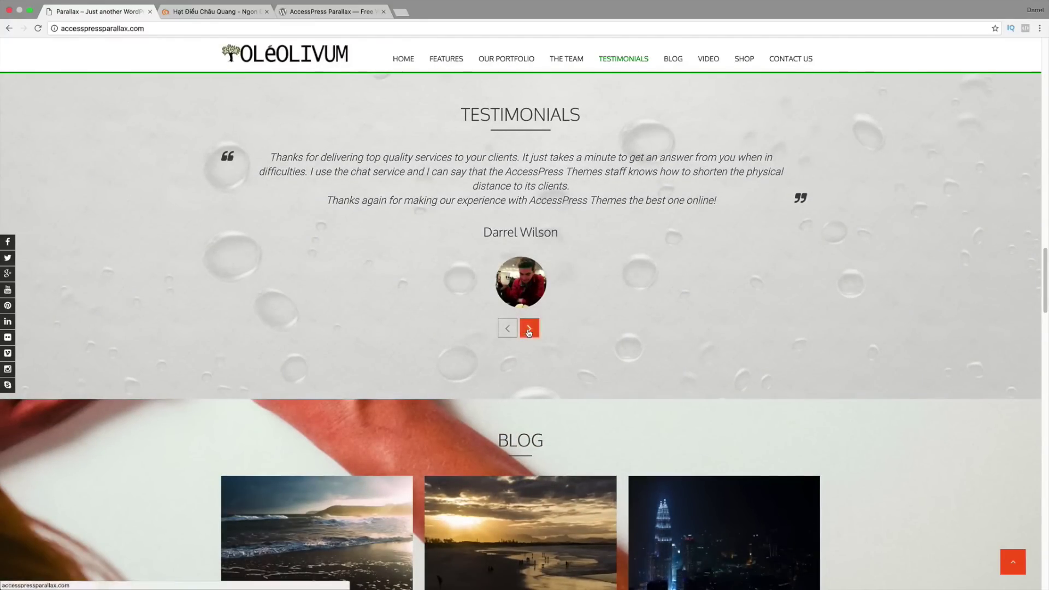
click(531, 332)
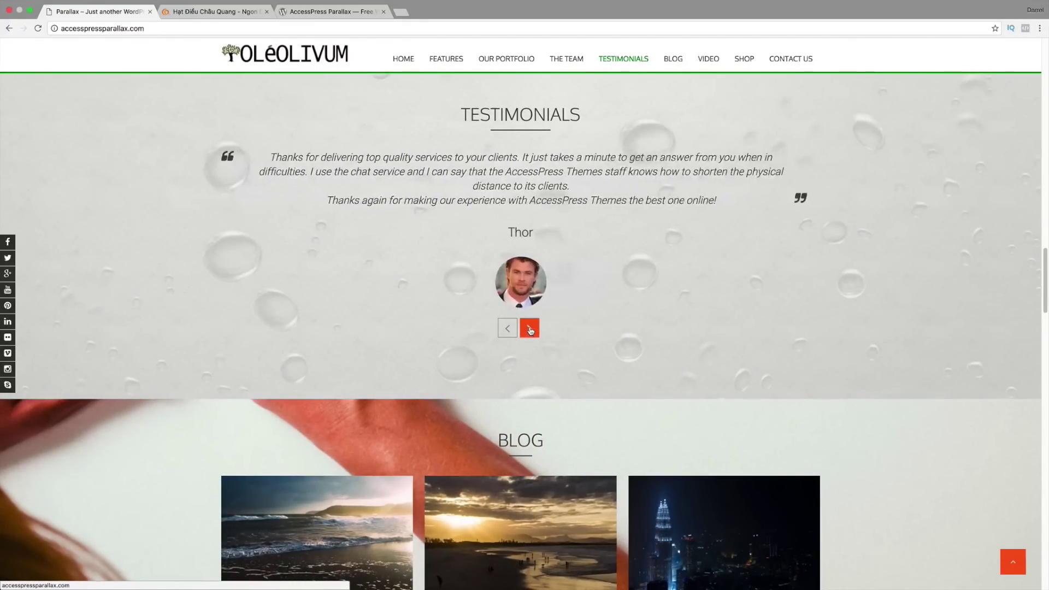
click(531, 332)
click(674, 59)
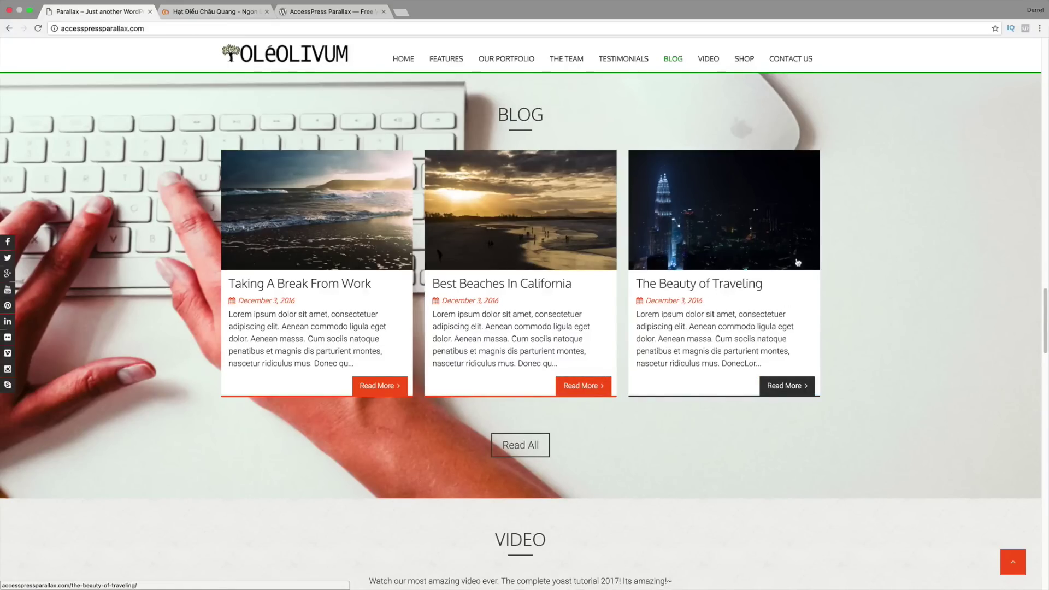
Step: Open The Beauty of Traveling post and try submitting its comment form
click(731, 209)
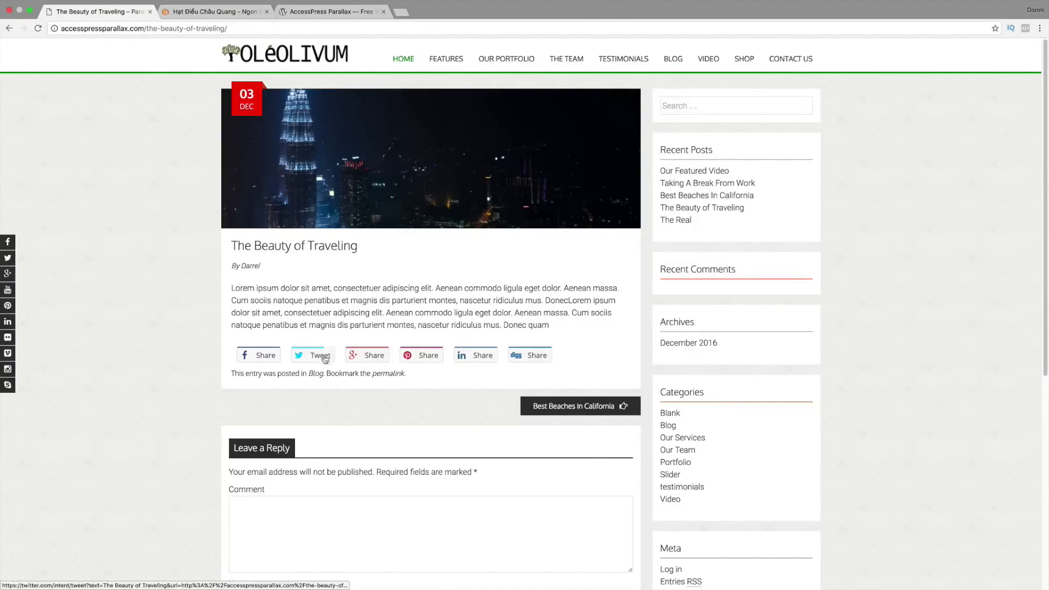
scroll(263, 355, down, 5)
click(263, 355)
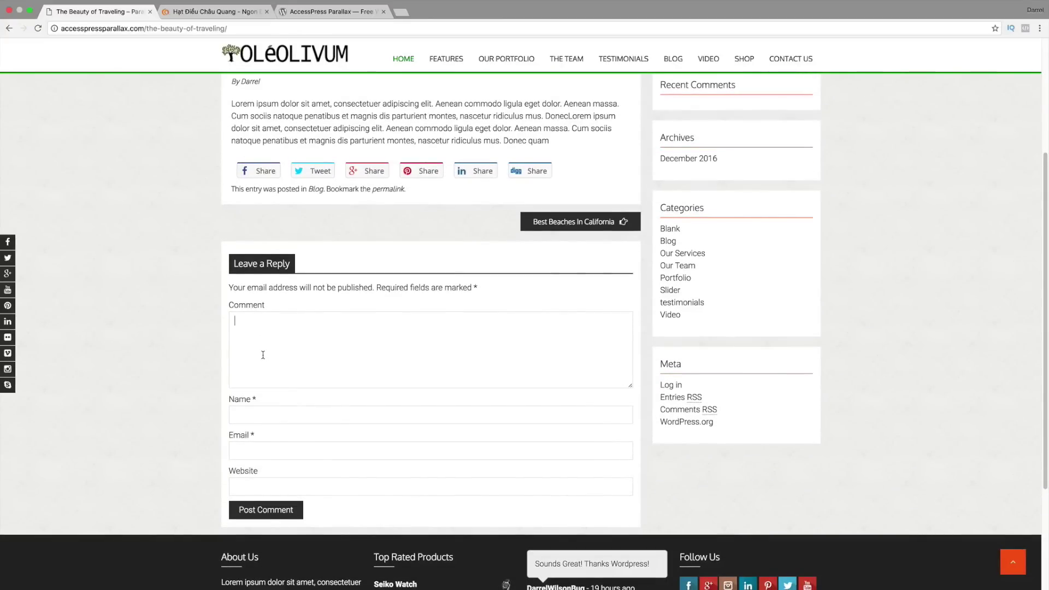
click(273, 445)
click(291, 510)
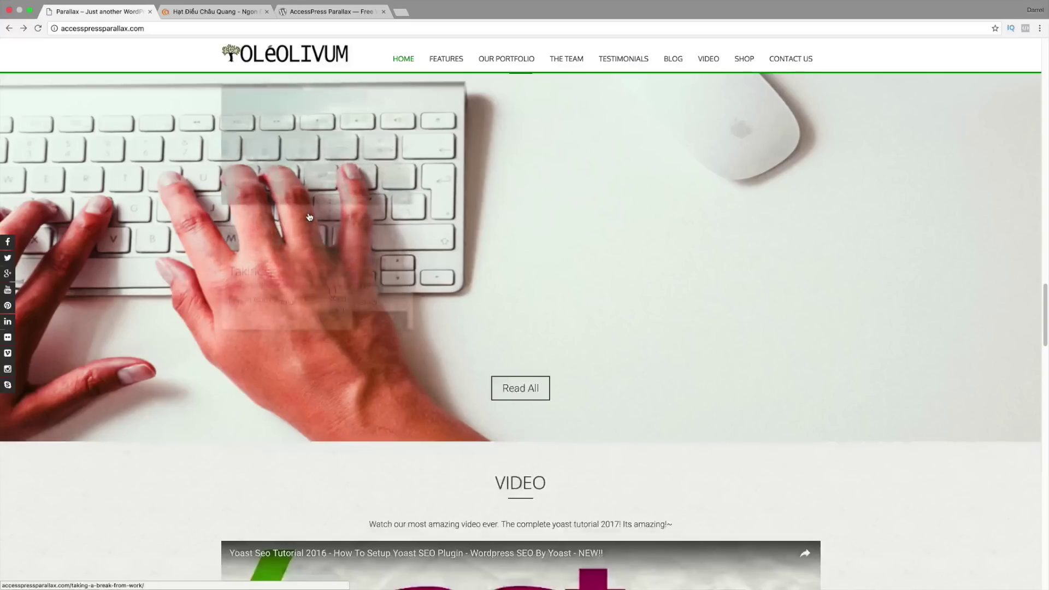
Step: Play and pause the embedded Yoast video in the Video section, then go to Shop
click(708, 59)
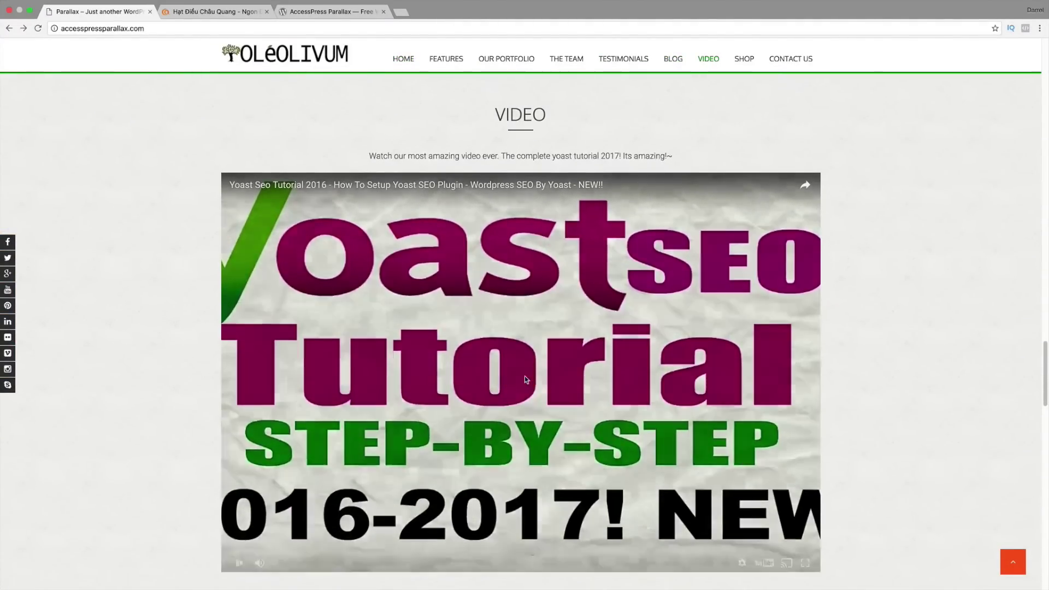
click(525, 365)
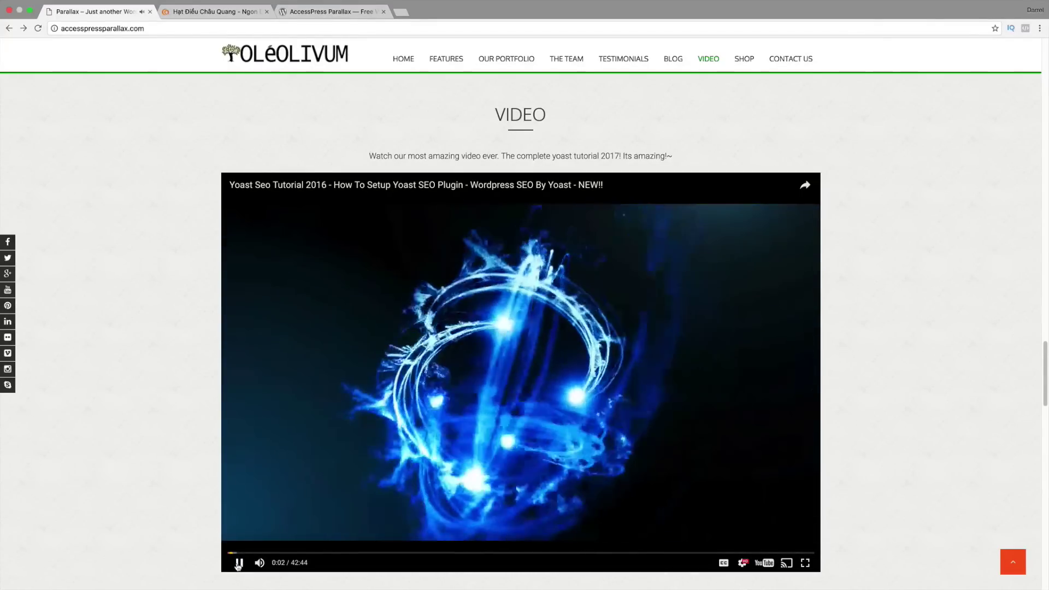
click(239, 564)
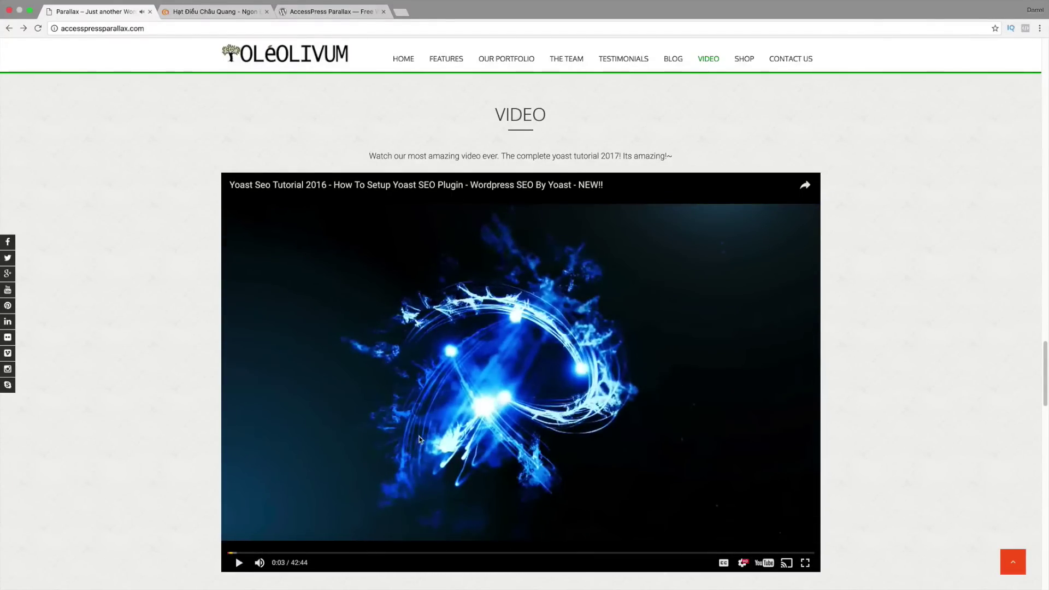
click(742, 59)
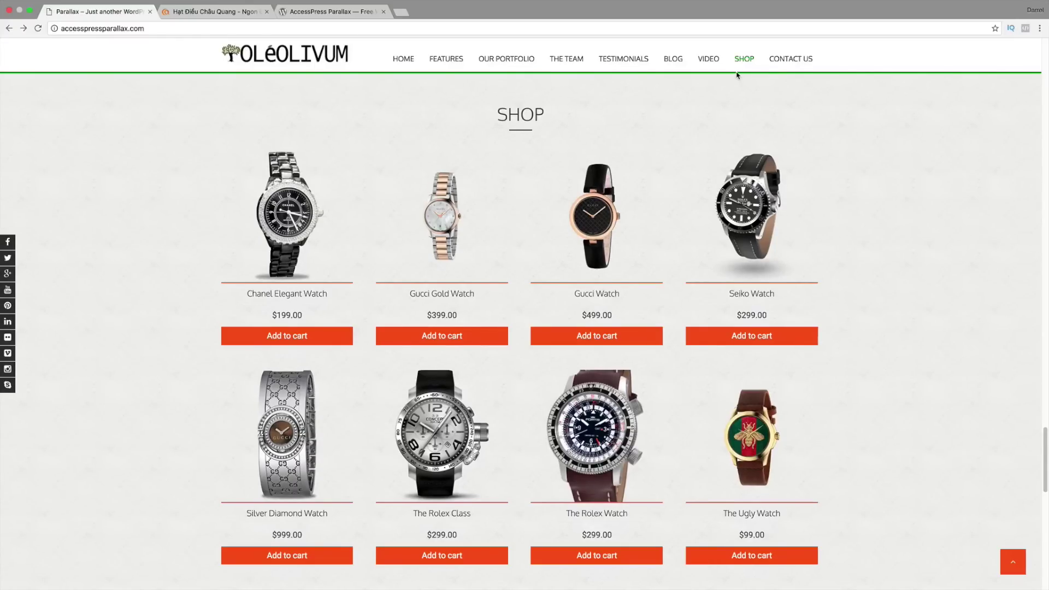
Step: Show Contact Us, expand and collapse the location map, then scroll back to the hero slide
click(788, 60)
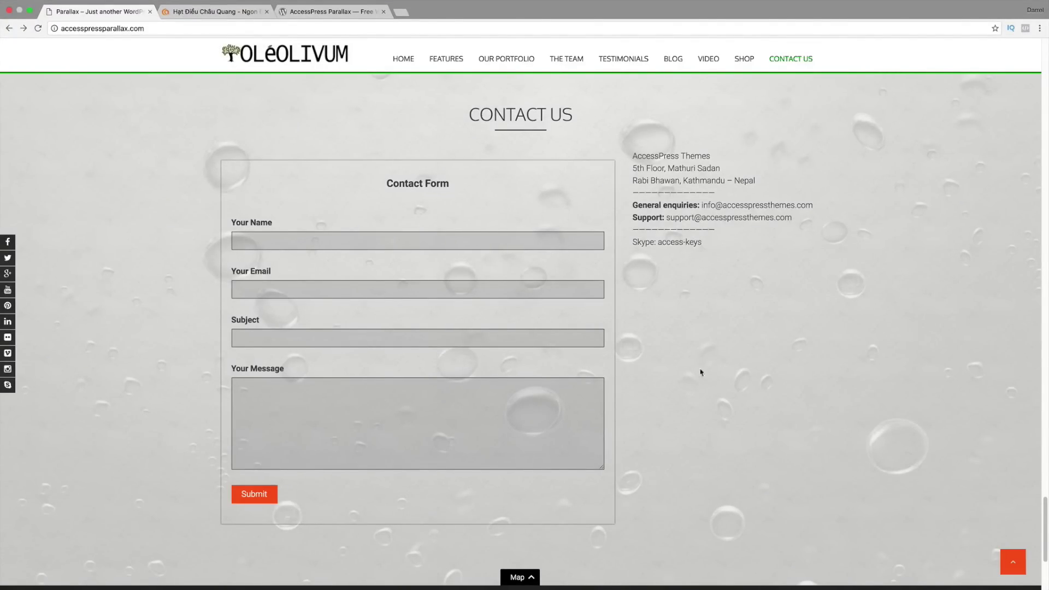
scroll(703, 377, down, 3)
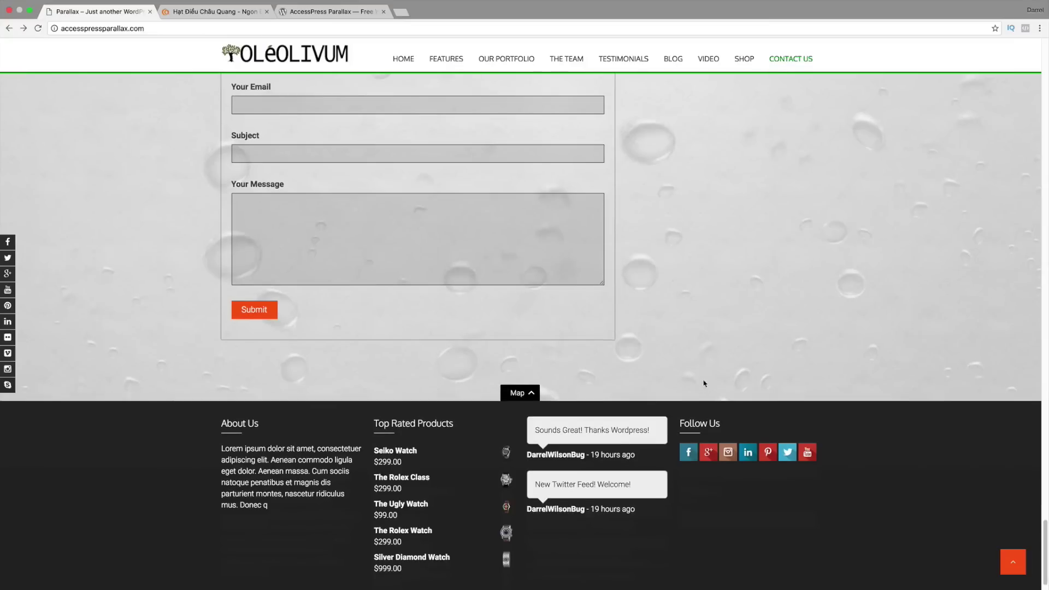
click(530, 394)
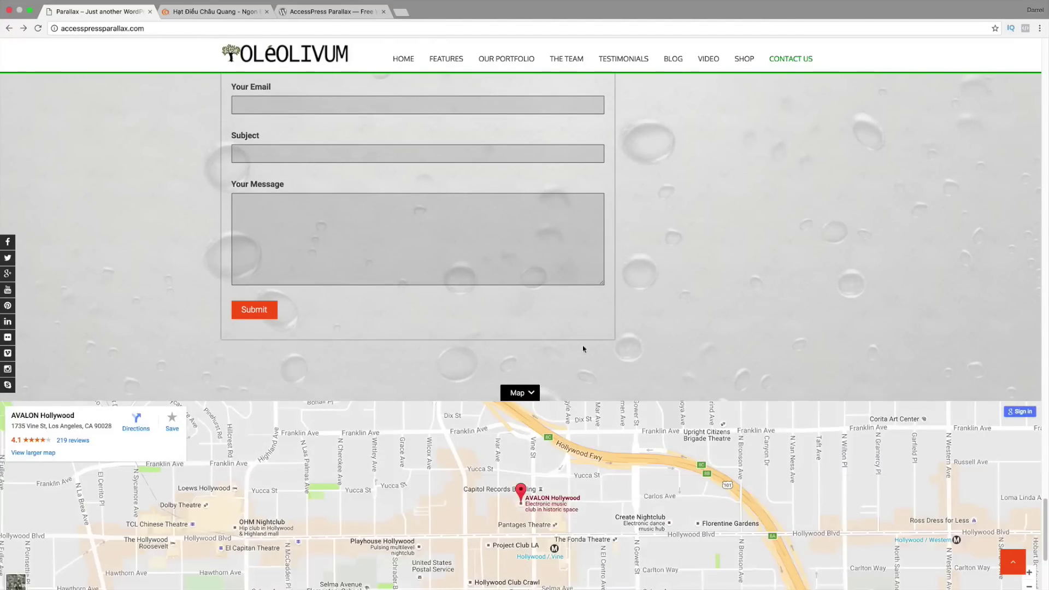
scroll(583, 347, down, 2)
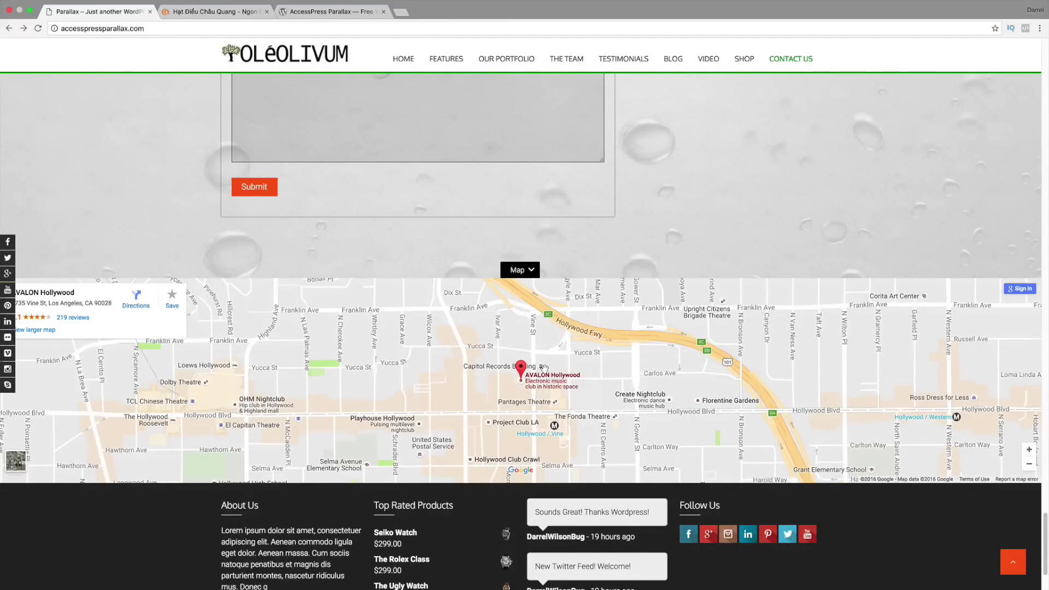
click(533, 269)
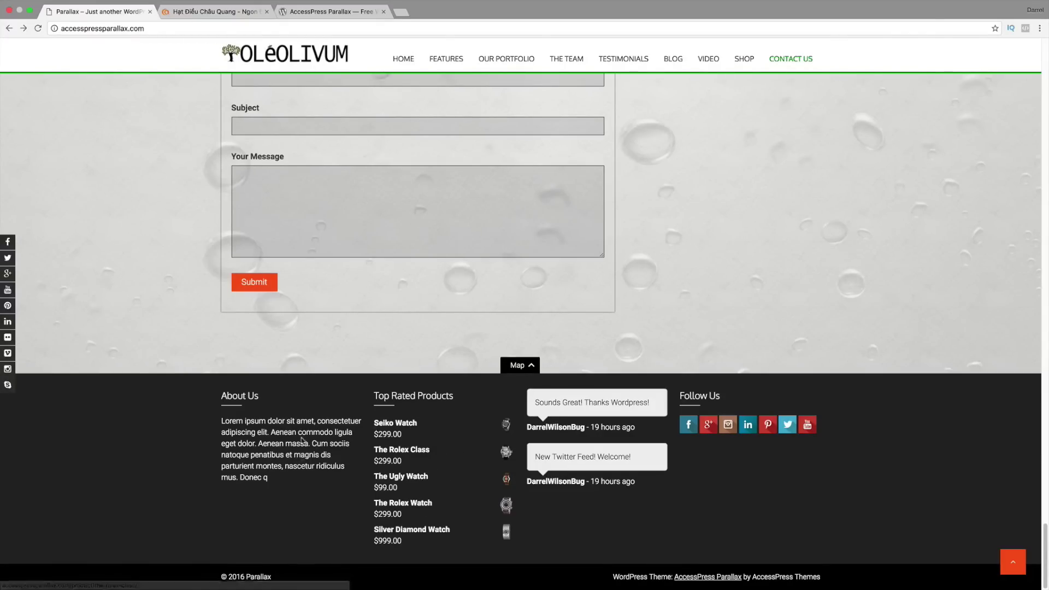
drag(1045, 546, 1046, 47)
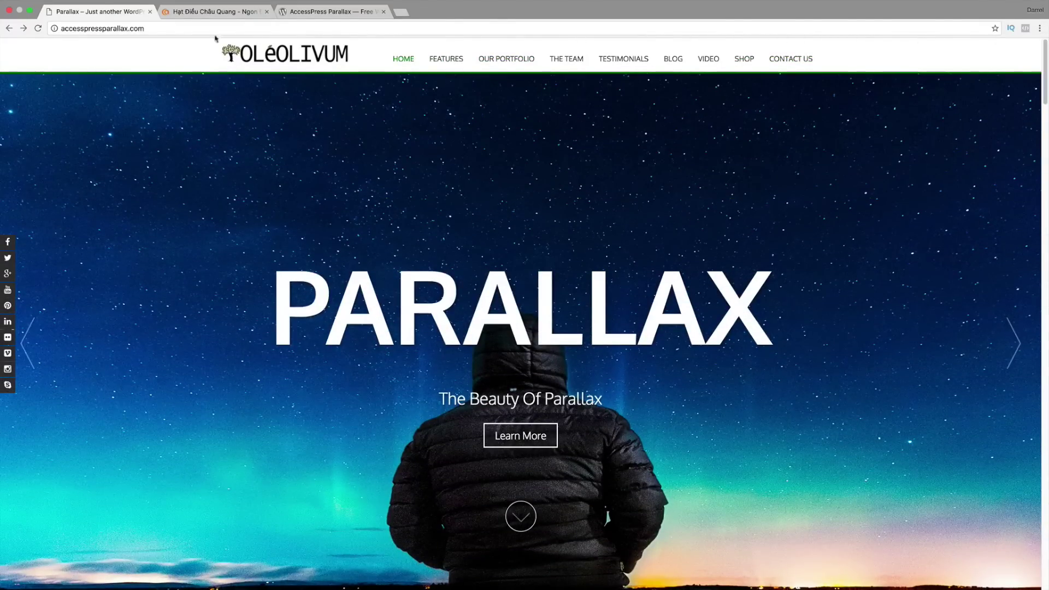
Step: Reload the Parallax demo homepage, then switch to the AccessPress Parallax WordPress.org theme page
click(37, 28)
drag(1046, 71, 1043, 44)
click(331, 11)
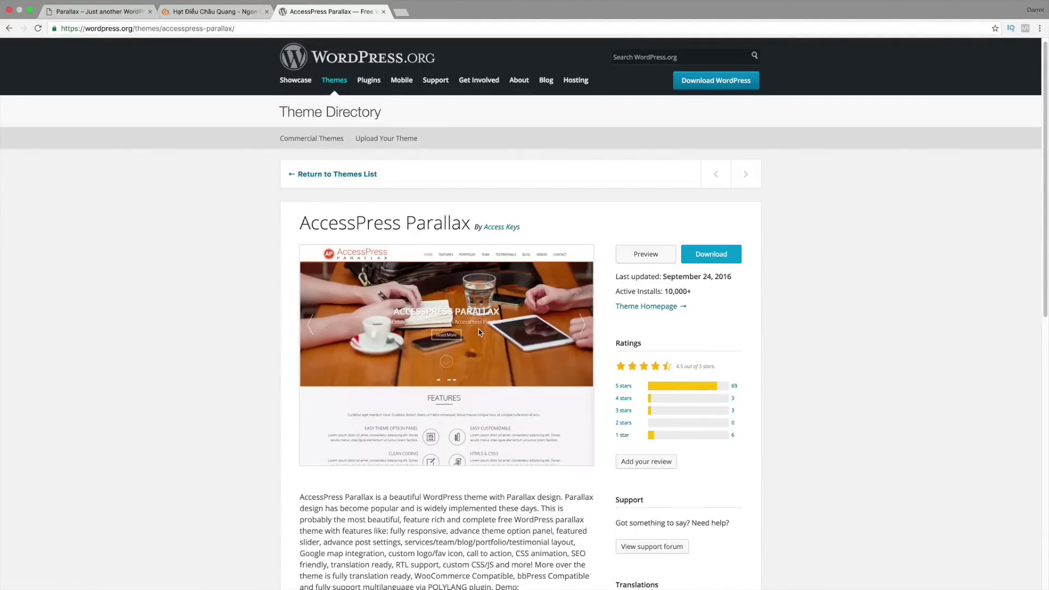
Step: Scroll through the Hạt Điều Châu Quang site, then return to the Parallax demo tab
click(176, 12)
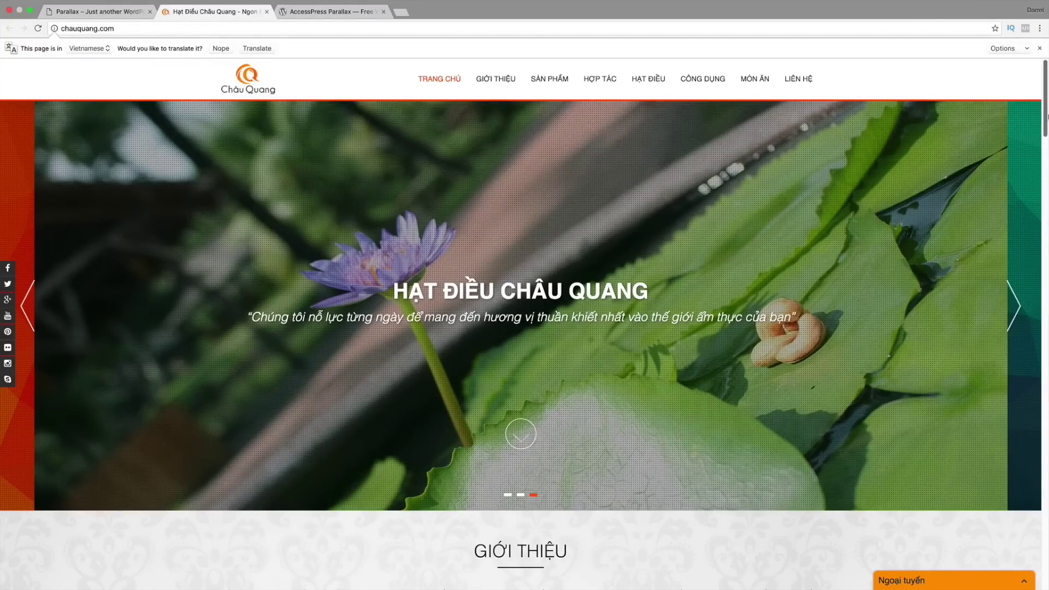
drag(1047, 116, 1046, 89)
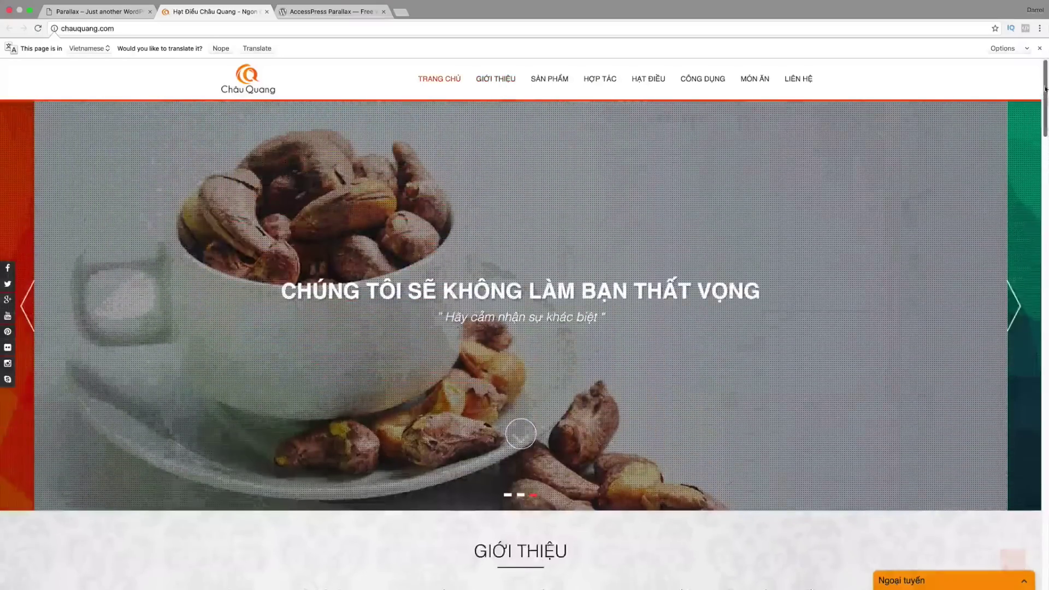
click(123, 12)
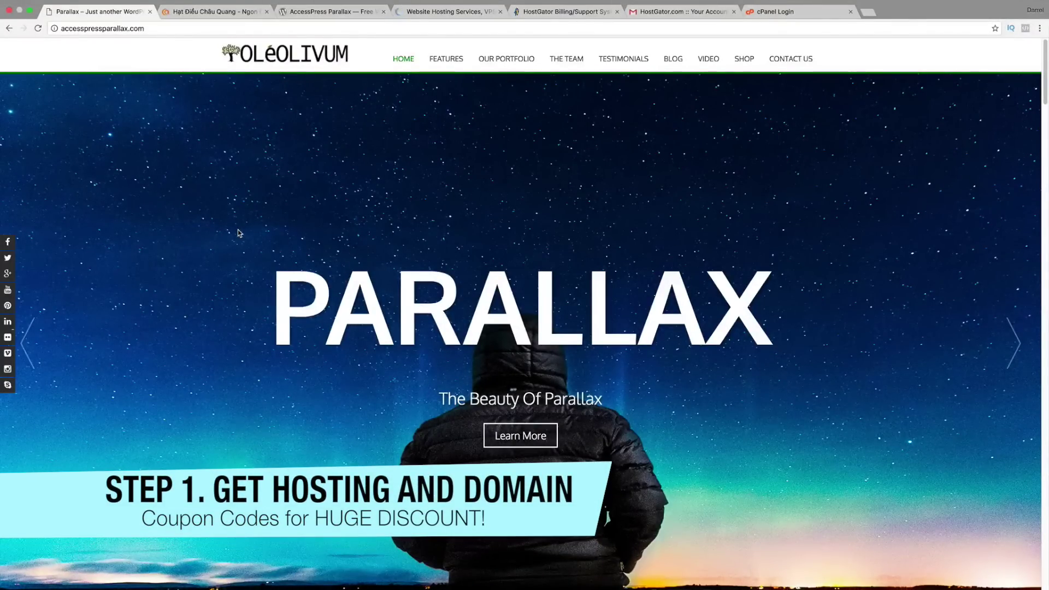
Step: Highlight the four plan steps in Pages, then return to the HostGator tab in Chrome
key(super+Tab)
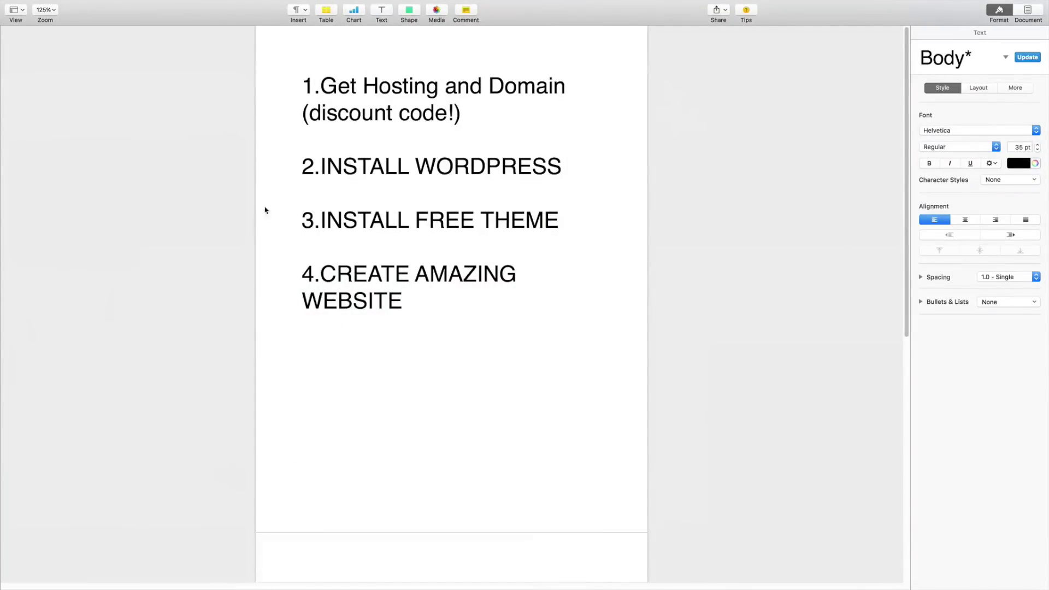
drag(315, 86, 587, 83)
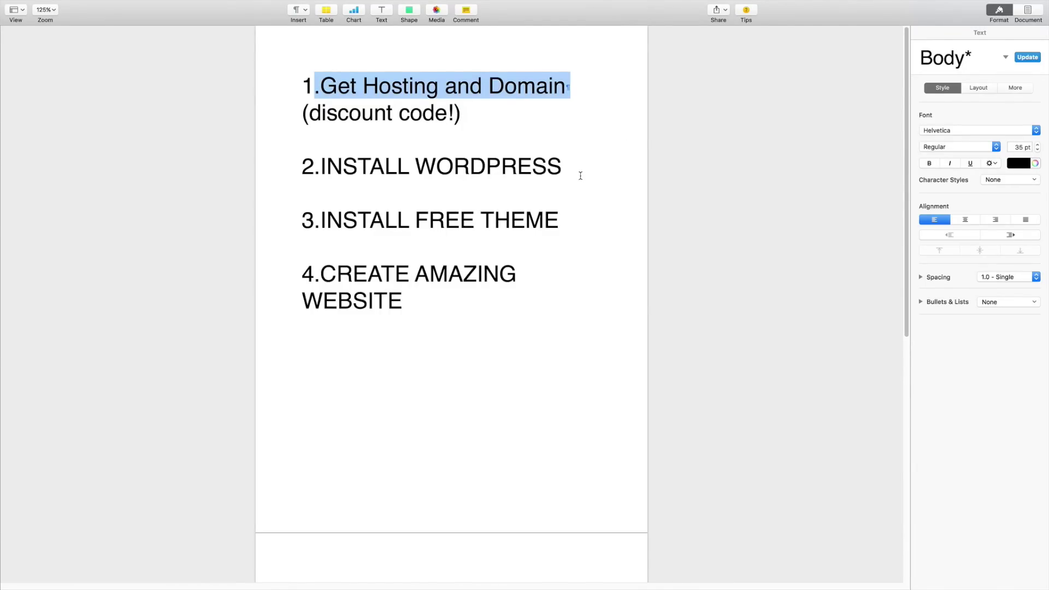
drag(581, 173, 315, 172)
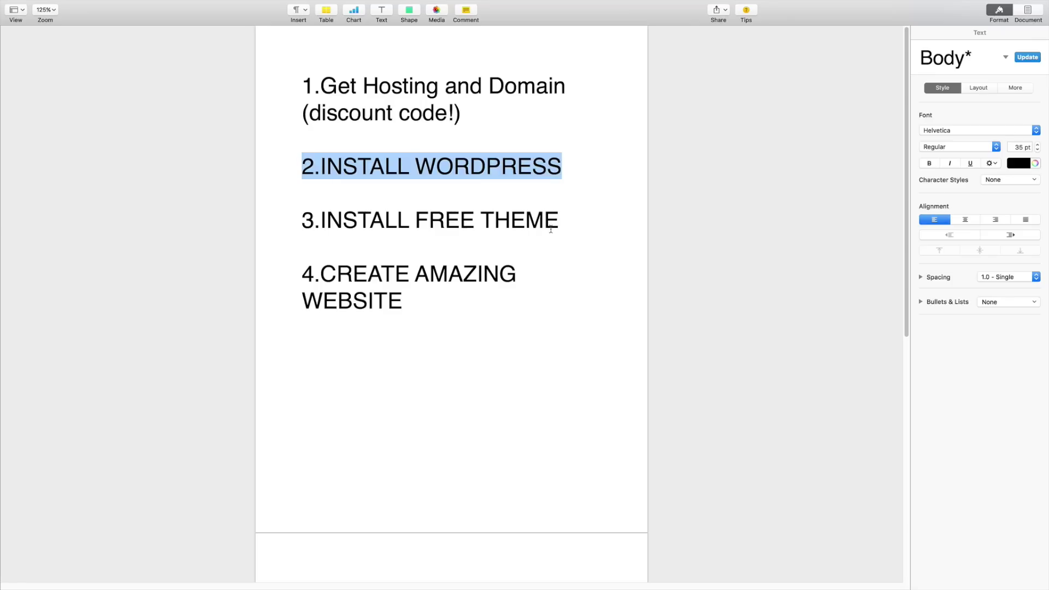
drag(564, 215, 305, 212)
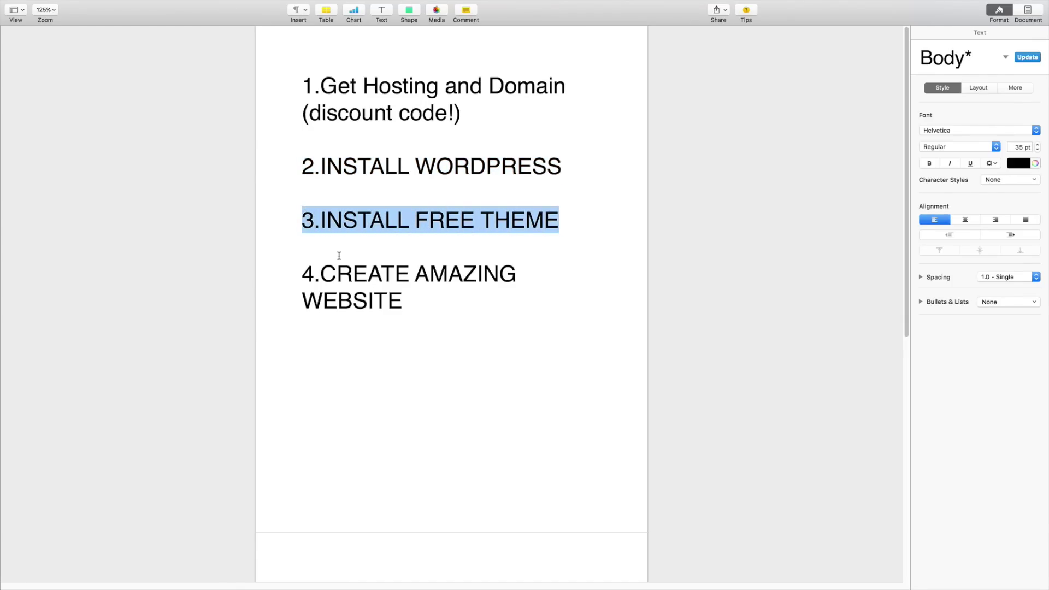
drag(438, 295, 296, 270)
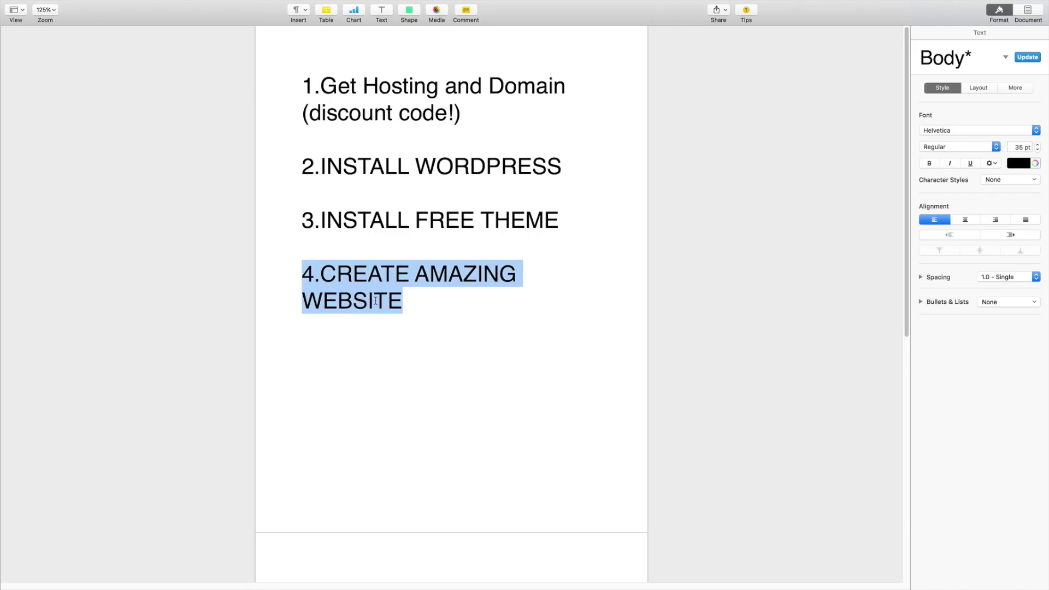
key(super+Tab)
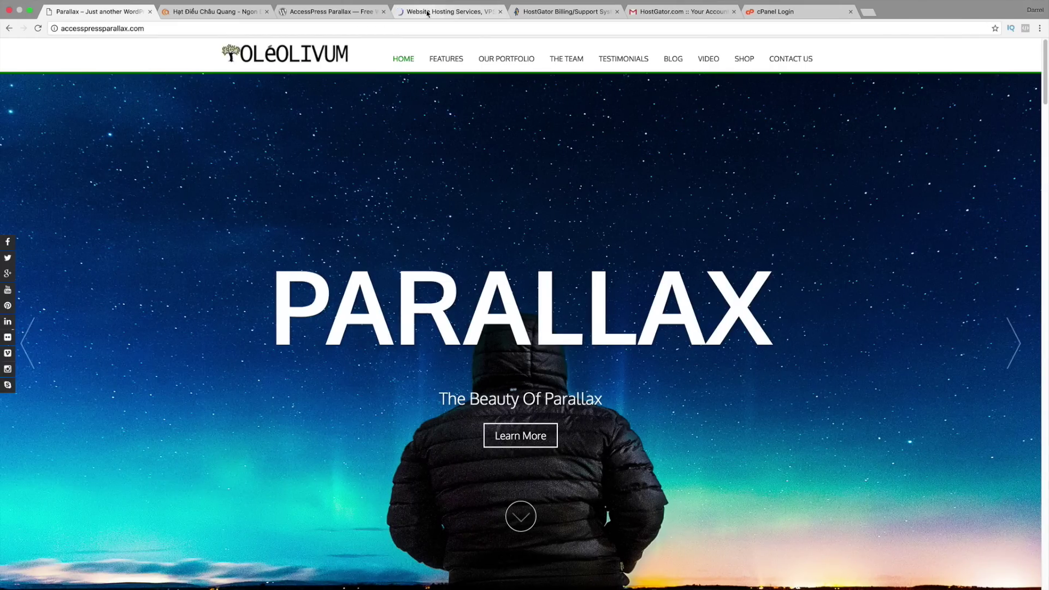
click(427, 12)
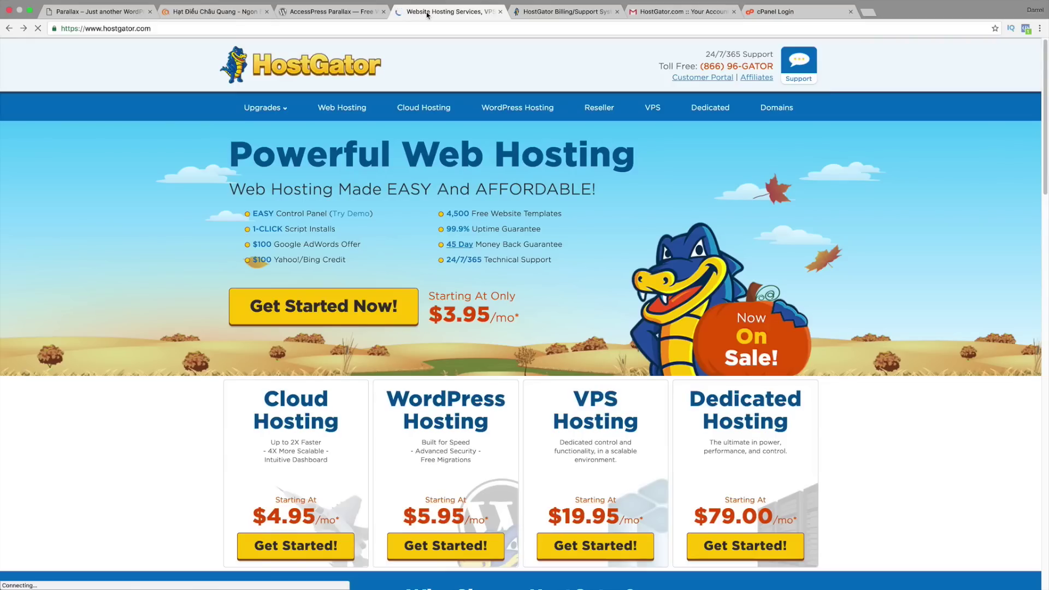
Step: Open the hosting plans and compare Baby Plan's Unlimited Domains with Hatchling's Single Domain
click(363, 306)
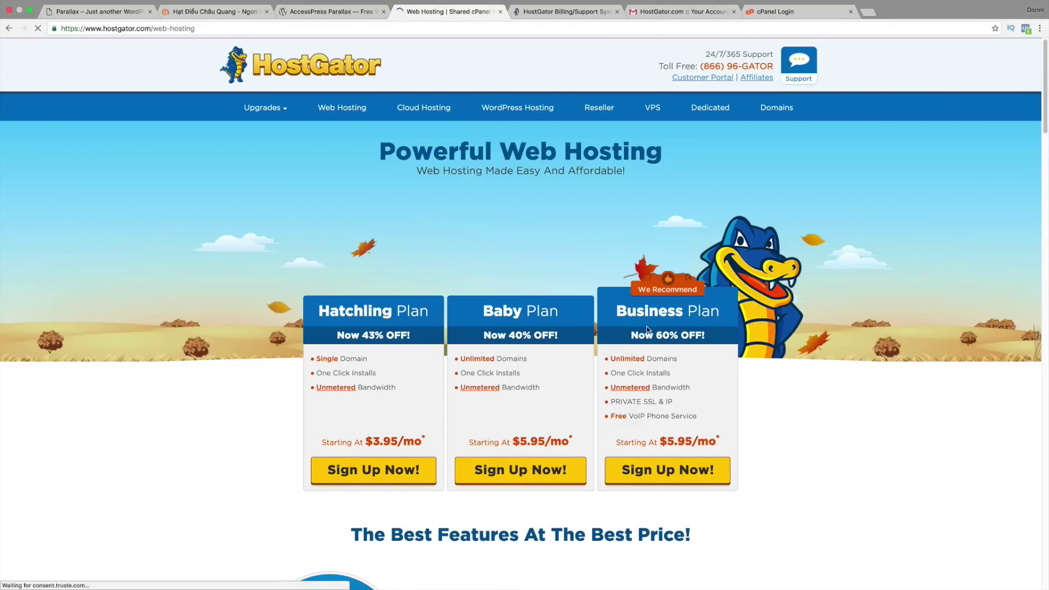
drag(565, 315, 487, 311)
drag(529, 359, 451, 357)
drag(386, 360, 317, 357)
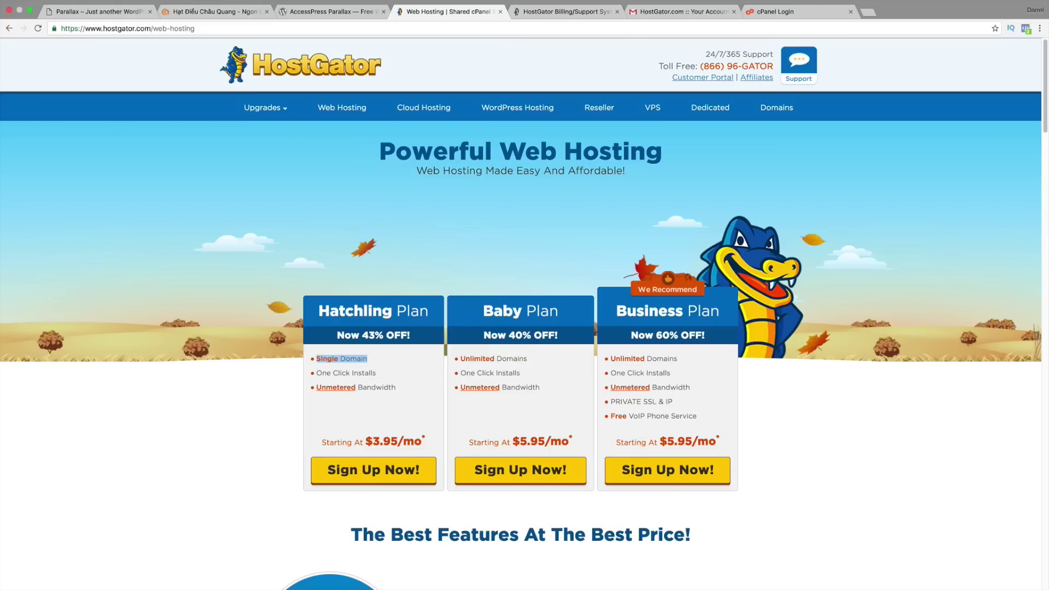
click(555, 365)
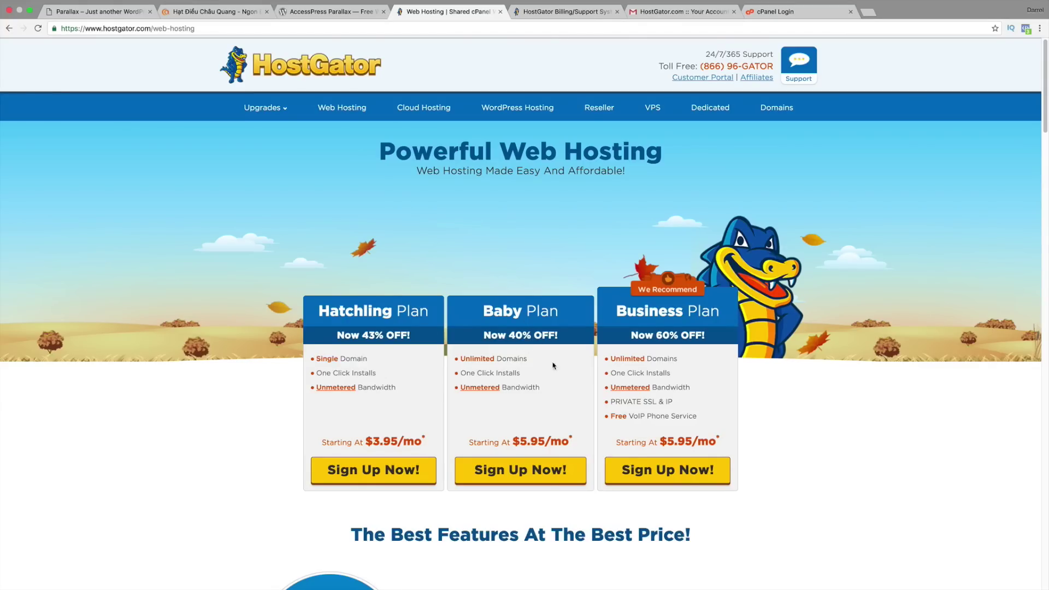
Step: Sign up for the Baby Plan and search for the domain ilovekyloren
click(533, 473)
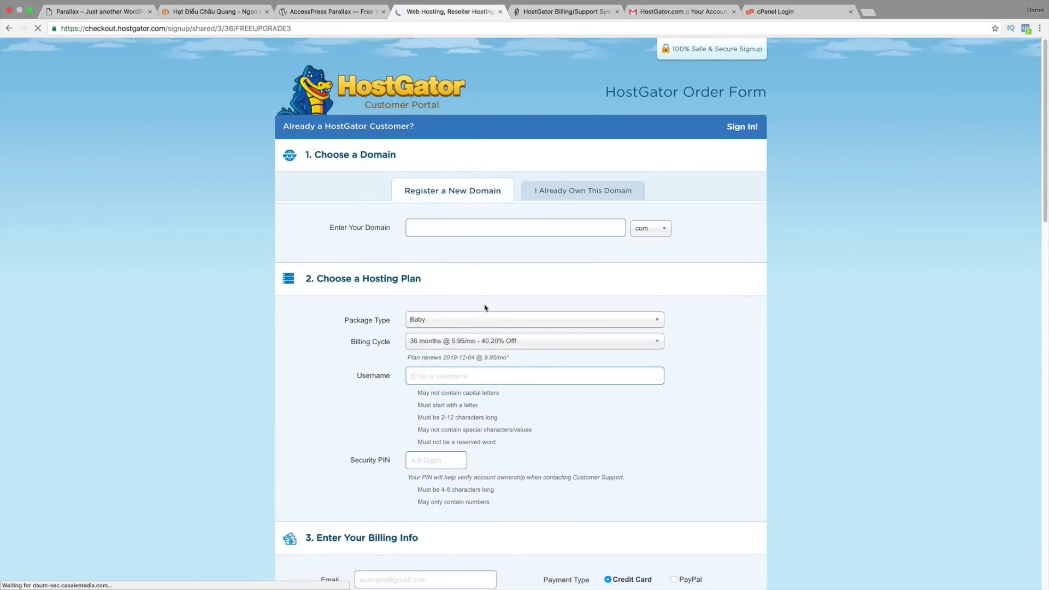
click(464, 222)
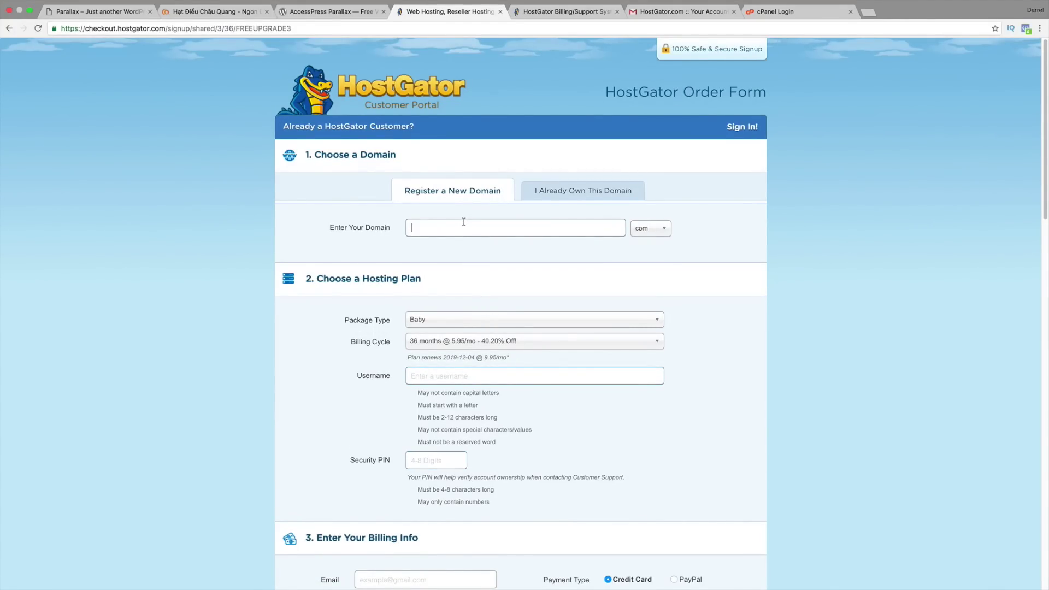
text(ilovekyloren)
click(265, 236)
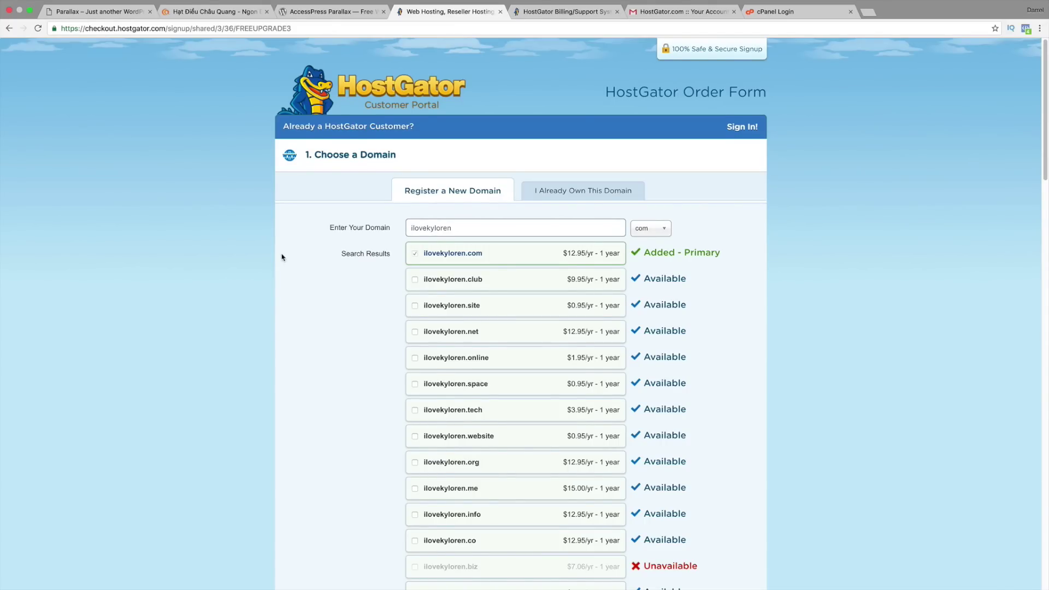
Step: Scroll down the order form to the Domain Privacy Protection section
scroll(282, 257, down, 3)
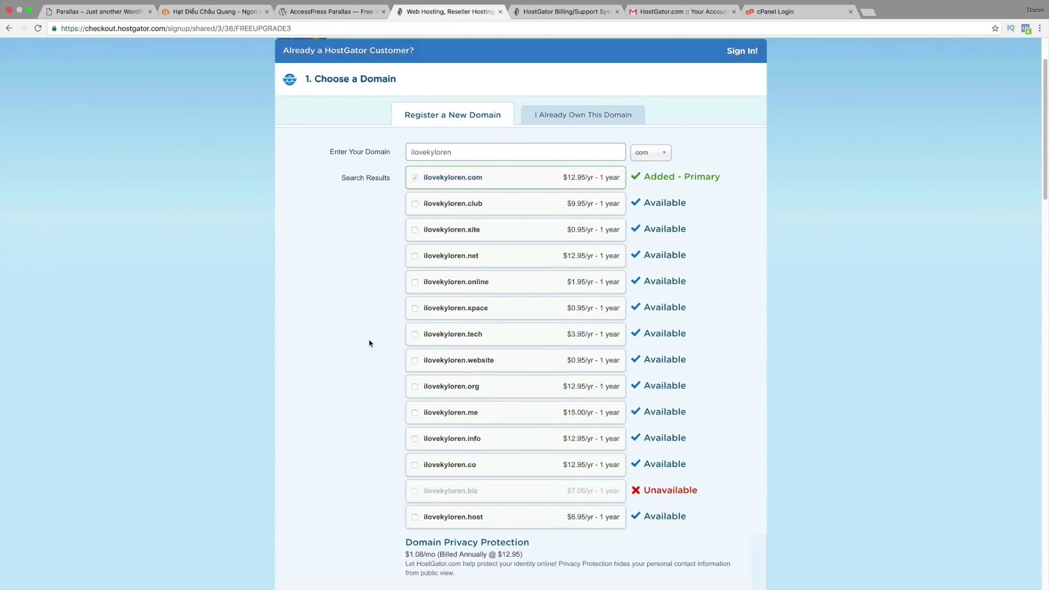
scroll(369, 372, down, 2)
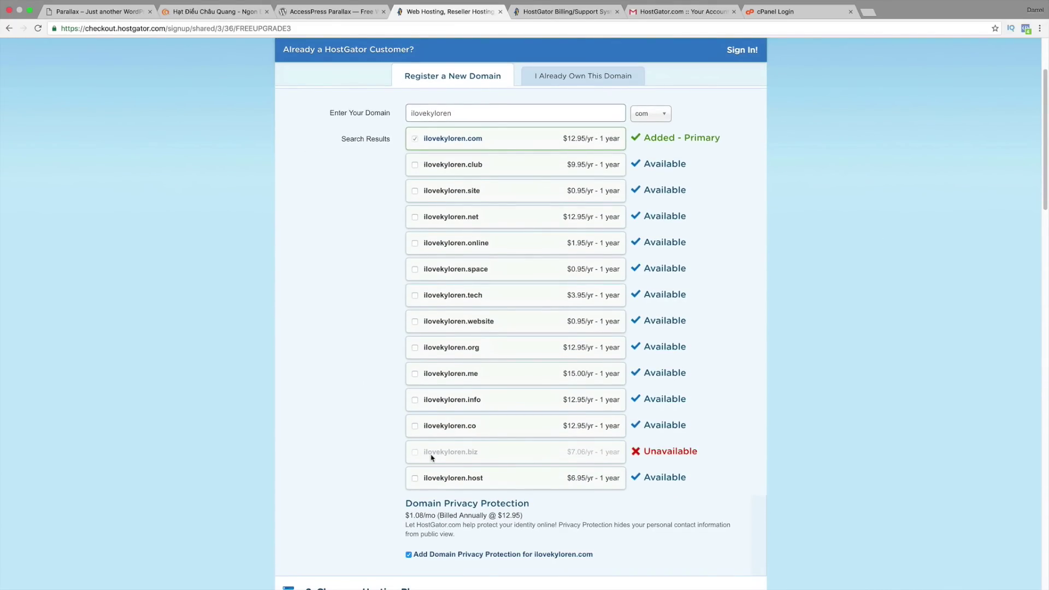
scroll(487, 446, down, 1)
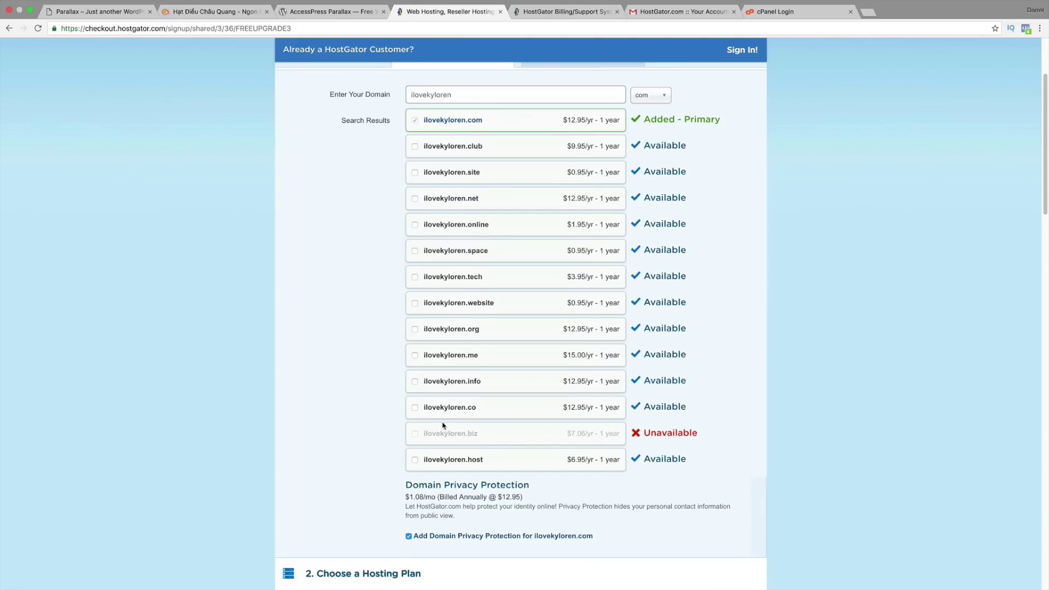
scroll(420, 406, down, 2)
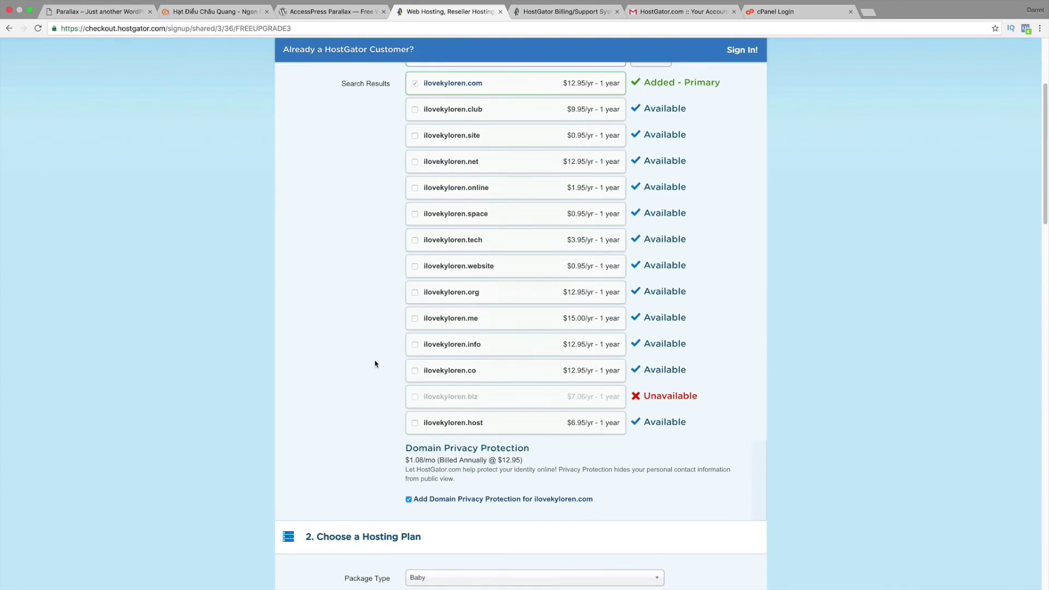
triple_click(457, 444)
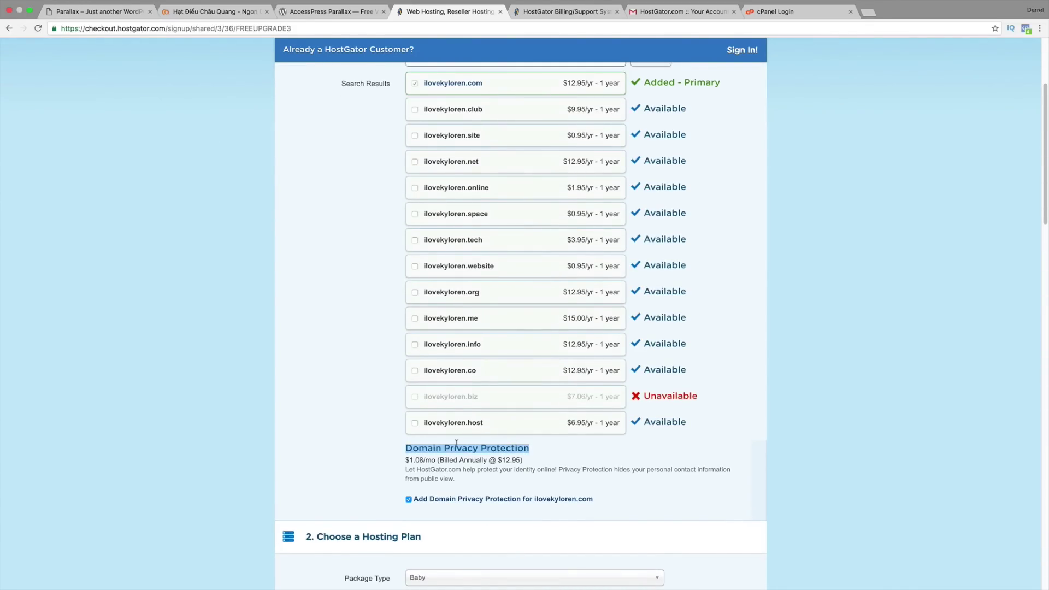
click(375, 446)
scroll(374, 440, down, 4)
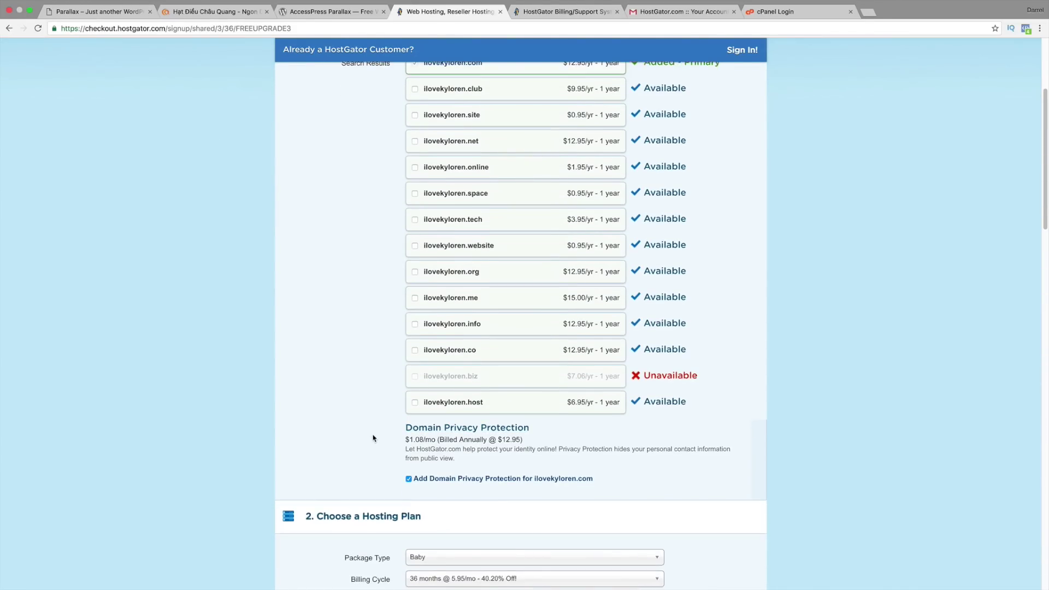
Step: Untick domain privacy protection and set billing to 6 months @ 11.95/mo
click(409, 431)
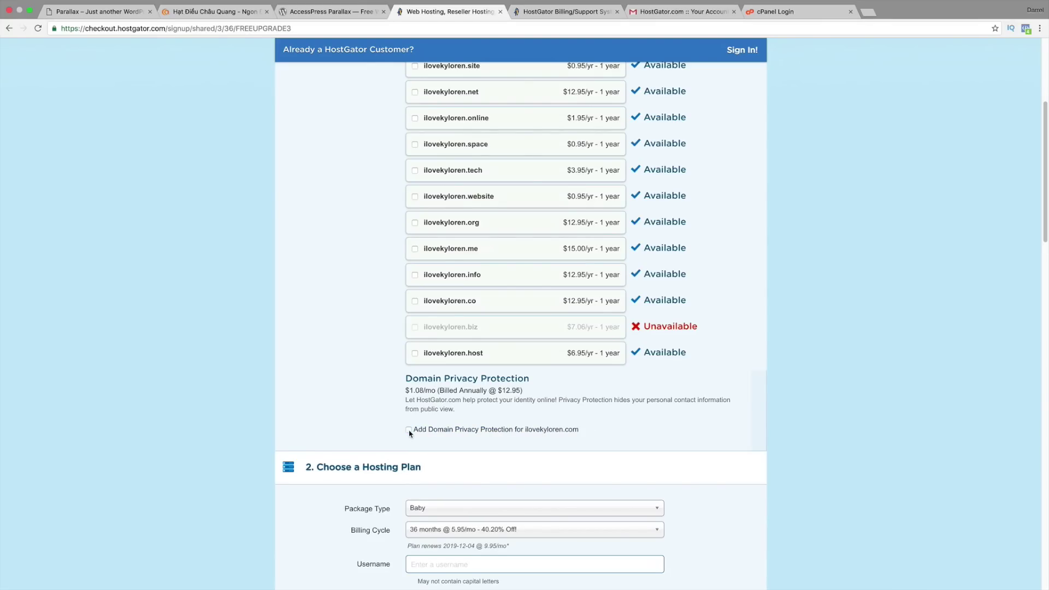
scroll(452, 422, down, 3)
scroll(452, 422, down, 2)
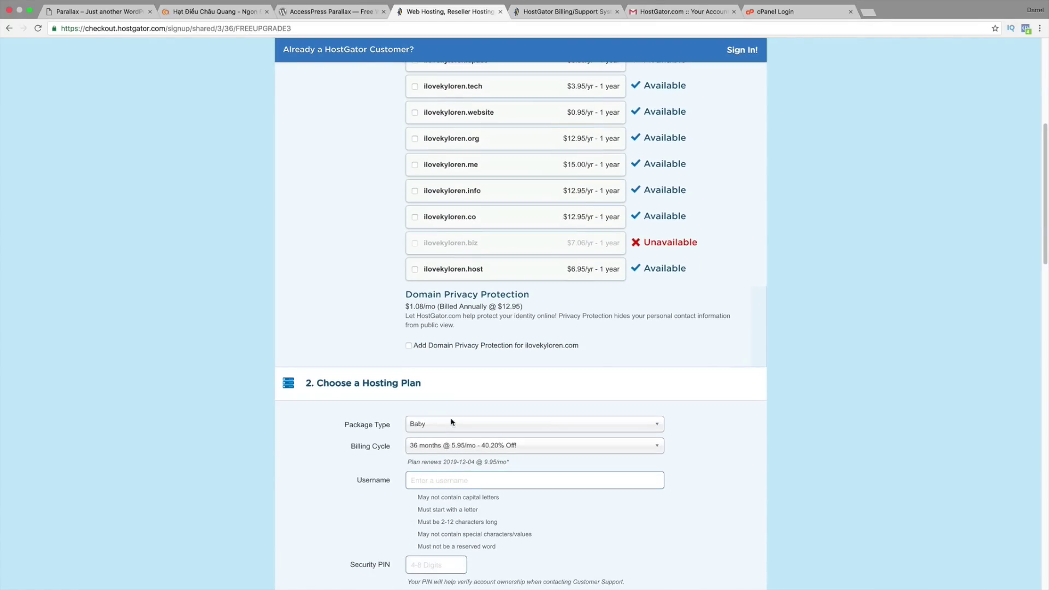
click(450, 441)
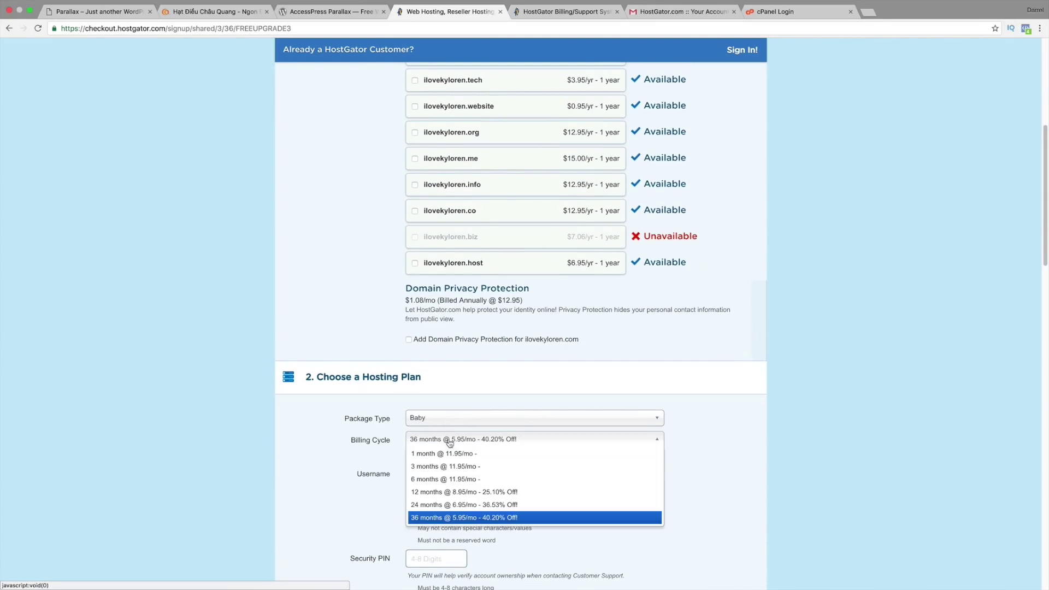
click(448, 479)
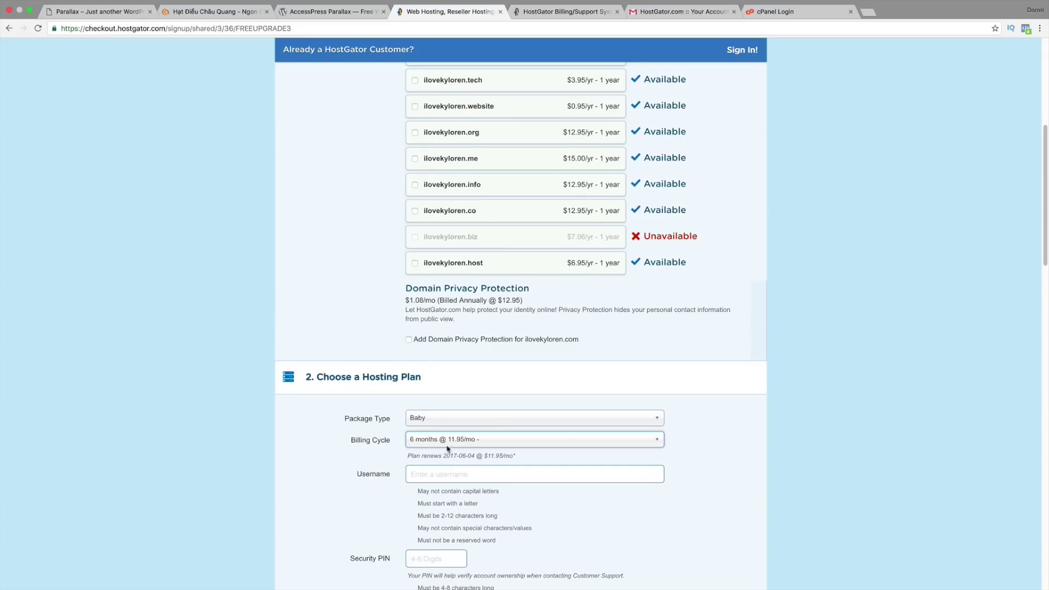
scroll(447, 448, down, 3)
Step: Enter the hosting account username and the security PIN
click(443, 408)
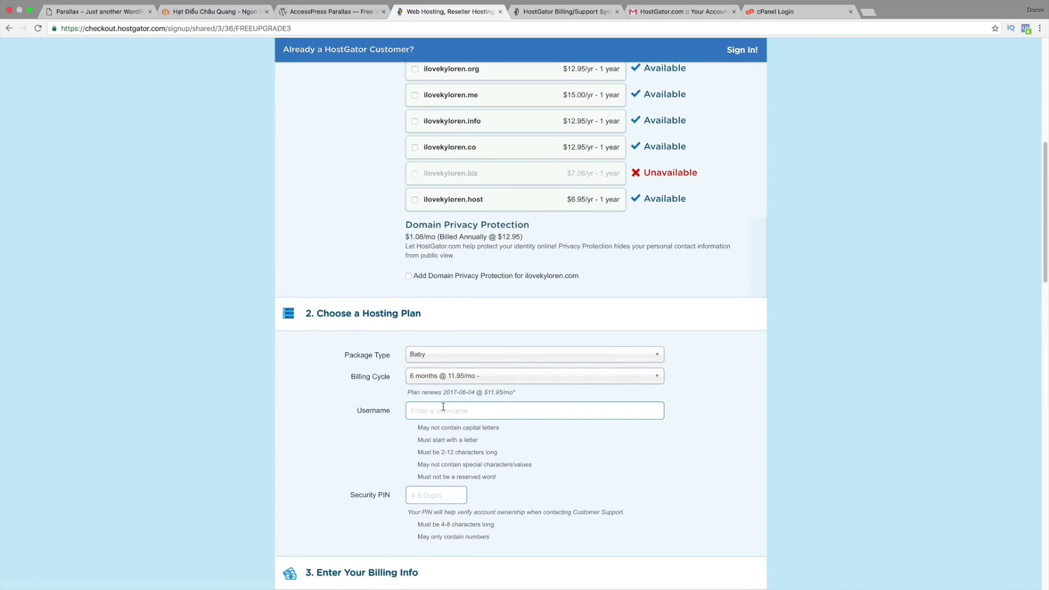
key(BackSpace)
click(430, 497)
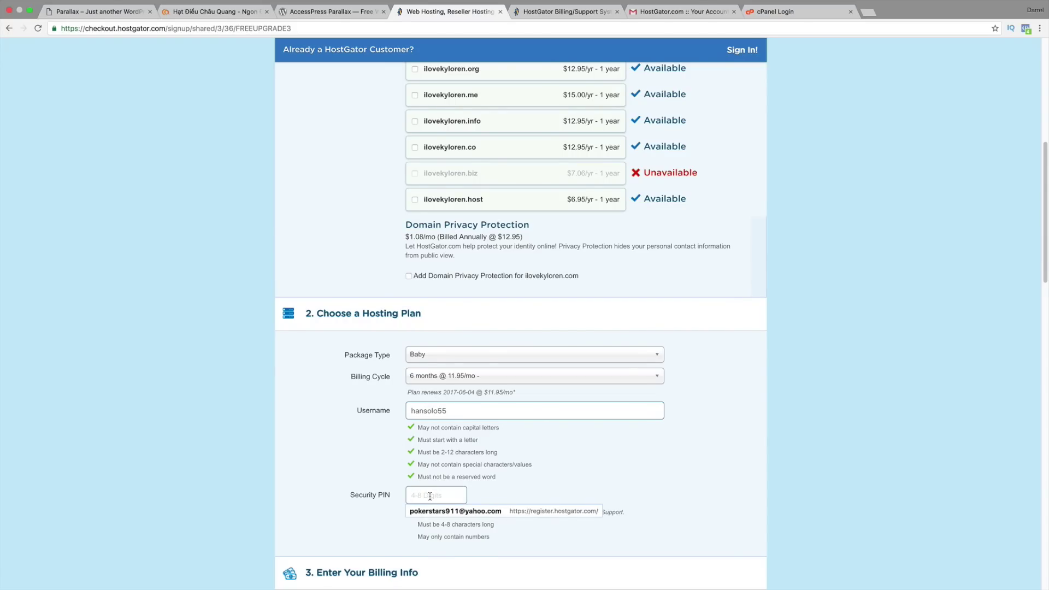
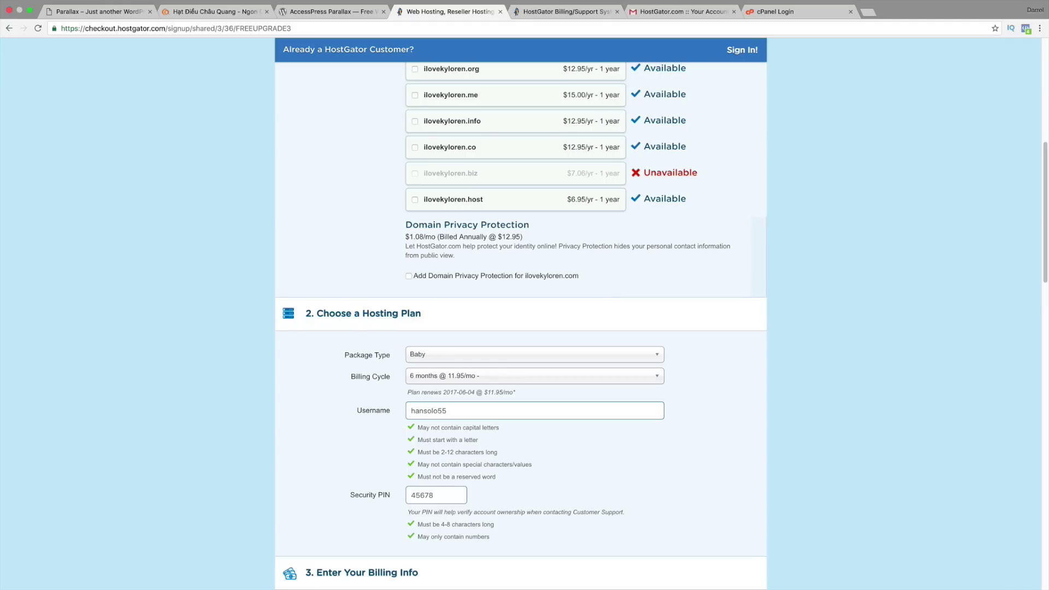
scroll(361, 471, down, 2)
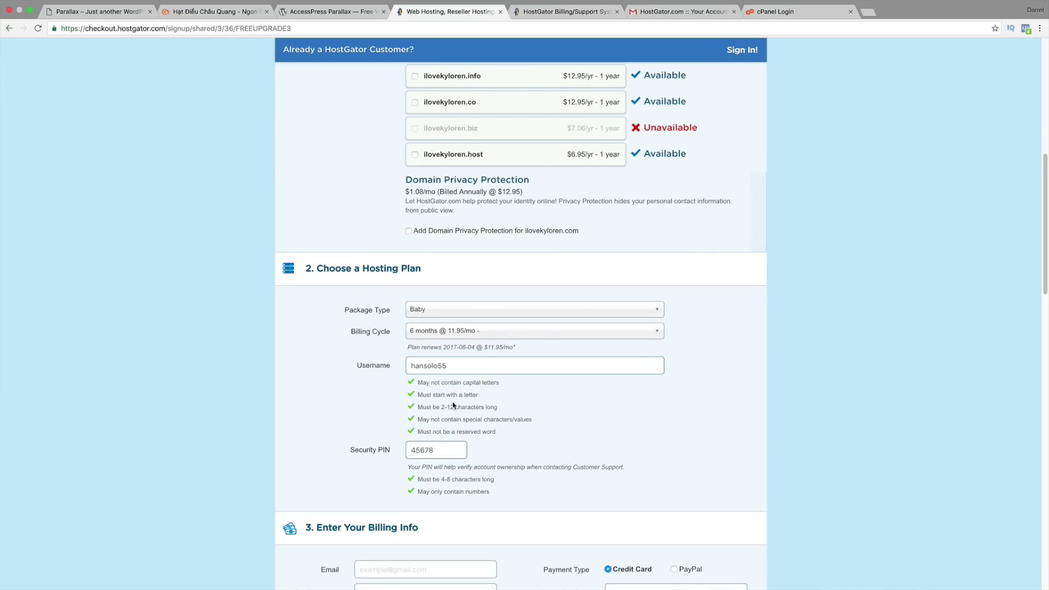
Step: Untick the Site Backup and HackAlert Monitoring add-ons under Additional Services
scroll(375, 410, down, 10)
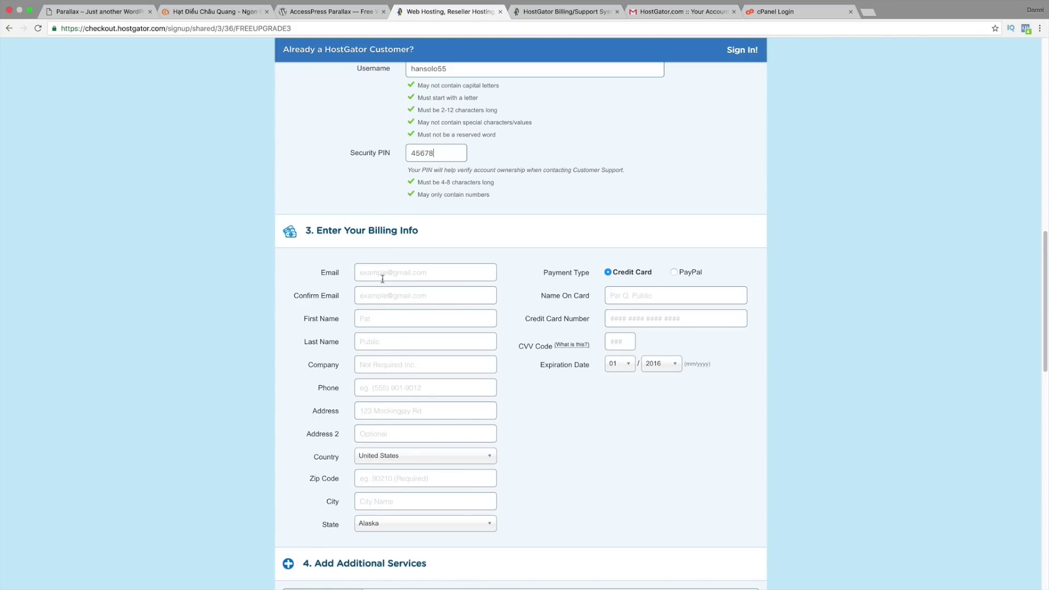
scroll(403, 290, down, 2)
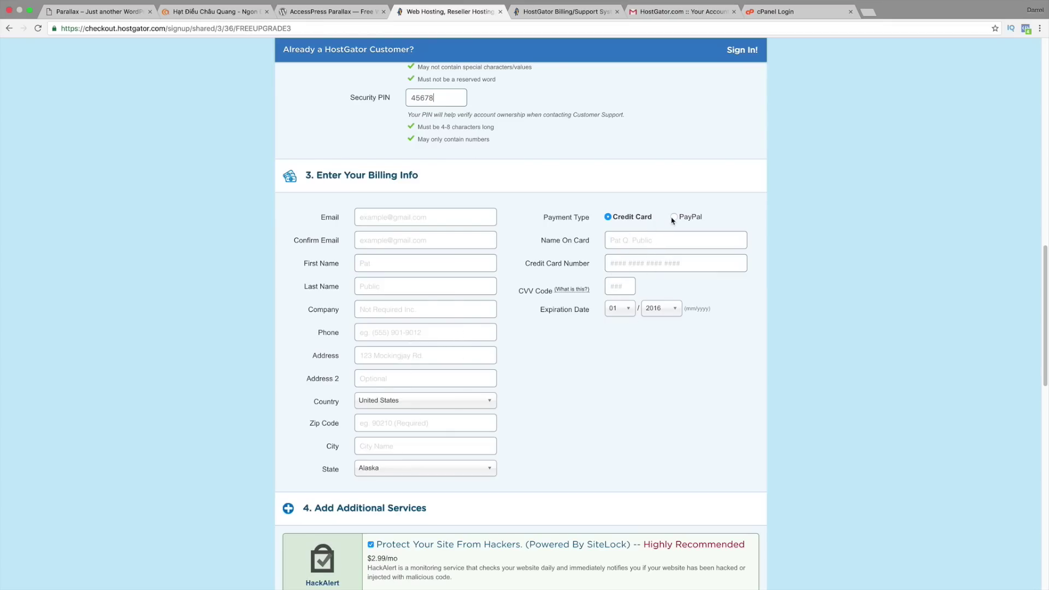
scroll(593, 313, down, 1)
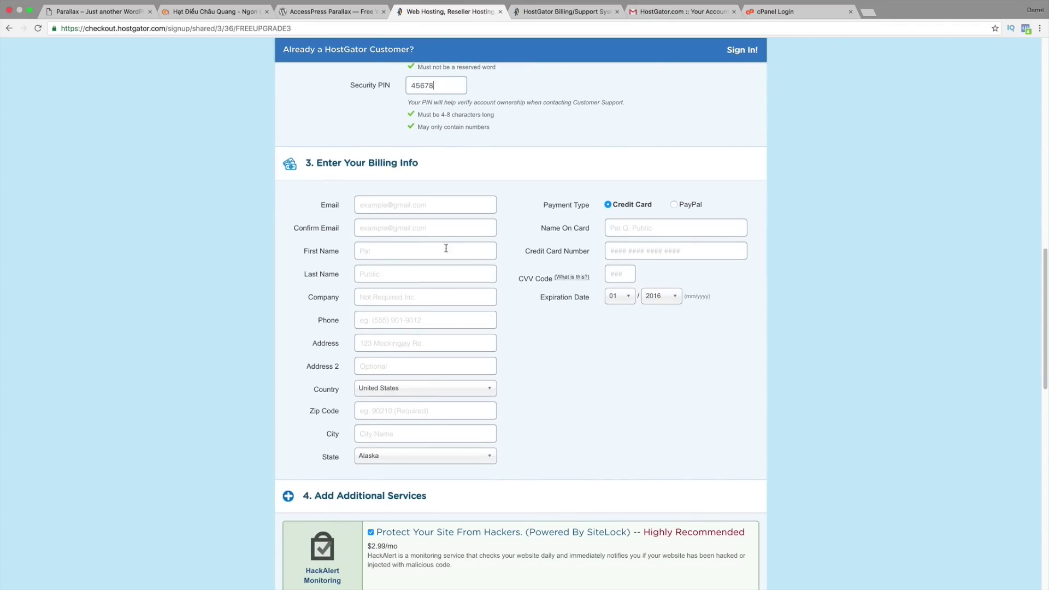
scroll(445, 356, down, 5)
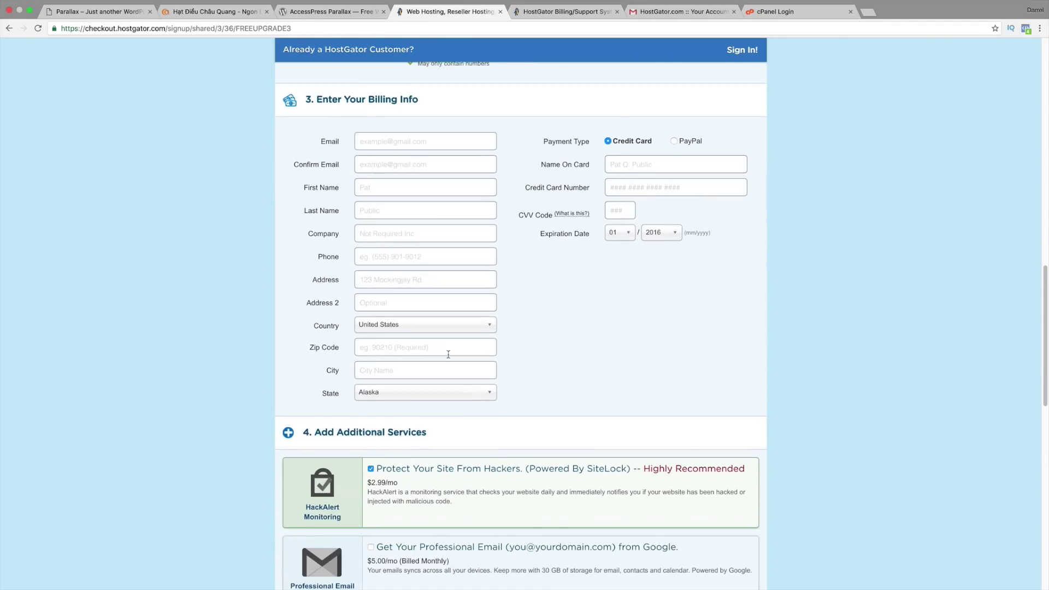
scroll(450, 362, down, 5)
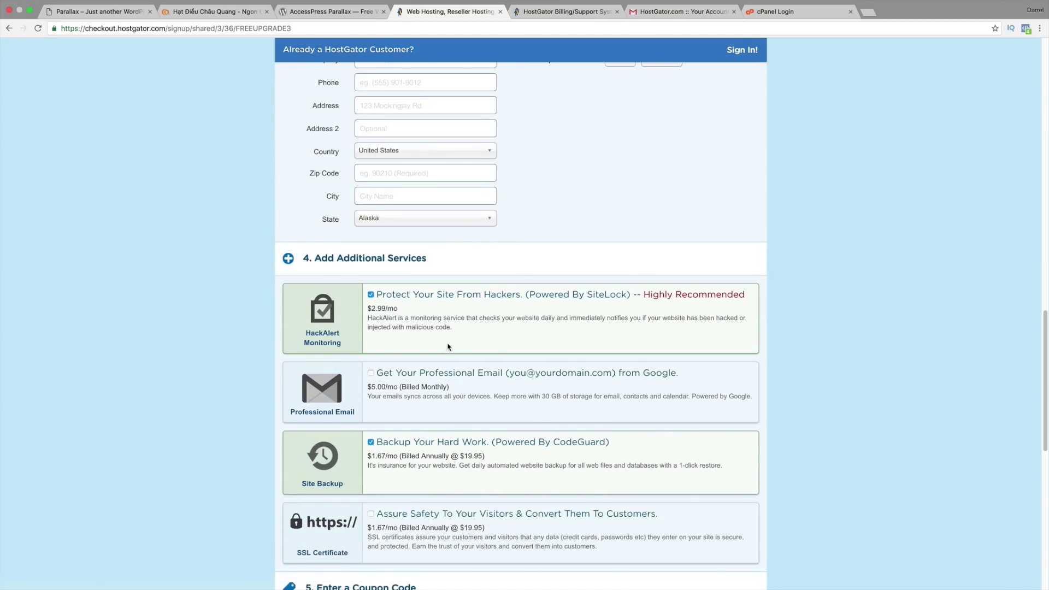
scroll(445, 339, down, 2)
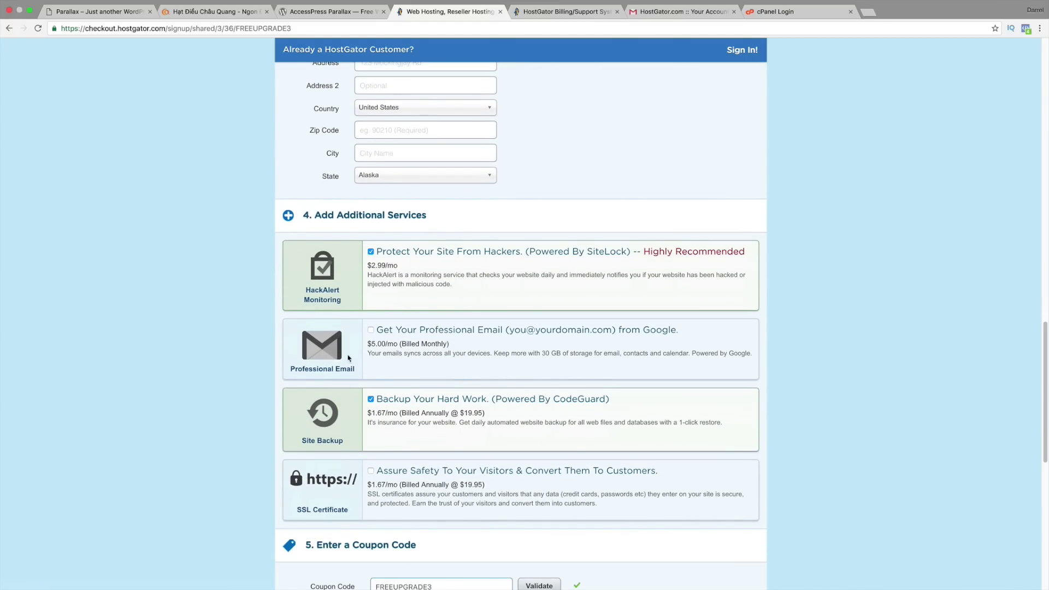
click(371, 400)
click(371, 252)
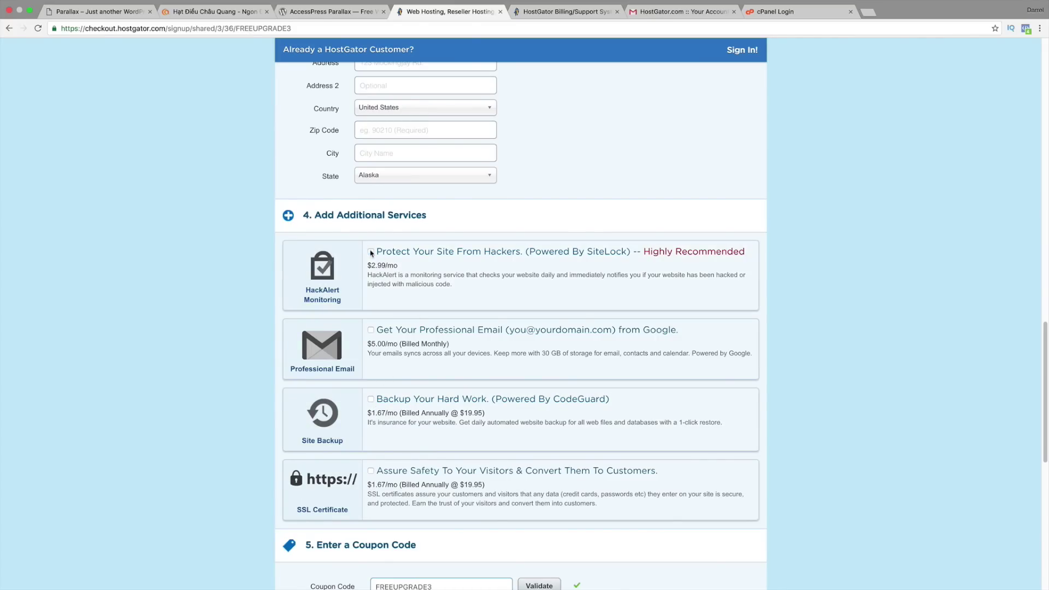
scroll(492, 273, down, 3)
scroll(495, 280, down, 5)
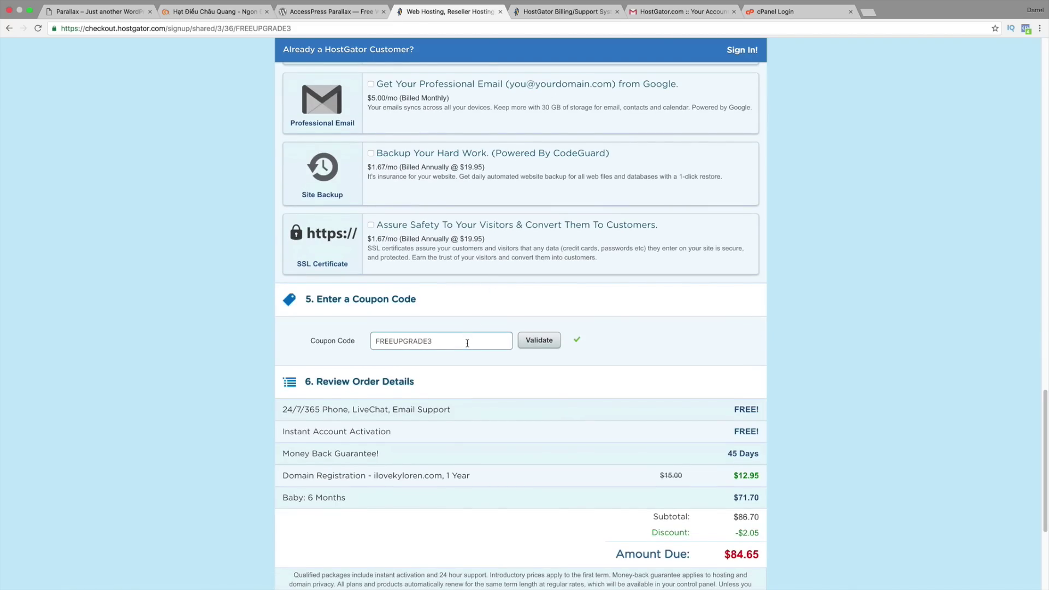
Step: Replace the coupon code with darrelwp25 and validate it for a $19.97 discount
double_click(467, 344)
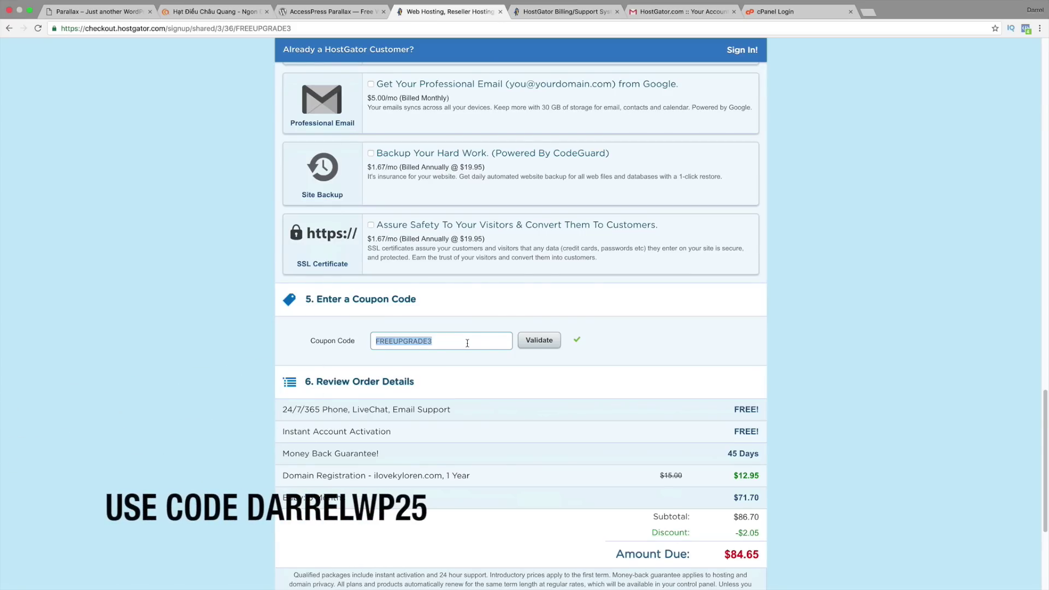
text(darrelwp)
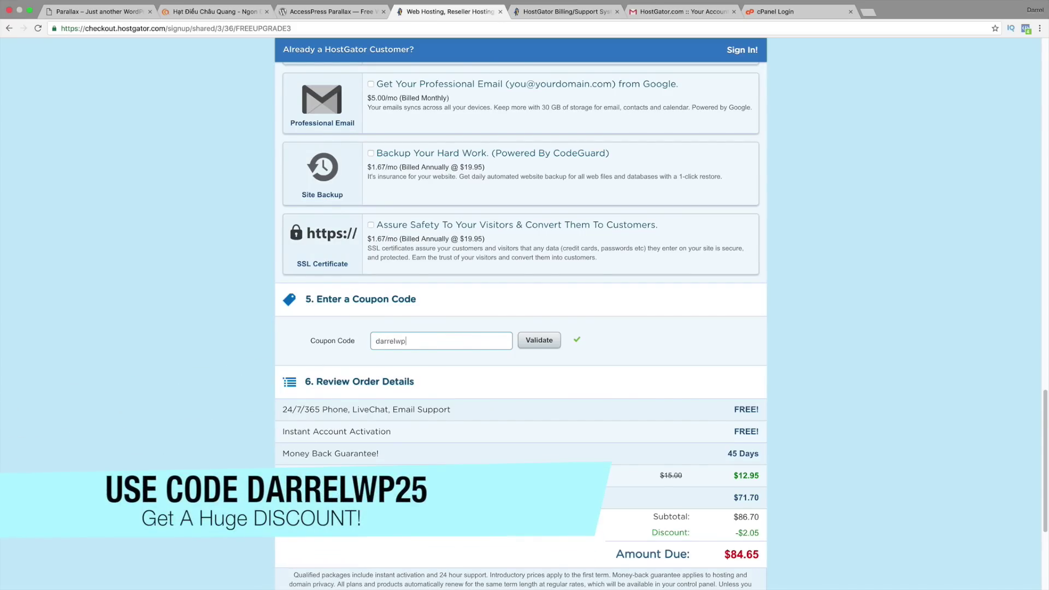
text(25)
click(545, 344)
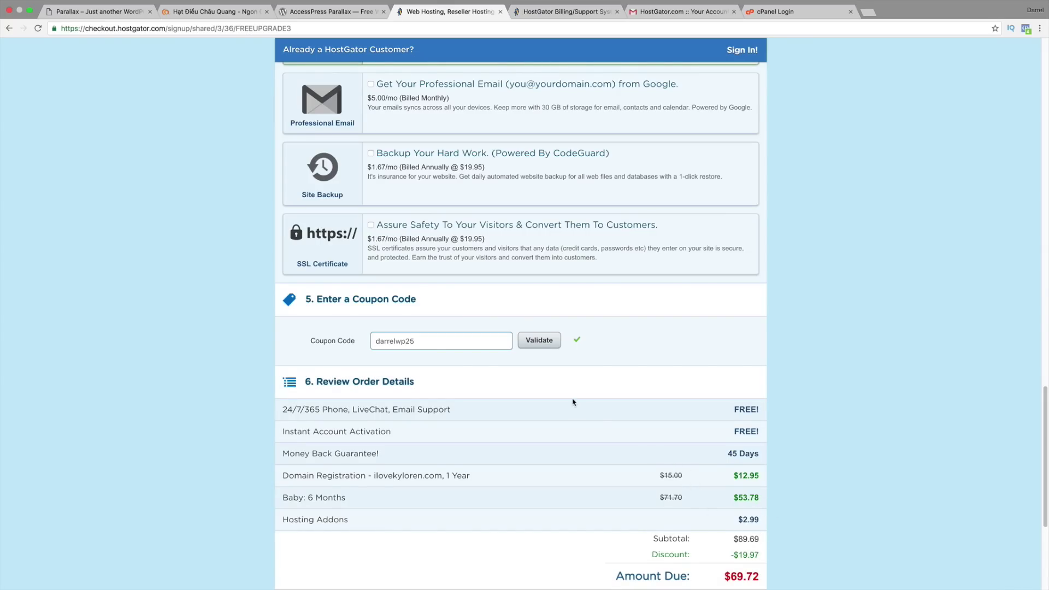
Step: Uncheck the re-added HackAlert Monitoring add-on, leaving $66.73 due
scroll(574, 401, up, 4)
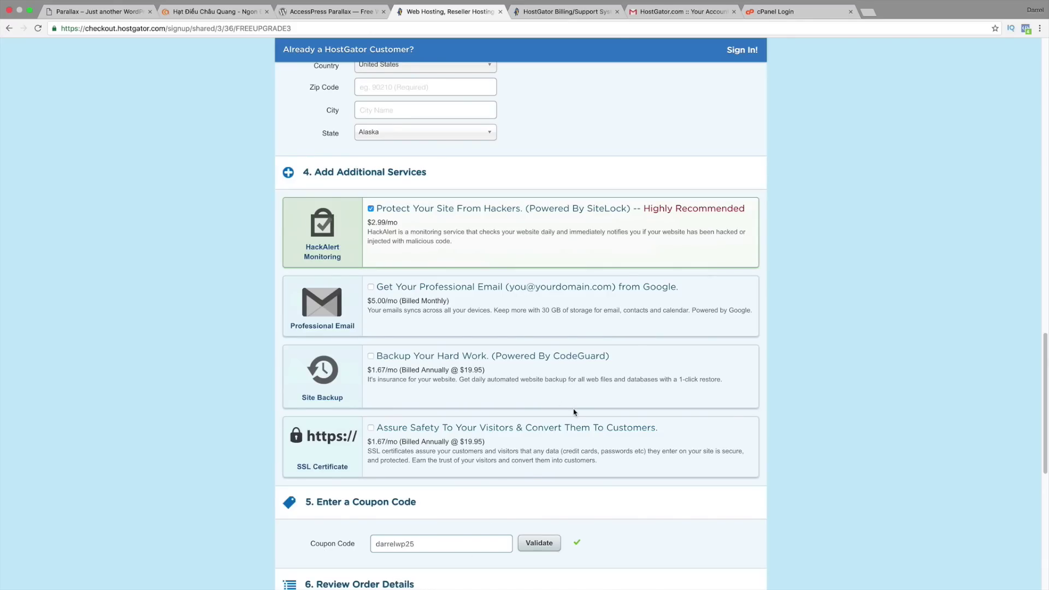
click(371, 209)
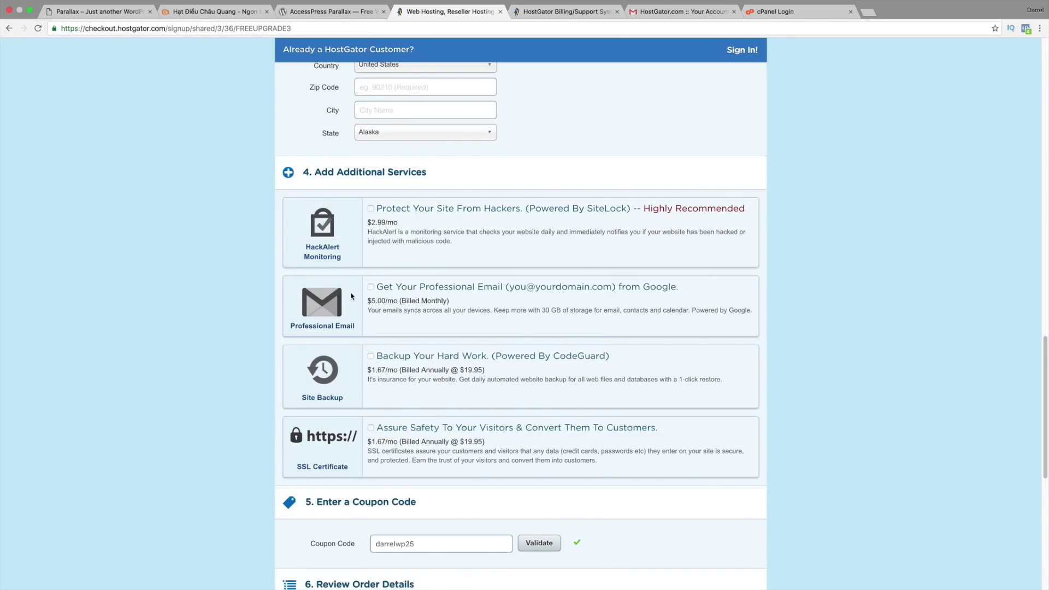
scroll(352, 296, down, 4)
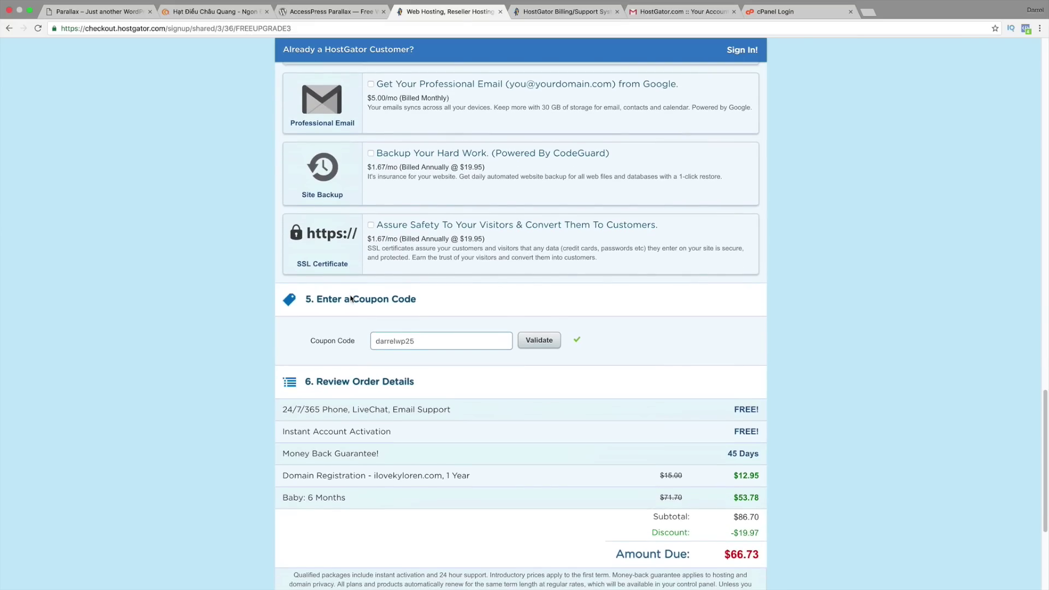
scroll(360, 301, down, 1)
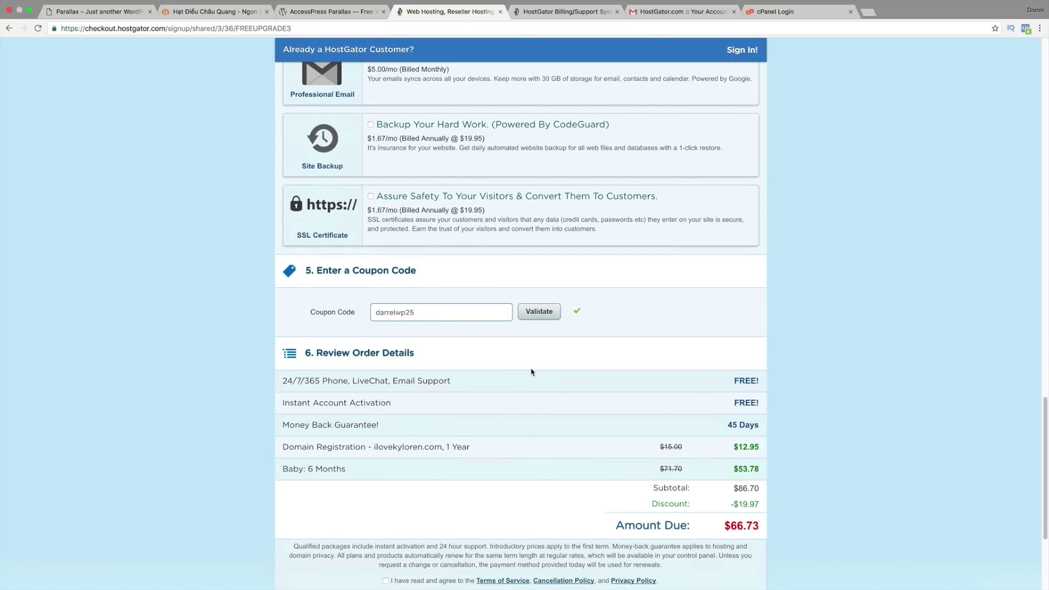
scroll(531, 367, down, 2)
scroll(530, 362, down, 2)
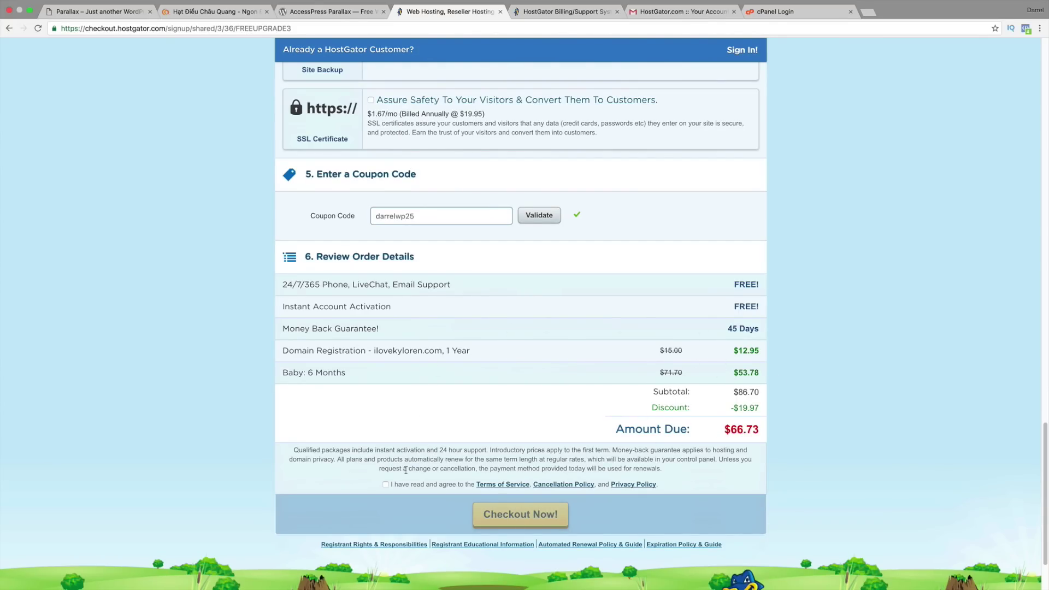
Step: Agree to the terms of service, then bring up the HostGator Billing/Support tab
click(386, 484)
scroll(404, 470, down, 3)
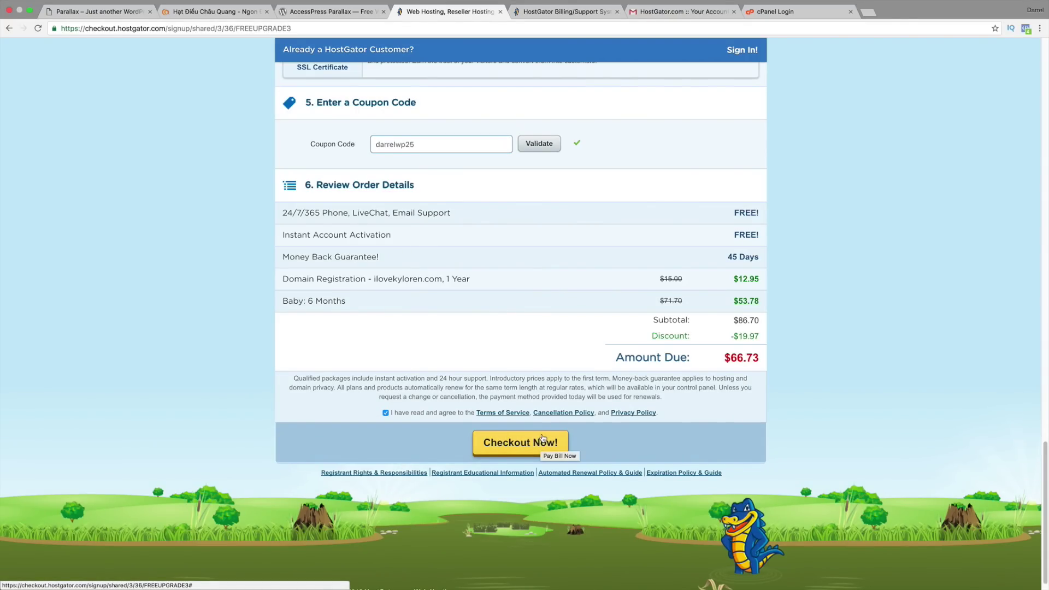
key(super+Tab)
key(super+Tab)
key(super+Tab)
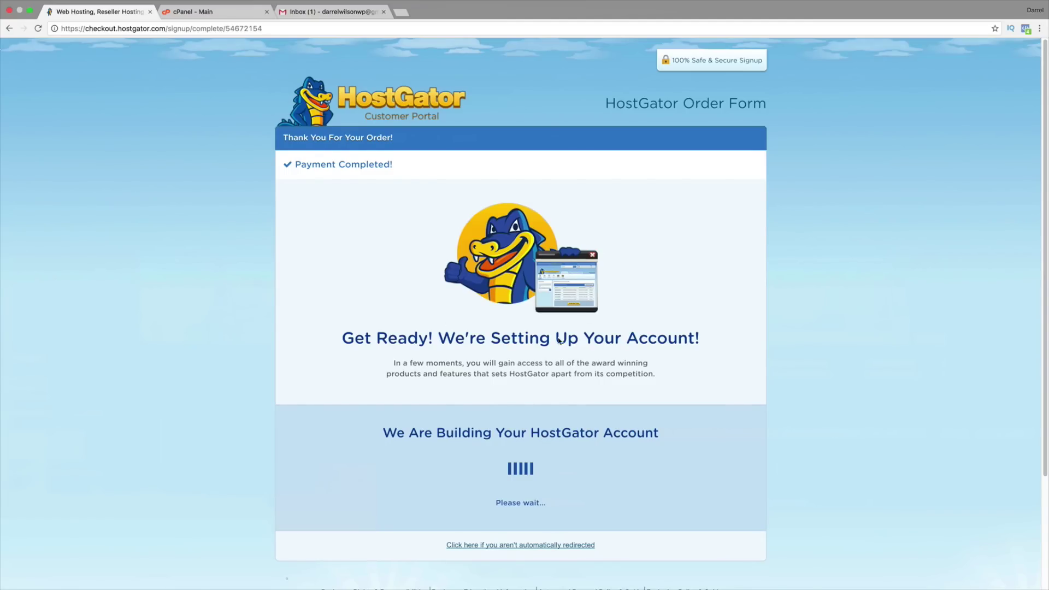
key(super+Tab)
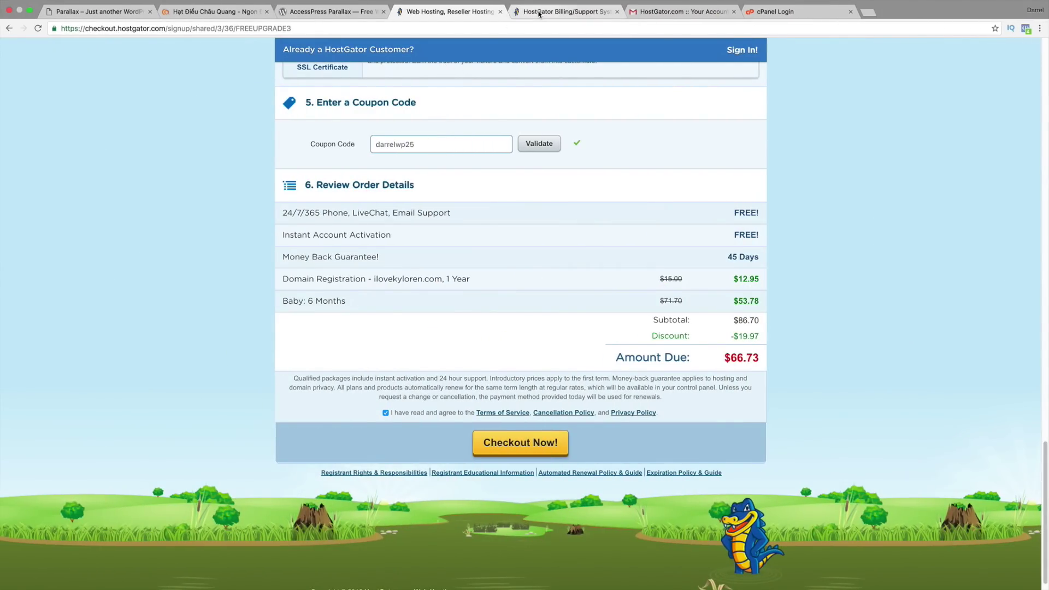
click(540, 12)
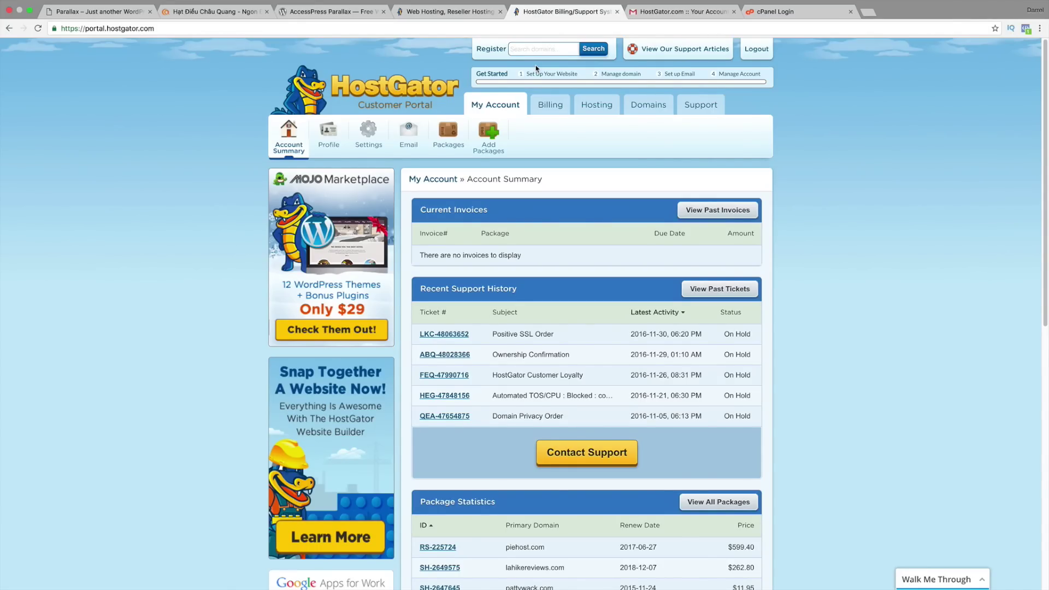
Step: Look up the cPanel username and password in the HostGator account email
click(677, 24)
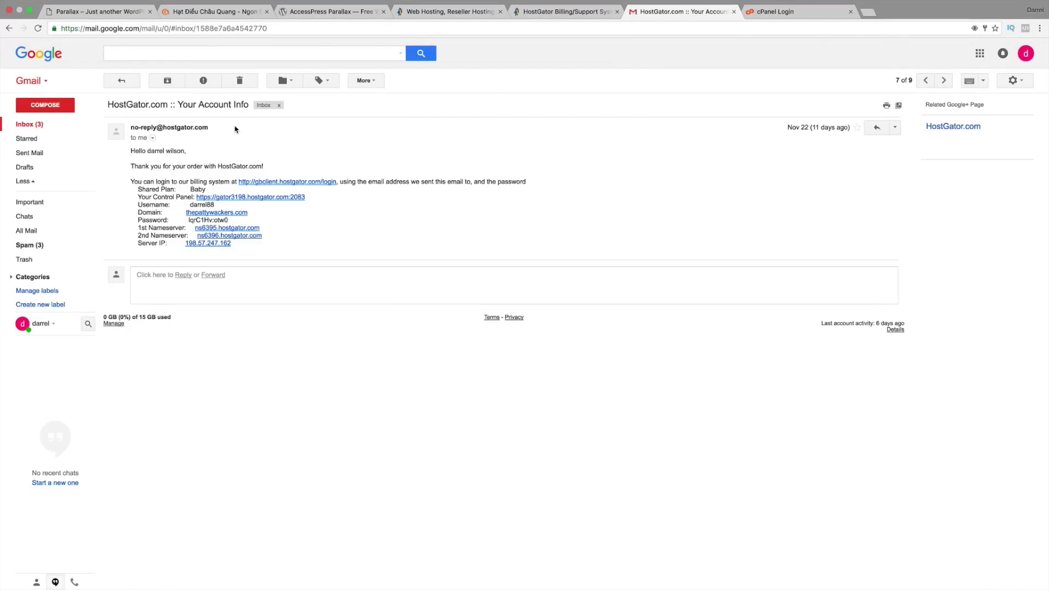
drag(206, 128, 132, 127)
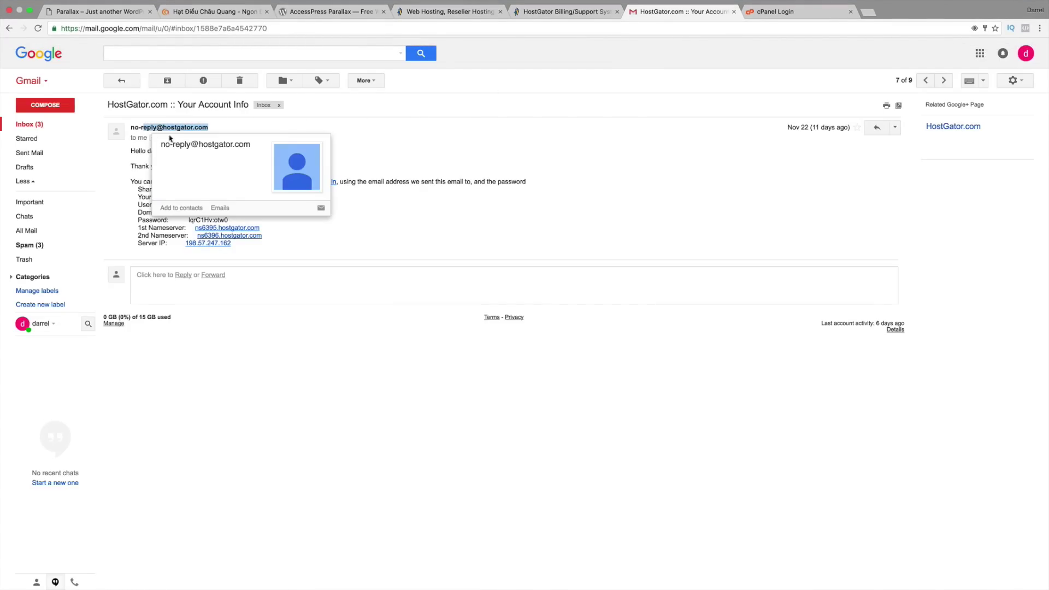
click(542, 167)
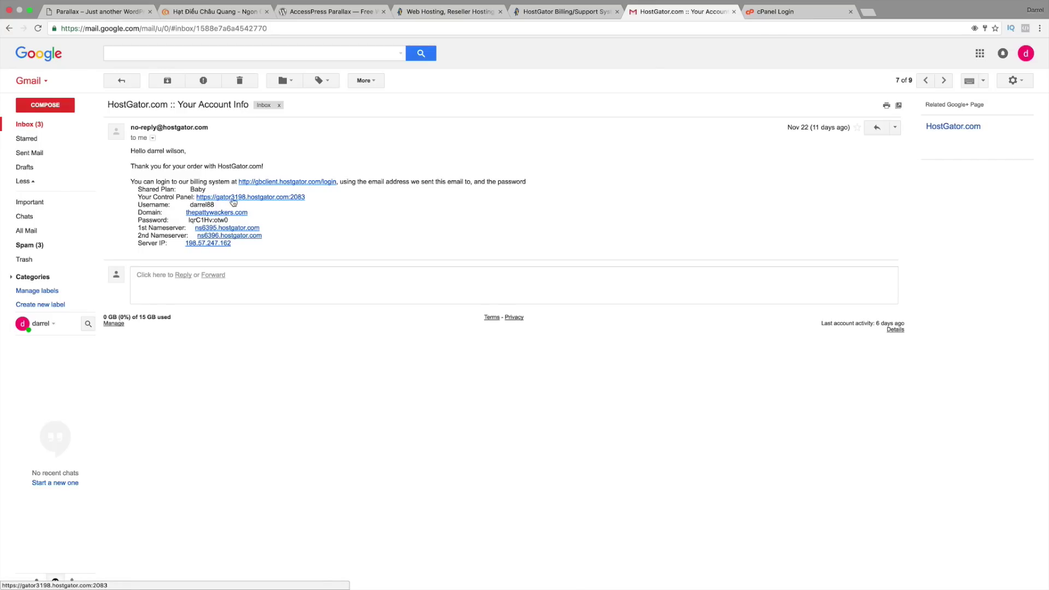
click(798, 12)
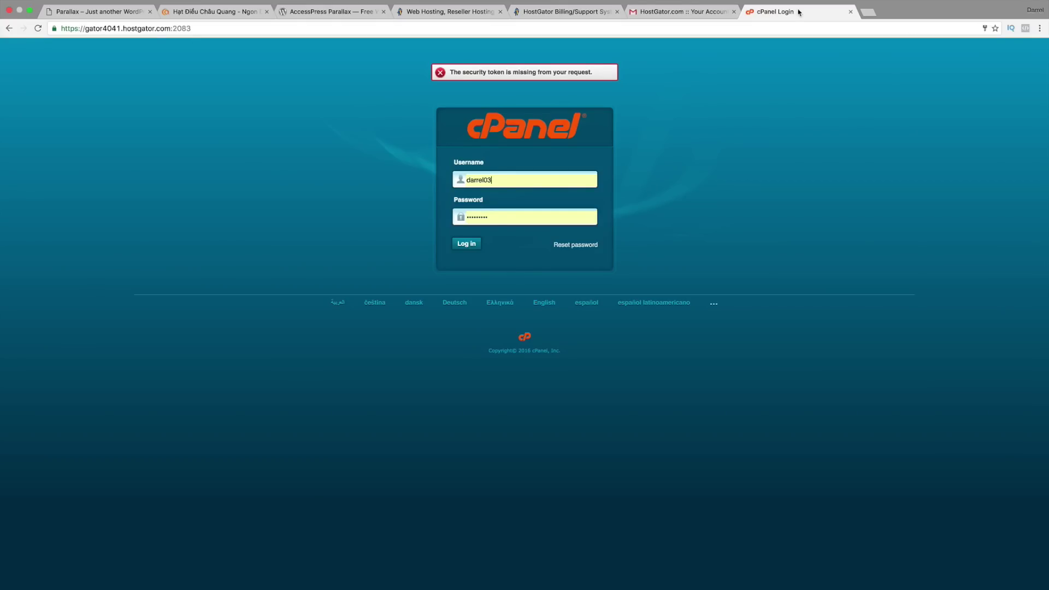
click(708, 12)
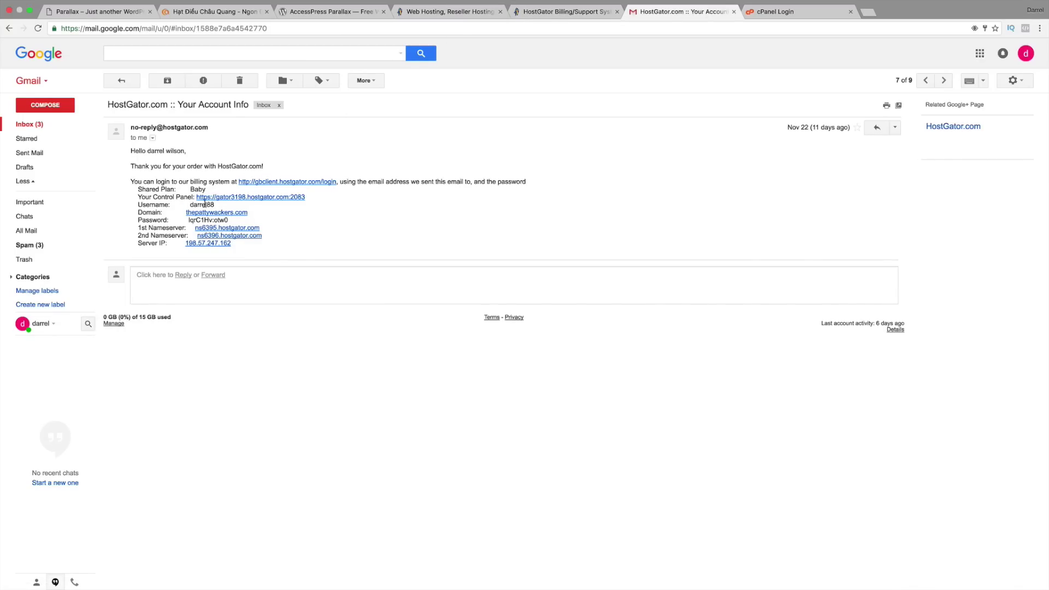
click(771, 13)
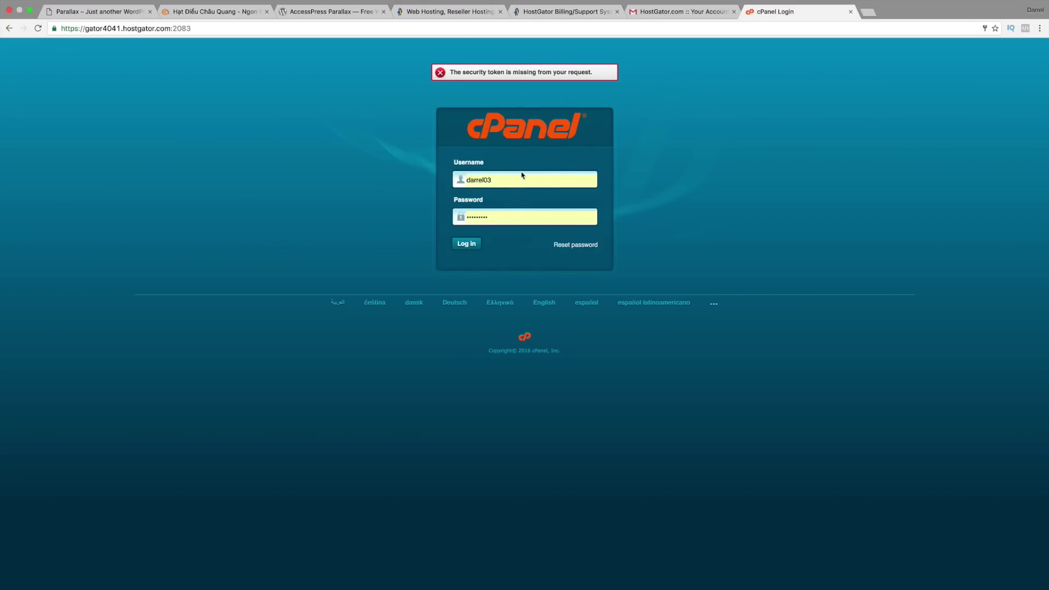
click(656, 12)
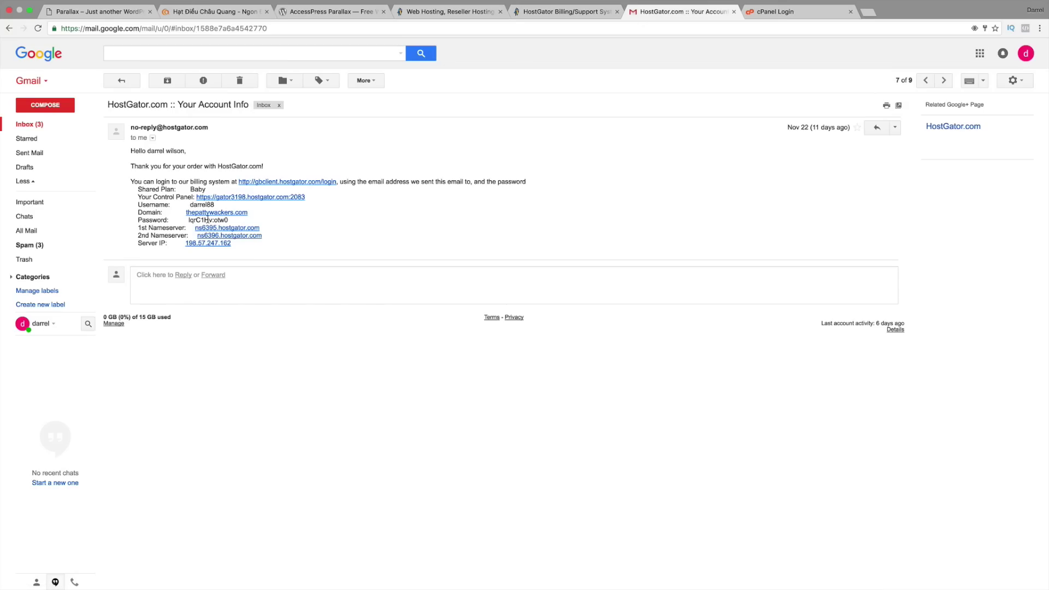
click(776, 12)
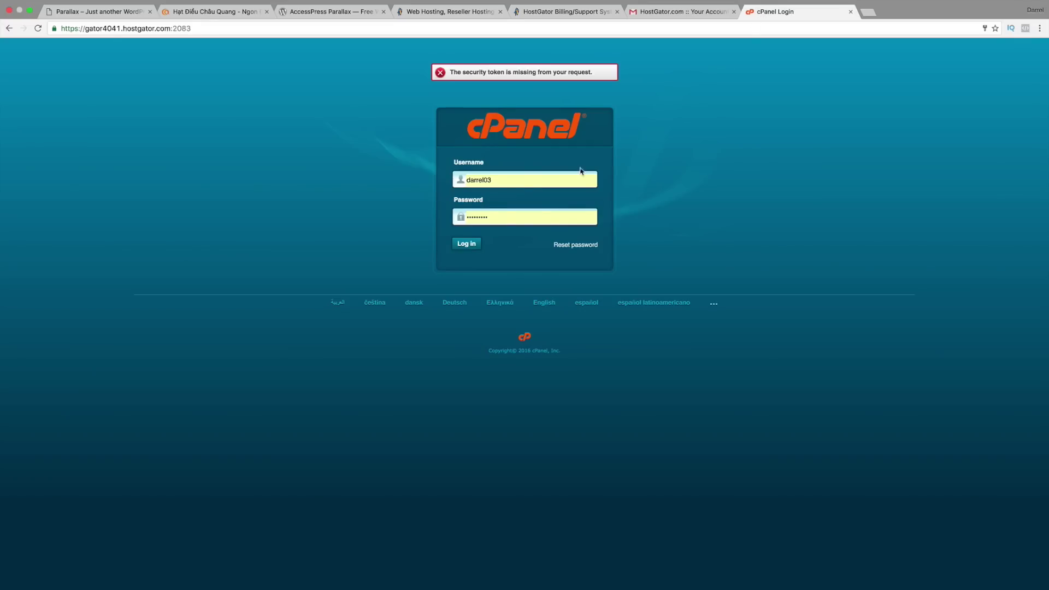
Step: Sign in to cPanel, dismissing the saved password suggestion
click(530, 217)
click(660, 179)
click(469, 245)
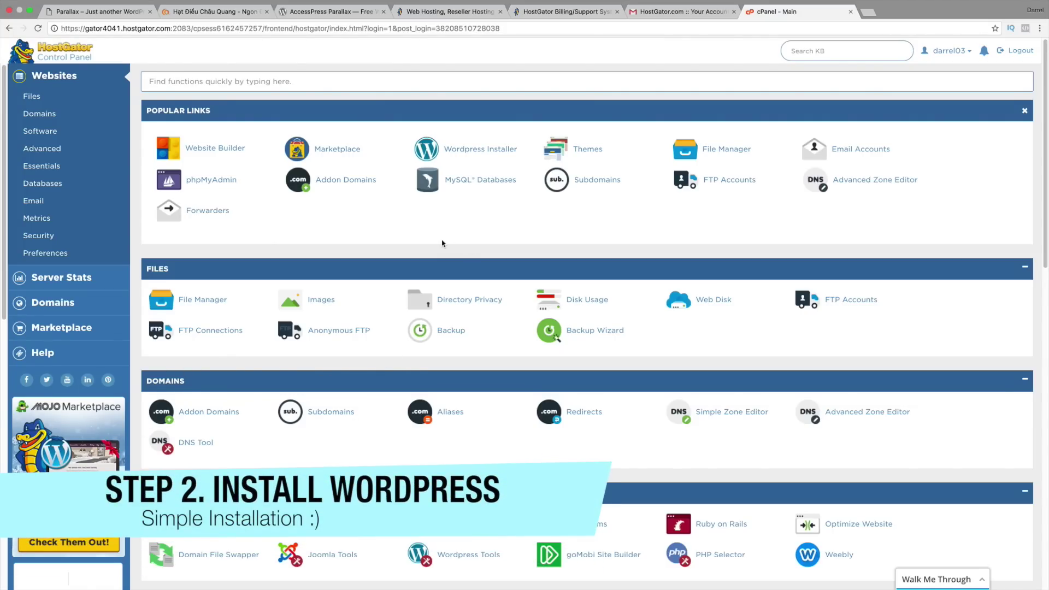
Step: Open QuickInstall, choose WordPress, and select 100parallax.com as the install domain
scroll(328, 235, down, 2)
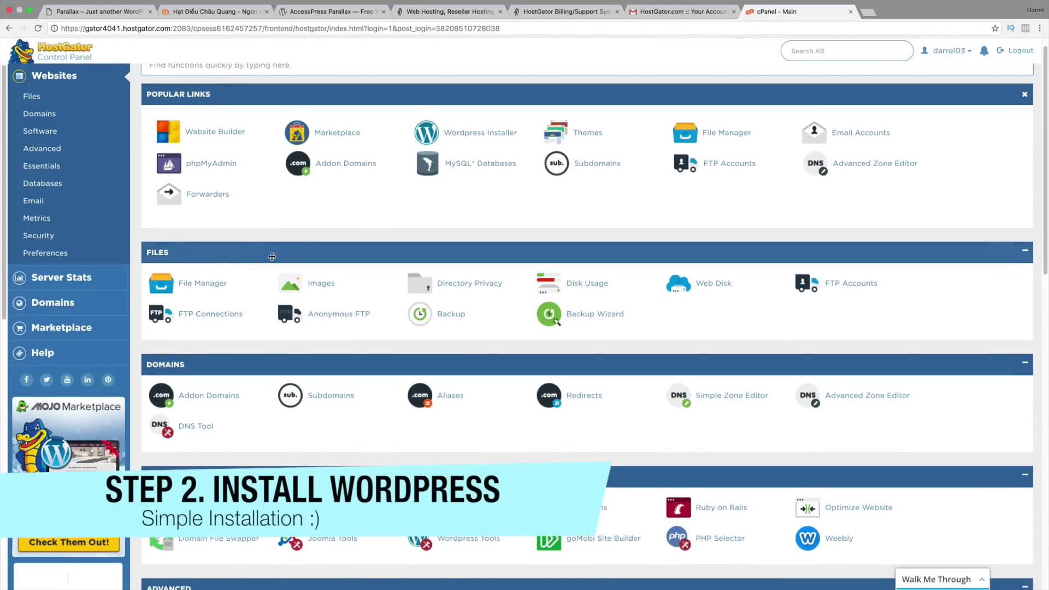
scroll(268, 268, down, 5)
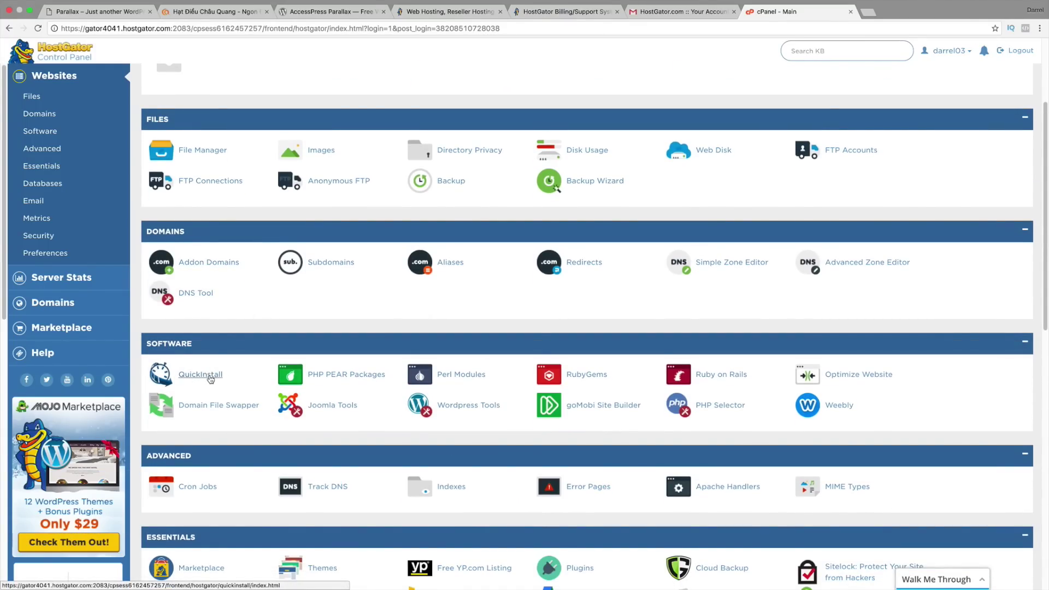
click(200, 375)
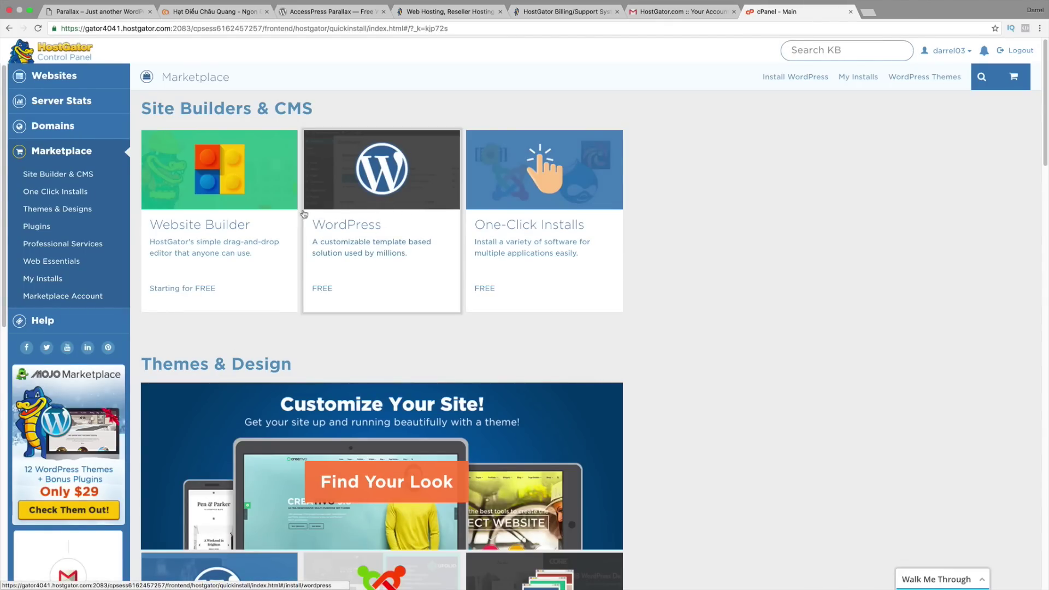
click(373, 250)
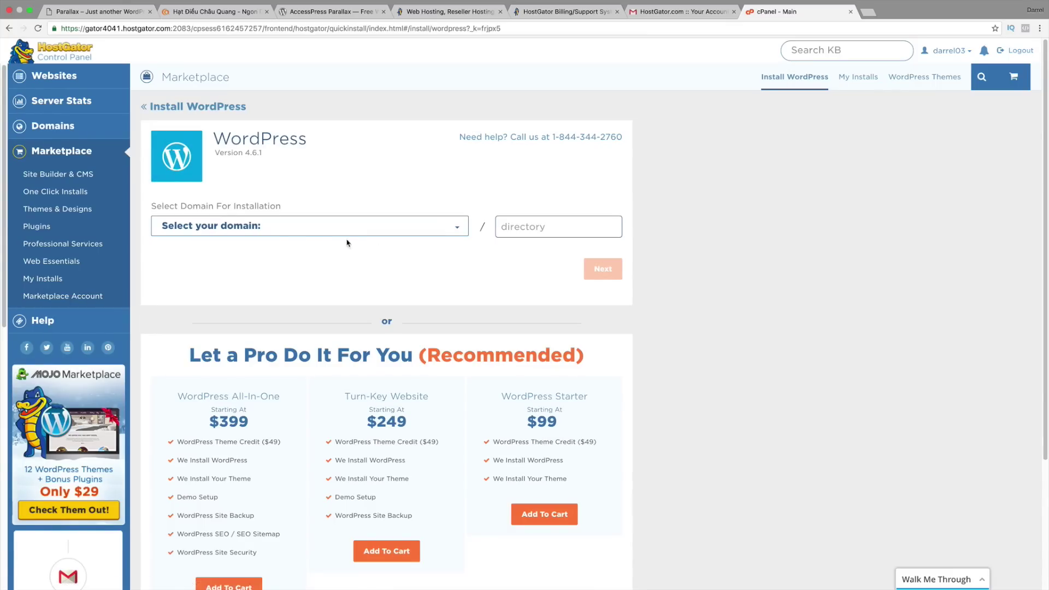
click(298, 232)
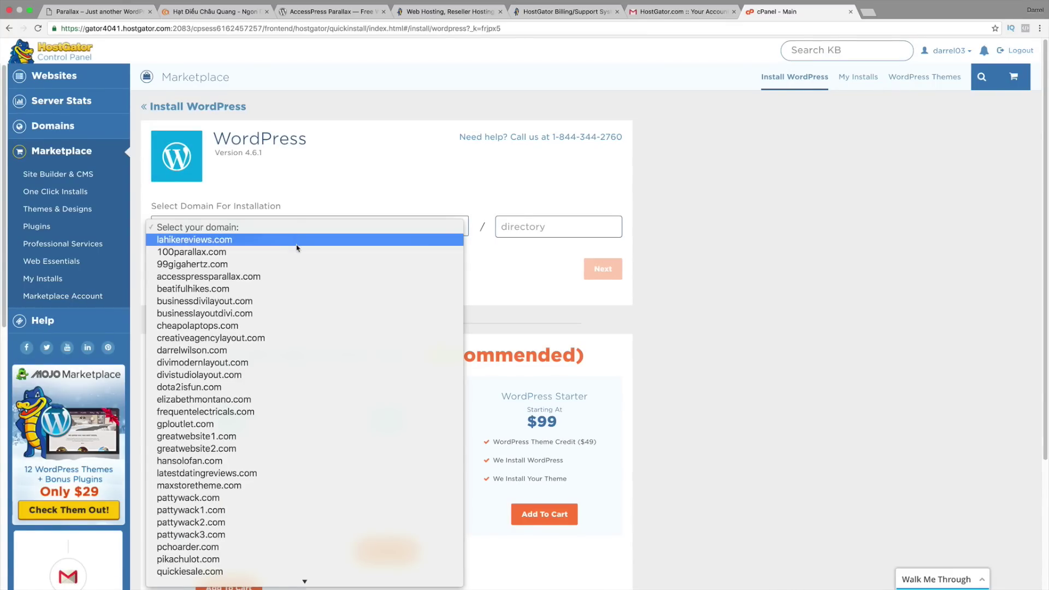
click(297, 250)
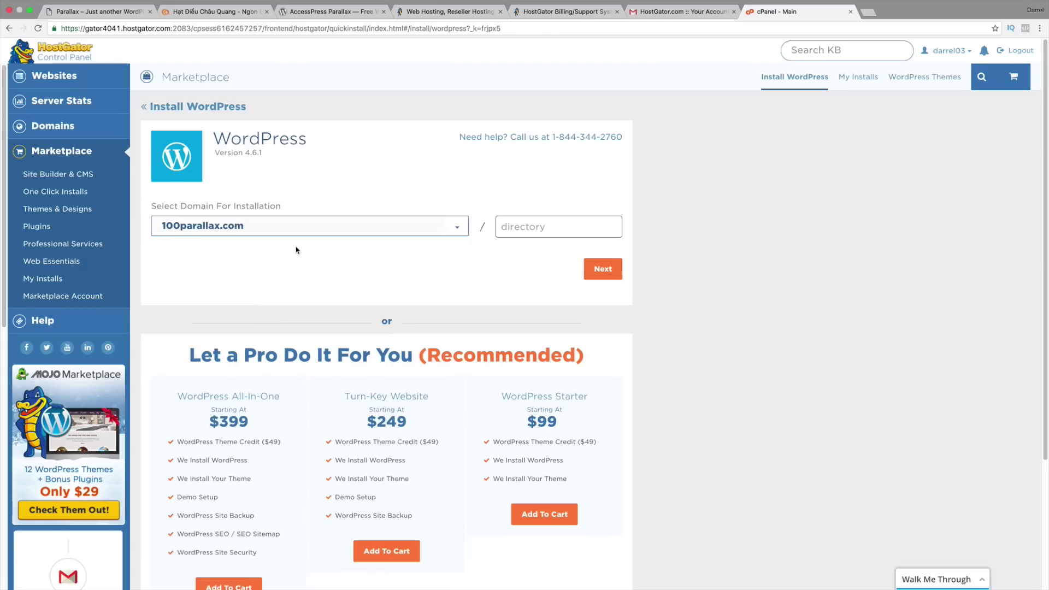
Step: Enter blog title 'Parallax' plus the admin username and last name
click(606, 270)
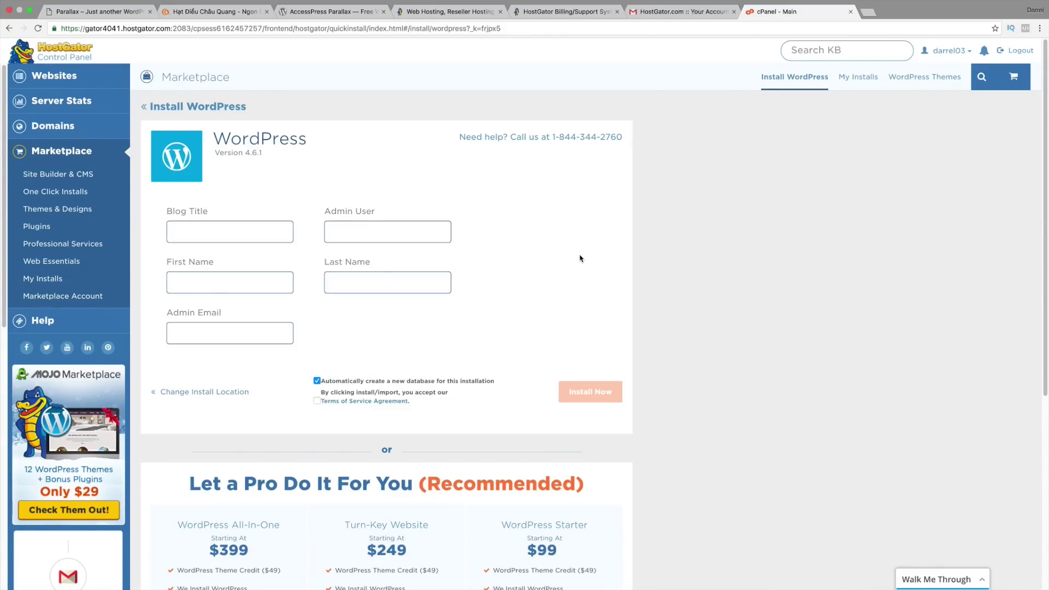
click(258, 232)
text(Parallax)
key(Tab)
text(Darre)
text(Darrel)
key(Tab)
text(Wilson)
key(Tab)
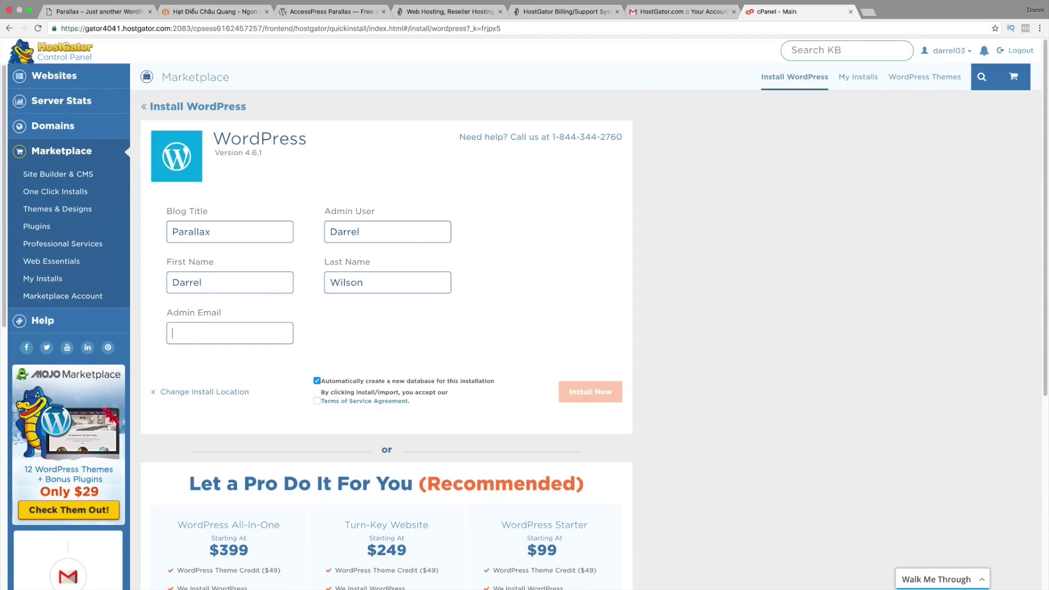
Step: Fill the admin email from saved suggestions, accept the terms, and install WordPress
click(185, 329)
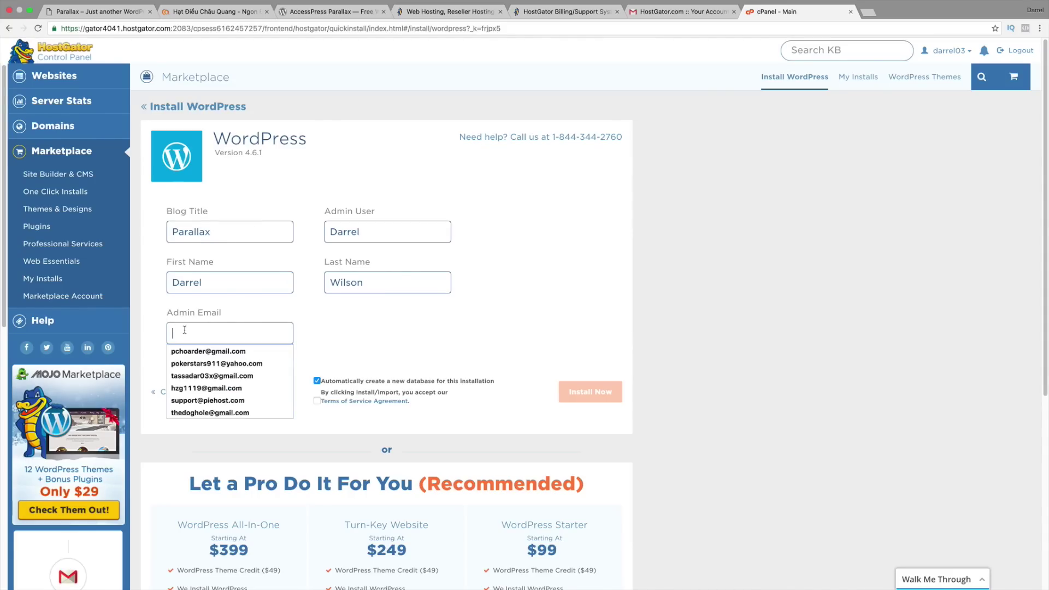
click(205, 352)
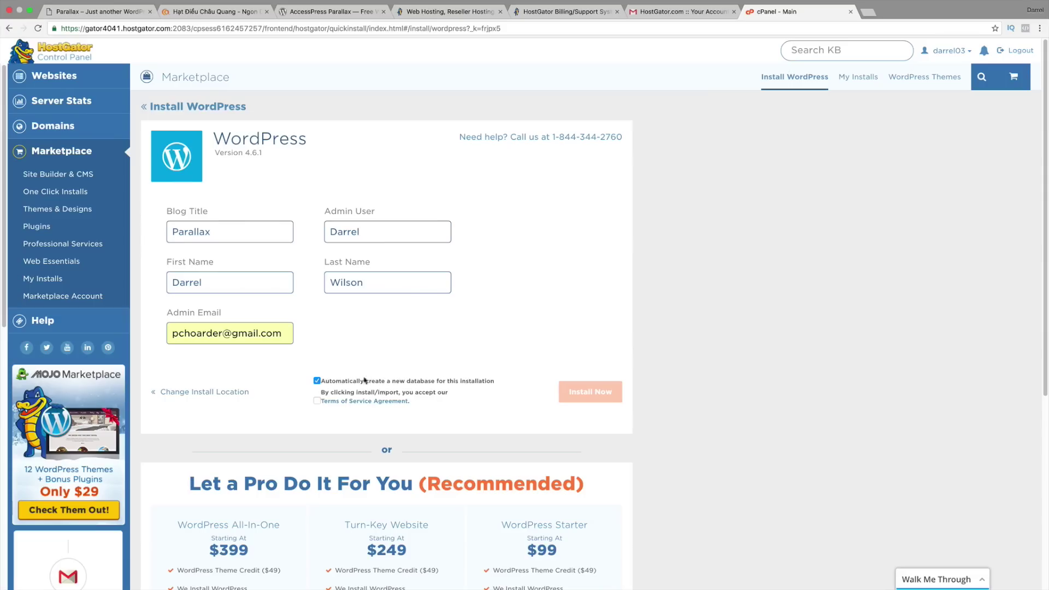
click(317, 402)
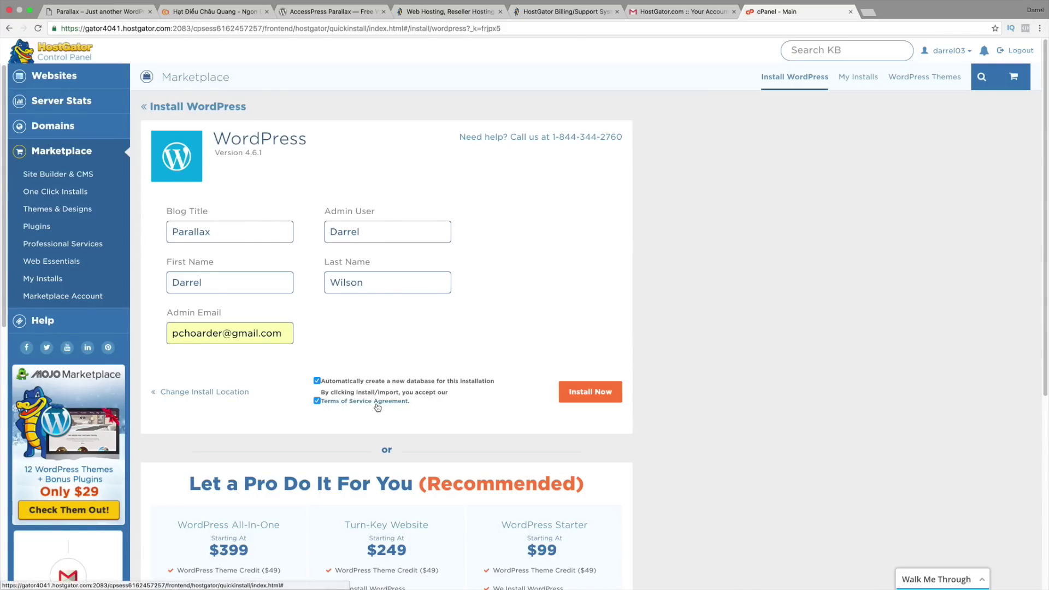
click(607, 396)
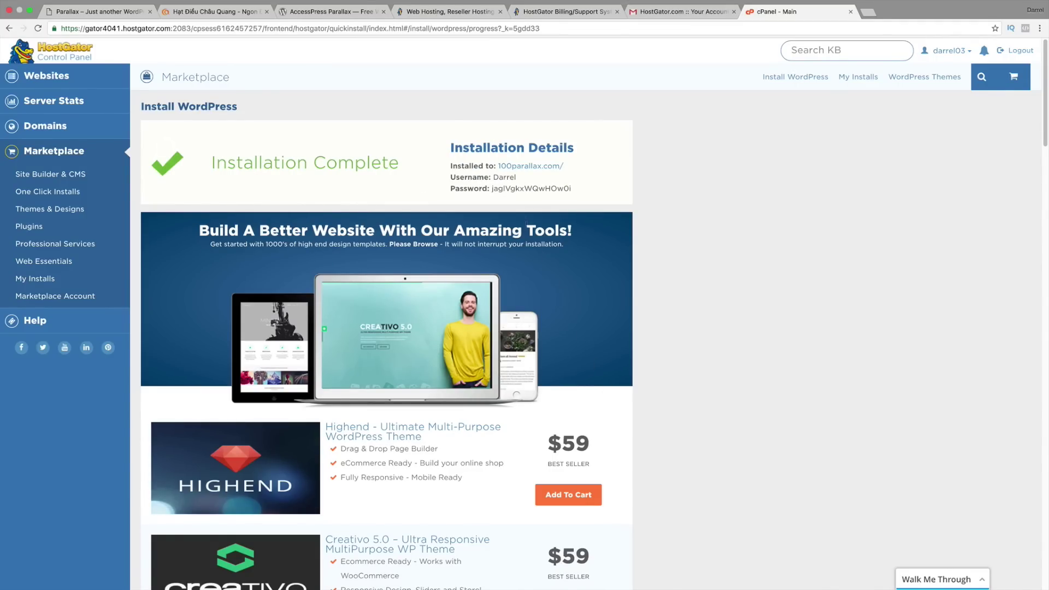
Step: Copy the generated WordPress admin password and switch to the Pages notes
drag(577, 189, 493, 189)
right_click(493, 188)
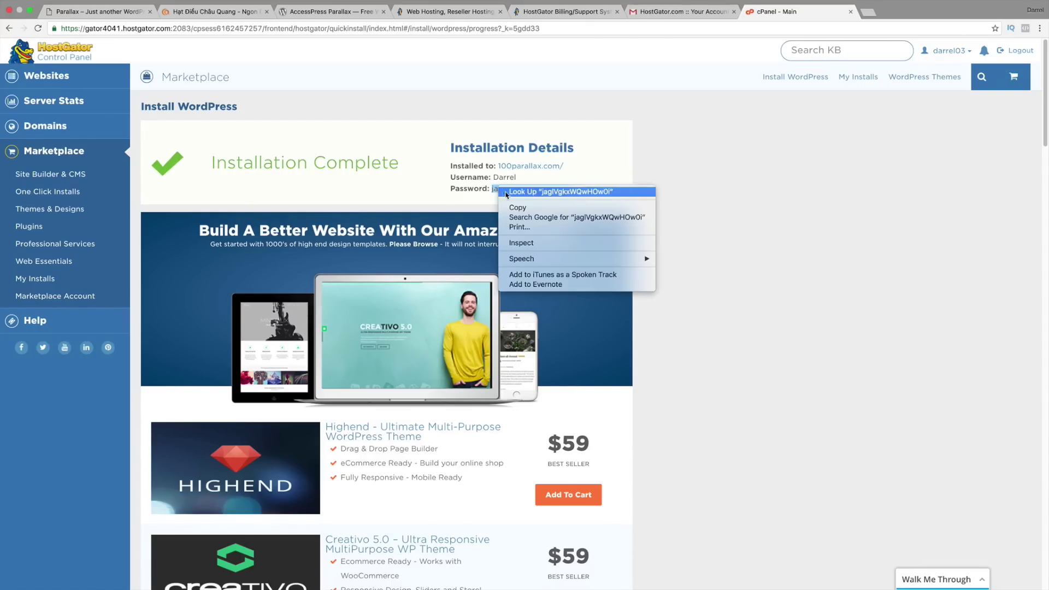
click(514, 212)
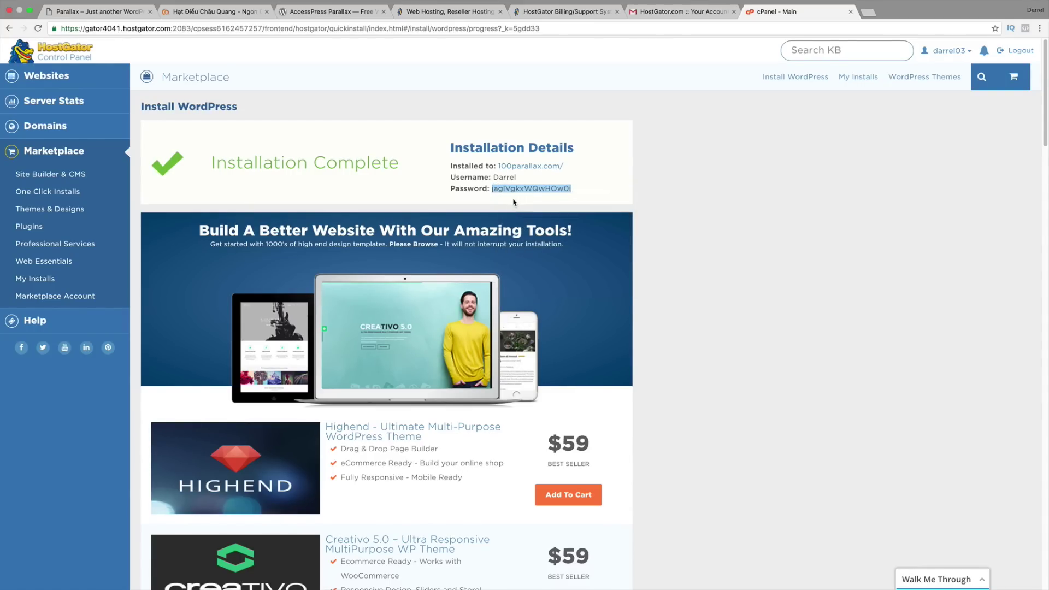
key(super+Tab)
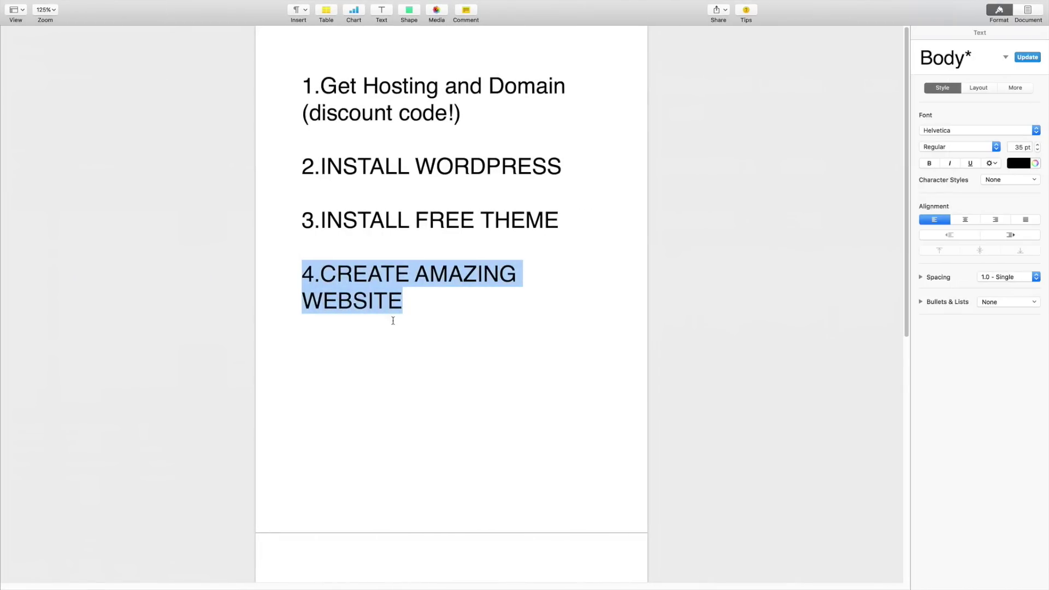
Step: Add the admin username and the pasted password on new lines after WEBSITE
click(421, 299)
key(Return)
key(Return)
text(darrel)
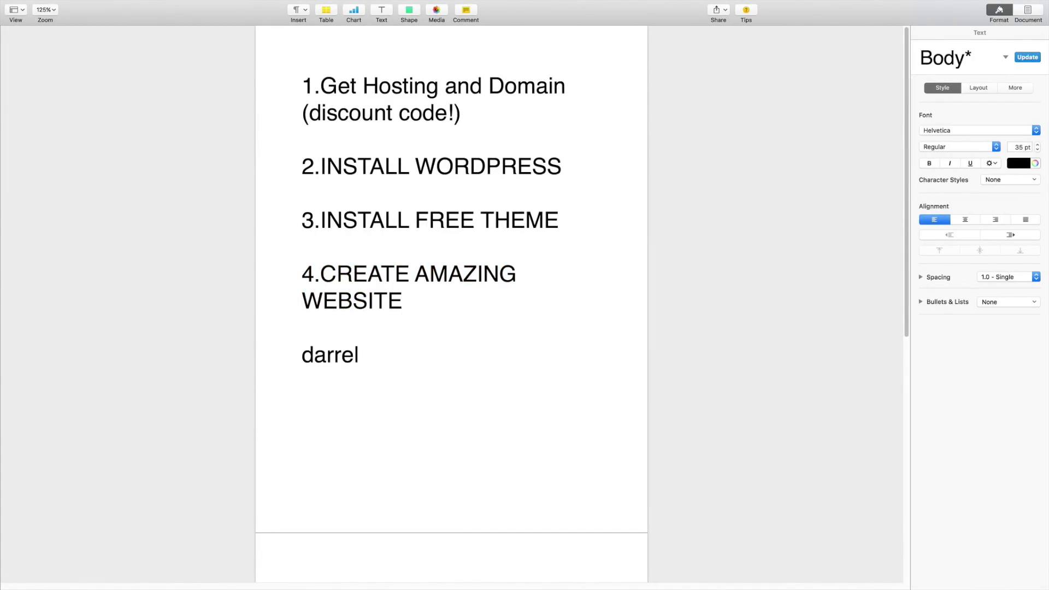
key(Return)
right_click(312, 385)
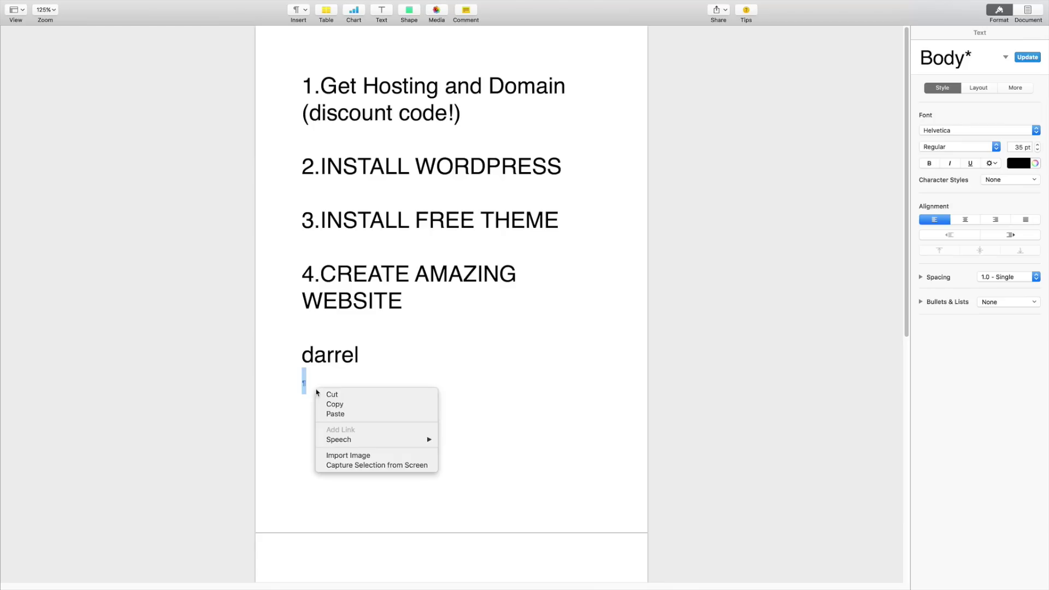
click(337, 415)
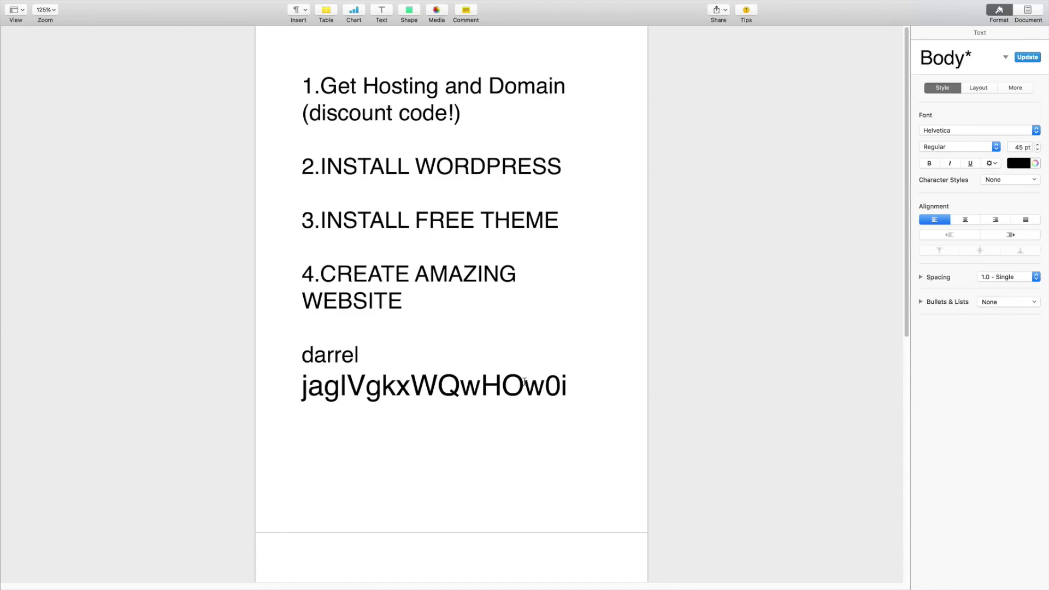
key(super+Tab)
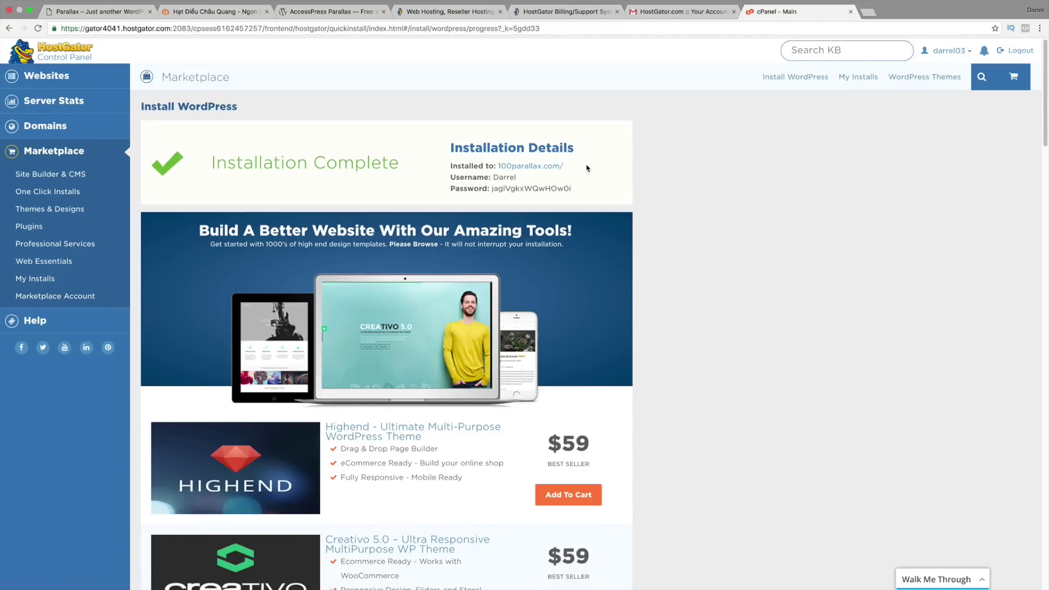
Step: Open the 100parallax.com site's admin login and enter the admin username
click(543, 167)
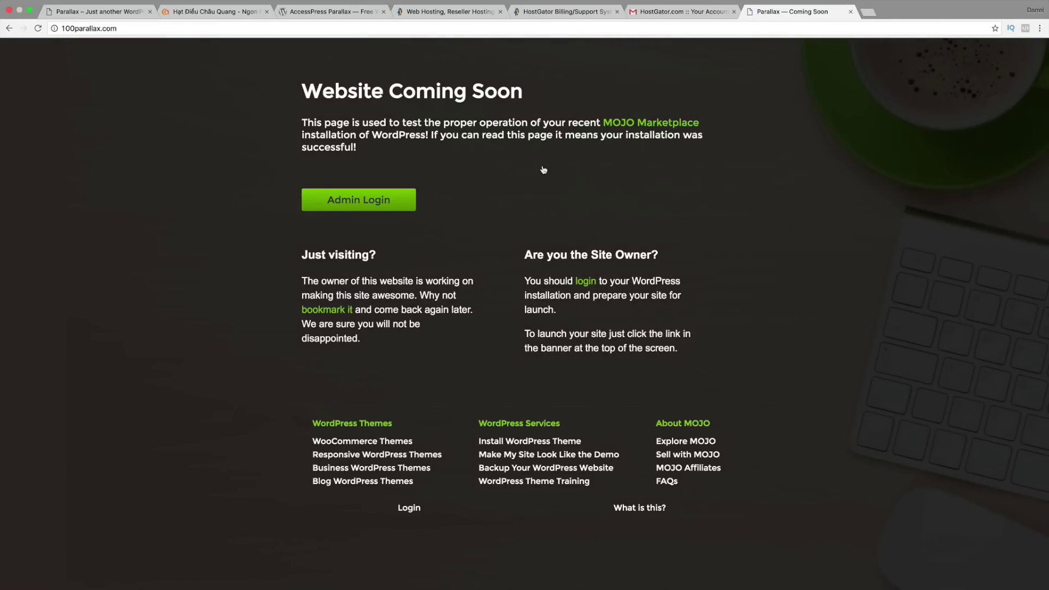
click(384, 204)
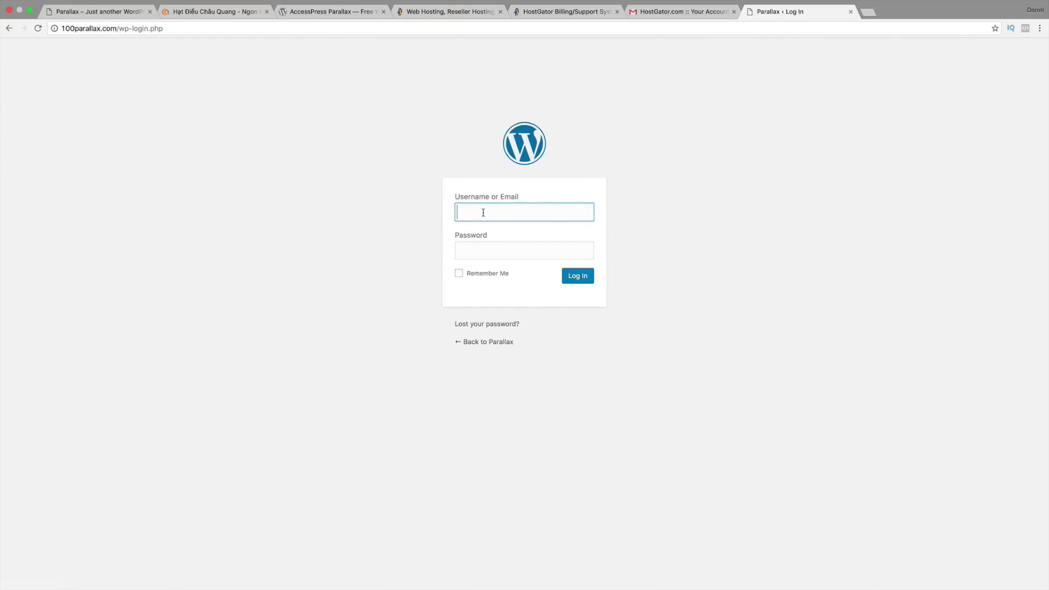
text(darrel)
key(Tab)
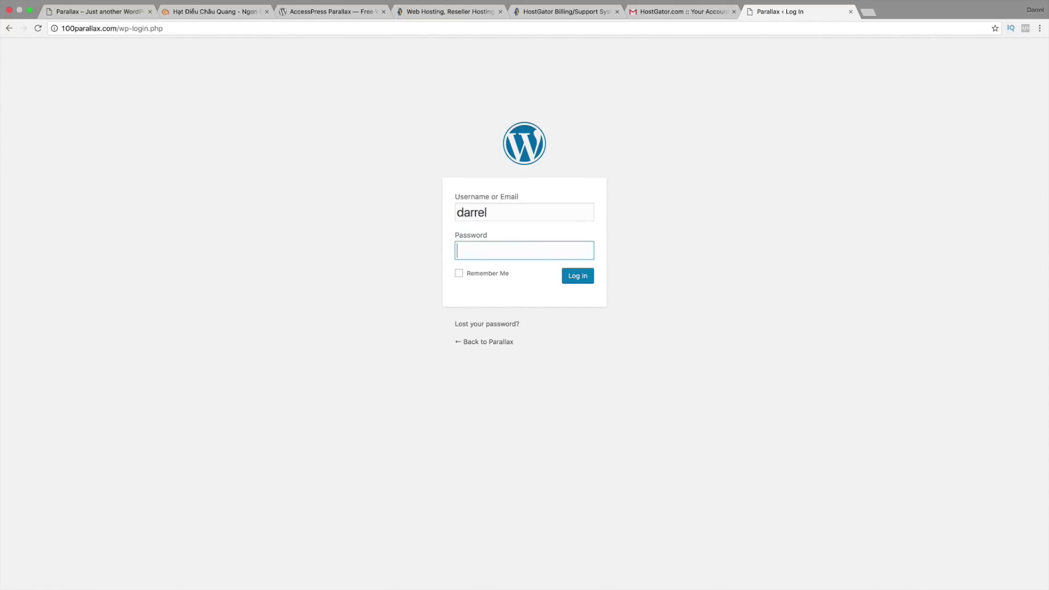
Step: Copy the saved password from Pages, paste it into the login form, and log in
key(ctrl+Right)
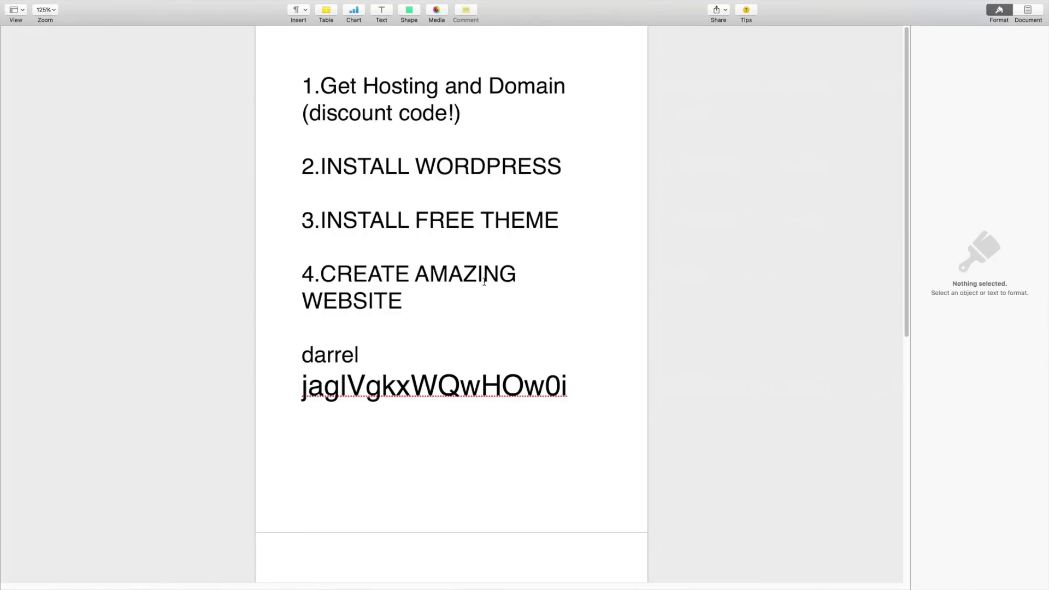
drag(564, 378, 291, 382)
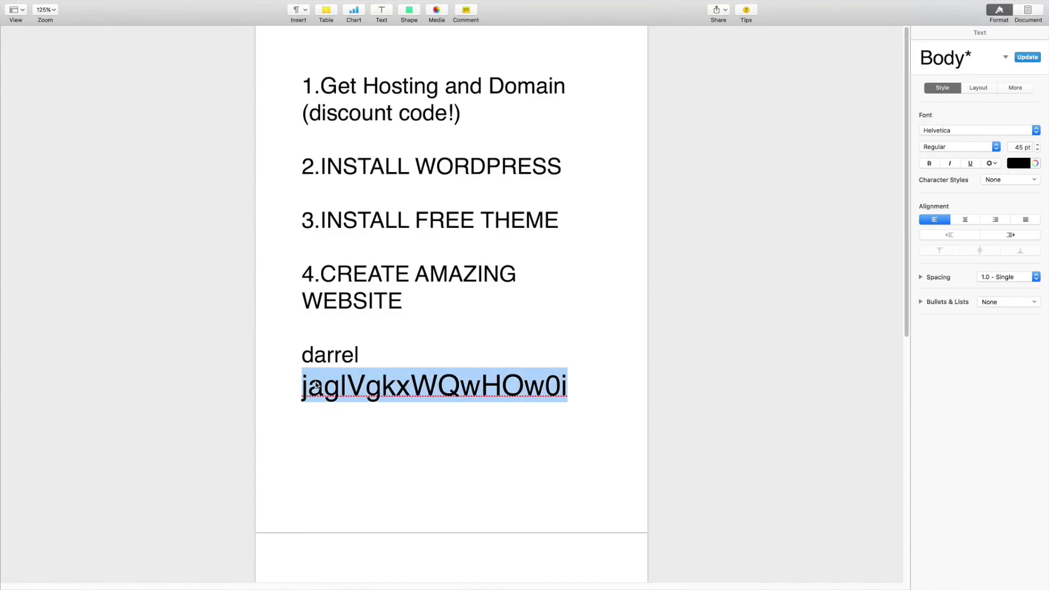
right_click(316, 383)
click(335, 454)
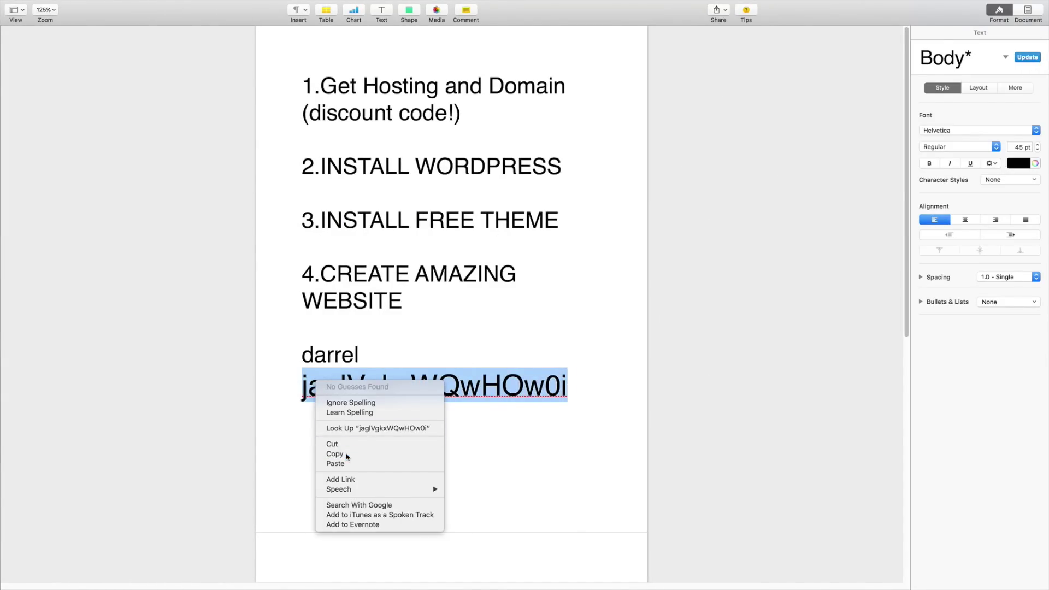
key(ctrl+Left)
right_click(474, 254)
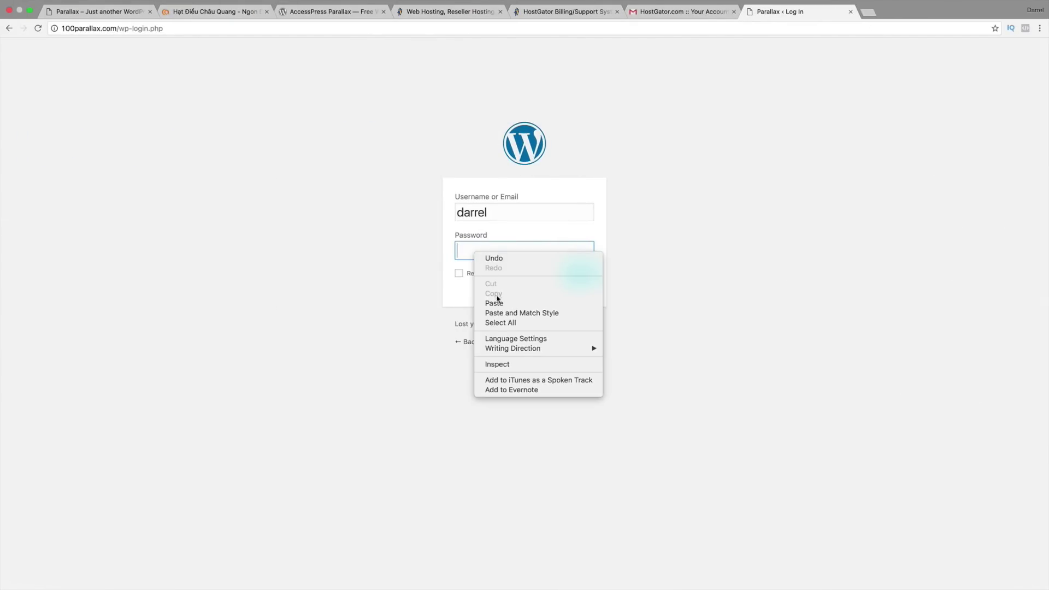
click(507, 303)
click(578, 276)
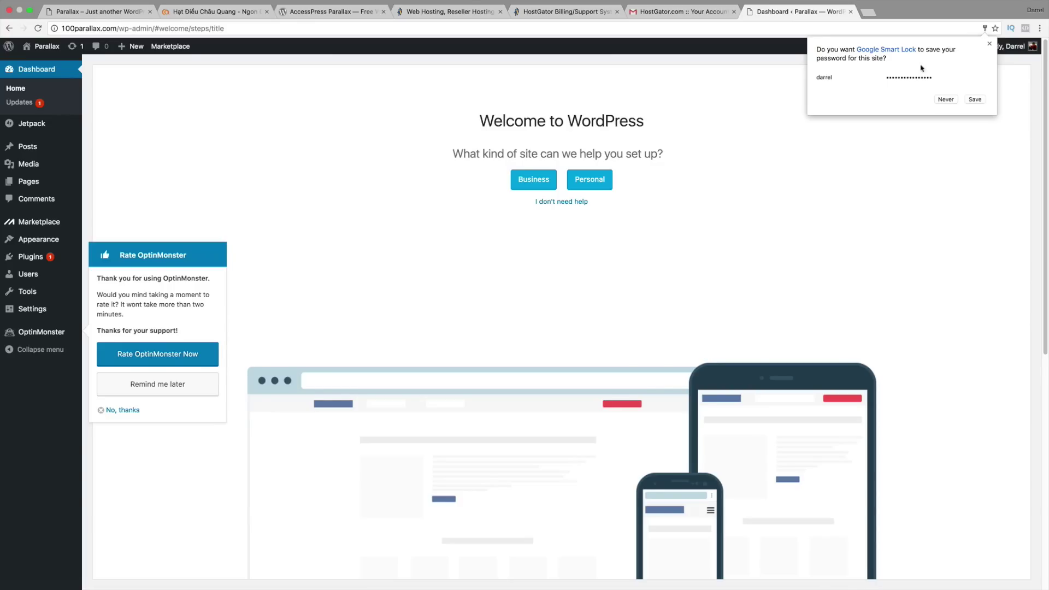
Step: Decline browser password saving, skip guided setup, and dismiss the OptinMonster rating request
click(946, 100)
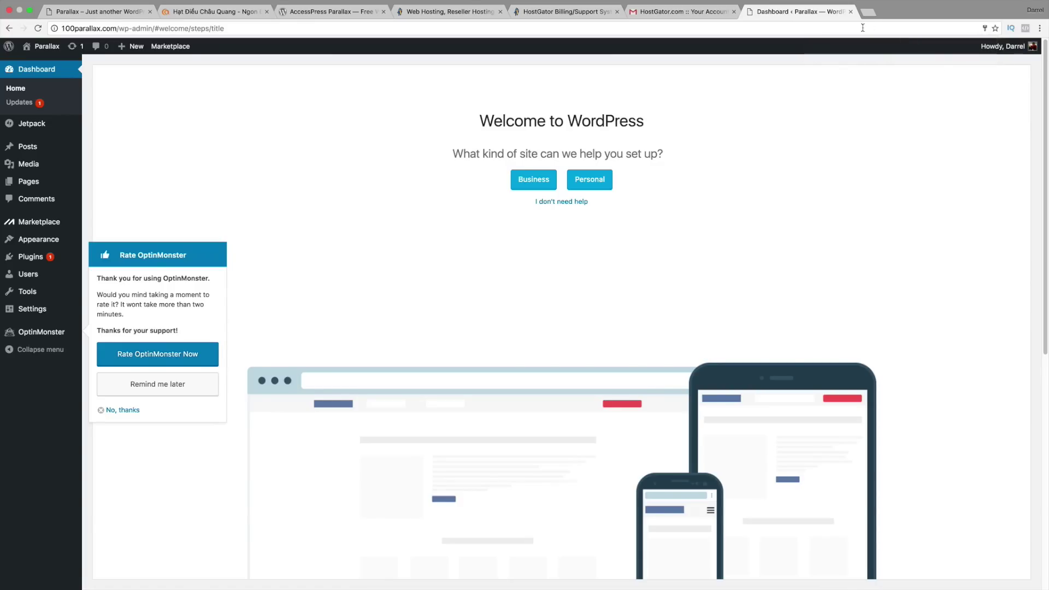
click(564, 203)
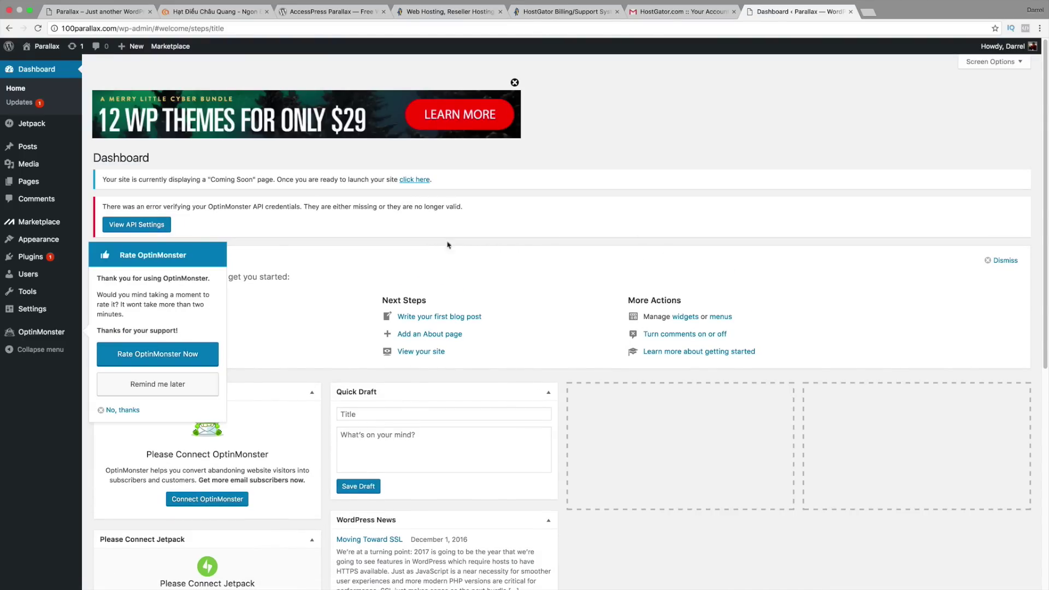
click(128, 410)
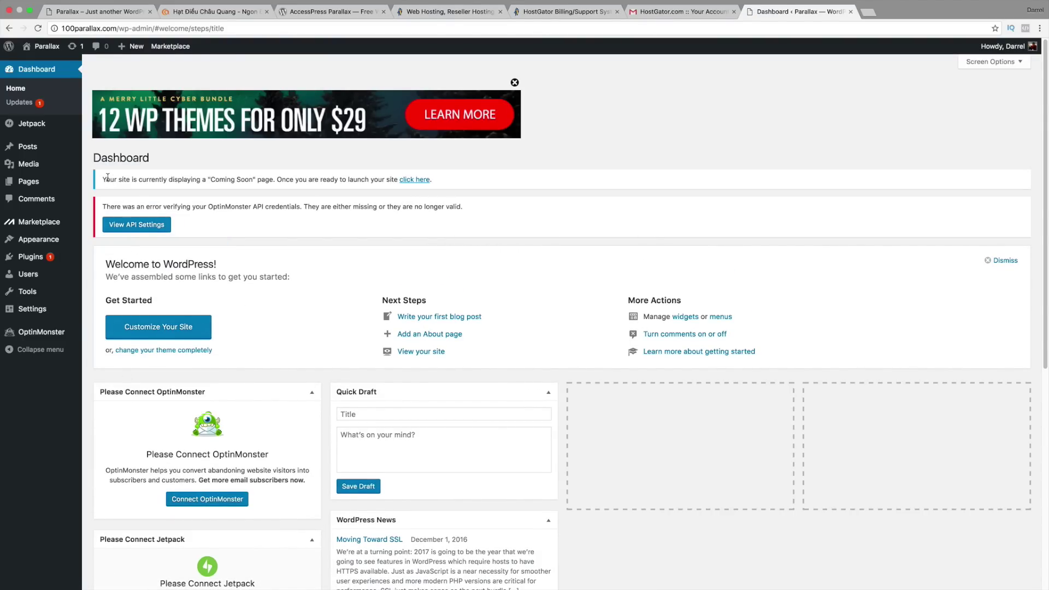
Step: Launch the site out of Coming Soon mode and view its front page
drag(103, 179, 313, 179)
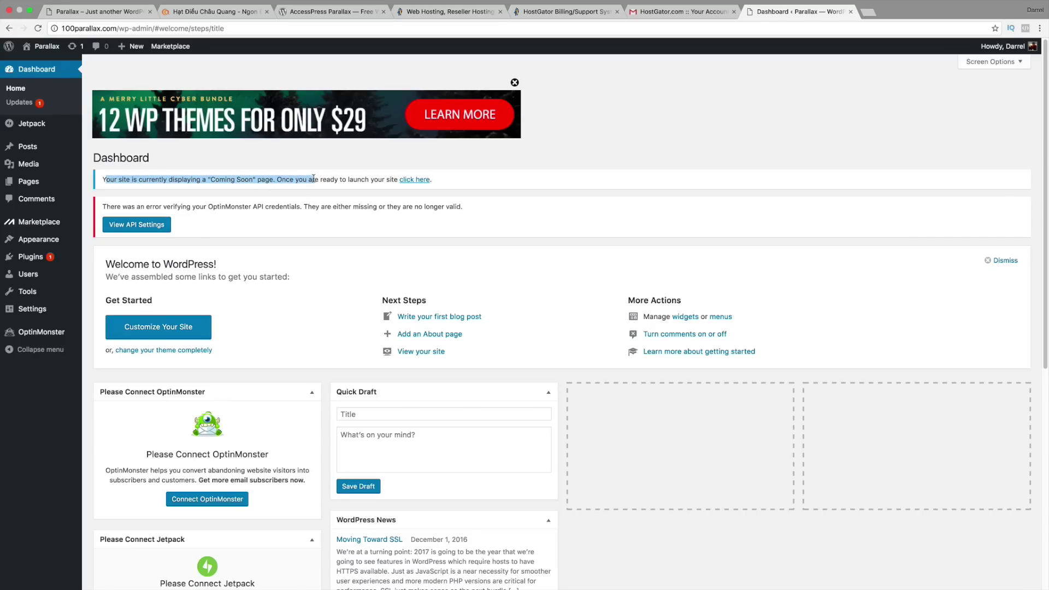
click(411, 180)
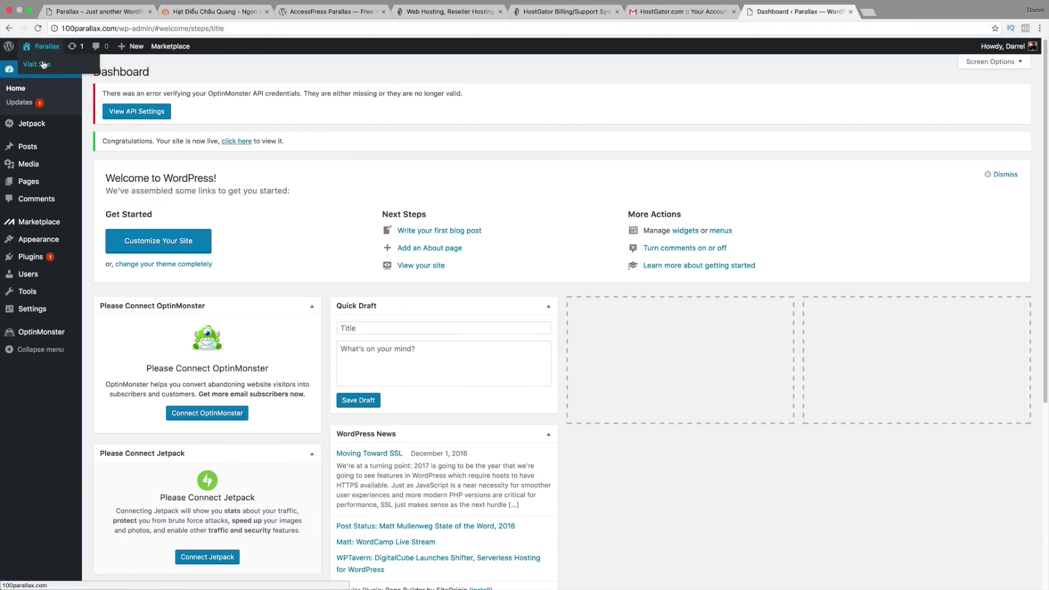
click(43, 64)
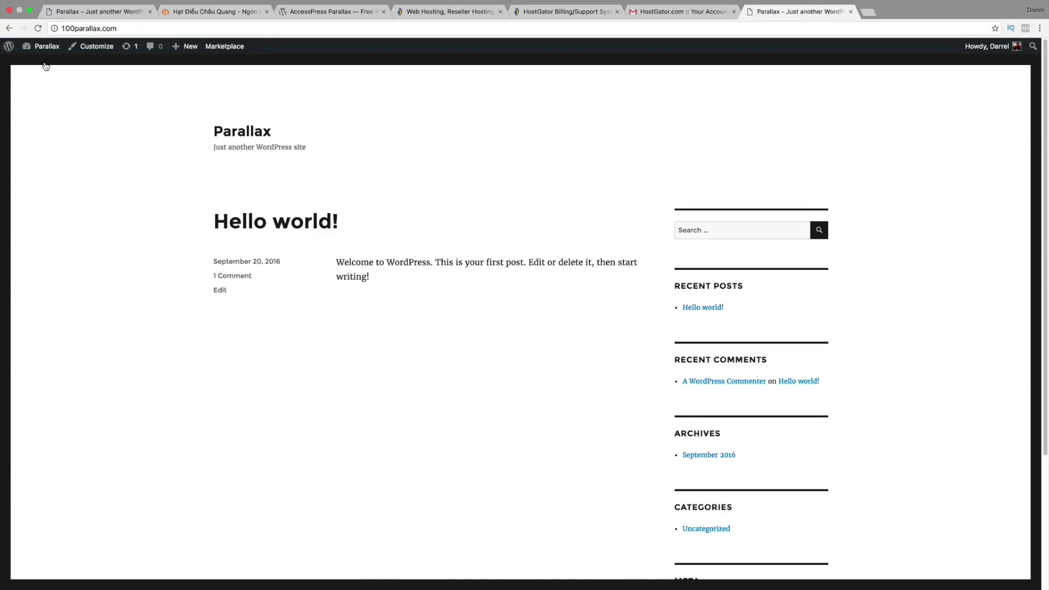
Step: Move the Parallax tab first, close the six other tabs, and open the Dashboard
drag(780, 12, 98, 11)
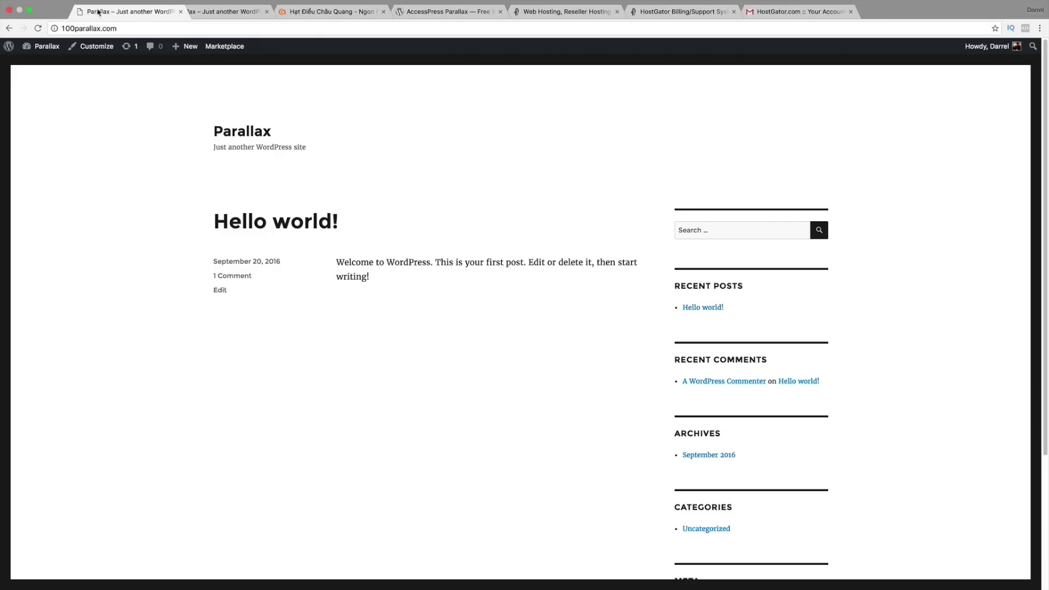
click(266, 12)
click(267, 12)
click(268, 12)
click(267, 12)
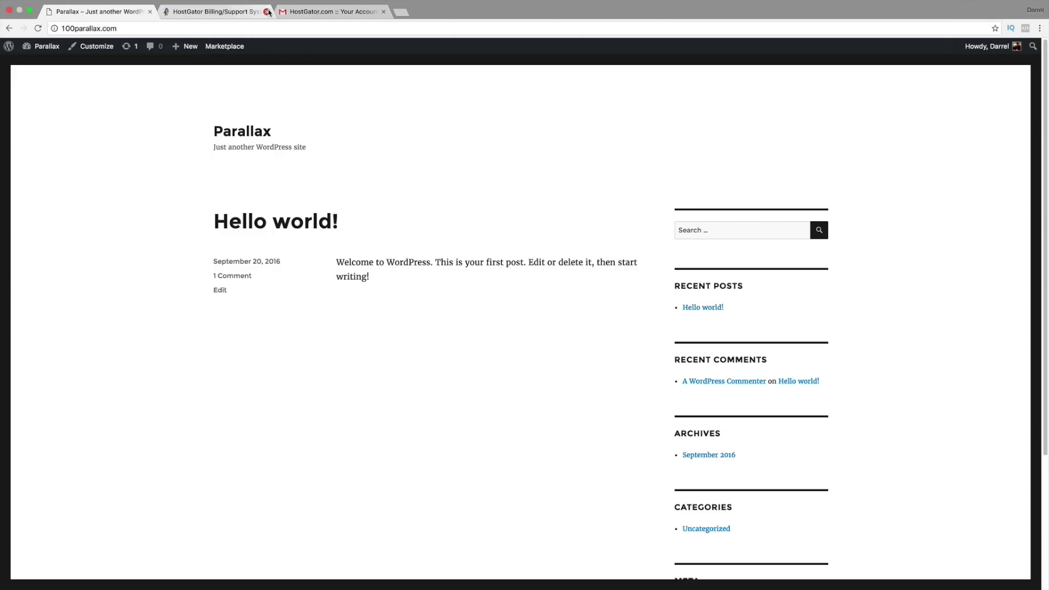
click(267, 12)
click(267, 11)
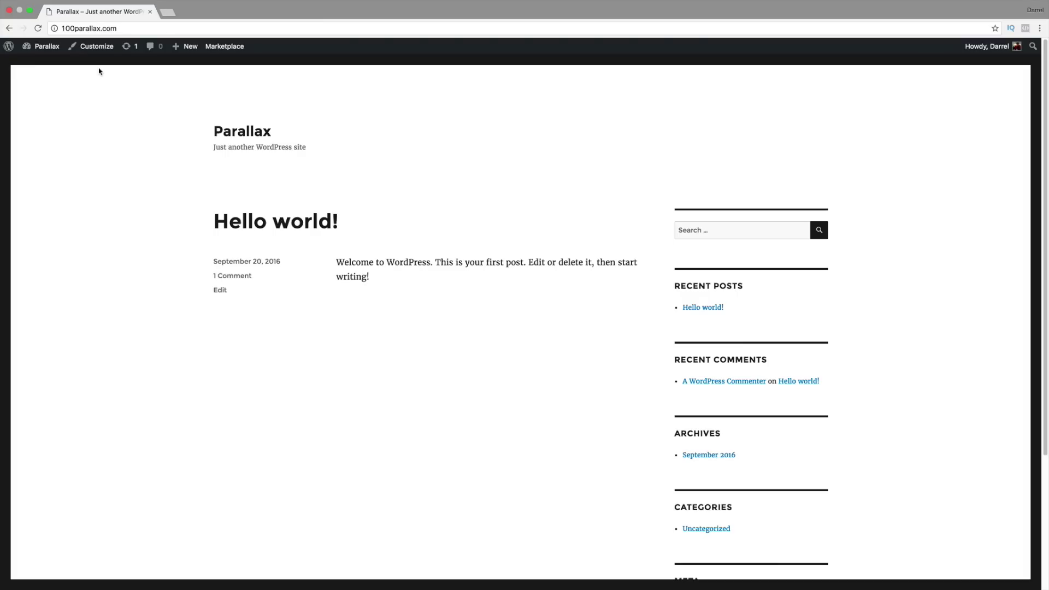
mouse_move(44, 46)
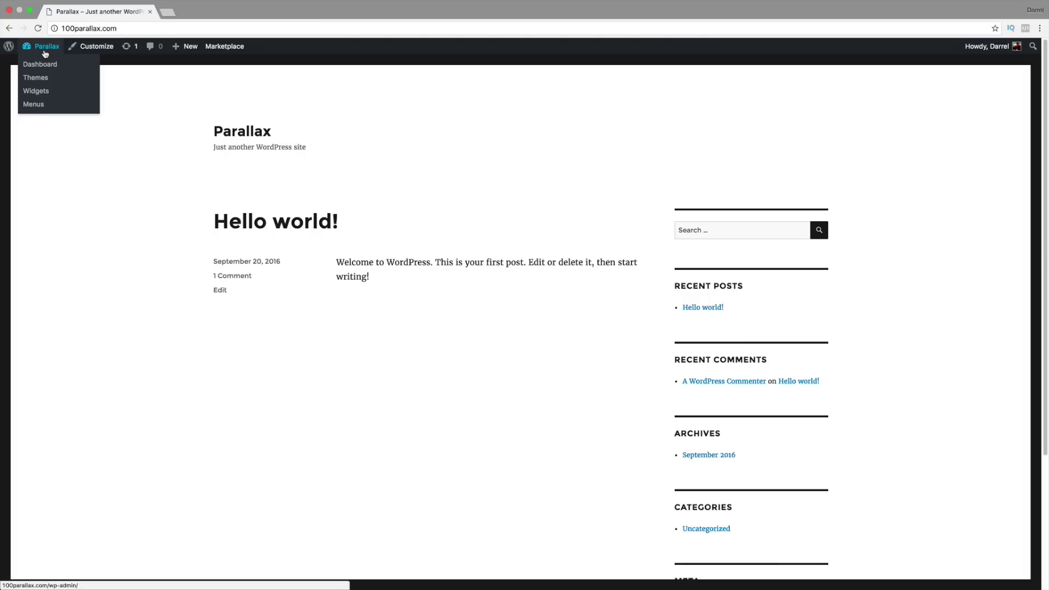
click(45, 66)
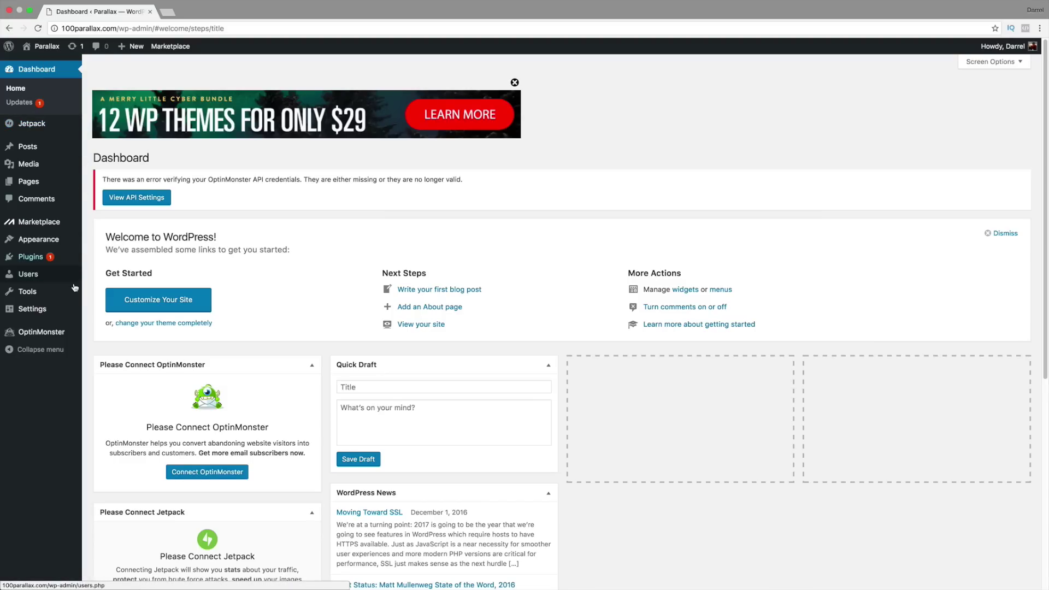
Step: Select the Post name option in Permalink Settings and save the changes
mouse_move(54, 314)
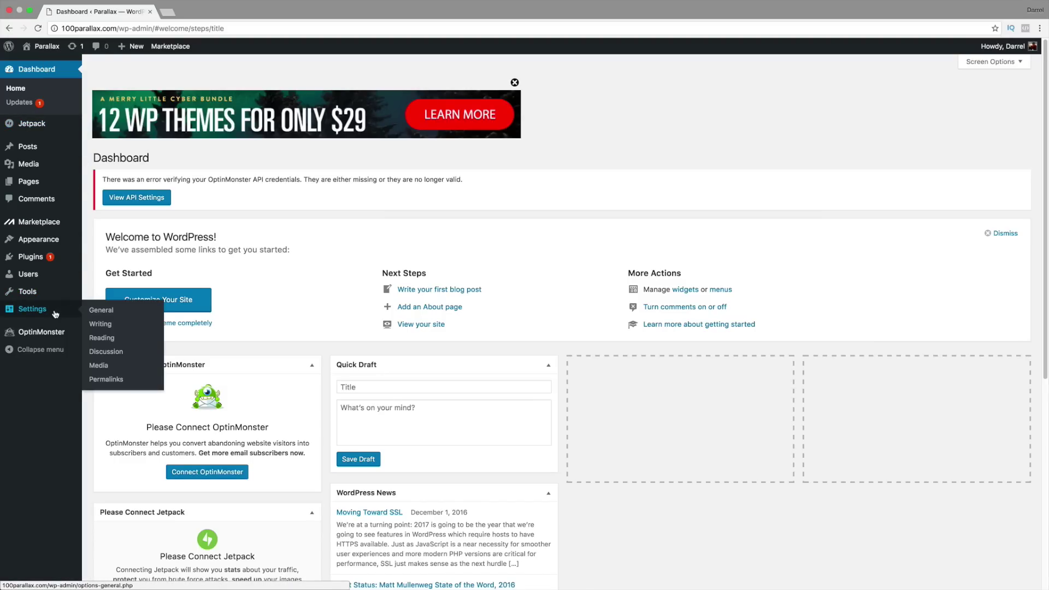
click(109, 380)
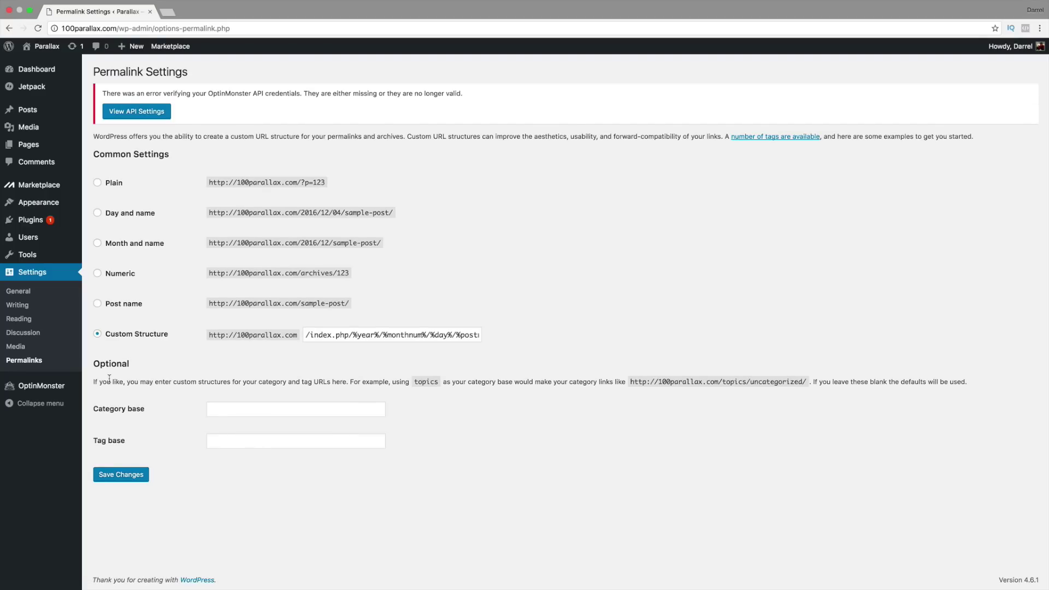
click(116, 306)
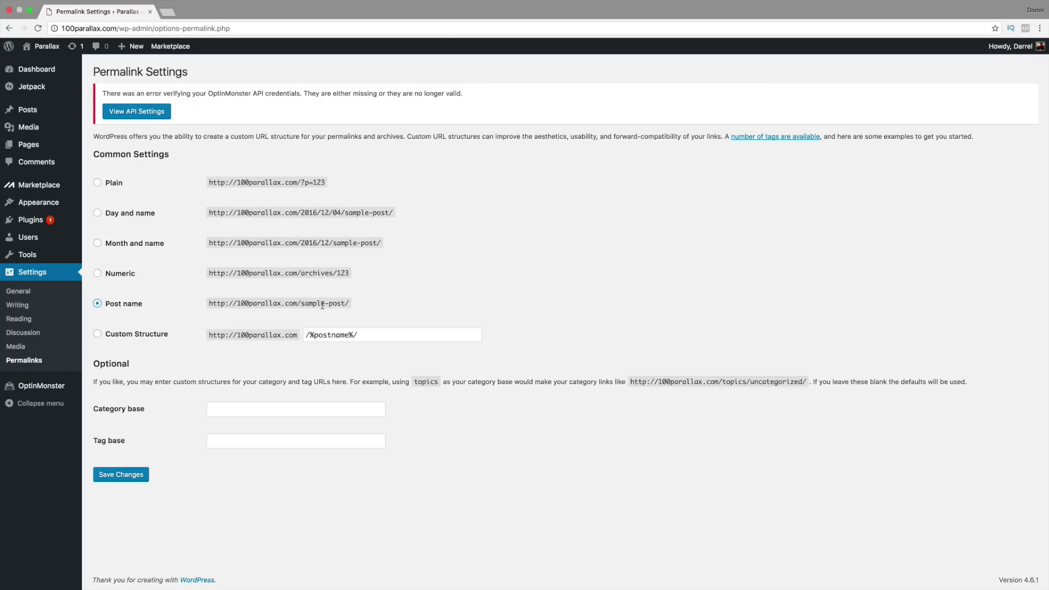
mouse_move(394, 213)
mouse_down()
mouse_move(300, 212)
mouse_move(375, 212)
mouse_up()
click(139, 476)
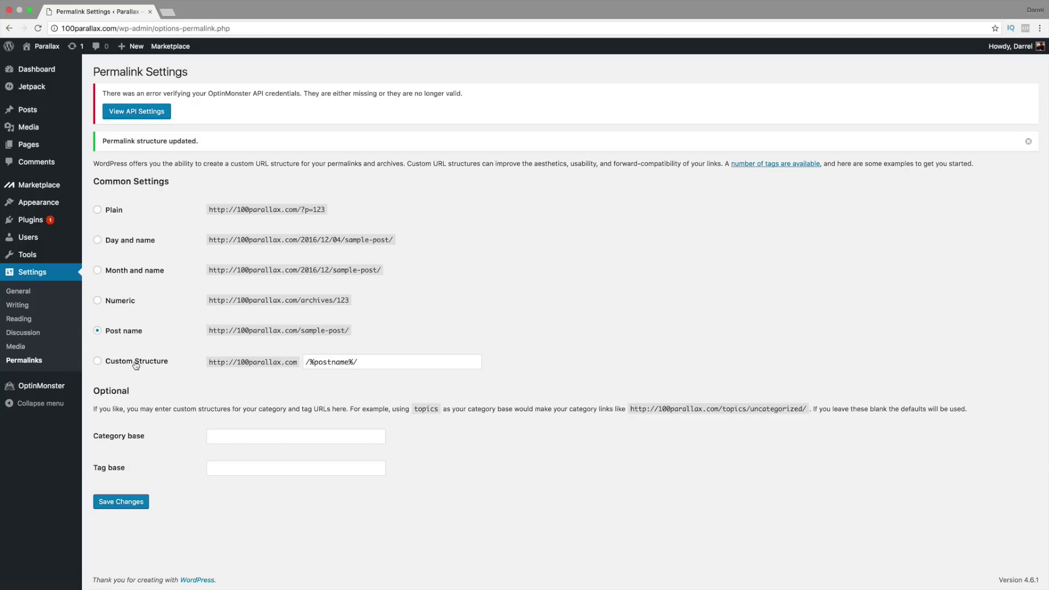
Step: Open the admin user's profile from the All Users list
mouse_move(51, 241)
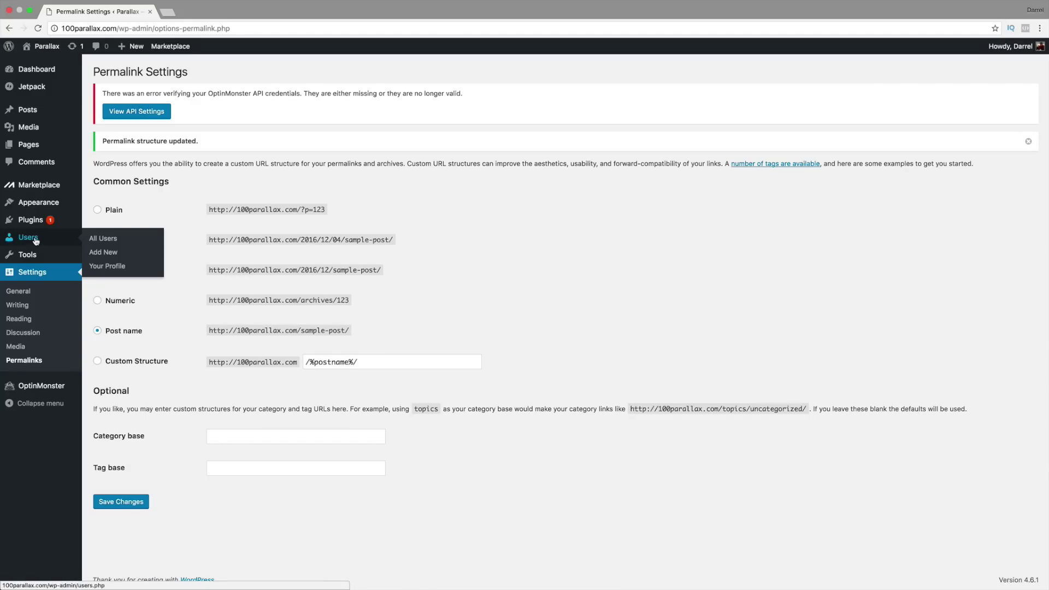
click(103, 239)
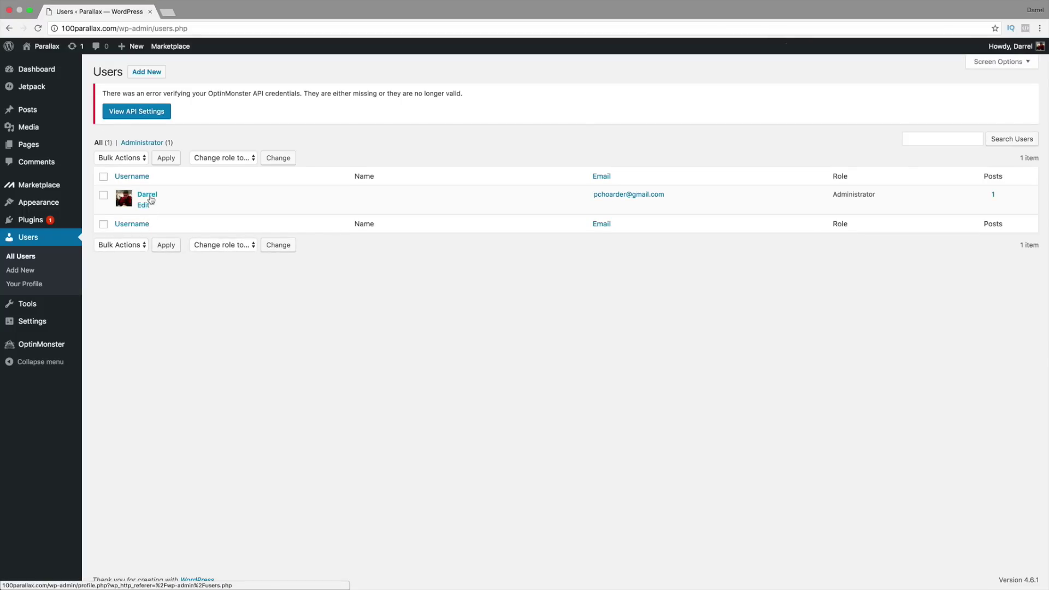
click(151, 199)
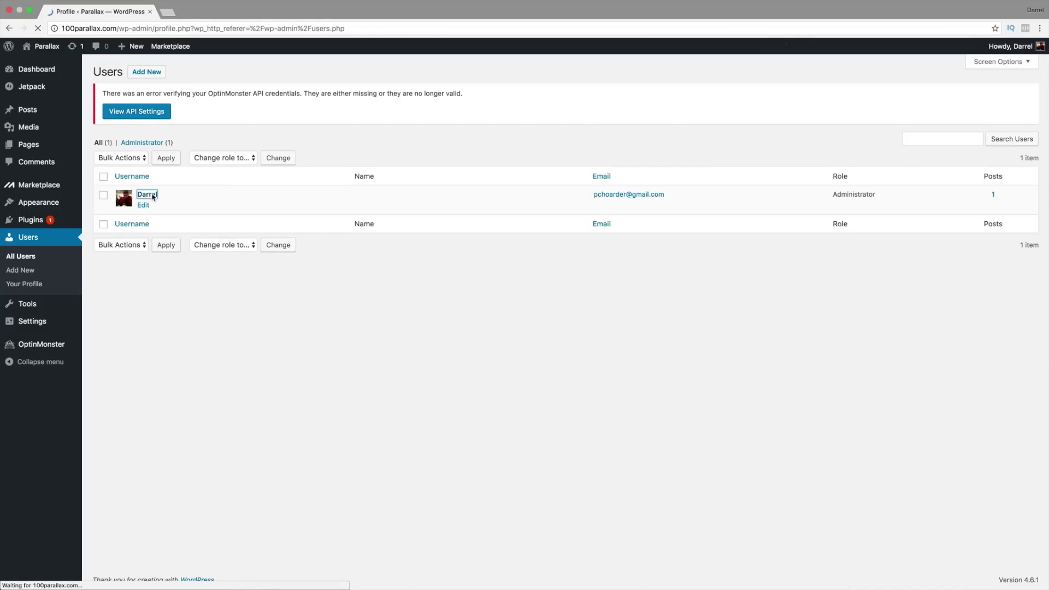
Step: Generate a new password under Account Management, then clear the password field
scroll(188, 243, down, 5)
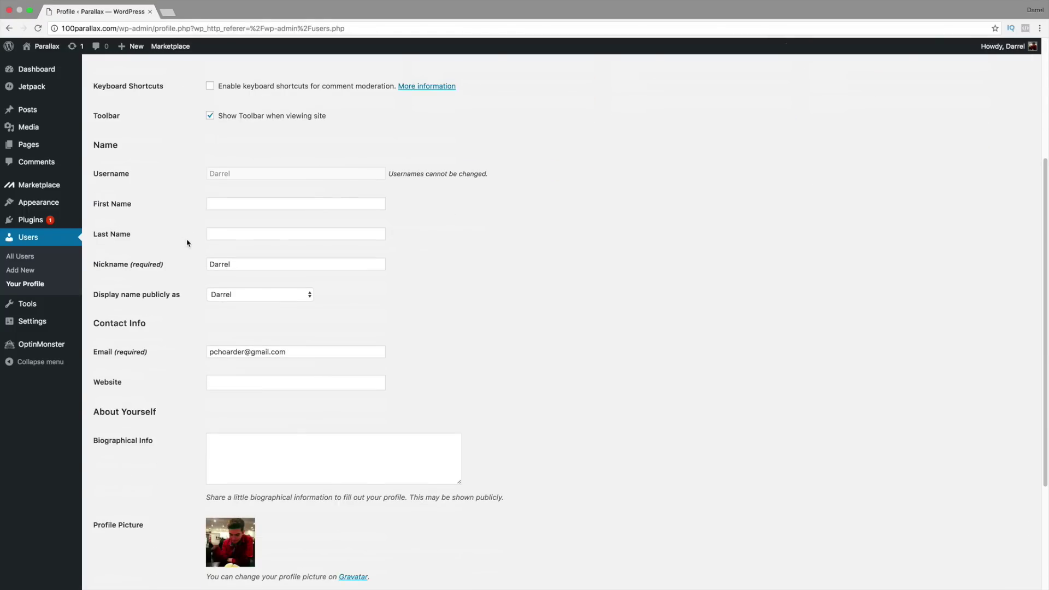
scroll(188, 243, down, 2)
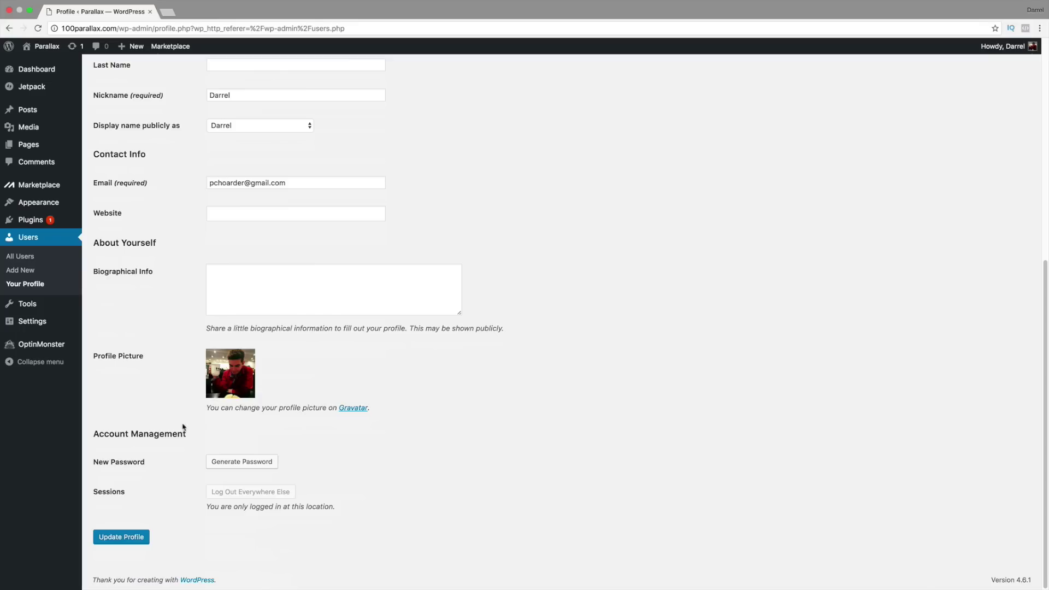
click(235, 463)
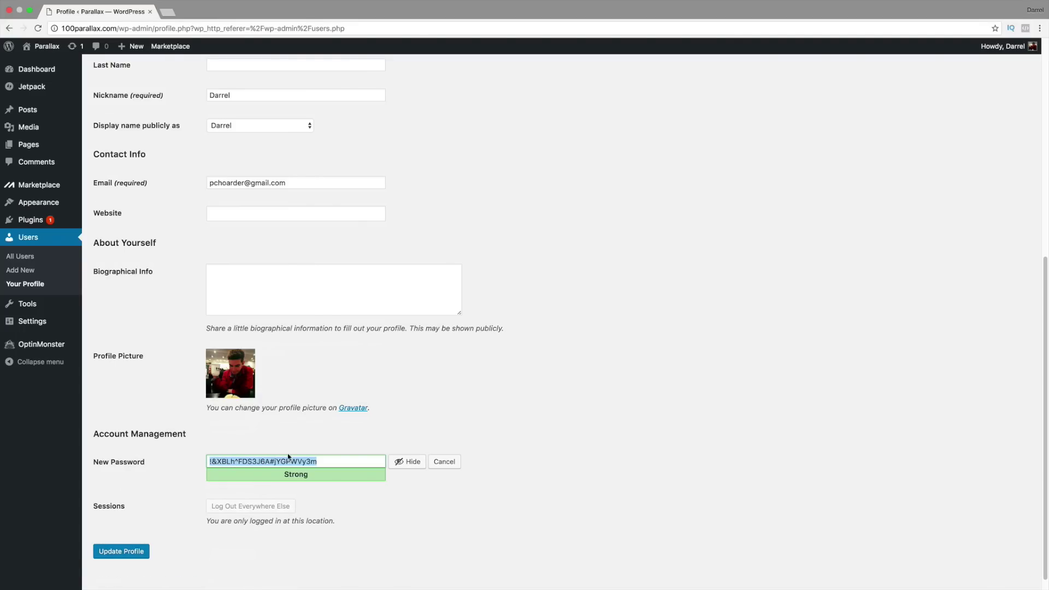
key(BackSpace)
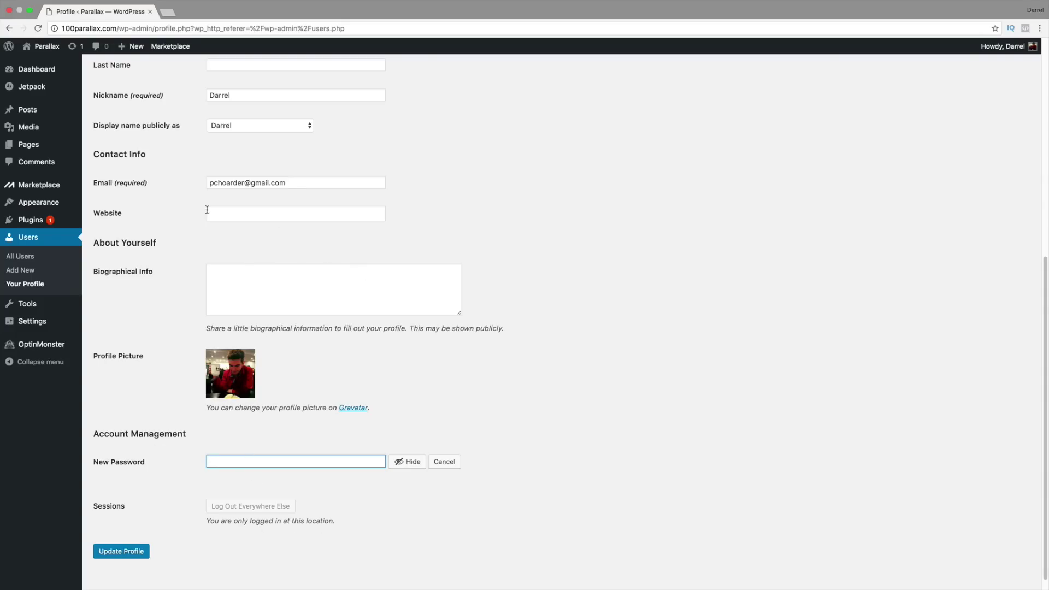
Step: Leave the profile for Themes and search the WordPress.org popular themes for 'accesspress'
mouse_move(52, 206)
click(116, 204)
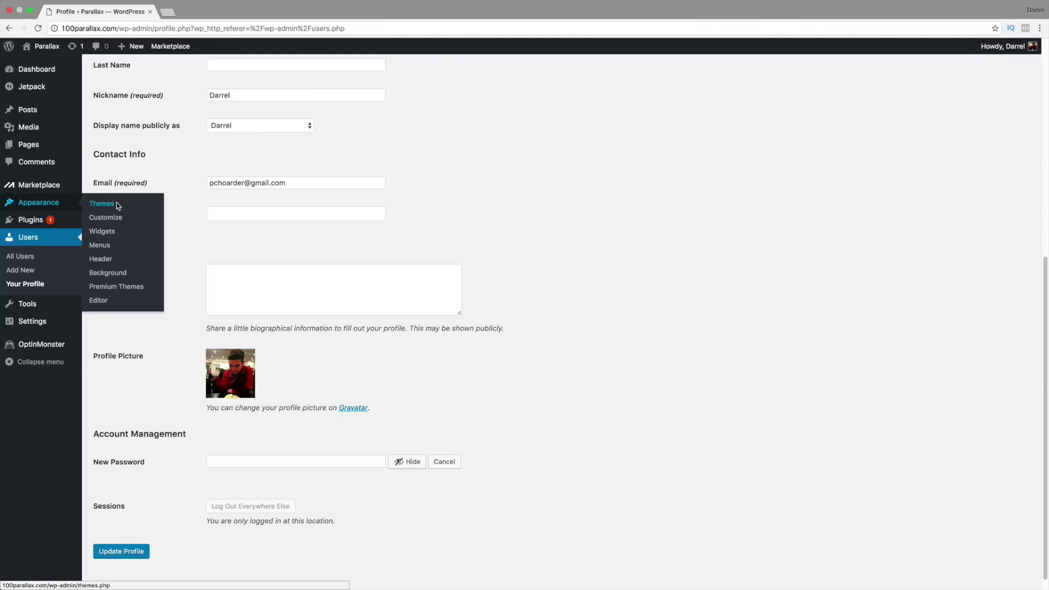
click(590, 186)
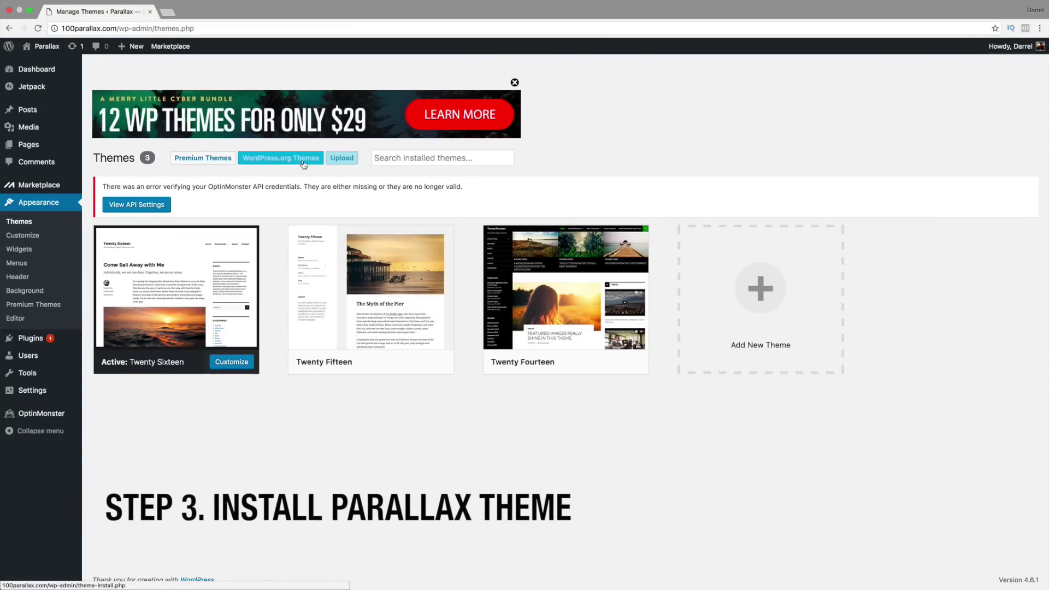
click(278, 158)
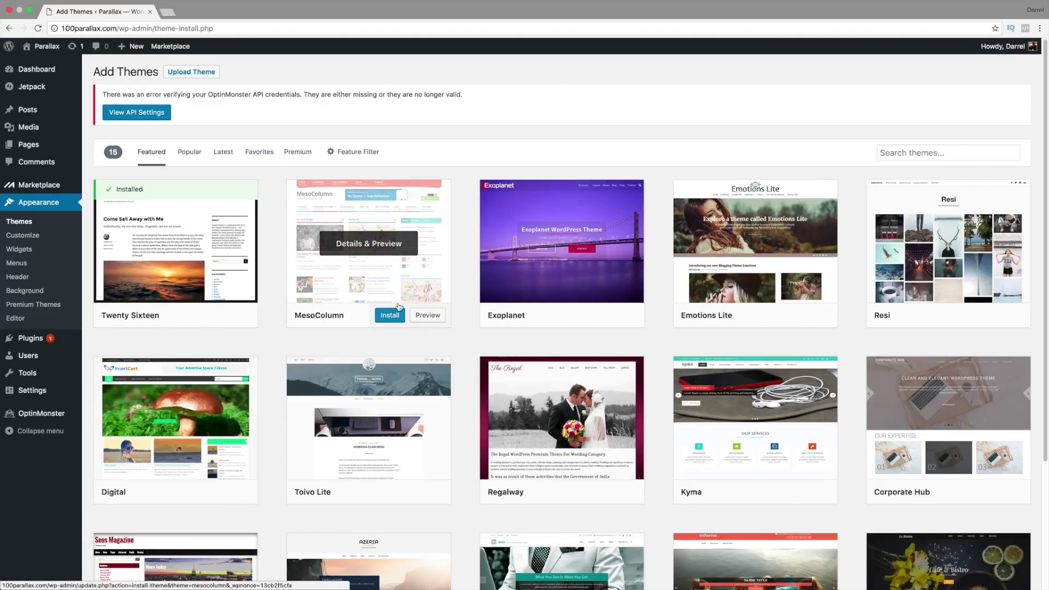
click(198, 153)
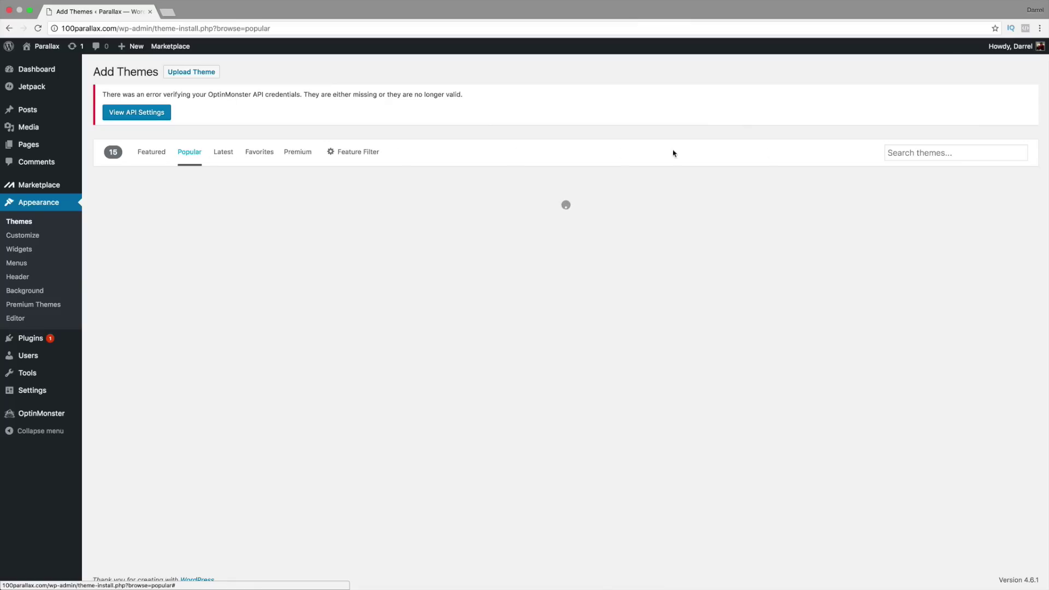
click(938, 158)
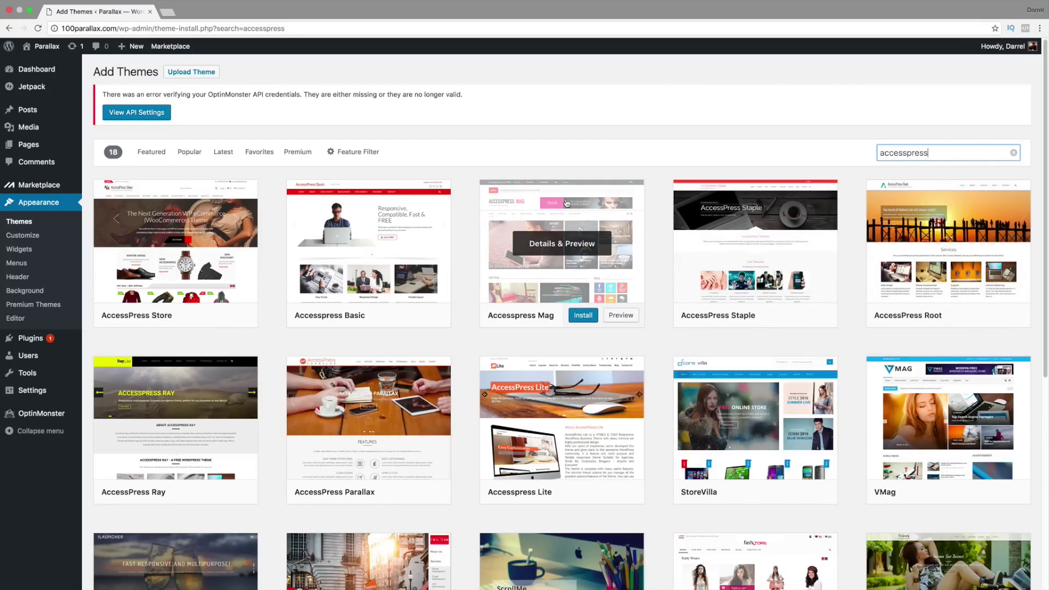
scroll(377, 262, down, 3)
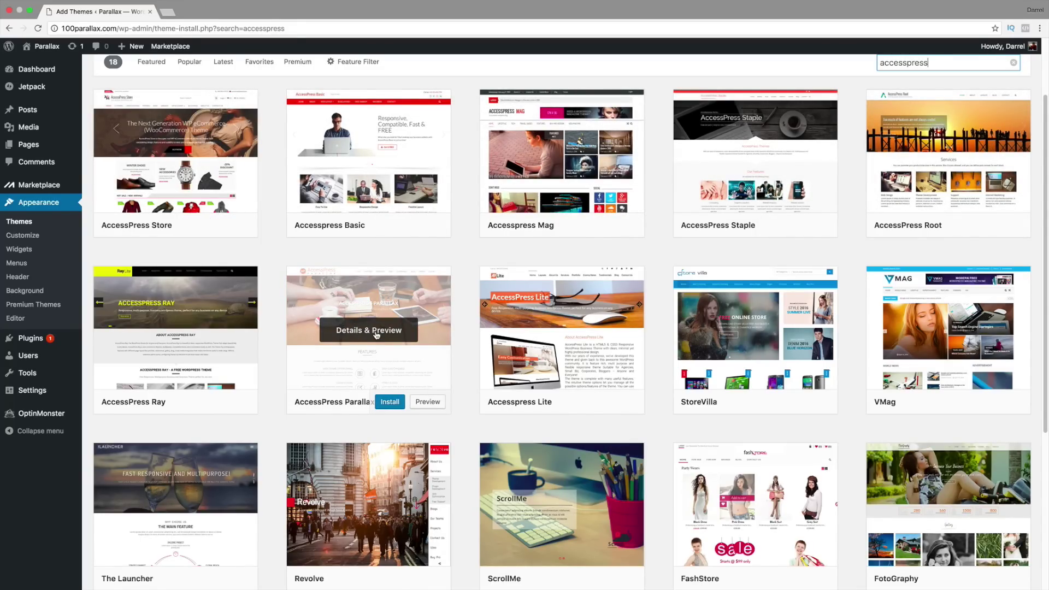
Step: Preview AccessPress Parallax, install it, and activate it as the site theme
click(377, 332)
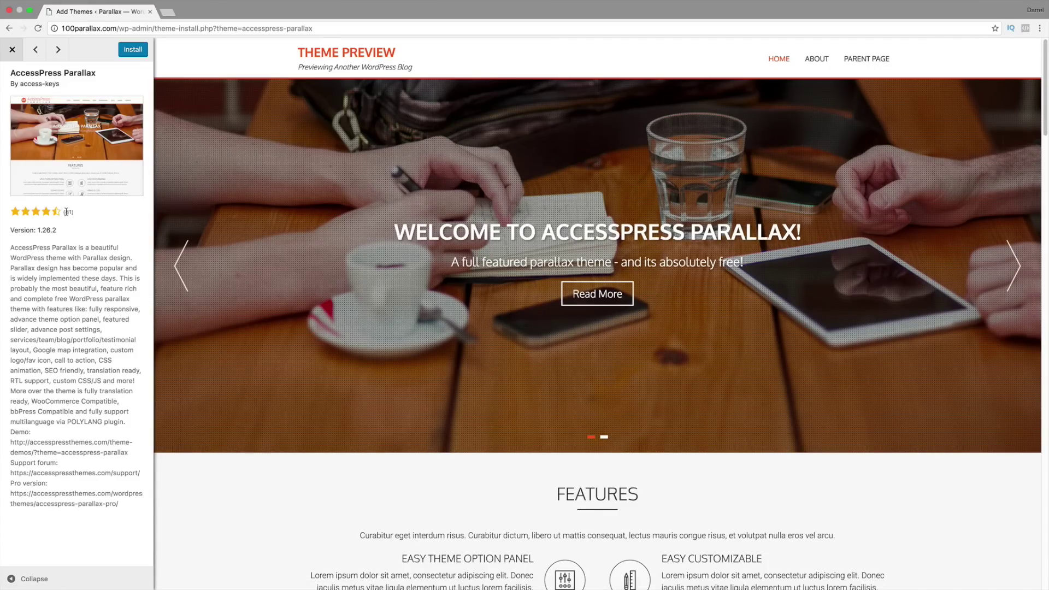
drag(74, 214, 52, 213)
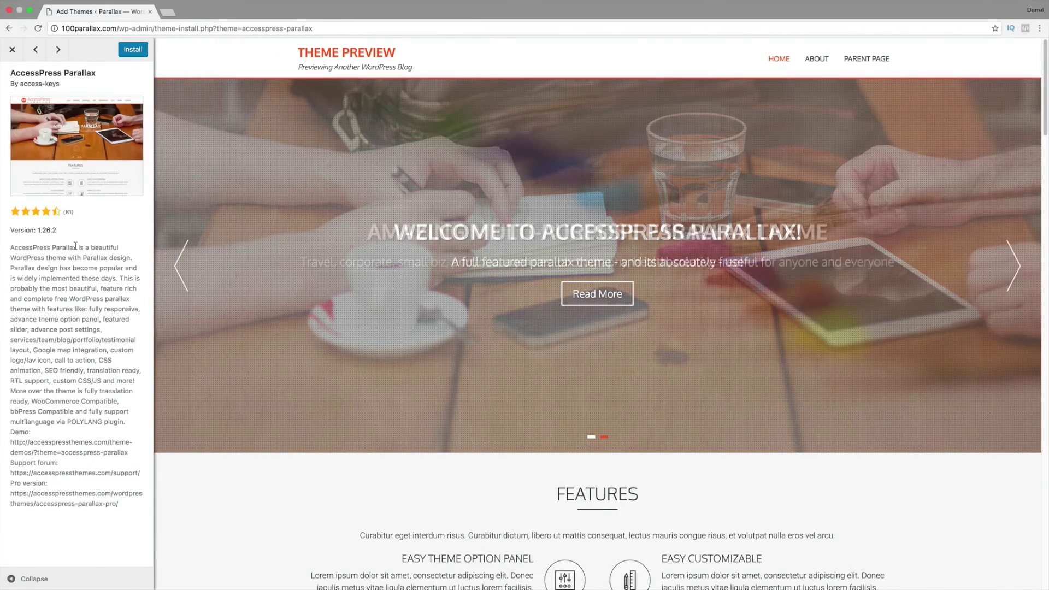
click(131, 52)
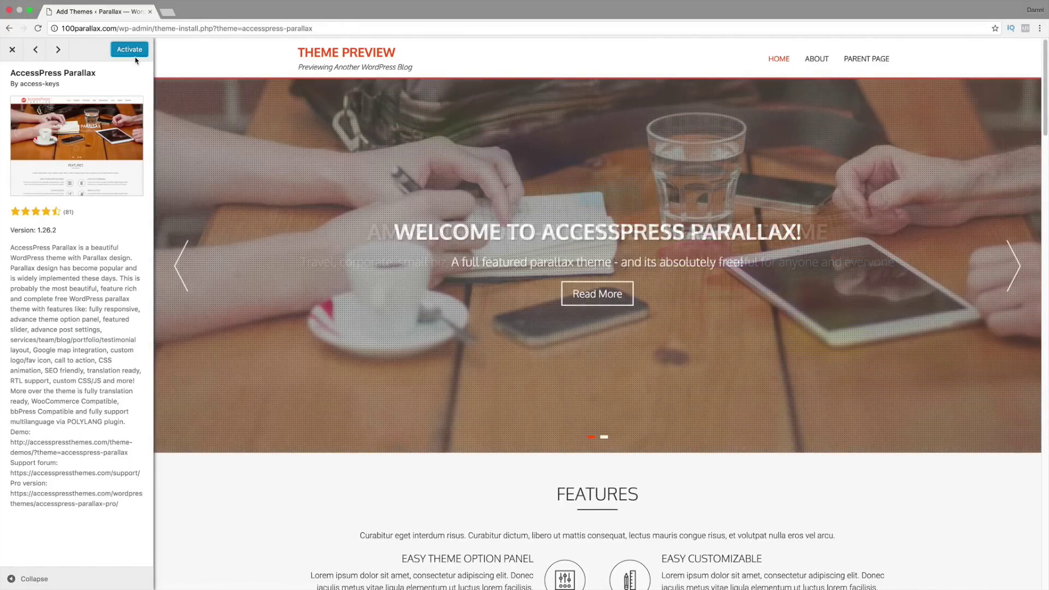
click(136, 51)
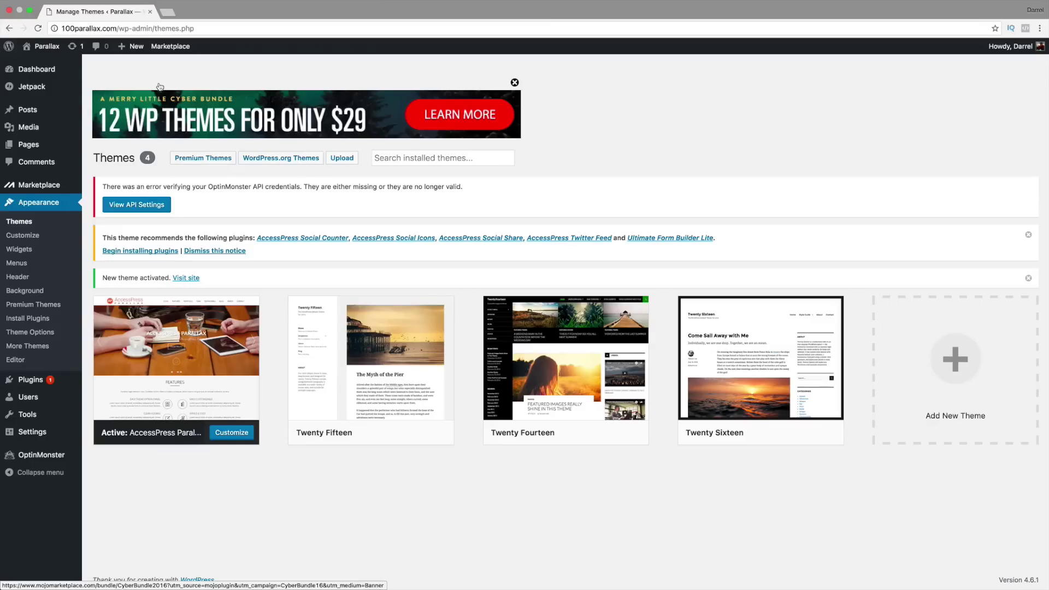
Step: Go to the Parallax Dashboard from the admin bar
mouse_move(43, 51)
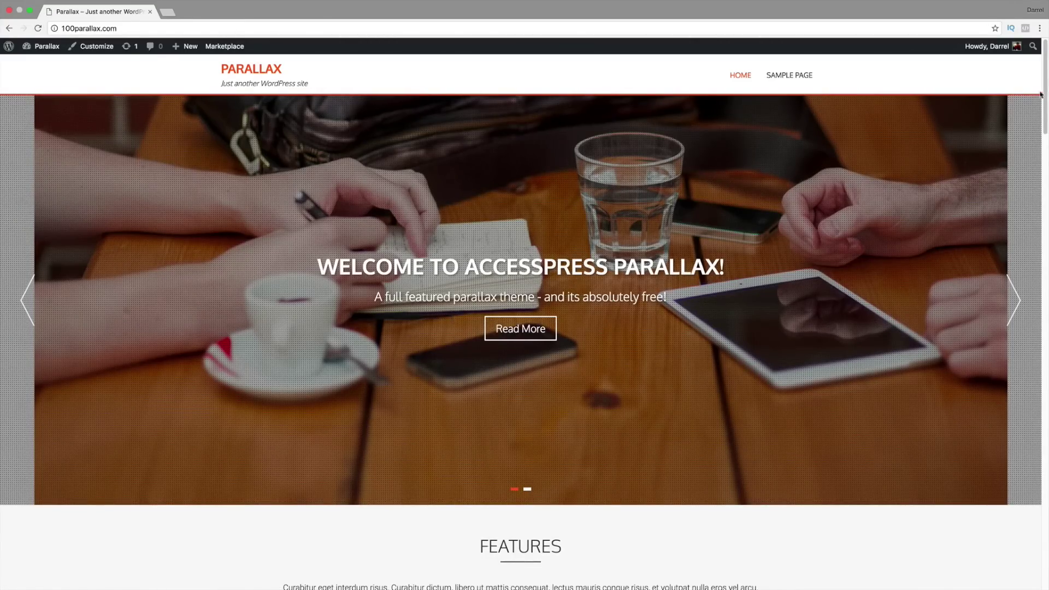
mouse_move(1041, 95)
mouse_down()
mouse_move(1048, 557)
mouse_move(1048, 78)
mouse_up()
drag(727, 267, 321, 264)
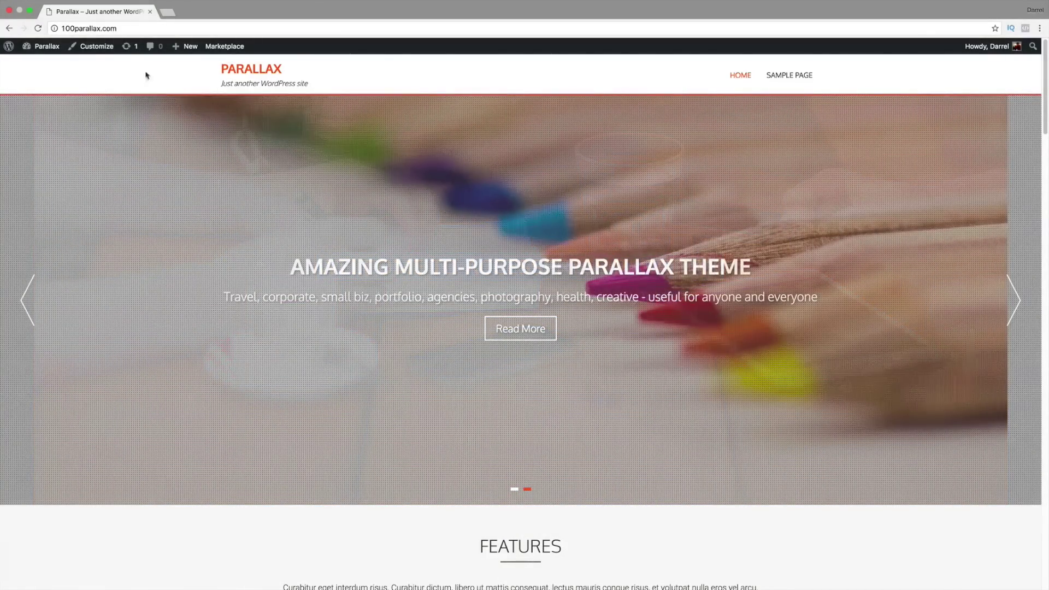
mouse_move(48, 49)
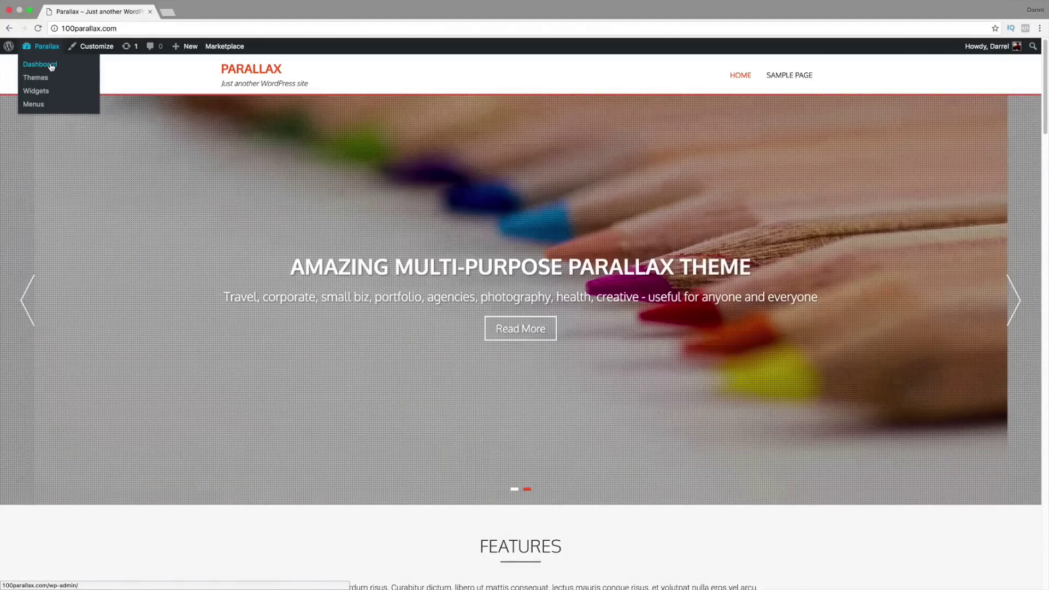
click(51, 67)
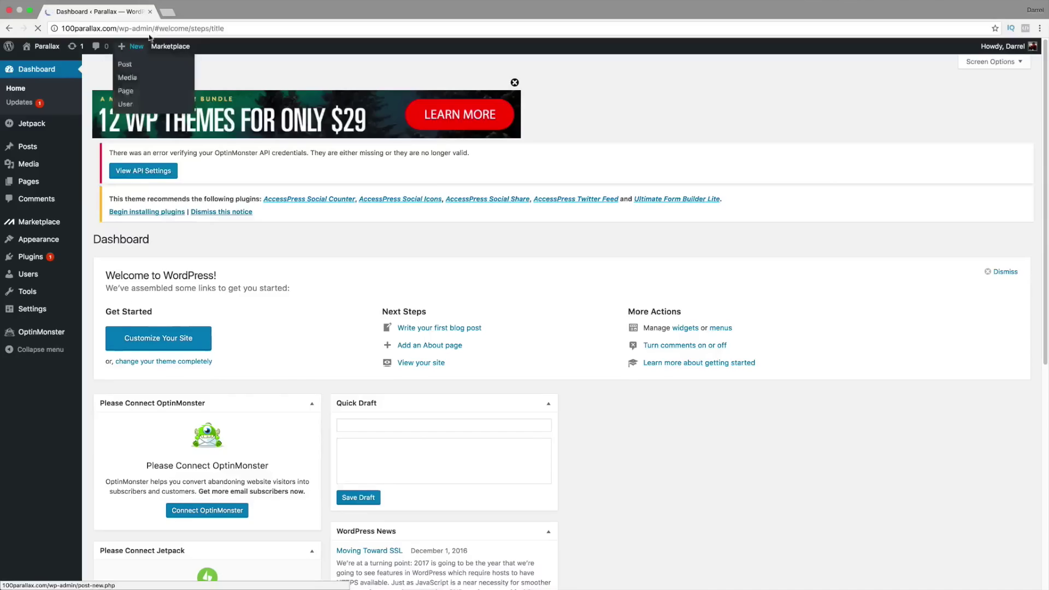
Step: Load the 100parallax.com homepage in a new browser tab
click(167, 12)
text(100)
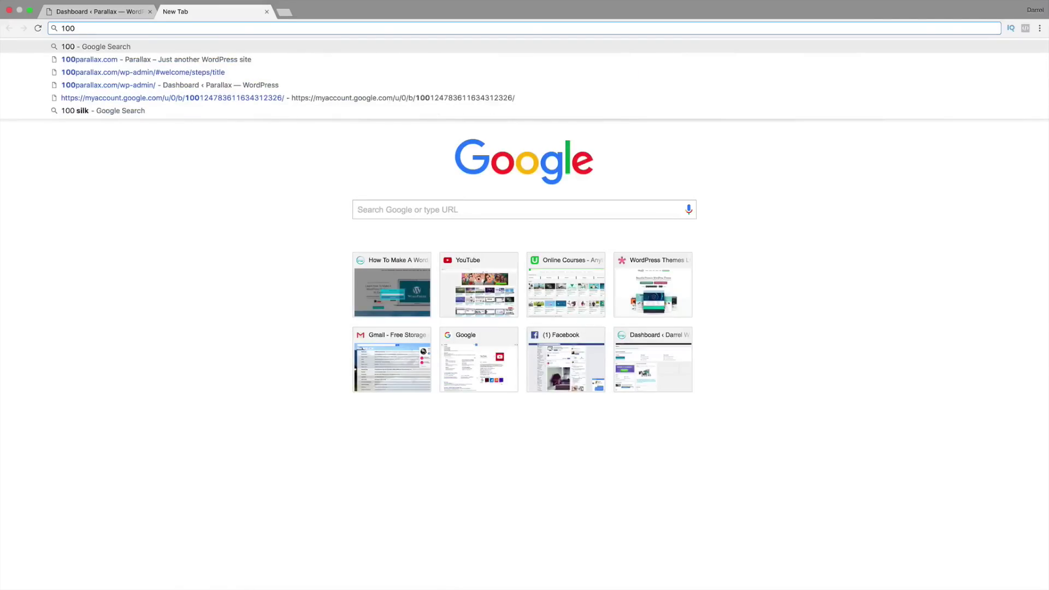
key(Down)
key(Return)
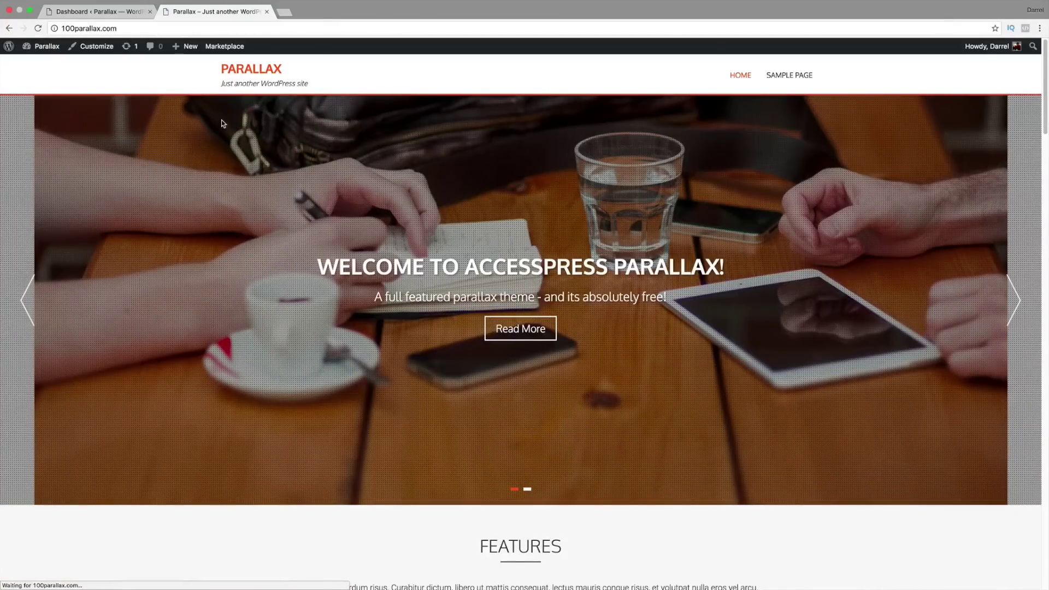
Step: Back in the Dashboard tab, show the Parallax Sections theme settings
click(106, 10)
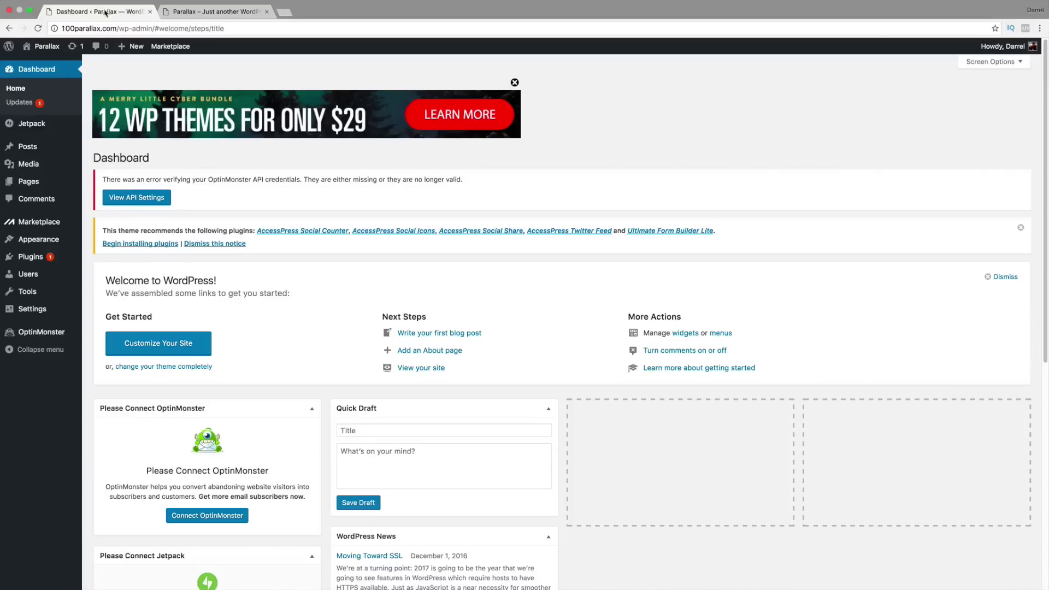
mouse_move(60, 240)
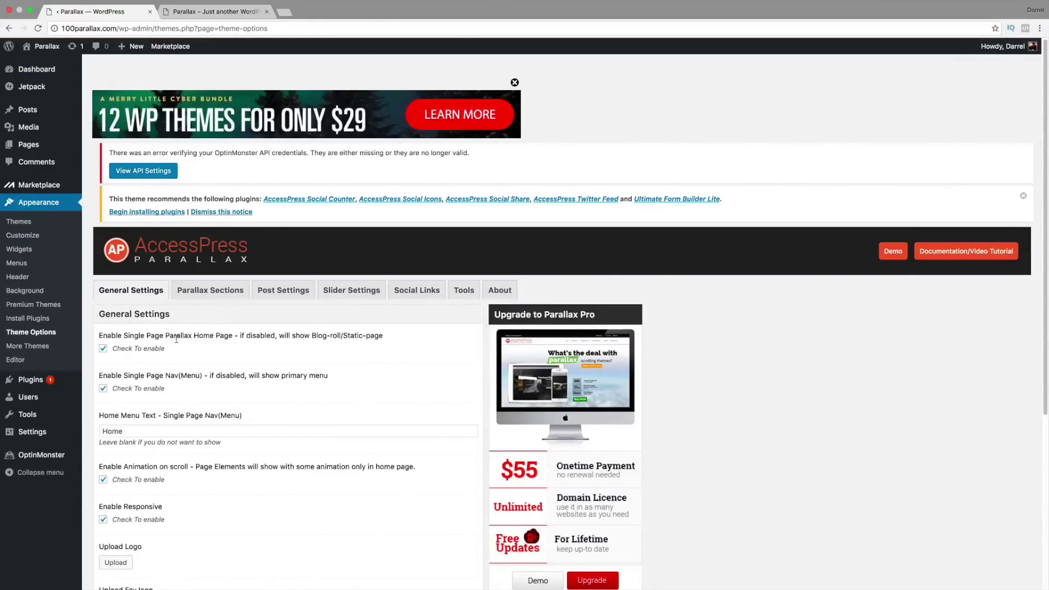
scroll(178, 337, down, 2)
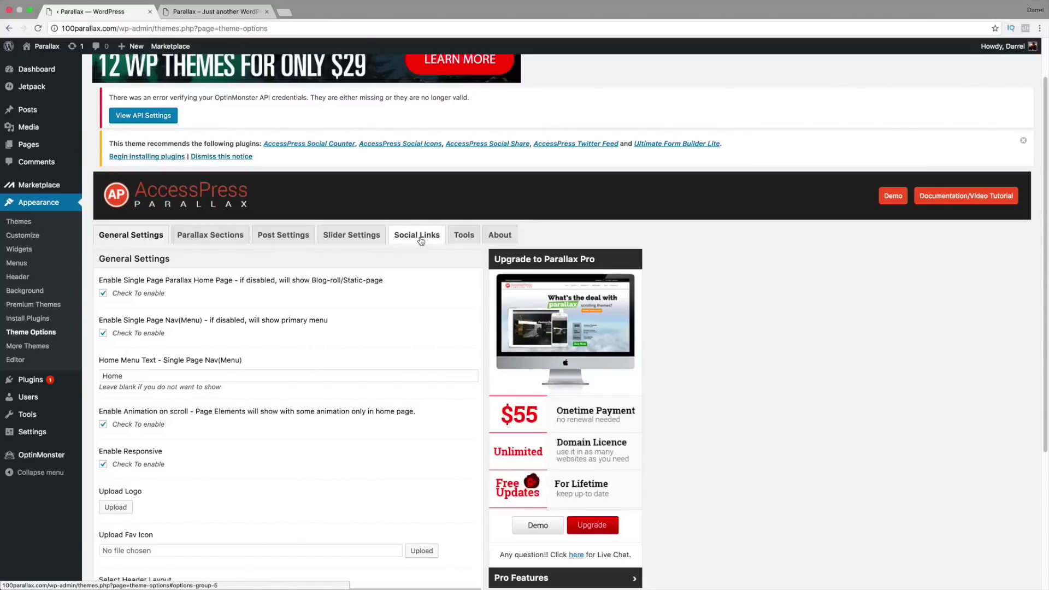
click(232, 237)
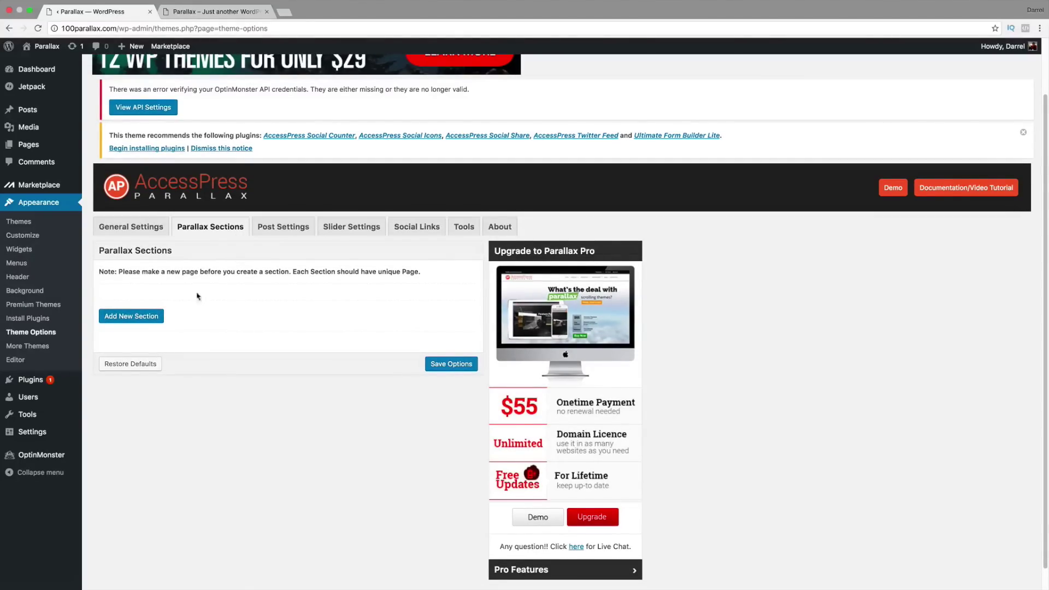
Step: Scroll through the live 100parallax.com front page to check it
click(212, 11)
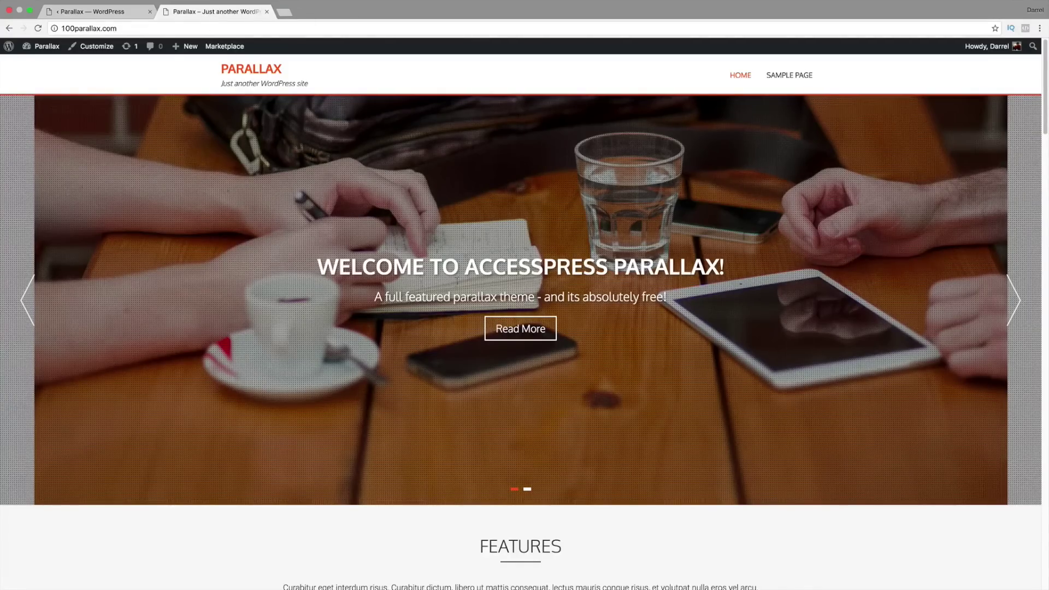
scroll(456, 281, down, 5)
scroll(433, 393, down, 7)
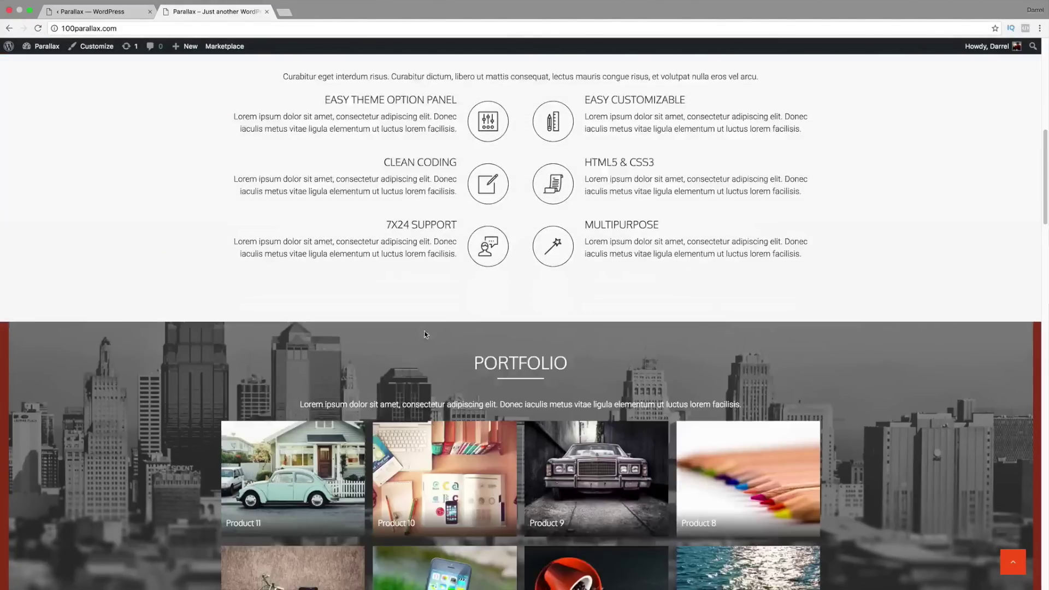
scroll(161, 347, down, 7)
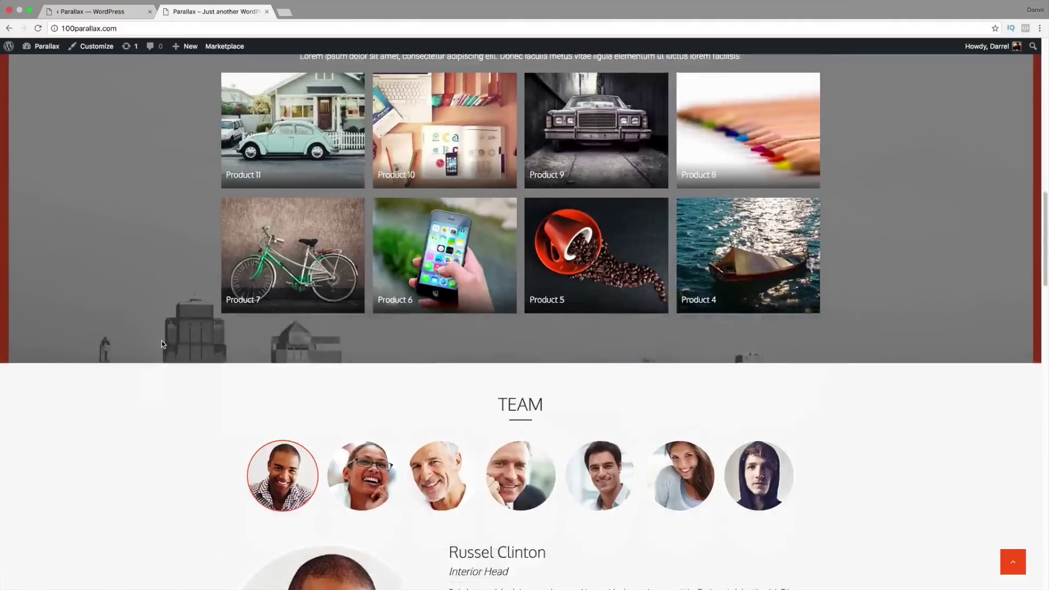
Step: Return to the admin Theme Options and show the Slider Settings
click(98, 12)
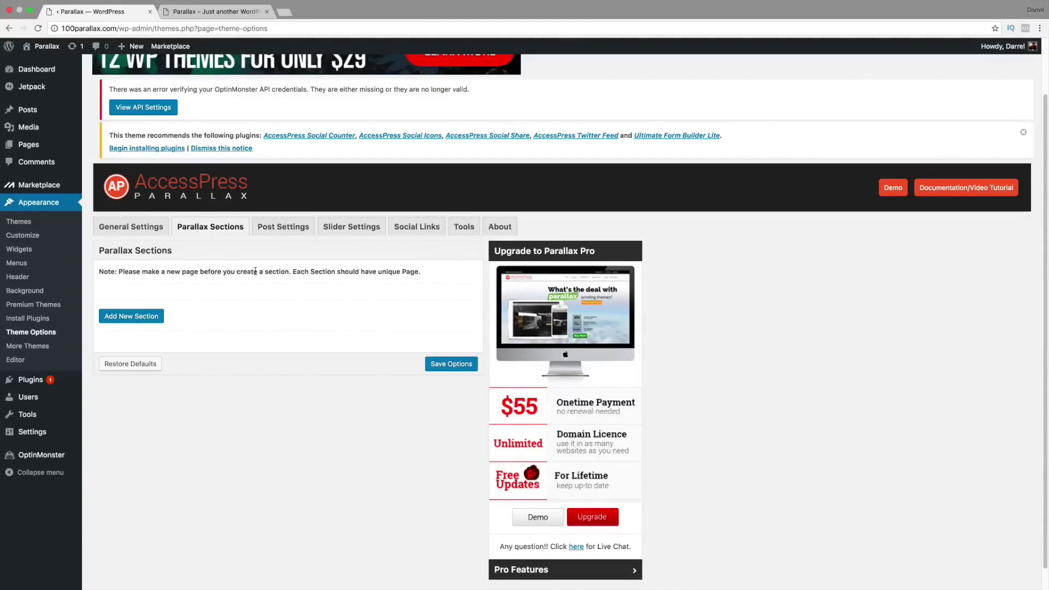
click(348, 230)
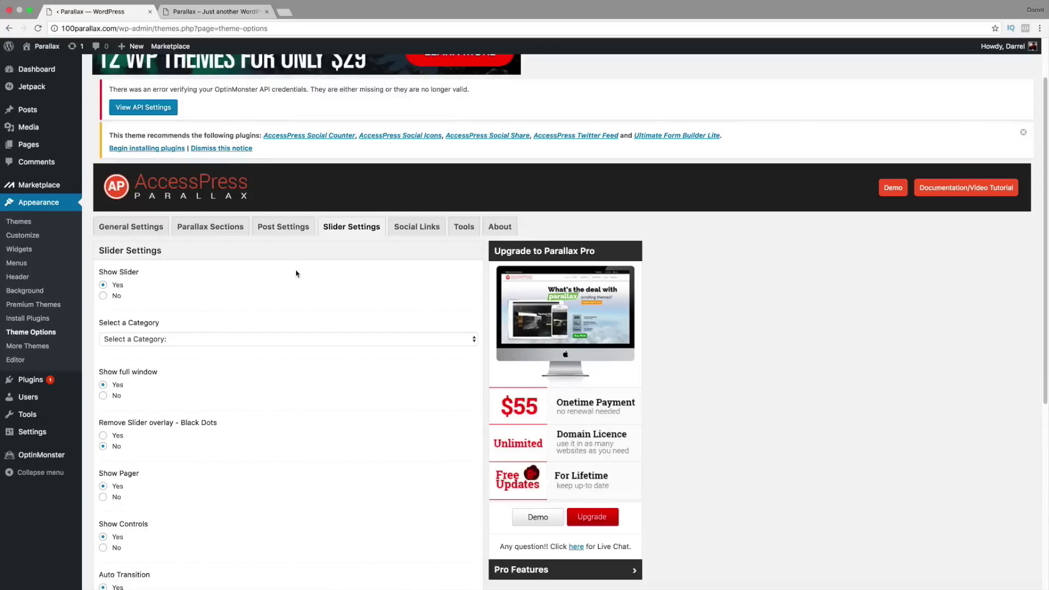
mouse_move(26, 115)
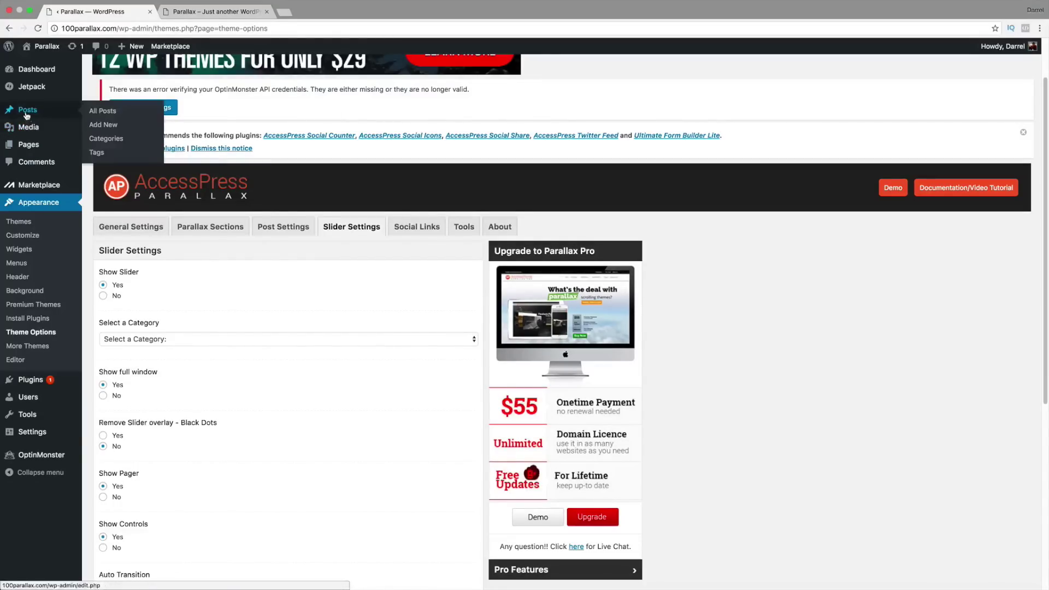
Step: Add a new post titled 'Welcome To Parallax' and move into its body
click(113, 126)
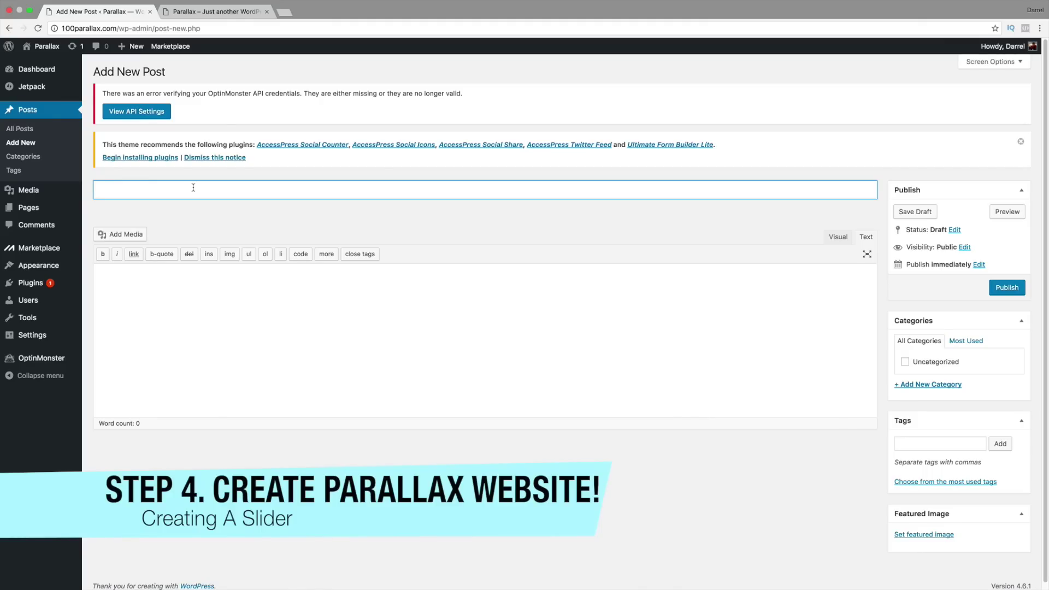
text(Welcome To Parallax)
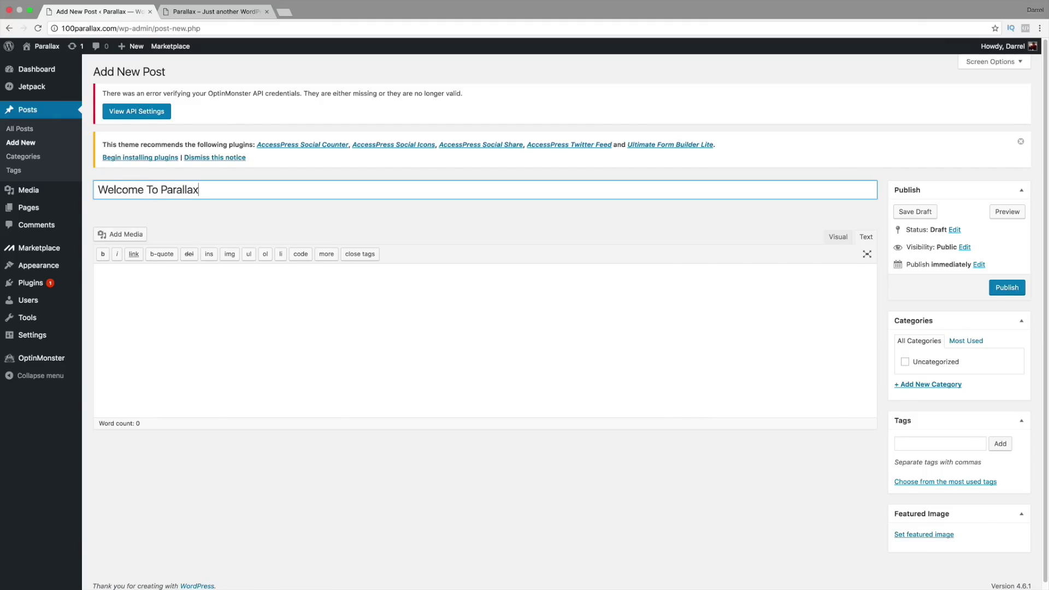
key(Tab)
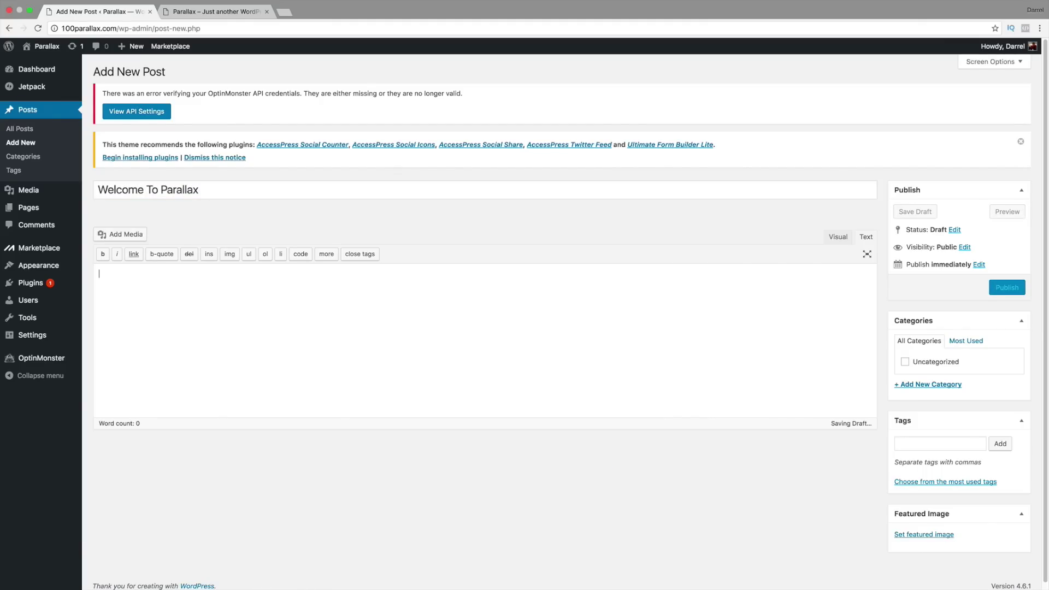
Step: Search the web for 'dummy text' and open the Blind Text Generator site
click(283, 13)
text(d)
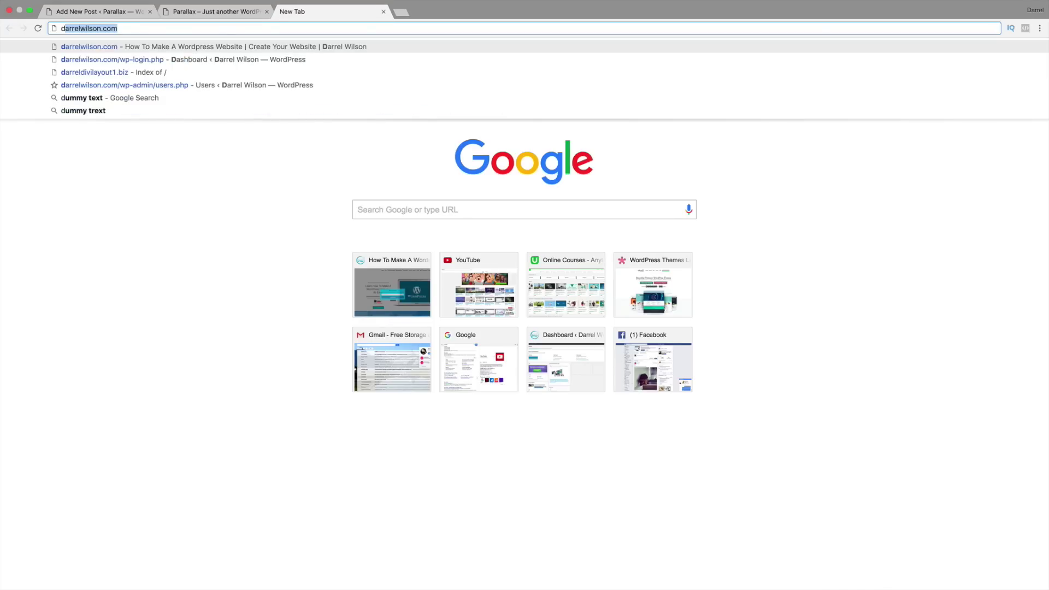
text(ummy text)
key(Return)
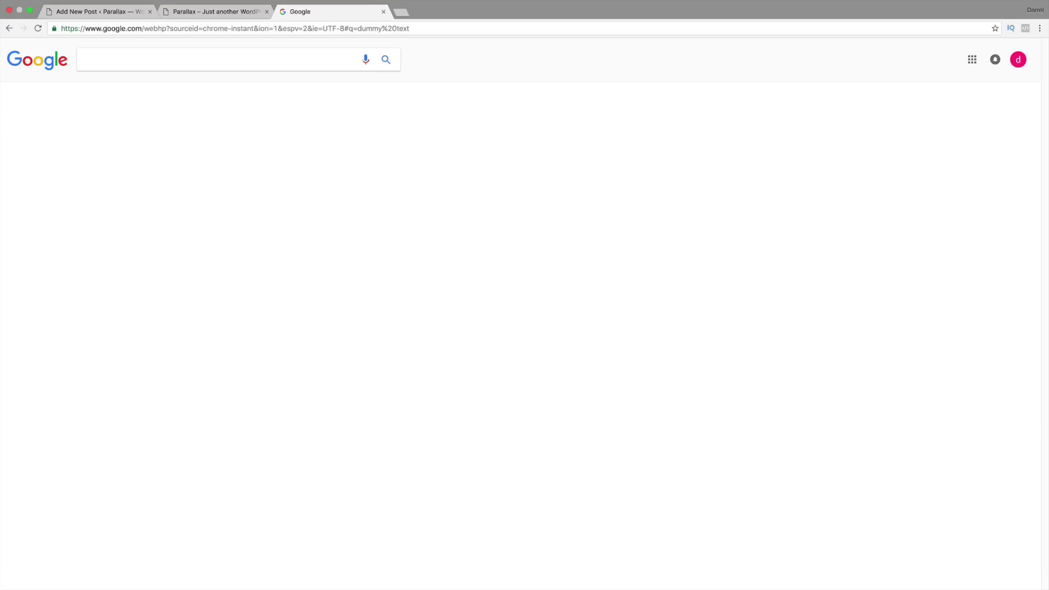
click(247, 139)
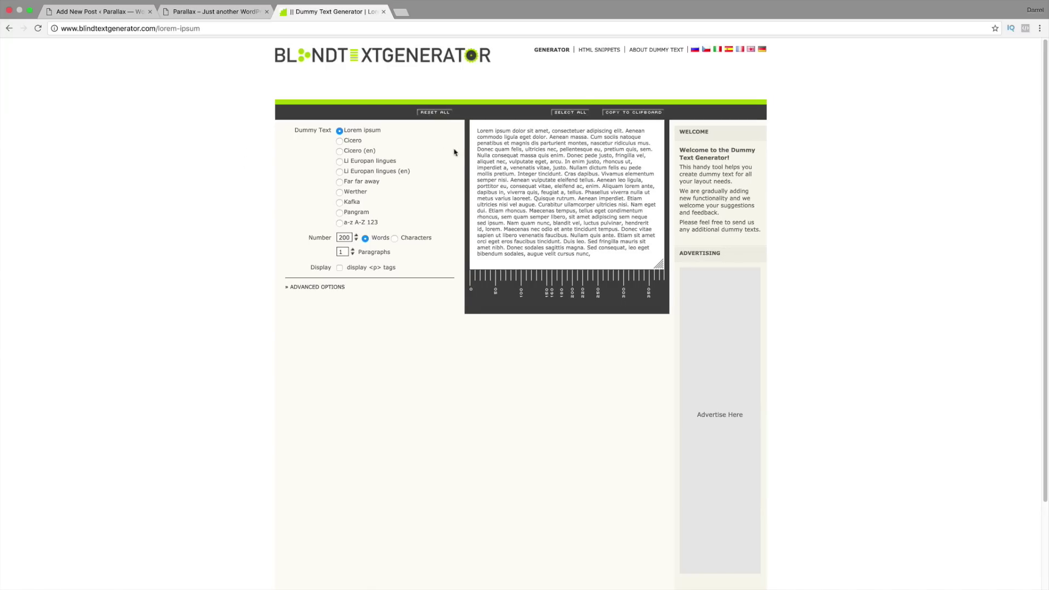
Step: Copy the first lines of Lorem ipsum and go back to the Add New Post tab
drag(511, 149, 478, 131)
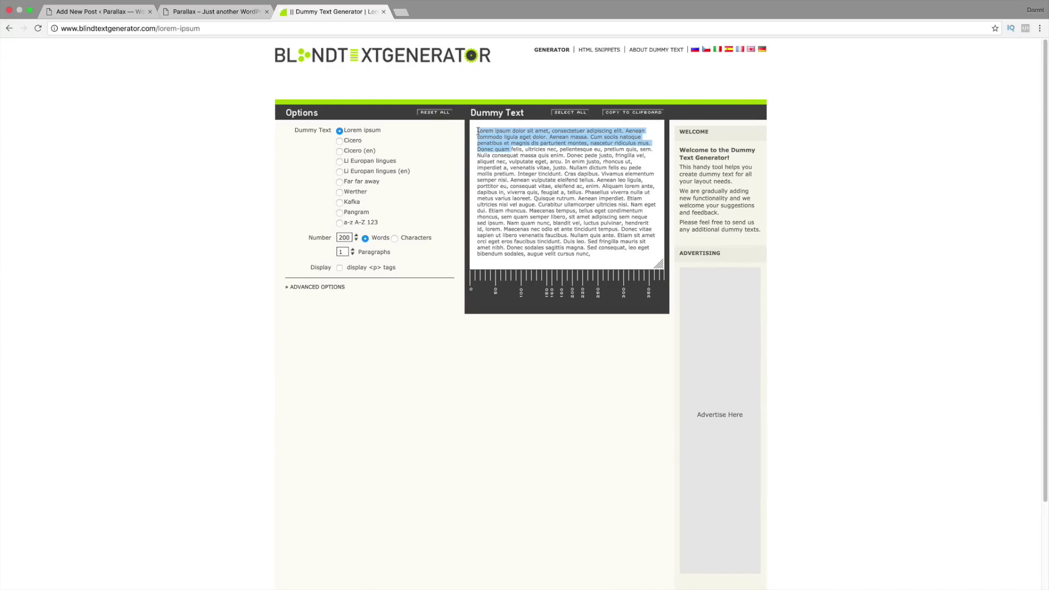
right_click(478, 132)
click(498, 150)
click(111, 16)
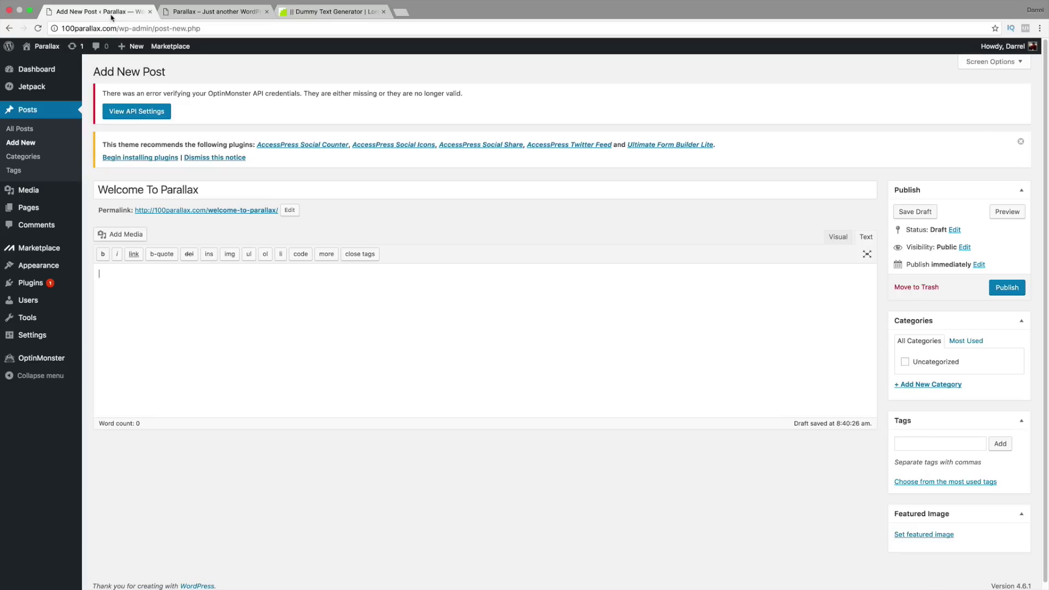
Step: Paste the copied Lorem ipsum text into the post body
right_click(118, 274)
click(142, 326)
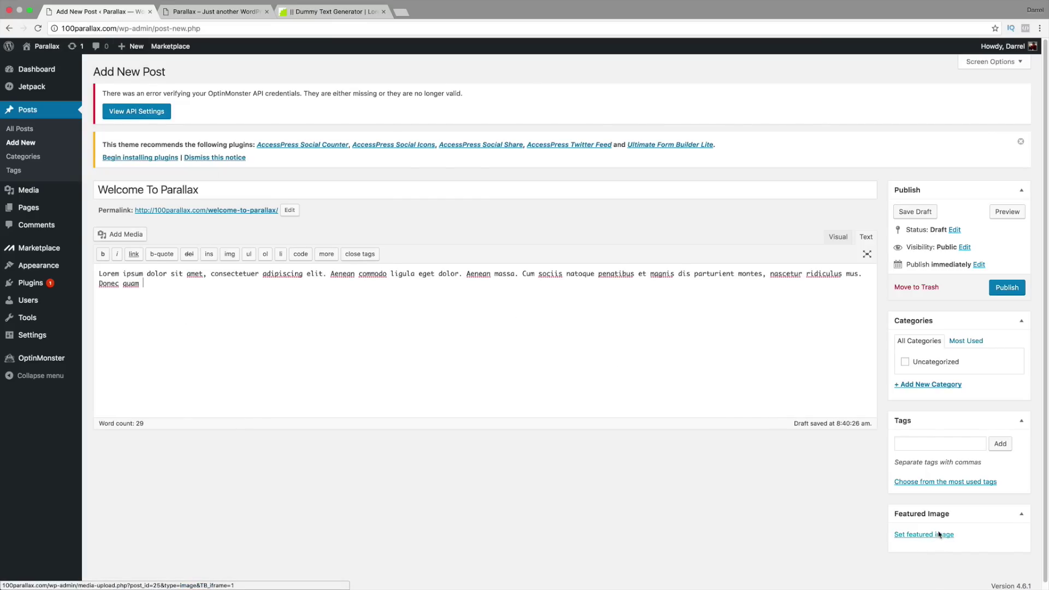
scroll(938, 534, down, 1)
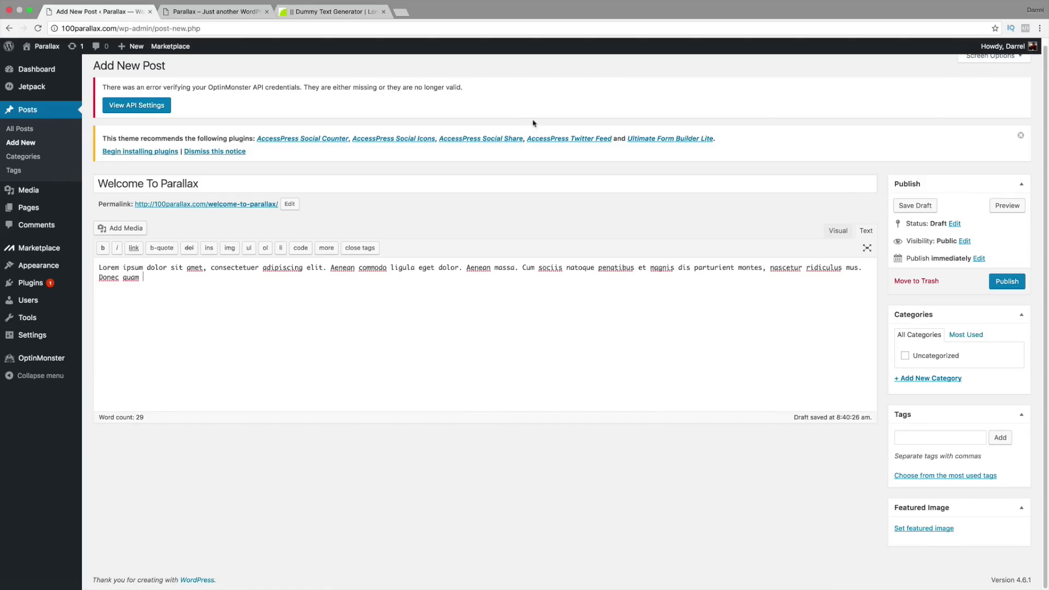
click(407, 15)
Step: Load unsplash.com and scroll the photo grid looking for a starry night image
text(unsplash.com)
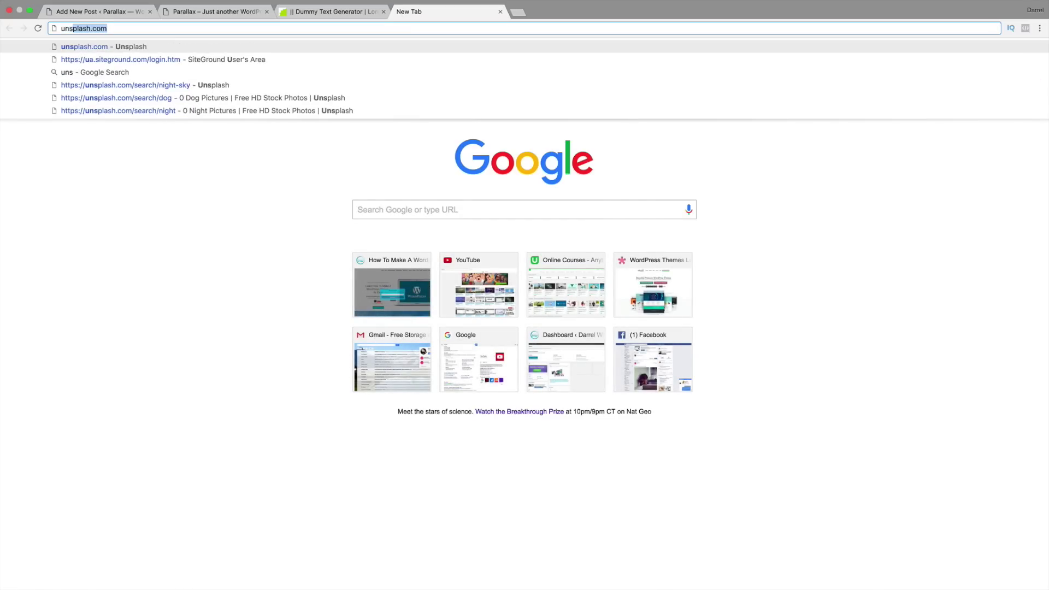
key(Return)
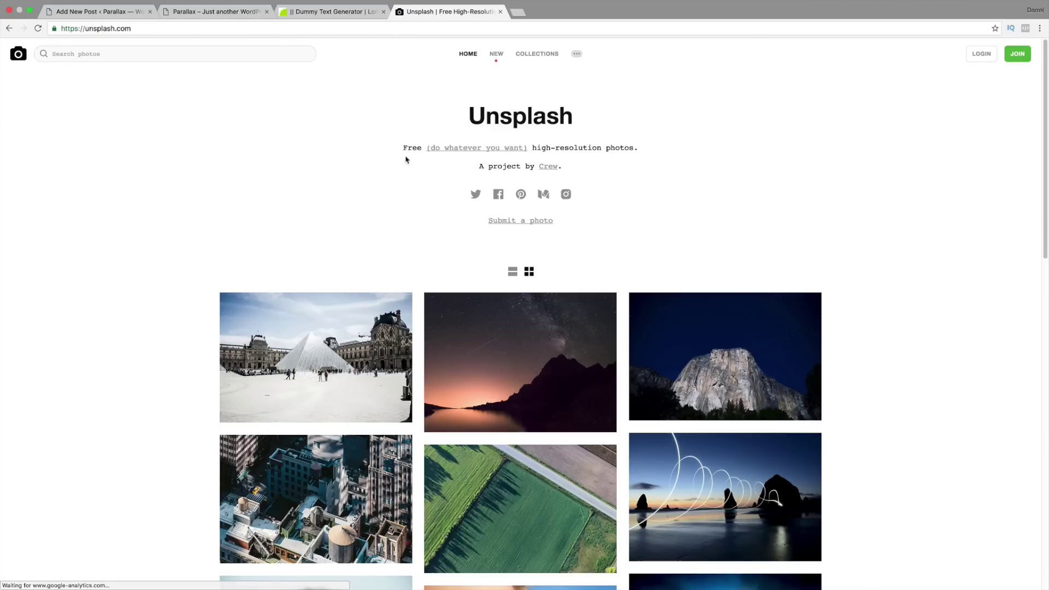
scroll(534, 335, down, 4)
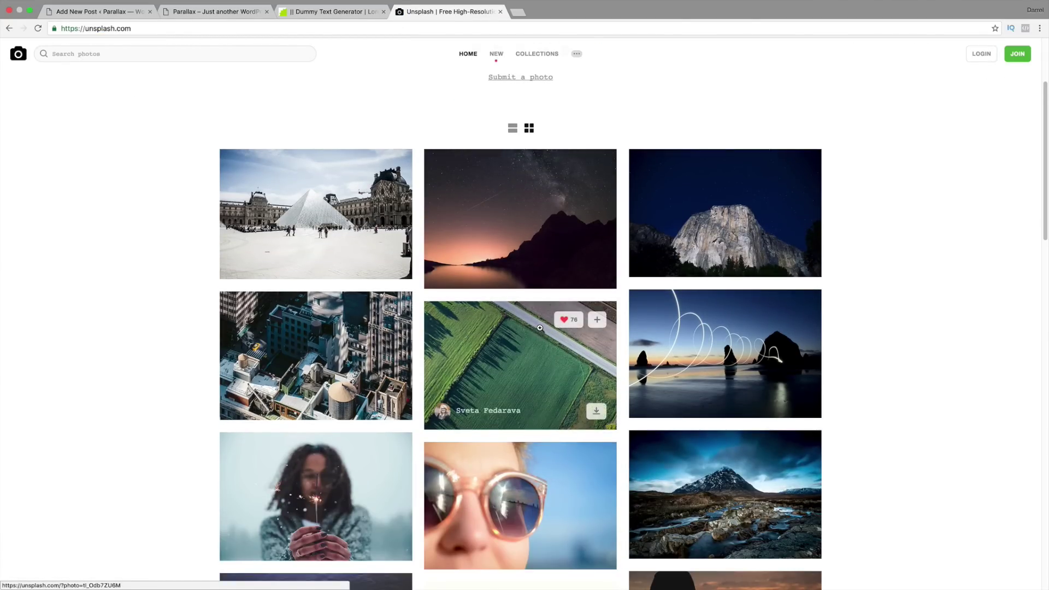
scroll(550, 317, down, 6)
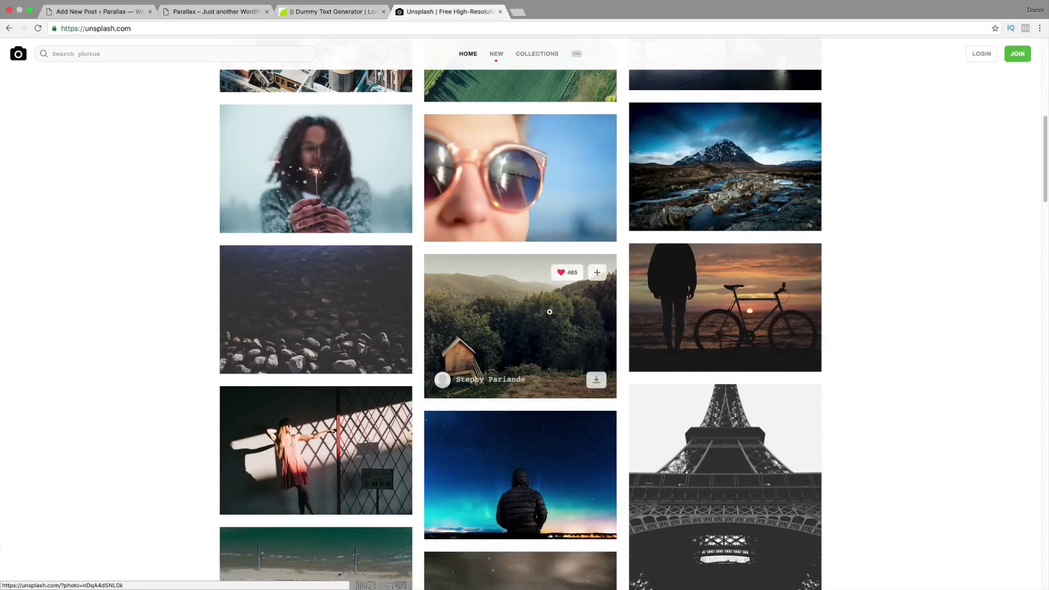
scroll(541, 339, down, 1)
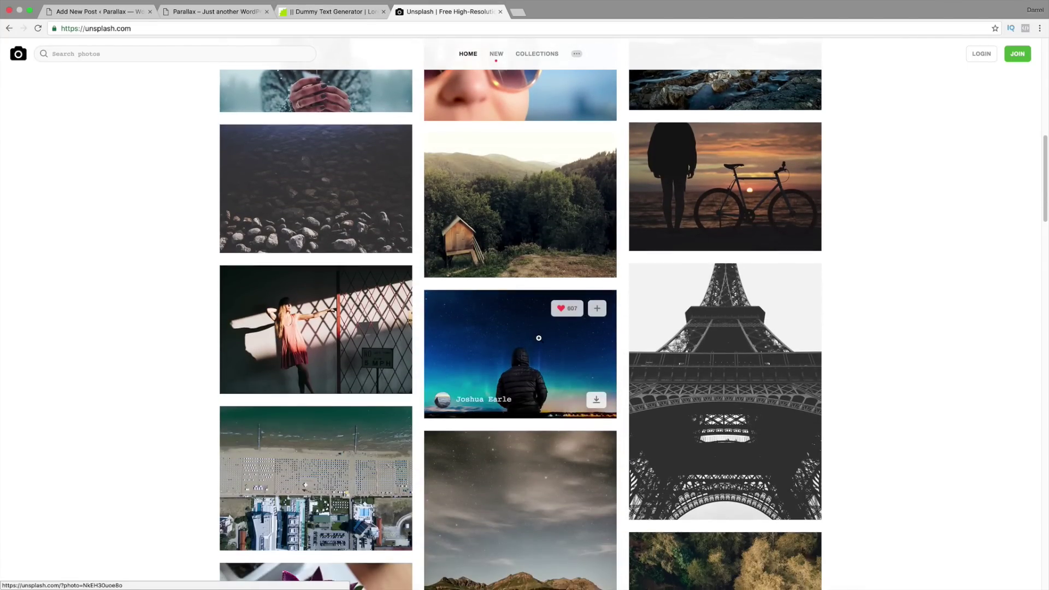
scroll(495, 252, down, 2)
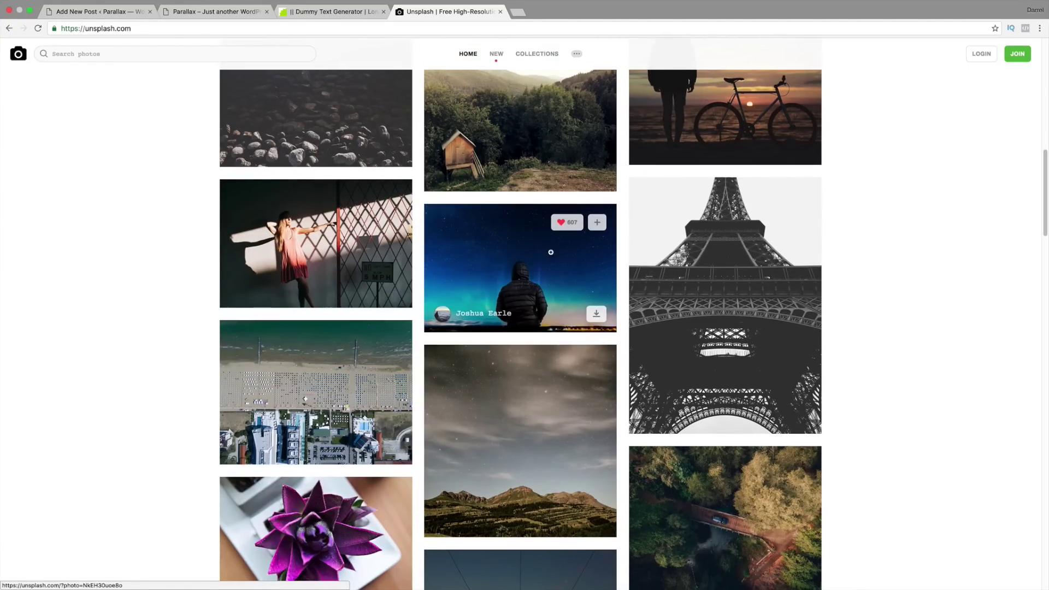
scroll(552, 284, down, 8)
scroll(598, 375, down, 5)
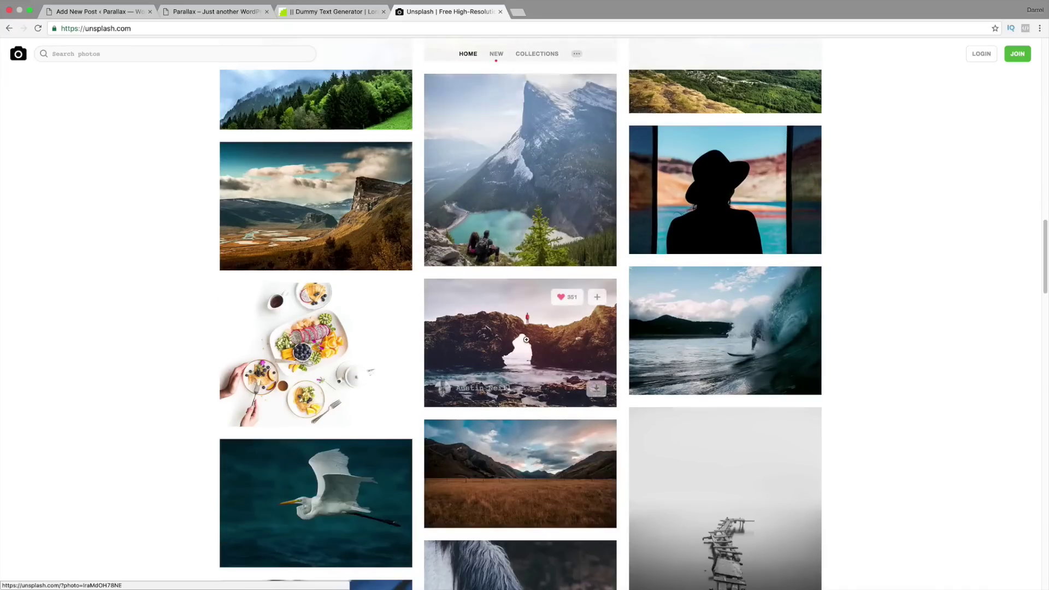
scroll(491, 357, down, 5)
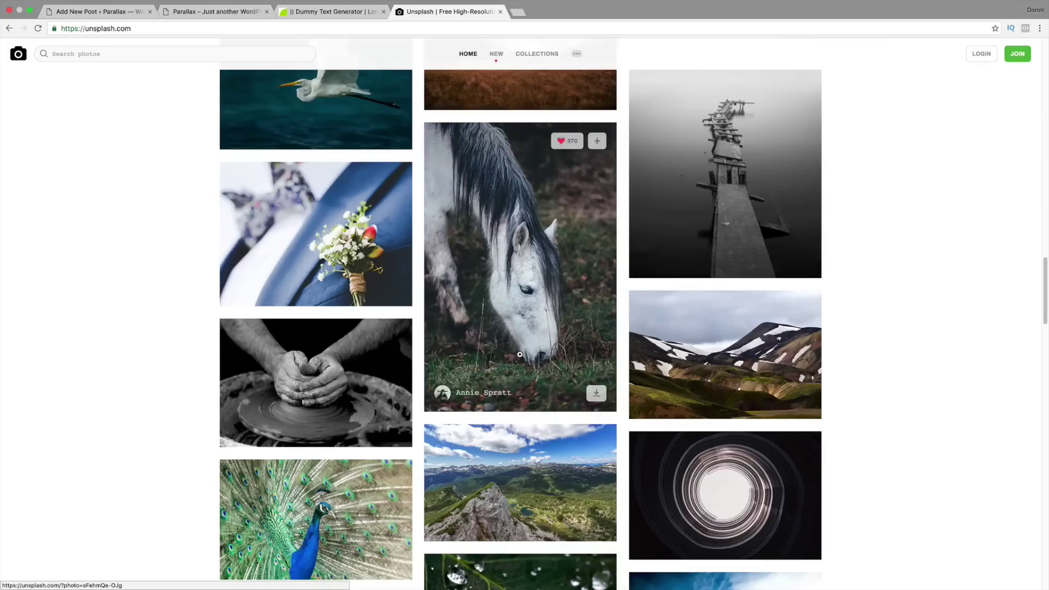
scroll(520, 355, up, 2)
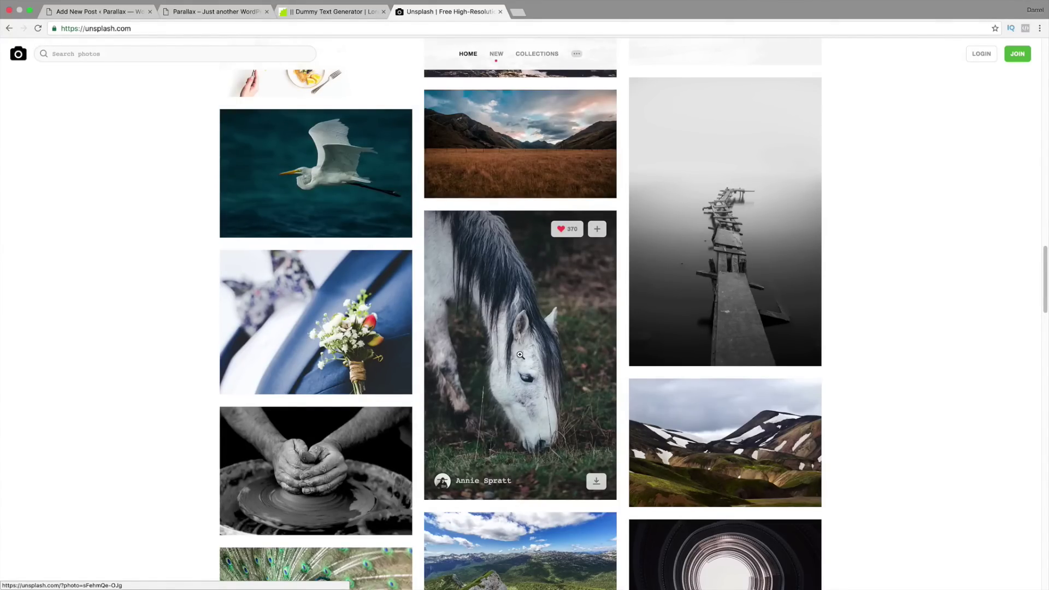
scroll(520, 355, up, 6)
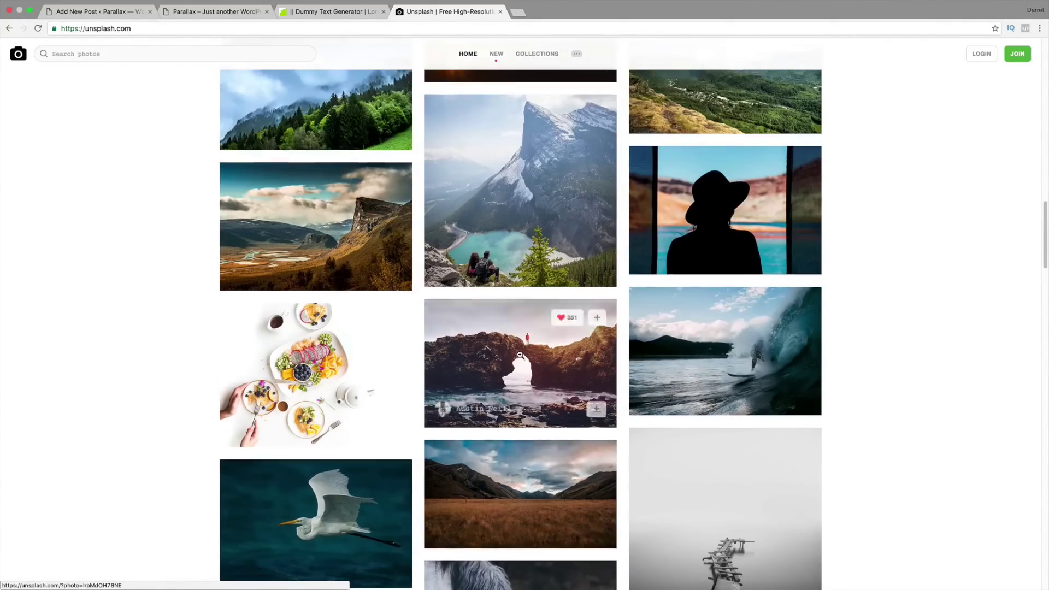
scroll(520, 356, up, 8)
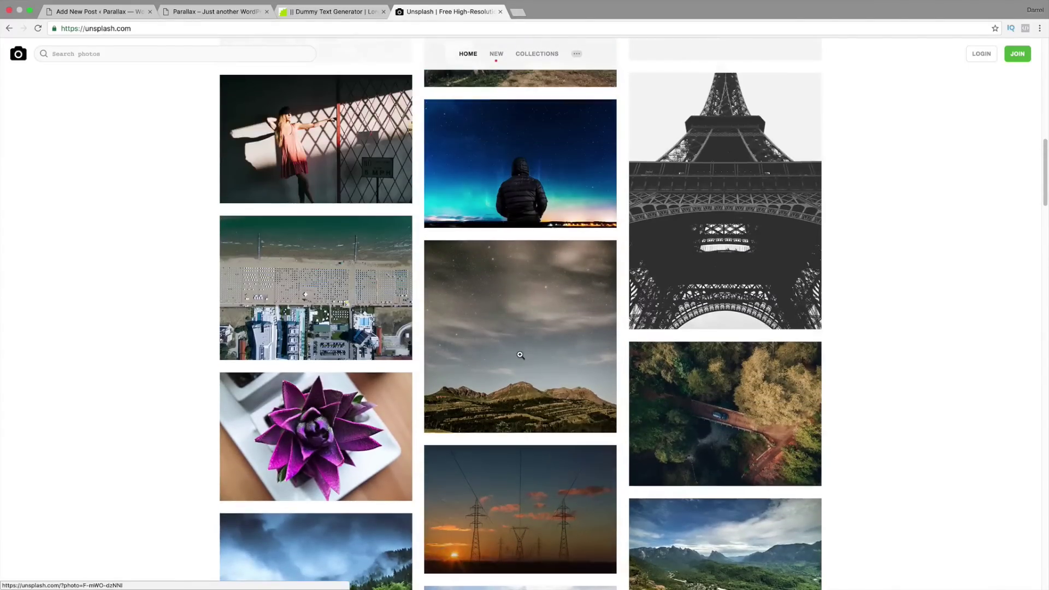
scroll(521, 356, up, 1)
scroll(521, 357, up, 3)
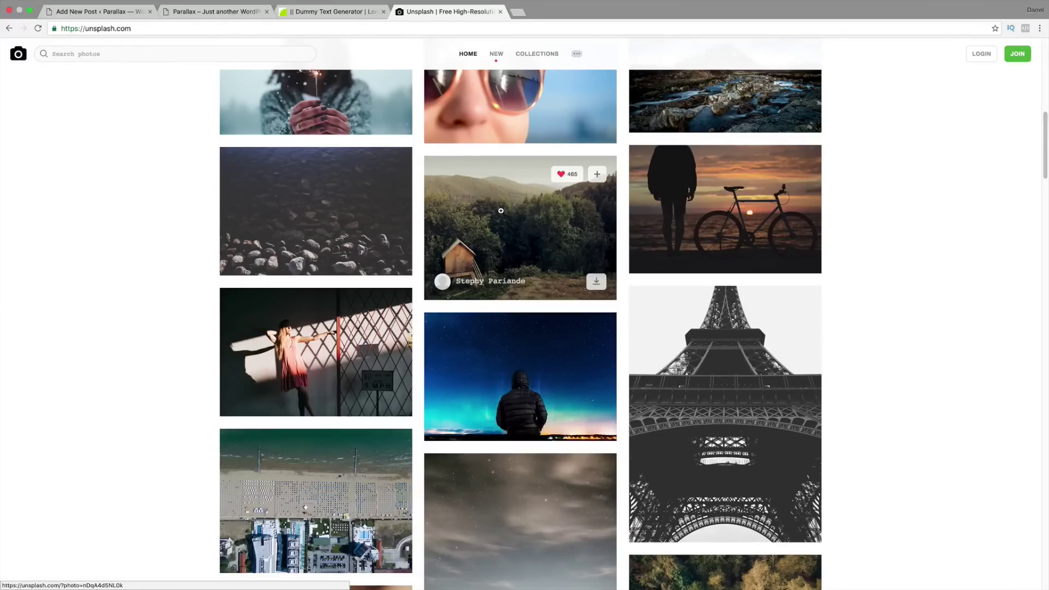
click(518, 17)
Step: Go to picmonkey.com and open cf0q9jvp8n8-aatur-harsh.jpg from the Parallax Tutorial folder
text(picmonkey.com)
key(Return)
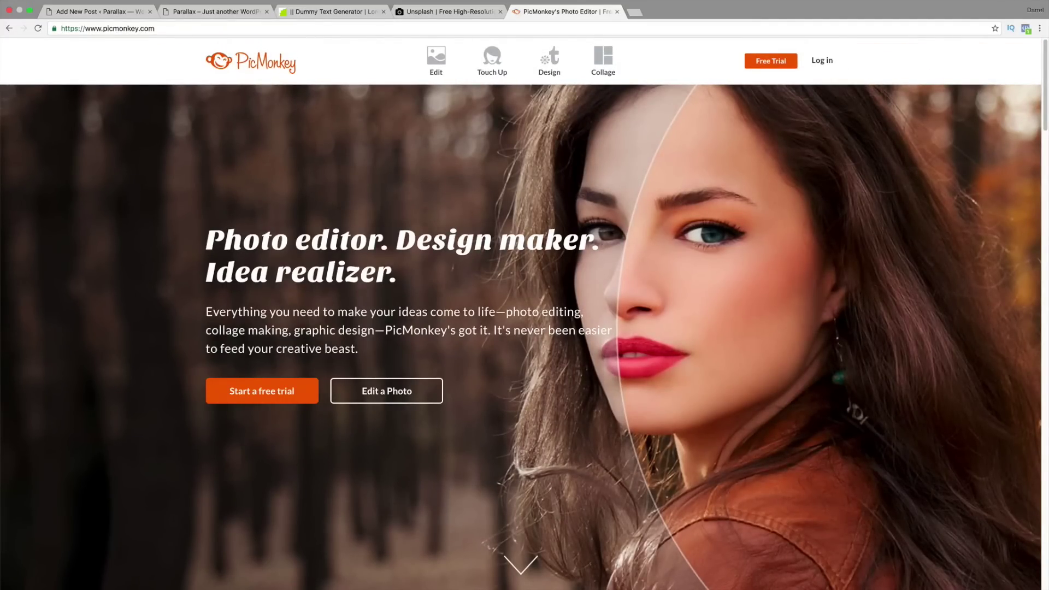
click(437, 65)
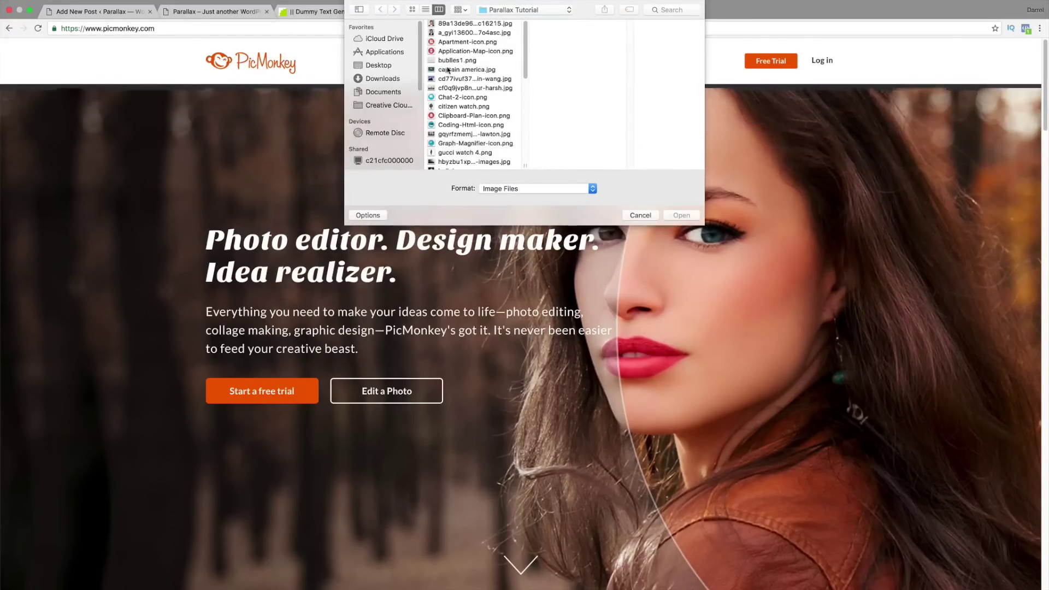
click(450, 69)
click(481, 89)
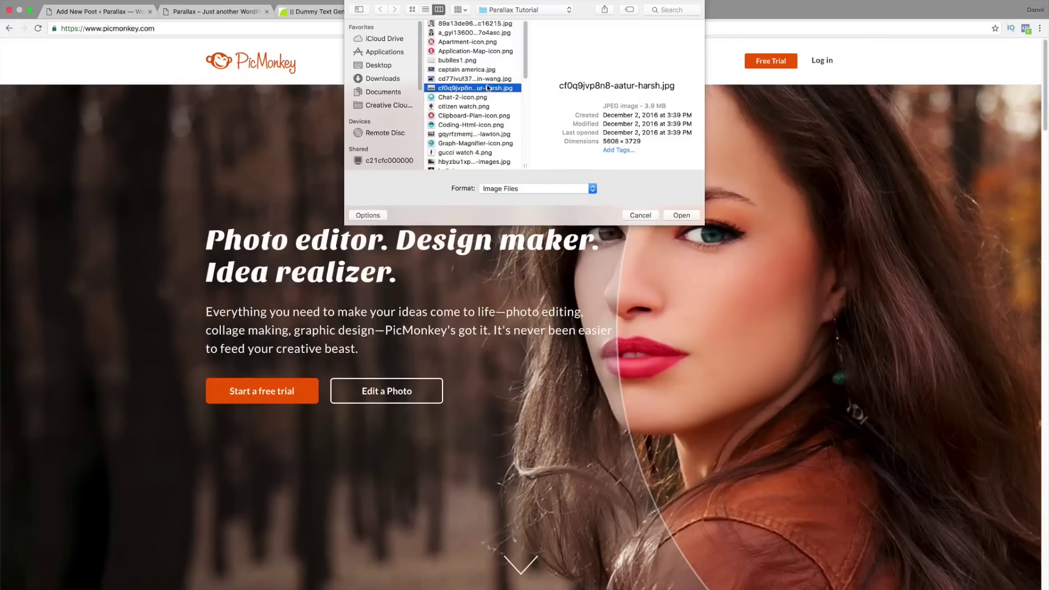
drag(642, 143, 605, 144)
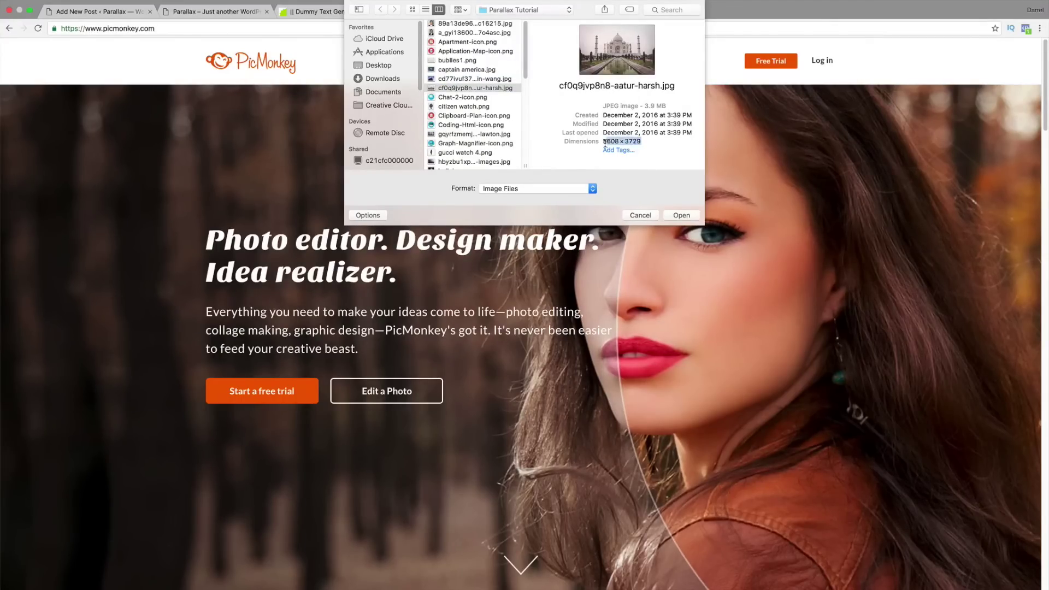
click(683, 216)
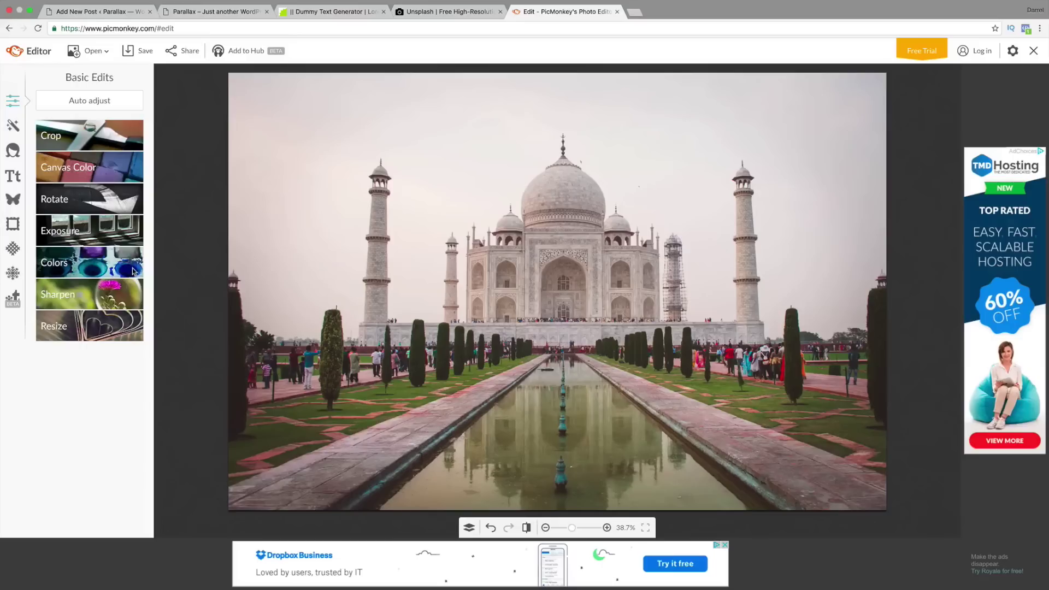
Step: Resize the Taj Mahal photo to width 1900 and height 800 with Keep proportions unchecked
click(77, 330)
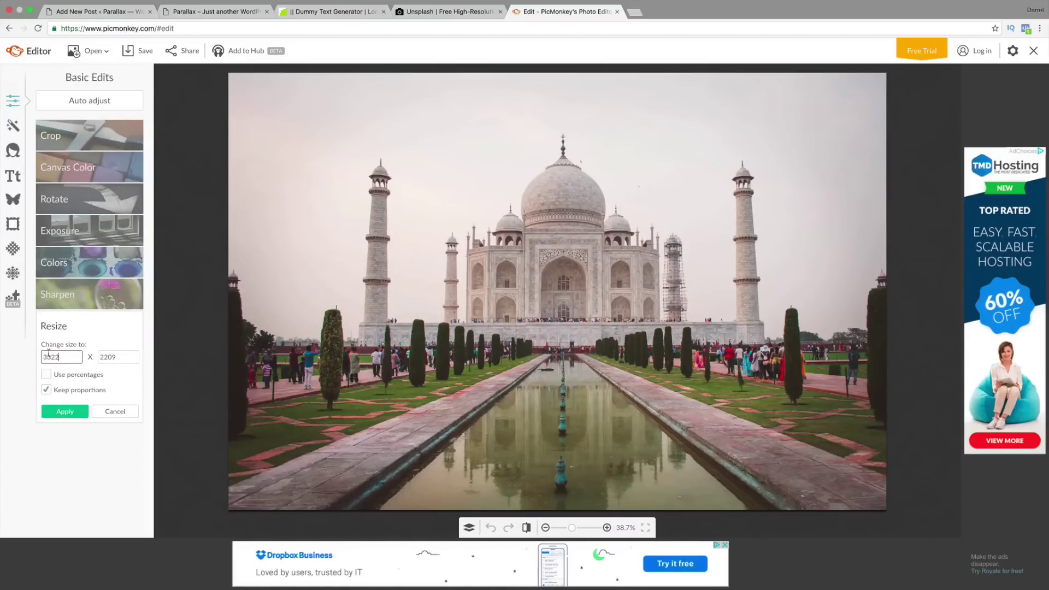
click(46, 390)
drag(64, 357, 17, 355)
text(1900)
key(Tab)
text(800)
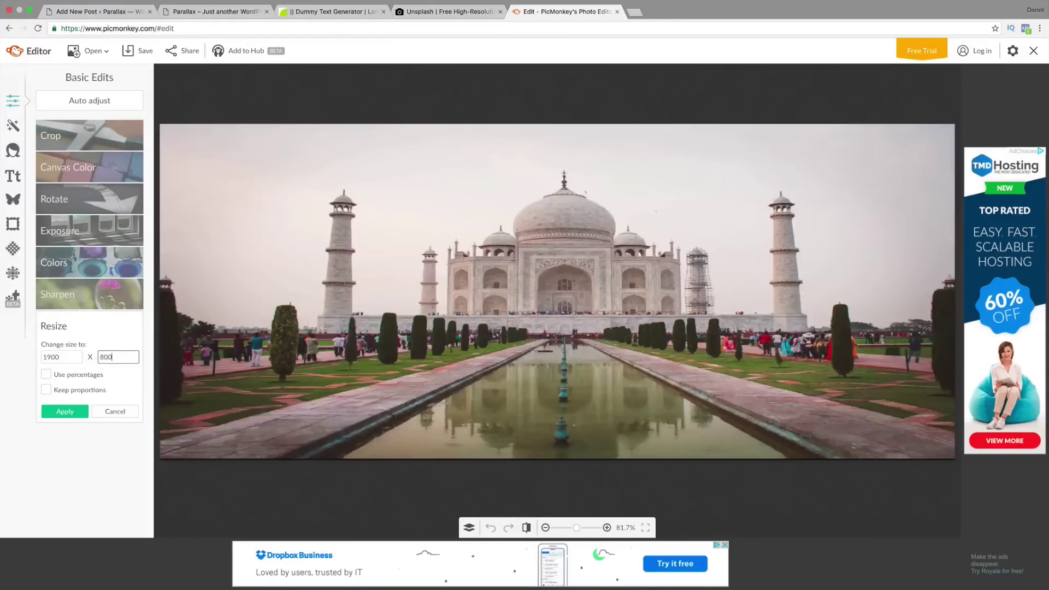
click(58, 412)
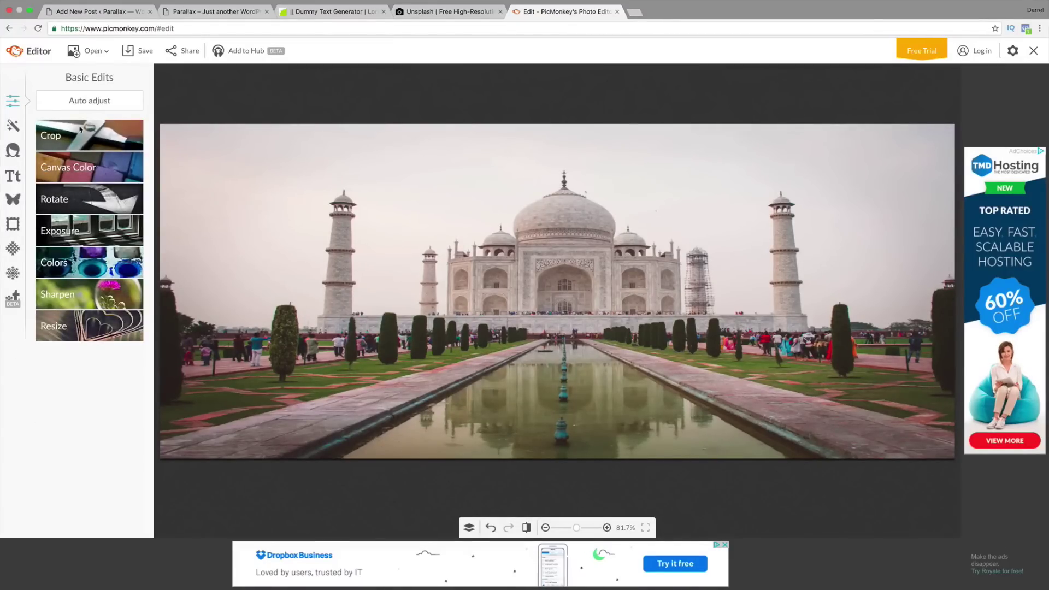
click(138, 50)
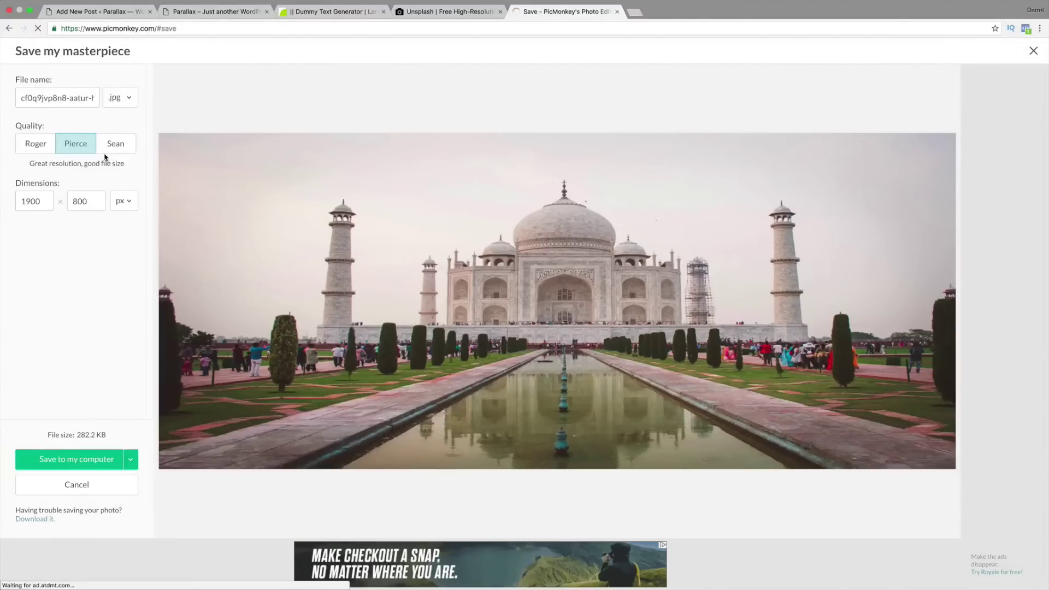
Step: Save the photo at highest quality into Parallax Tutorial, then return to the Add New Post page
click(105, 145)
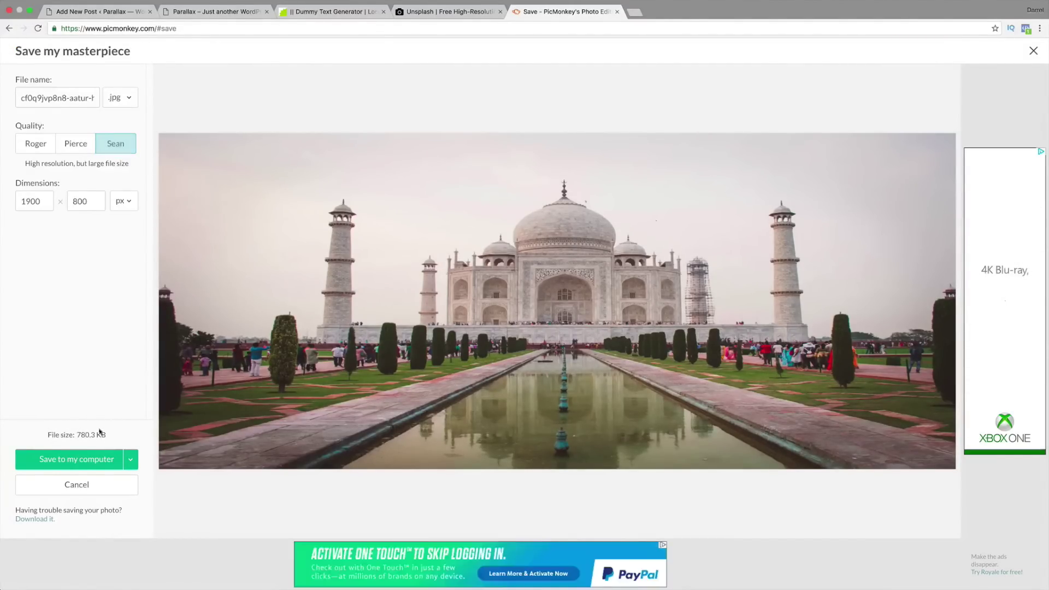
click(83, 462)
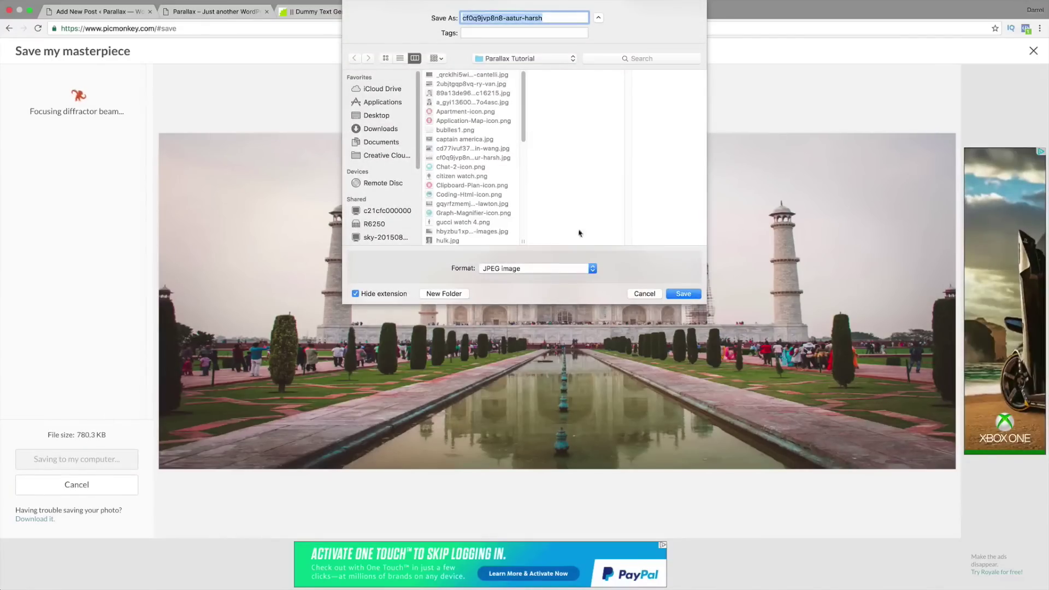
click(669, 294)
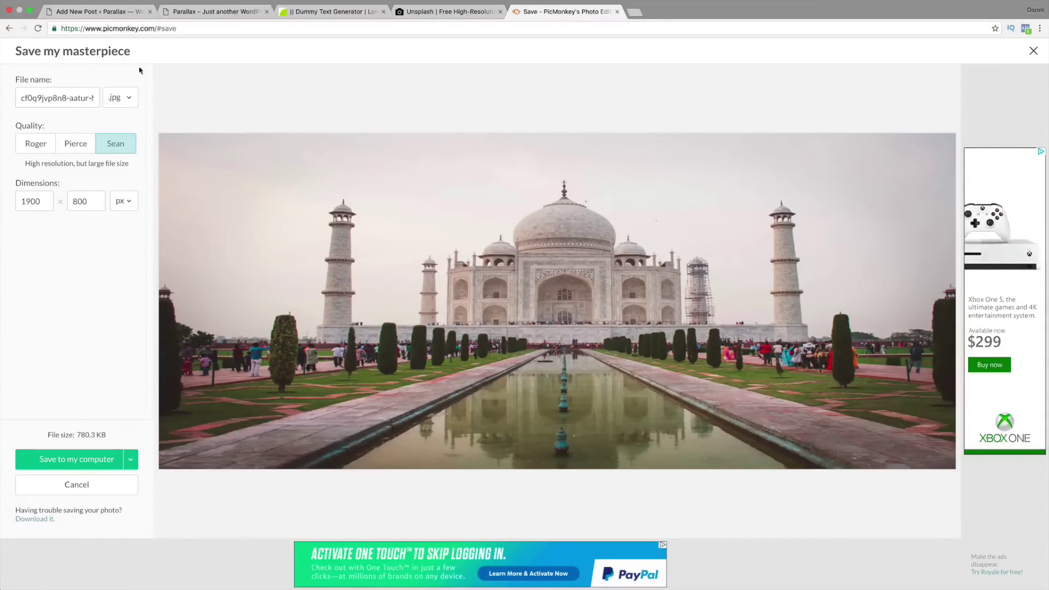
click(91, 12)
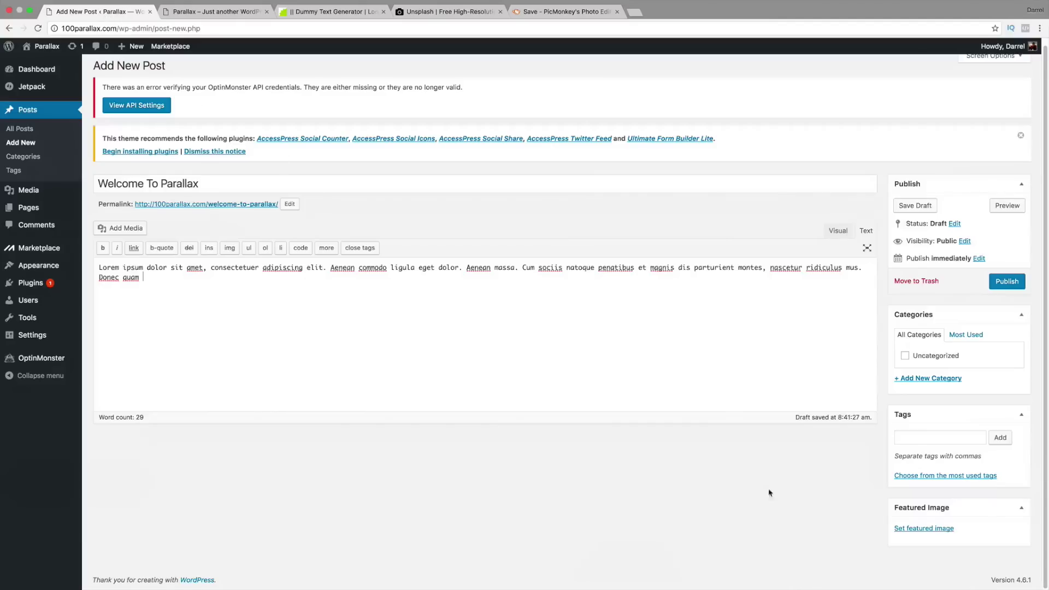
Step: Start setting a featured image and browse the Parallax Tutorial folder for the slider images
click(939, 529)
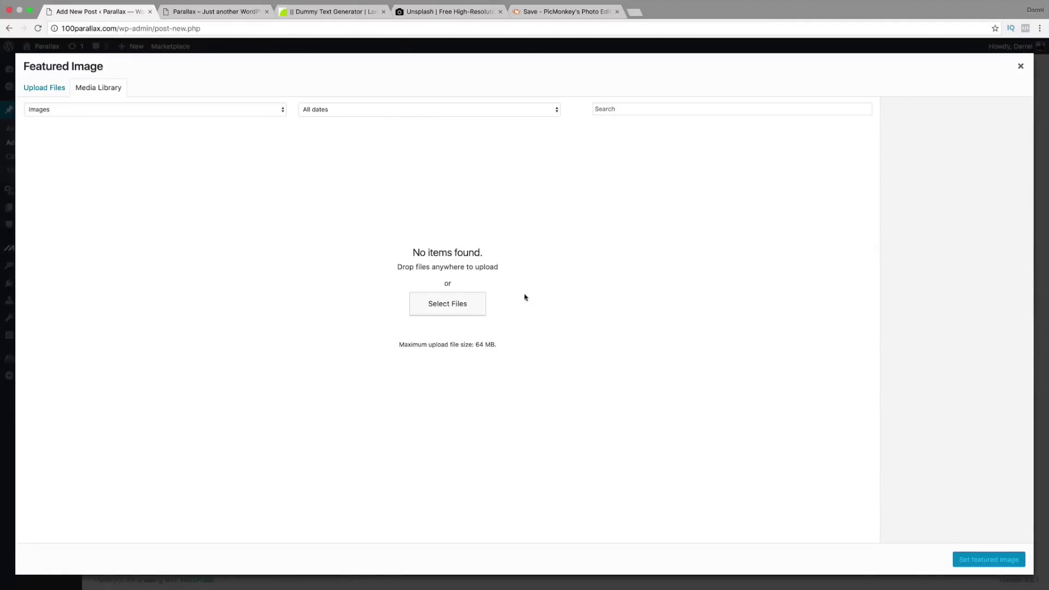
click(461, 307)
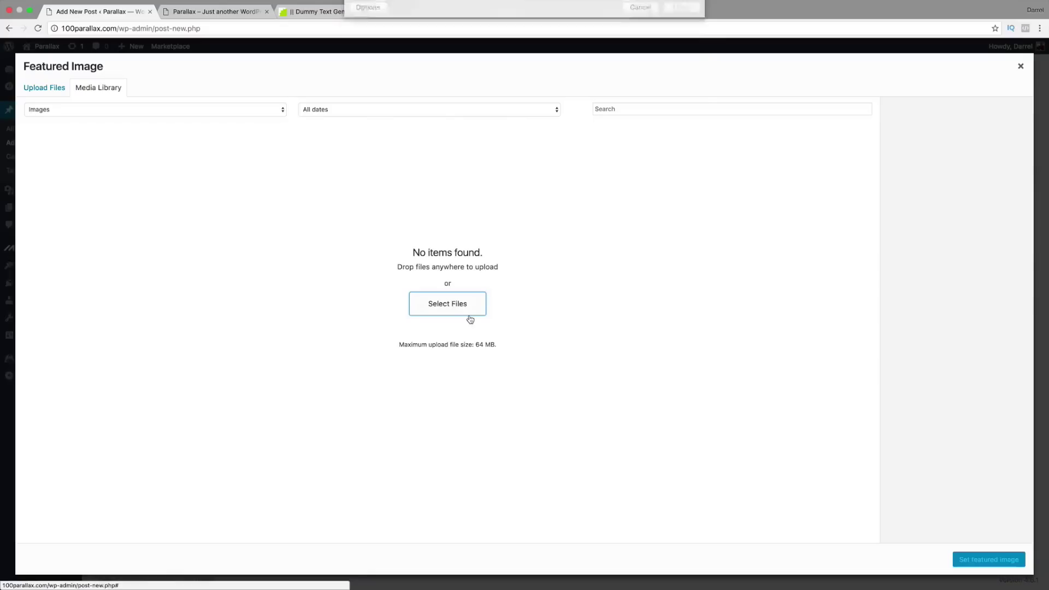
click(474, 125)
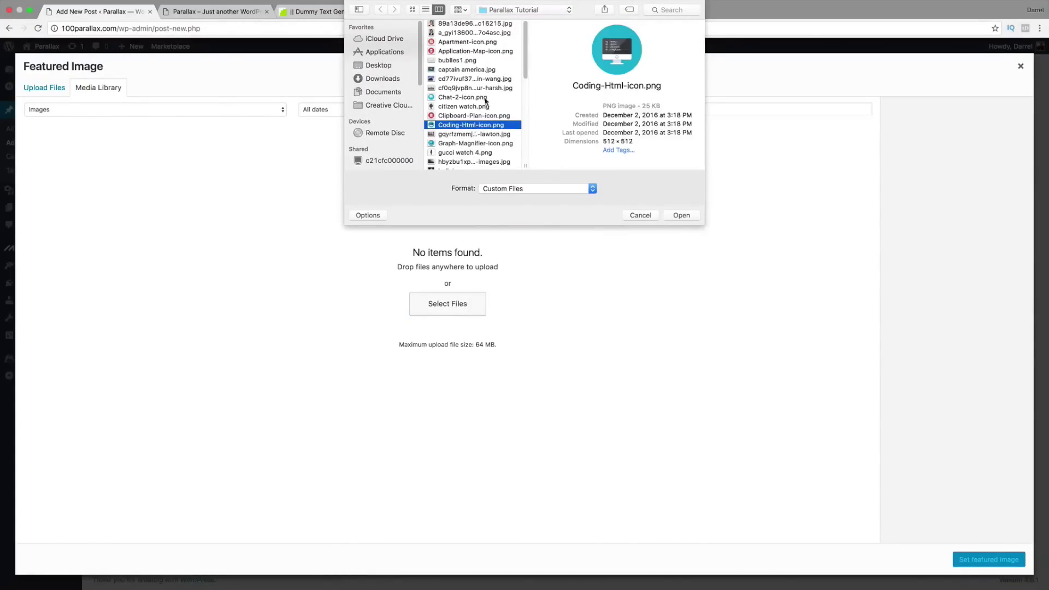
scroll(486, 101, down, 5)
click(481, 110)
click(482, 91)
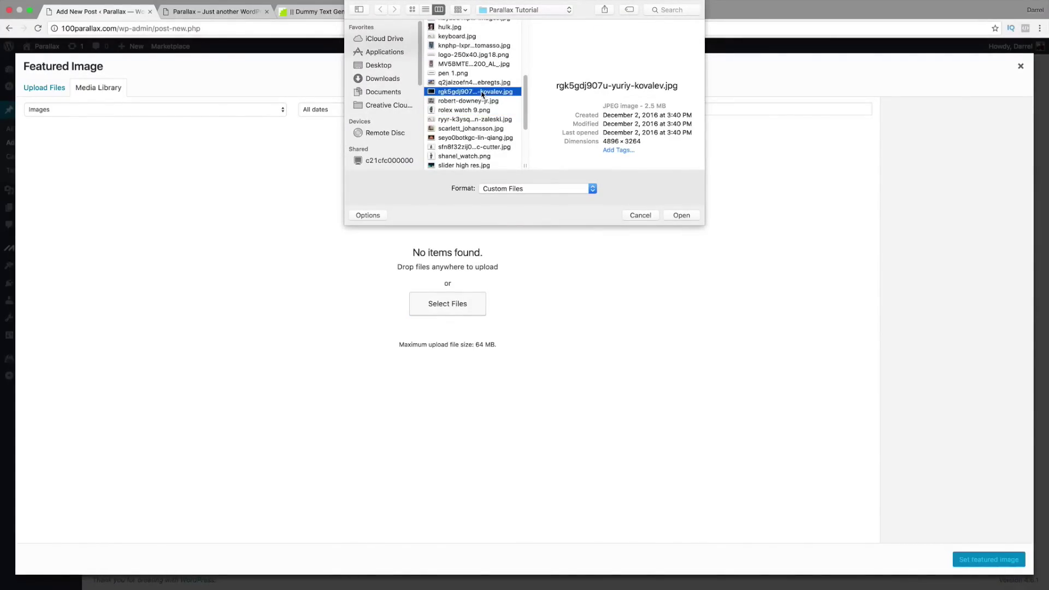
scroll(482, 93, down, 4)
click(484, 96)
Step: Compare slider image-resized.jpg (1900 × 800) with the 5615 × 2907 original, then upload and set the resized one
click(487, 115)
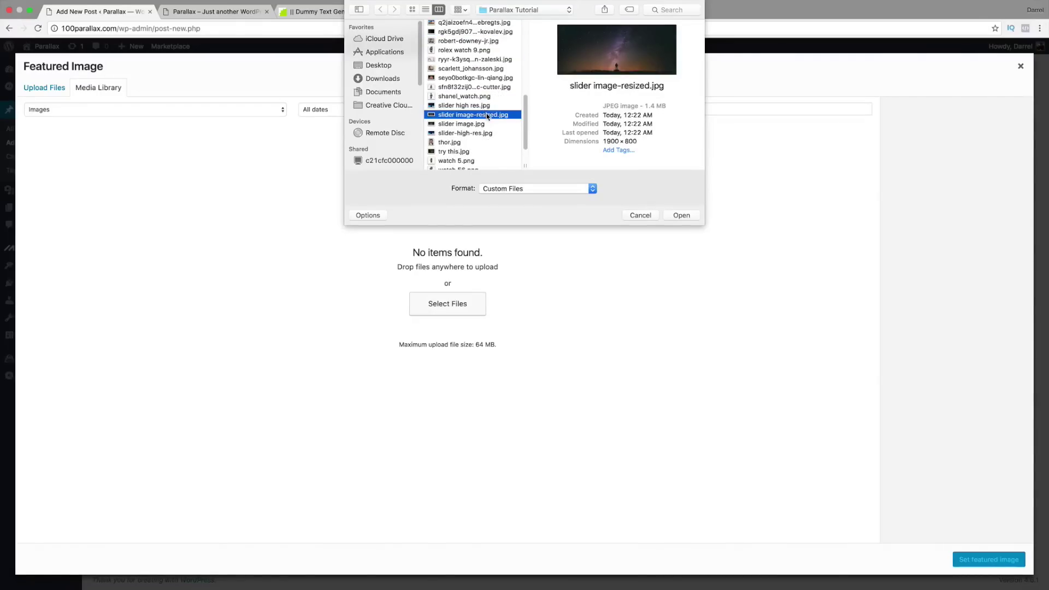
click(642, 140)
drag(642, 140, 607, 138)
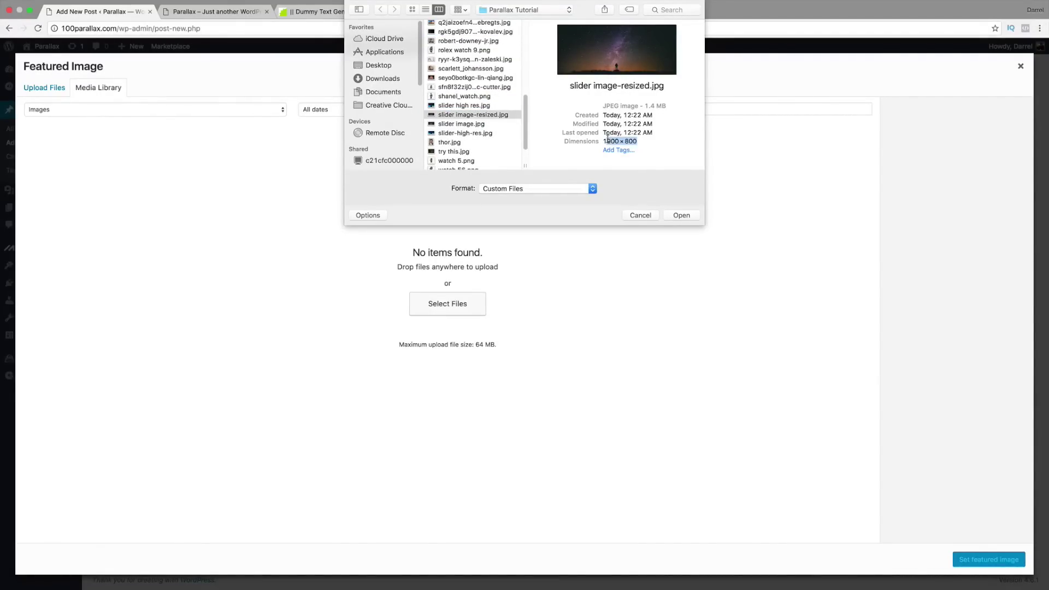
click(474, 125)
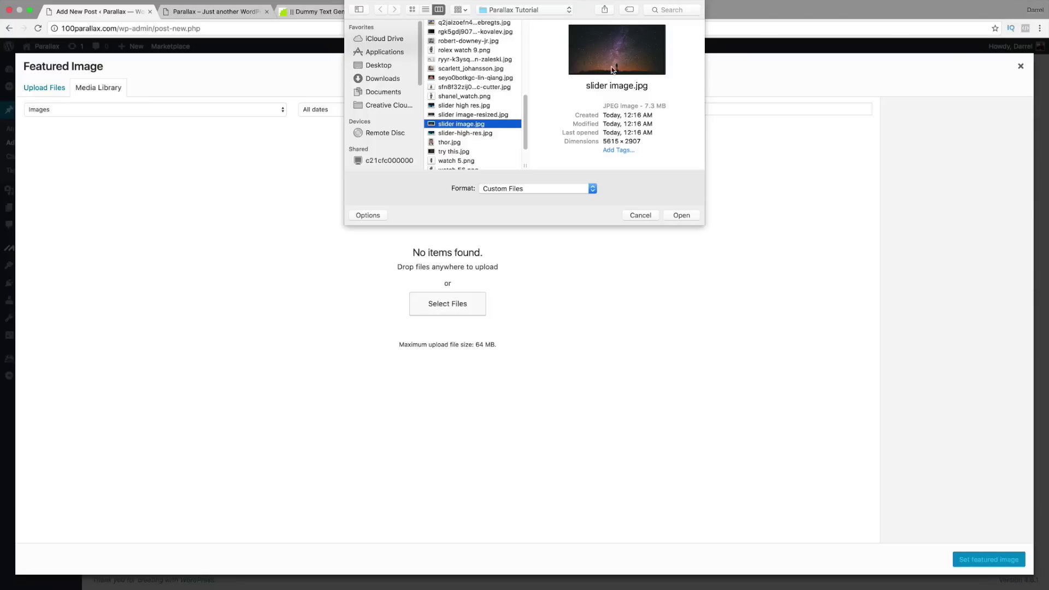
drag(647, 141, 608, 137)
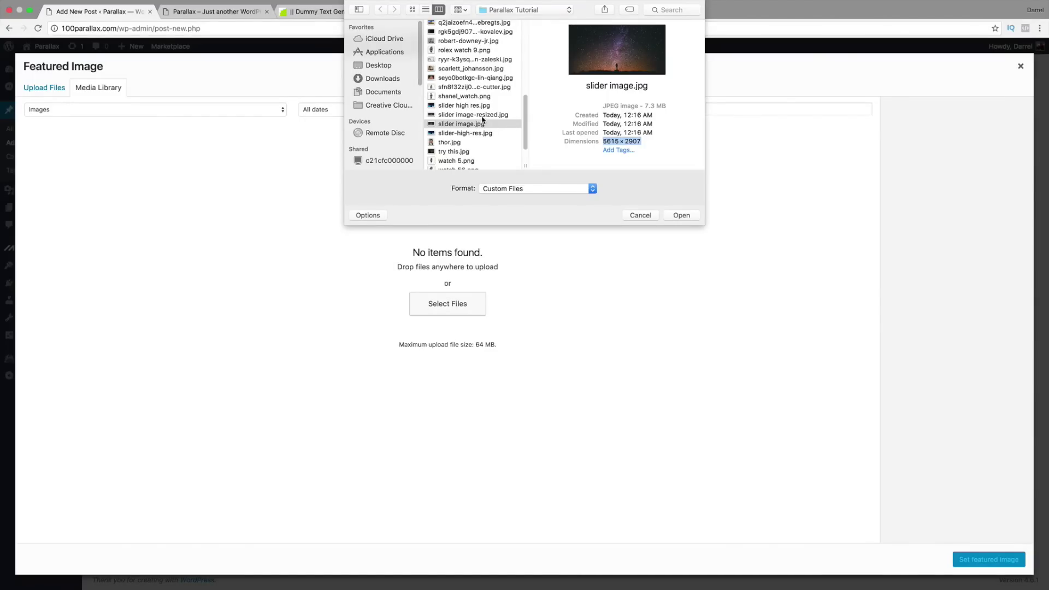
click(484, 116)
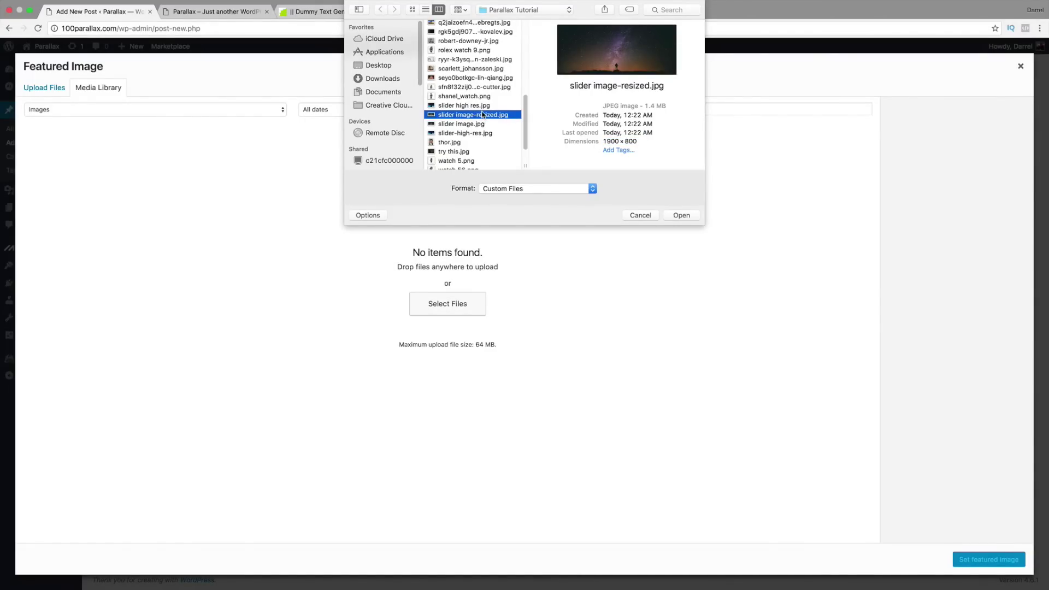
click(484, 124)
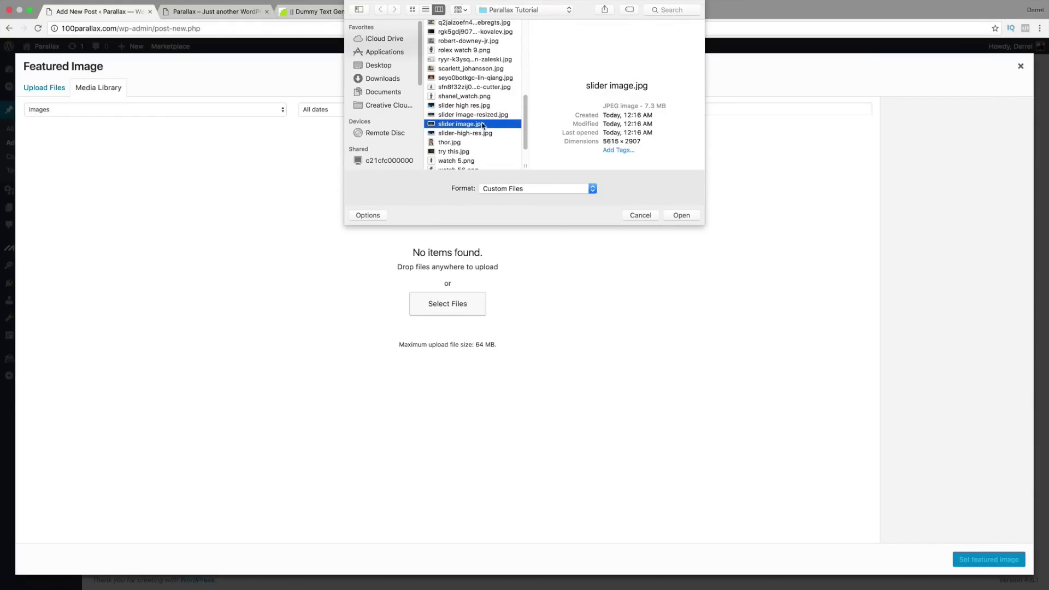
click(483, 115)
drag(640, 141, 608, 142)
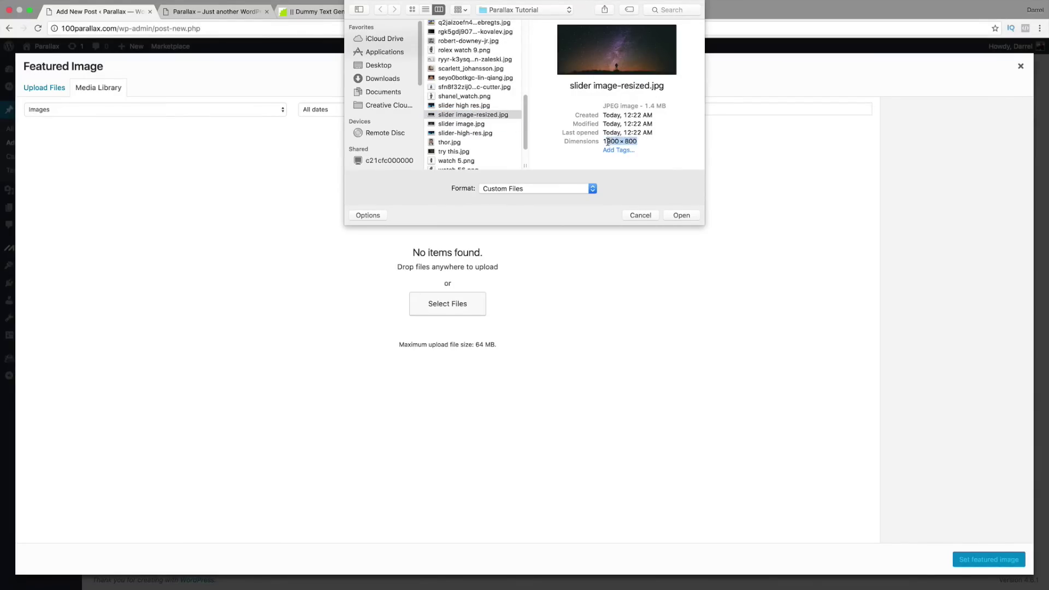
click(683, 216)
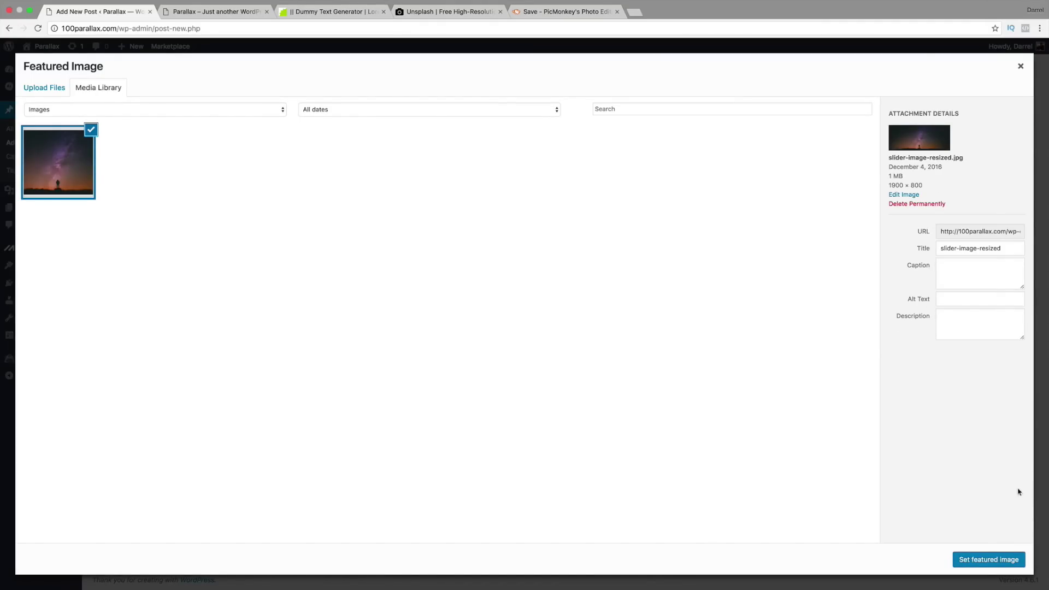
click(987, 561)
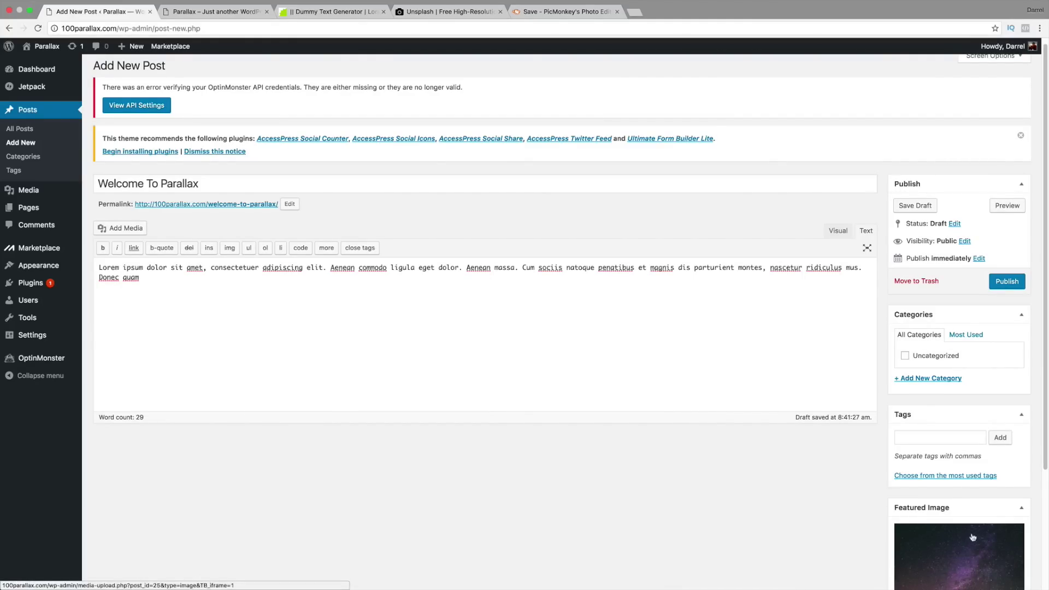
Step: Add a new 'Slider' category and tick it for the Welcome To Parallax post
click(938, 381)
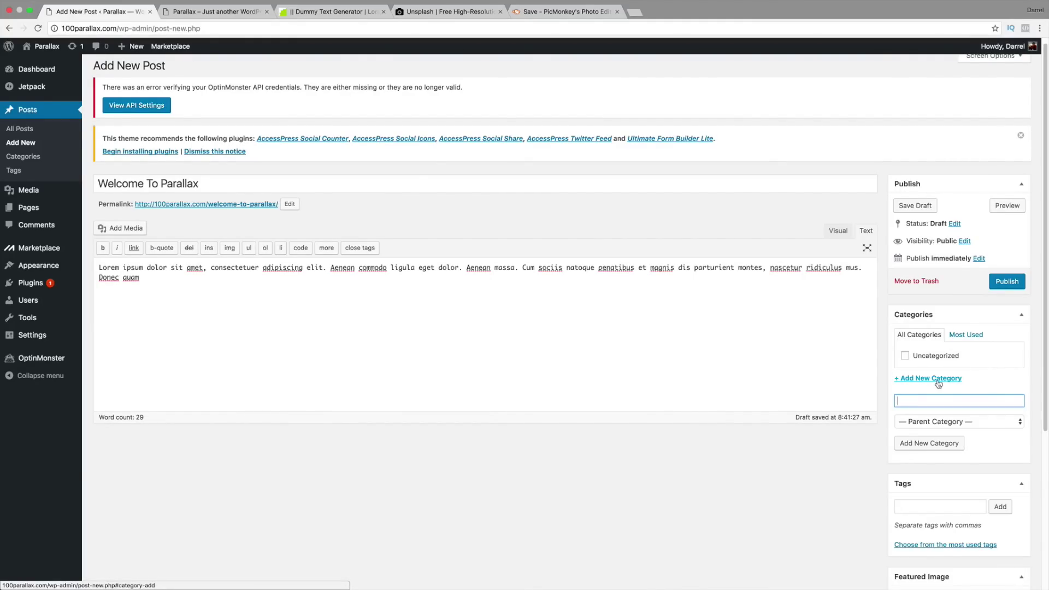
text(Slider)
click(937, 444)
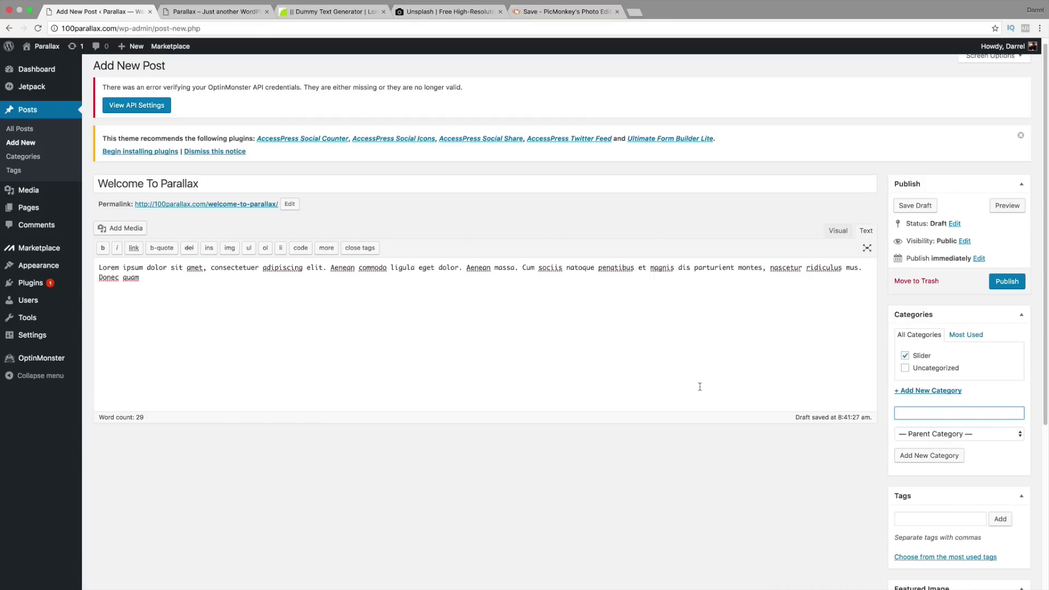
click(354, 296)
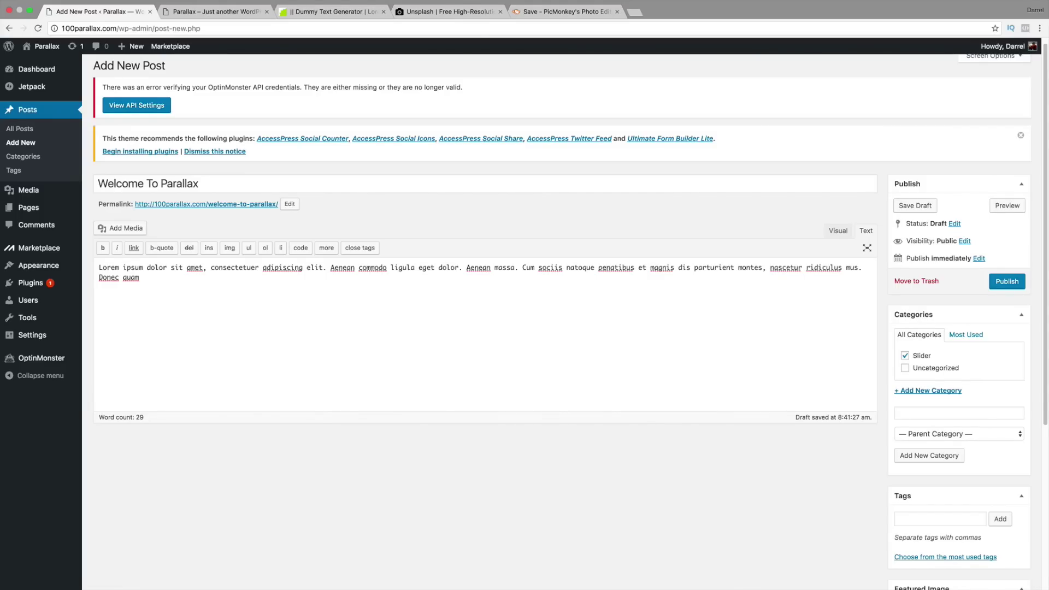
Step: Copy the <a href="#">Buy Now</a> line from the Pages notes' CALL TO ACTION section
key(super+Tab)
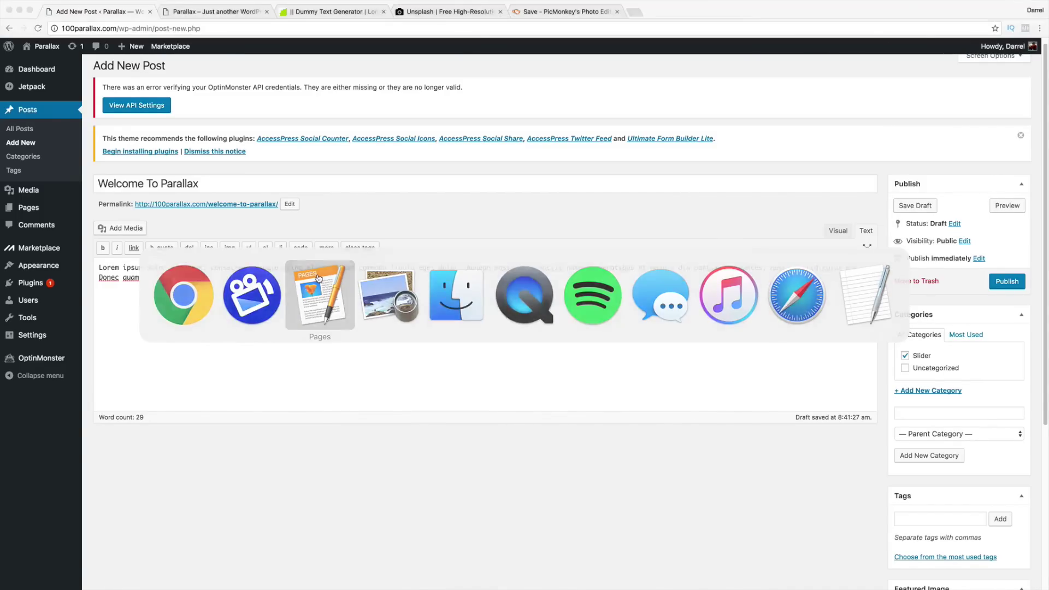
scroll(389, 400, down, 5)
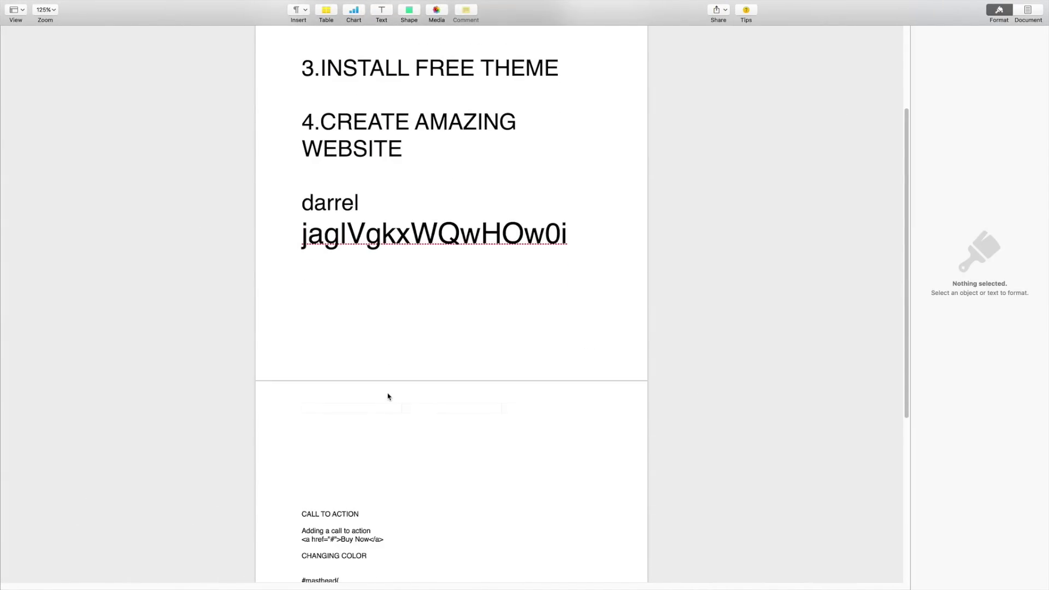
drag(389, 501, 303, 501)
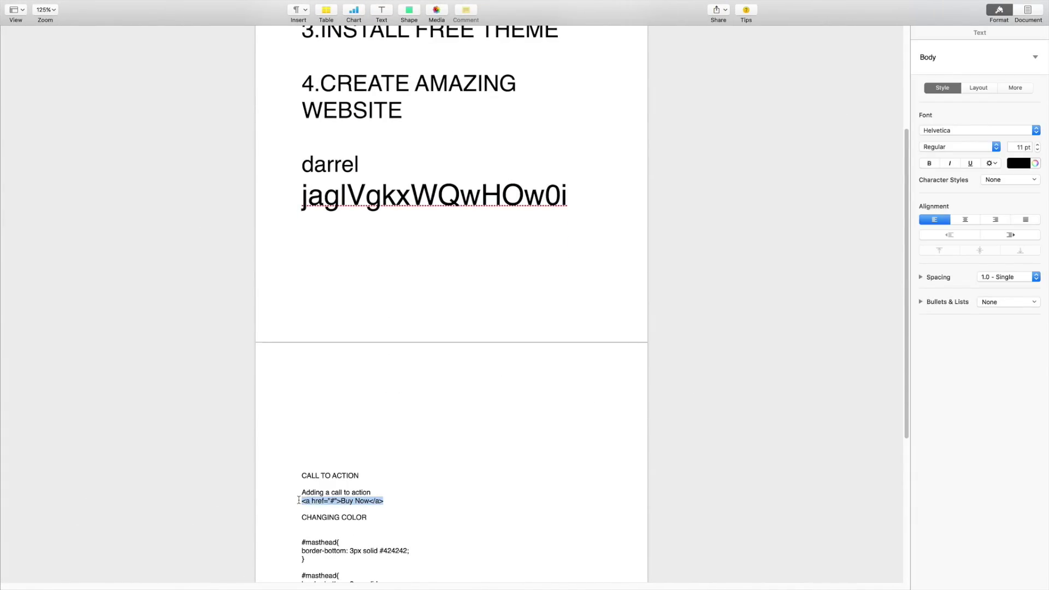
right_click(307, 501)
click(329, 509)
key(super+Tab)
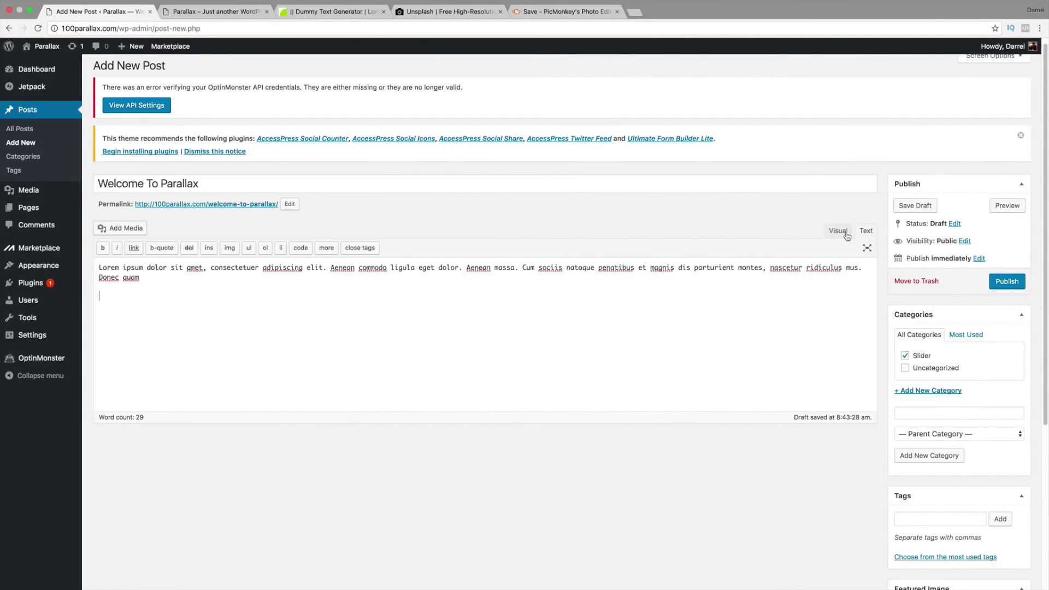
Step: Paste the Buy Now link code on a new line below the paragraph in Text mode
click(841, 231)
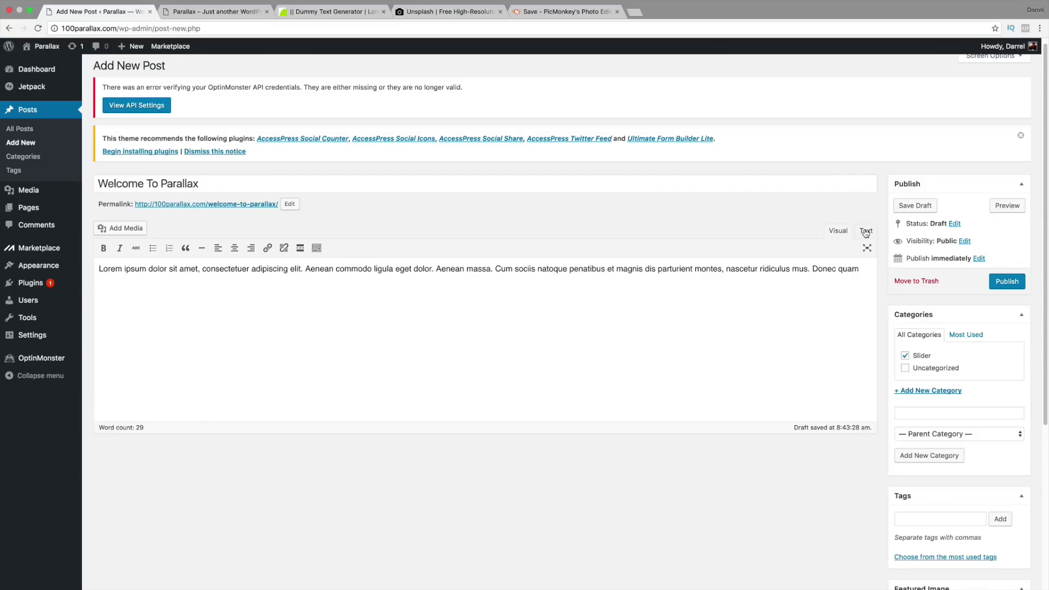
click(865, 232)
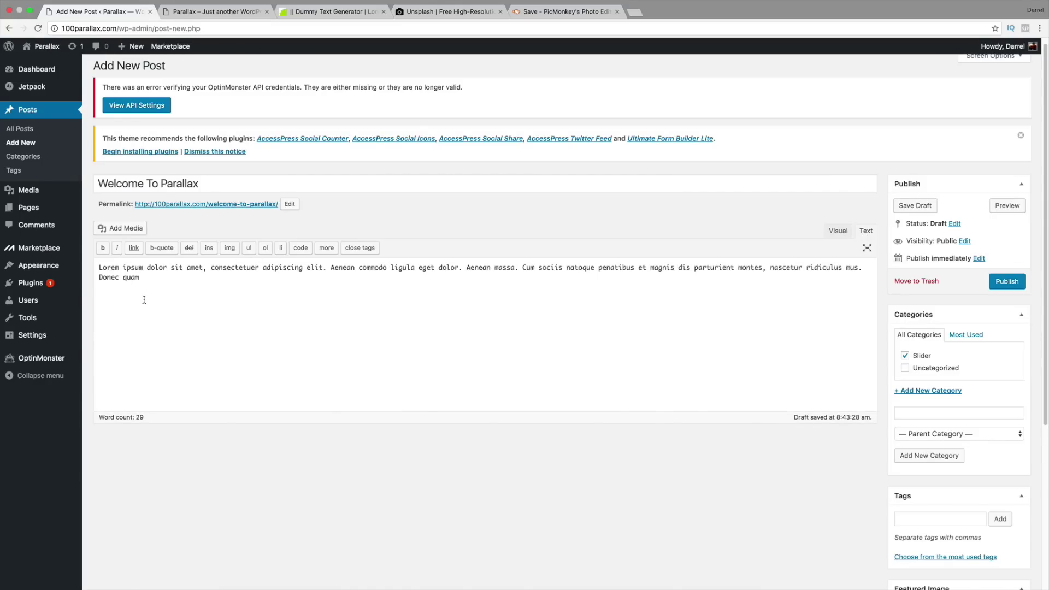
key(Return)
key(Return)
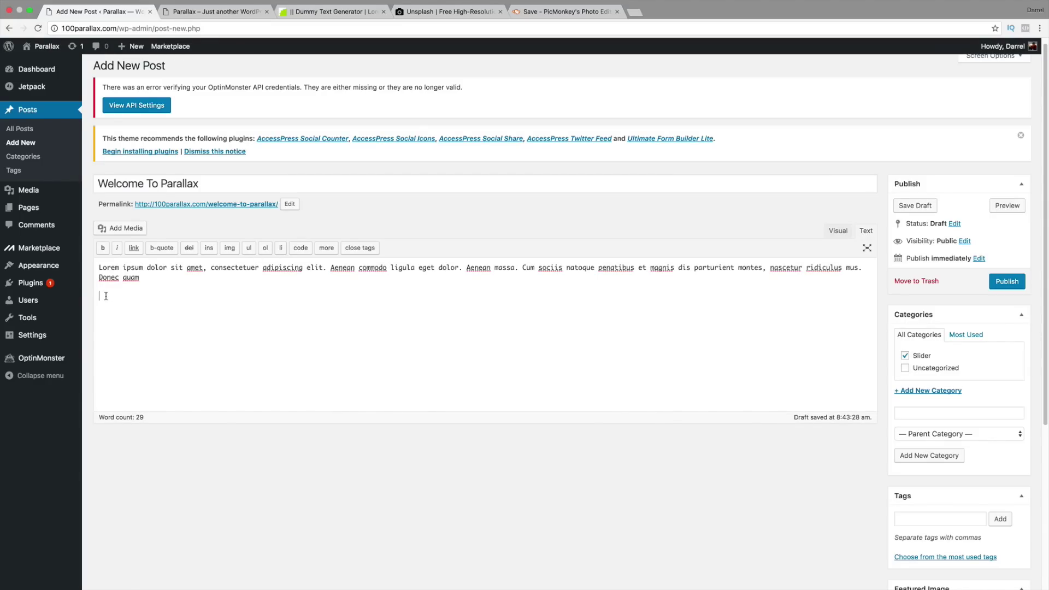
right_click(105, 296)
click(129, 345)
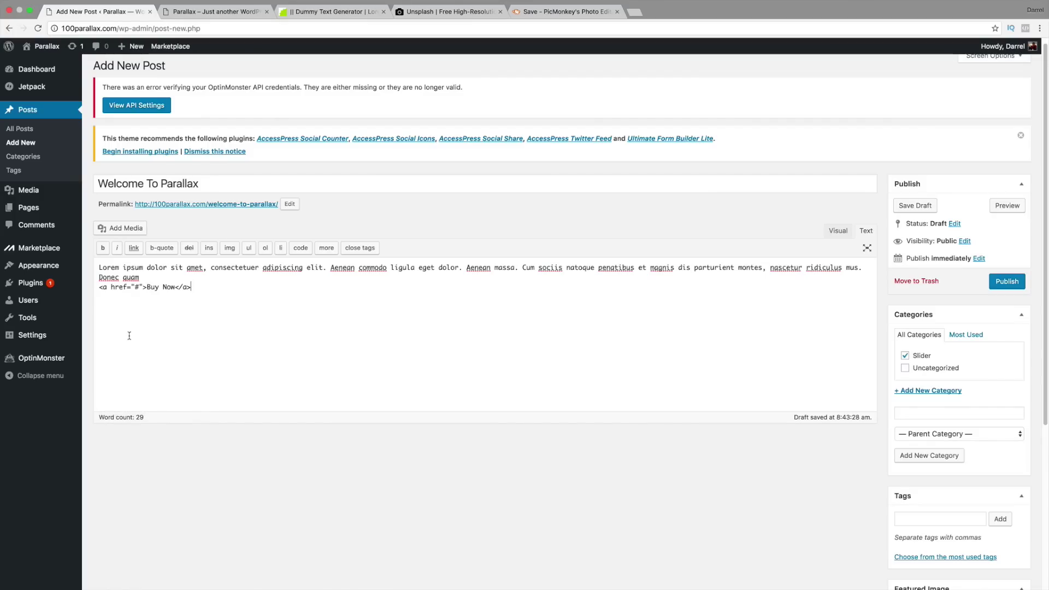
click(157, 277)
key(Return)
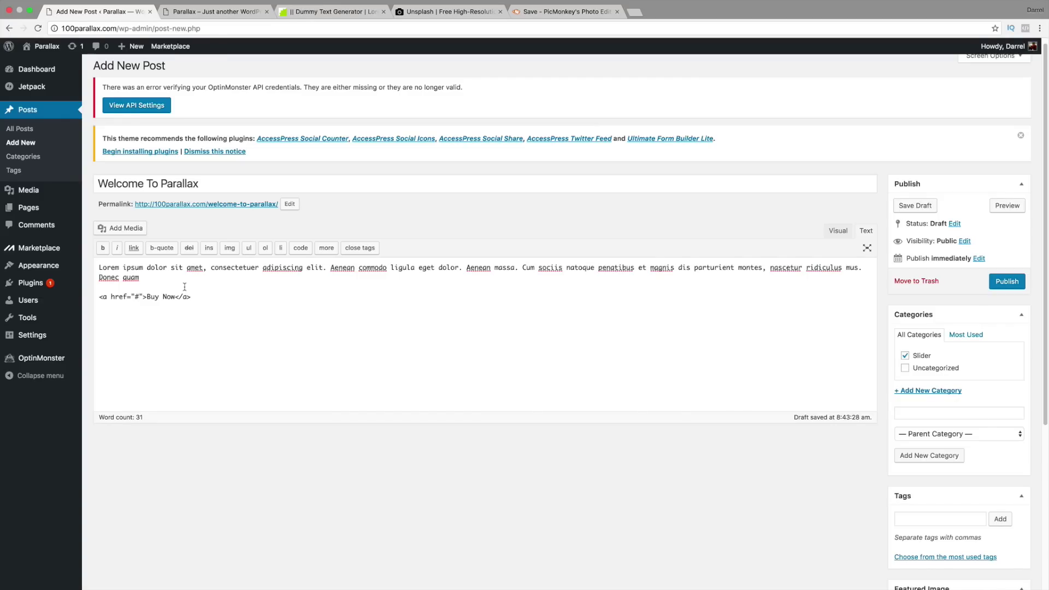
Step: Point the link to the external website URL, change its text to 'Visit', and publish
key(BackSpace)
text(http://www.darrelwilson.com)
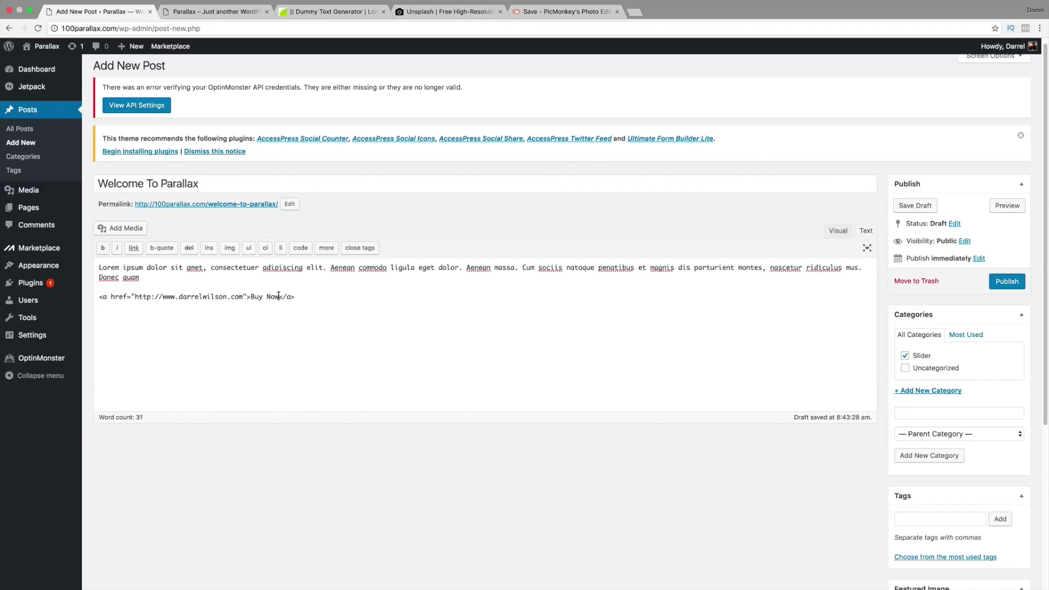
key(BackSpace)
key(BackSpace)
key(BackSpace)
key(BackSpace)
key(BackSpace)
key(BackSpace)
key(BackSpace)
text(Vo)
key(BackSpace)
text(isit)
click(1002, 283)
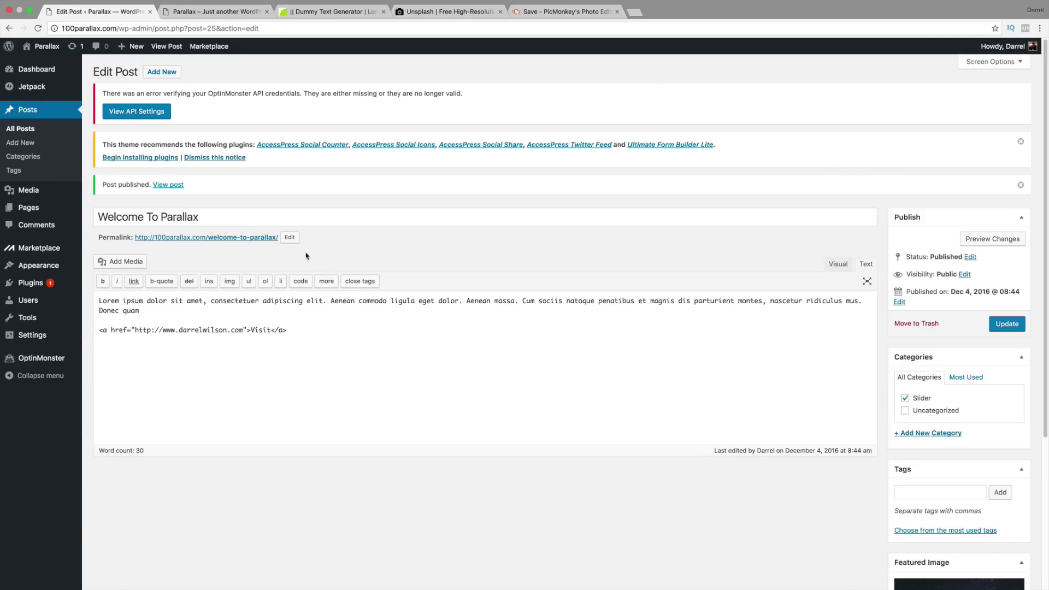
Step: In Theme Options > Slider Settings, choose Slider as the slider category
mouse_move(58, 271)
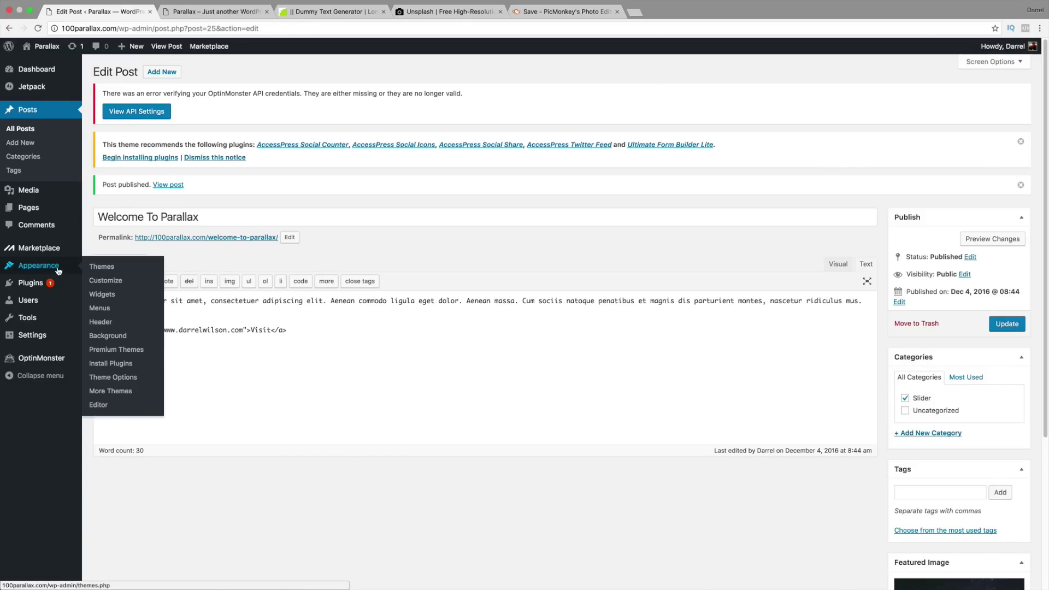
click(124, 380)
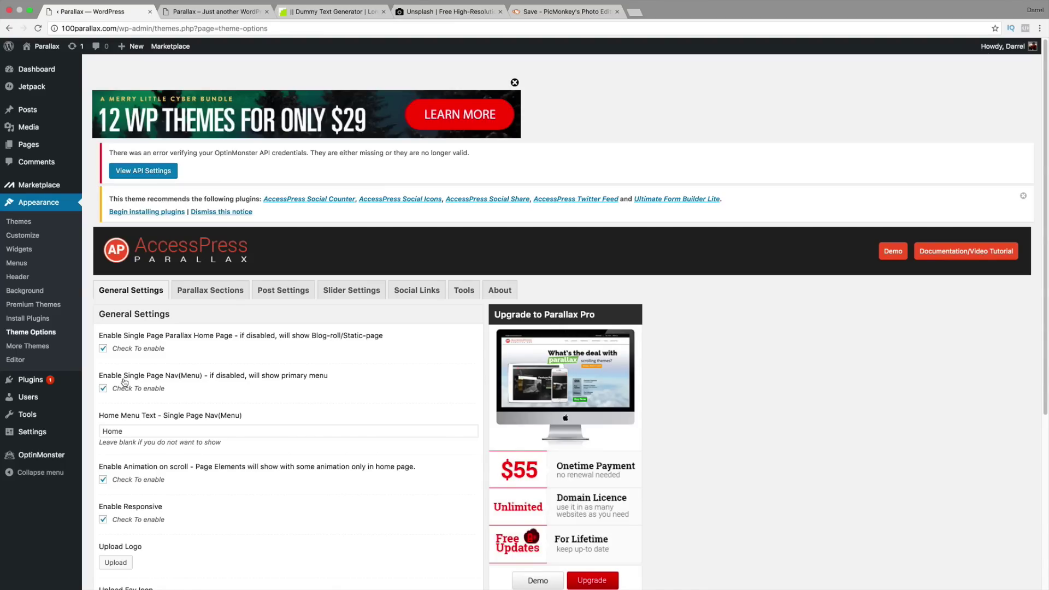
click(341, 296)
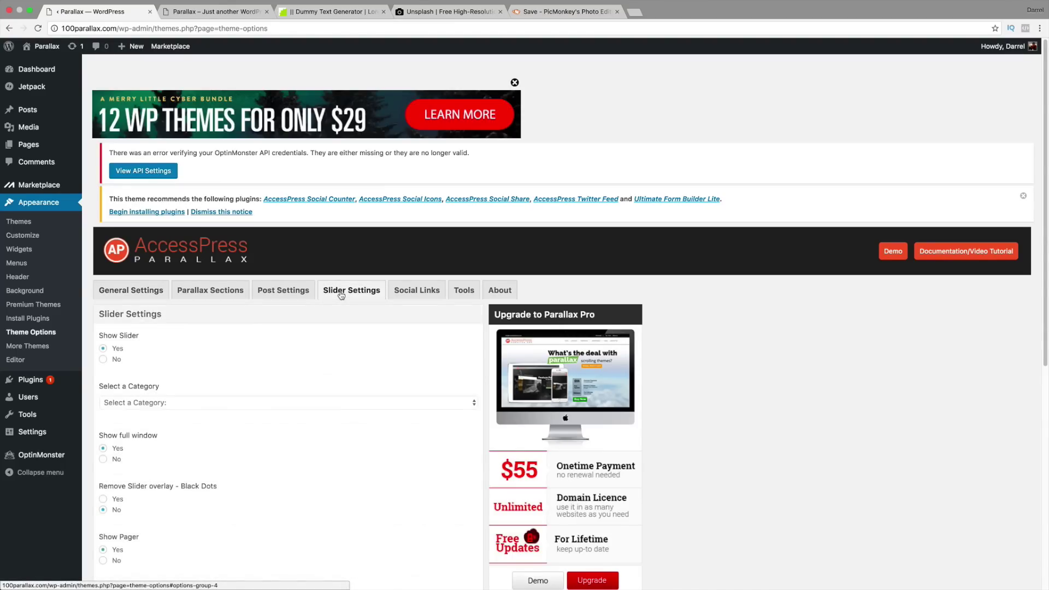
scroll(306, 299, down, 3)
click(200, 320)
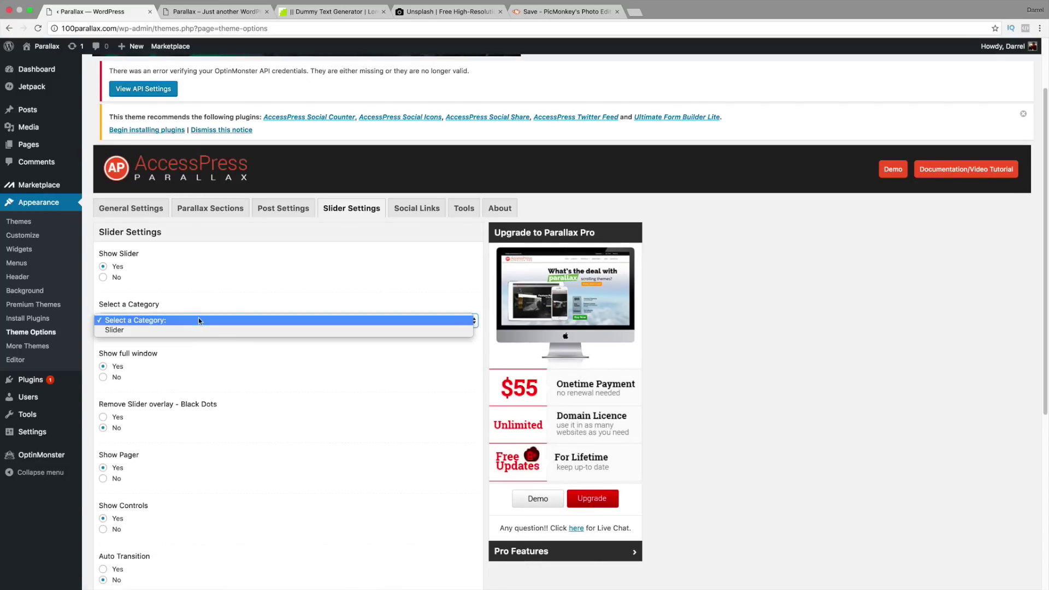
click(194, 330)
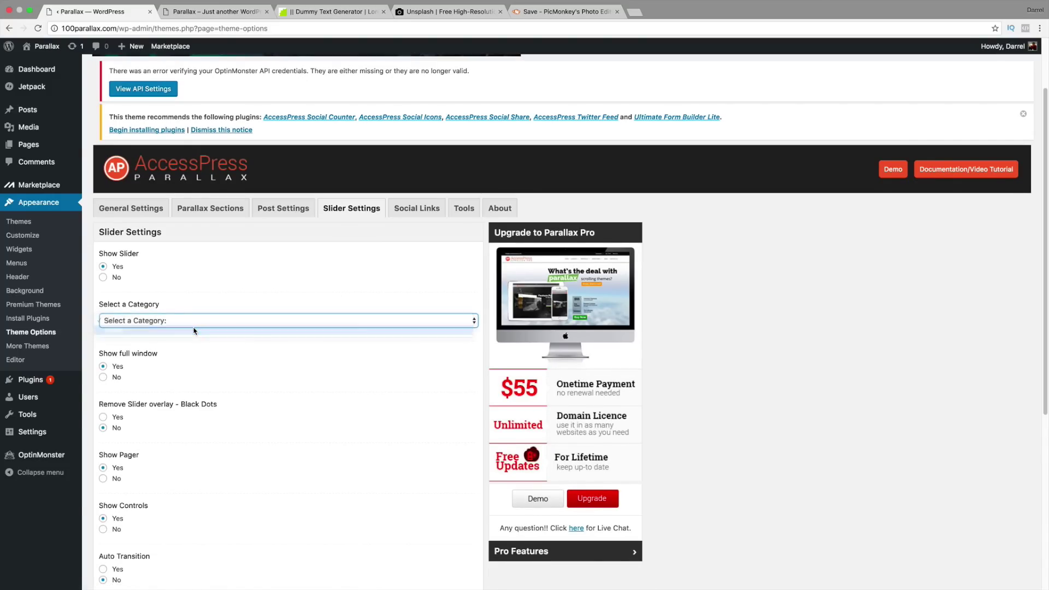
scroll(197, 325, down, 2)
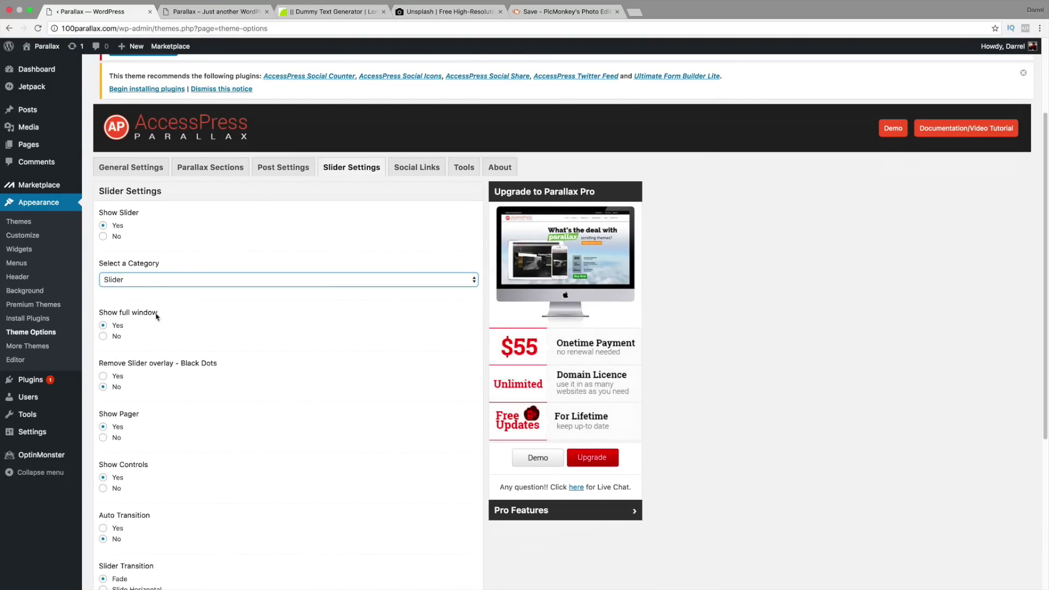
scroll(191, 324, down, 1)
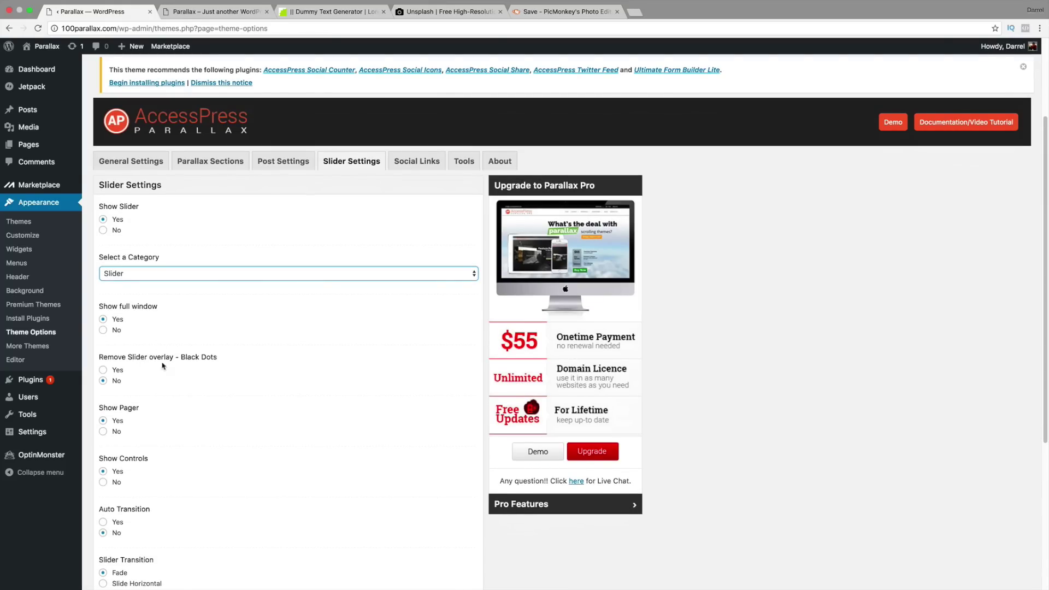
Step: Check the live homepage, then set Remove Slider overlay to Yes
click(197, 12)
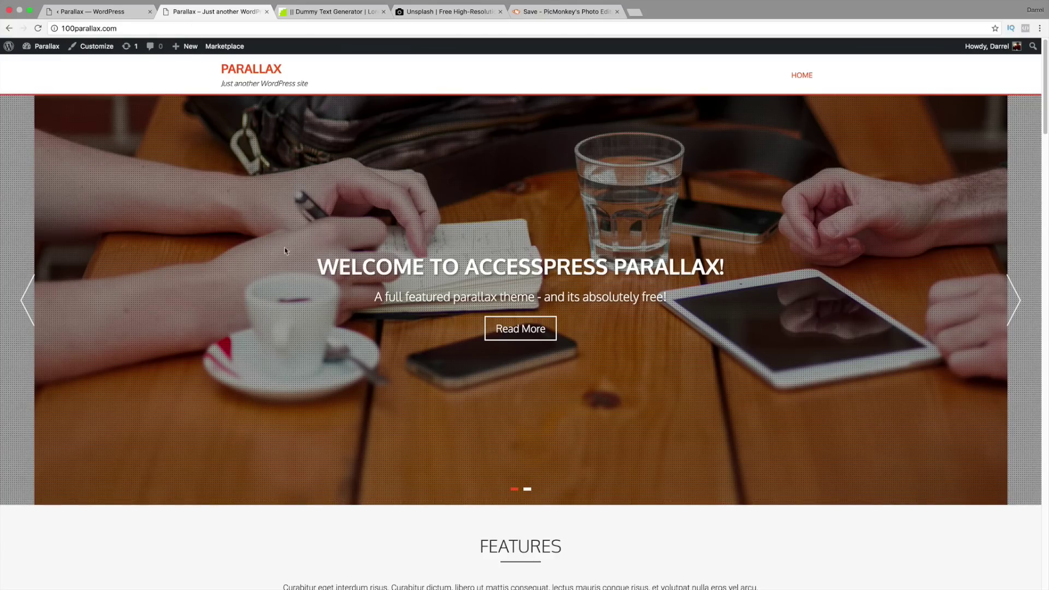
click(117, 12)
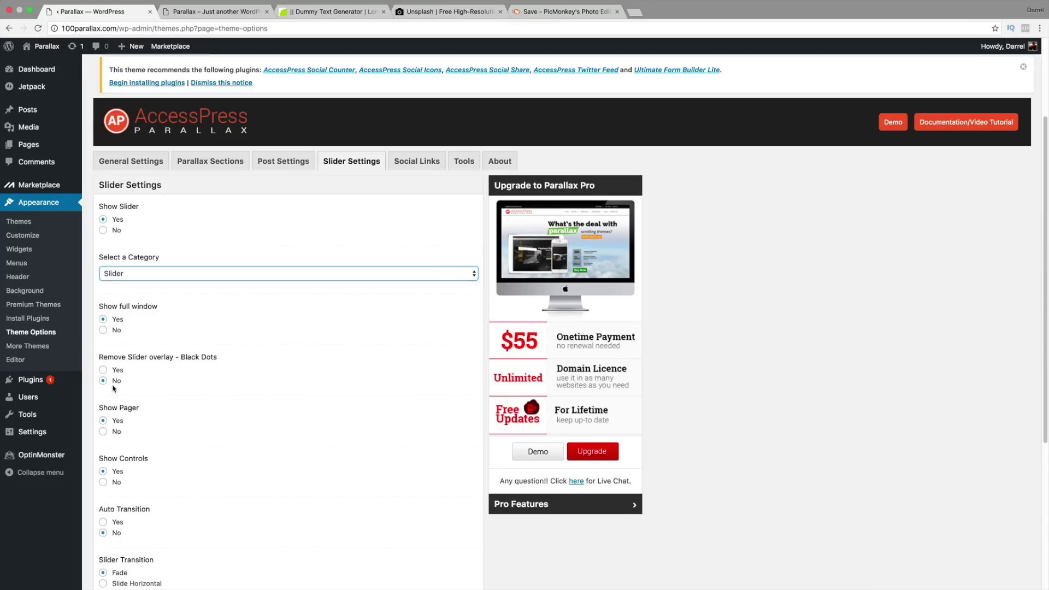
click(103, 370)
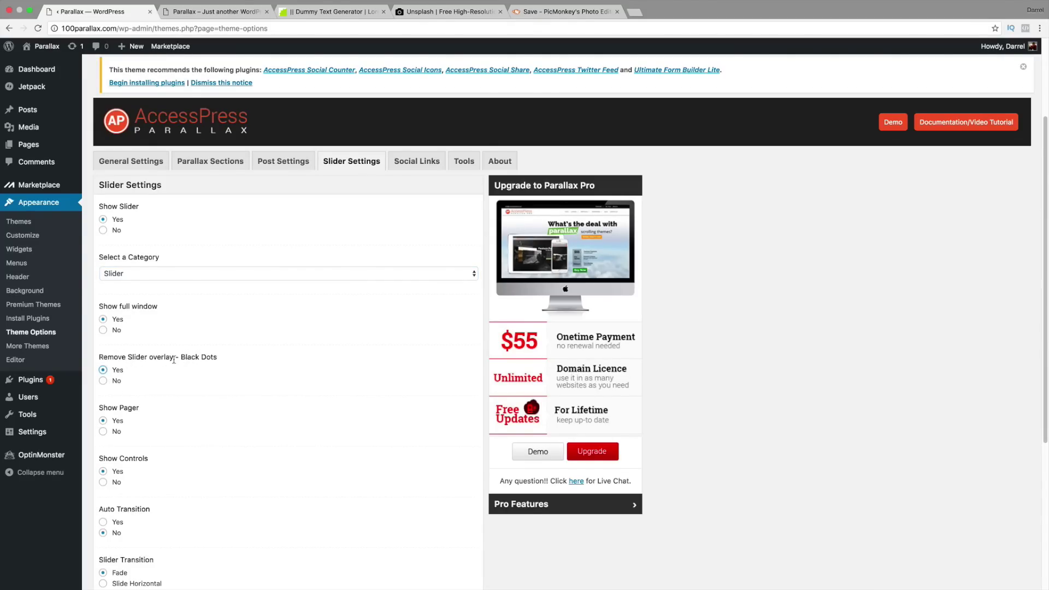
scroll(174, 360, down, 5)
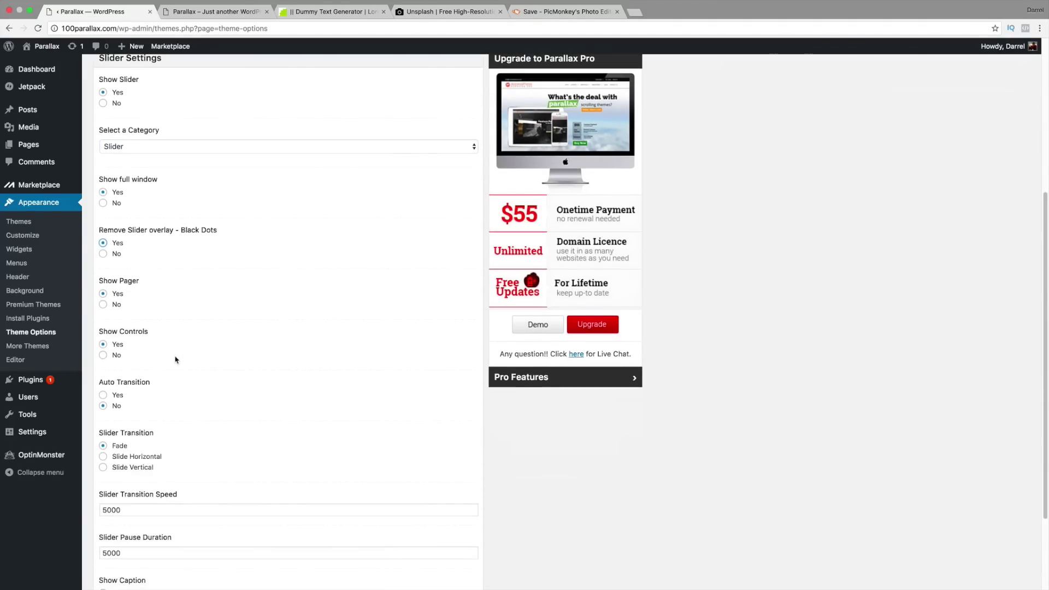
scroll(175, 360, down, 3)
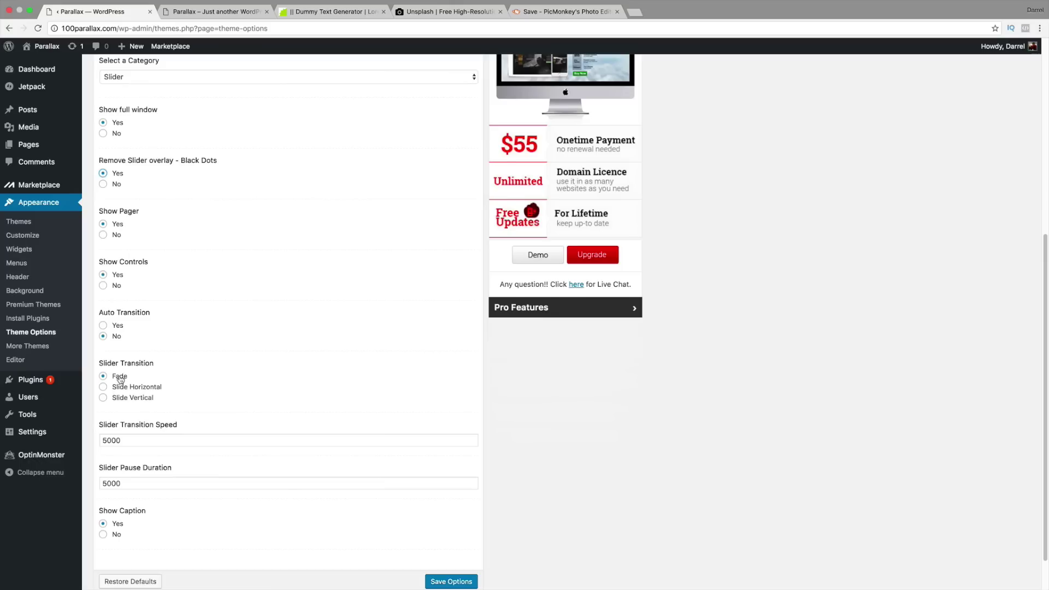
scroll(146, 415, down, 1)
Step: Try 8000 for the transition speed, then put it back to 5000
click(163, 431)
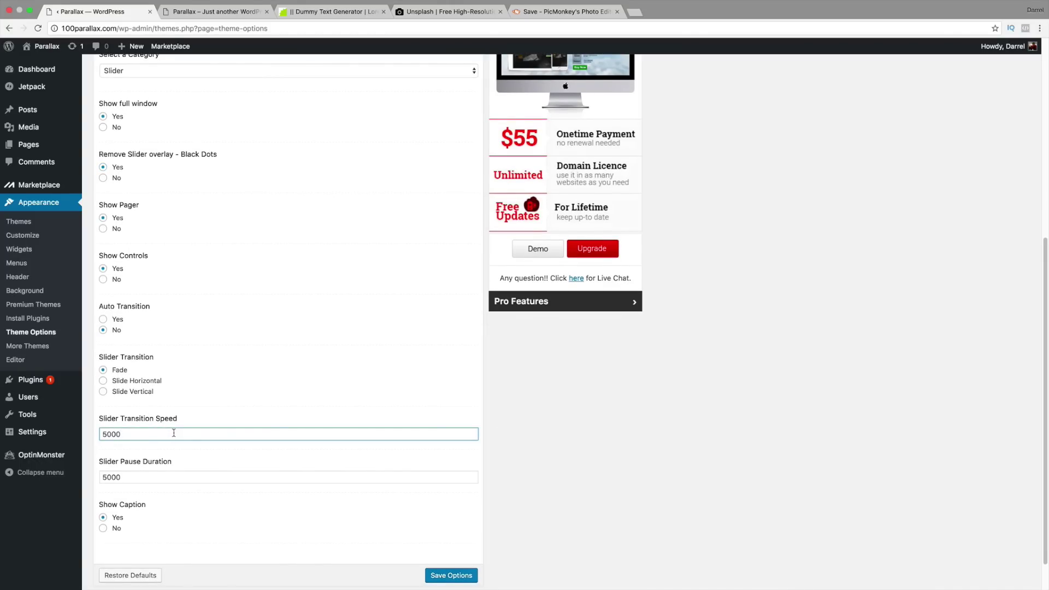
double_click(129, 434)
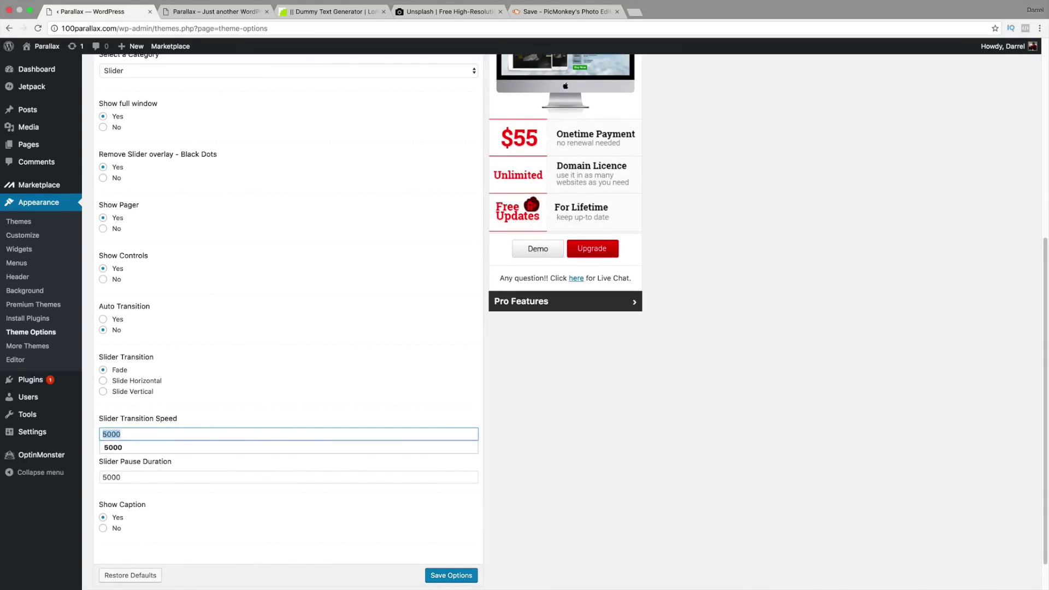
text(8000)
double_click(130, 433)
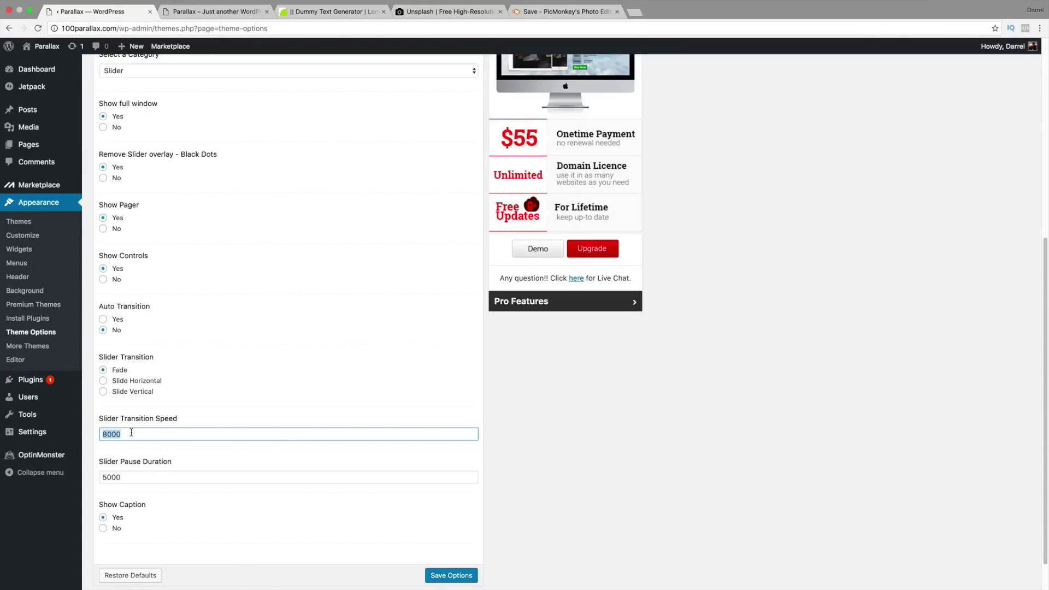
text(500)
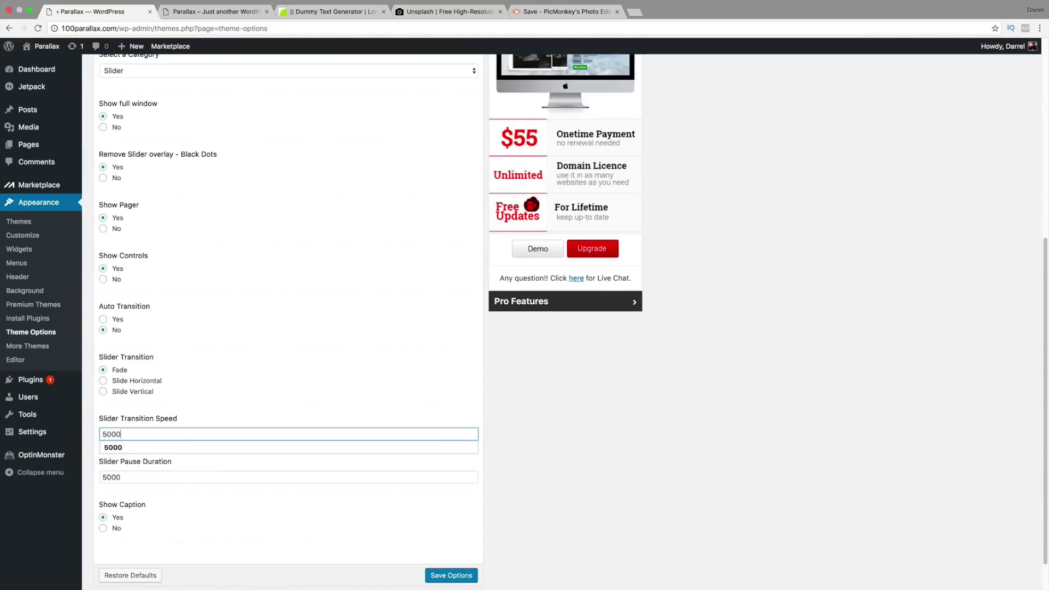
text(0)
click(237, 414)
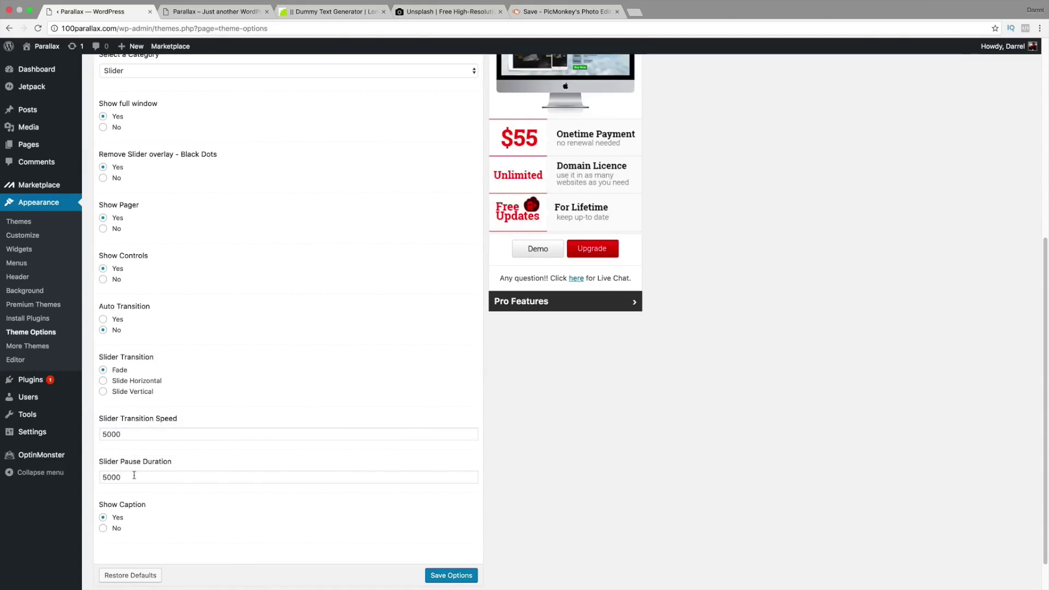
scroll(143, 478, down, 1)
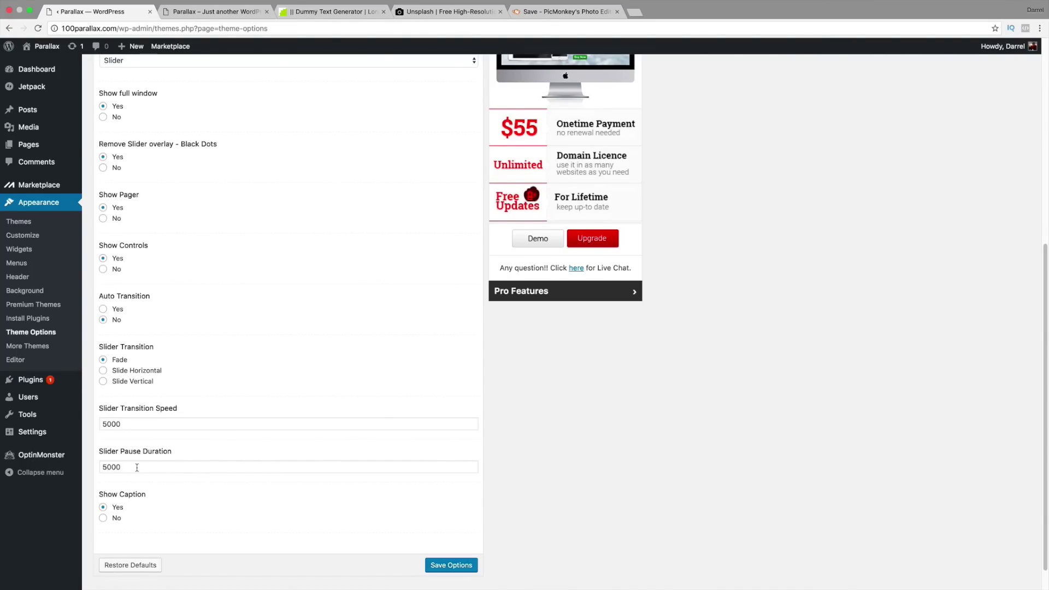
Step: Save Options, reload the homepage to see the starry slide, and follow its Visit button
click(457, 564)
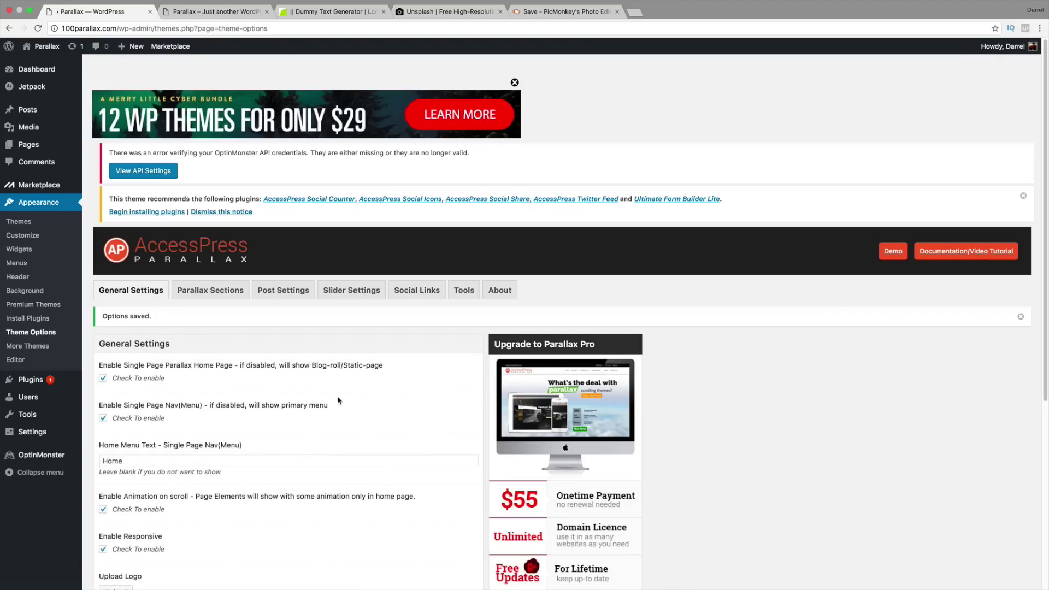
click(221, 11)
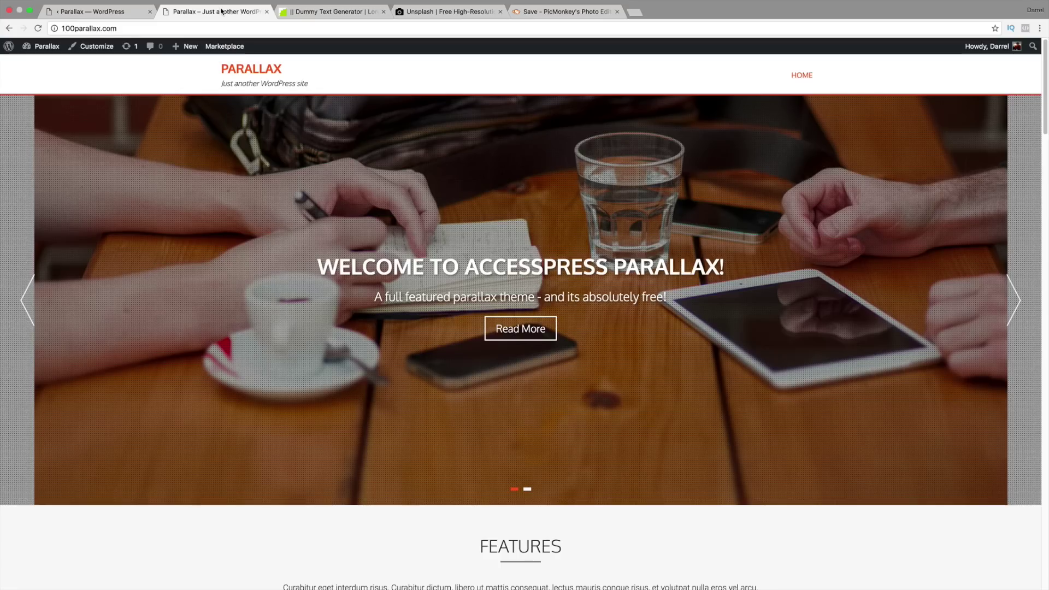
click(39, 30)
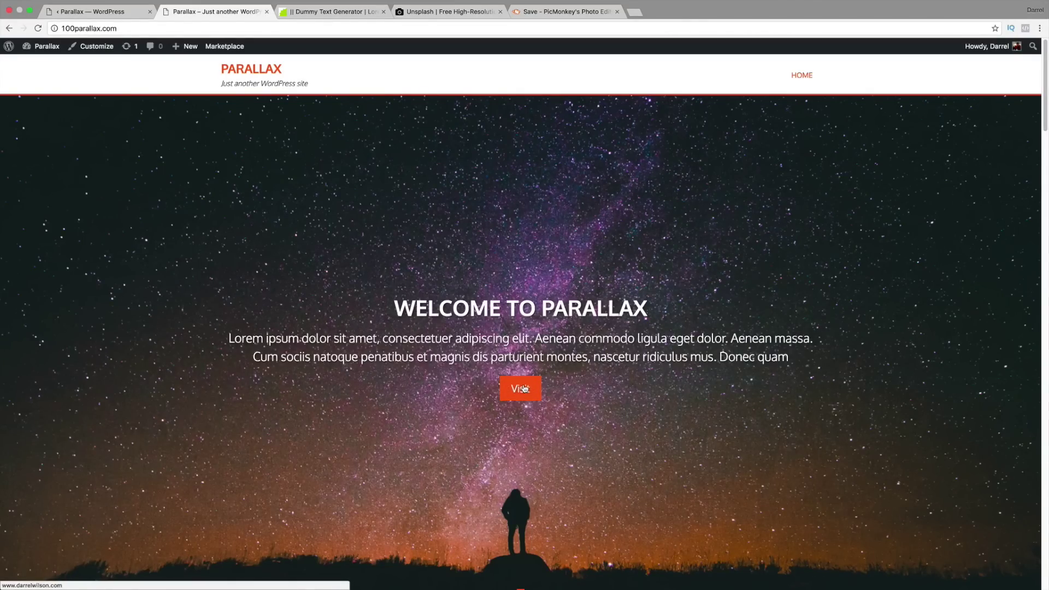
click(525, 389)
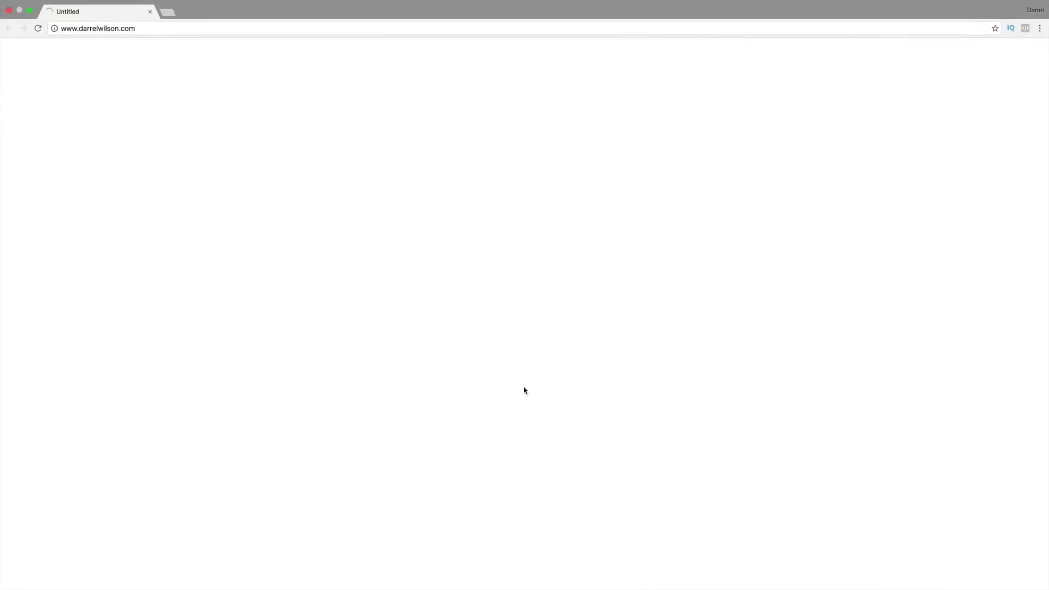
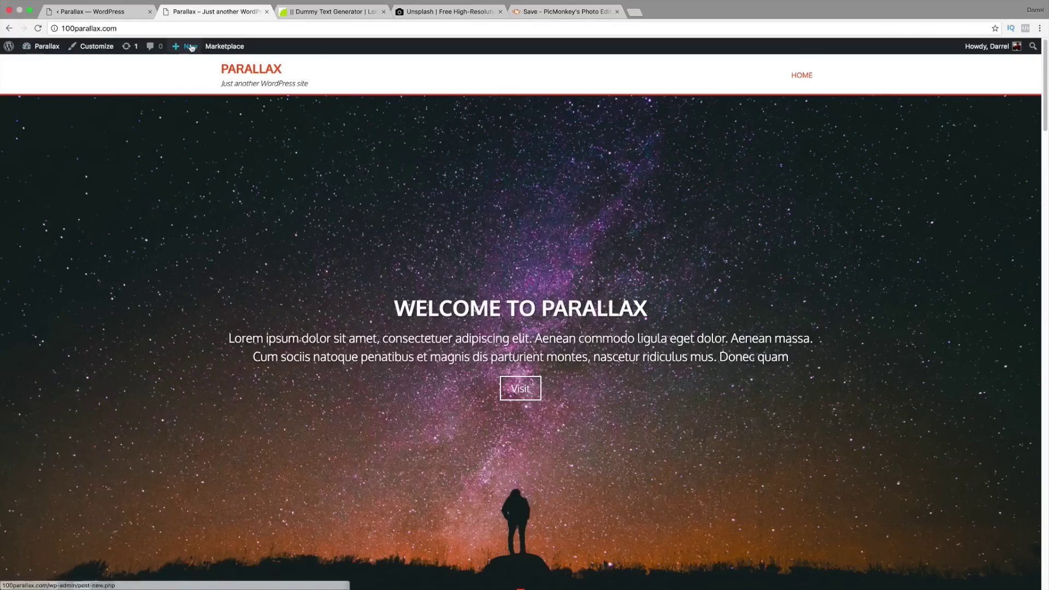
Step: Start a new post titled 'Cool Parallax Website'
mouse_move(191, 48)
click(190, 67)
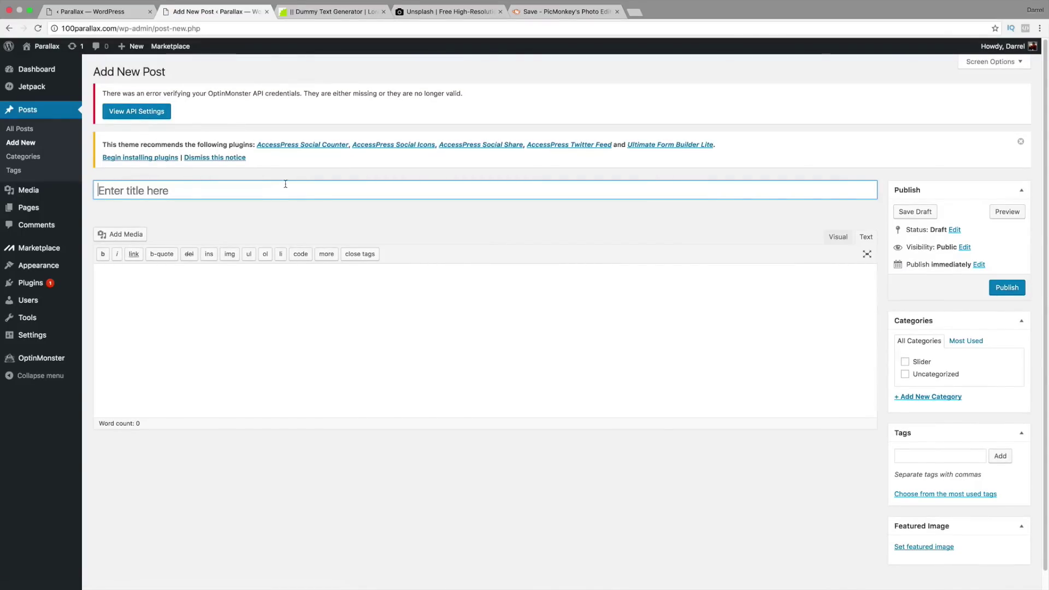
text(Coo)
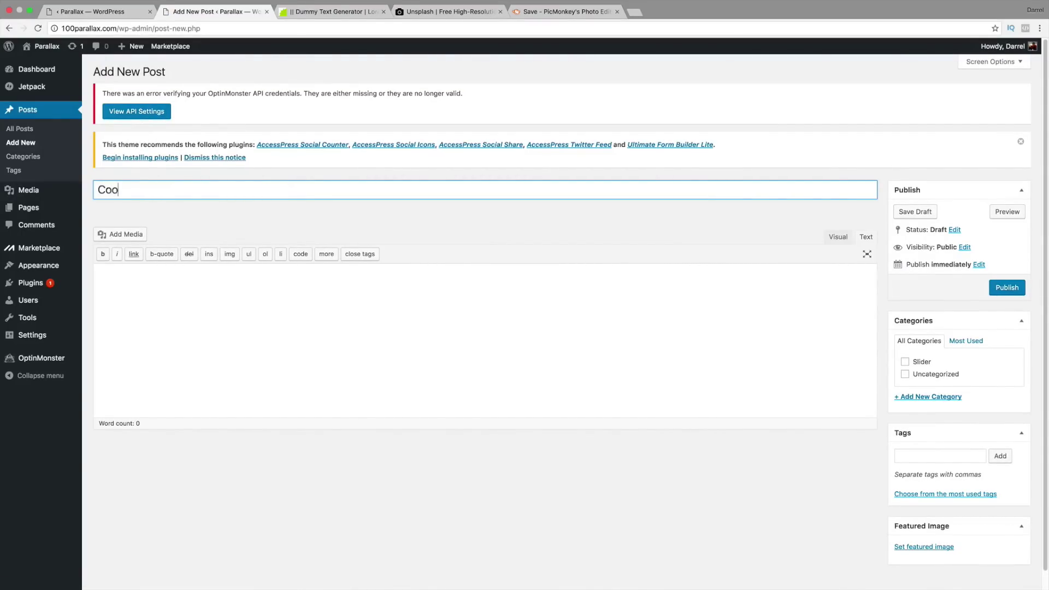
text(l Parallax Website)
key(Tab)
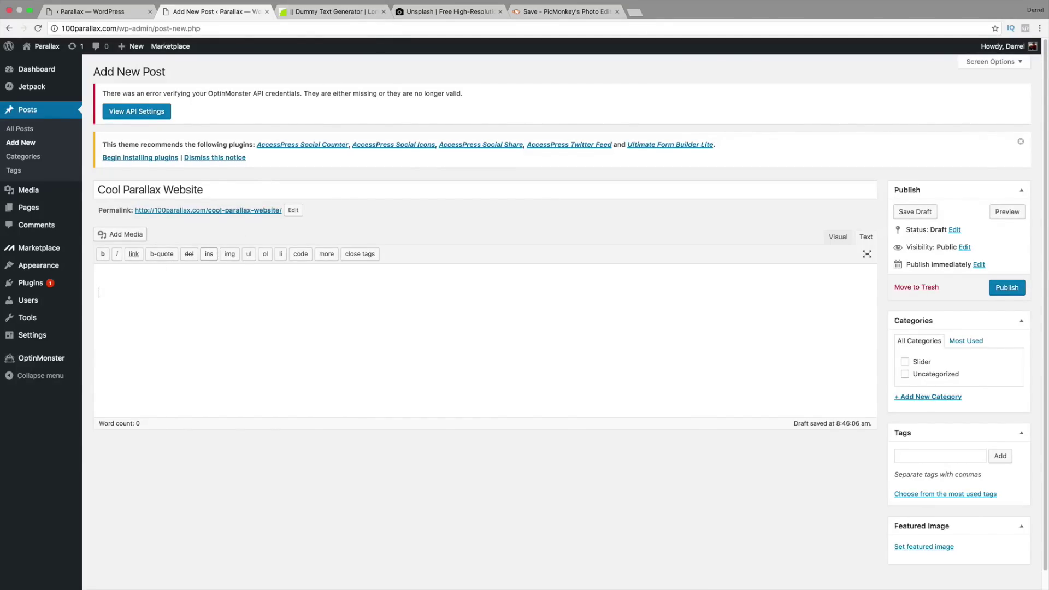
Step: Copy the lorem ipsum dummy text from the generator page into the post body
click(112, 296)
right_click(110, 296)
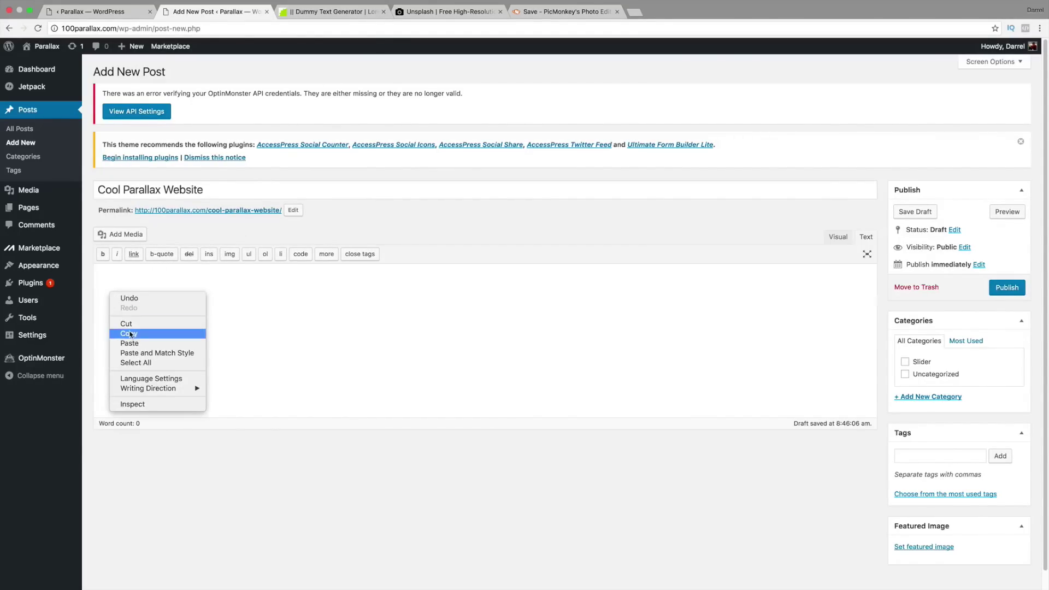
click(130, 331)
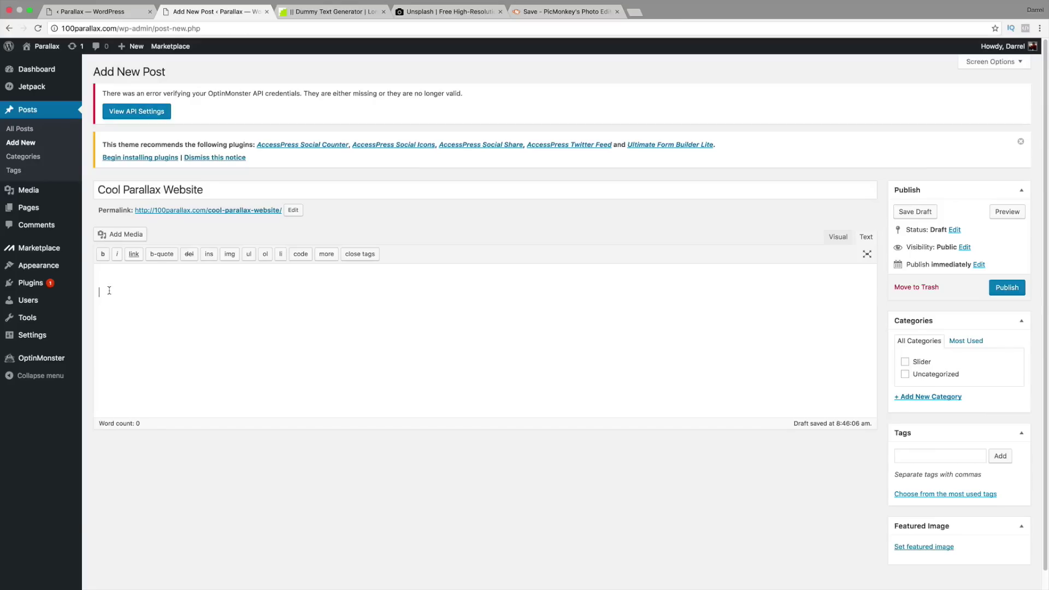
right_click(110, 291)
click(130, 342)
click(355, 12)
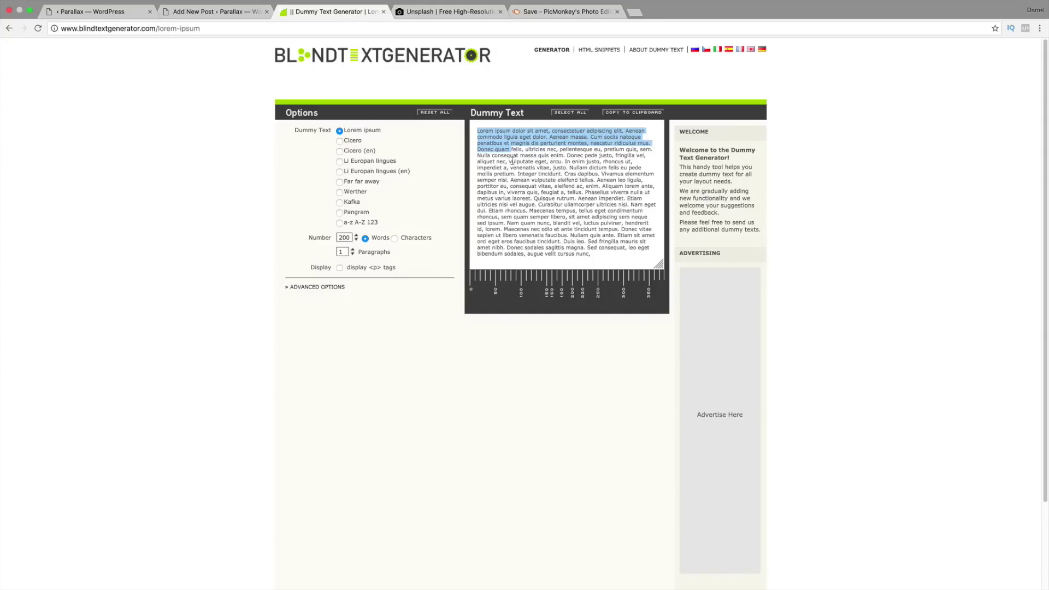
right_click(504, 136)
click(517, 162)
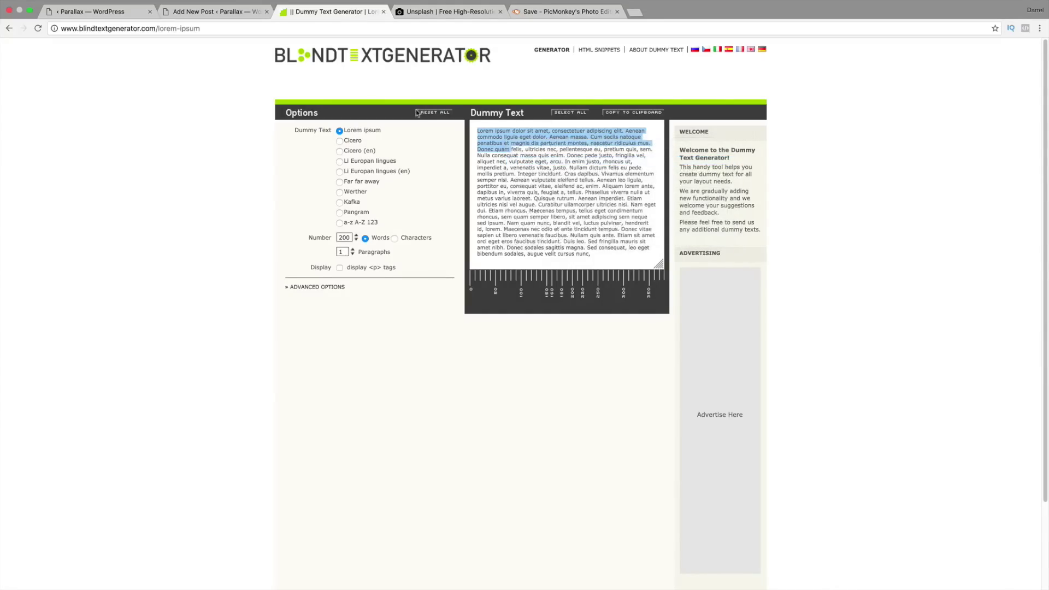
click(129, 13)
click(216, 11)
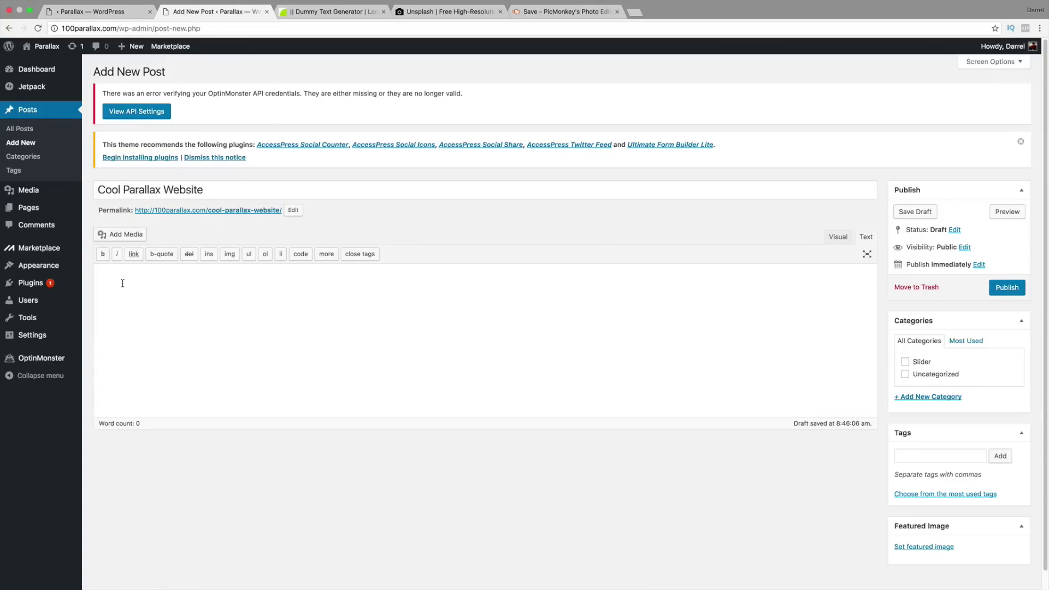
right_click(111, 270)
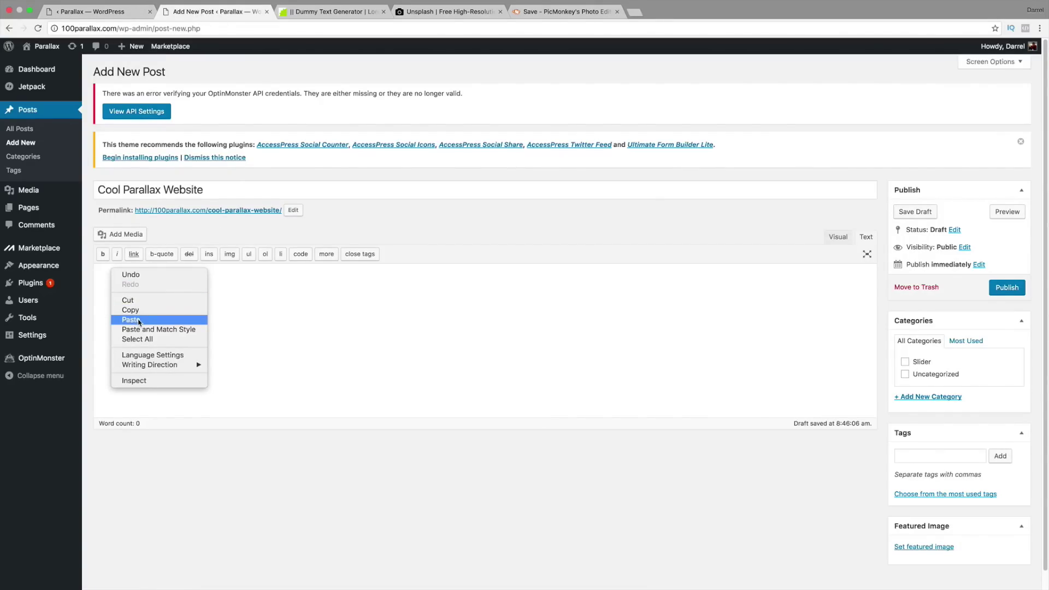
click(131, 320)
Step: Paste the Buy Now link code from the notes below the text and tick the Slider category
key(super+Tab)
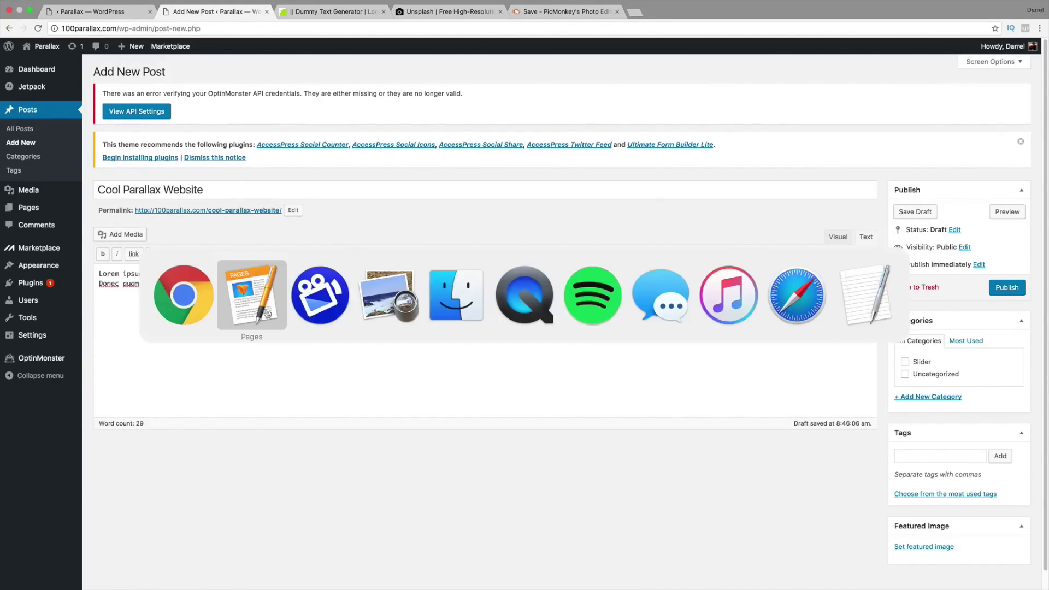
click(268, 314)
right_click(365, 501)
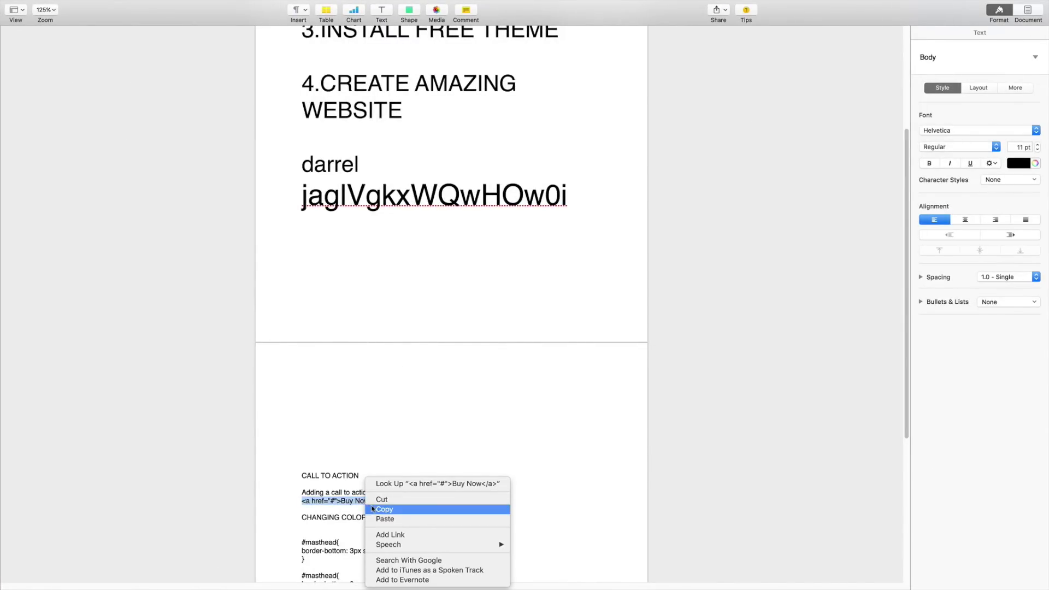
click(376, 509)
key(super+Tab)
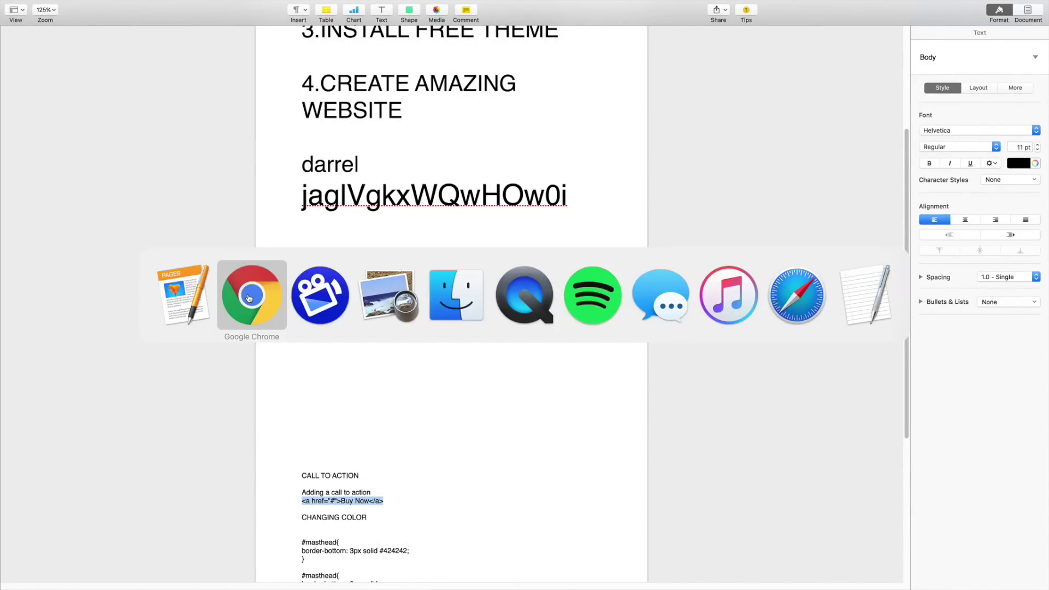
click(247, 296)
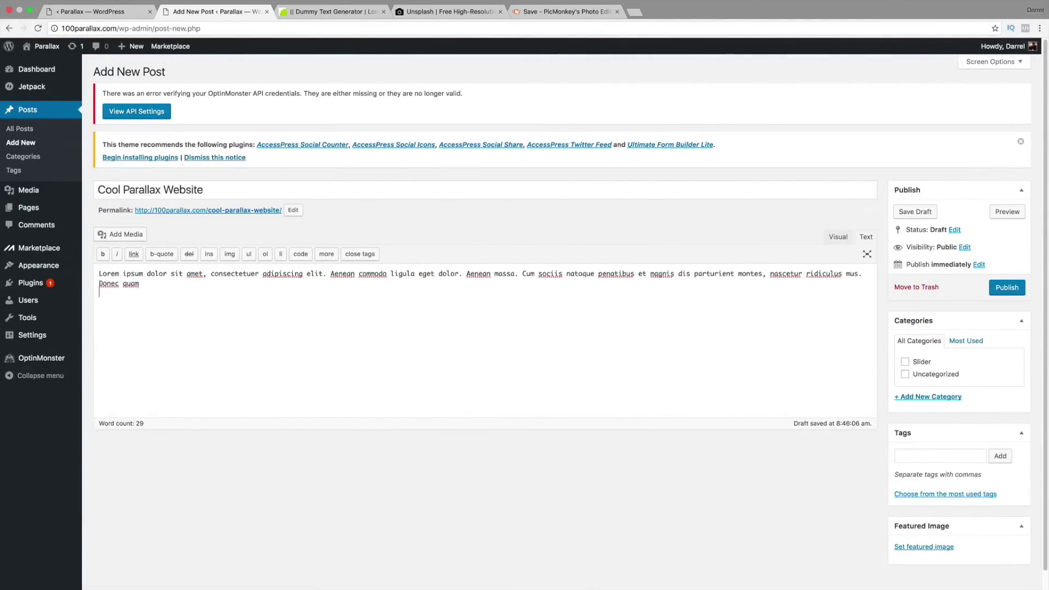
right_click(107, 304)
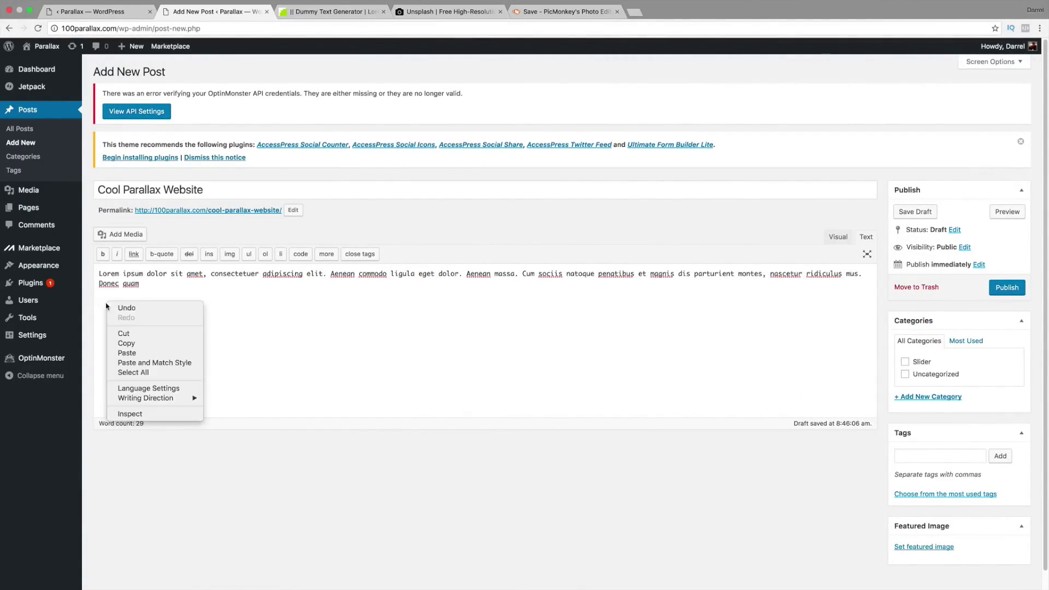
click(130, 353)
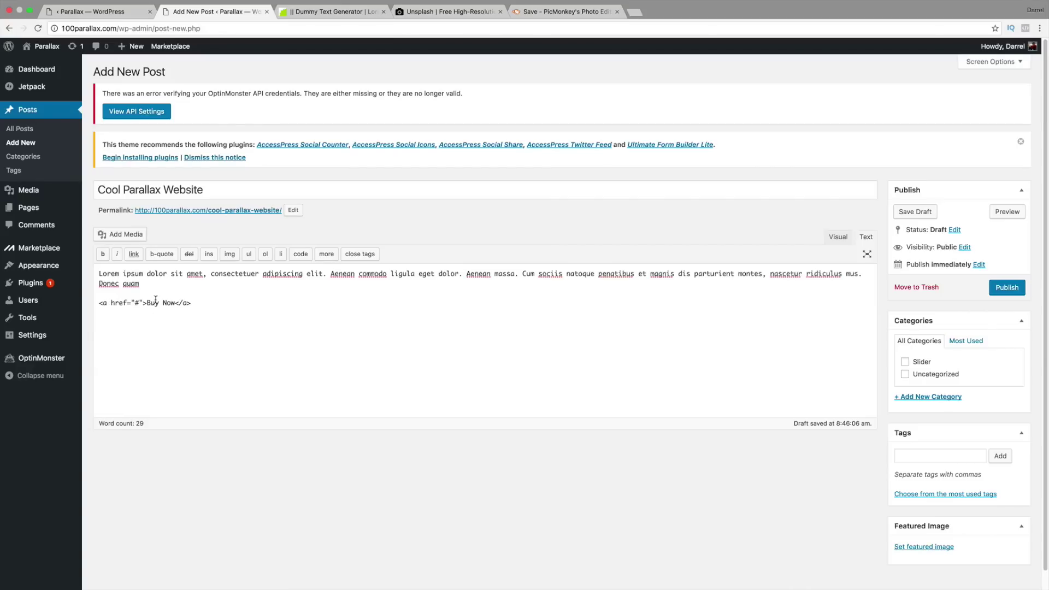
click(905, 363)
Step: Upload the night city skyline photo rgk5gdj907u-yuriy-kovalev.jpg and set it as the featured image
scroll(924, 412, down, 1)
click(923, 528)
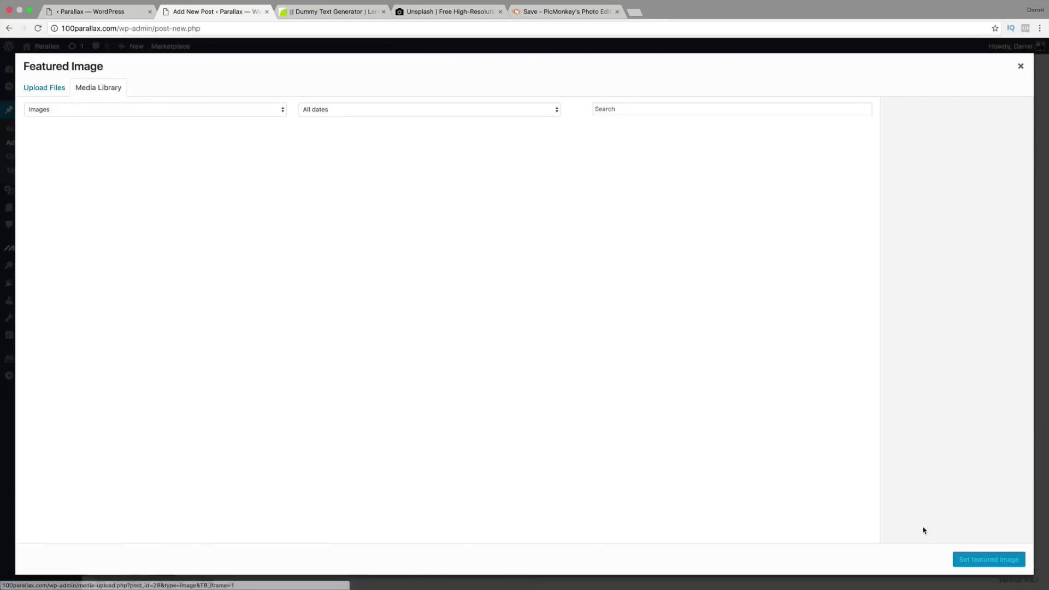
click(47, 88)
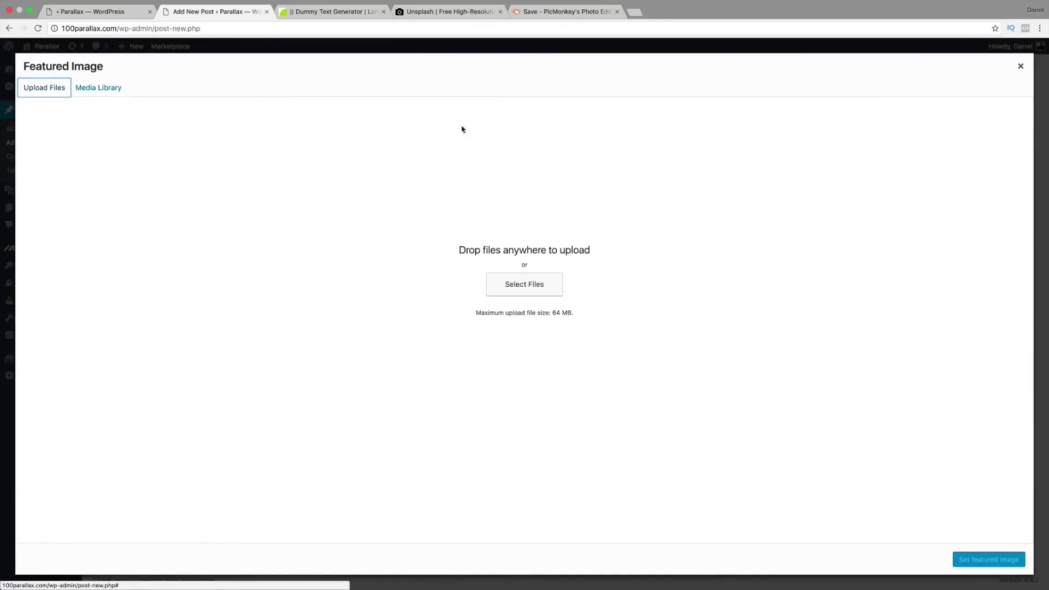
click(533, 283)
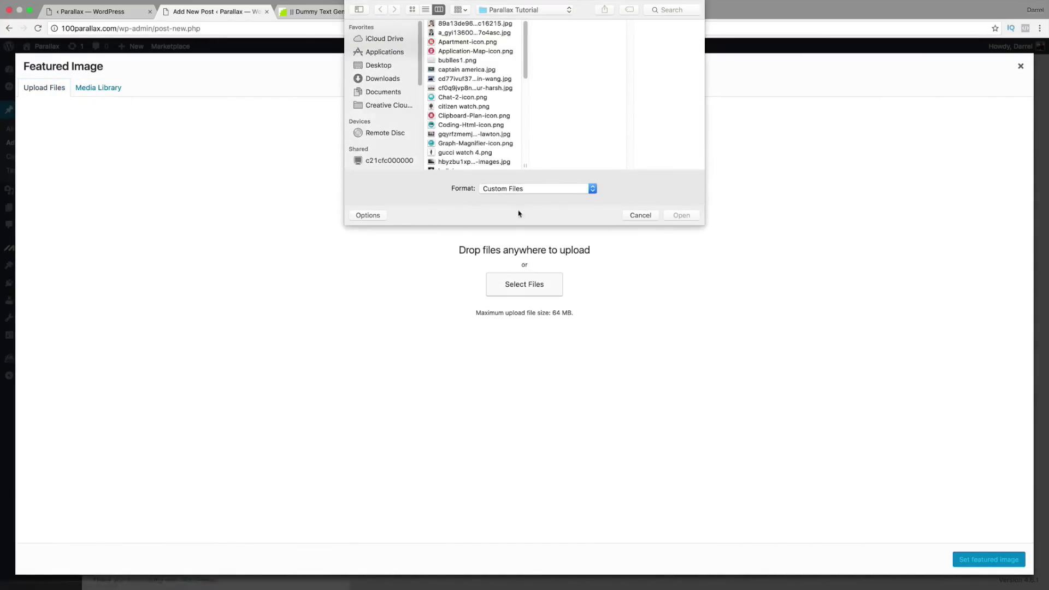
click(470, 43)
scroll(480, 104, down, 3)
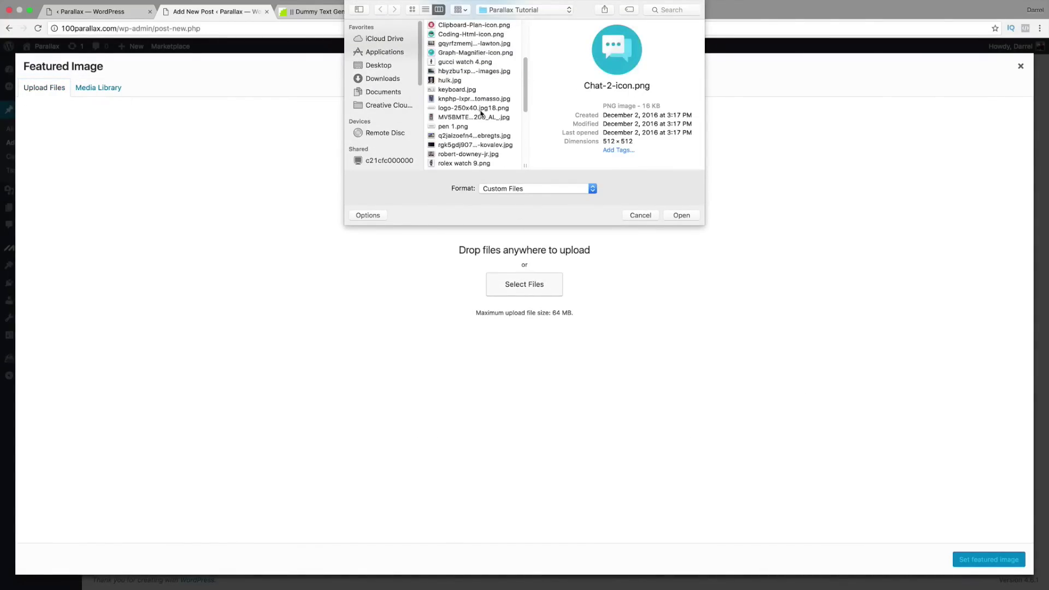
click(481, 81)
click(484, 70)
scroll(479, 89, down, 3)
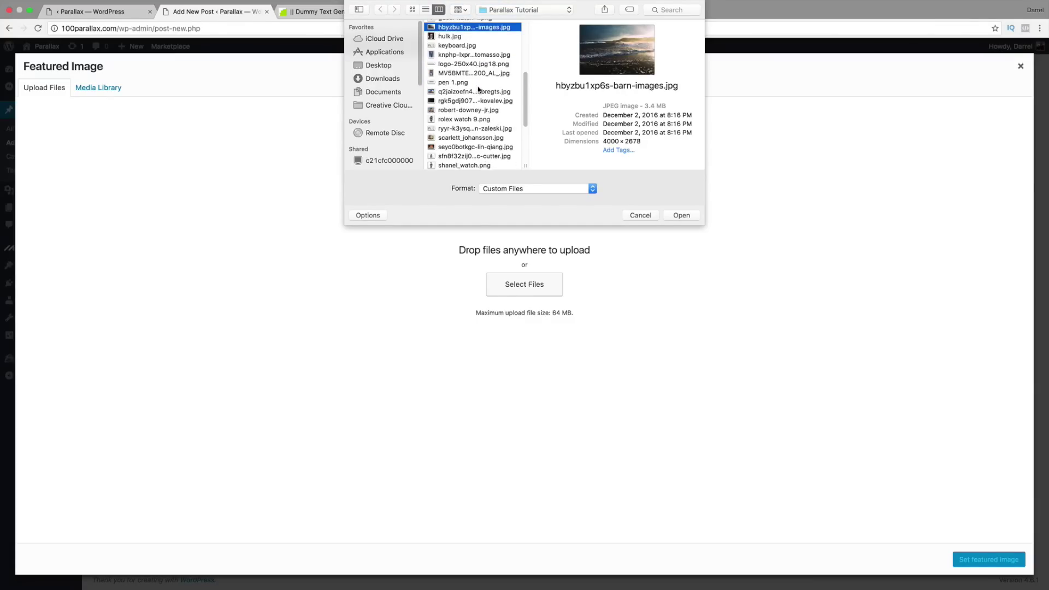
click(477, 99)
scroll(478, 97, up, 1)
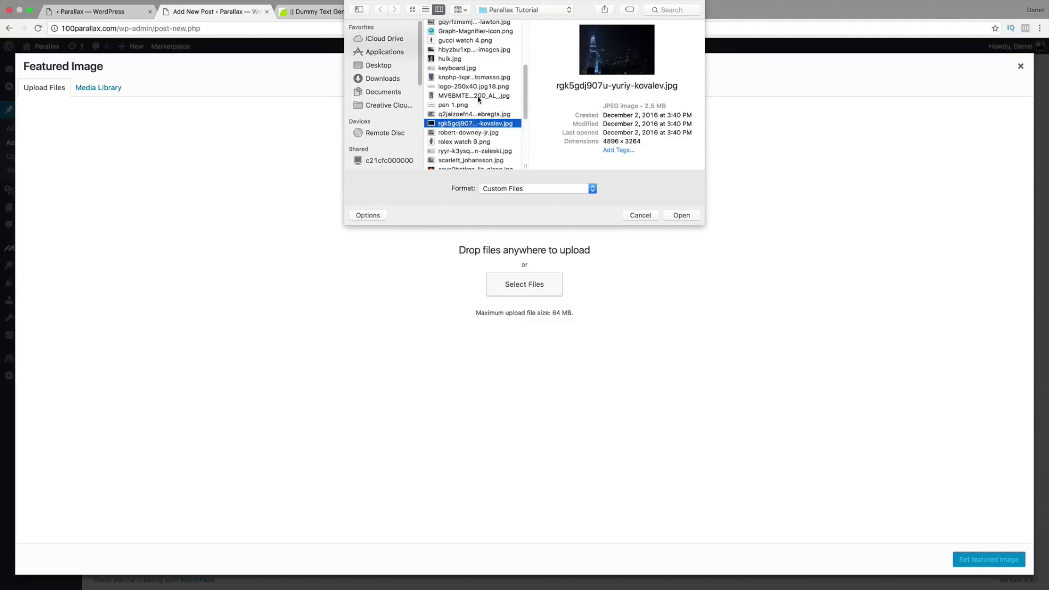
click(680, 216)
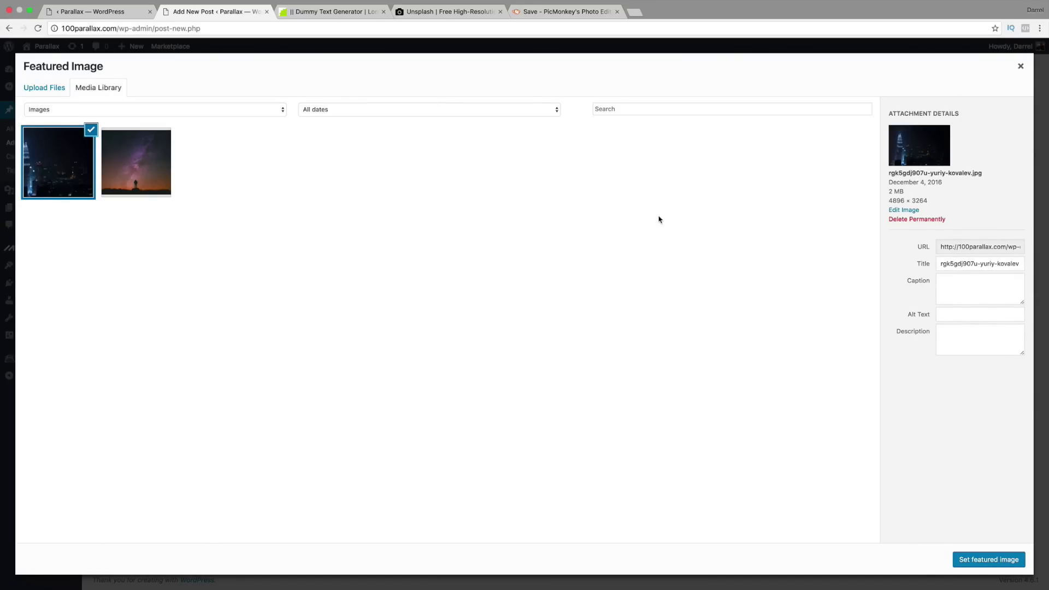
click(1004, 562)
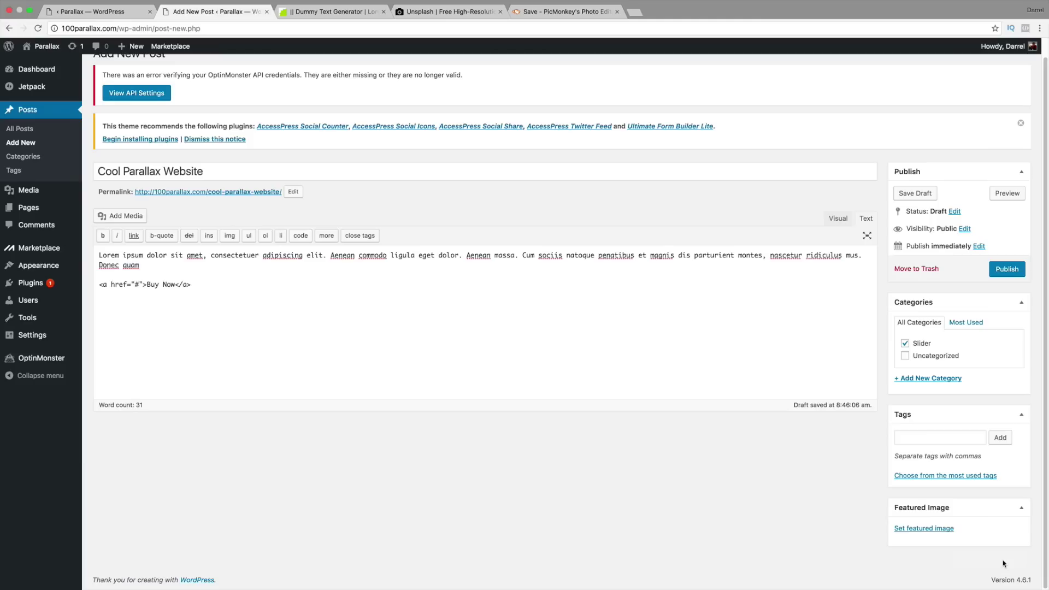
Step: Publish the post and check the new city slide with its Buy Now button on the live slider
click(1008, 270)
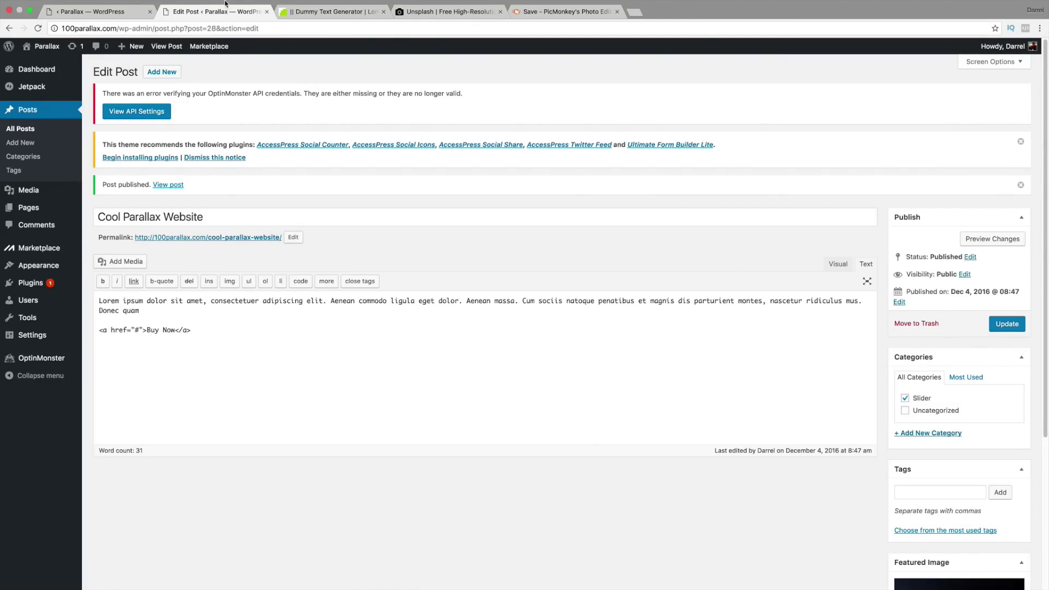
drag(223, 25, 143, 28)
click(189, 25)
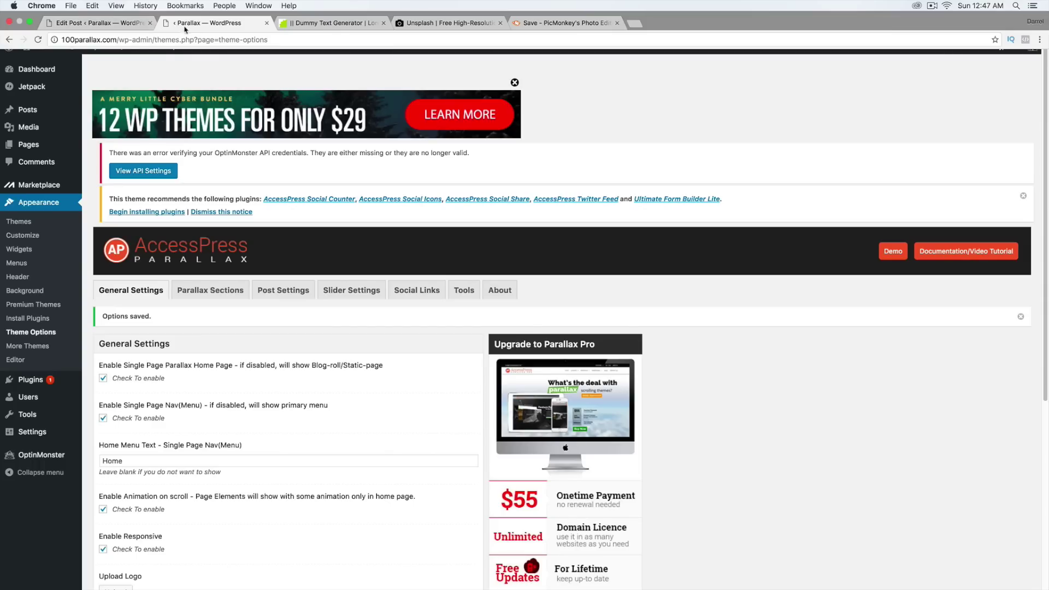
click(42, 65)
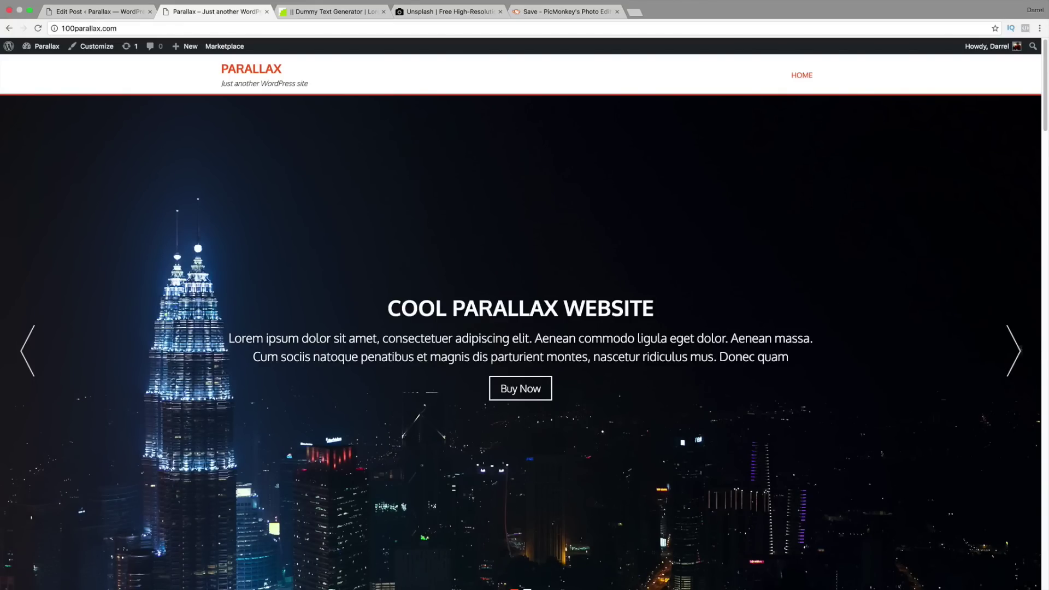
double_click(1020, 354)
click(1018, 354)
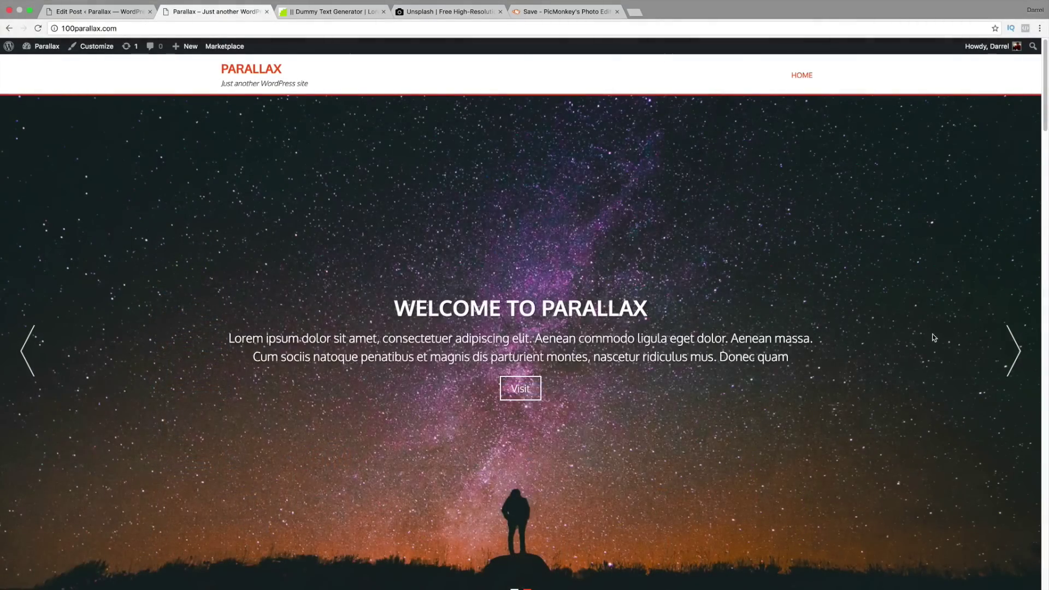
double_click(935, 338)
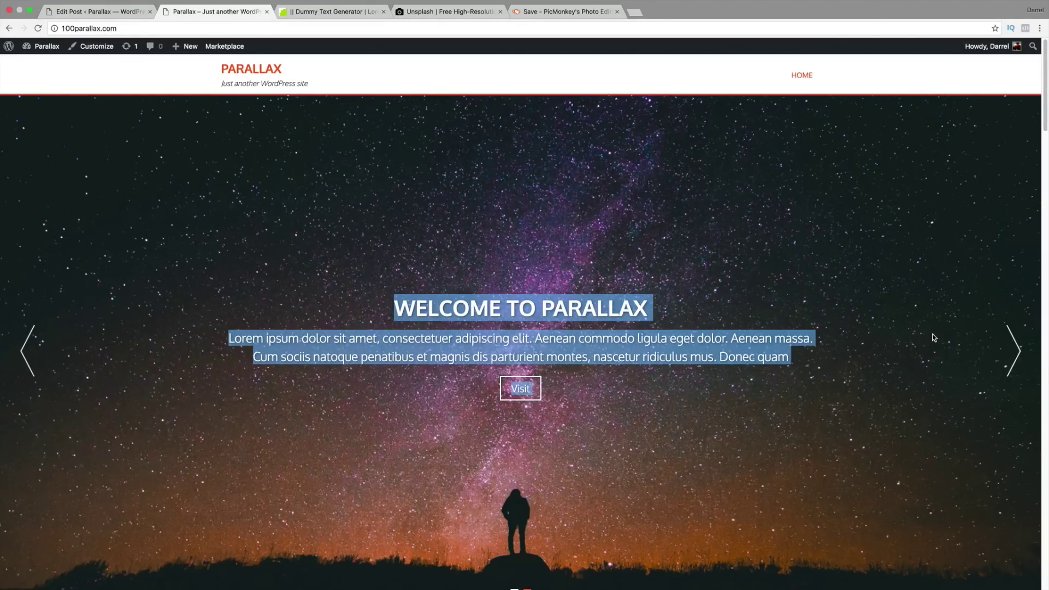
Step: Close the Dummy Text, Unsplash and PicMonkey tabs and return to the post editor
click(384, 12)
click(384, 12)
click(384, 12)
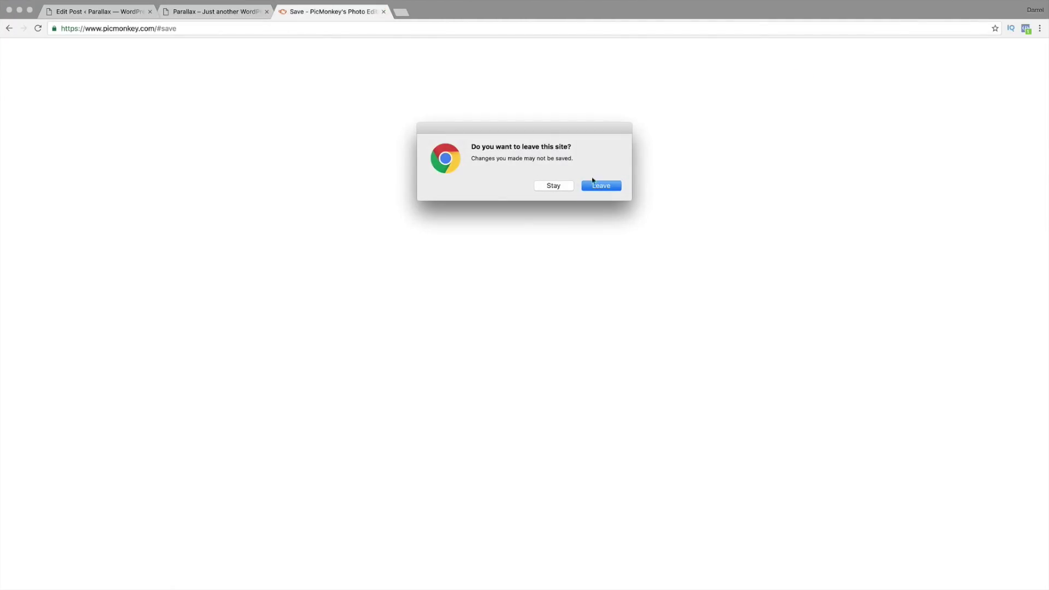
click(601, 186)
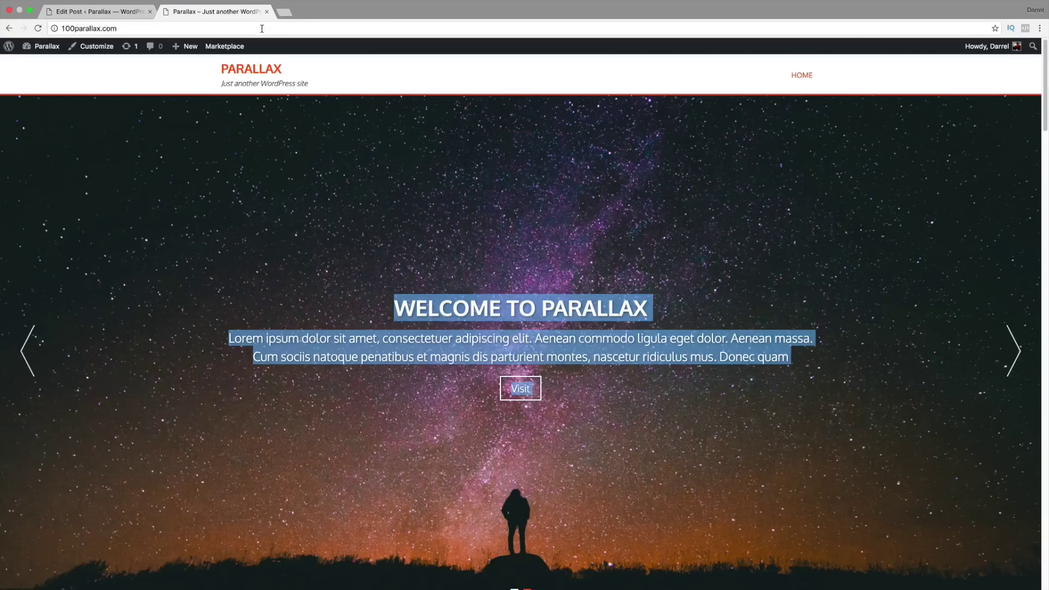
click(409, 286)
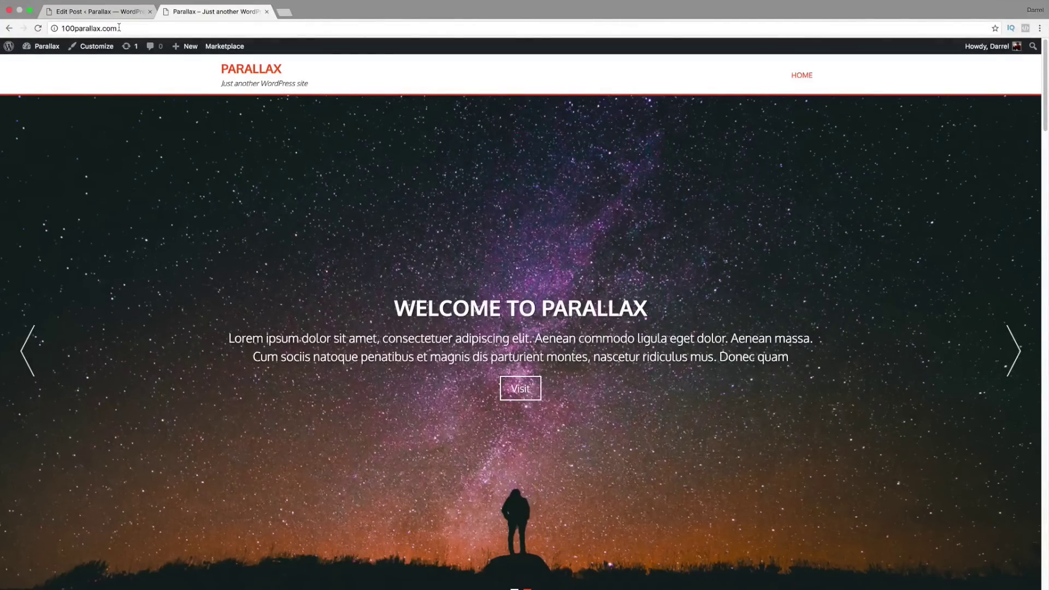
click(102, 12)
Step: Publish an empty page titled 'Features', then begin a new post
mouse_move(44, 47)
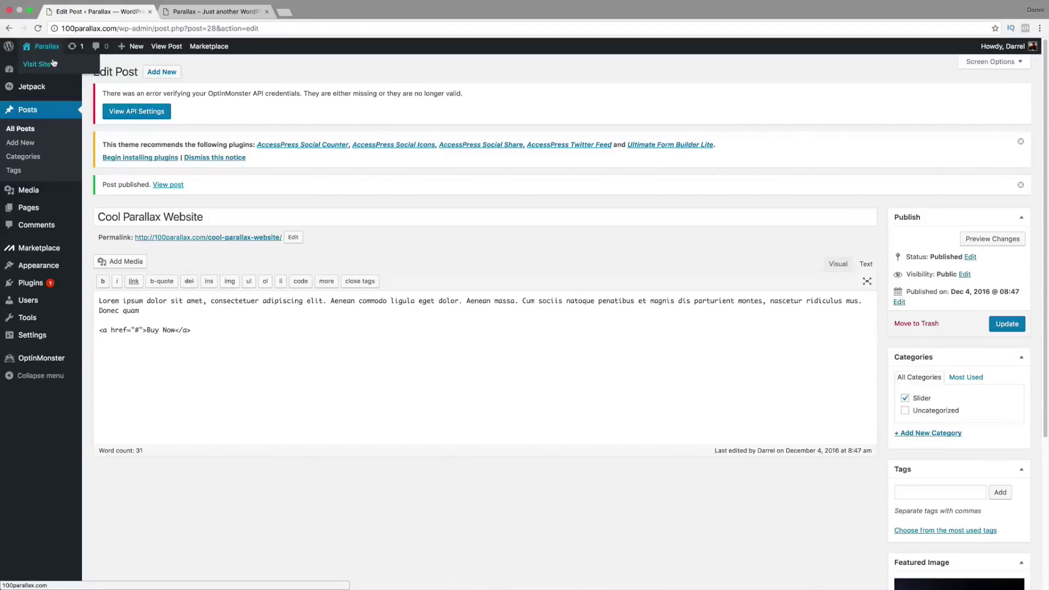
mouse_move(49, 77)
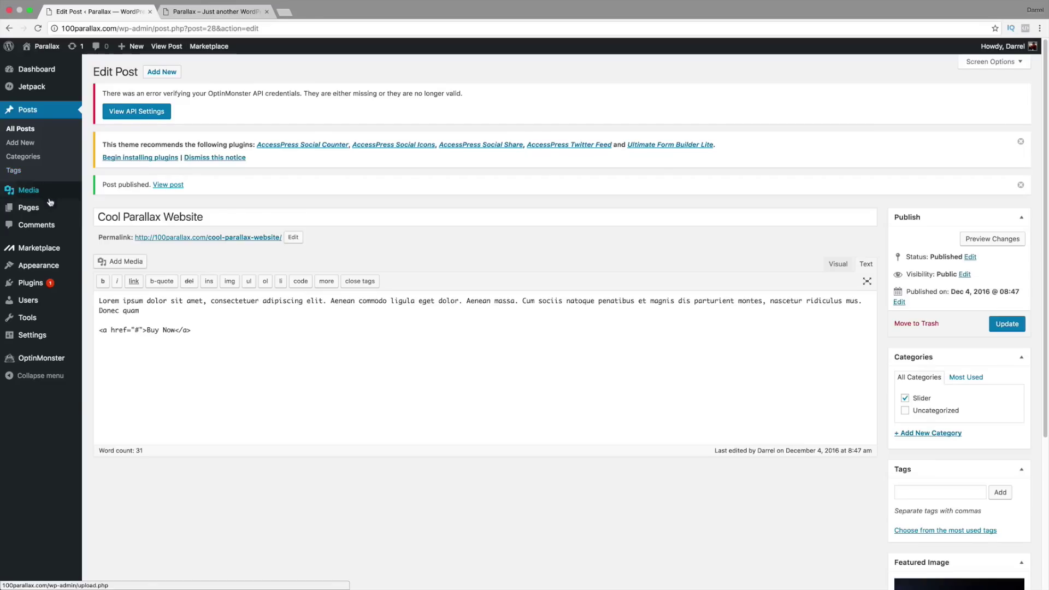
mouse_move(46, 210)
click(102, 222)
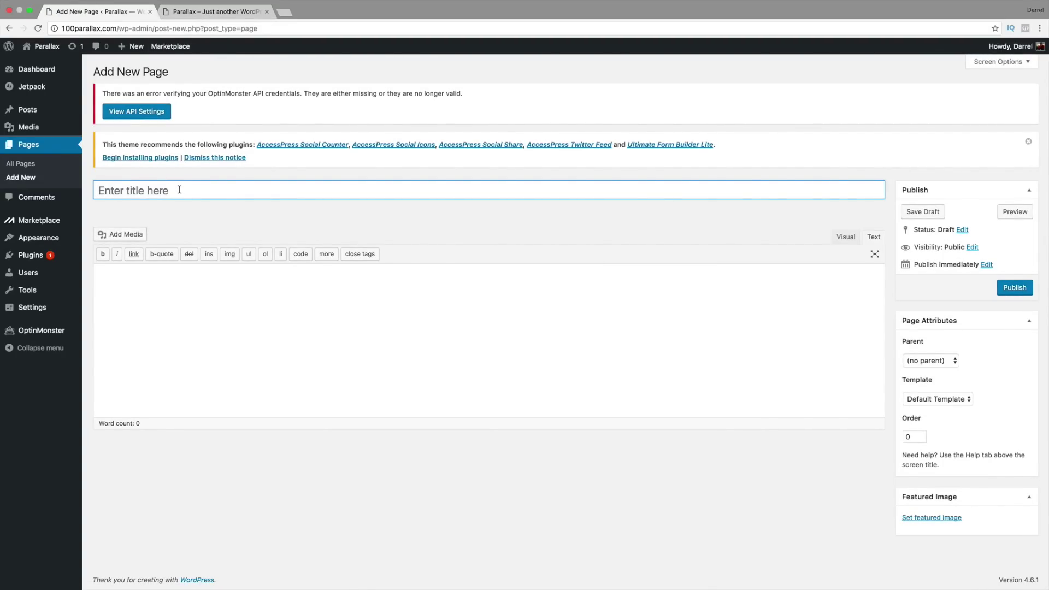
text(Features)
click(502, 299)
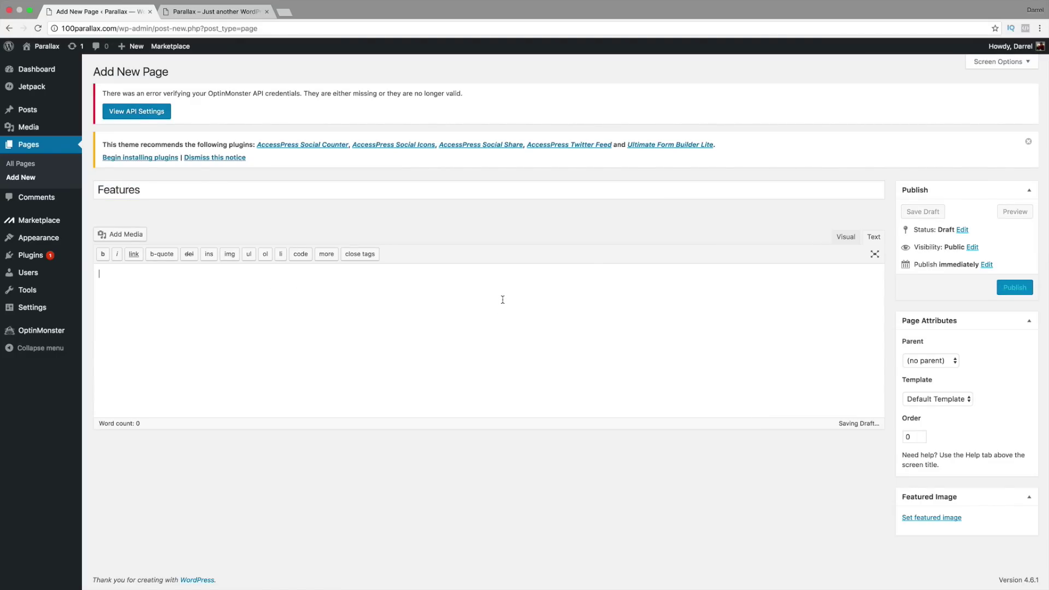
click(1010, 290)
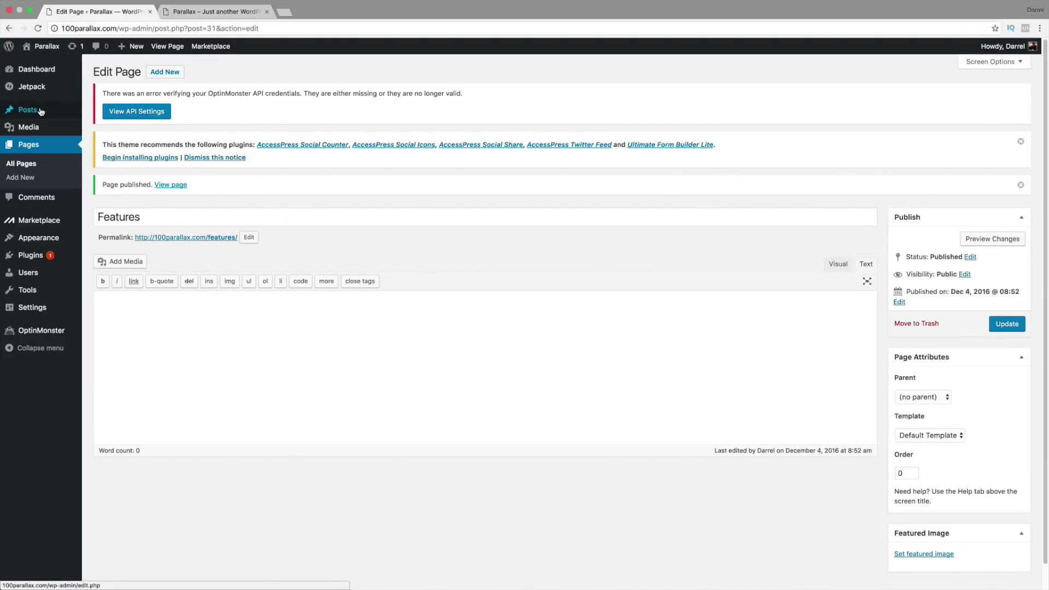
mouse_move(32, 111)
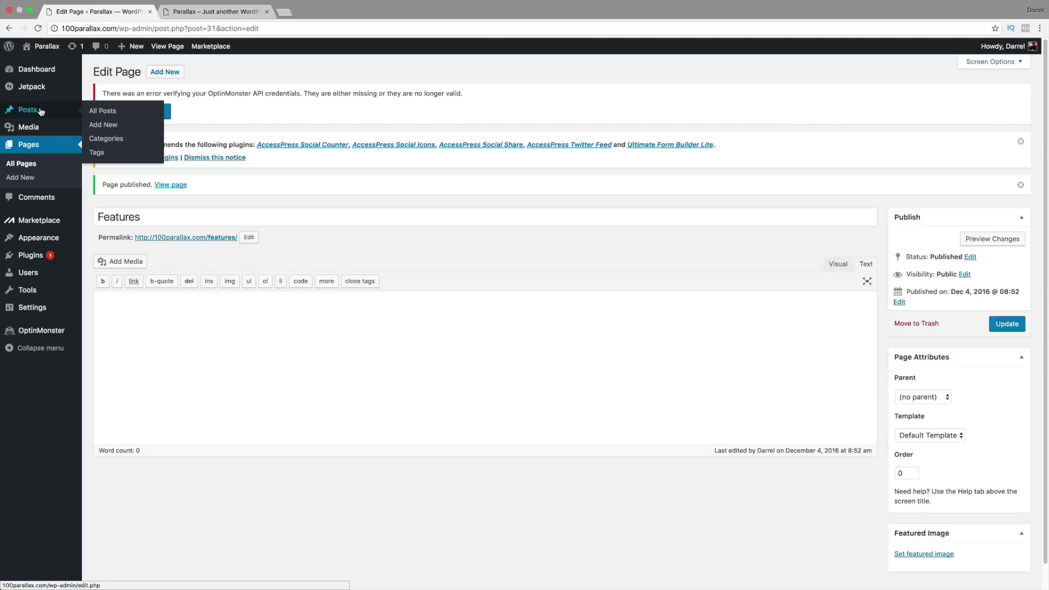
click(107, 126)
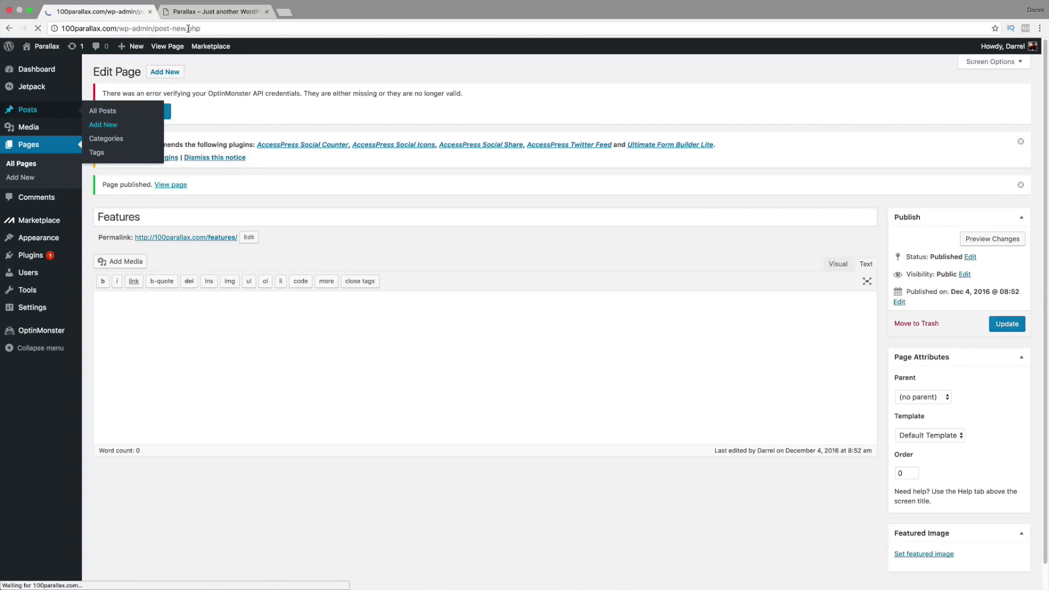
Step: Scroll the live homepage down to Portfolio and back up to Features, then return to the new post
click(213, 11)
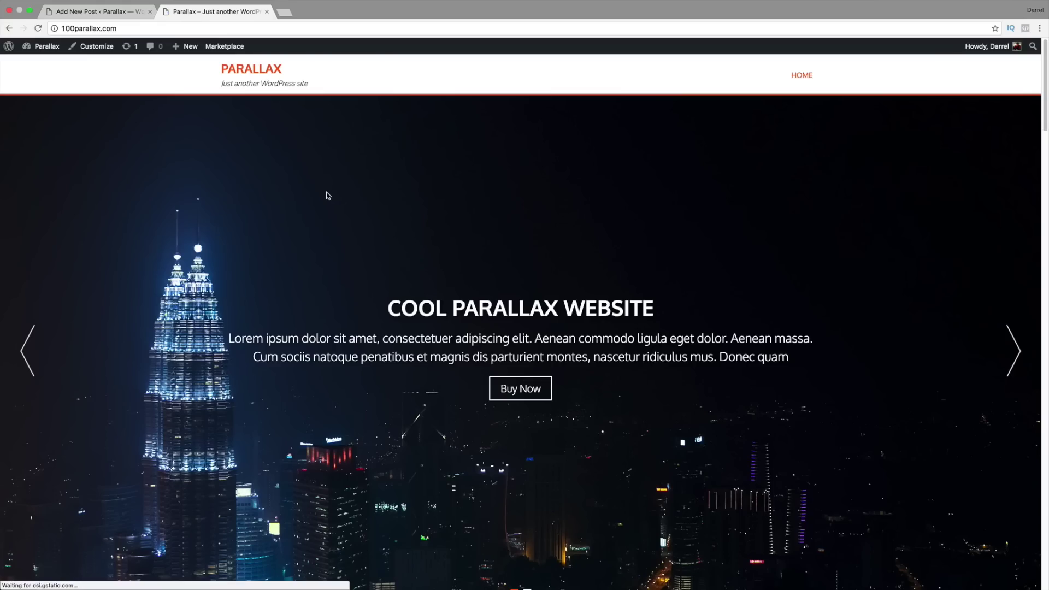
scroll(375, 248, down, 10)
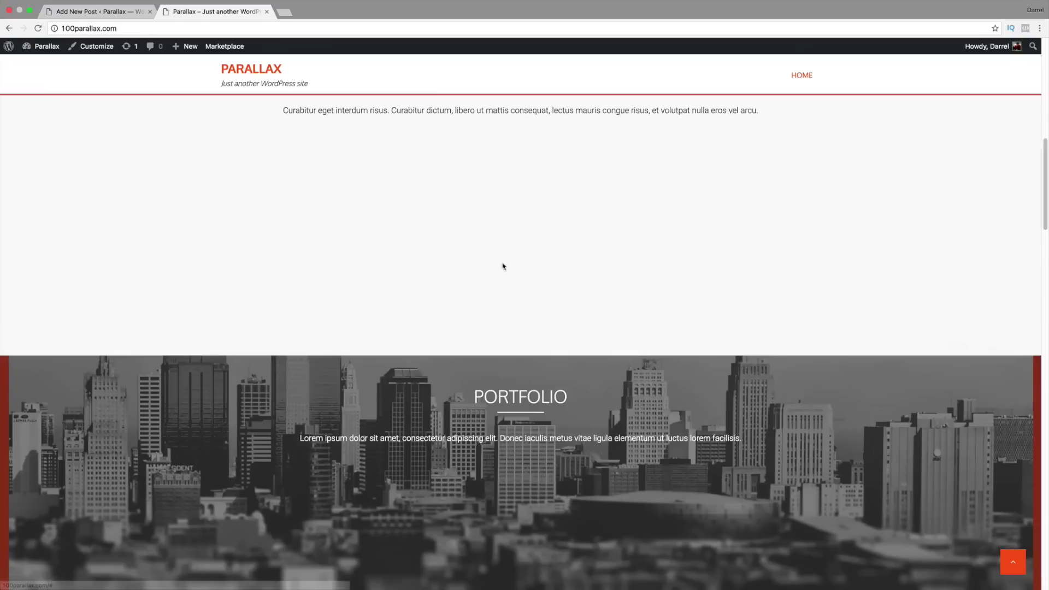
scroll(493, 269, up, 5)
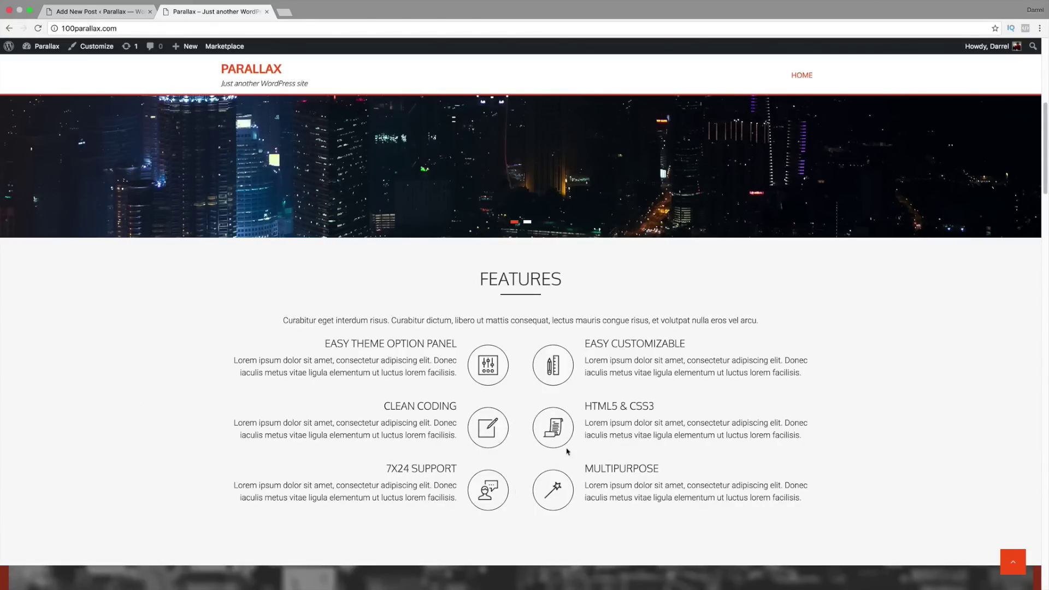
click(109, 12)
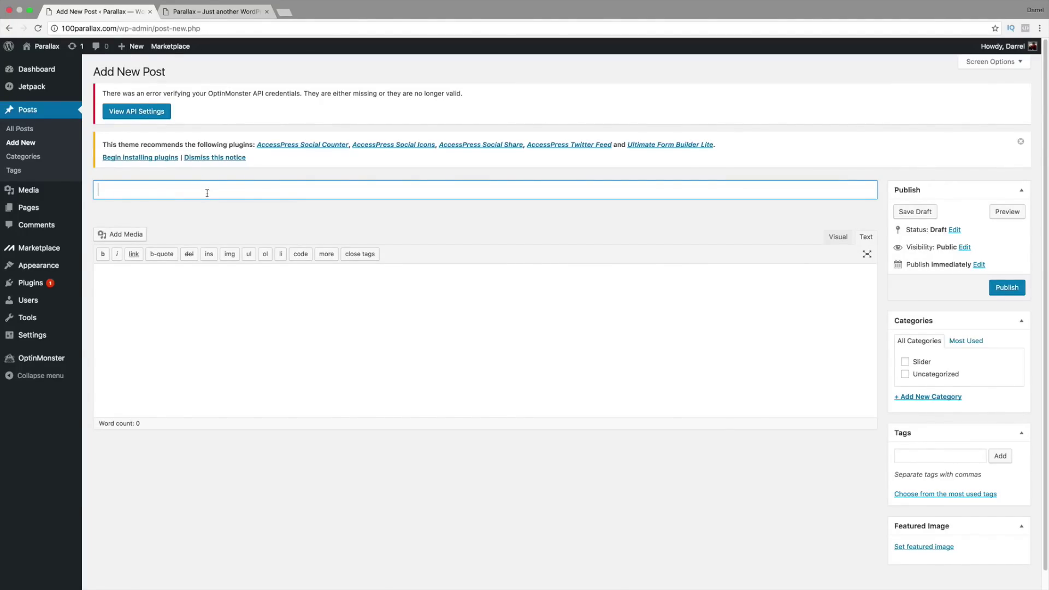
Step: Title the new post '100% Money Back', correcting the mistyped characters
text(BEs)
key(BackSpace)
key(BackSpace)
key(BackSpace)
text(SEO)
key(BackSpace)
key(BackSpace)
text(100% )
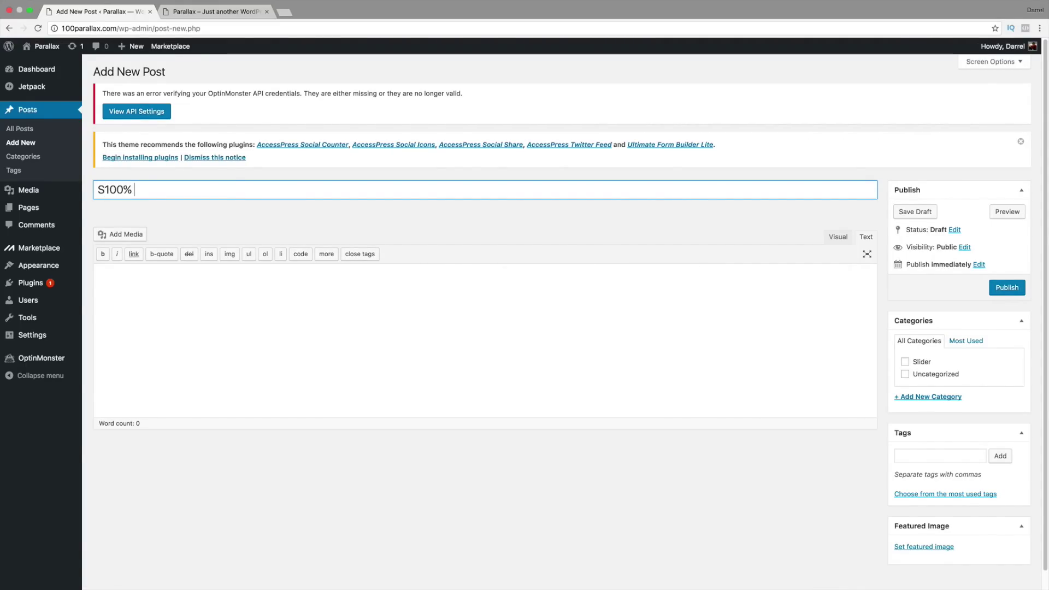
text(Money)
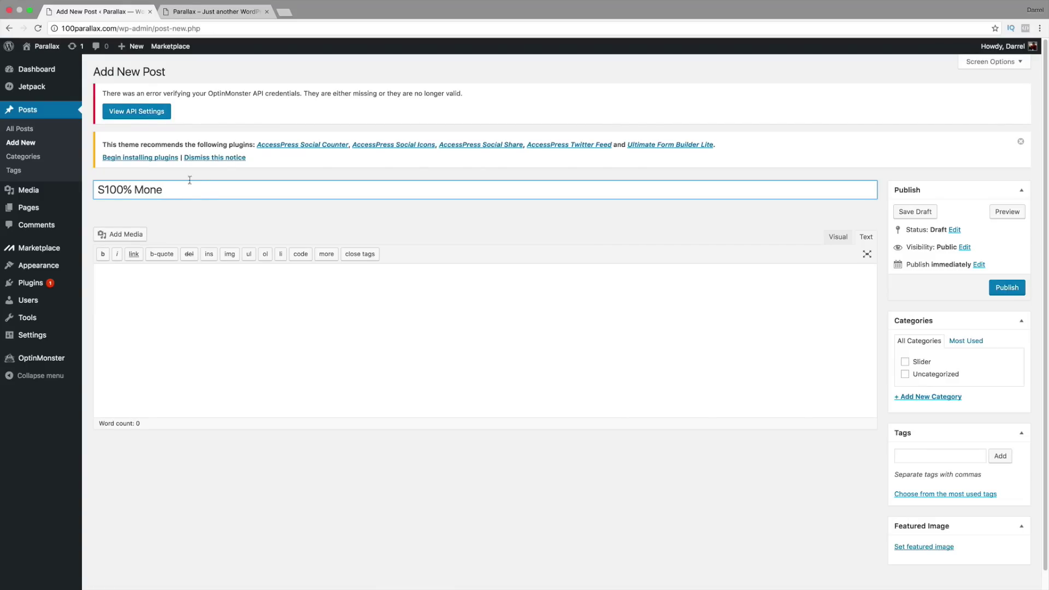
click(103, 186)
key(BackSpace)
text(Bac)
key(Tab)
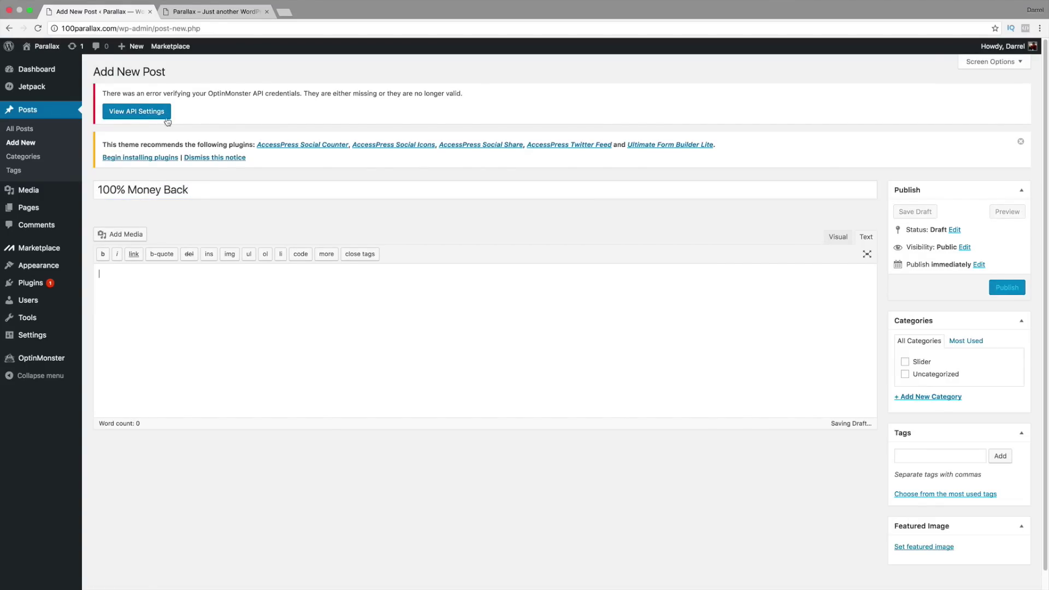
Step: Search Google for dummy text in a new tab
click(282, 11)
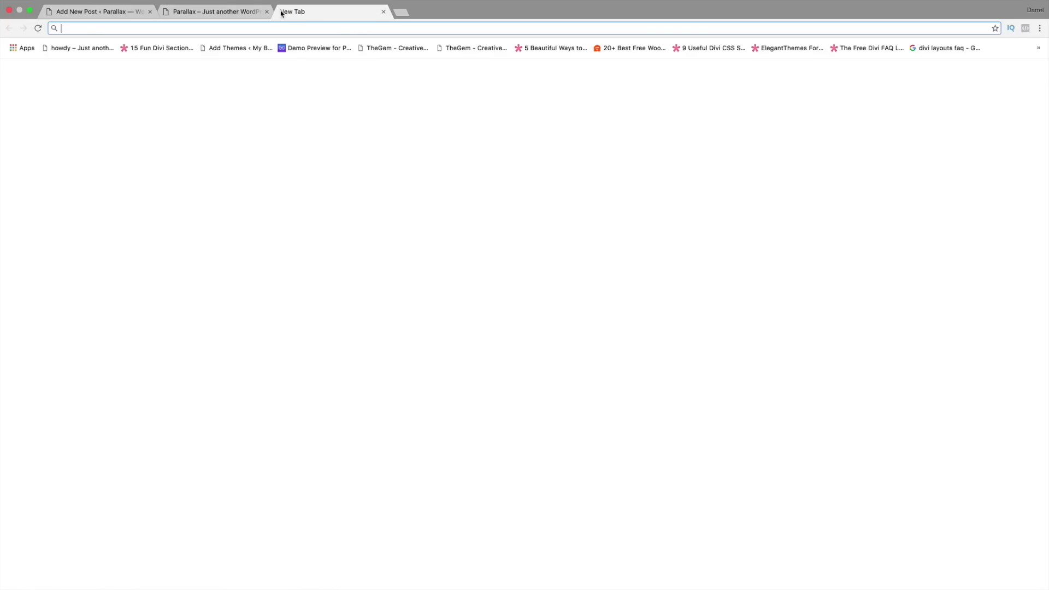
text(google.com)
key(Return)
text(dummy texct)
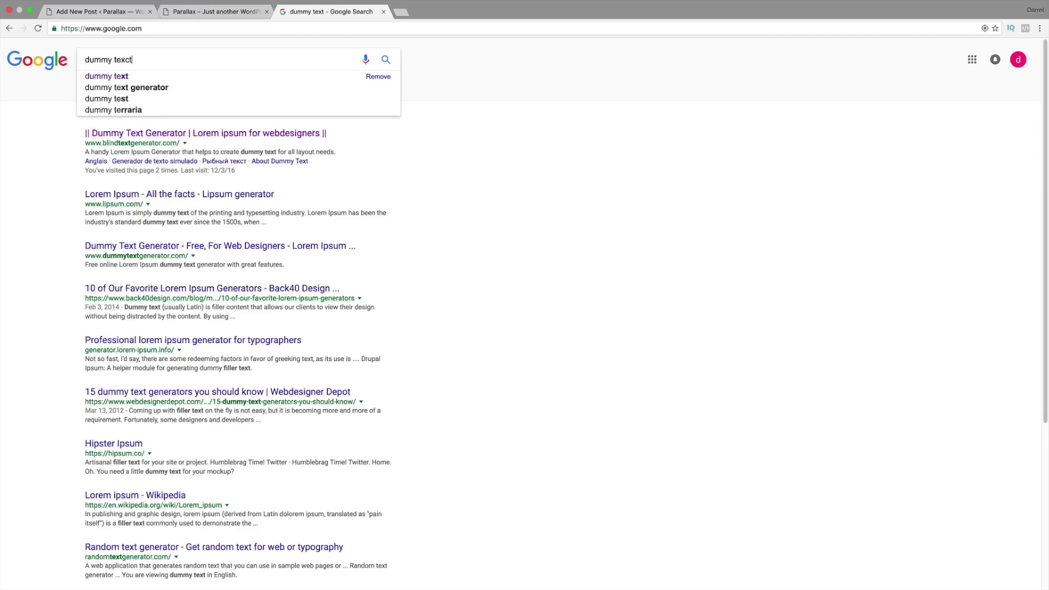
key(Return)
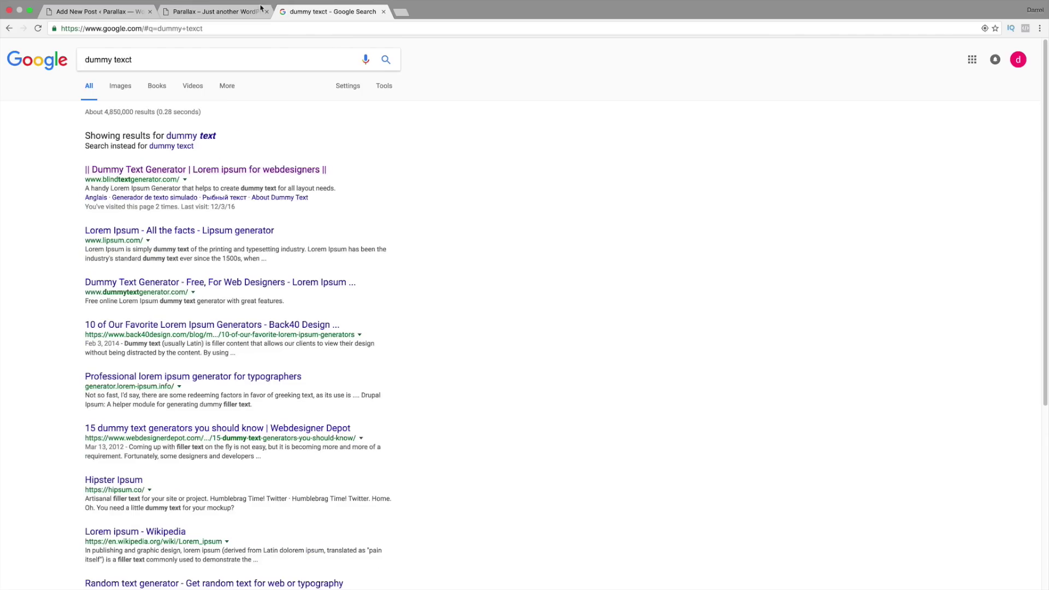
Step: Copy the first feature's Lorem ipsum description from the live site and close the Google tab
click(214, 12)
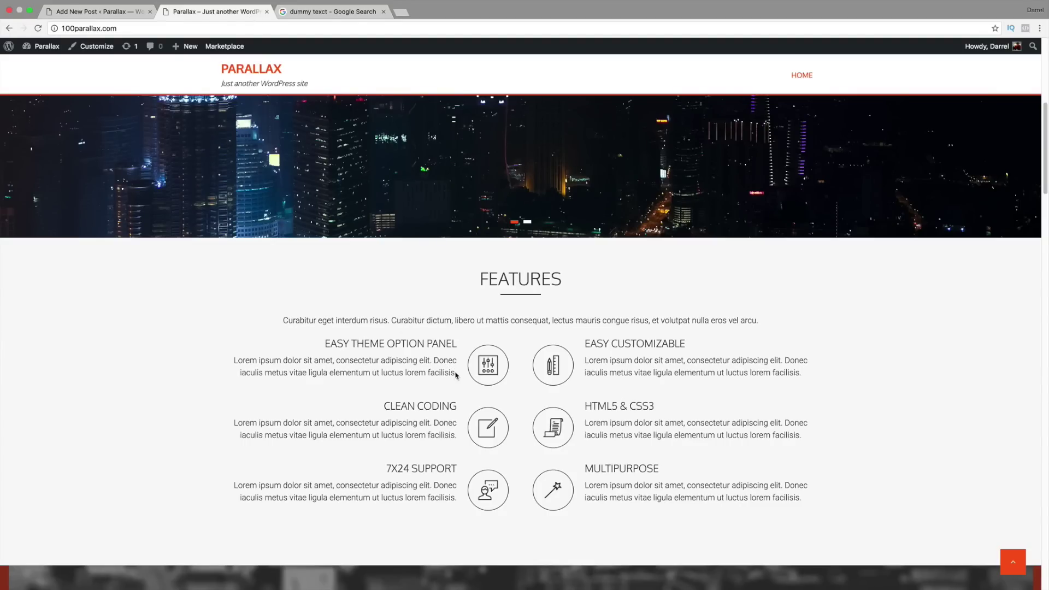
drag(456, 375, 238, 360)
right_click(235, 361)
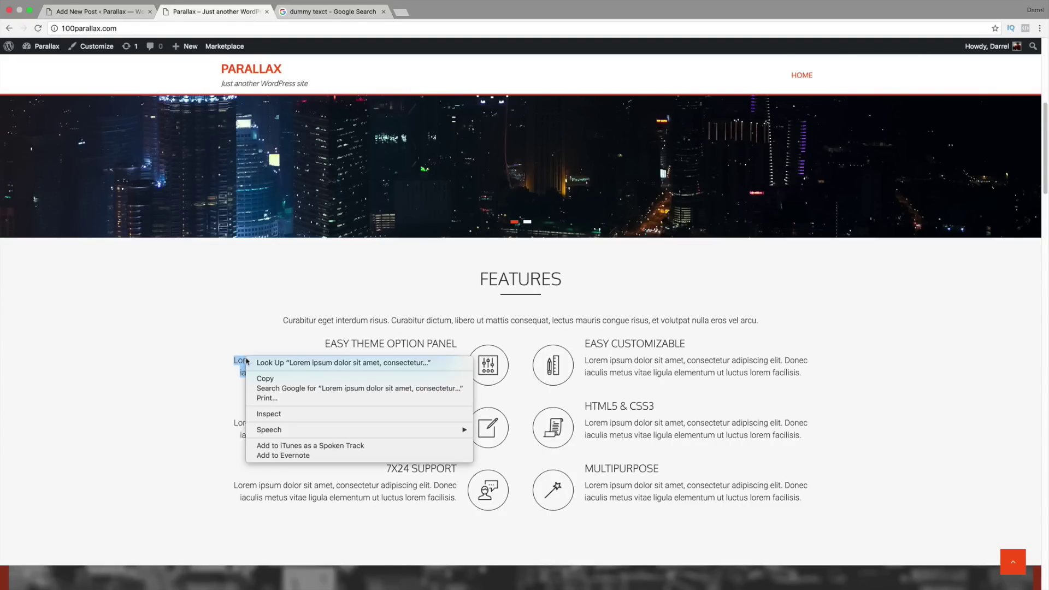
click(263, 378)
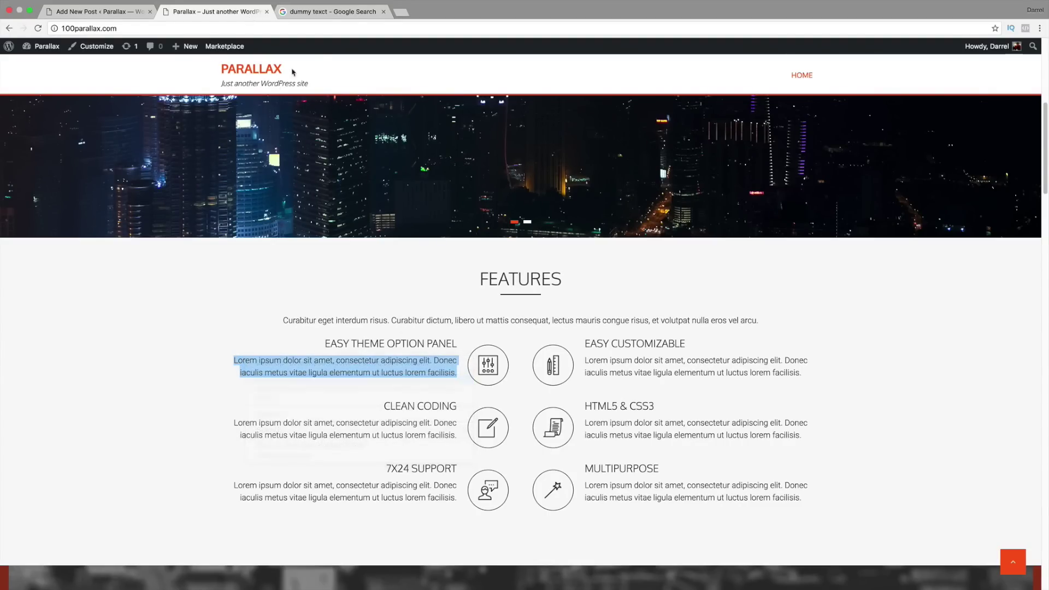
click(384, 12)
click(98, 12)
right_click(154, 275)
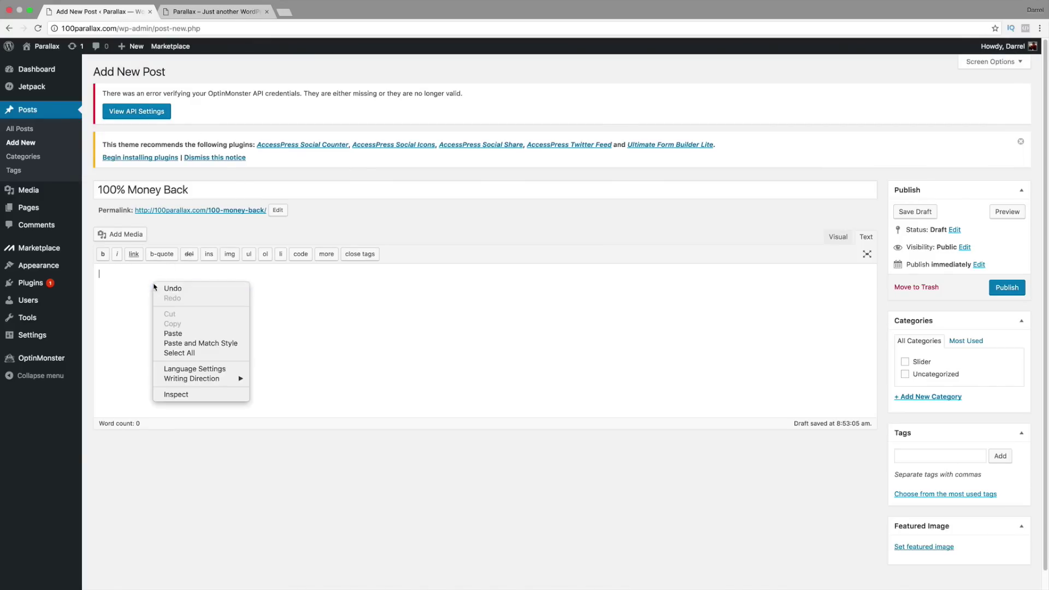
Step: Paste the copied description as the body and add a new, checked Features category
click(173, 333)
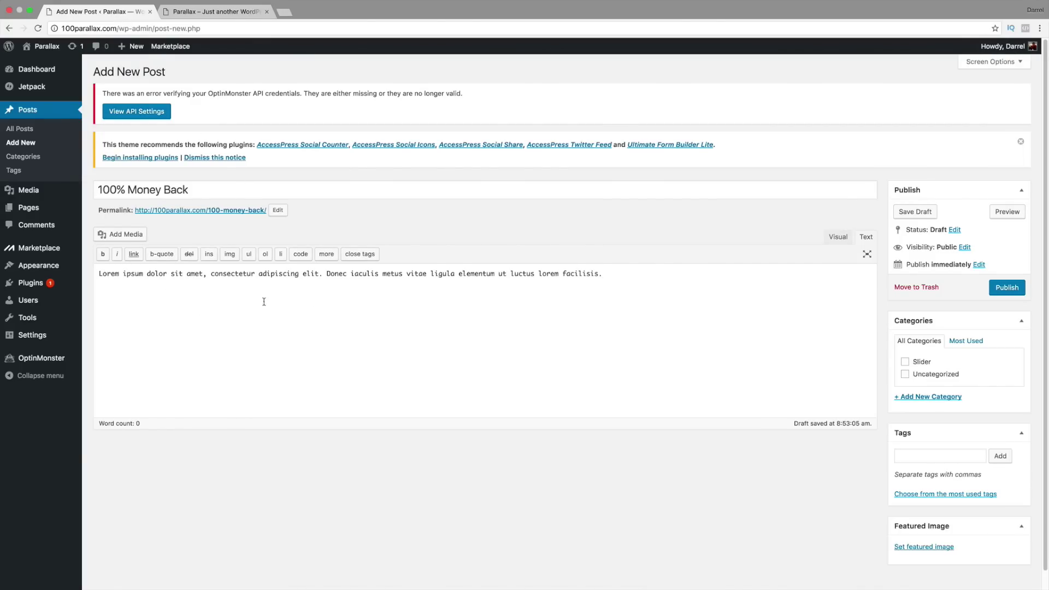
click(931, 397)
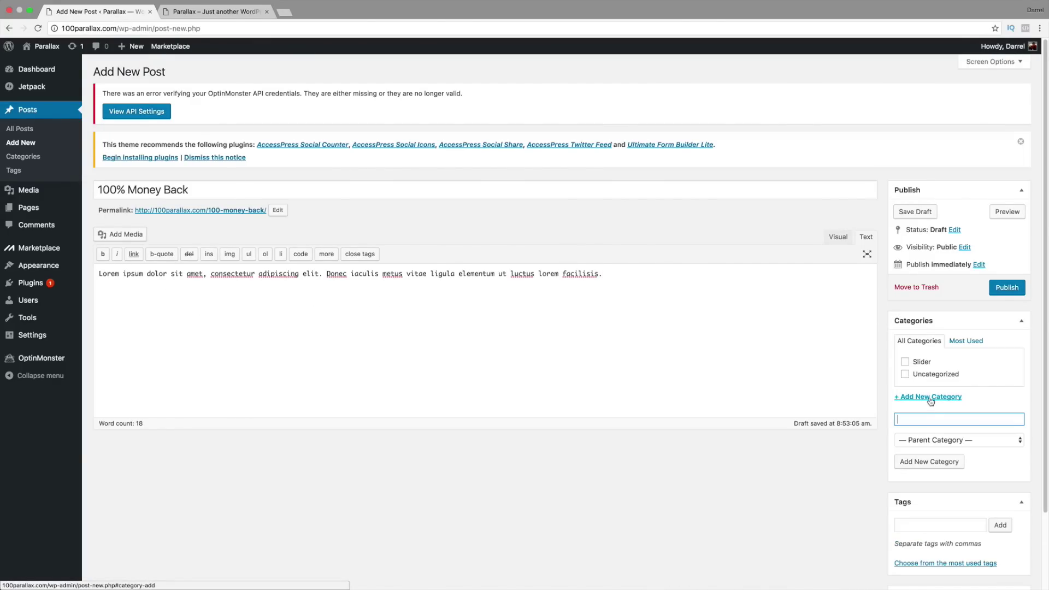
click(934, 418)
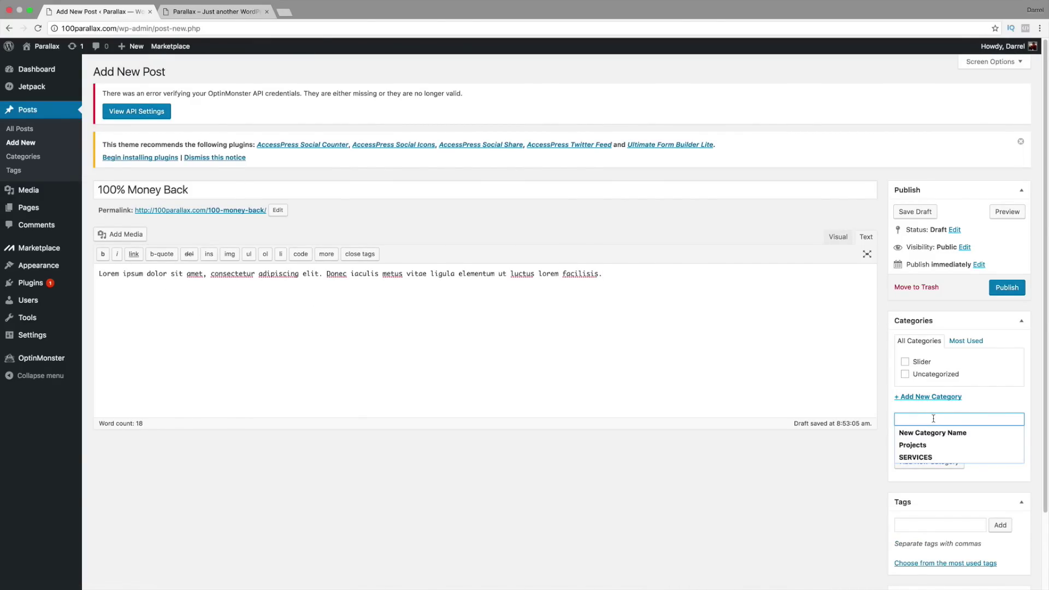
text(Features)
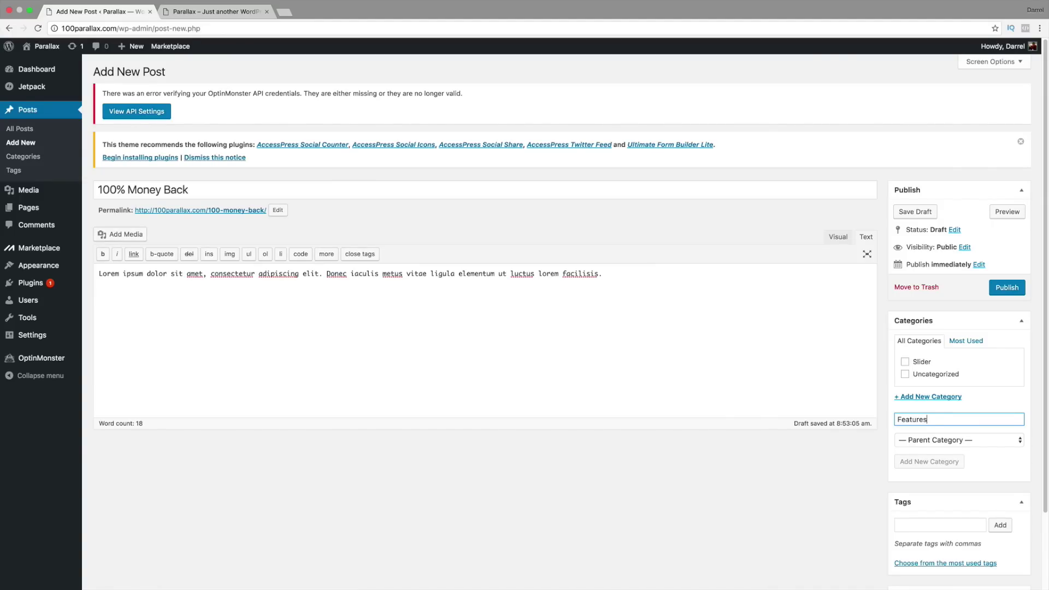
key(Return)
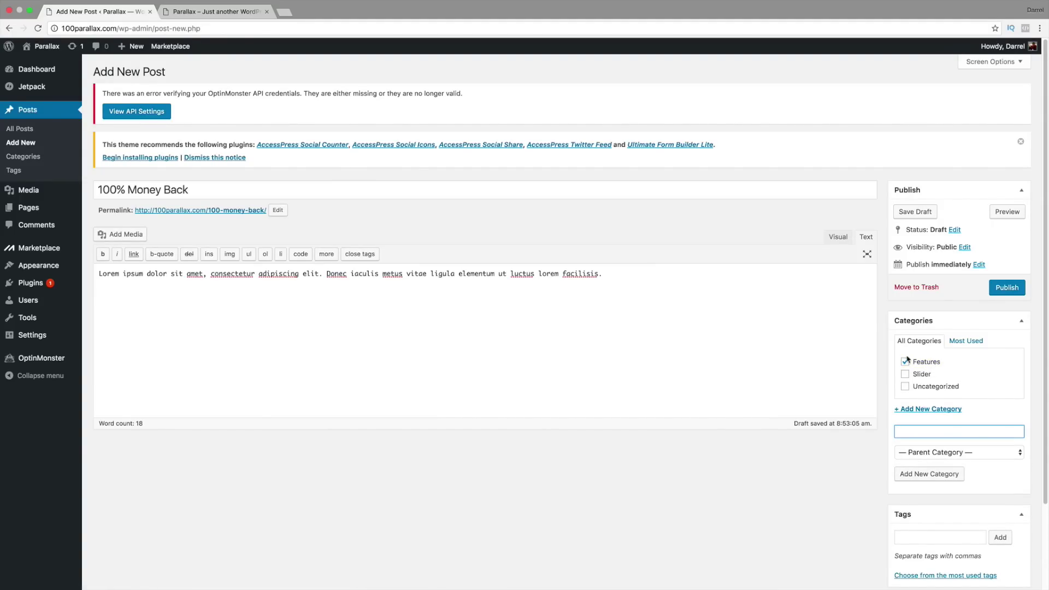
scroll(898, 361, down, 2)
scroll(897, 378, down, 1)
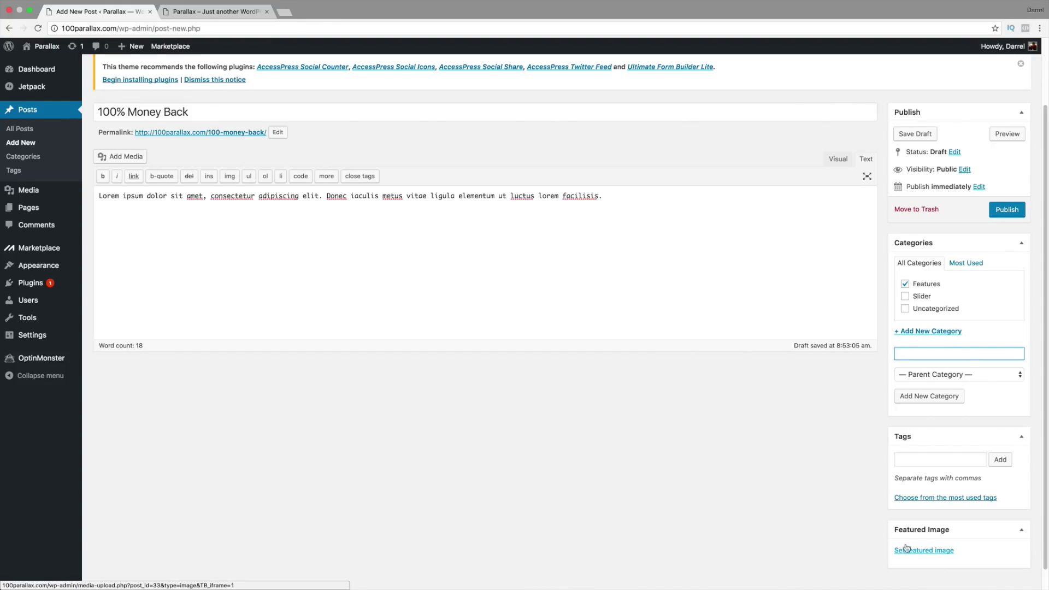
click(284, 11)
Step: Find IconArchive and open the Flatastic 11 iconset
text(iconar)
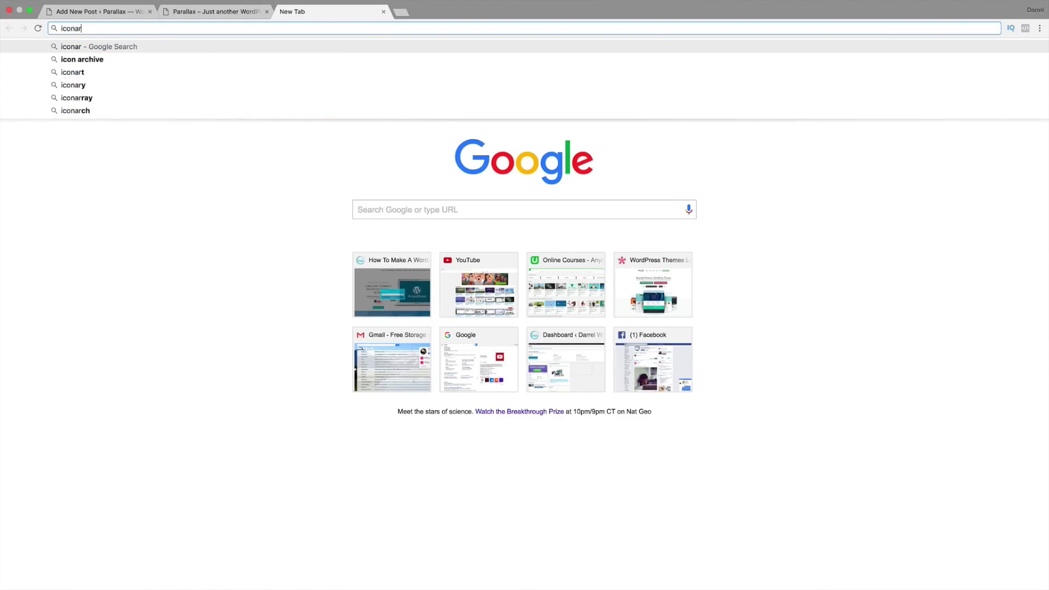
key(Down)
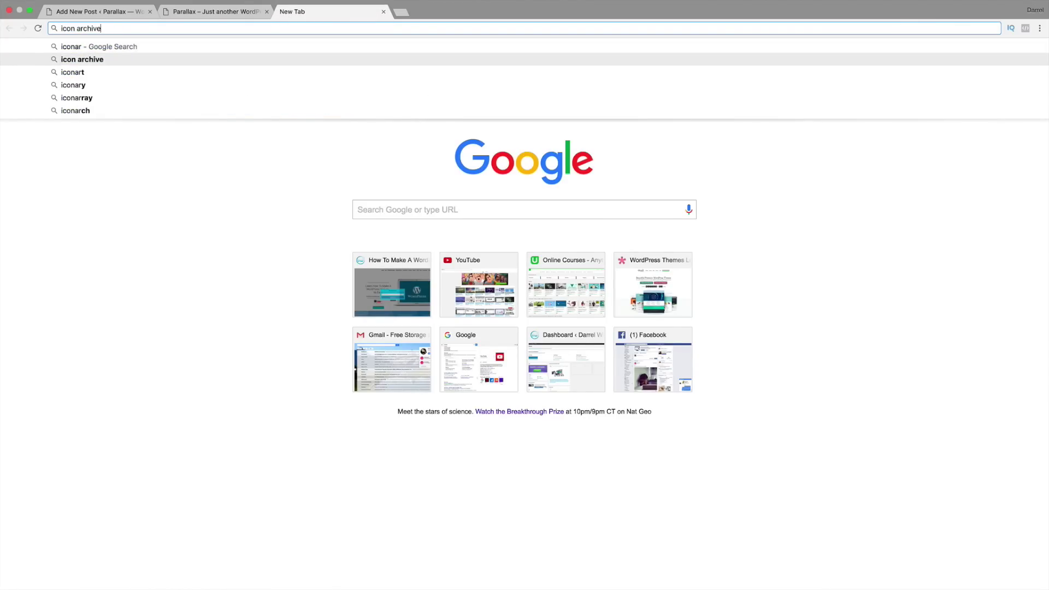
key(Return)
click(233, 134)
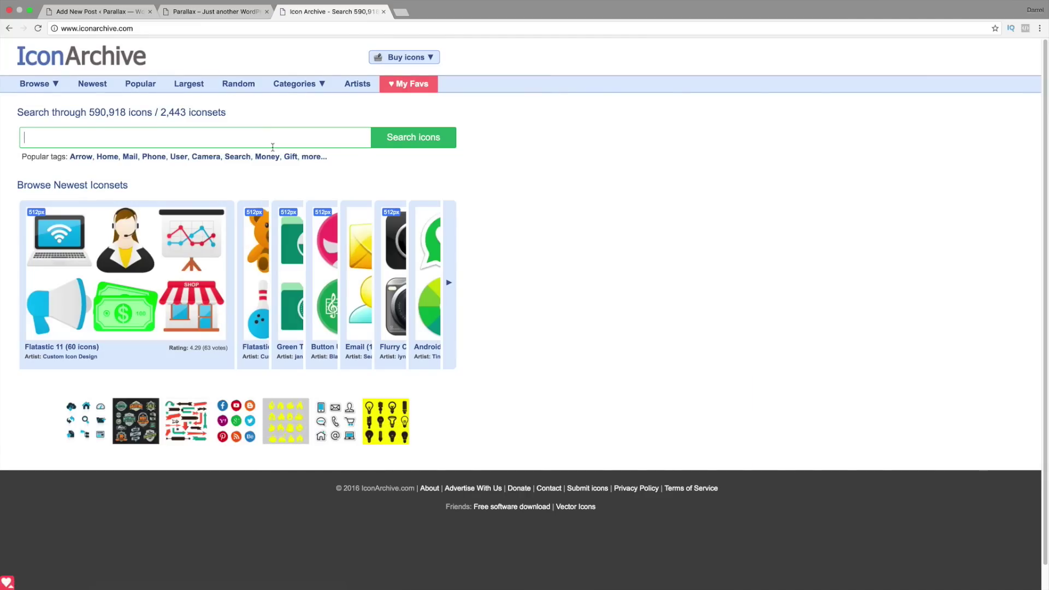
click(52, 251)
scroll(230, 330, down, 2)
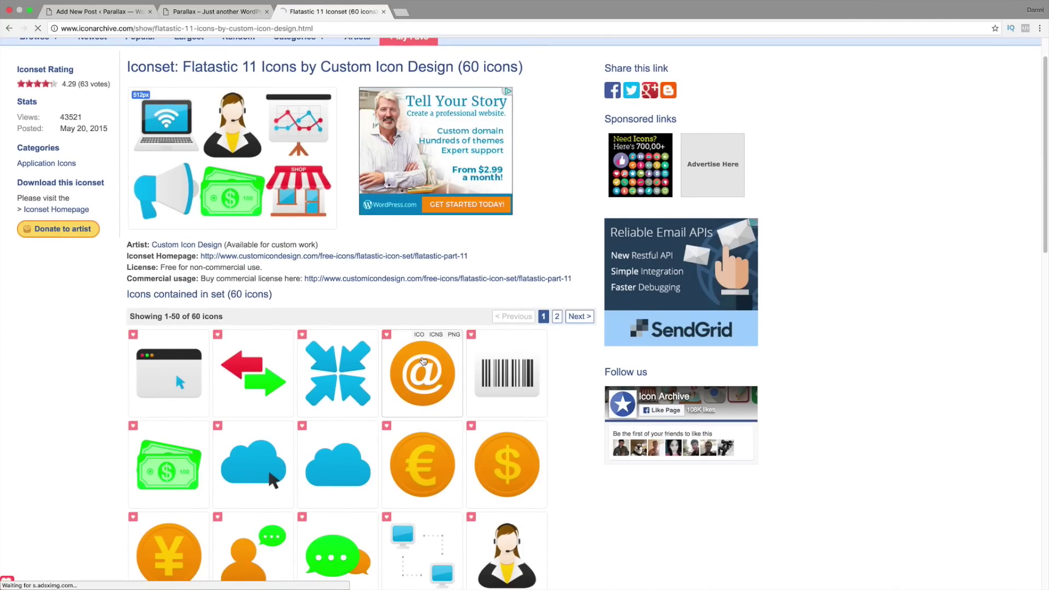
Step: Save the full-size orange @ icon as At-icon.png in the Parallax Tutorial folder
click(424, 361)
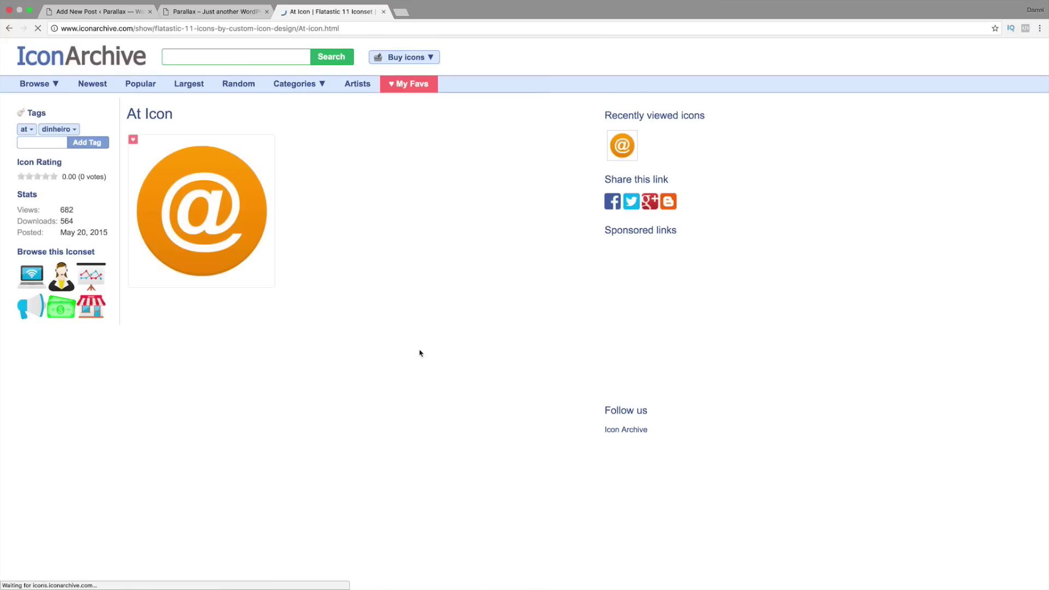
click(257, 281)
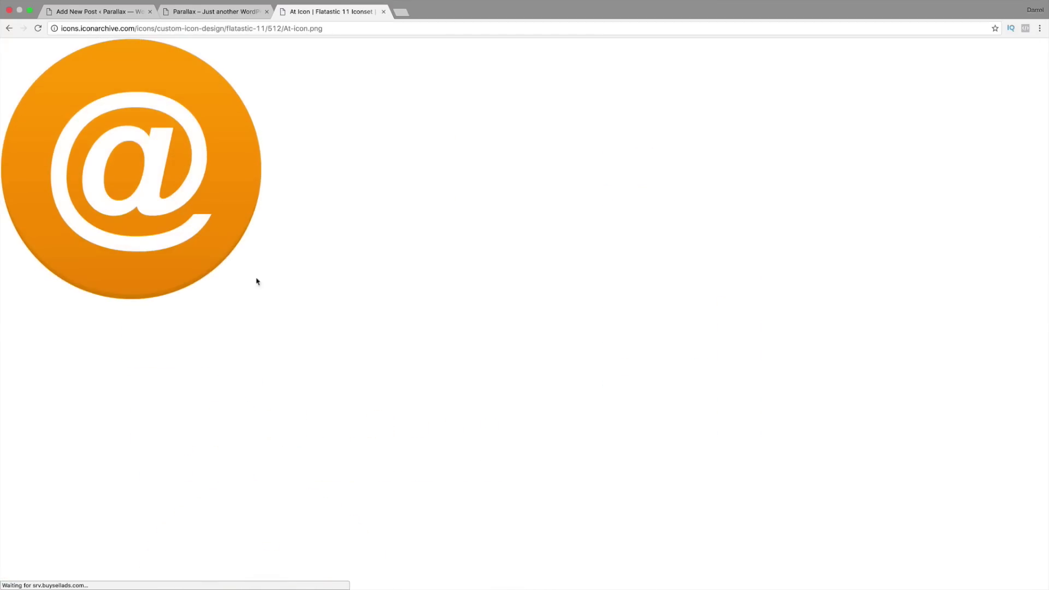
right_click(195, 171)
click(209, 185)
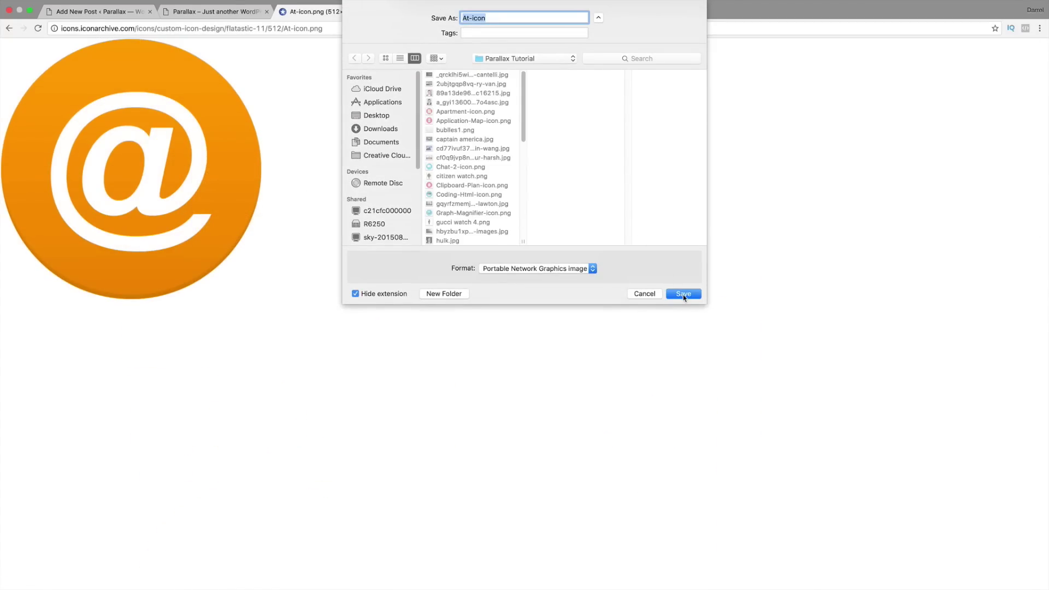
click(684, 294)
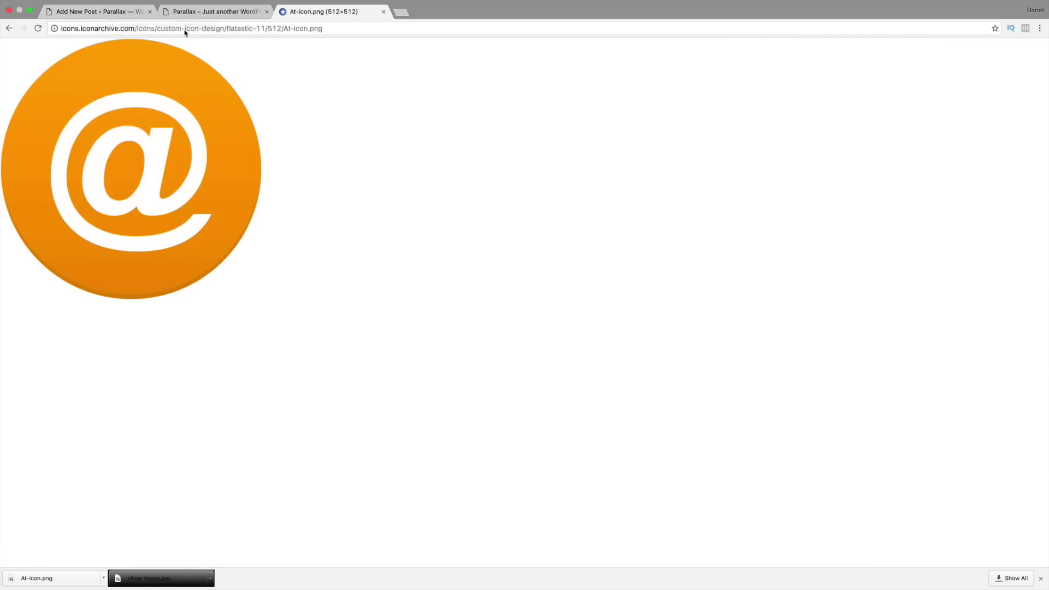
Step: Go back to the Flatastic 11 iconset, browse its icons, and return to the draft post
click(198, 12)
click(304, 11)
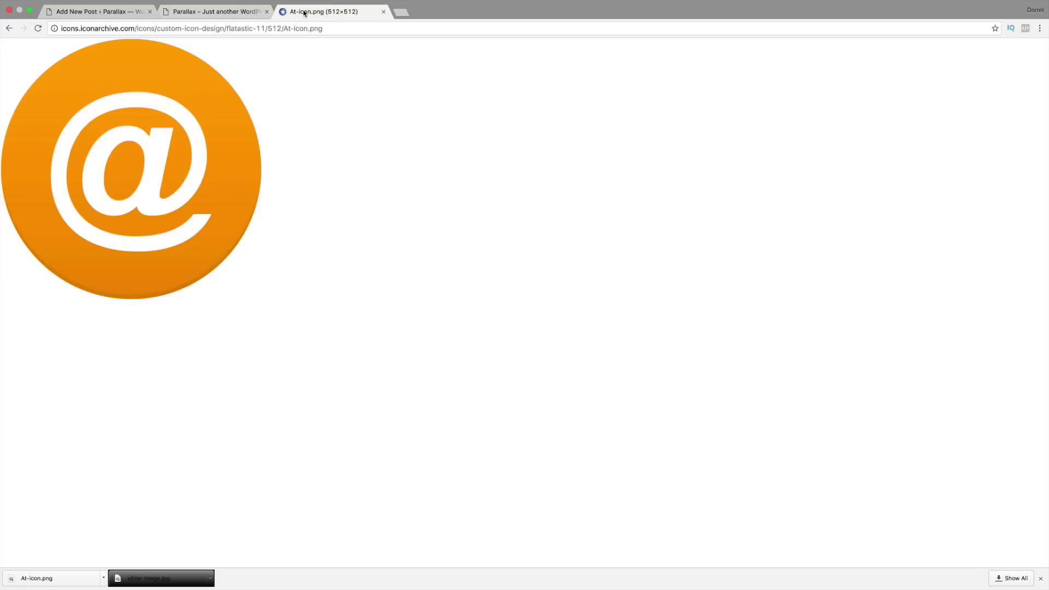
click(10, 27)
click(10, 28)
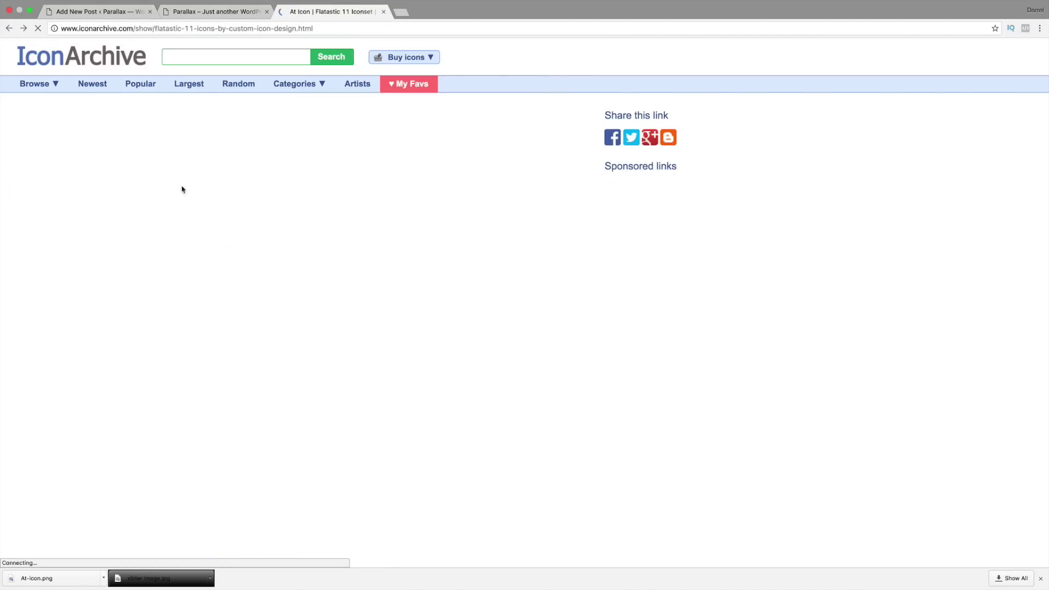
scroll(218, 202, down, 1)
scroll(378, 323, down, 4)
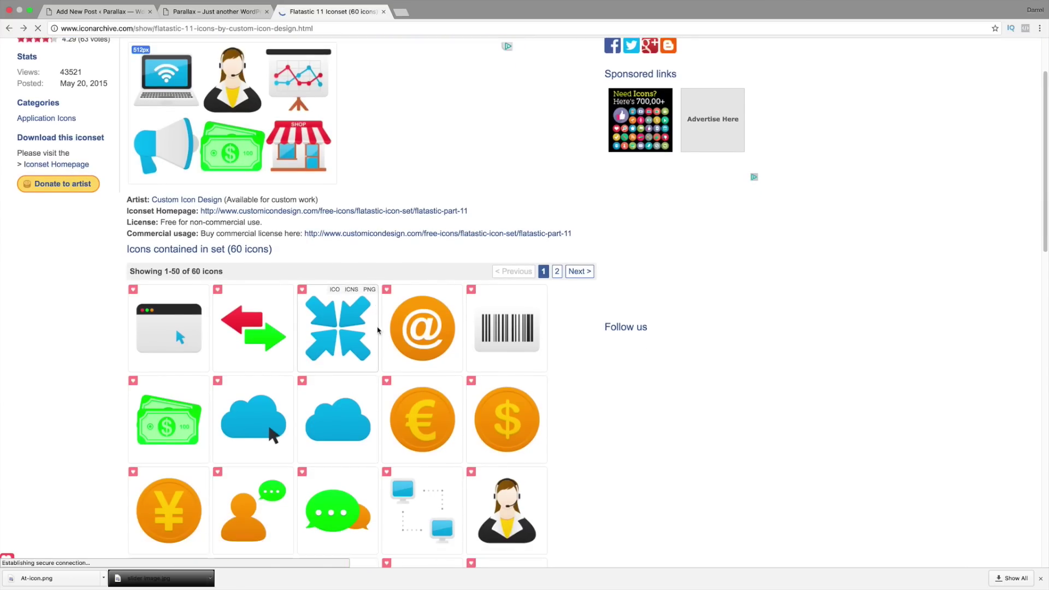
scroll(378, 323, down, 4)
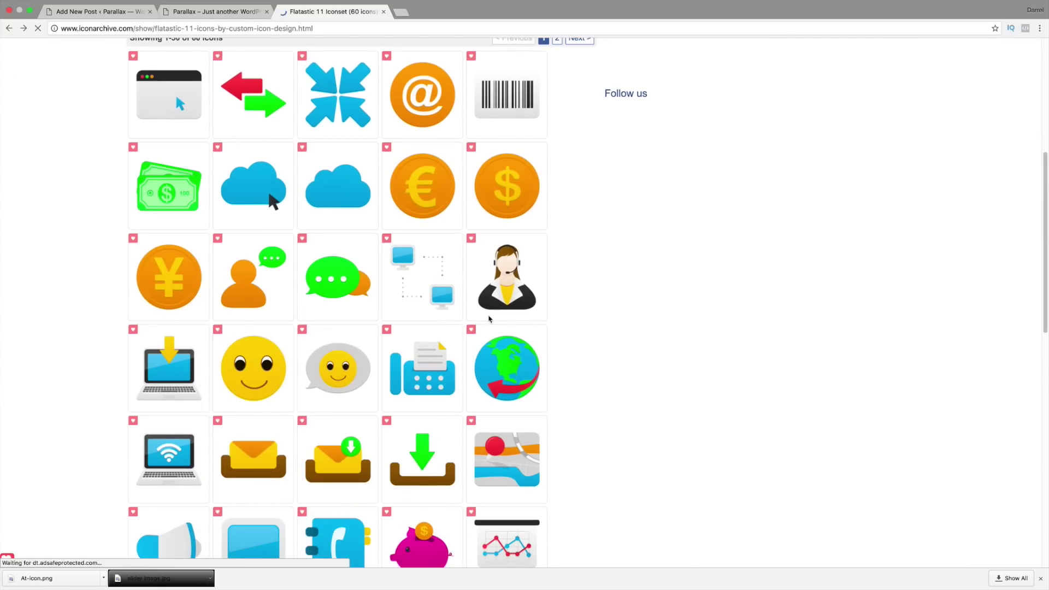
scroll(280, 353, down, 4)
scroll(280, 353, down, 12)
scroll(393, 348, up, 20)
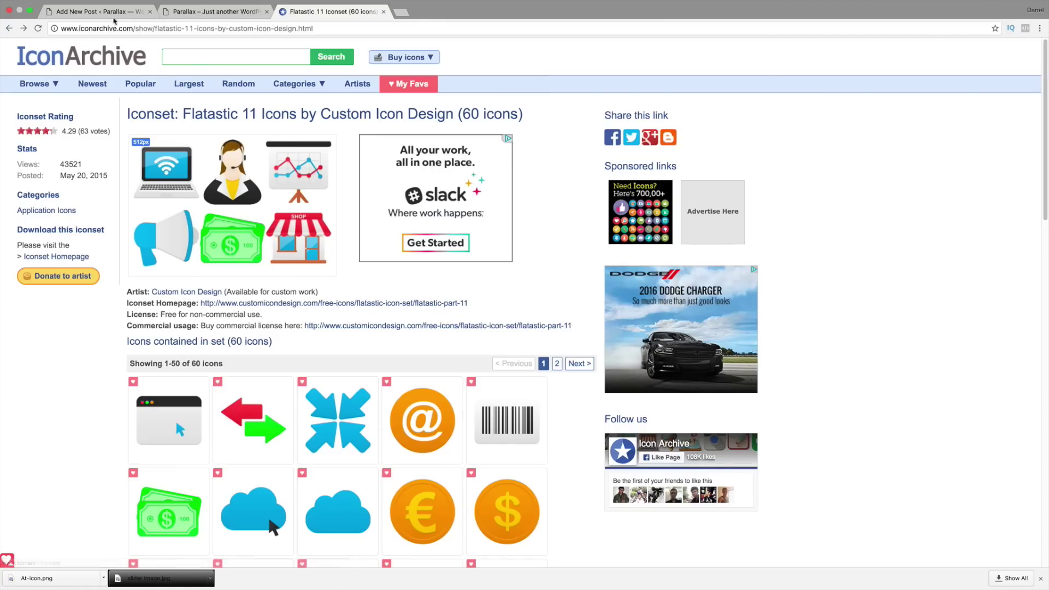
click(97, 12)
Step: Upload Apartment-icon.png and set it as the post's featured image
scroll(768, 463, down, 2)
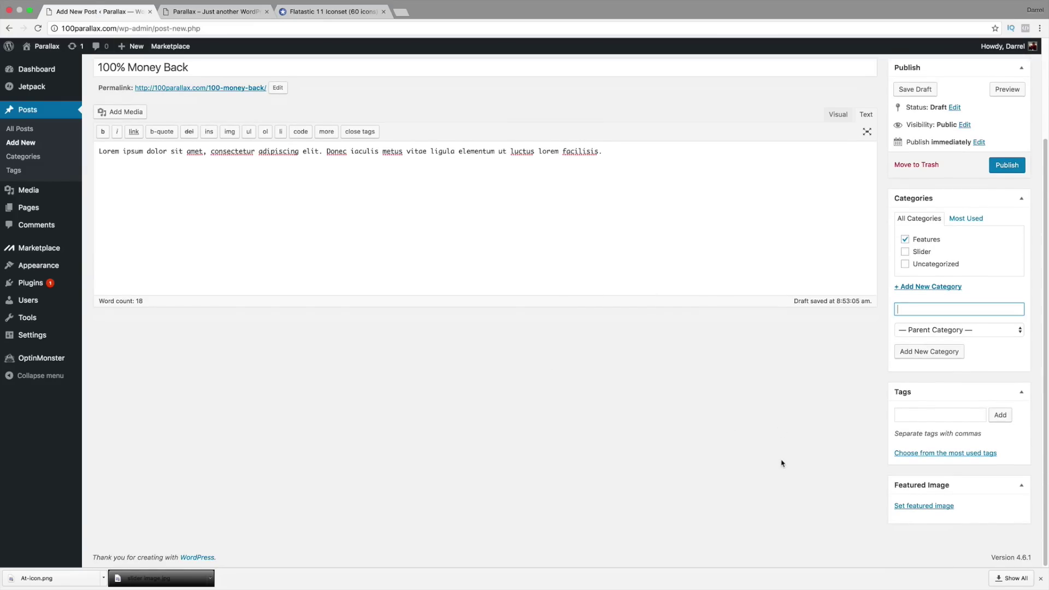
click(932, 509)
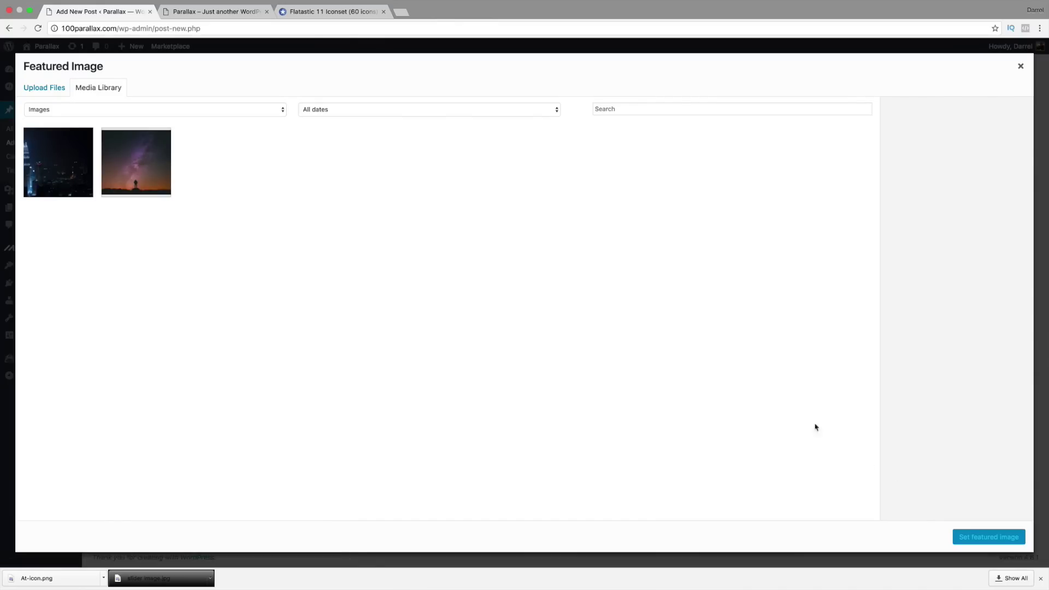
click(62, 89)
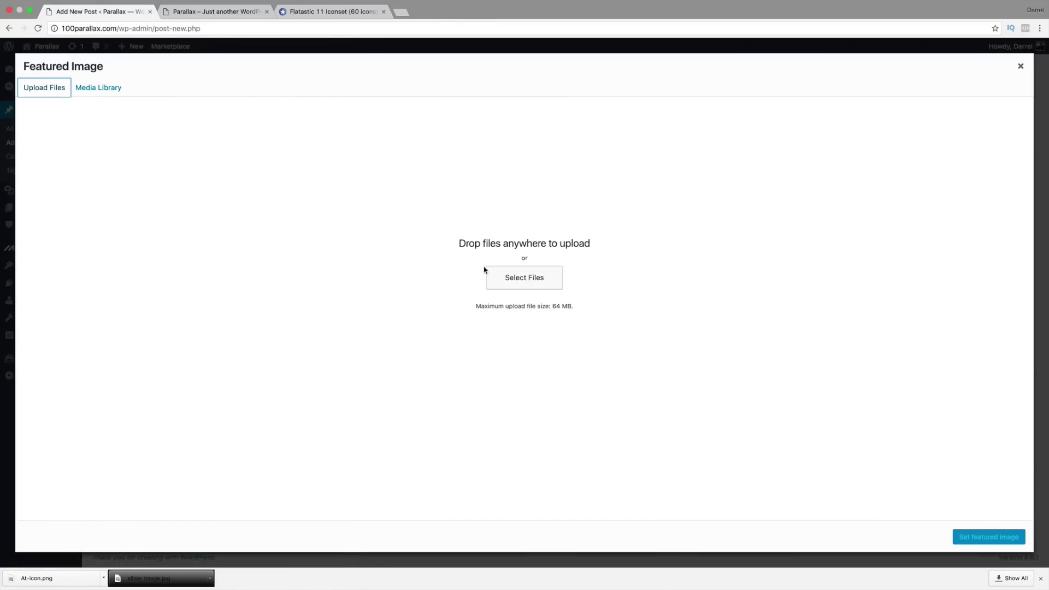
click(511, 280)
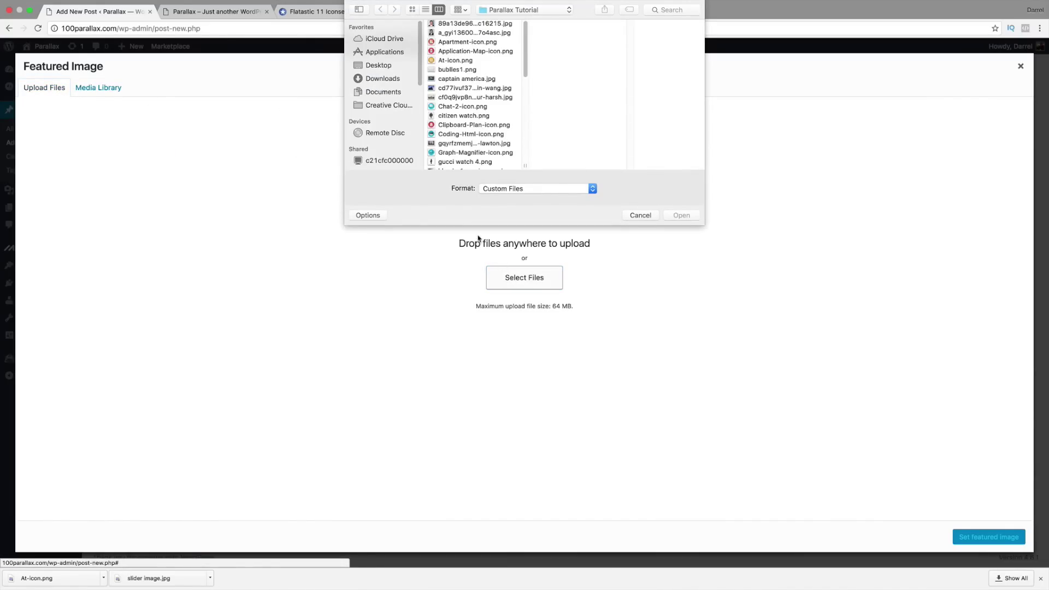
click(475, 42)
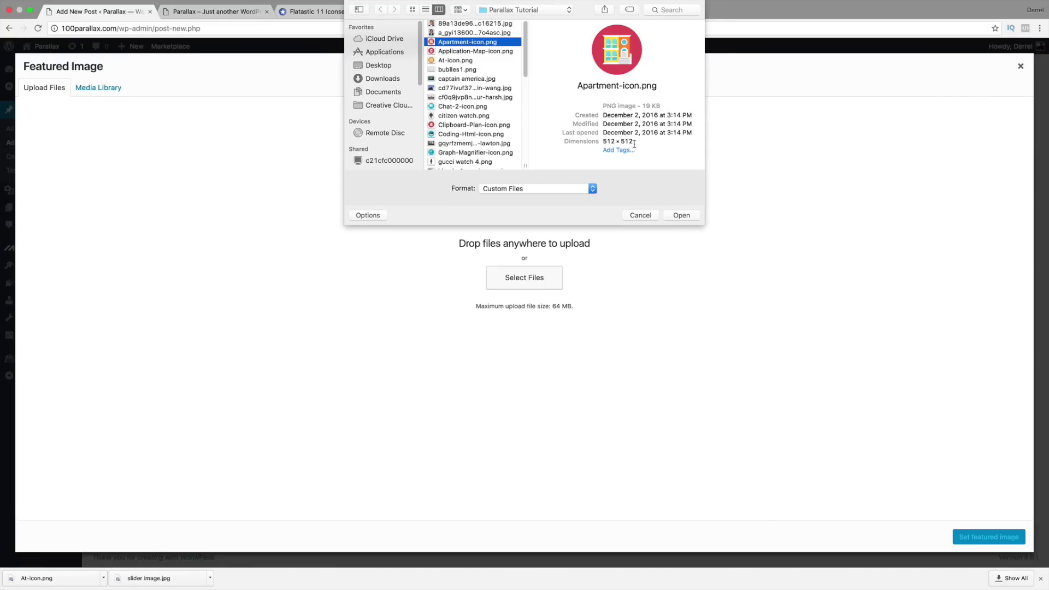
drag(635, 143, 611, 142)
click(690, 214)
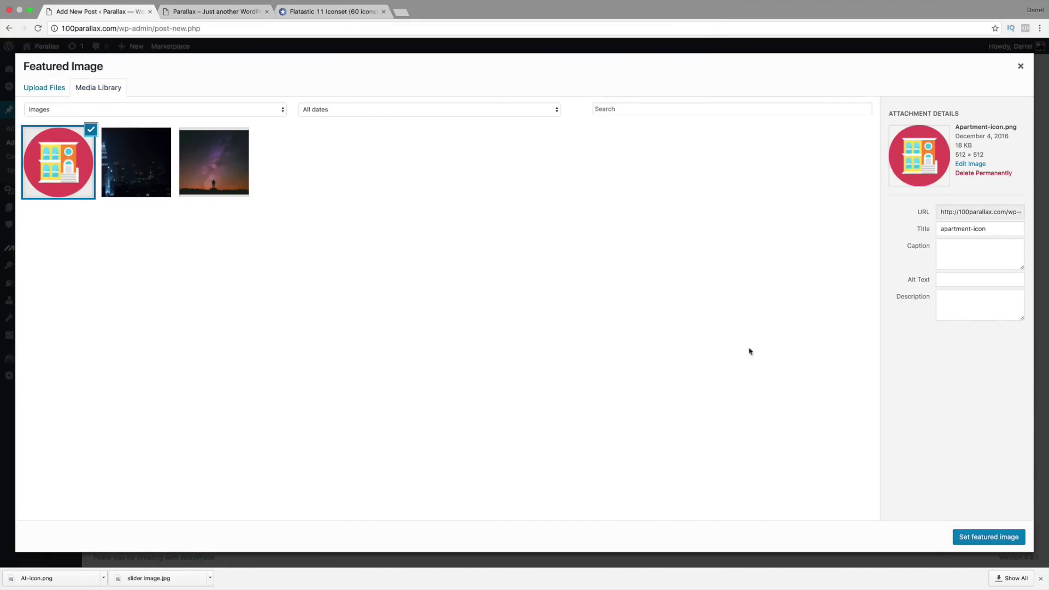
click(968, 538)
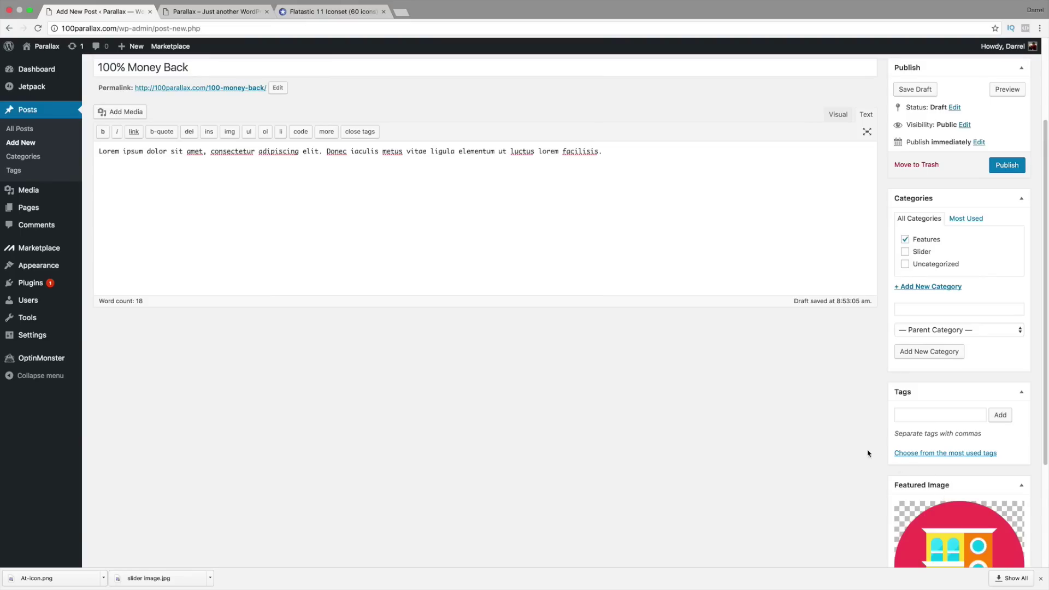
Step: Publish the 100% Money Back post
scroll(853, 447, down, 1)
scroll(890, 476, up, 4)
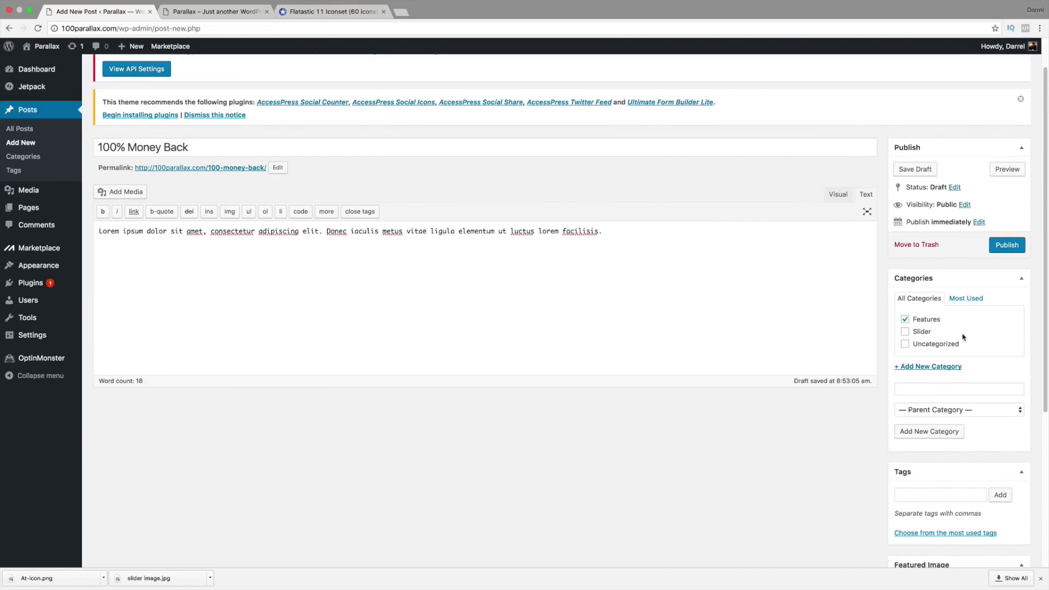
click(1006, 246)
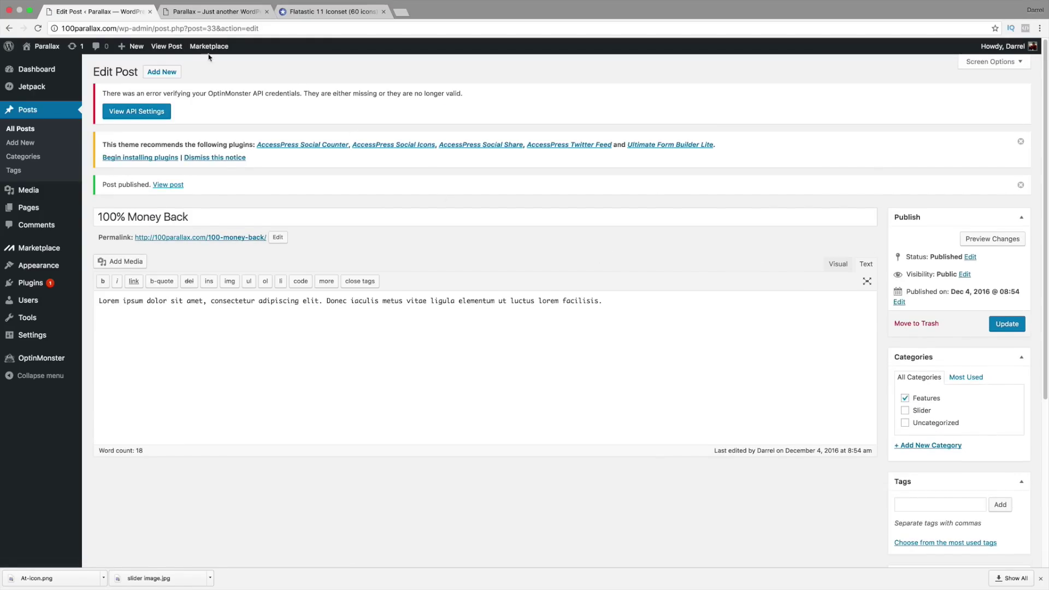
Step: Create a new post titled 'Best Services' with pasted lorem ipsum body text
click(160, 72)
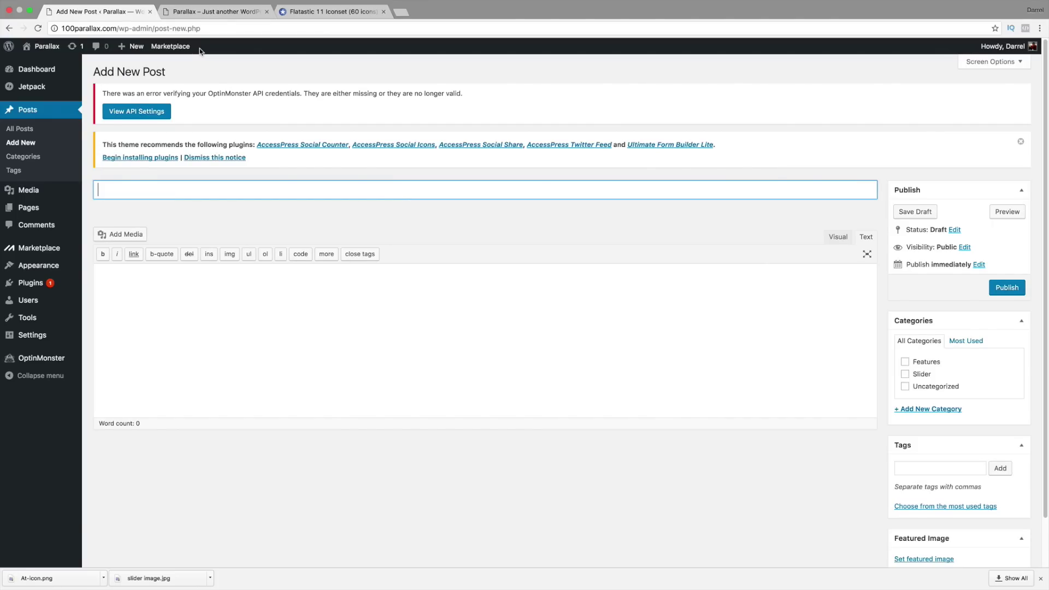
text(Best Services)
key(Tab)
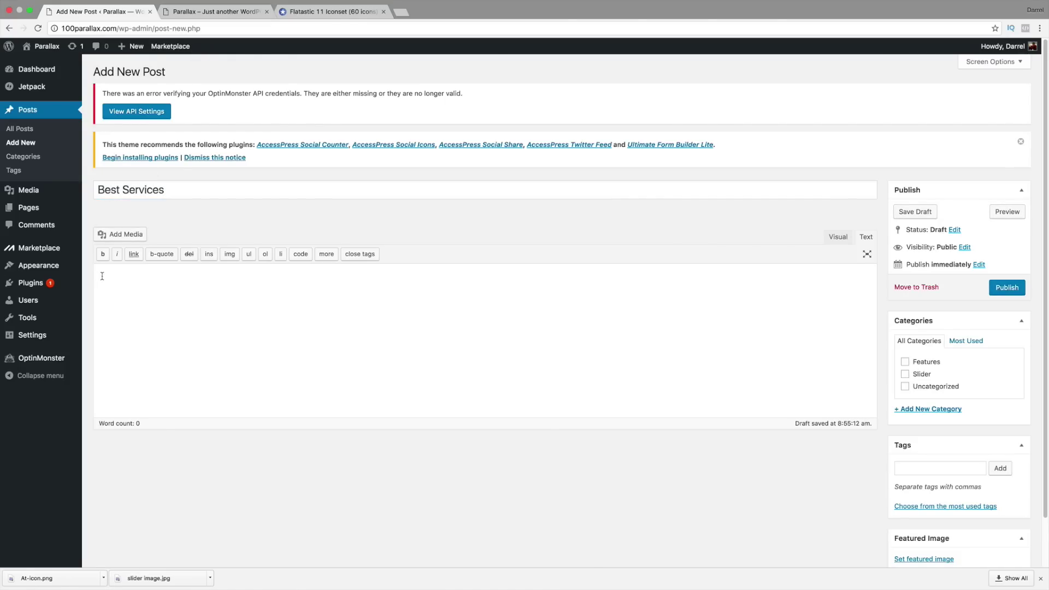
right_click(103, 276)
click(137, 326)
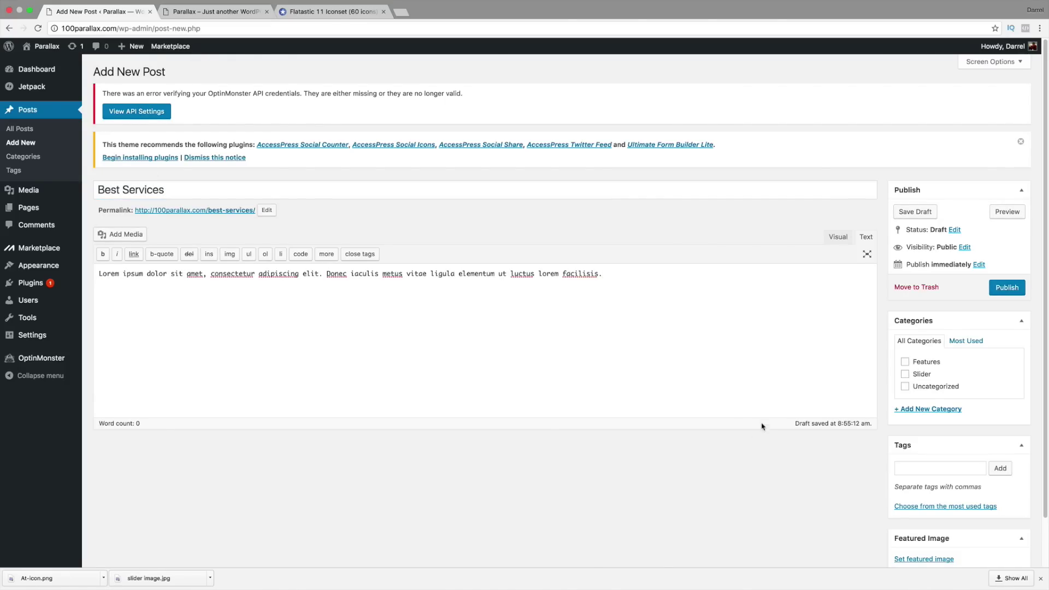
scroll(792, 438, down, 1)
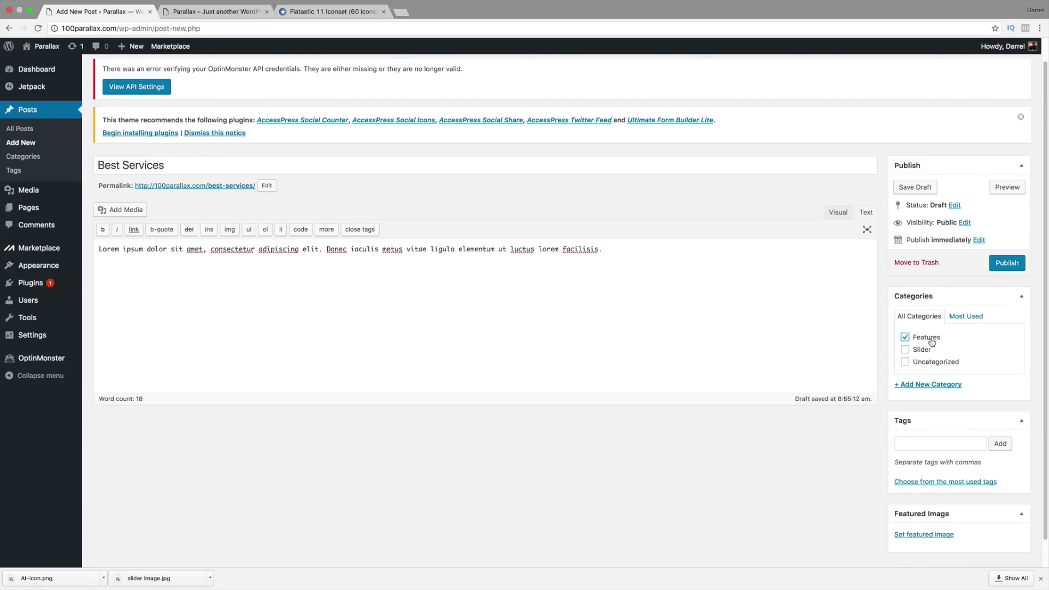
scroll(933, 344, down, 1)
Step: Upload Chat-2-icon.png as the featured image and publish Best Services
click(931, 508)
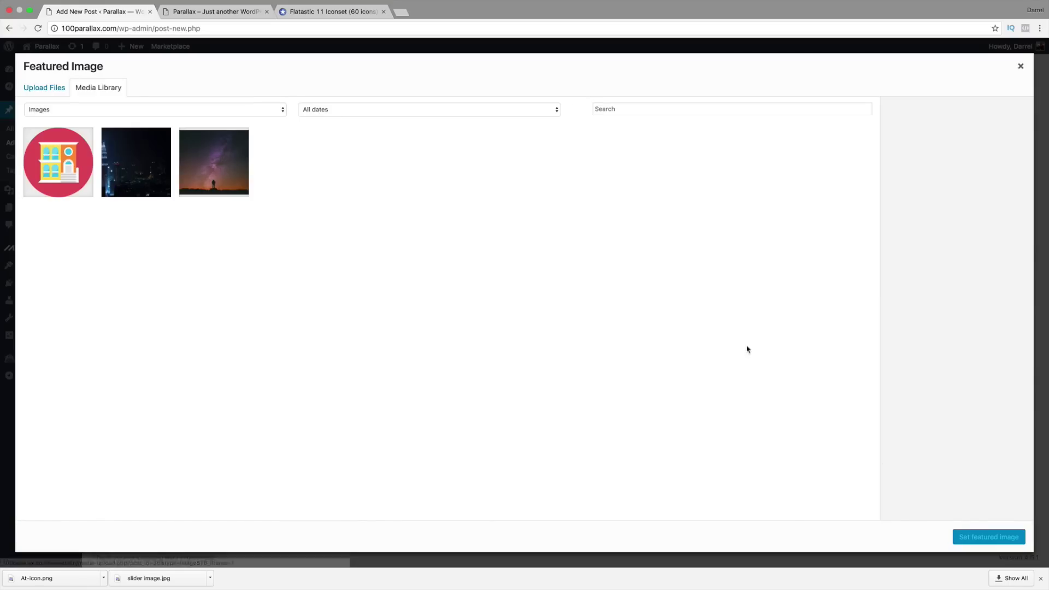
click(49, 89)
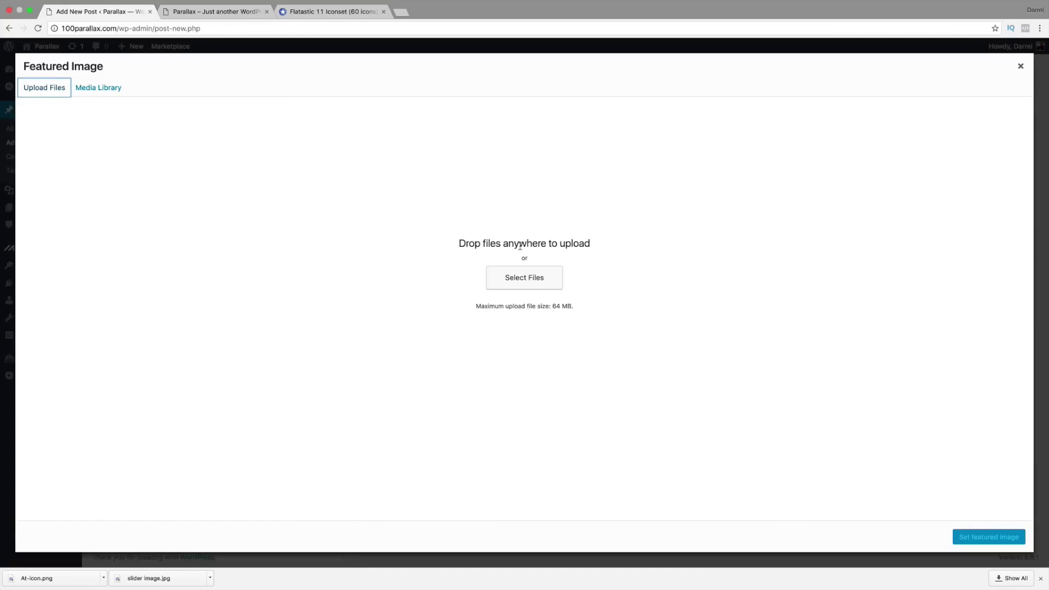
click(535, 277)
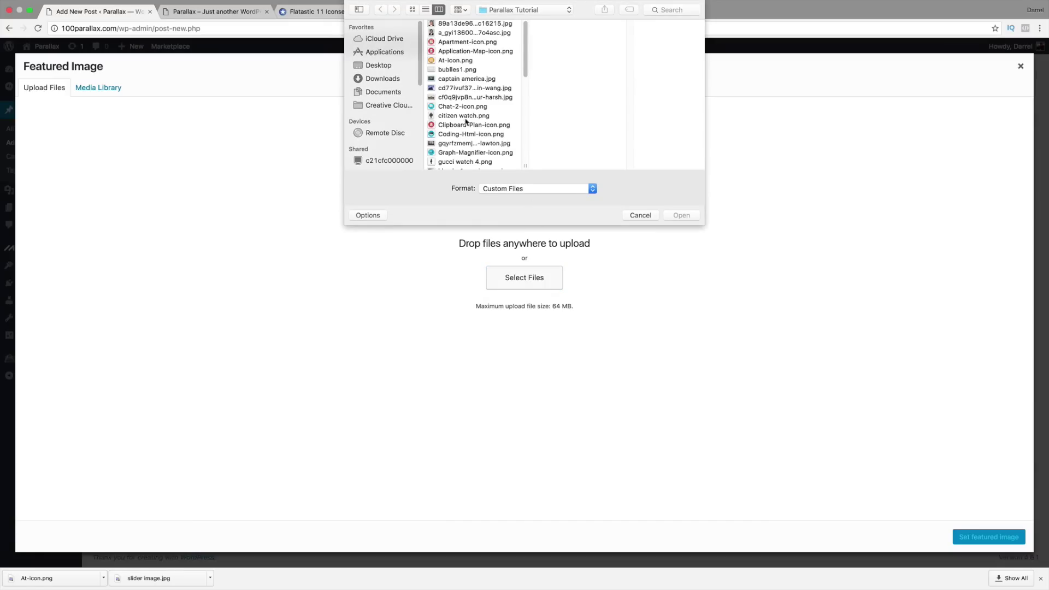
click(461, 107)
click(689, 216)
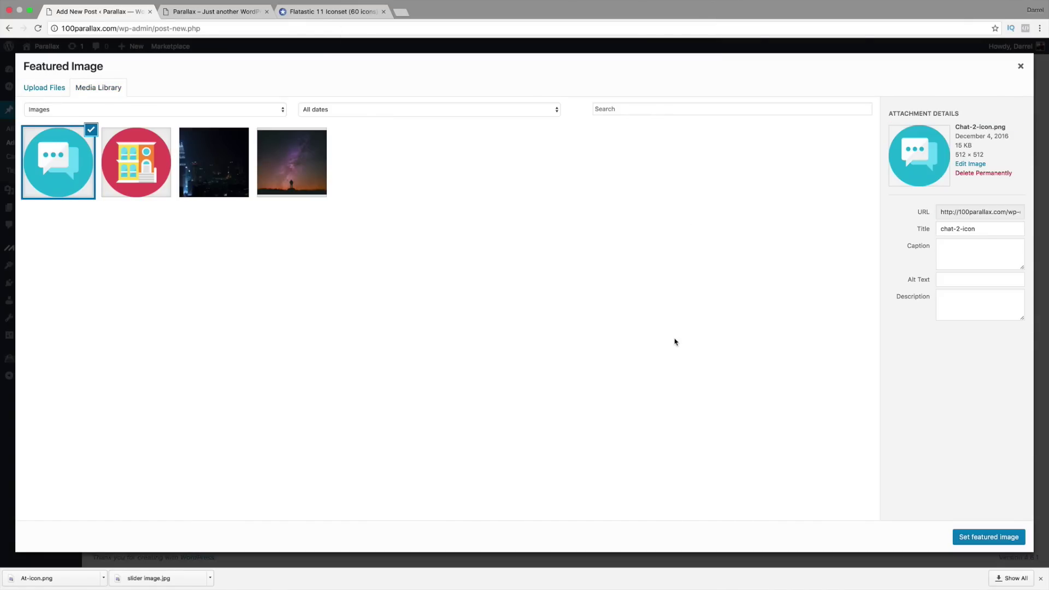
click(984, 541)
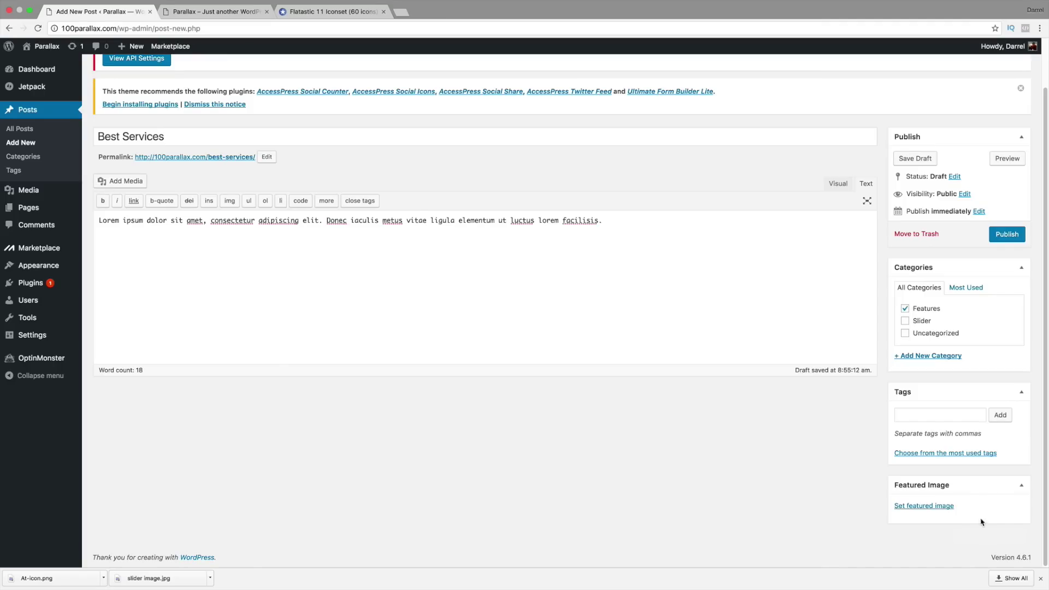
click(998, 235)
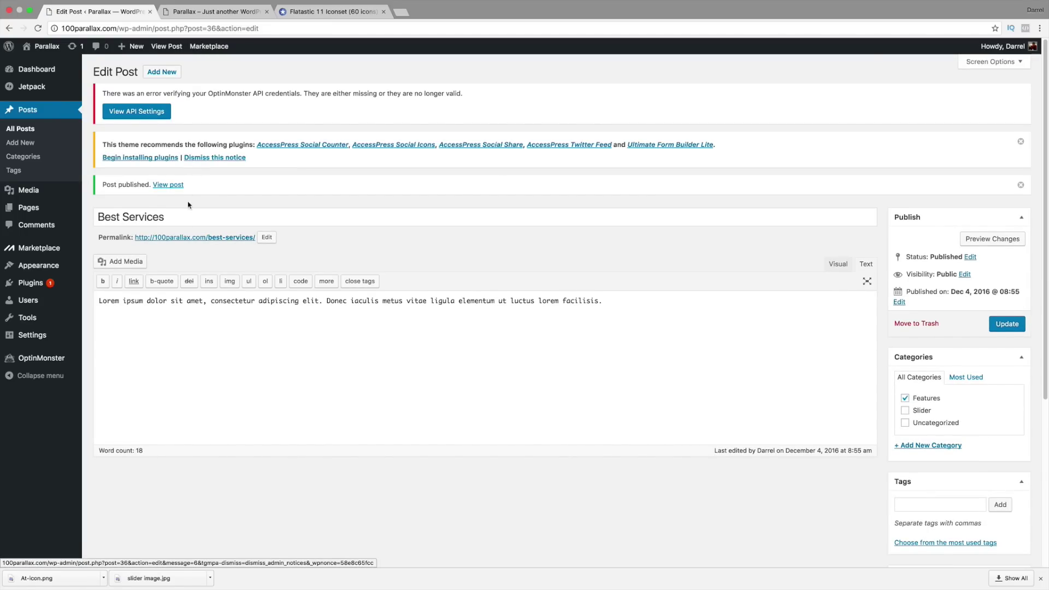
mouse_move(53, 269)
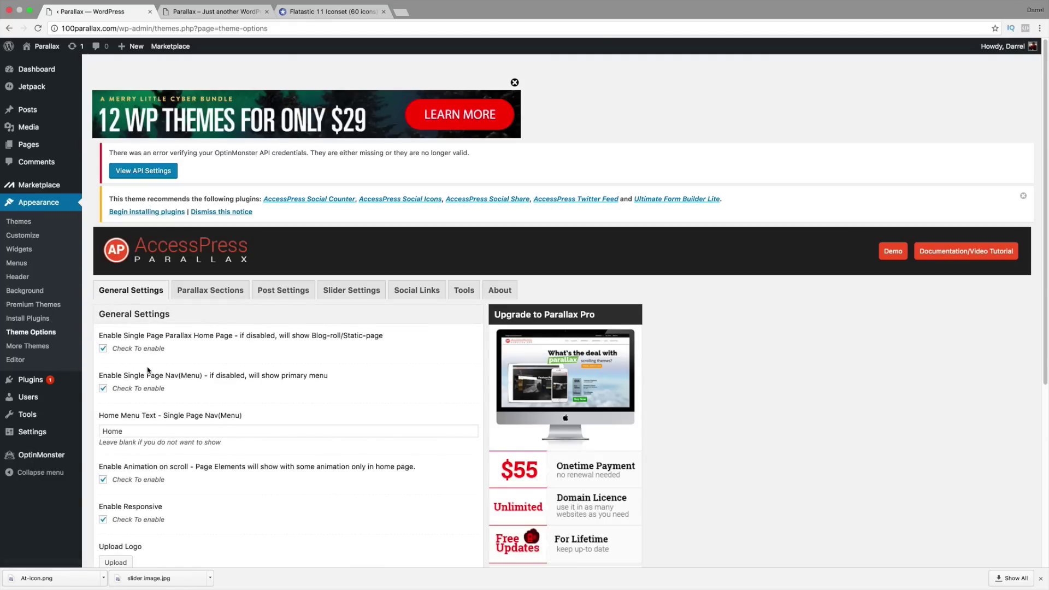
Step: Open the theme's Parallax Sections settings and compare them with the sections on the live site
click(215, 294)
scroll(156, 326, down, 2)
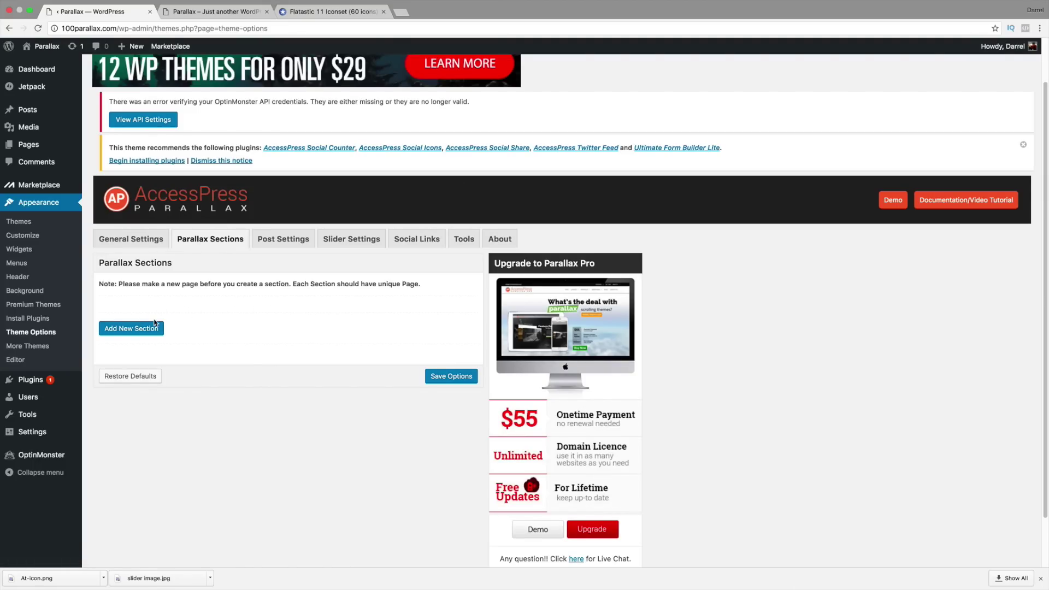
click(175, 3)
scroll(467, 302, down, 10)
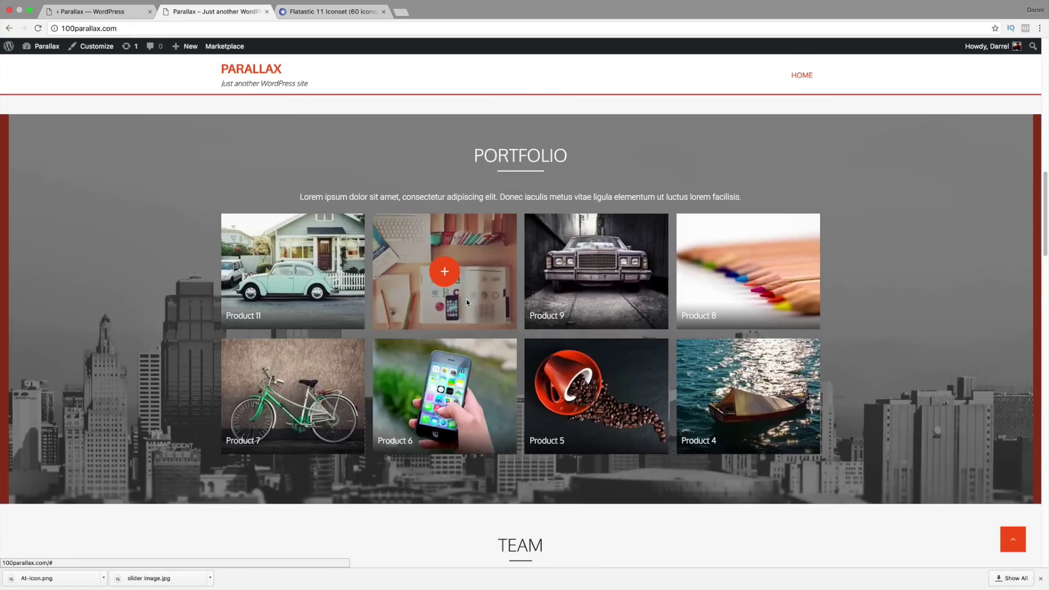
scroll(467, 302, down, 3)
scroll(467, 302, up, 15)
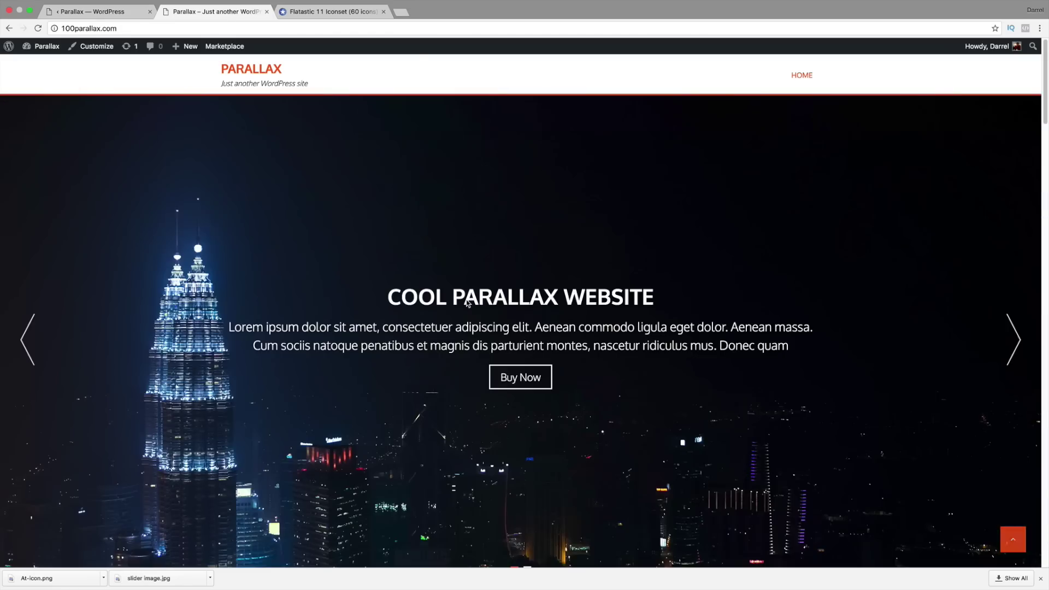
click(100, 12)
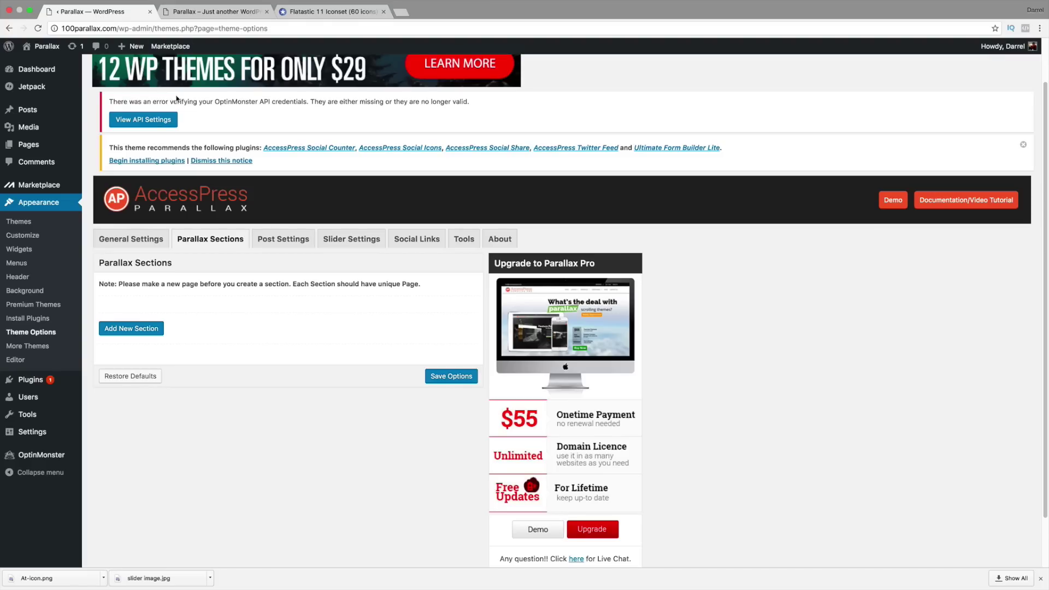
Step: Add a new parallax section and assign it the Features page
click(140, 329)
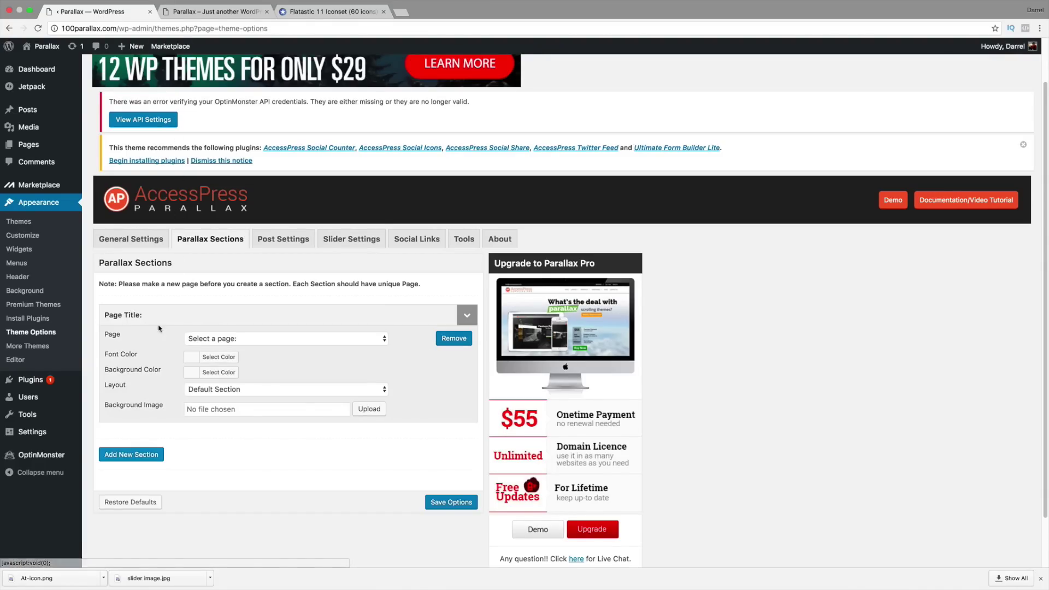
click(222, 338)
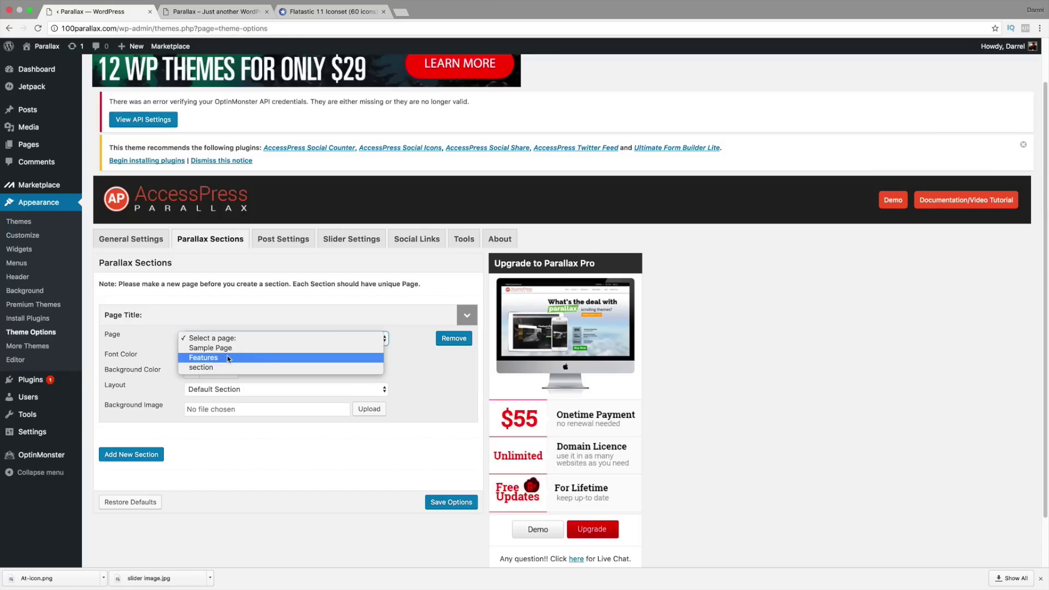
click(228, 359)
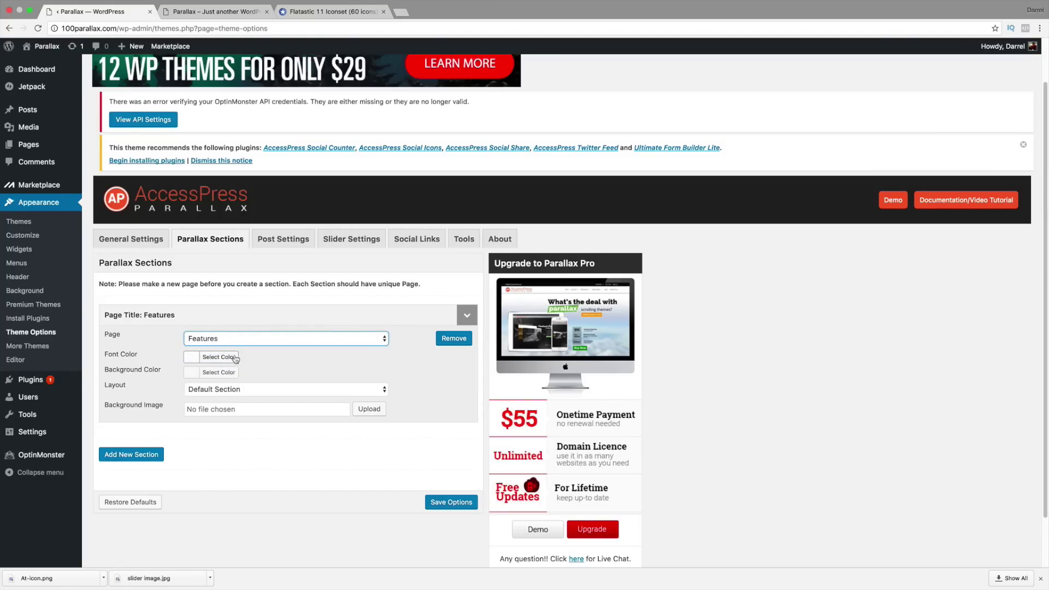
click(236, 390)
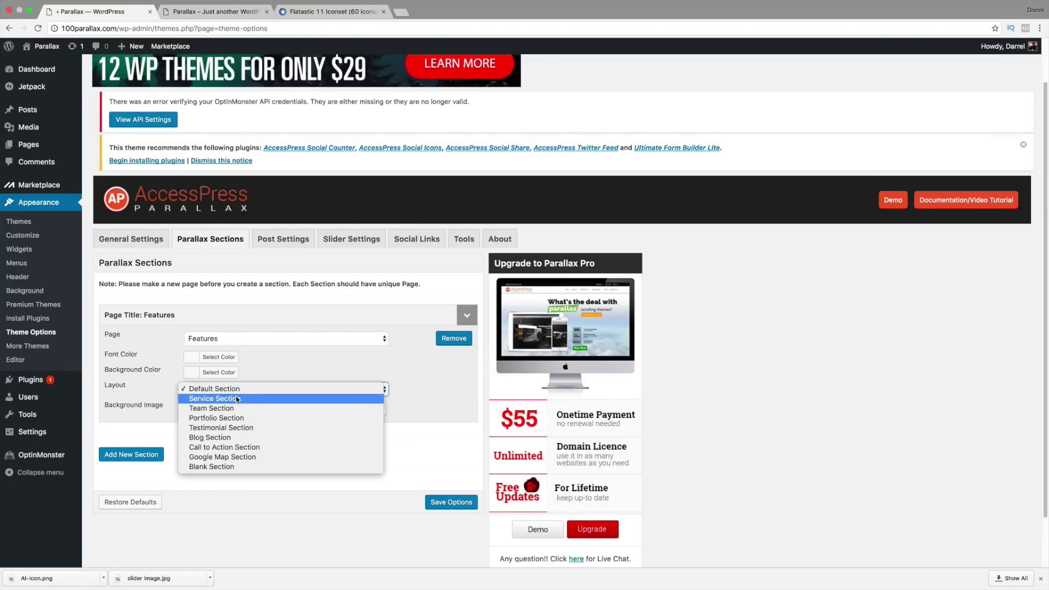
click(208, 15)
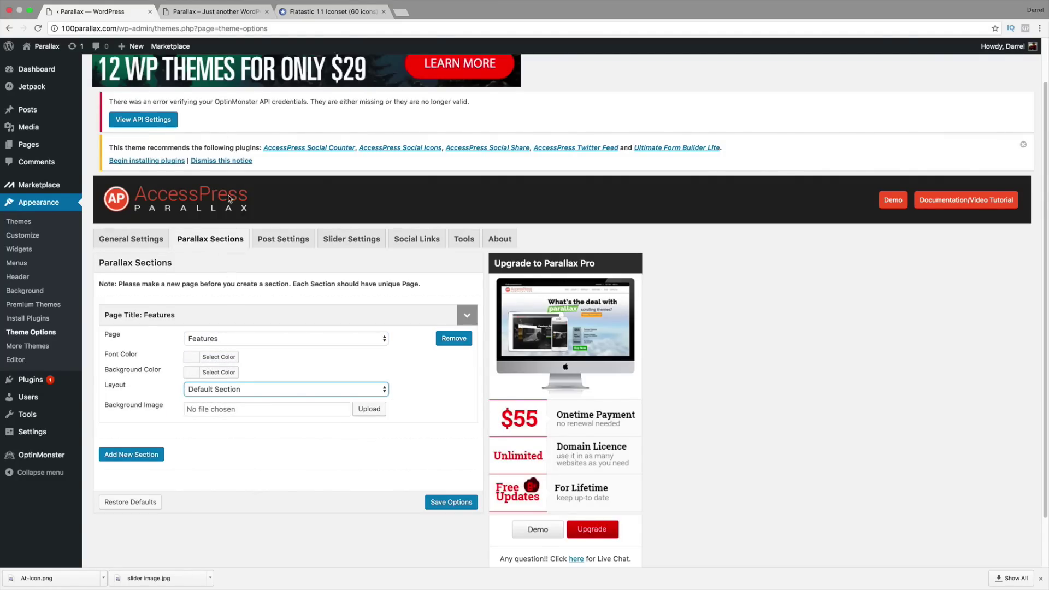
click(208, 15)
scroll(409, 320, down, 5)
scroll(409, 321, down, 5)
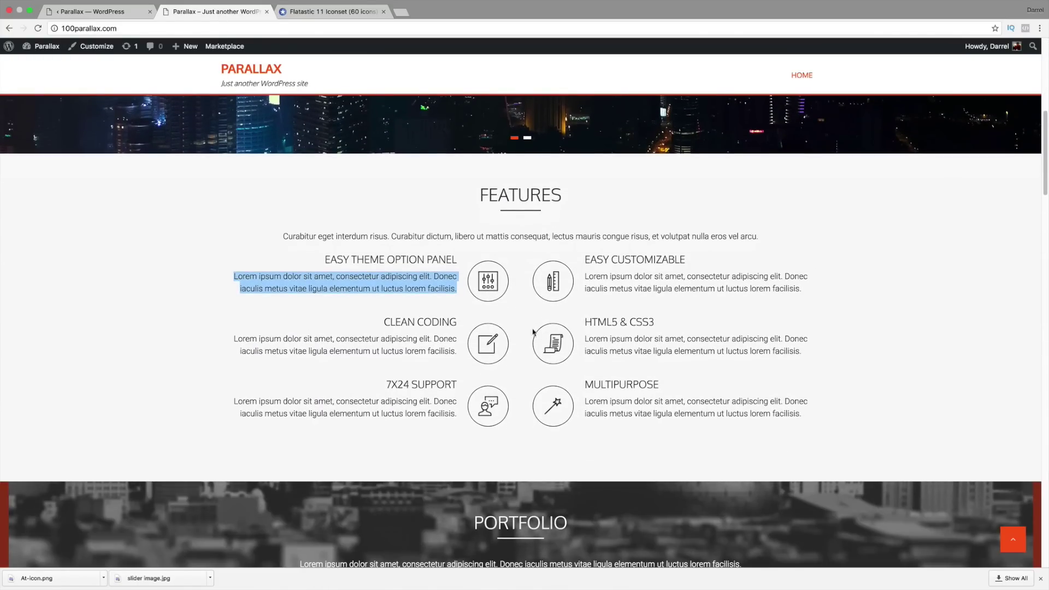
scroll(508, 389, down, 2)
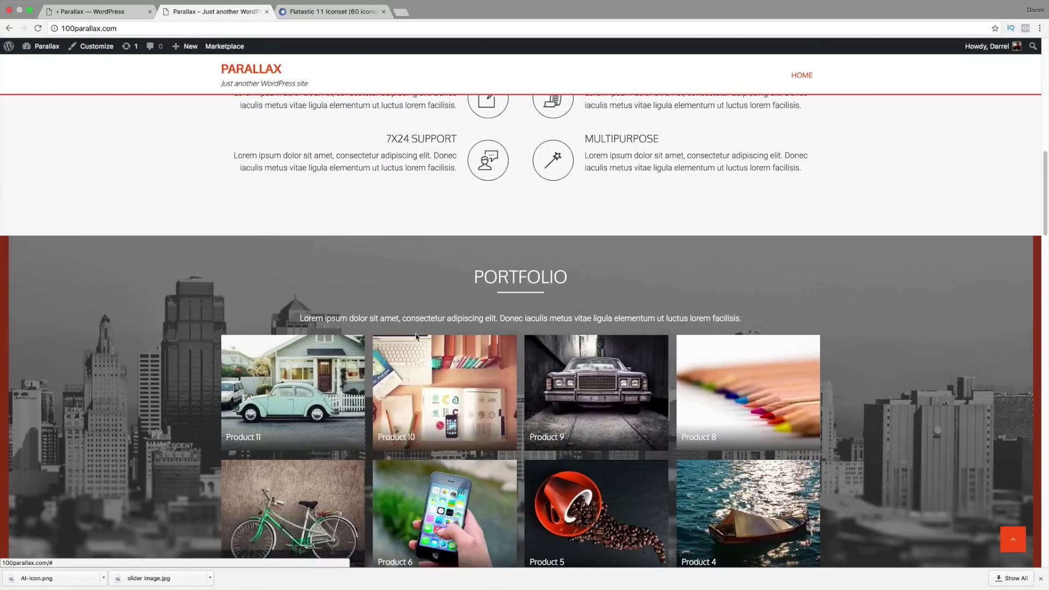
click(112, 12)
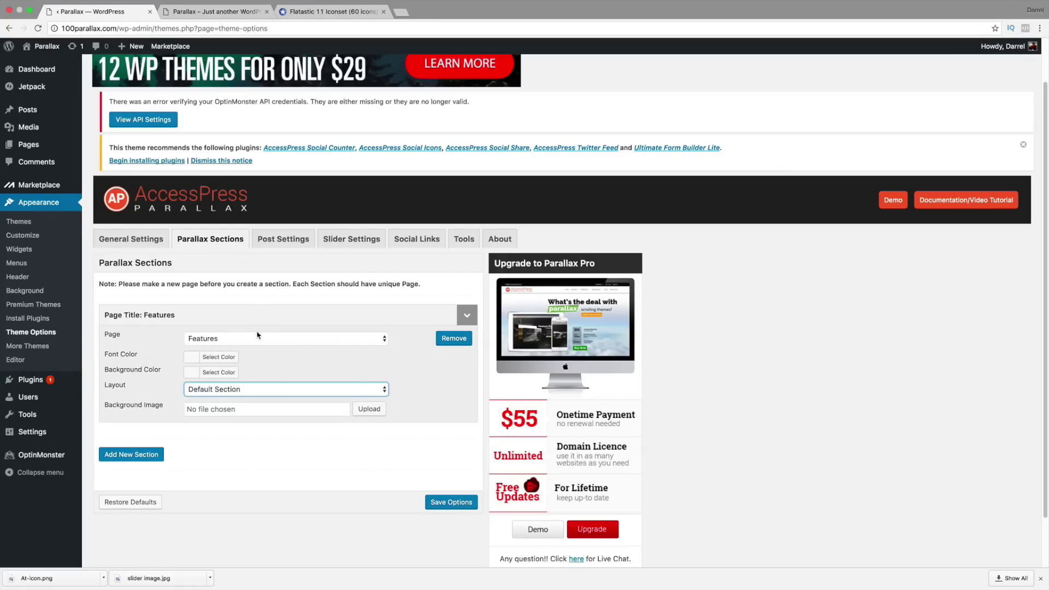
Step: Give the section the Service Section layout and Features category, then save the options
click(267, 389)
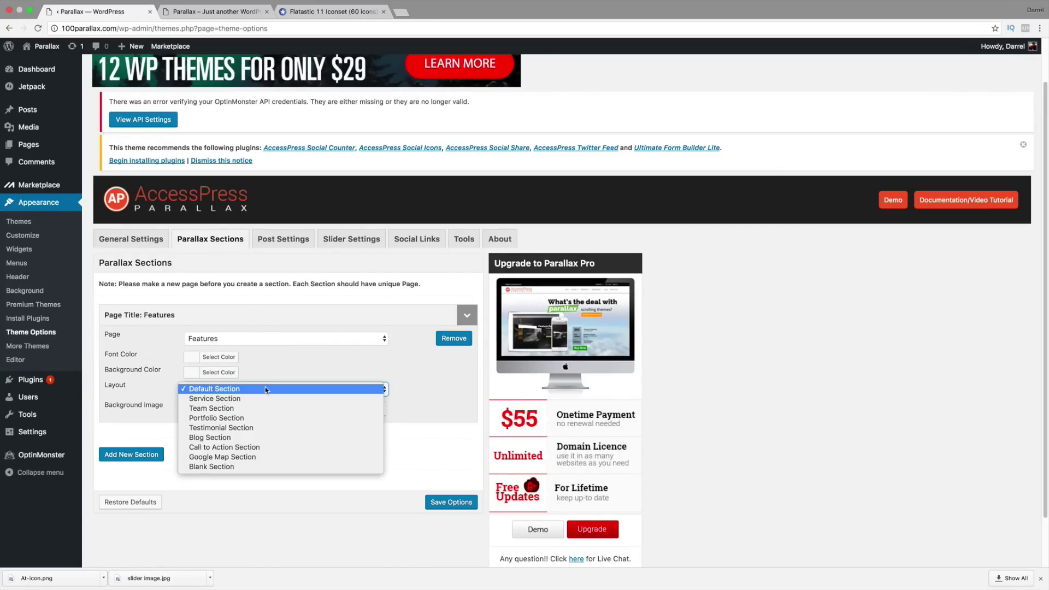
click(265, 398)
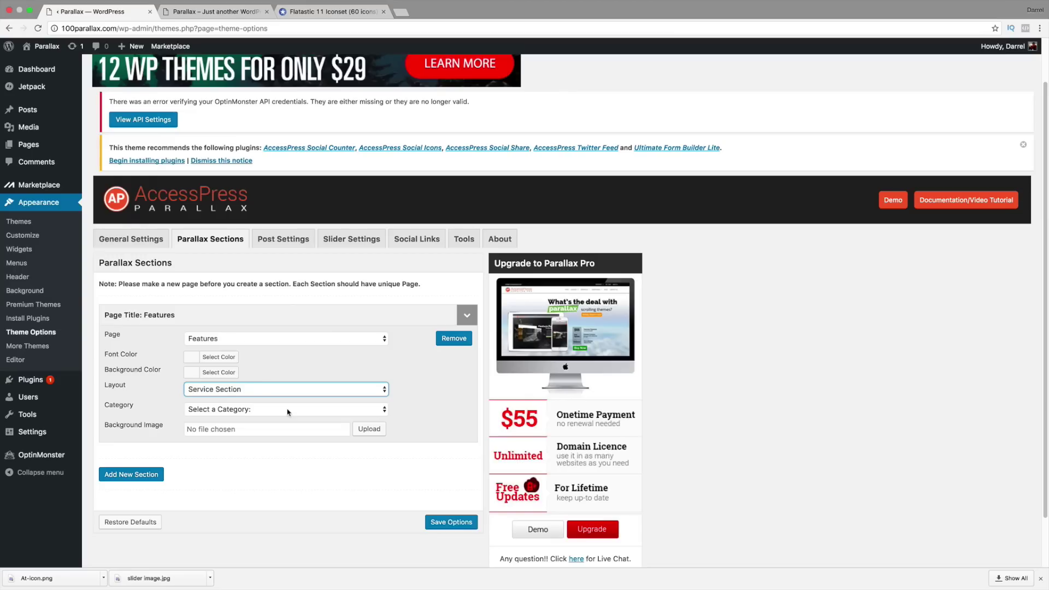
click(289, 411)
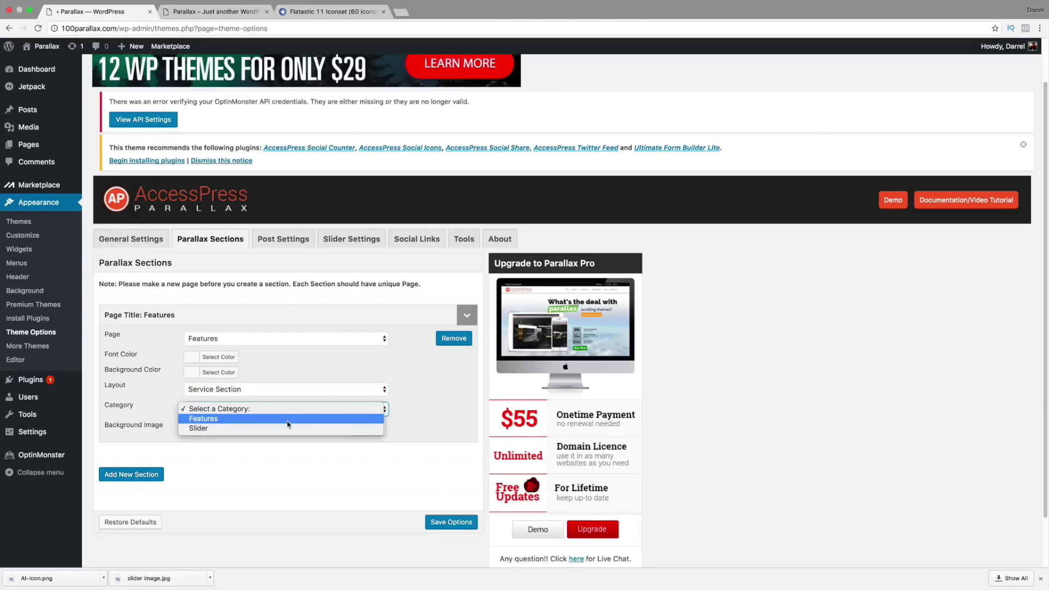
click(287, 422)
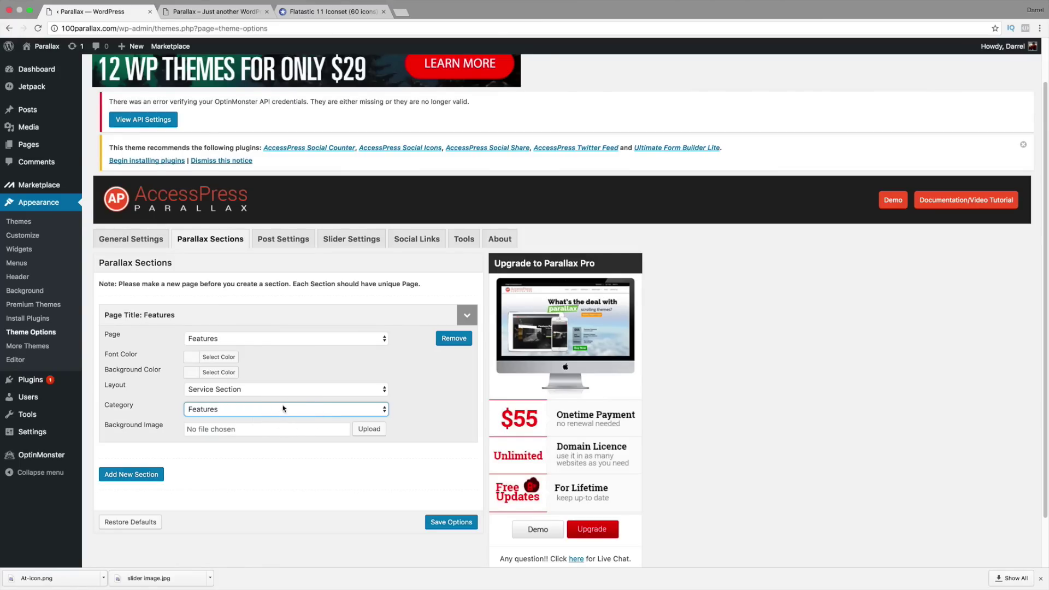
click(452, 523)
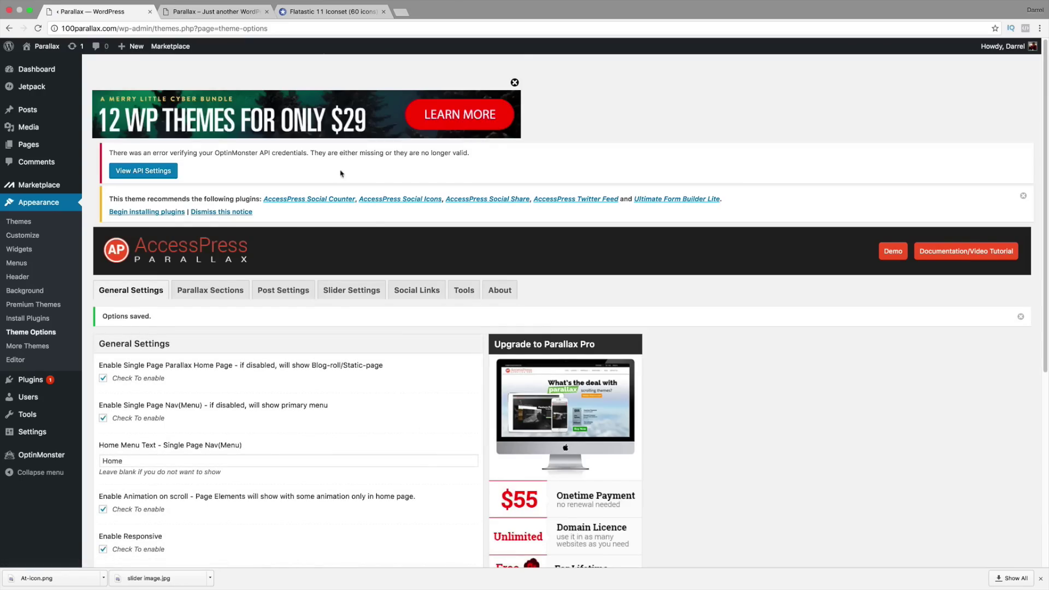
click(217, 13)
scroll(132, 39, up, 3)
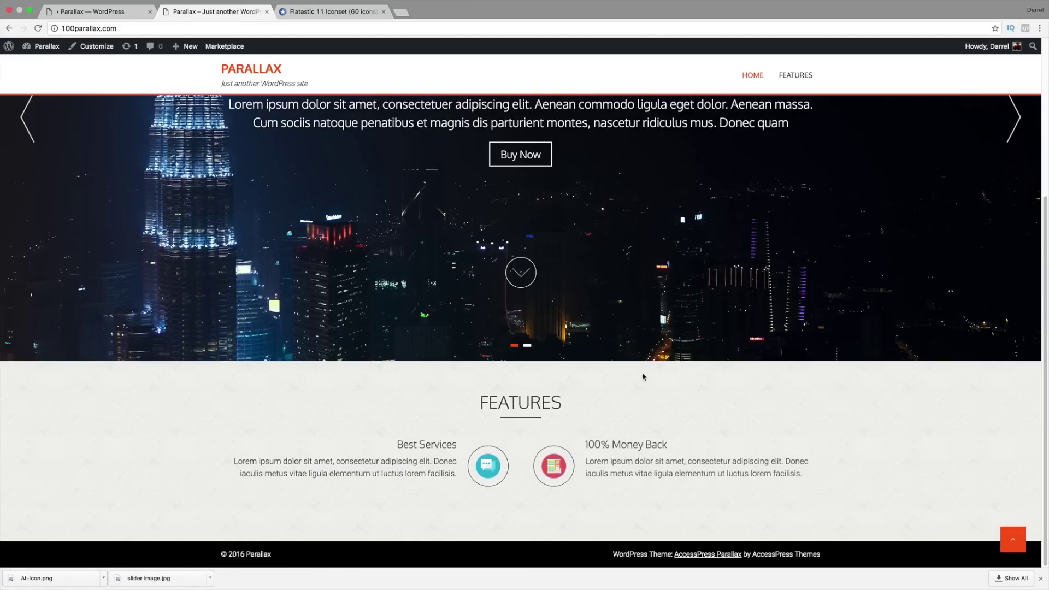
drag(565, 398, 484, 395)
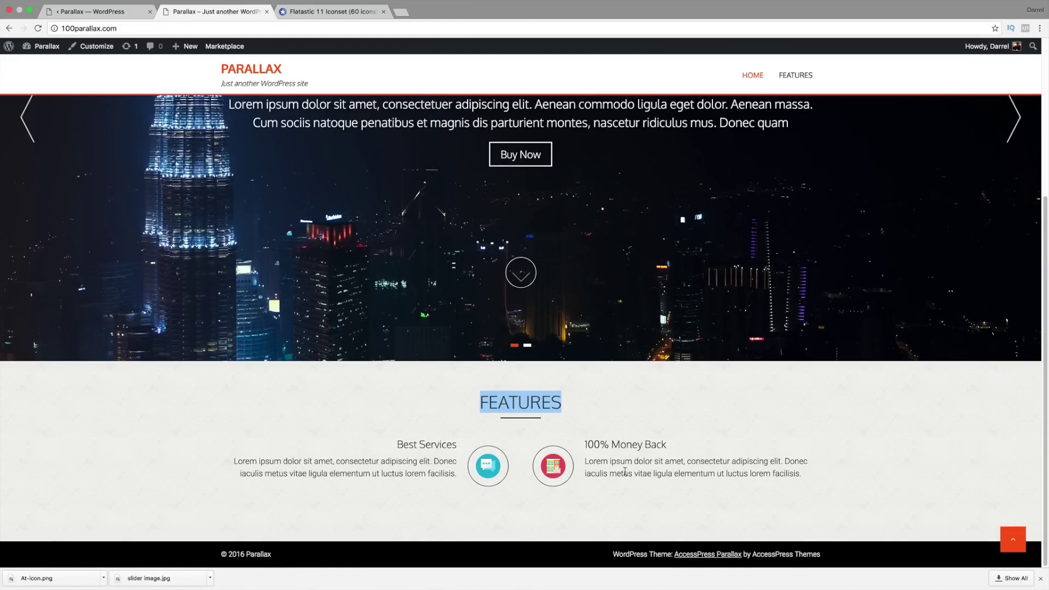
click(671, 458)
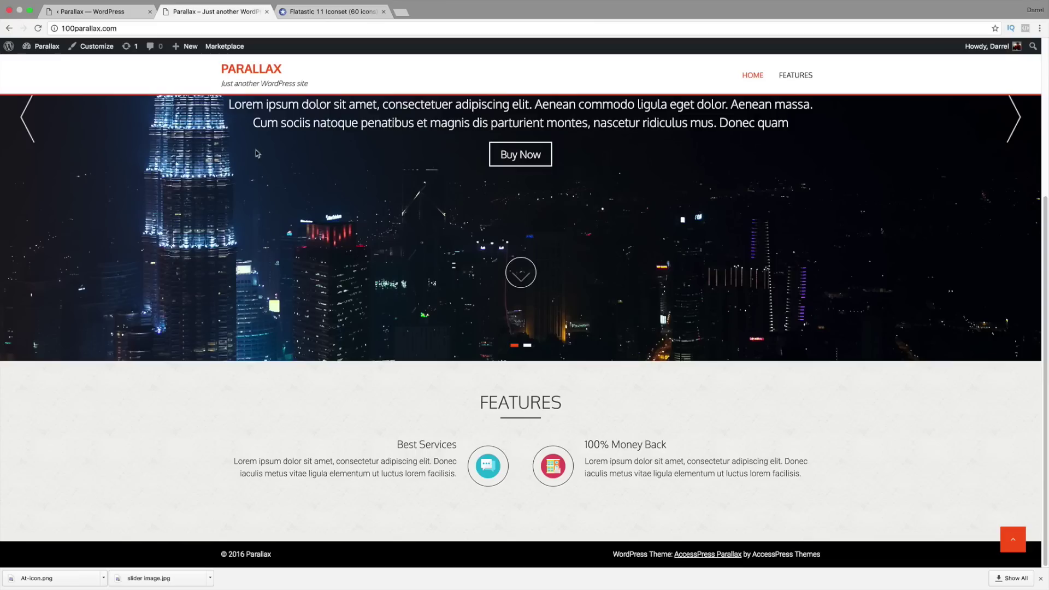
click(110, 11)
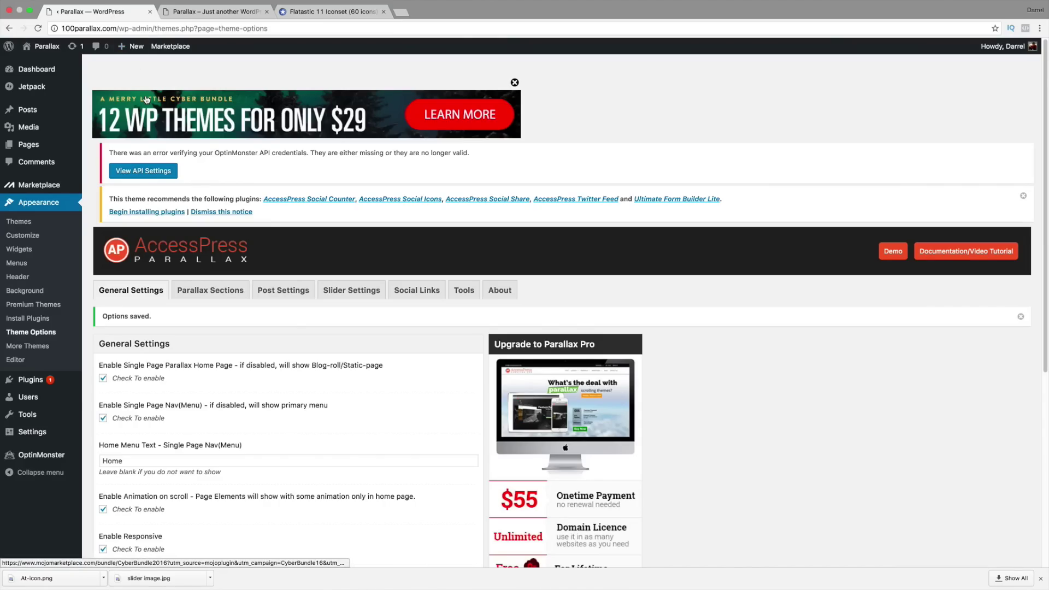
mouse_move(34, 114)
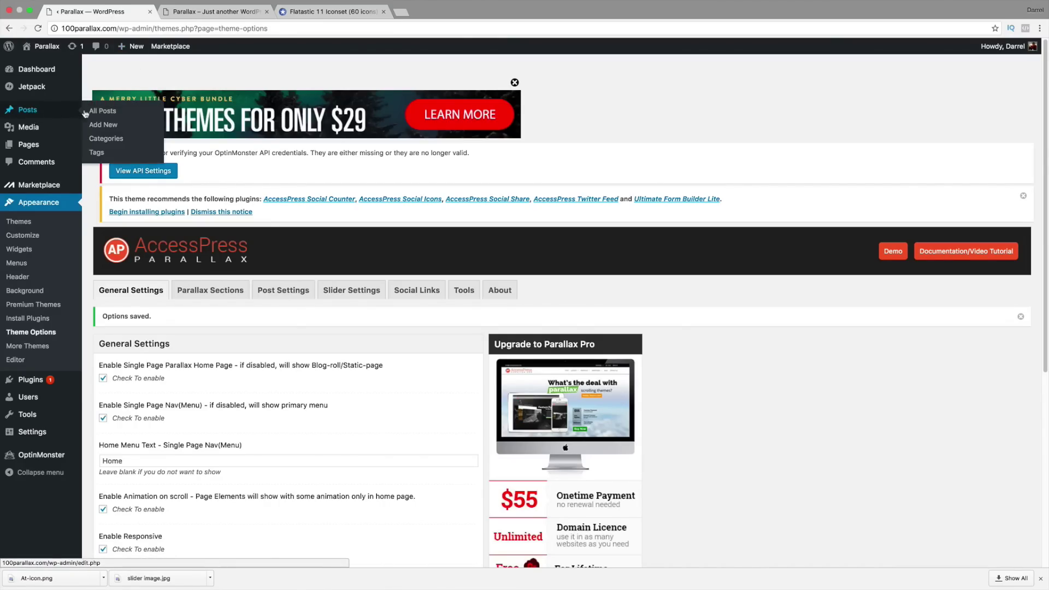
Step: Start a new post titled 'Amazing Website' with pasted Lorem ipsum text, filed under Features
click(103, 124)
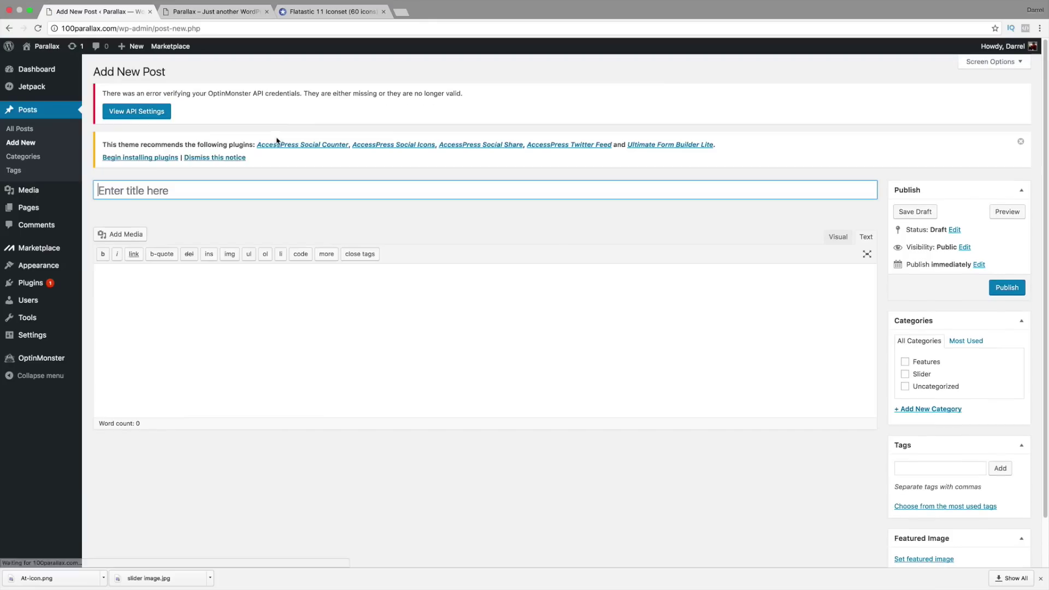
text(Amazin)
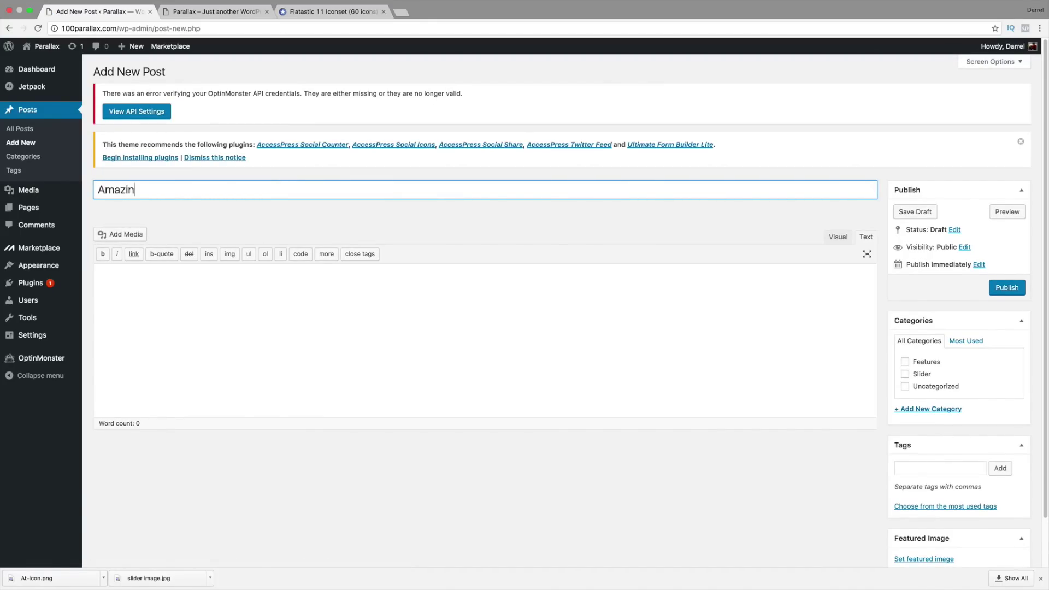
text(g Website)
click(152, 275)
right_click(126, 277)
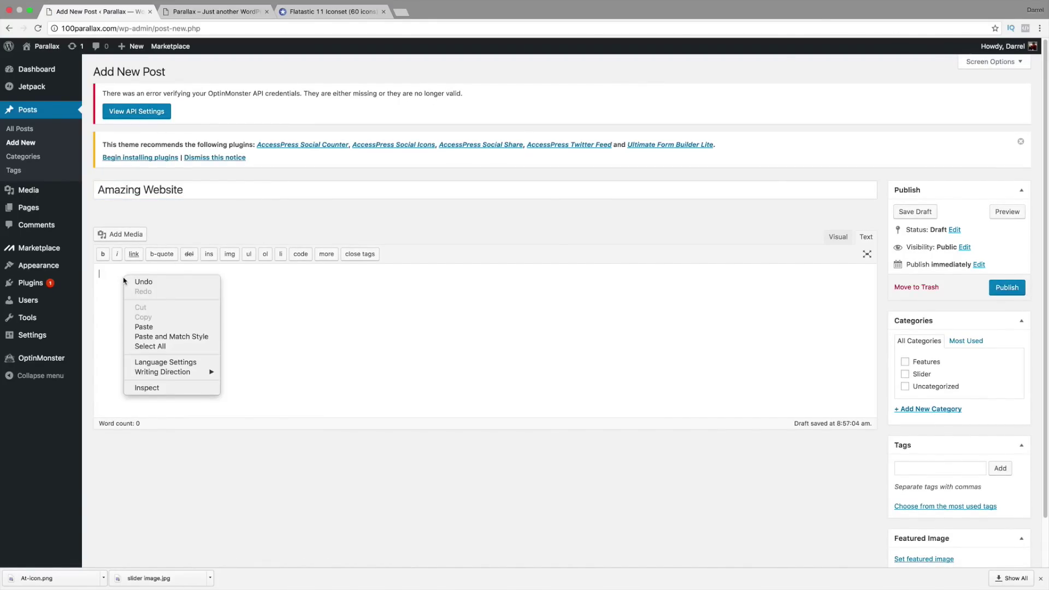
click(147, 326)
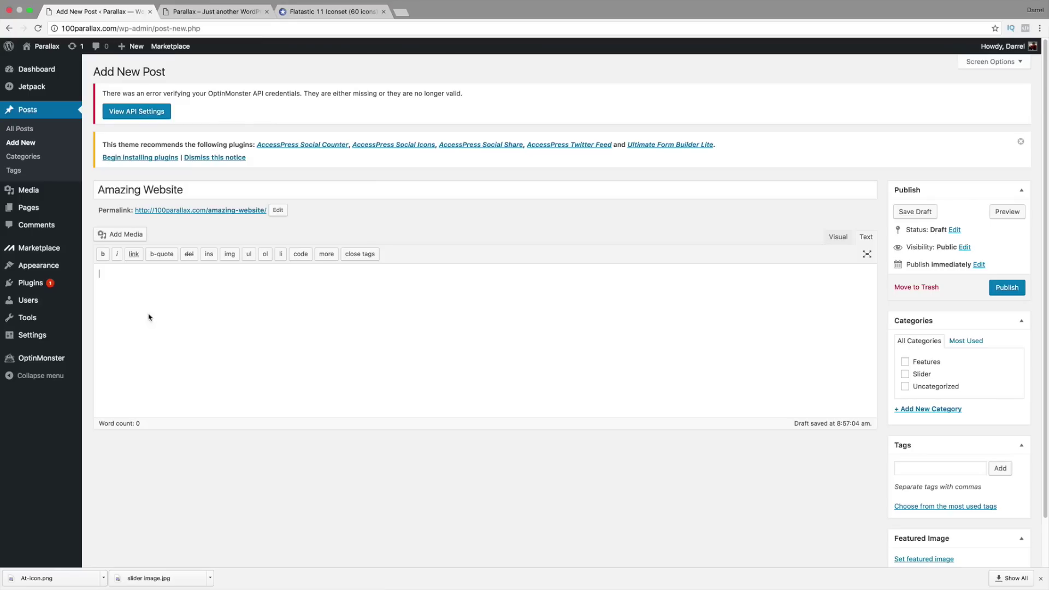
click(904, 363)
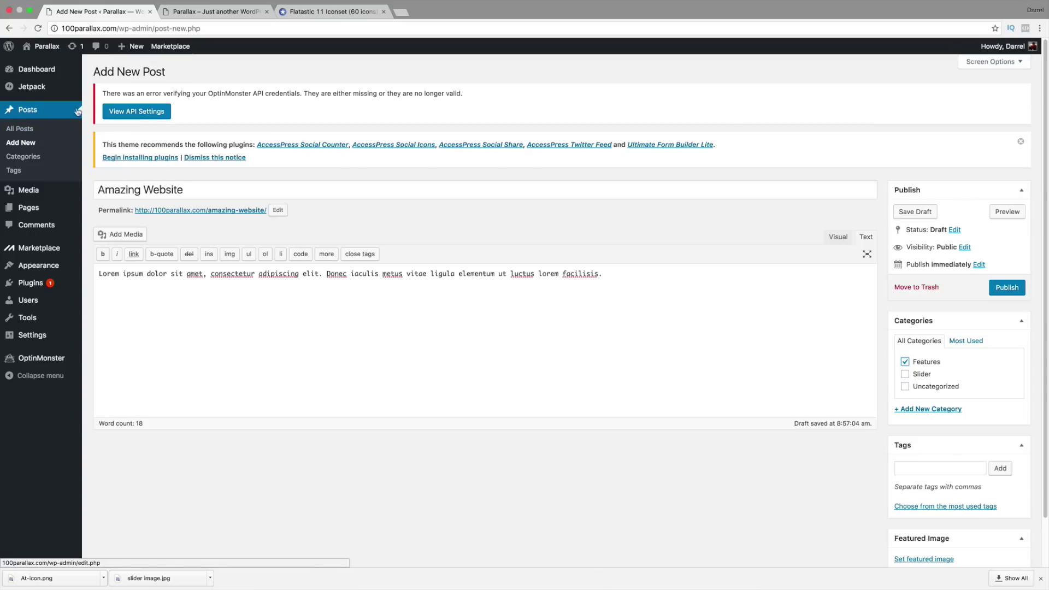
Step: Upload Graph-Magnifier-icon.png through the featured image picker
click(199, 11)
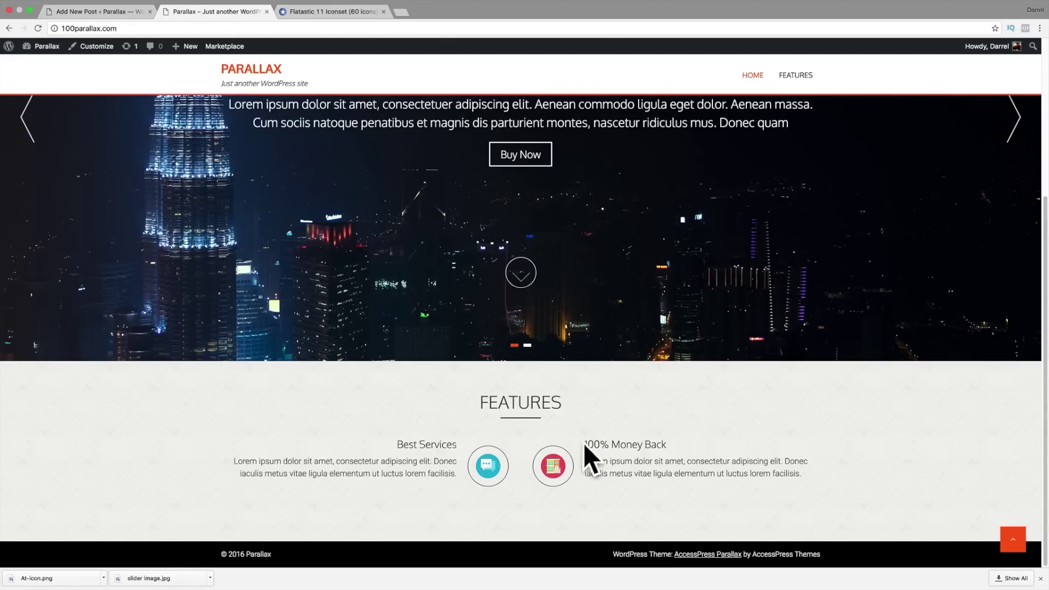
click(109, 11)
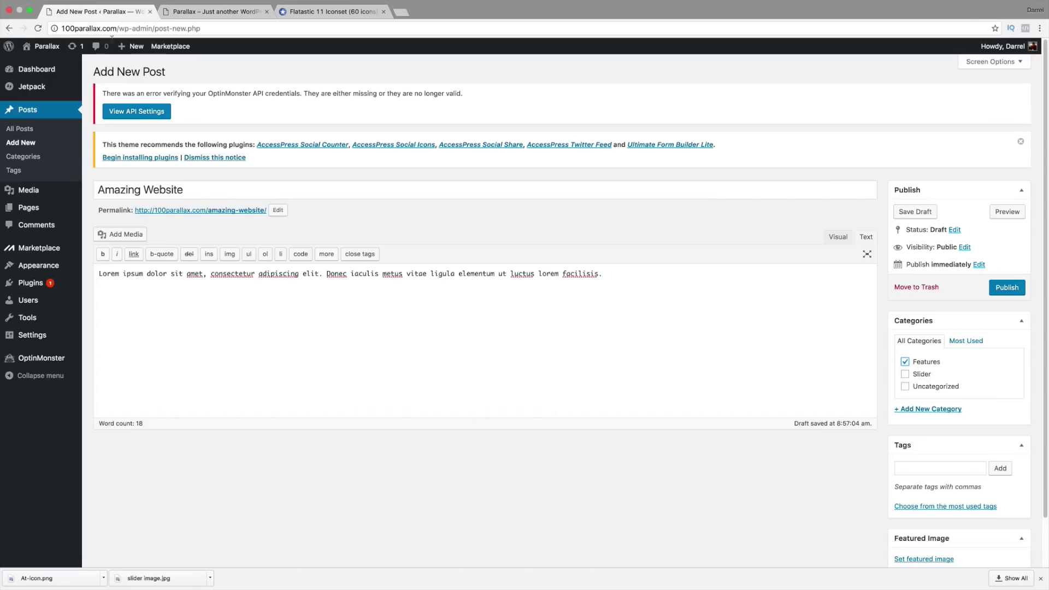
scroll(838, 444, down, 1)
click(924, 524)
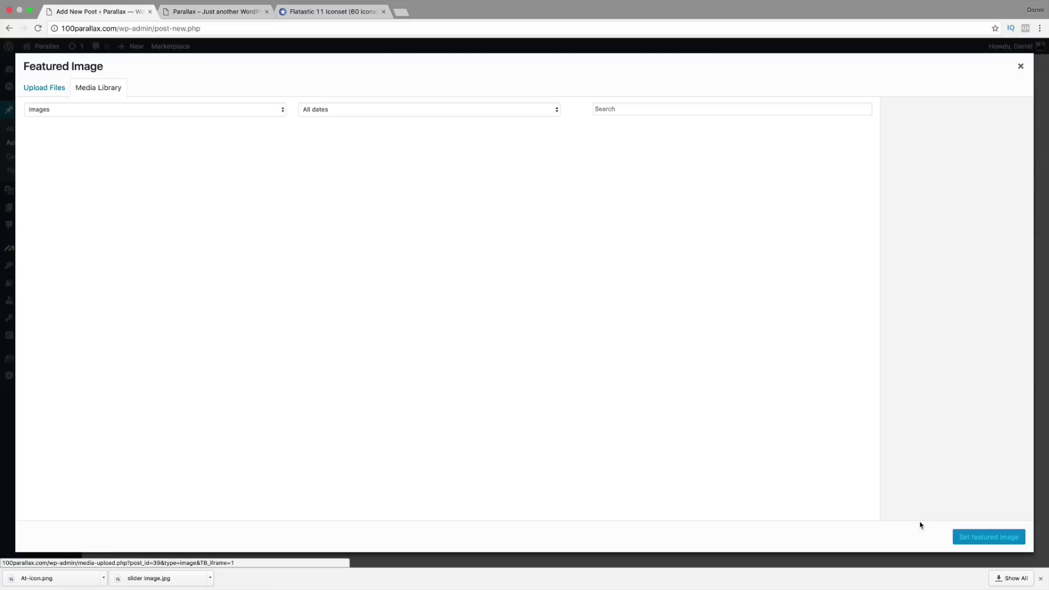
click(53, 89)
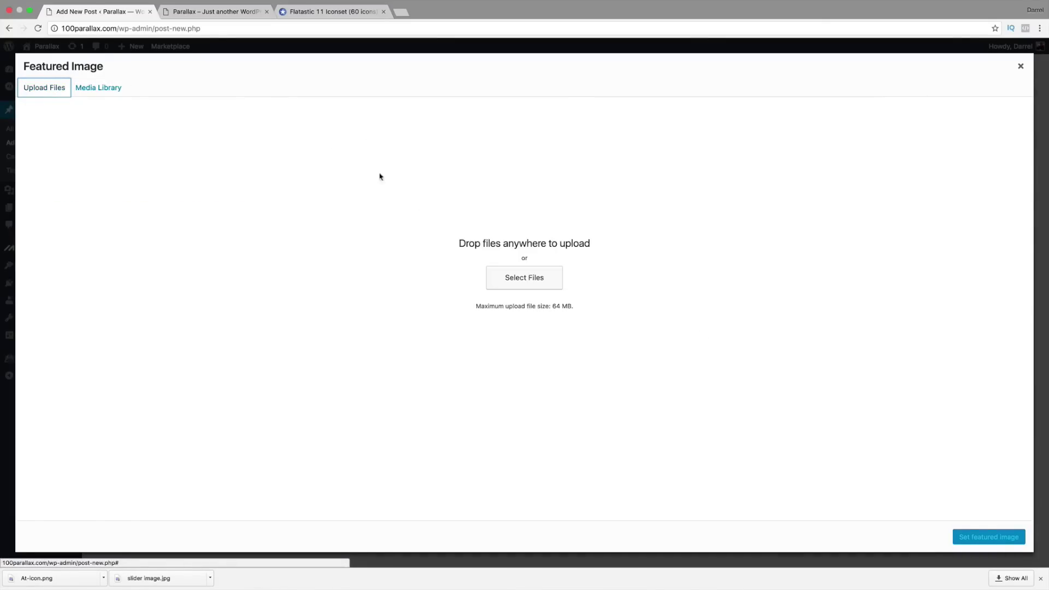
click(528, 278)
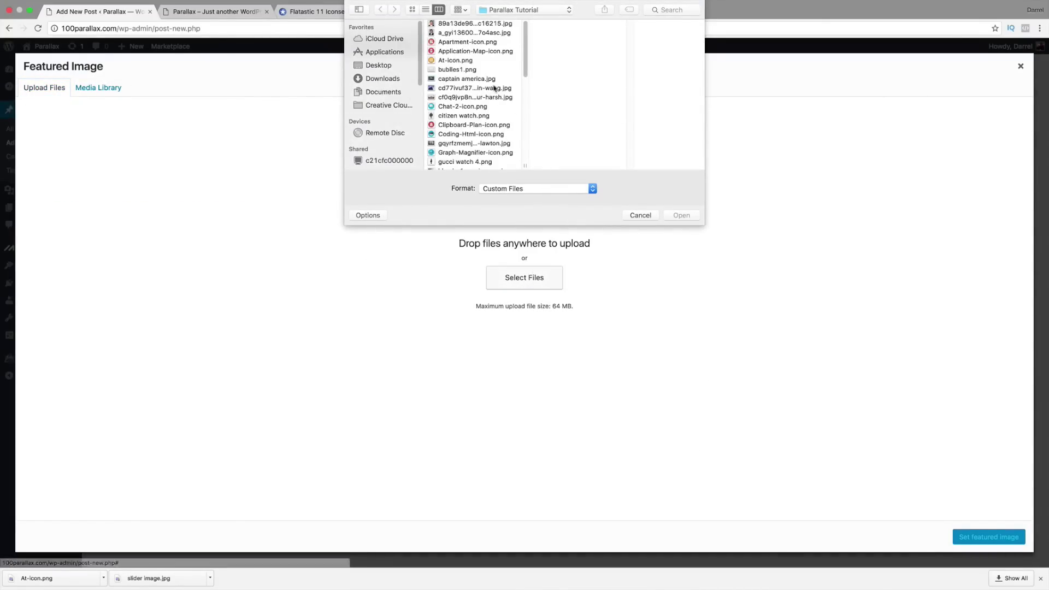
click(457, 51)
click(456, 43)
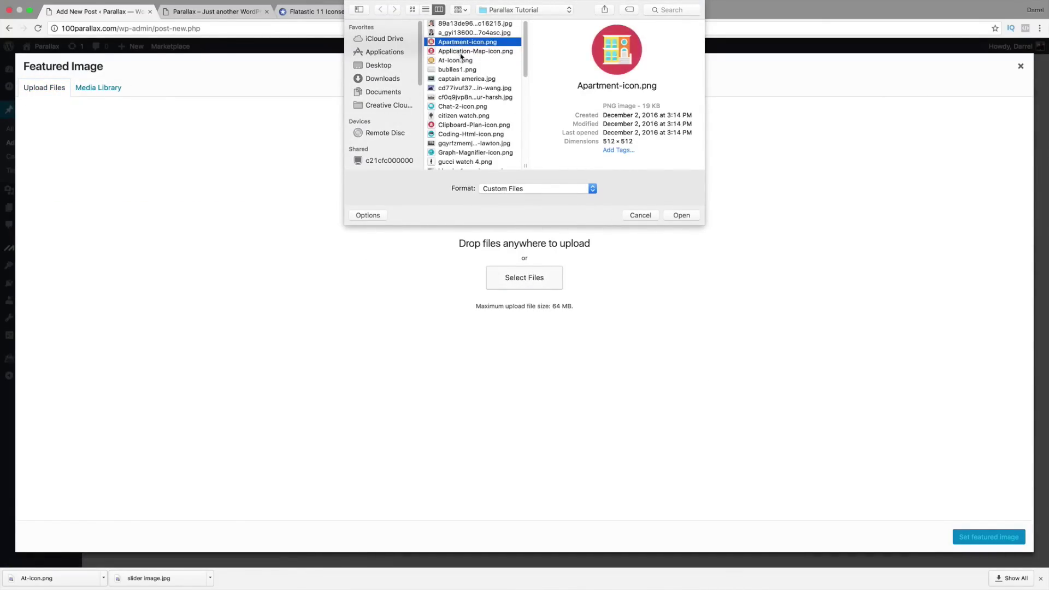
click(459, 51)
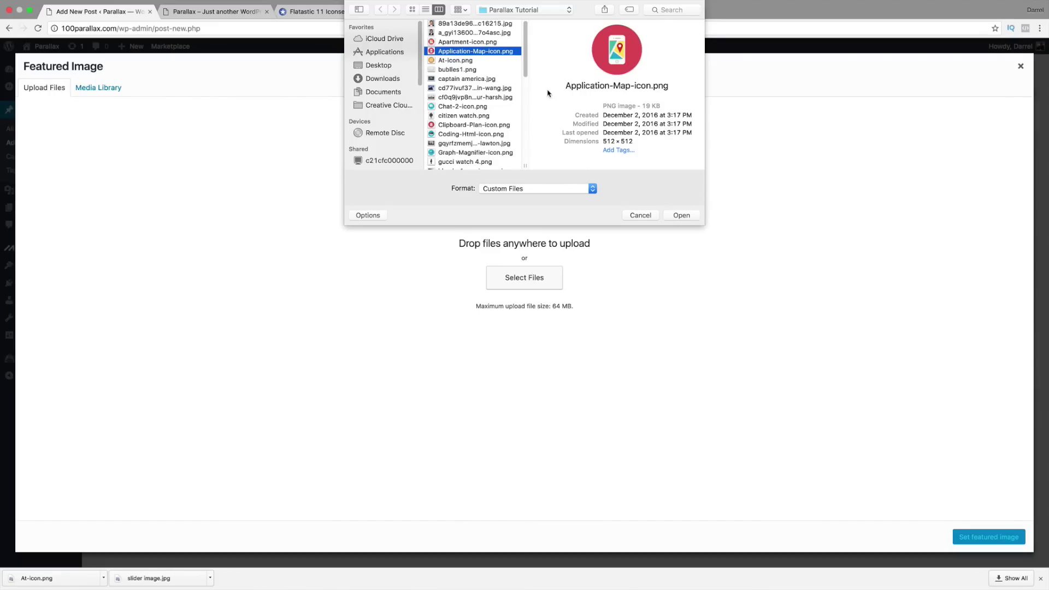
scroll(525, 59, down, 2)
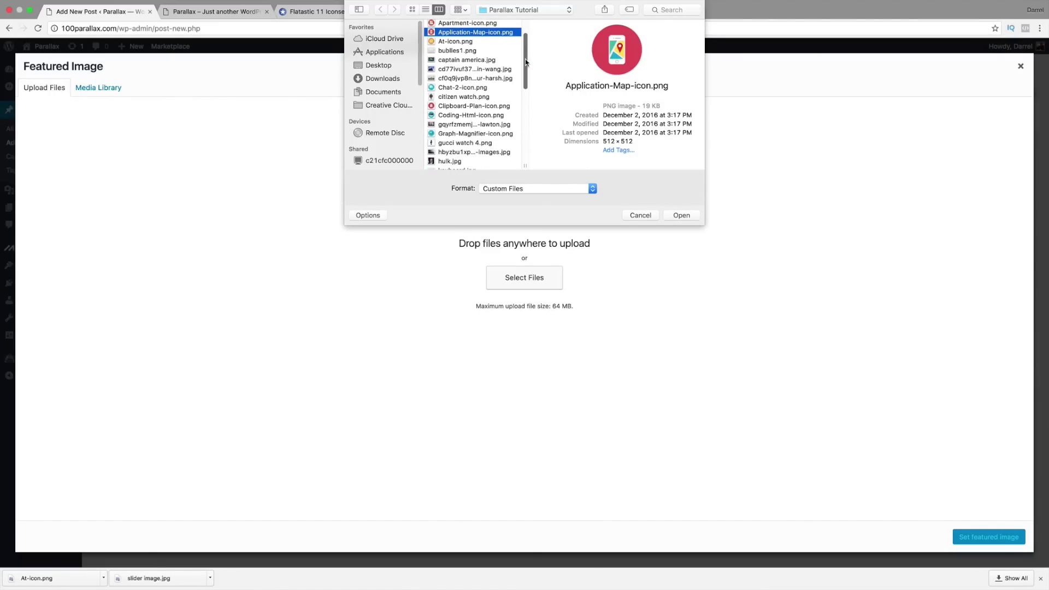
click(495, 88)
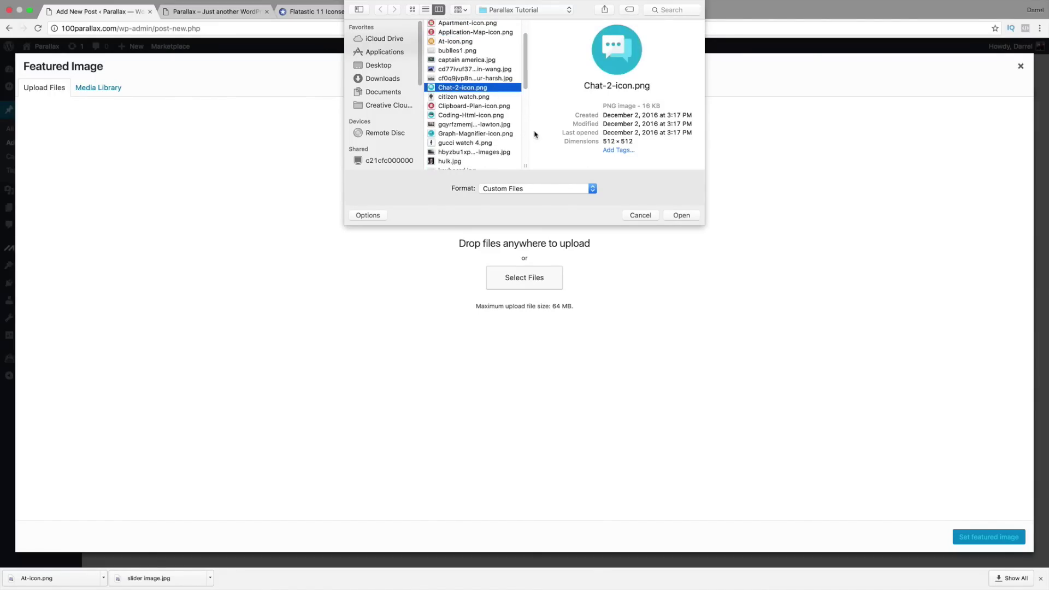
click(464, 134)
click(682, 215)
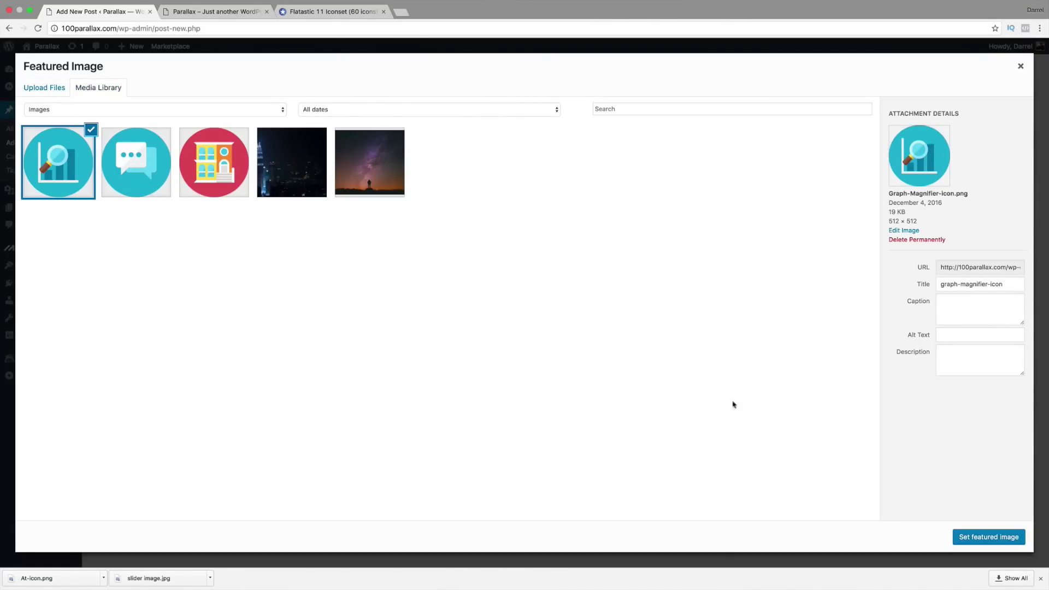
Step: Set the graph-and-magnifier icon as featured image and publish the post
click(989, 537)
scroll(970, 479, down, 3)
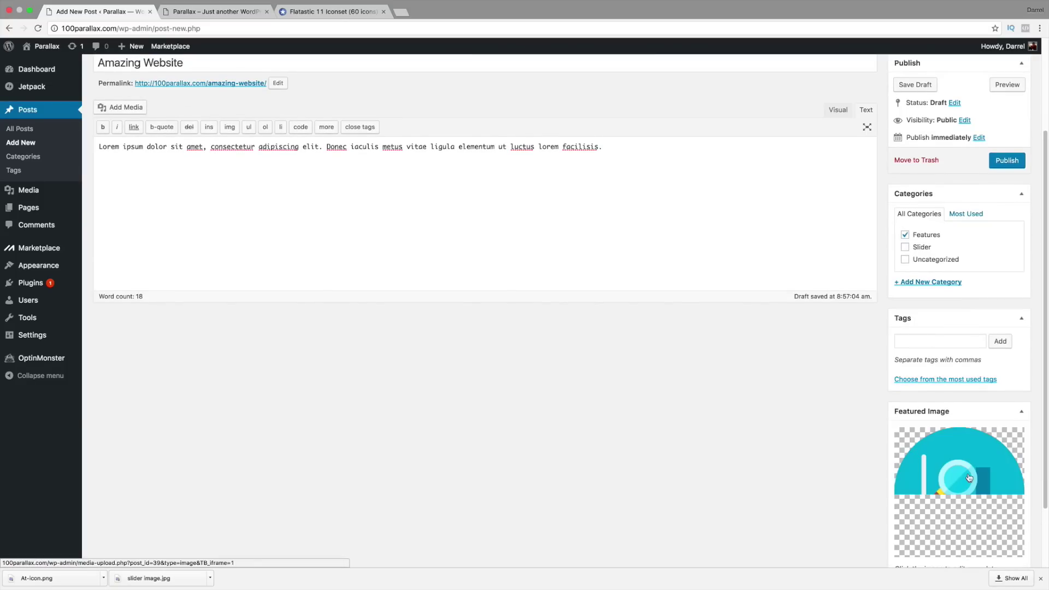
click(1008, 161)
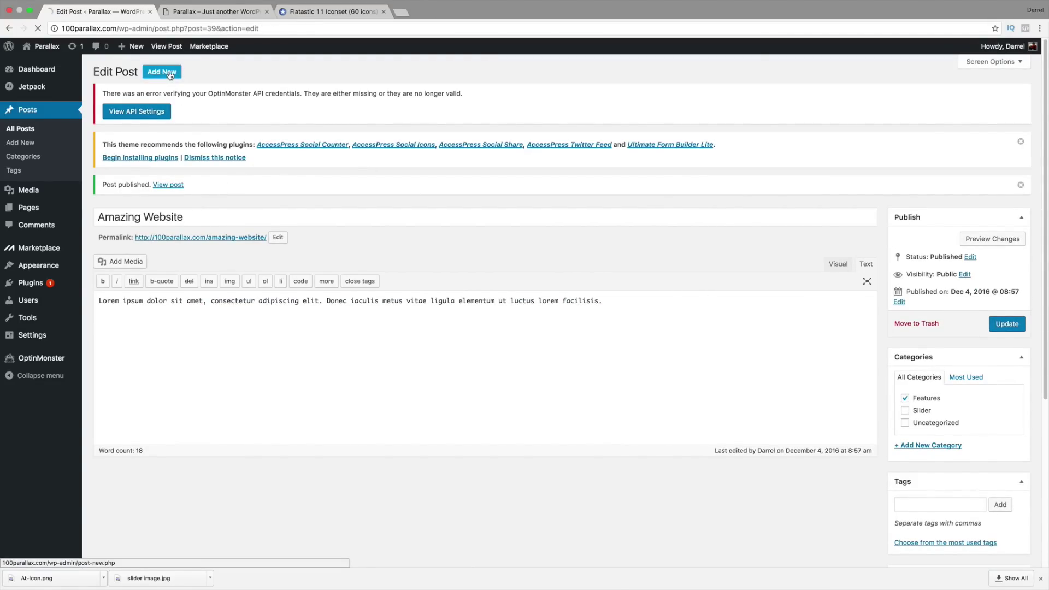
Step: Start a new post titled 'Cool Website' with pasted placeholder text, filed under Features
click(170, 75)
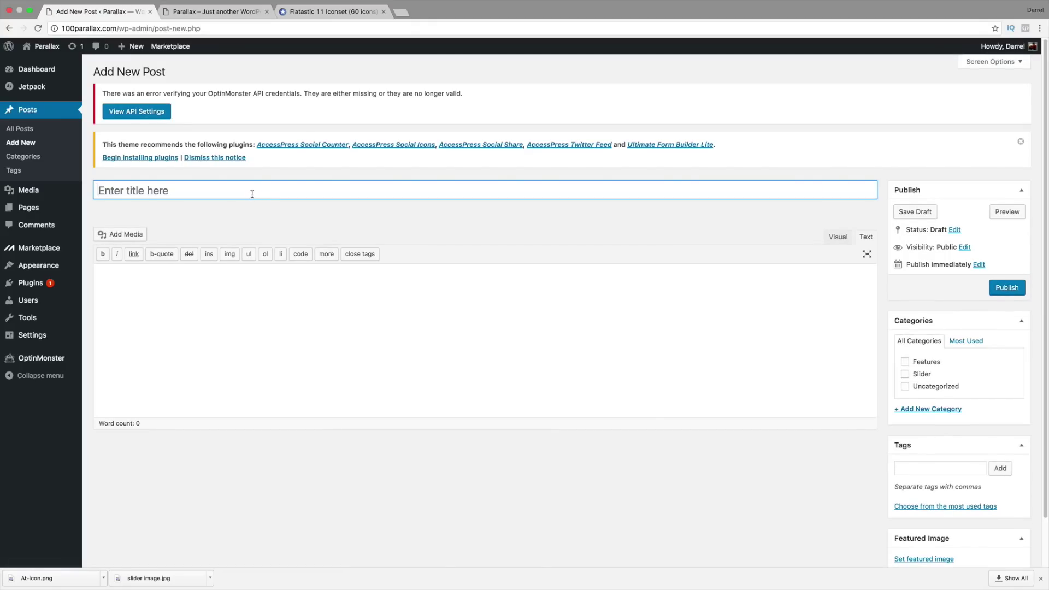
text(Cool Website)
key(Tab)
right_click(131, 273)
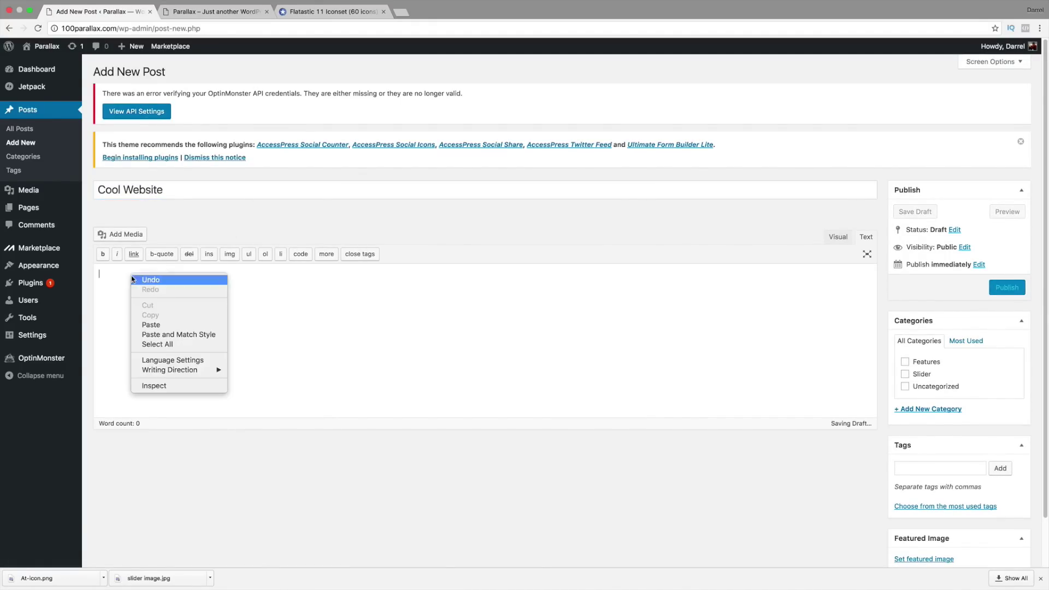
click(164, 325)
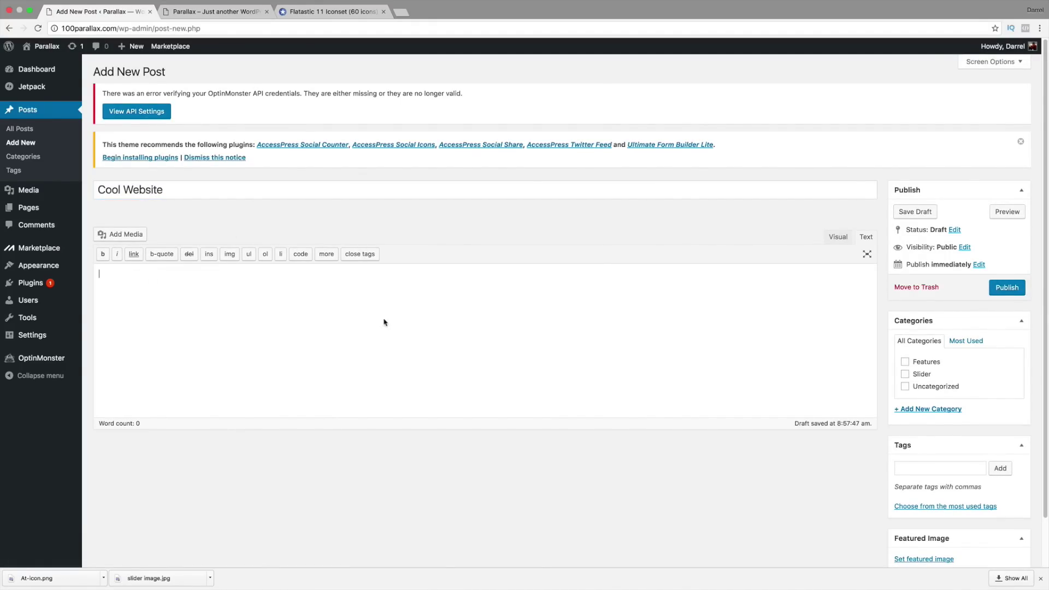
click(905, 361)
Step: Upload Application-Map-icon.png through the featured image picker
scroll(907, 361, down, 2)
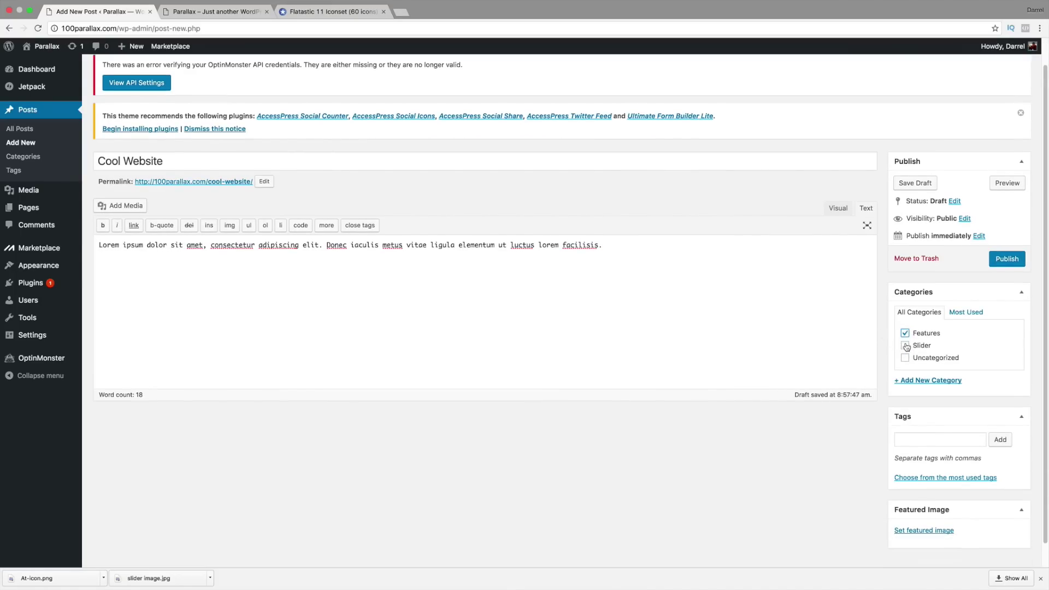
click(924, 506)
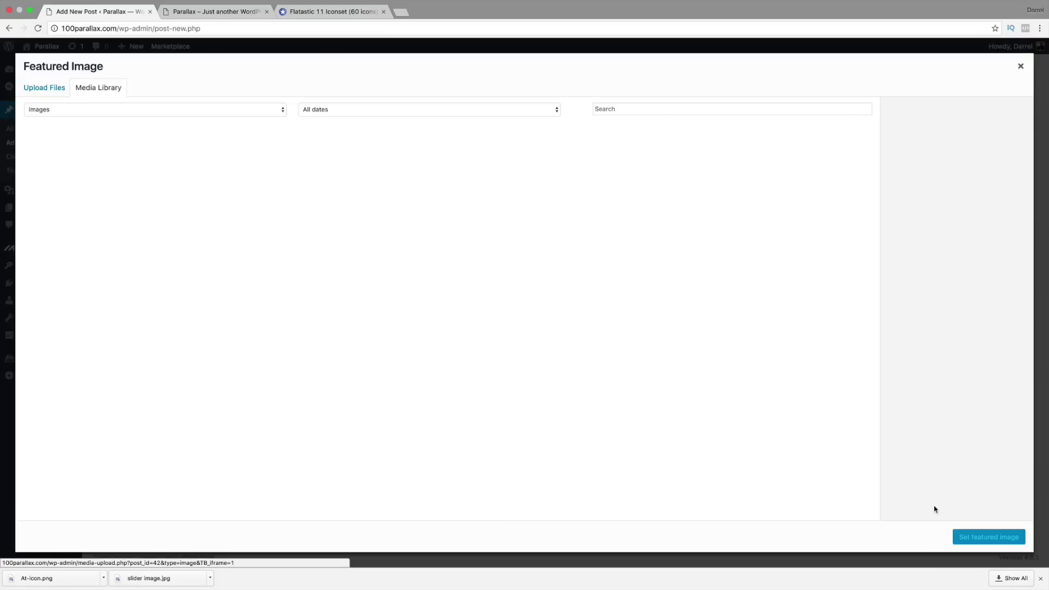
click(52, 89)
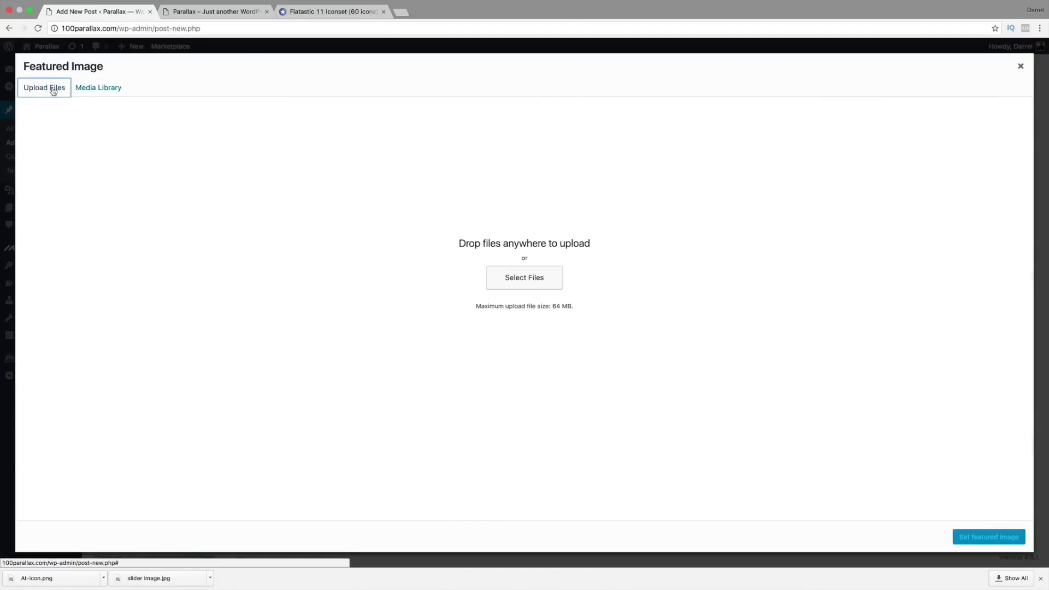
click(538, 285)
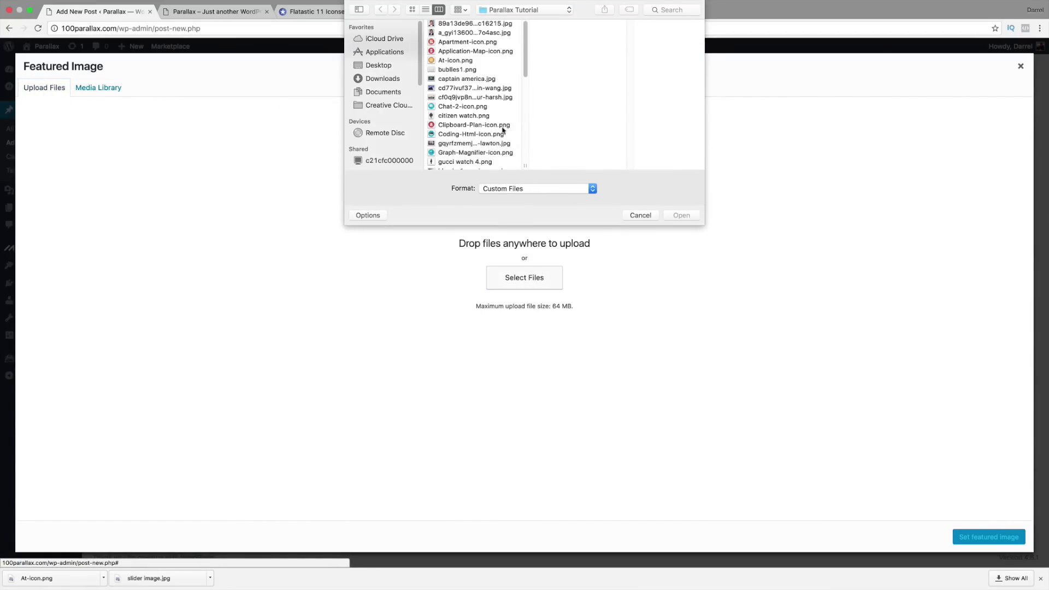
click(466, 51)
click(468, 42)
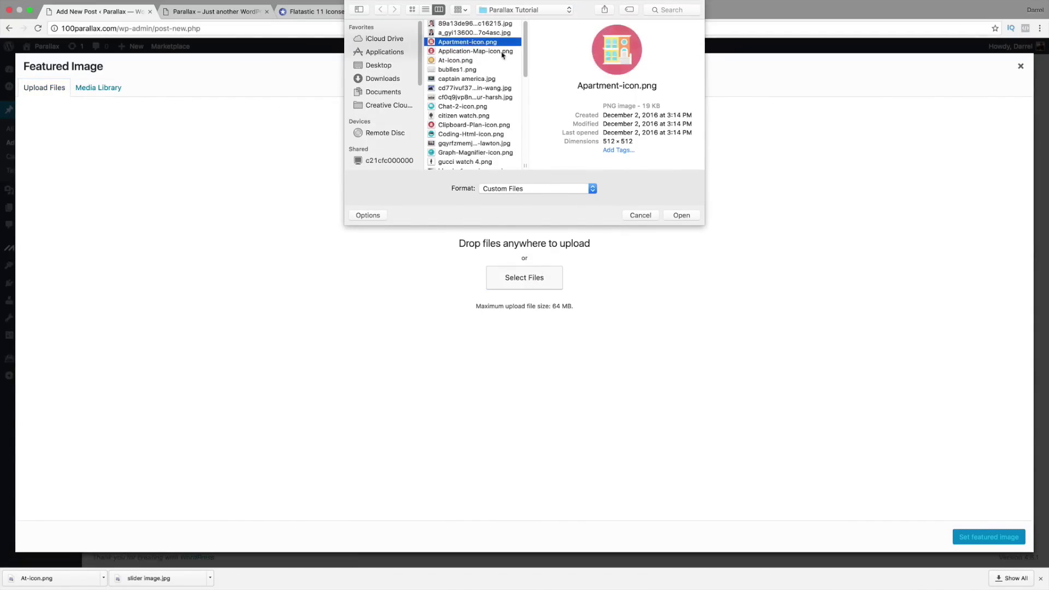
click(502, 52)
click(692, 216)
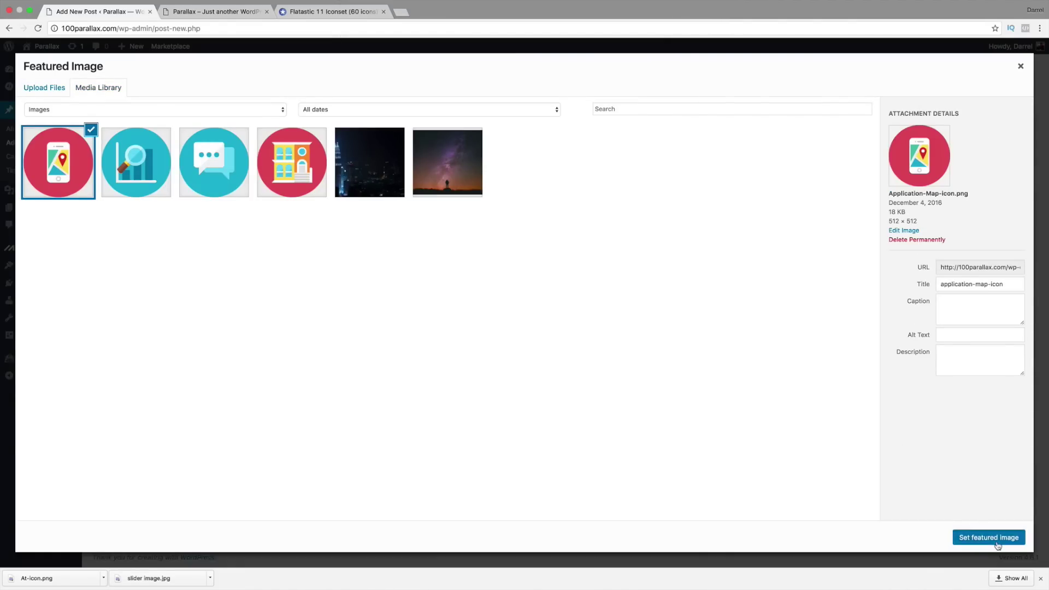
Step: Set the map icon as featured image, publish the post, and view the live site
click(991, 537)
click(1007, 234)
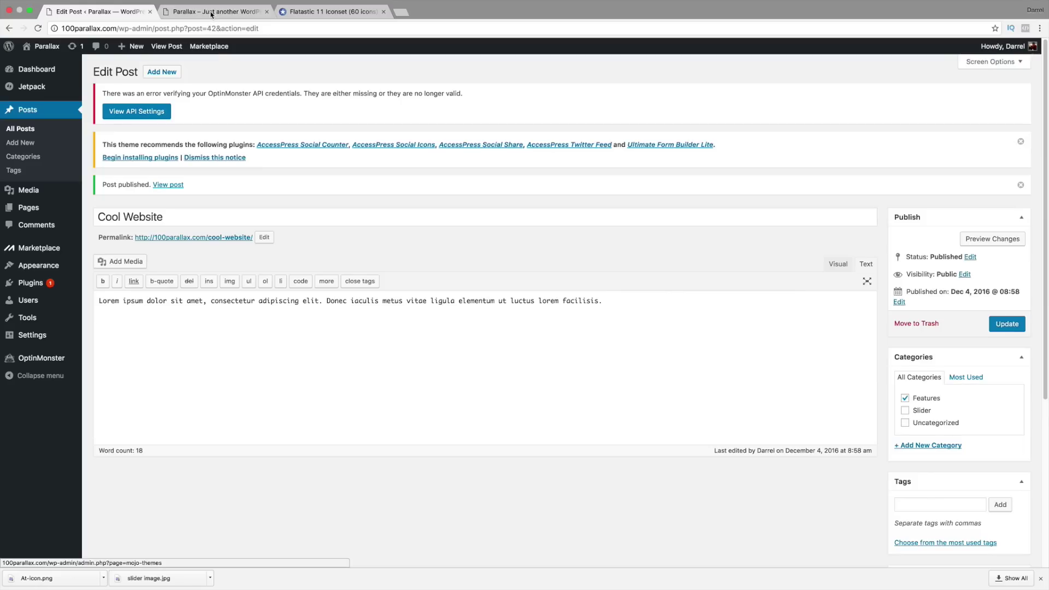
click(211, 12)
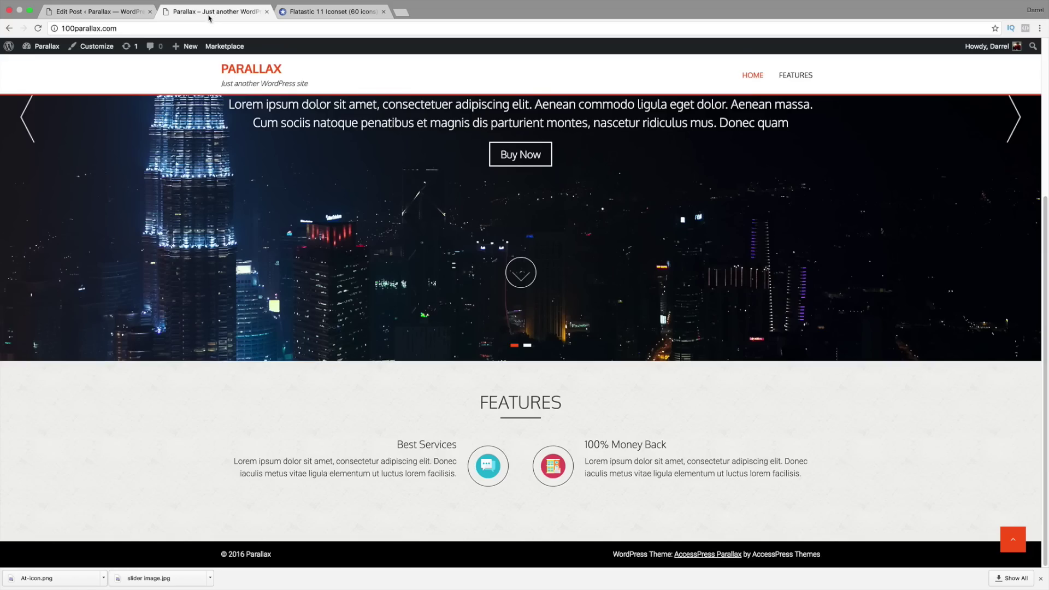
Step: Reload the live site and highlight the Amazing Website heading in its Features section
click(37, 28)
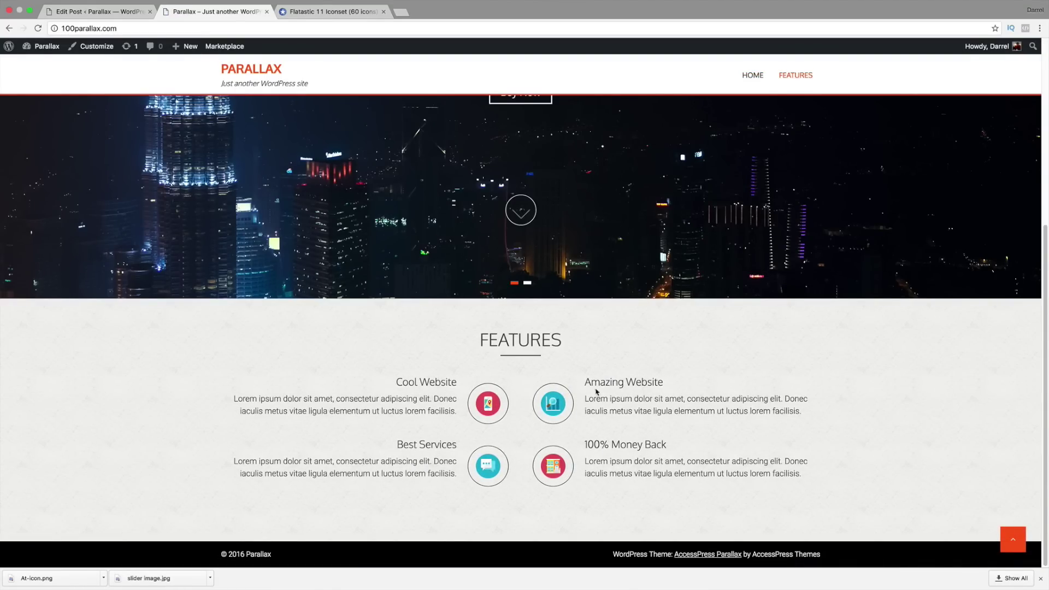
drag(670, 383, 584, 383)
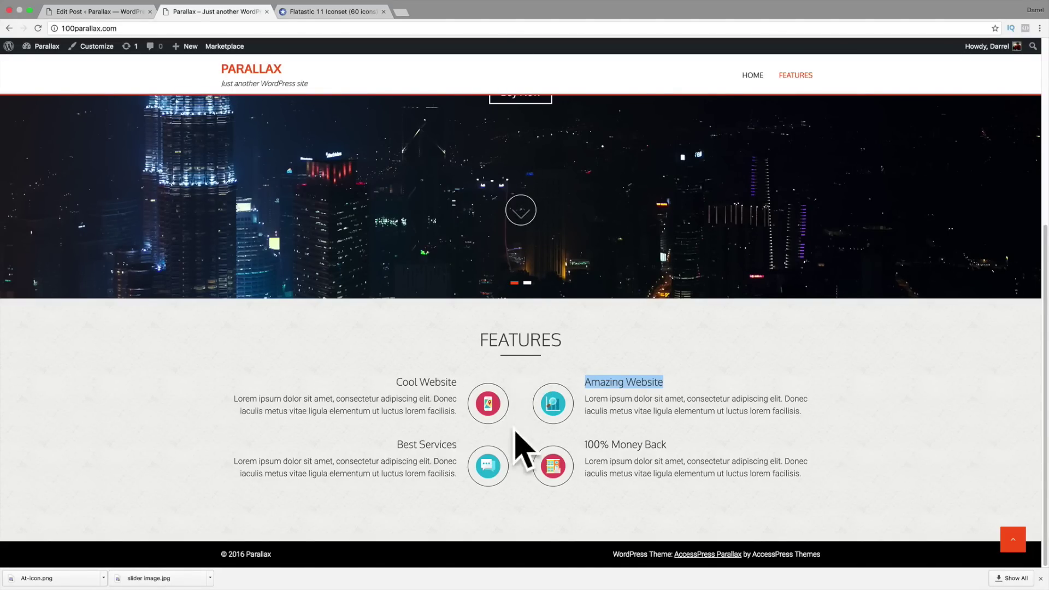
Step: Search Google for 'accesspress parallax demo' and open the WordPress.org AccessPress Parallax theme page
click(346, 13)
click(346, 30)
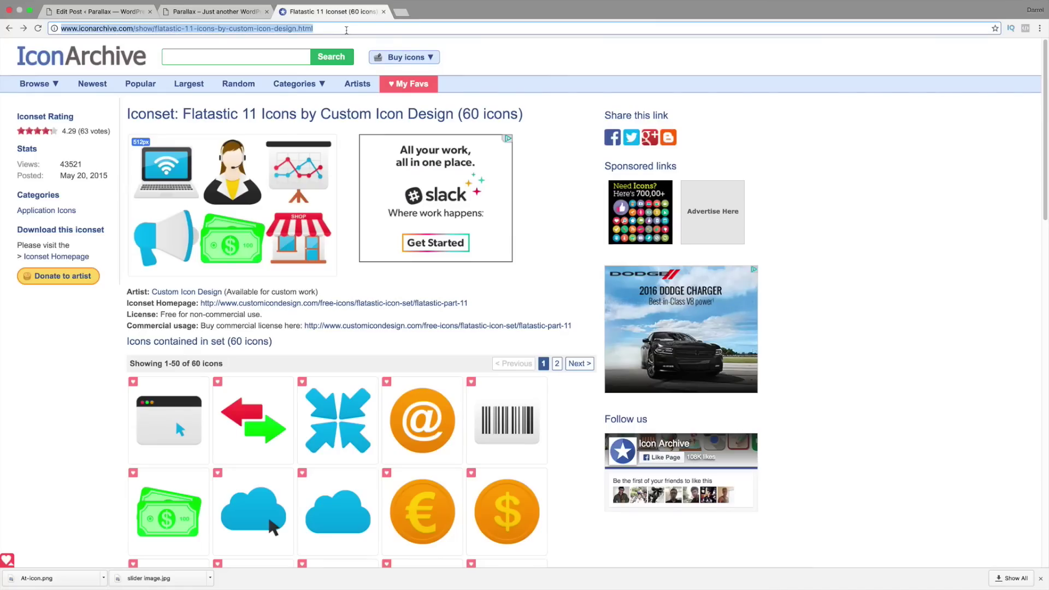
text(google.com)
key(Return)
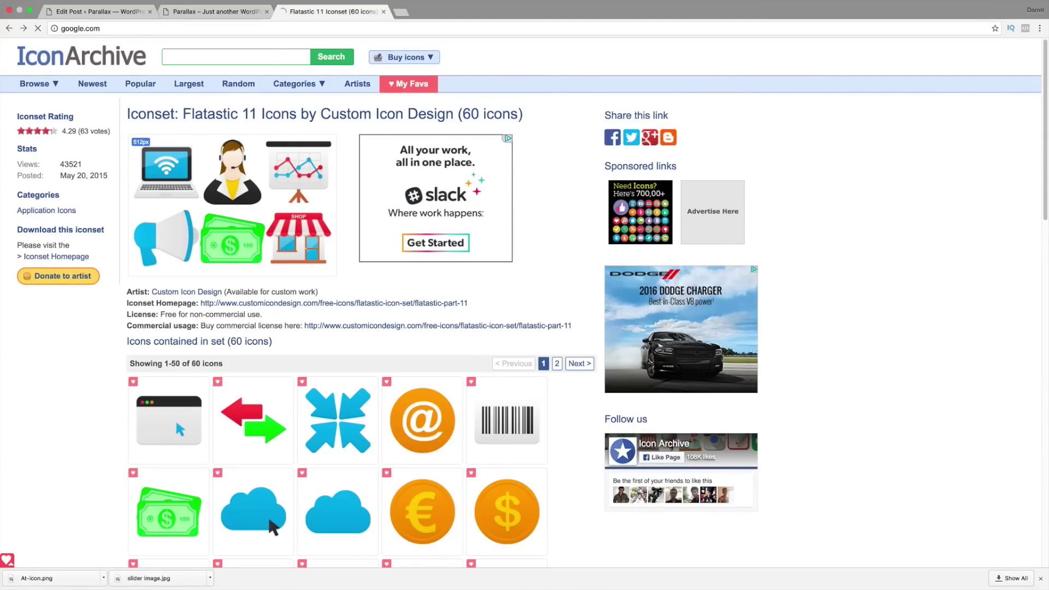
text(accr)
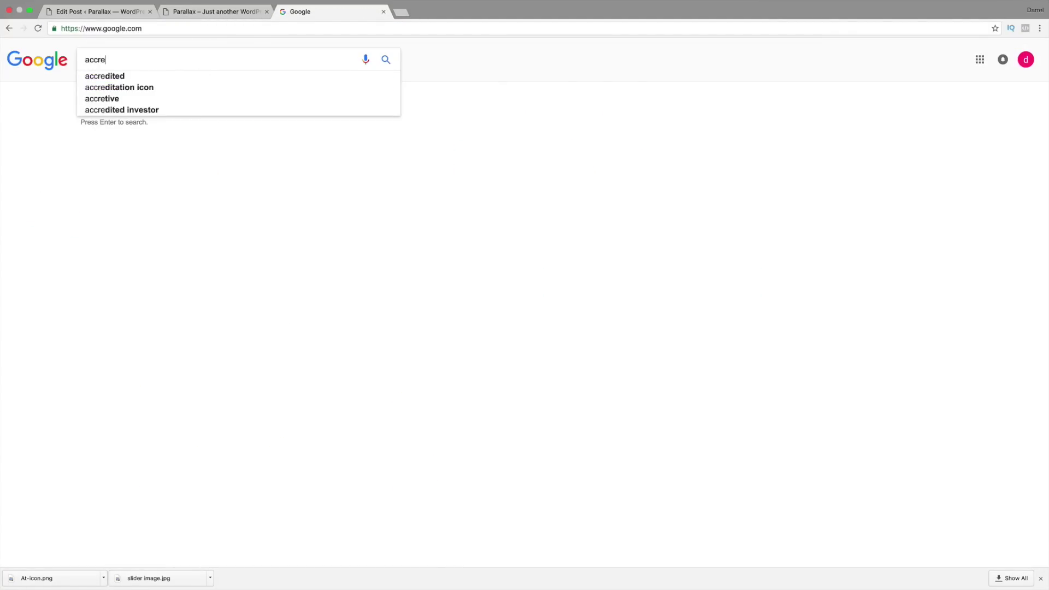
key(BackSpace)
text(esspress )
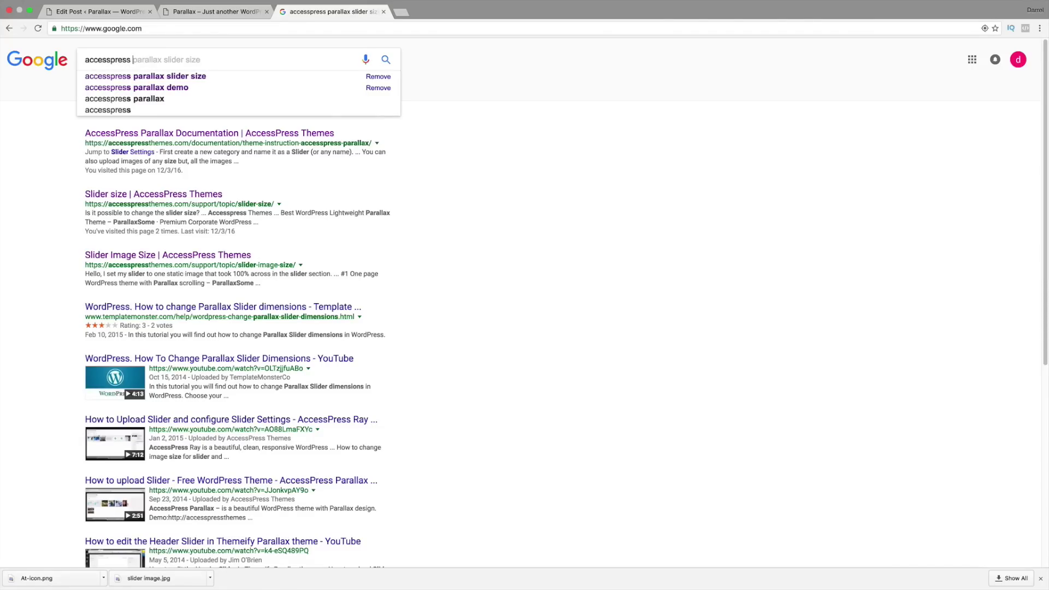
text(parallax)
key(Down)
key(Down)
key(Return)
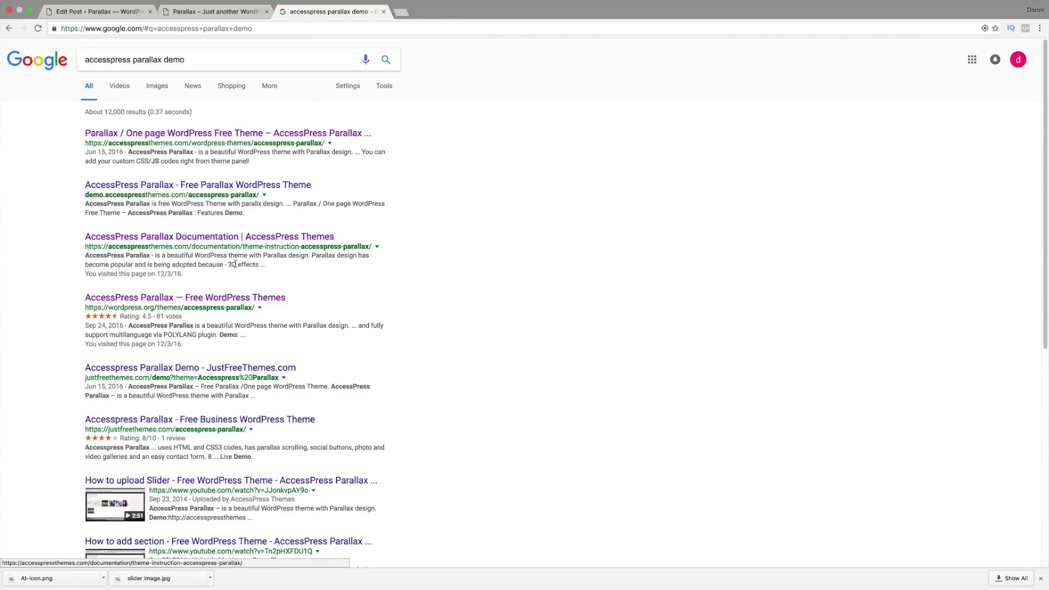
click(224, 298)
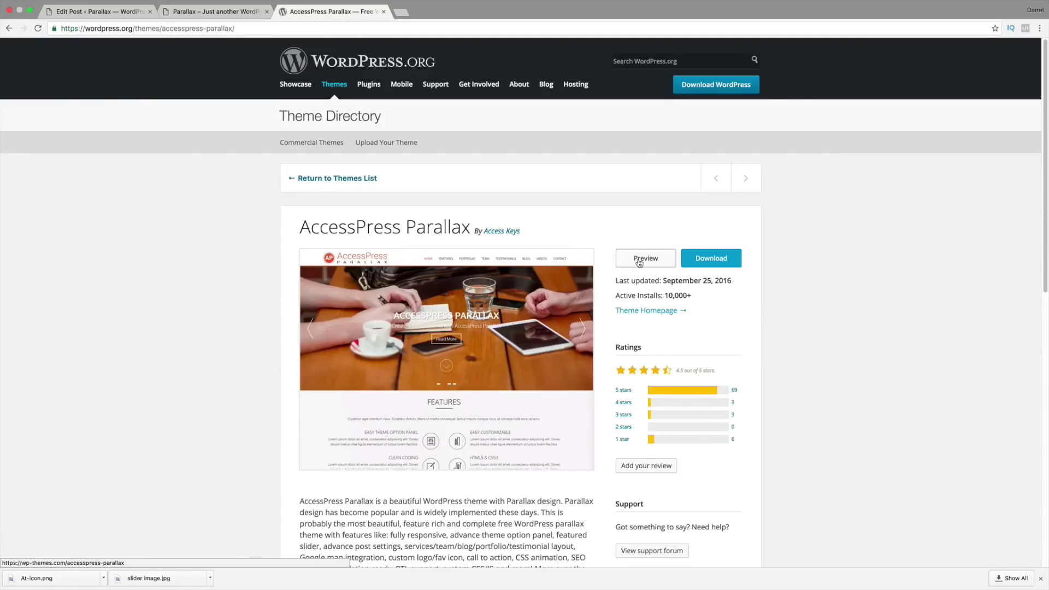
Step: Preview the AccessPress Parallax theme down past Features to Portfolio, then return to the Cool Website editor
click(548, 341)
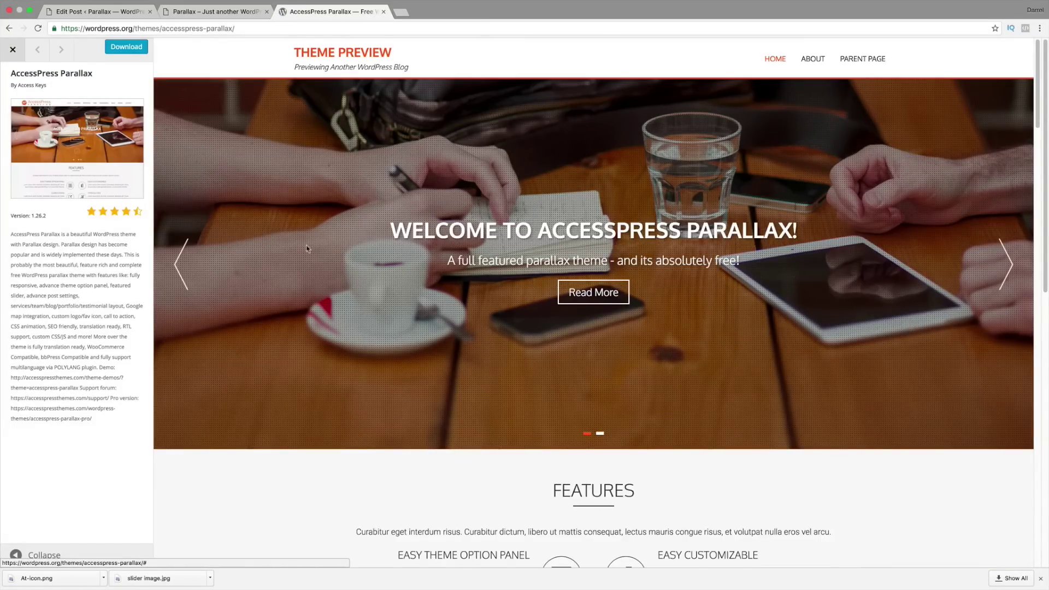
scroll(318, 229, down, 5)
scroll(319, 228, down, 2)
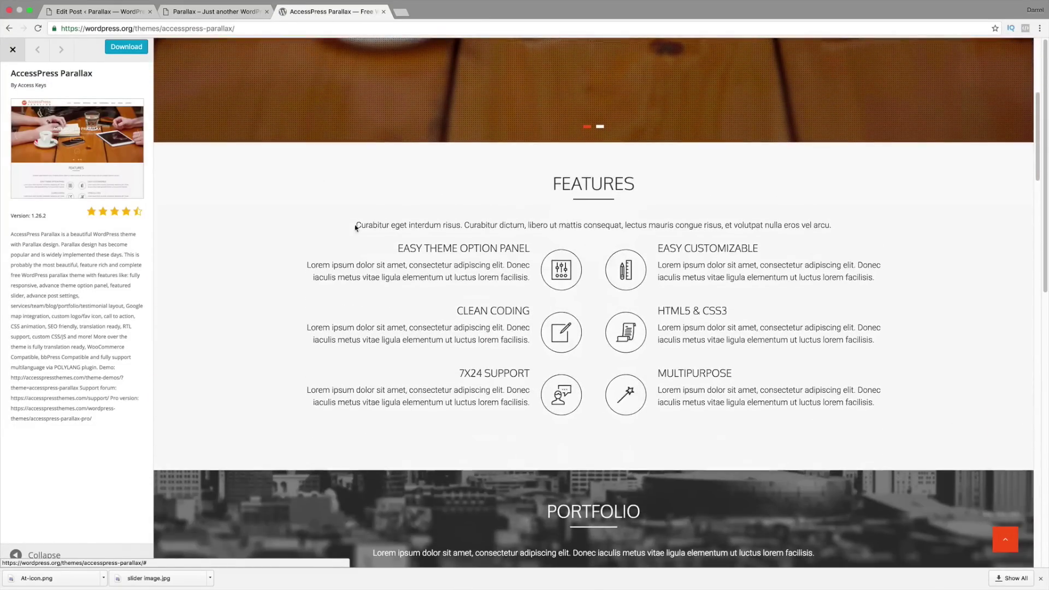
scroll(632, 247, down, 8)
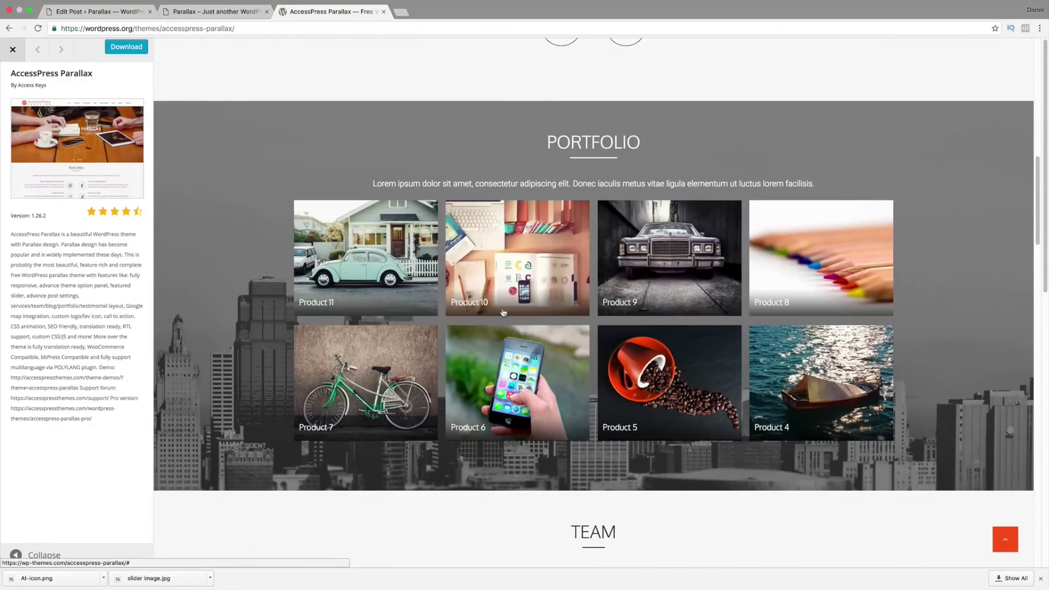
click(99, 10)
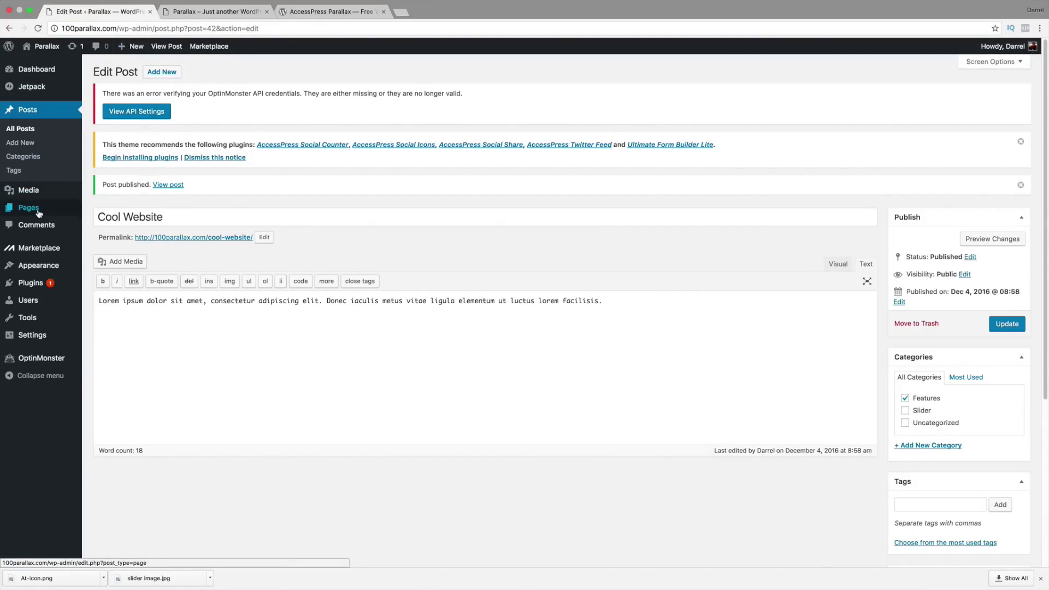
Step: Create and publish an empty page titled 'Portfolio', then bring up the demo's Portfolio section
mouse_move(39, 213)
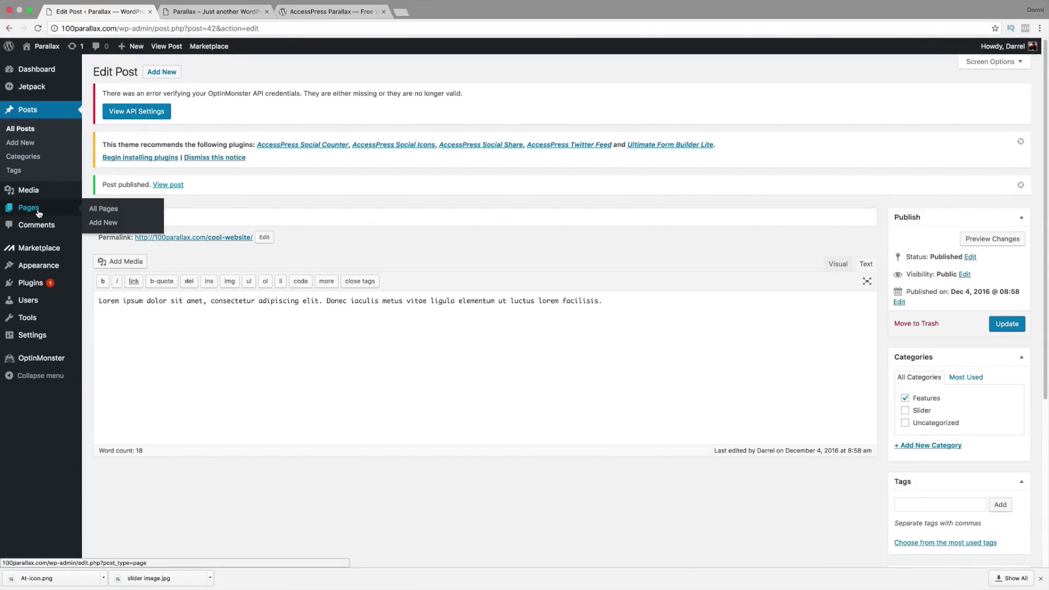
click(104, 224)
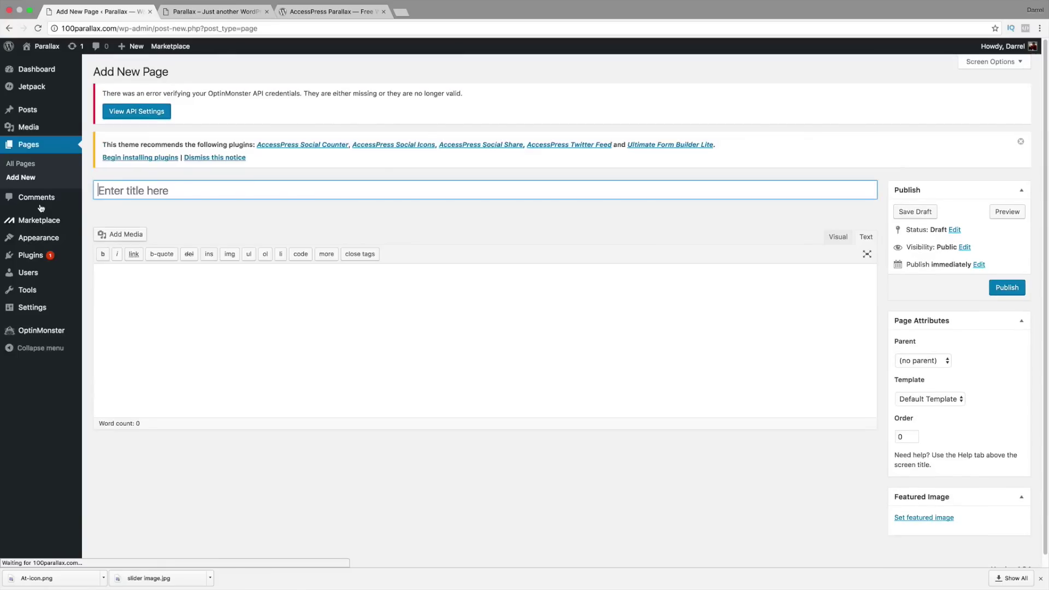
click(123, 188)
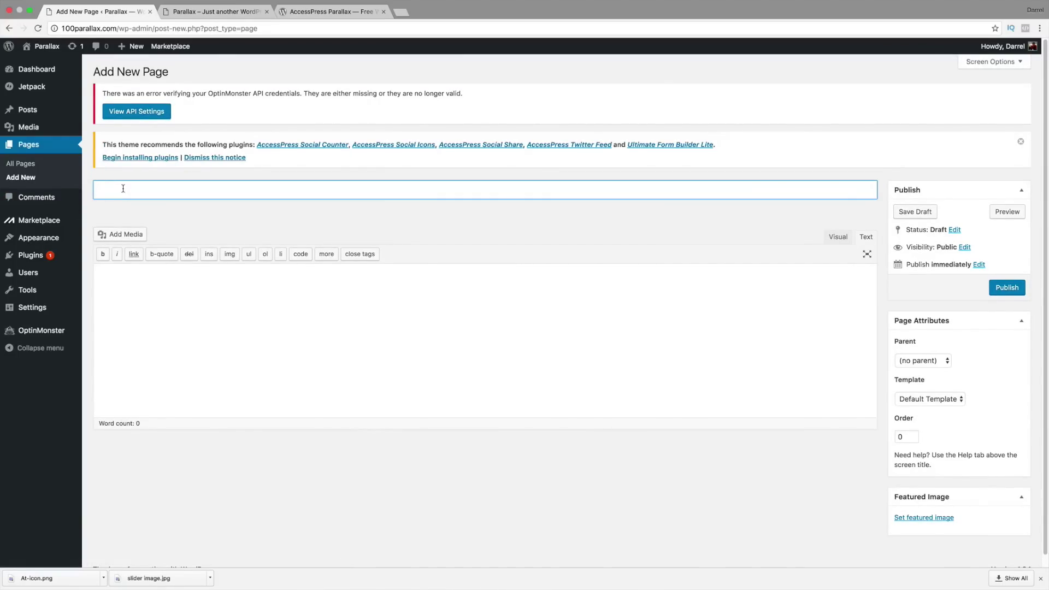
text(Po)
key(BackSpace)
key(BackSpace)
key(BackSpace)
text(folio)
key(Tab)
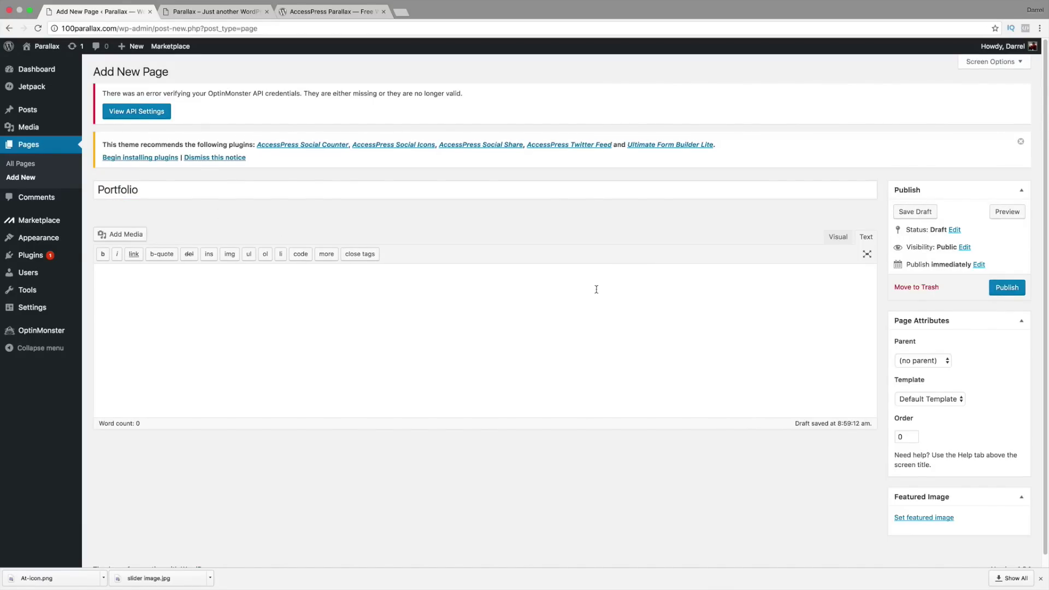
click(1001, 291)
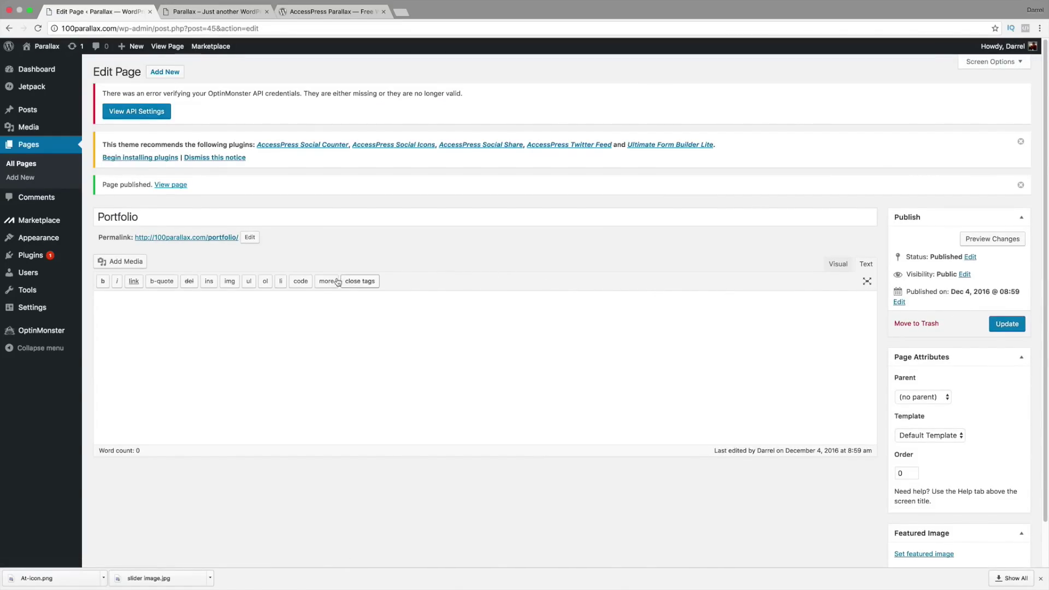
click(310, 15)
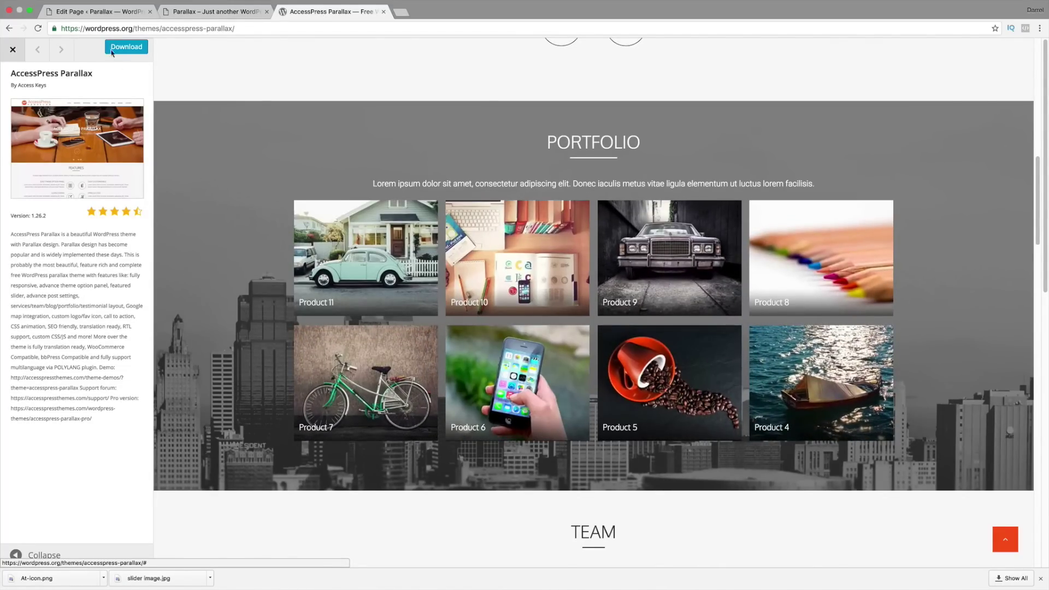
Step: Start a new post titled 'Amazing China' with a pasted Lorem ipsum body
click(99, 13)
mouse_move(40, 112)
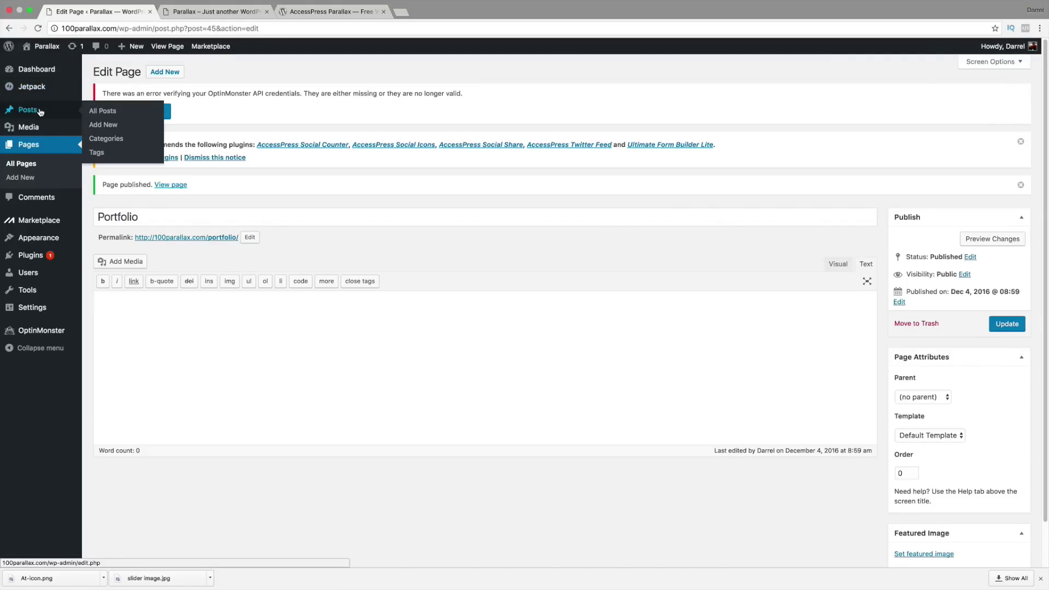
click(100, 127)
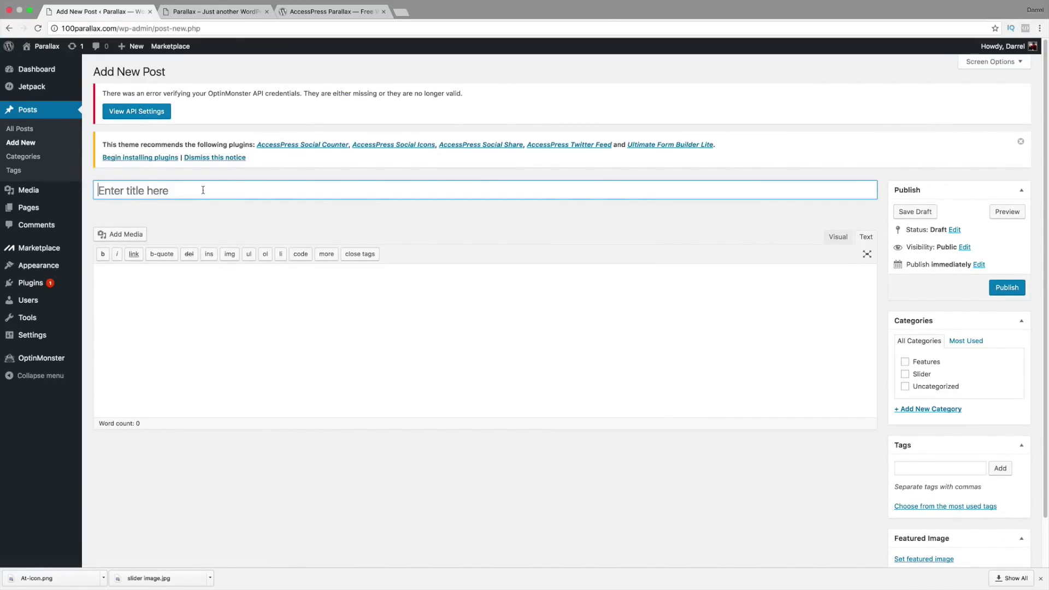
text(Aa)
text(mazing China)
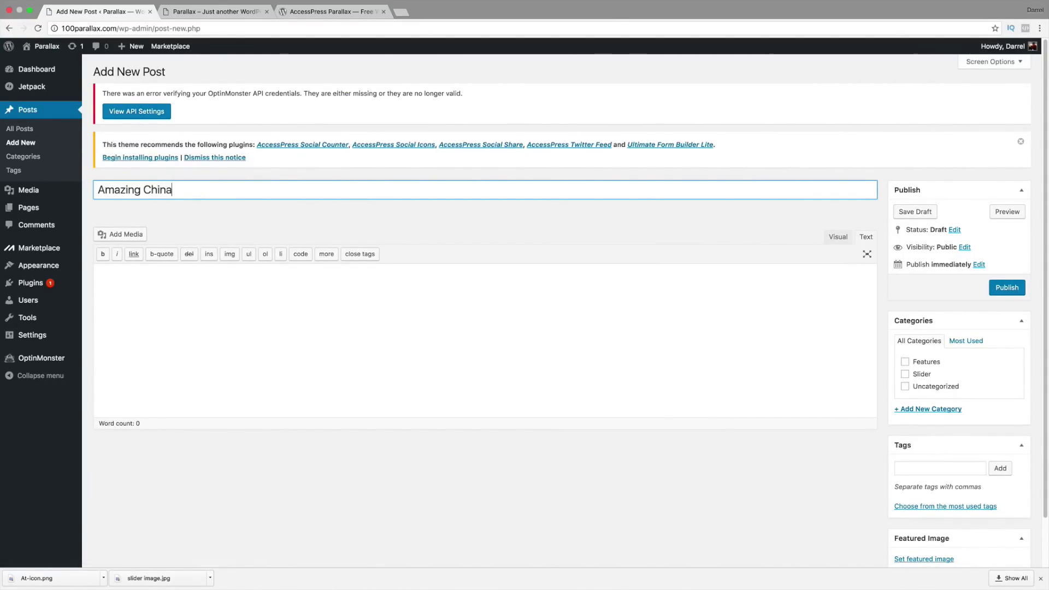
key(Tab)
right_click(107, 276)
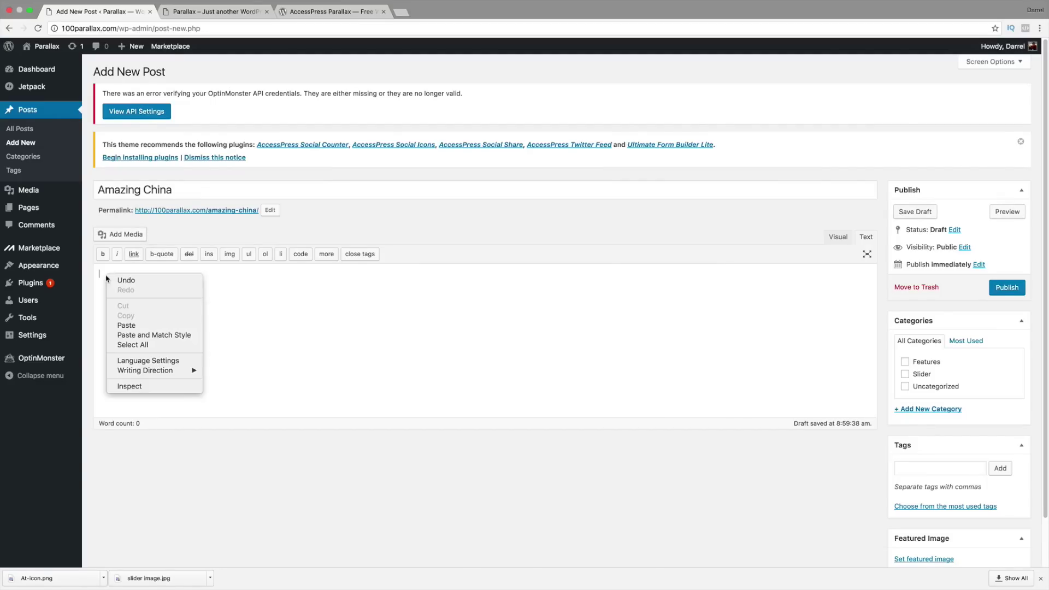
click(135, 324)
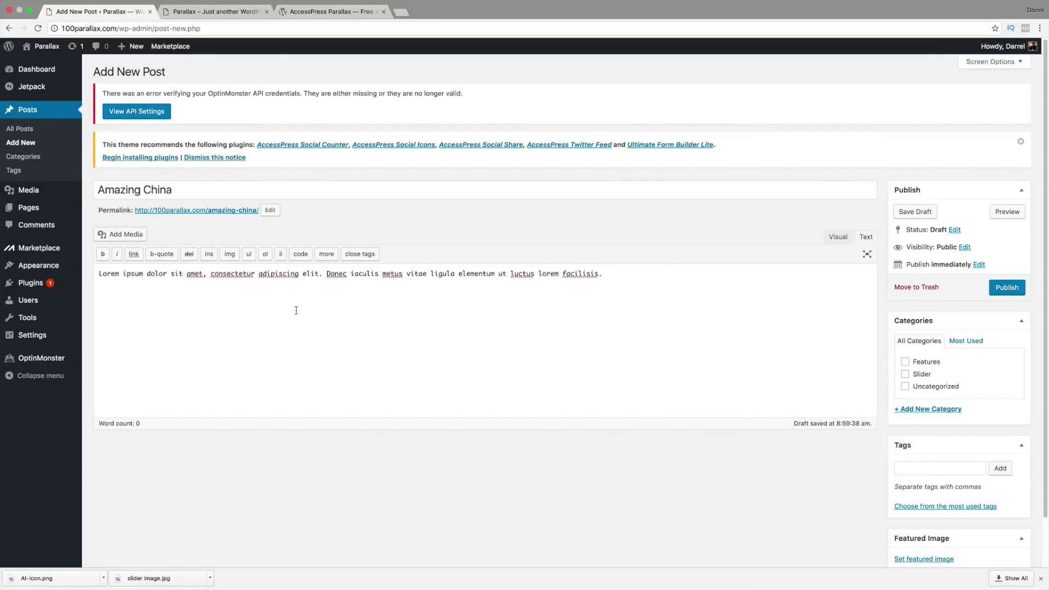
Step: Add a new Portfolio category and file the post under it
click(908, 410)
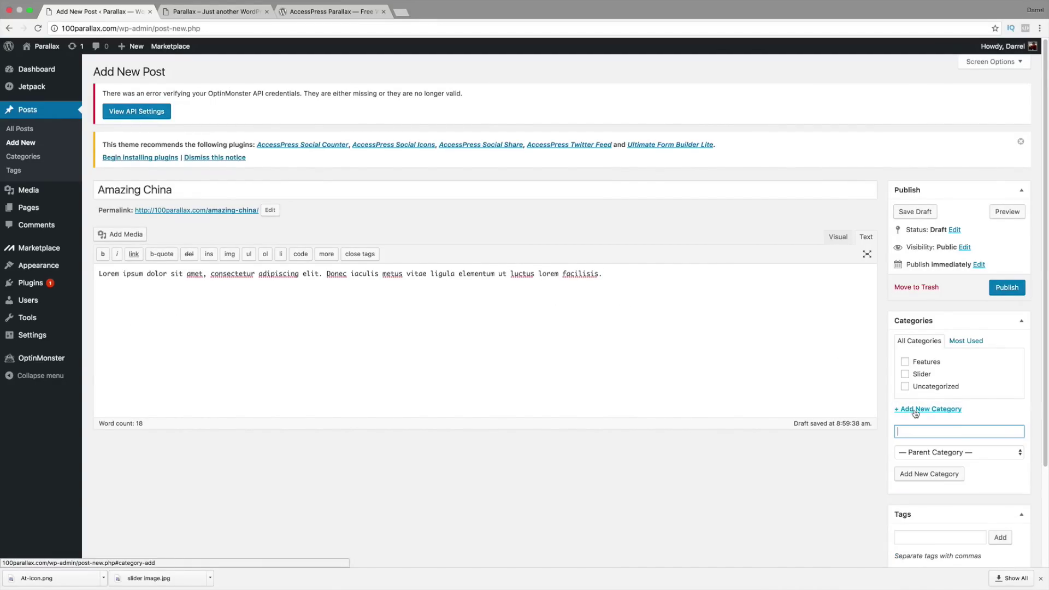
text(Portfolio)
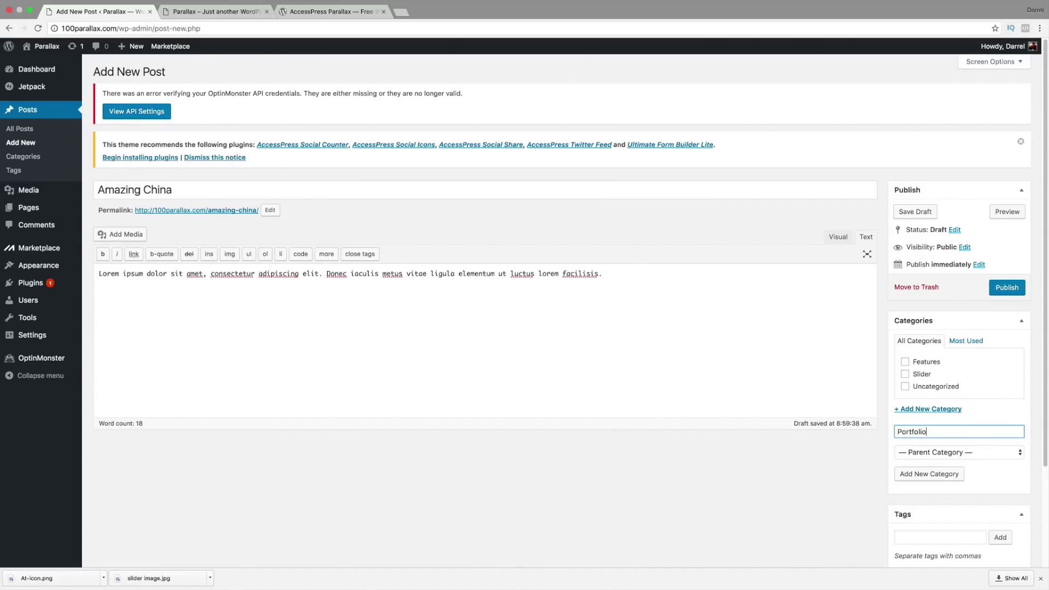
click(926, 474)
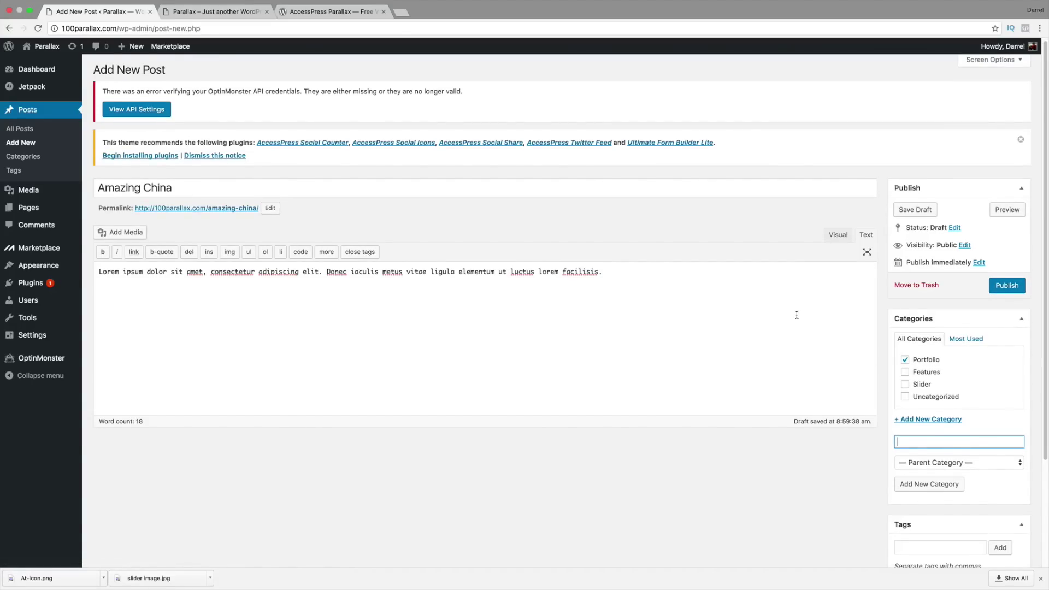
scroll(814, 363, down, 5)
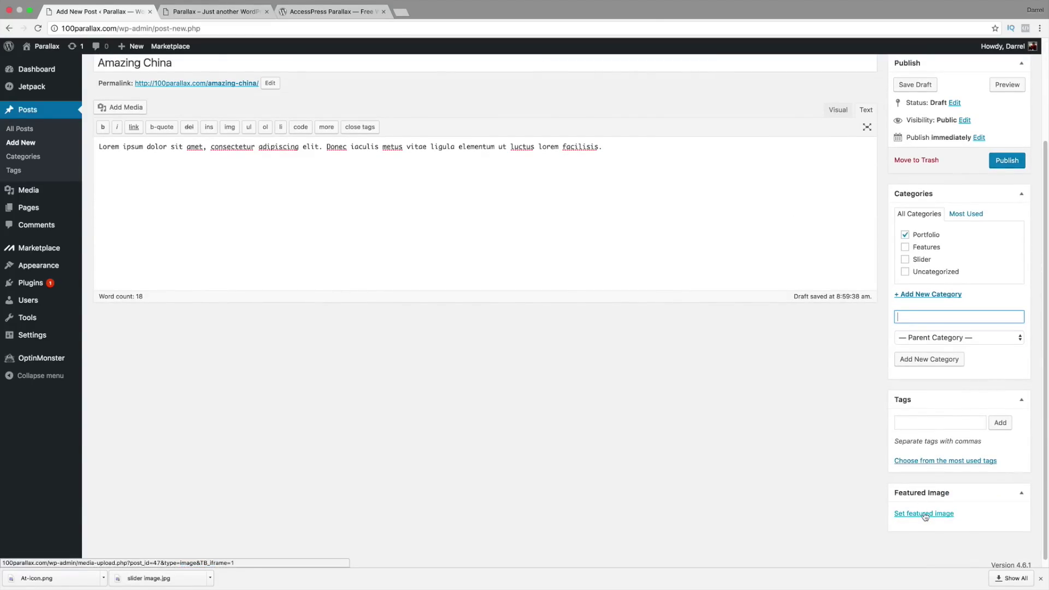
Step: Open the featured image uploader and browse candidate photos in the file picker
click(924, 514)
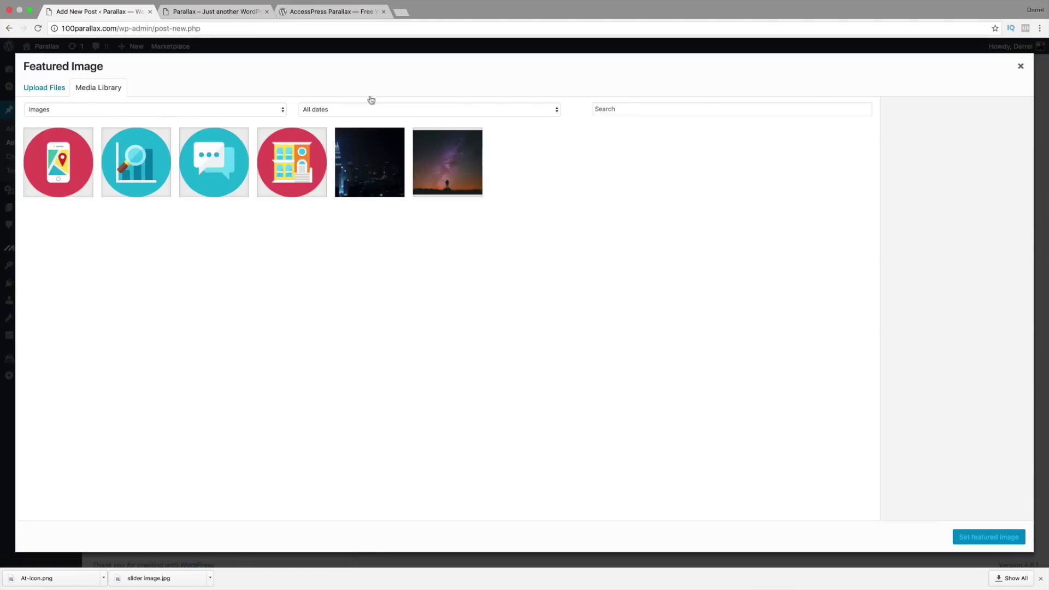
click(64, 85)
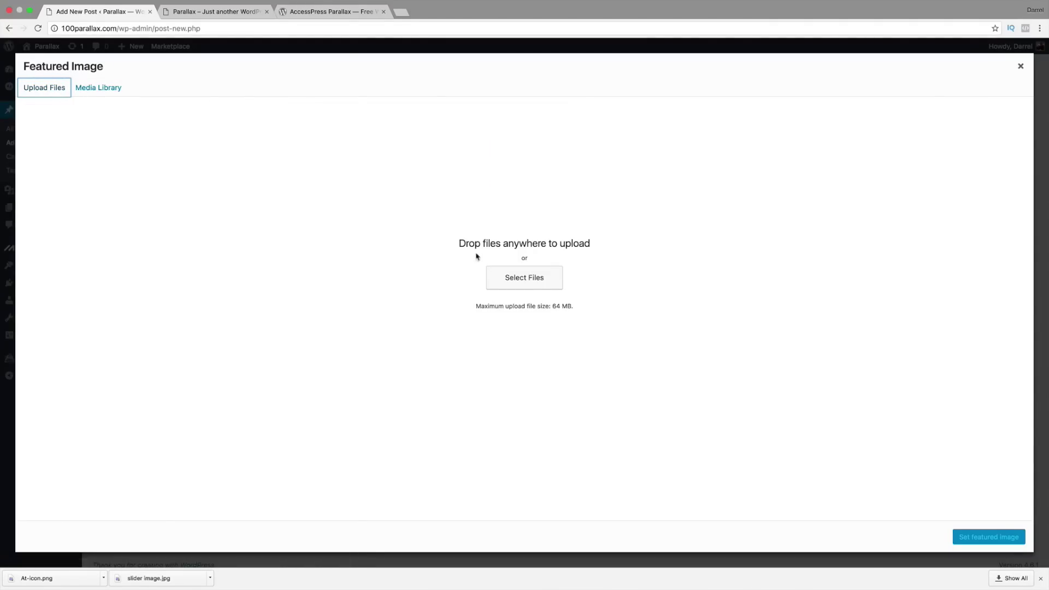
click(517, 278)
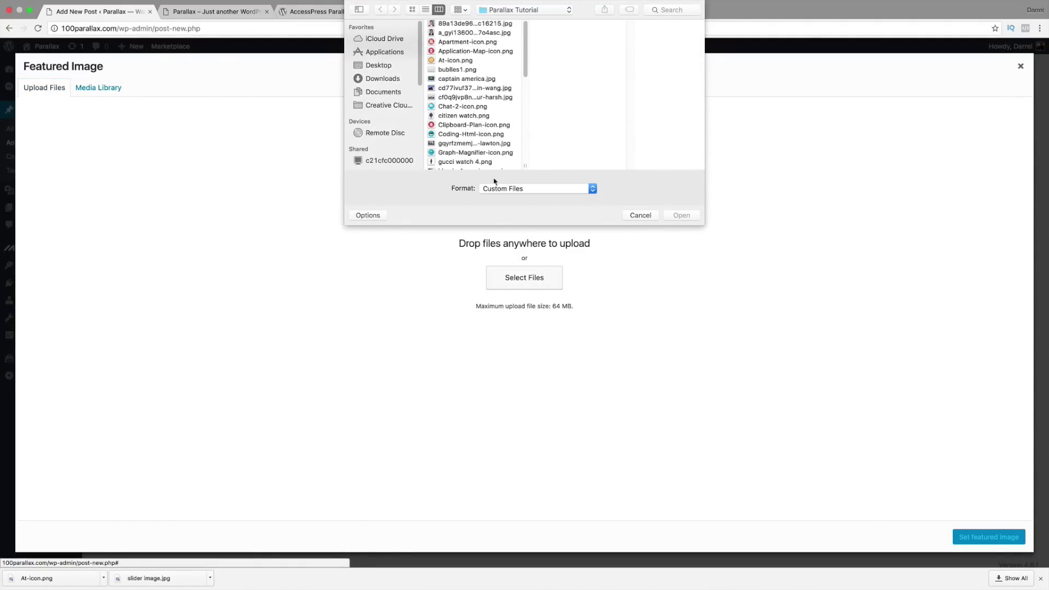
click(464, 136)
scroll(465, 131, down, 3)
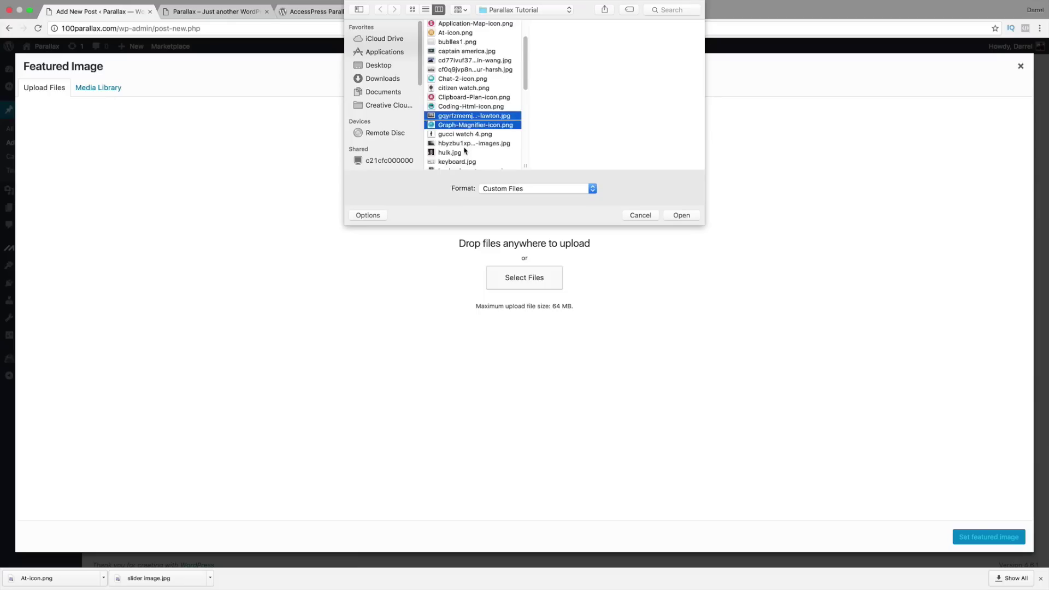
click(467, 121)
scroll(467, 121, down, 2)
click(468, 137)
scroll(468, 136, down, 3)
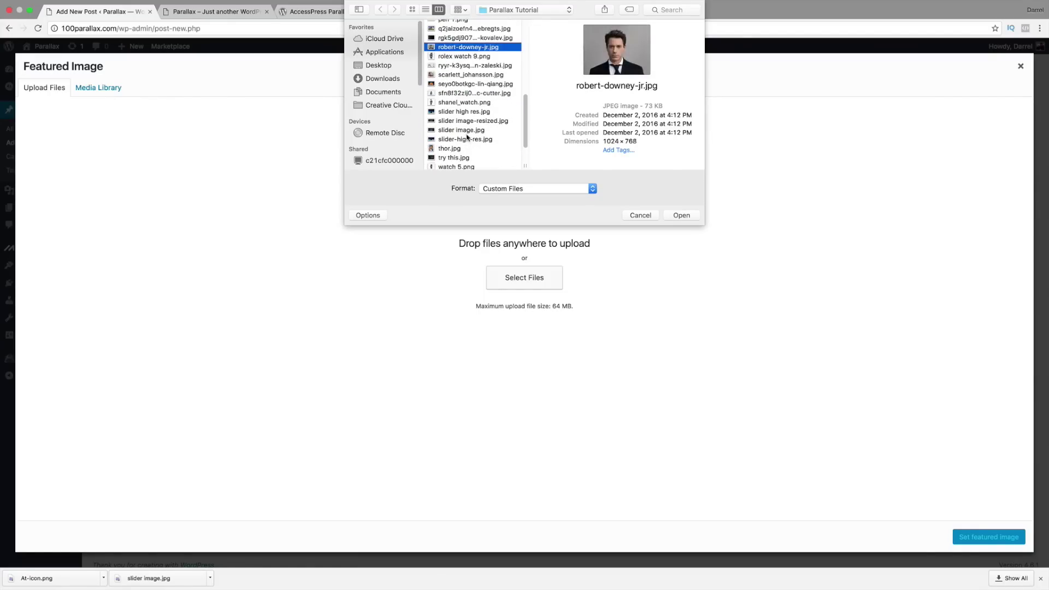
click(467, 77)
click(466, 84)
scroll(466, 93, down, 2)
click(467, 108)
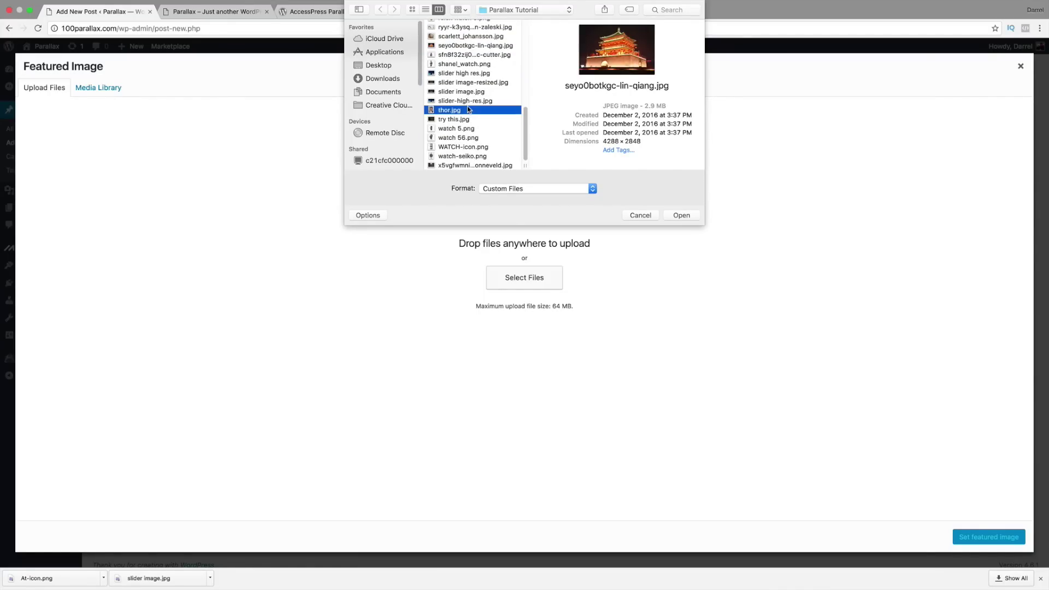
scroll(470, 123, up, 5)
scroll(472, 80, up, 5)
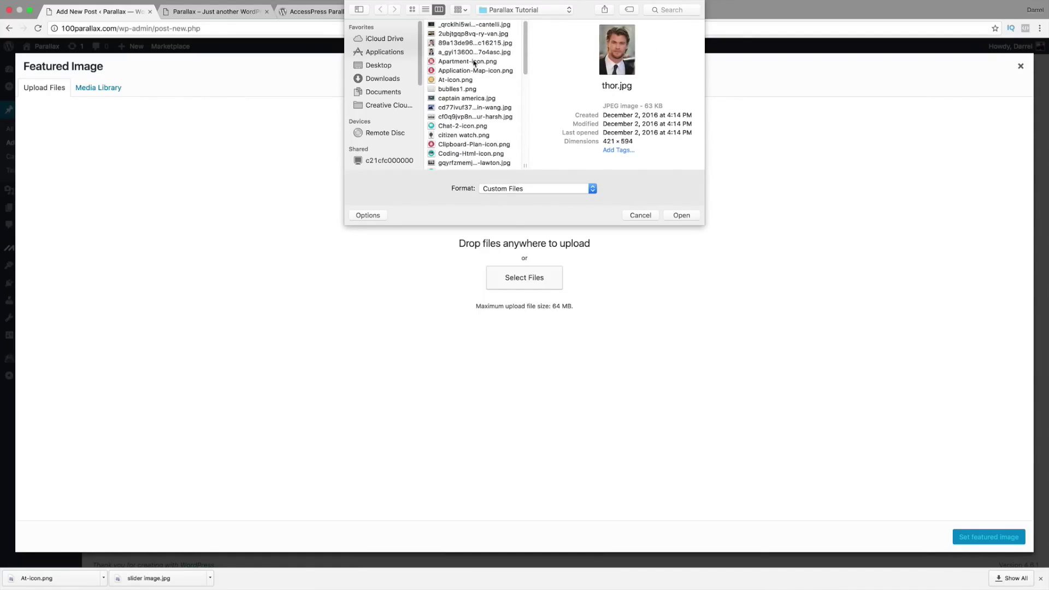
Step: Choose the illuminated tower photo seyo0botkgc-lin-qiang.jpg and upload it to the media library
click(473, 34)
click(474, 24)
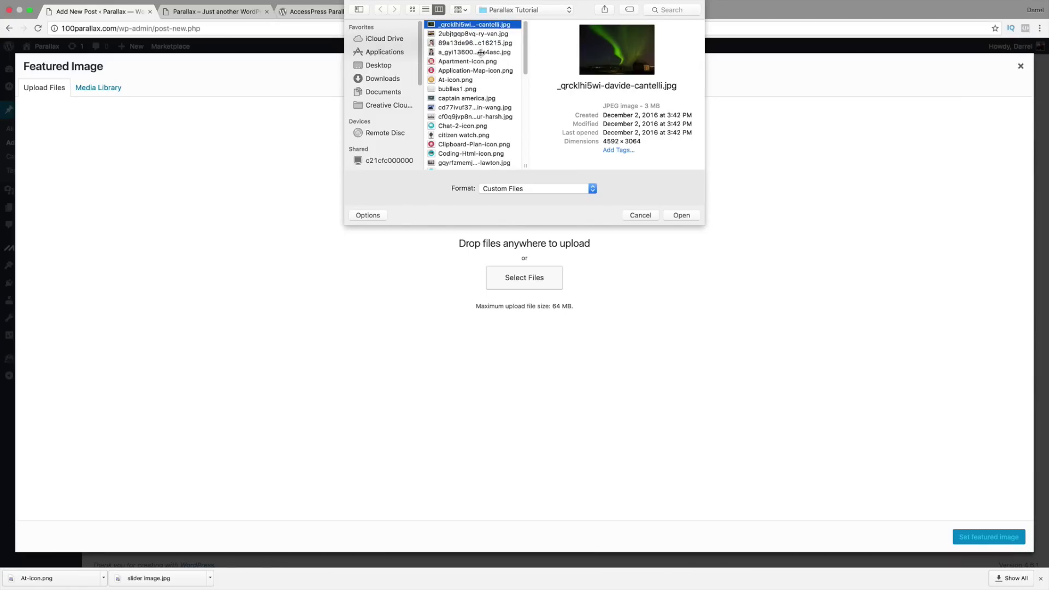
click(481, 52)
click(483, 61)
click(486, 98)
click(486, 117)
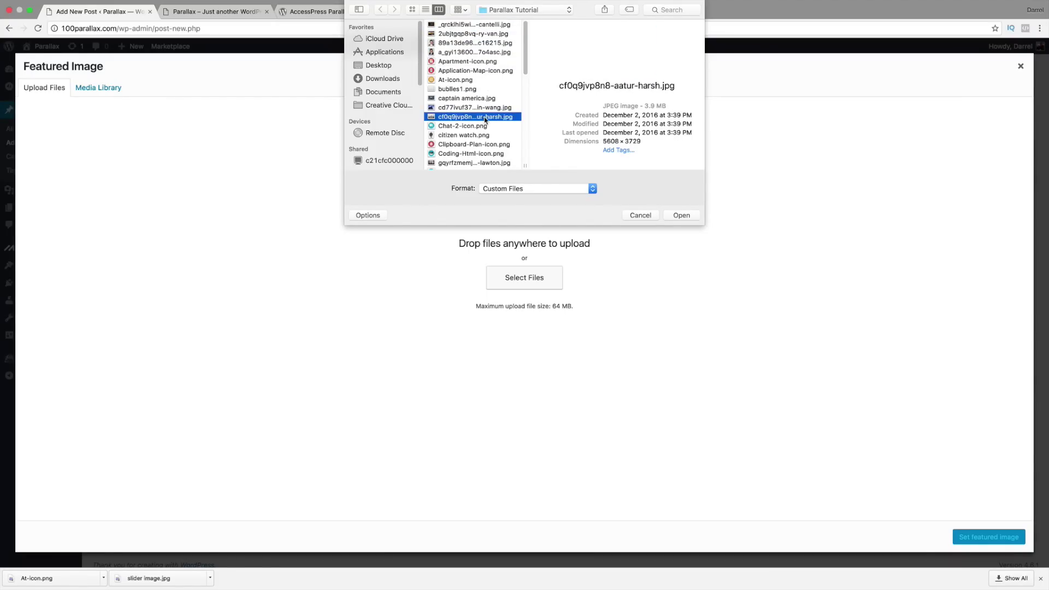
scroll(486, 123, down, 3)
click(495, 140)
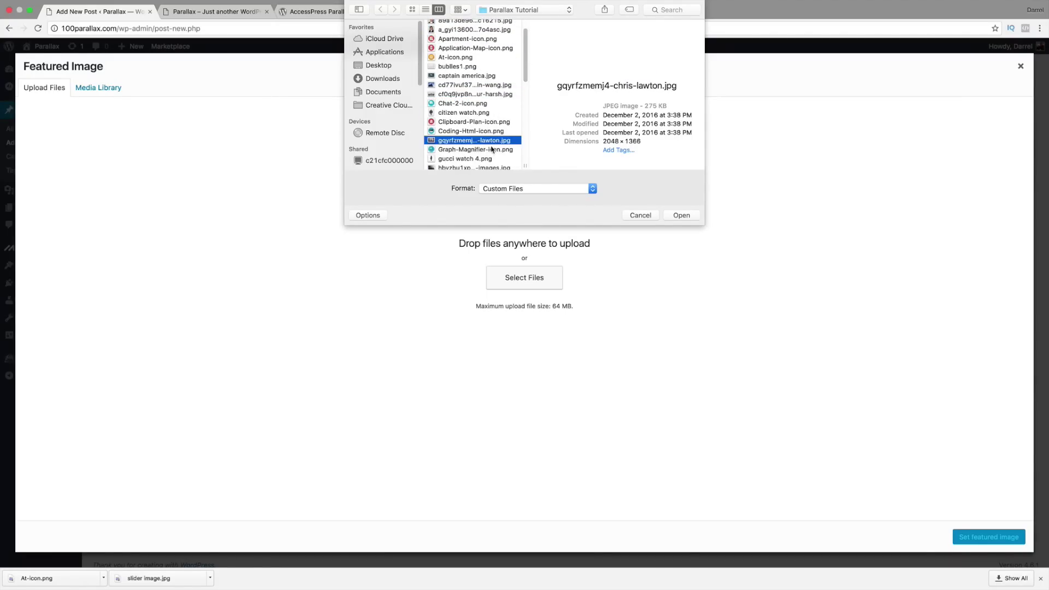
scroll(493, 148, down, 1)
click(492, 148)
scroll(484, 123, down, 4)
click(481, 110)
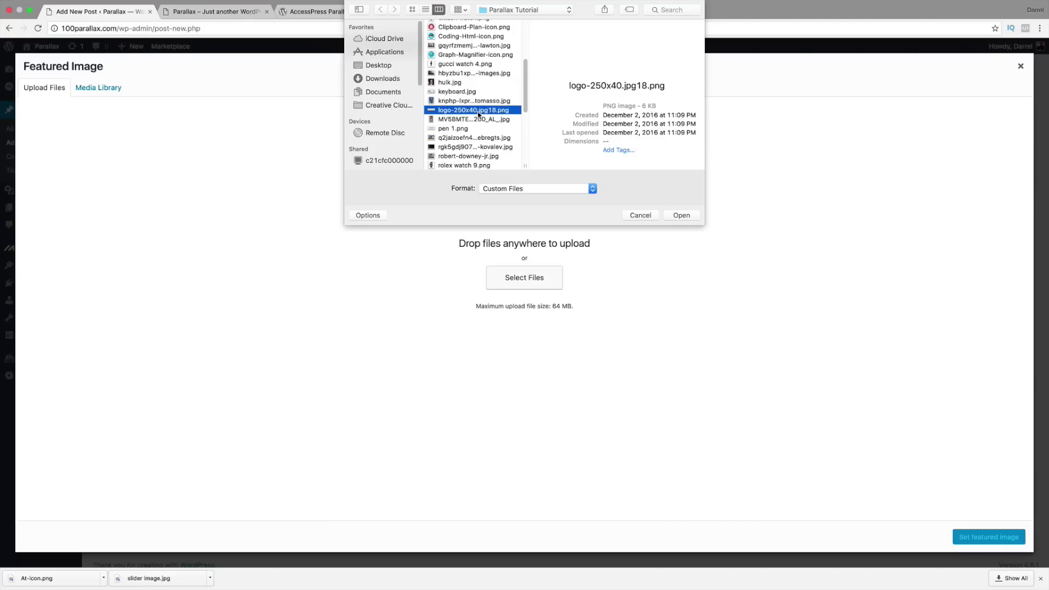
click(479, 100)
click(480, 138)
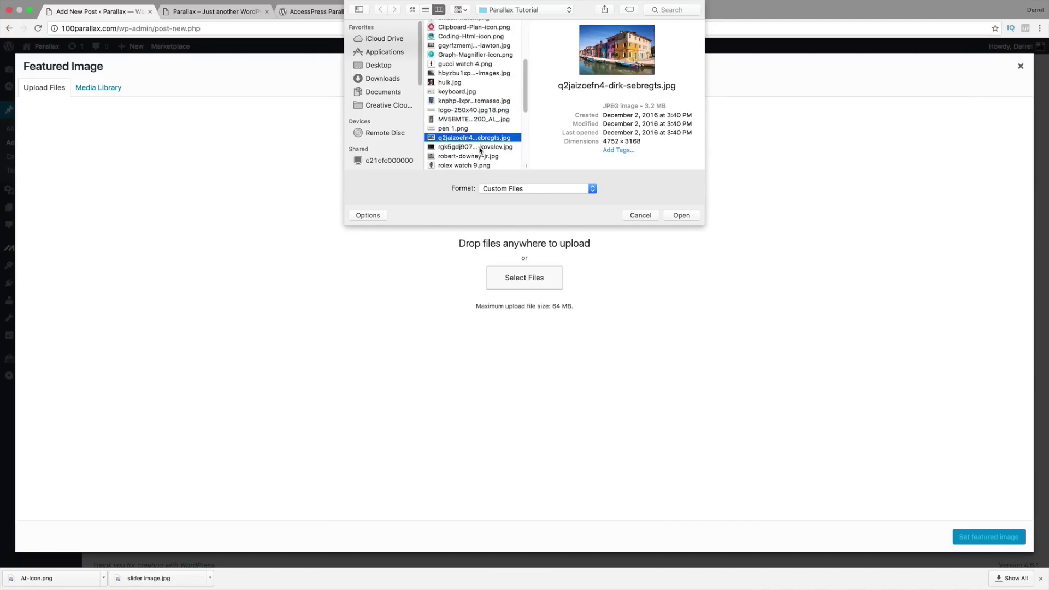
click(481, 148)
click(483, 156)
click(486, 138)
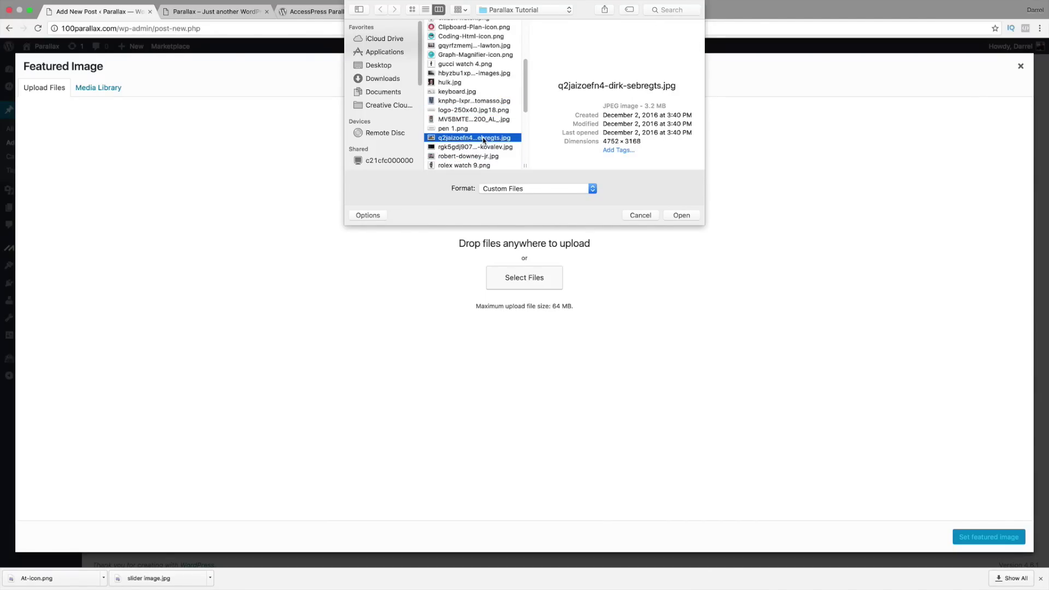
scroll(485, 140, down, 5)
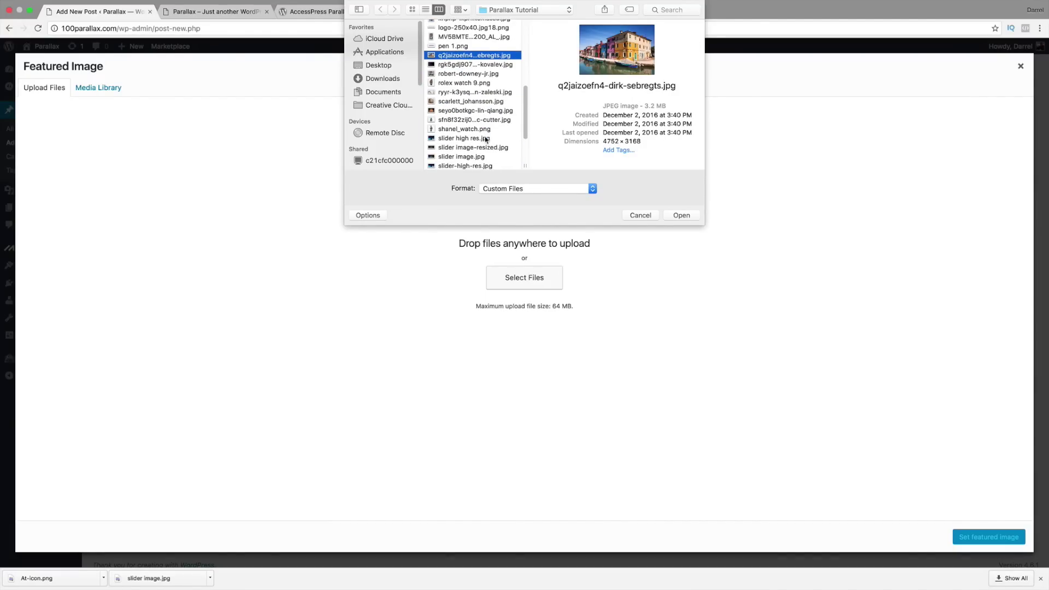
scroll(485, 140, down, 2)
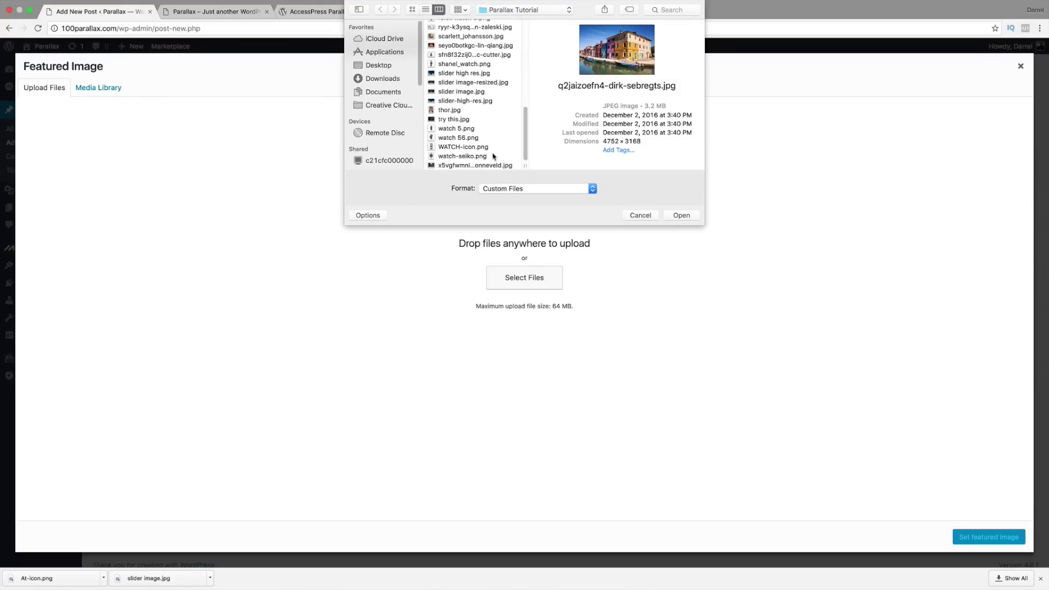
click(499, 166)
scroll(500, 164, up, 3)
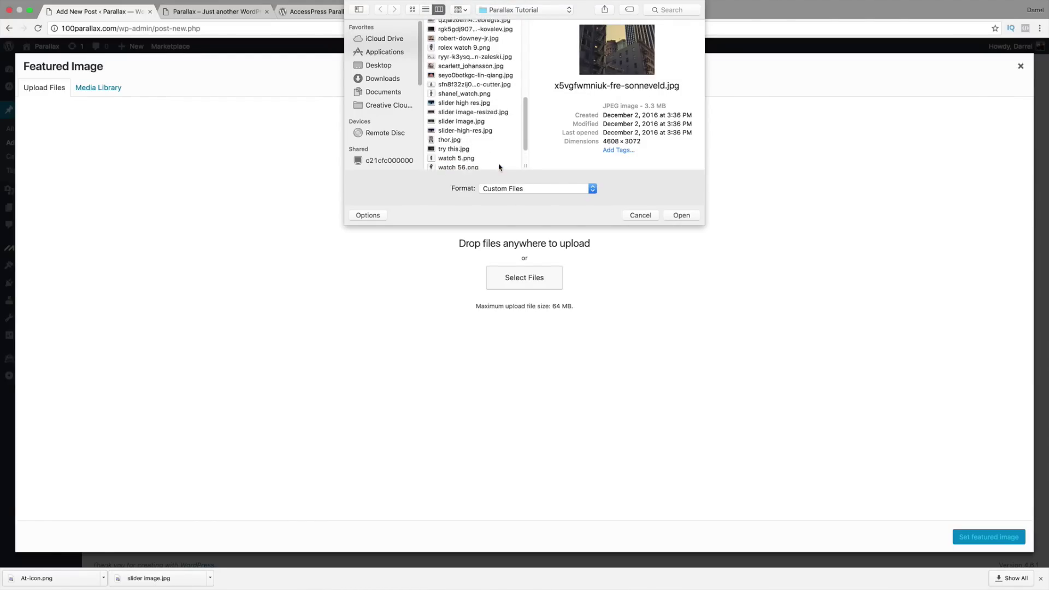
click(483, 66)
click(484, 119)
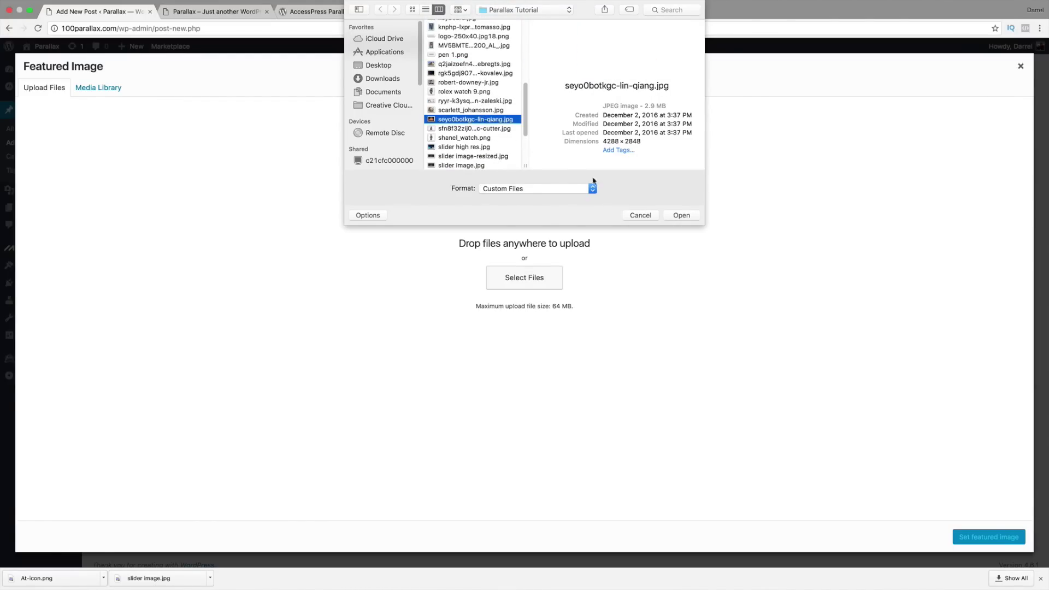
click(680, 216)
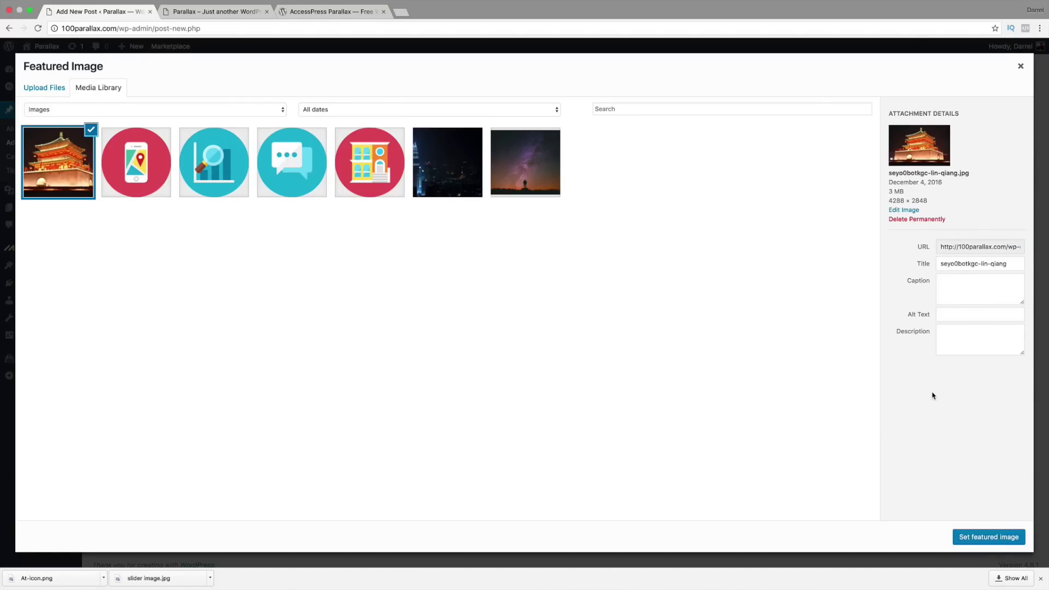
Step: Set the tower photo as featured image and publish Amazing China under Portfolio
click(989, 537)
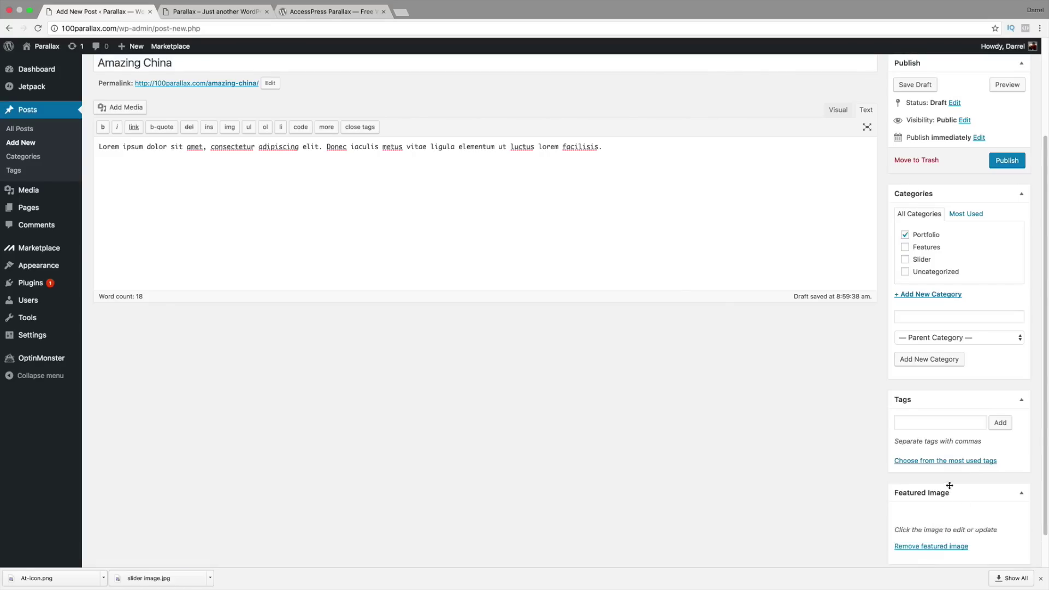
scroll(834, 388, up, 3)
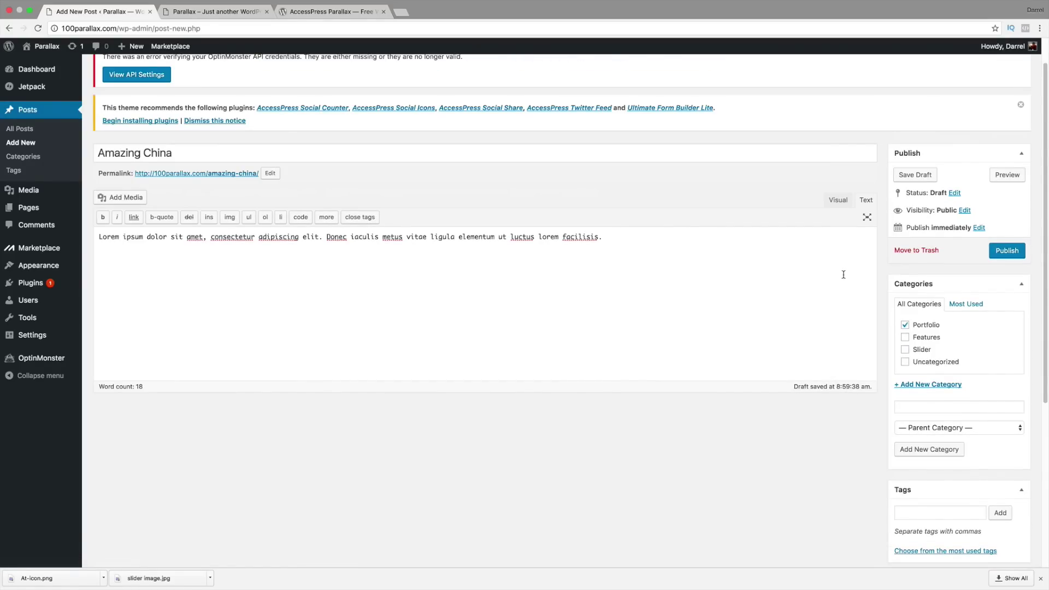
click(1000, 253)
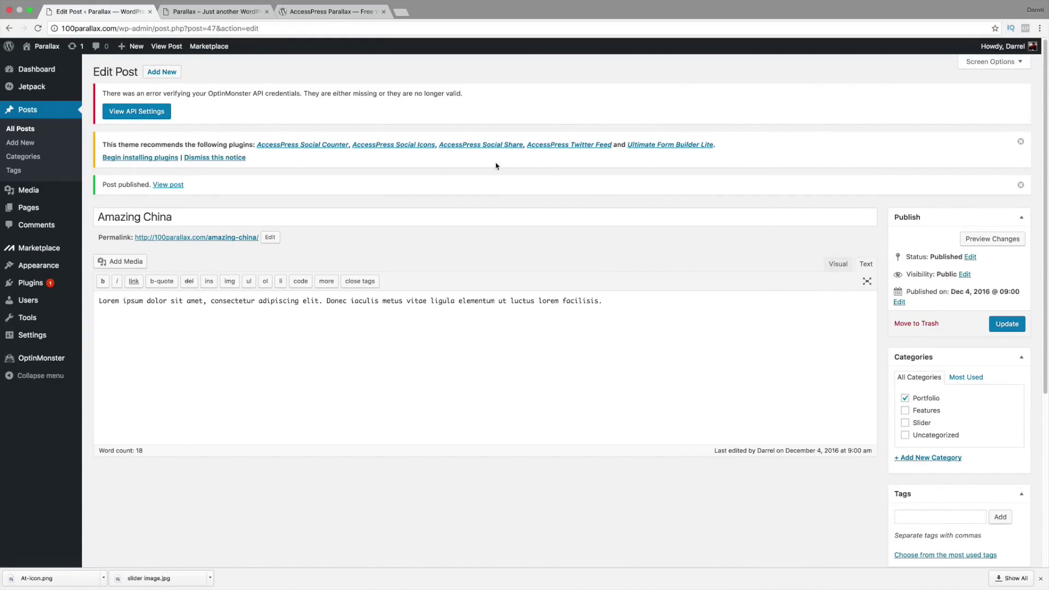
Step: Compare the live front page with the theme demo's portfolio, then open the Parallax Sections settings
mouse_move(52, 268)
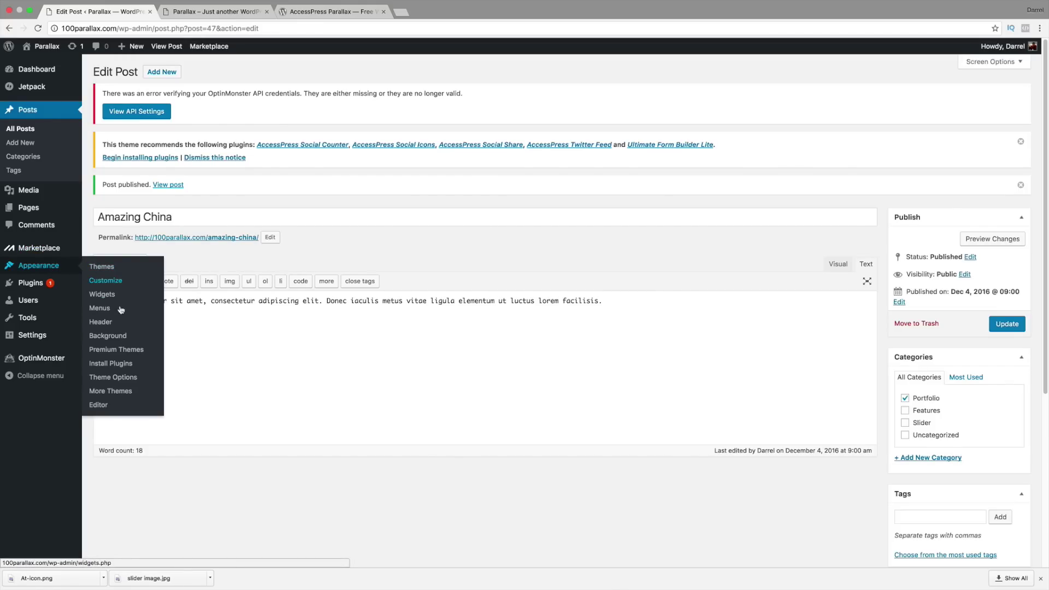
click(122, 379)
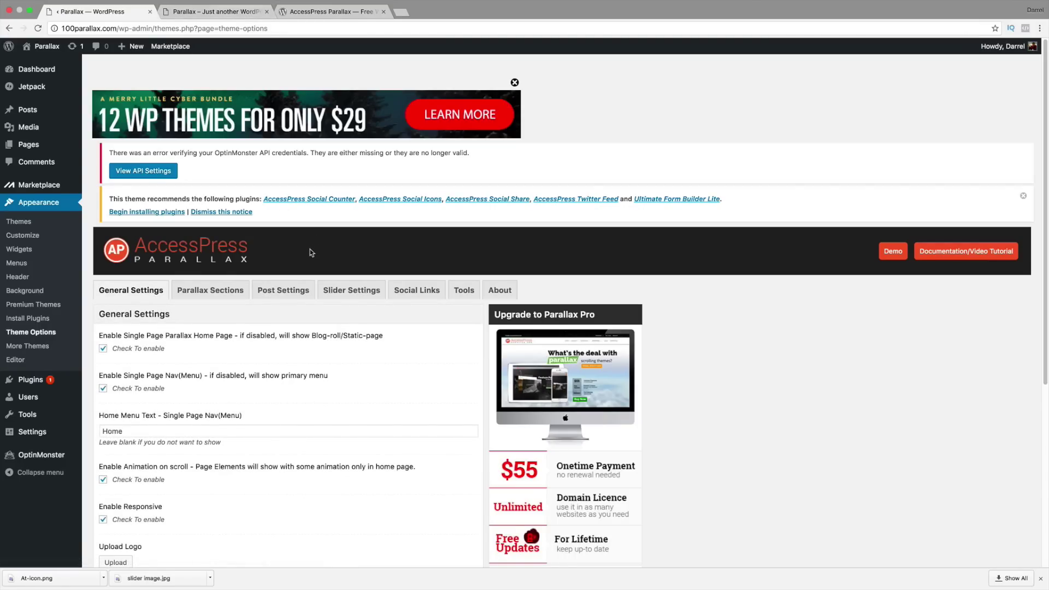
click(216, 10)
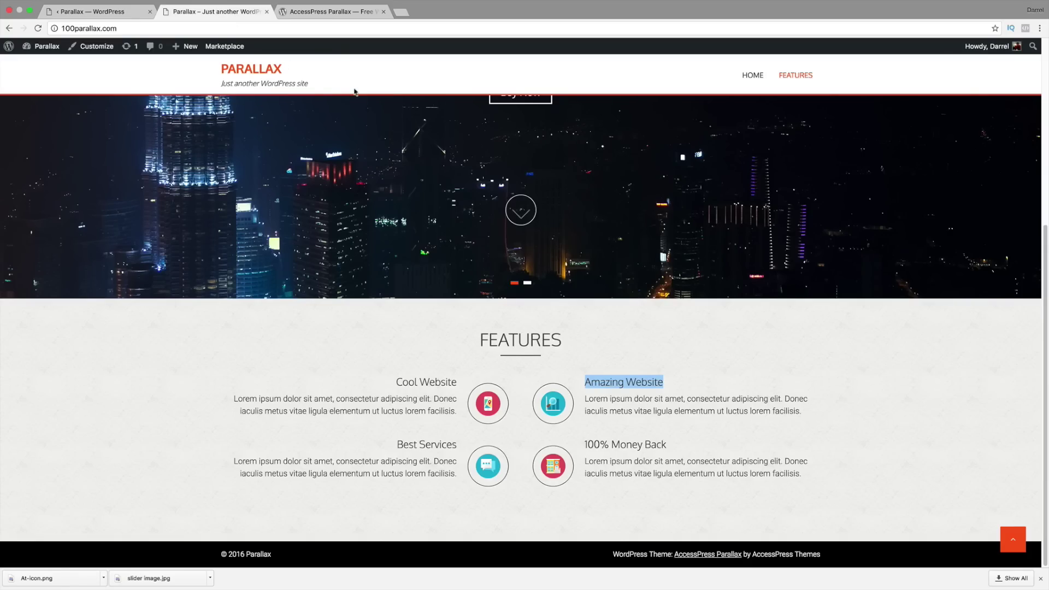
click(326, 12)
scroll(298, 213, up, 2)
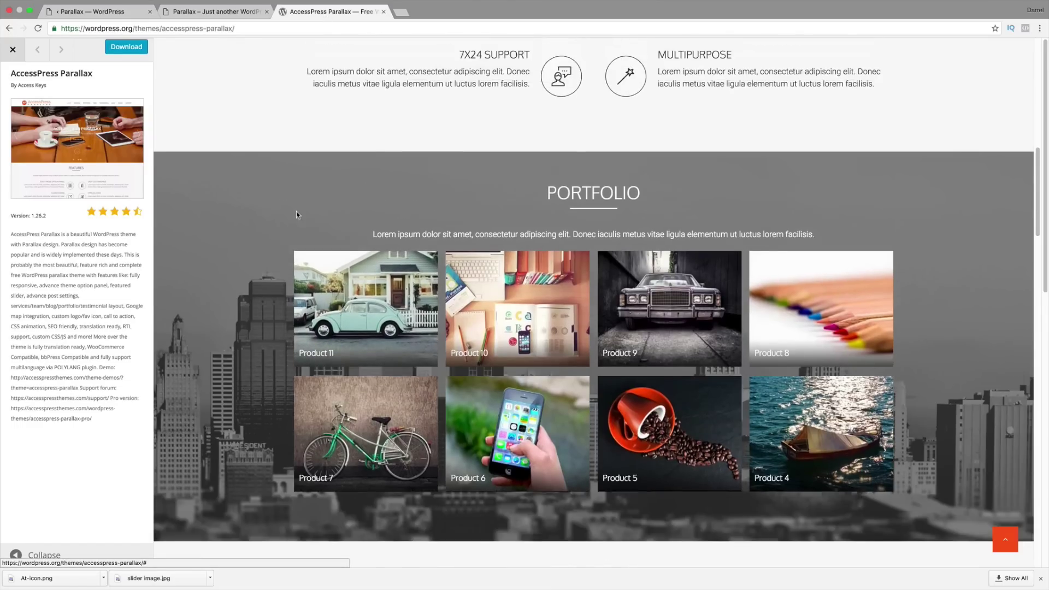
scroll(306, 241, down, 2)
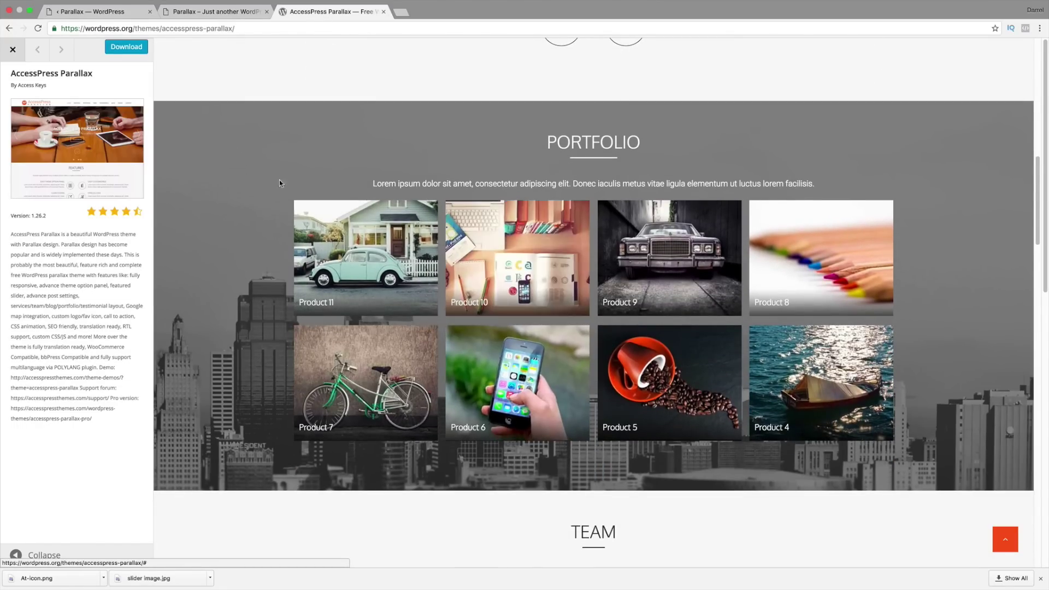
click(115, 12)
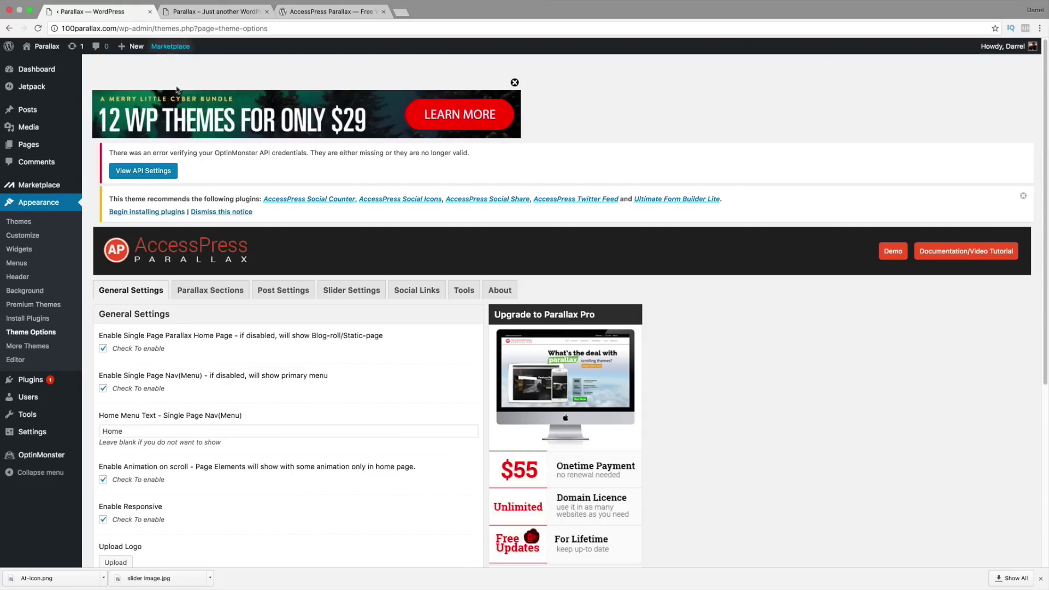
scroll(300, 218, down, 1)
click(226, 275)
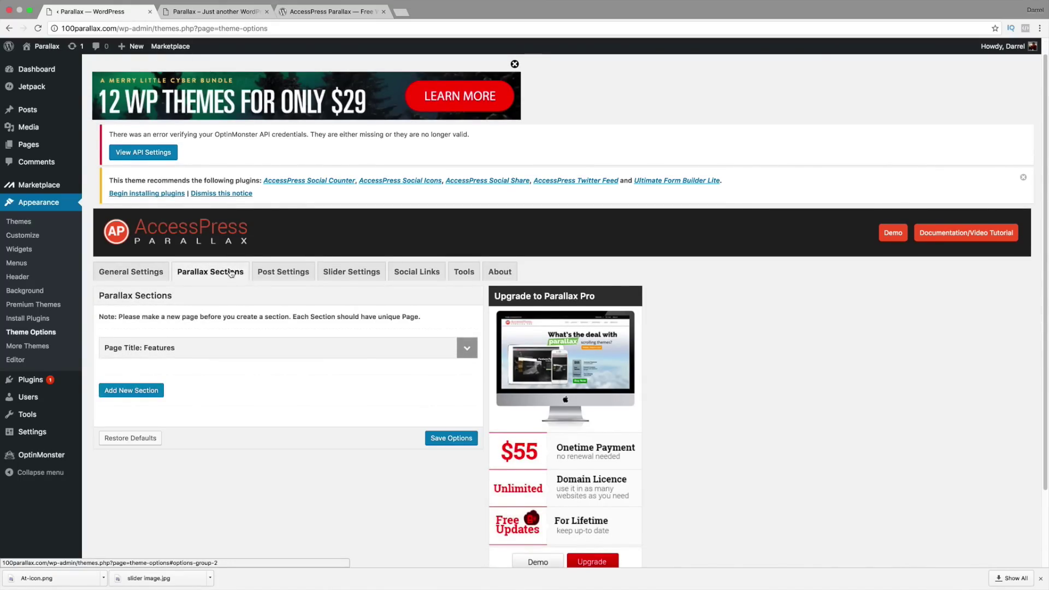
scroll(226, 275, down, 1)
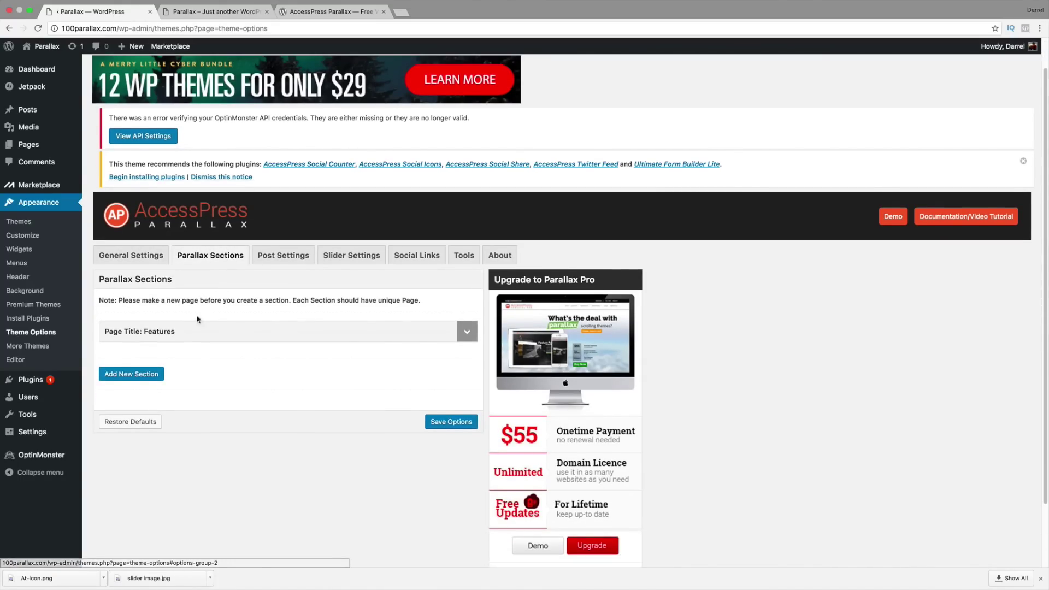
Step: Add a new section with Page Portfolio, Layout Portfolio Section and Category Portfolio
click(143, 376)
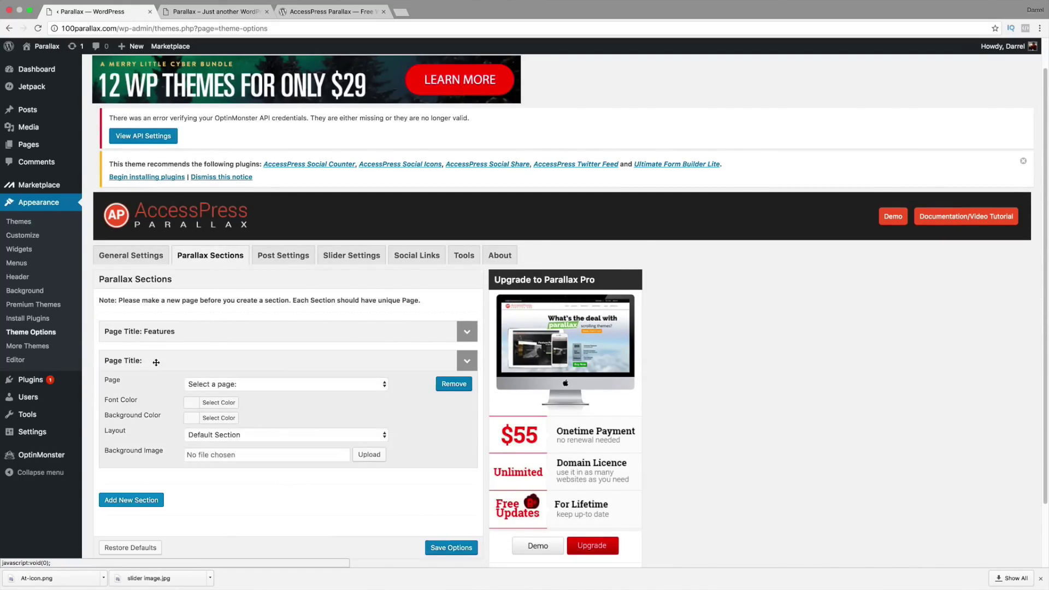
click(237, 386)
click(234, 422)
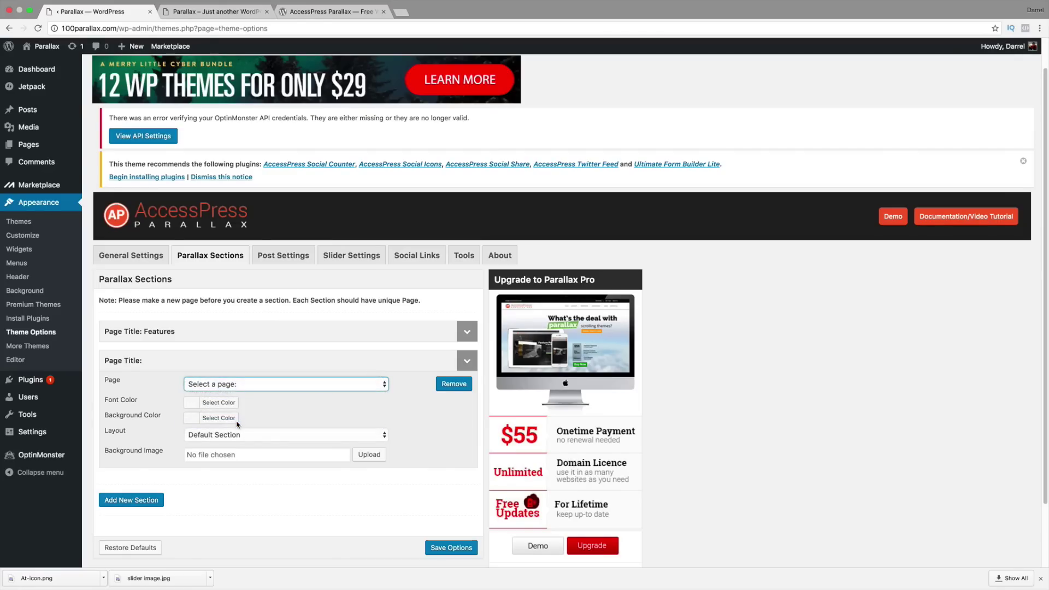
click(204, 435)
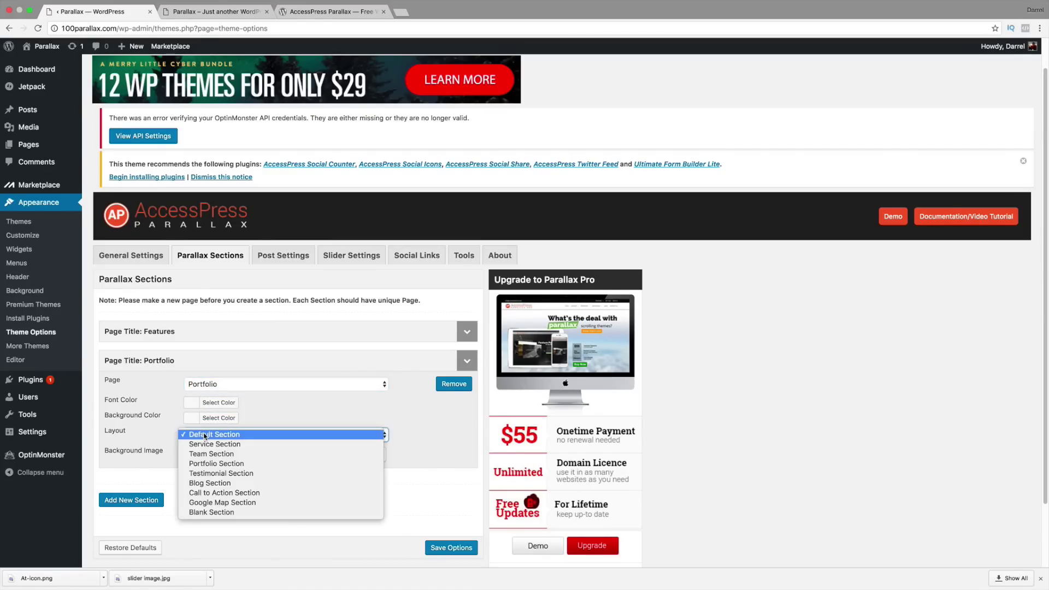
click(218, 464)
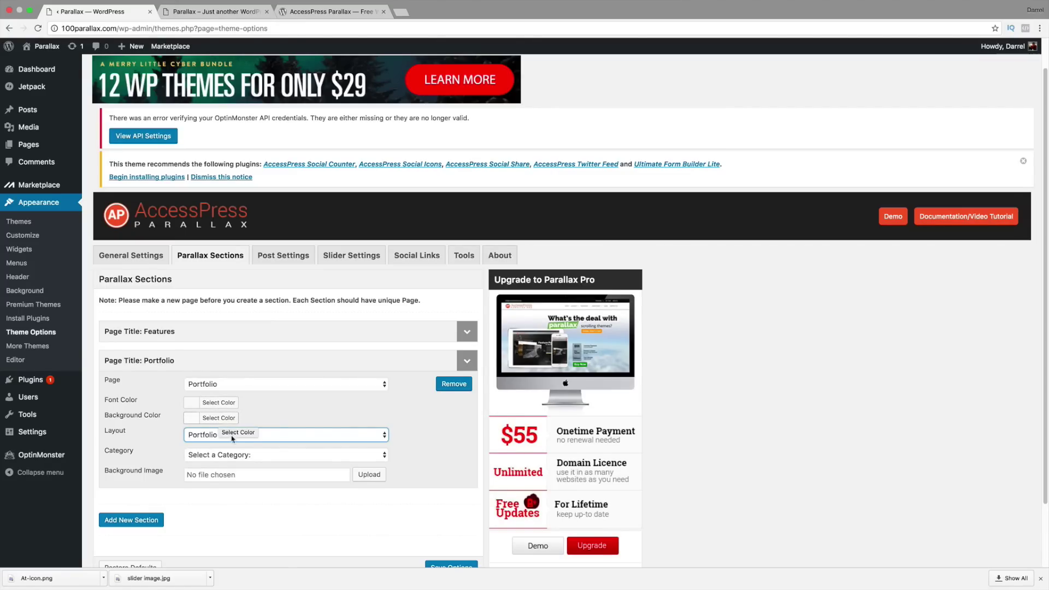
click(242, 456)
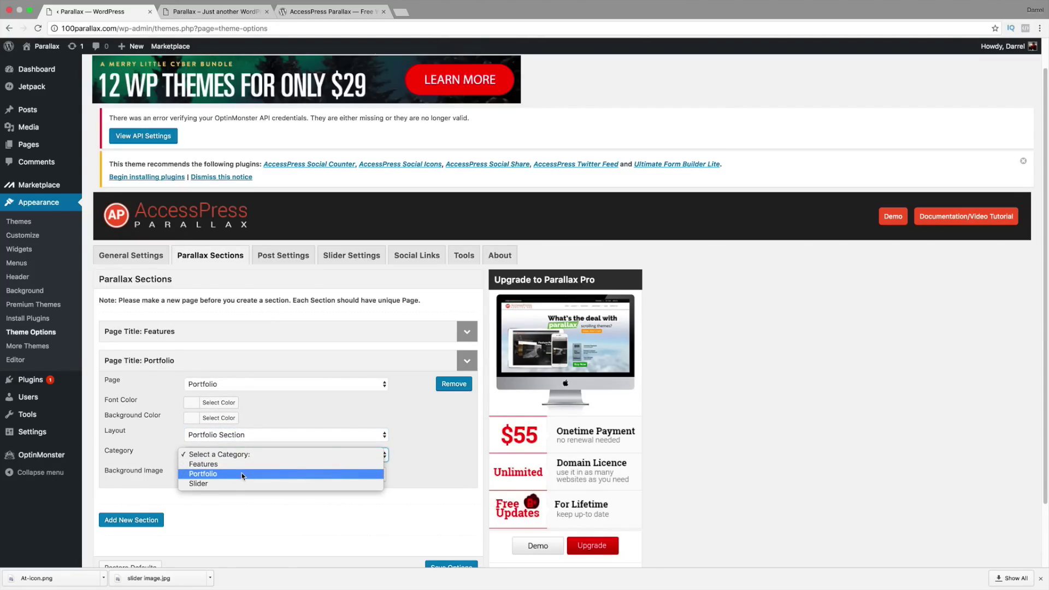
click(242, 475)
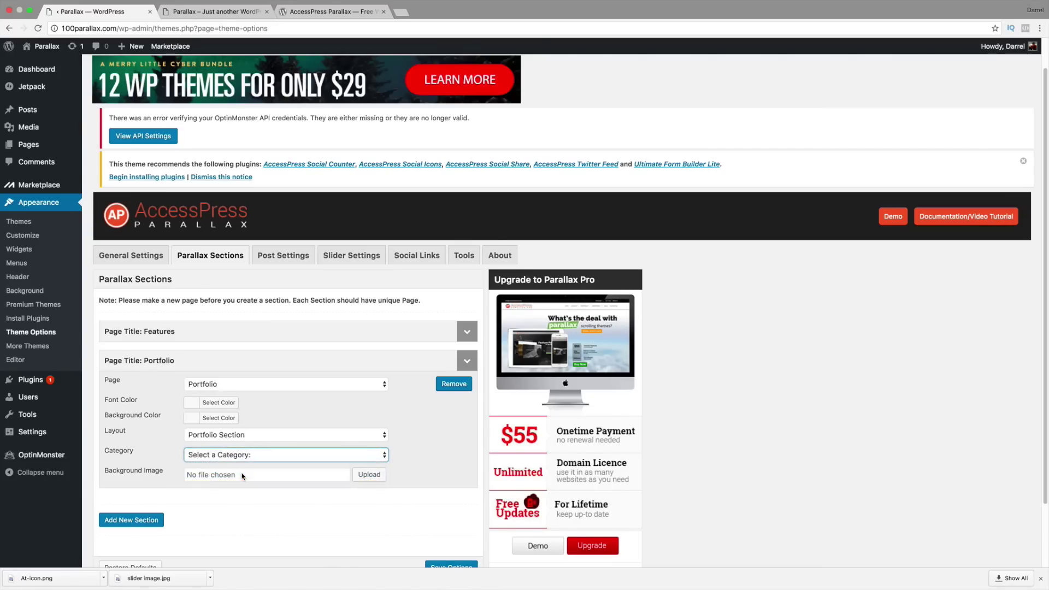
click(246, 476)
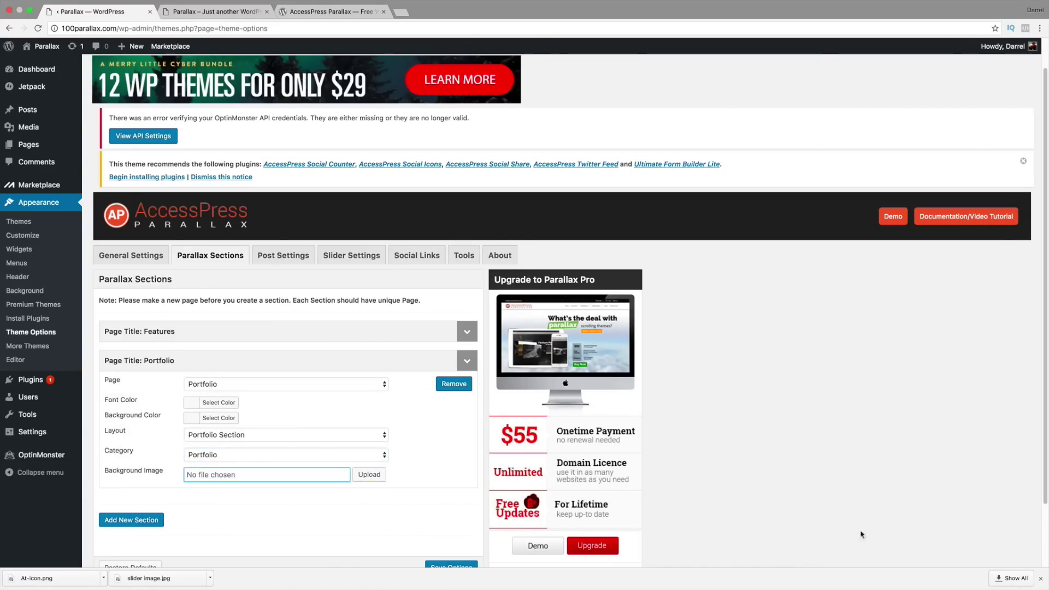
click(1041, 578)
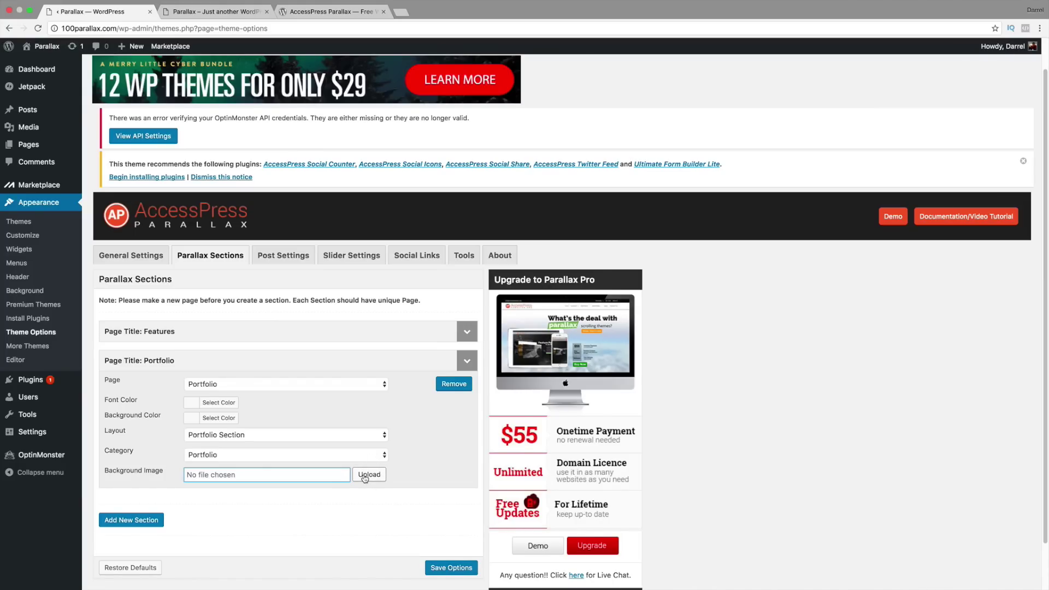
Step: Upload bubbles1.png (1229 × 768) and select it as the Portfolio section background image
click(365, 476)
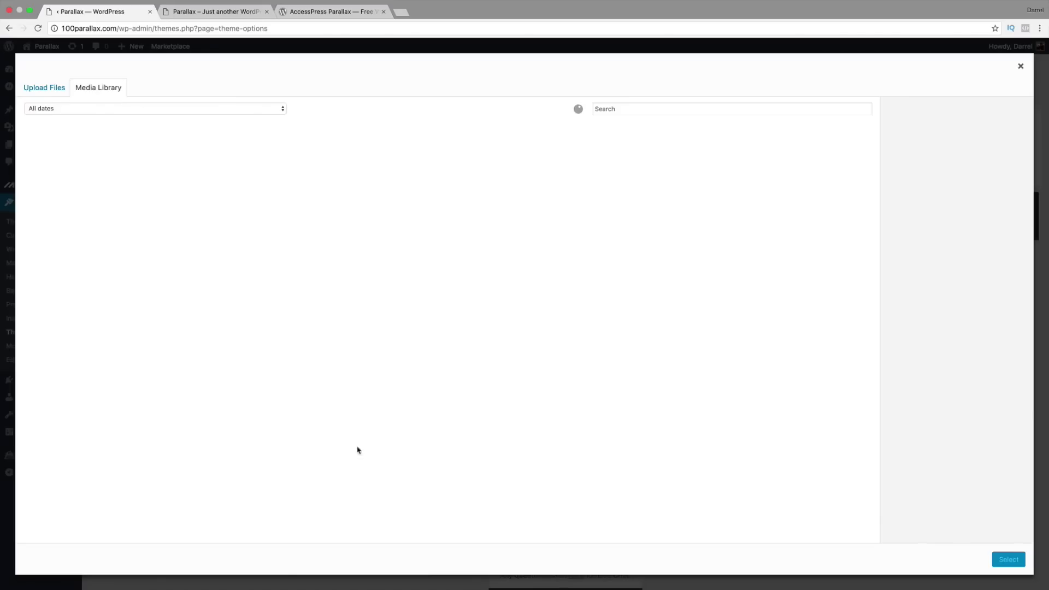
click(50, 91)
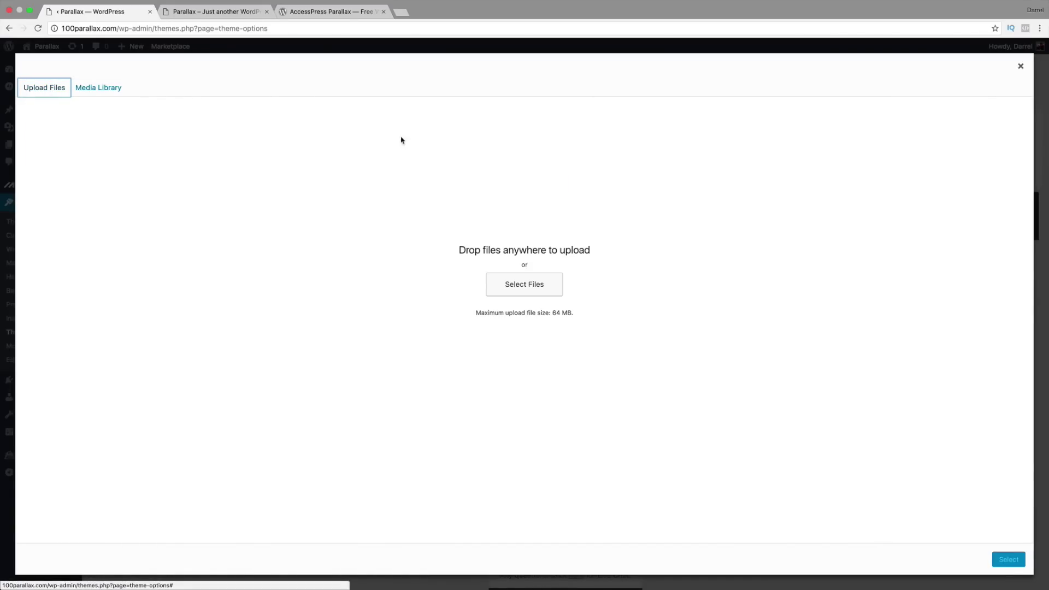
click(523, 288)
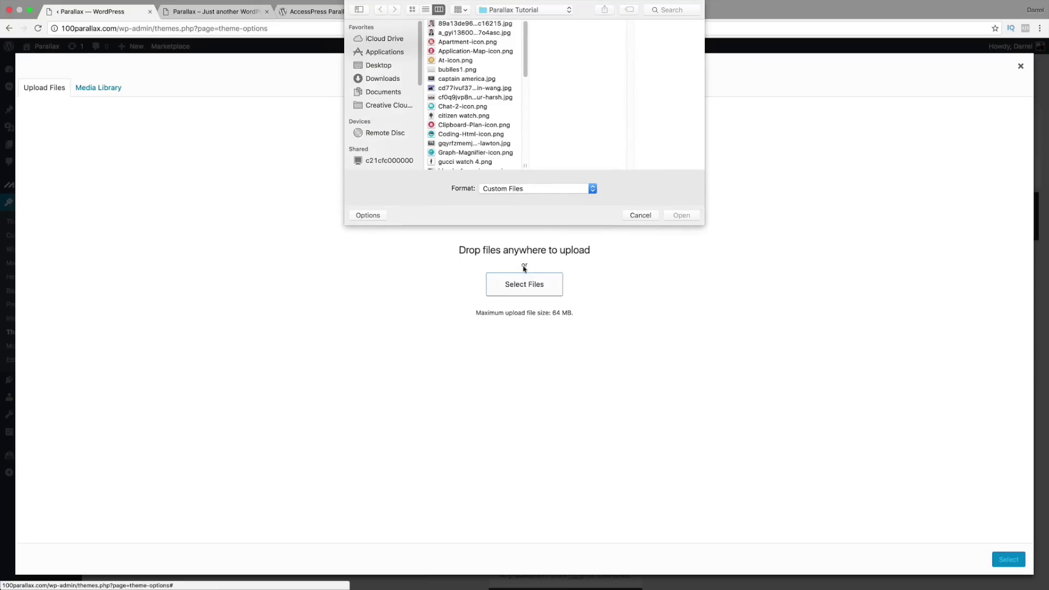
click(466, 69)
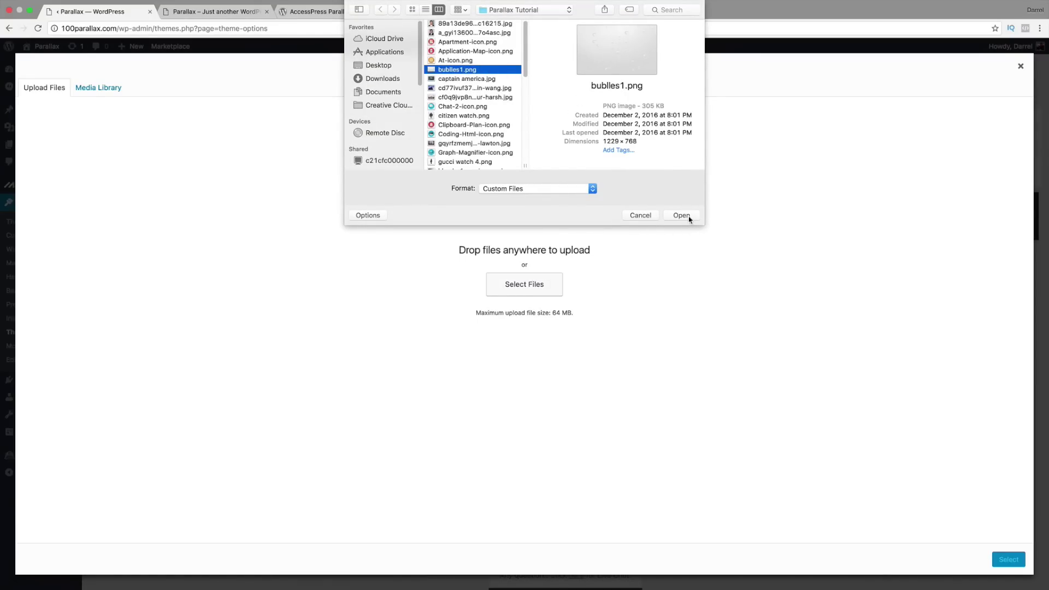
drag(638, 141, 601, 140)
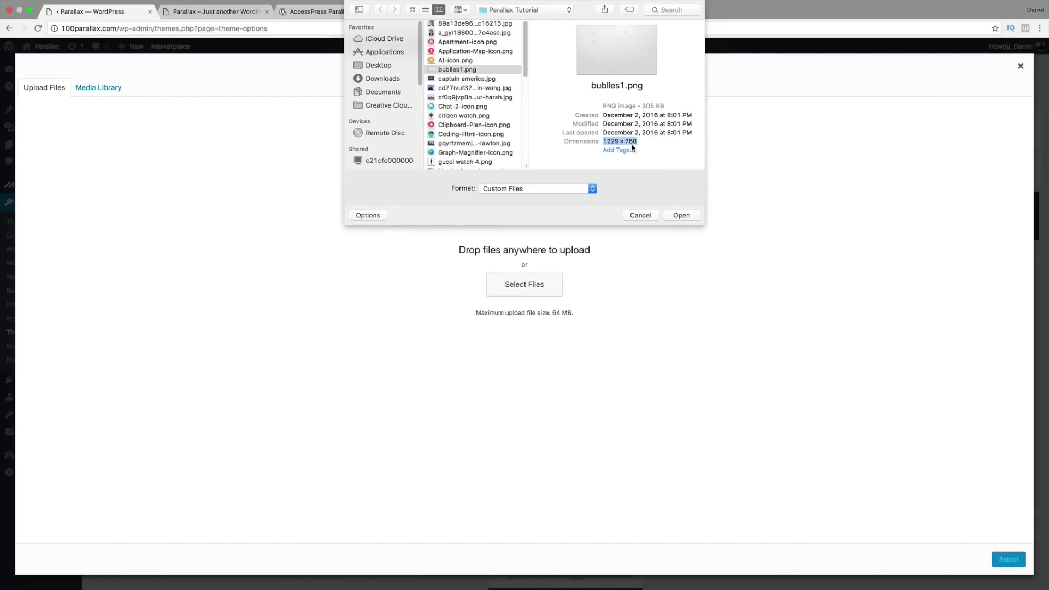
click(683, 215)
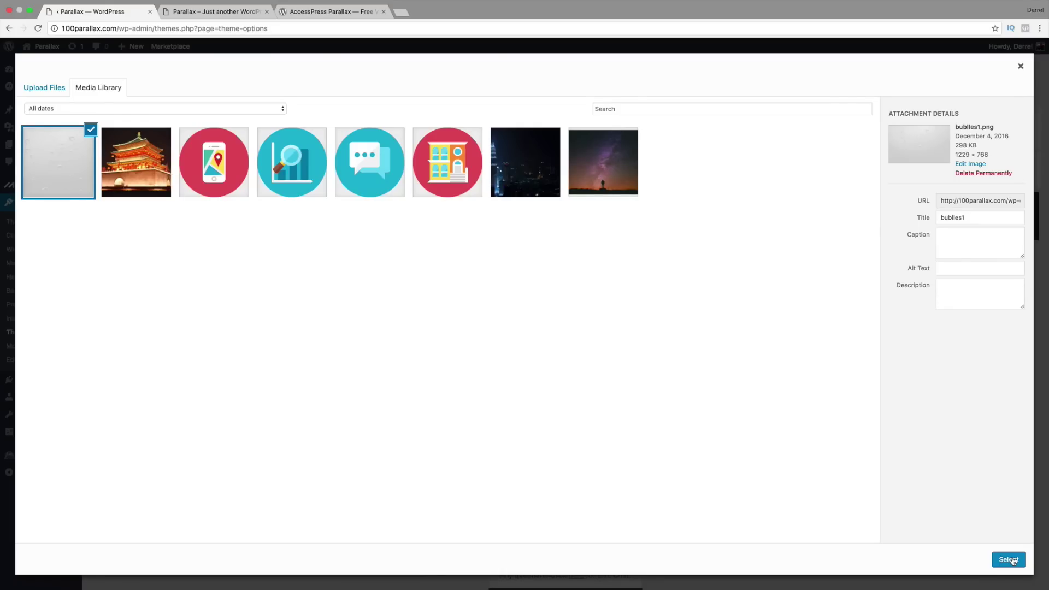
click(1009, 560)
Step: Set the Portfolio background to Middle Center, Fixed in Place and Cover with No Overlay, then save
scroll(488, 485, down, 3)
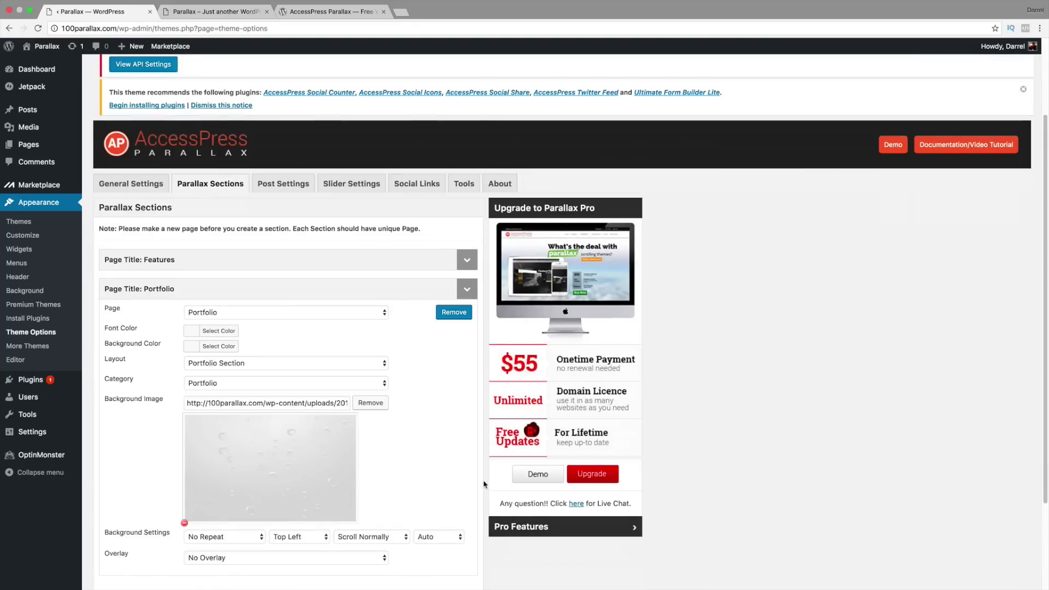
scroll(309, 445, down, 2)
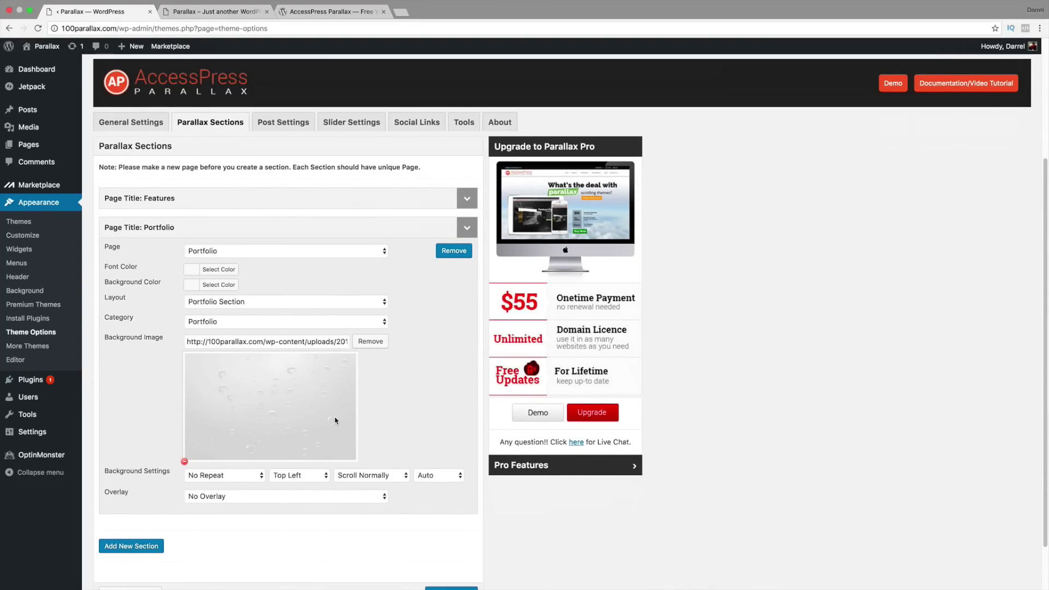
scroll(335, 421, down, 2)
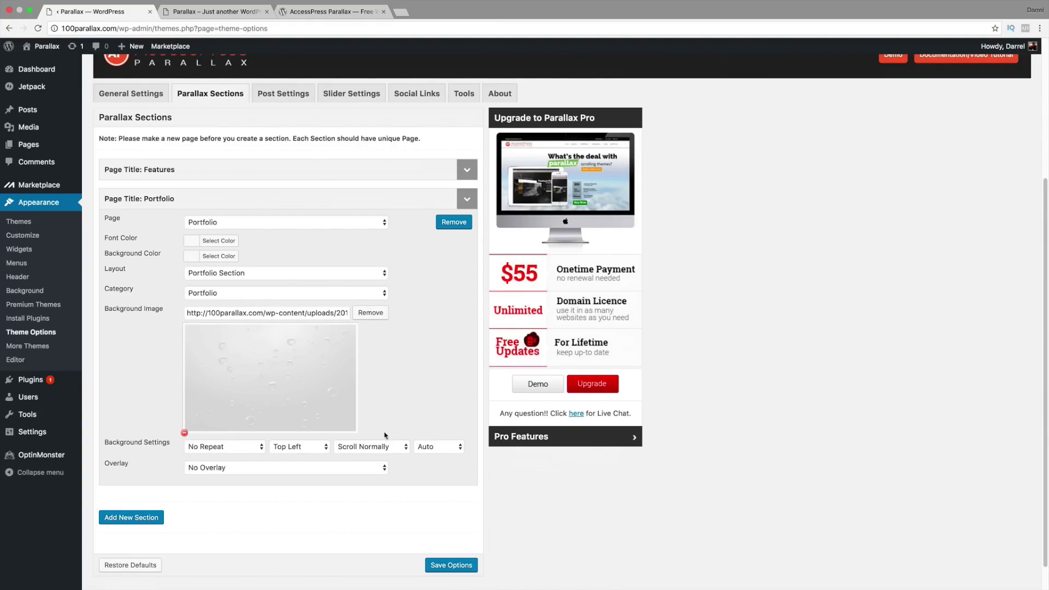
click(304, 448)
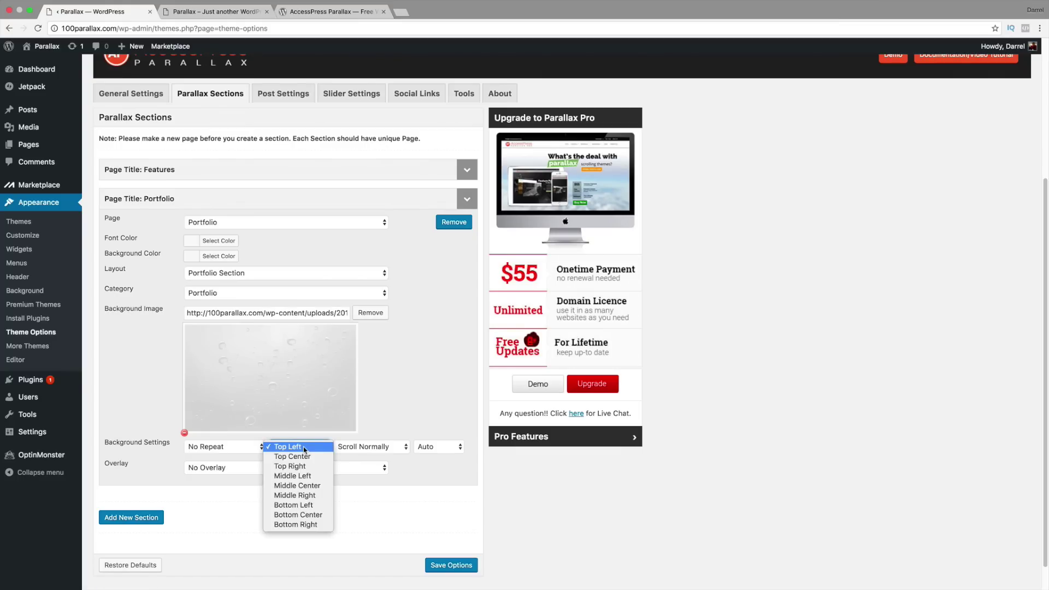
click(309, 487)
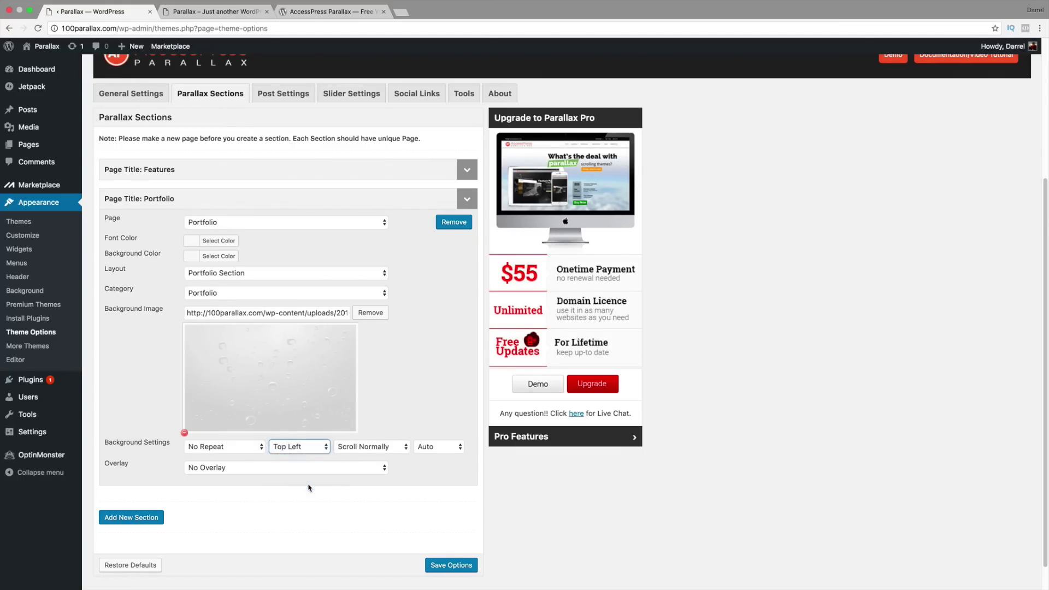
click(360, 447)
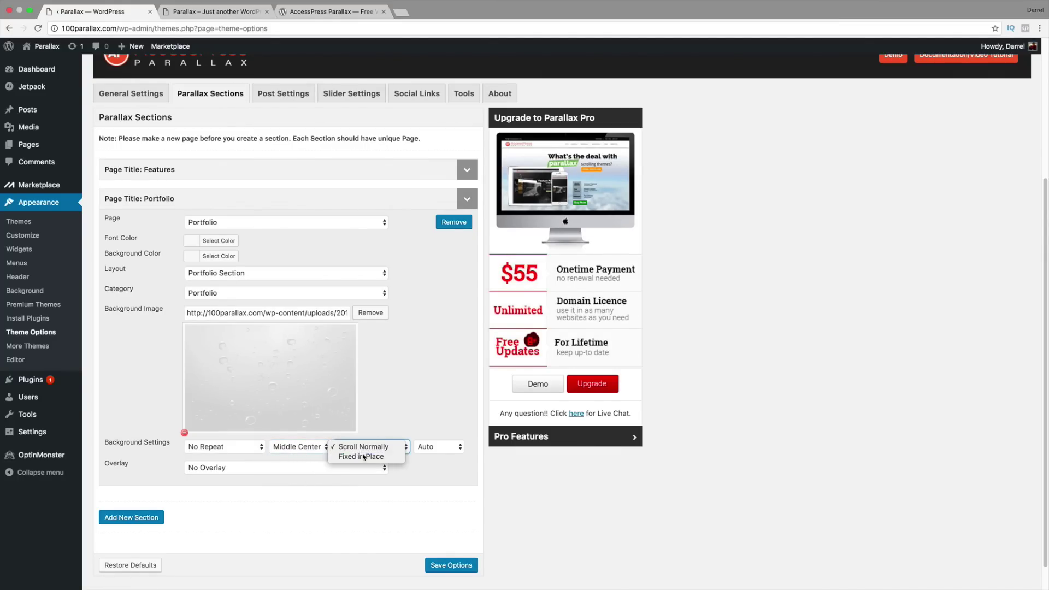
click(373, 457)
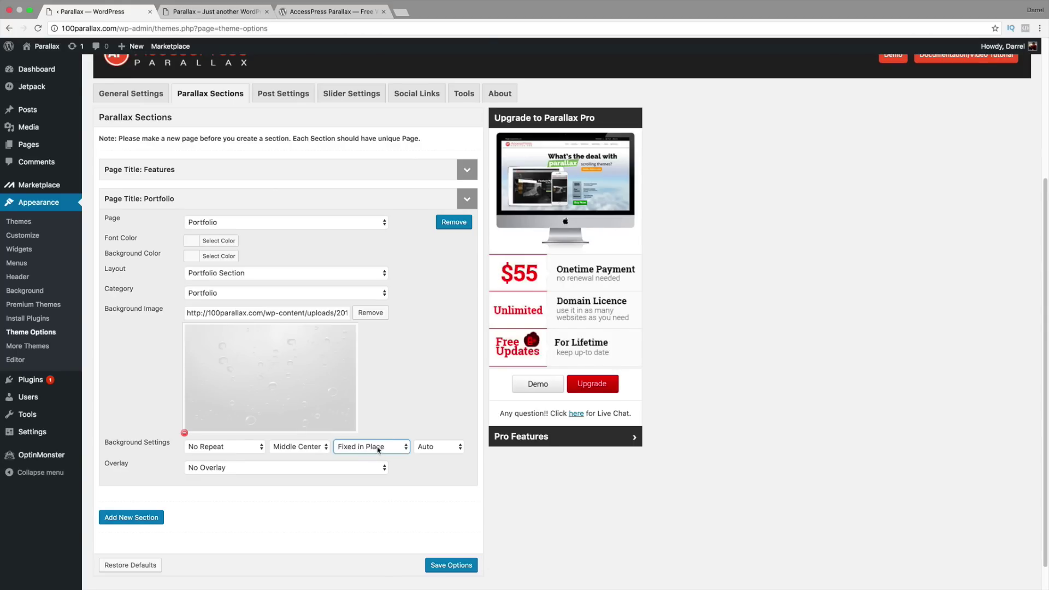
click(437, 449)
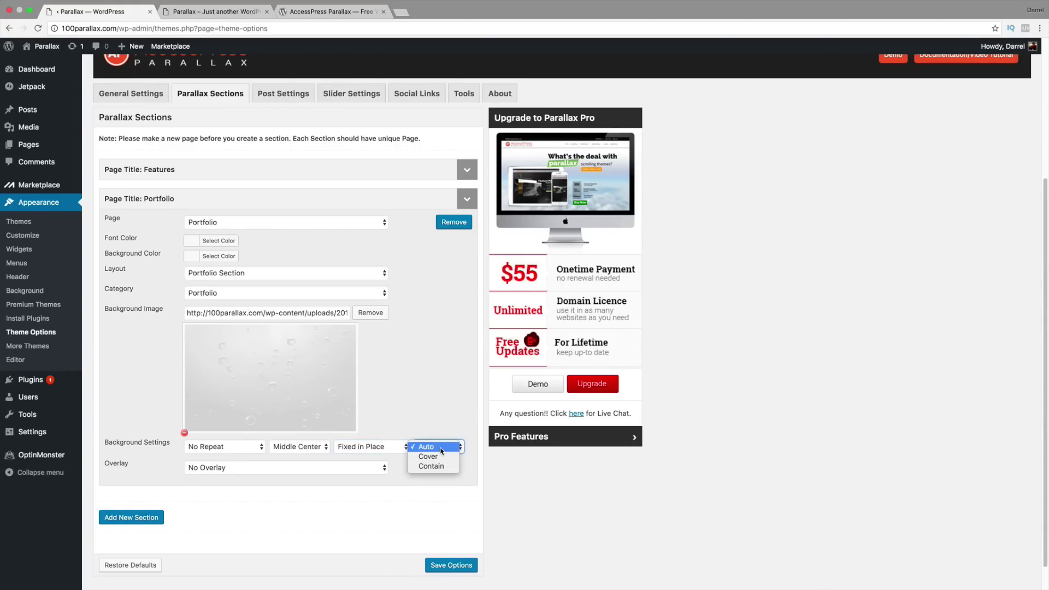
click(441, 458)
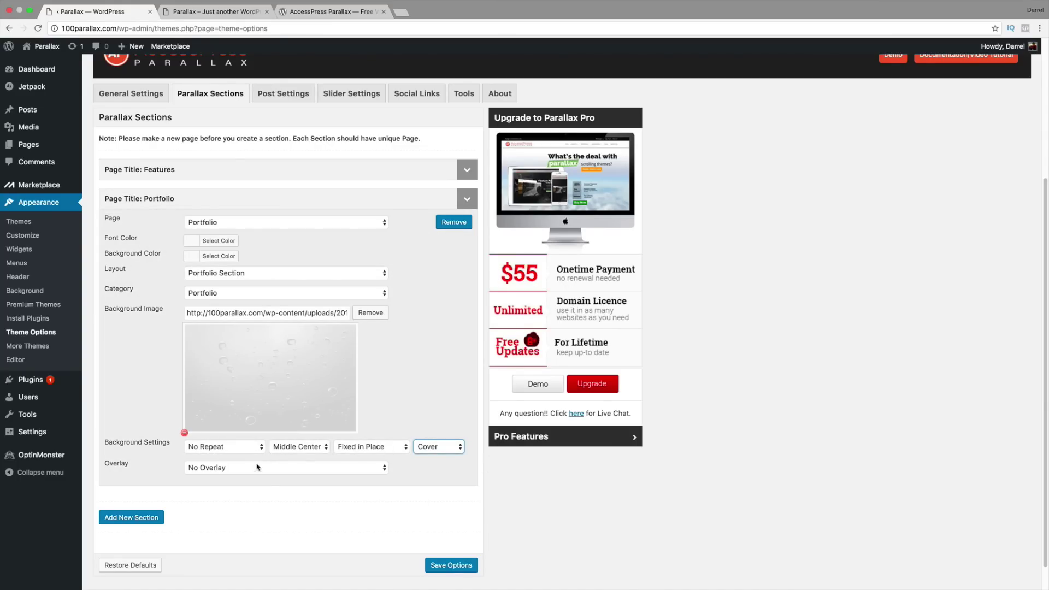
click(247, 469)
click(247, 472)
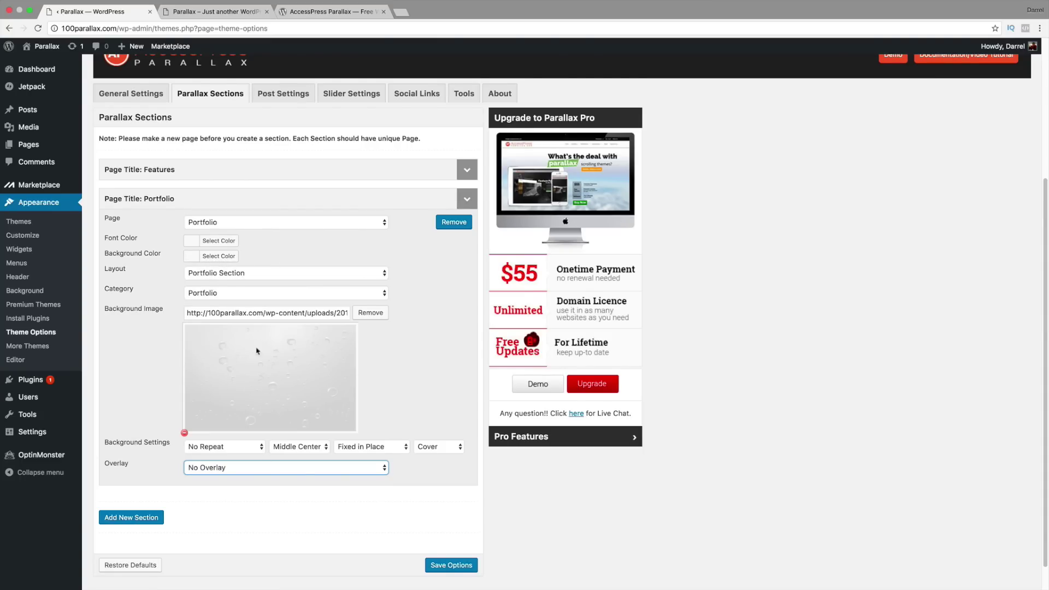
click(442, 569)
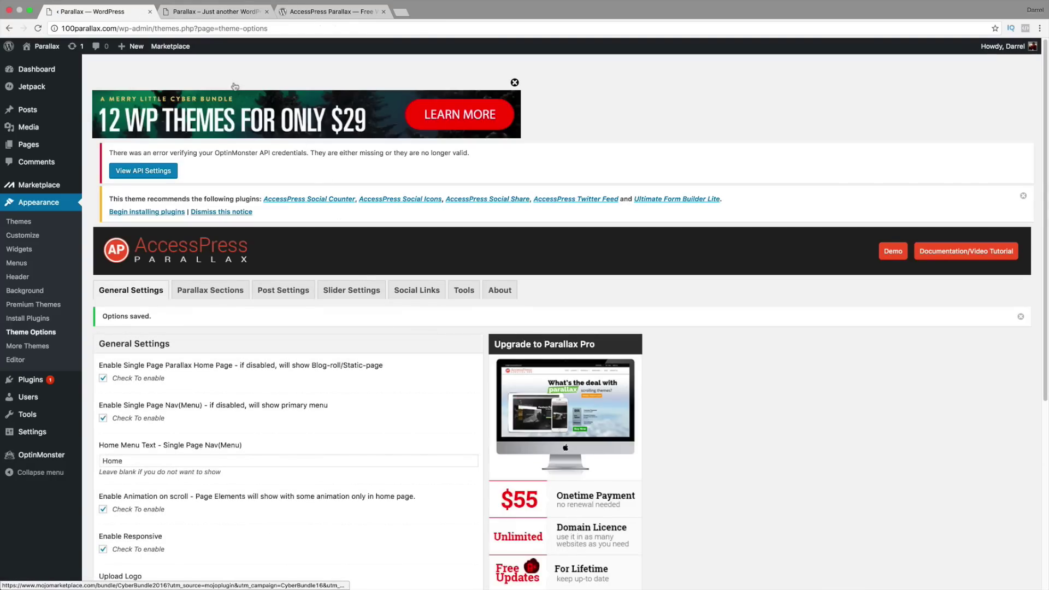
Step: Scroll the live site to the Portfolio section showing Amazing China over the bubbles background
click(213, 12)
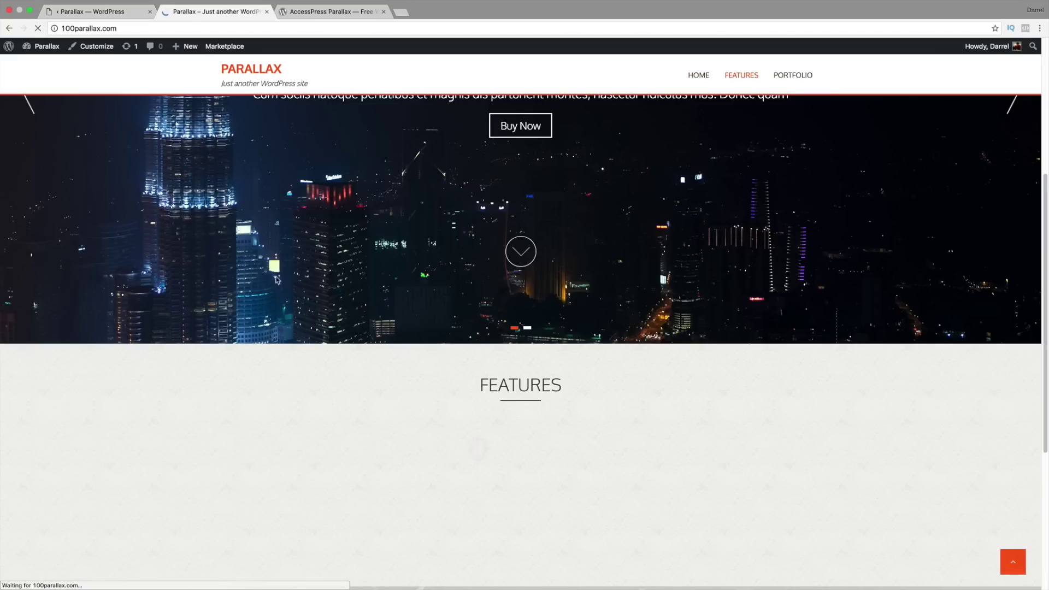
scroll(350, 305, down, 2)
scroll(350, 305, down, 3)
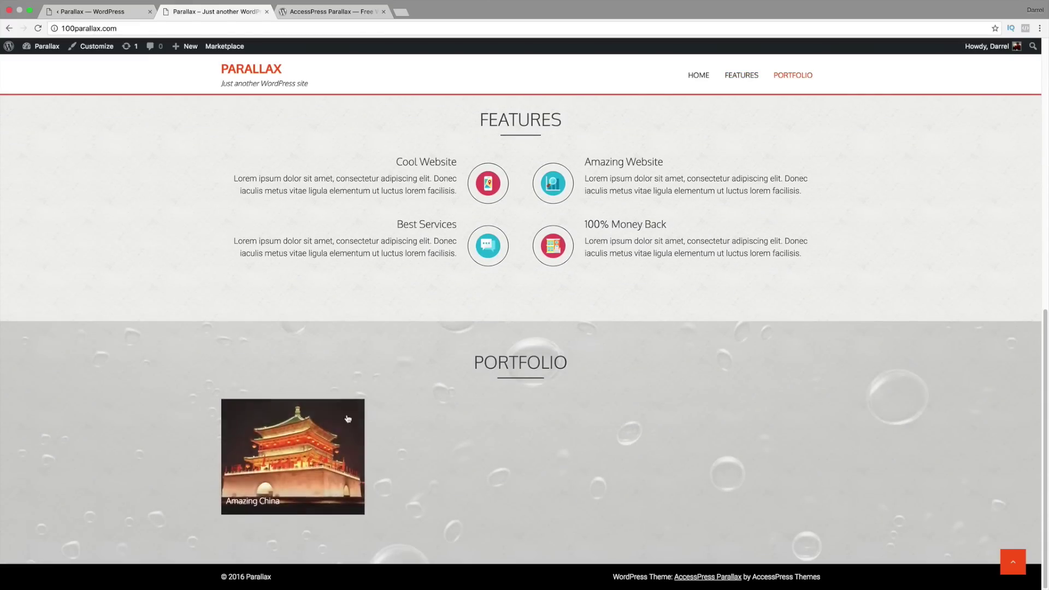
mouse_move(321, 433)
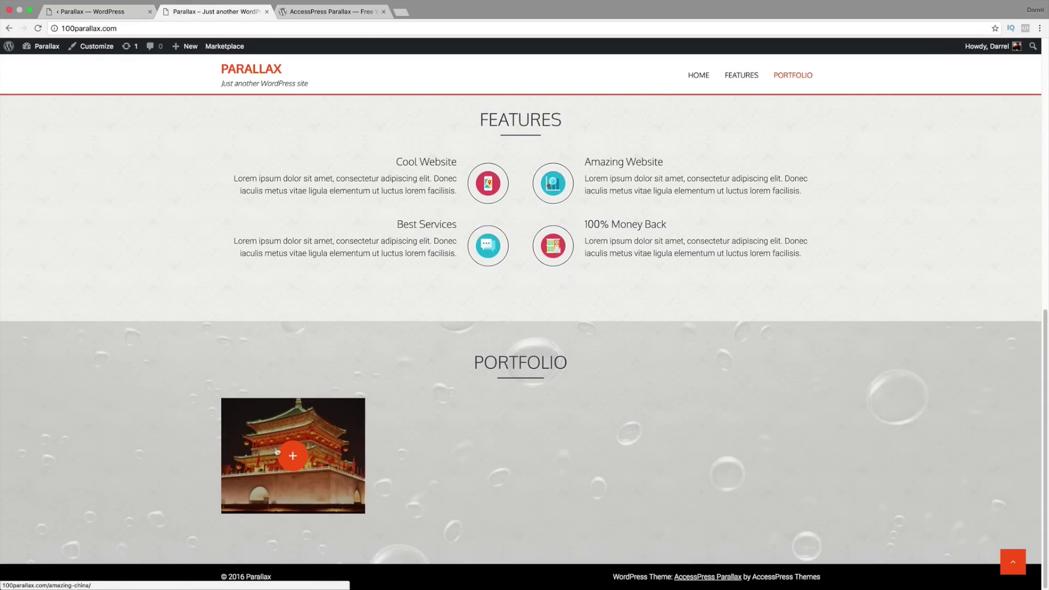
drag(1045, 392, 1044, 323)
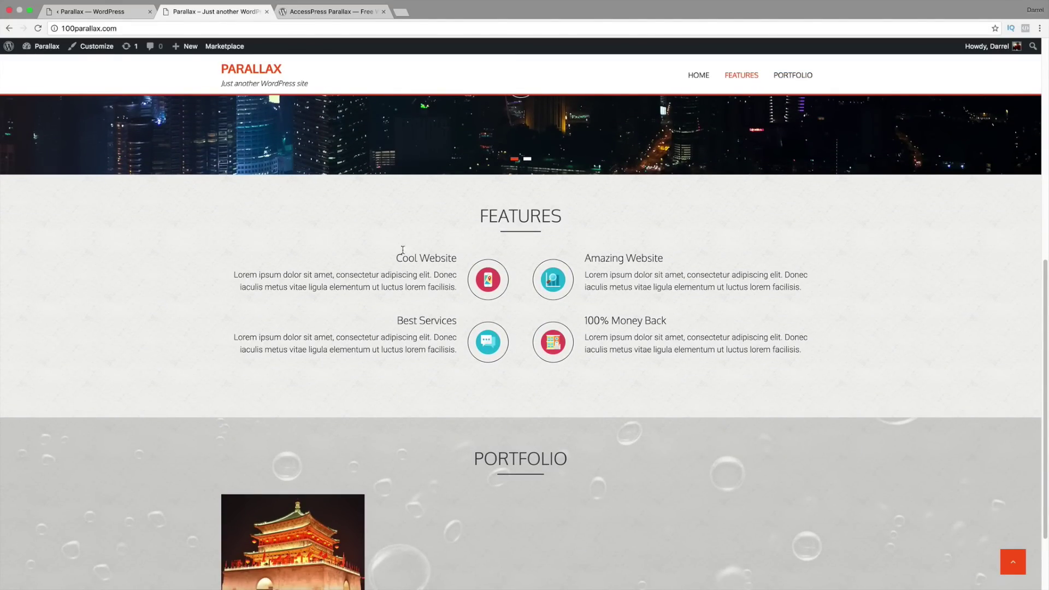
scroll(423, 344, down, 3)
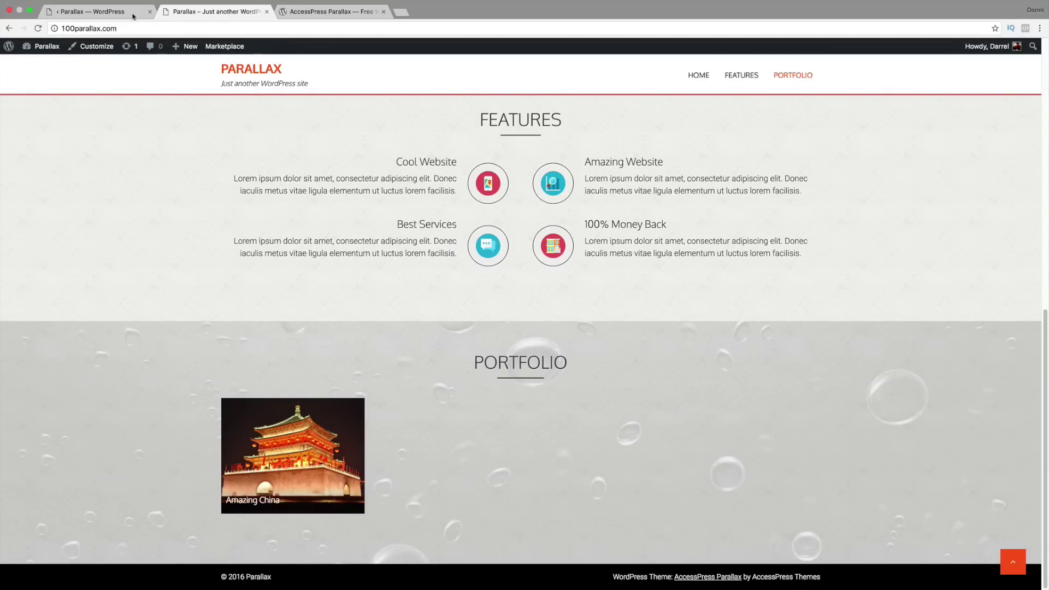
click(110, 12)
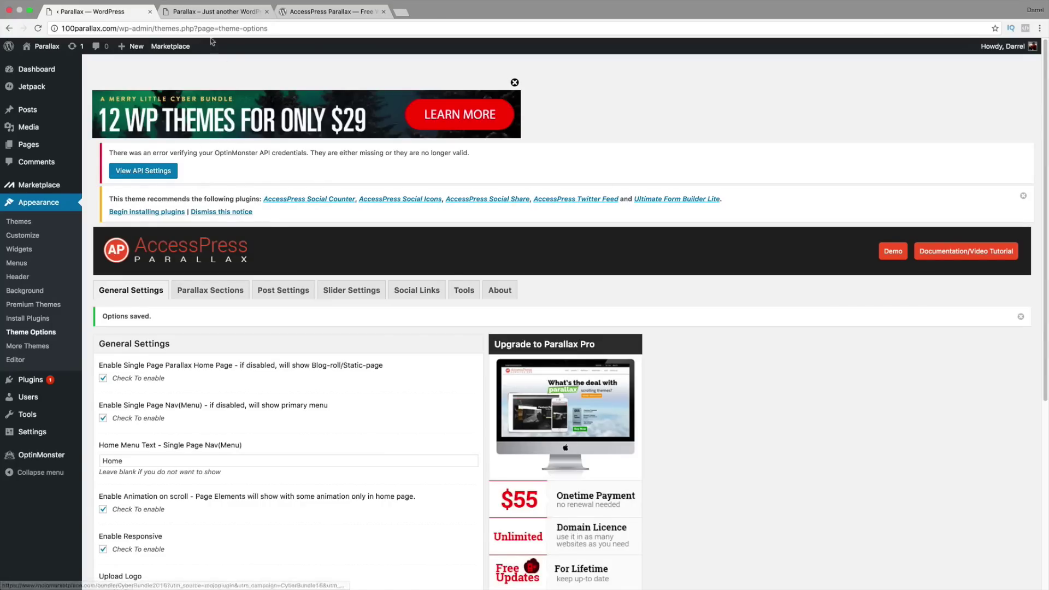
Step: Pick purple for the Portfolio section's Background Color, lighten it to #ad78e2, and save
click(208, 13)
click(104, 11)
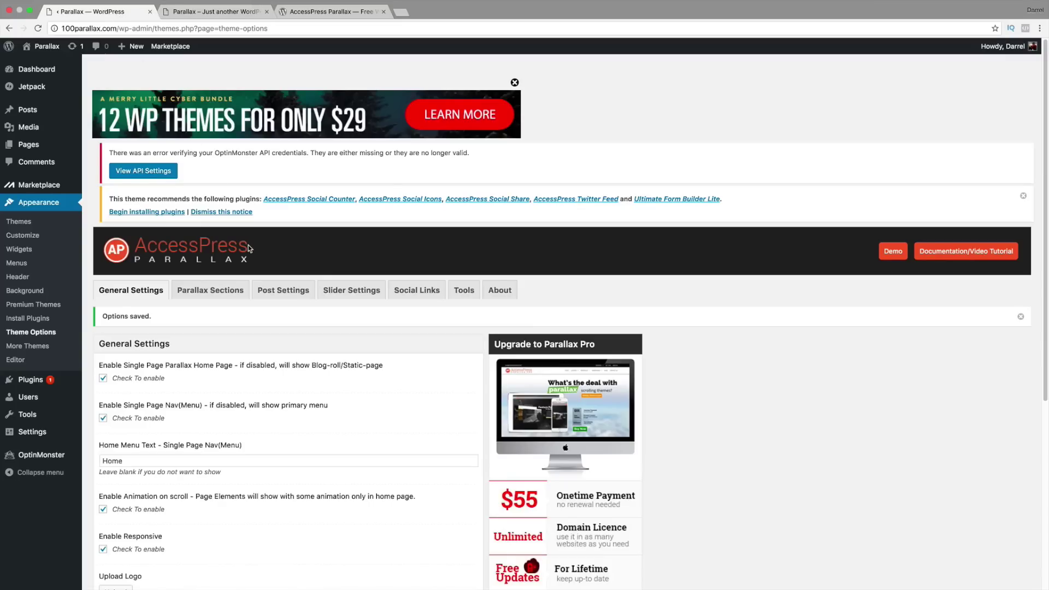
click(220, 264)
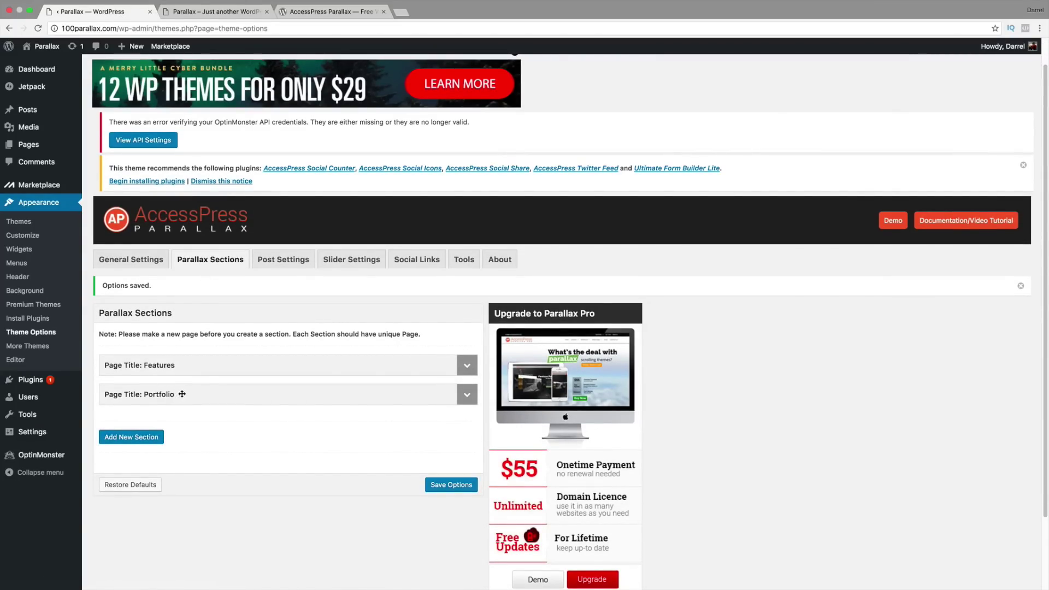
click(464, 401)
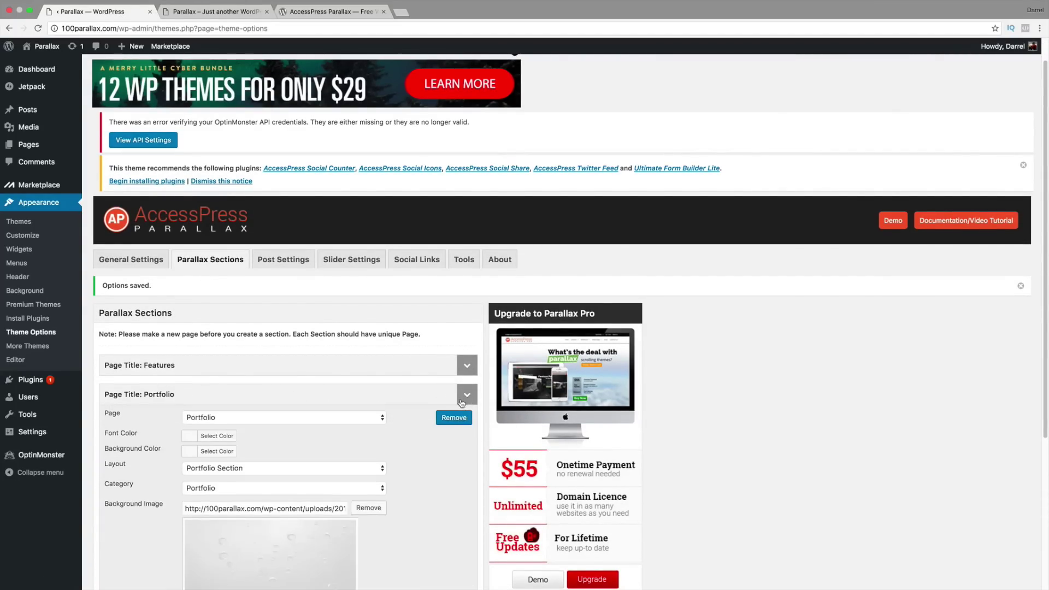
scroll(462, 403, down, 1)
click(232, 433)
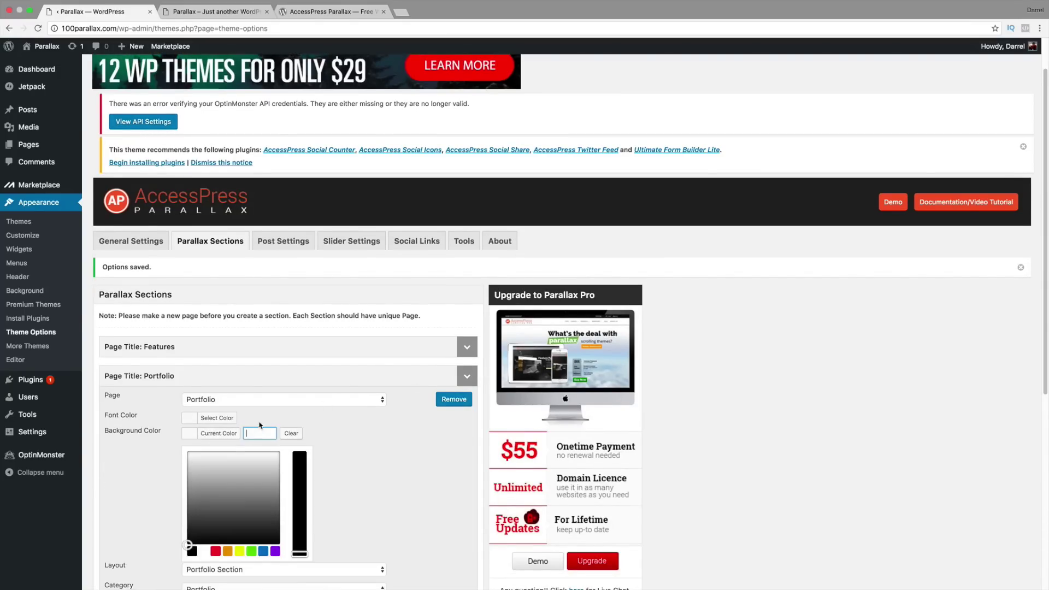
scroll(259, 425, down, 3)
click(276, 469)
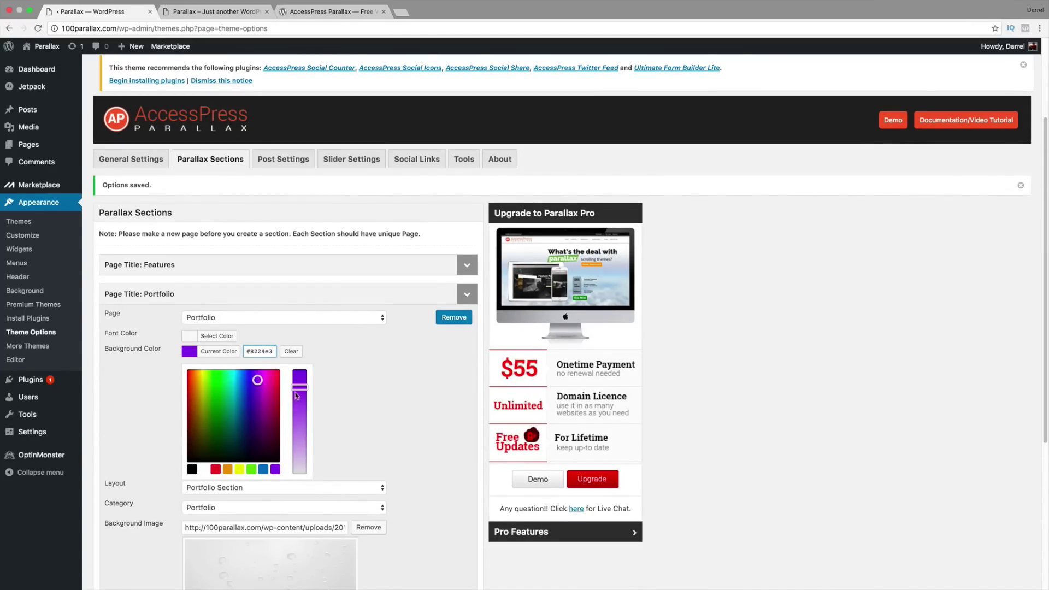
drag(297, 396, 299, 425)
scroll(432, 500, down, 3)
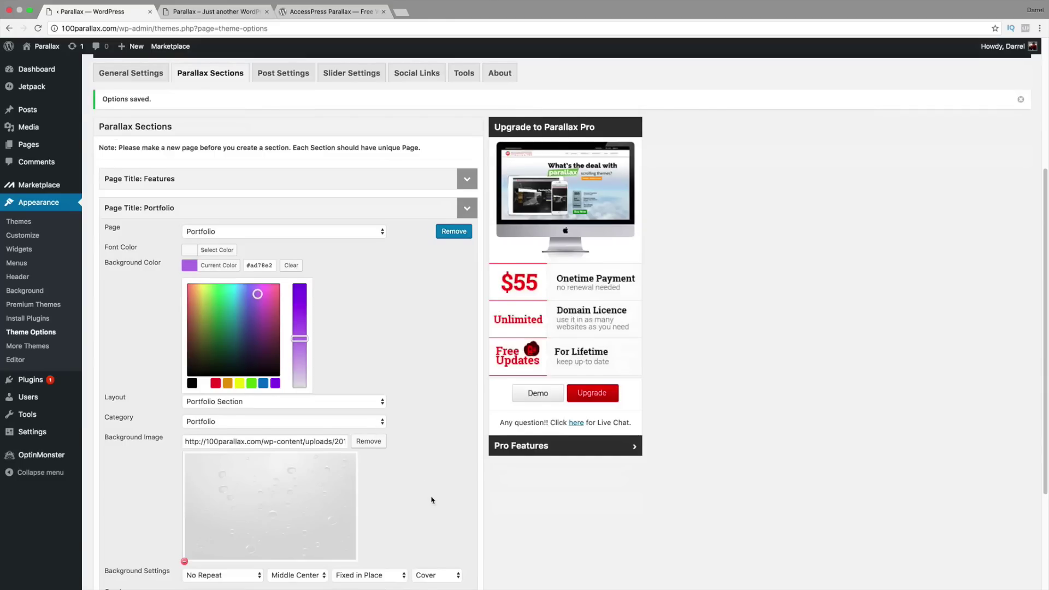
scroll(432, 500, down, 5)
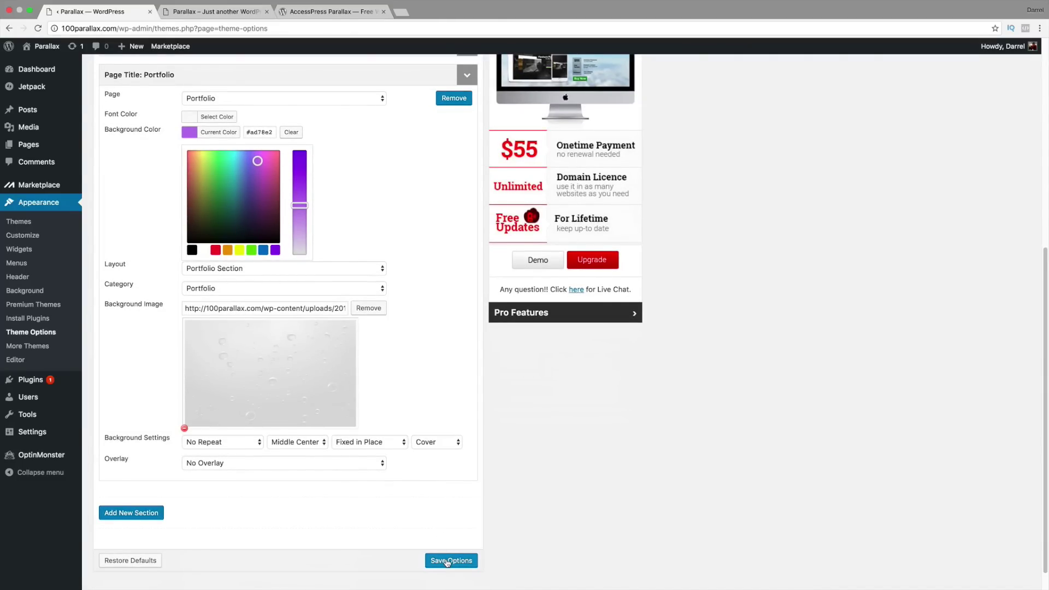
click(447, 561)
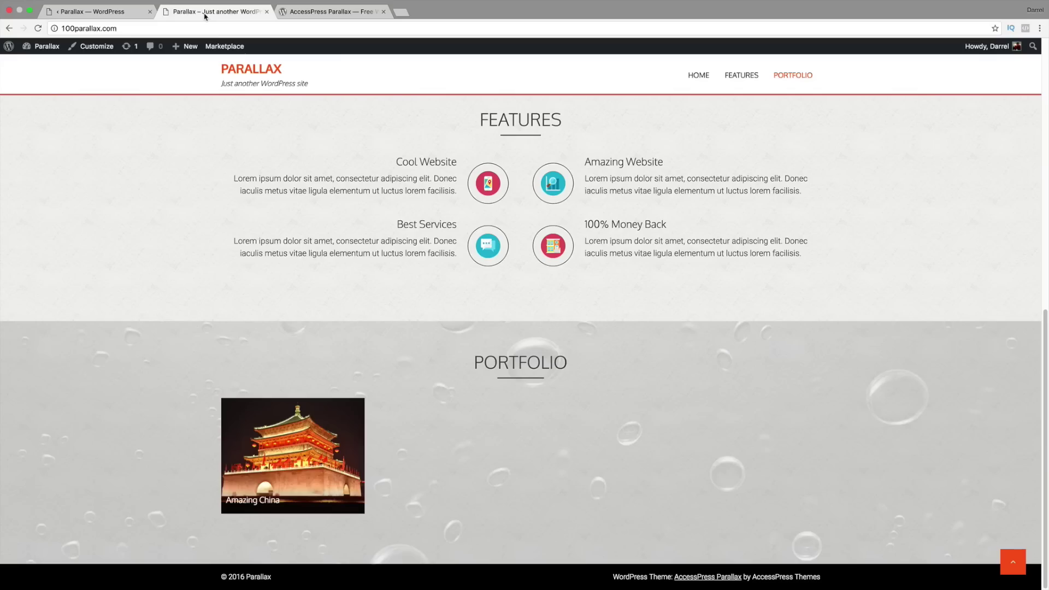
Step: Reload the live site and scroll to the purple bubbles Portfolio section
click(214, 12)
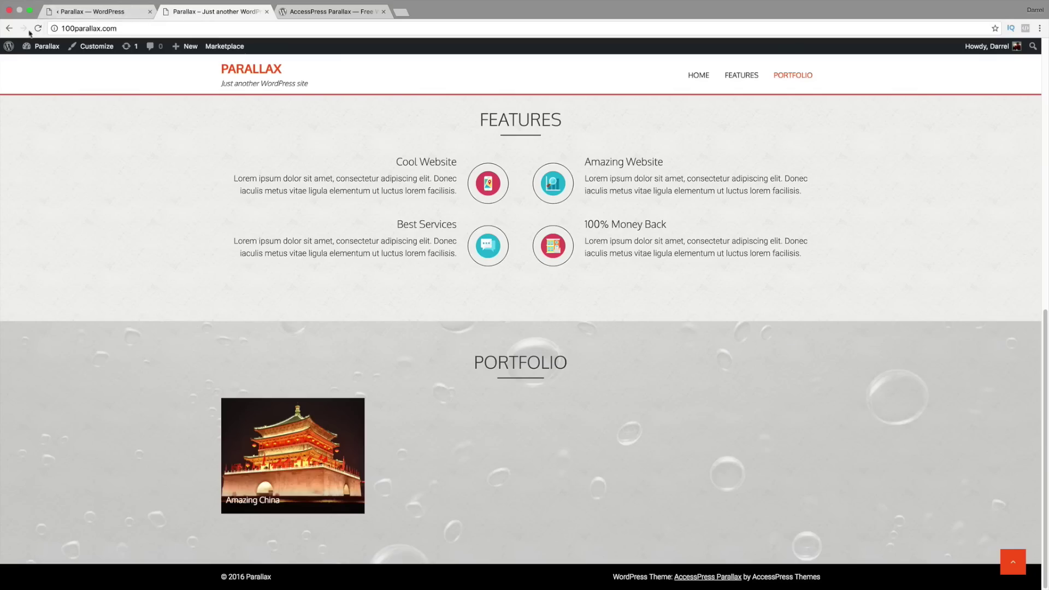
click(38, 28)
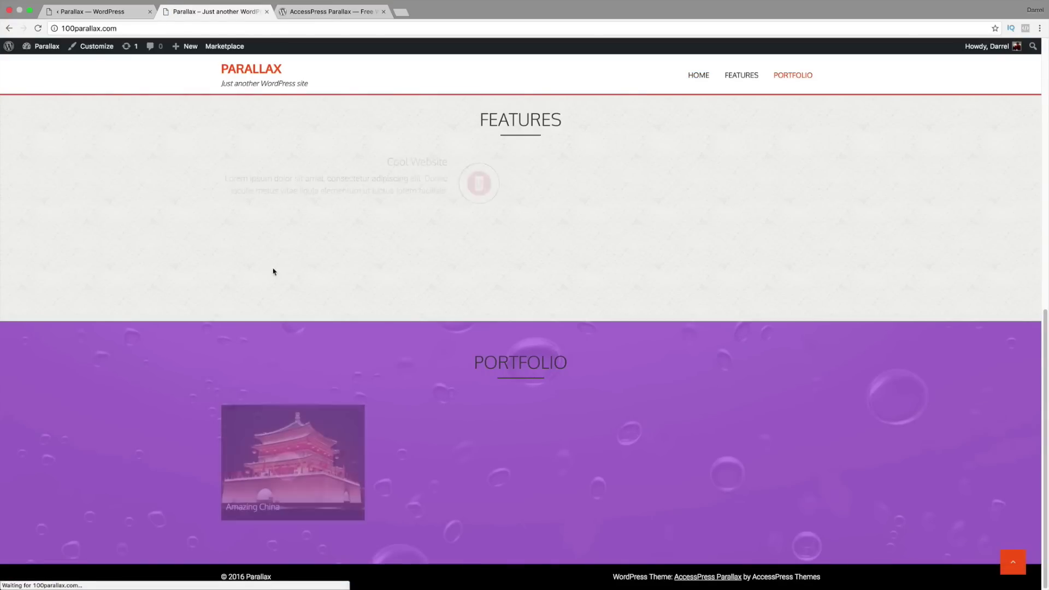
scroll(1041, 281, up, 5)
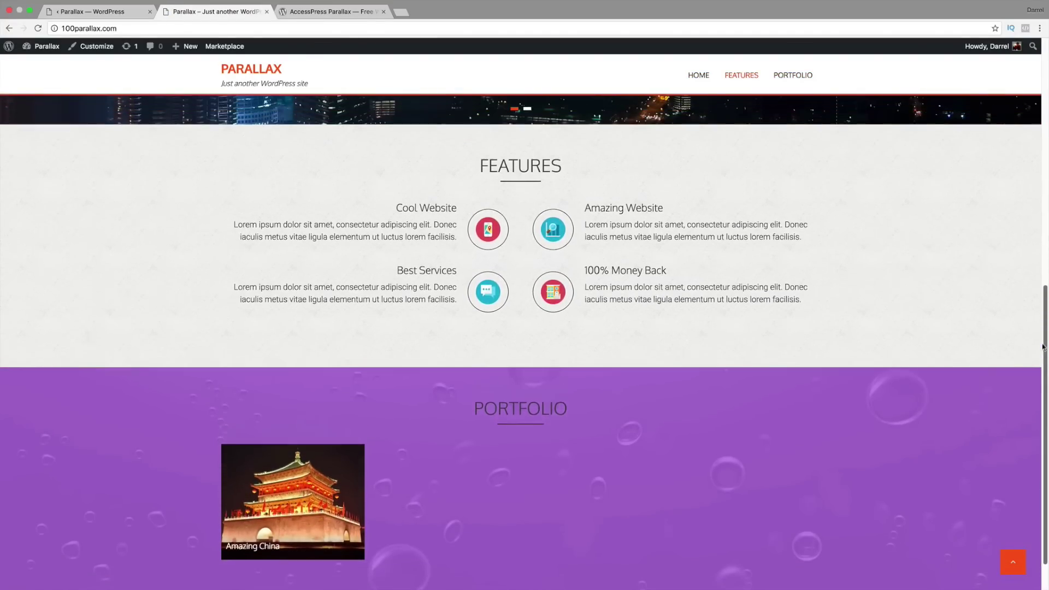
scroll(1040, 282, down, 5)
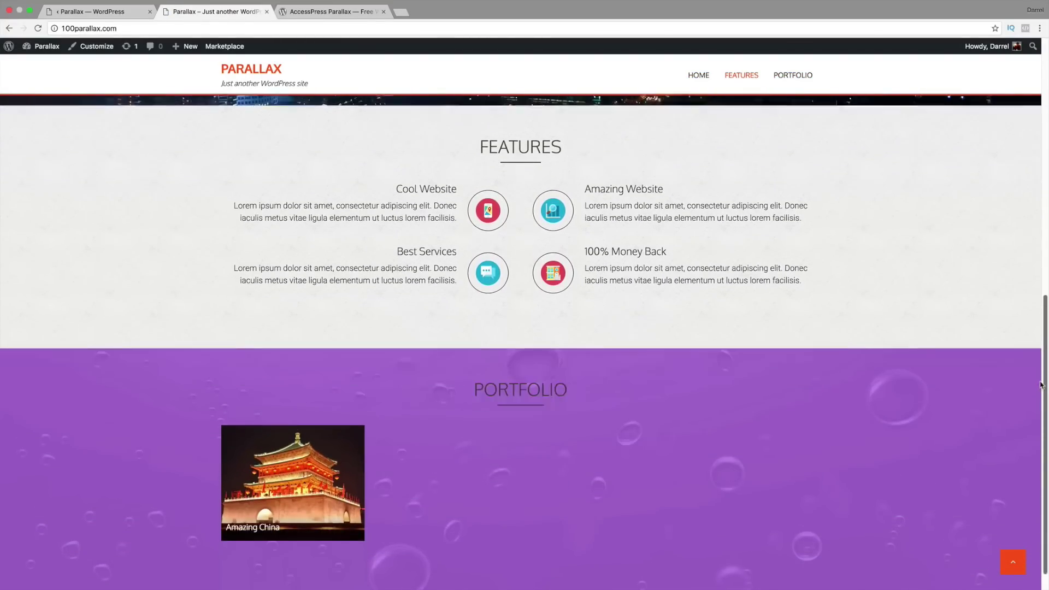
scroll(1040, 365, up, 10)
scroll(1040, 363, down, 9)
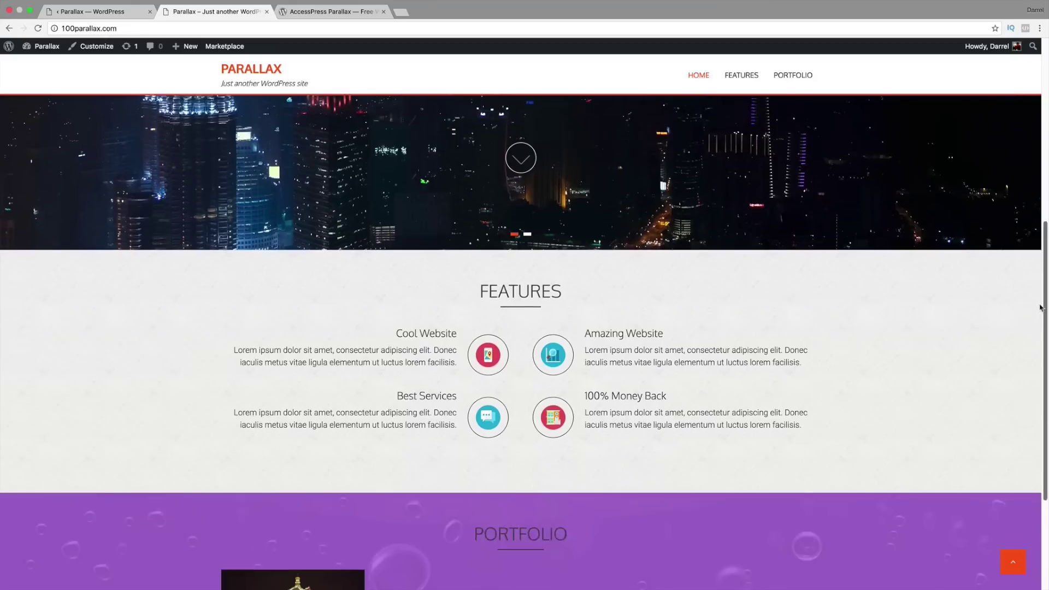
scroll(1040, 361, down, 3)
scroll(1040, 262, up, 12)
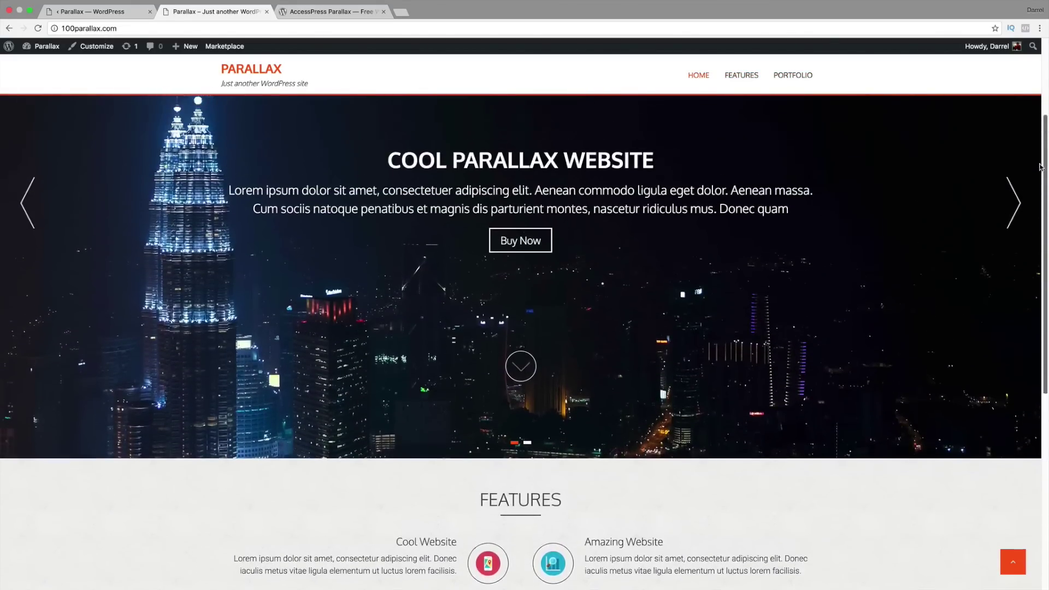
drag(1040, 164, 1041, 403)
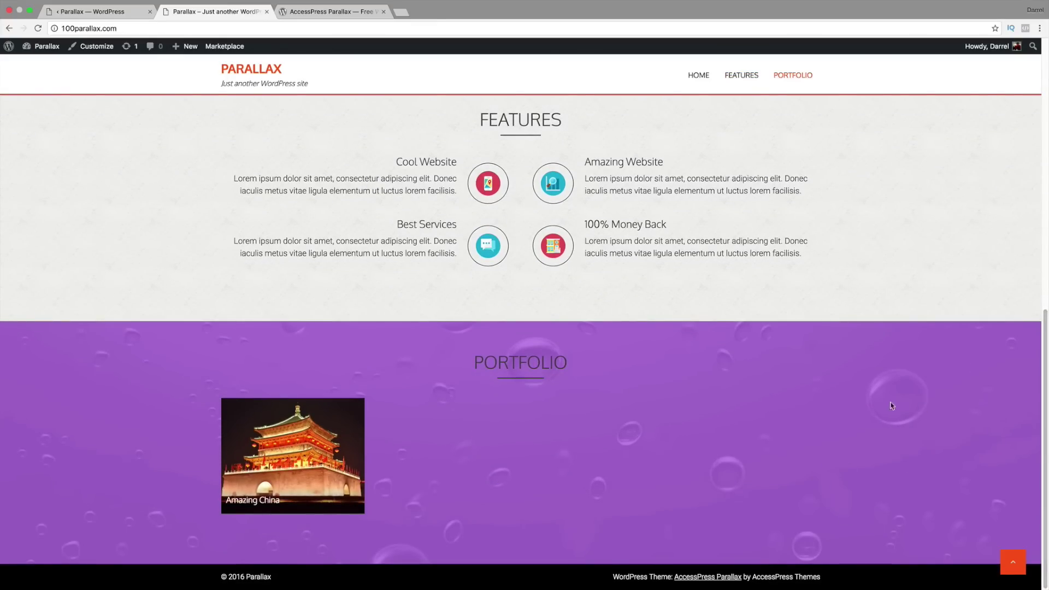
drag(1044, 454, 1044, 166)
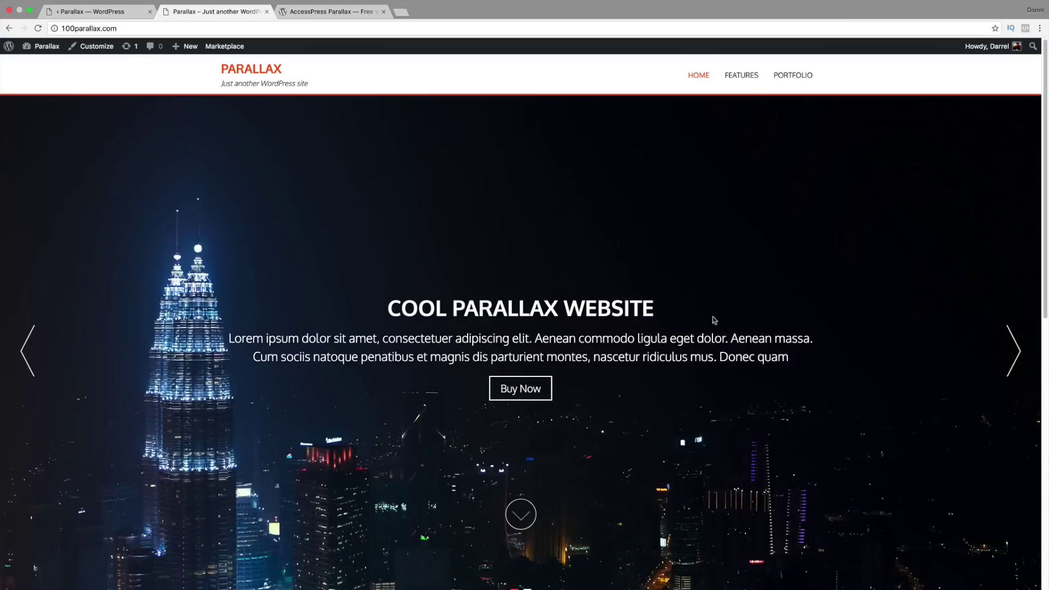
Step: Select parts of the COOL PARALLAX WEBSITE heading, then scroll down past the Portfolio section
drag(654, 310, 374, 307)
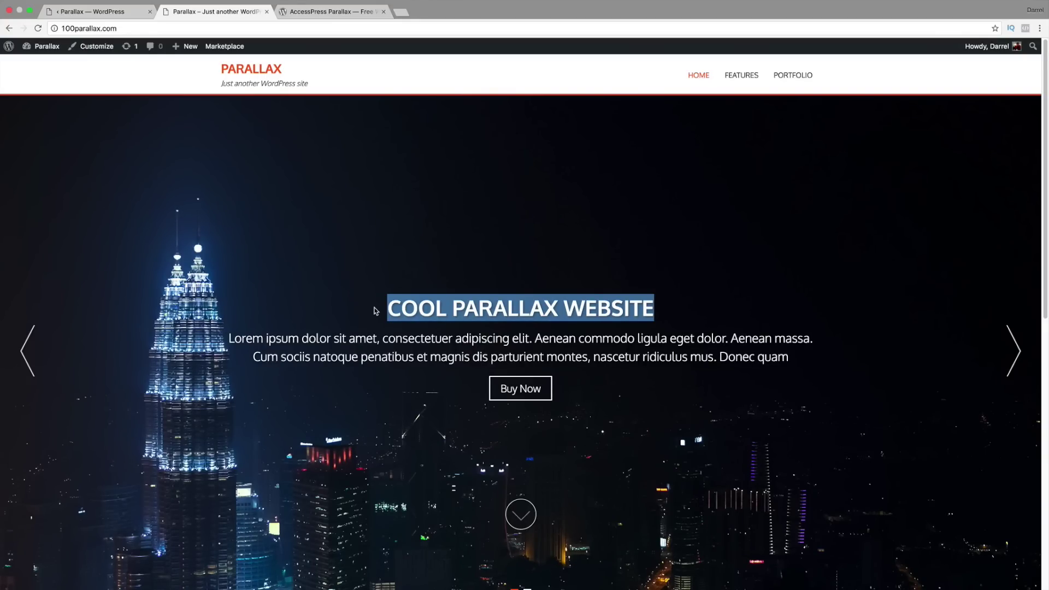
click(605, 307)
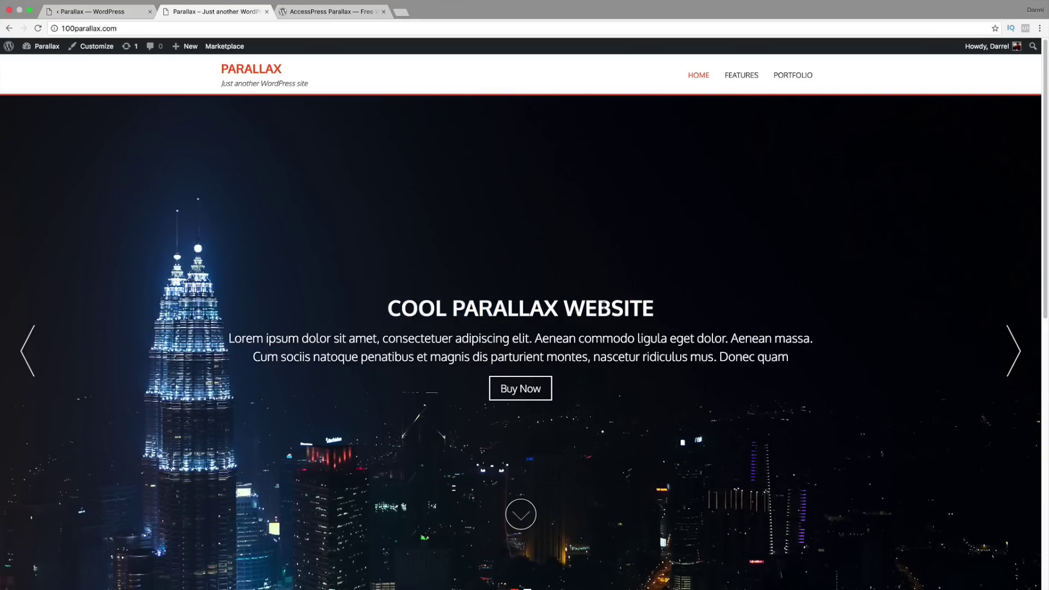
drag(654, 307, 371, 308)
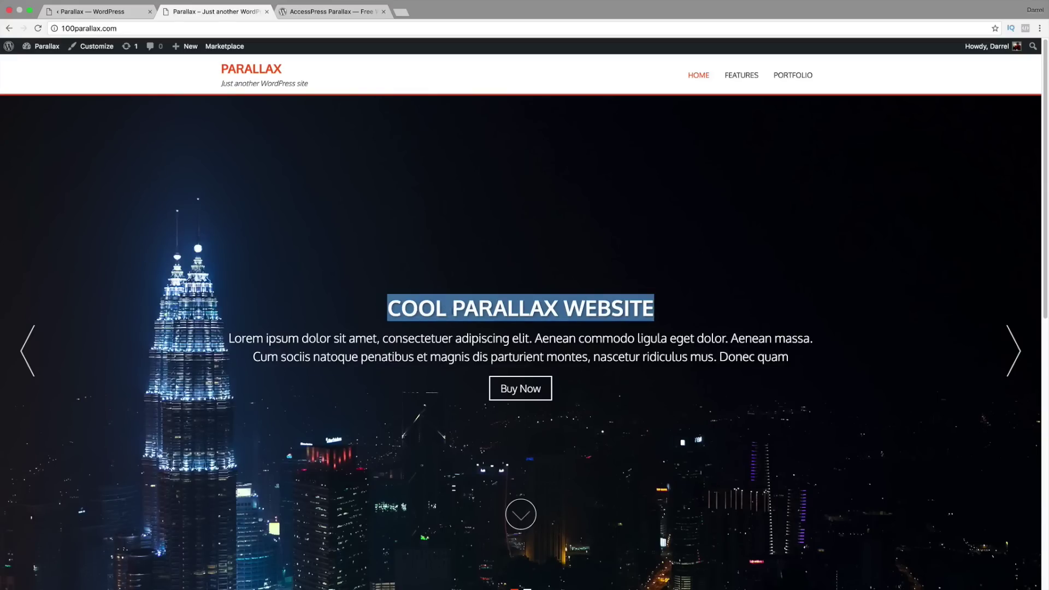
click(505, 308)
double_click(506, 308)
click(580, 309)
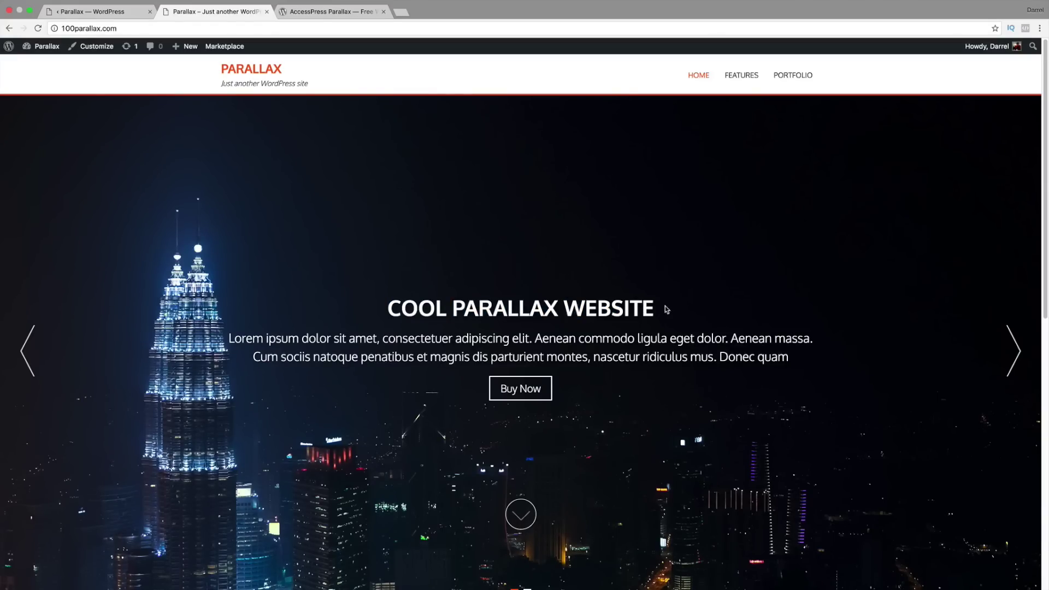
drag(667, 310, 362, 308)
scroll(483, 309, down, 2)
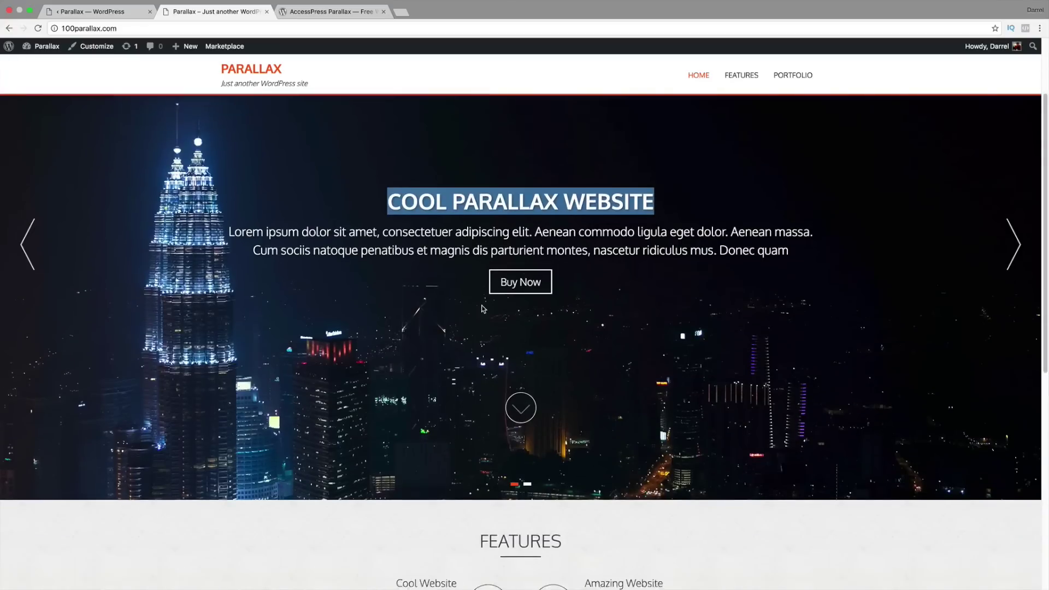
scroll(484, 309, down, 8)
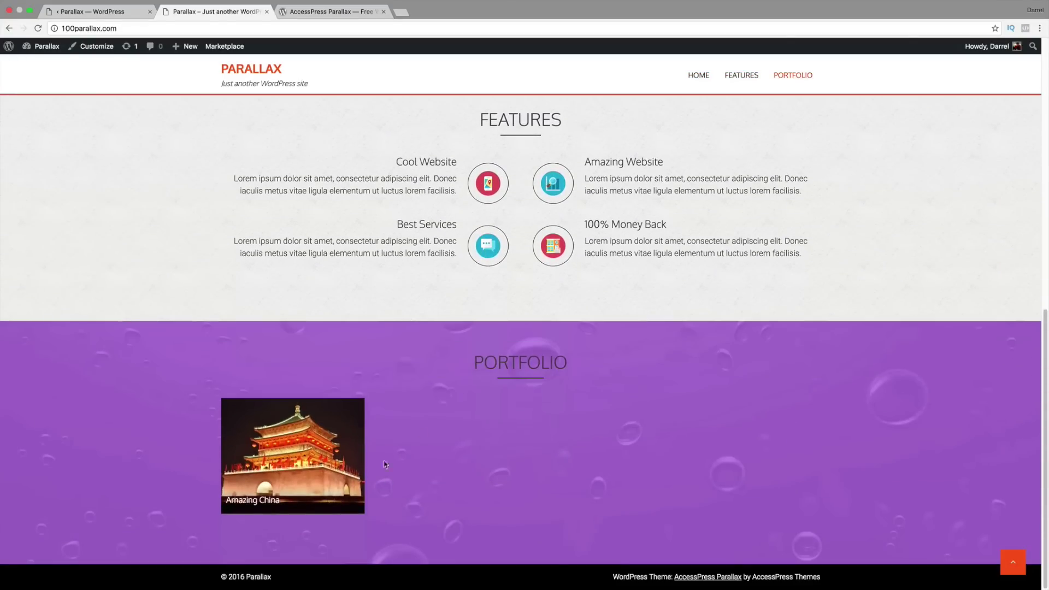
mouse_move(341, 432)
click(113, 12)
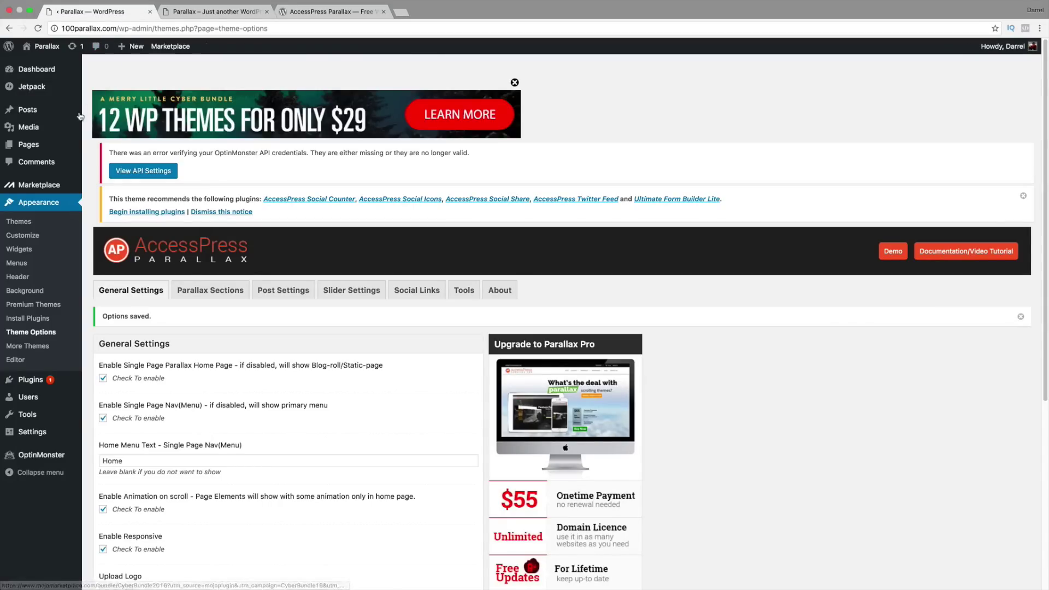
Step: Start a new post titled 'Amazing Building' and paste Lorem ipsum text as its body
mouse_move(36, 112)
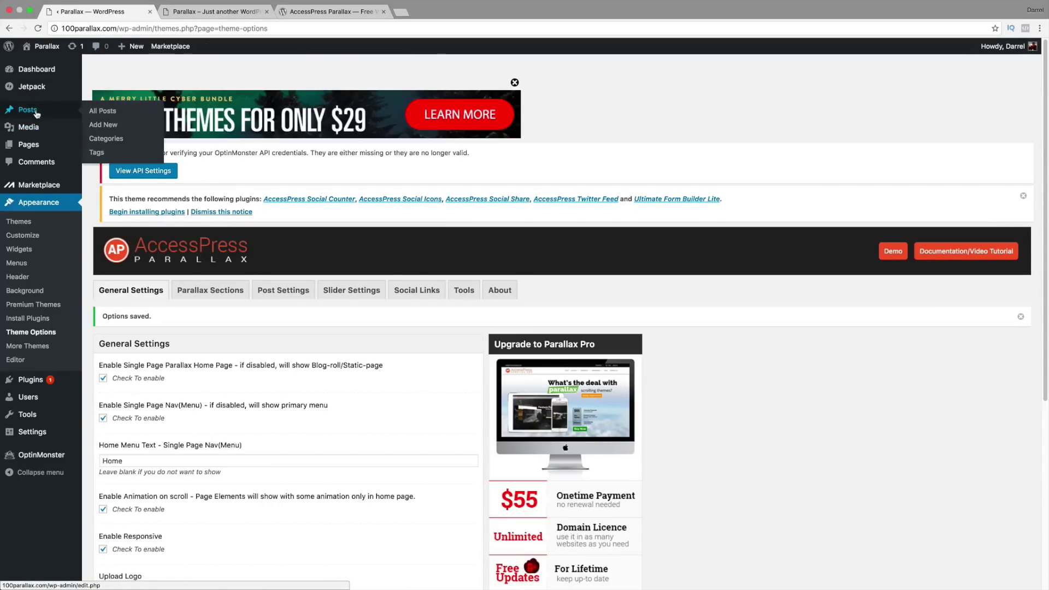
click(121, 129)
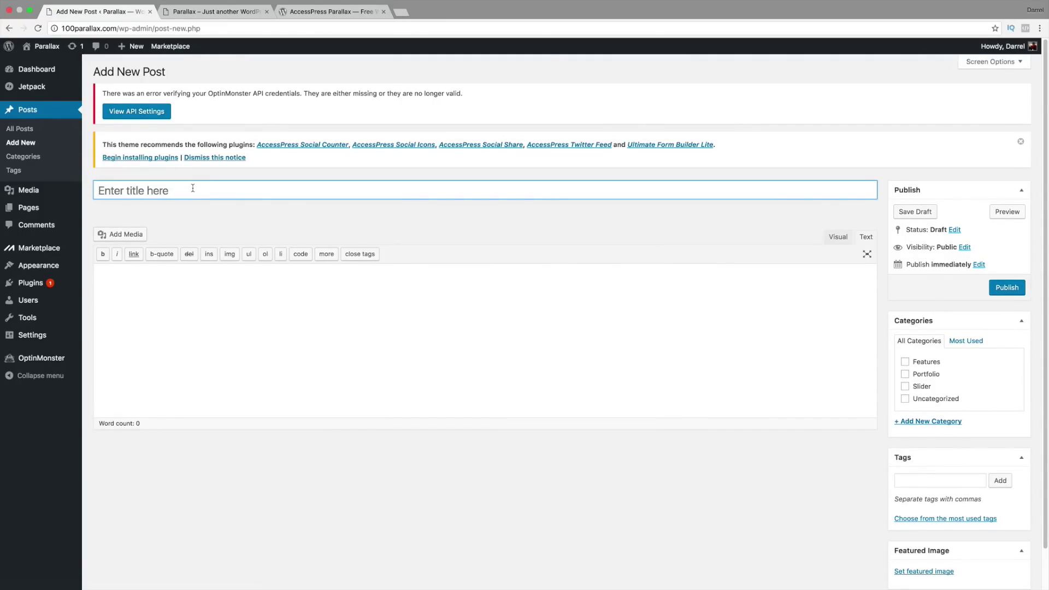
text(Amazing B)
text(uilding)
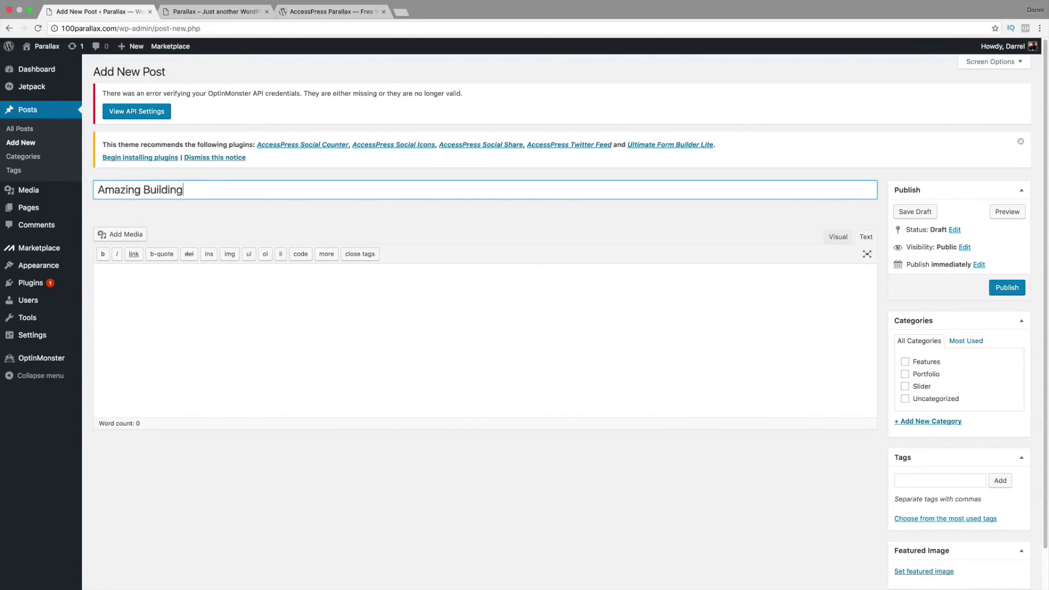
key(Tab)
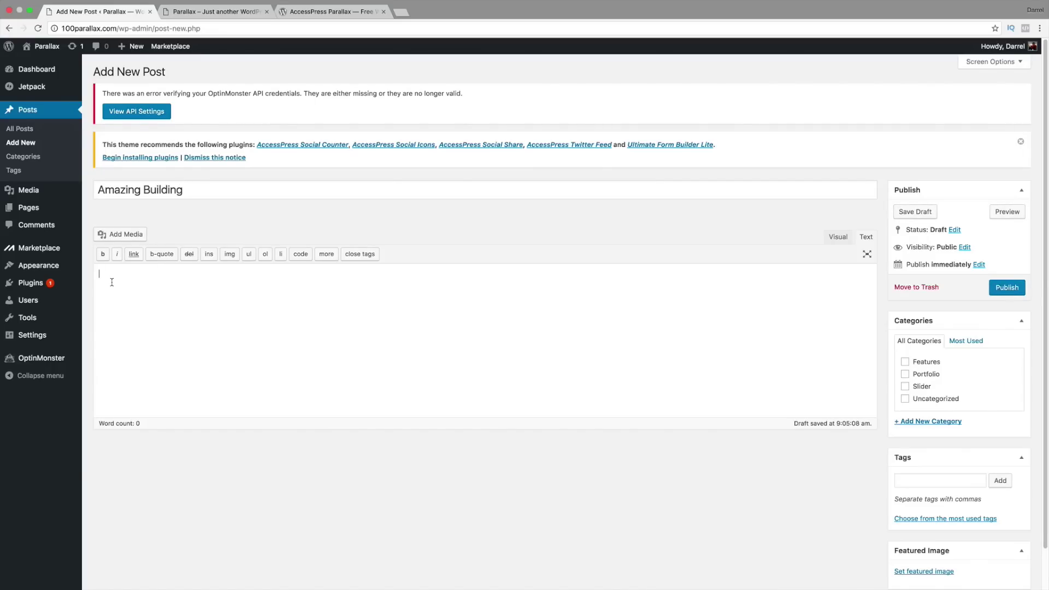
right_click(112, 280)
click(134, 326)
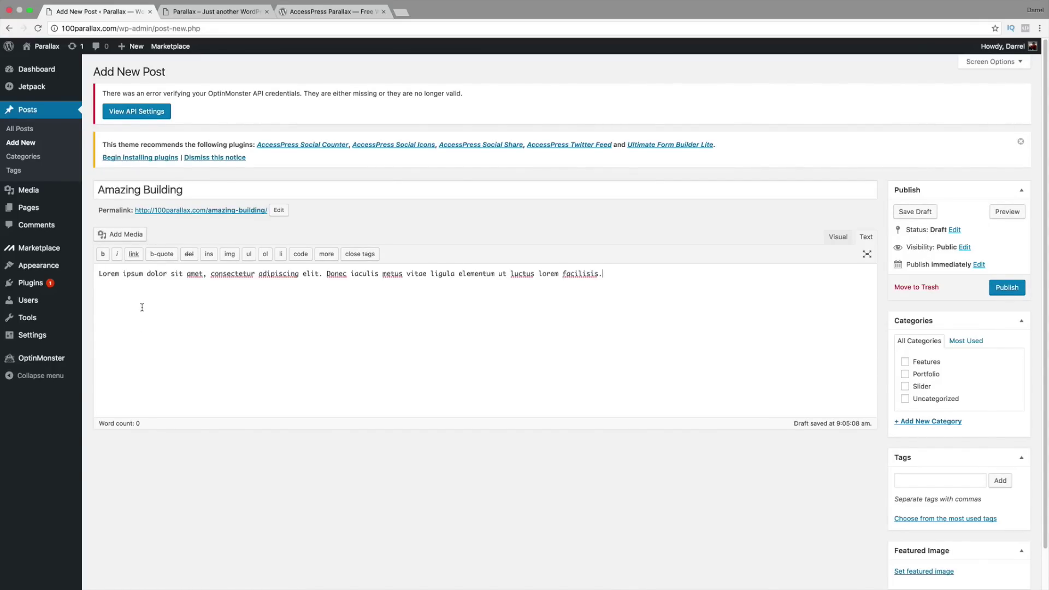
Step: File the post under the Portfolio category and open the featured image chooser
click(906, 377)
scroll(799, 376, down, 3)
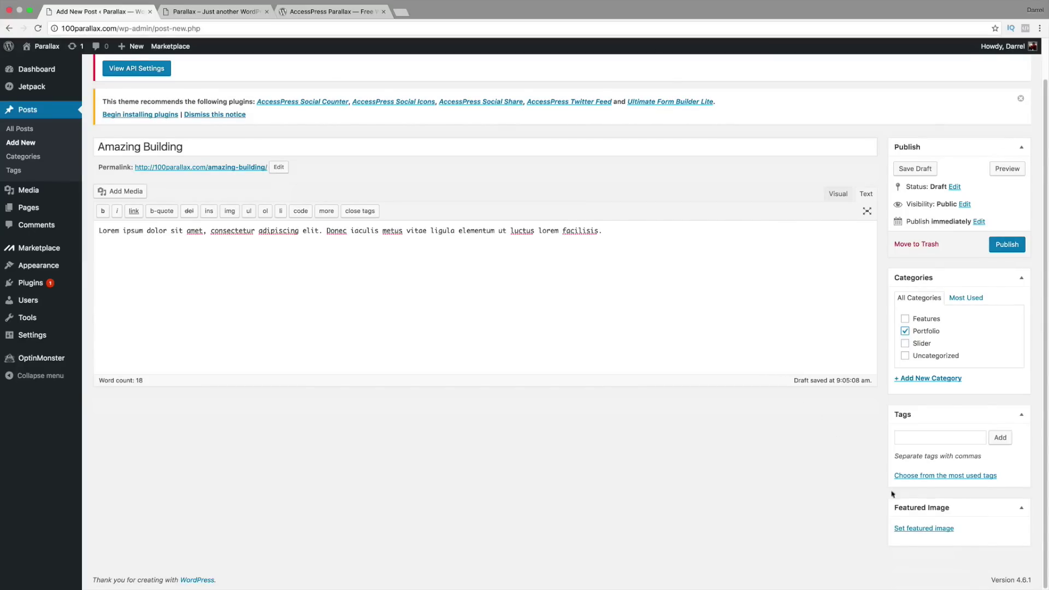
click(922, 533)
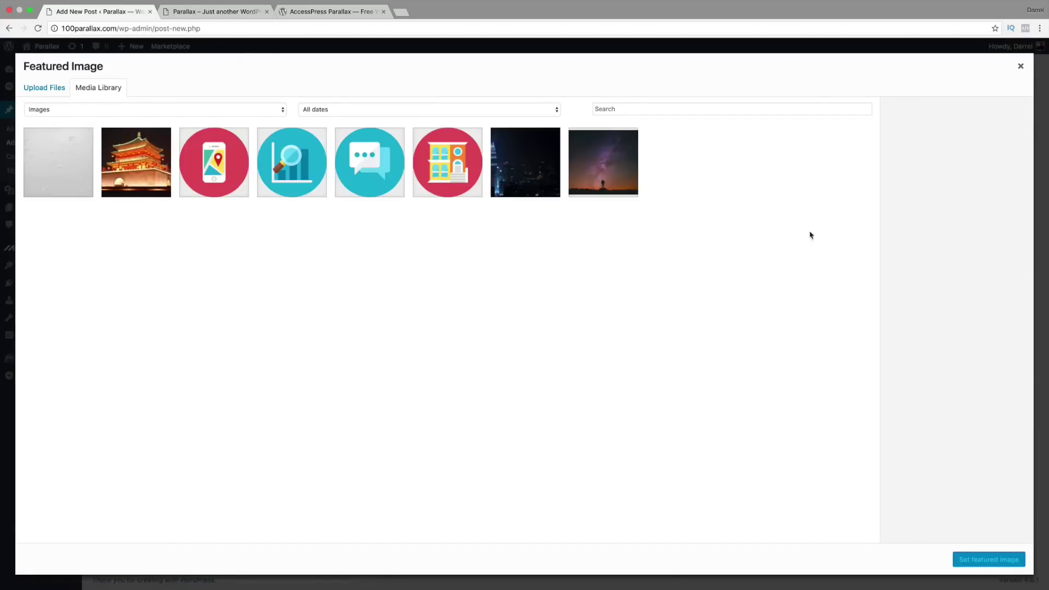
Step: Upload the Taj Mahal photo as featured image and publish Amazing Building
click(46, 89)
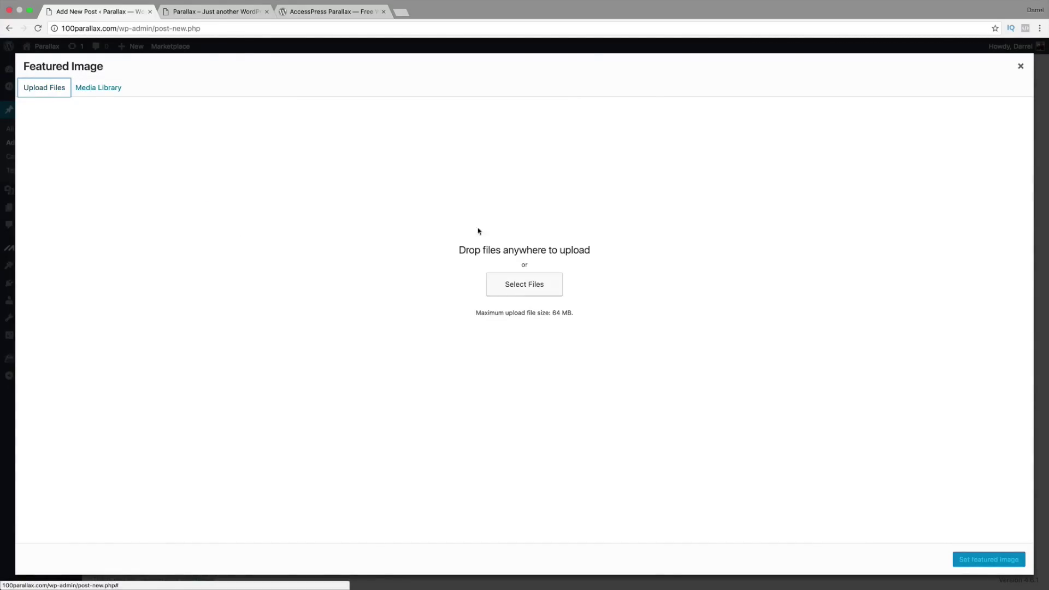
click(532, 287)
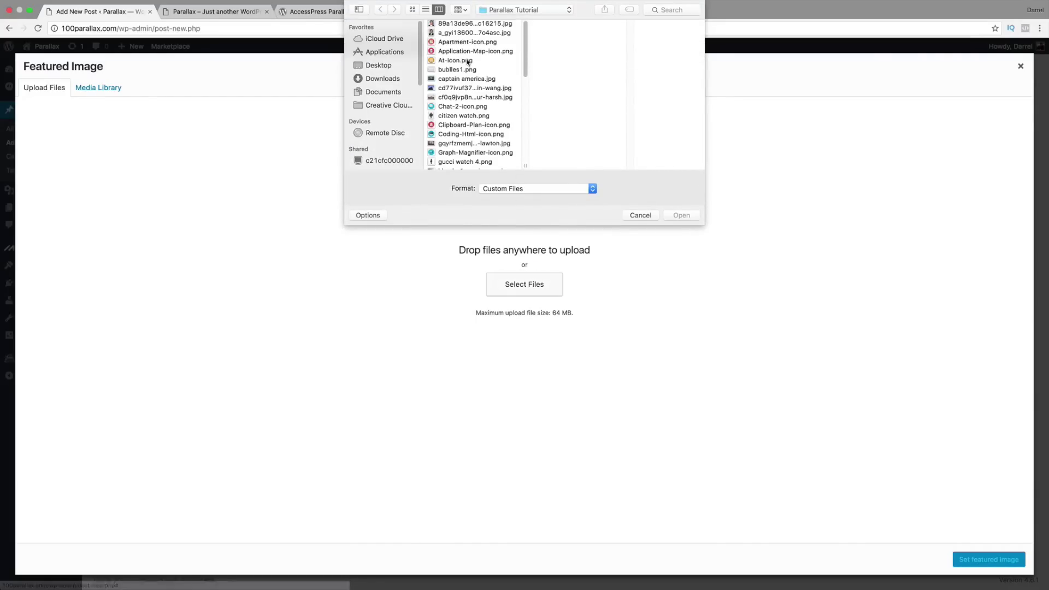
click(469, 116)
click(468, 96)
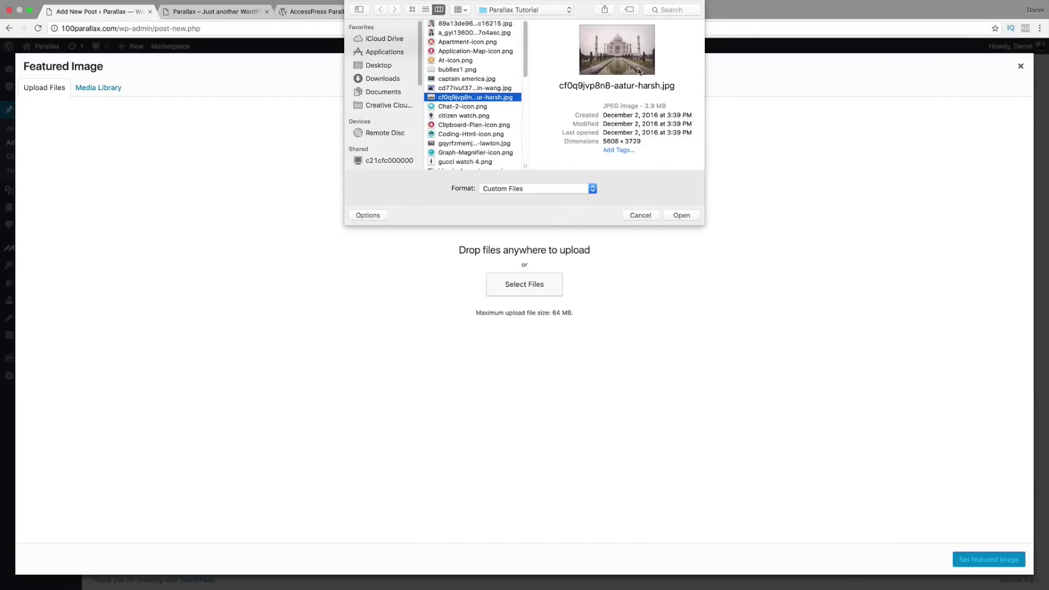
click(687, 218)
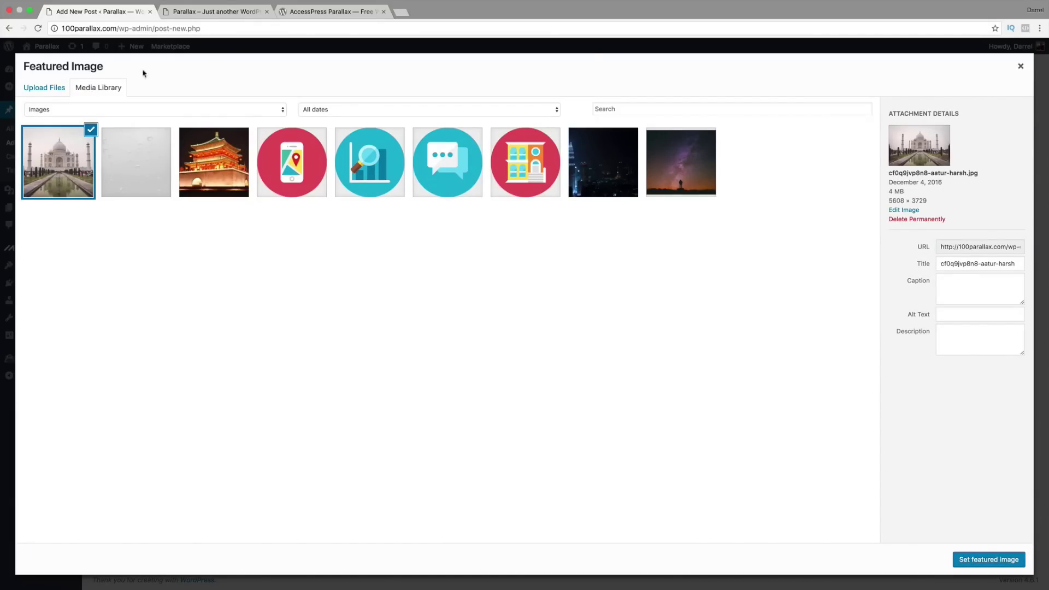
click(982, 562)
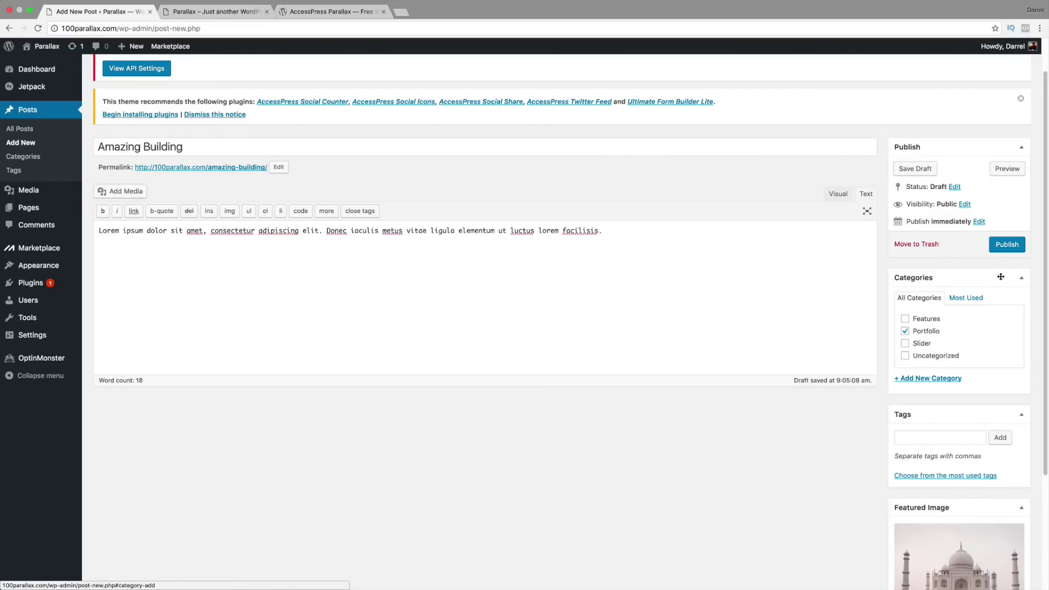
click(1009, 245)
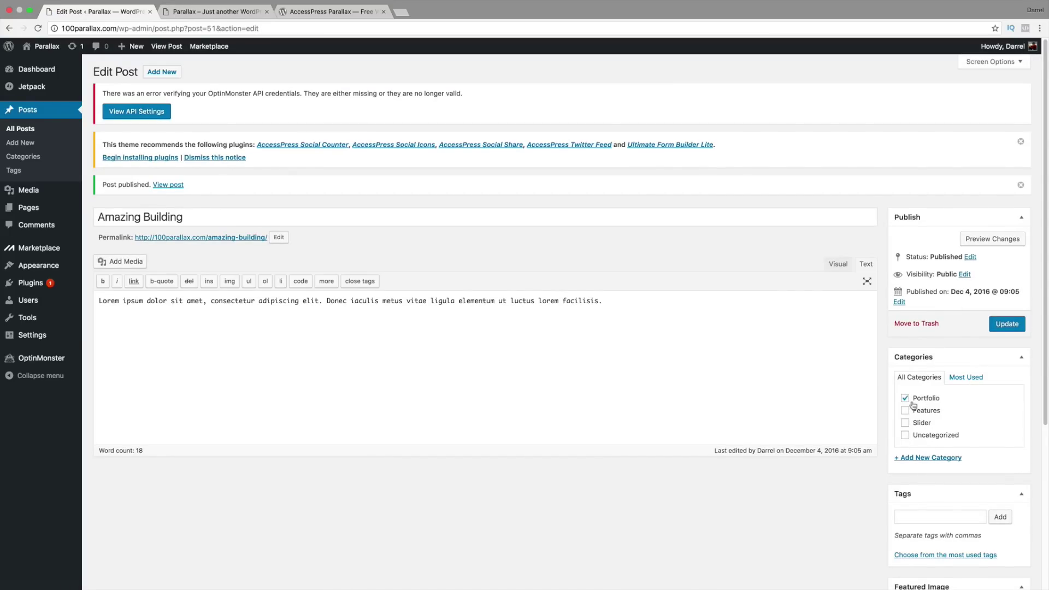
Step: Reload the live site and open the Amazing China portfolio post to read it
click(214, 12)
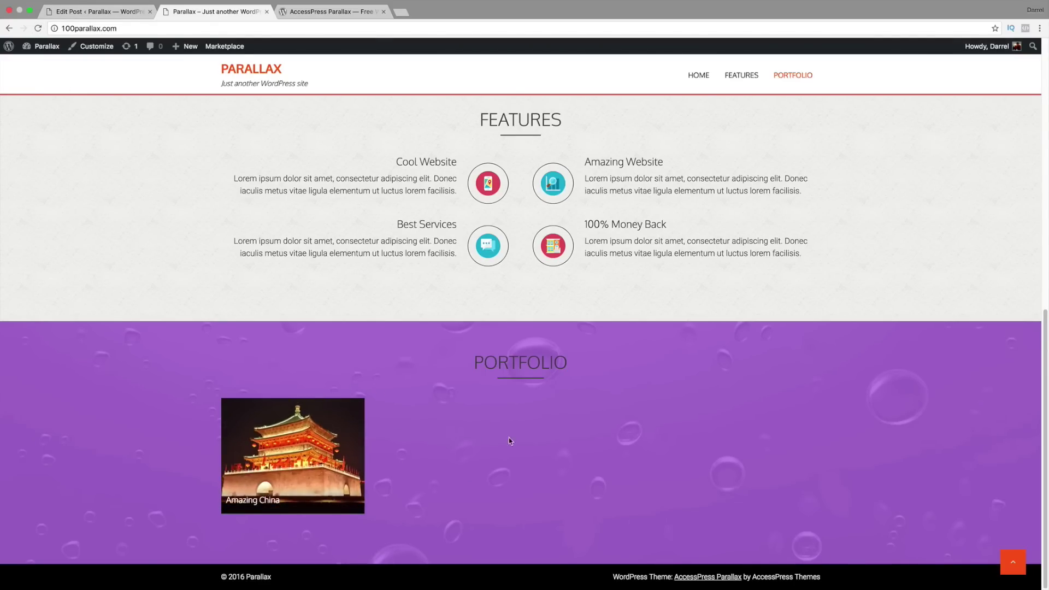
key(super+r)
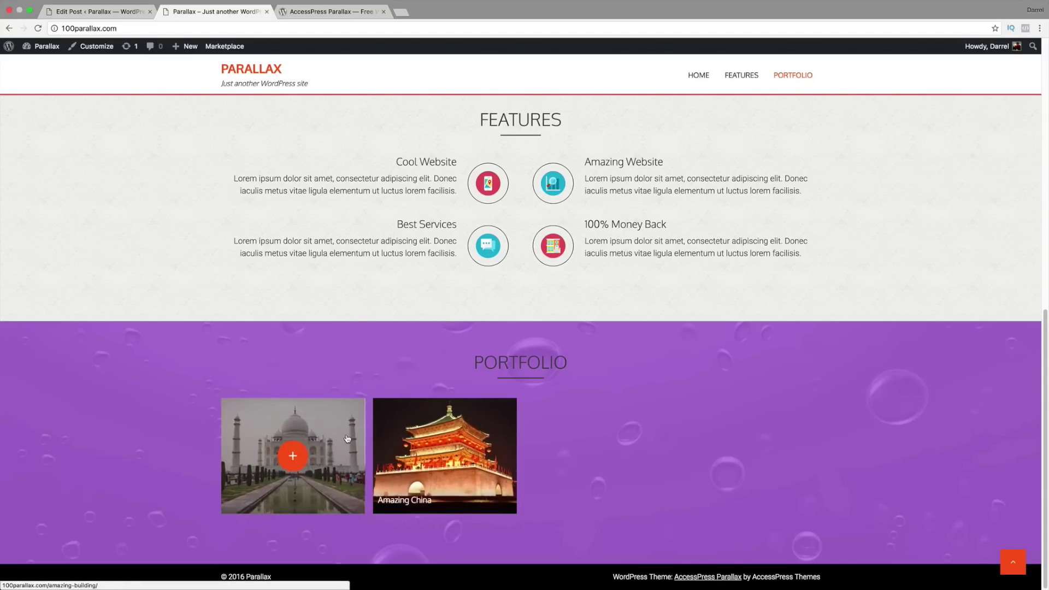
click(445, 455)
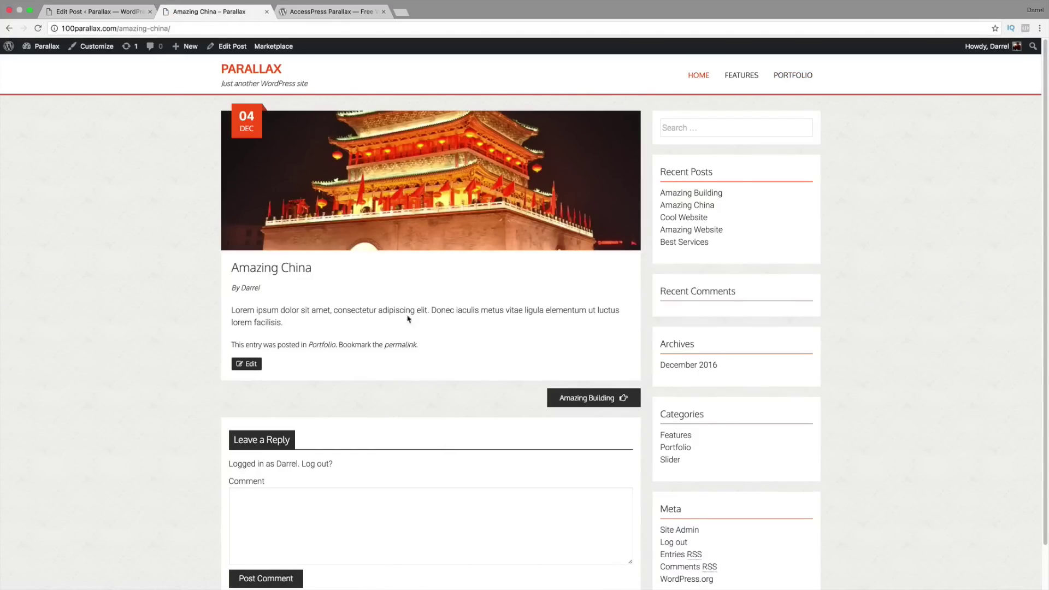
drag(620, 310, 241, 300)
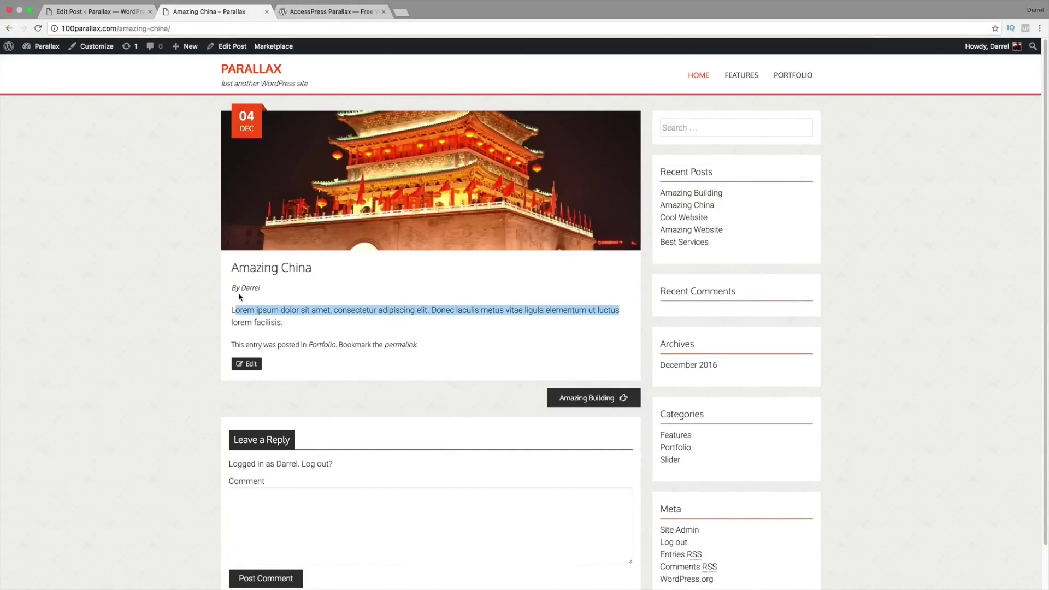
scroll(239, 297, down, 2)
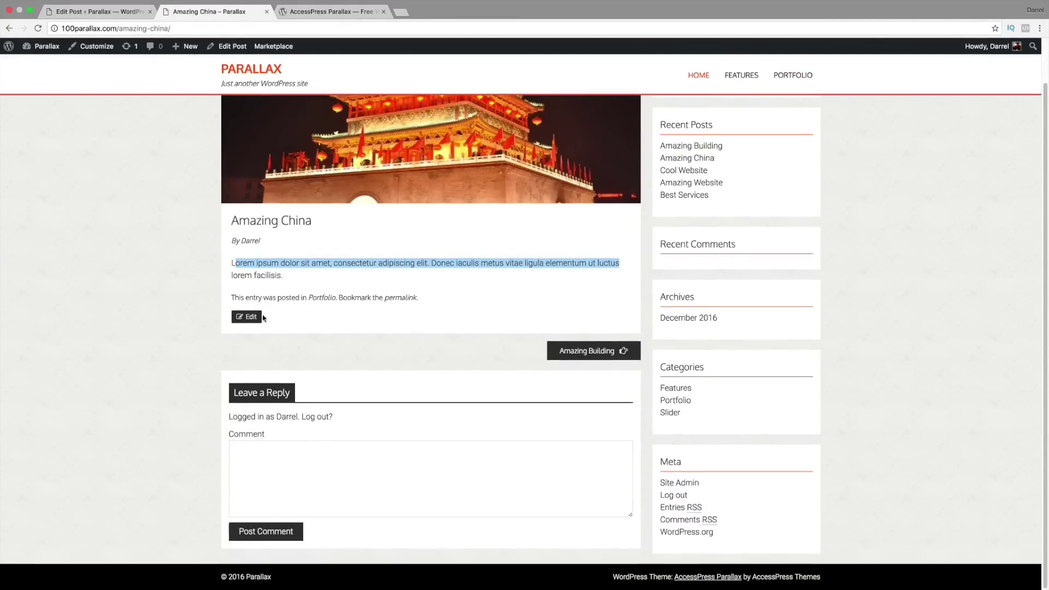
click(322, 463)
scroll(317, 463, up, 2)
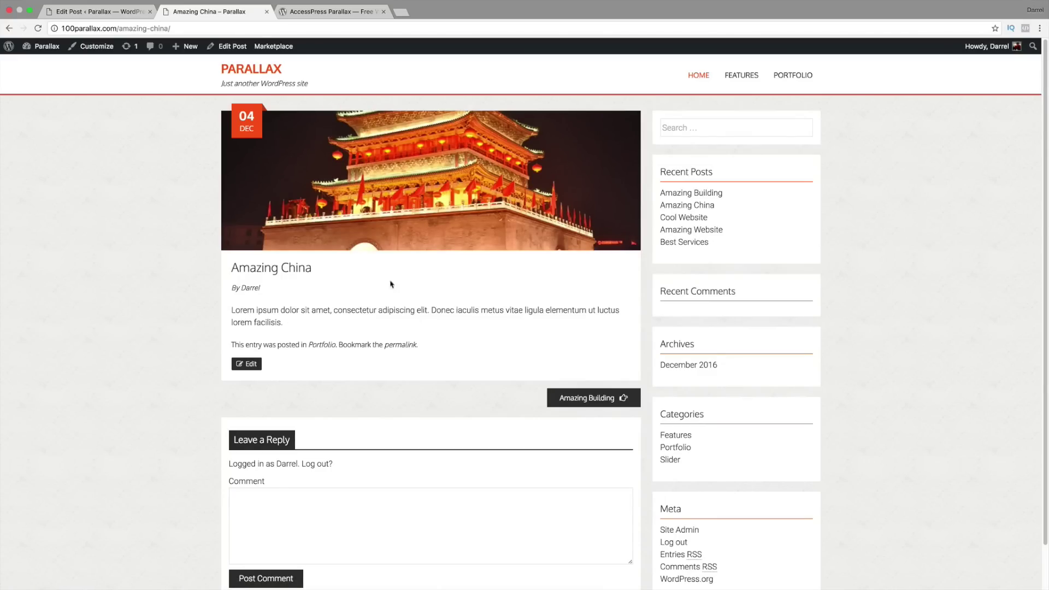
Step: Return to the home page and scroll up to the Cool Parallax Website slide
click(8, 28)
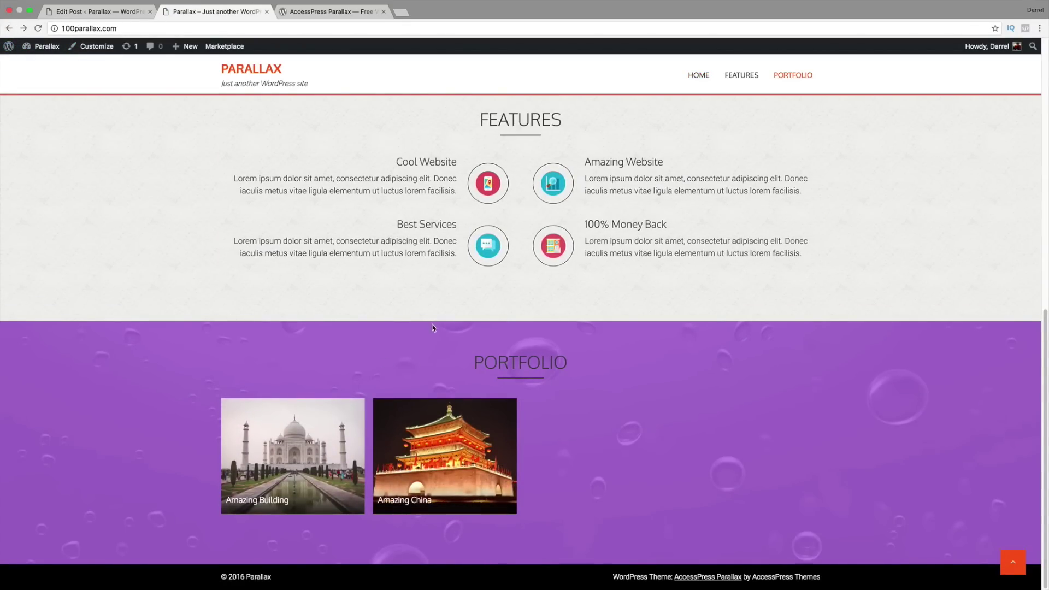
scroll(549, 328, up, 4)
scroll(549, 340, up, 5)
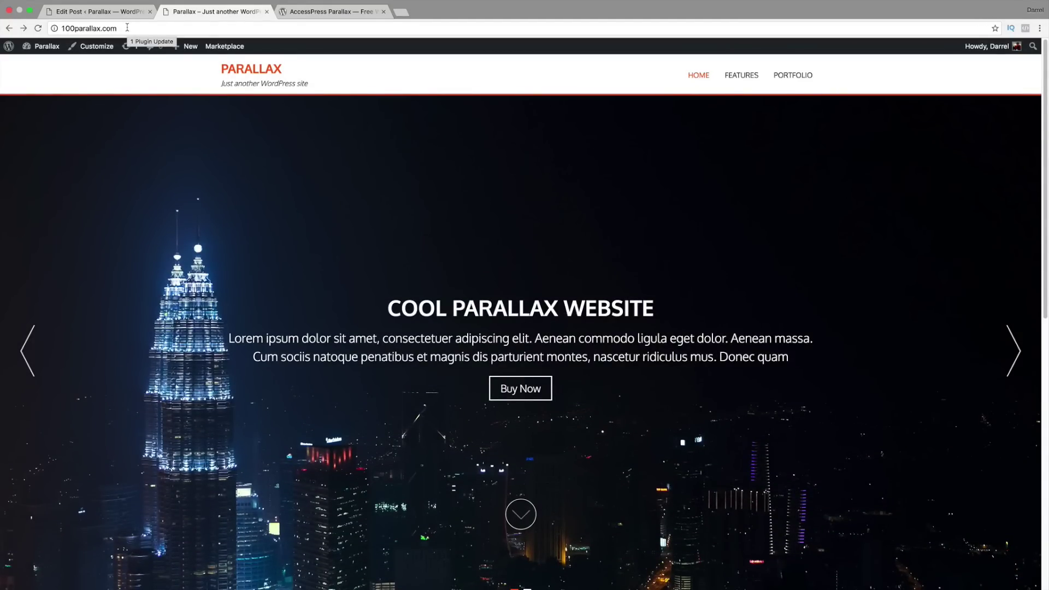
Step: Scroll the AccessPress Parallax demo's Portfolio and Team sections, then return to the Amazing Building editor
click(311, 12)
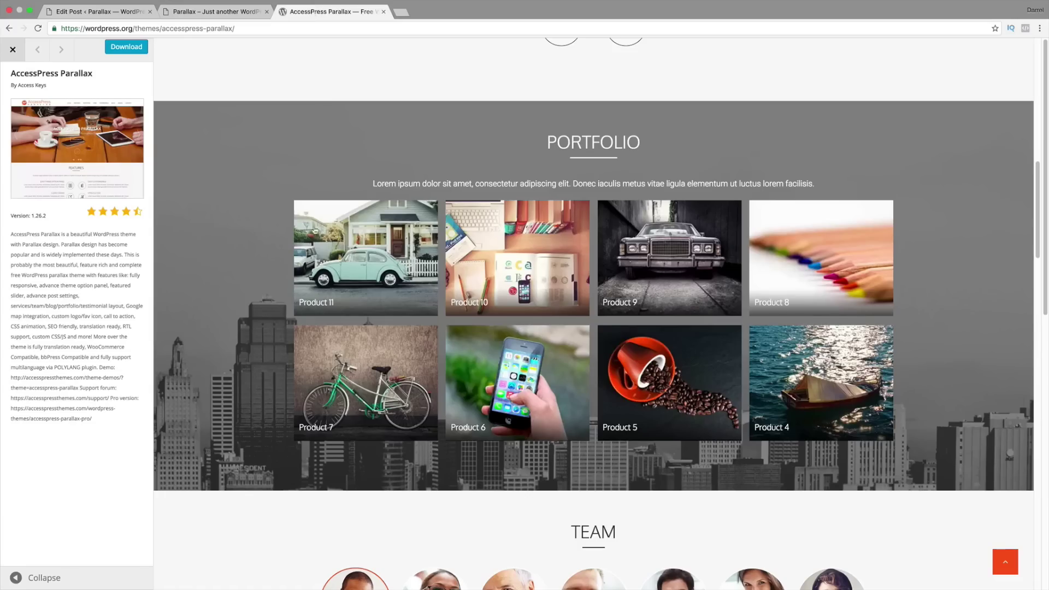
scroll(315, 259, down, 3)
scroll(315, 259, down, 4)
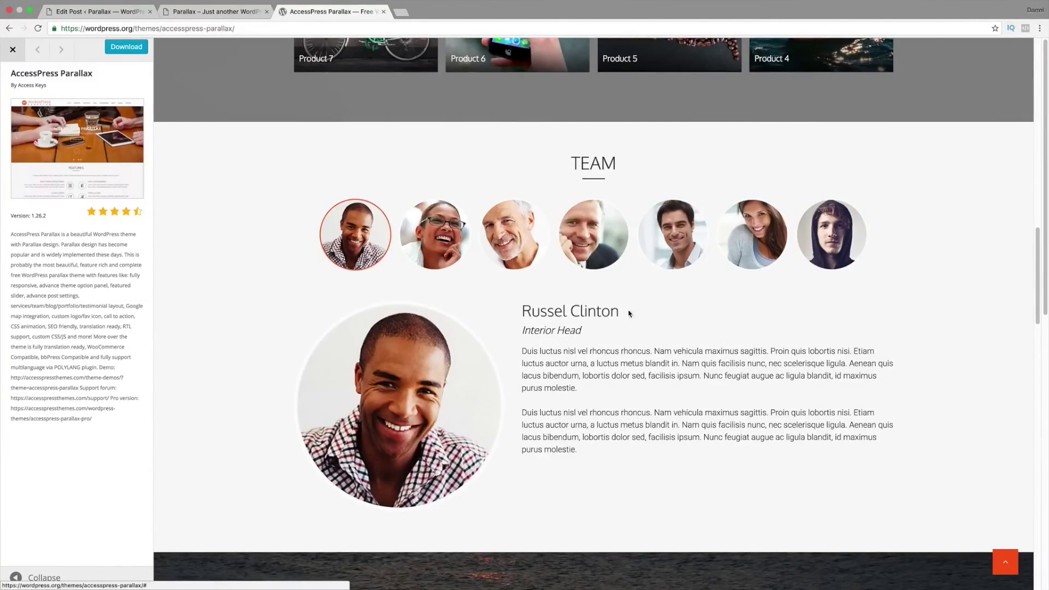
drag(629, 313, 522, 312)
drag(585, 331, 522, 331)
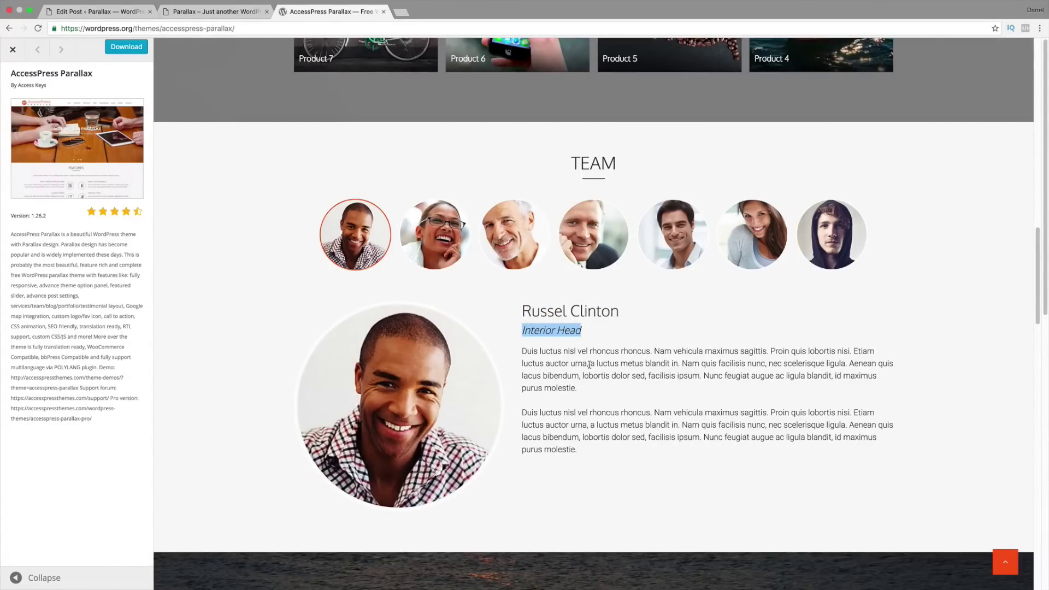
click(117, 11)
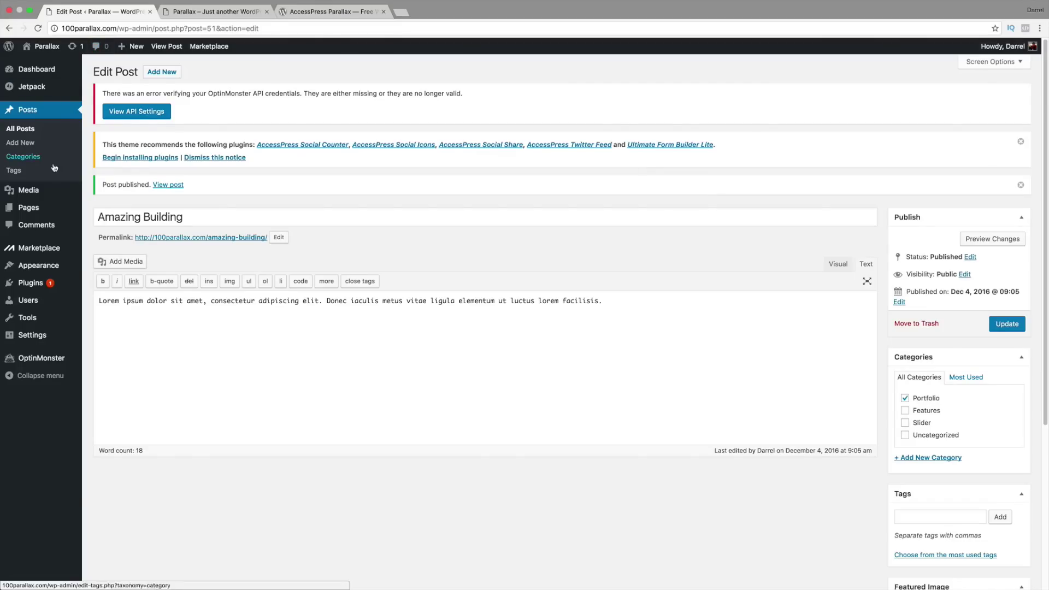
Step: Create a new blank page from the Pages menu in the admin sidebar
mouse_move(38, 208)
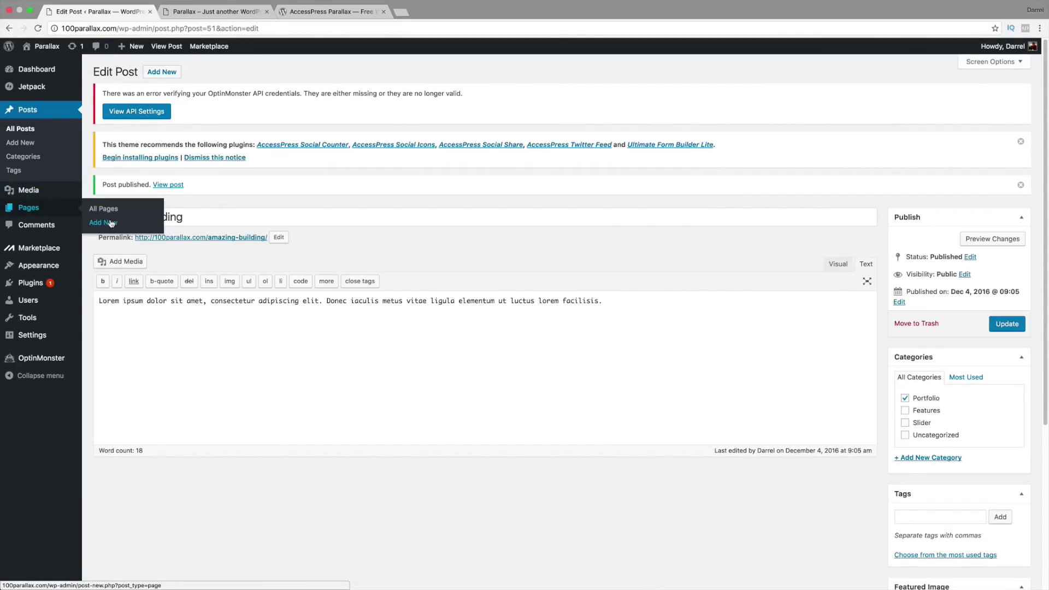
click(112, 224)
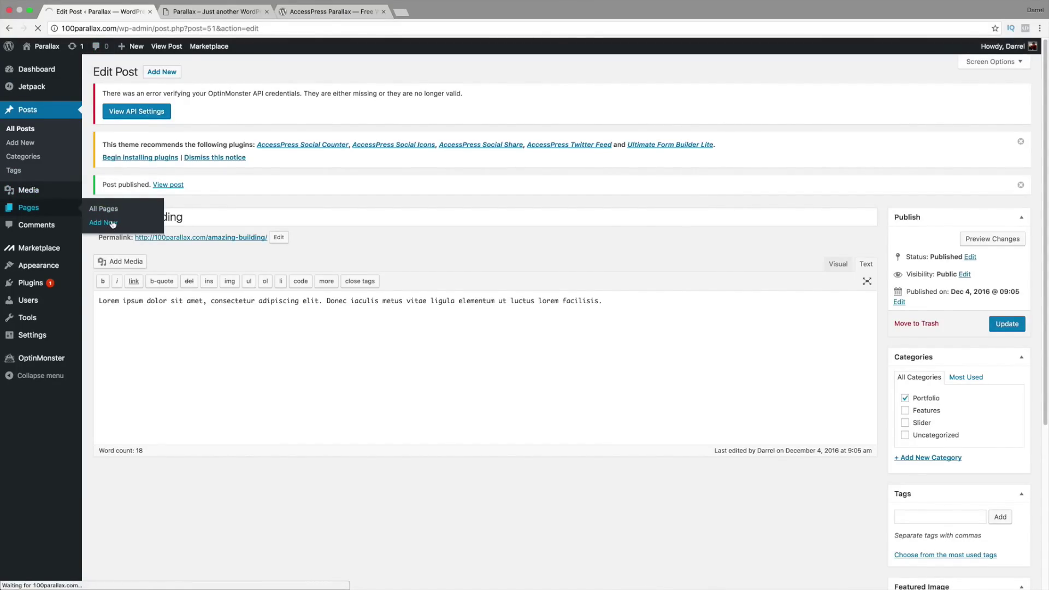
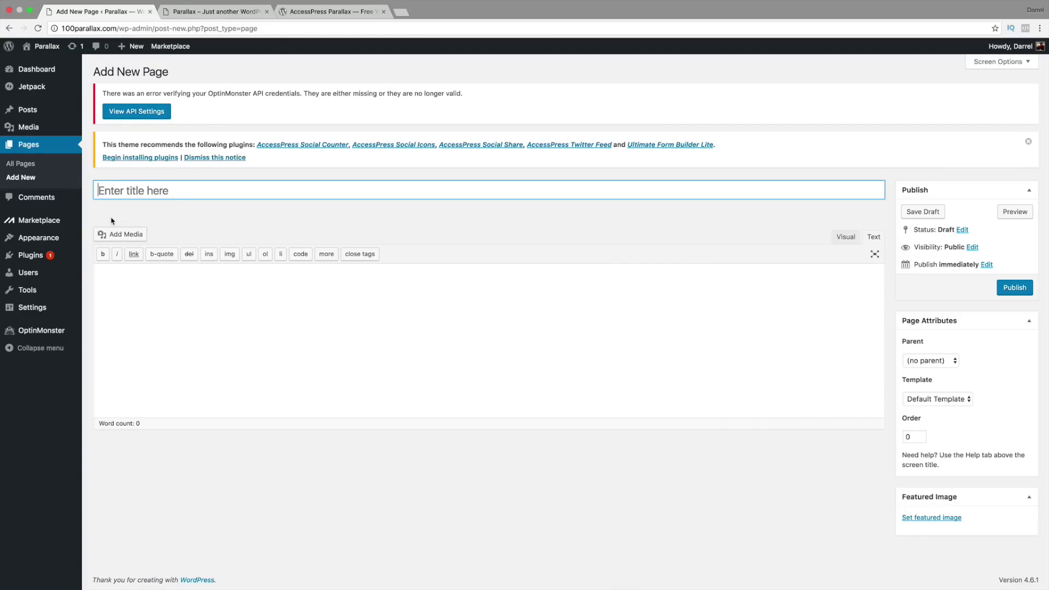
Step: Publish an empty page titled 'Team', then start a new blank blog post
text(Team)
click(1010, 291)
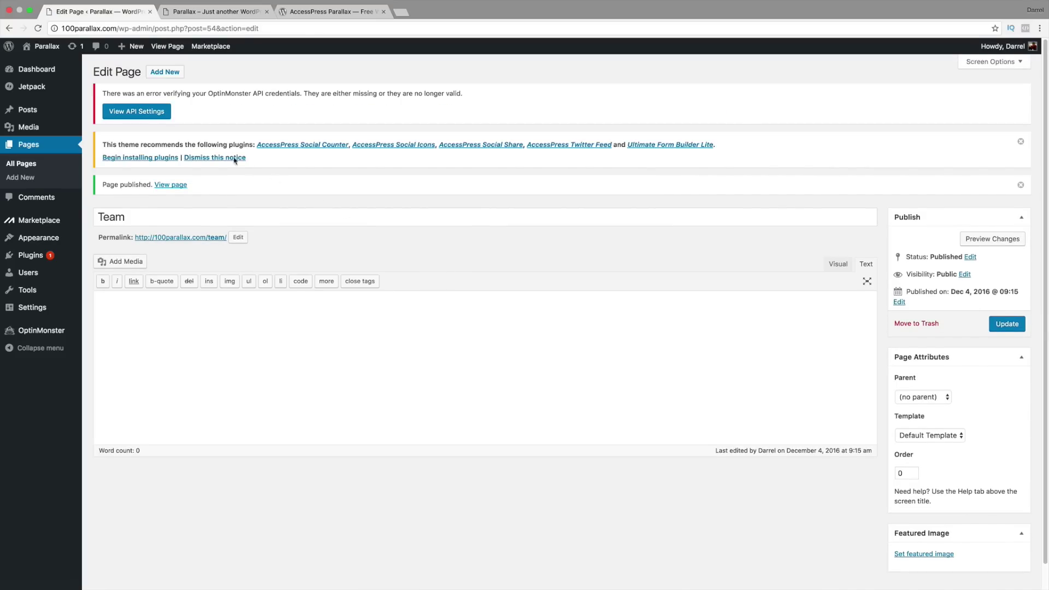
mouse_move(38, 113)
click(114, 127)
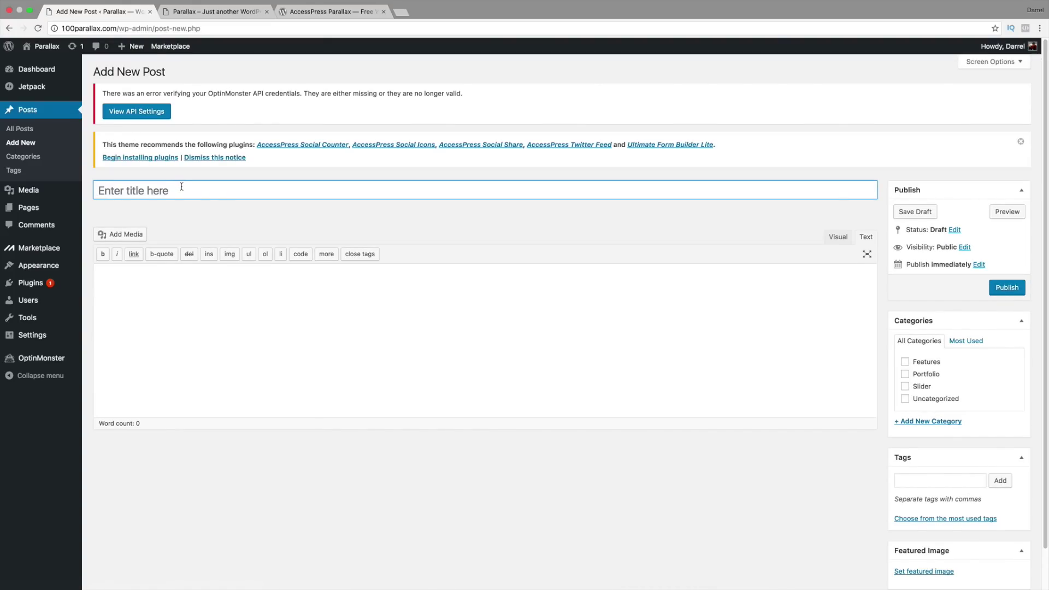
Step: Title the post 'Loki' and add an 'Evil Guy' Heading 2 in the Visual editor
text(Loki)
key(Tab)
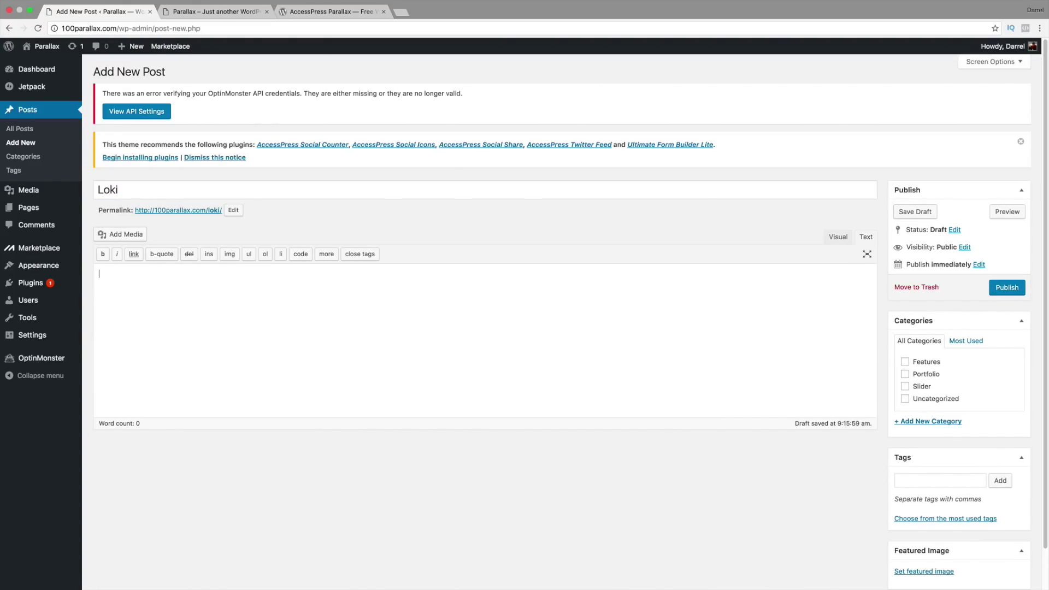
click(840, 241)
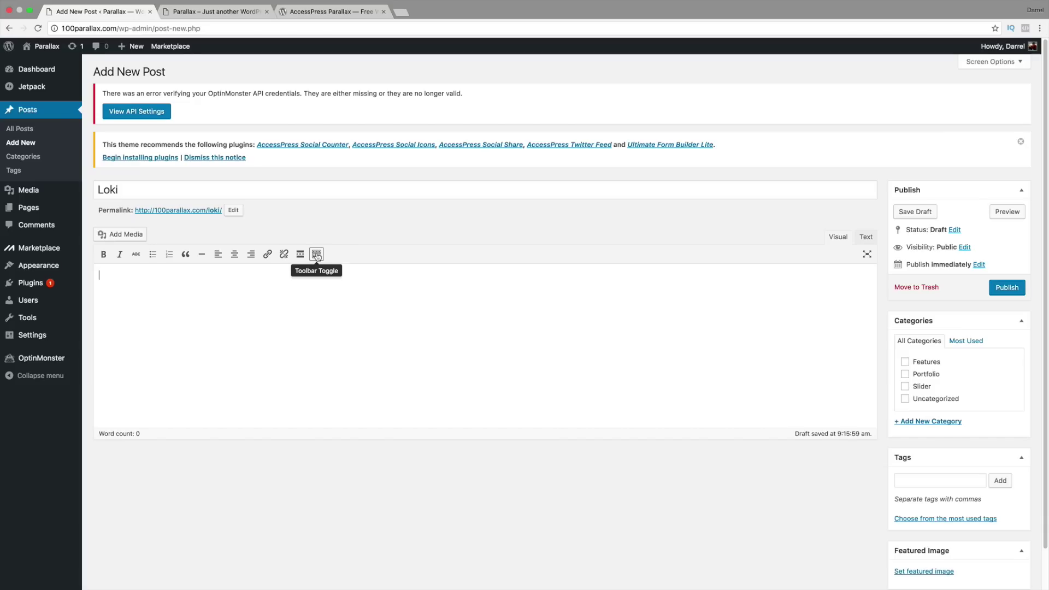
click(317, 255)
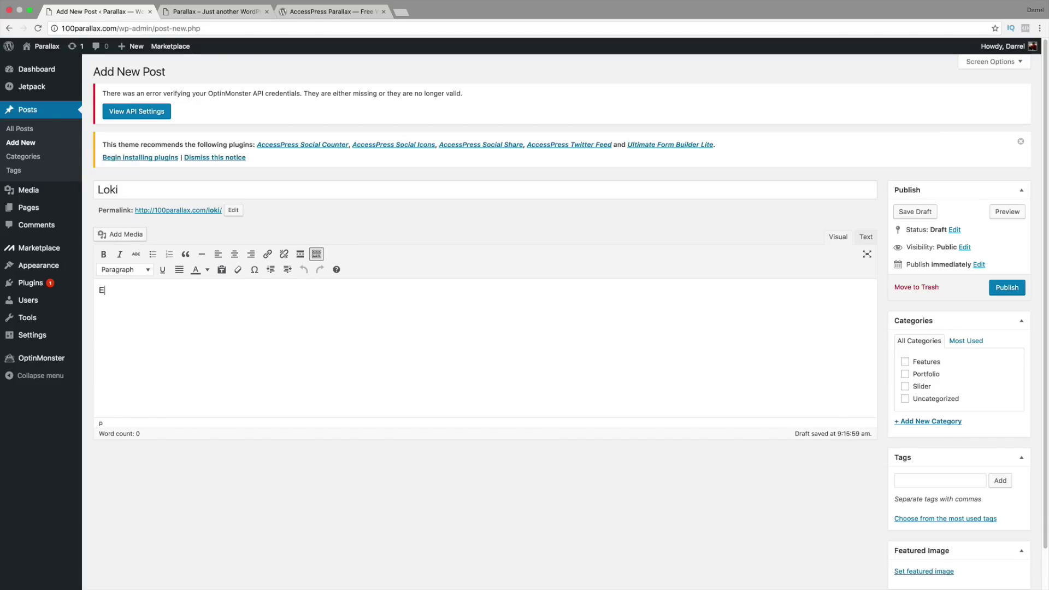
text(vil Guy)
drag(136, 287, 98, 284)
click(125, 270)
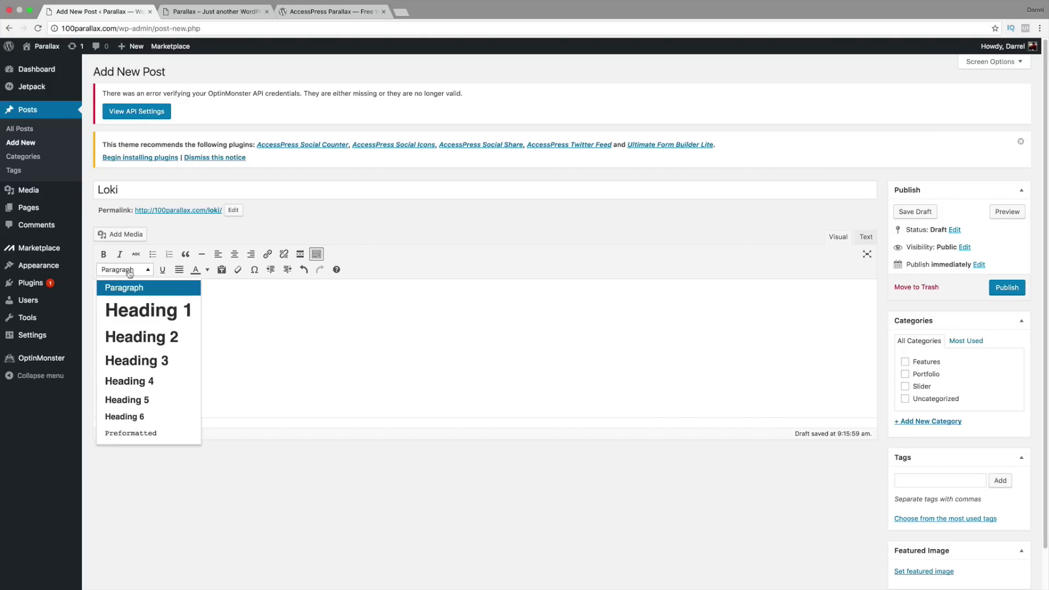
click(145, 332)
click(173, 298)
key(Return)
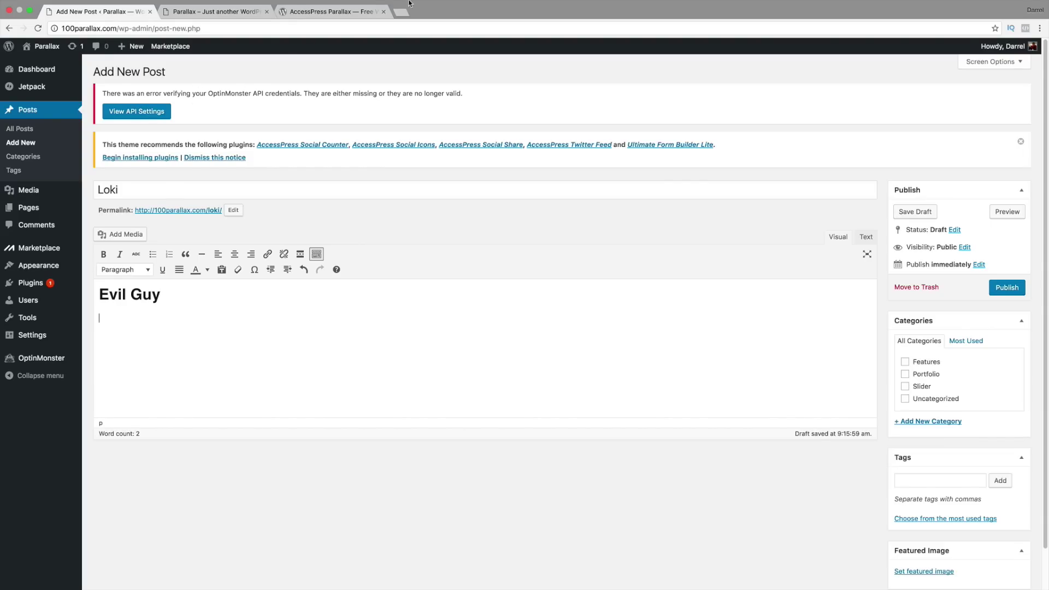
Step: Copy the Lorem ipsum paragraph from the live site and paste it twice below the heading
click(238, 14)
scroll(383, 273, down, 4)
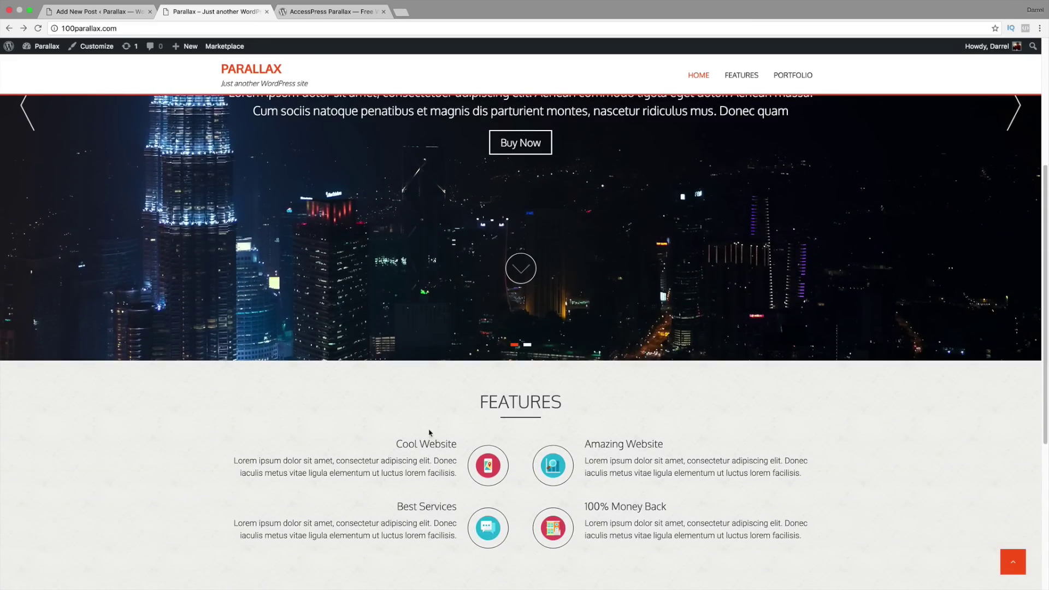
drag(458, 474, 235, 460)
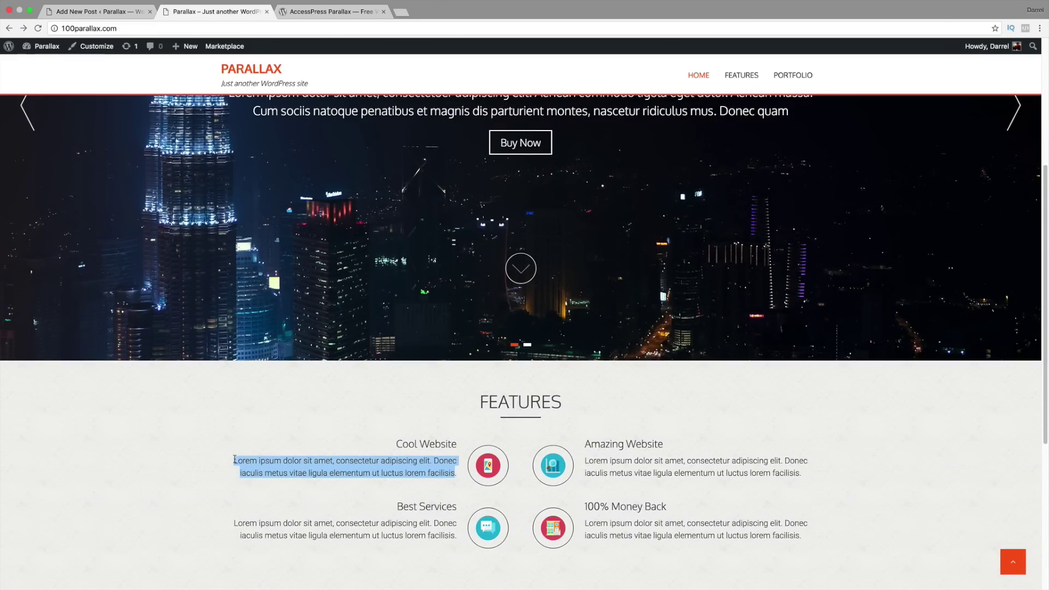
right_click(235, 459)
click(253, 479)
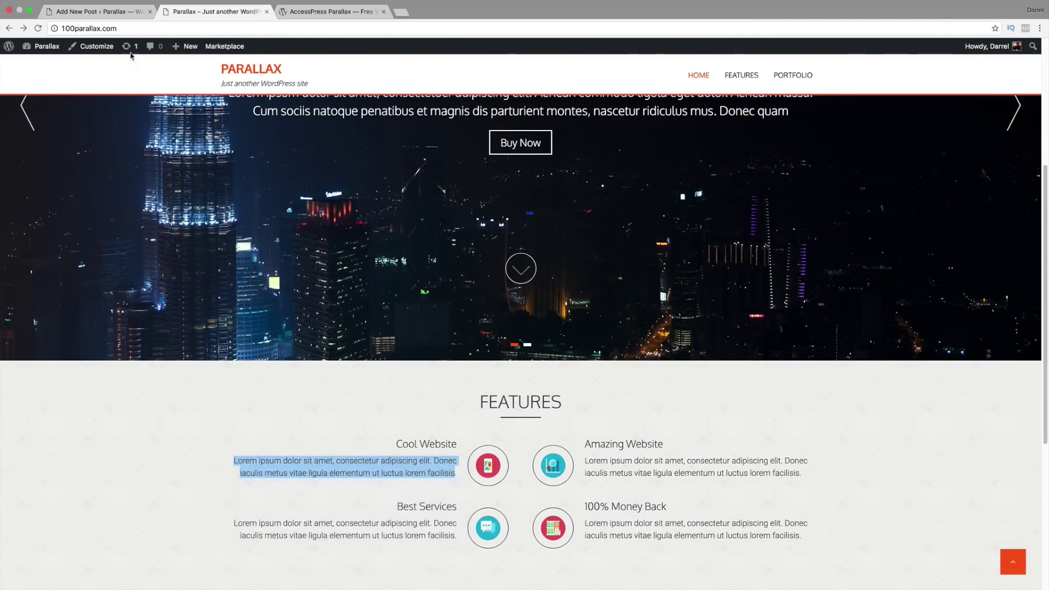
click(108, 12)
right_click(113, 318)
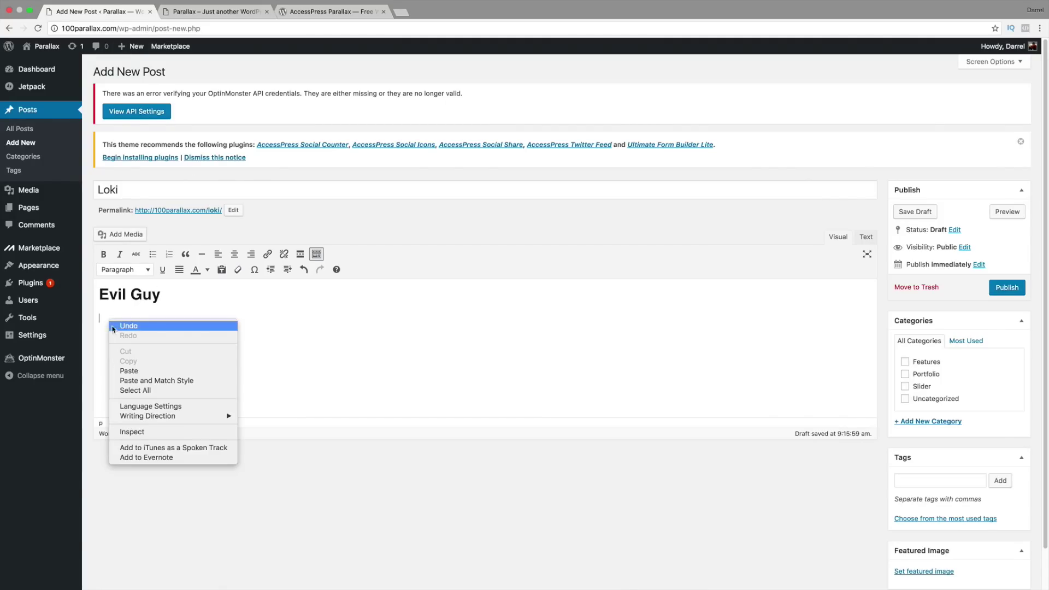
click(135, 368)
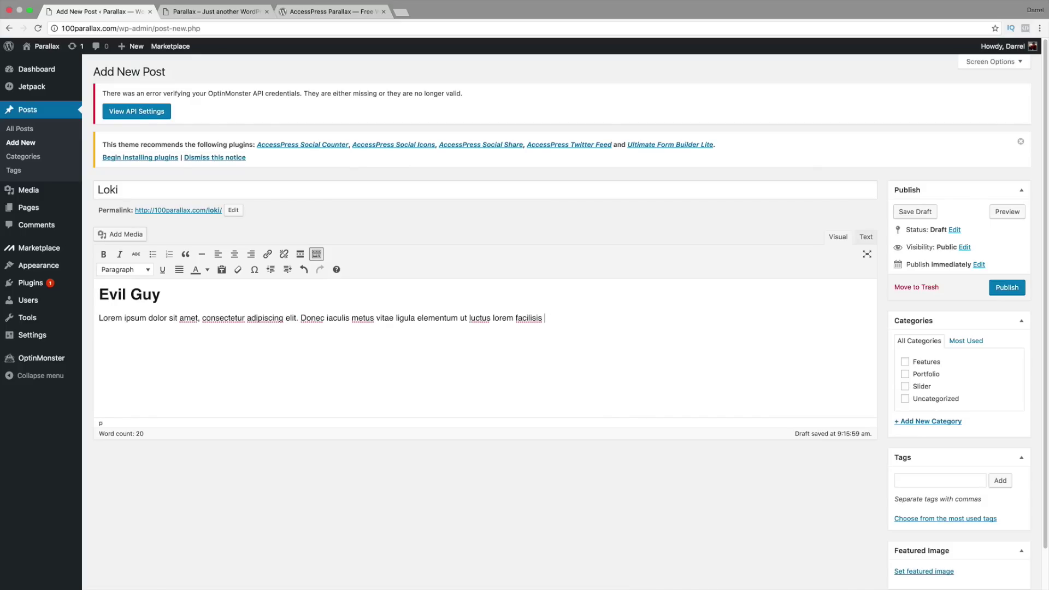
right_click(552, 318)
key(super+v)
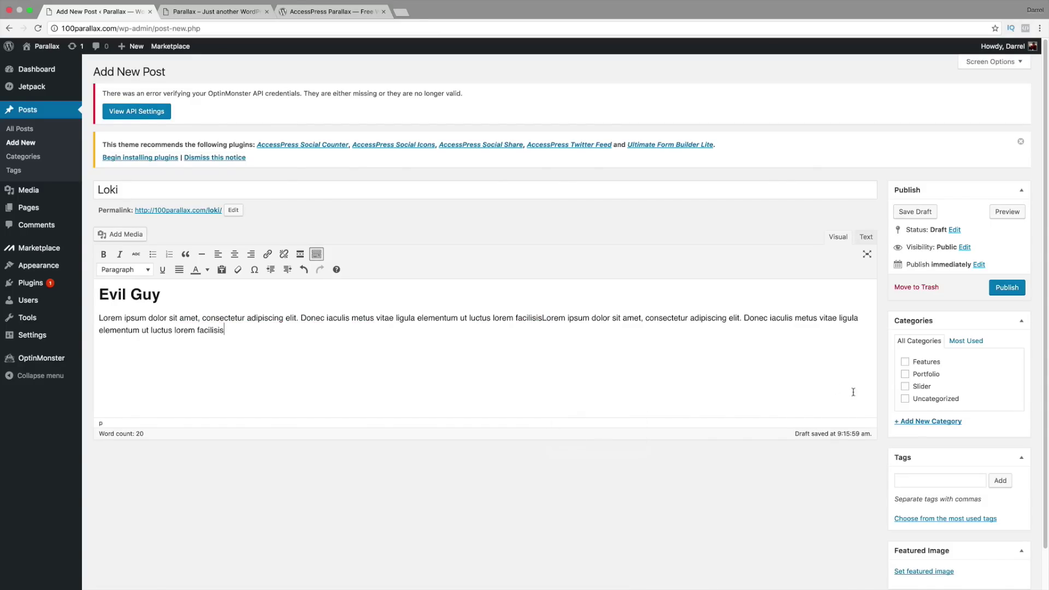
Step: Create a new 'Team' category and assign the Loki post to it
click(924, 422)
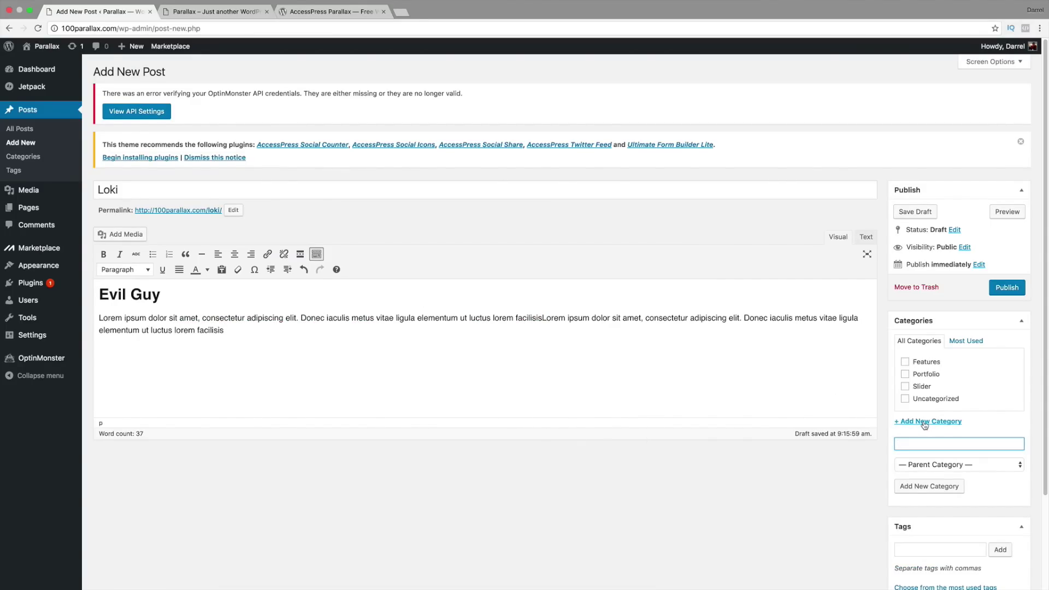
text(Team)
click(929, 487)
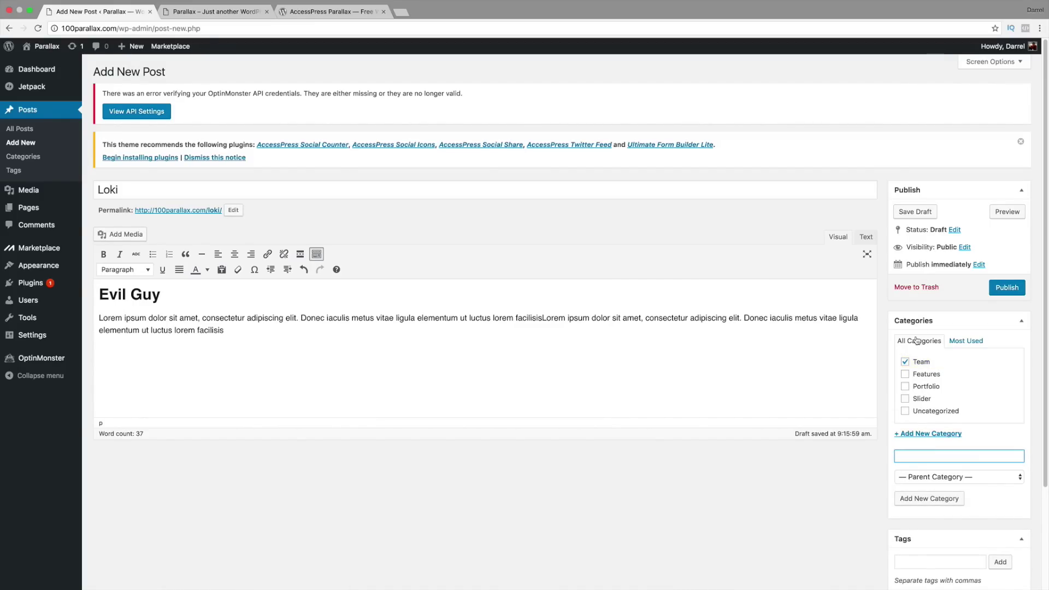
scroll(846, 366, down, 1)
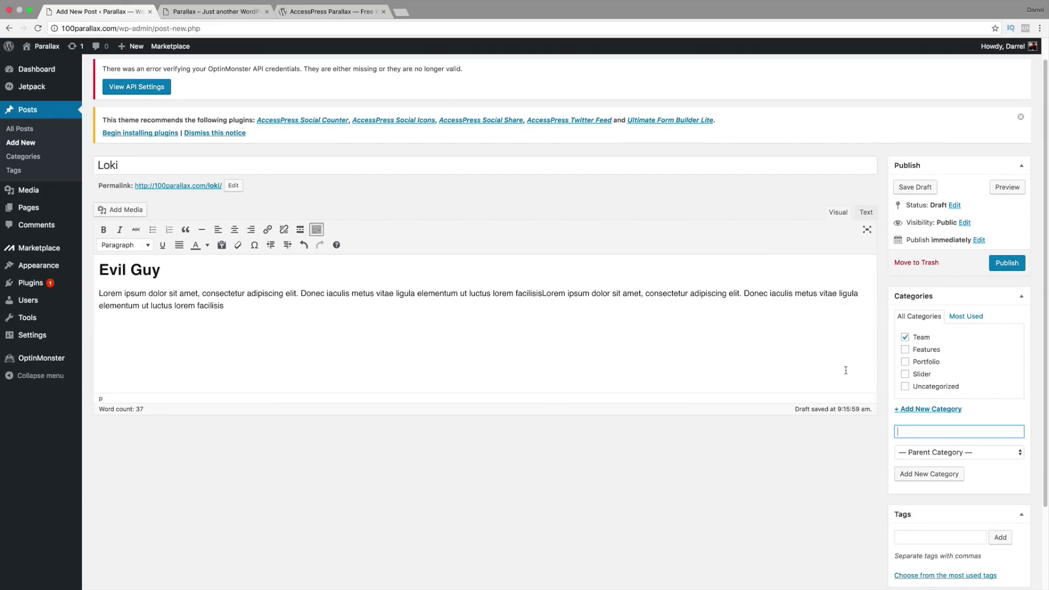
scroll(846, 371, down, 3)
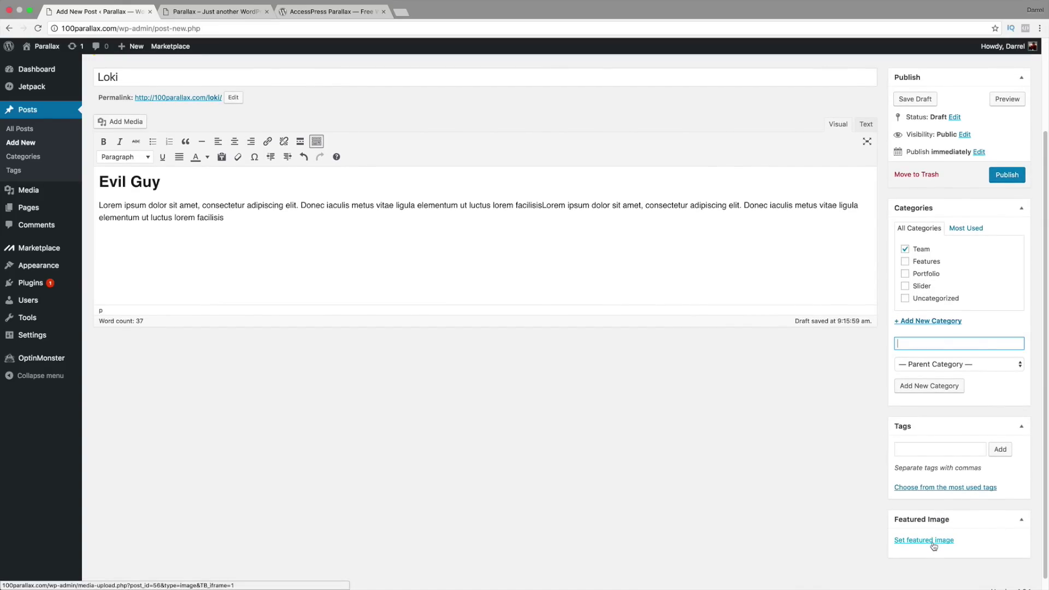
Step: Upload the portrait photo as the featured image and publish the Loki post
click(934, 541)
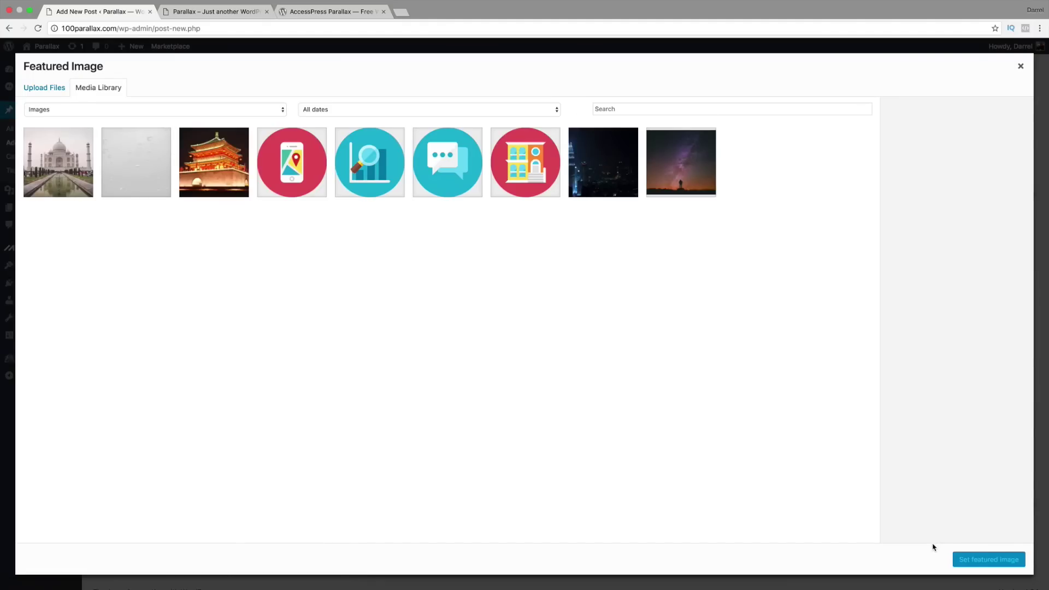
click(52, 89)
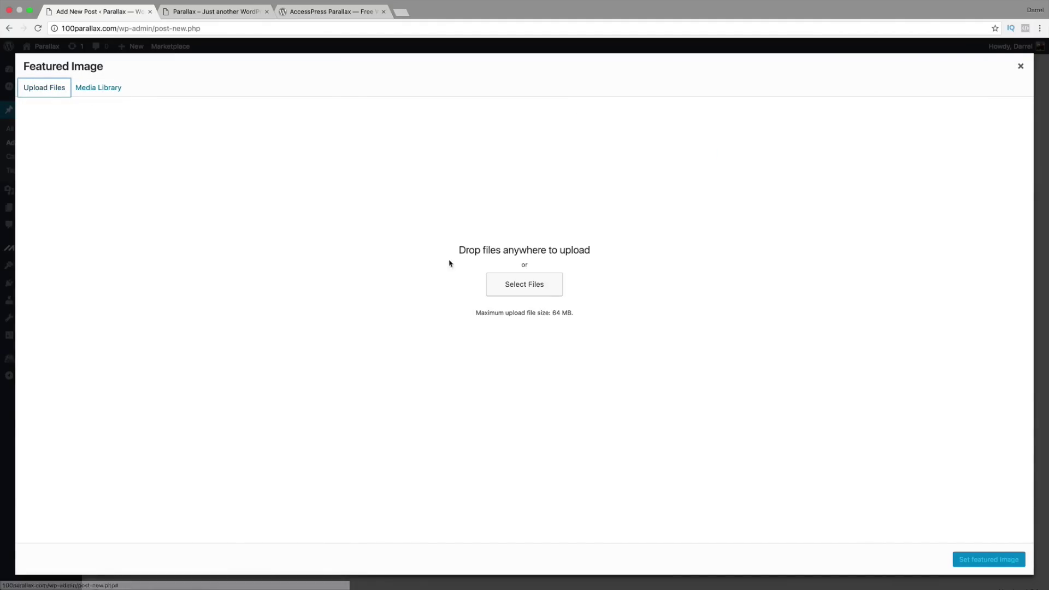
click(489, 286)
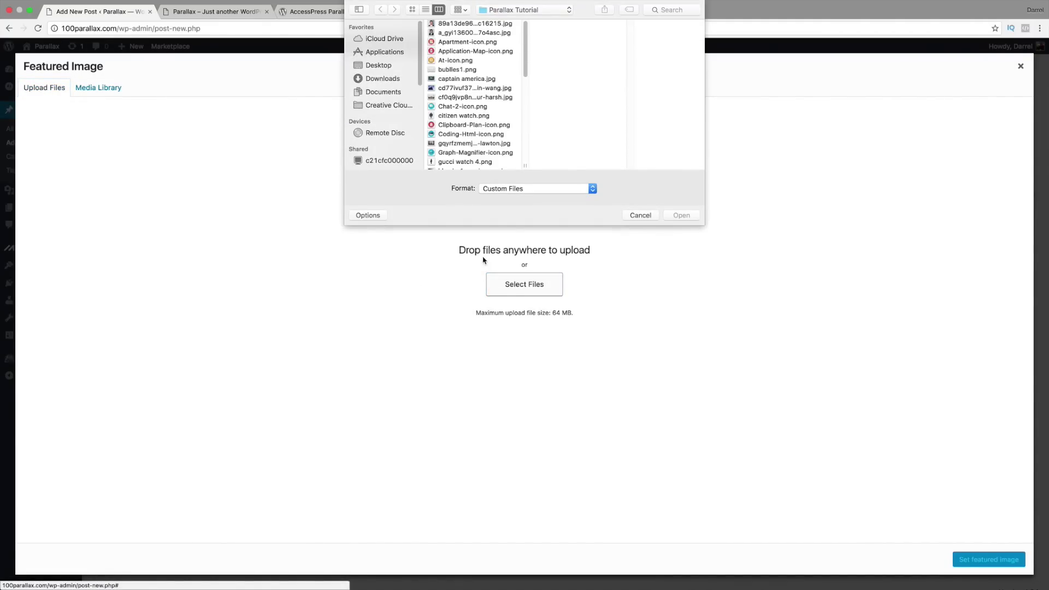
click(474, 33)
click(474, 24)
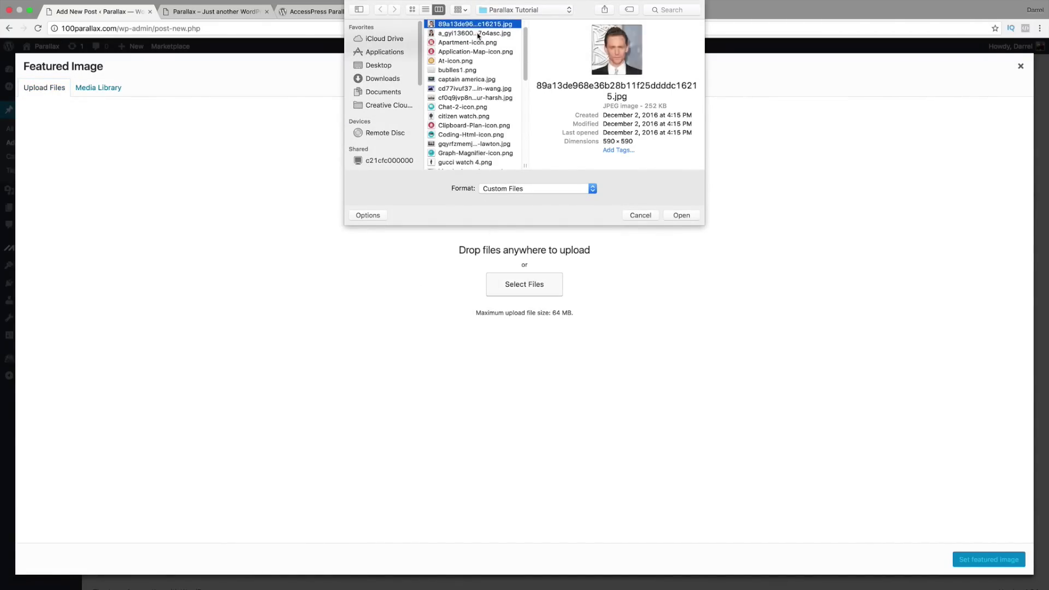
click(681, 216)
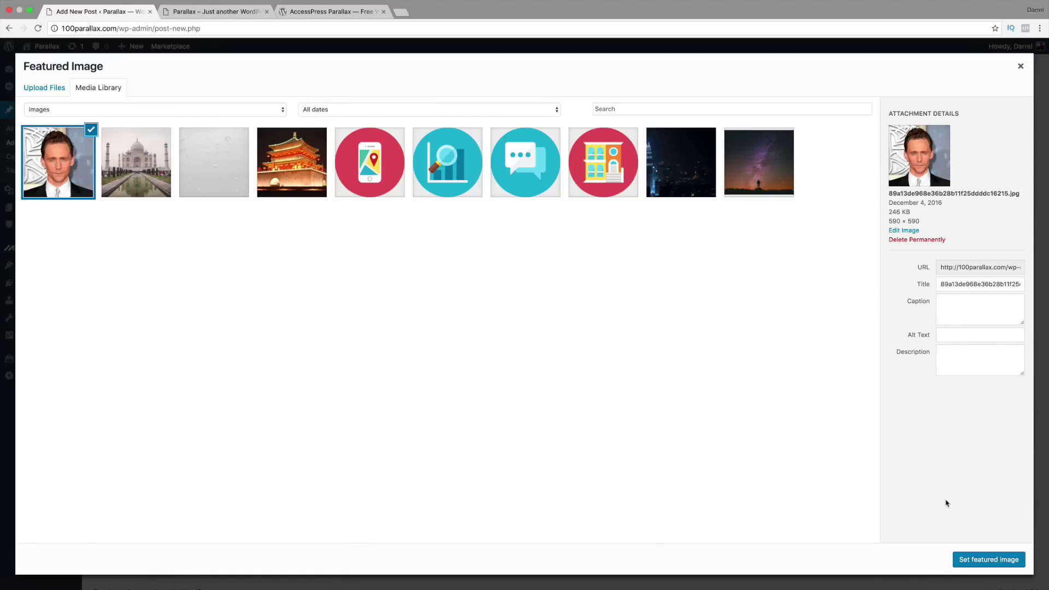
click(988, 560)
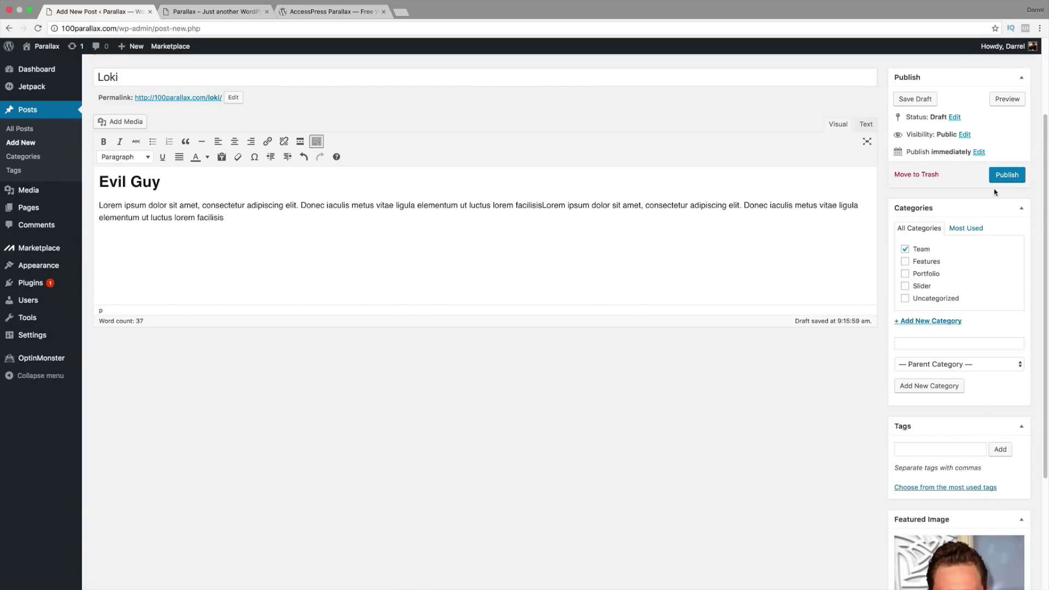
click(1004, 177)
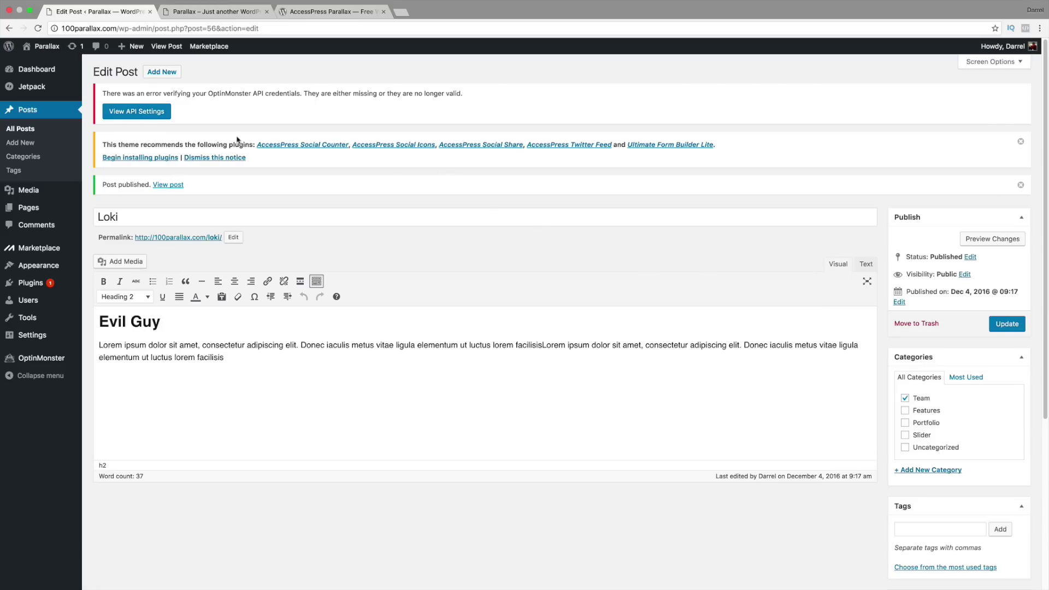
mouse_move(56, 267)
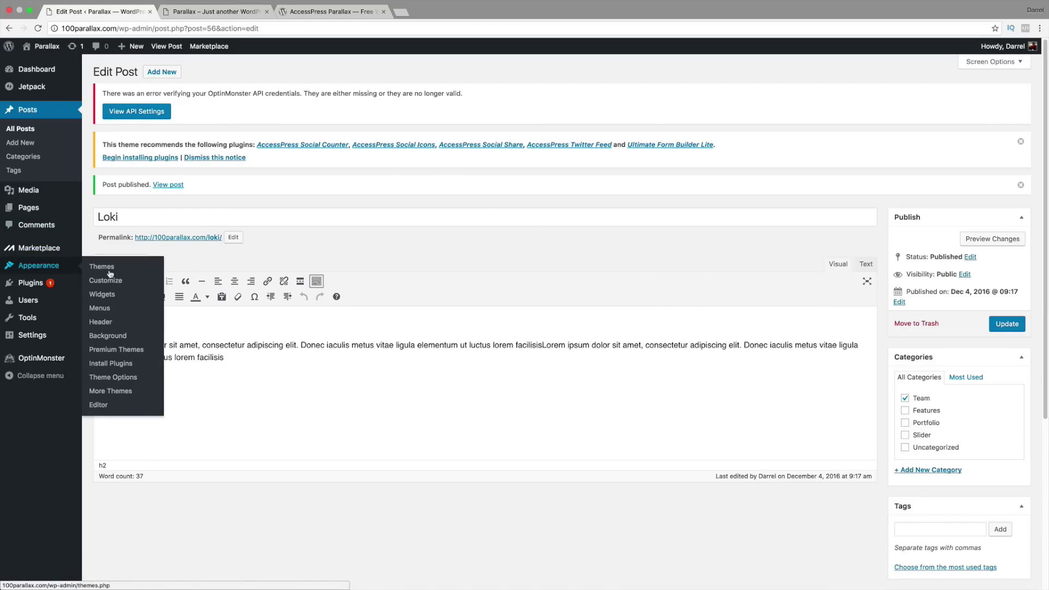
Step: In Theme Options > Parallax Sections, add a third section using the Team page
click(123, 380)
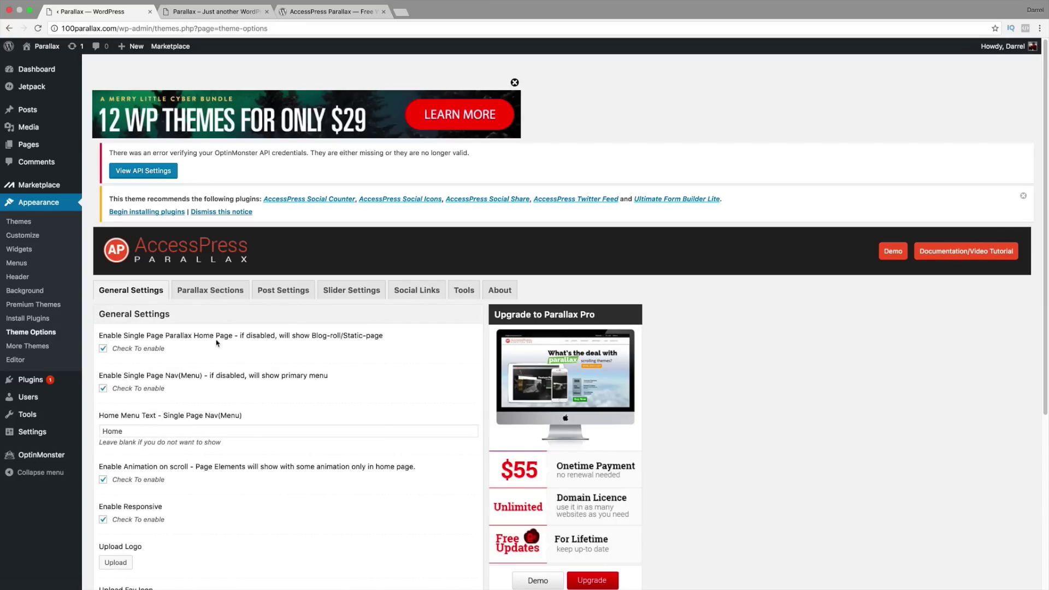
click(244, 293)
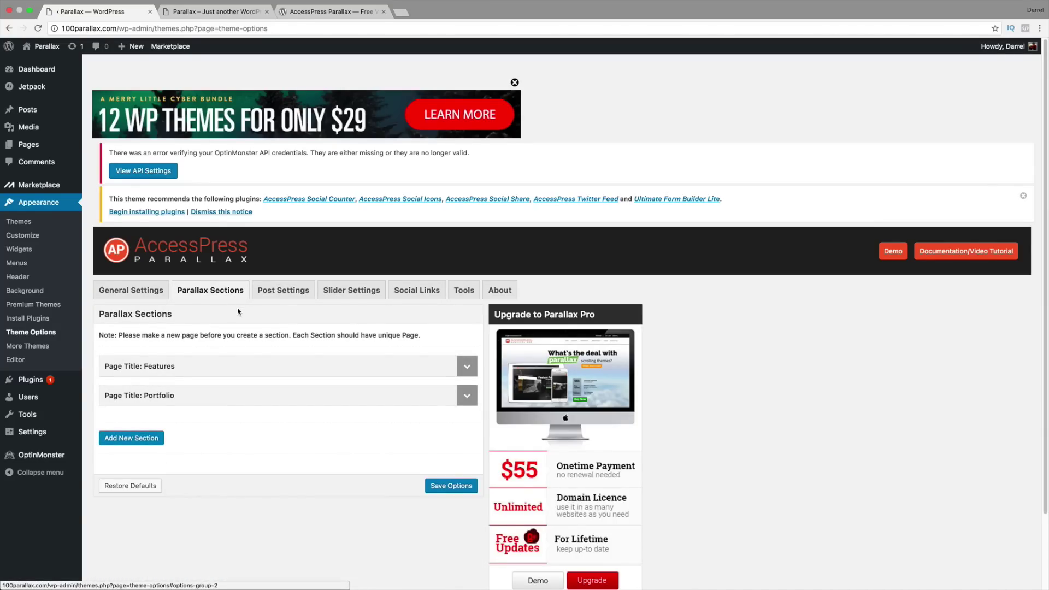
scroll(236, 312, down, 1)
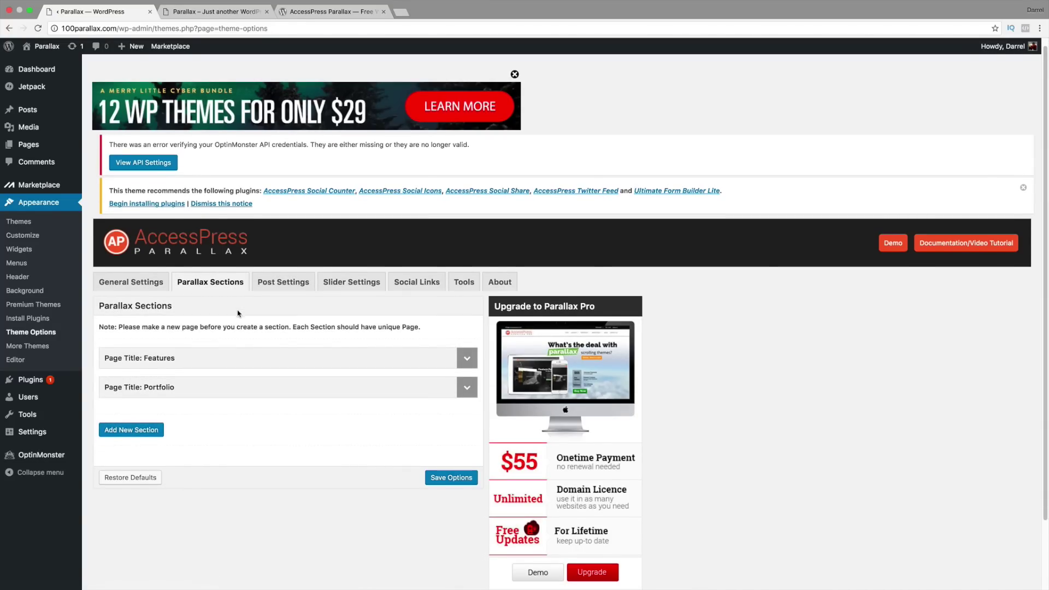
click(147, 431)
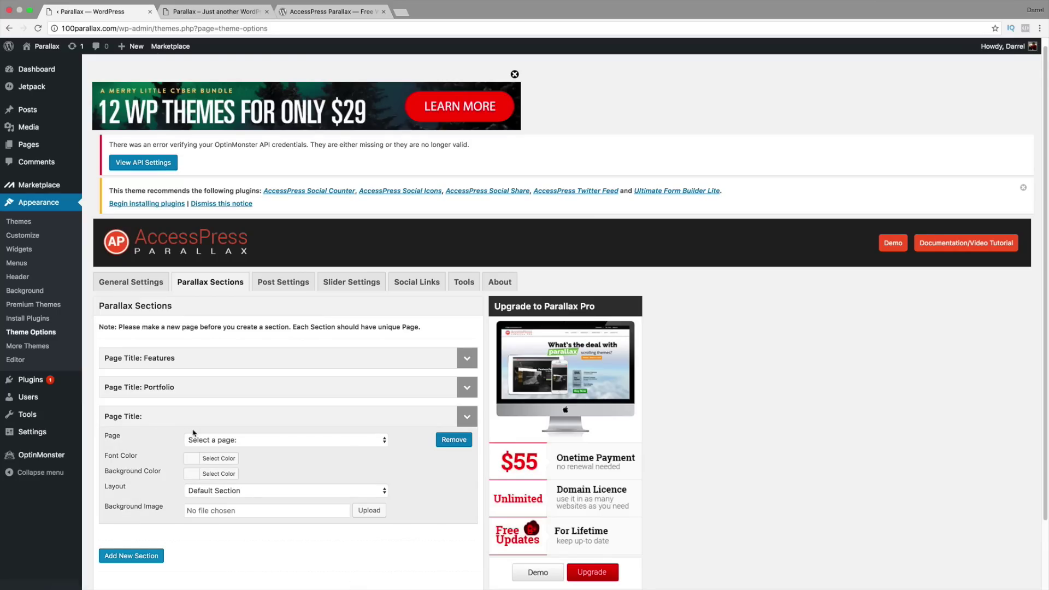
click(223, 441)
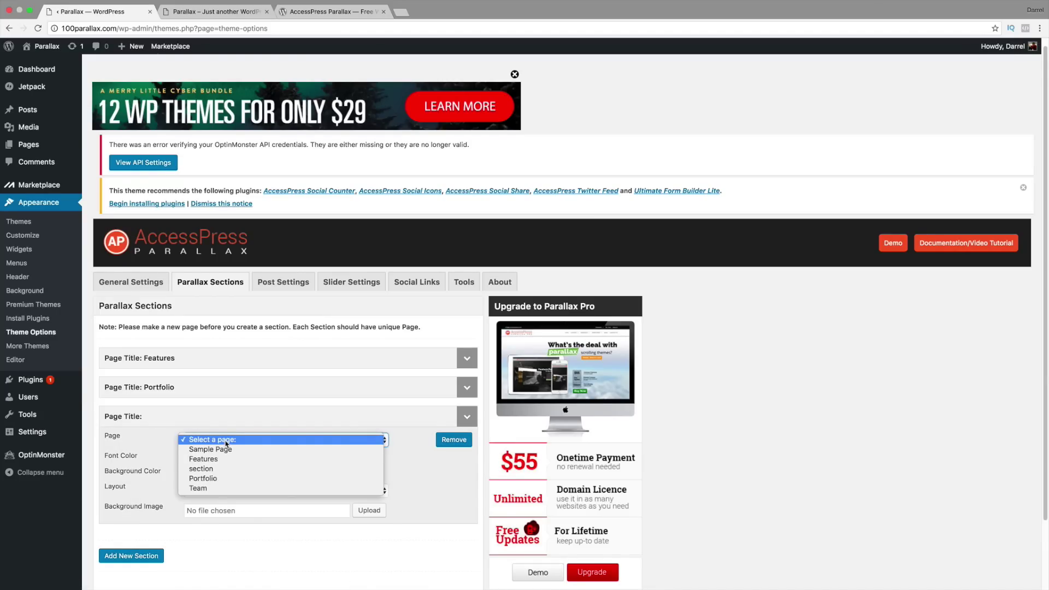
click(226, 486)
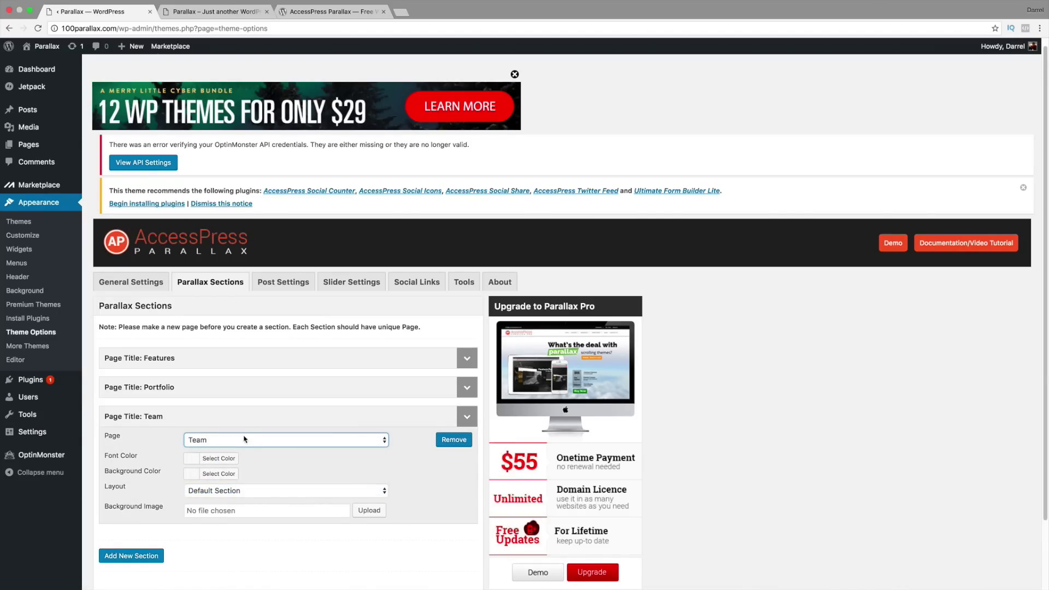
Step: Give the section the Team Section layout and Team category, then save the options
scroll(244, 439, down, 2)
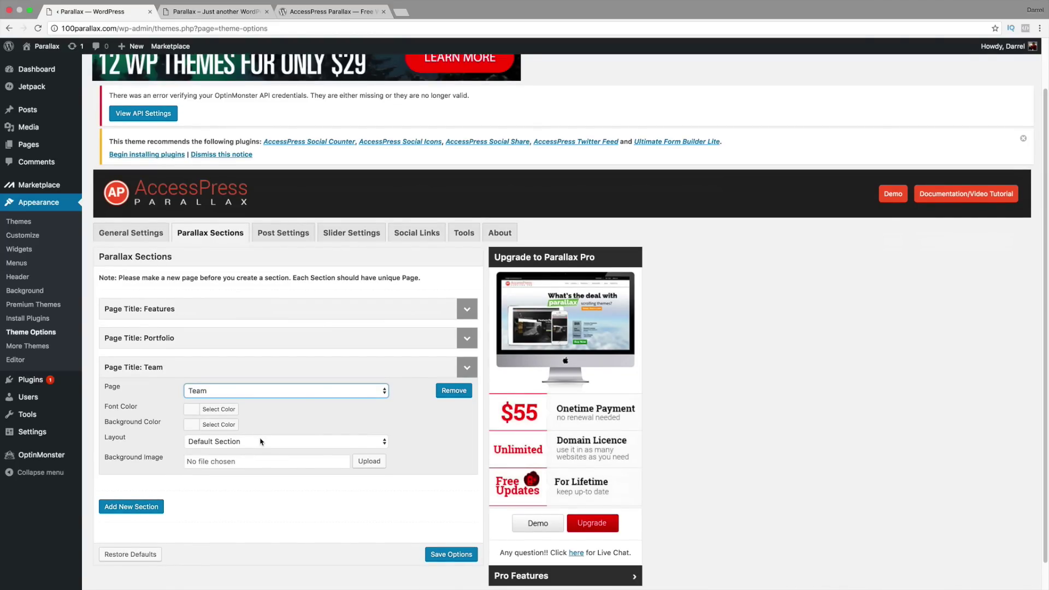
click(261, 441)
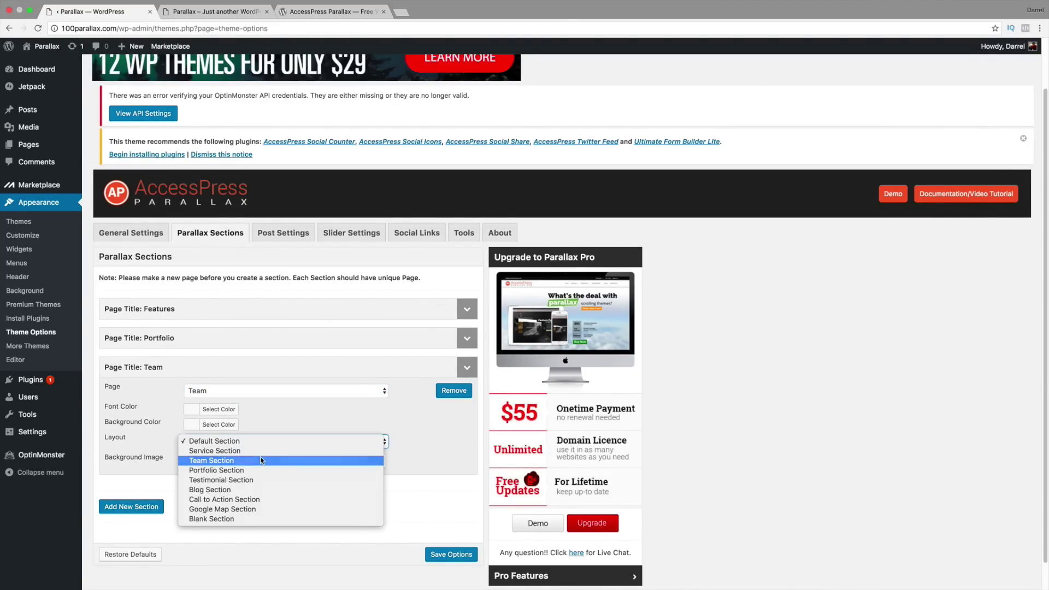
click(261, 461)
scroll(262, 458, down, 1)
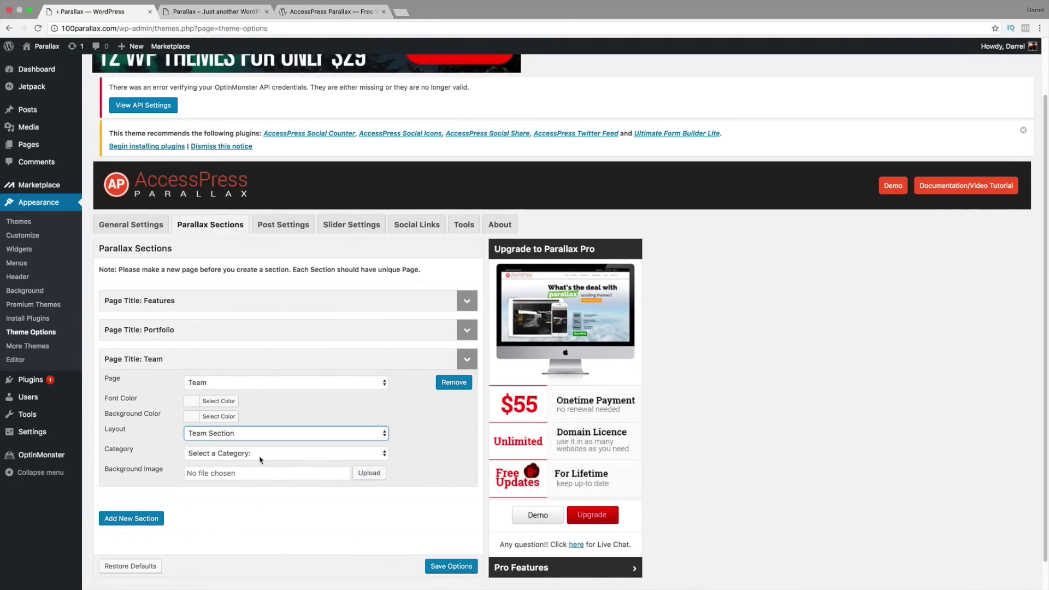
click(252, 458)
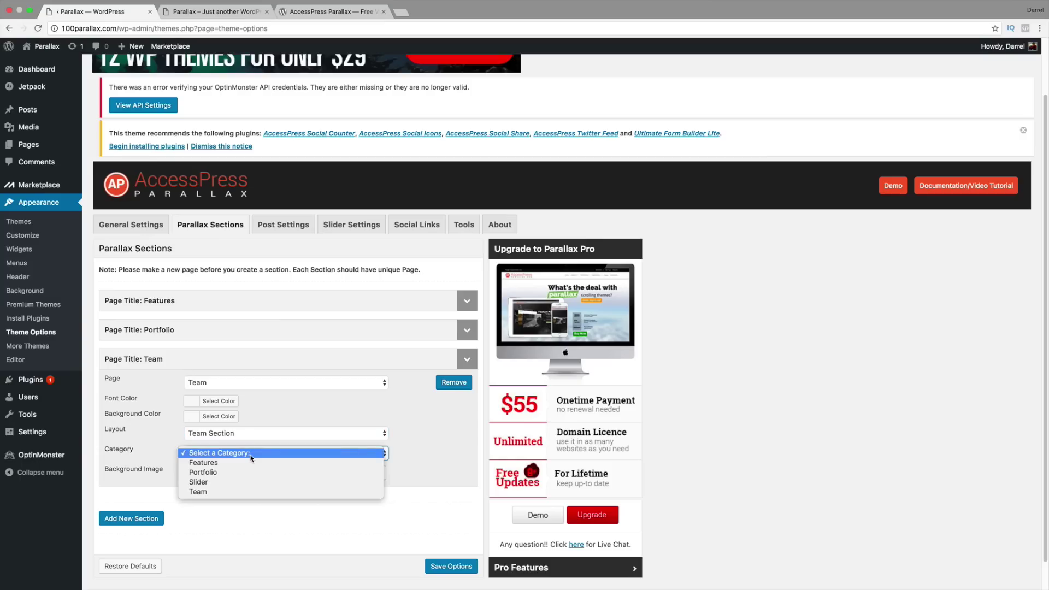
click(250, 490)
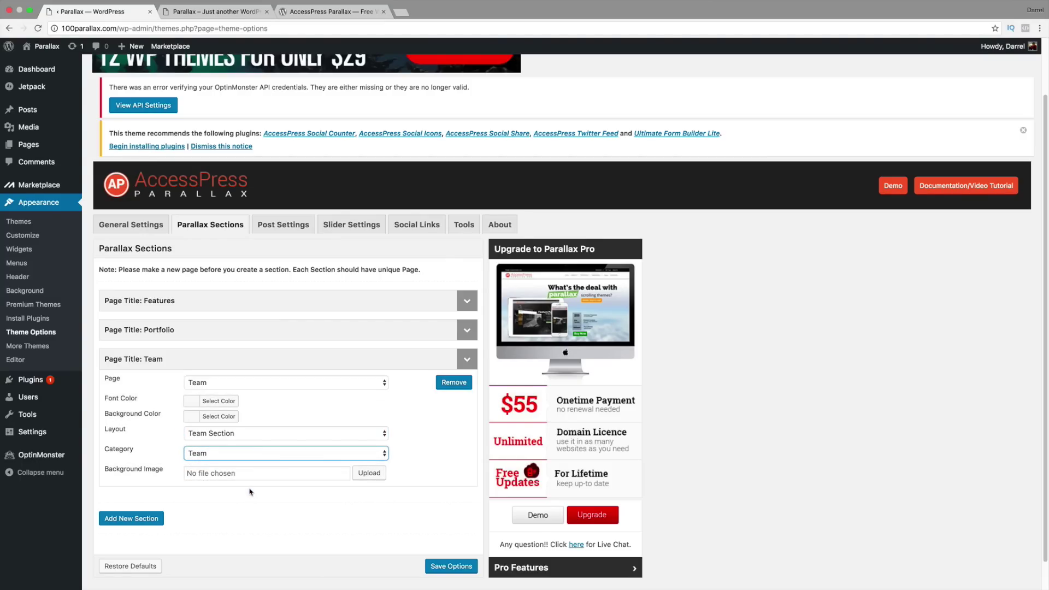
click(454, 567)
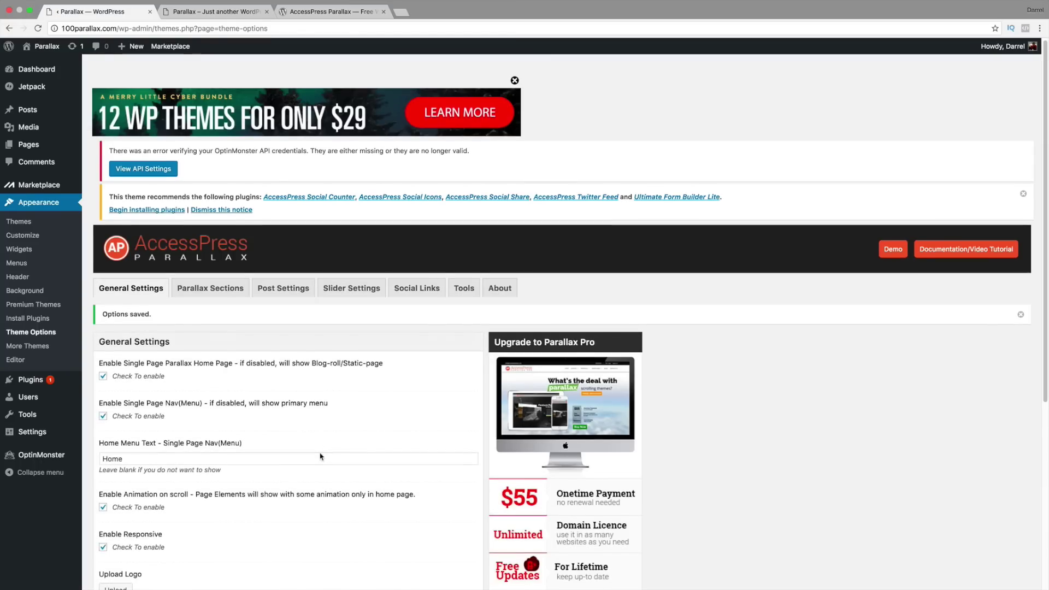
Step: Expand the Team section settings, save the options again, and reload the live site
scroll(321, 456, down, 2)
click(234, 232)
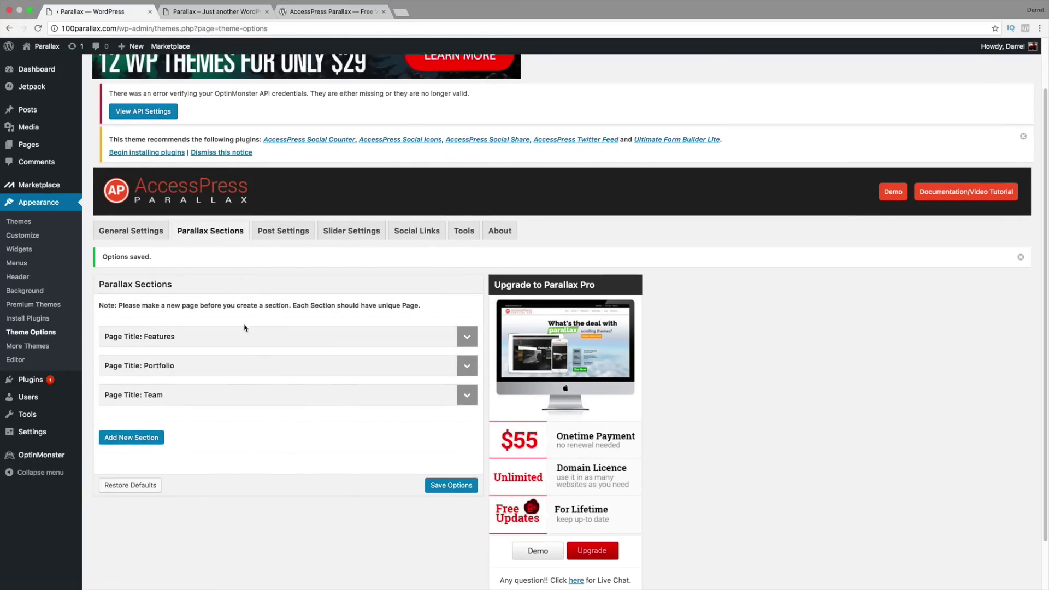
click(466, 394)
scroll(346, 402, down, 1)
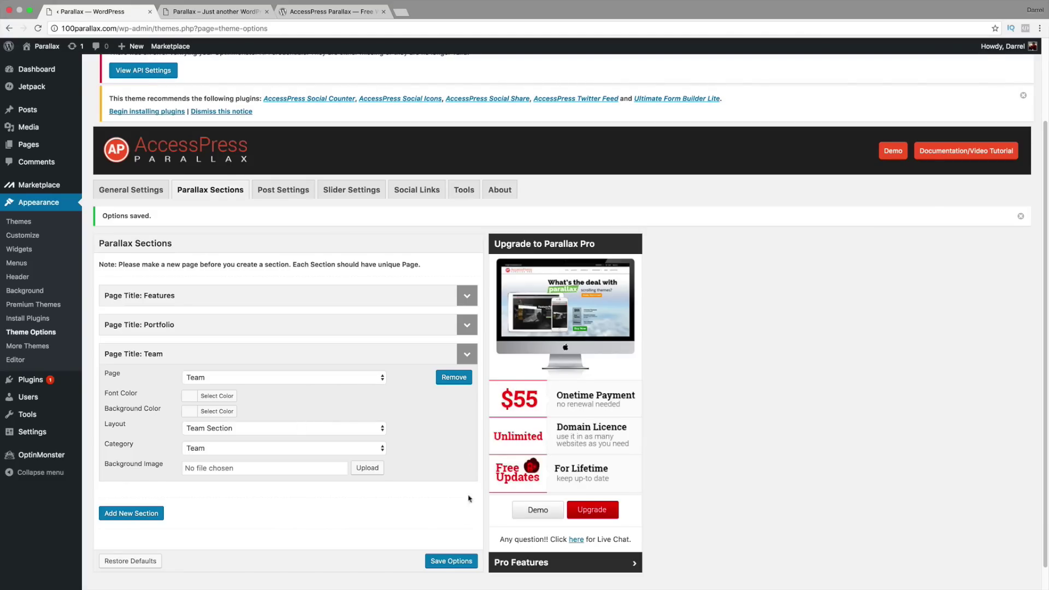
click(451, 561)
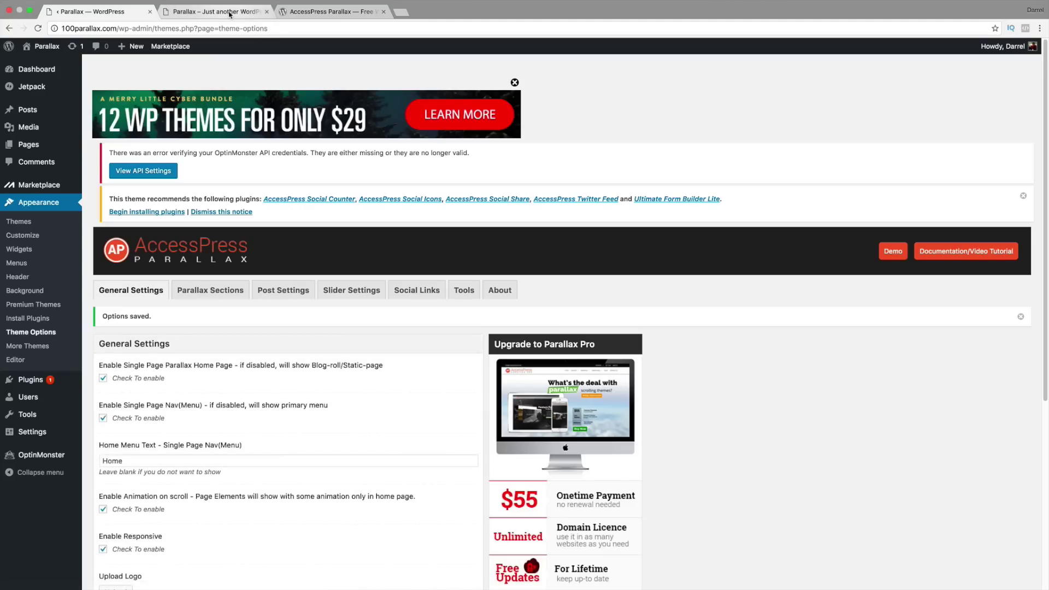
click(226, 12)
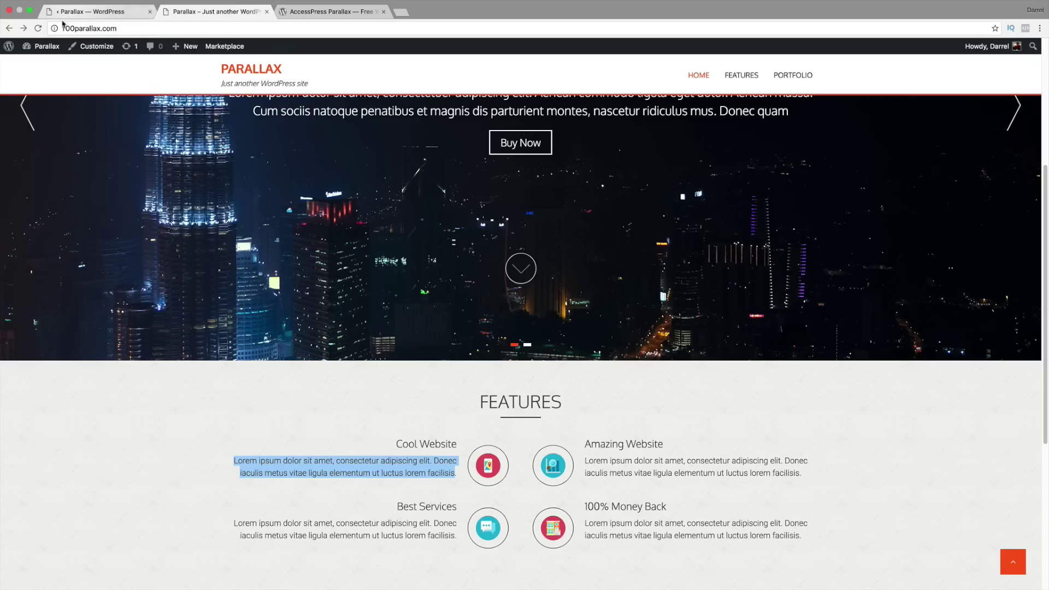
click(38, 27)
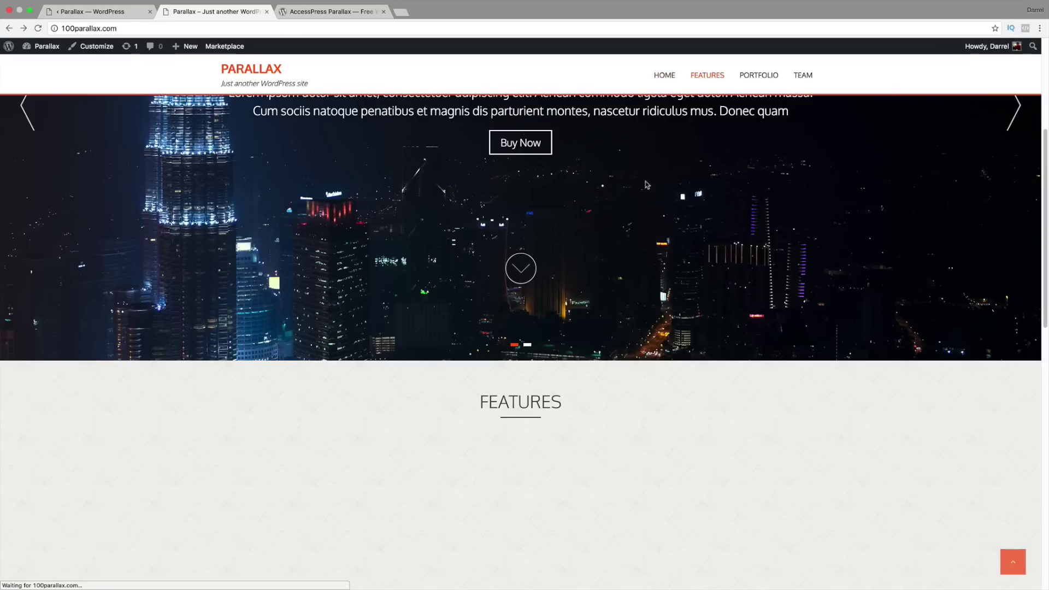
Step: Scroll the live site down to the Team section and show Loki's detail panel
scroll(698, 220, down, 5)
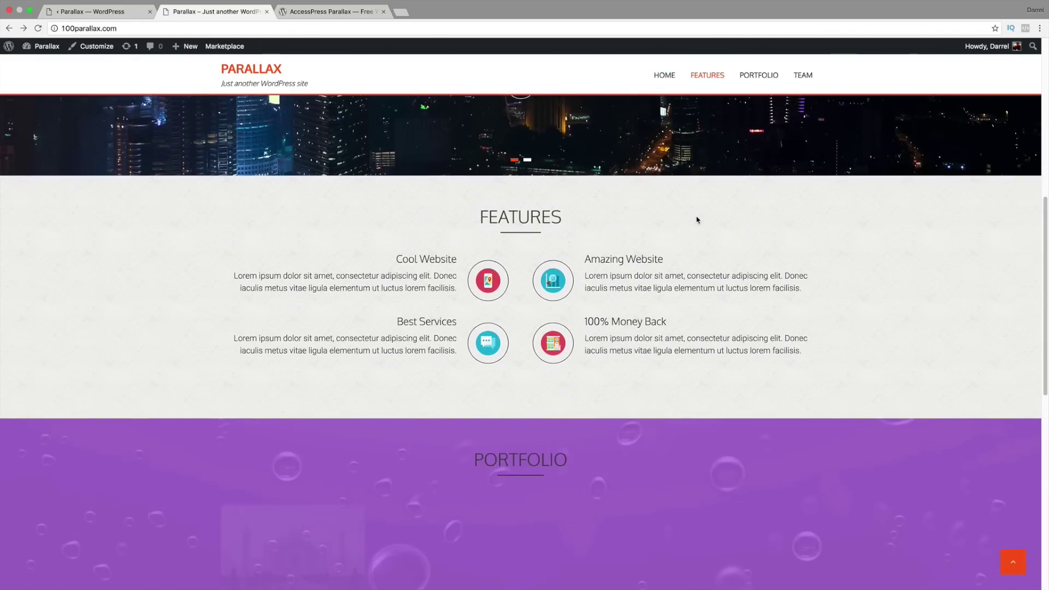
scroll(698, 220, down, 10)
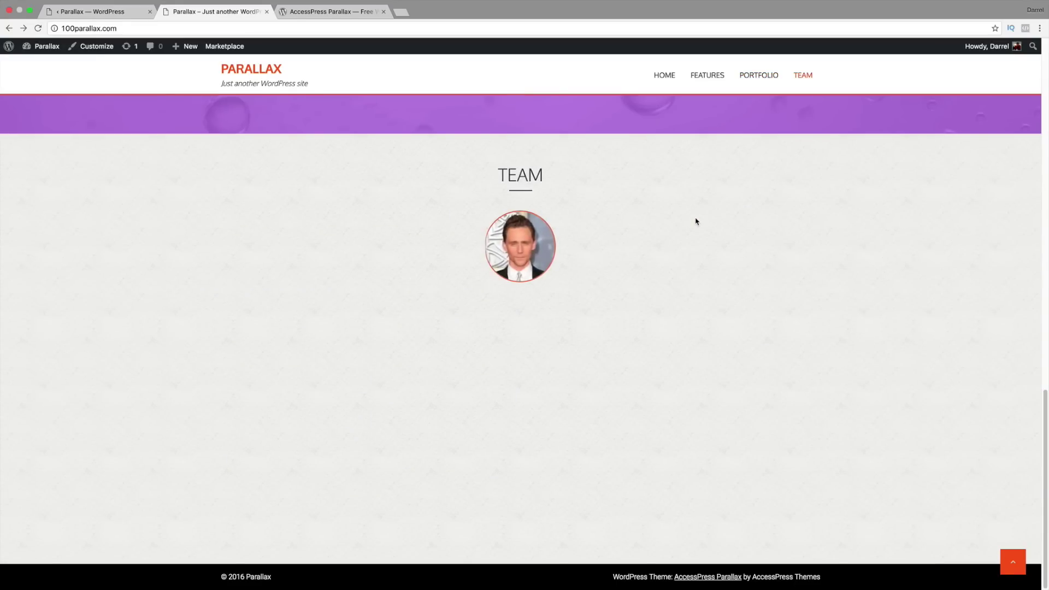
click(526, 249)
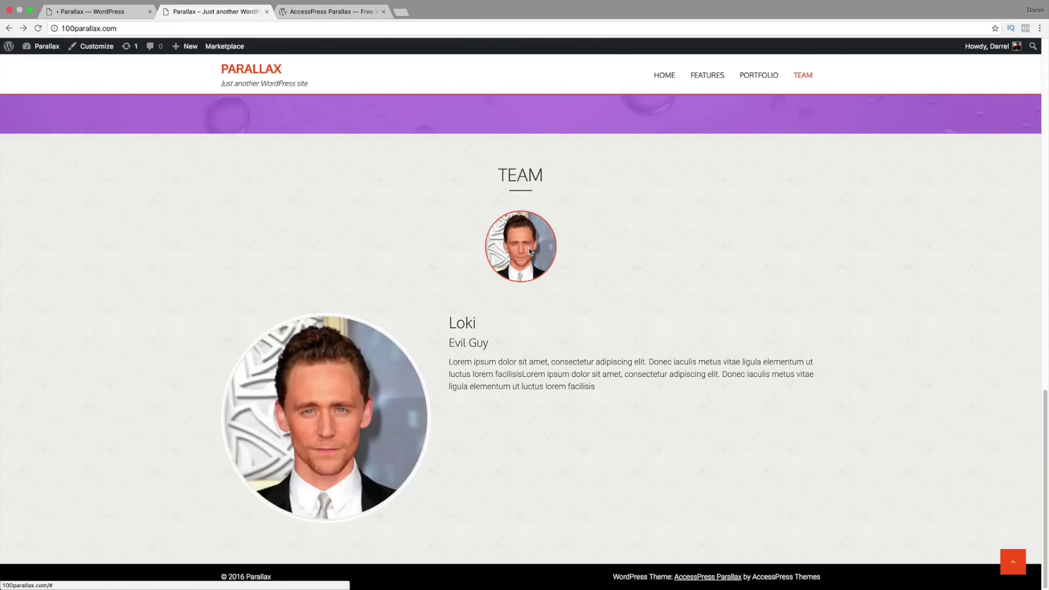
Step: Start a new post titled 'Thor' with 'Hero' as a Heading 1
click(112, 12)
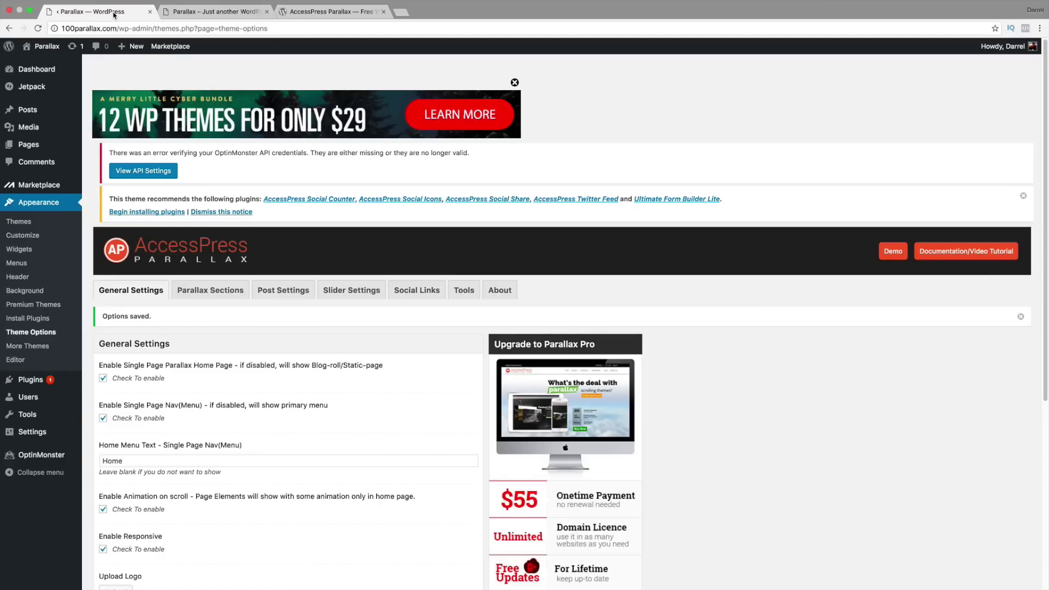
mouse_move(27, 109)
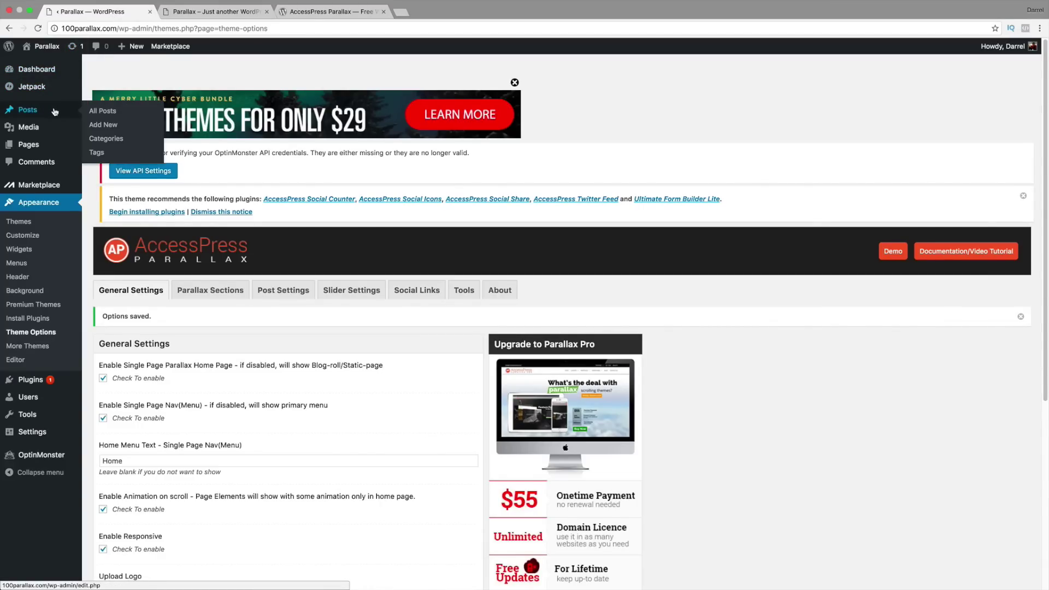
click(108, 125)
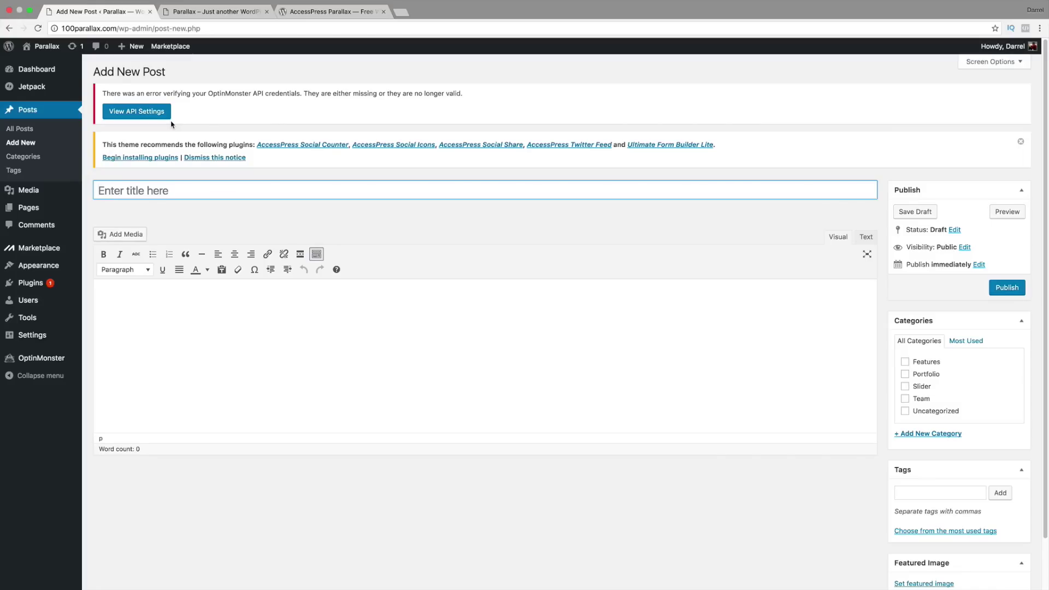
text(Thor)
key(Tab)
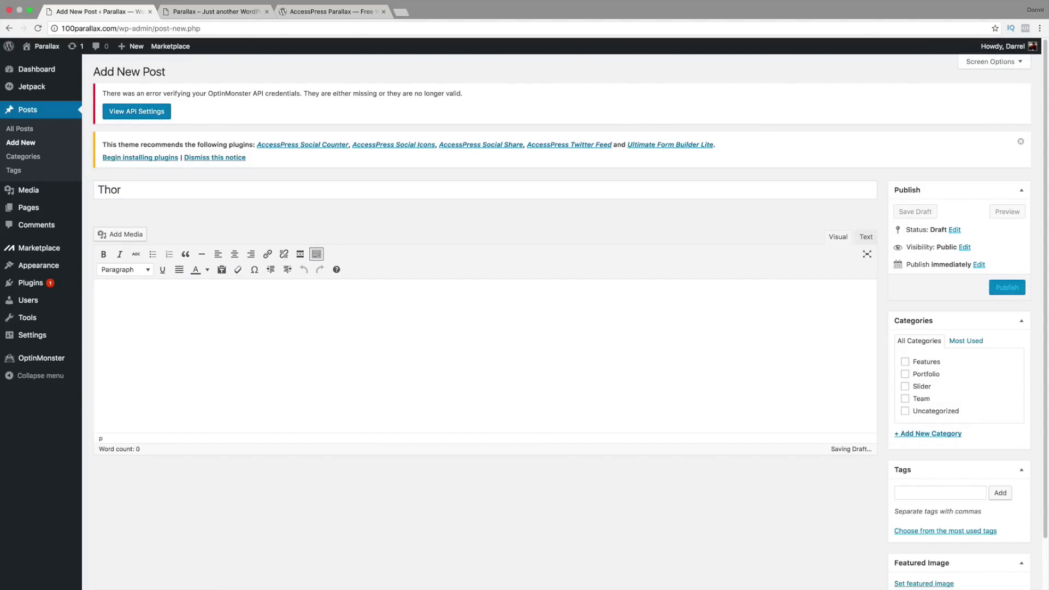
text(Hero)
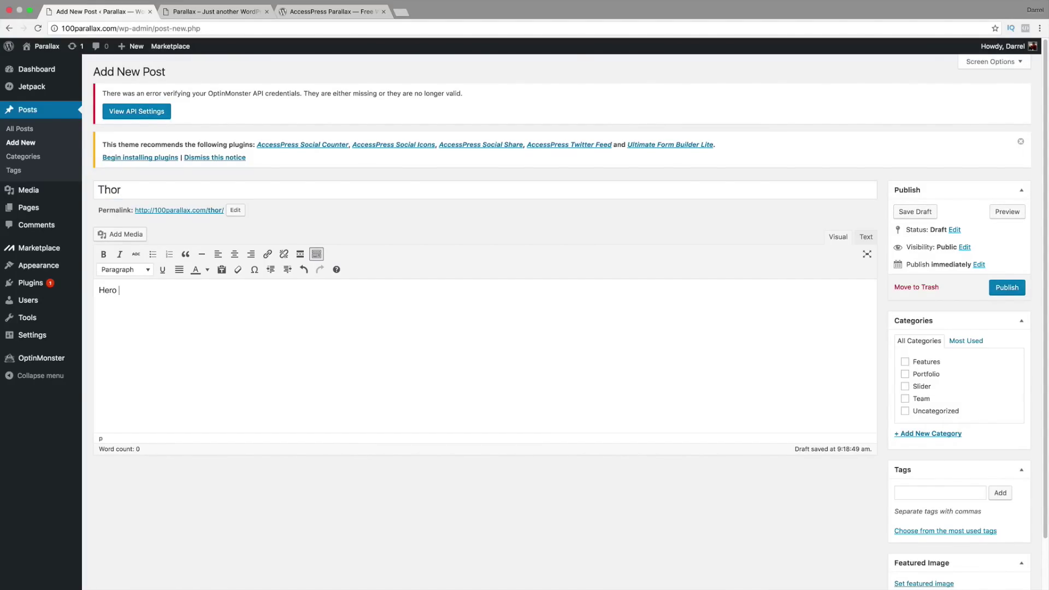
drag(118, 290, 88, 290)
click(123, 270)
click(148, 309)
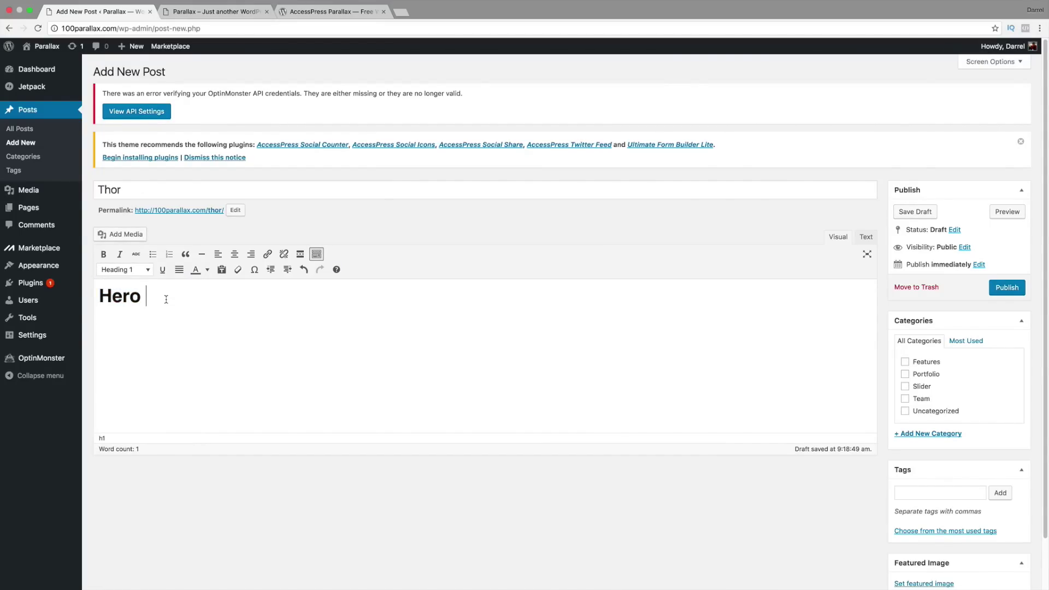
key(Return)
Step: Paste the Lorem ipsum text twice below the heading and tick the Team category
right_click(121, 322)
click(123, 374)
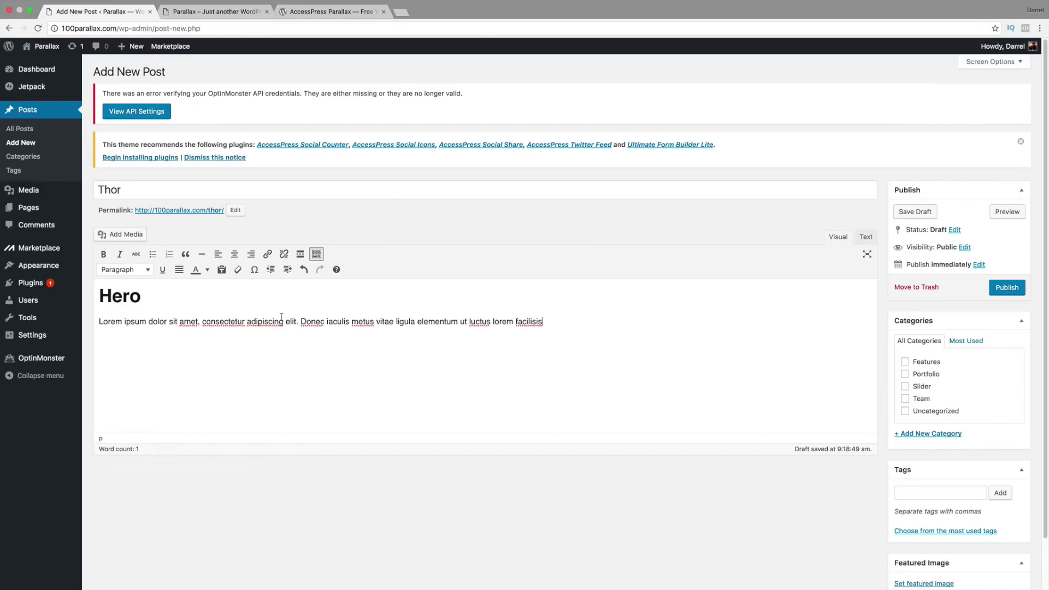
right_click(576, 327)
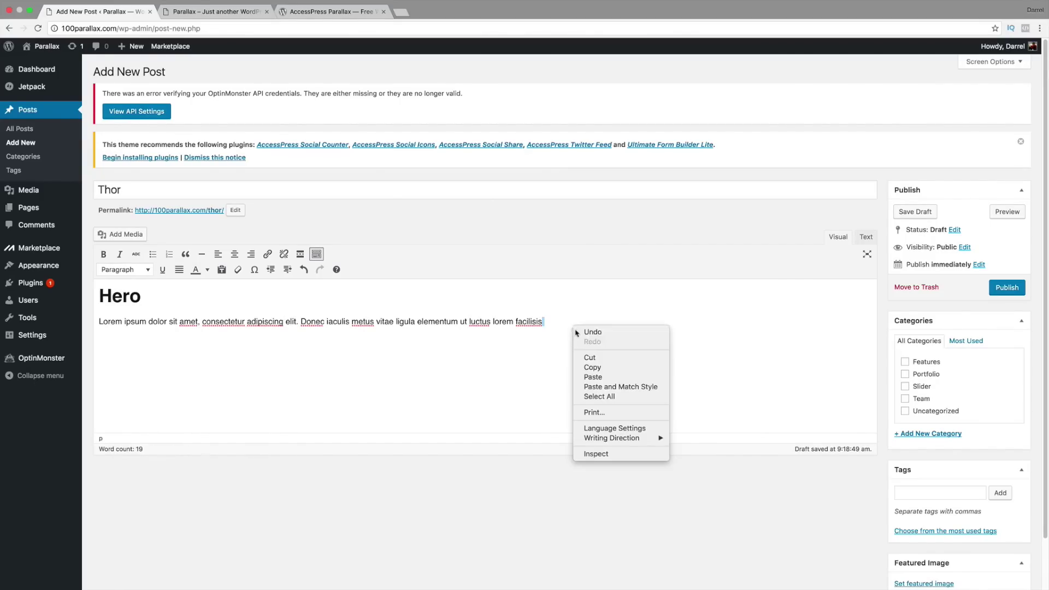
click(585, 378)
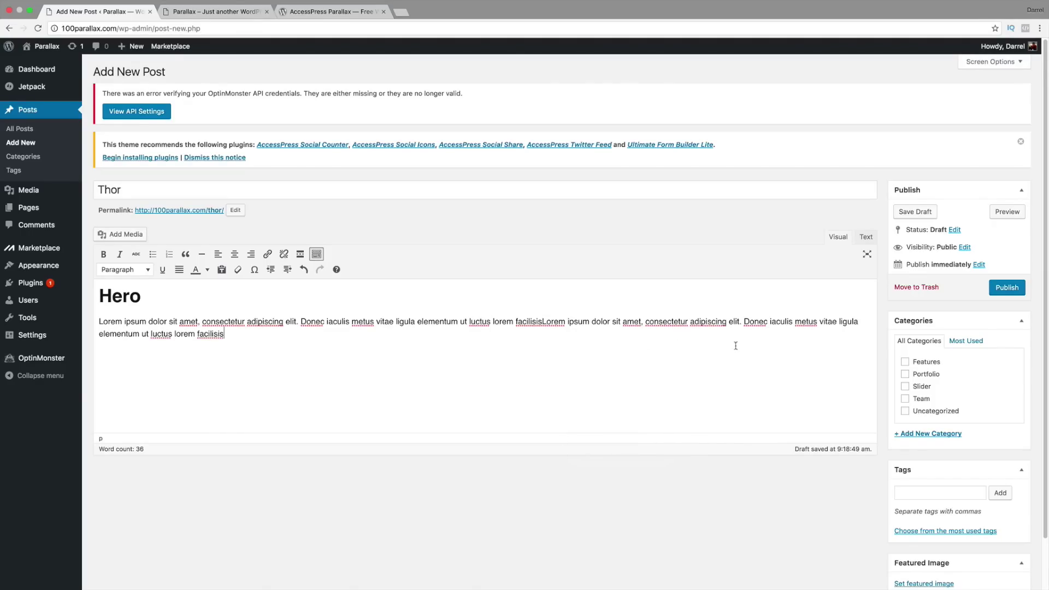
click(906, 402)
scroll(907, 405, down, 2)
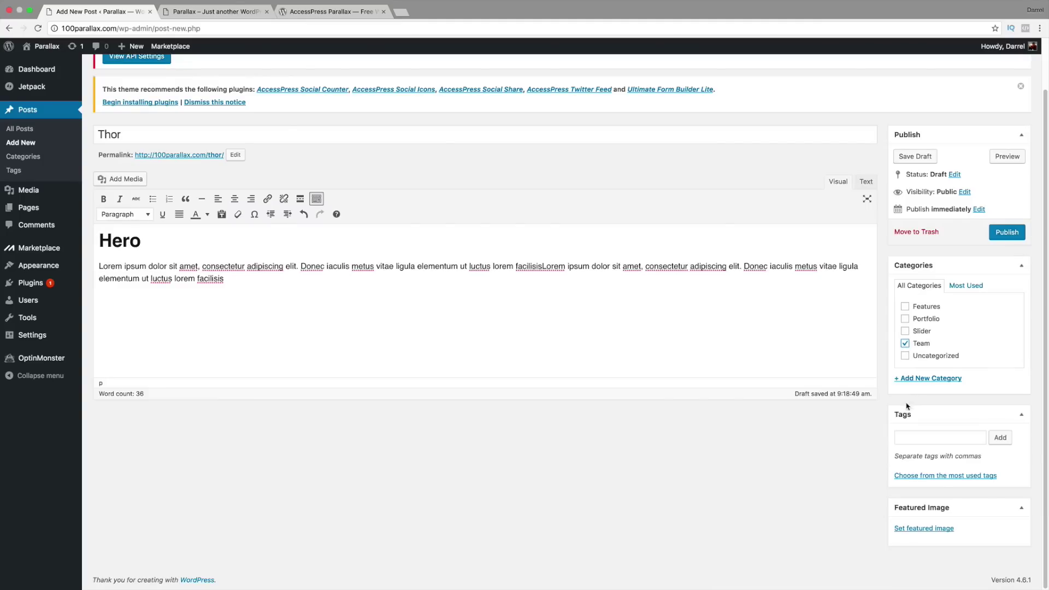
Step: Open the featured image uploader and browse the folder's image files for Thor's photo
click(919, 529)
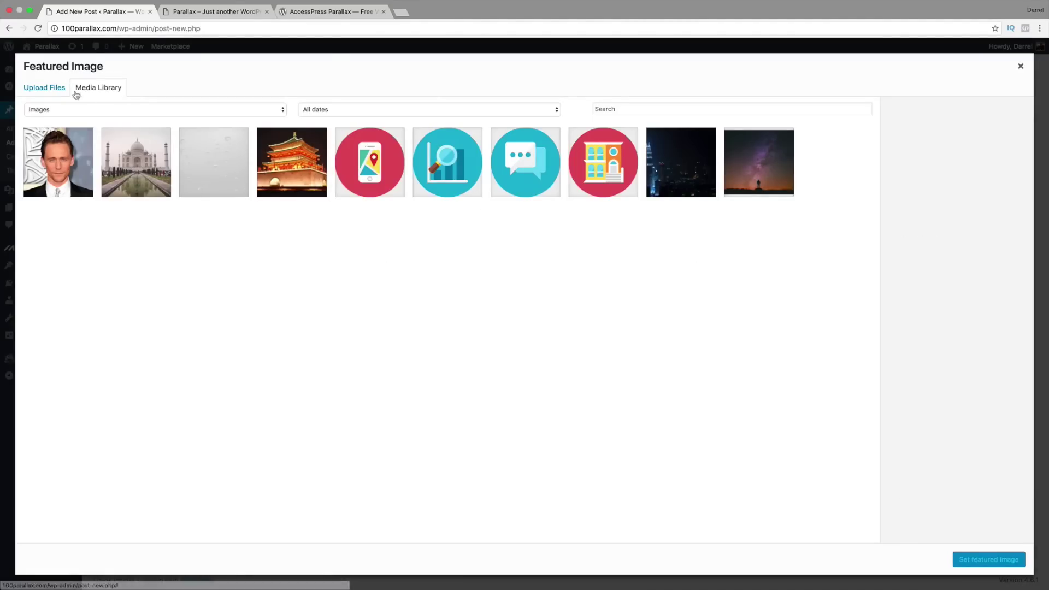
click(48, 89)
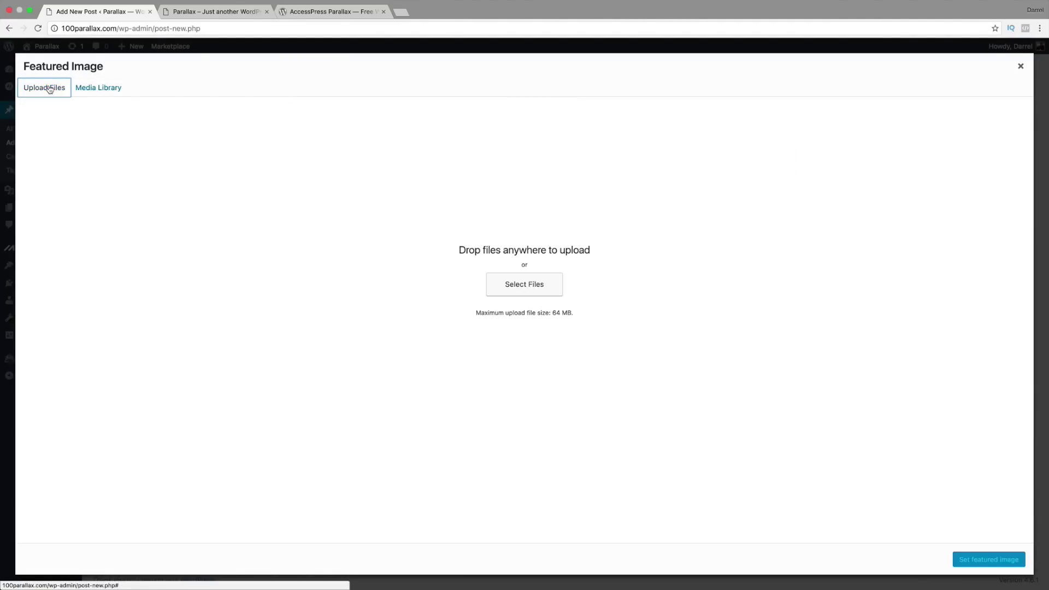
click(520, 285)
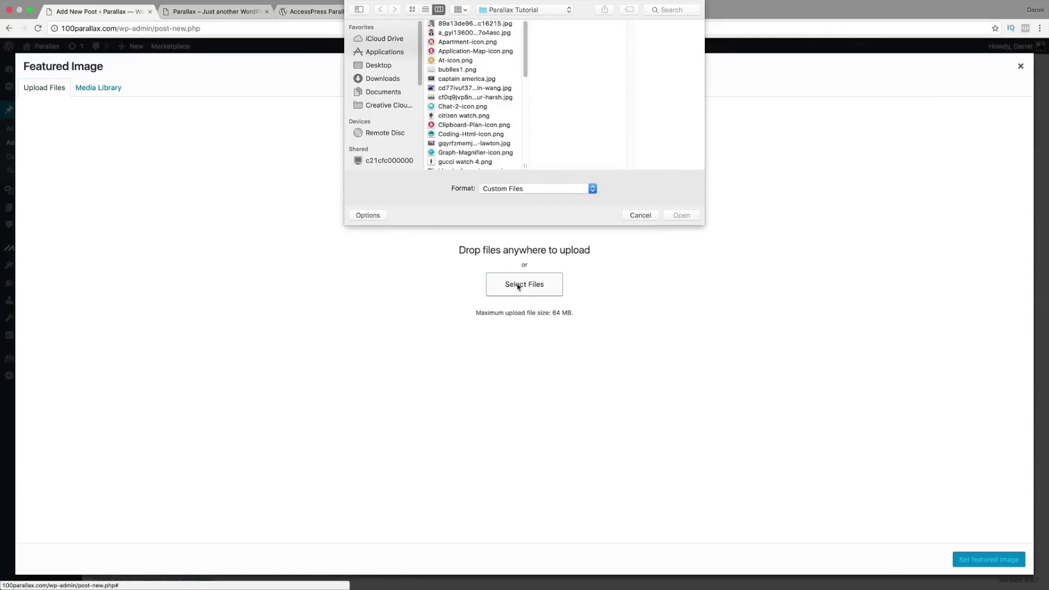
click(463, 26)
click(469, 34)
scroll(476, 41, up, 2)
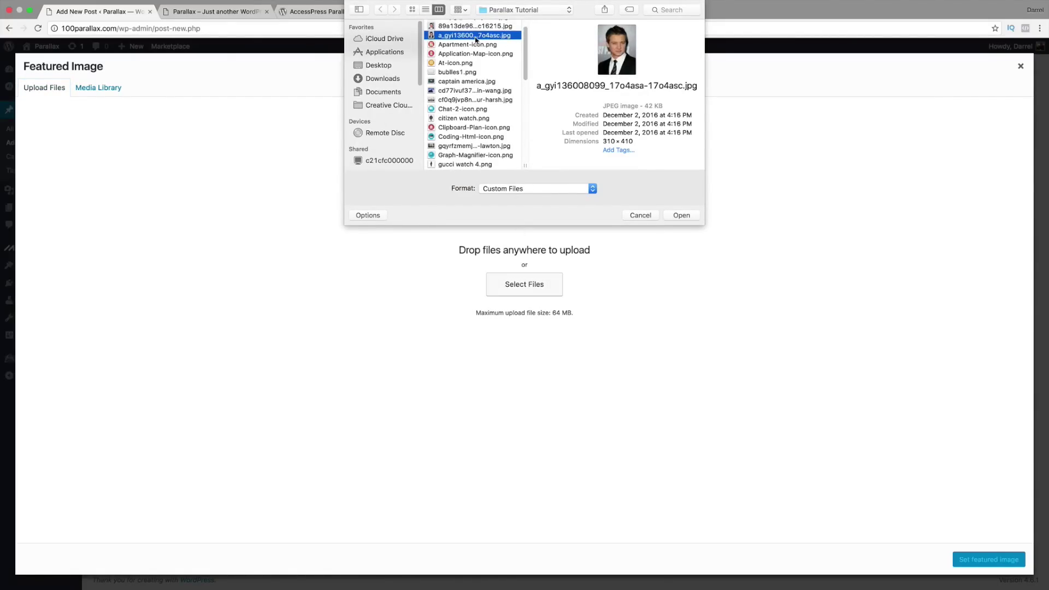
click(477, 40)
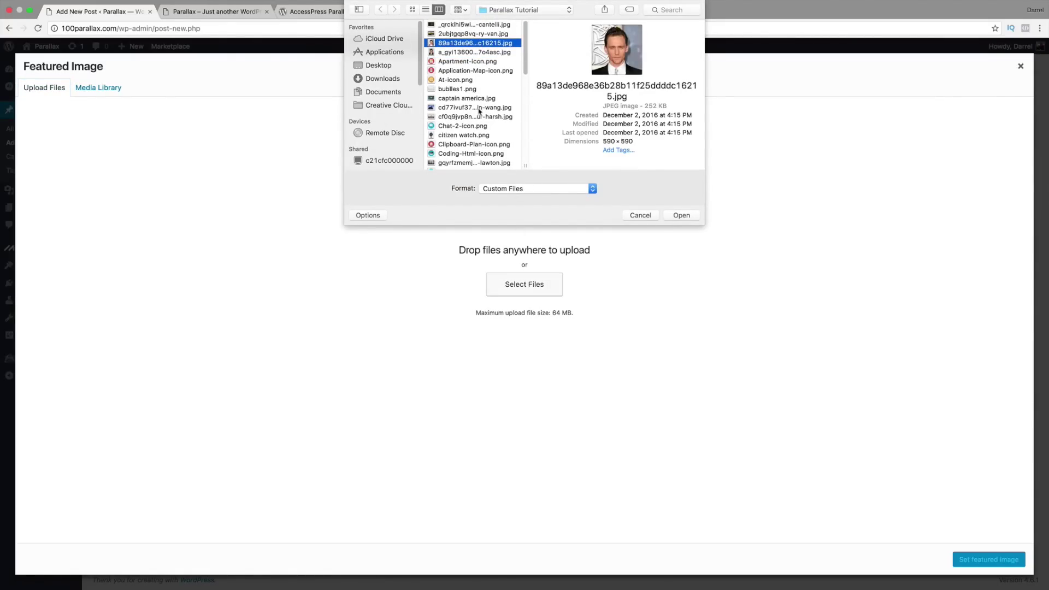
scroll(480, 140, down, 2)
scroll(480, 139, up, 1)
scroll(480, 139, down, 1)
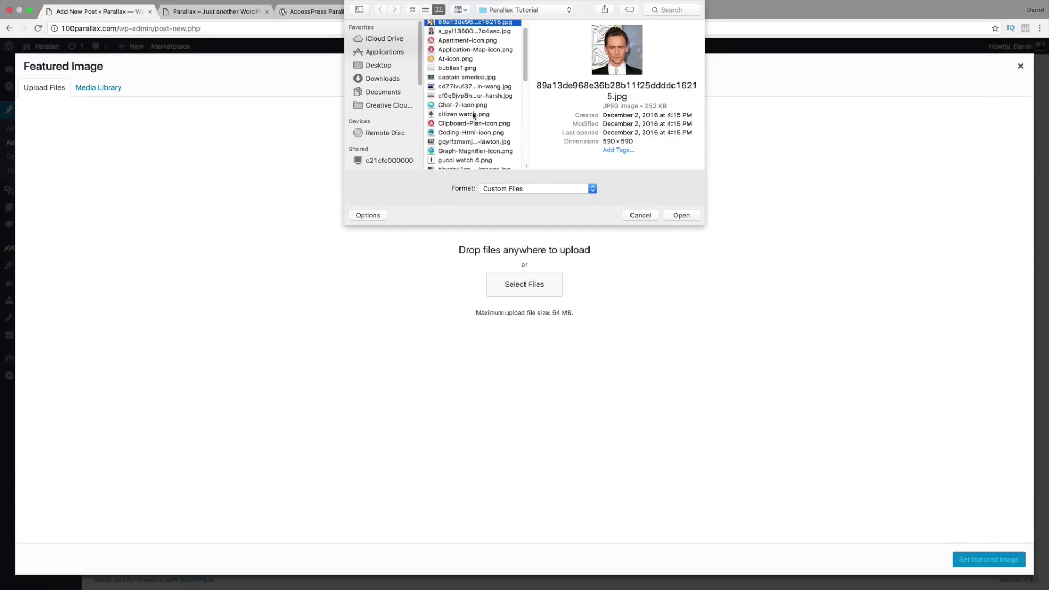
click(475, 115)
click(473, 155)
scroll(474, 156, down, 1)
scroll(474, 153, down, 2)
click(475, 138)
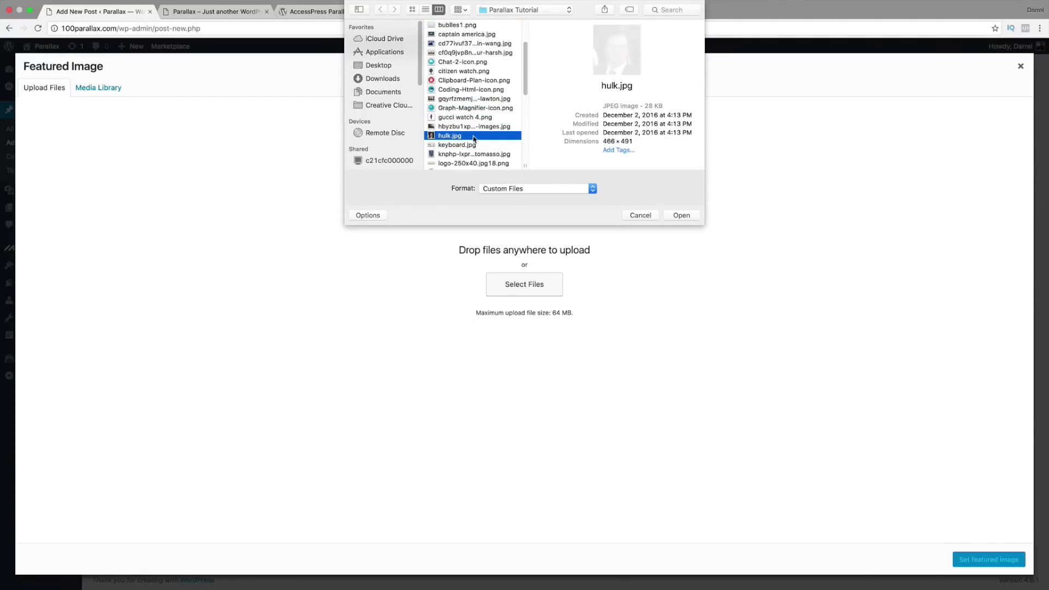
scroll(475, 139, down, 2)
click(475, 139)
click(477, 146)
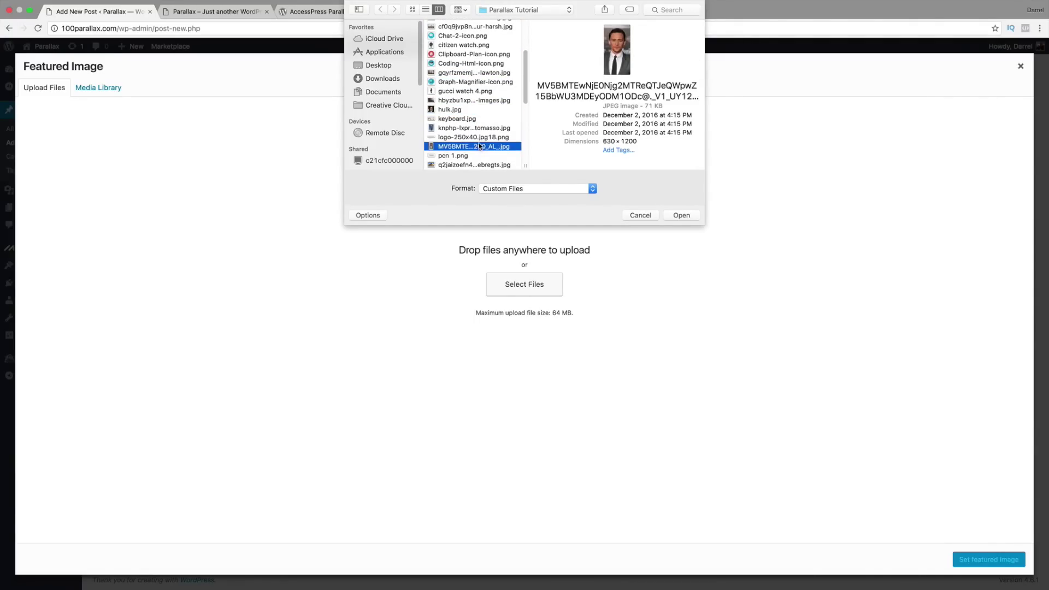
scroll(480, 142, down, 2)
click(477, 139)
click(477, 157)
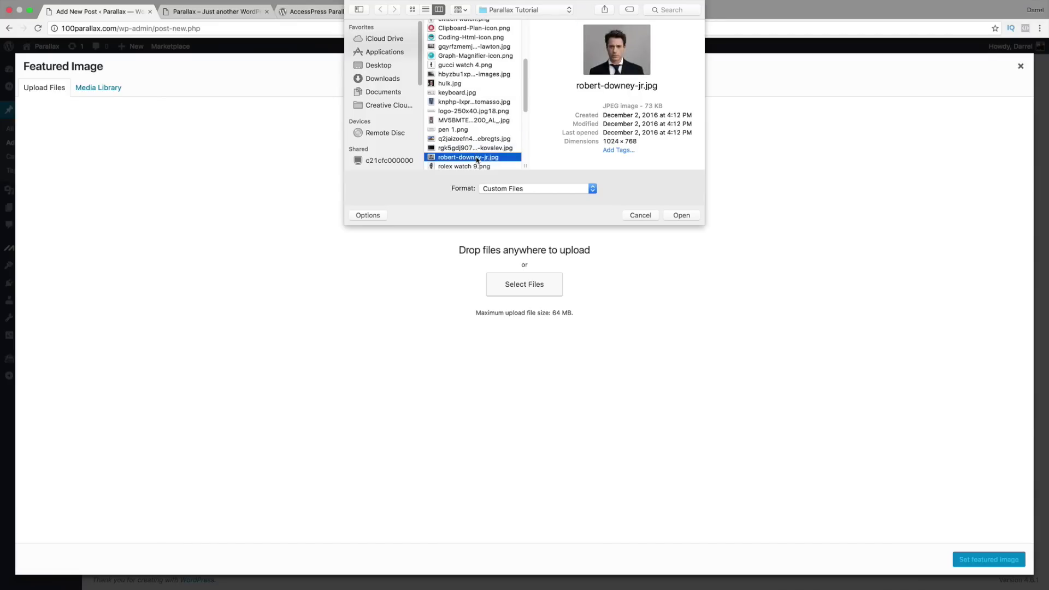
scroll(478, 150, down, 2)
scroll(477, 143, down, 1)
click(479, 153)
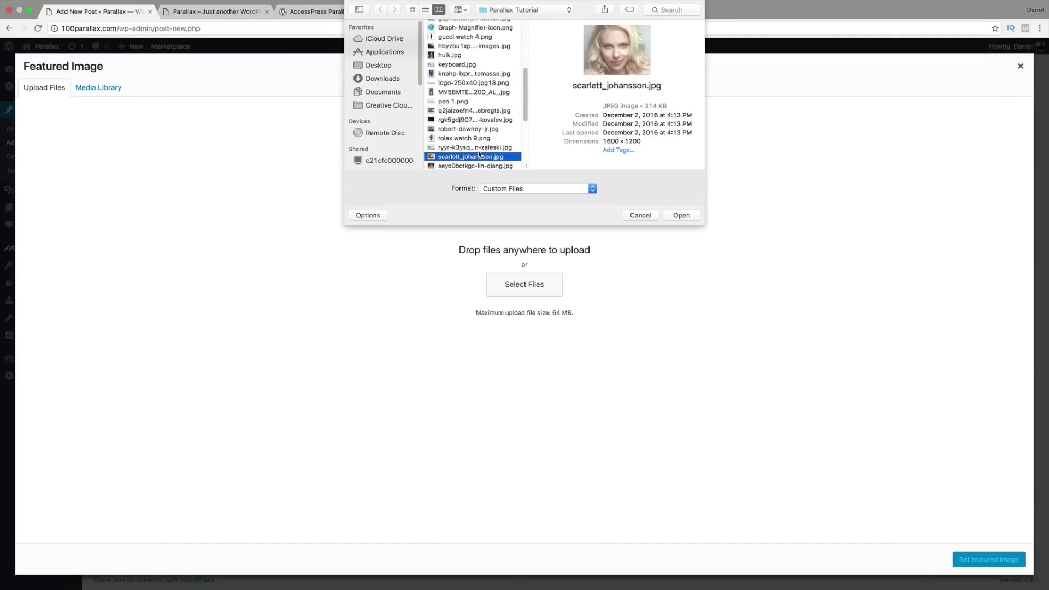
scroll(478, 150, down, 3)
click(479, 149)
click(480, 158)
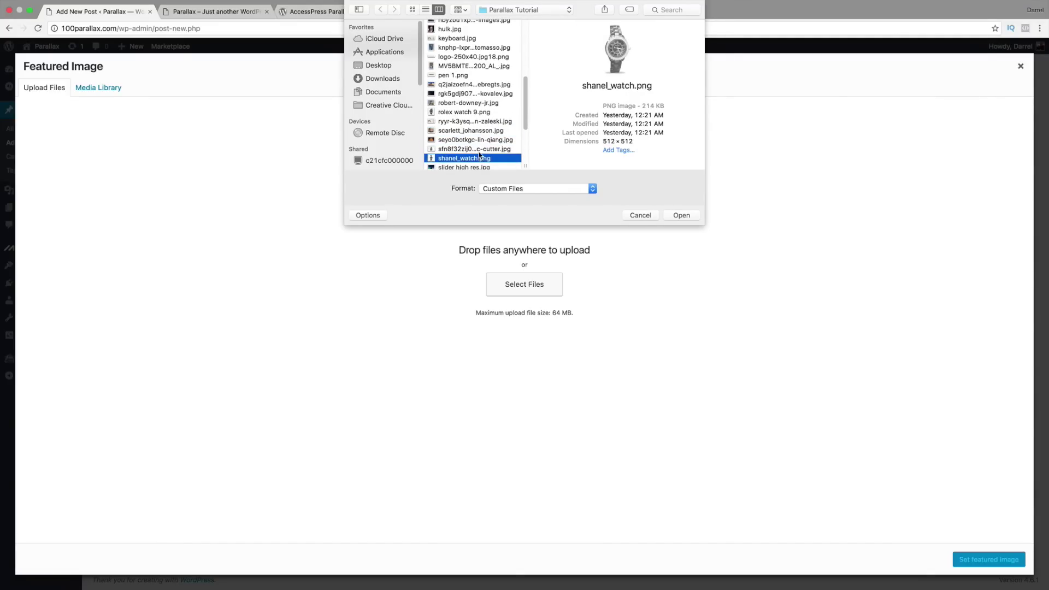
scroll(480, 153, down, 3)
click(480, 141)
scroll(479, 145, down, 4)
click(476, 130)
Step: Upload thor.jpg and set it as the post's featured image
click(478, 112)
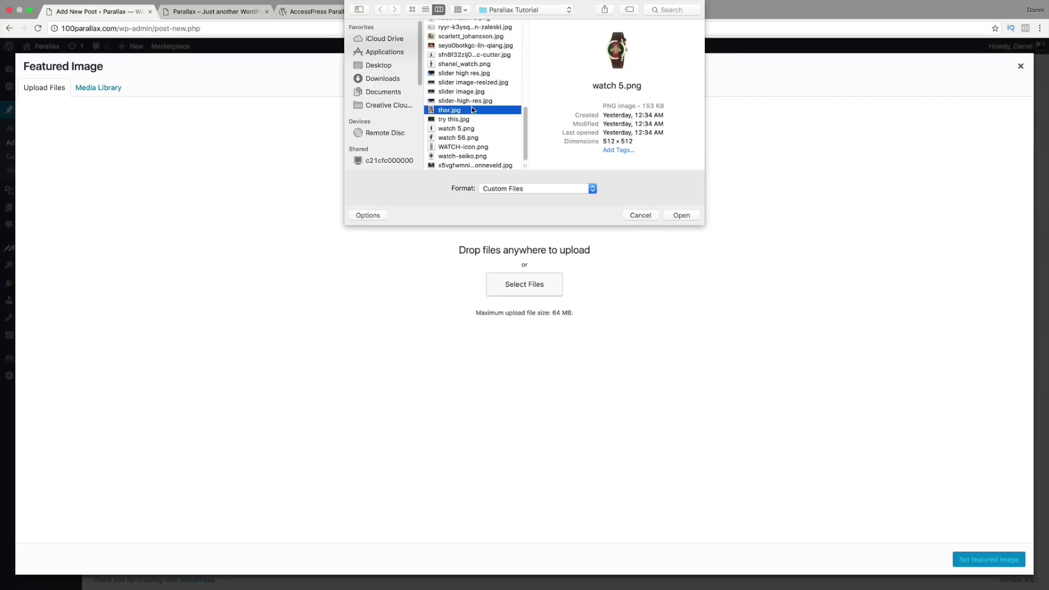
click(681, 215)
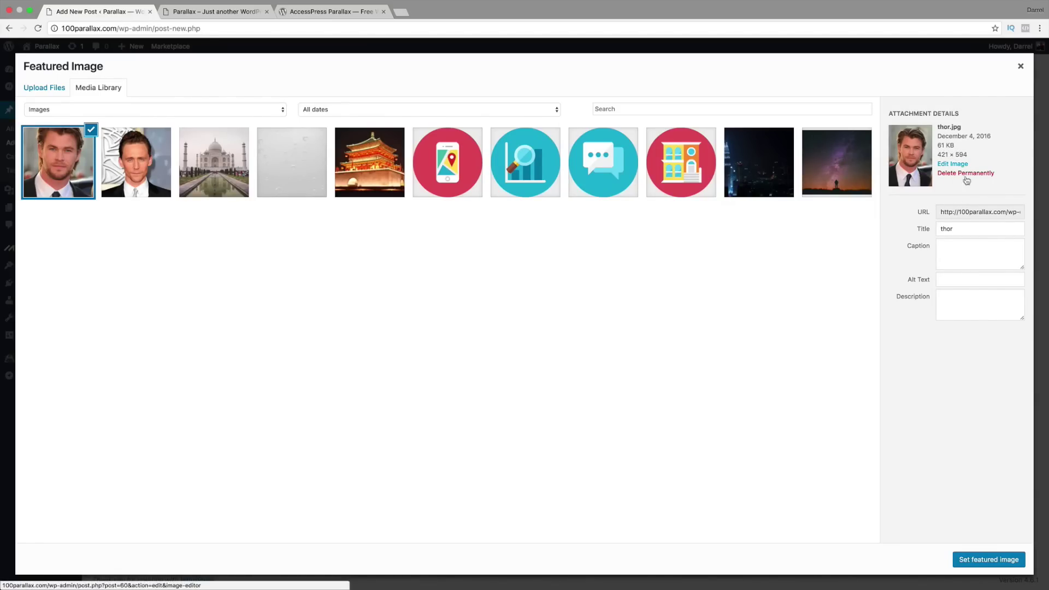
click(969, 560)
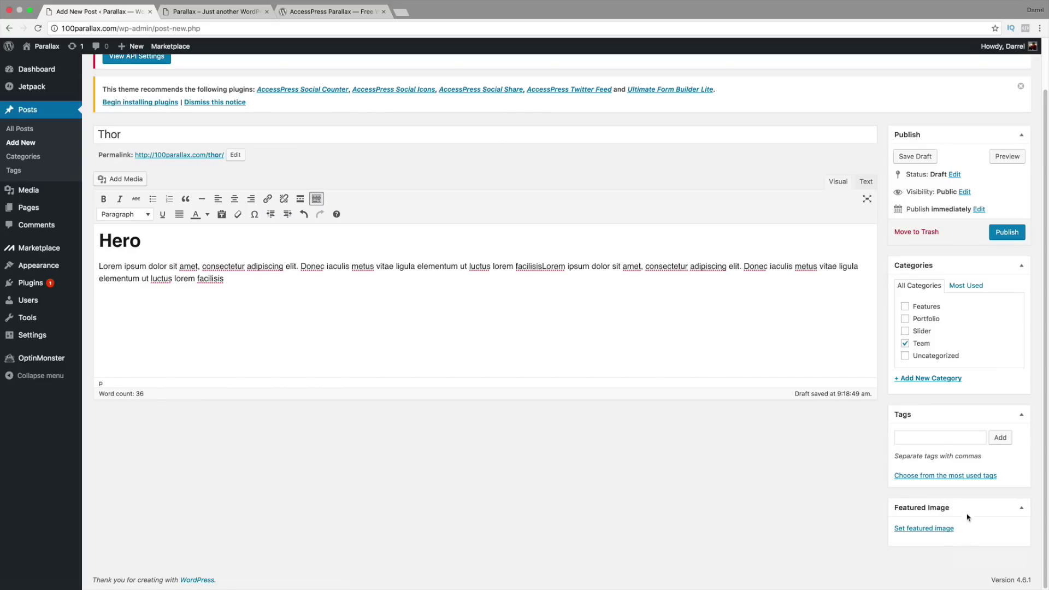
Step: Publish the Thor post and reload the live site to view Loki's and Thor's profiles
click(1003, 236)
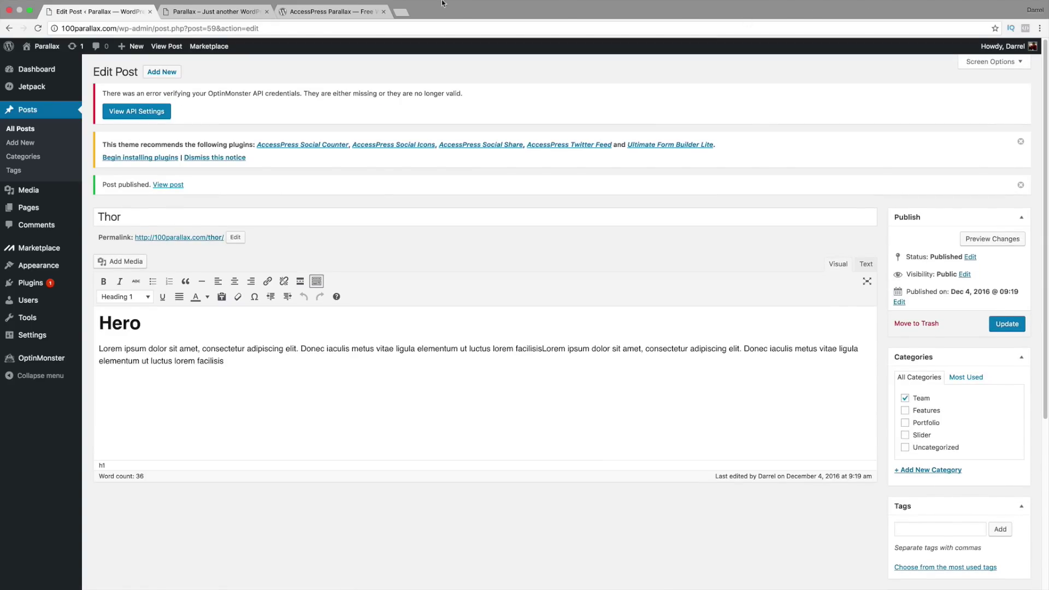
click(234, 10)
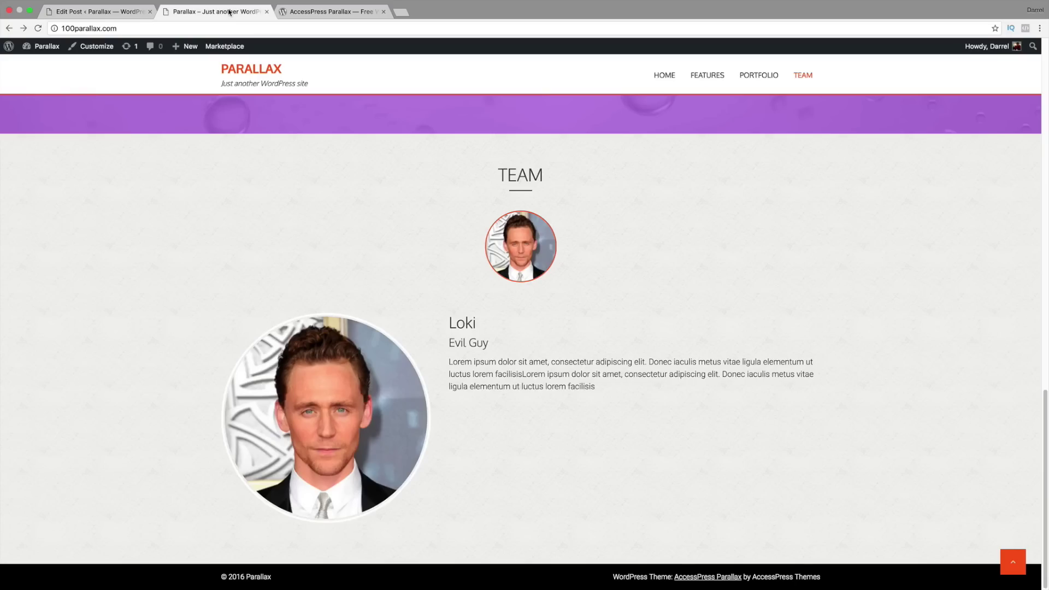
click(38, 28)
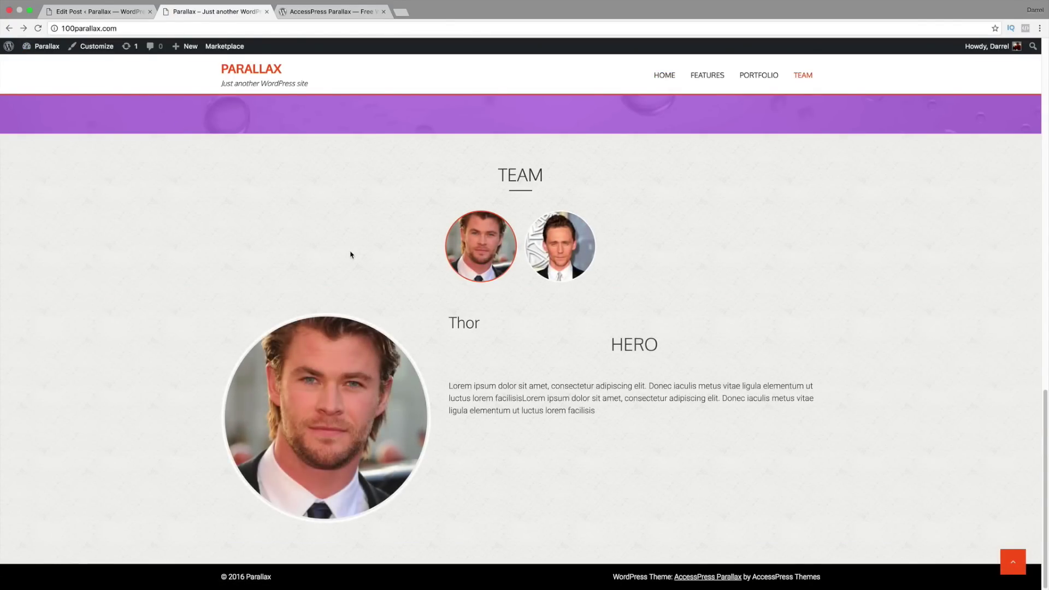
click(557, 249)
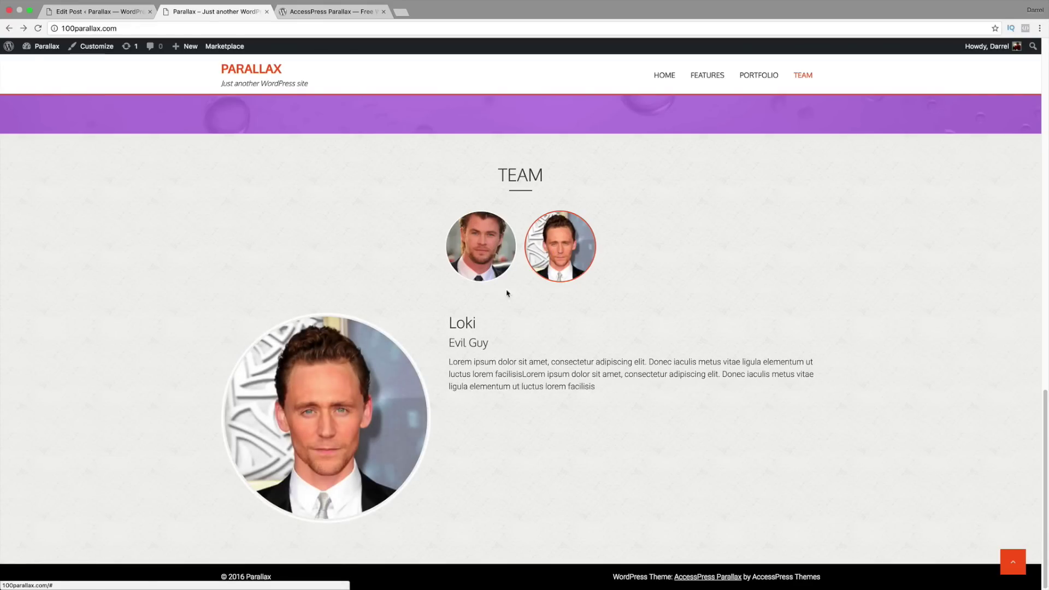
click(482, 253)
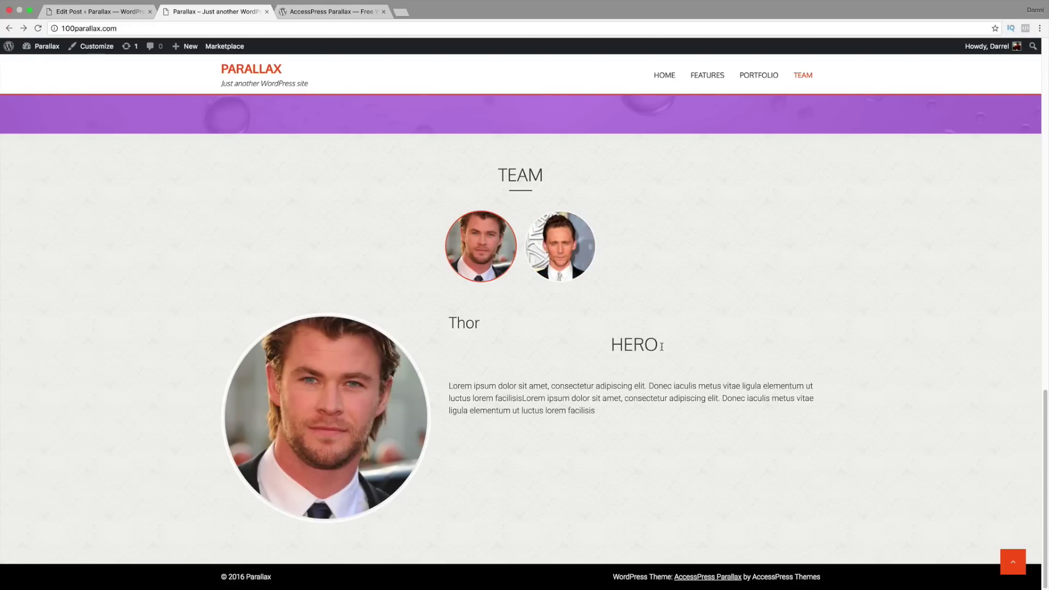
Step: Go back to the Thor post editor to revise the Hero heading
drag(662, 346, 605, 350)
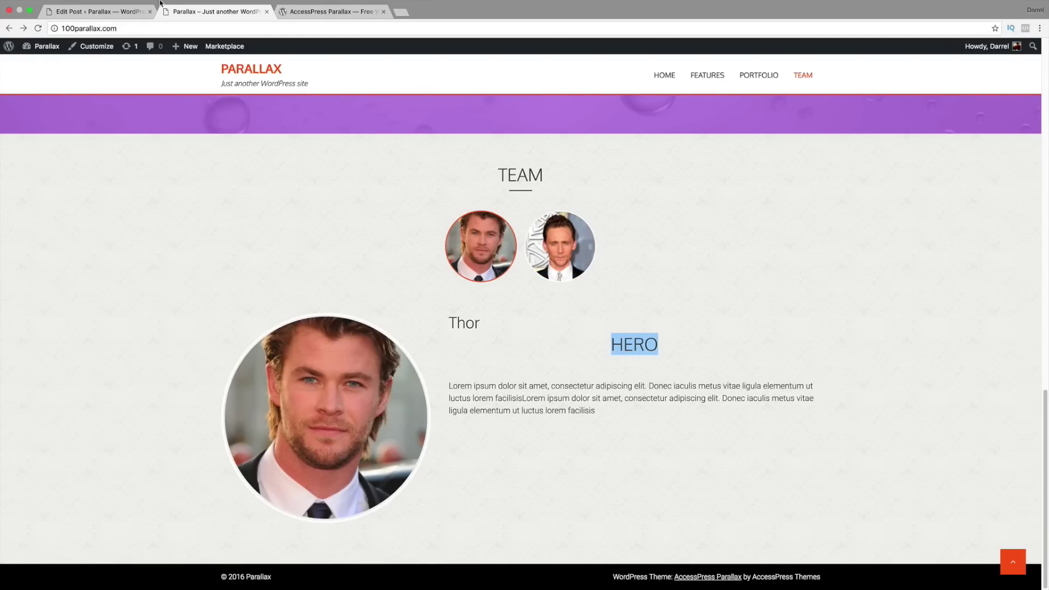
click(131, 11)
click(156, 325)
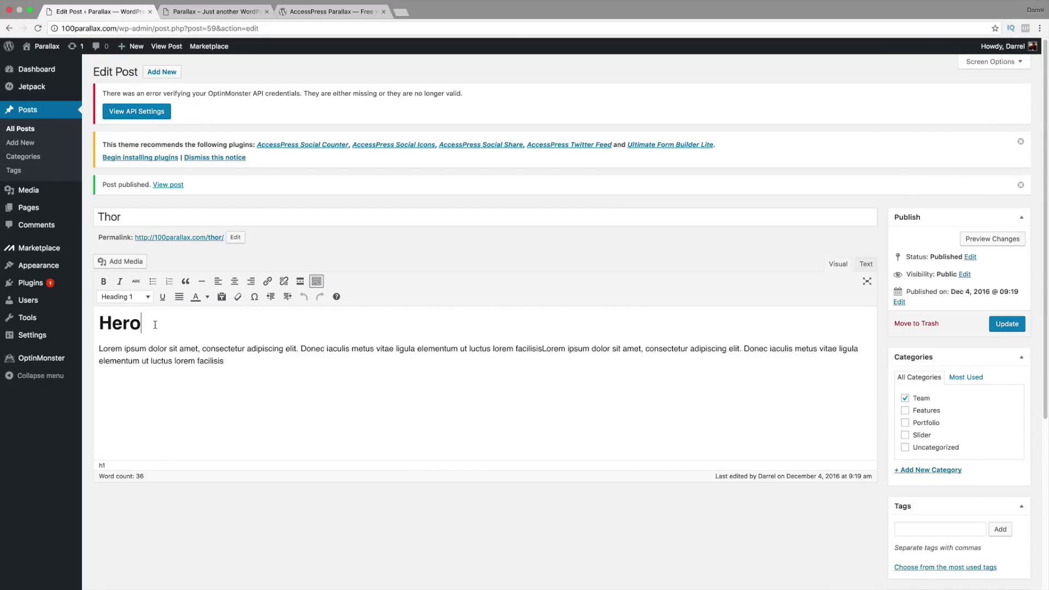
Step: Change the Hero heading to Heading 2 and update the post
drag(155, 324, 91, 323)
click(133, 298)
click(152, 358)
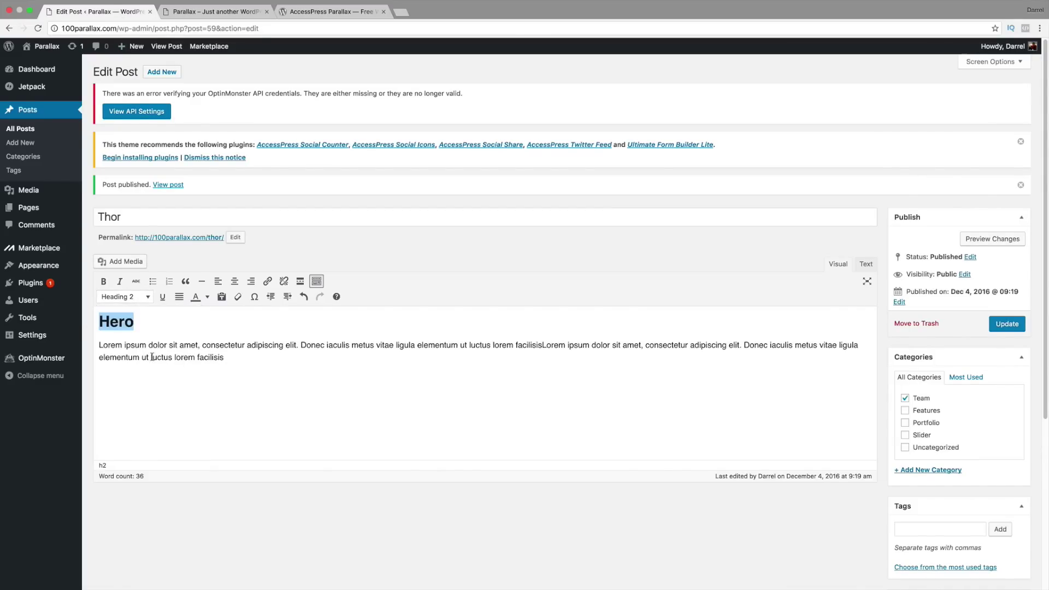
click(165, 325)
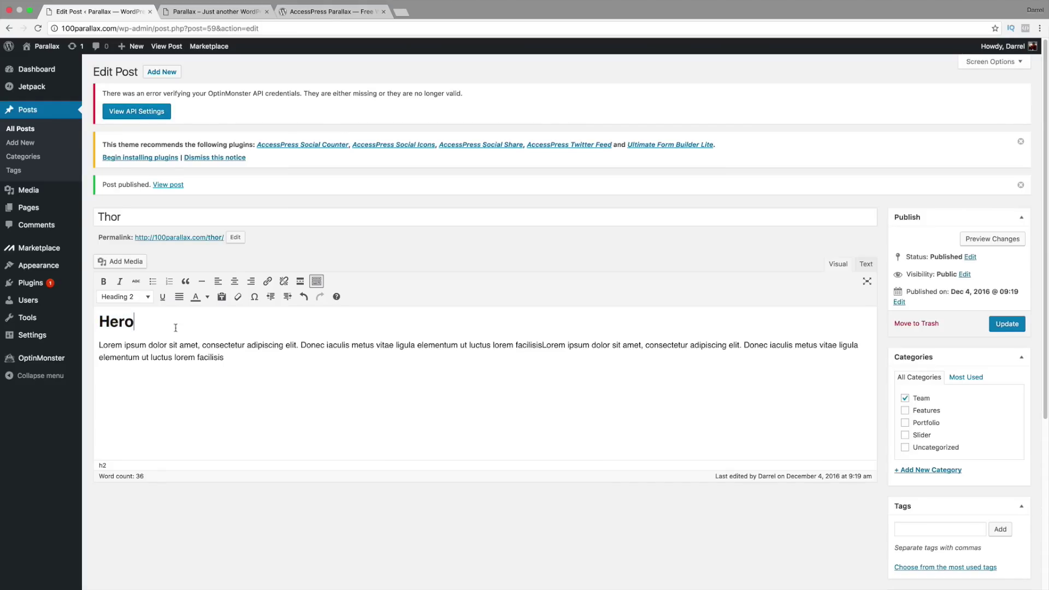
click(1009, 327)
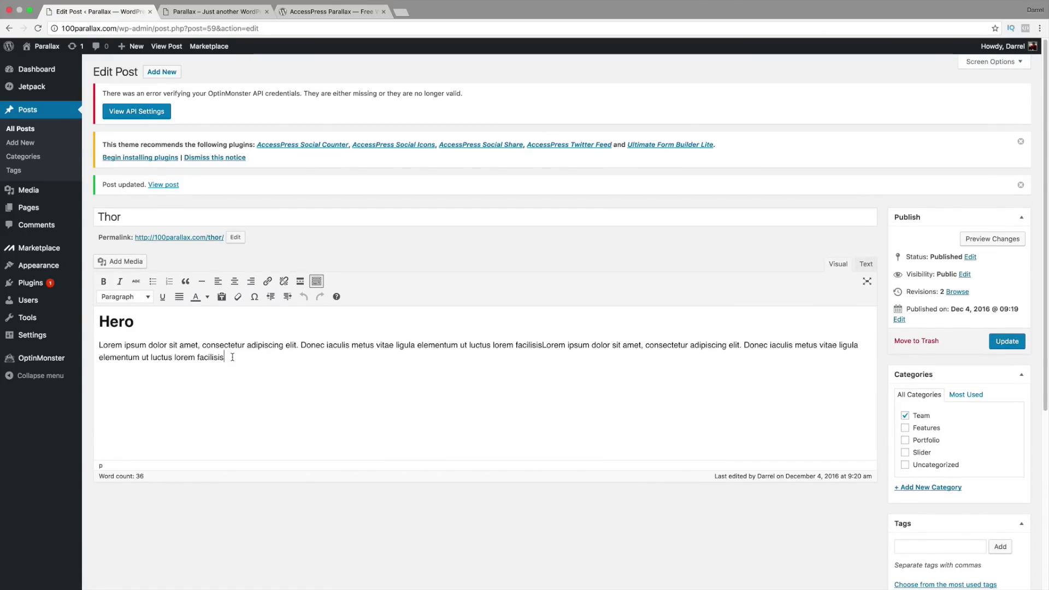
Step: Centre the Hero heading and body text, update the post, and reload the live site
drag(230, 358, 83, 318)
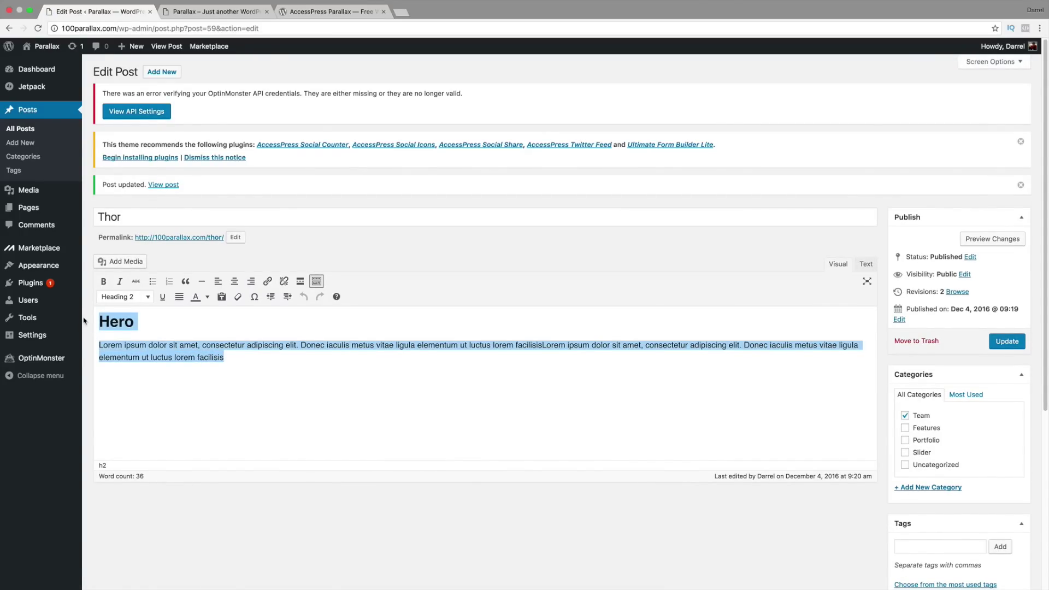
click(234, 280)
click(252, 282)
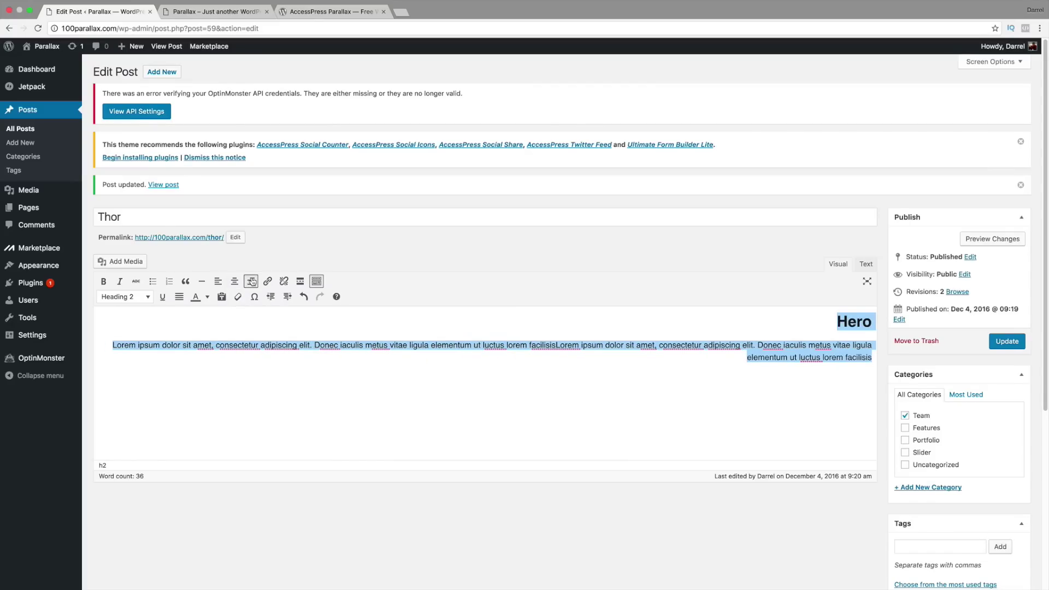
click(219, 282)
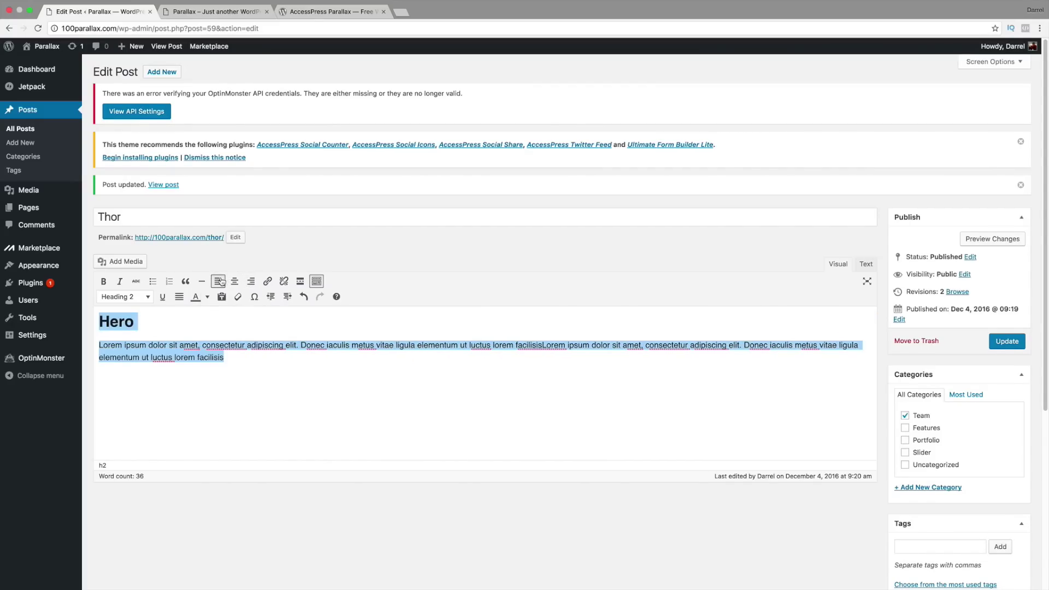
click(235, 281)
click(251, 281)
click(235, 281)
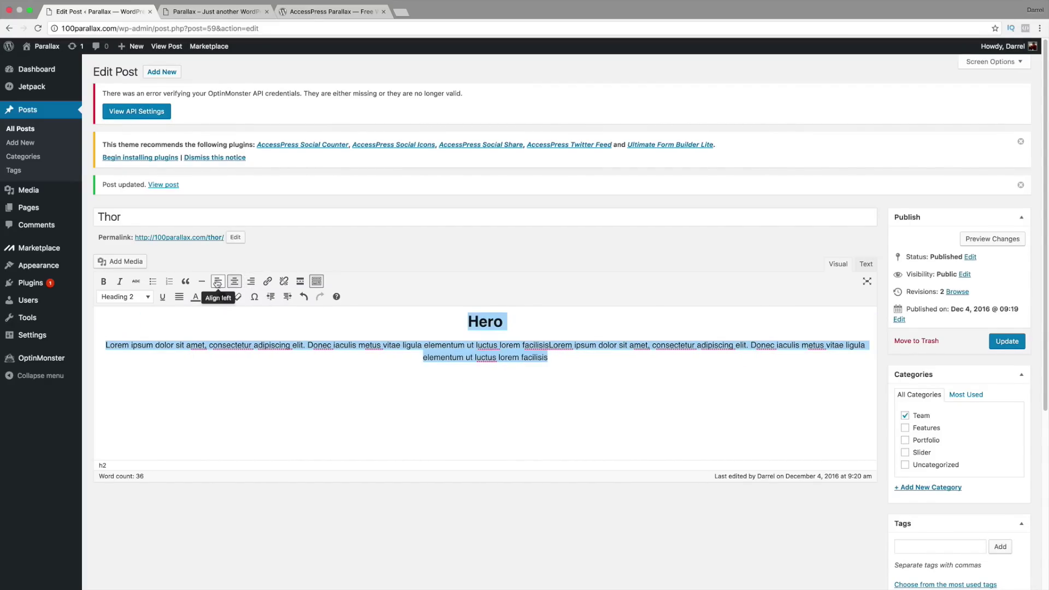
click(218, 281)
click(234, 281)
click(251, 281)
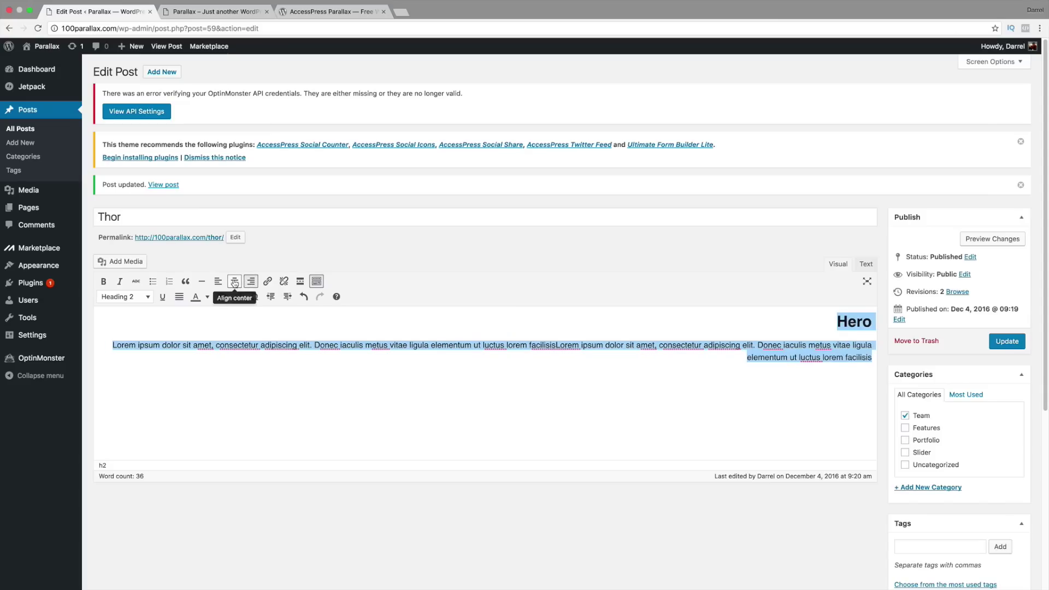
click(235, 282)
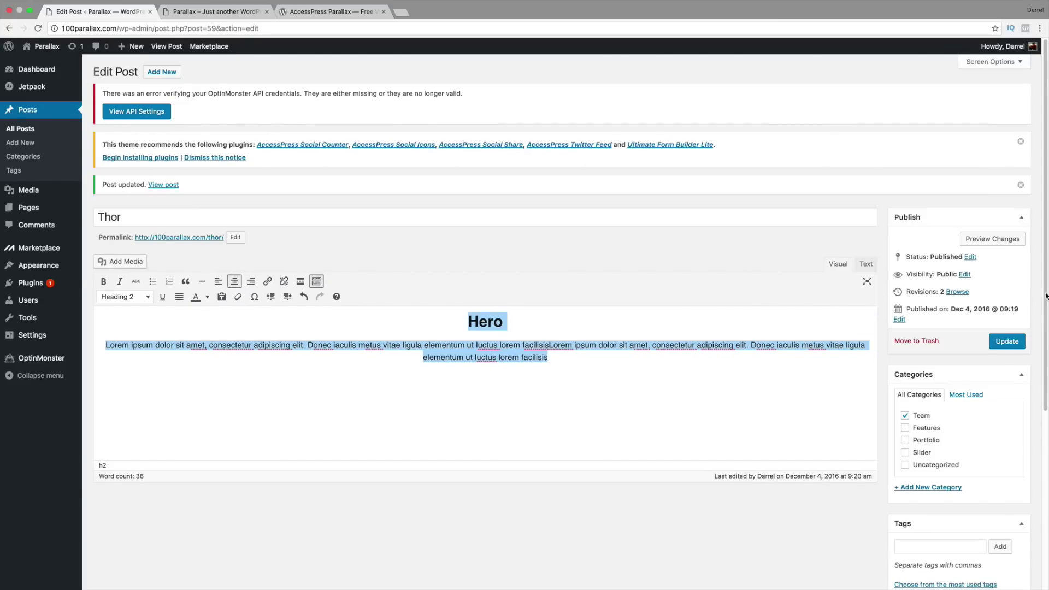
click(1014, 342)
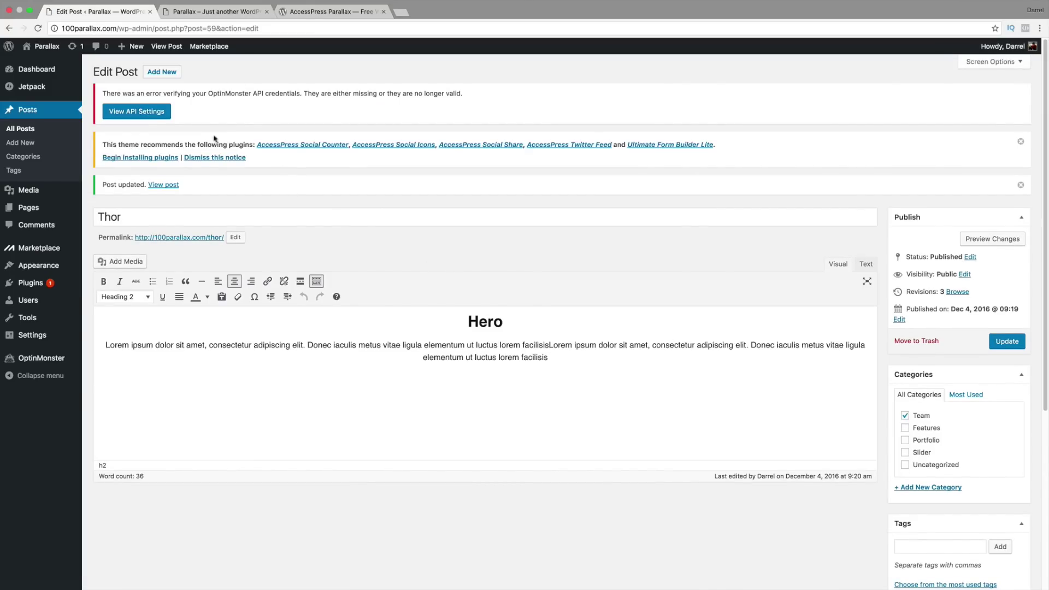
click(215, 11)
click(38, 28)
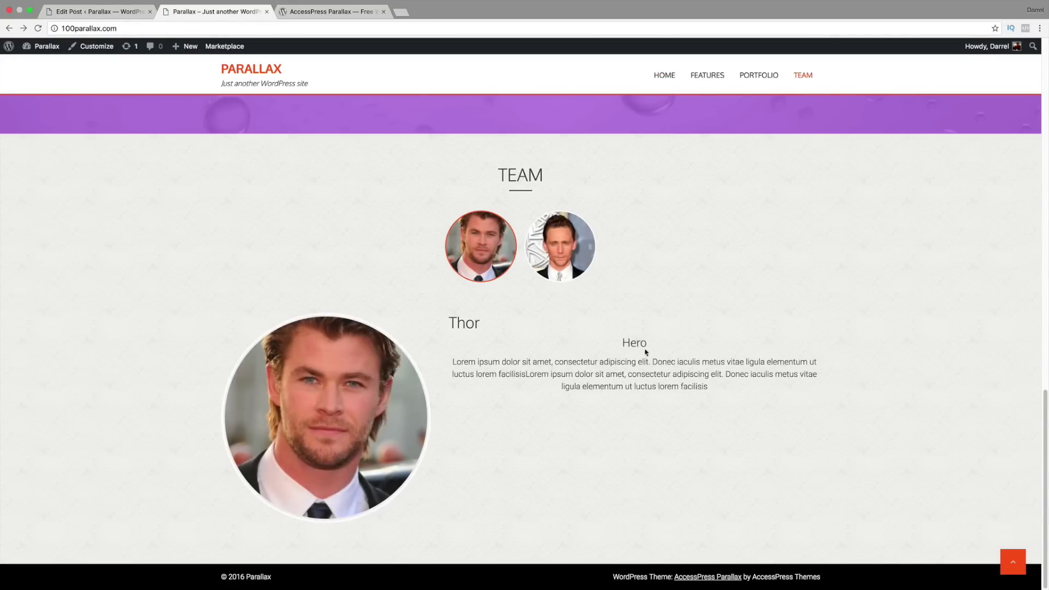
Step: Left-align Thor's Hero heading and paragraph, update the post, and reload the live site to confirm
double_click(649, 343)
drag(709, 387, 467, 340)
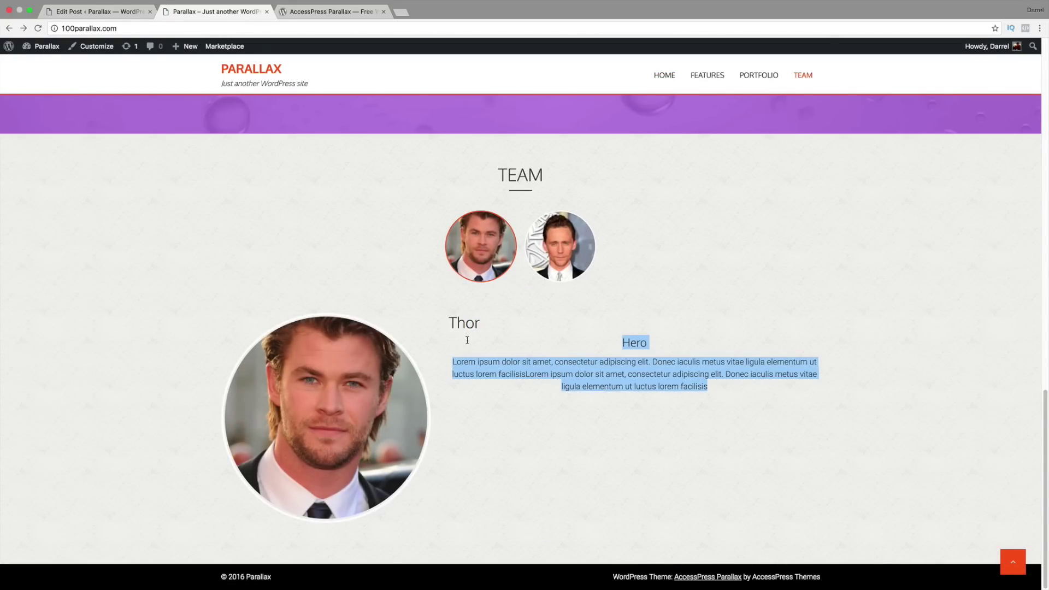
click(104, 13)
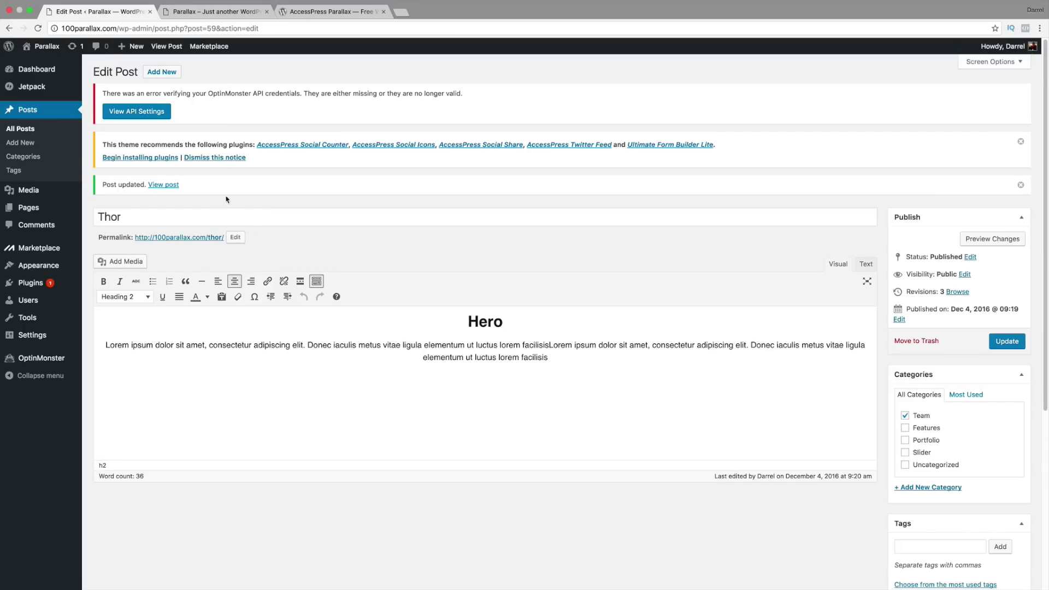
key(super+a)
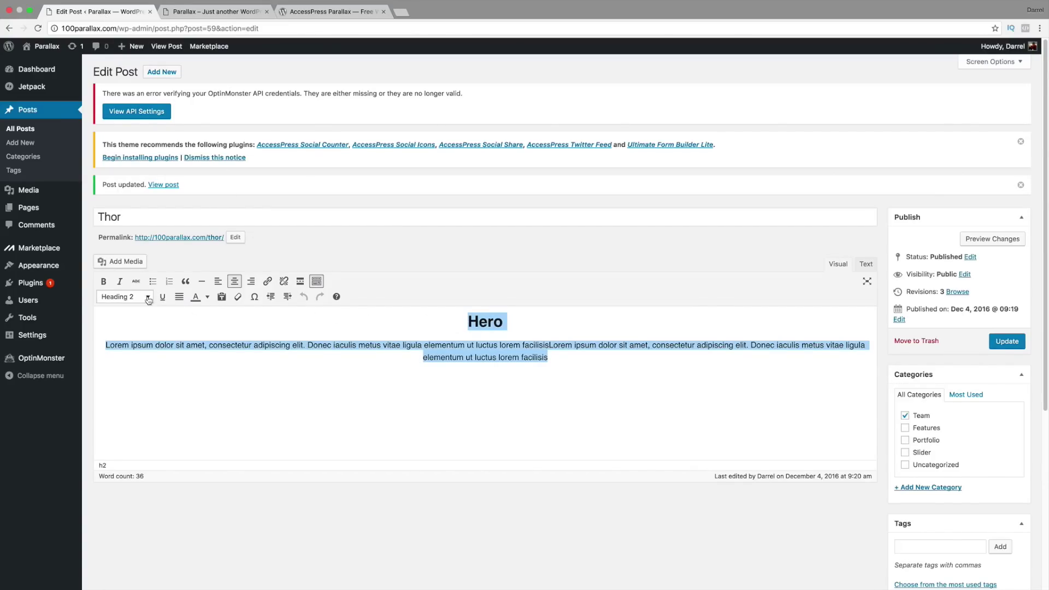
click(217, 281)
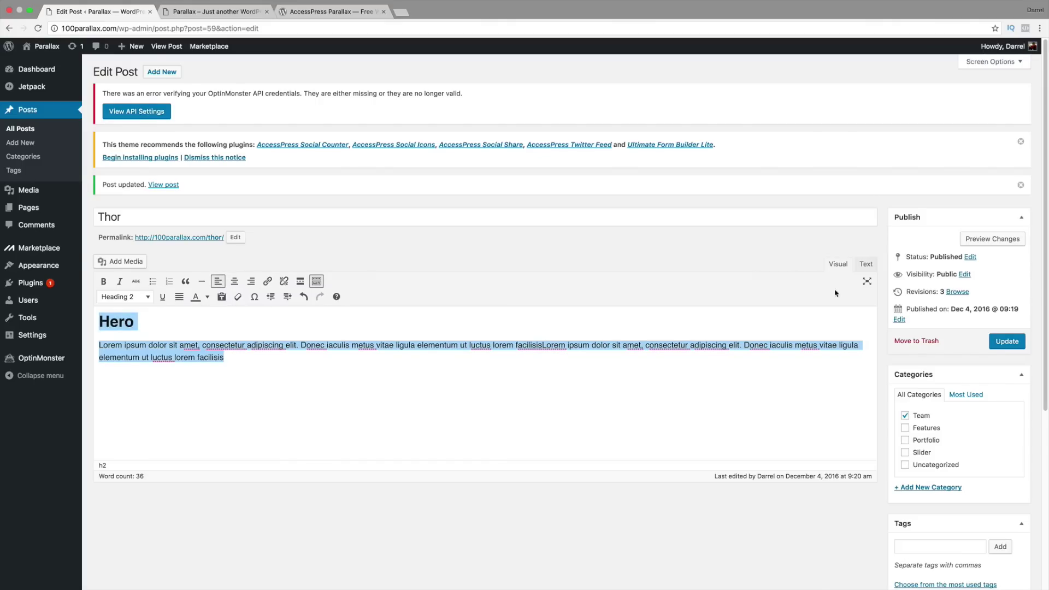
click(1007, 342)
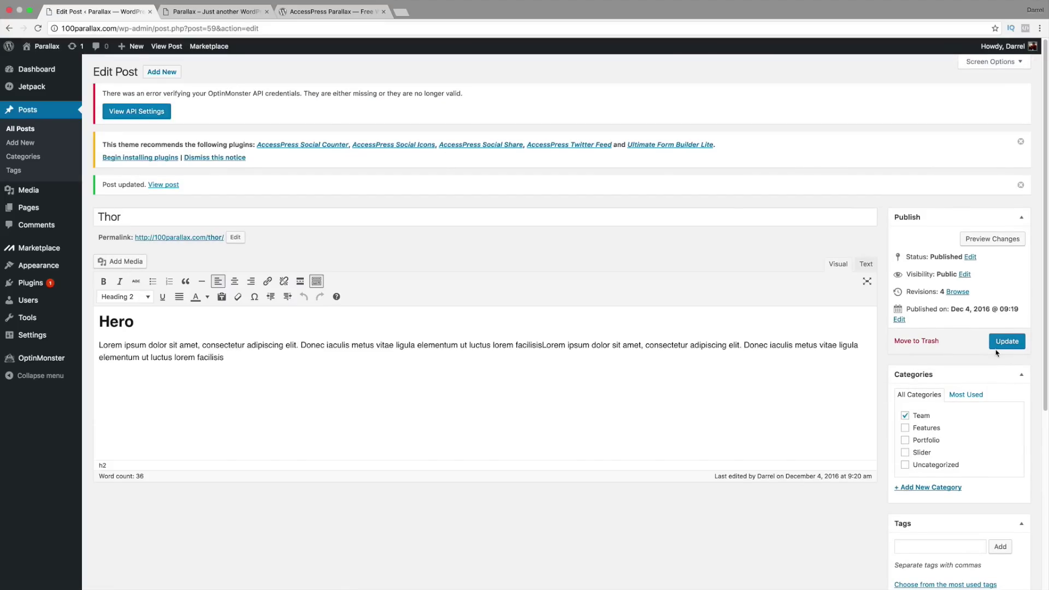
click(211, 11)
key(super+r)
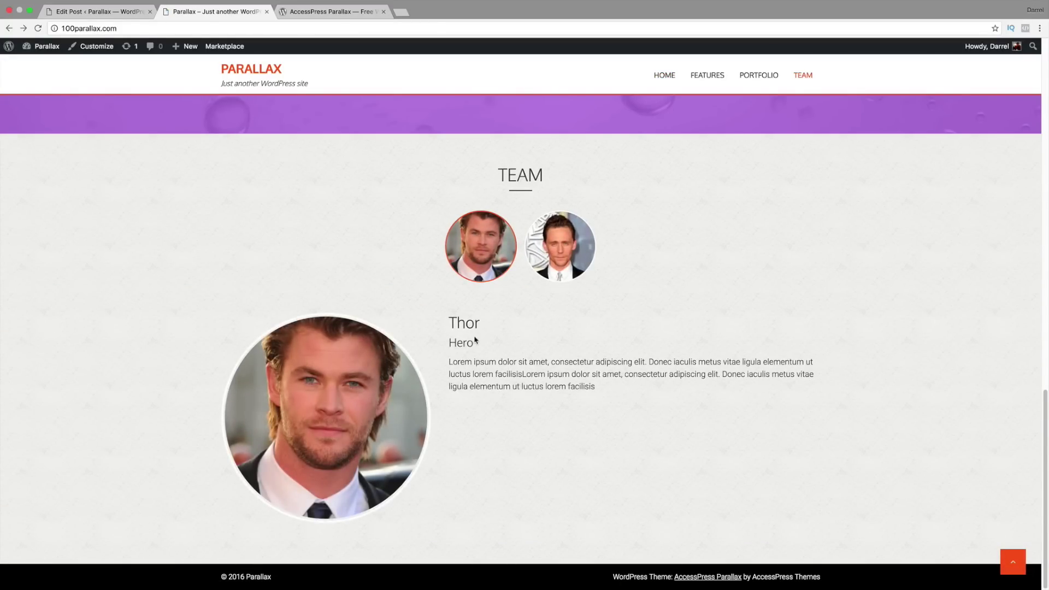
Step: Switch between Thor's and Loki's team member details in the live Team section
drag(613, 393, 452, 361)
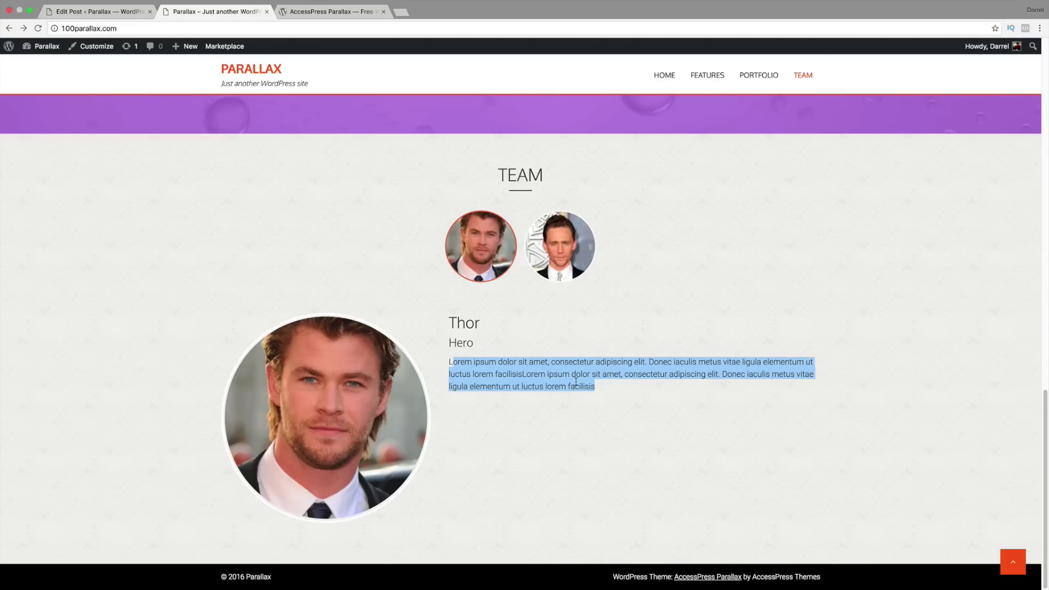
click(589, 257)
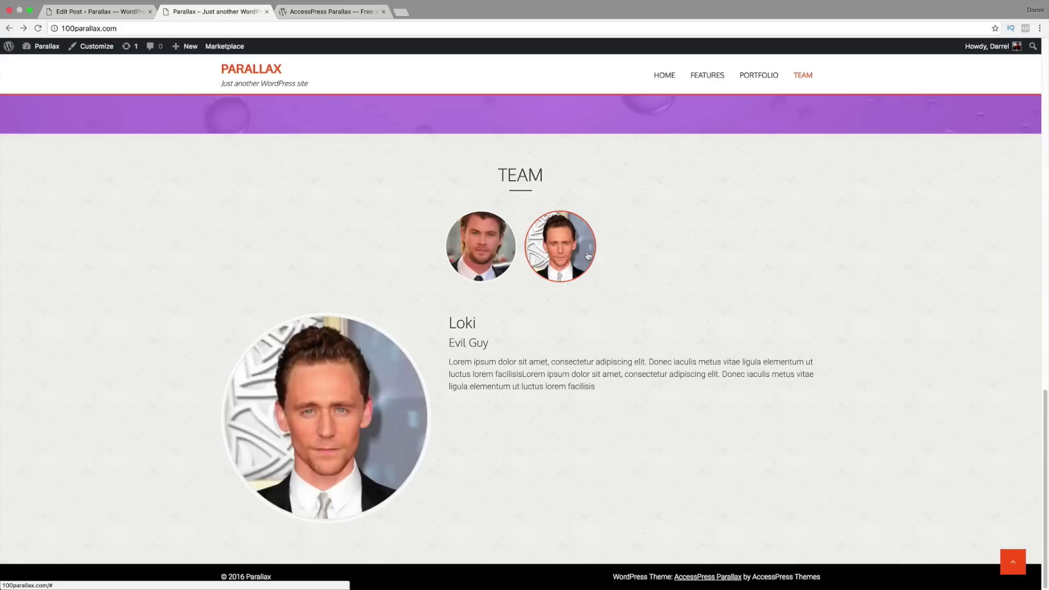
click(495, 256)
click(552, 254)
click(483, 280)
click(552, 243)
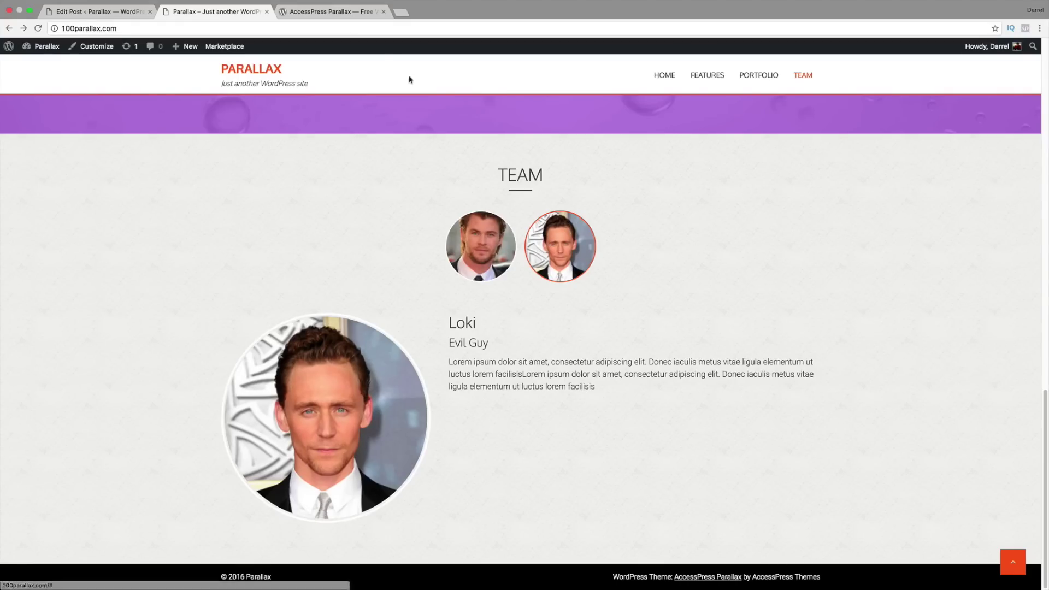
Step: Look through the AccessPress Parallax demo's Testimonials section, then return to the Thor post editor
click(336, 12)
scroll(423, 247, down, 10)
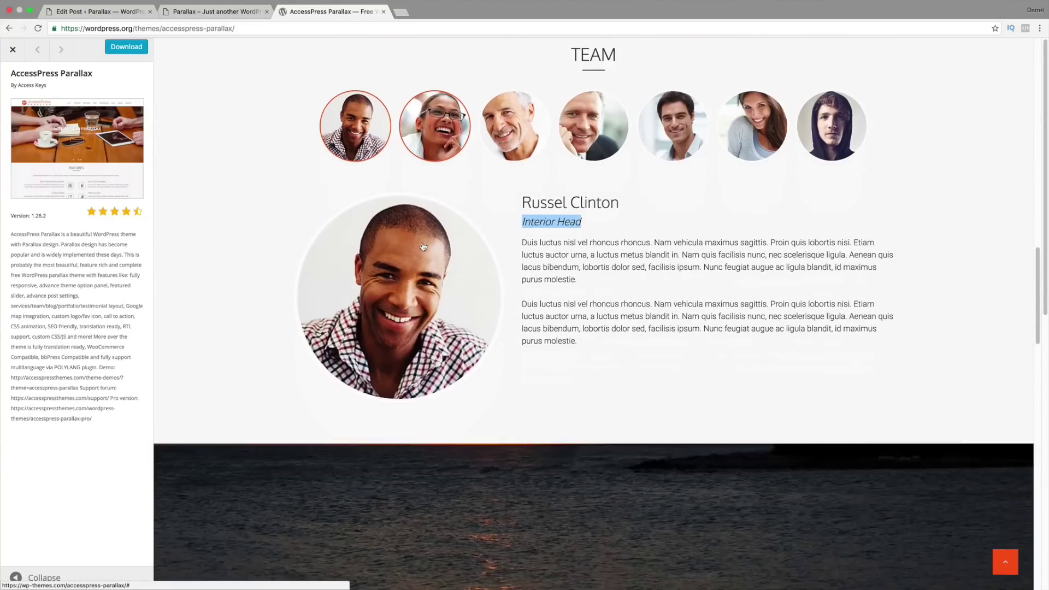
scroll(420, 244, down, 4)
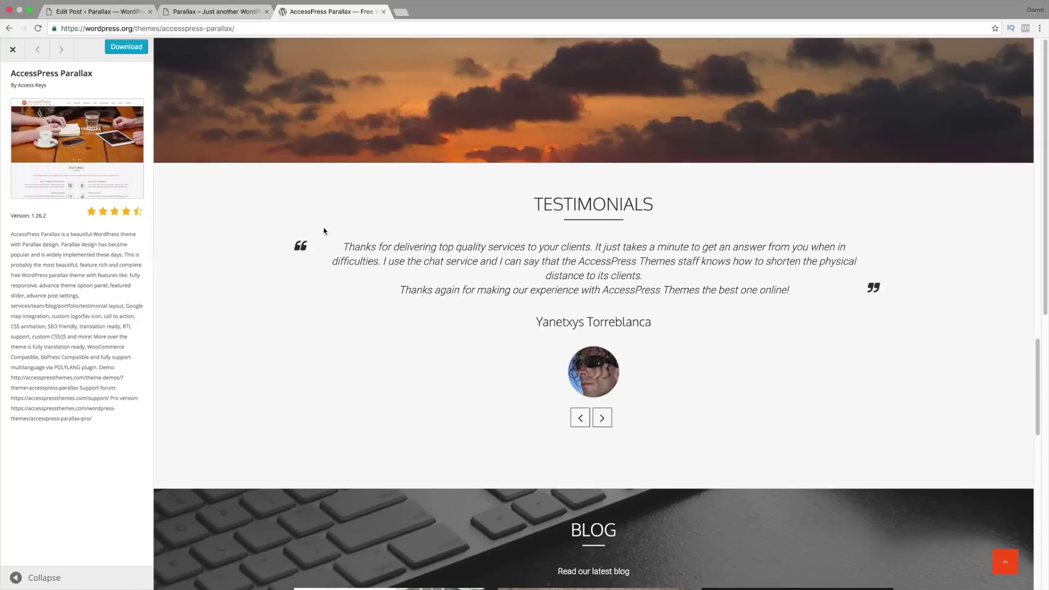
click(112, 13)
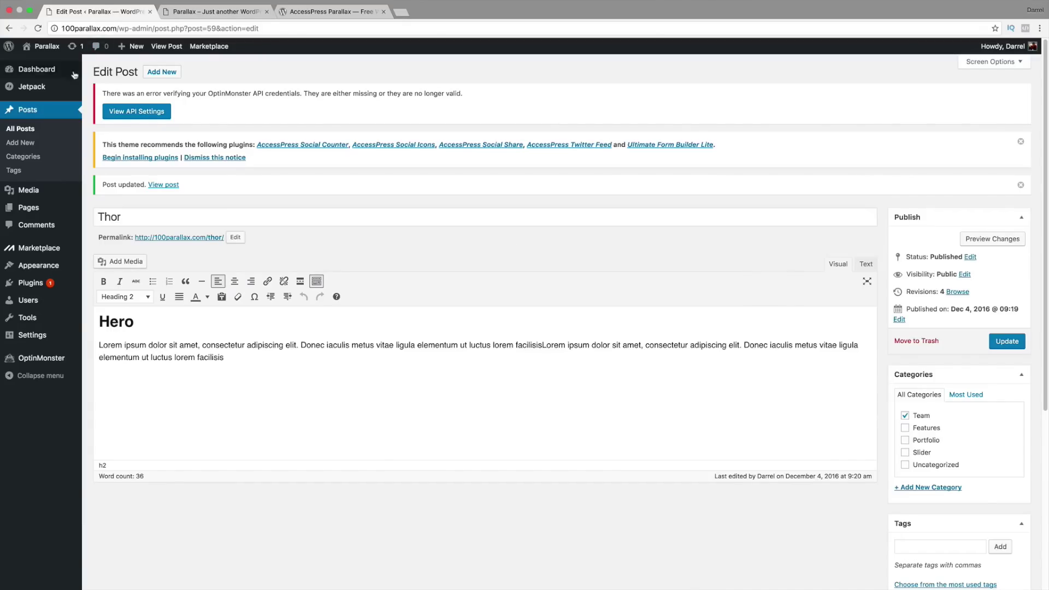
Step: Publish an empty page titled 'Testimonials', then start a blank new post
mouse_move(42, 209)
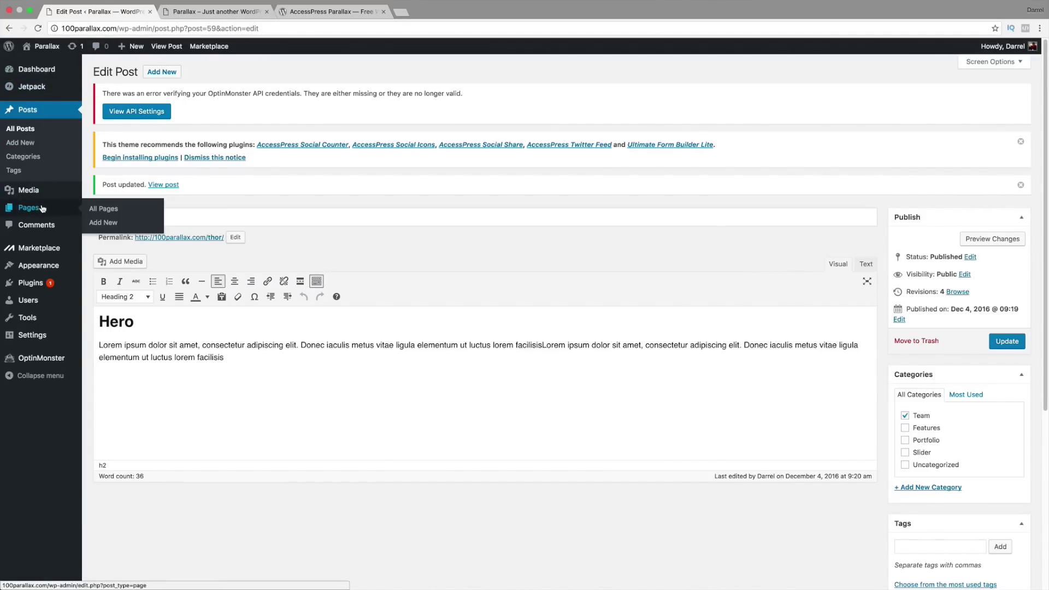
click(109, 223)
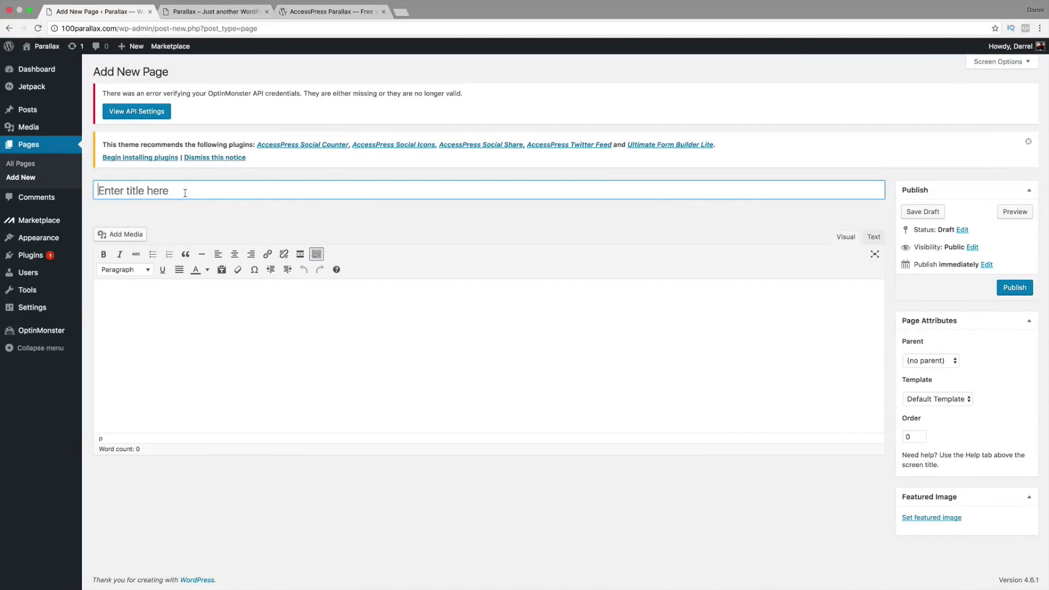
text(Testimonials)
click(189, 219)
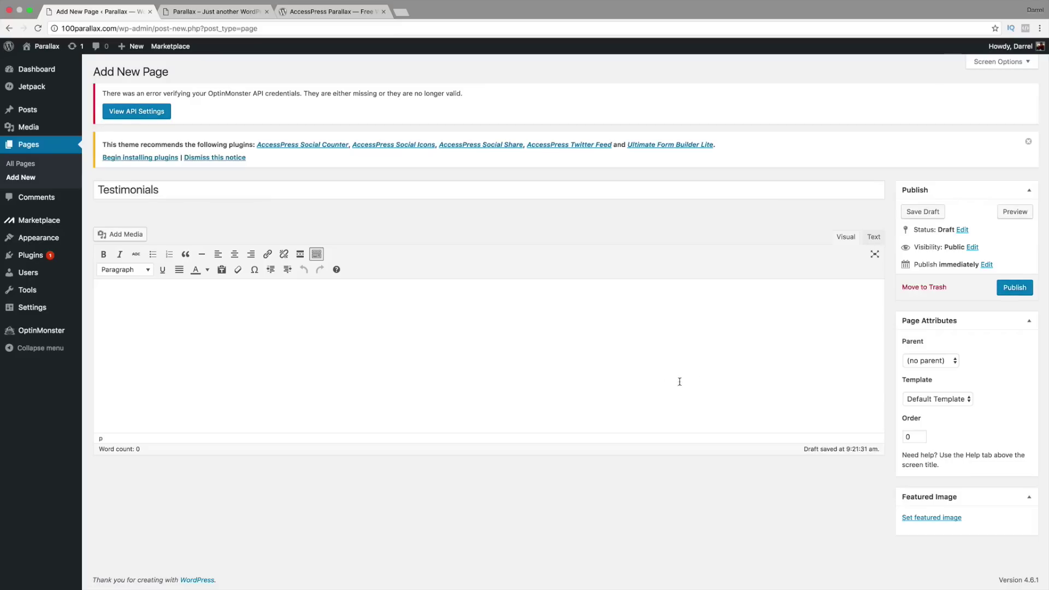
click(1018, 288)
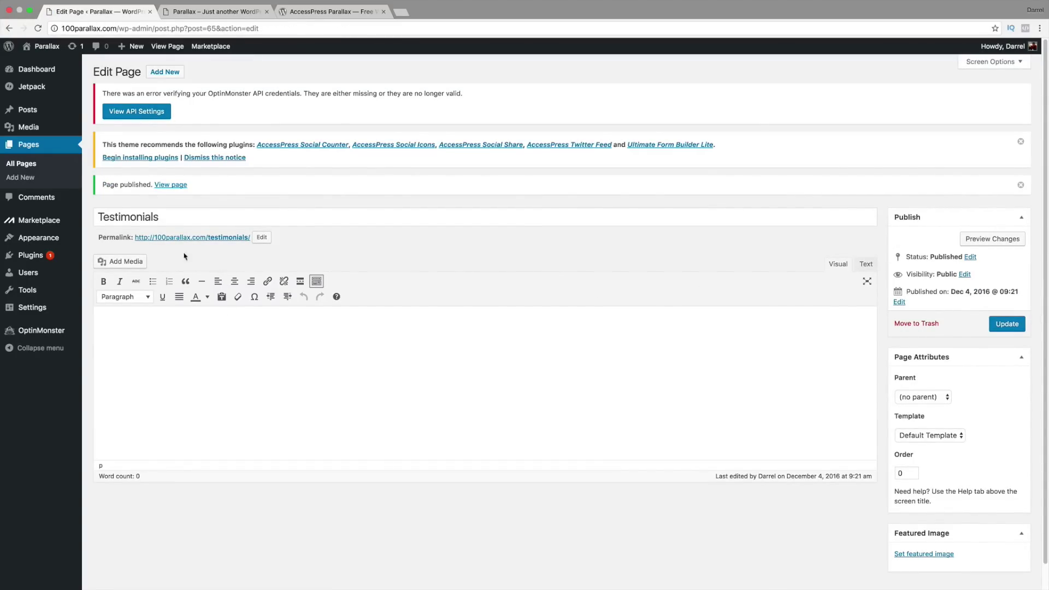
mouse_move(27, 110)
click(112, 125)
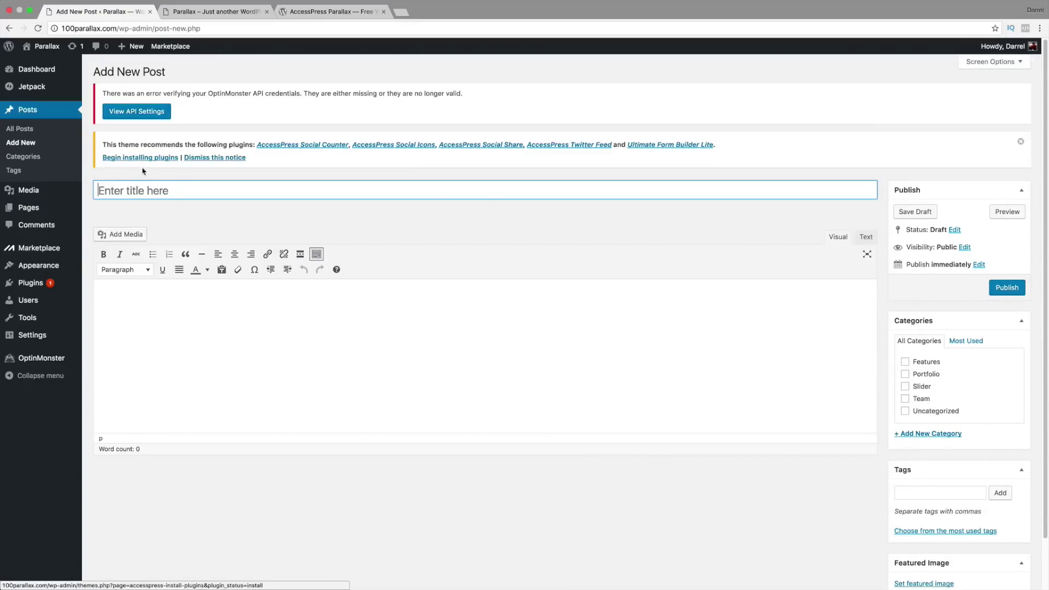
Step: Title the new post 'Thor'
click(154, 189)
text(Thor)
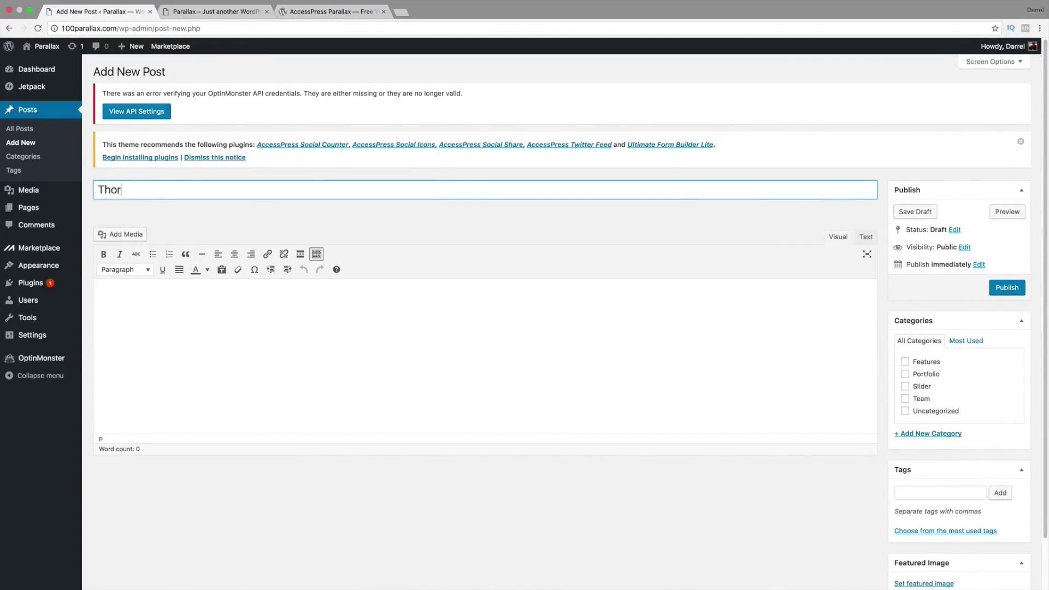
key(Tab)
Step: Copy the demo's testimonial text and paste it into the Thor post body
mouse_move(171, 46)
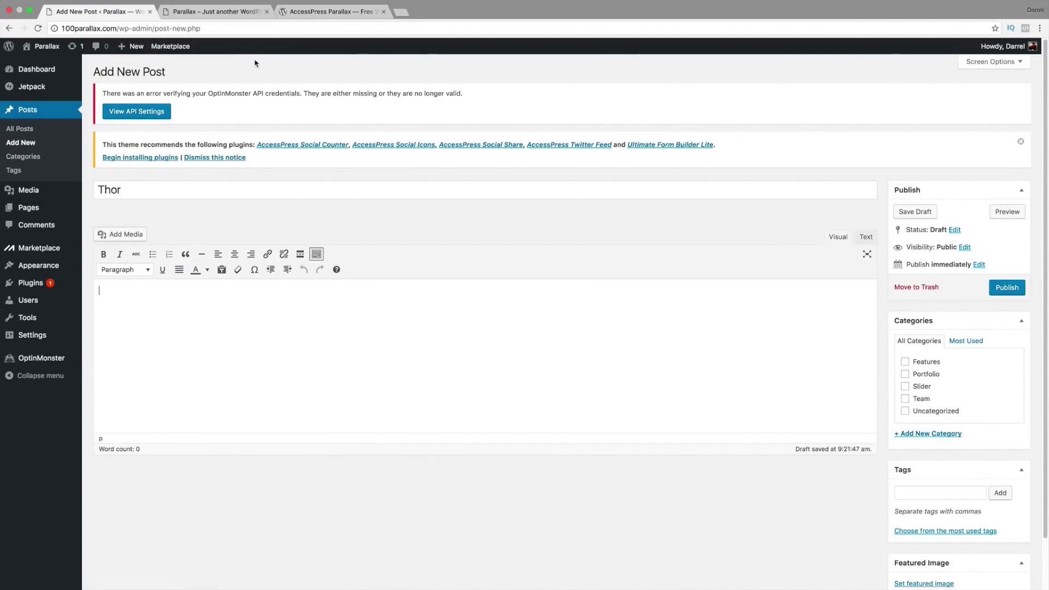
click(306, 12)
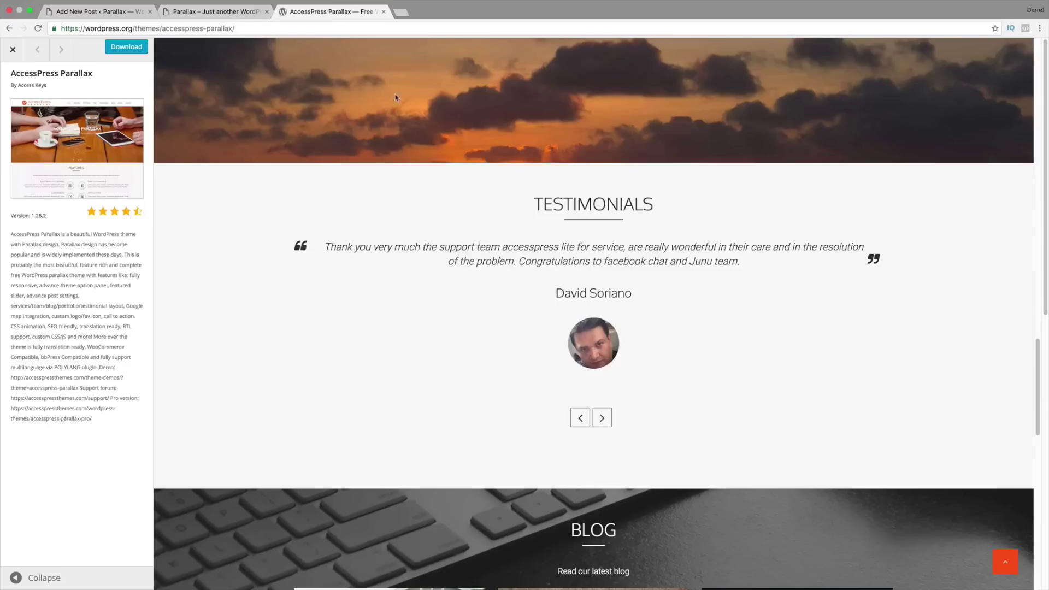
drag(742, 266, 326, 245)
right_click(334, 250)
click(350, 267)
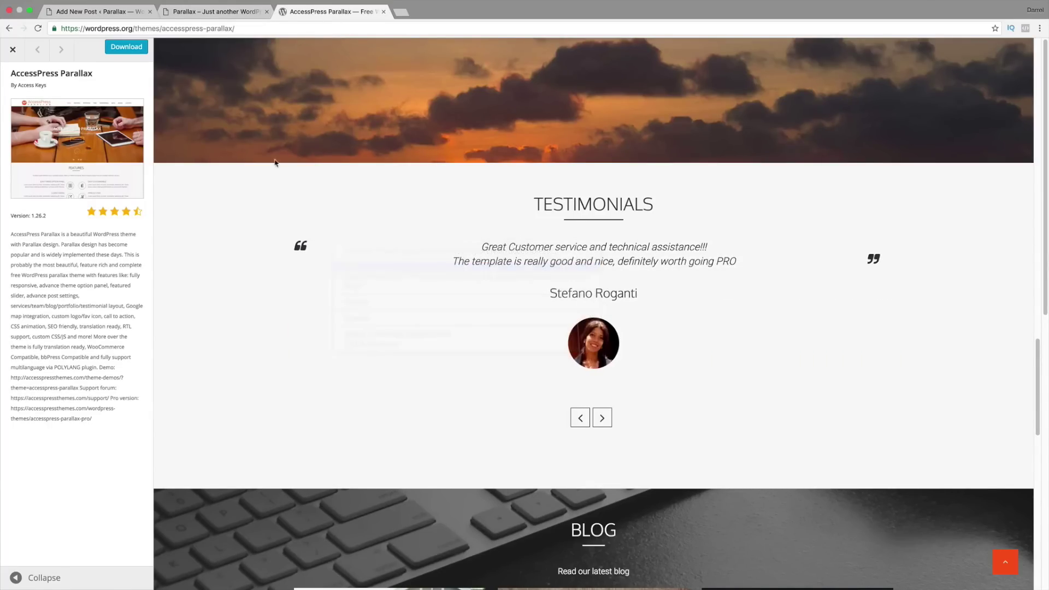
click(120, 12)
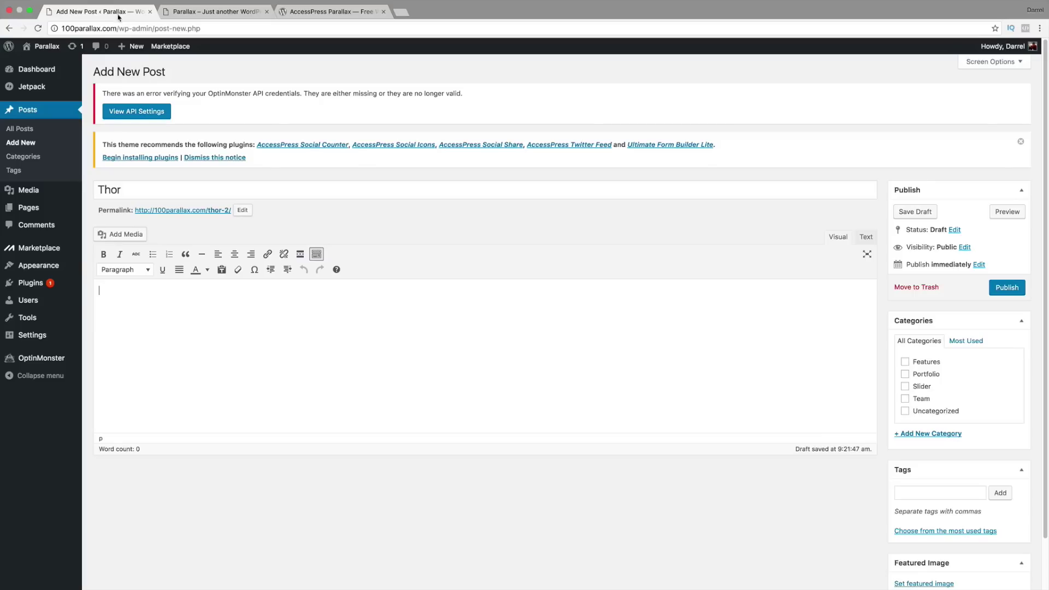
right_click(118, 290)
click(137, 339)
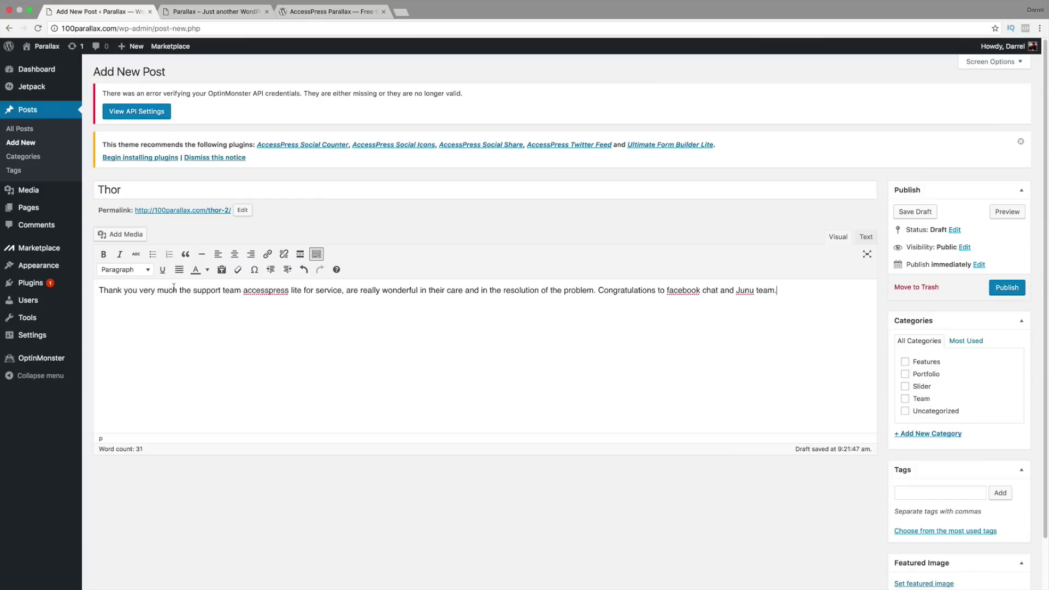
Step: Create a new 'Testimonial' category for the post
click(928, 435)
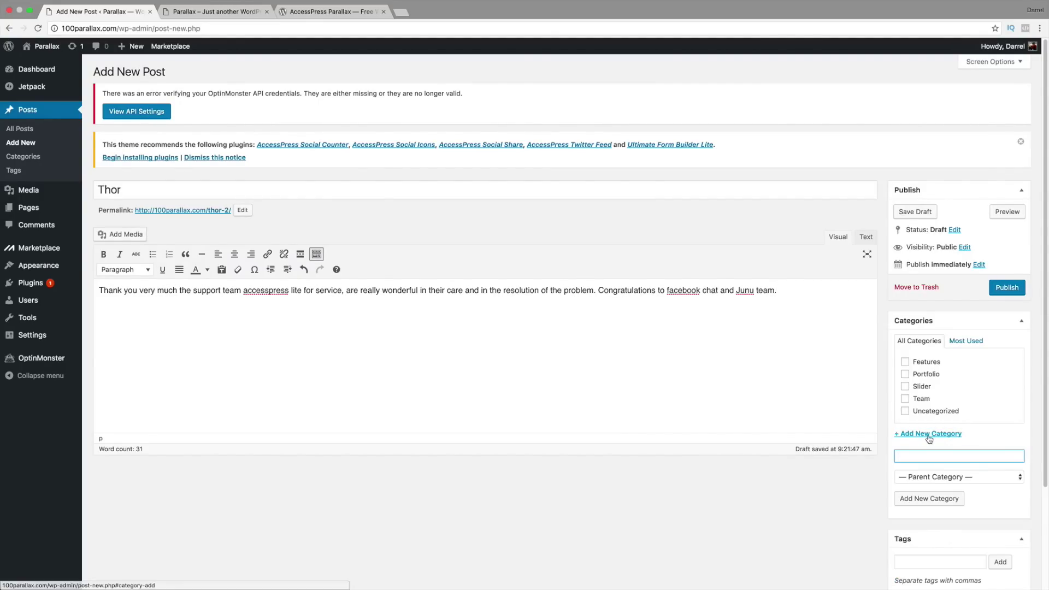
text(Testimonial)
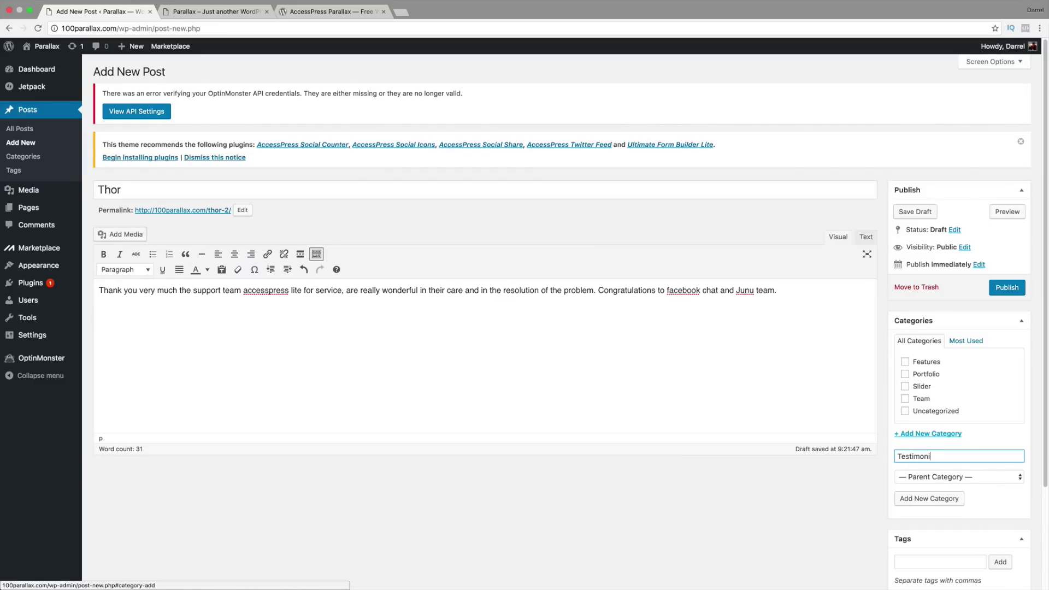
click(938, 500)
scroll(890, 475, down, 3)
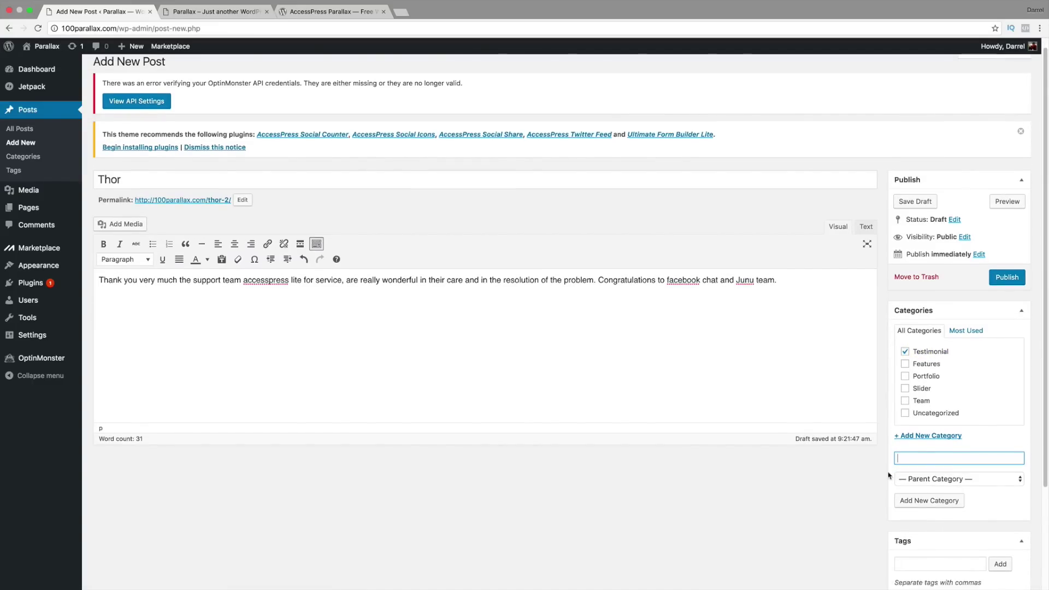
scroll(890, 475, down, 1)
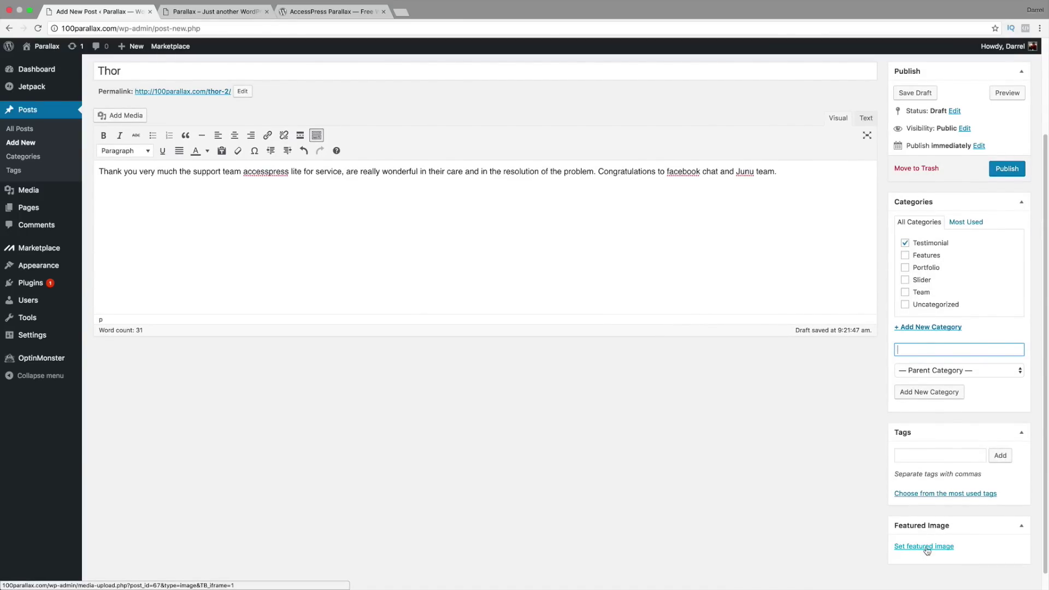
Step: Set thor.jpg as the post's featured image
click(928, 548)
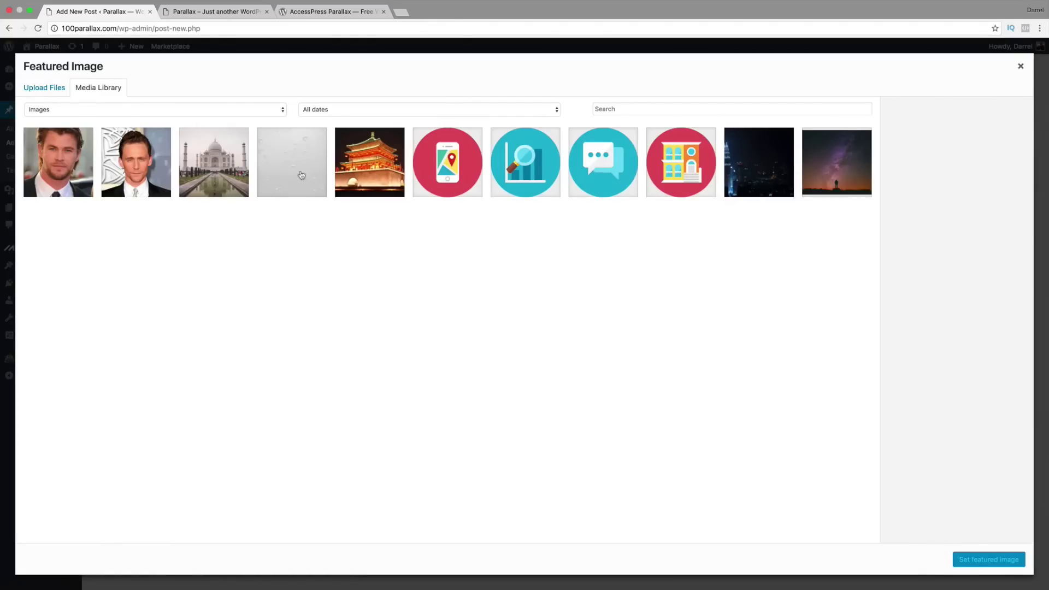
click(70, 166)
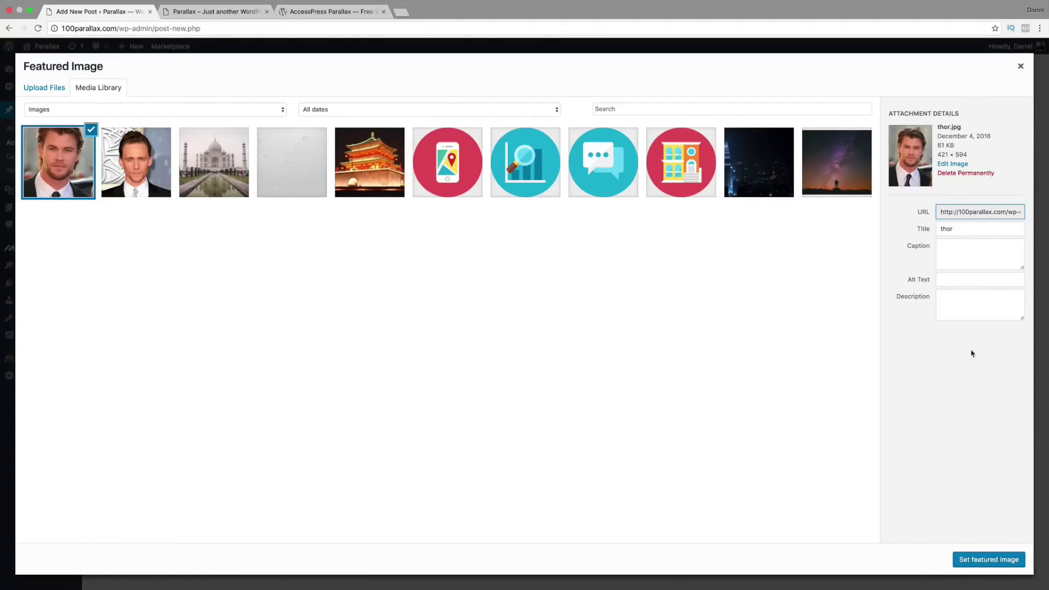
click(1000, 563)
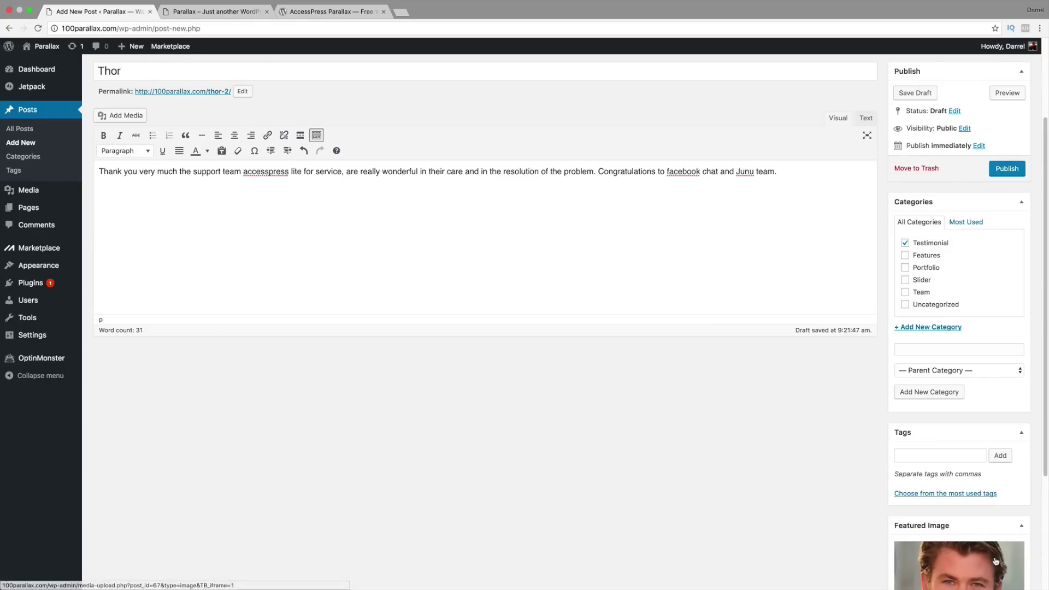
Step: Publish the Thor testimonial post
scroll(986, 496, up, 2)
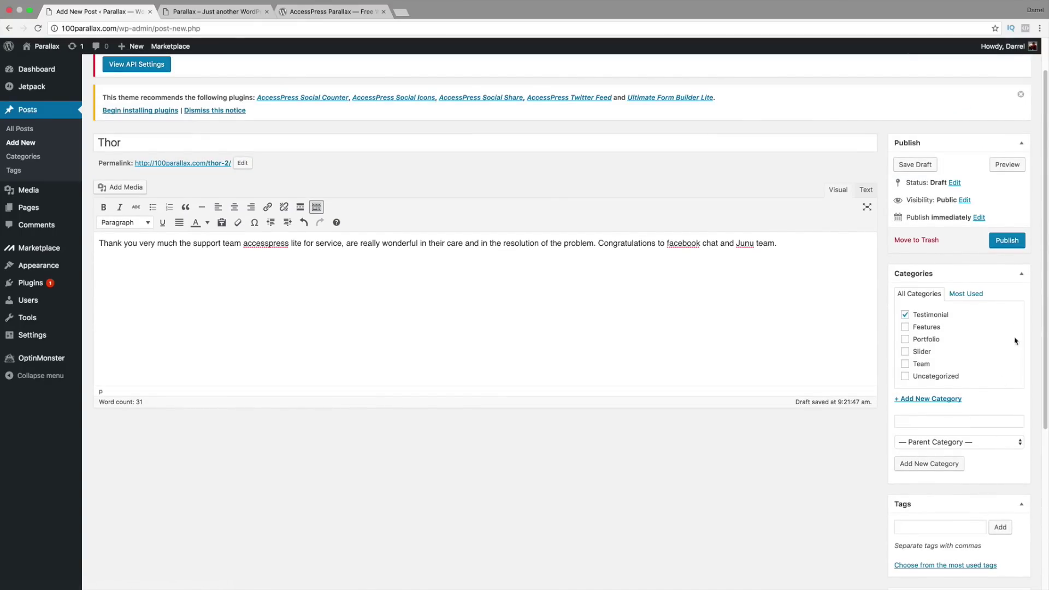
click(1015, 241)
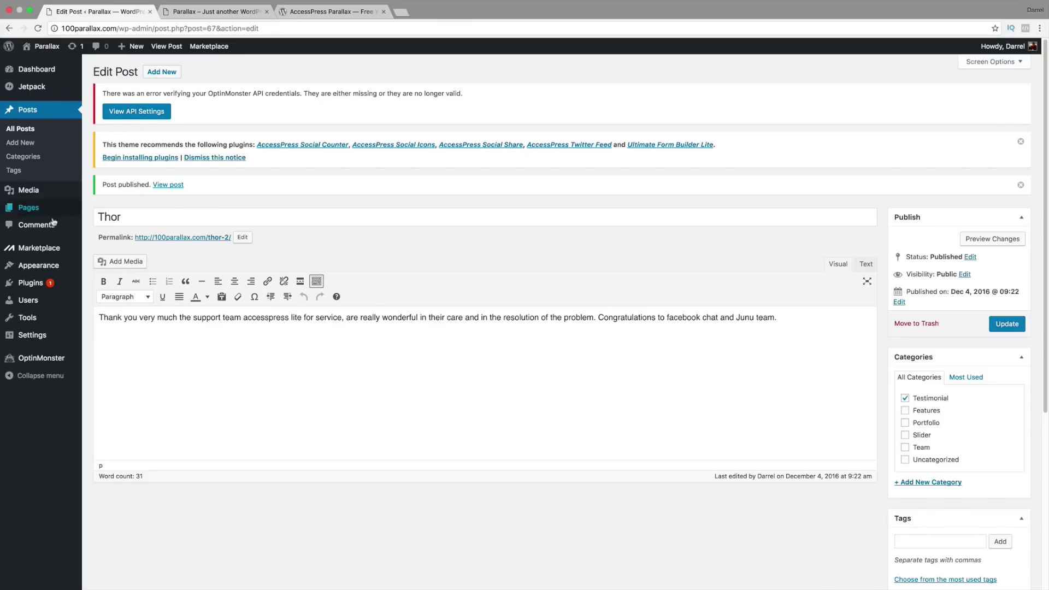
mouse_move(43, 267)
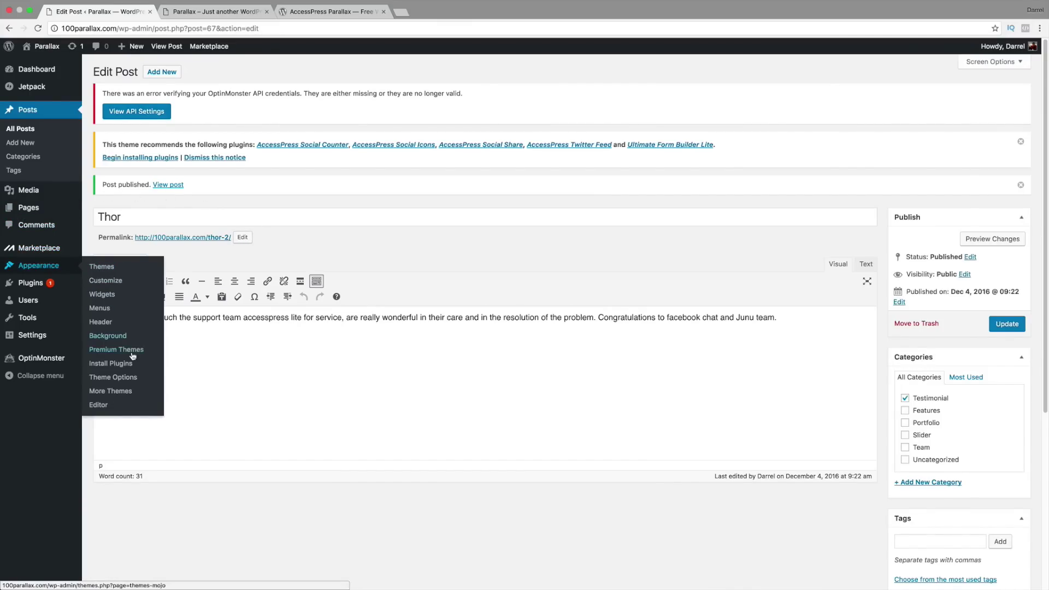
Step: Add a new parallax section in Theme Options and assign it the Testimonials page
click(132, 381)
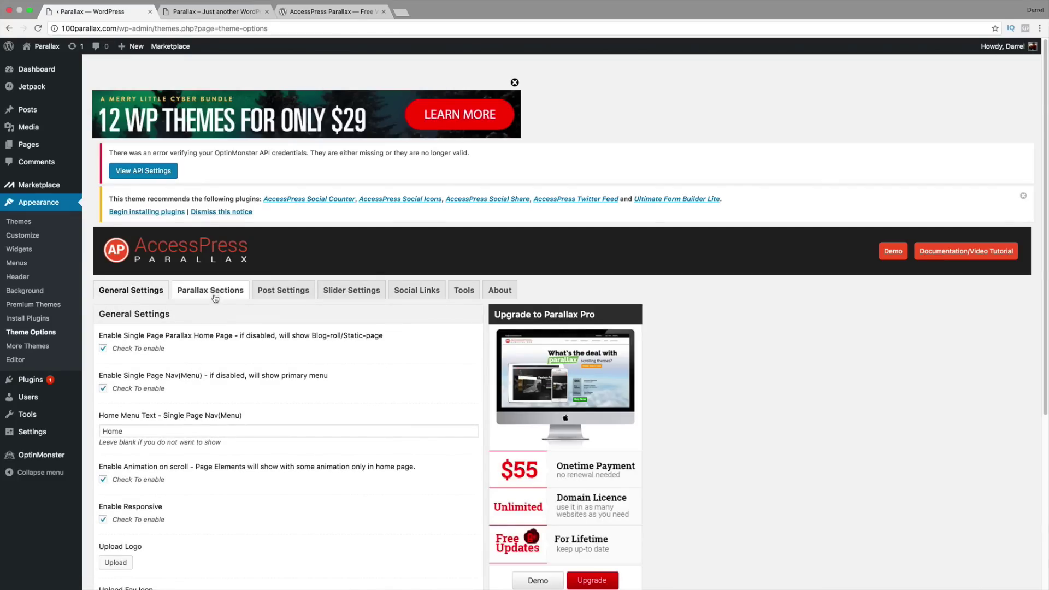
click(217, 291)
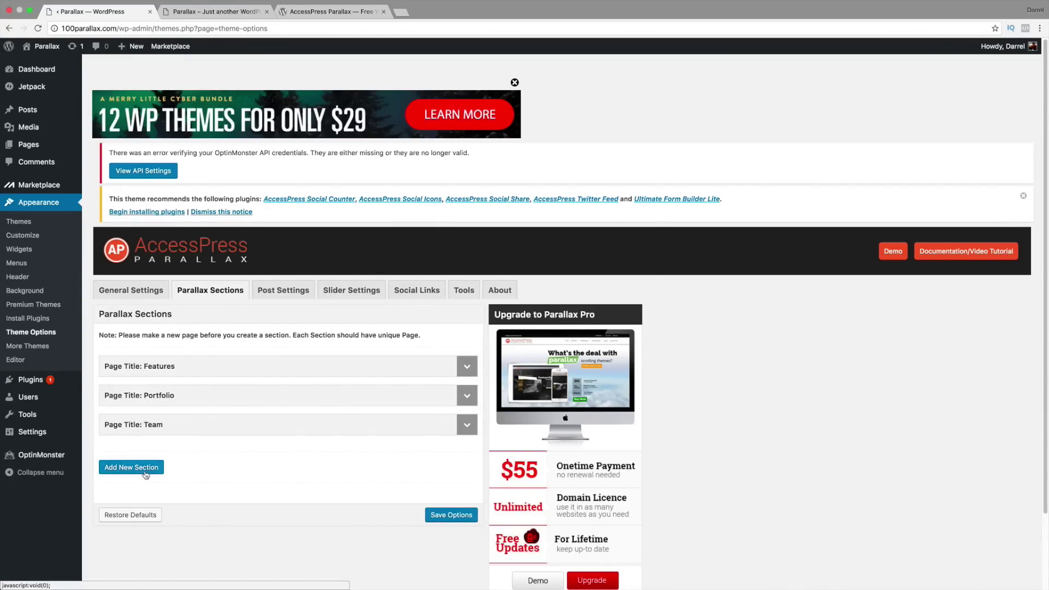
click(143, 469)
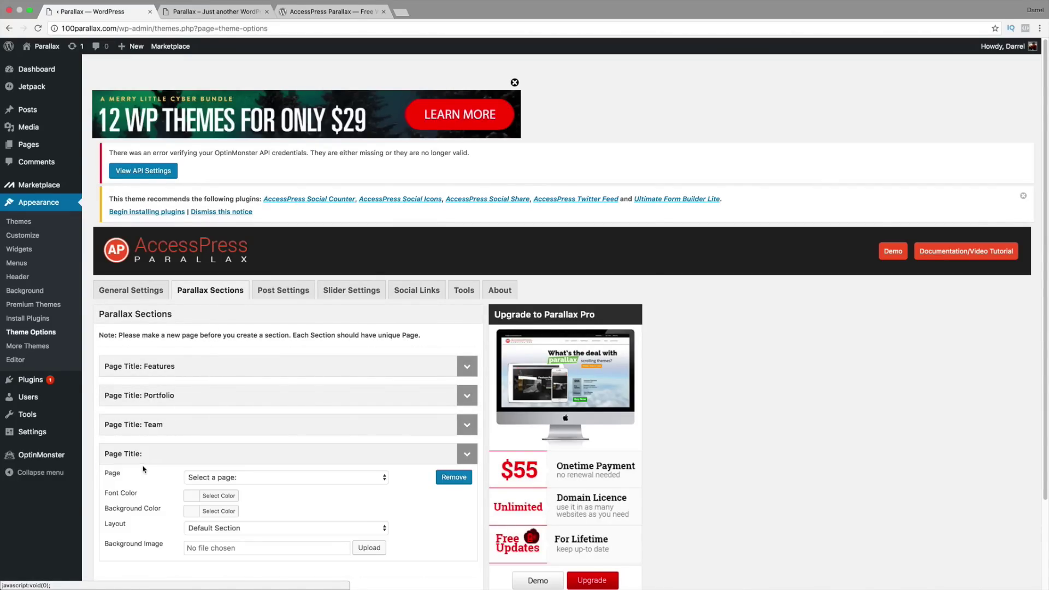
scroll(219, 404, down, 3)
click(240, 402)
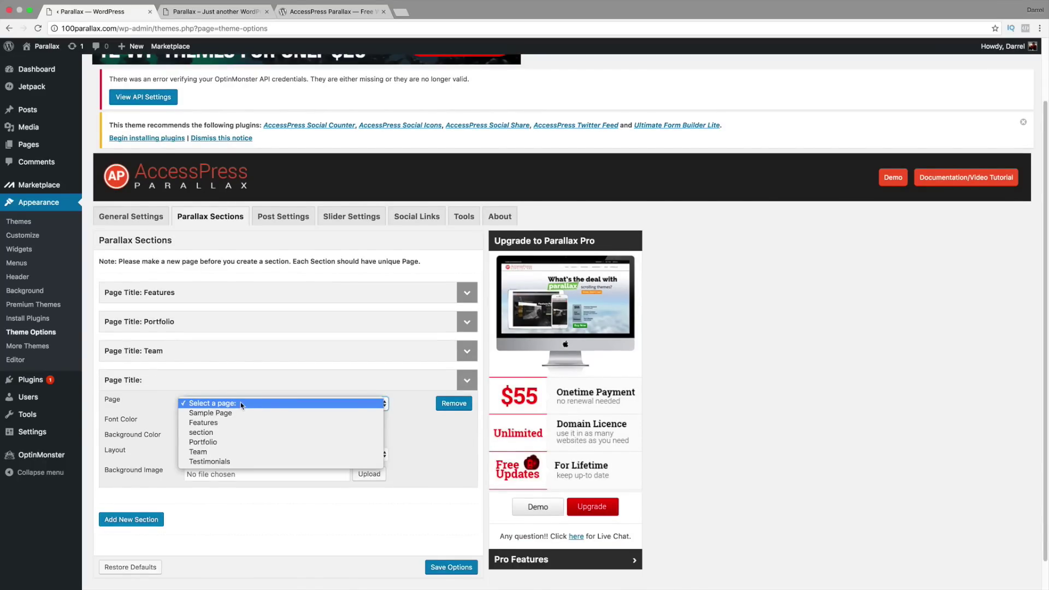
click(244, 461)
Step: Give the section the Testimonial Section layout and the Testimonial category
scroll(209, 423, down, 1)
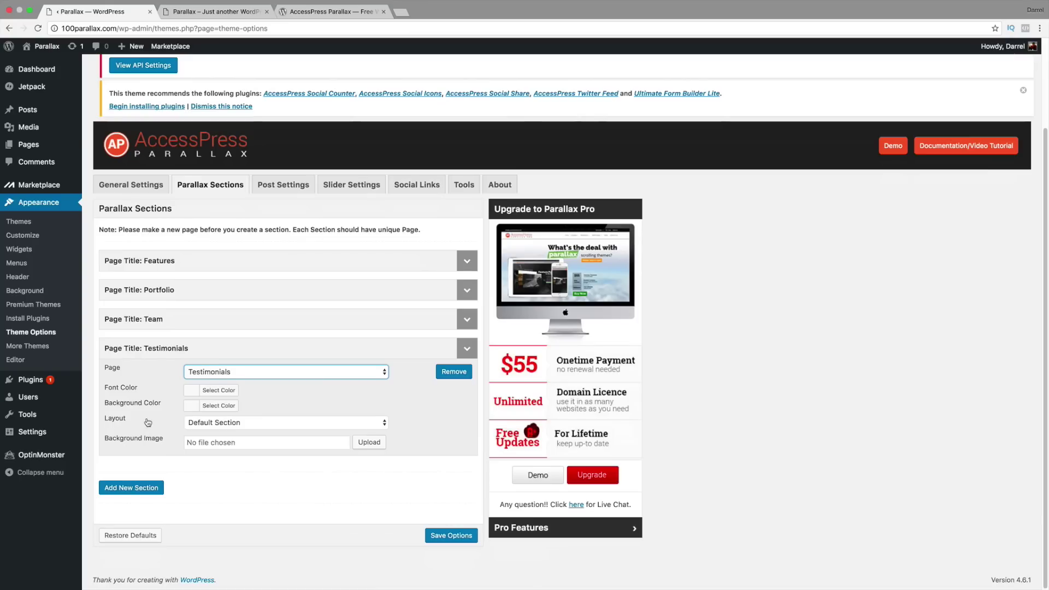
click(215, 422)
key(Escape)
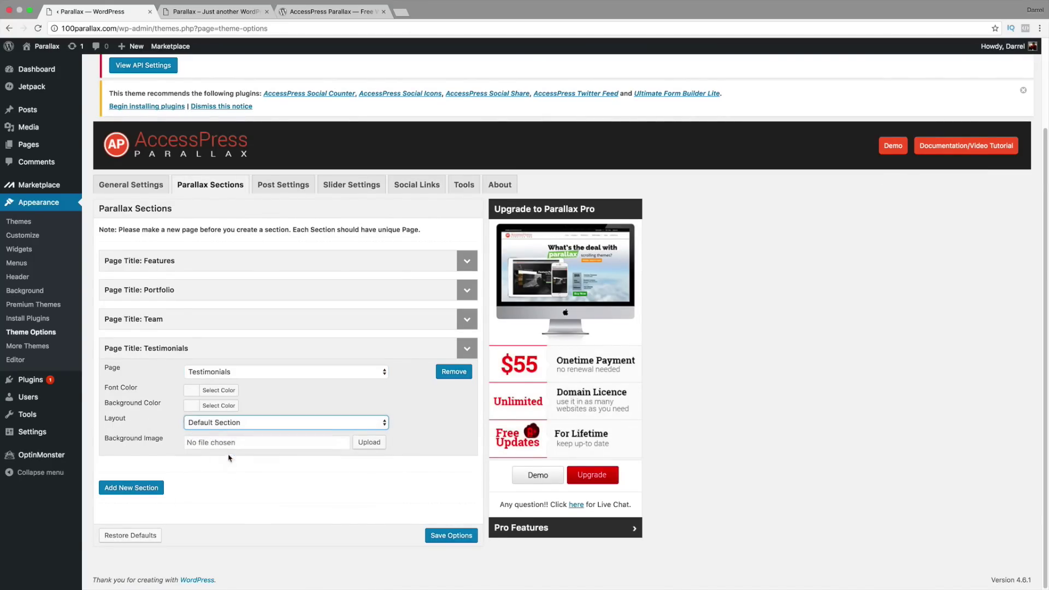
click(230, 458)
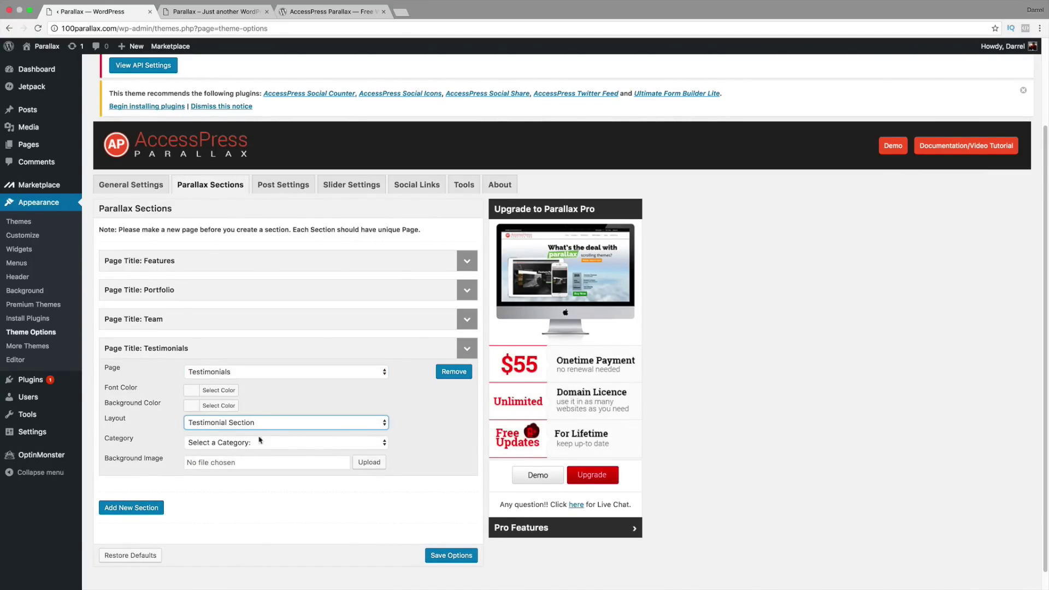
scroll(275, 434, down, 1)
click(275, 424)
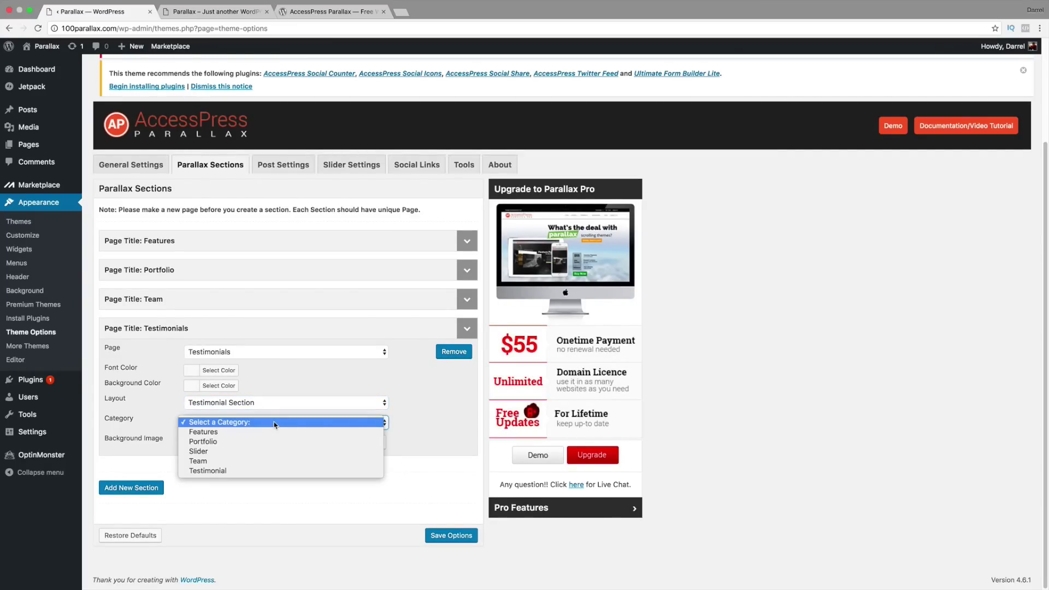
click(274, 471)
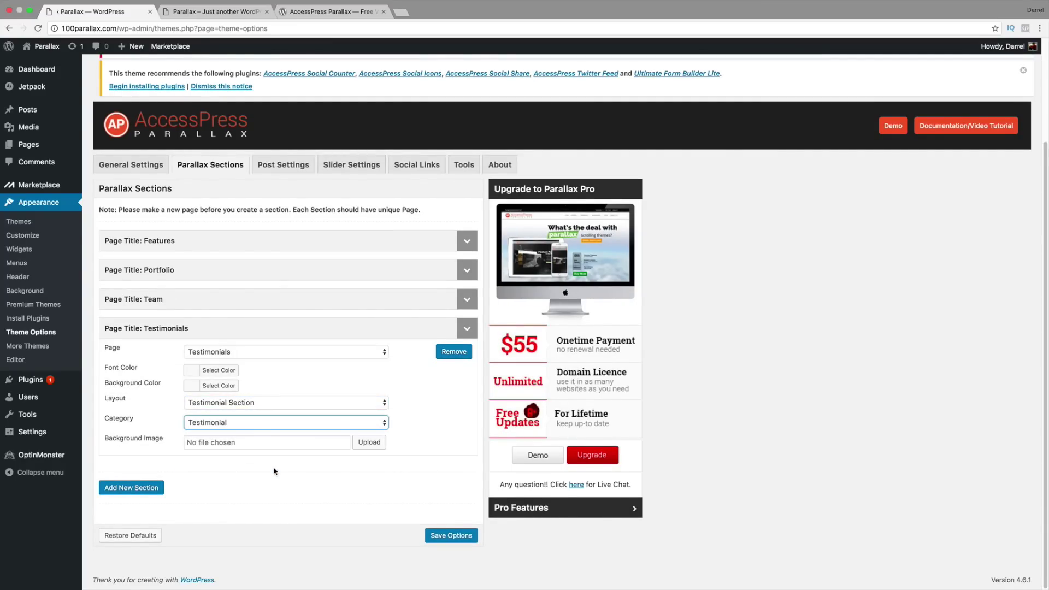
Step: Use the water-droplet image as the section background, fixed in place and sized to cover
click(366, 445)
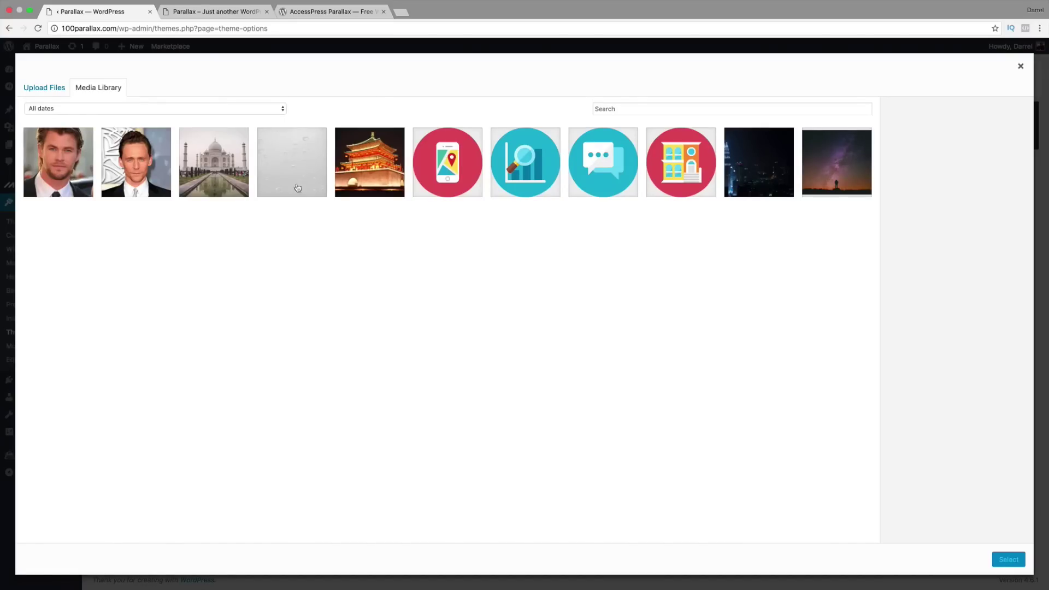
click(297, 188)
click(1020, 563)
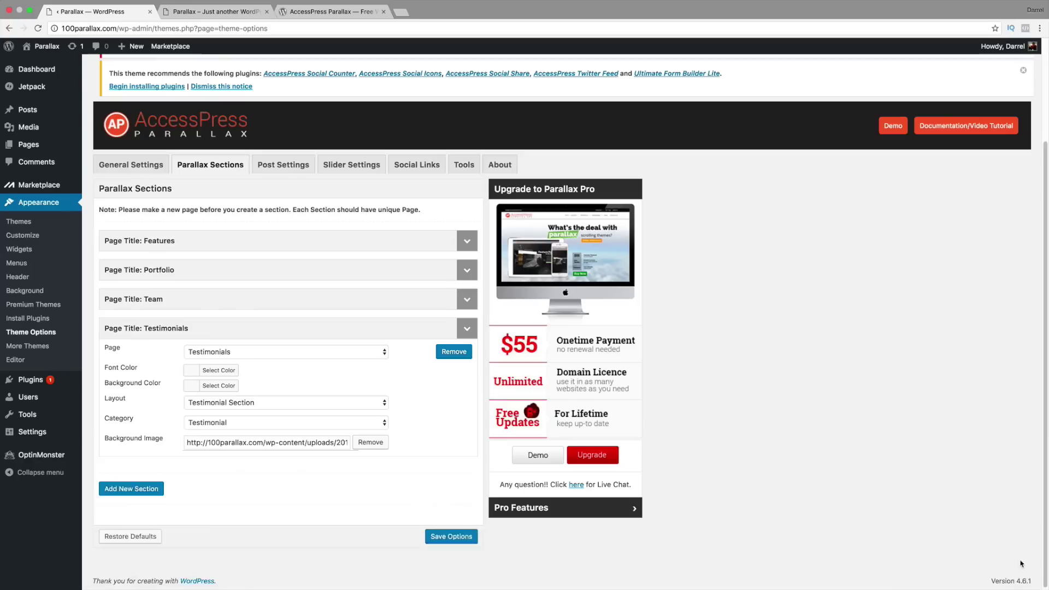
scroll(403, 462, down, 3)
scroll(401, 463, down, 2)
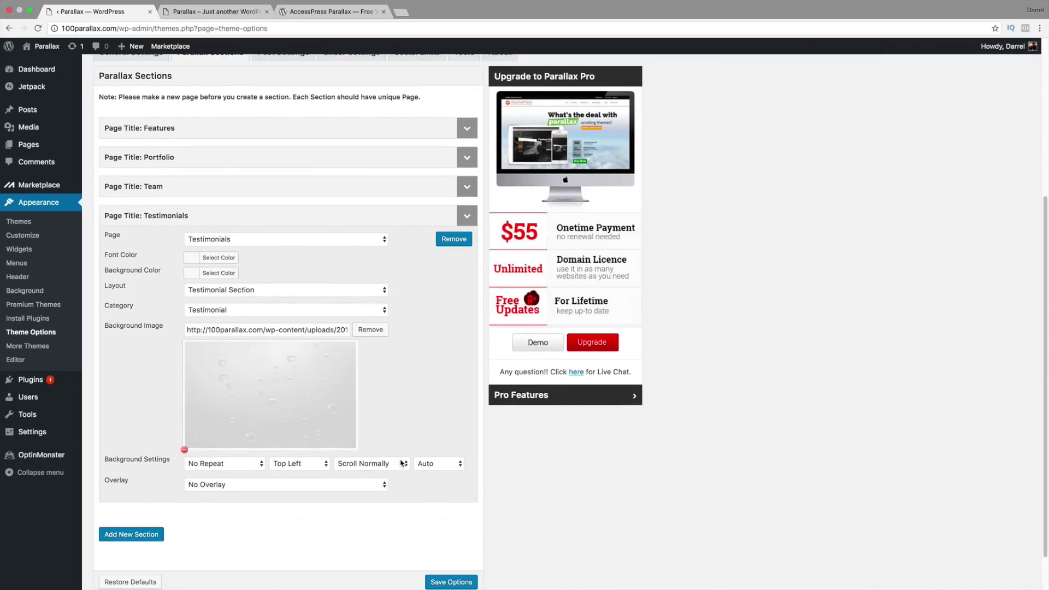
click(401, 459)
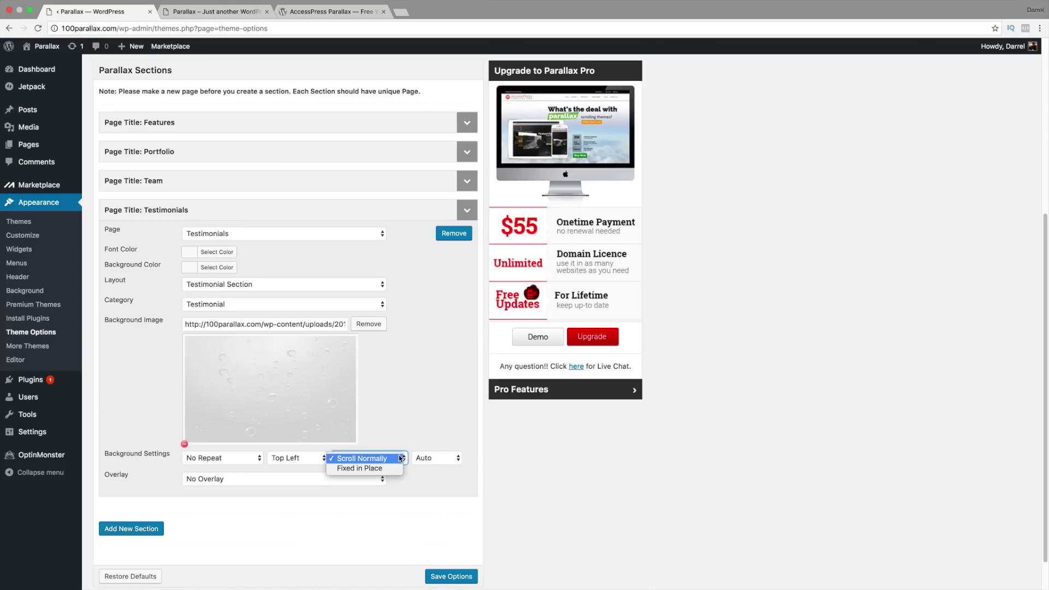
click(397, 467)
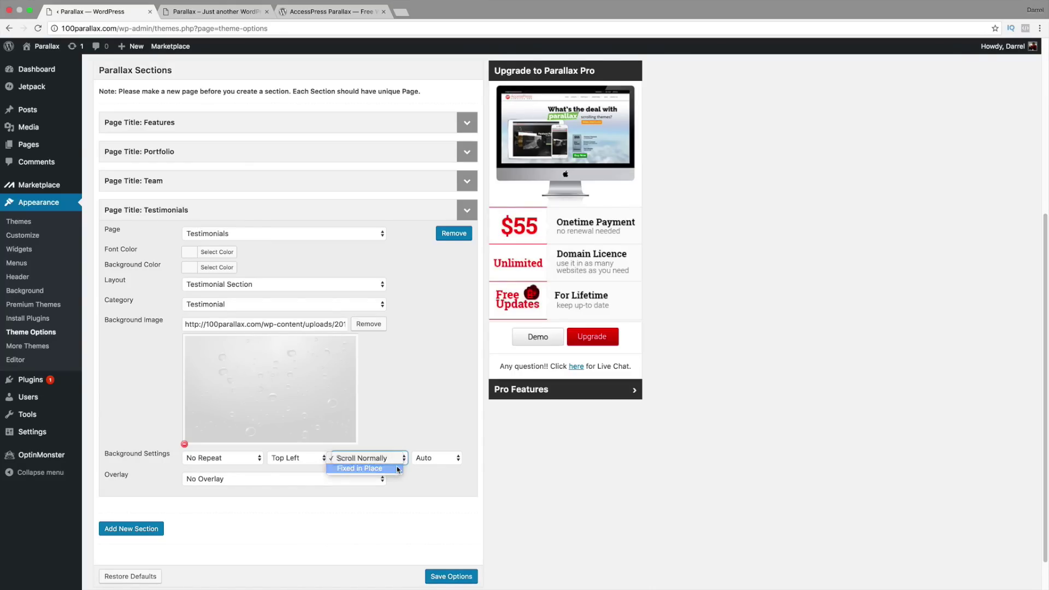
click(440, 458)
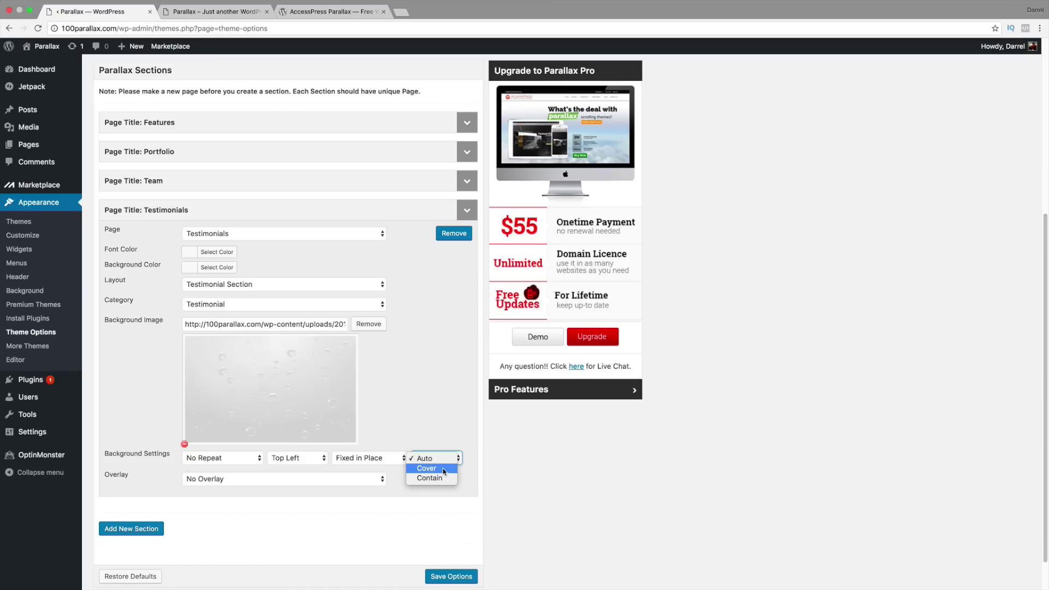
click(444, 469)
Step: Position the background Middle Center with no overlay and save the section options
click(308, 460)
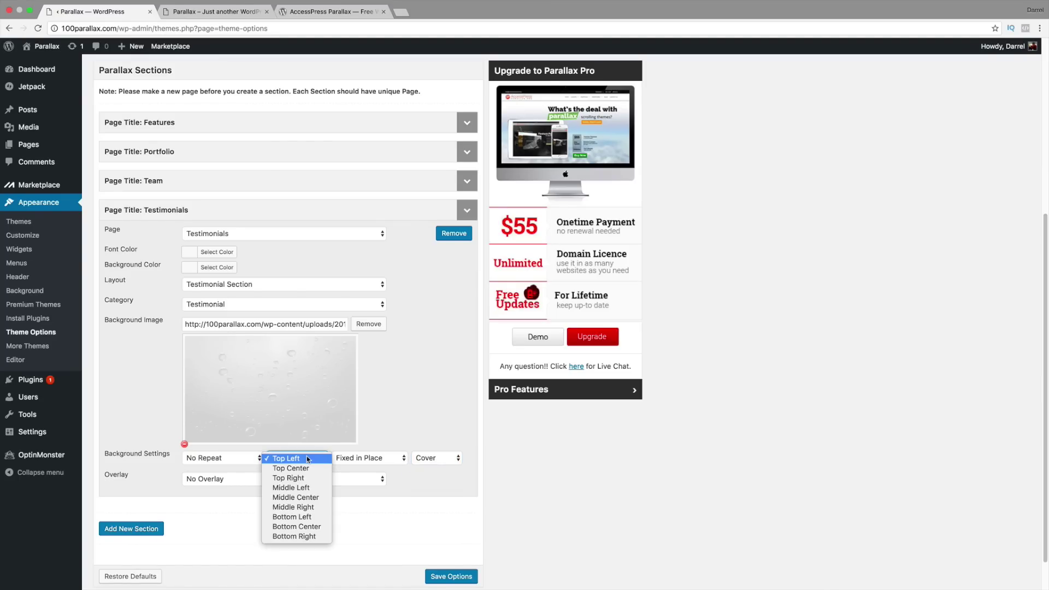
click(311, 498)
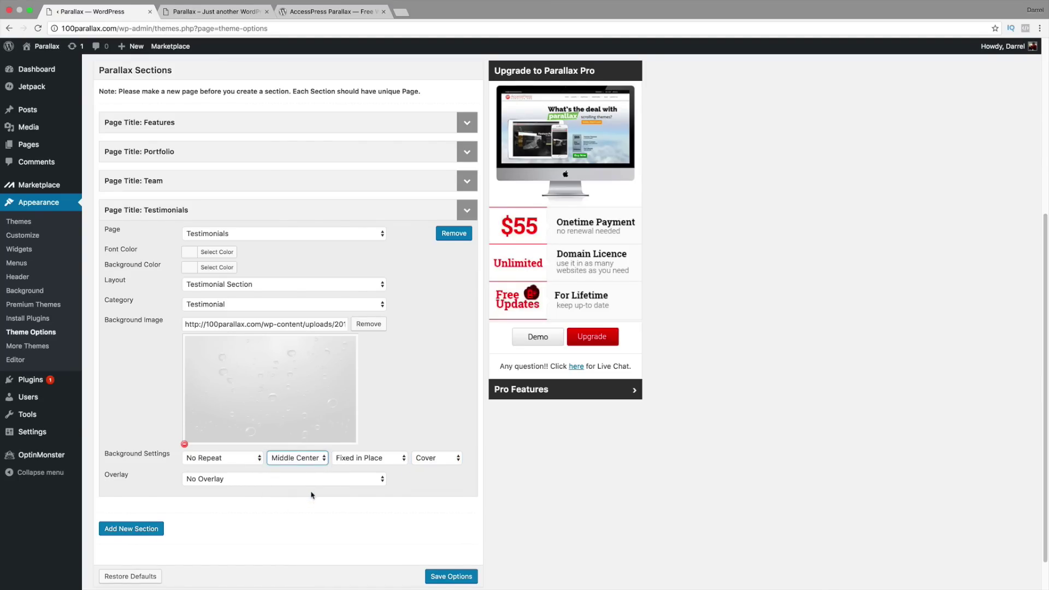
click(300, 485)
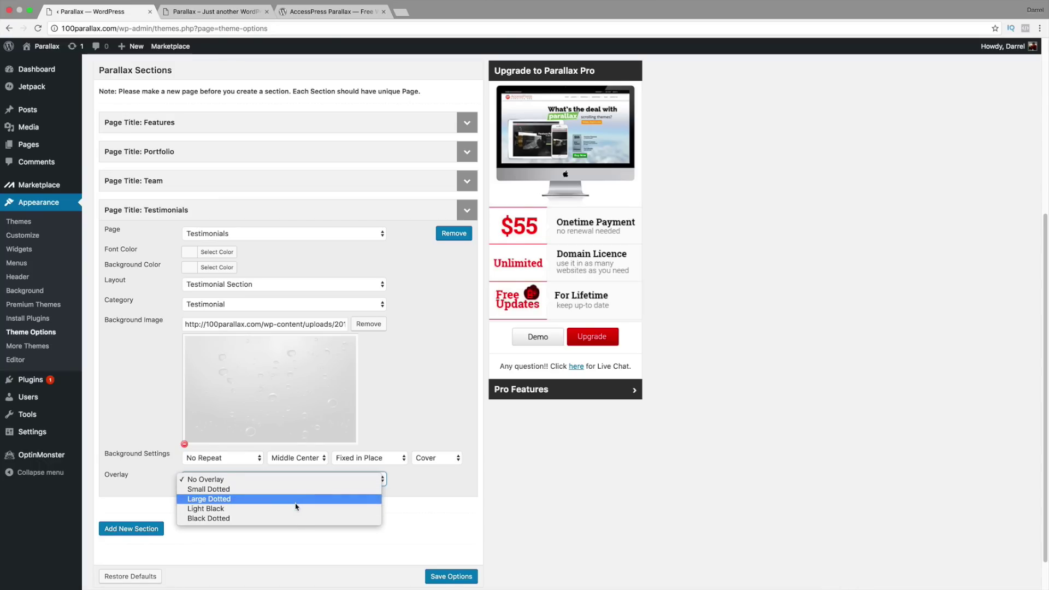
click(283, 482)
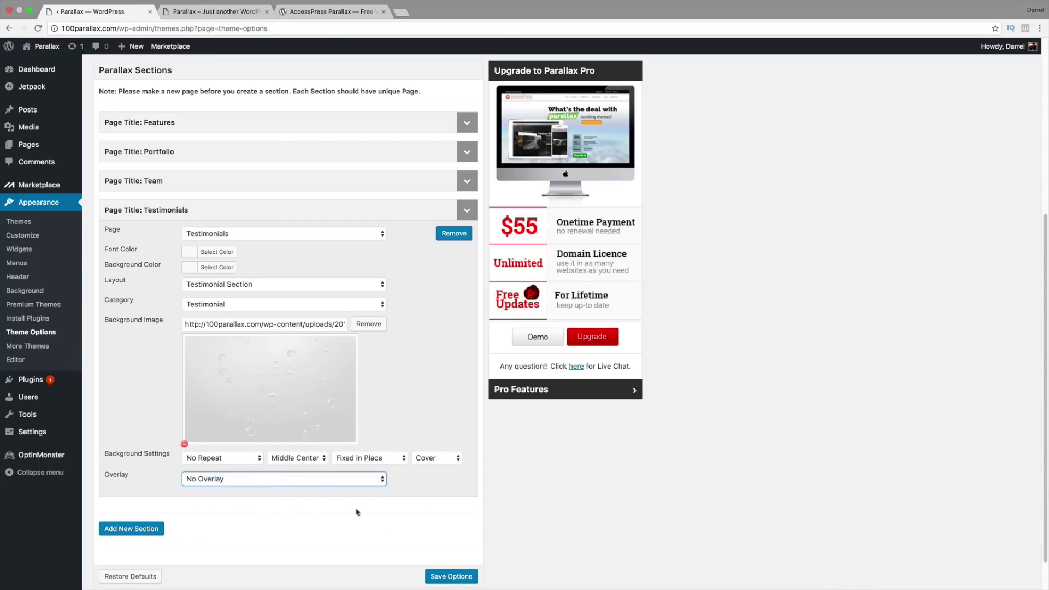
click(452, 577)
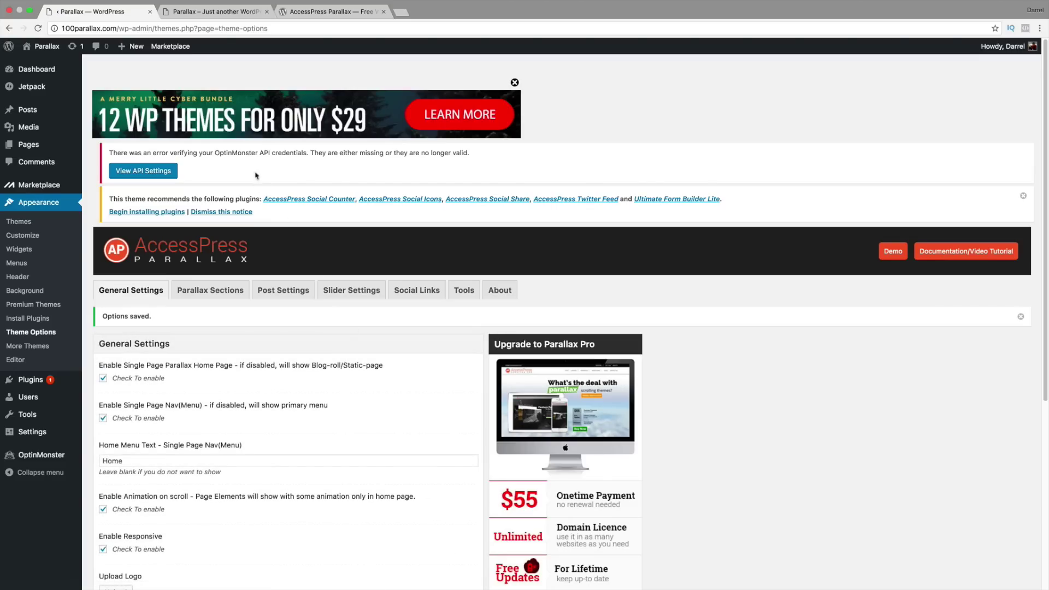
click(190, 11)
Step: Reload the live site and scroll to the new Testimonials section showing Thor's quote
click(41, 30)
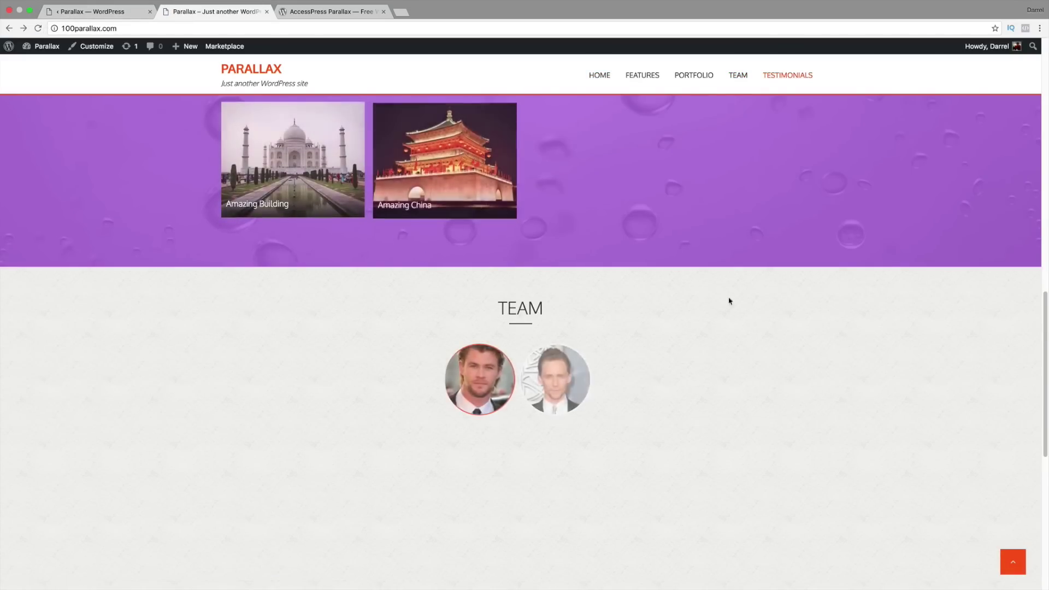
drag(1048, 328, 1047, 446)
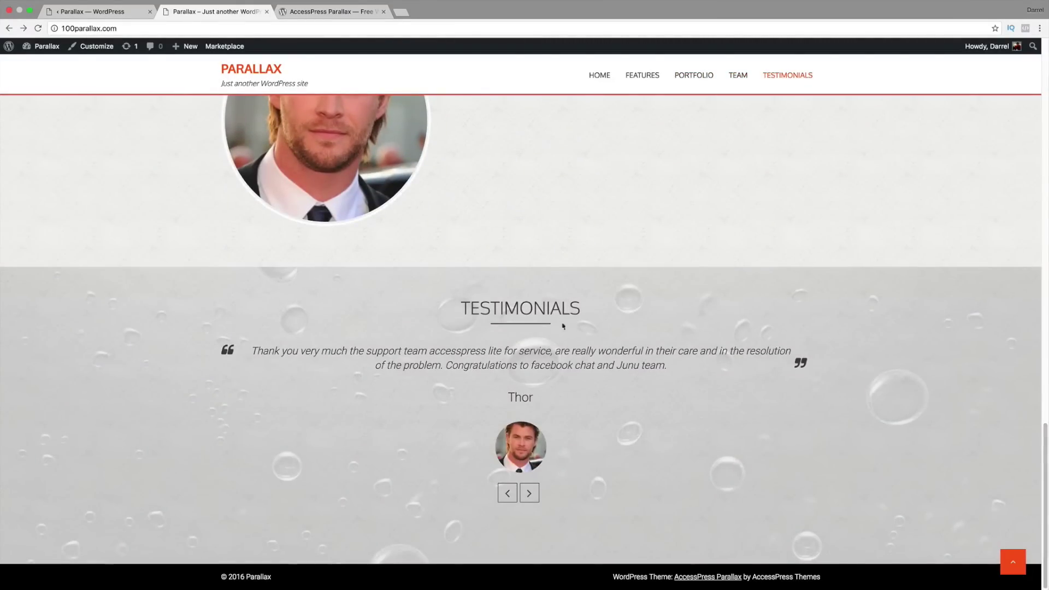
click(103, 11)
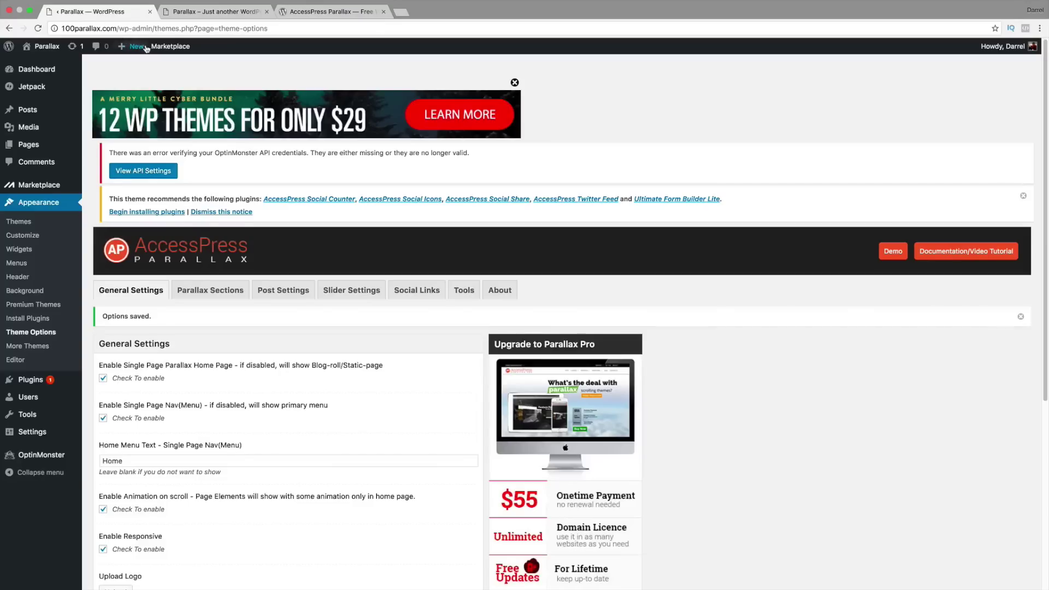
Step: Title a new post with the reviewer's name and paste the testimonial text into its body
mouse_move(44, 109)
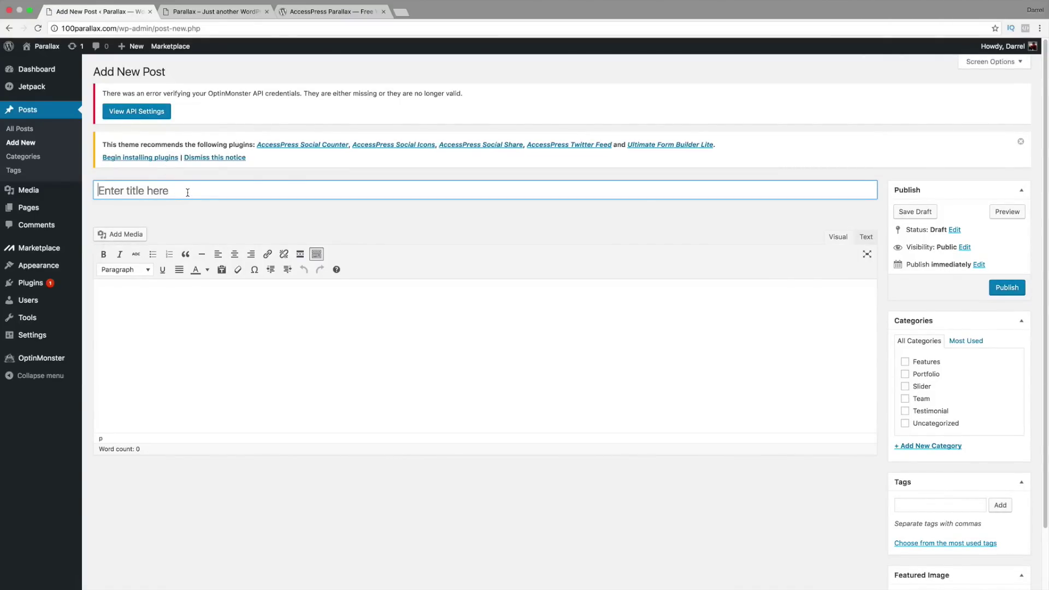
text(Darrel)
key(Tab)
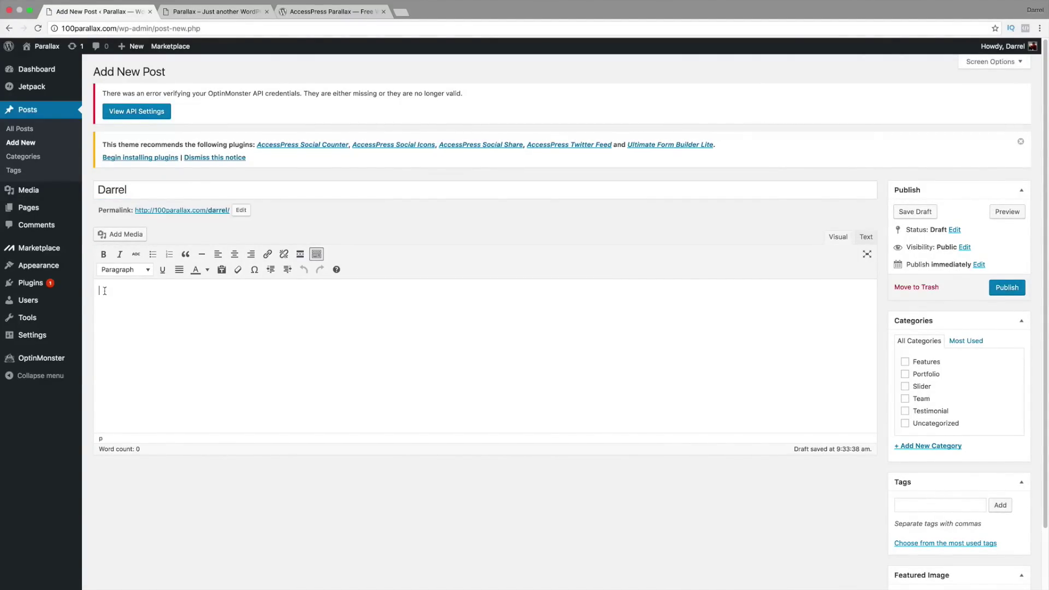
right_click(104, 290)
click(134, 342)
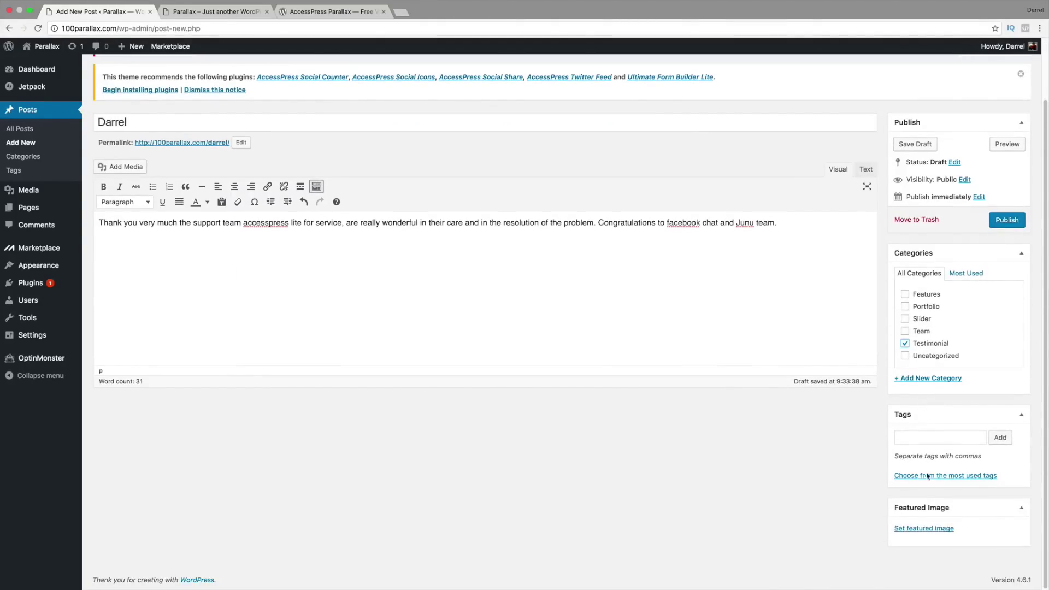
Step: Open the featured image uploader and browse the computer's image files for the right photo
click(907, 532)
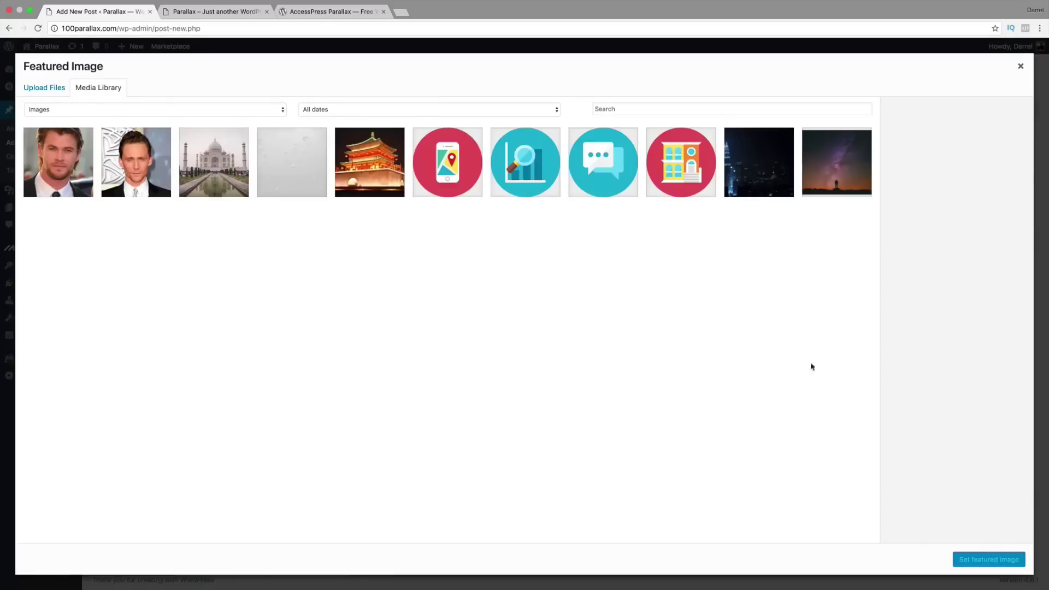
click(44, 88)
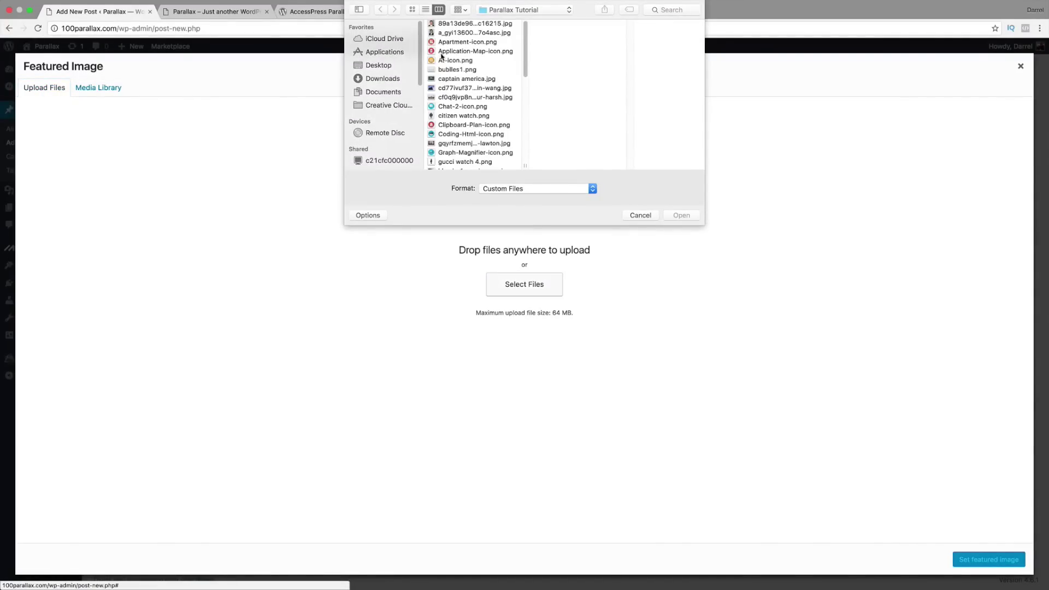
scroll(463, 82, down, 10)
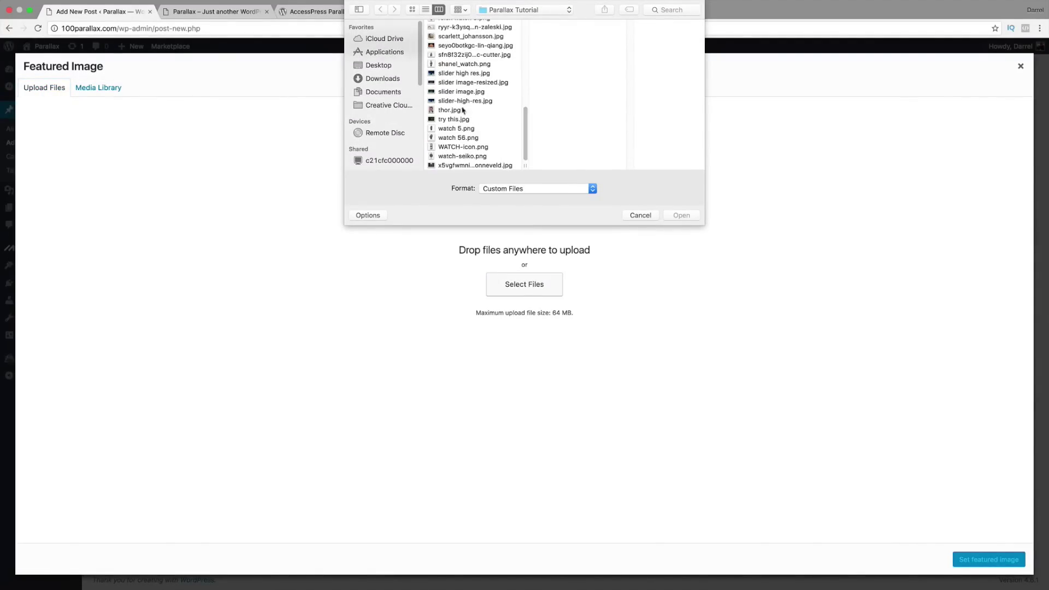
click(463, 157)
click(458, 65)
click(458, 129)
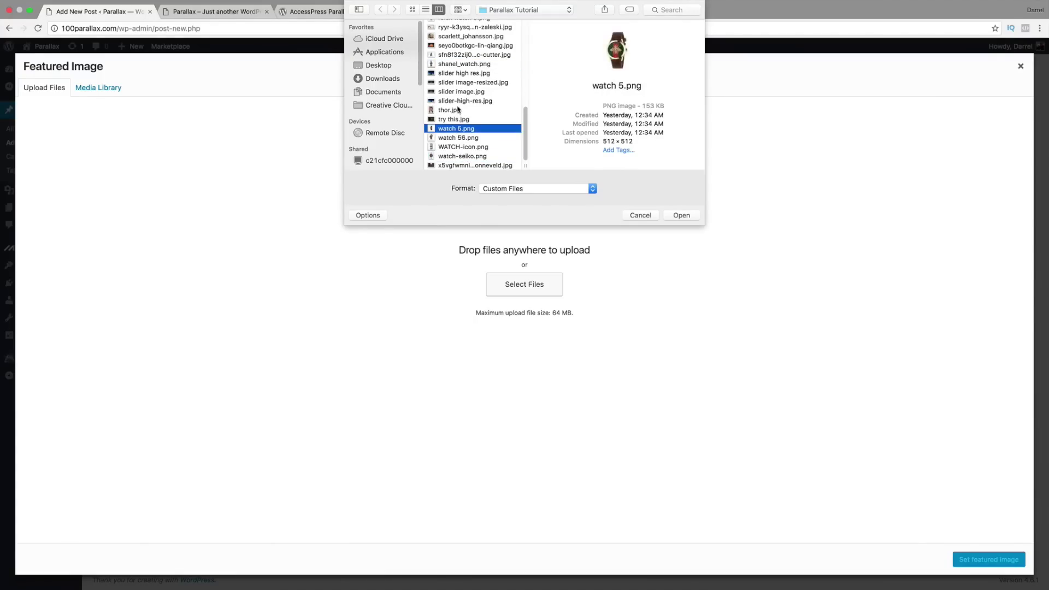
click(458, 110)
click(459, 46)
scroll(459, 46, up, 3)
click(459, 47)
scroll(459, 46, up, 3)
click(459, 43)
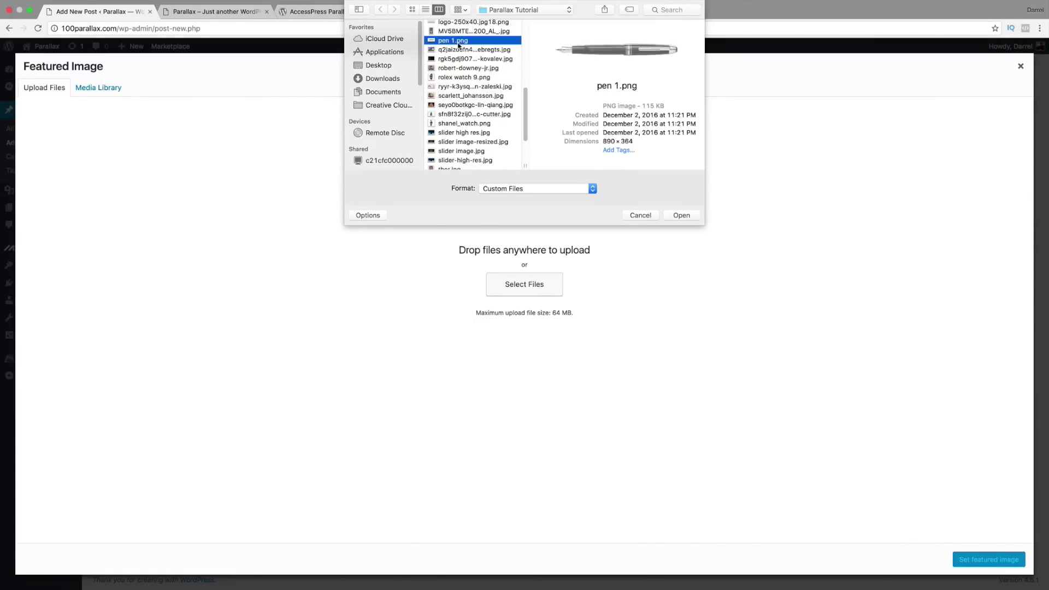
scroll(459, 42, up, 5)
scroll(459, 44, up, 2)
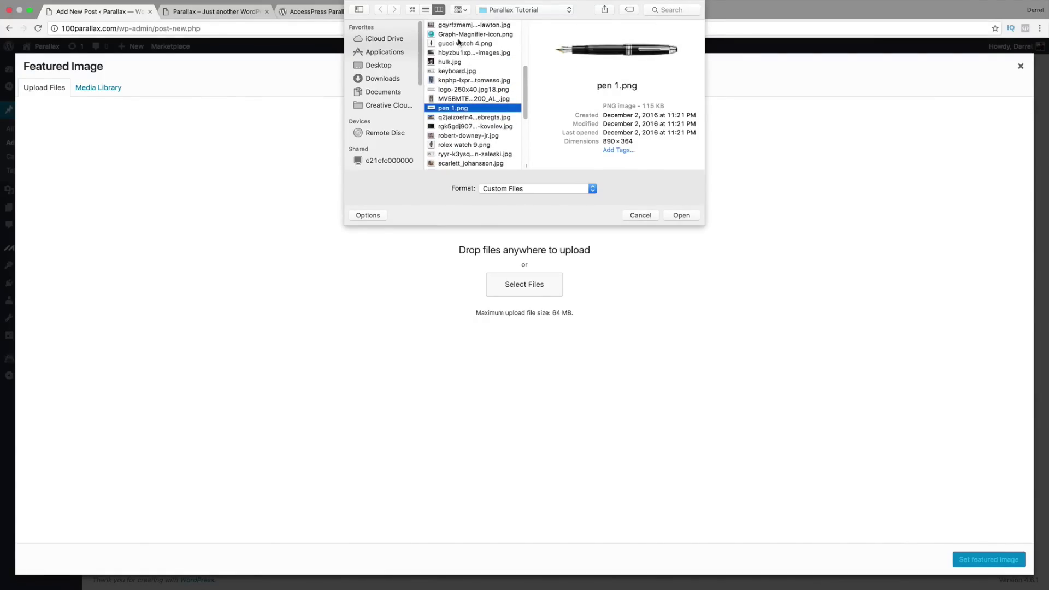
click(459, 49)
scroll(459, 52, up, 5)
scroll(459, 55, up, 5)
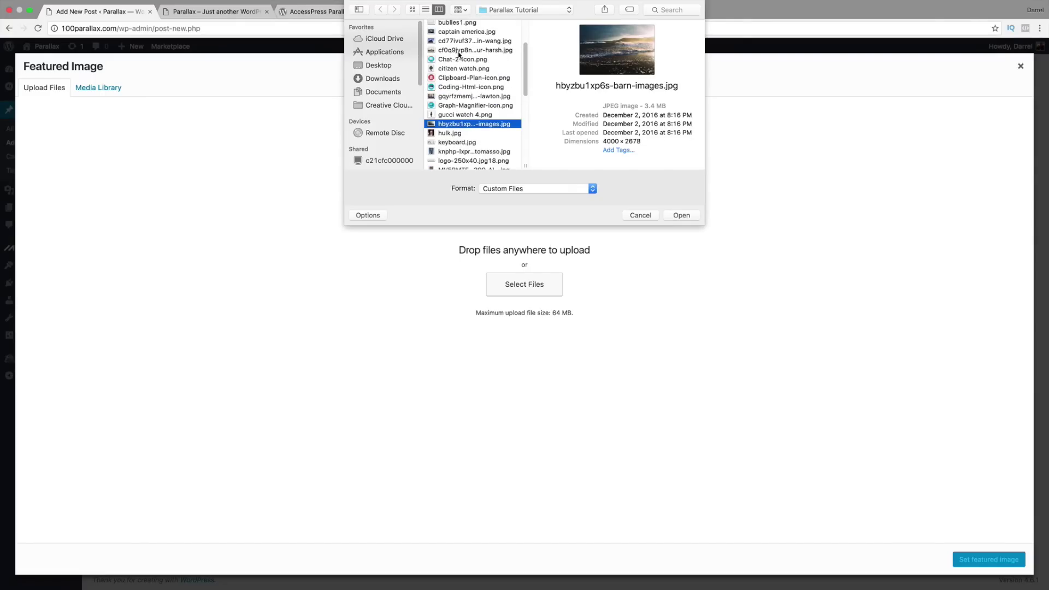
click(459, 52)
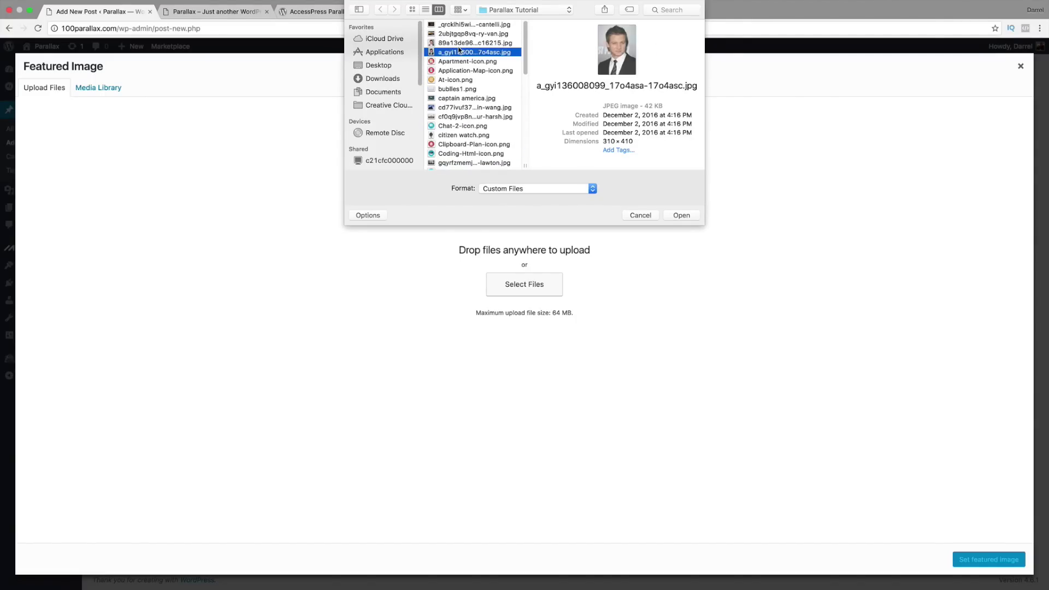
click(461, 43)
Step: Upload captain america.jpg and set it as the post's featured image
click(463, 99)
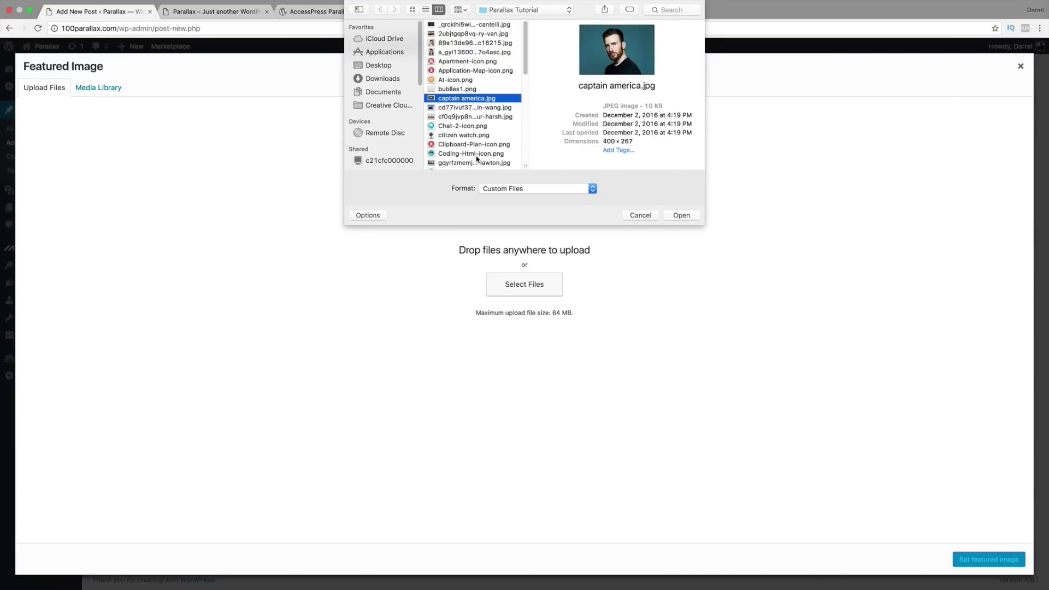
drag(528, 72, 526, 155)
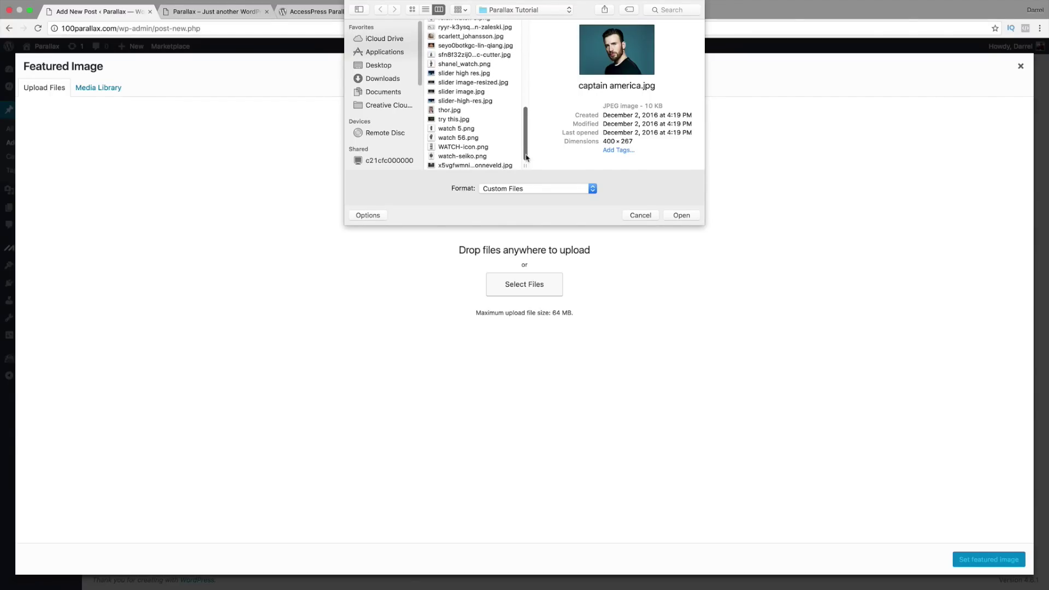
click(684, 218)
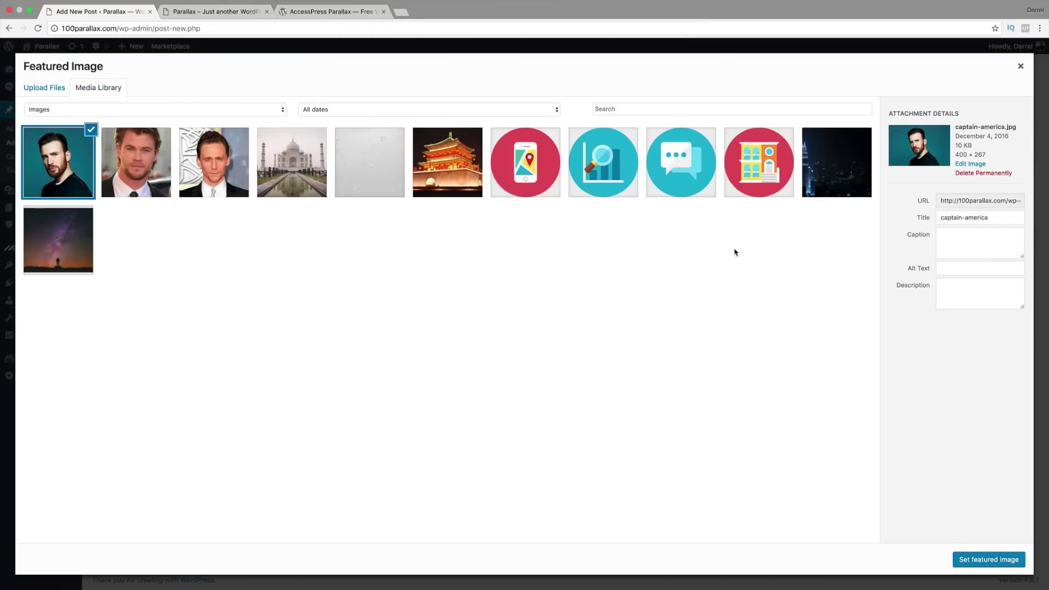
click(978, 560)
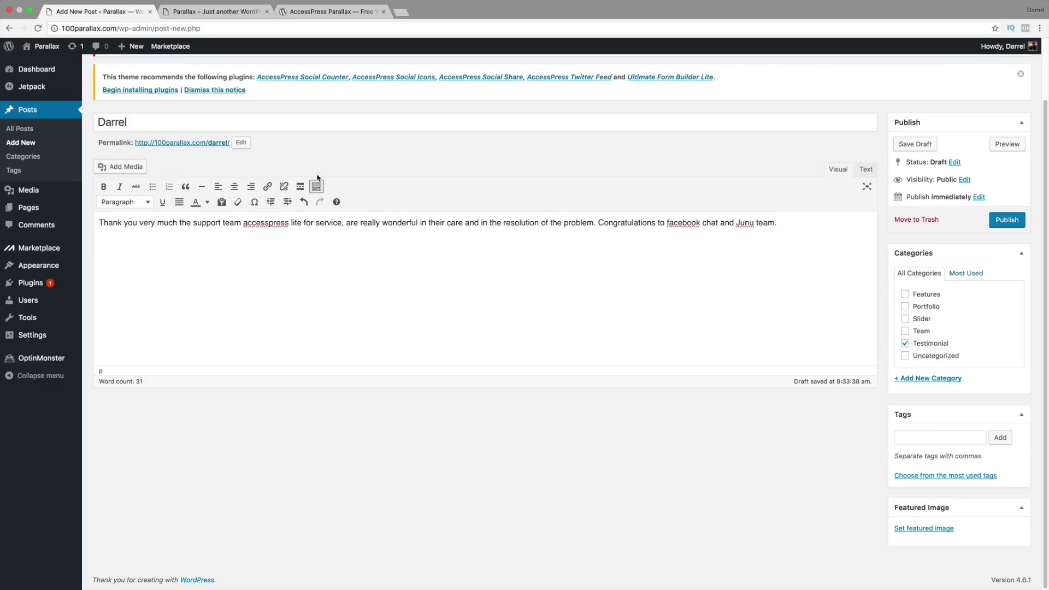
Step: Retitle the post 'Captain American', set its slug to captain-america, and publish it
double_click(173, 123)
text(Cap)
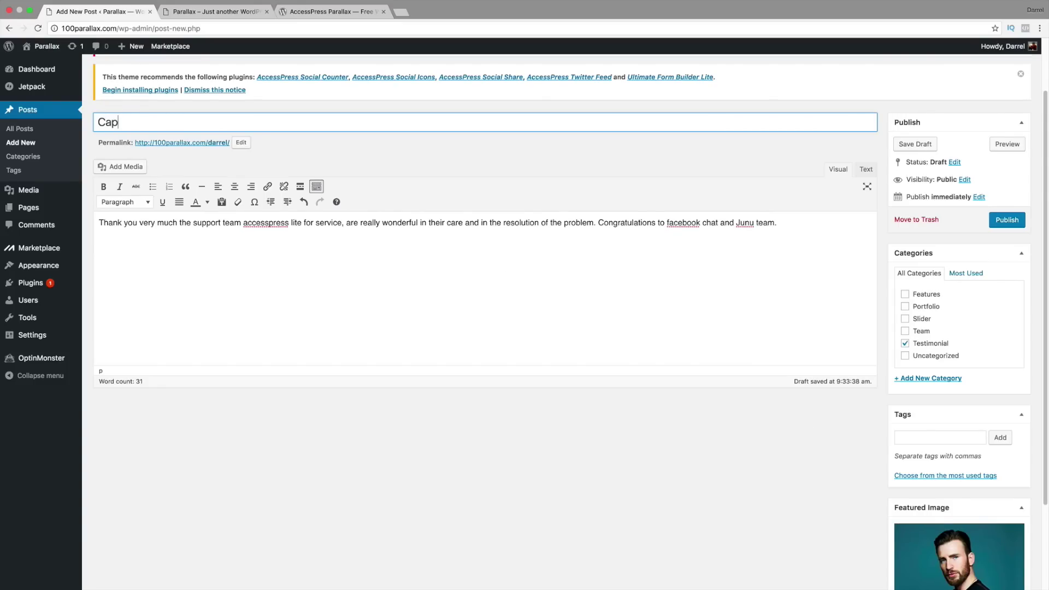
text(tain American)
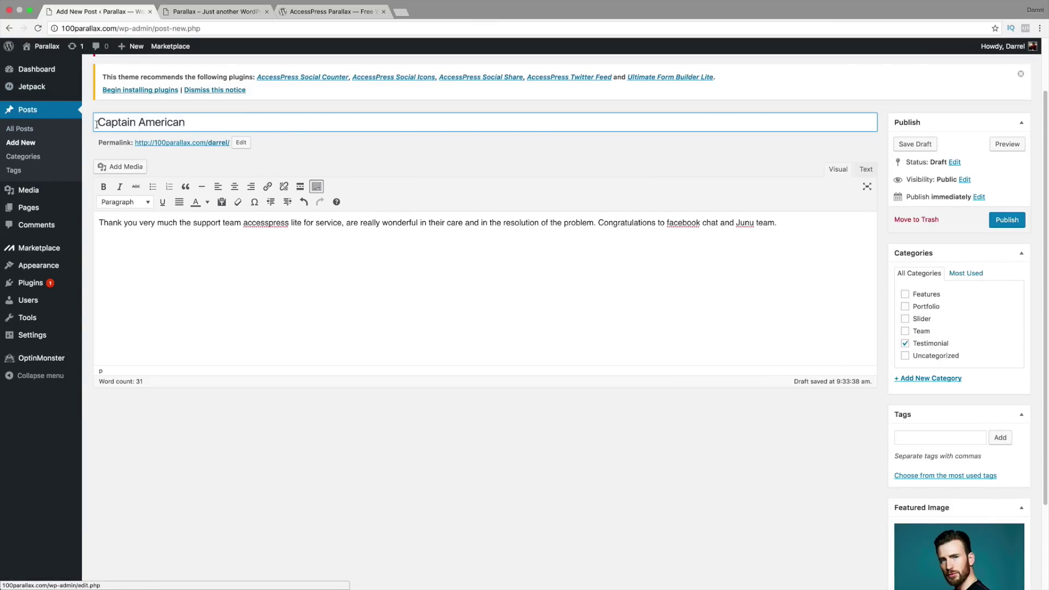
click(242, 143)
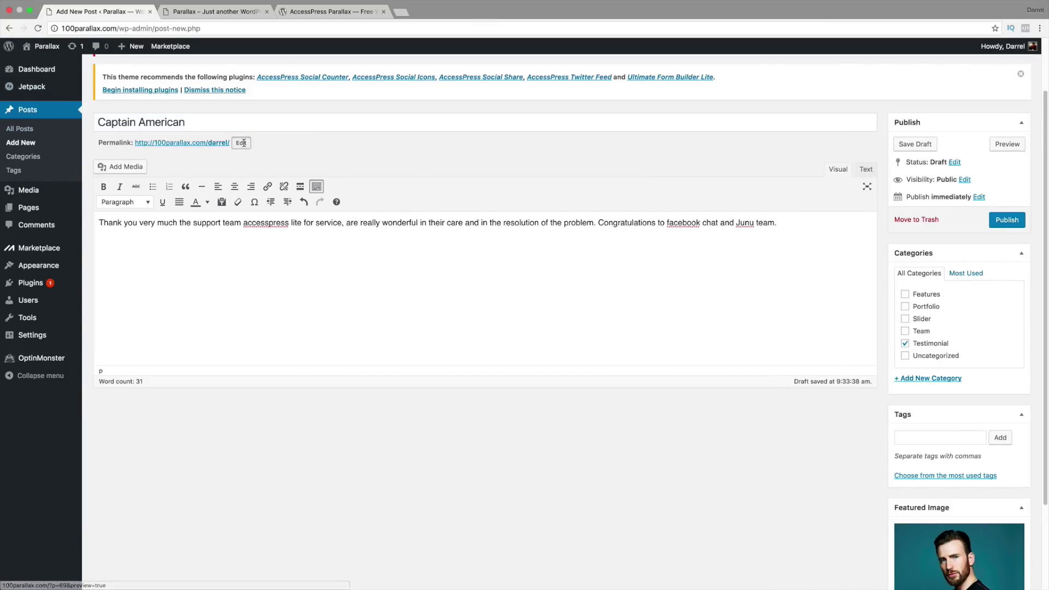
text(captain-america)
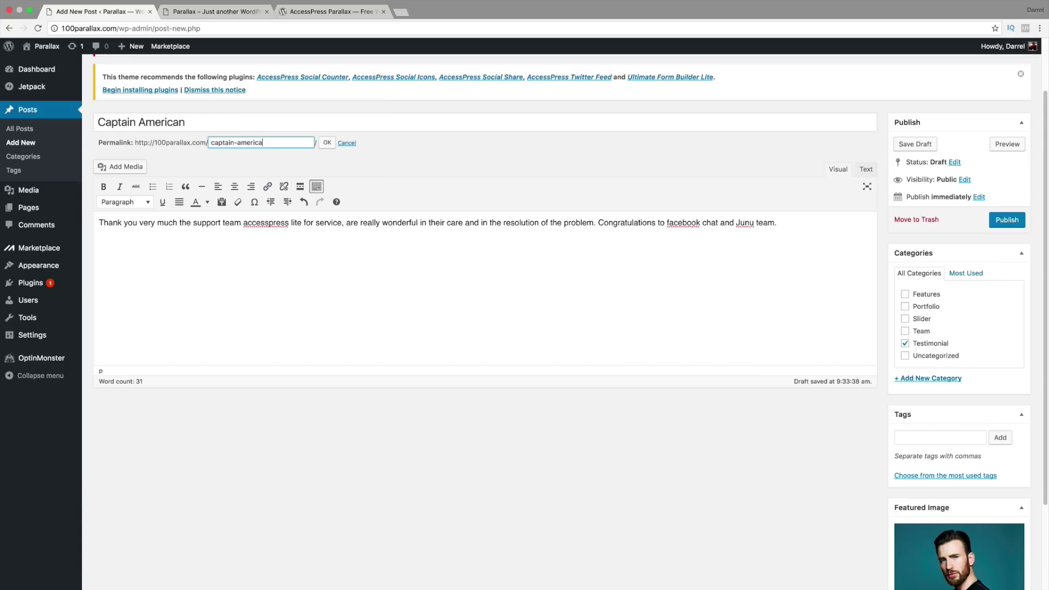
click(327, 142)
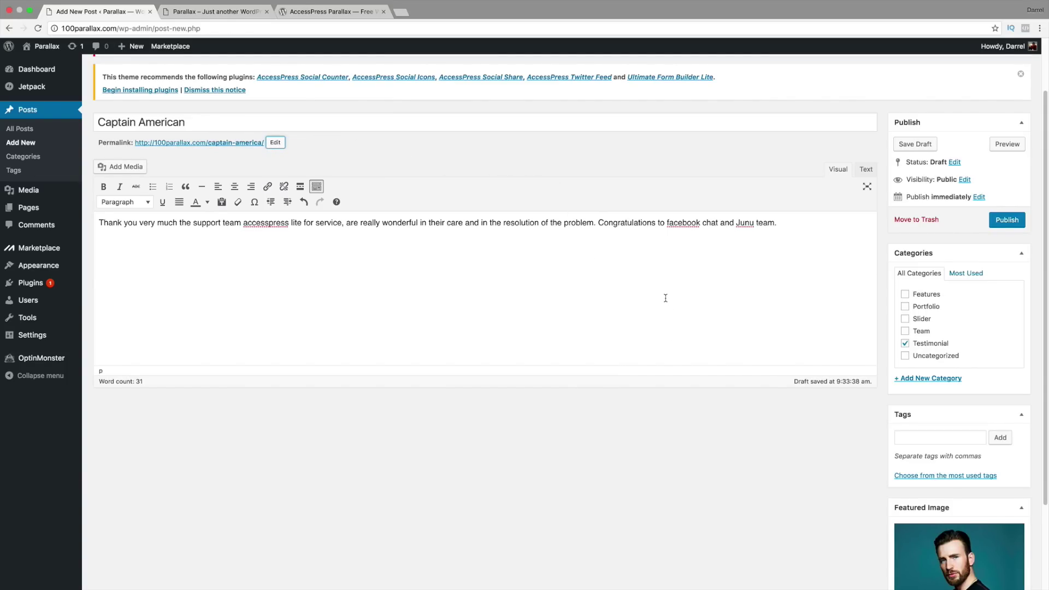
click(1002, 219)
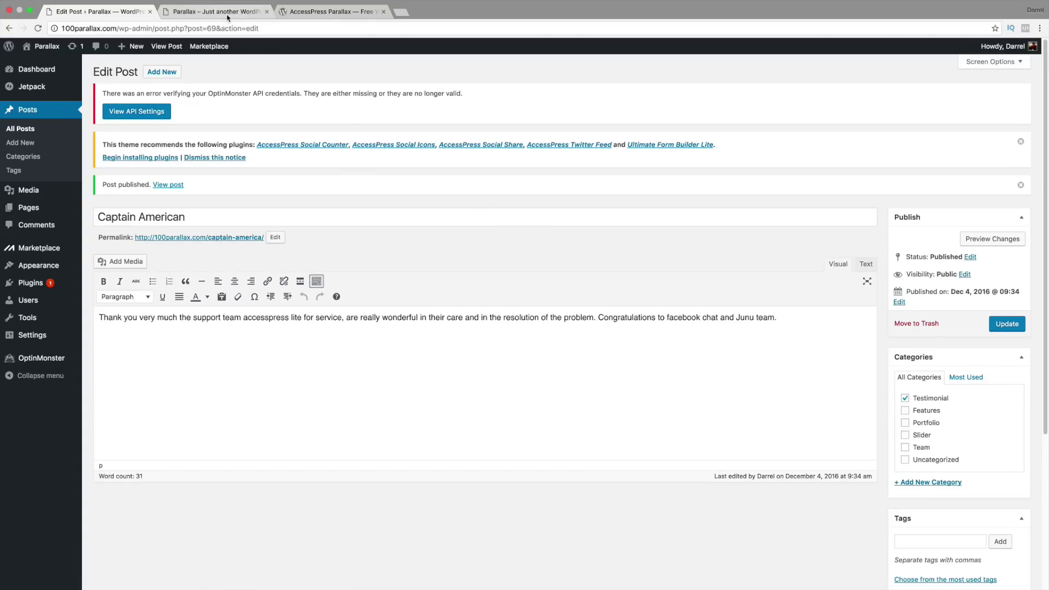
Step: Reload the live site and cycle the Testimonials slider between the Thor and Captain American entries
click(227, 13)
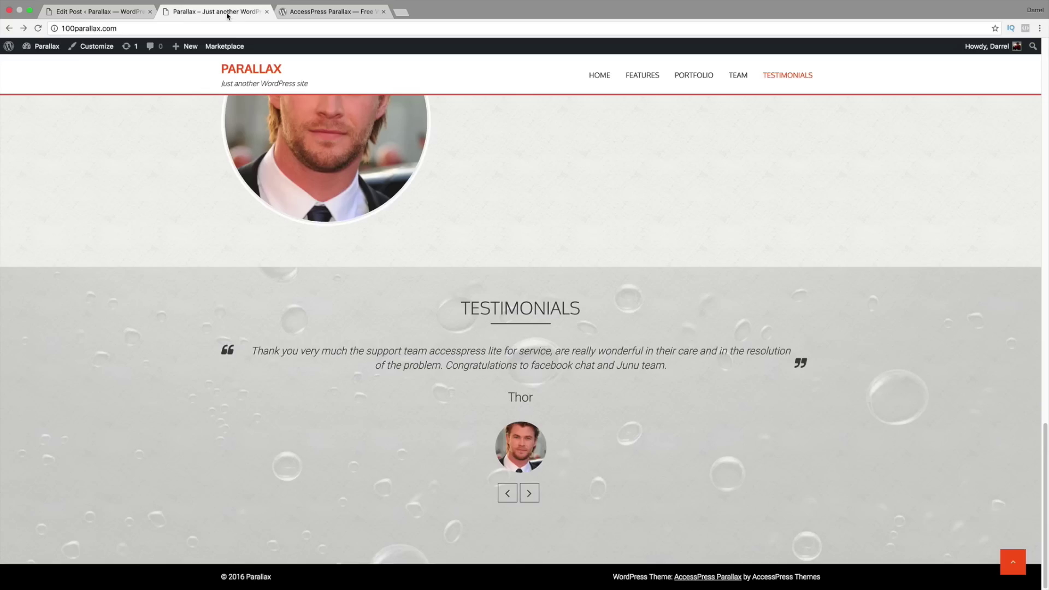
click(38, 29)
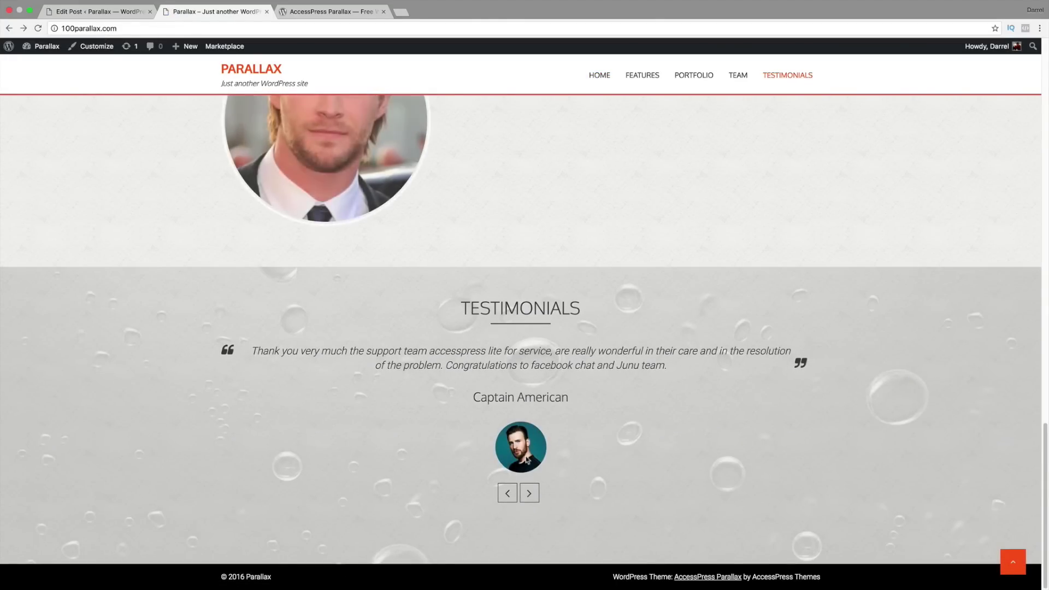
click(529, 494)
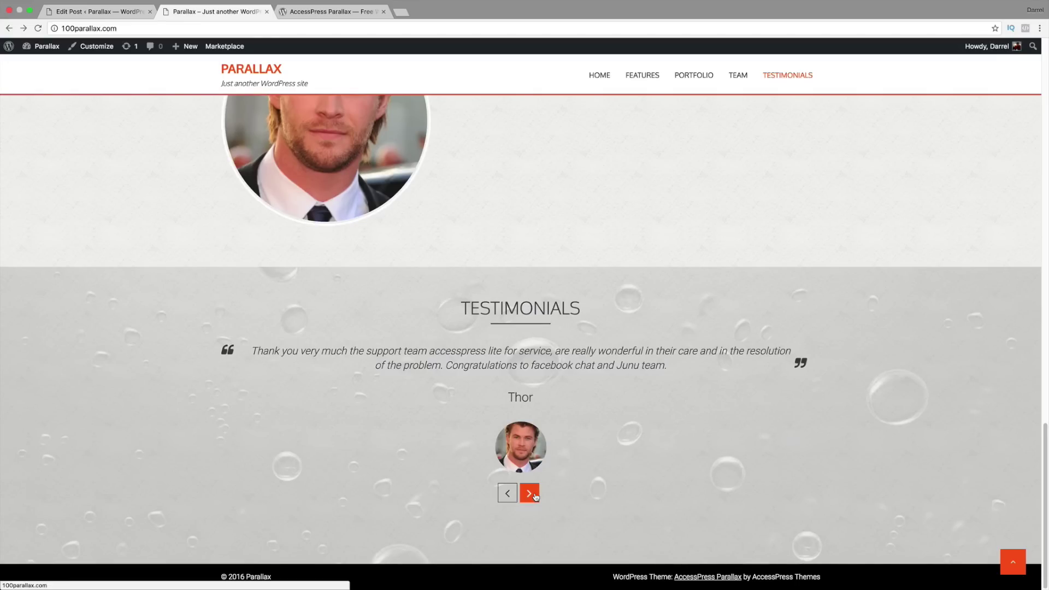
click(534, 496)
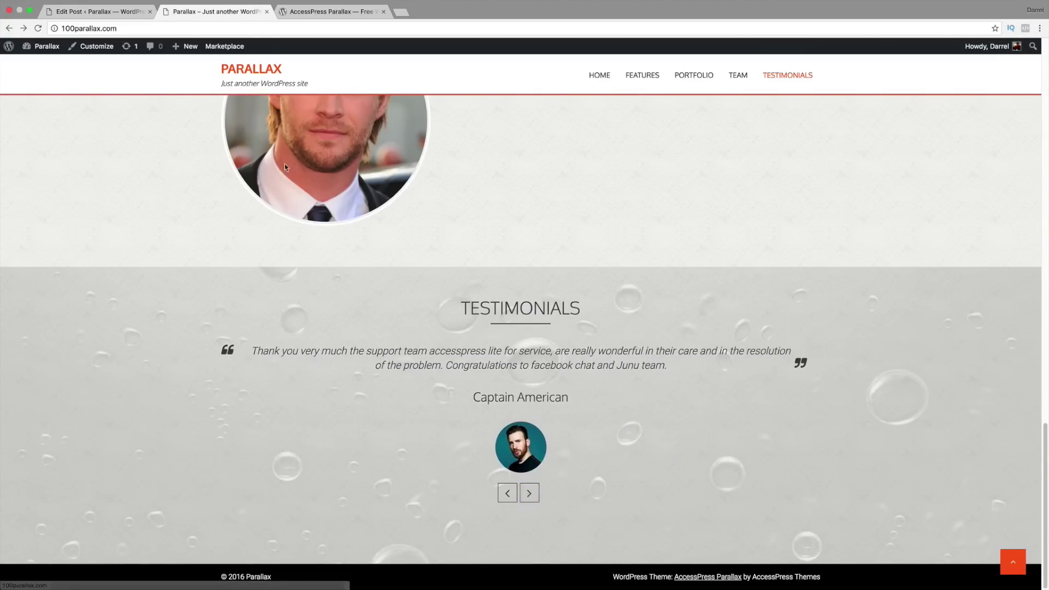
Step: Create and publish an empty page titled 'Blog'
click(114, 12)
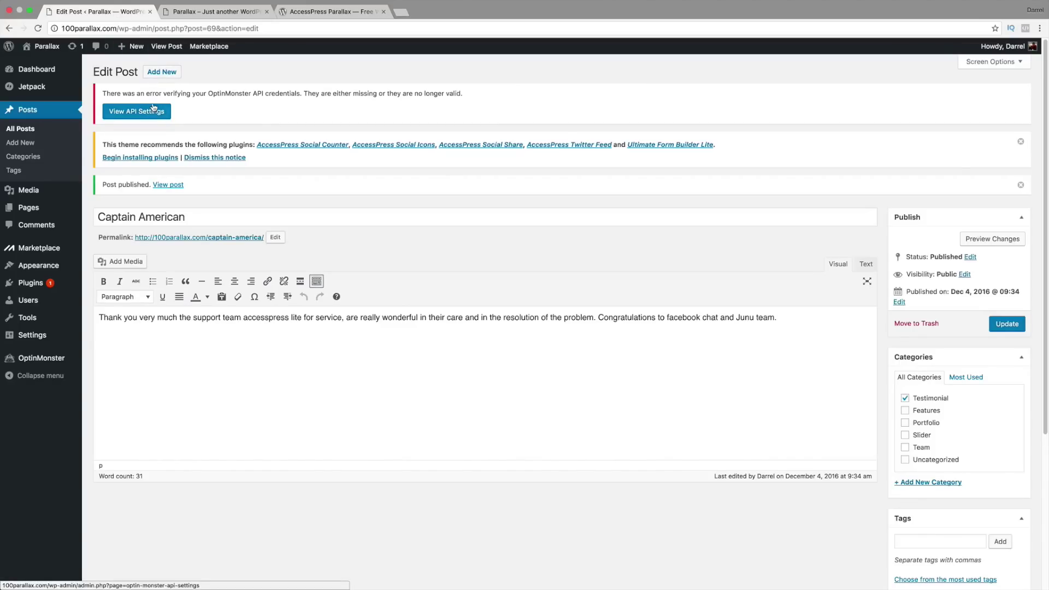
mouse_move(33, 206)
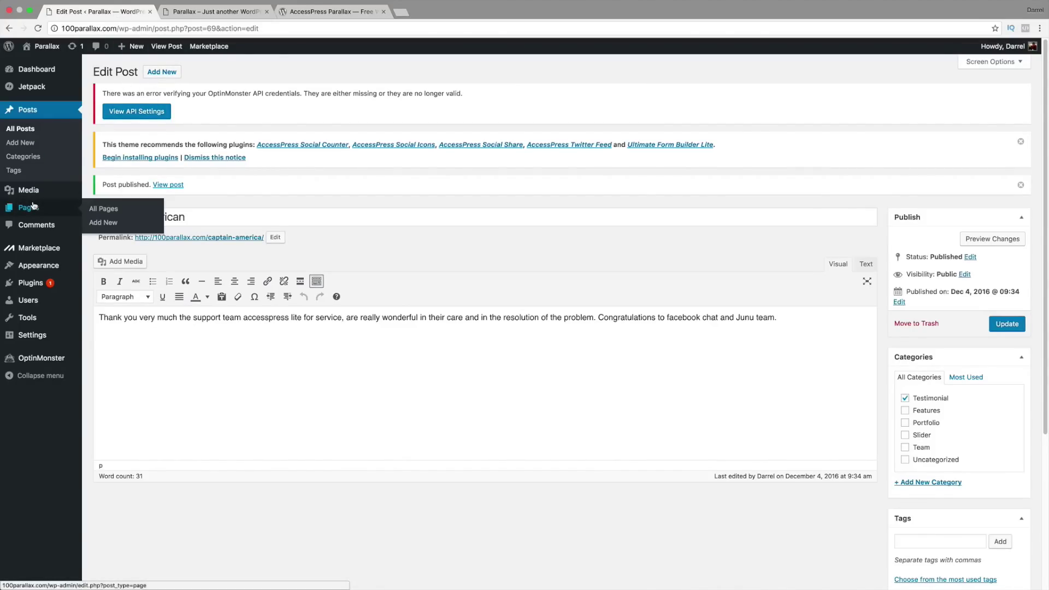
click(106, 223)
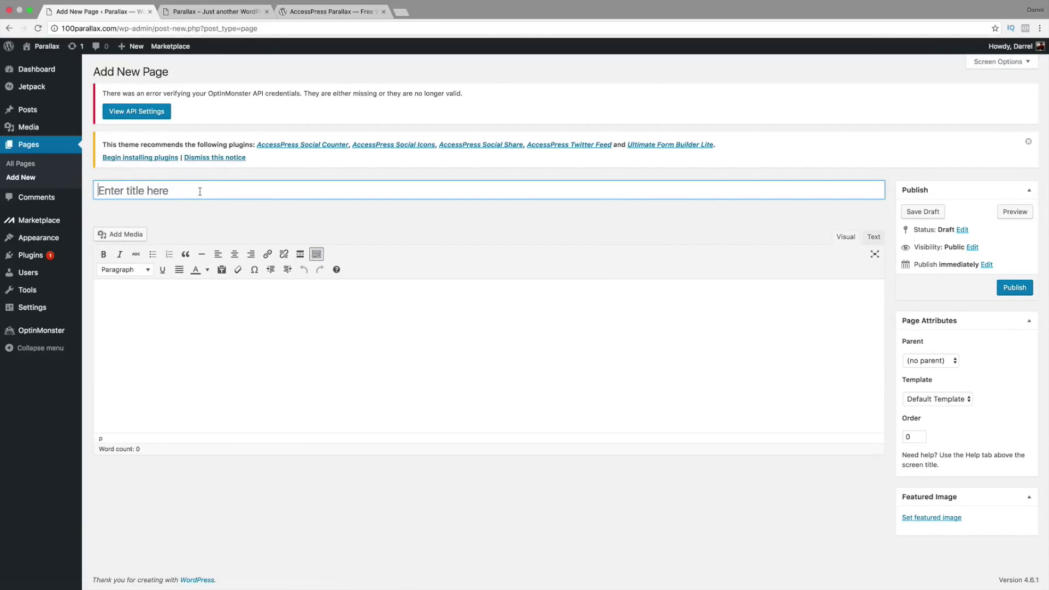
text(Blog)
key(Tab)
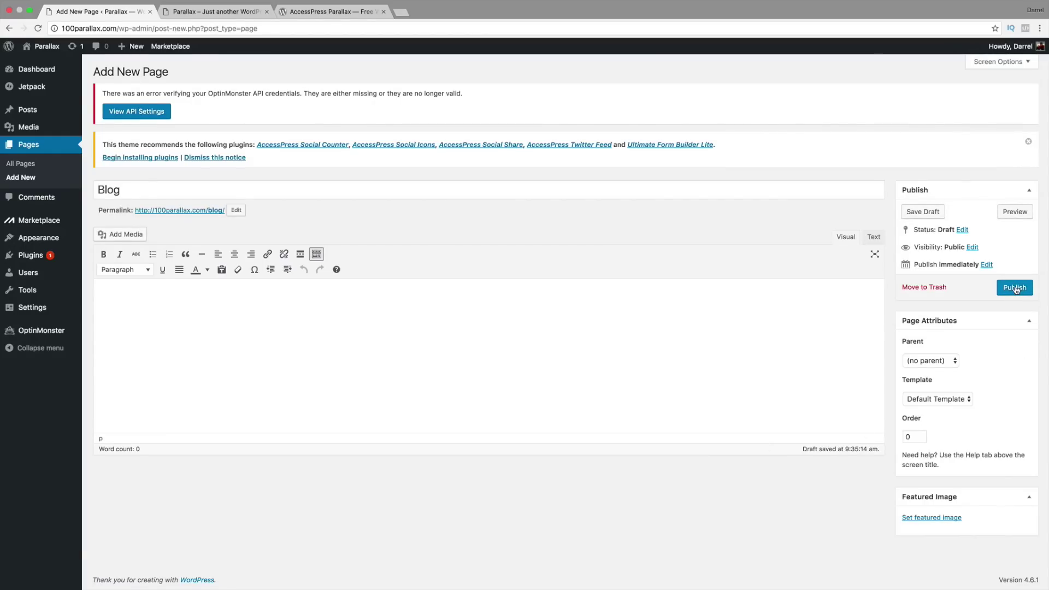
click(1016, 288)
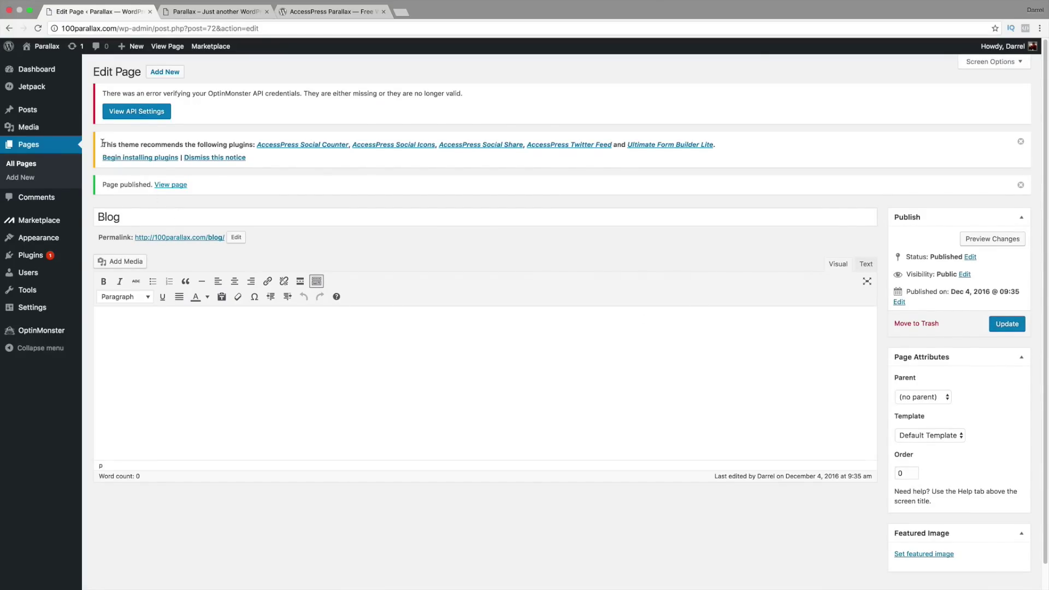
mouse_move(48, 112)
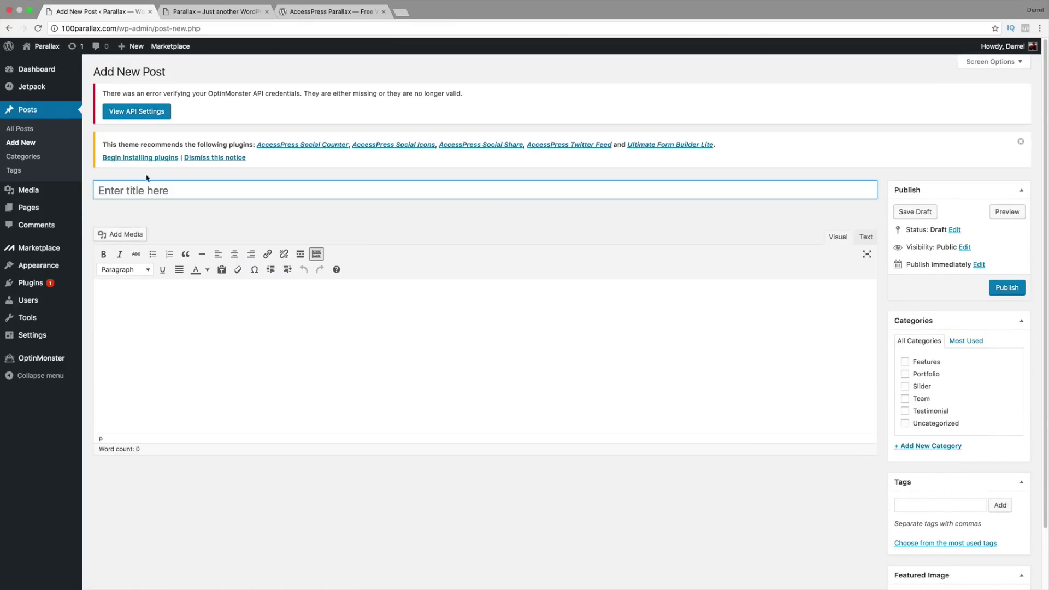
Step: Title the post 'Best Beaches In California' and paste a placeholder sentence into the body
click(171, 193)
text(Best Beaches In California)
click(117, 295)
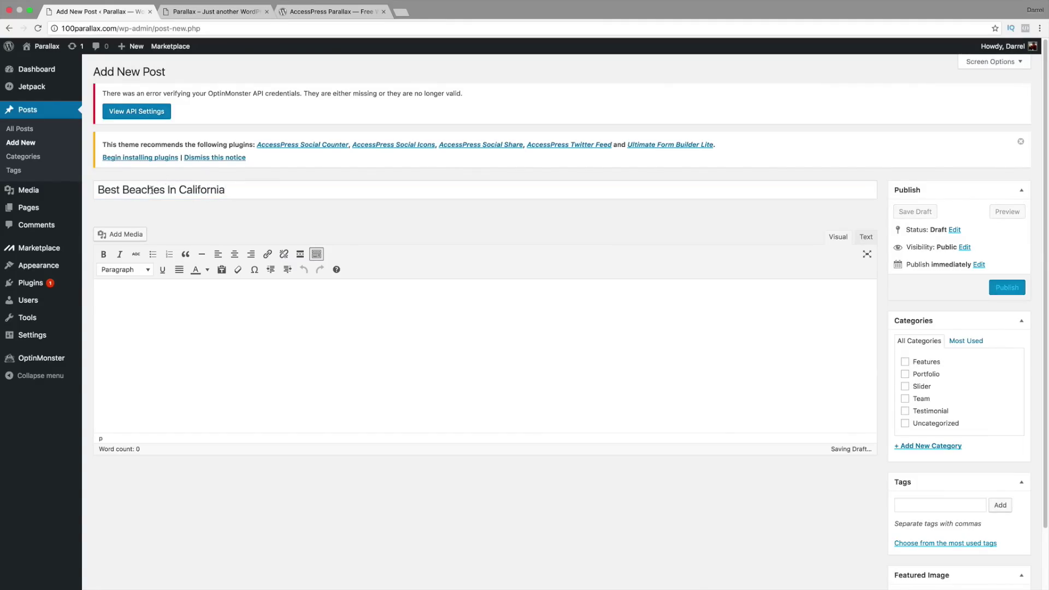
right_click(117, 295)
click(164, 338)
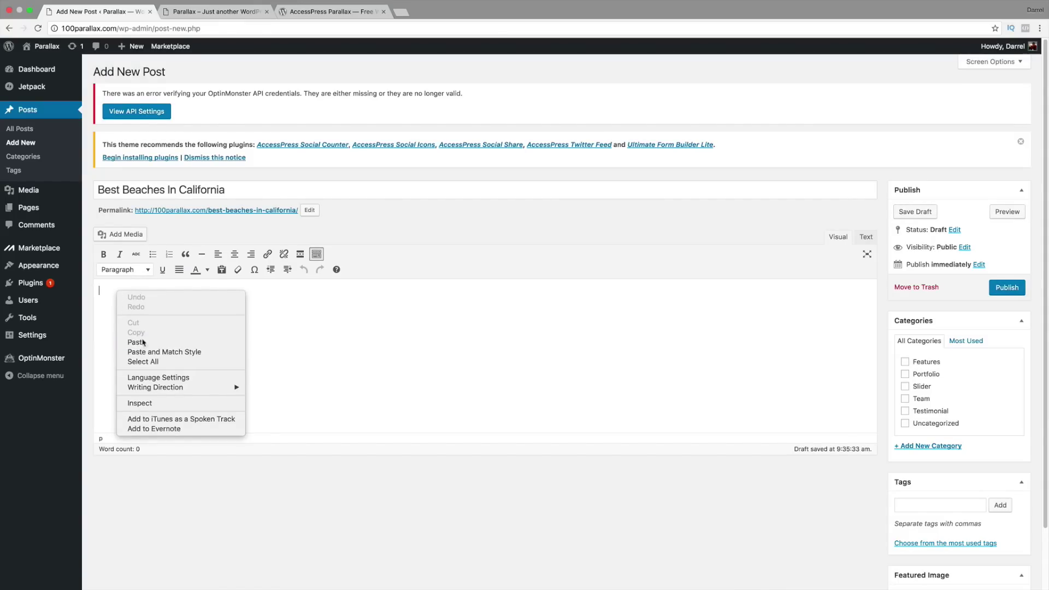
Step: Open a new browser tab
right_click(792, 291)
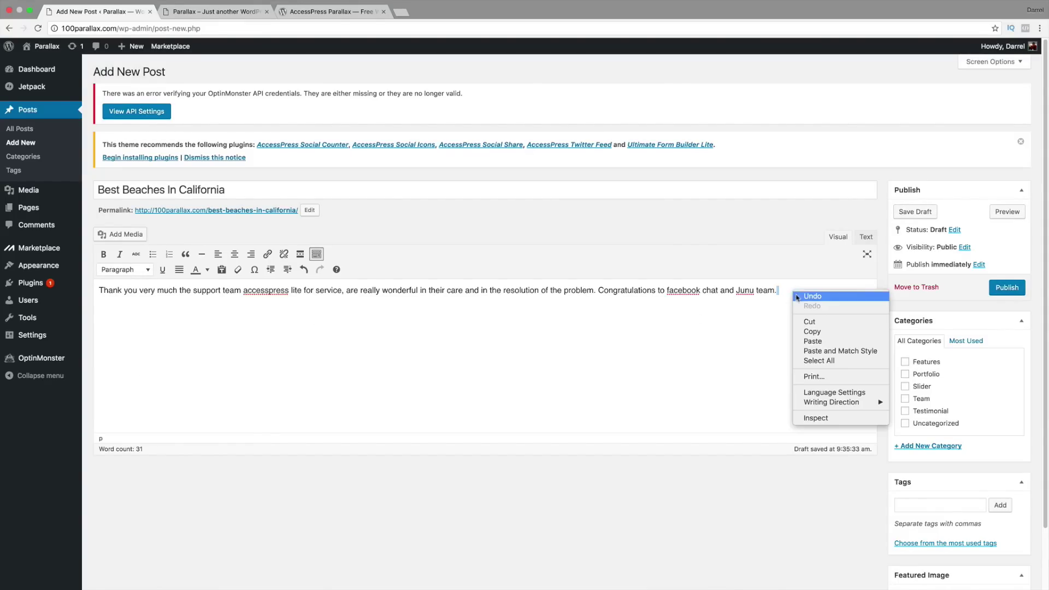
key(Escape)
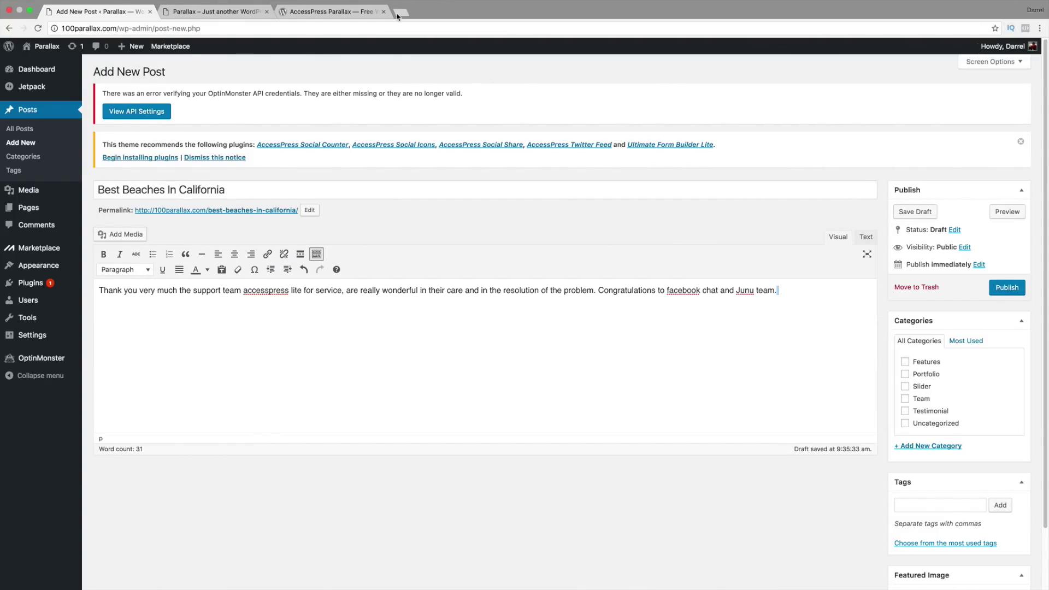
click(398, 14)
Step: Search 'dummy text', copy a Lorem ipsum passage from Blind Text Generator, and return to the post
text(dummy )
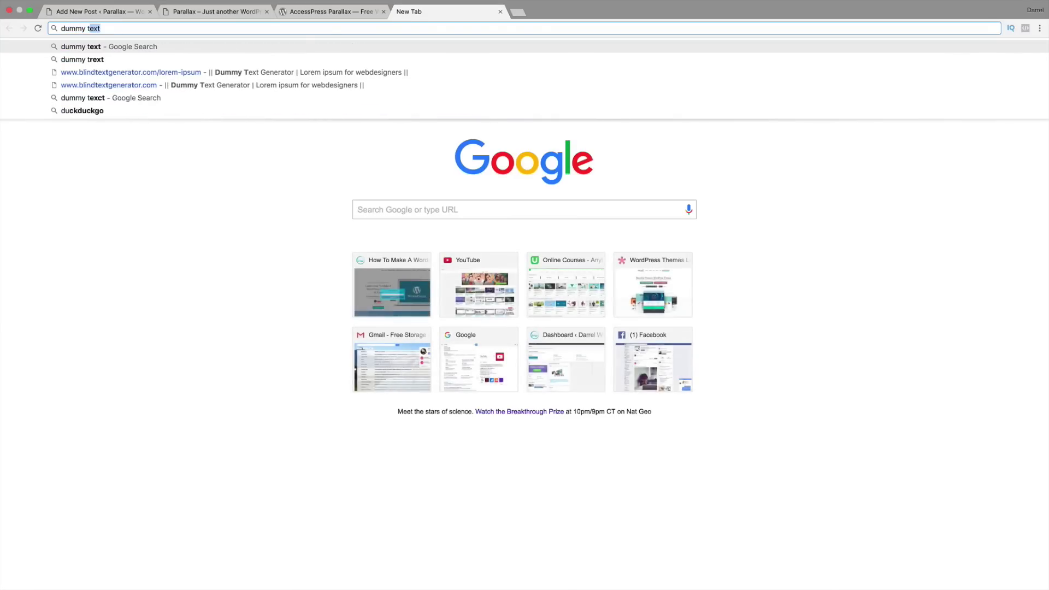
text(text)
key(Return)
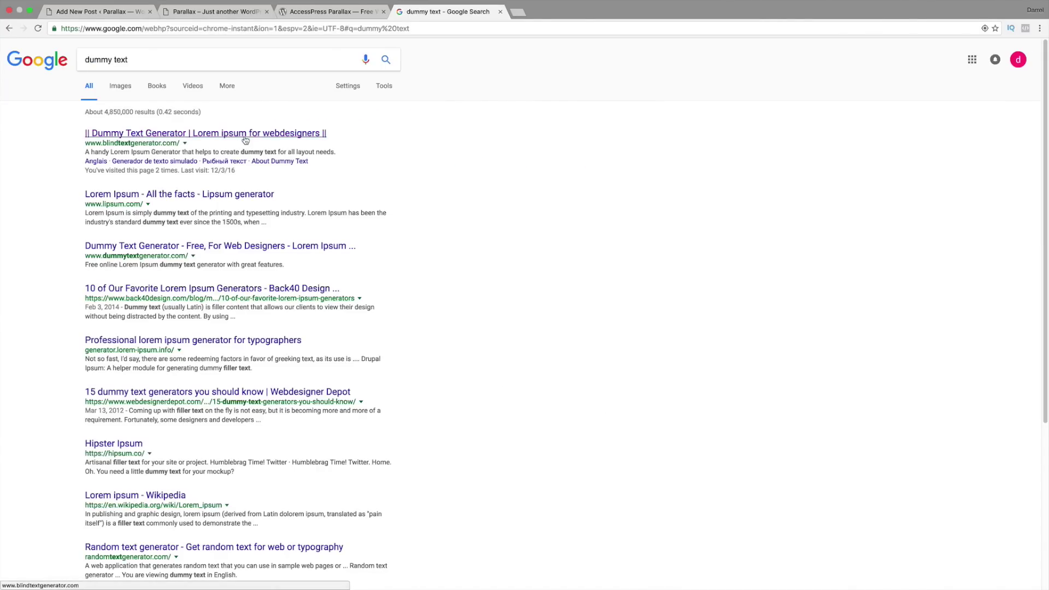
click(245, 134)
drag(515, 174, 479, 131)
right_click(478, 131)
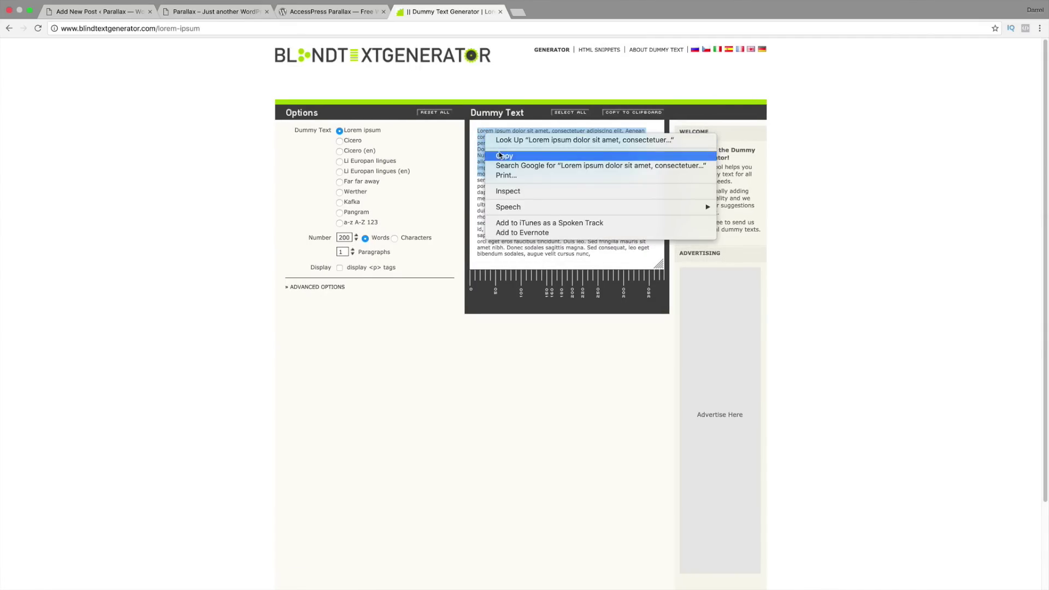
click(500, 155)
click(109, 11)
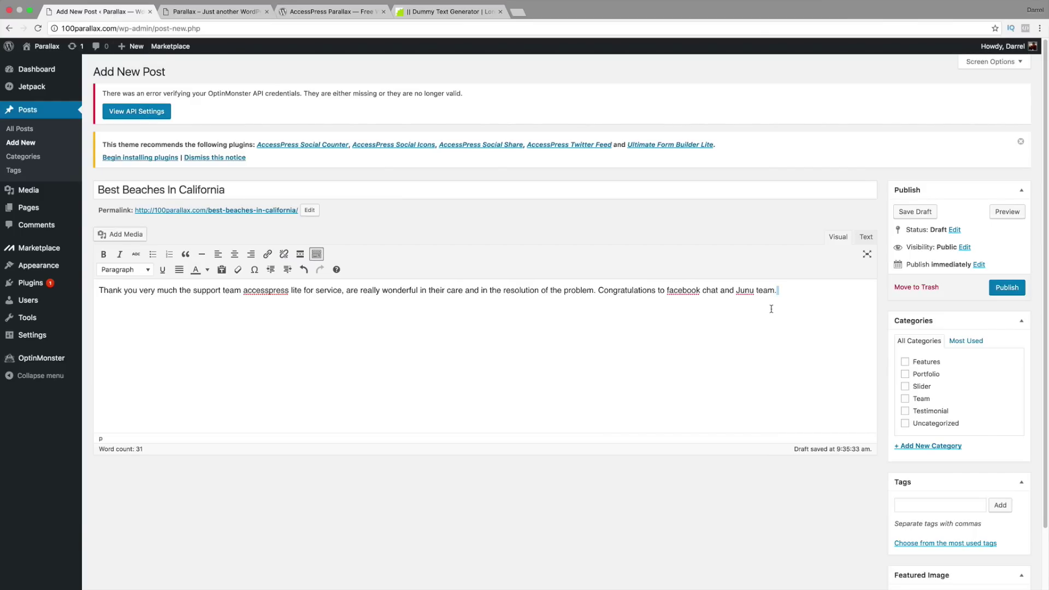
Step: Replace the body with the pasted Lorem ipsum paragraph and file the post under a new Blog category
drag(791, 289, 34, 295)
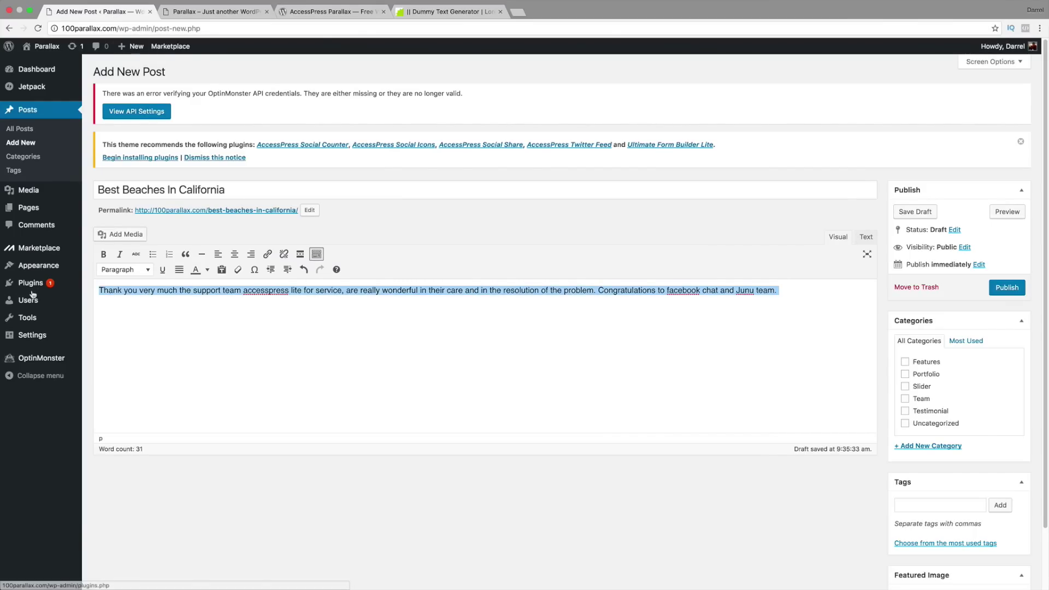
key(BackSpace)
right_click(116, 303)
click(142, 342)
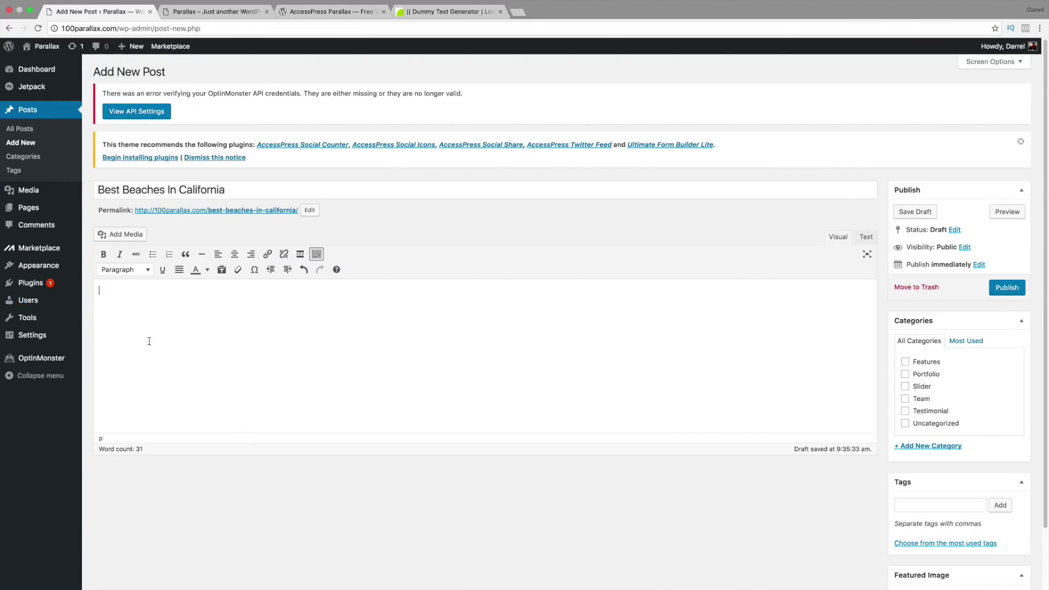
click(950, 447)
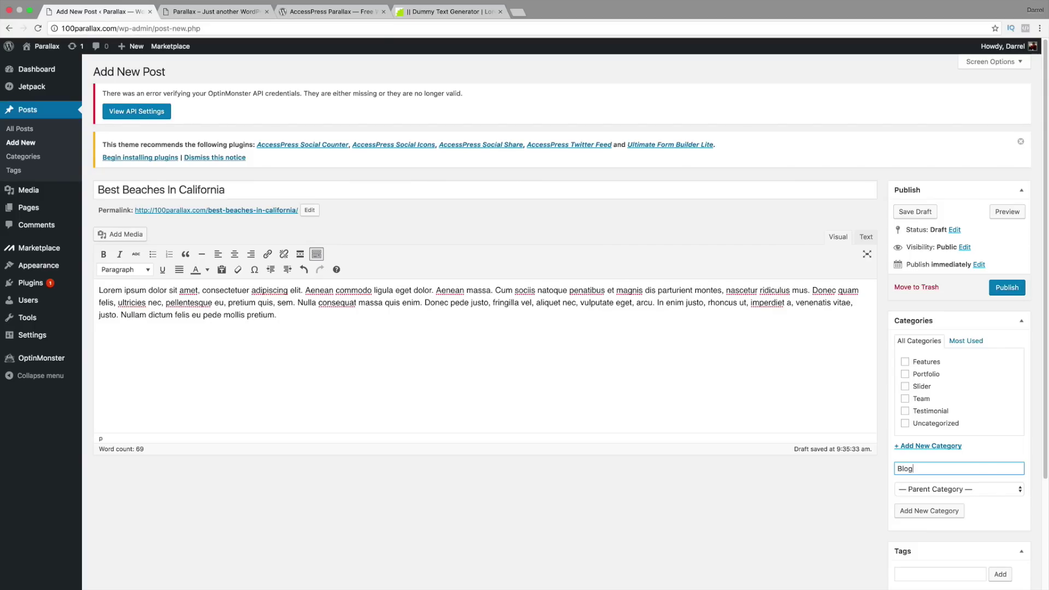
click(914, 511)
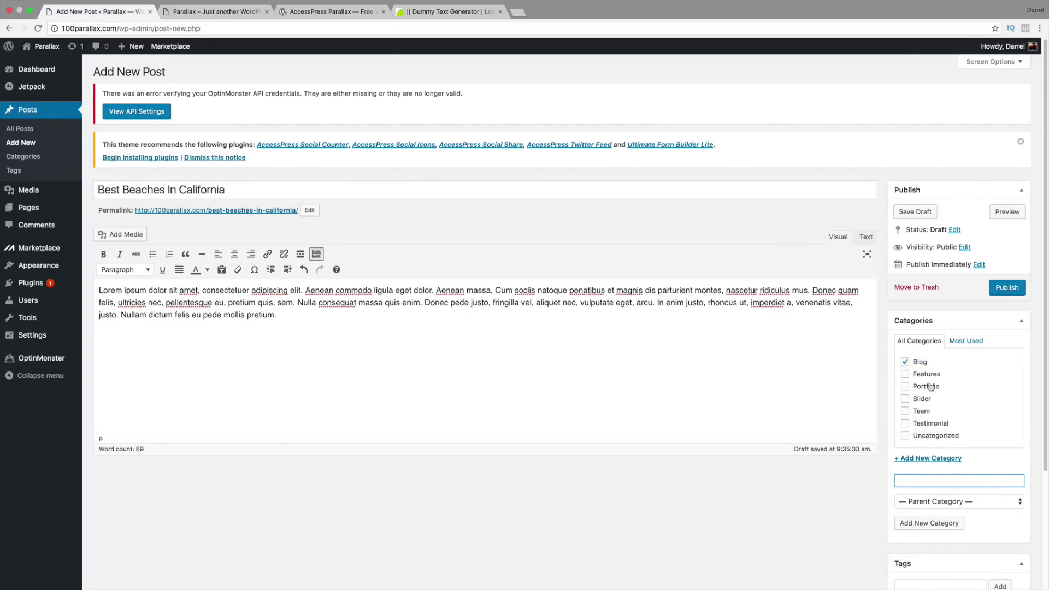
Step: Bring up the Set featured image library from the Featured Image box
scroll(931, 383, down, 1)
scroll(933, 363, down, 4)
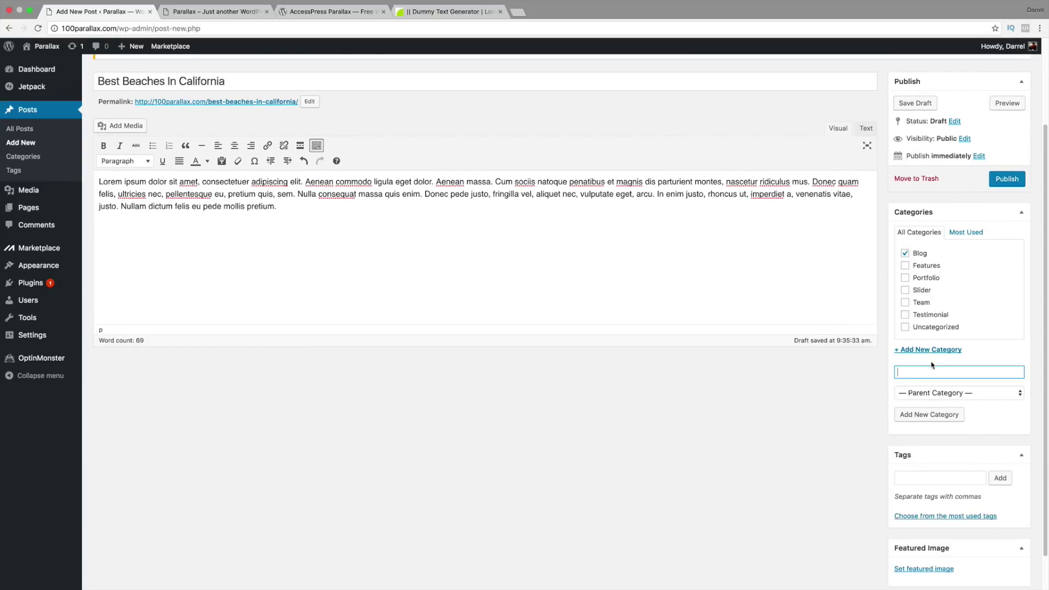
click(934, 542)
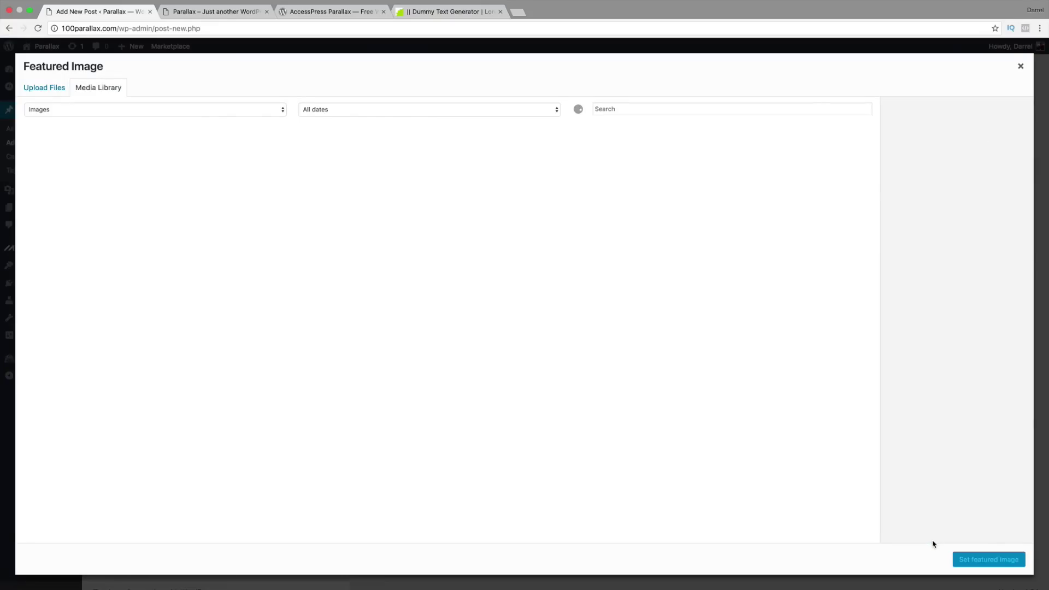
Step: Upload the barn image from the computer to the media library
click(57, 89)
click(520, 288)
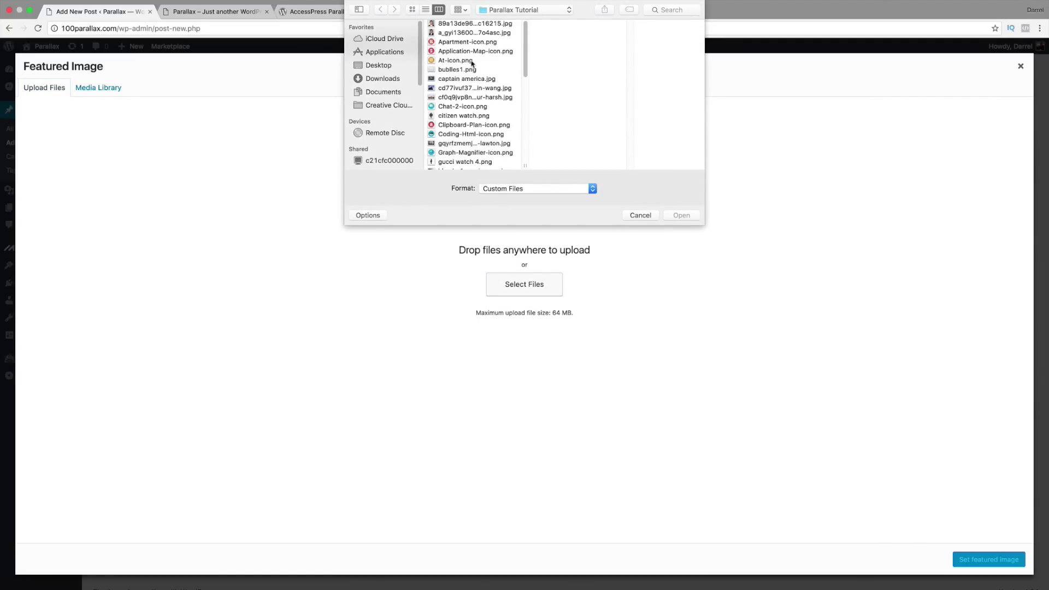
click(473, 87)
scroll(487, 127, down, 2)
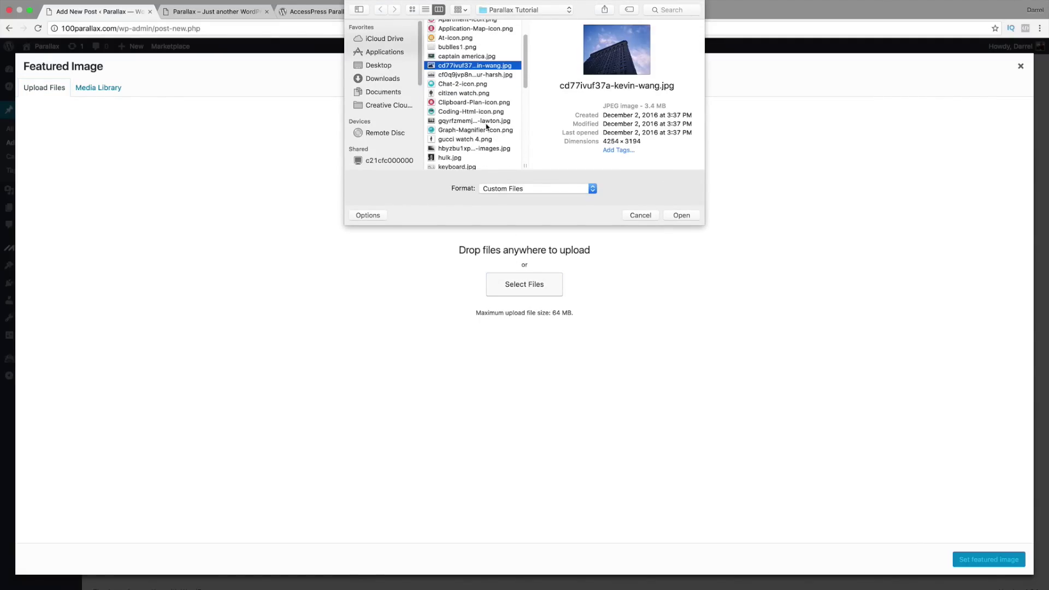
scroll(483, 142, down, 3)
click(485, 122)
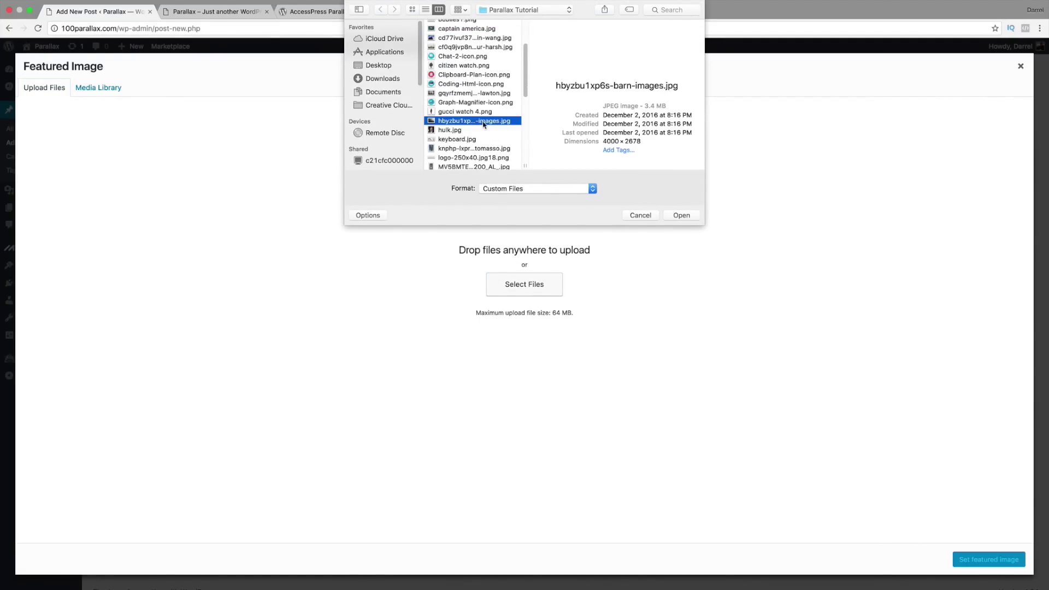
click(683, 214)
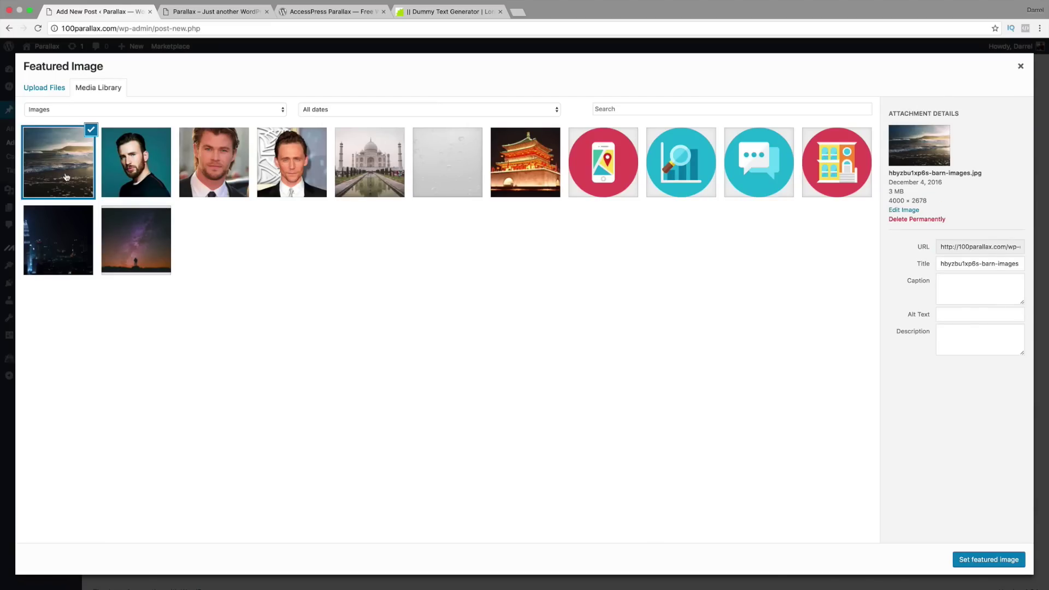
Step: Set the barn image as featured image and publish Best Beaches In California
click(989, 558)
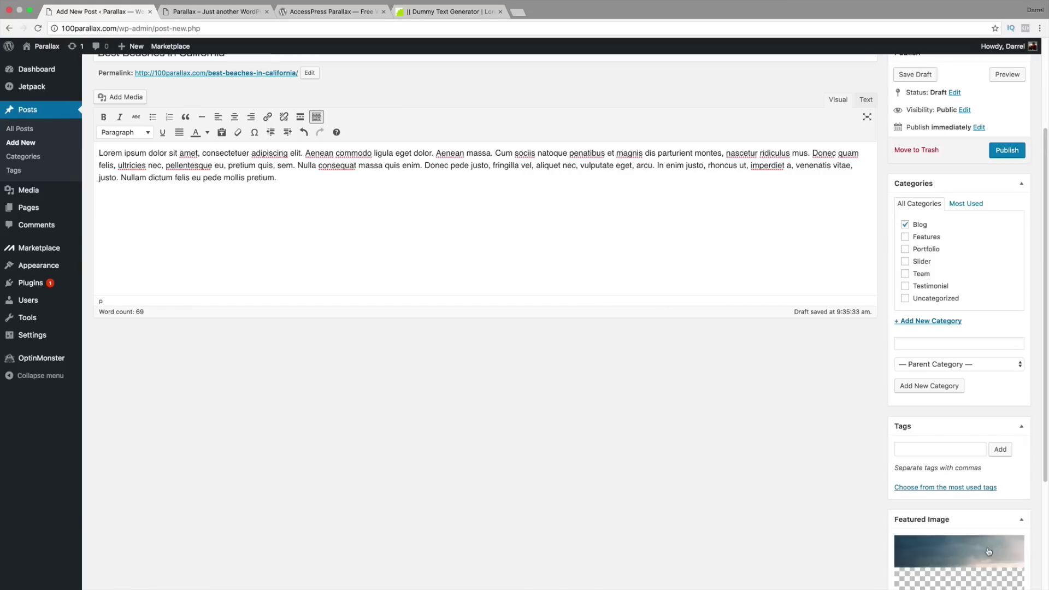
scroll(943, 455, up, 3)
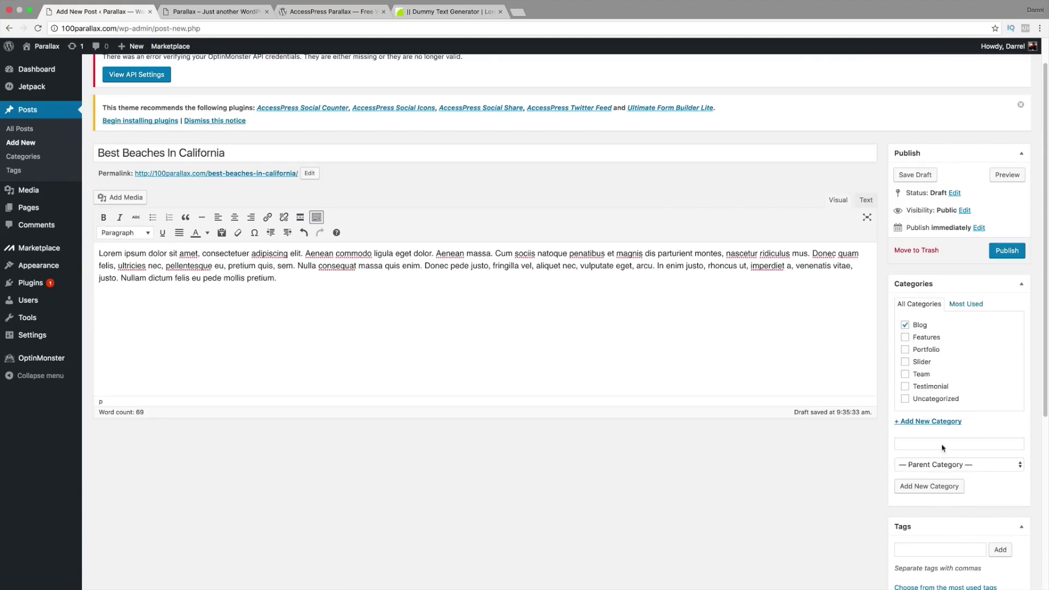
click(1005, 253)
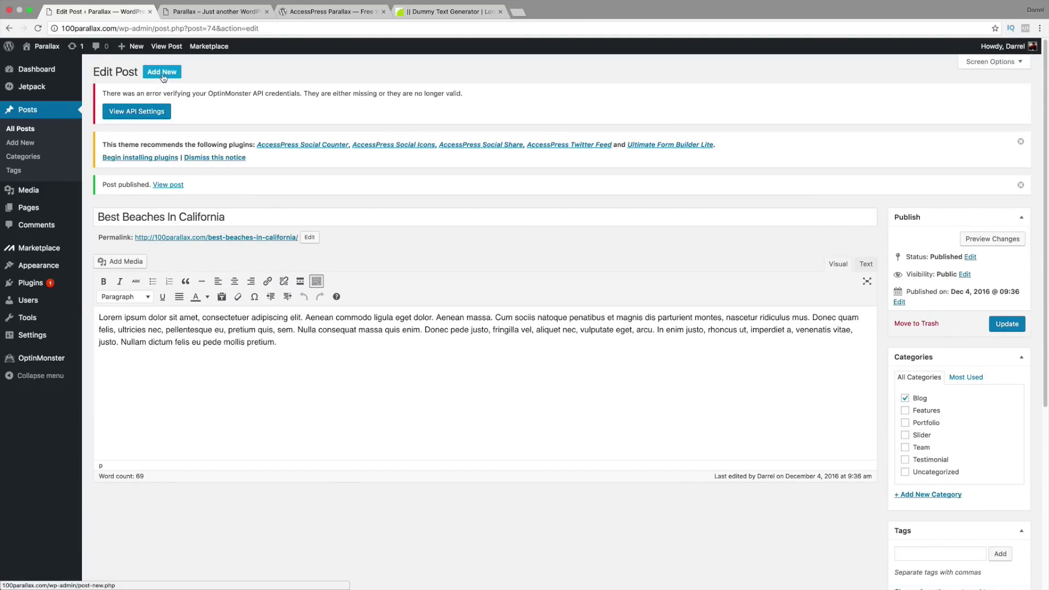
Step: Create a post titled 'Nice Buildings' with the pasted Lorem ipsum body, ticked under Blog
click(163, 76)
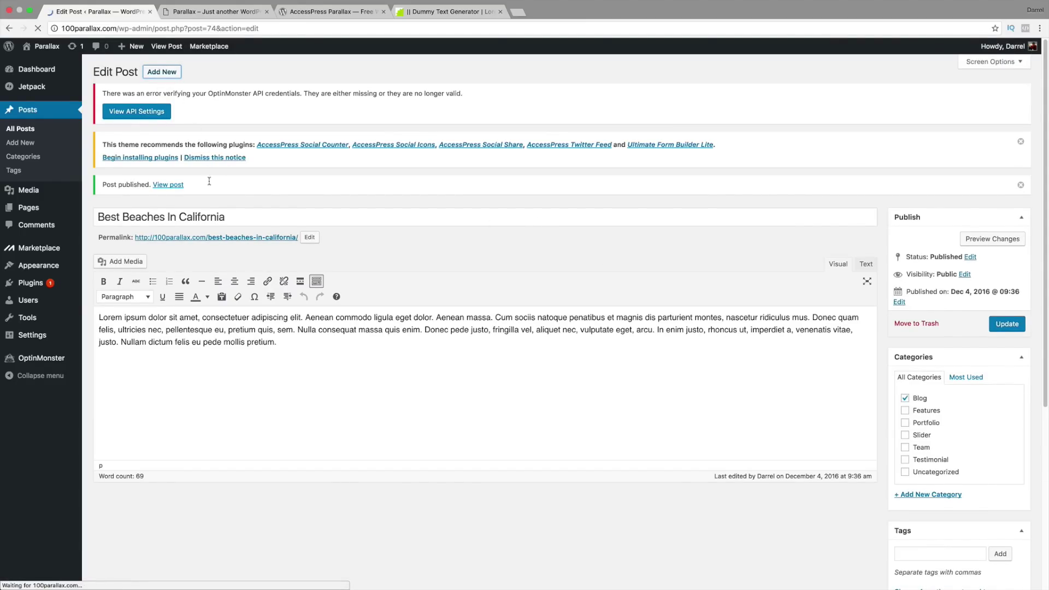
text(N)
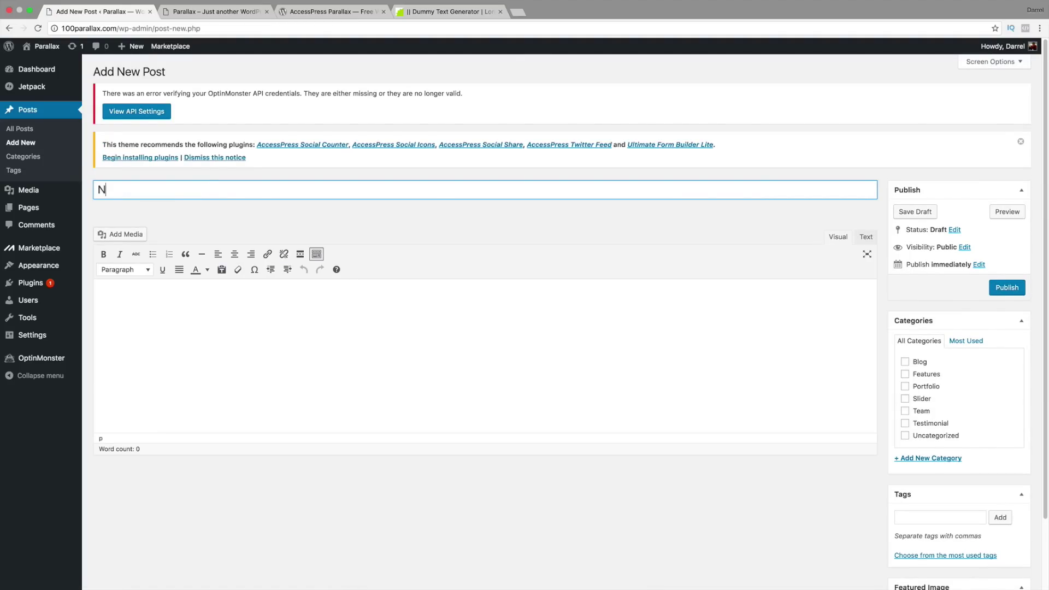
text(ice Buildings)
key(Tab)
right_click(116, 296)
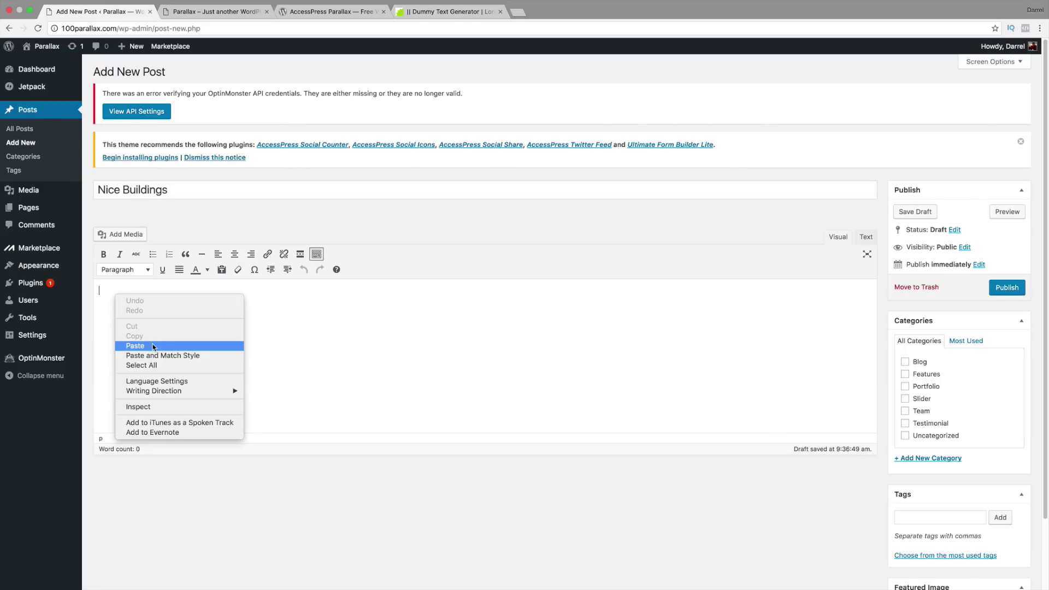
click(132, 347)
click(905, 362)
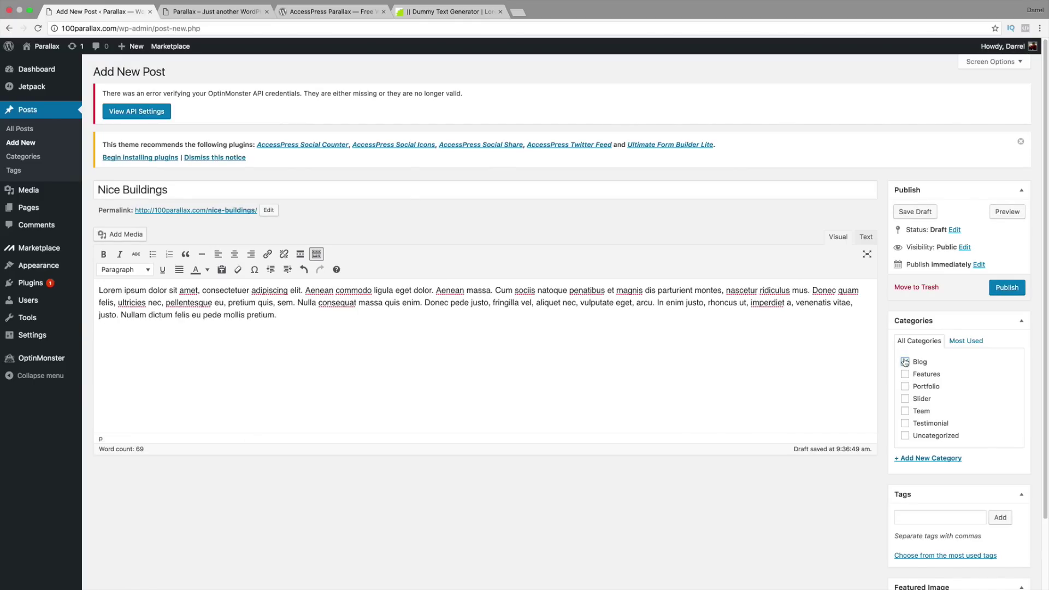
scroll(905, 383, down, 3)
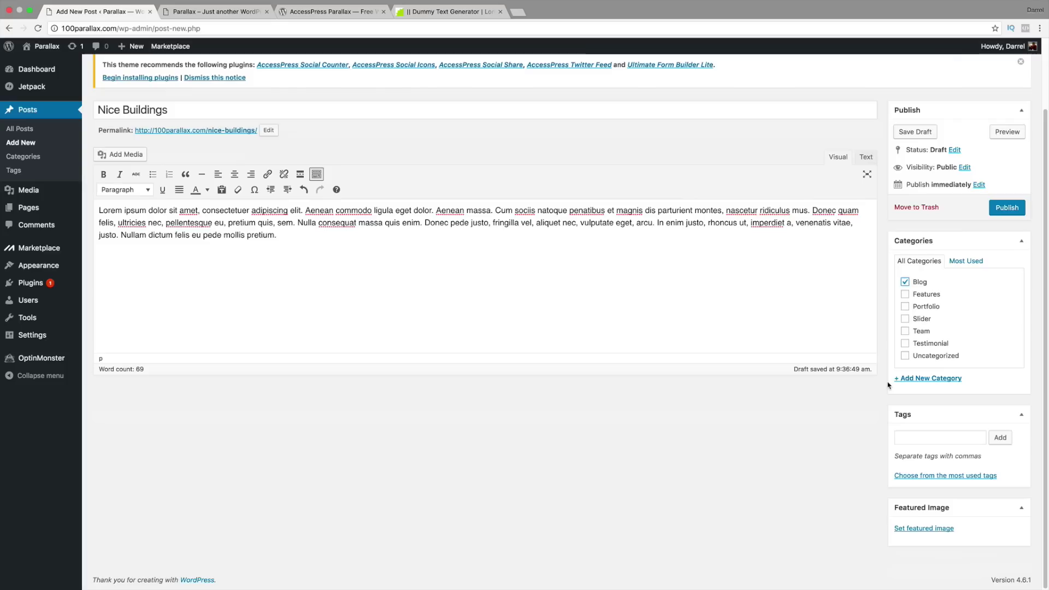
Step: Upload the night city skyline image as Nice Buildings' featured image and publish the post
click(920, 528)
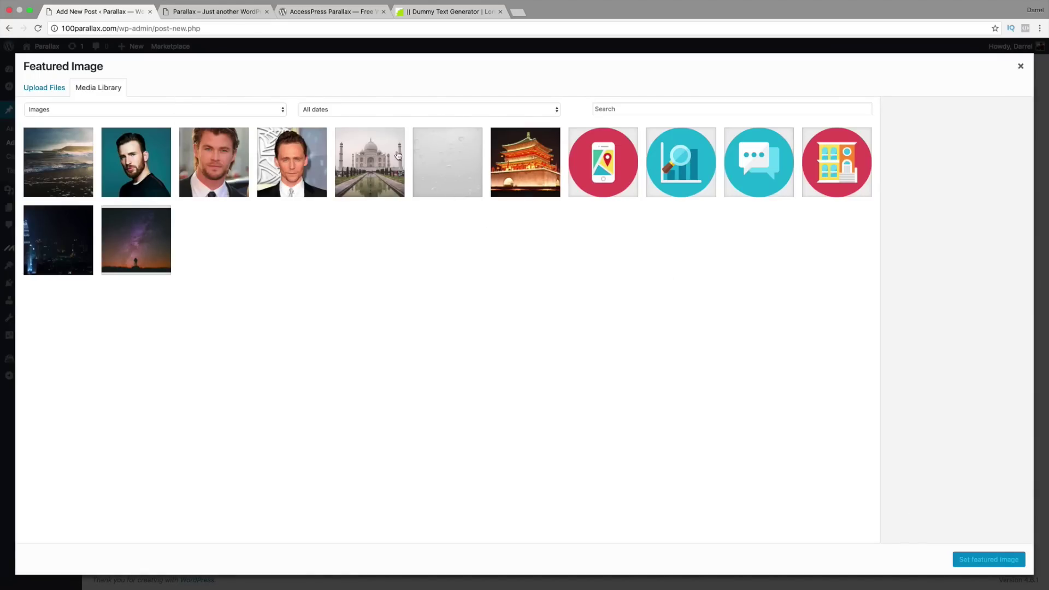
click(36, 89)
click(546, 288)
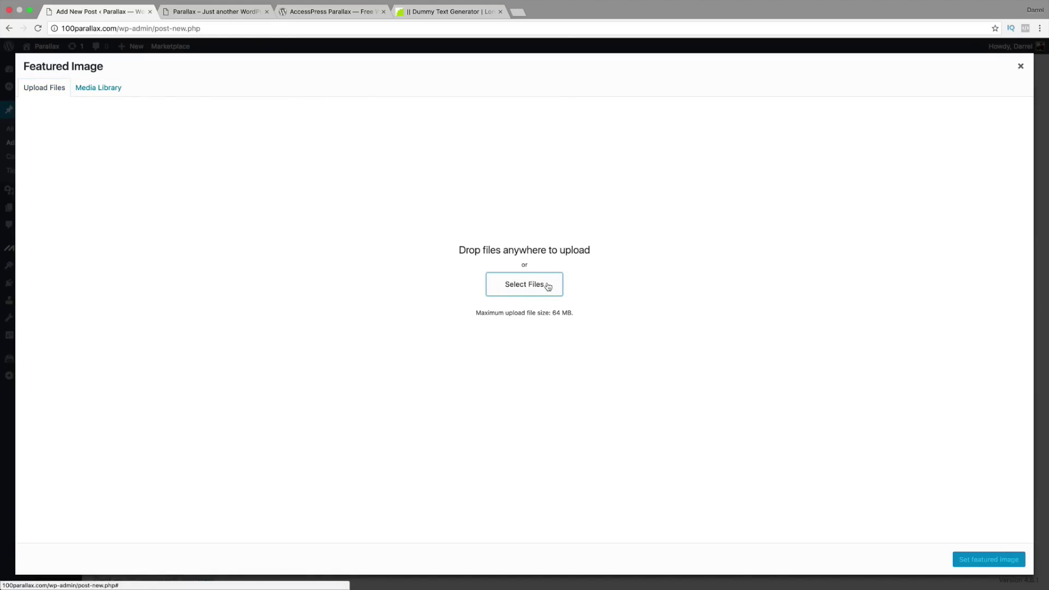
click(464, 79)
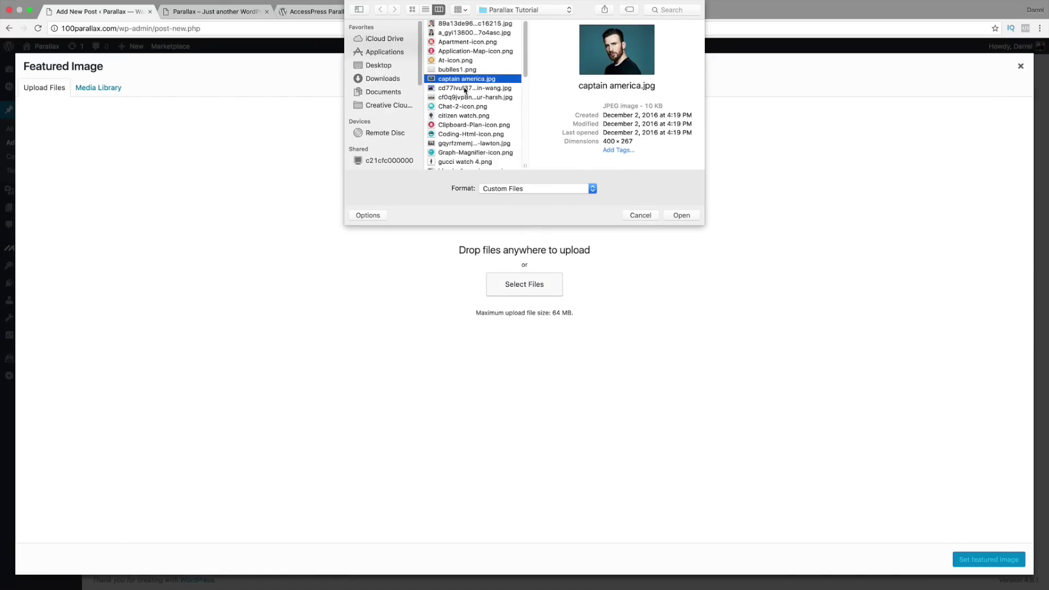
click(464, 88)
scroll(469, 104, down, 3)
click(472, 123)
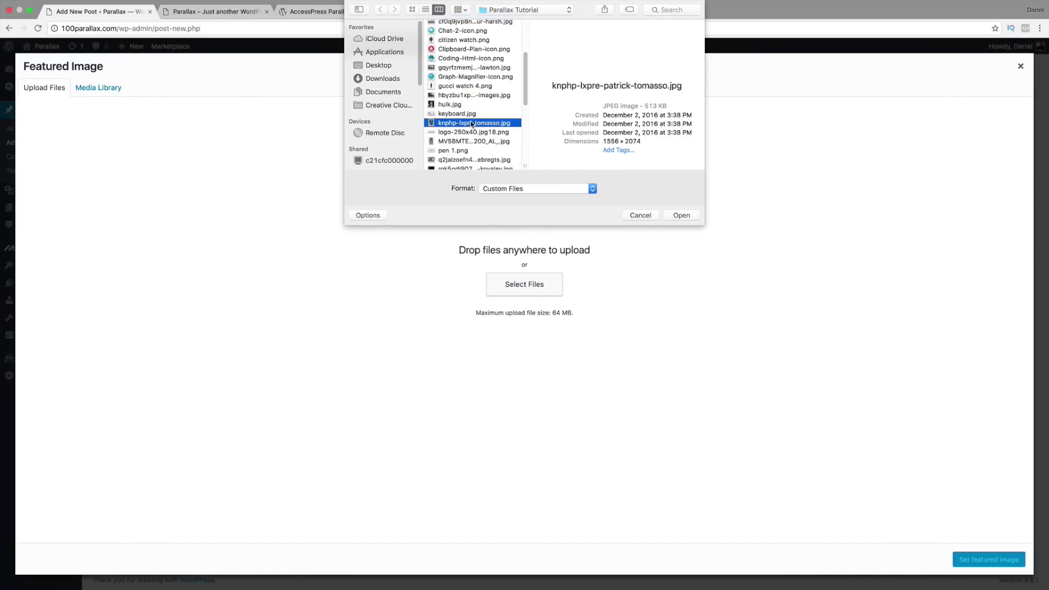
scroll(474, 125, down, 3)
click(473, 89)
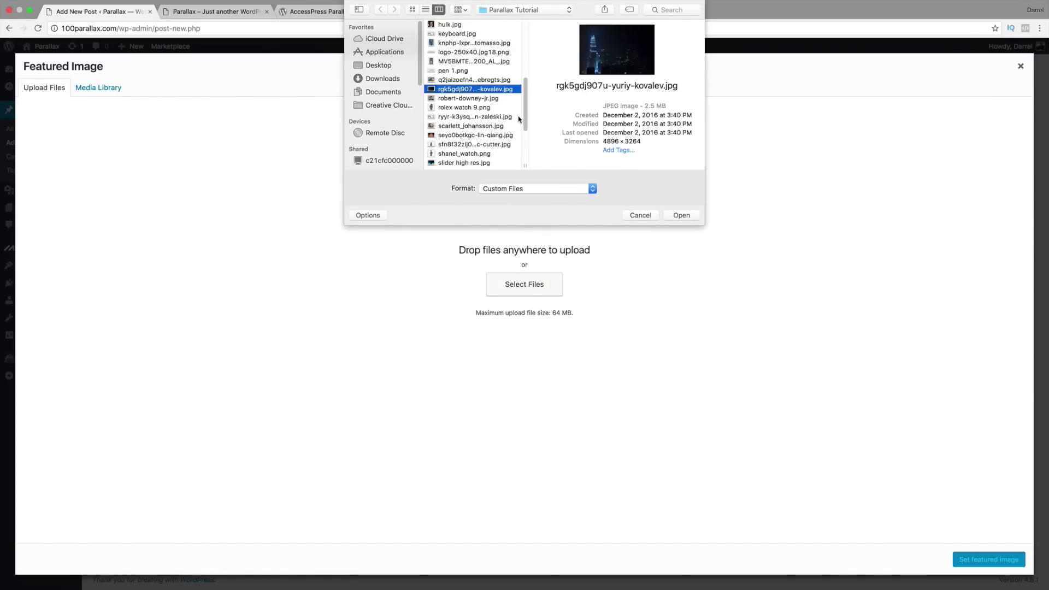
click(682, 217)
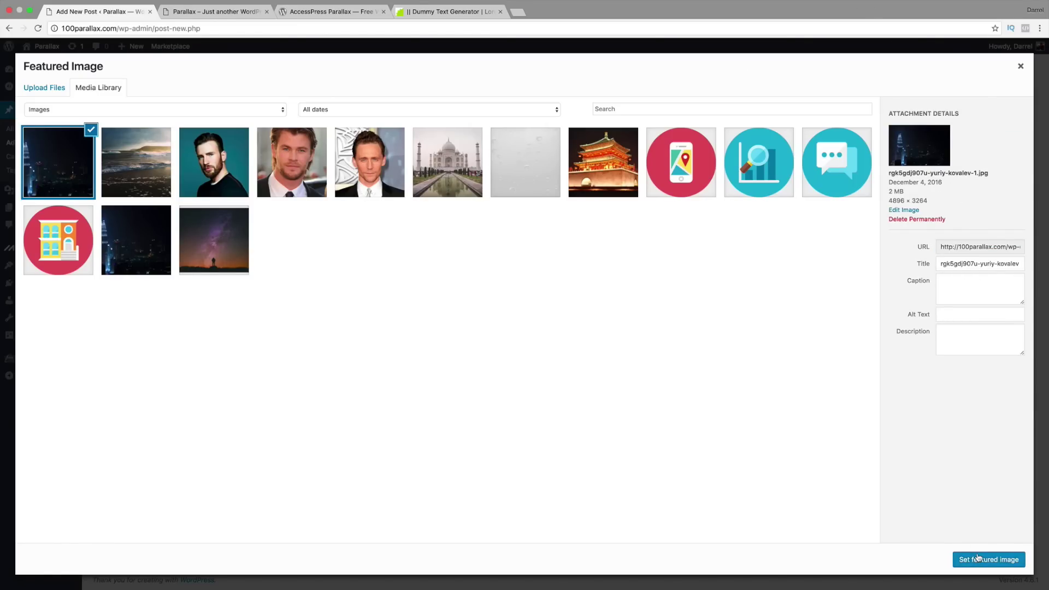
click(978, 558)
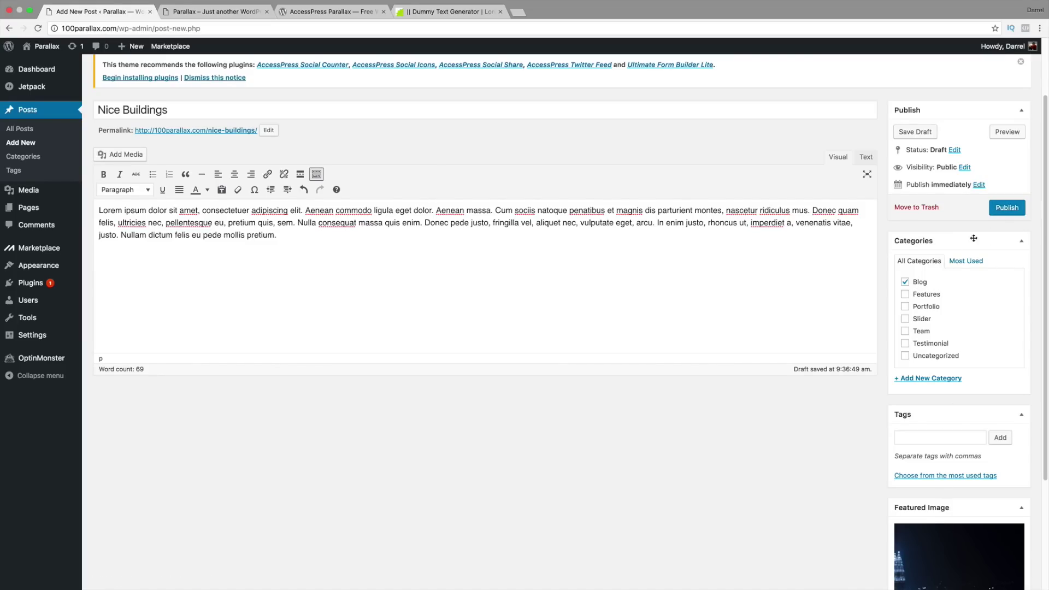
click(996, 208)
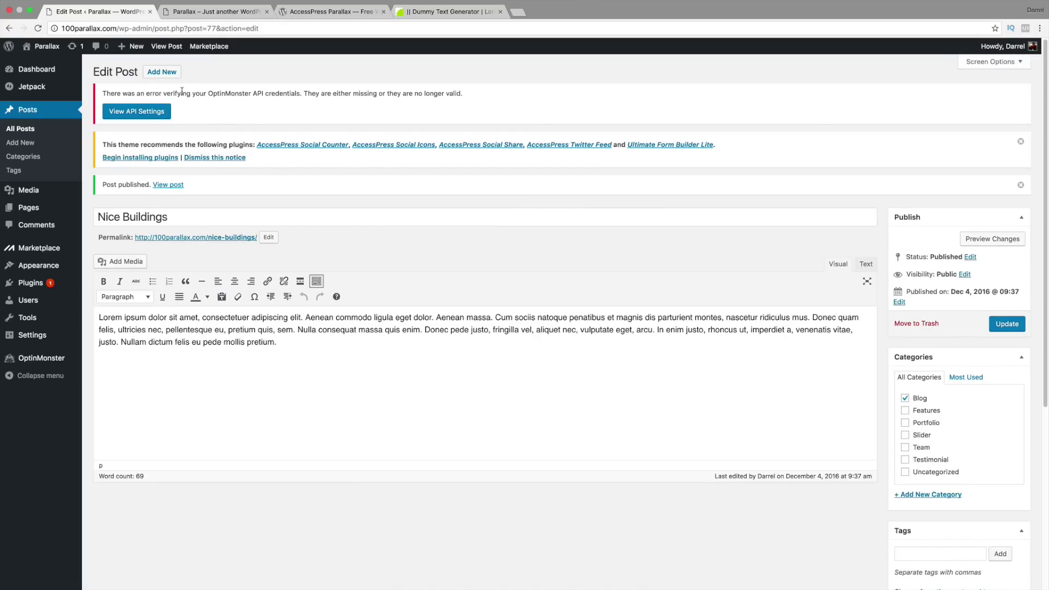
Step: Create a post titled 'Chinas Best Spot' with the pasted Lorem ipsum body under Blog
click(170, 74)
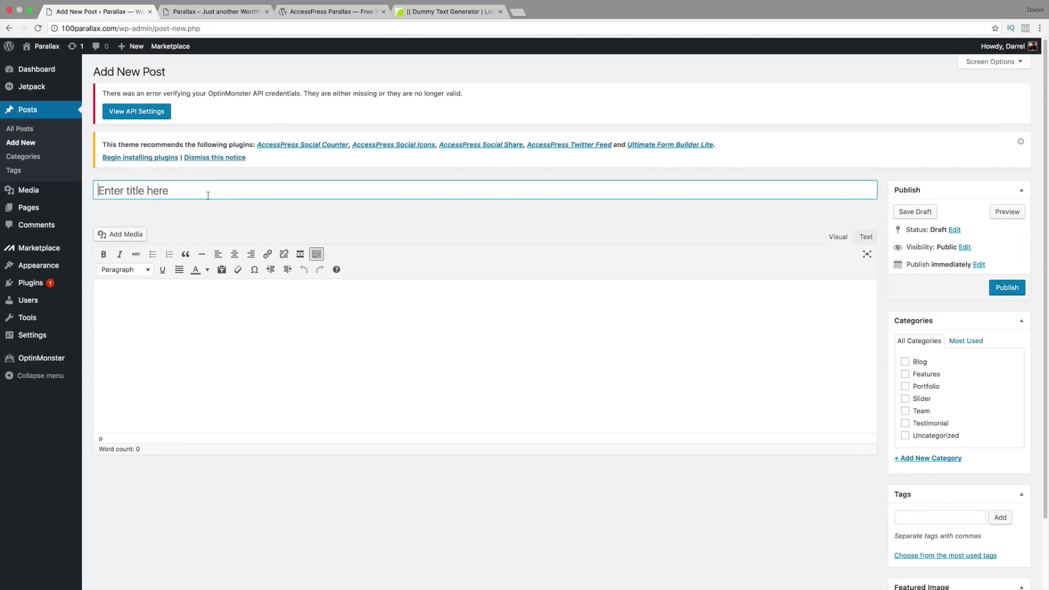
text(Chinas Best S)
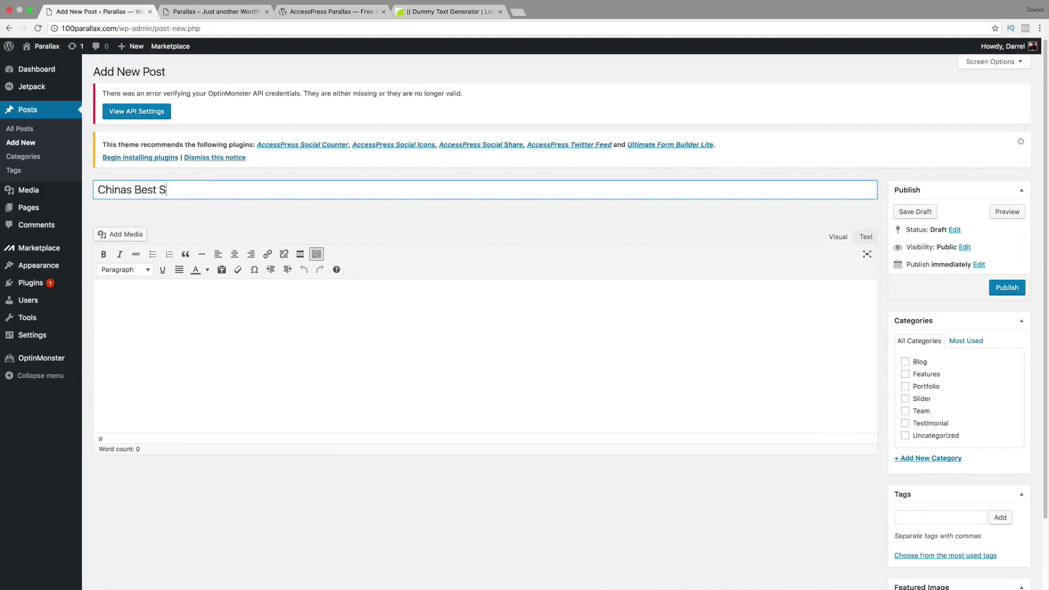
text(pots)
key(Tab)
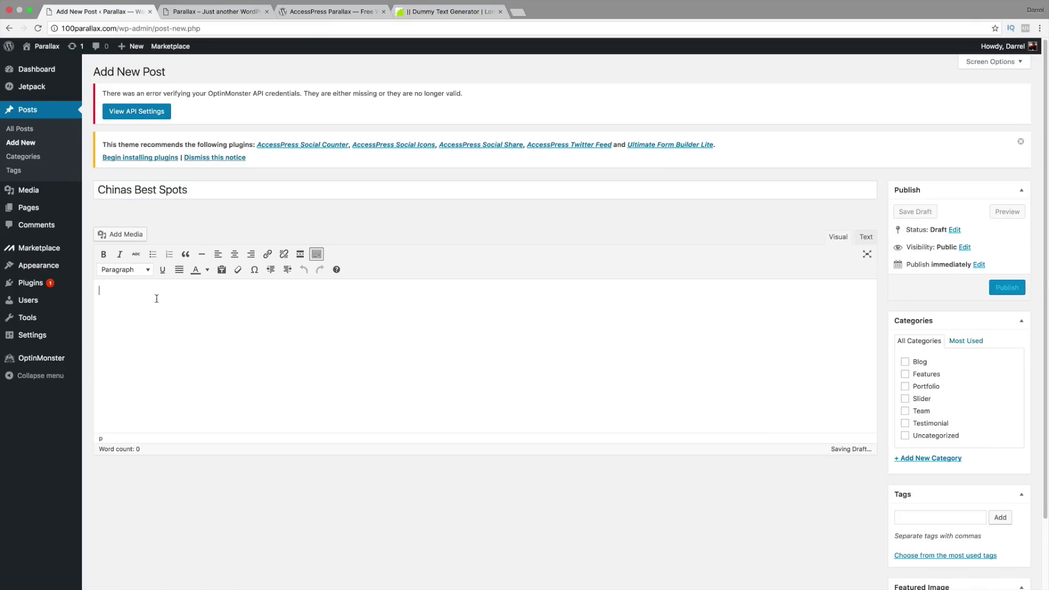
right_click(106, 298)
click(141, 349)
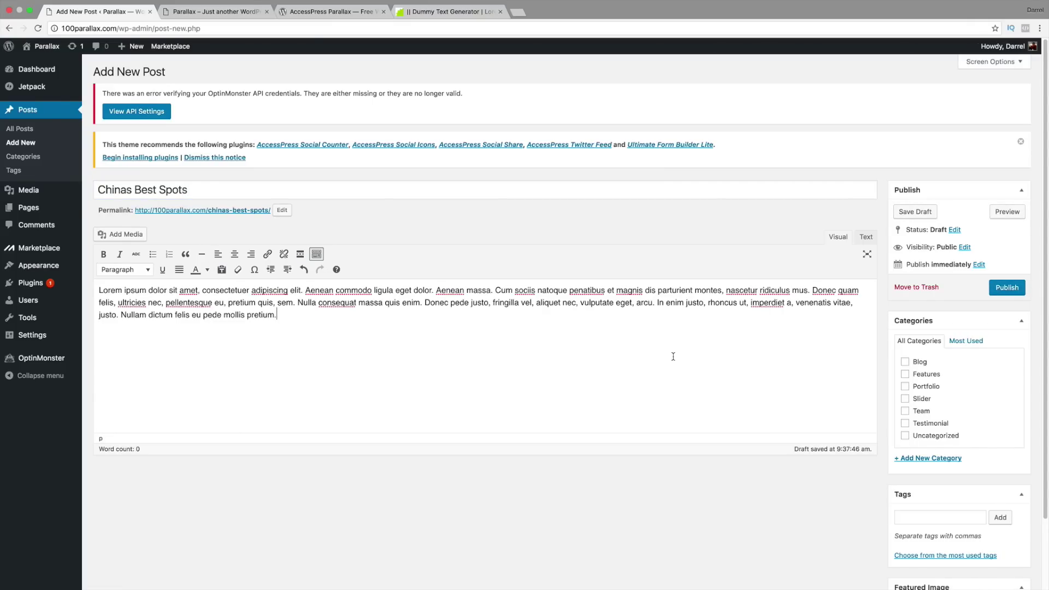
click(905, 362)
scroll(924, 432, down, 3)
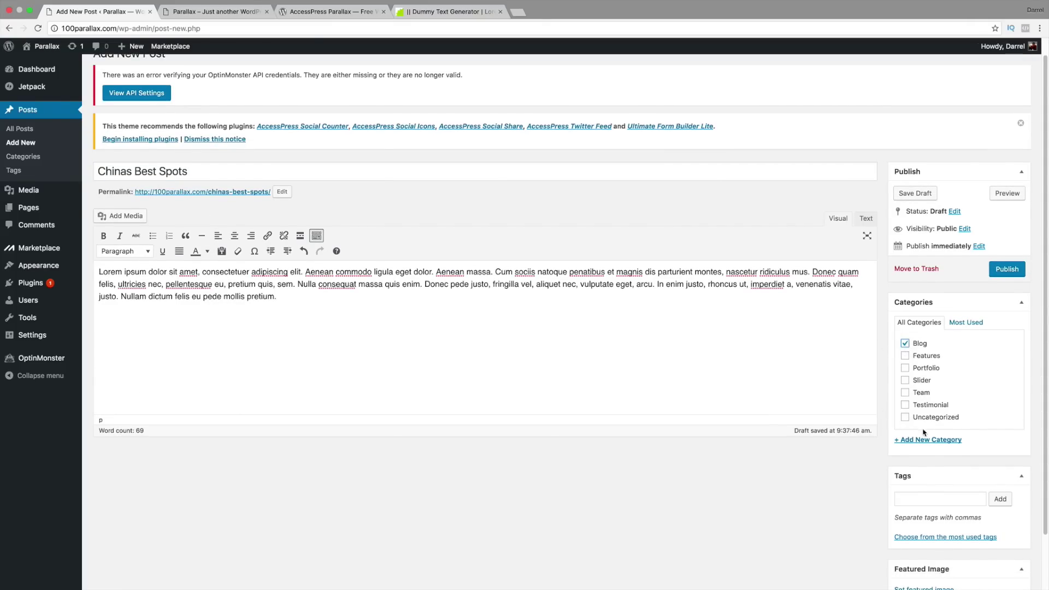
Step: Set the lit-up temple photo from the library as featured image and publish the post
click(926, 530)
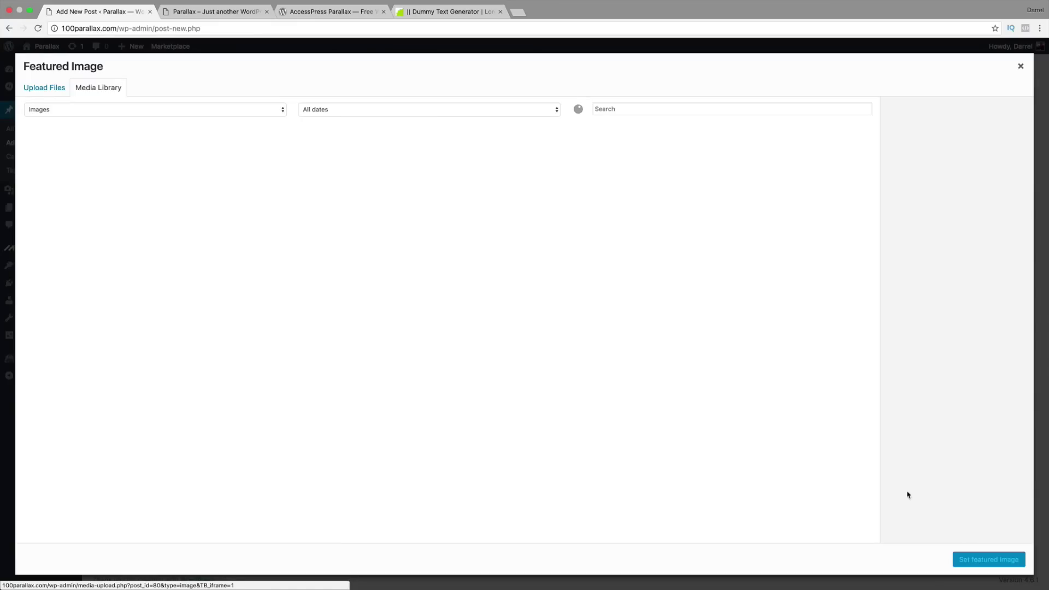
click(617, 167)
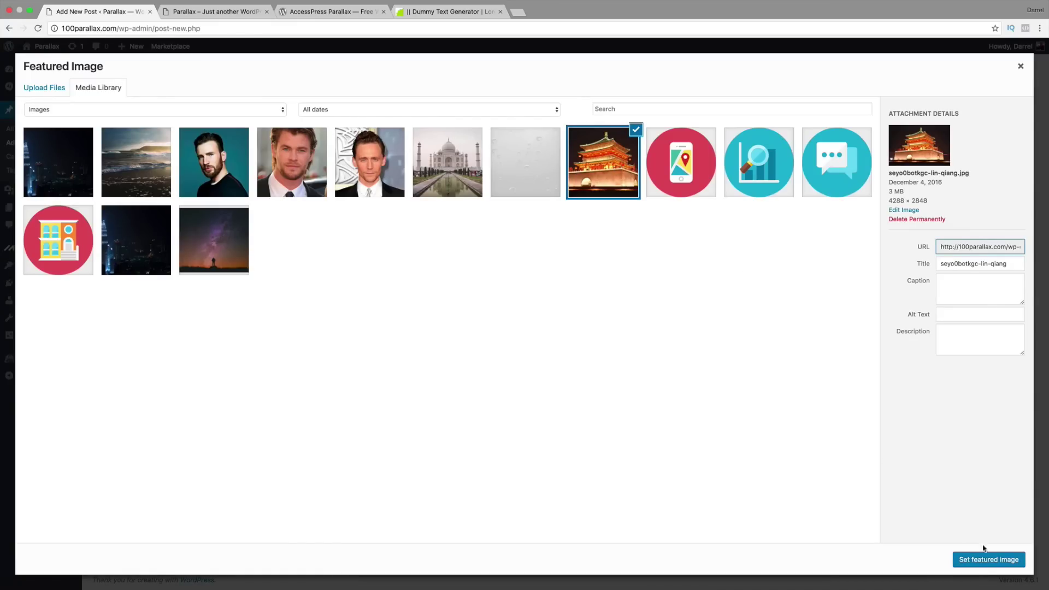
click(984, 561)
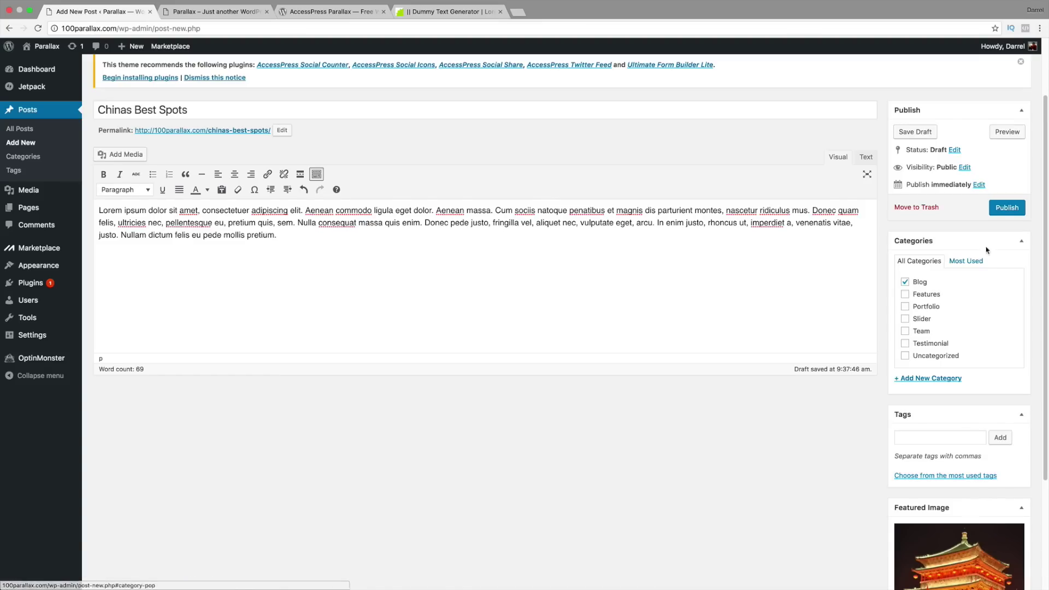
click(1005, 208)
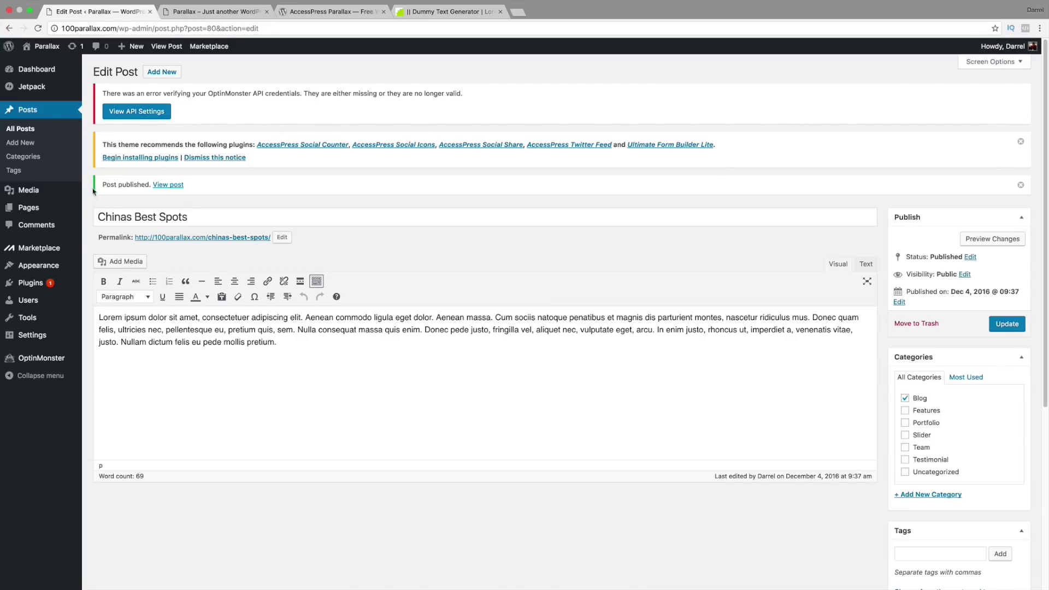
mouse_move(55, 265)
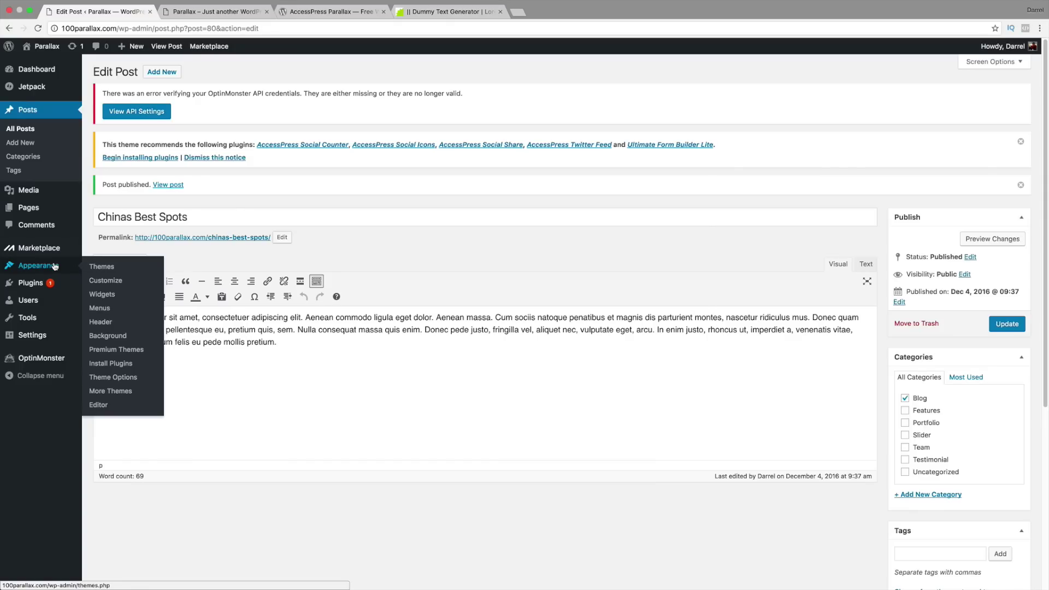
Step: Add a new section under Theme Options > Parallax Sections
click(127, 379)
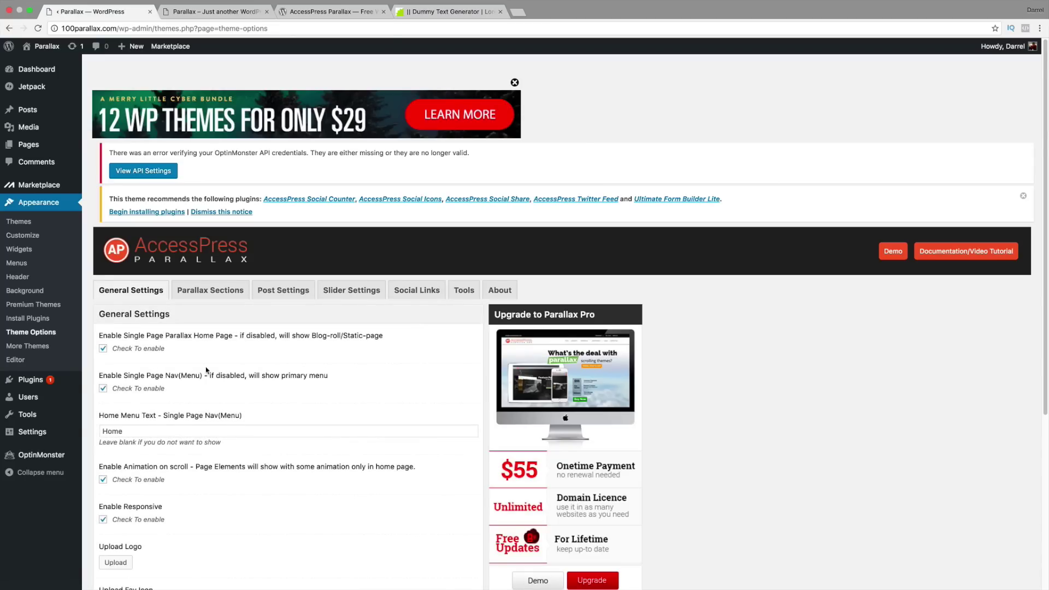
click(212, 293)
scroll(221, 333, down, 1)
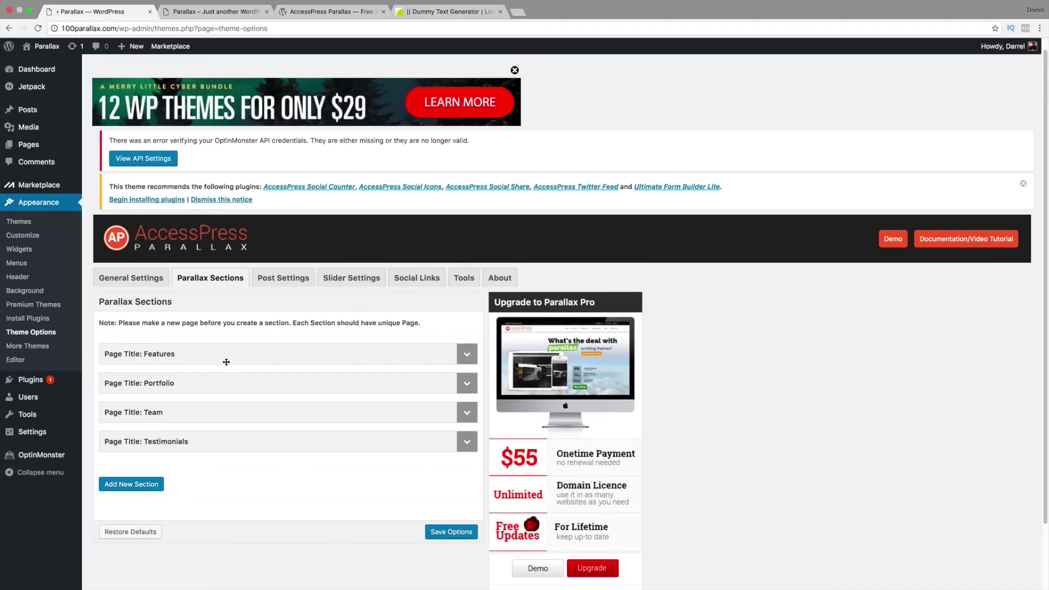
click(131, 460)
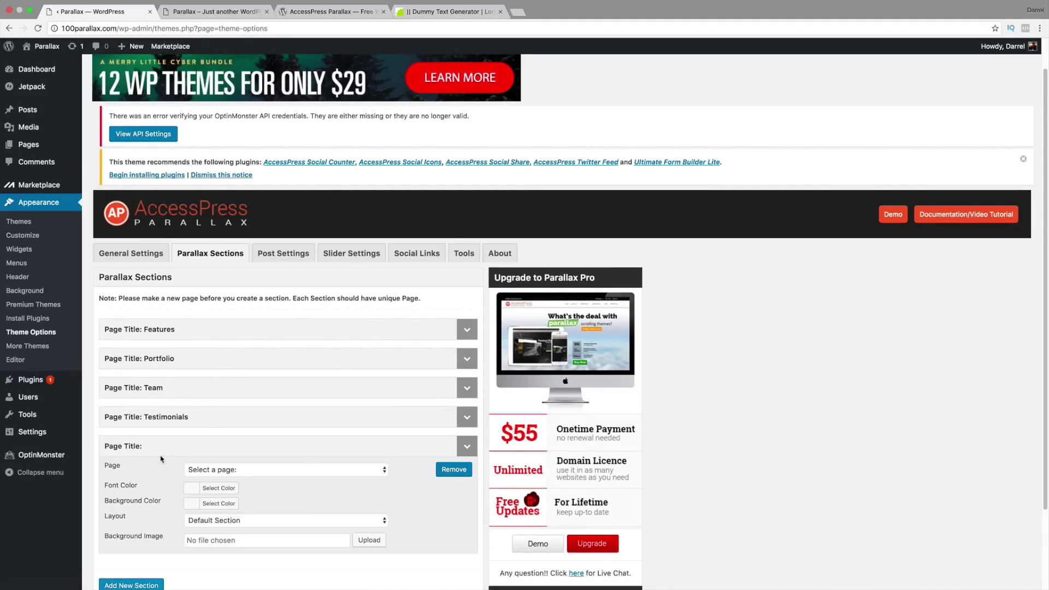
scroll(308, 393, down, 3)
Step: Set the section's page to Blog, layout to Blog Section and category to Blog
click(306, 373)
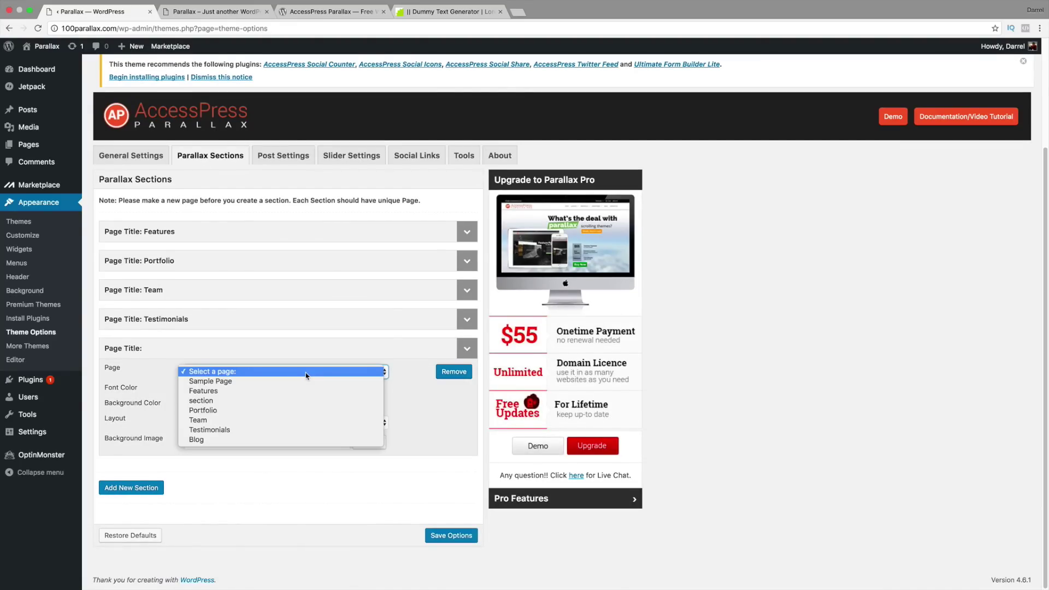
click(304, 440)
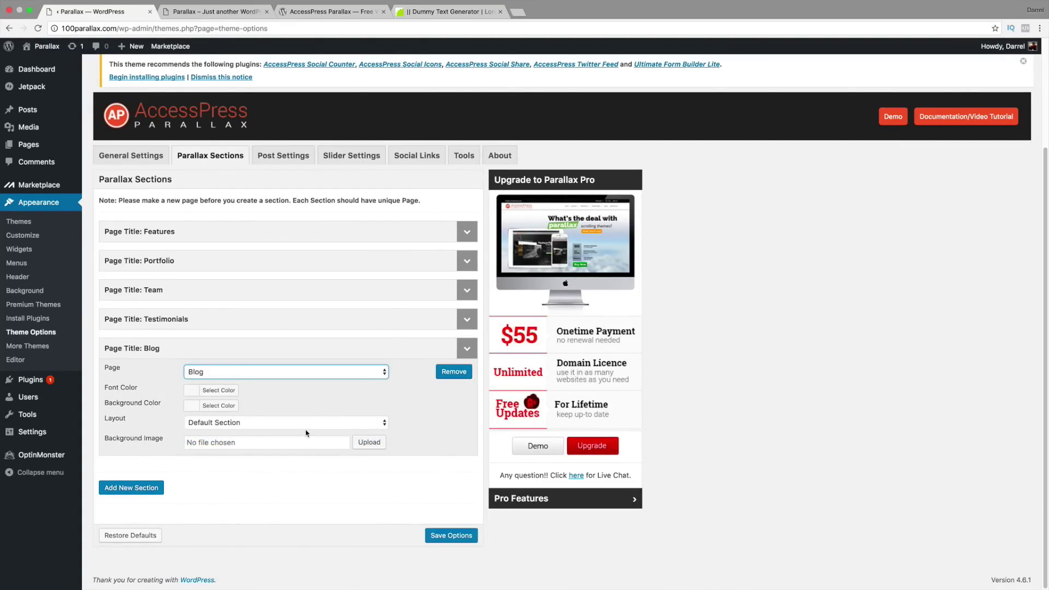
click(205, 425)
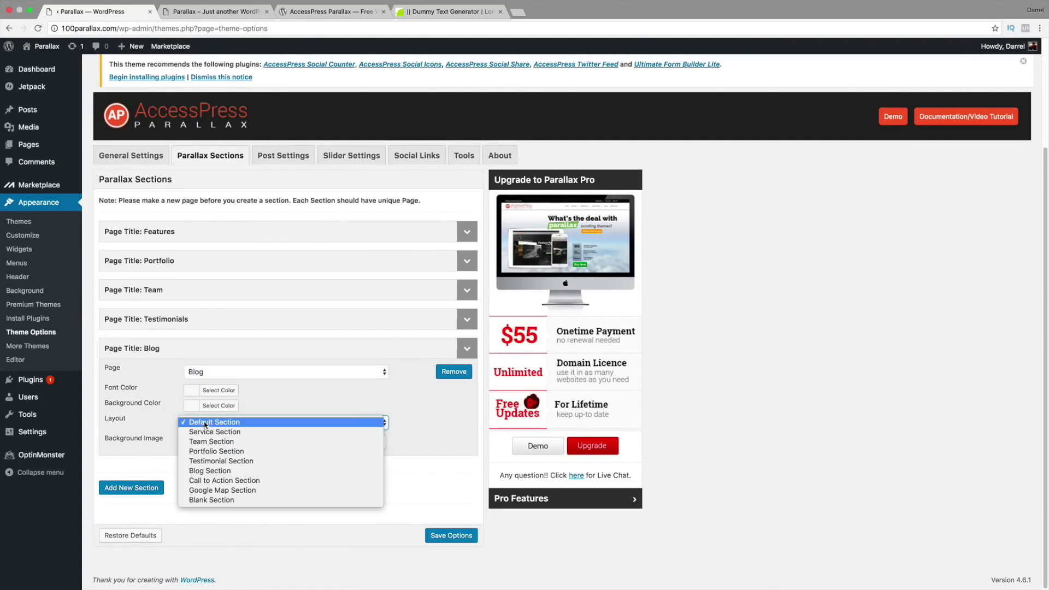
click(216, 473)
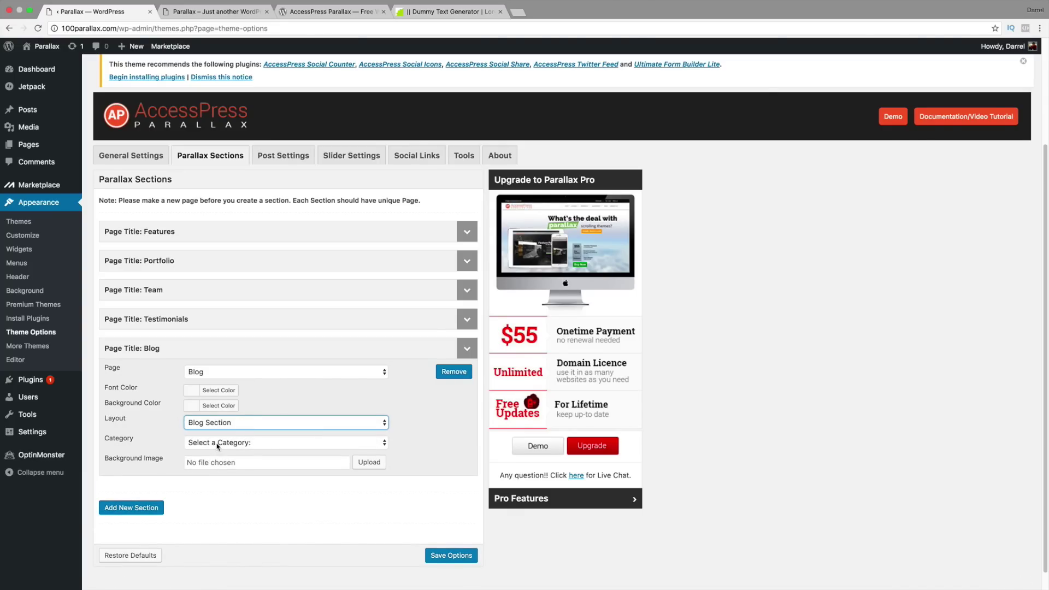
click(217, 446)
click(218, 455)
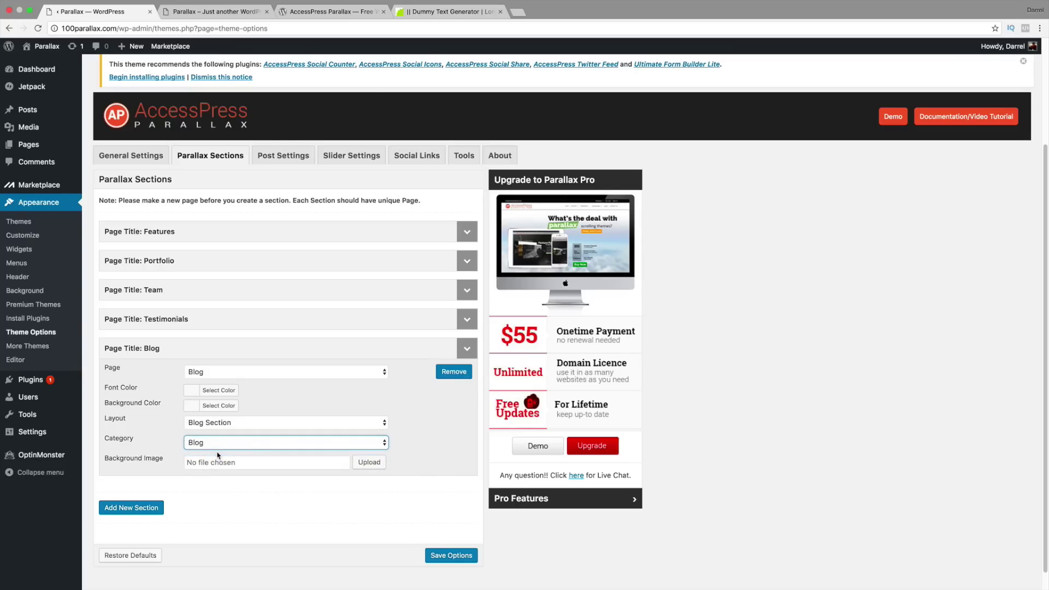
click(377, 463)
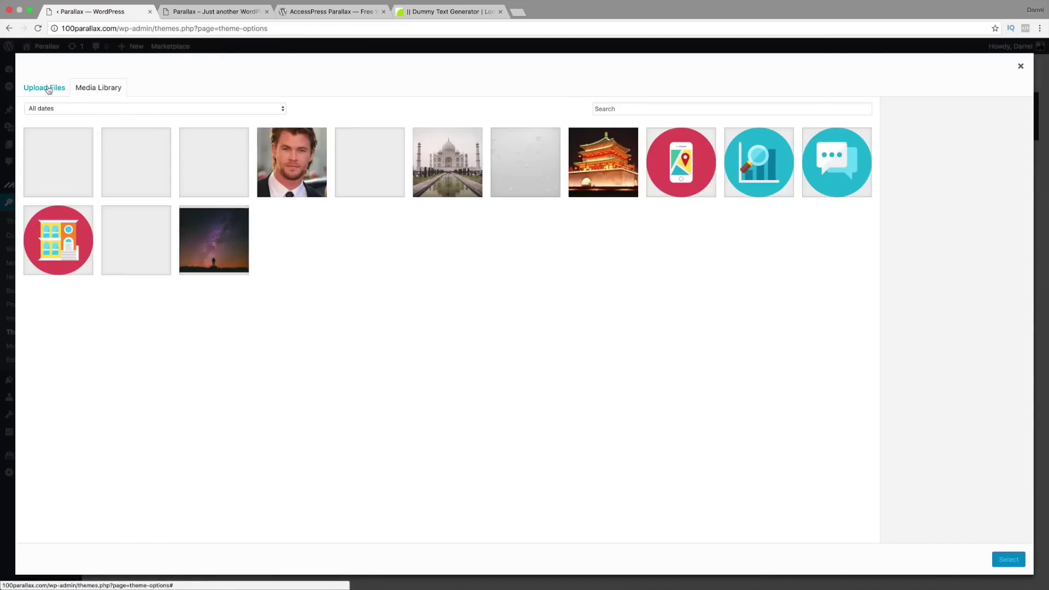
Step: Locate and select keyboard.jpg on the computer for upload
click(48, 89)
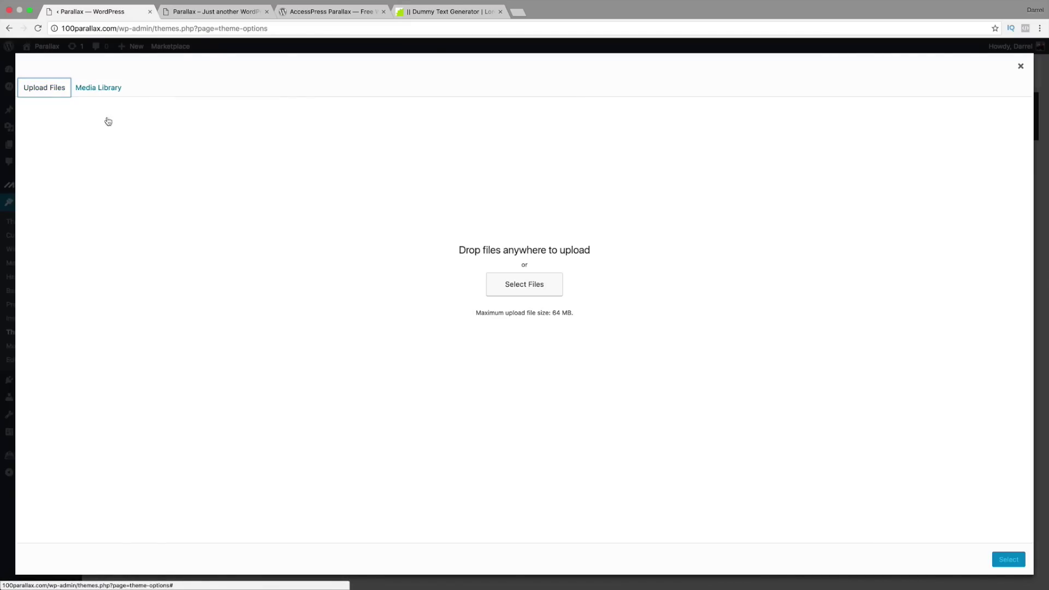
click(517, 291)
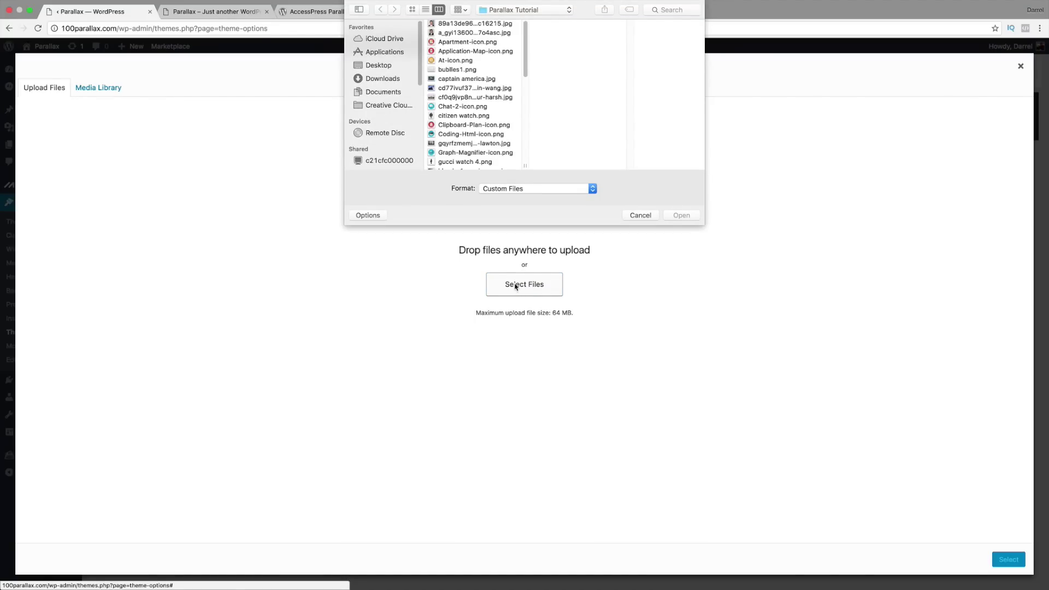
scroll(524, 61, up, 1)
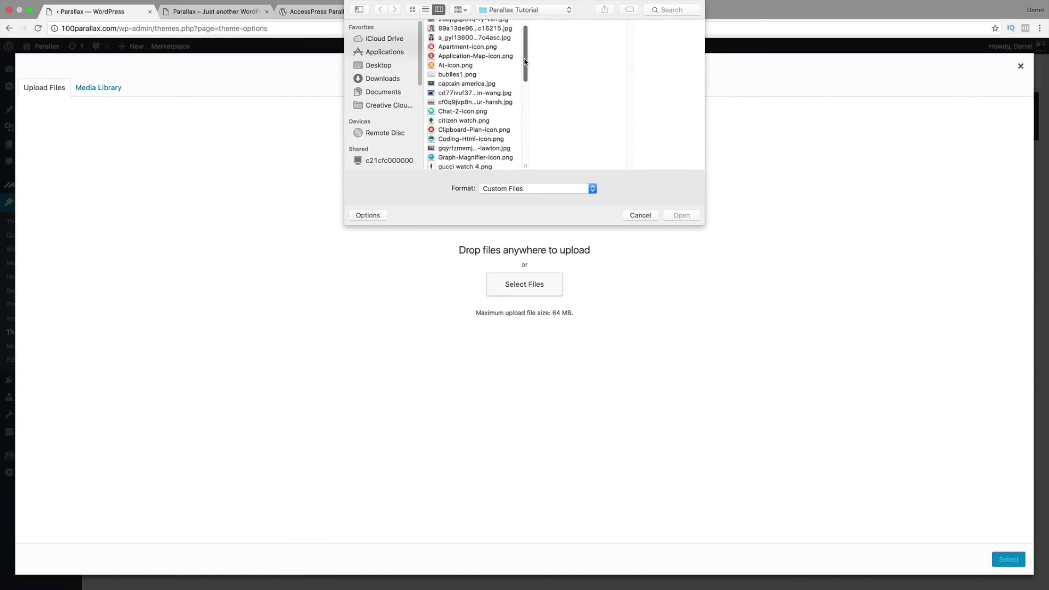
scroll(524, 59, down, 1)
click(499, 94)
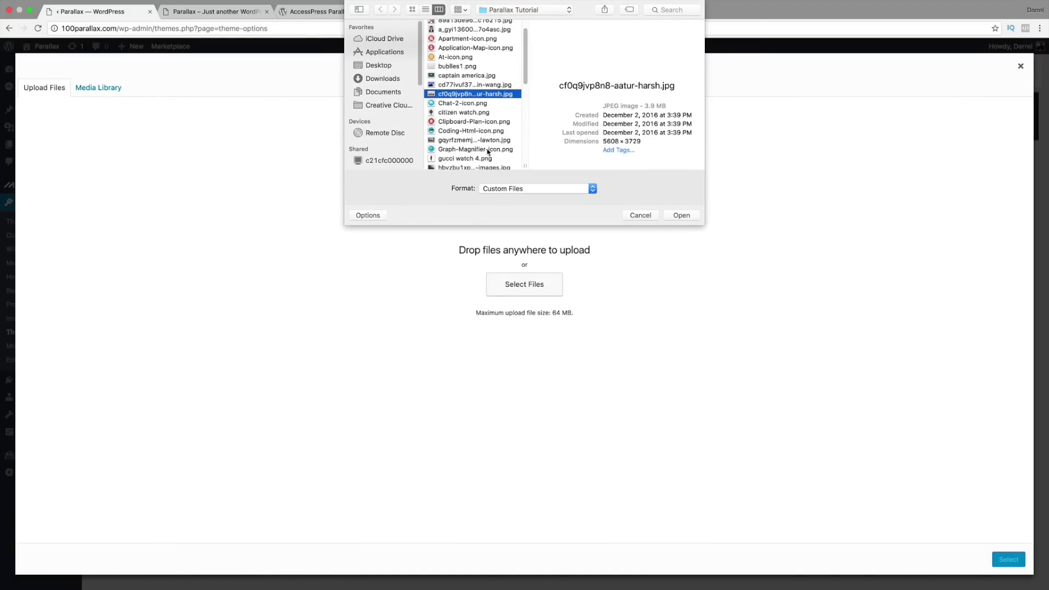
click(485, 159)
click(483, 140)
scroll(483, 135, down, 3)
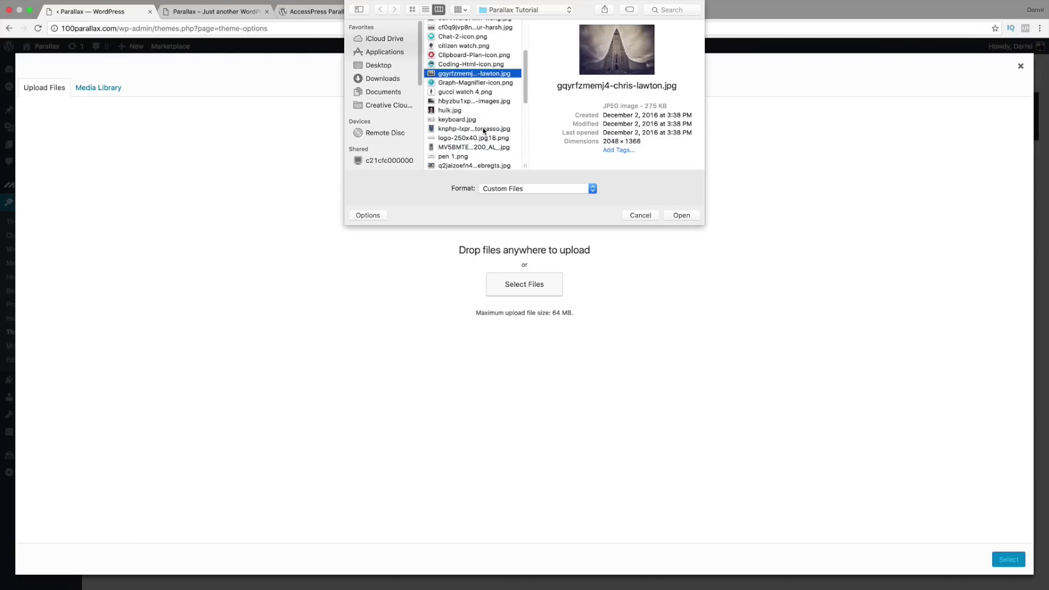
click(483, 130)
click(484, 118)
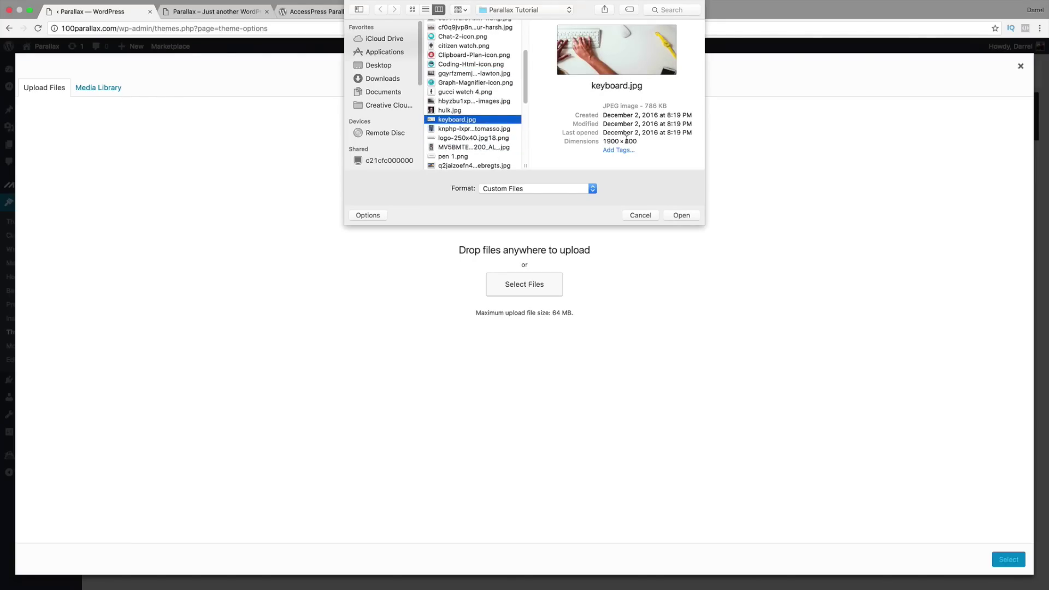
Step: Upload keyboard.jpg (1900 × 800) and use it as the Blog section's background
drag(642, 142, 603, 141)
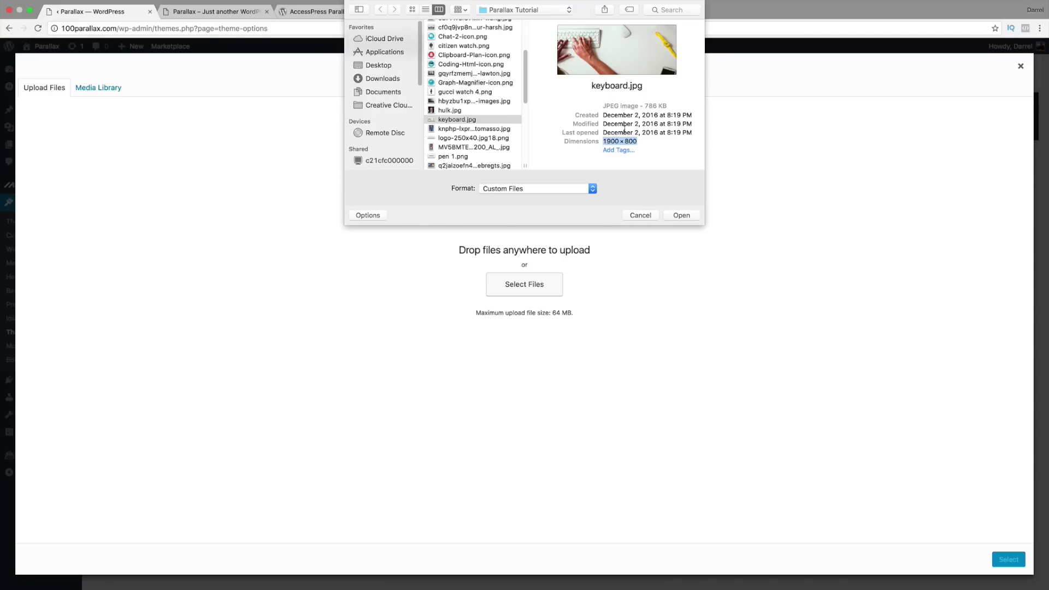
click(692, 217)
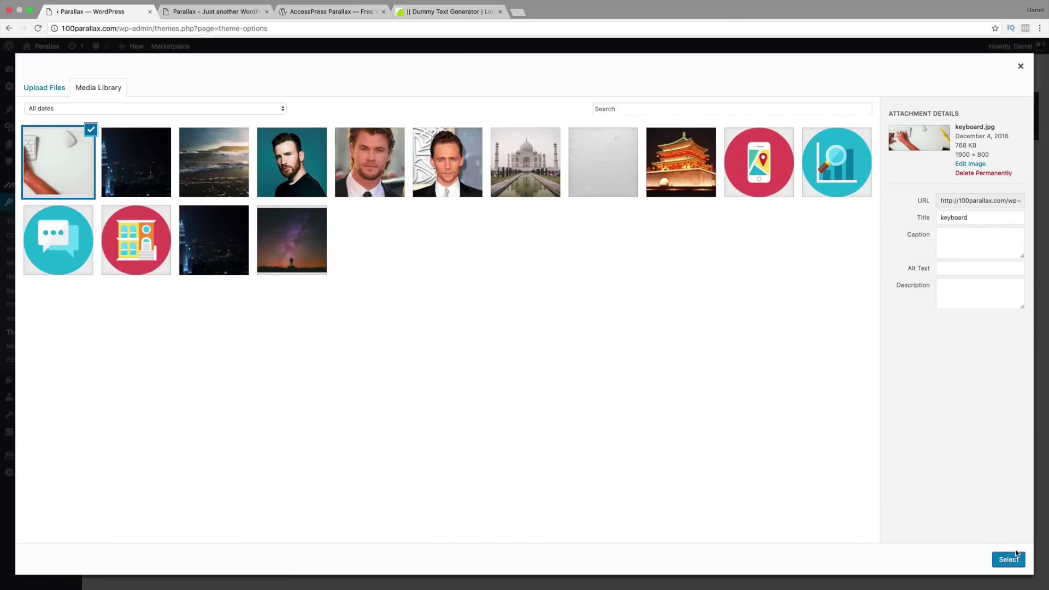
click(1009, 560)
Step: Make the Blog background fixed in place, sized to cover, positioned Middle Center
scroll(431, 465, down, 1)
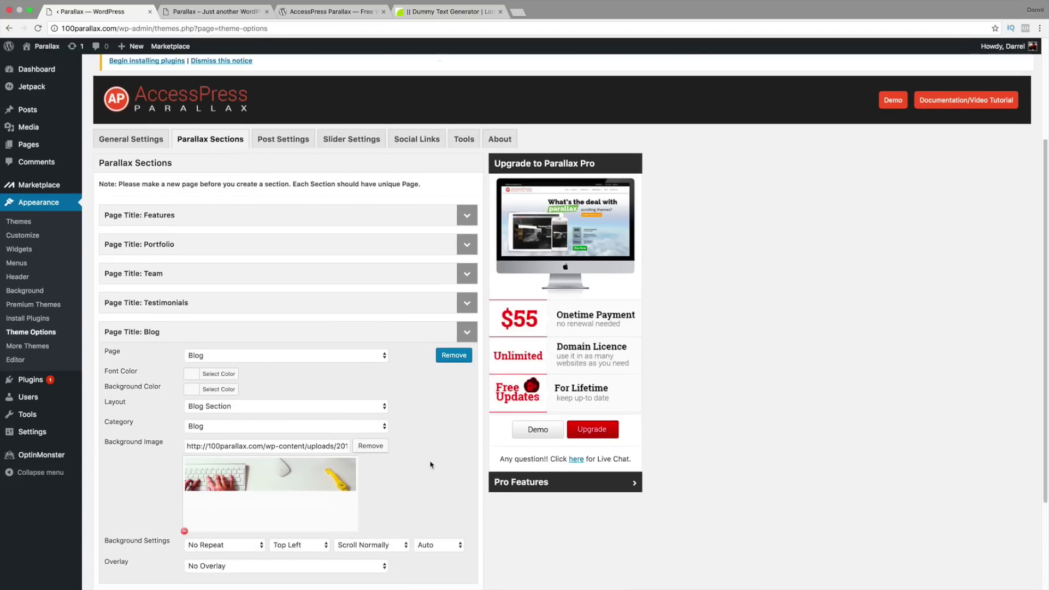
scroll(430, 465, down, 2)
click(377, 480)
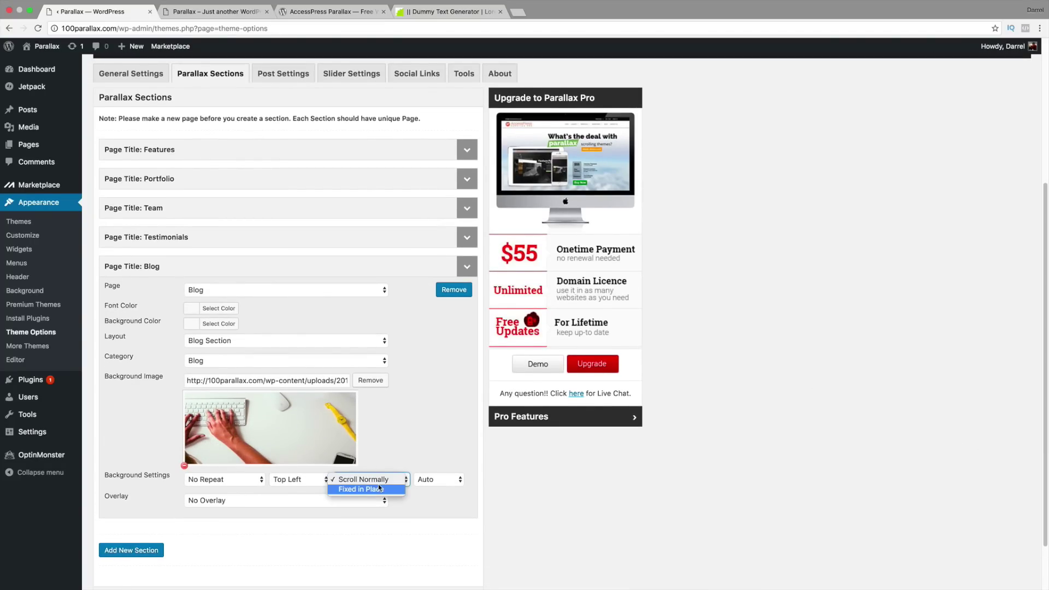
click(380, 488)
click(424, 479)
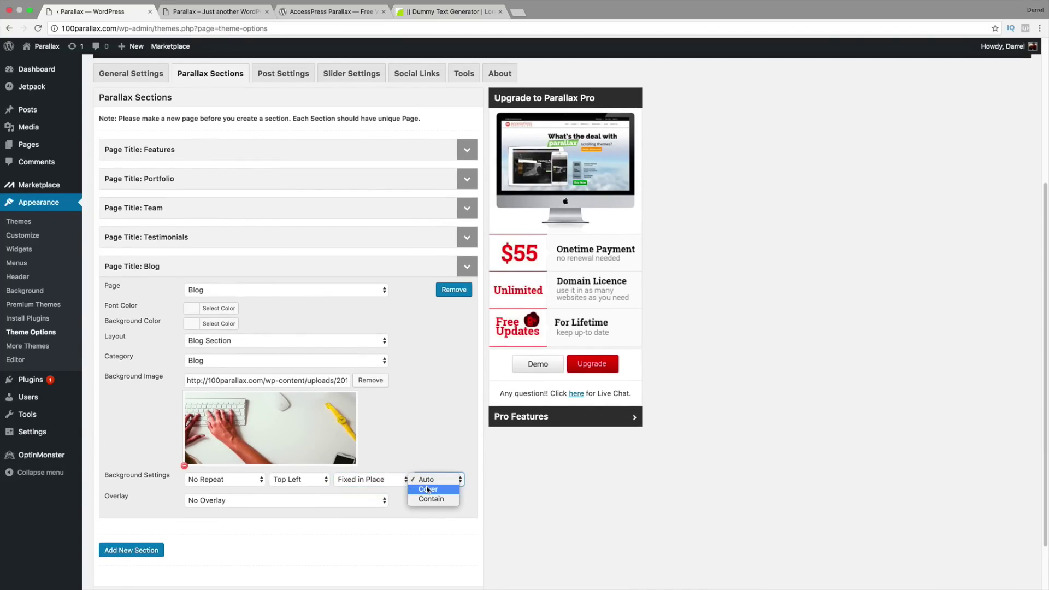
click(428, 489)
scroll(428, 481, down, 2)
click(309, 417)
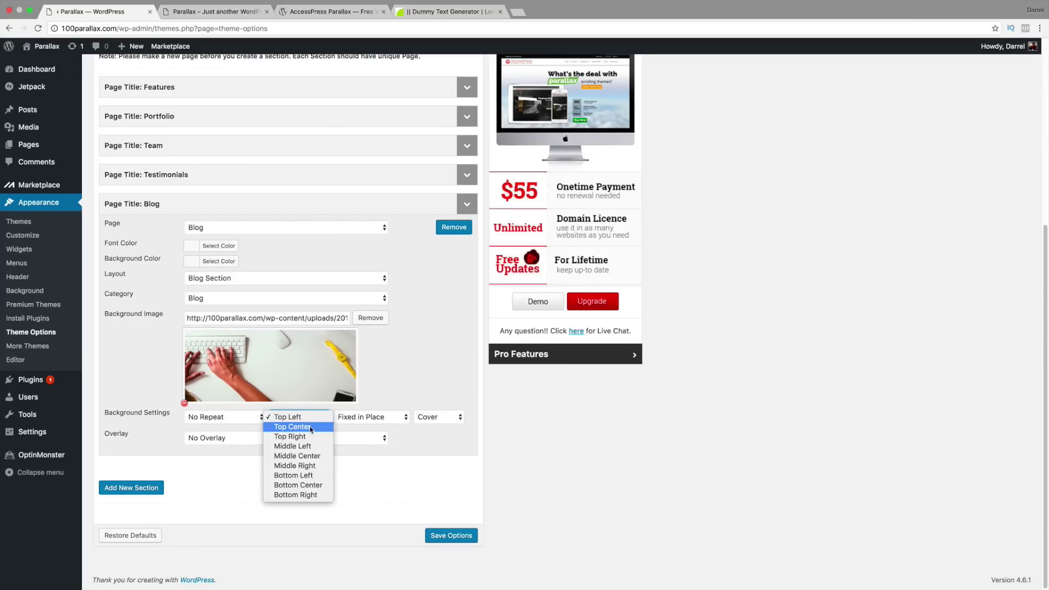
click(313, 458)
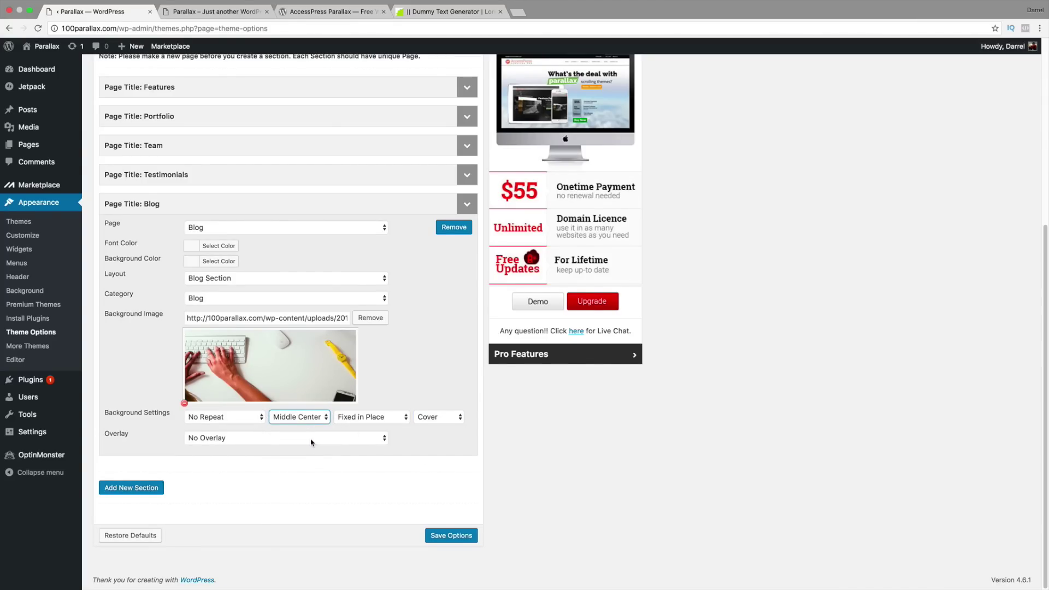
Step: Apply a Light Black overlay to the Blog section and save the theme options
click(311, 442)
click(313, 467)
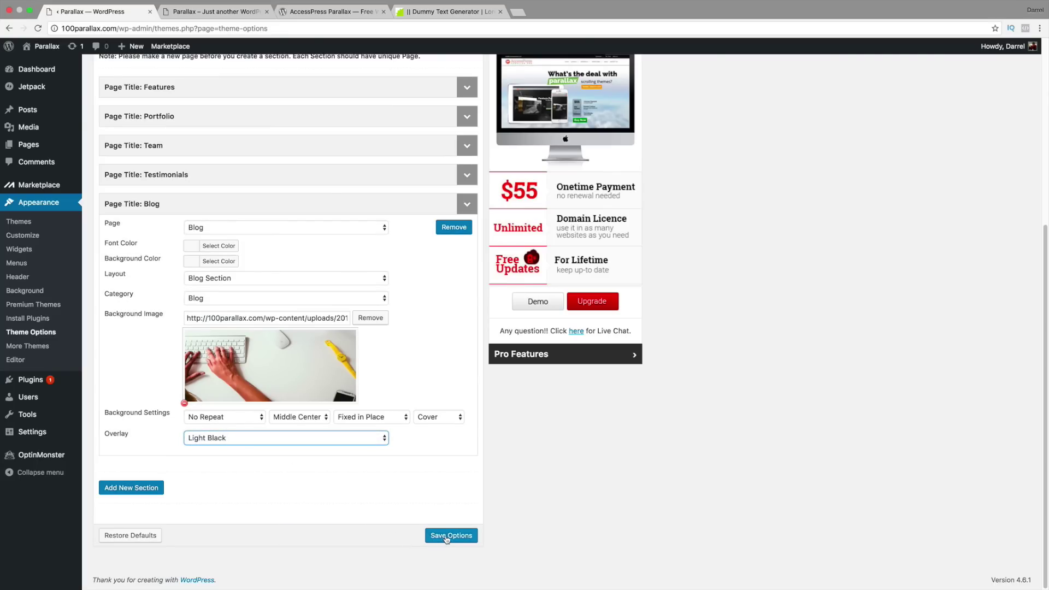
click(451, 538)
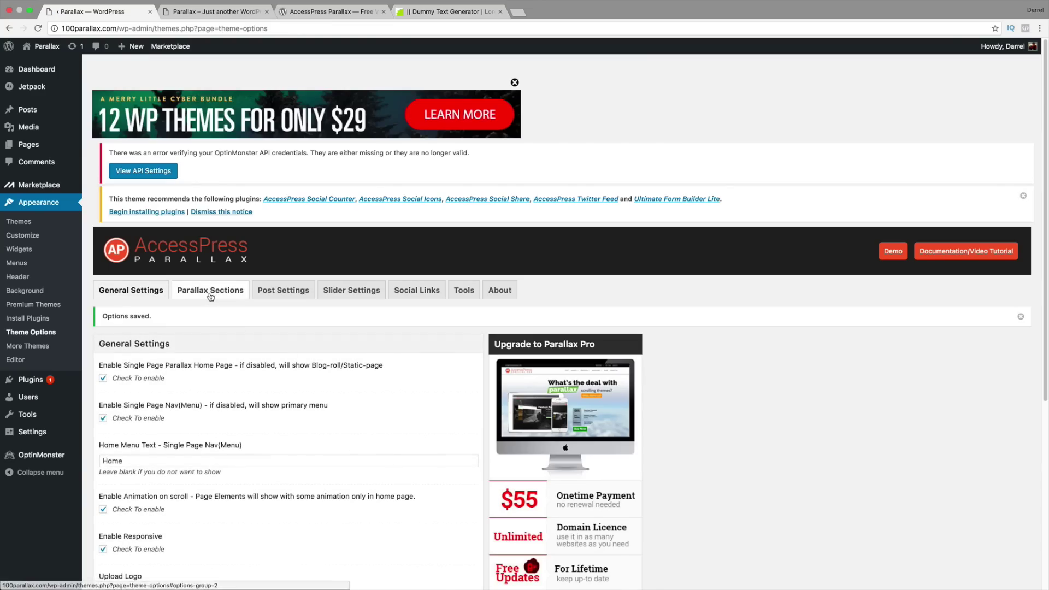
click(213, 292)
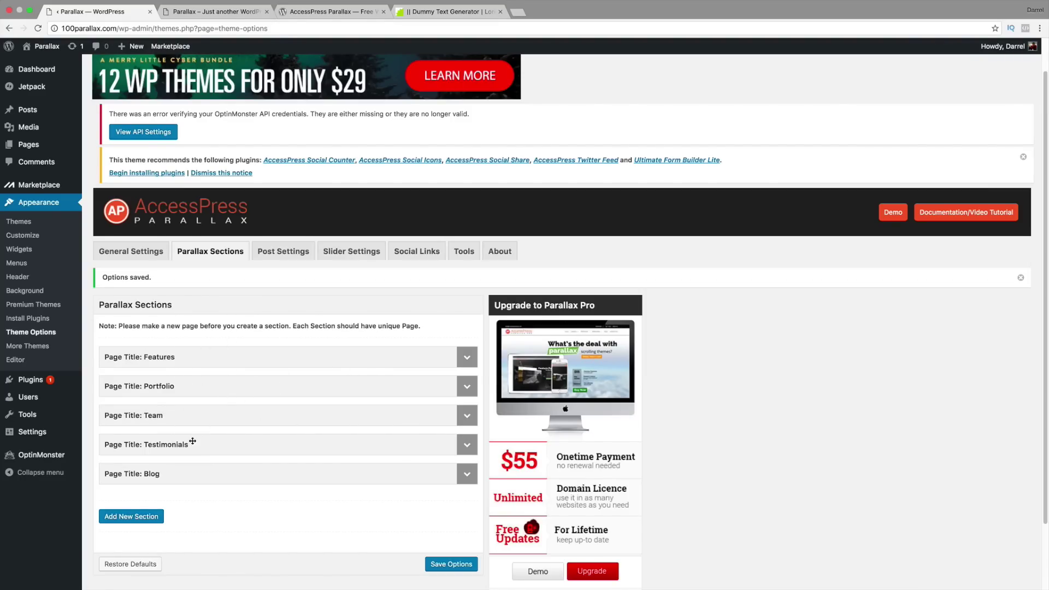
Step: Reload the live site and scroll to the Blog section's three posts over the keyboard background
click(210, 13)
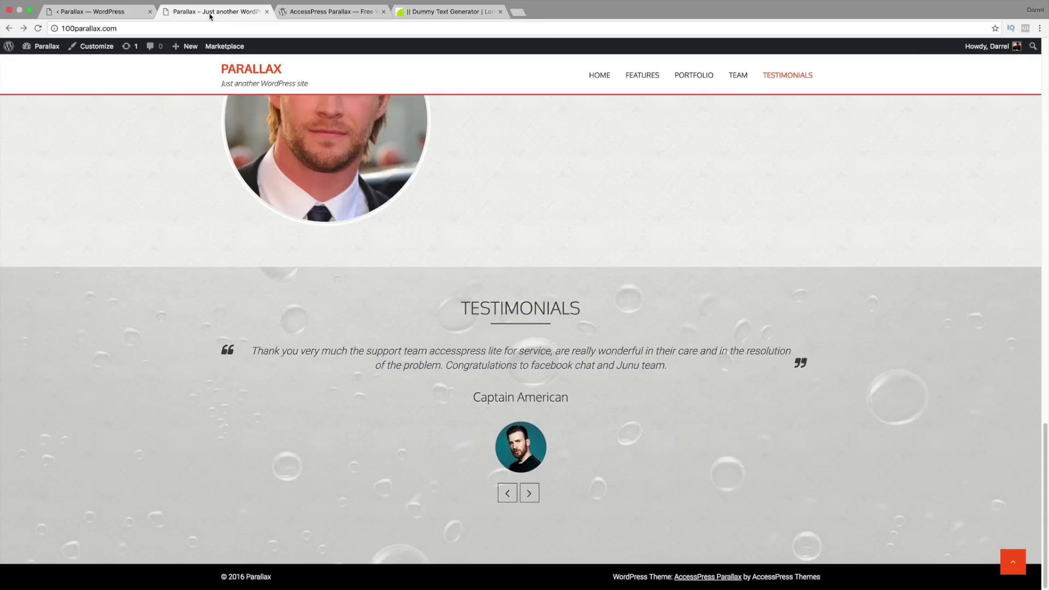
click(38, 28)
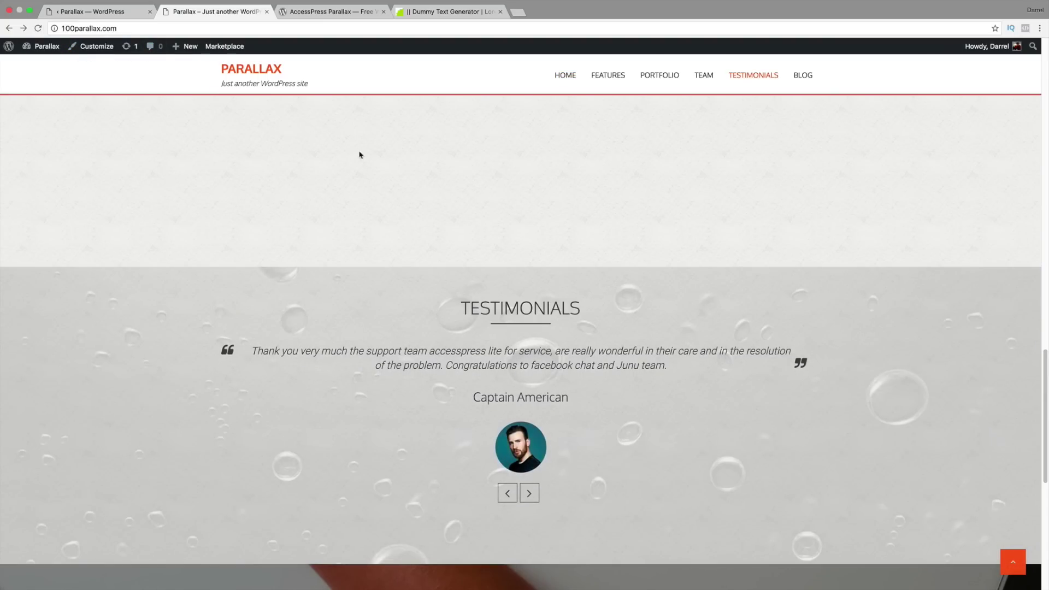
drag(1046, 353, 1047, 479)
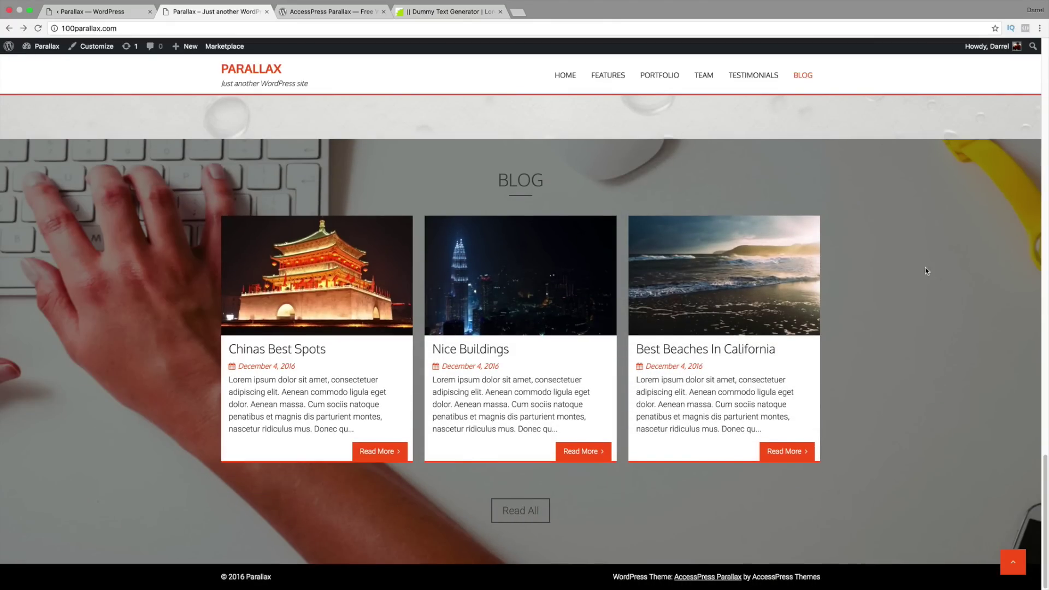
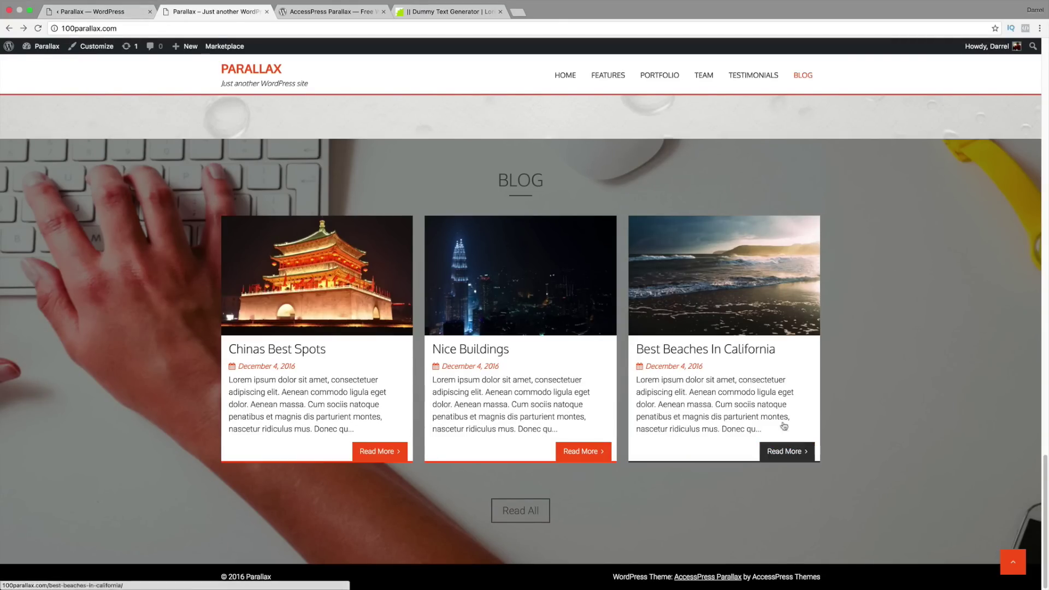
Step: Scroll the homepage Blog section, then go to the Dashboard from the Parallax admin-bar menu
mouse_move(1047, 502)
mouse_down()
mouse_move(1044, 380)
mouse_move(1040, 509)
mouse_up()
scroll(976, 461, up, 1)
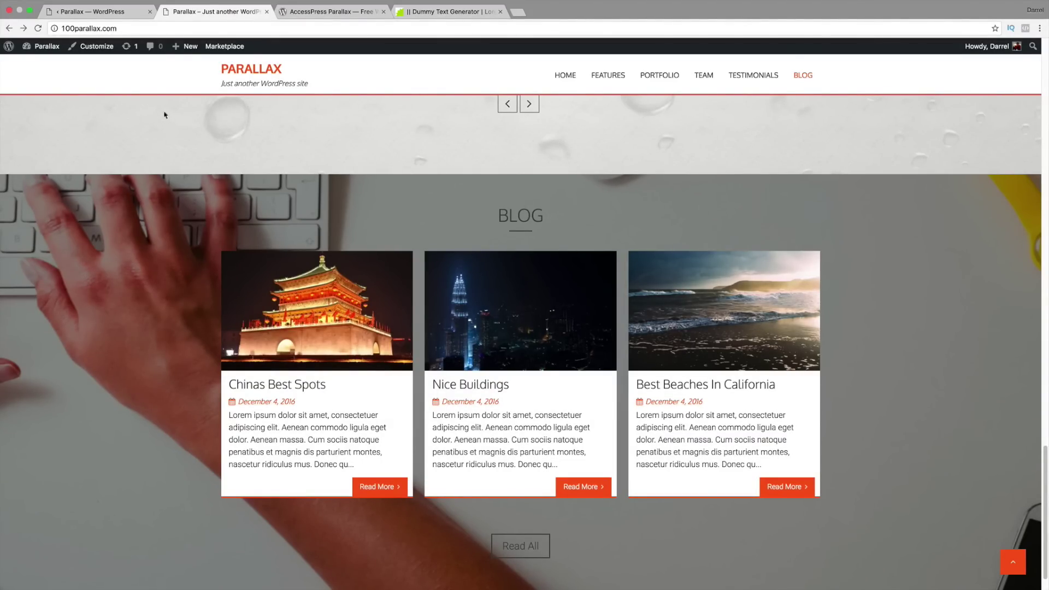
mouse_move(49, 52)
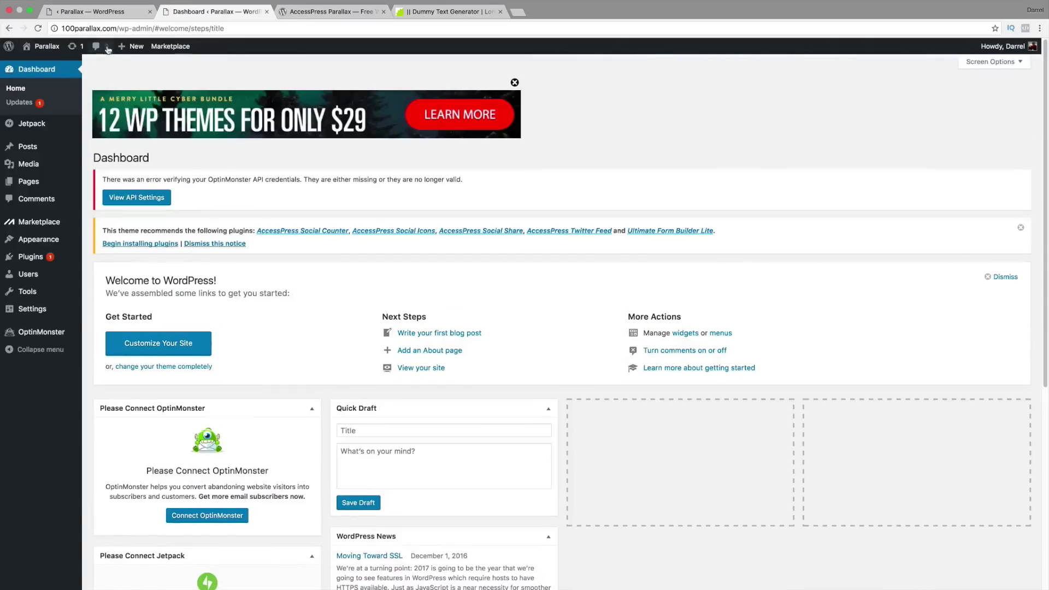
Step: Switch through the browser tabs and open the WordPress admin Dashboard
mouse_move(113, 42)
click(90, 12)
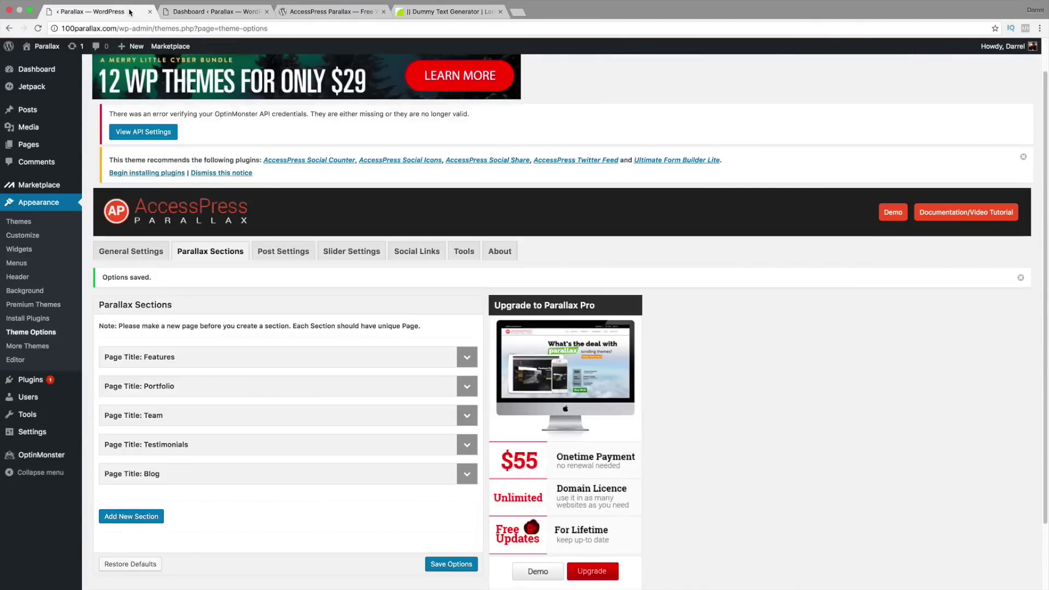
click(37, 65)
click(179, 11)
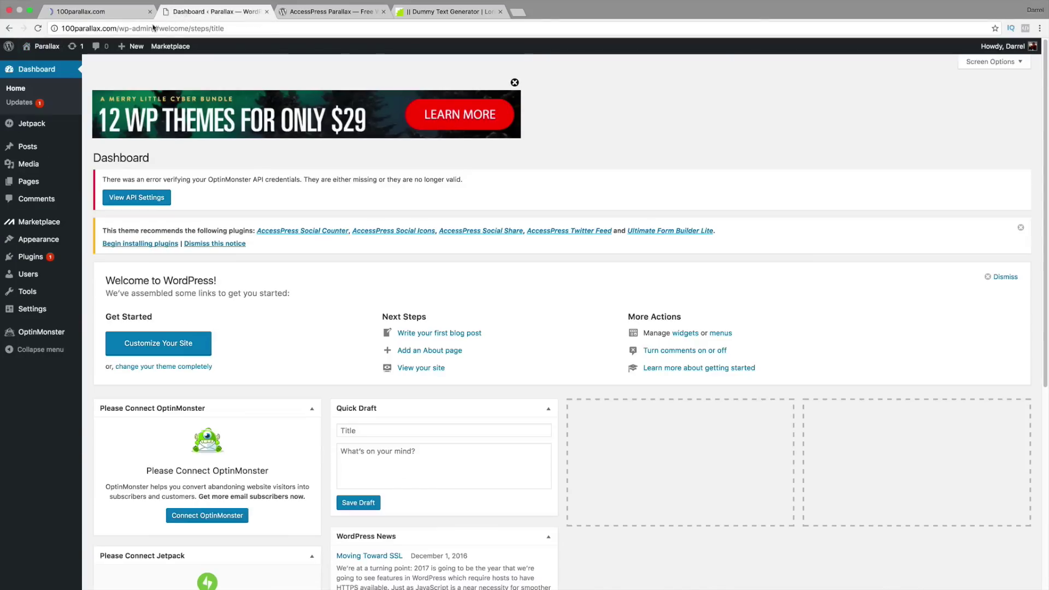
click(48, 64)
click(88, 11)
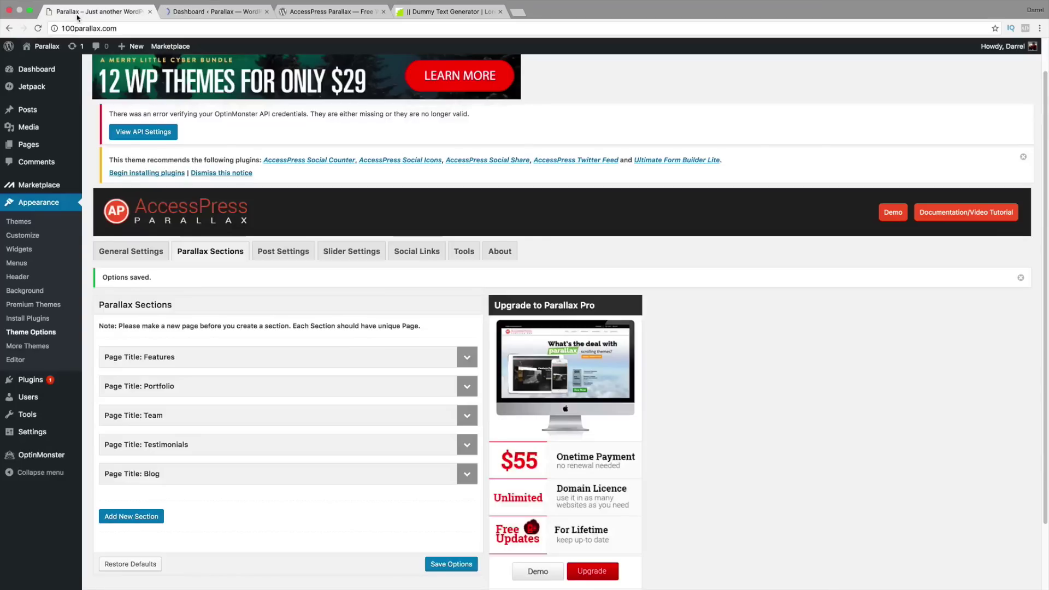
click(213, 11)
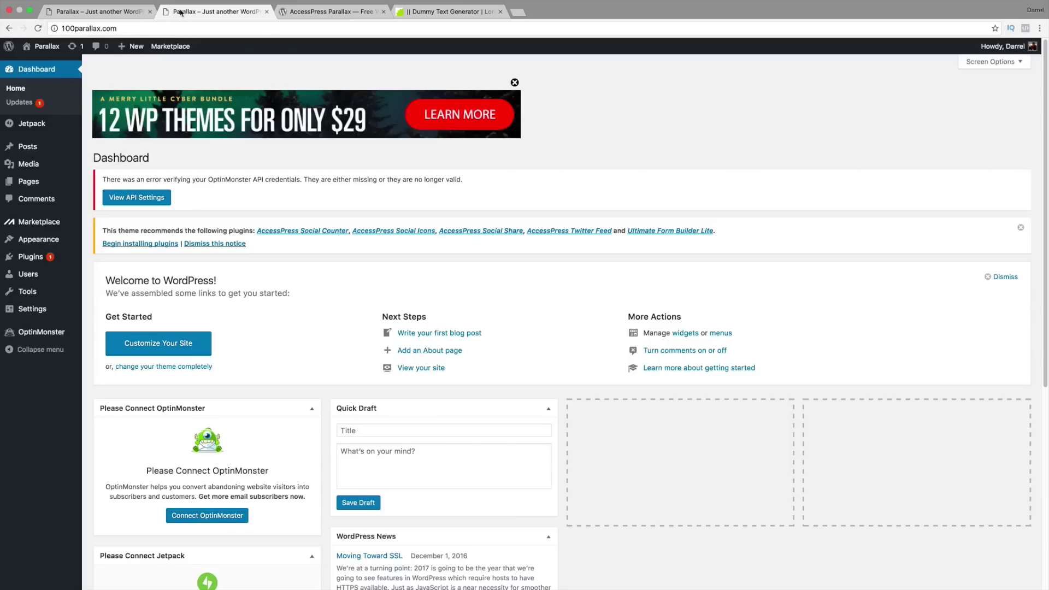
click(105, 12)
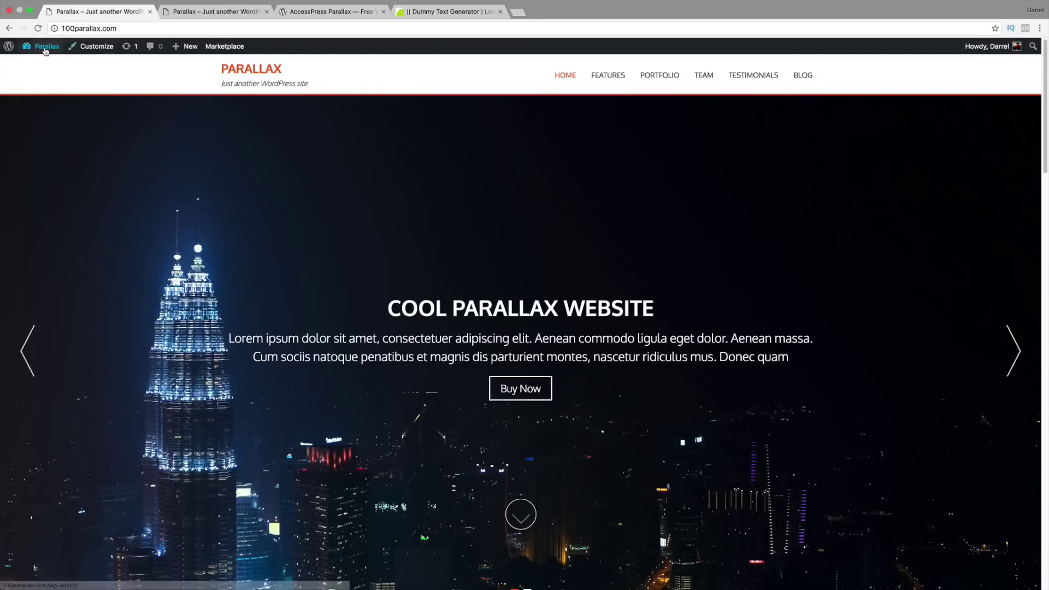
mouse_move(47, 47)
click(54, 75)
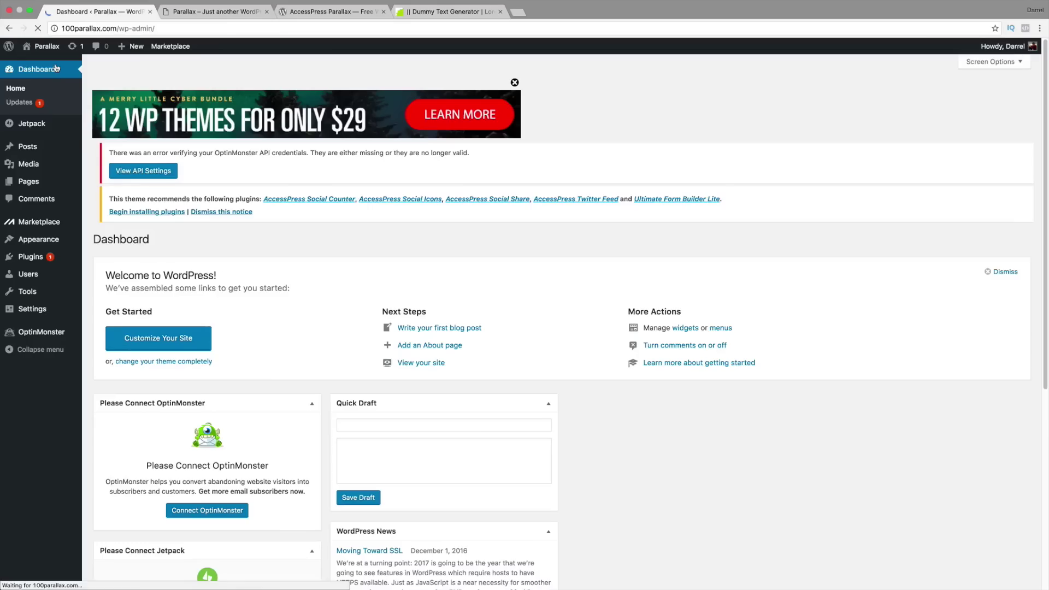
Step: Add a new page titled 'Video' so its draft auto-saves
mouse_move(43, 183)
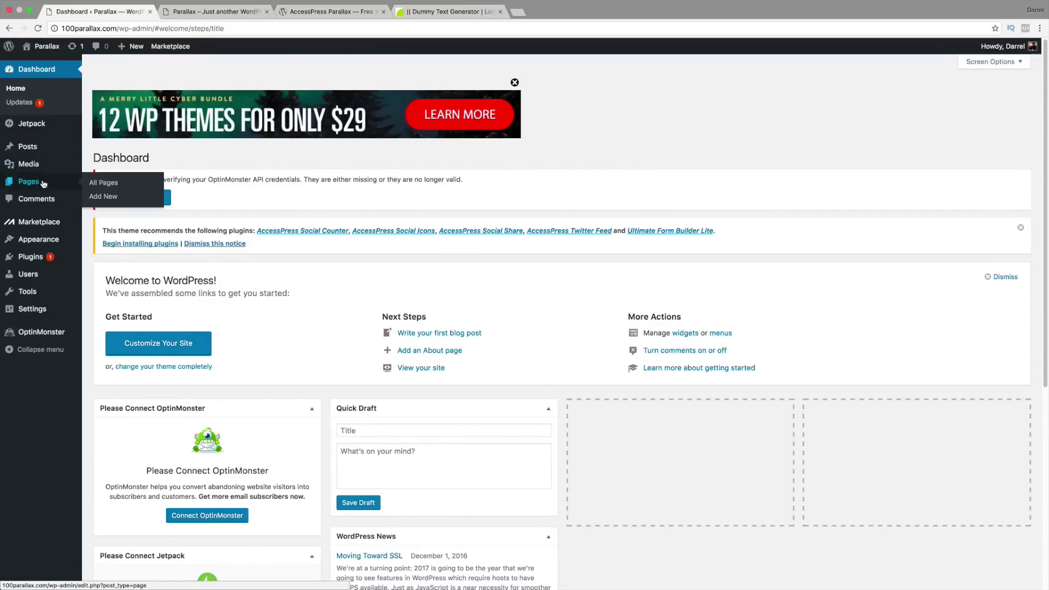
click(105, 196)
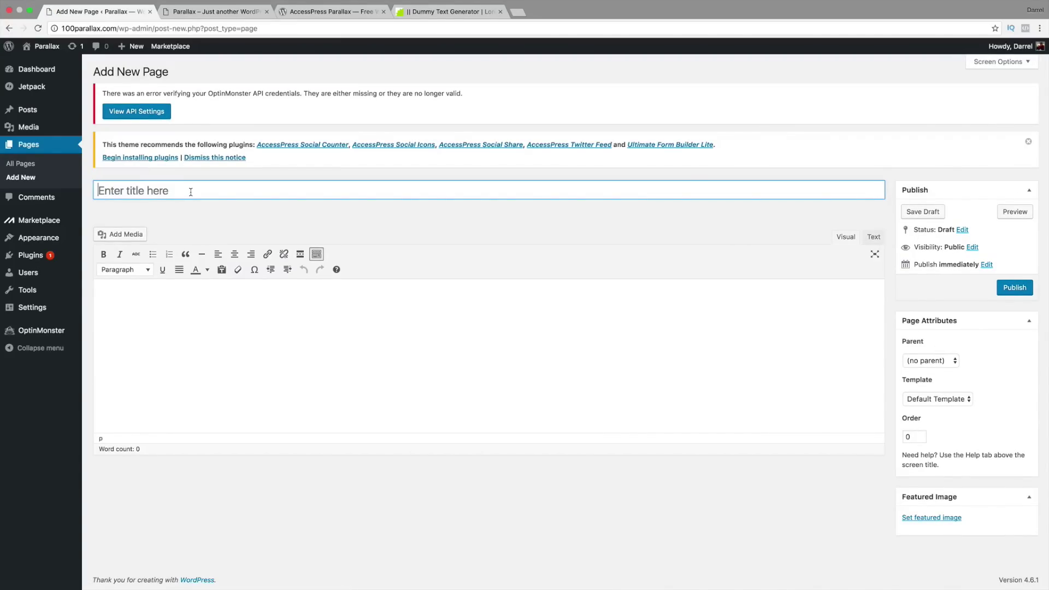
text(Video)
key(Tab)
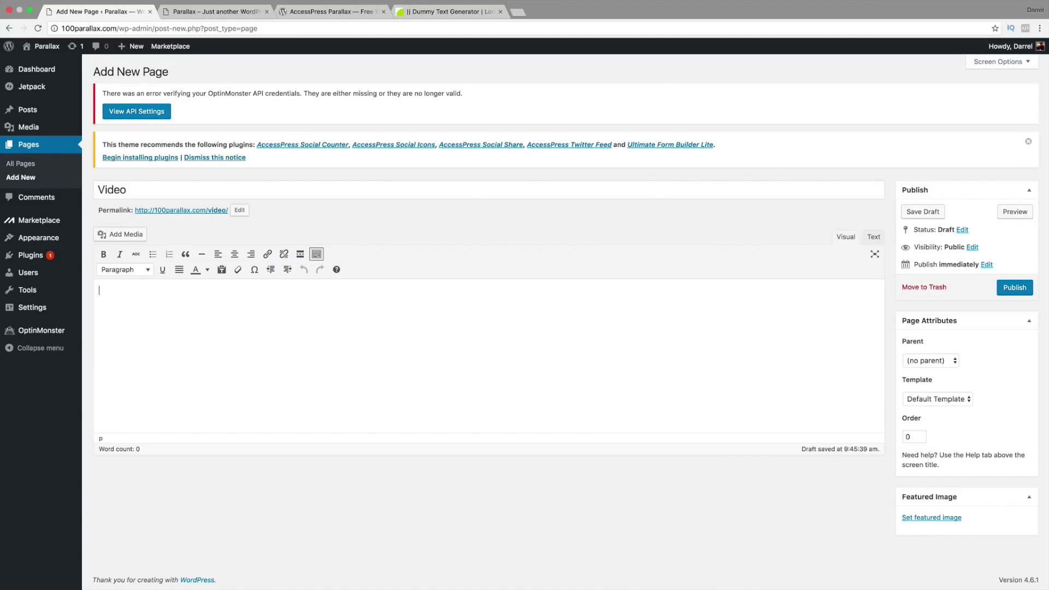
Step: Load the Yoast SEO tutorial video on YouTube in a new tab and pause the ad
click(518, 12)
right_click(515, 24)
click(528, 47)
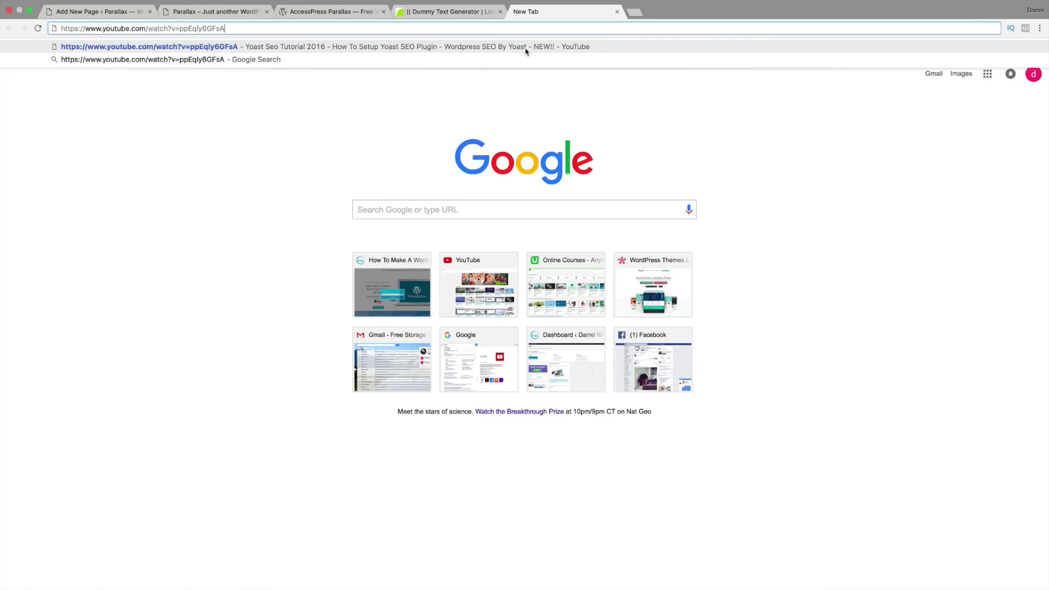
key(Return)
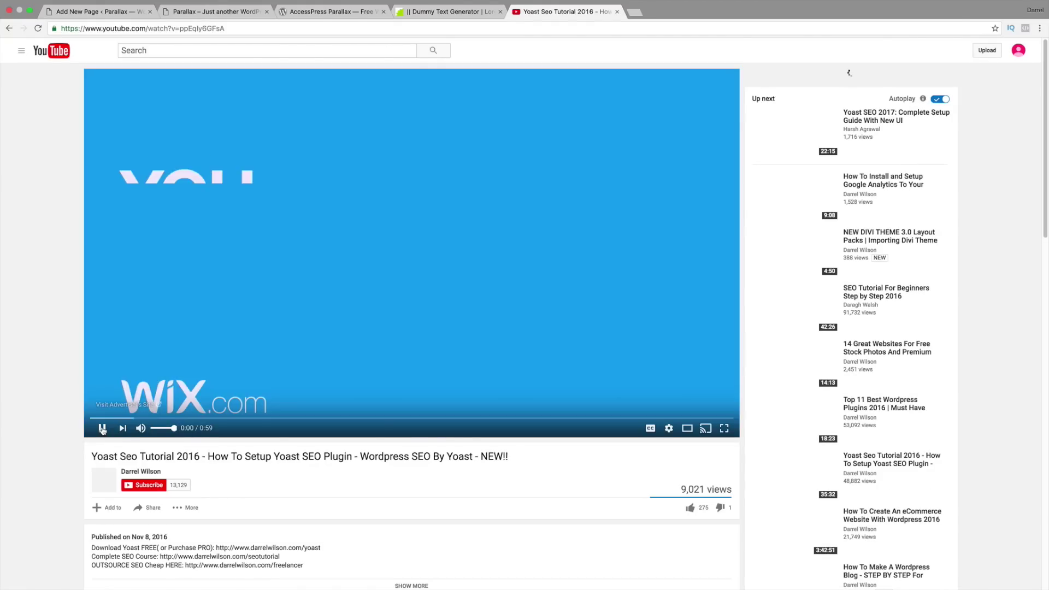
click(102, 429)
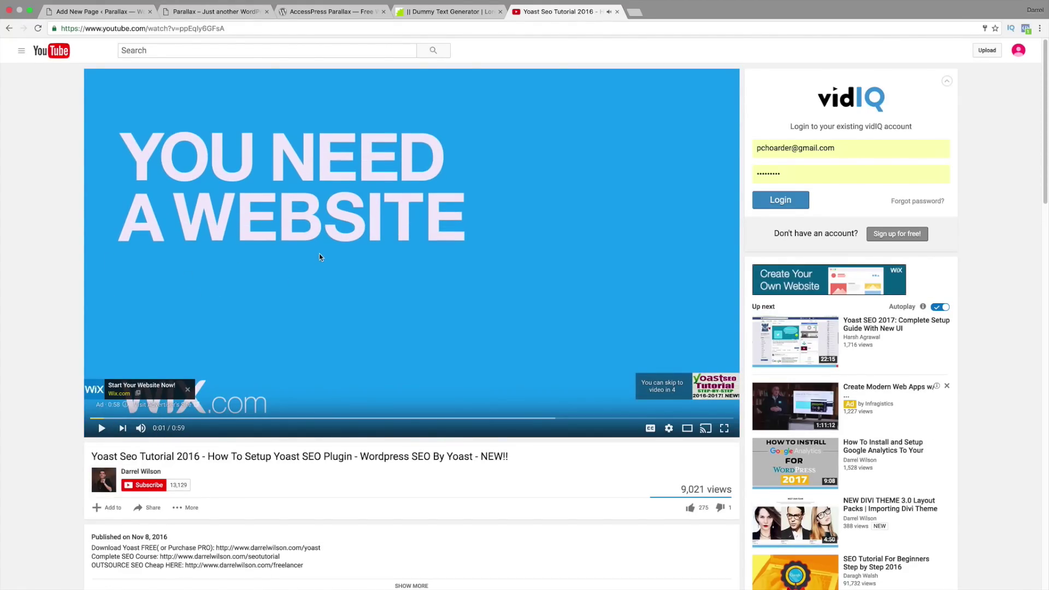
Step: Copy the video's 560×315 iframe embed code and return to the Video page editor
scroll(327, 247, down, 2)
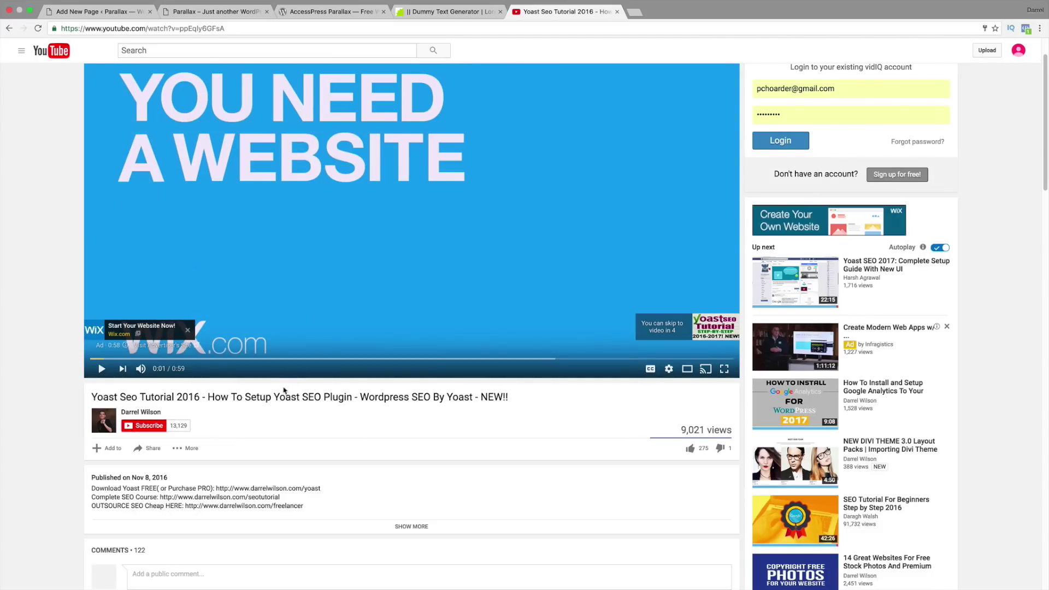
scroll(277, 389, down, 1)
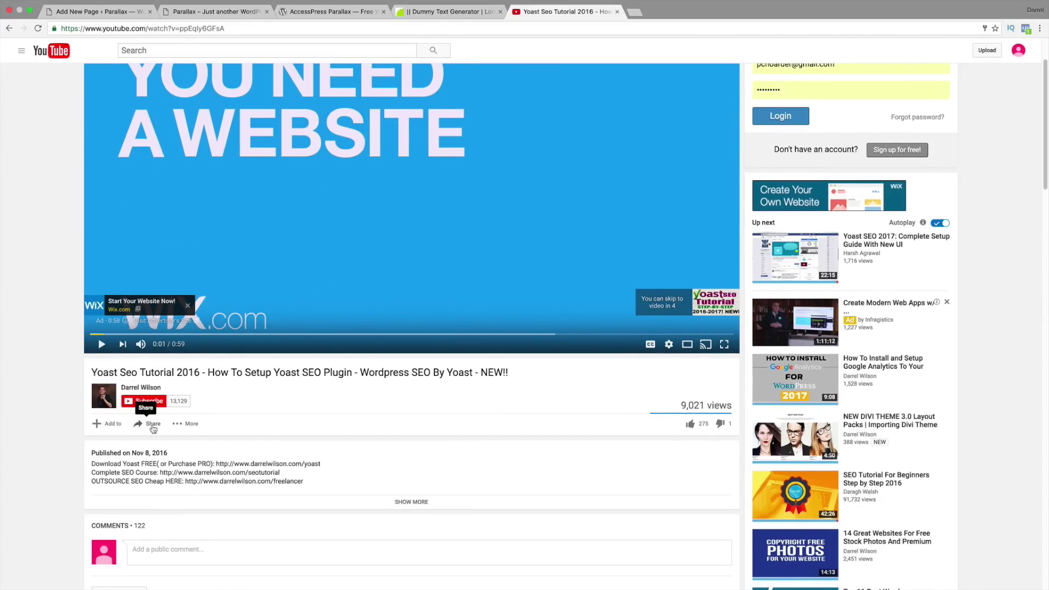
click(153, 425)
scroll(161, 306, down, 5)
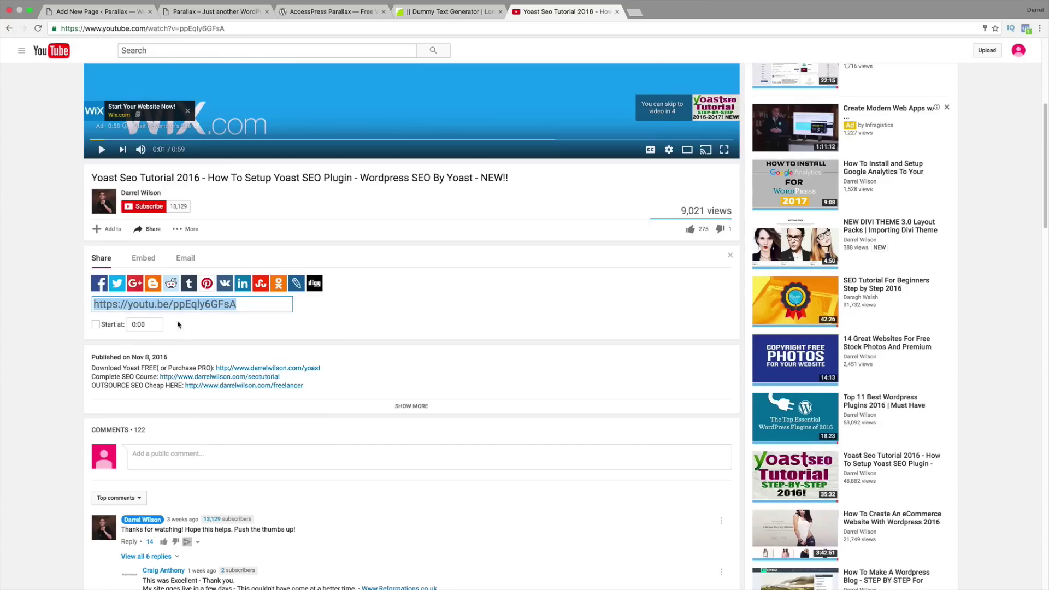
scroll(161, 296, up, 1)
click(144, 289)
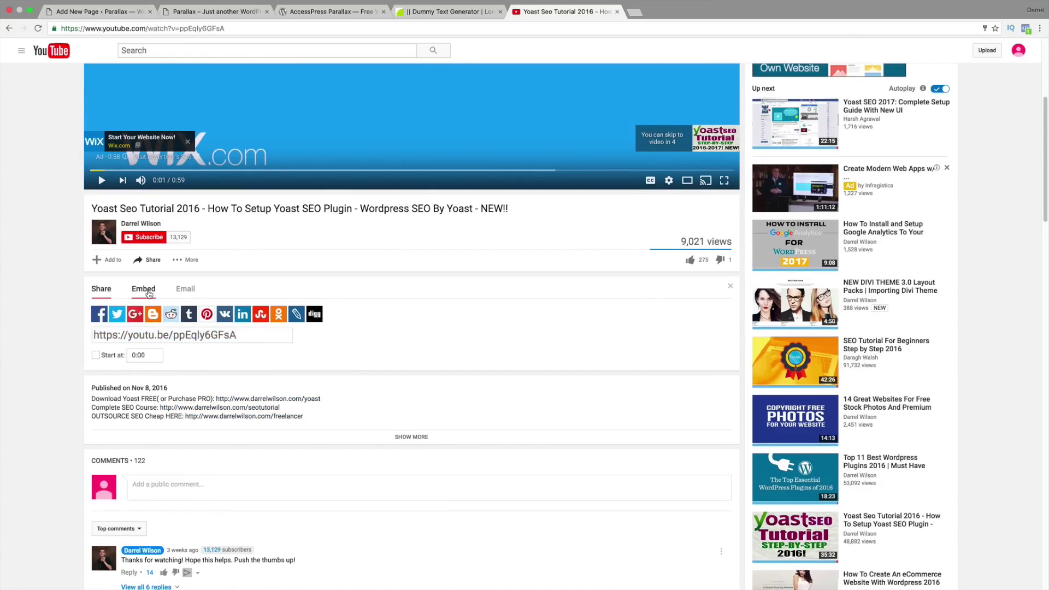
right_click(191, 314)
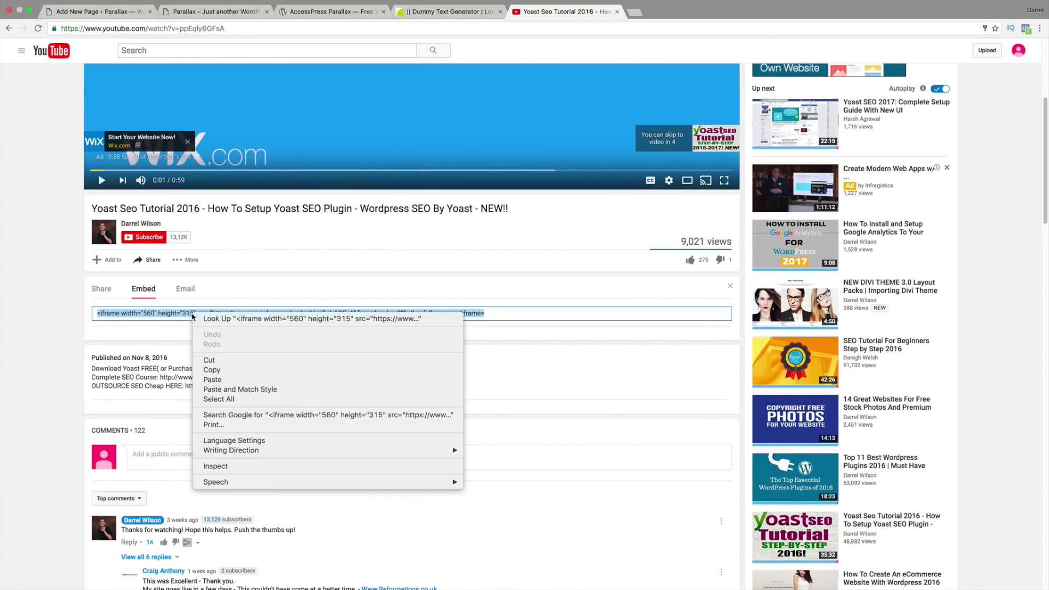
click(212, 370)
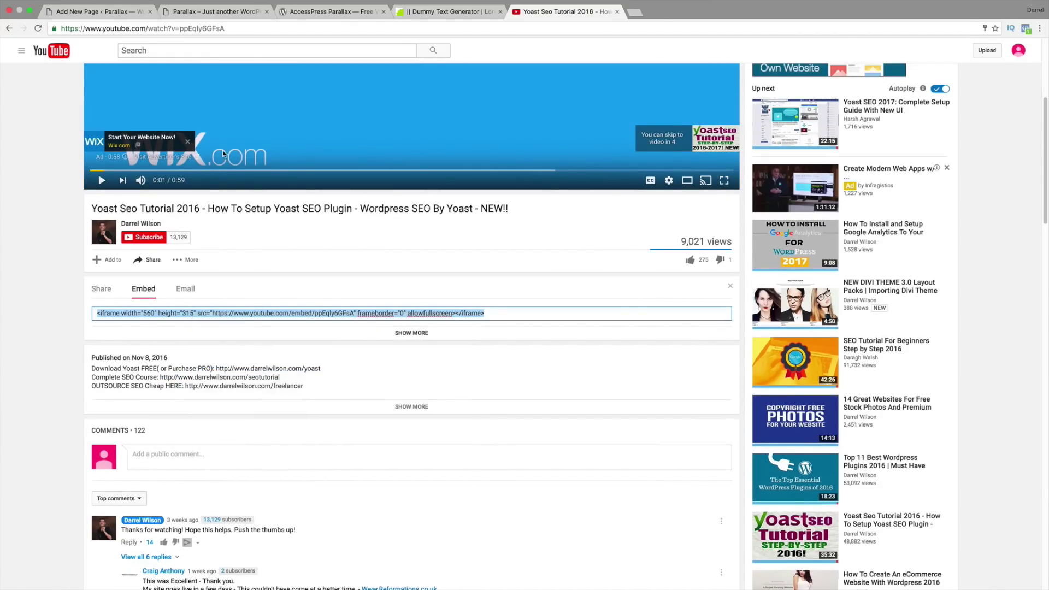
click(105, 12)
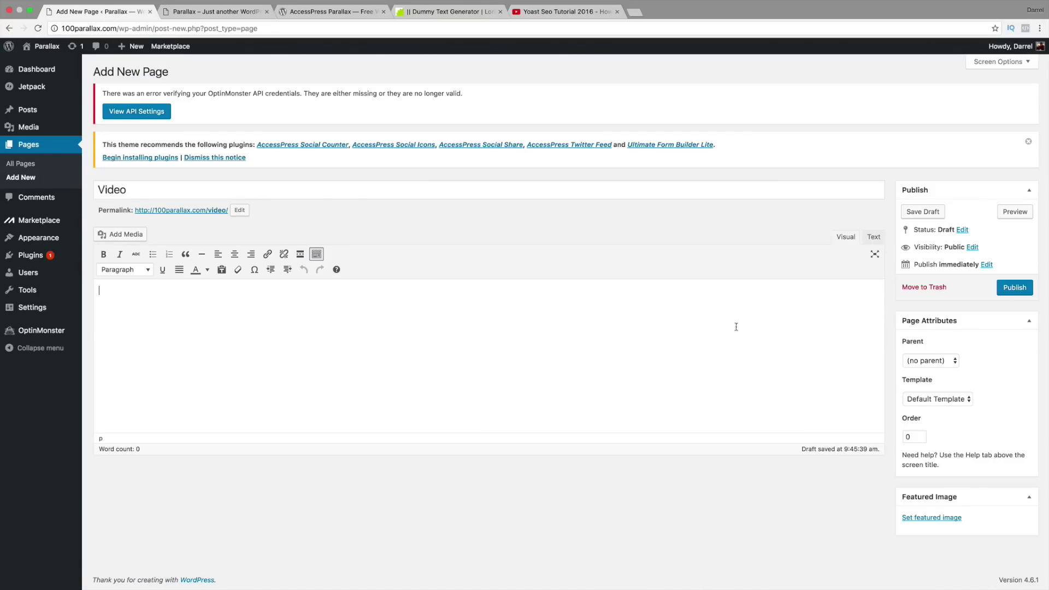
Step: Paste the YouTube iframe in Text view, add a Yoast intro line above it, and publish
click(873, 236)
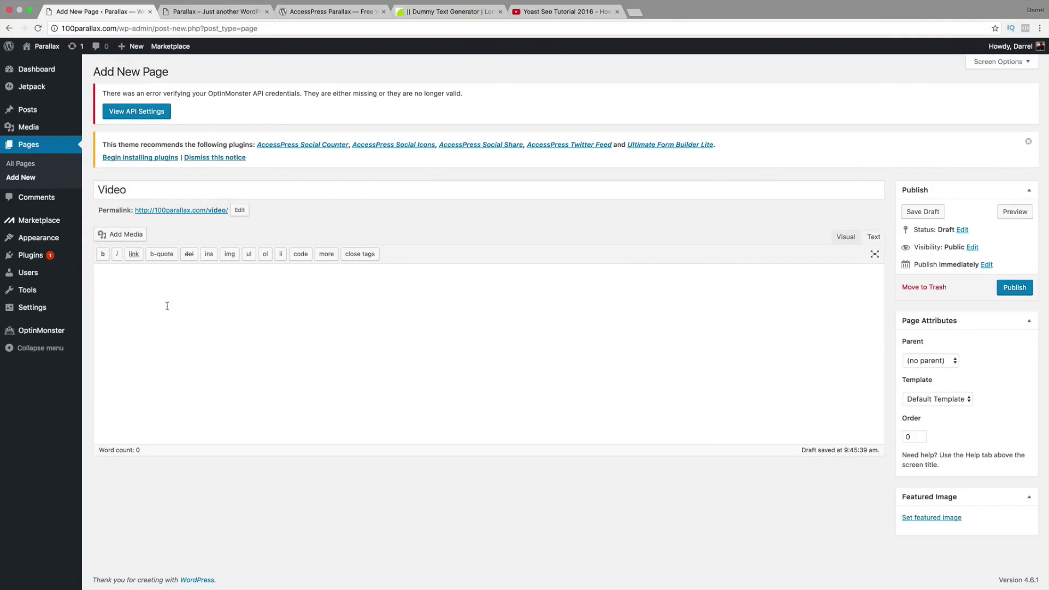
right_click(118, 293)
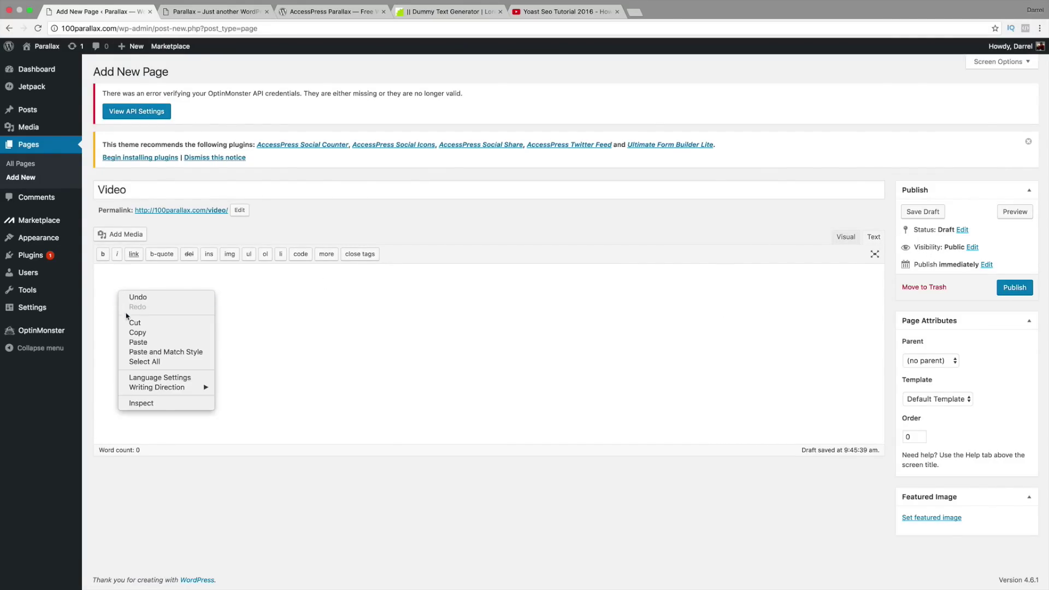
click(139, 340)
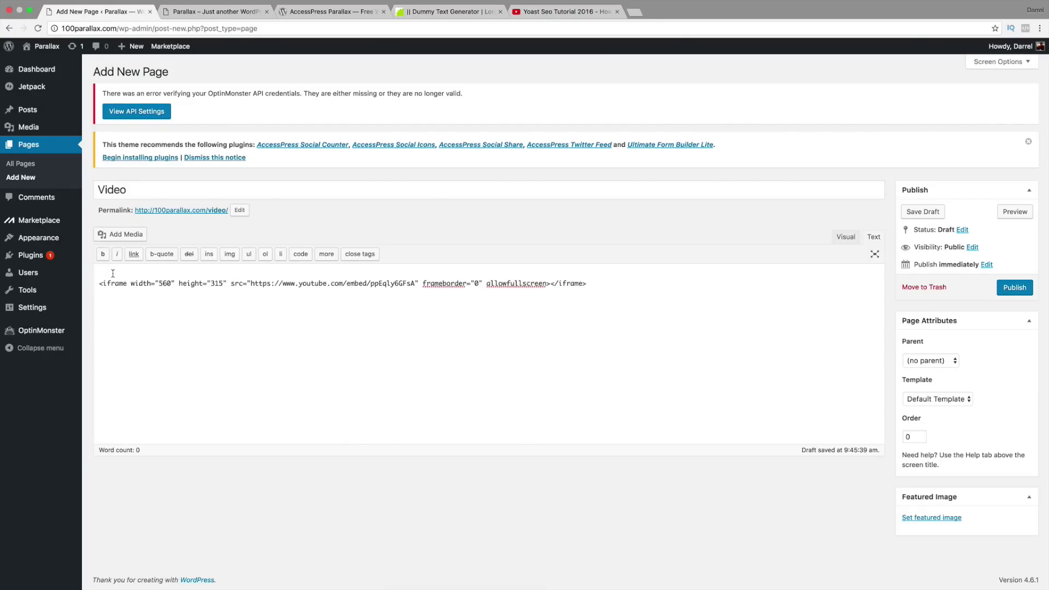
key(Return)
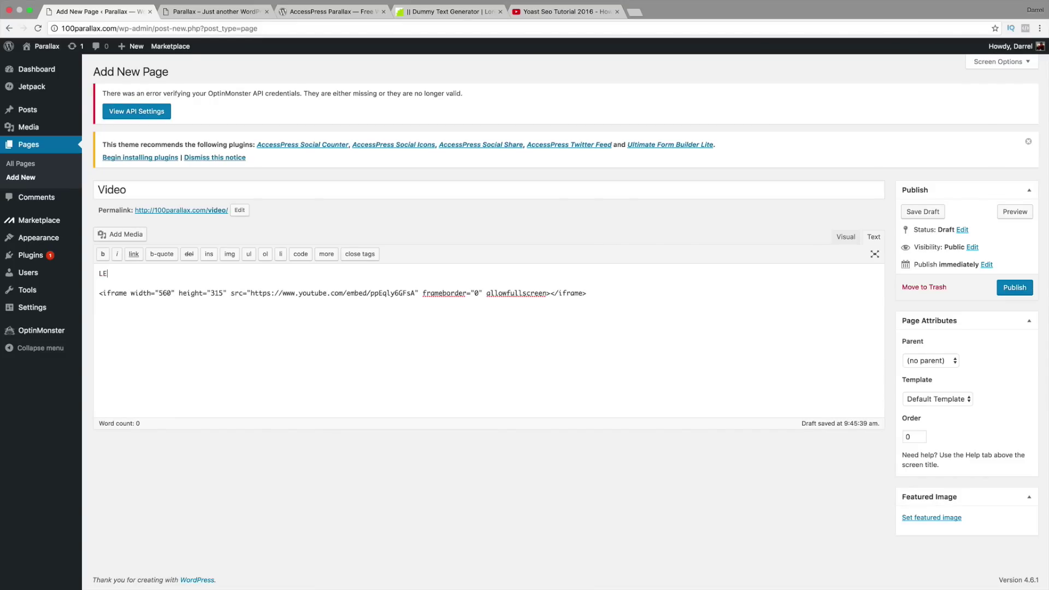
text(n)
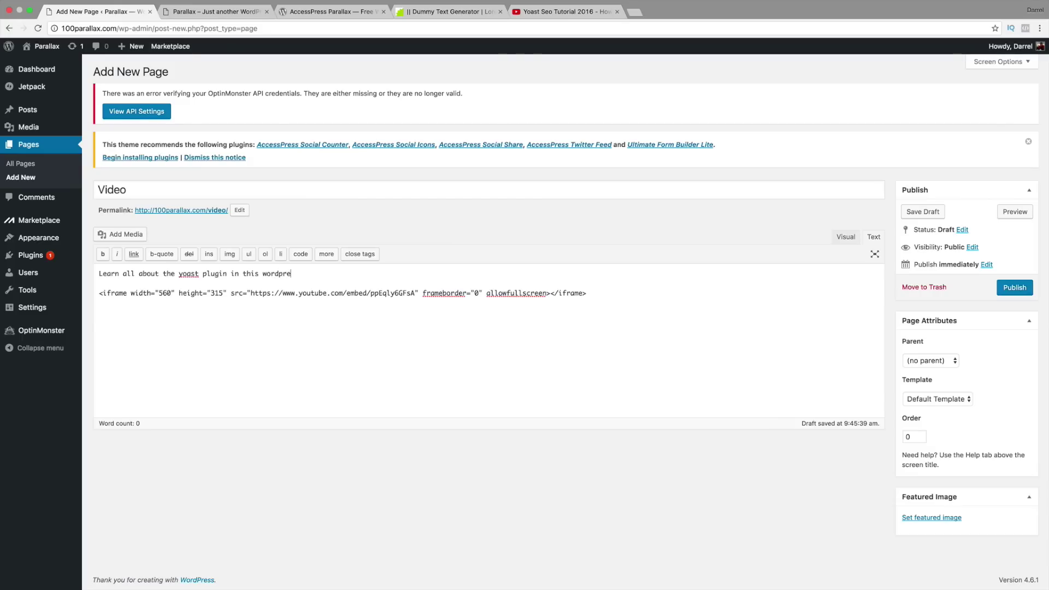
text(ss)
key(BackSpace)
key(BackSpace)
key(BackSpace)
key(BackSpace)
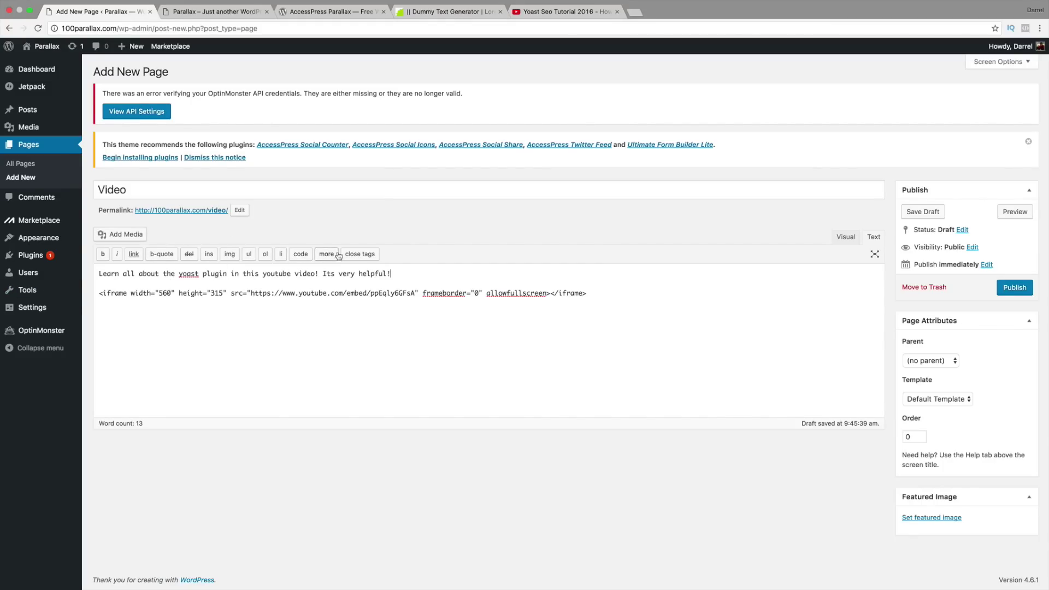
click(1011, 291)
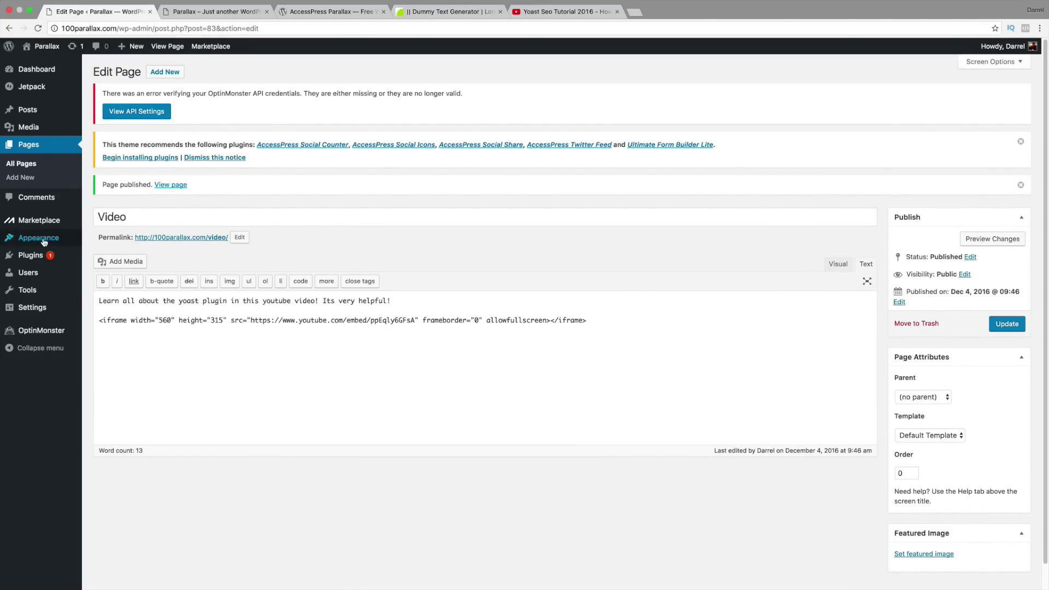
Step: Add a Parallax Section using the Video page with Default Section layout and save the options
mouse_move(41, 247)
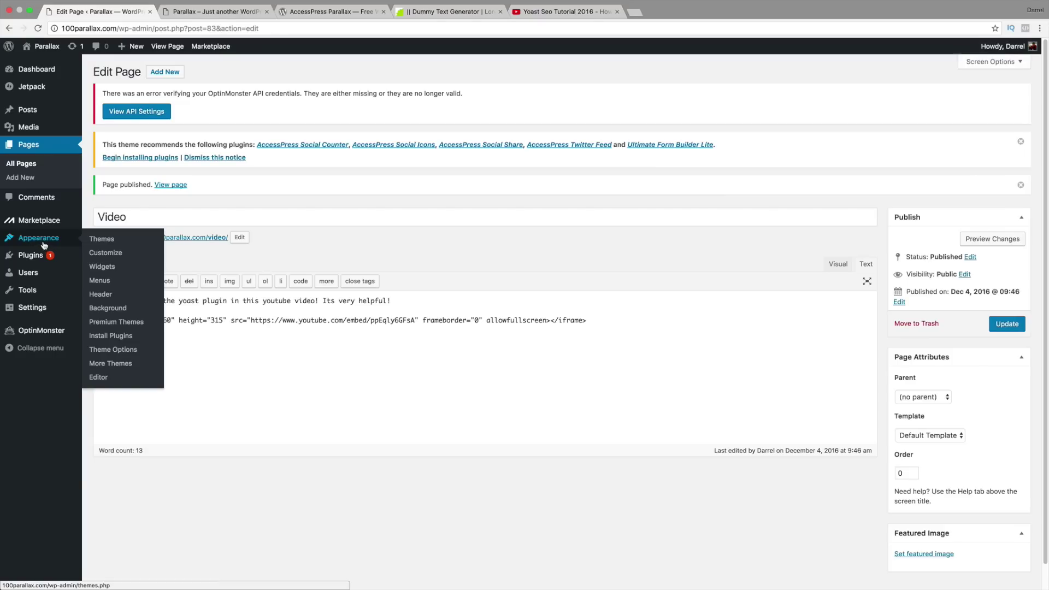
click(133, 354)
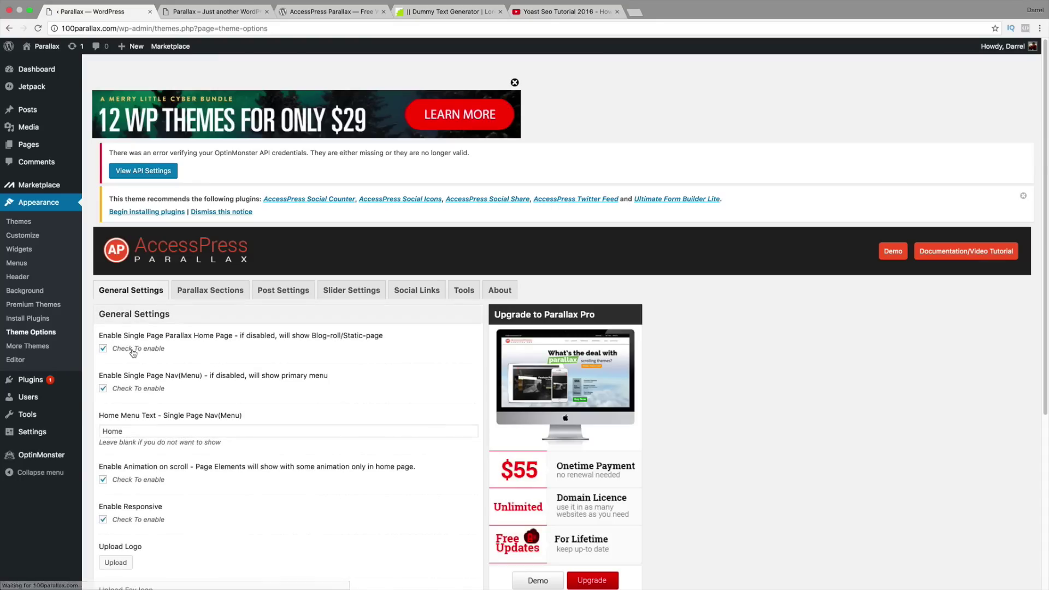
click(202, 291)
scroll(245, 339, down, 2)
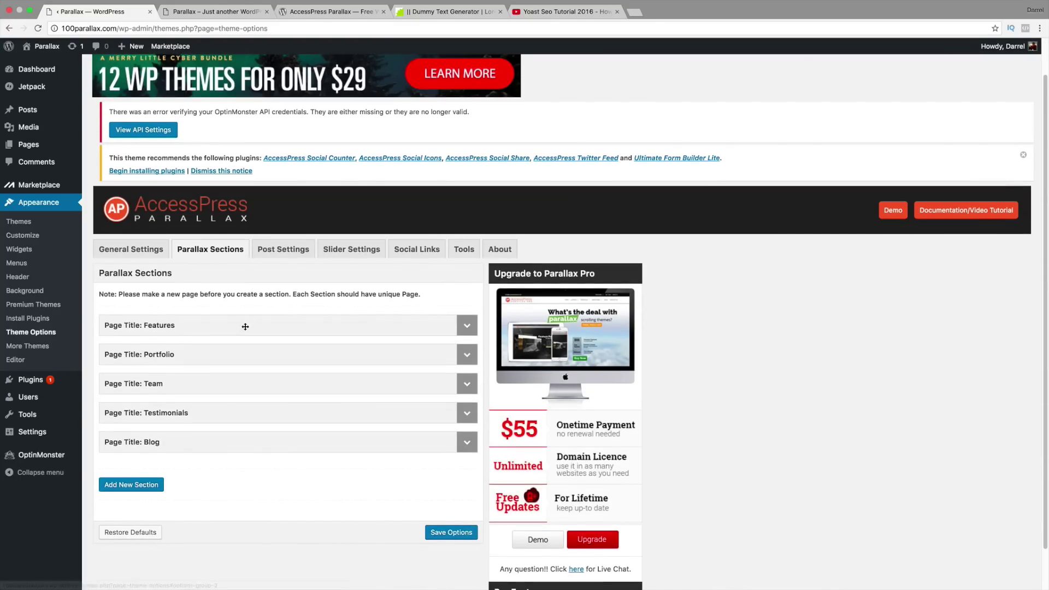
click(142, 486)
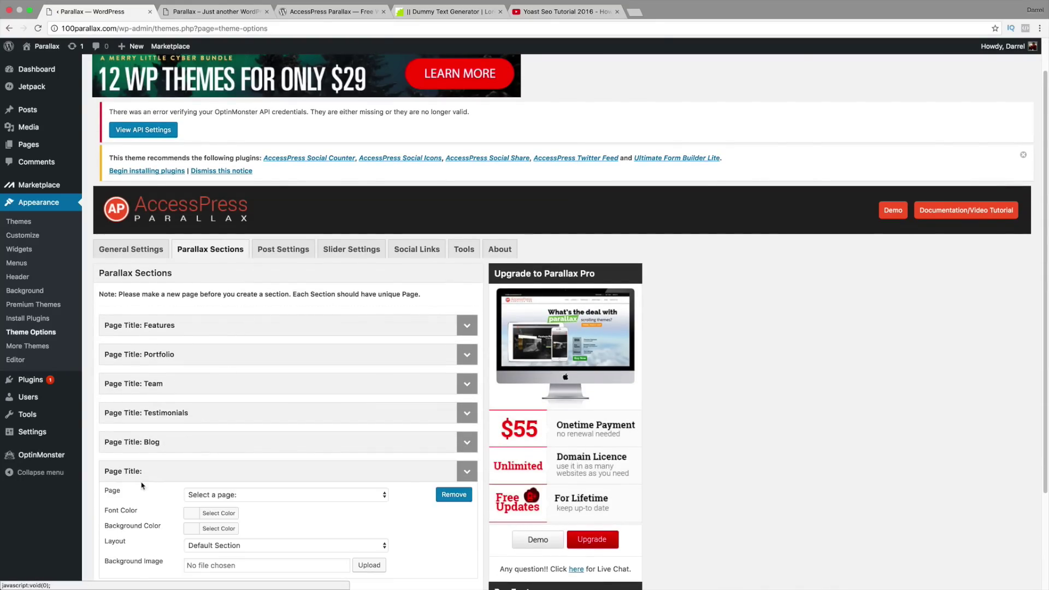
scroll(145, 482, down, 3)
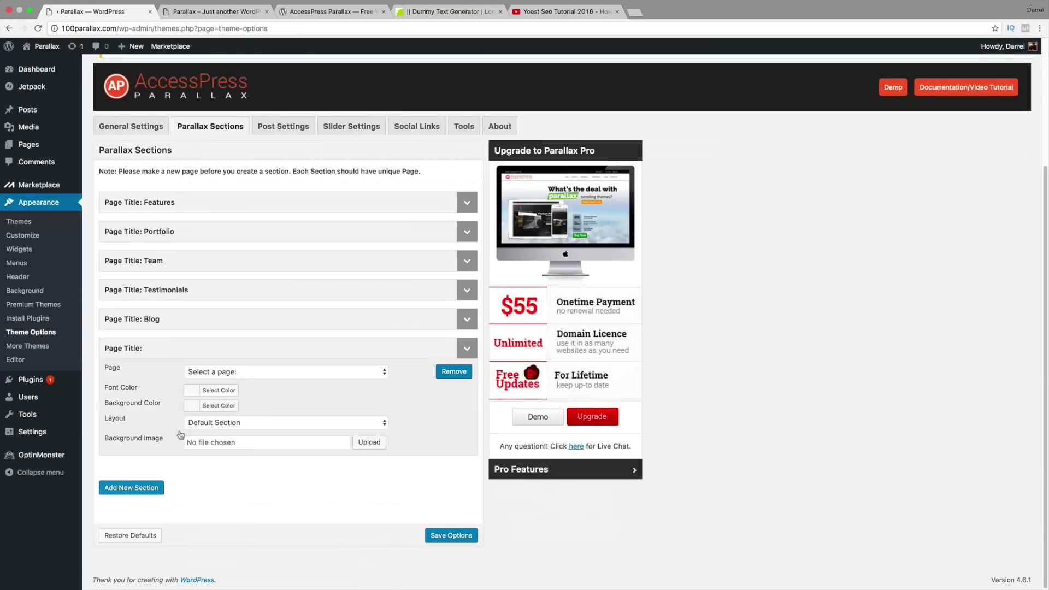
click(224, 373)
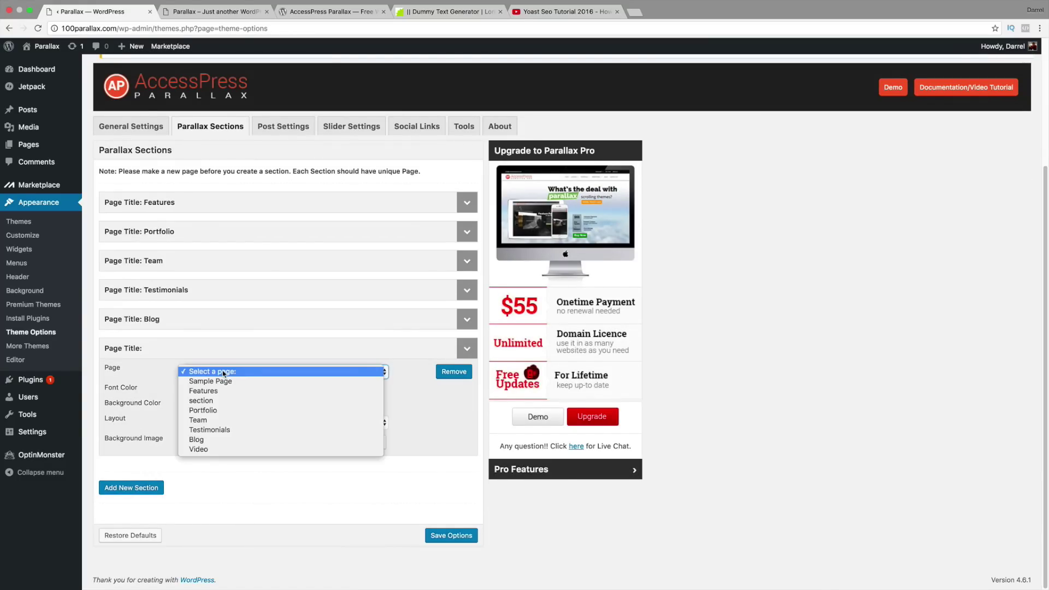
click(222, 448)
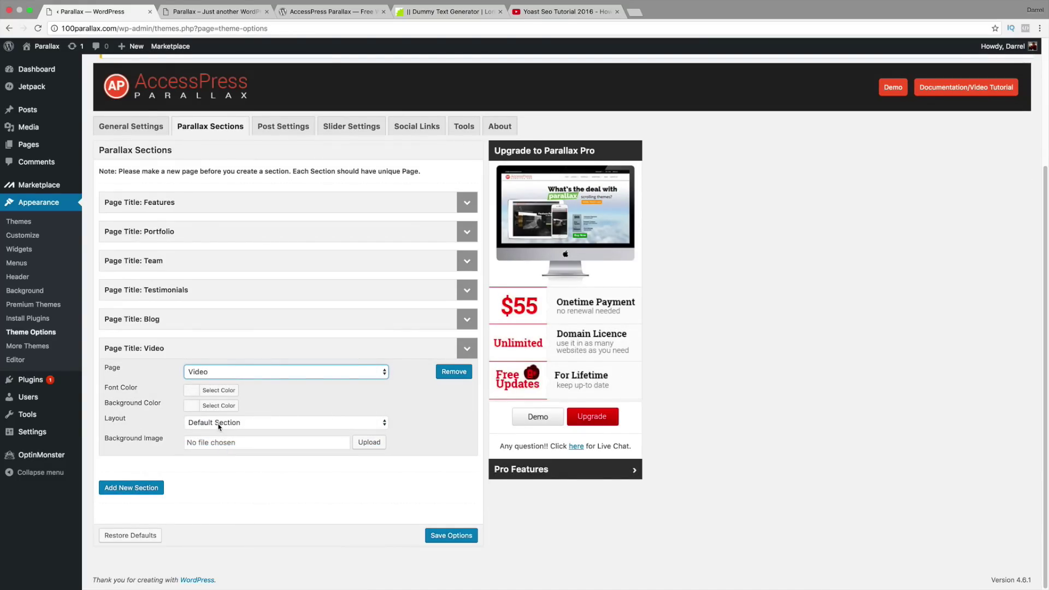
click(219, 427)
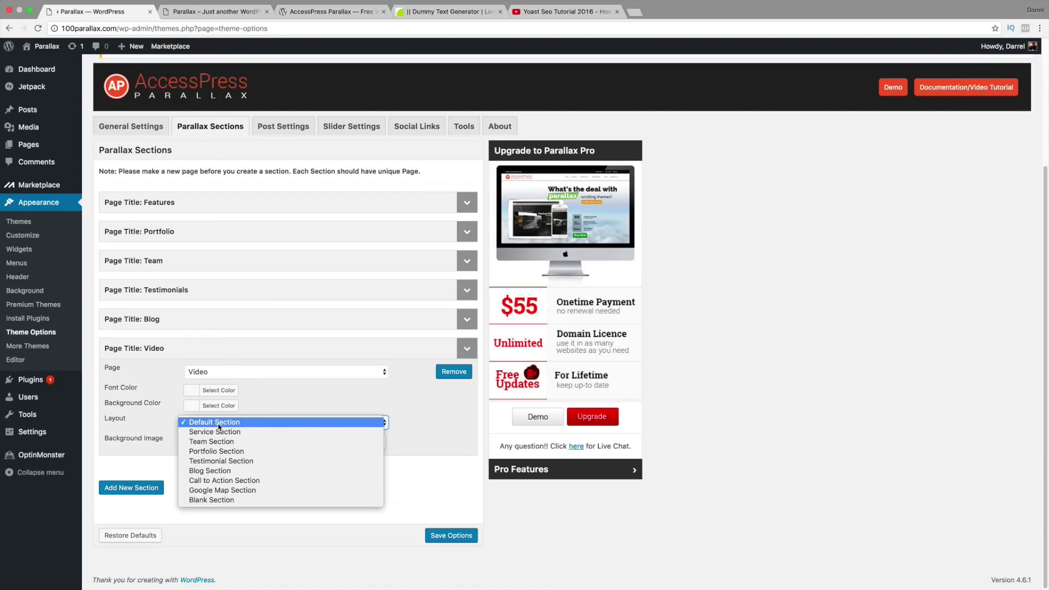
click(219, 426)
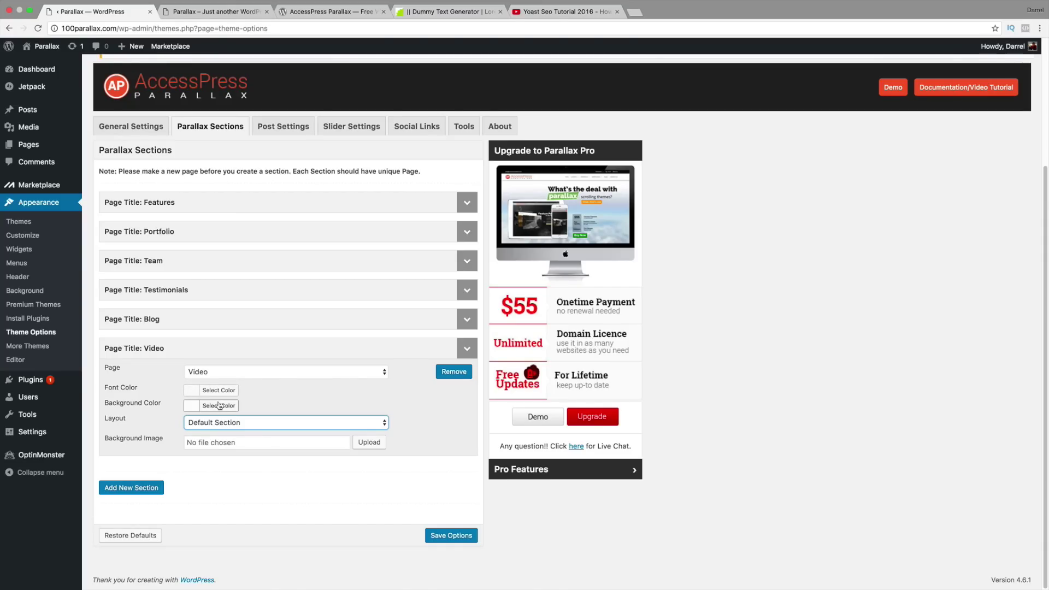
click(255, 443)
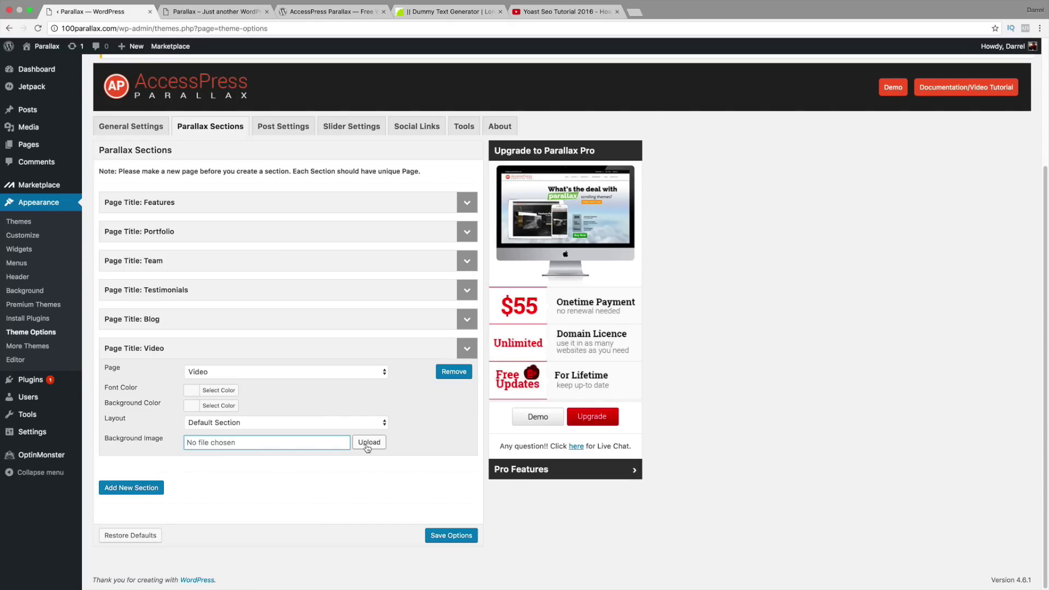
click(450, 536)
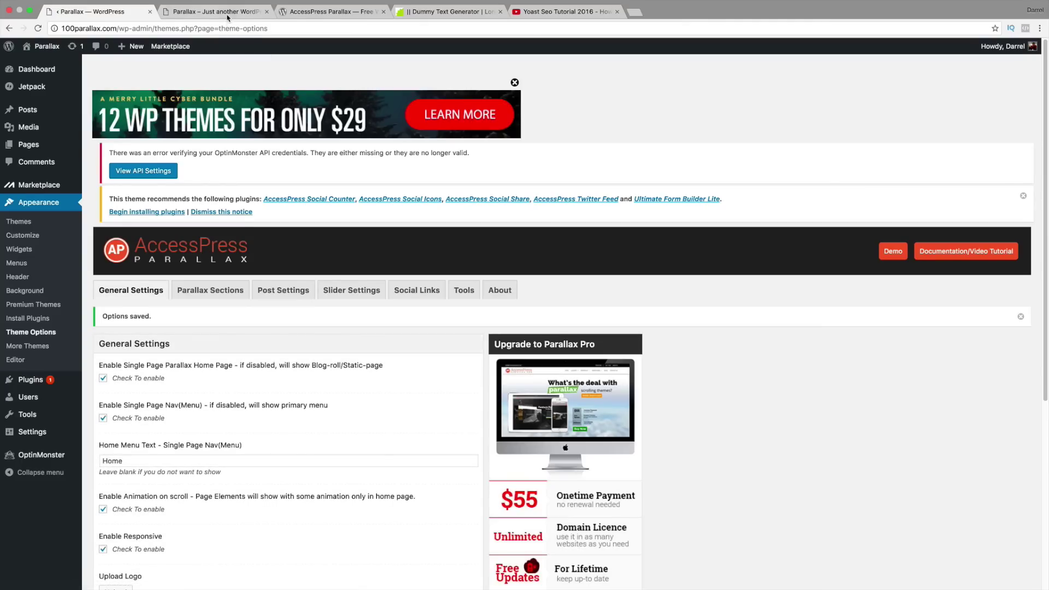
click(216, 12)
click(38, 28)
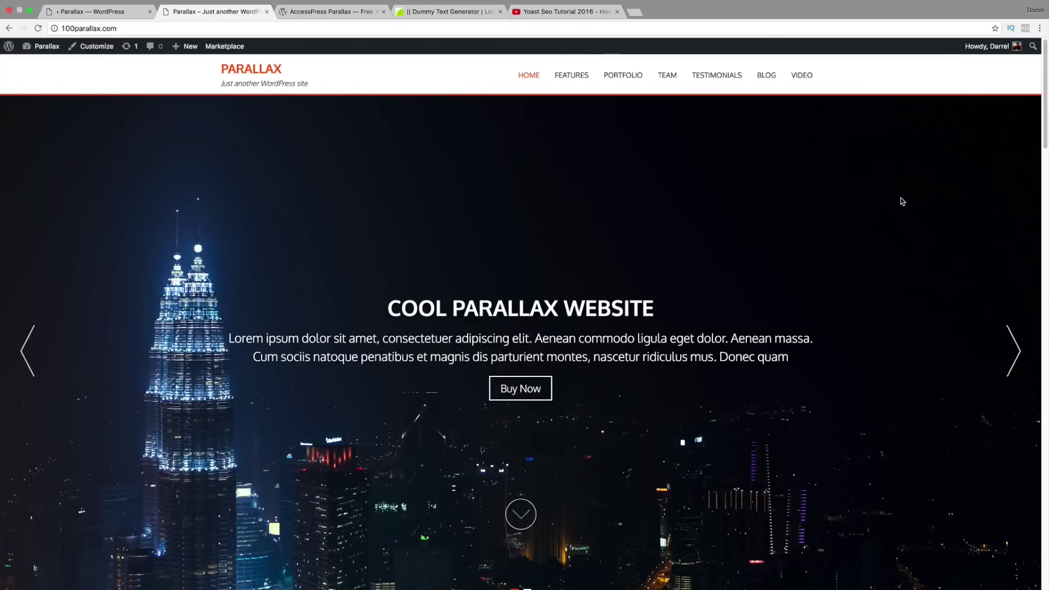
drag(1047, 106, 1047, 563)
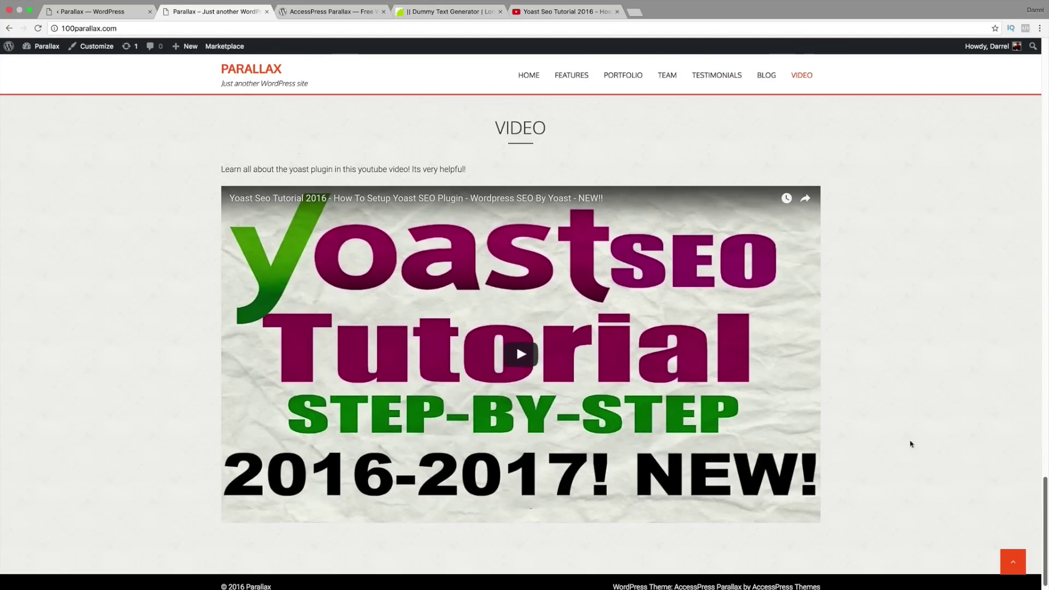
drag(483, 167, 425, 170)
click(538, 361)
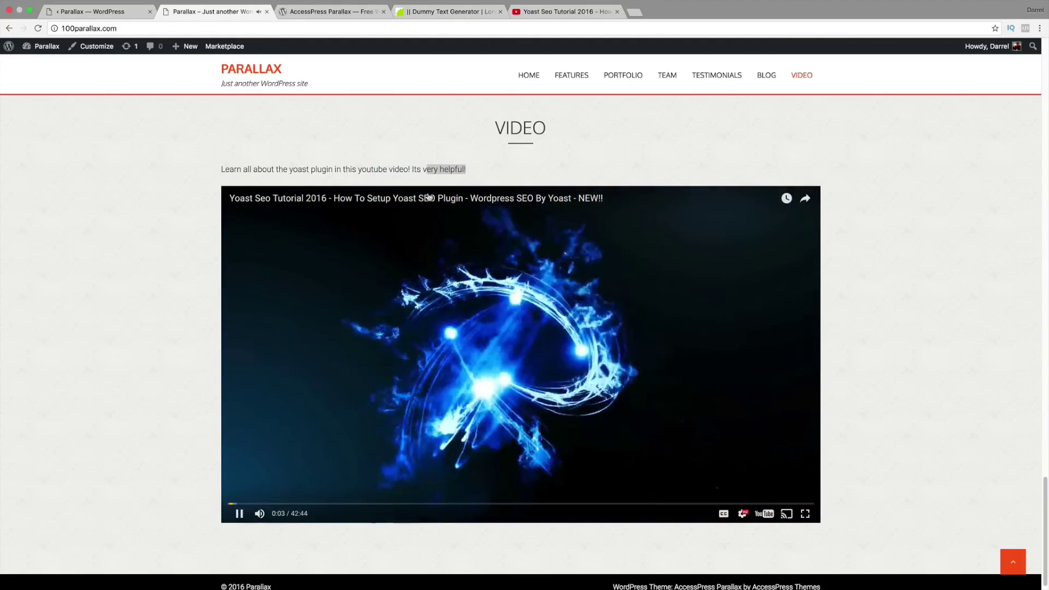
drag(485, 170, 220, 171)
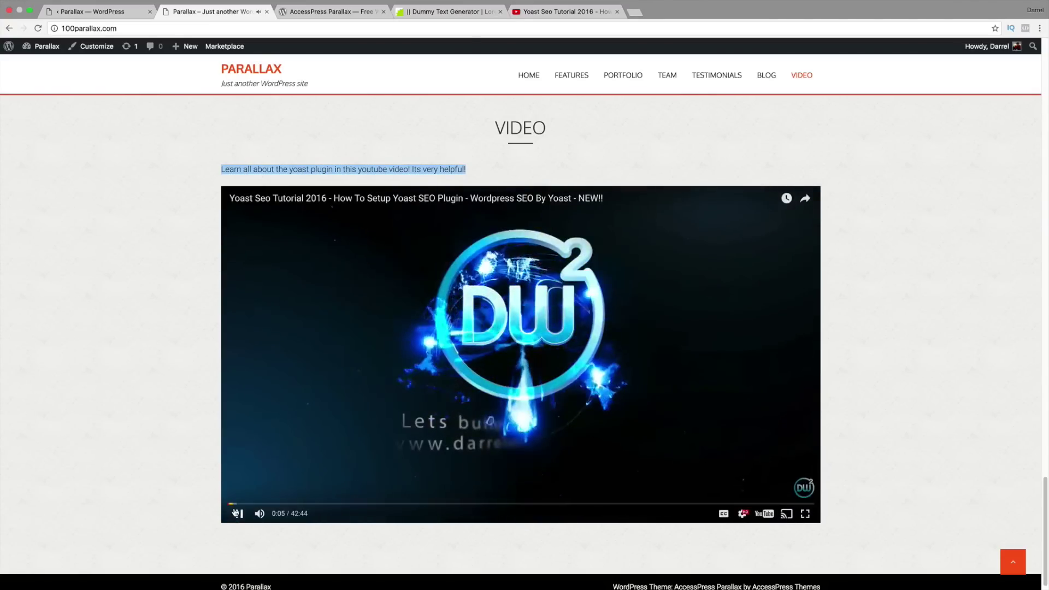
click(239, 514)
click(105, 14)
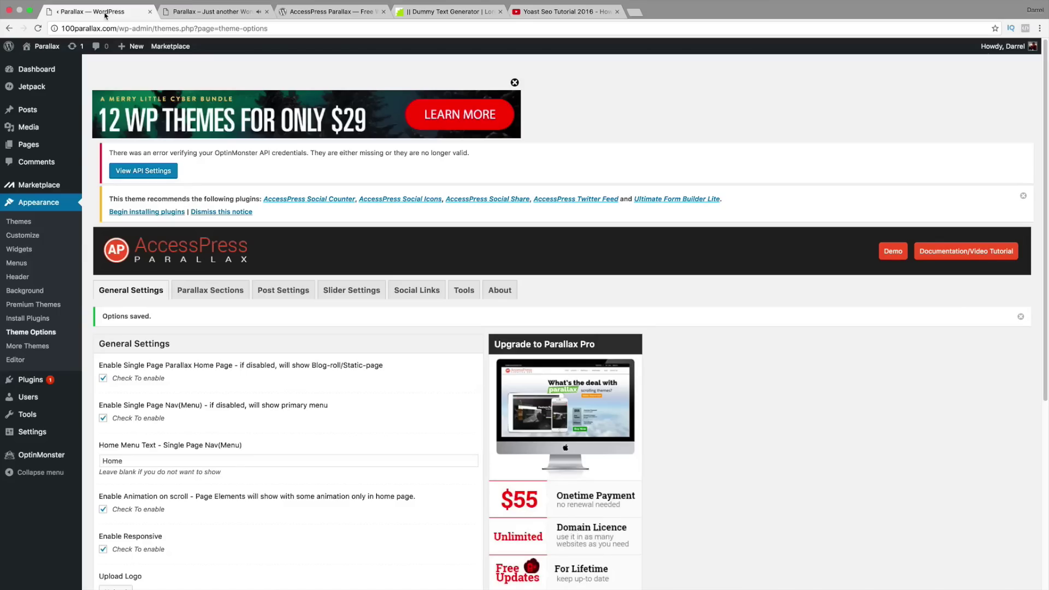
Step: Open the Video page from All Pages and switch its editor to the Visual view
mouse_move(33, 144)
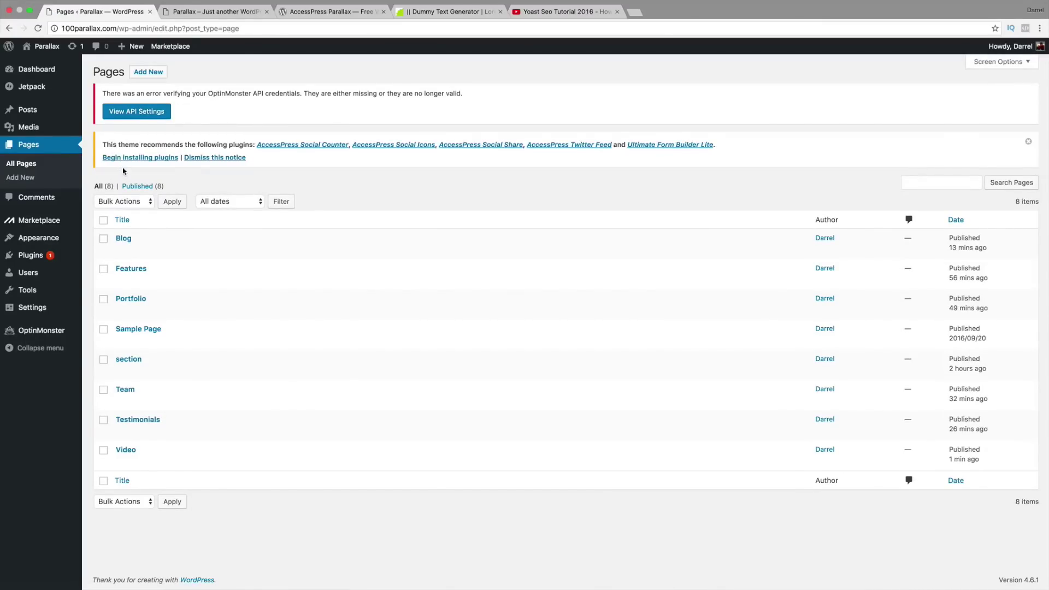
click(126, 449)
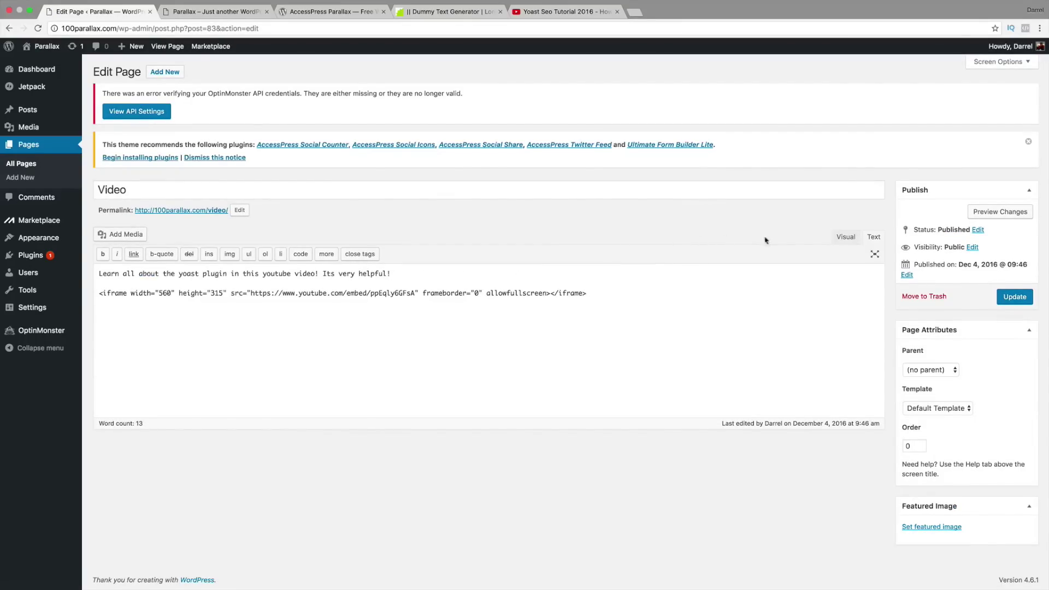
click(846, 236)
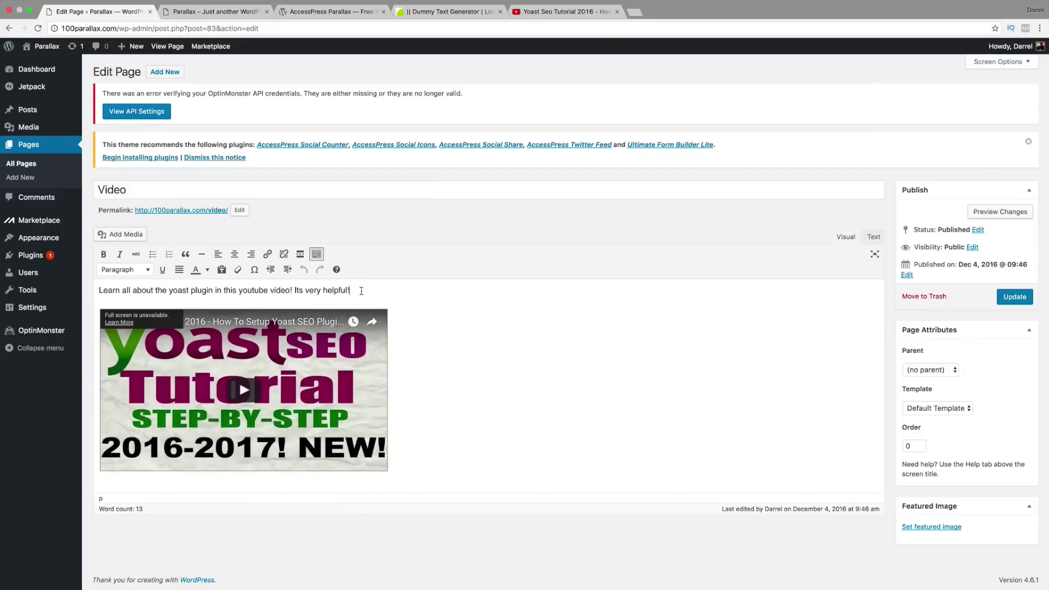
Step: Center the Video page's intro sentence and update the page
drag(361, 291, 89, 291)
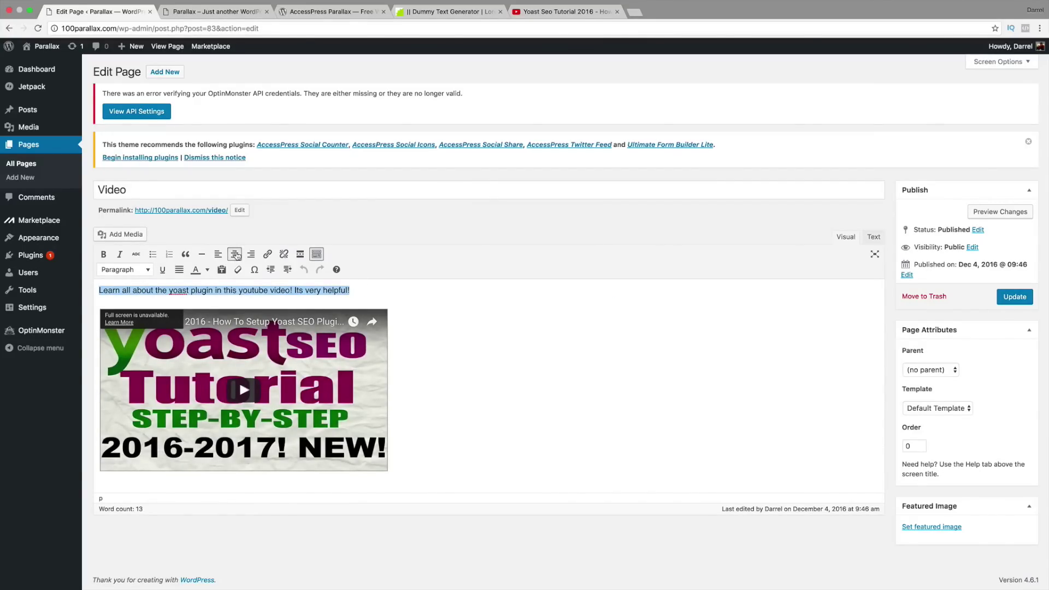
click(236, 254)
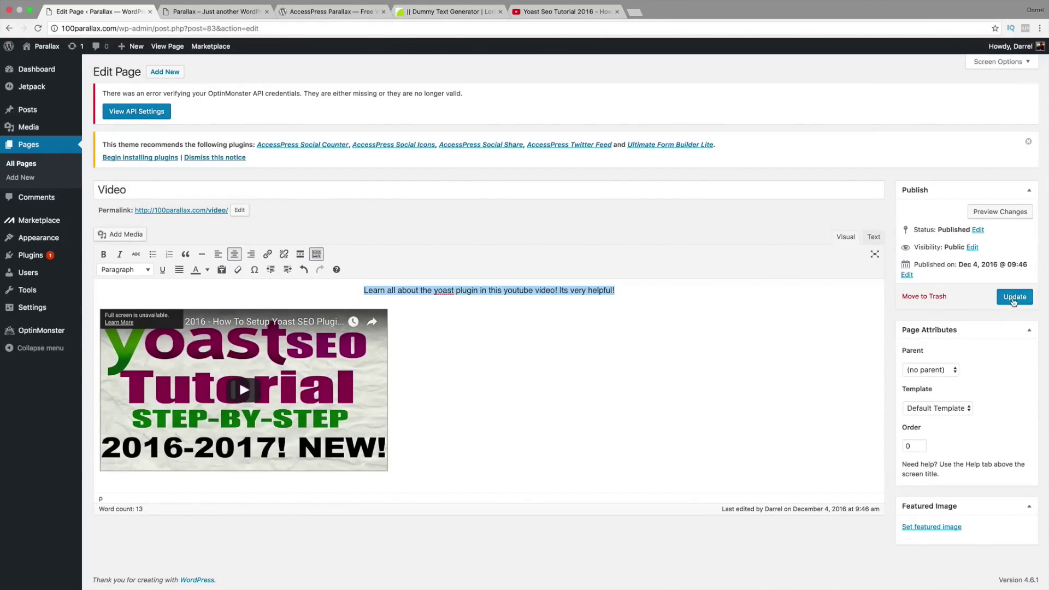
click(1014, 298)
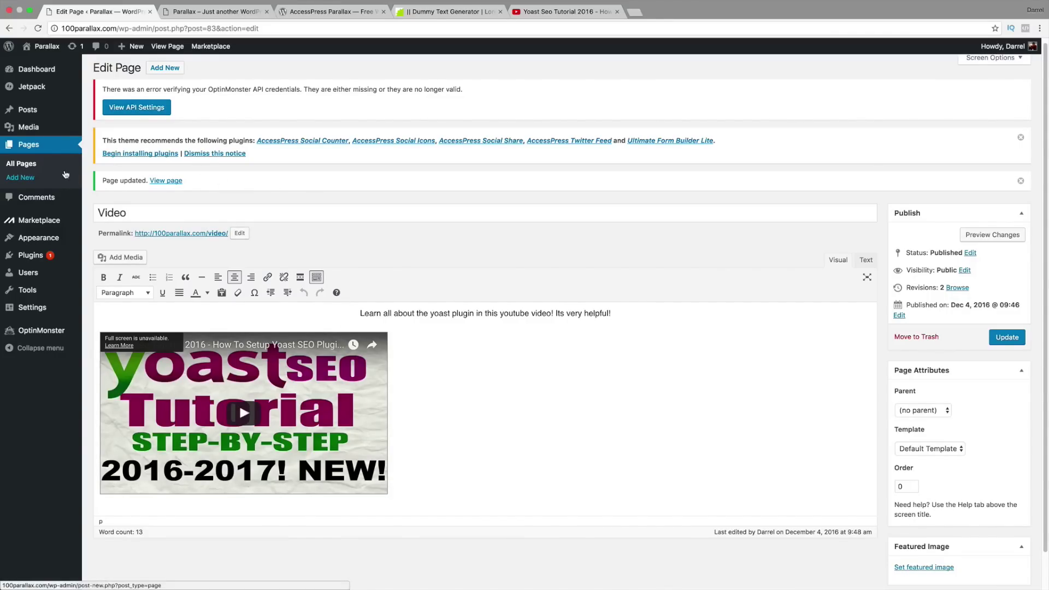
Step: Start a new page titled 'Learn More'
click(31, 179)
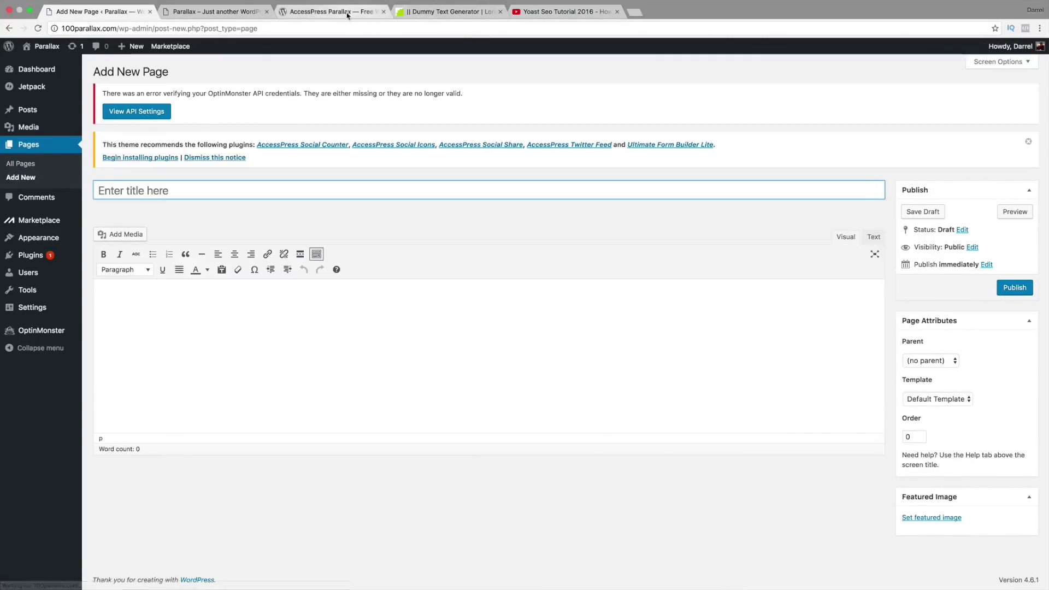
click(347, 11)
scroll(579, 294, down, 5)
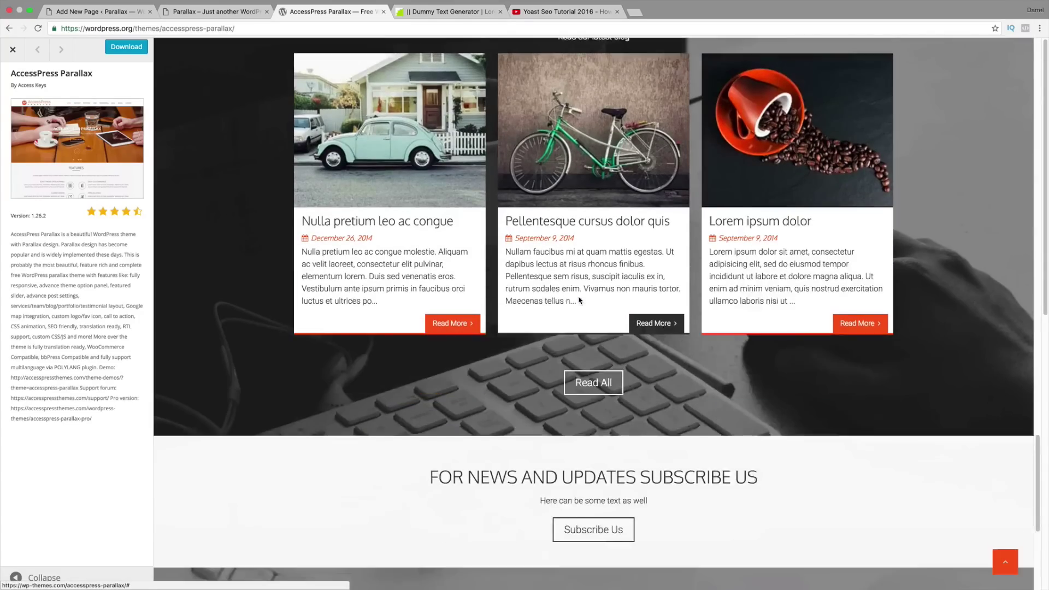
scroll(583, 315, down, 1)
drag(426, 274, 798, 271)
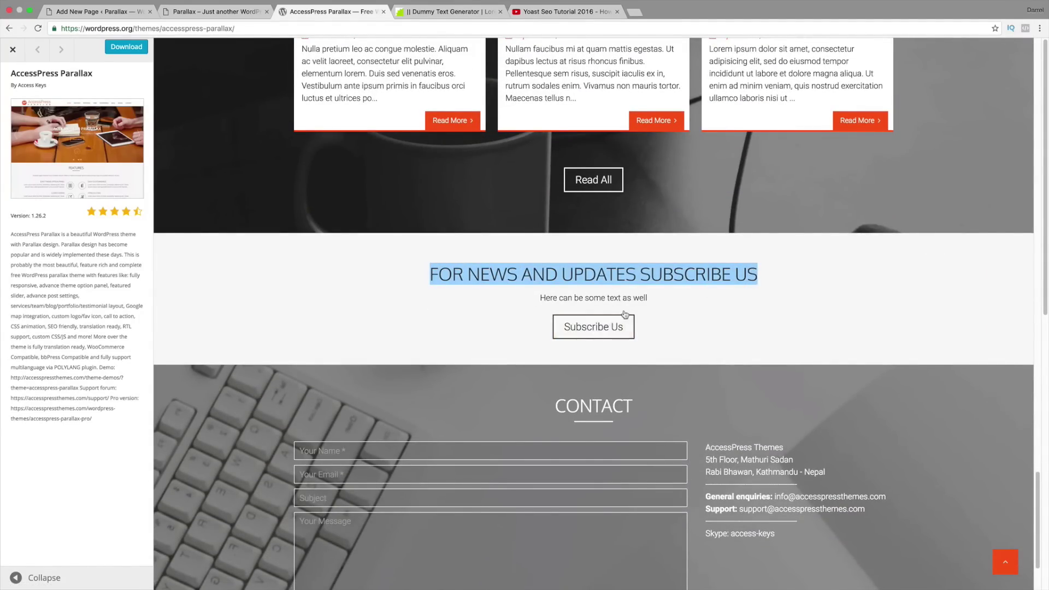
click(104, 11)
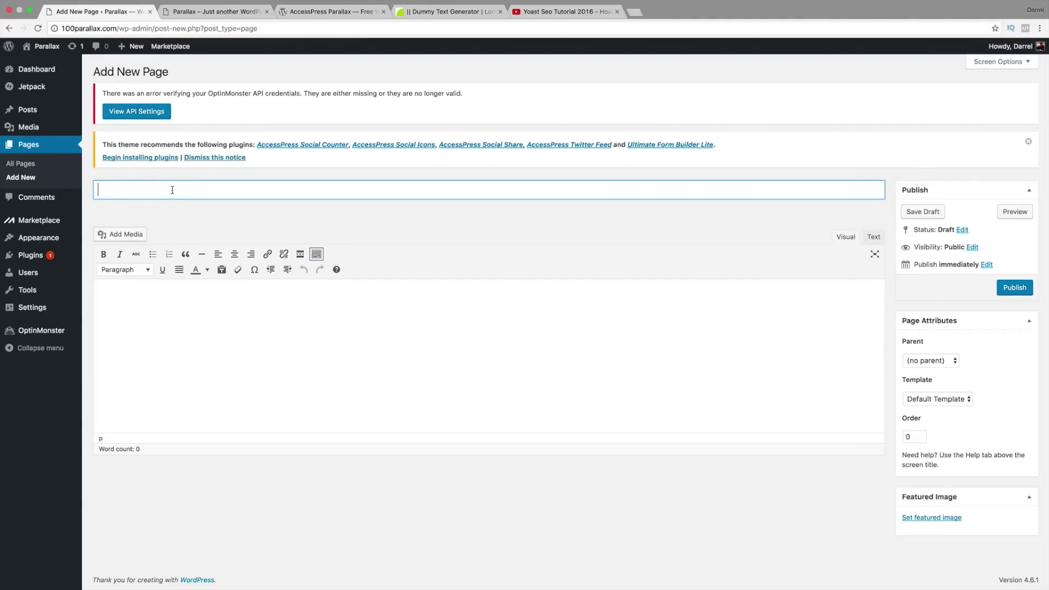
text(Learn More)
key(Tab)
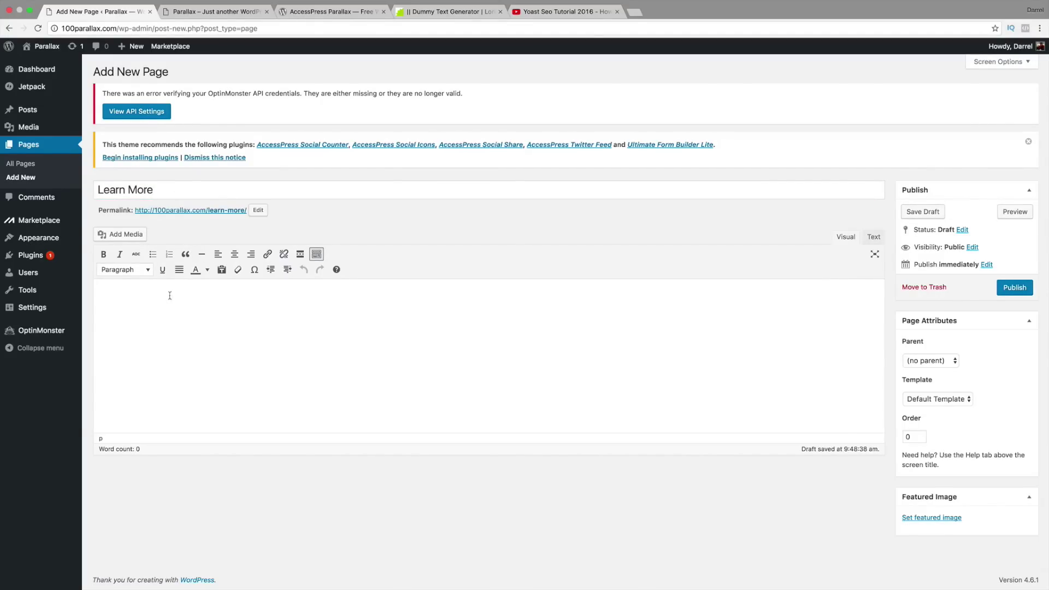
Step: Remove the YouTube embed code accidentally pasted into the page body
right_click(127, 302)
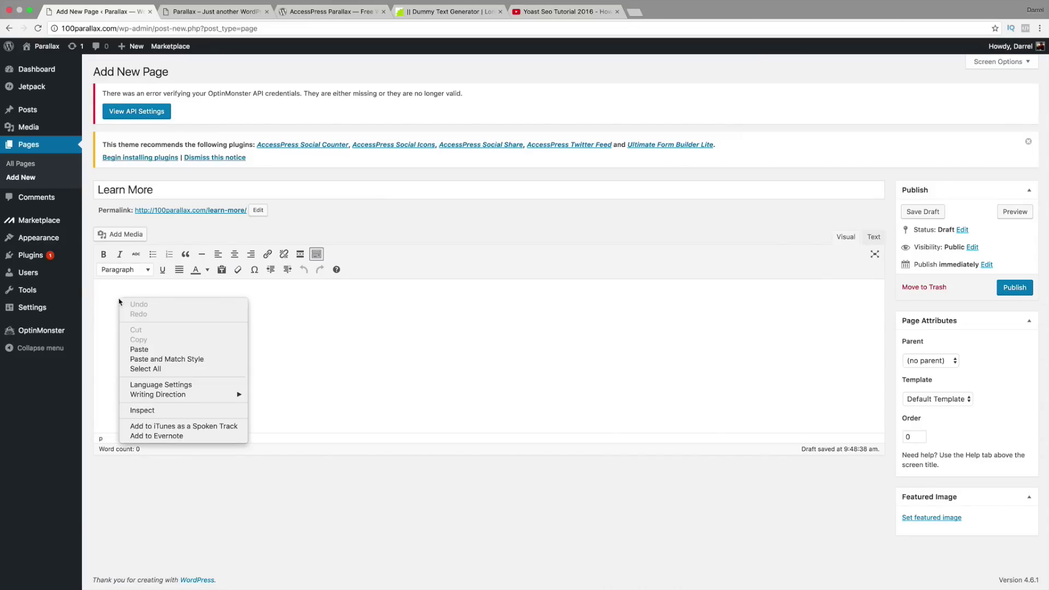
click(151, 352)
drag(592, 290, 98, 290)
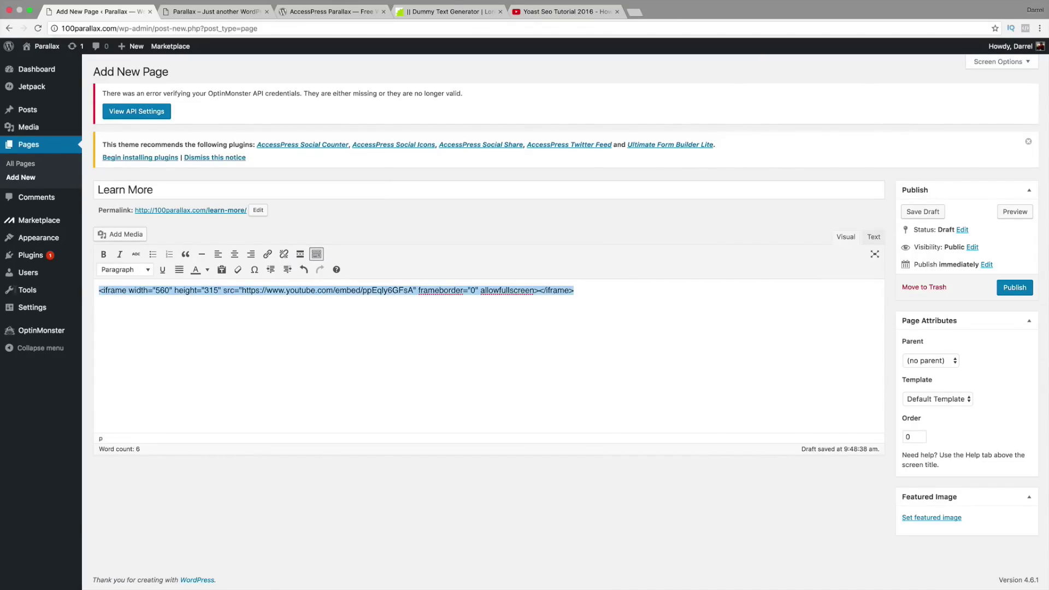
key(super+x)
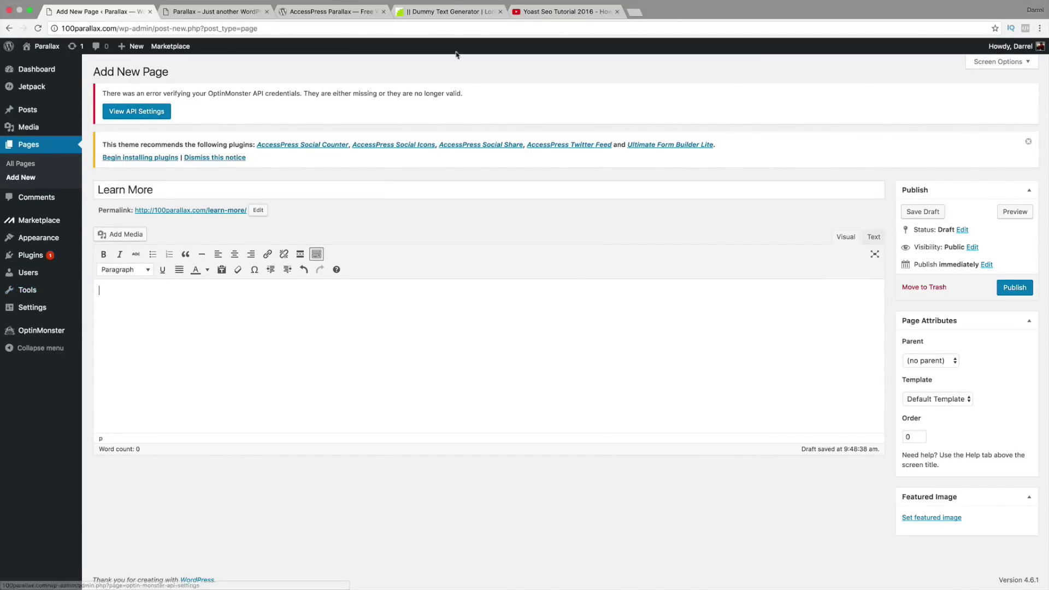
Step: Paste the lorem ipsum paragraph from the dummy text generator into the Learn More body
click(448, 11)
right_click(494, 151)
click(511, 172)
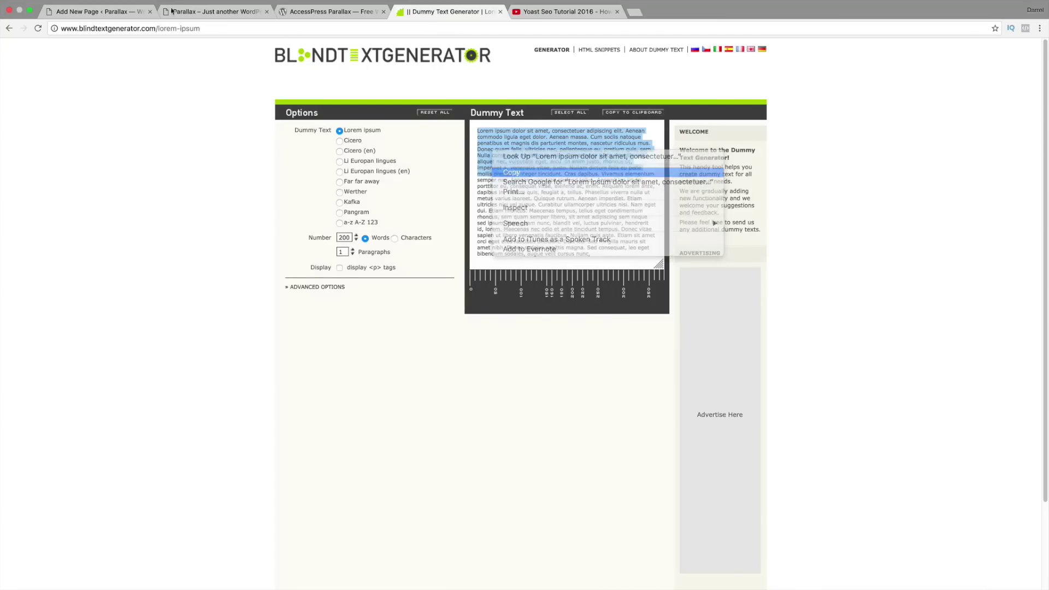
click(99, 12)
right_click(128, 326)
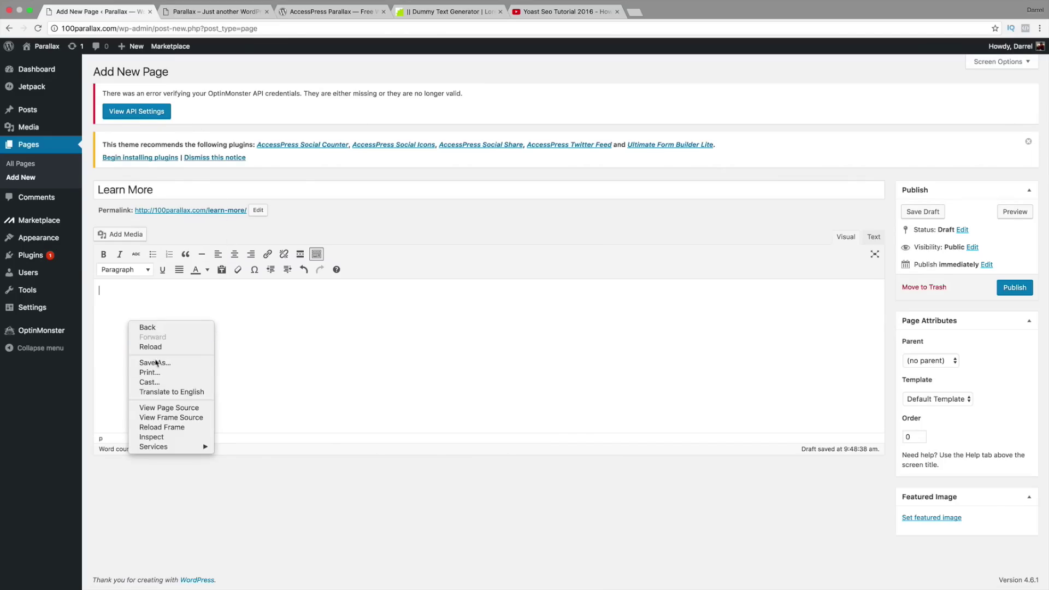
click(122, 289)
right_click(101, 292)
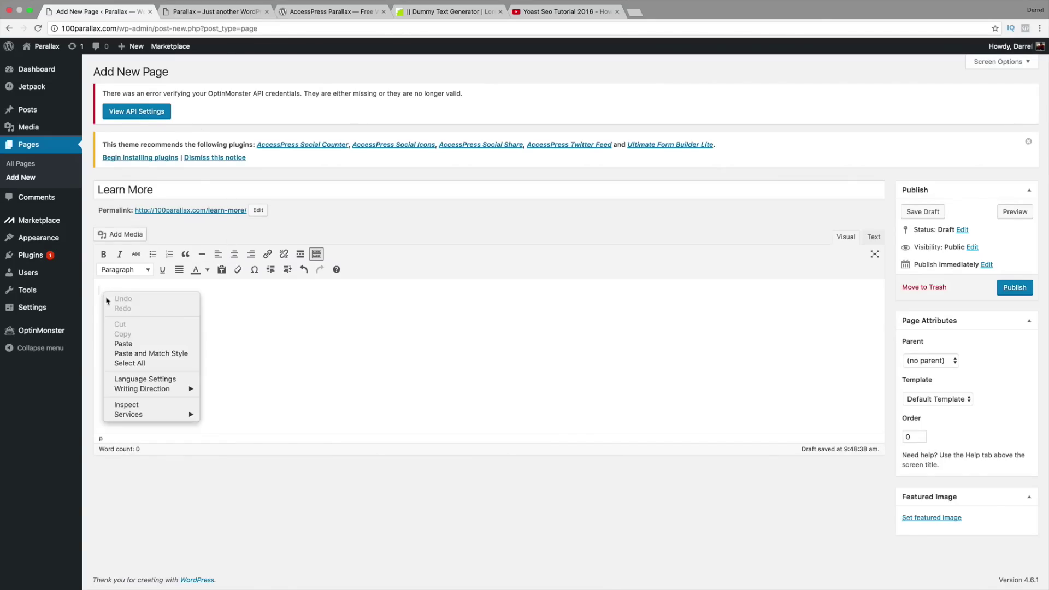
click(133, 345)
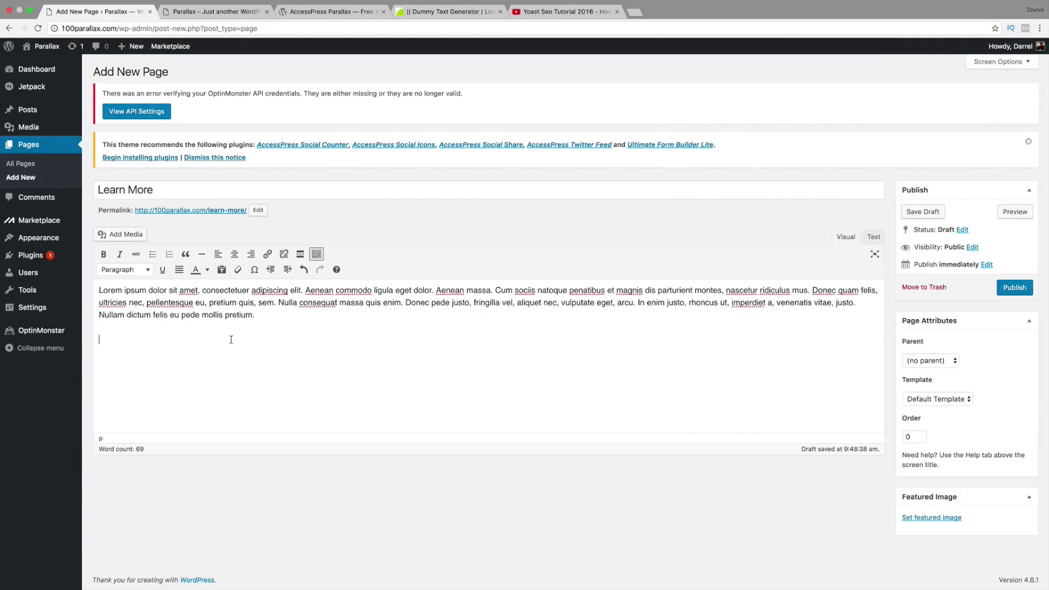
key(super+Tab)
key(super+Tab)
key(super+Tab)
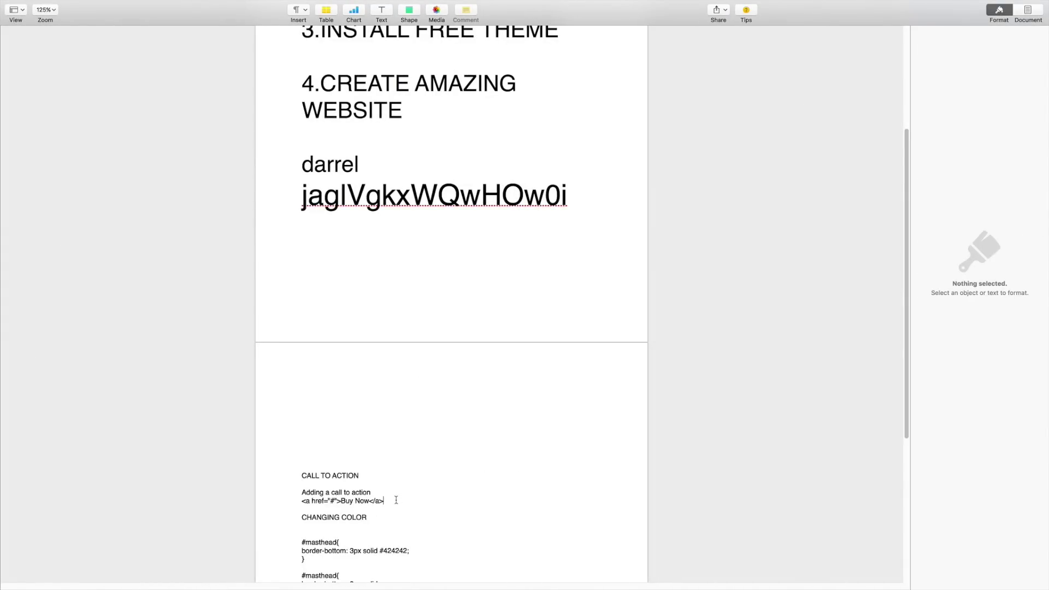
Step: Copy the Buy Now anchor-tag line from the Pages notes and return to Chrome
drag(396, 501, 304, 500)
right_click(303, 501)
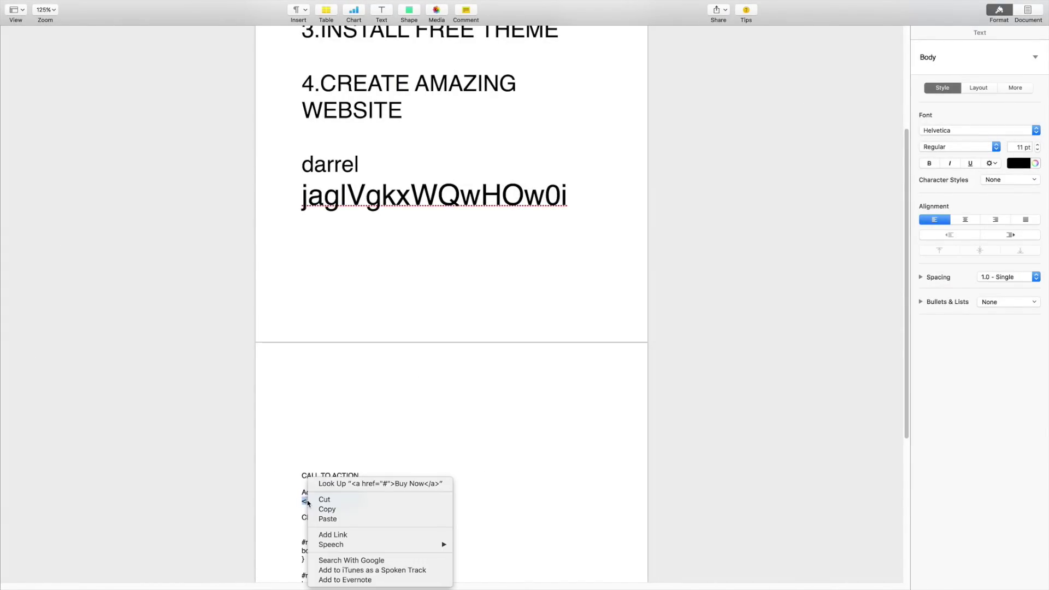
click(328, 506)
key(super+Tab)
key(super+shift+Tab)
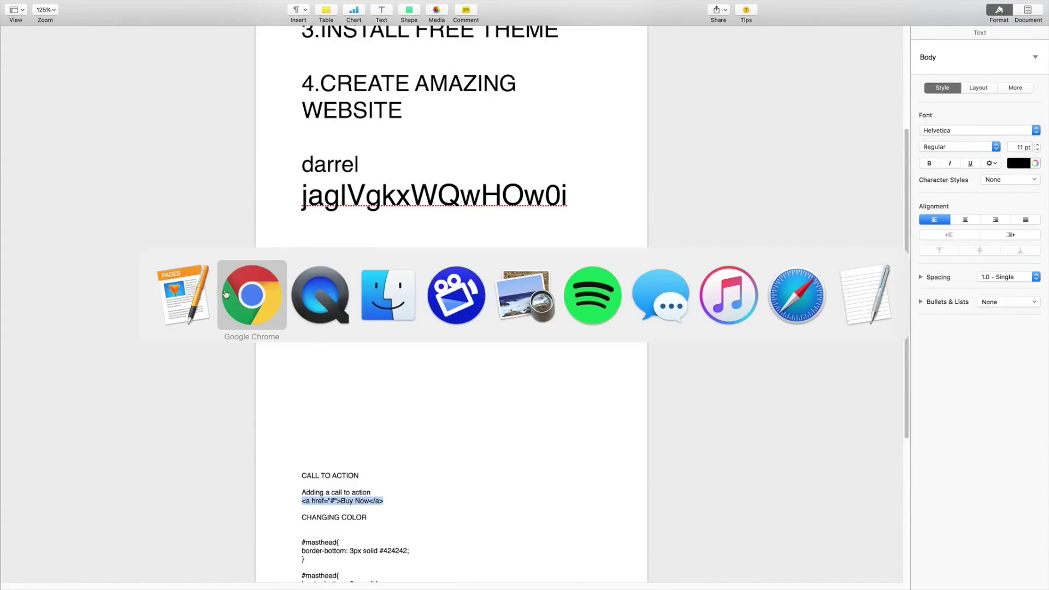
key(super+shift+Tab)
key(super+Tab)
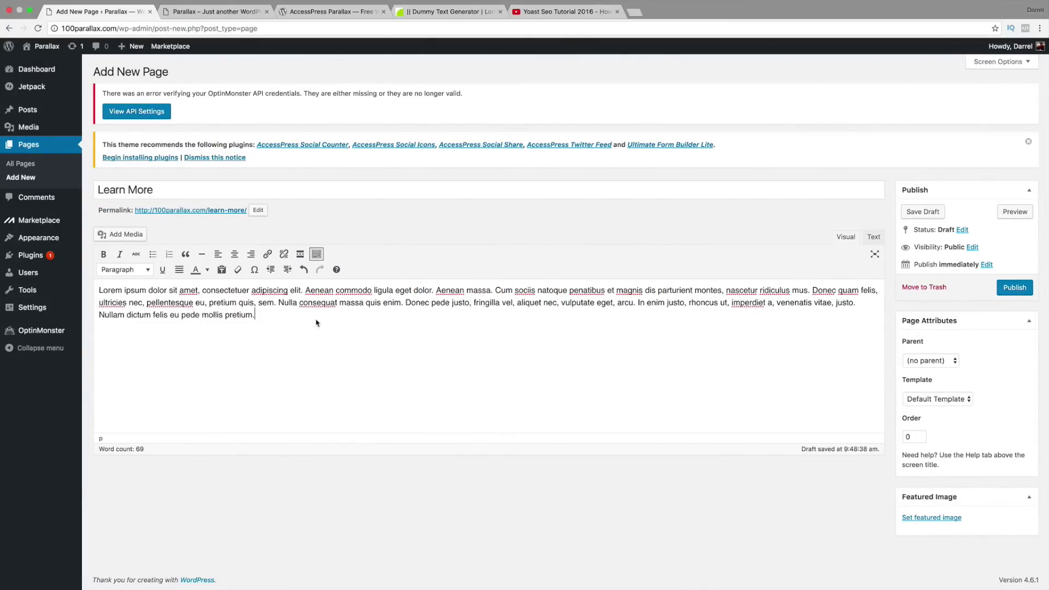
Step: In Text view, replace the stray &nbsp; with the Buy Now link code, then publish
click(873, 237)
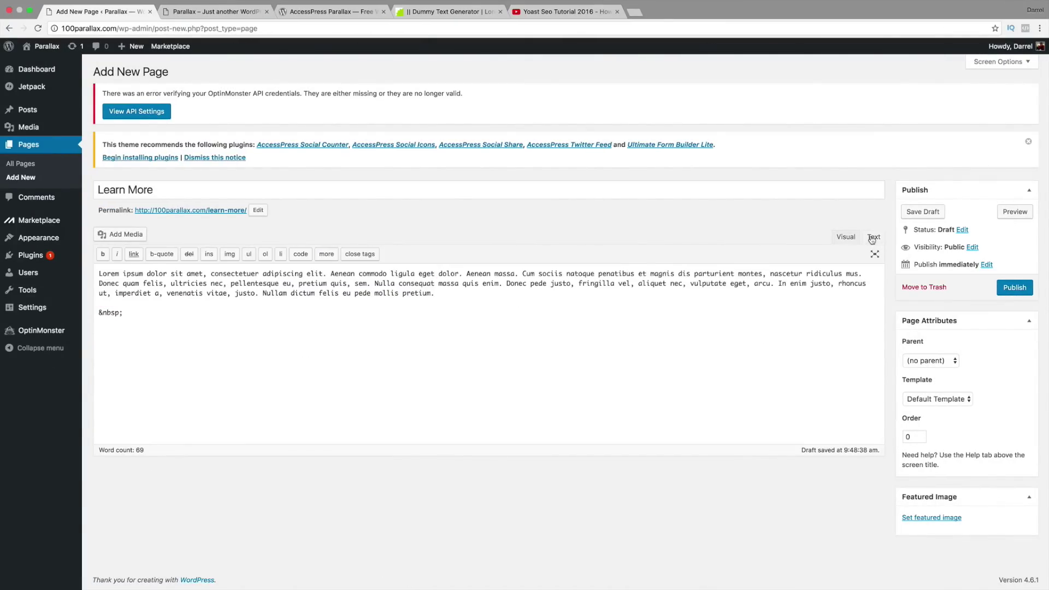
click(511, 304)
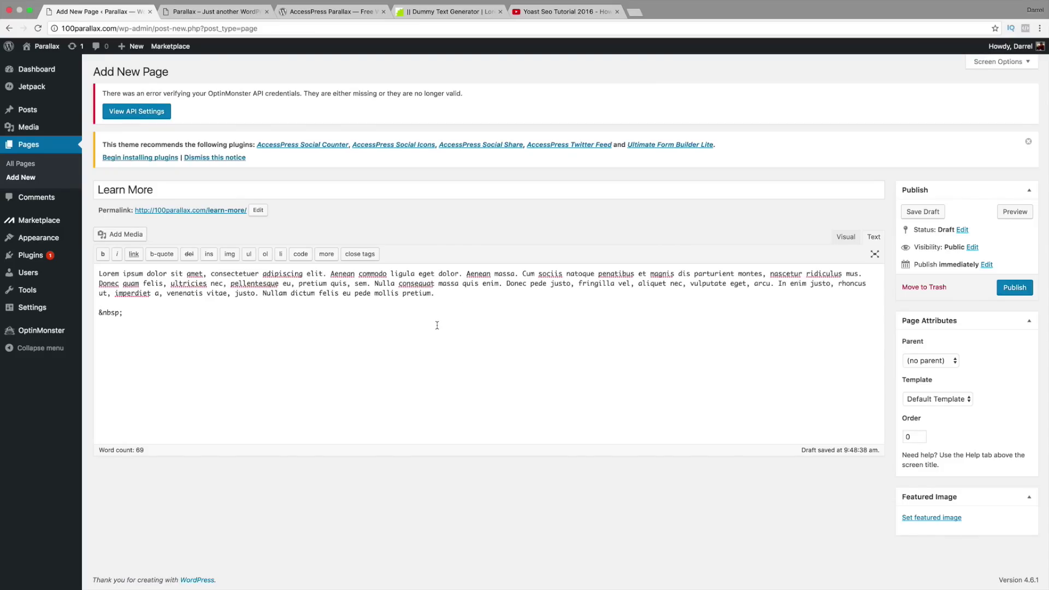
drag(125, 314, 85, 315)
key(BackSpace)
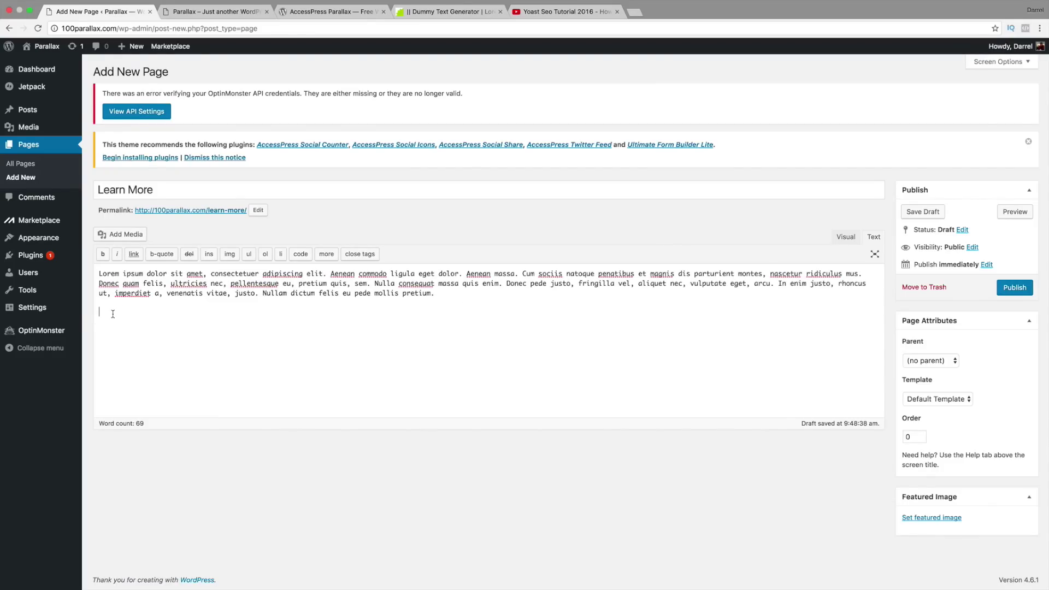
right_click(106, 315)
click(125, 364)
click(455, 294)
key(Return)
drag(191, 313, 103, 313)
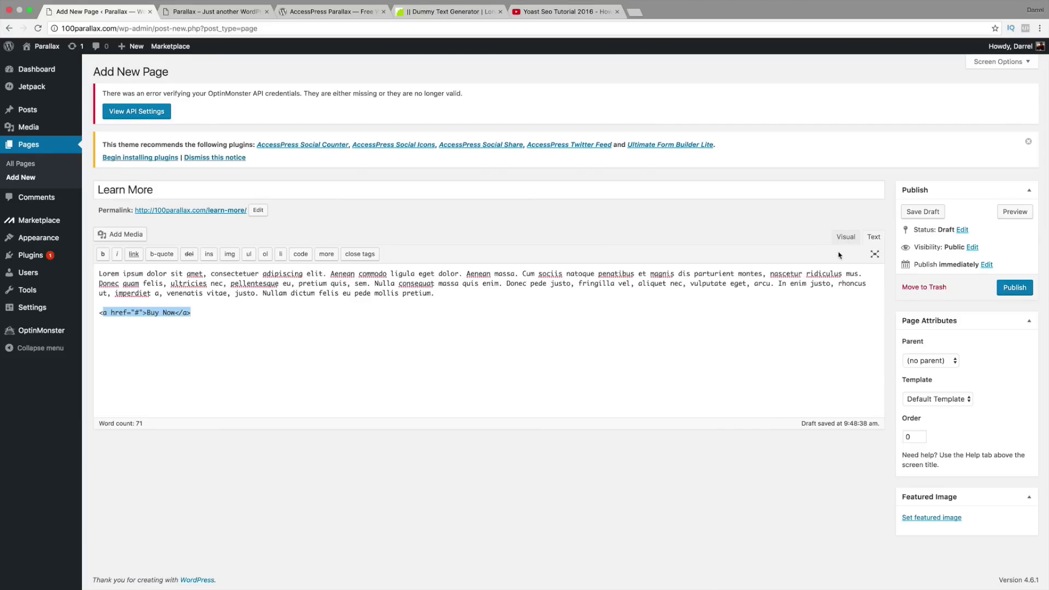
click(1017, 291)
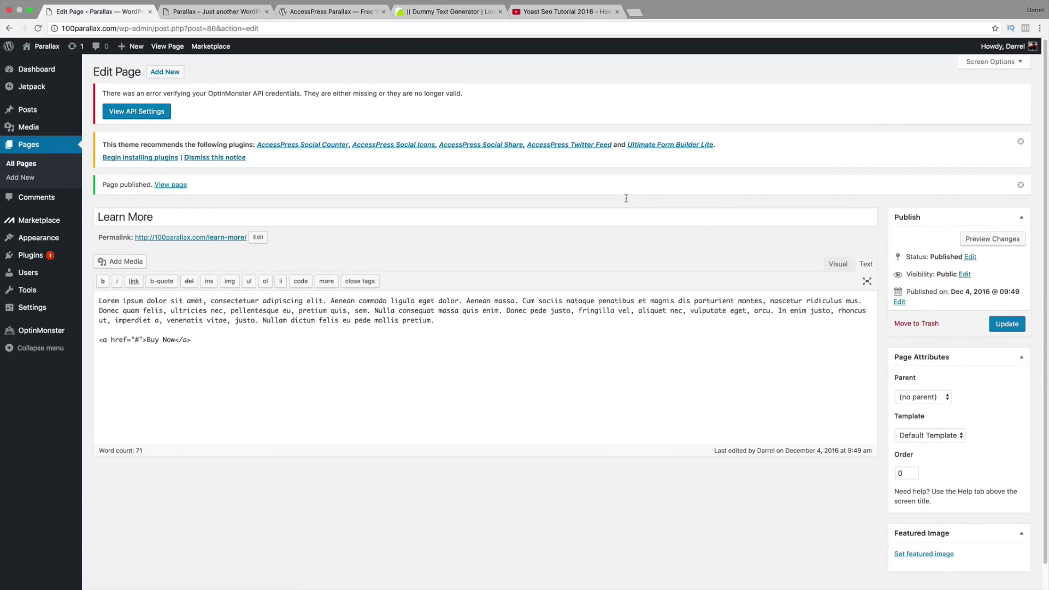
Step: Add a new empty section under Theme Options > Parallax Sections
mouse_move(47, 238)
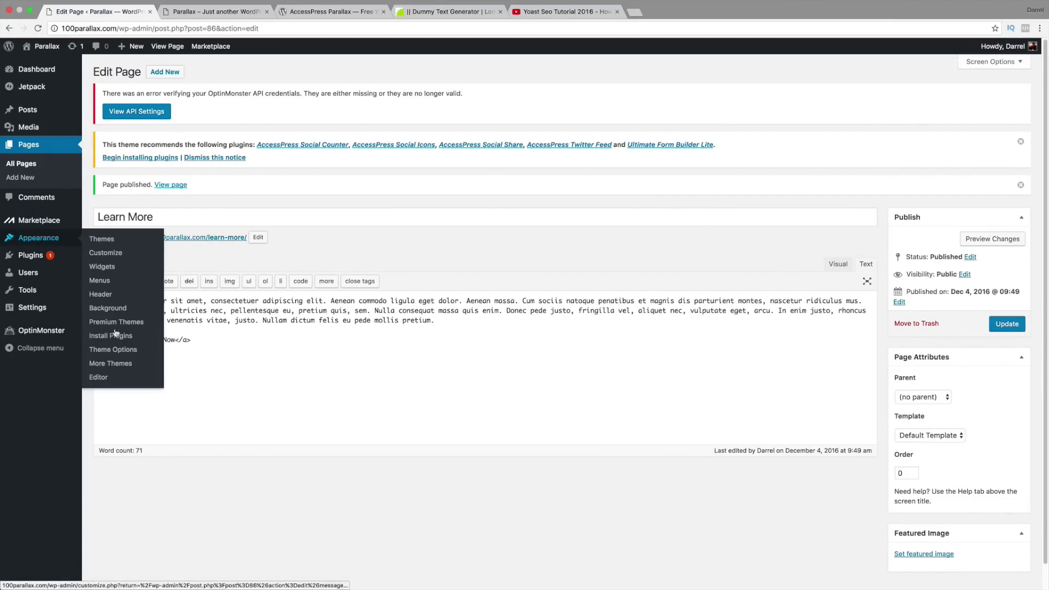
click(116, 350)
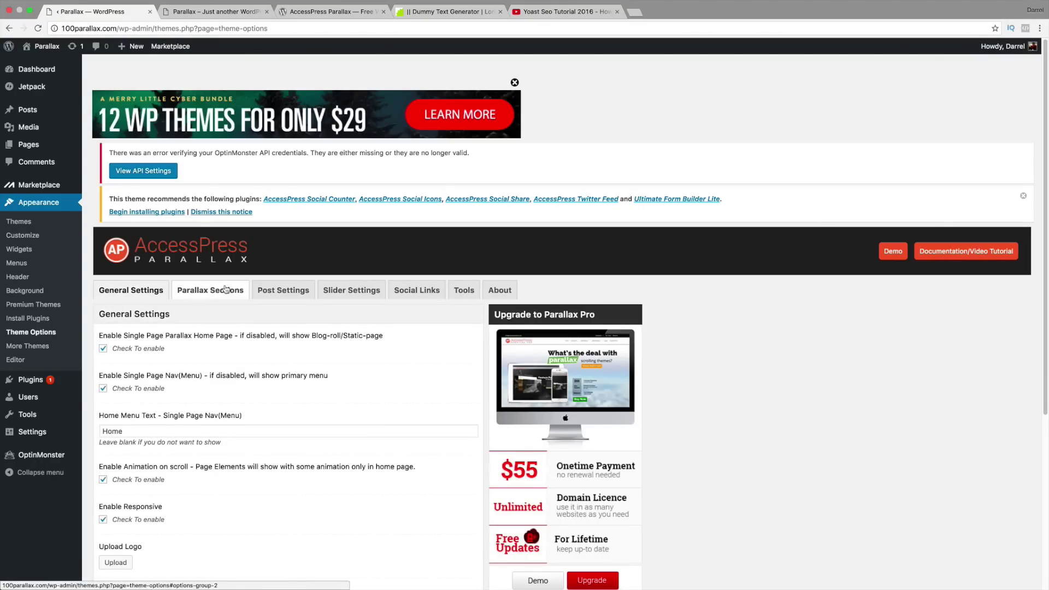
click(226, 289)
scroll(241, 305, down, 3)
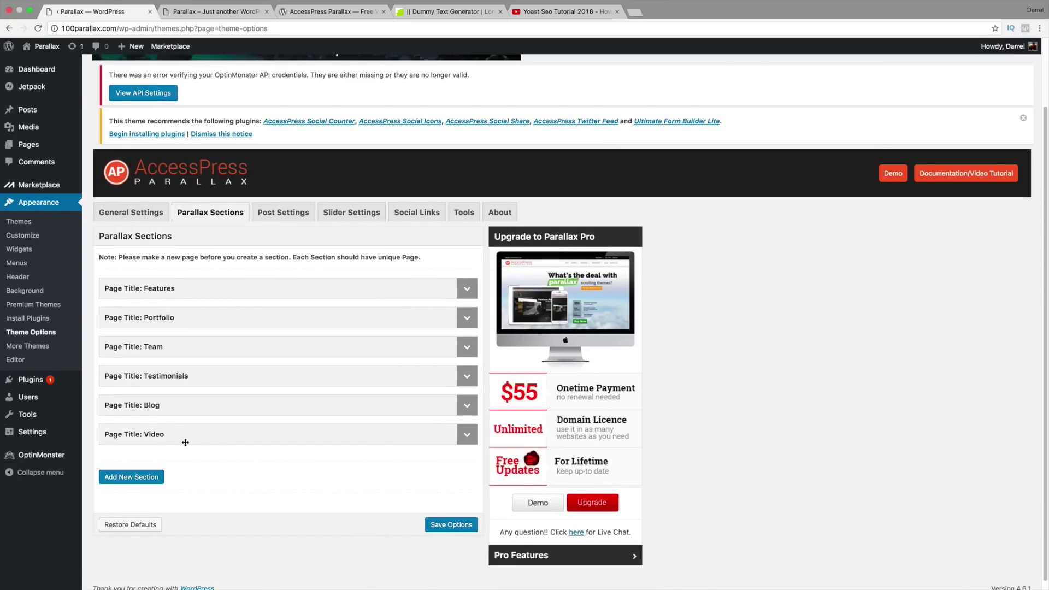
click(152, 476)
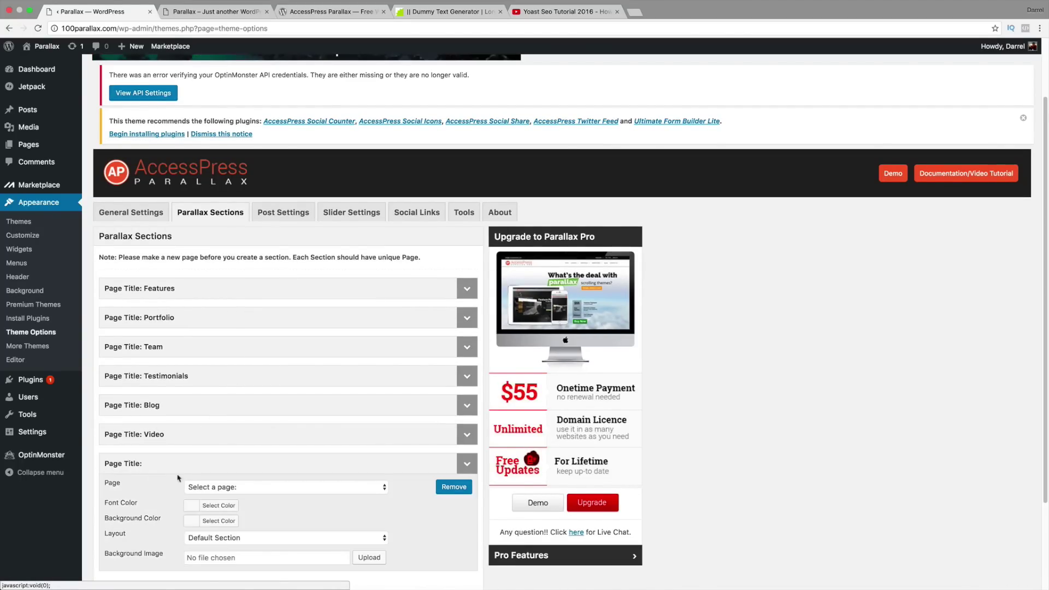
Step: Assign the Learn More page with the Call to Action Section layout and save the options
scroll(178, 479, down, 1)
click(254, 433)
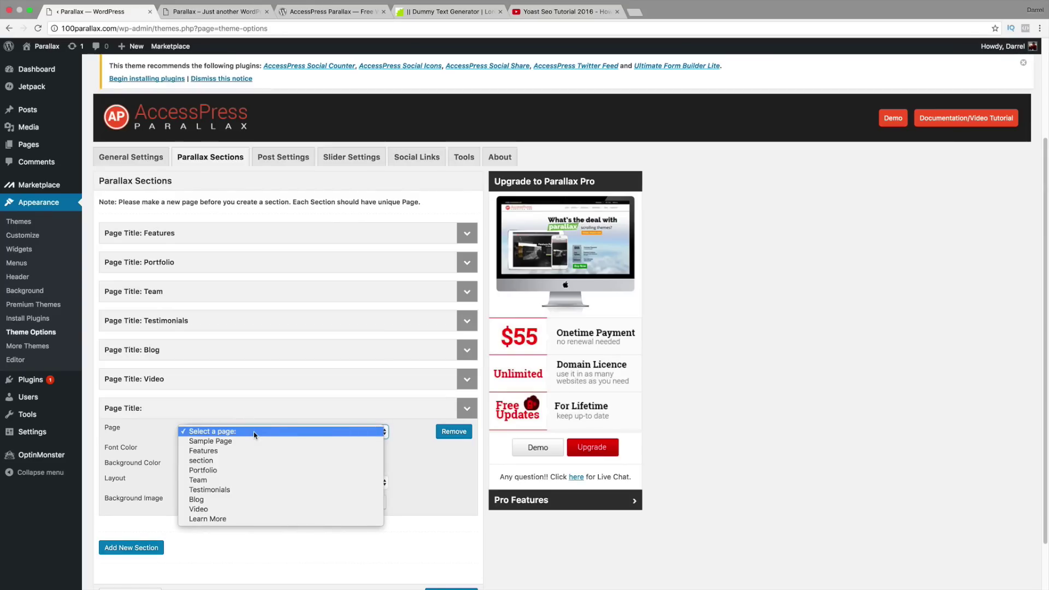
click(255, 518)
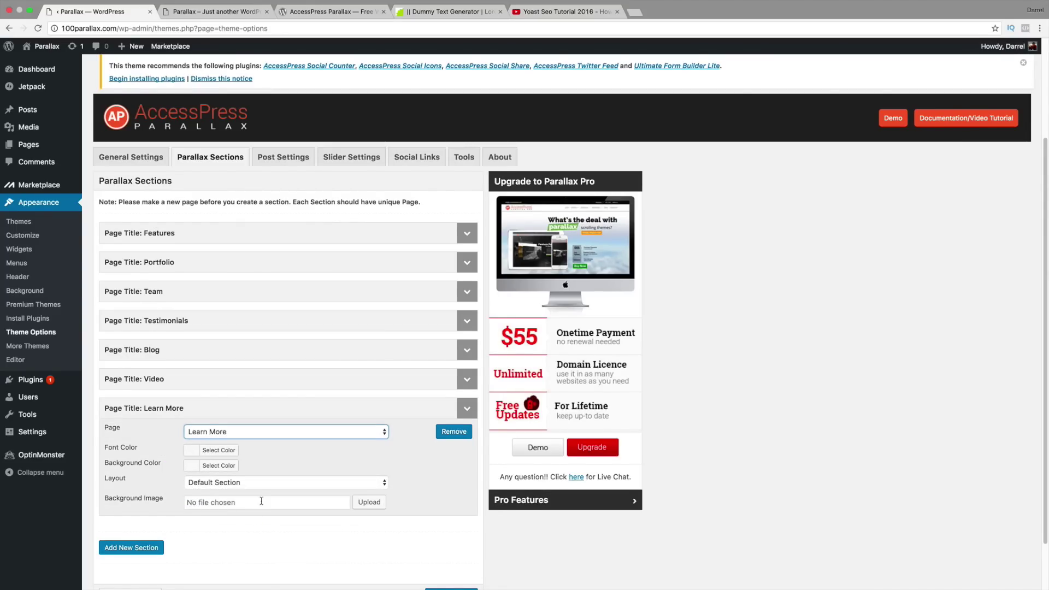
scroll(262, 501, down, 1)
click(255, 463)
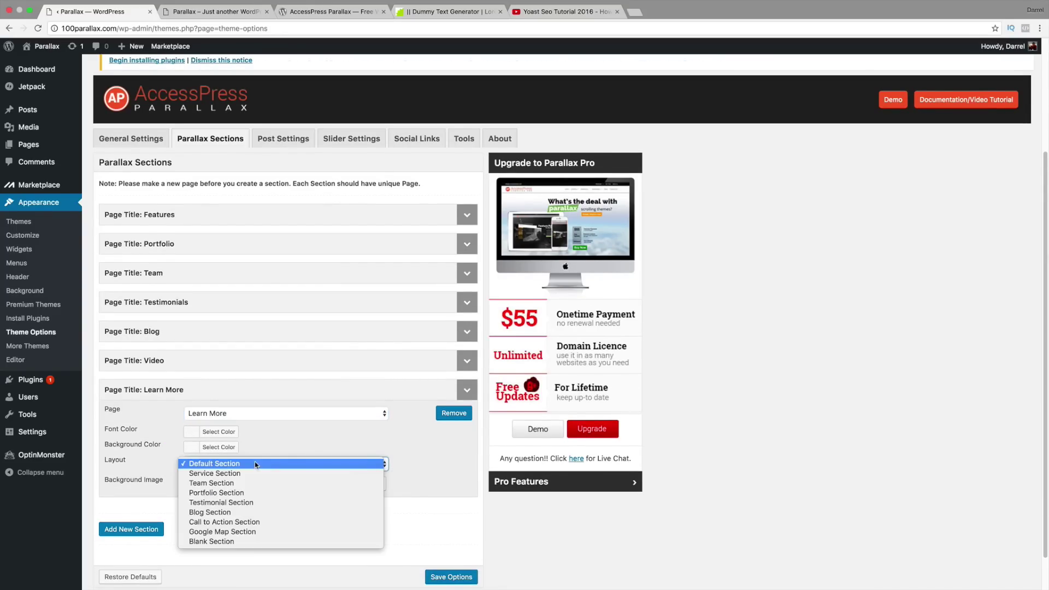
click(260, 523)
scroll(261, 508, down, 1)
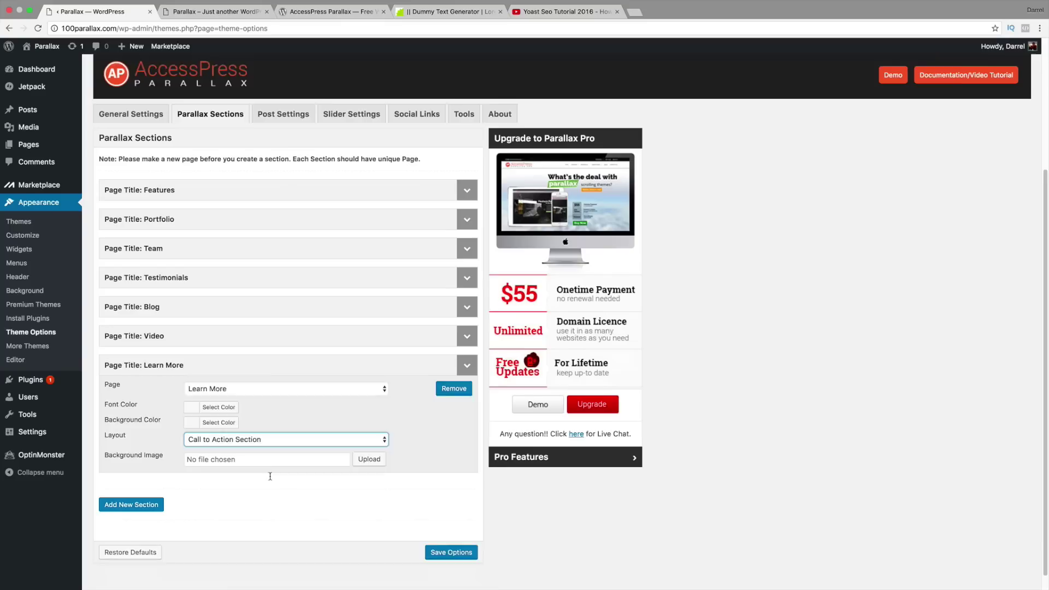
scroll(270, 477, down, 1)
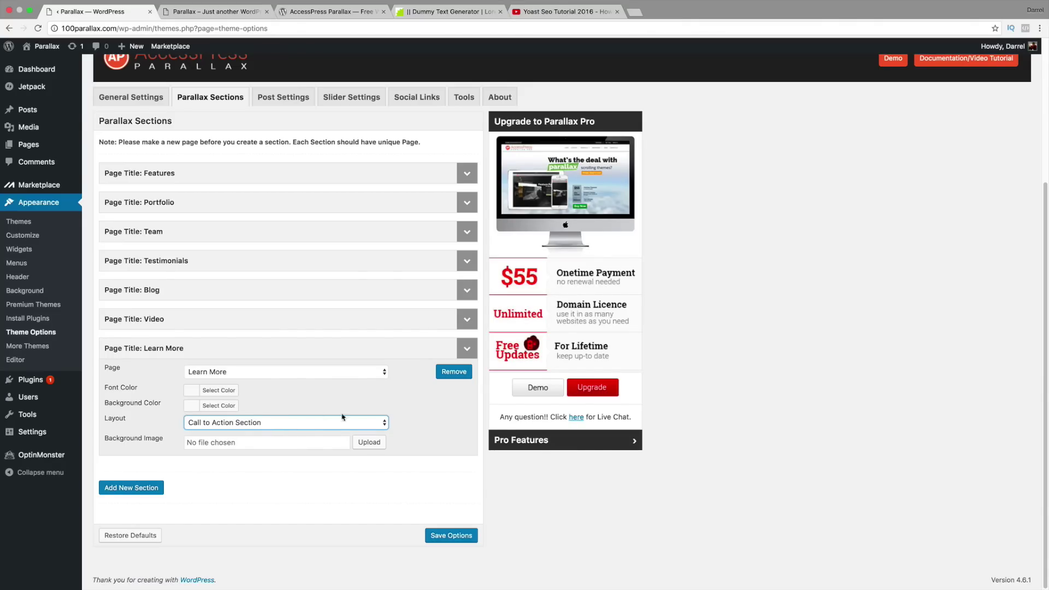
click(469, 538)
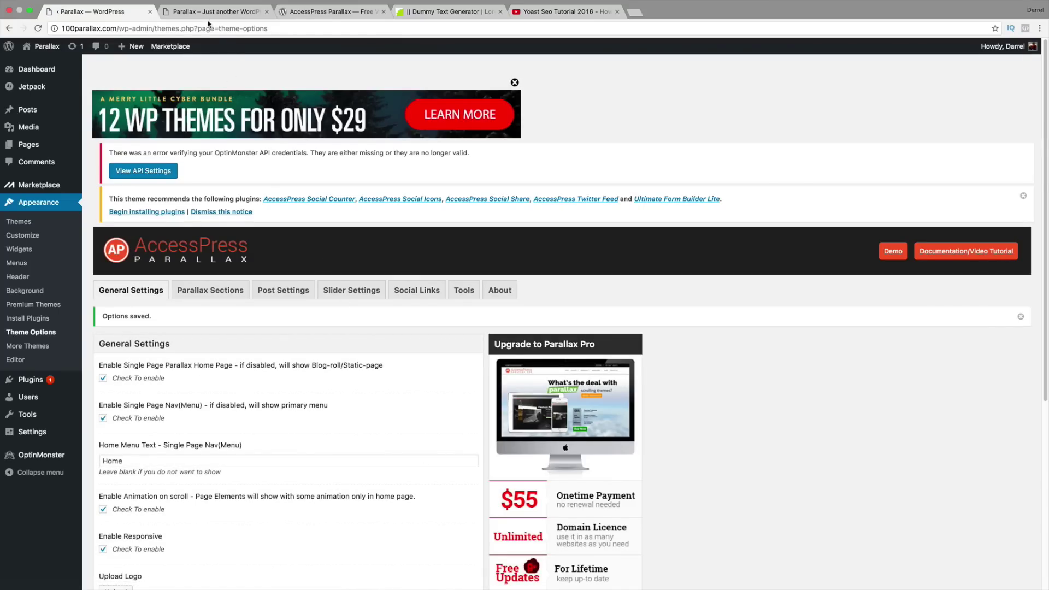
Step: Give the Learn More section a teal #43dbdb background colour and save the options
scroll(295, 367, down, 2)
click(211, 187)
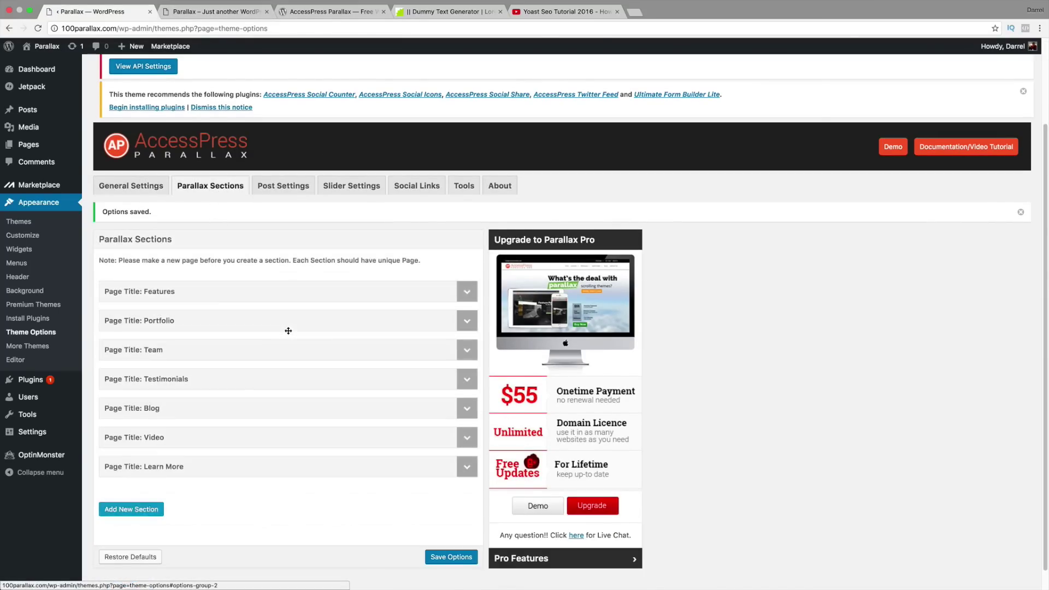
scroll(288, 330, down, 1)
click(467, 453)
scroll(368, 449, down, 1)
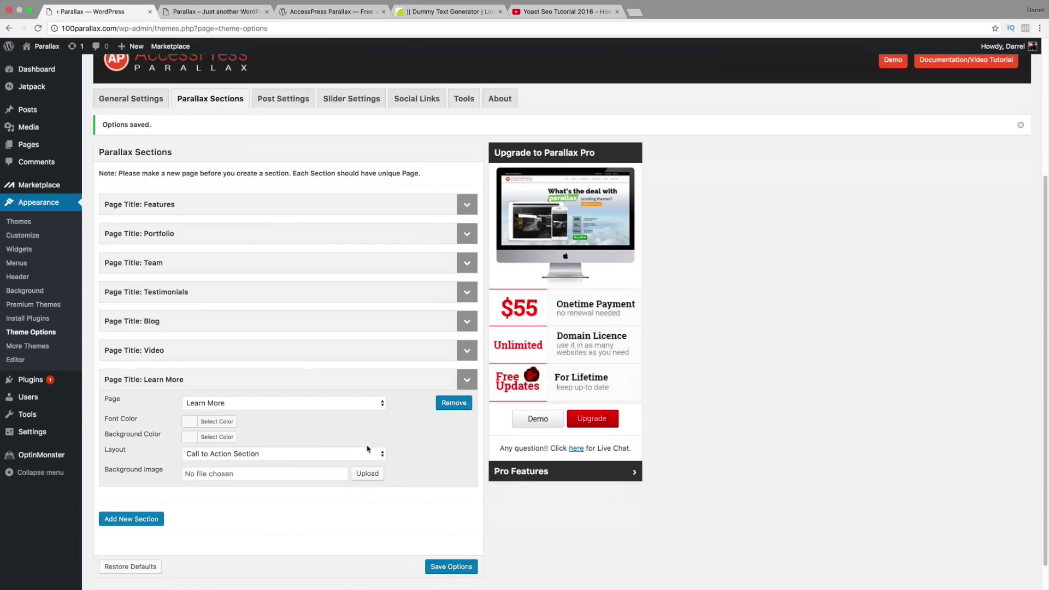
click(214, 437)
scroll(275, 434, down, 1)
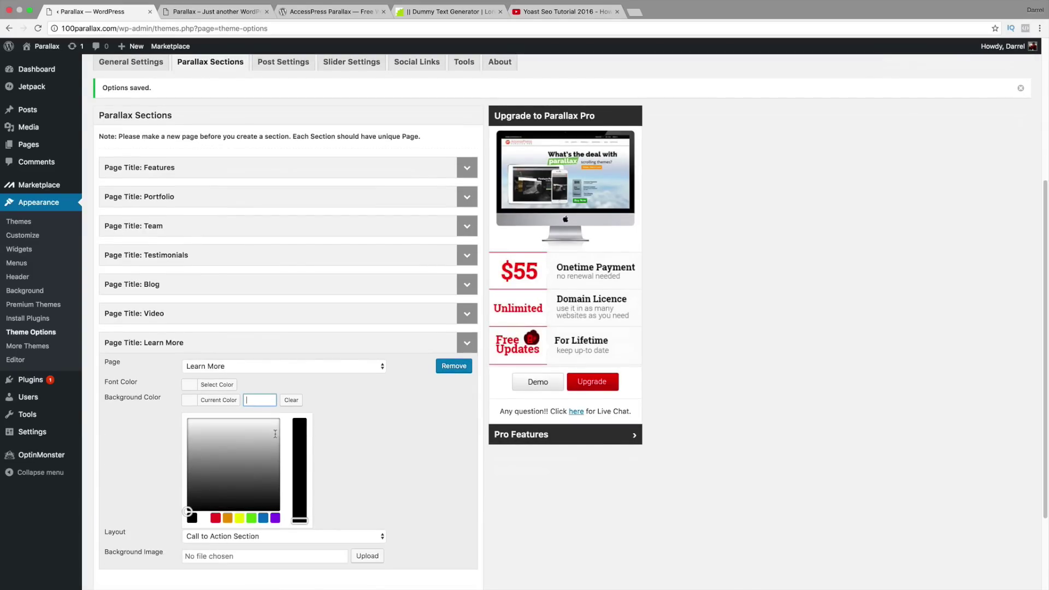
click(252, 518)
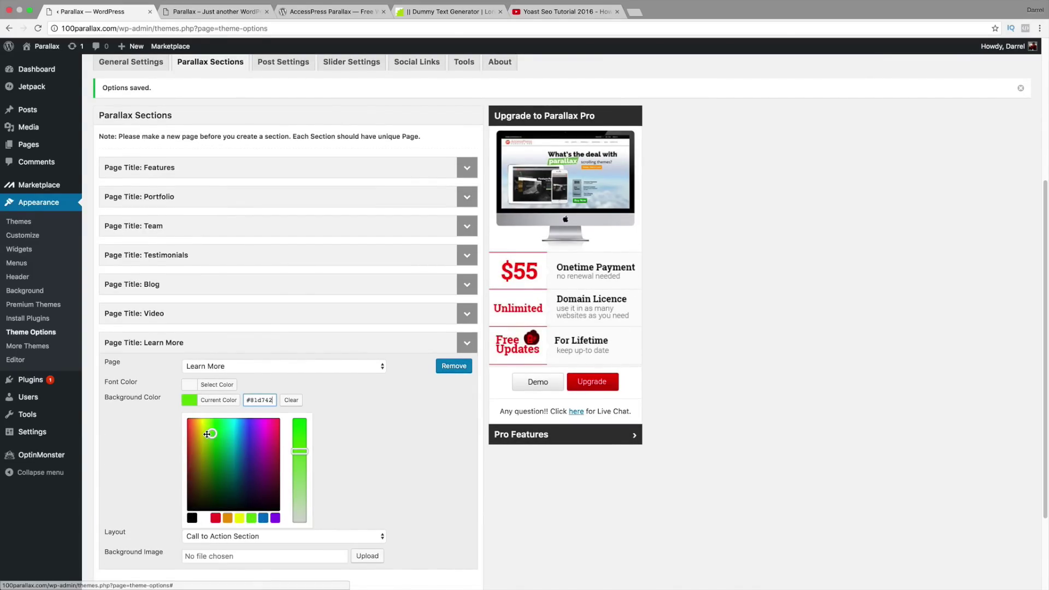
mouse_move(219, 438)
mouse_down()
mouse_move(208, 434)
mouse_move(229, 432)
mouse_up()
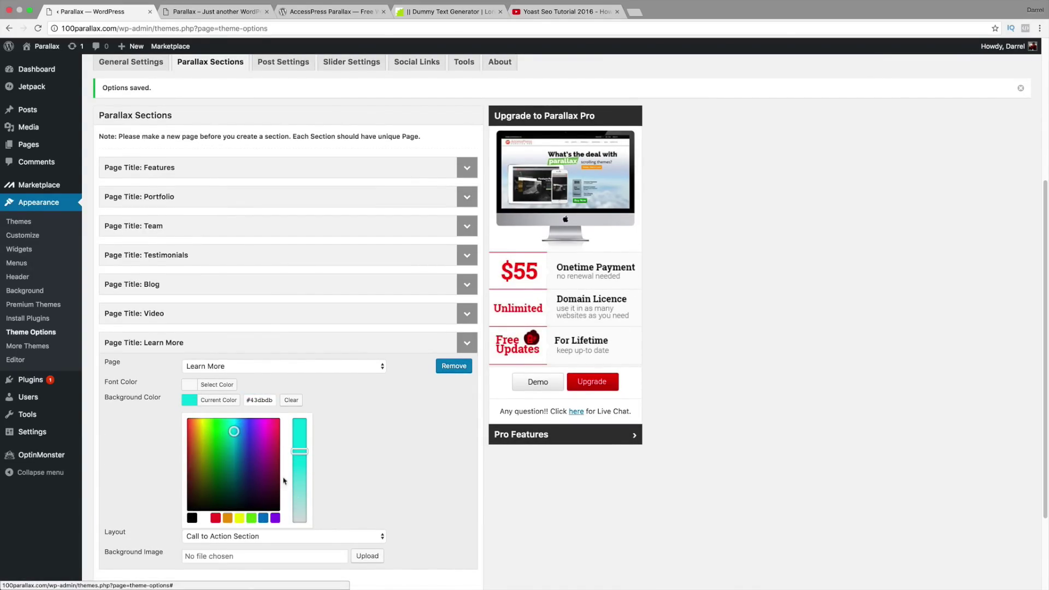
scroll(416, 509, down, 3)
click(450, 537)
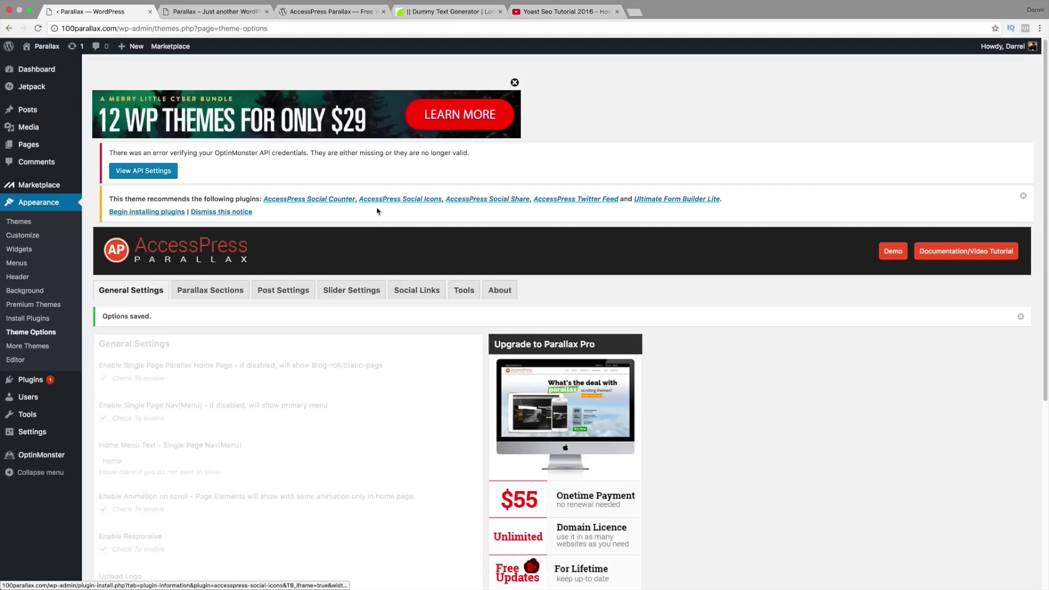
click(228, 14)
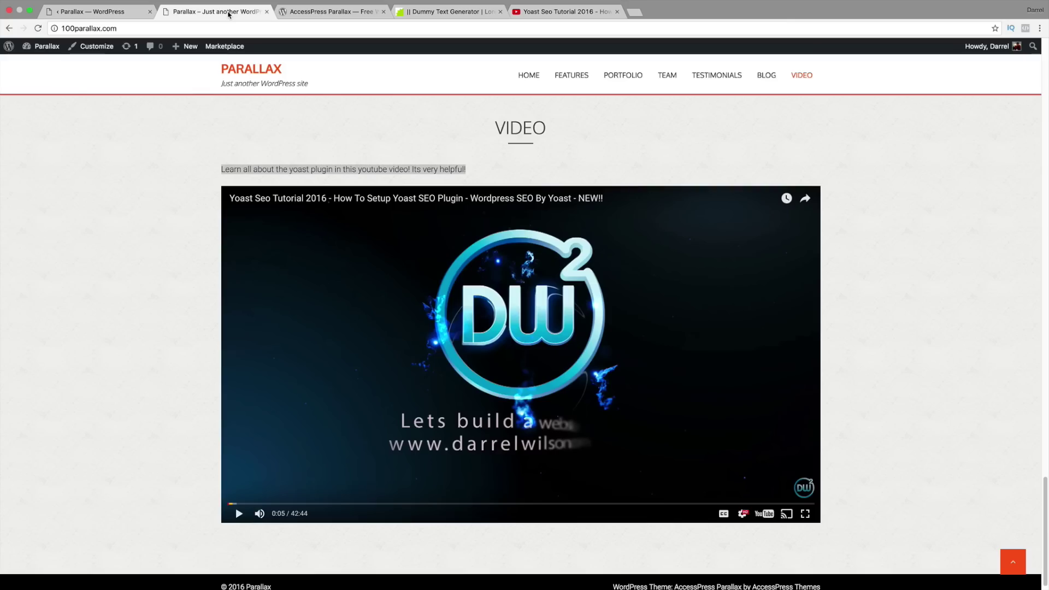
click(38, 28)
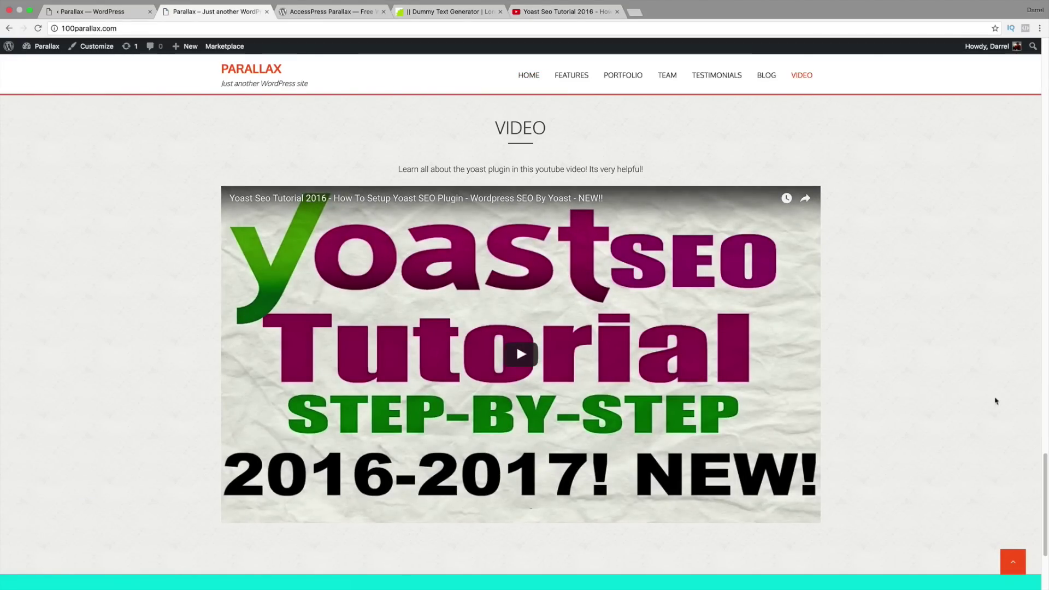
drag(1046, 476, 1047, 508)
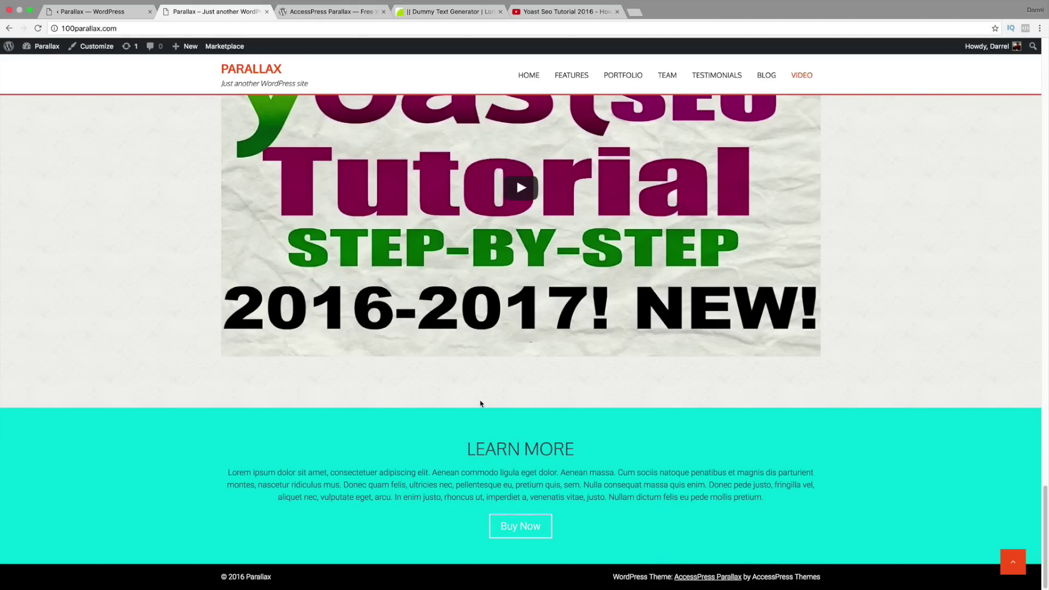
click(117, 12)
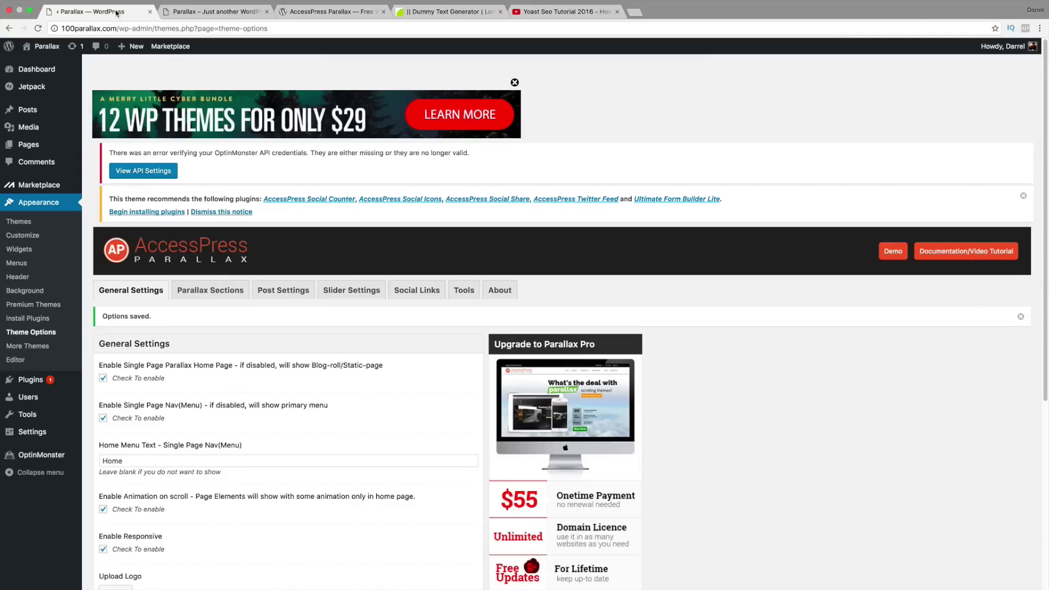
Step: Find WooCommerce in the Popular plugins list under Plugins > Add New and install it
mouse_move(61, 381)
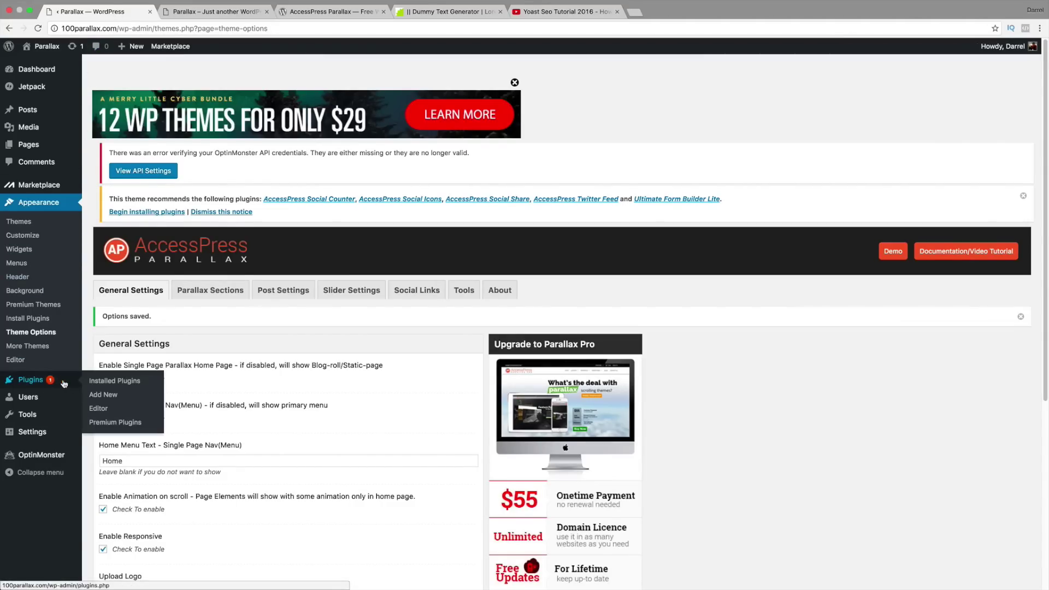
click(113, 396)
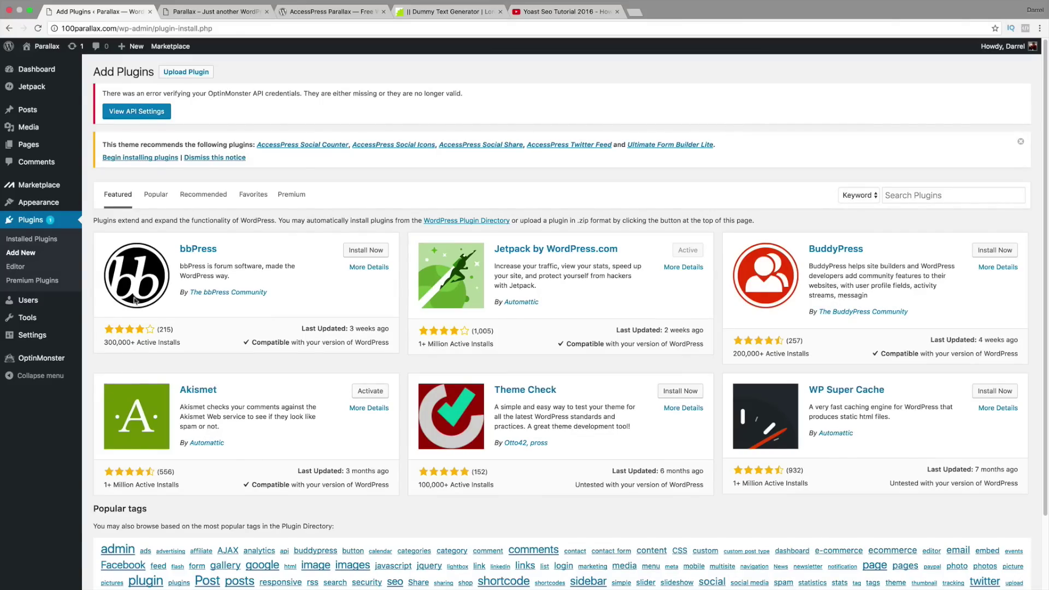
click(163, 199)
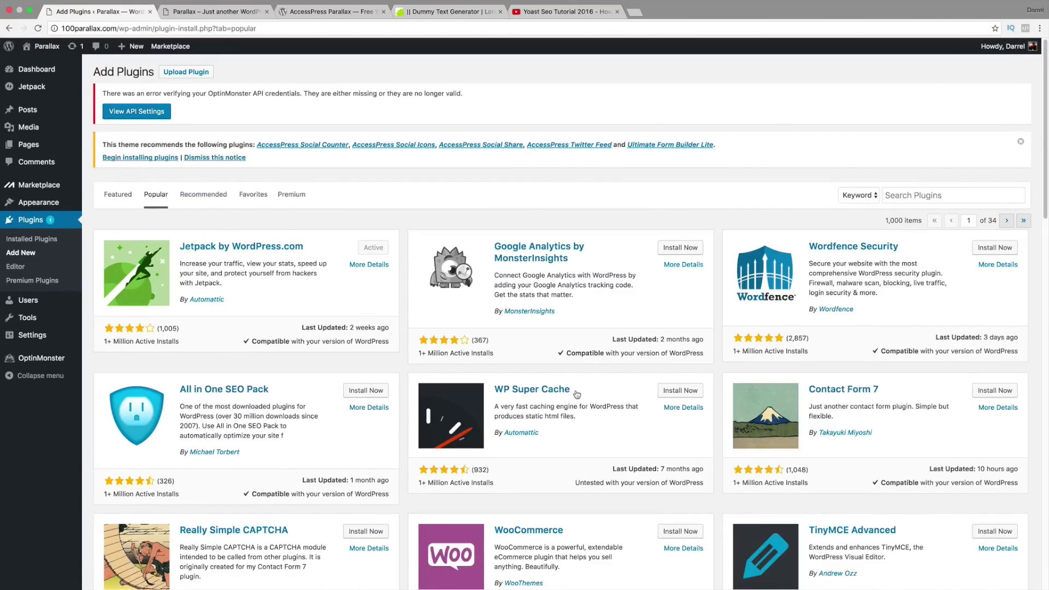
scroll(683, 303, down, 2)
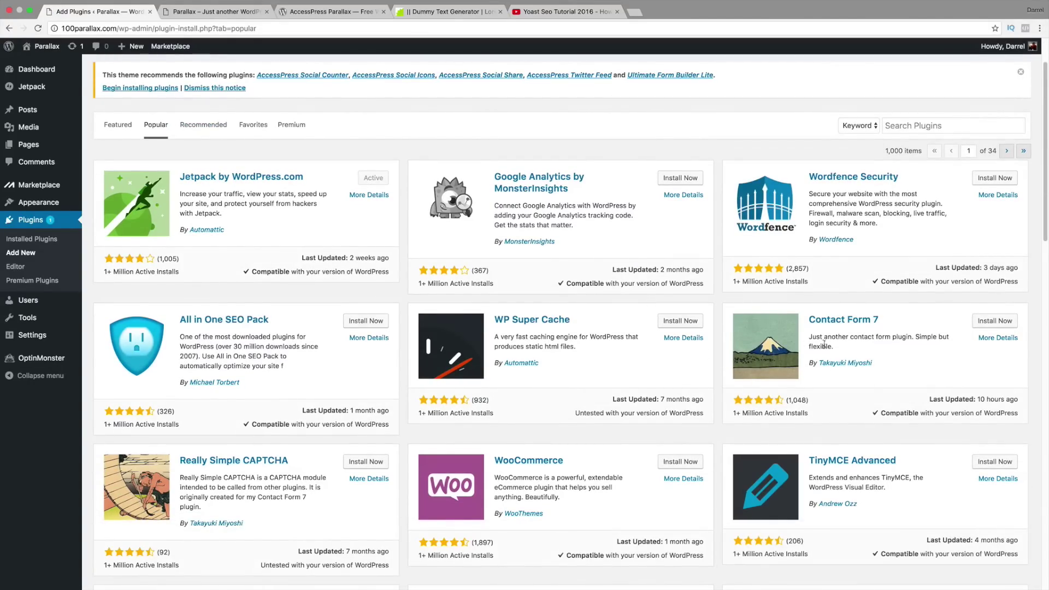
scroll(541, 336, down, 1)
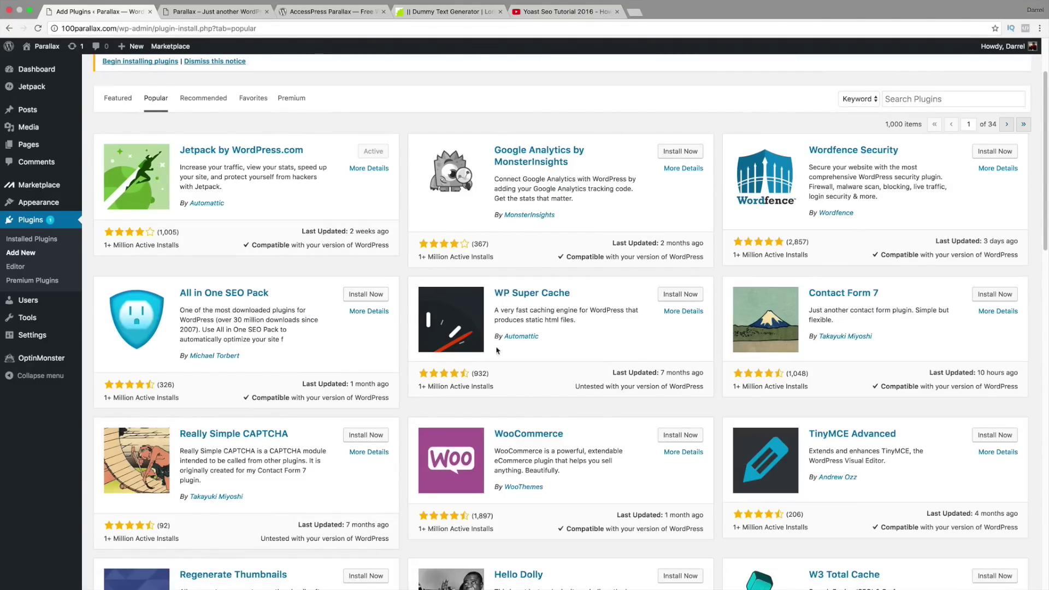
scroll(517, 339, down, 1)
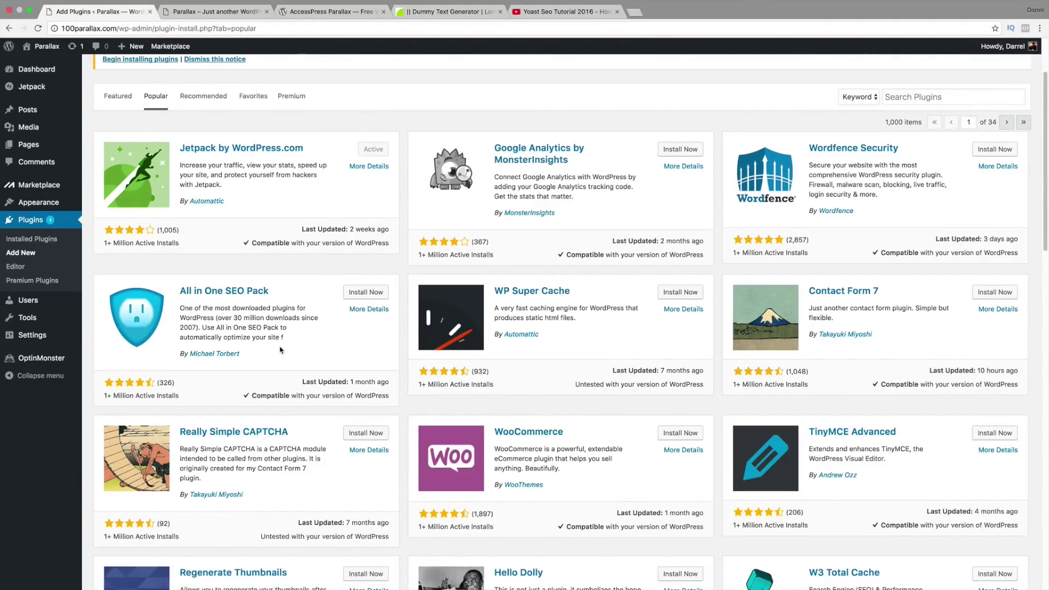
scroll(282, 350, down, 3)
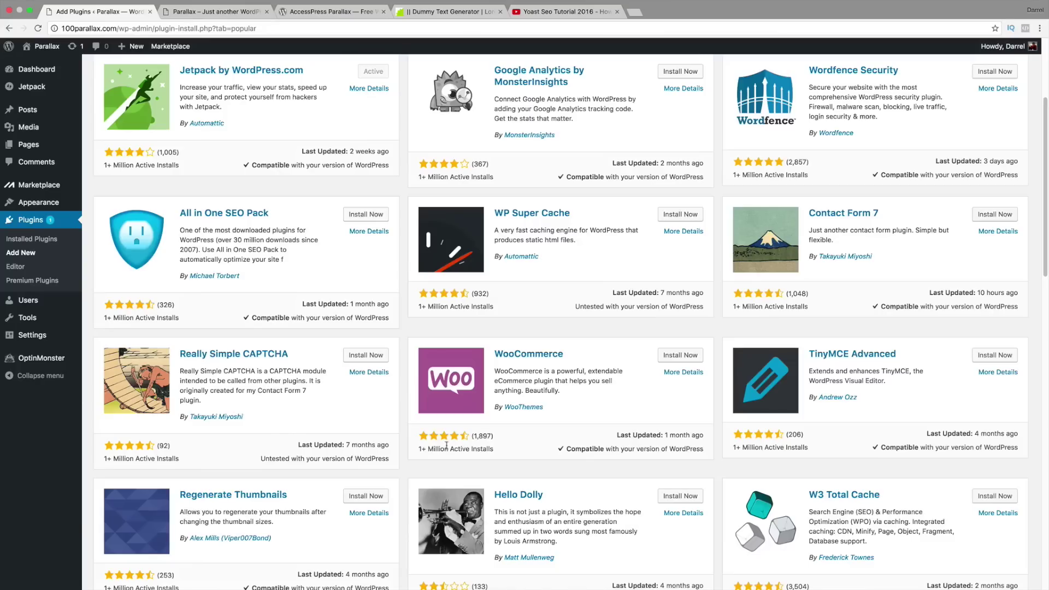
mouse_move(473, 437)
mouse_down()
mouse_move(437, 448)
mouse_move(481, 449)
mouse_up()
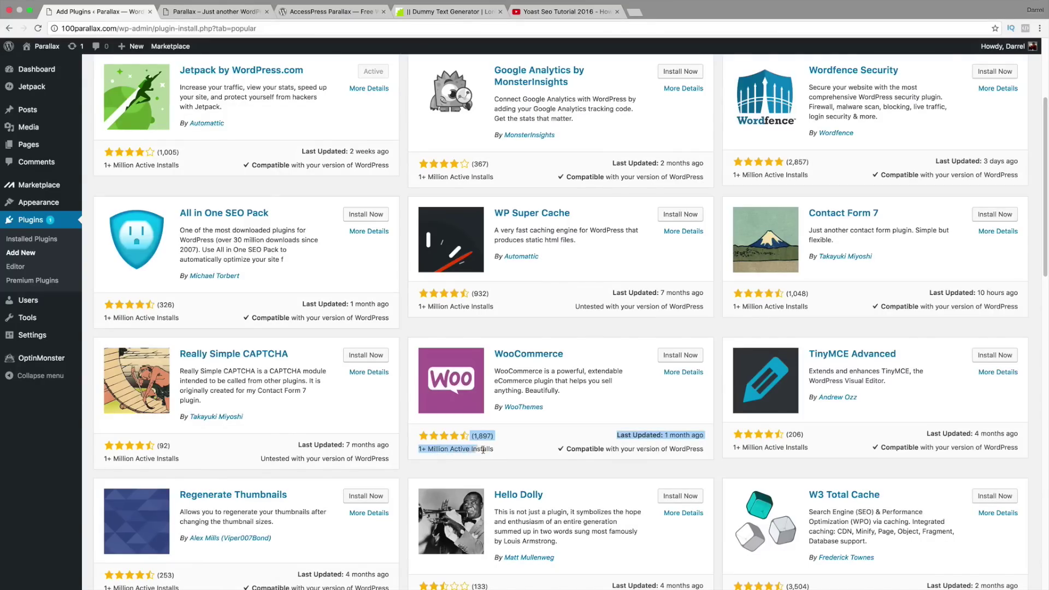
click(498, 452)
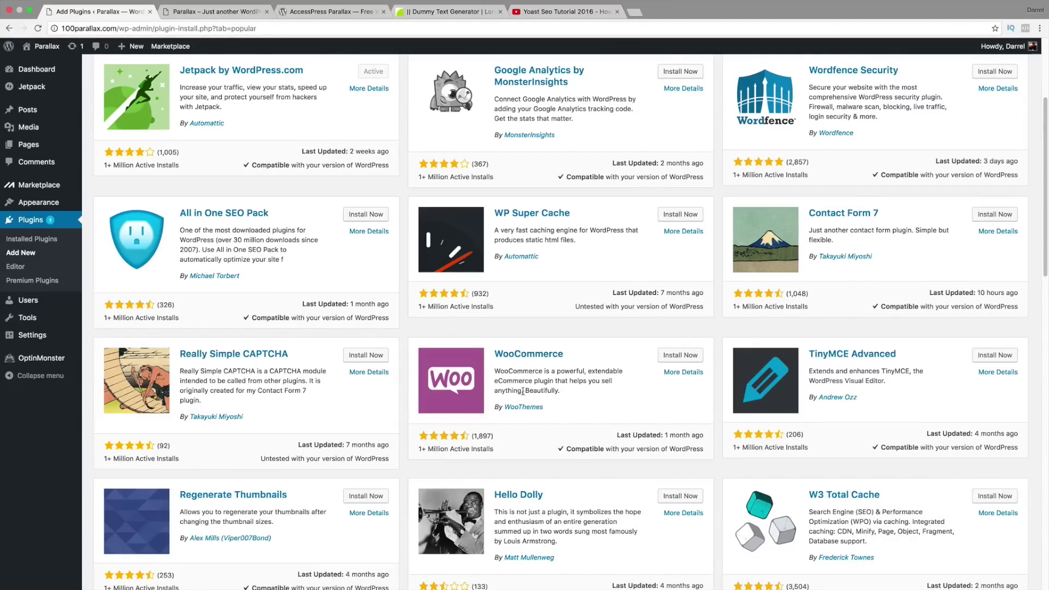
click(685, 360)
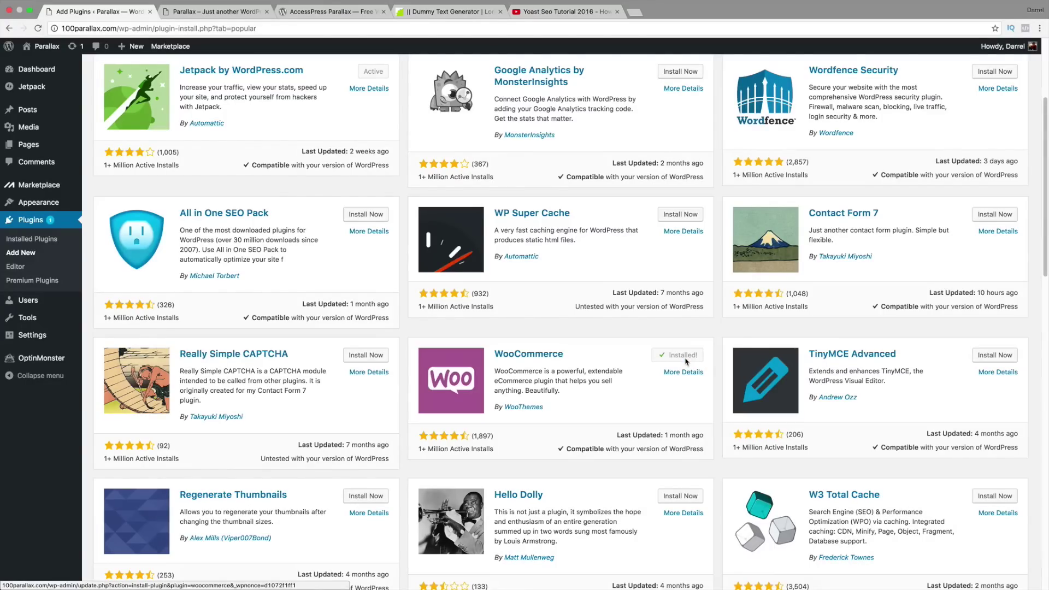
Step: Activate WooCommerce and run the wizard, creating store pages and setting the location to California
click(685, 356)
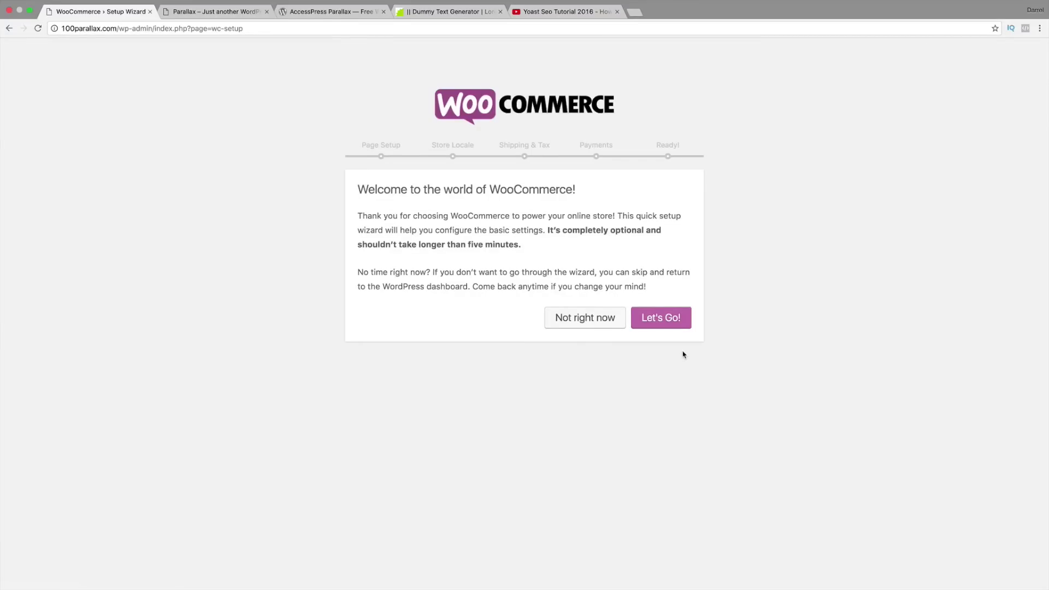
click(662, 322)
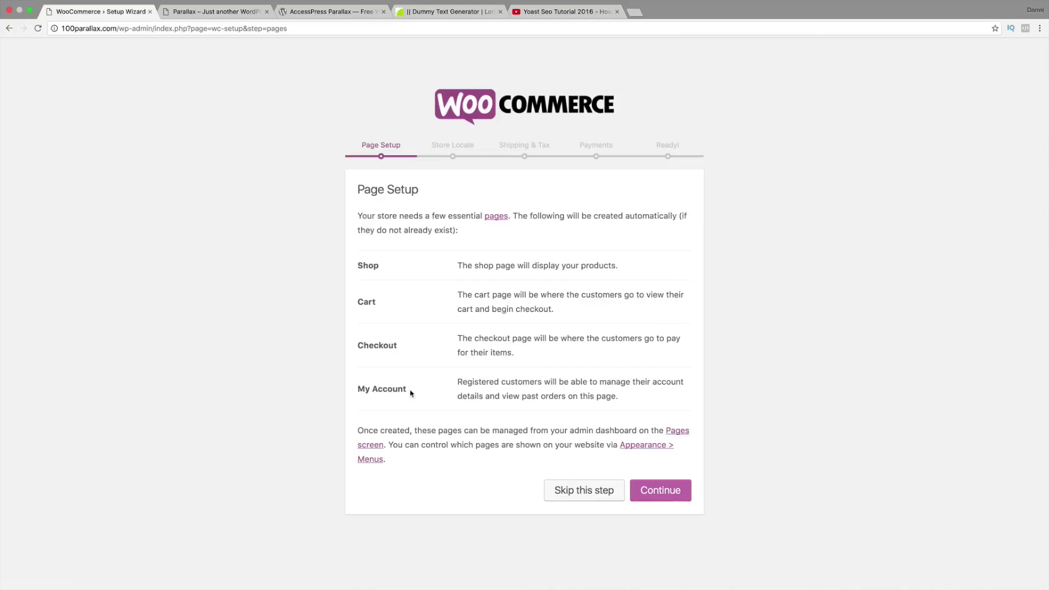
click(673, 491)
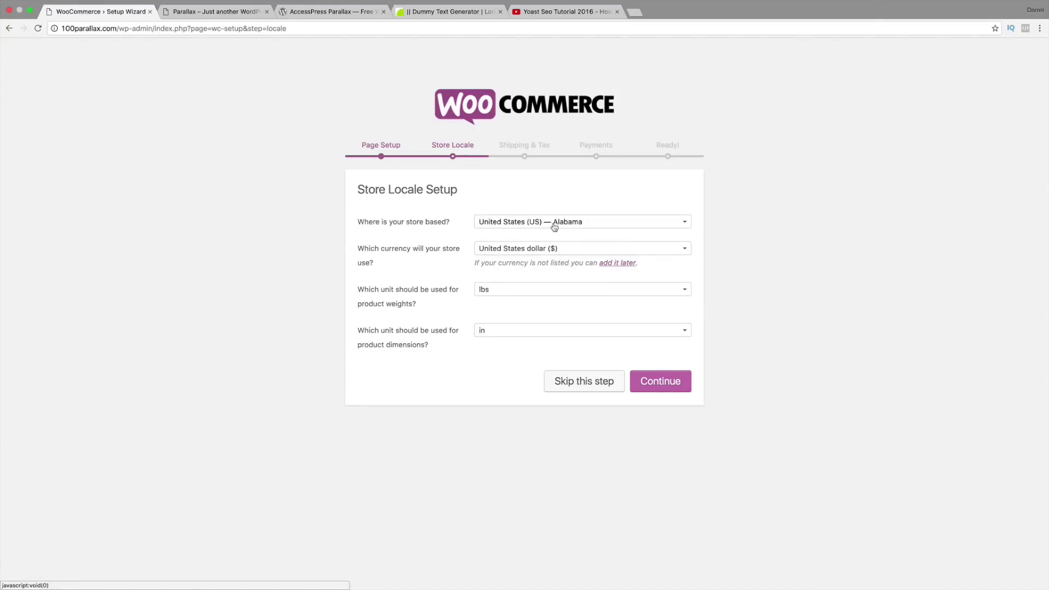
click(554, 227)
scroll(558, 296, down, 3)
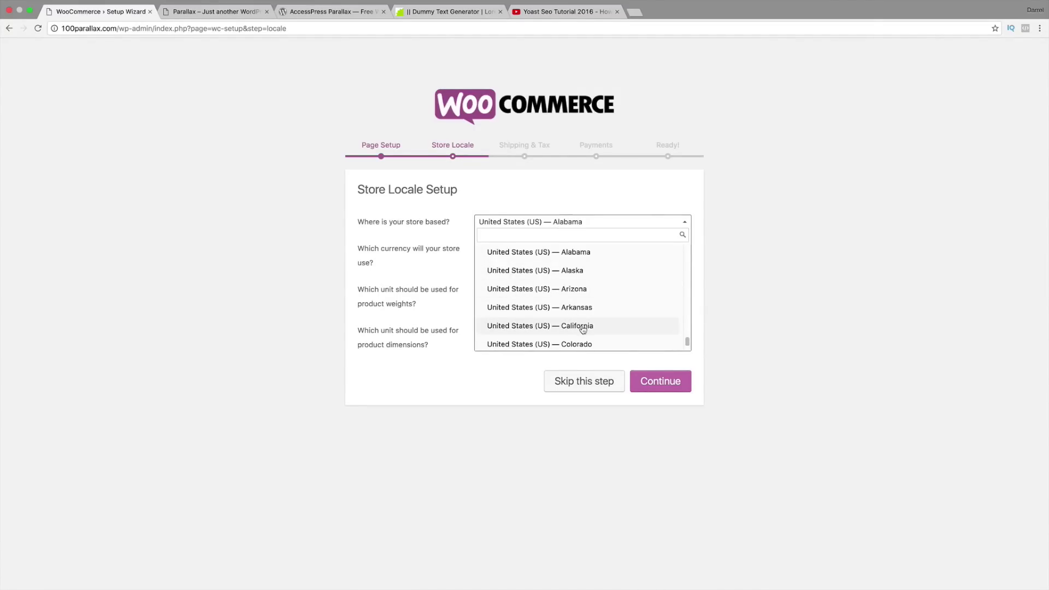
click(583, 327)
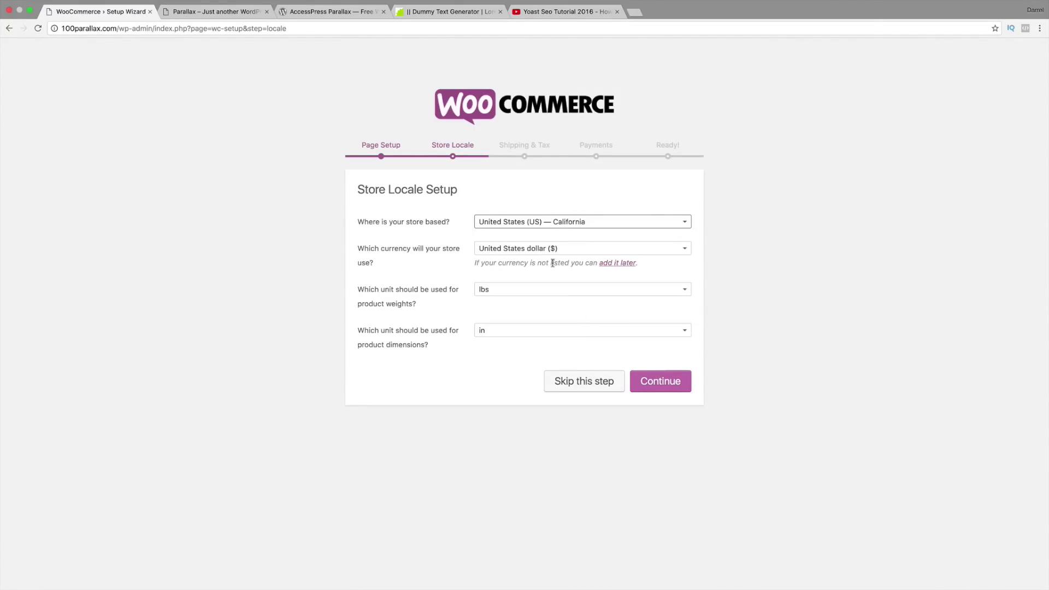
click(670, 384)
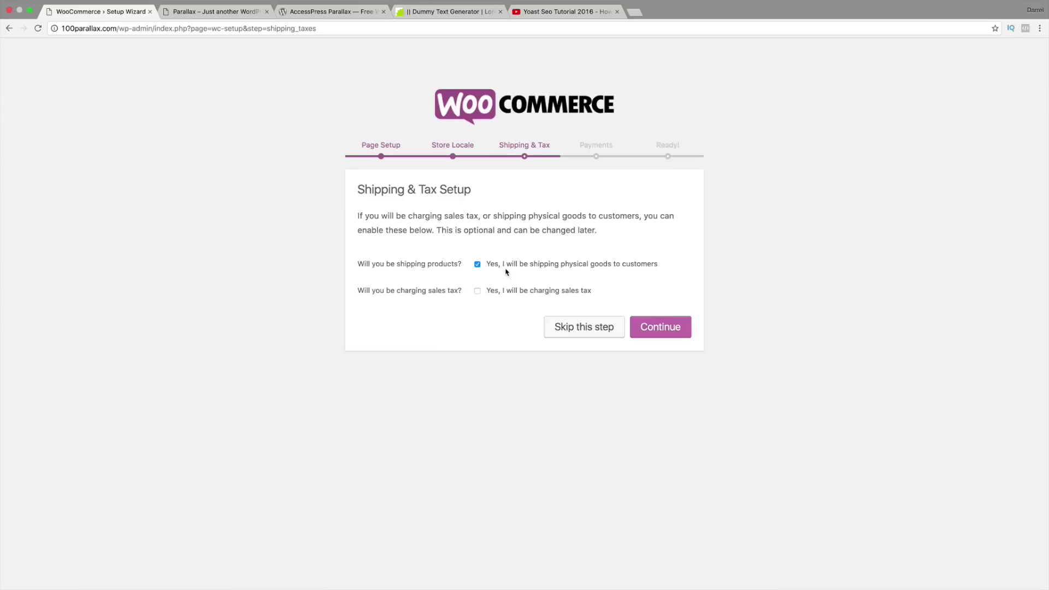
click(660, 327)
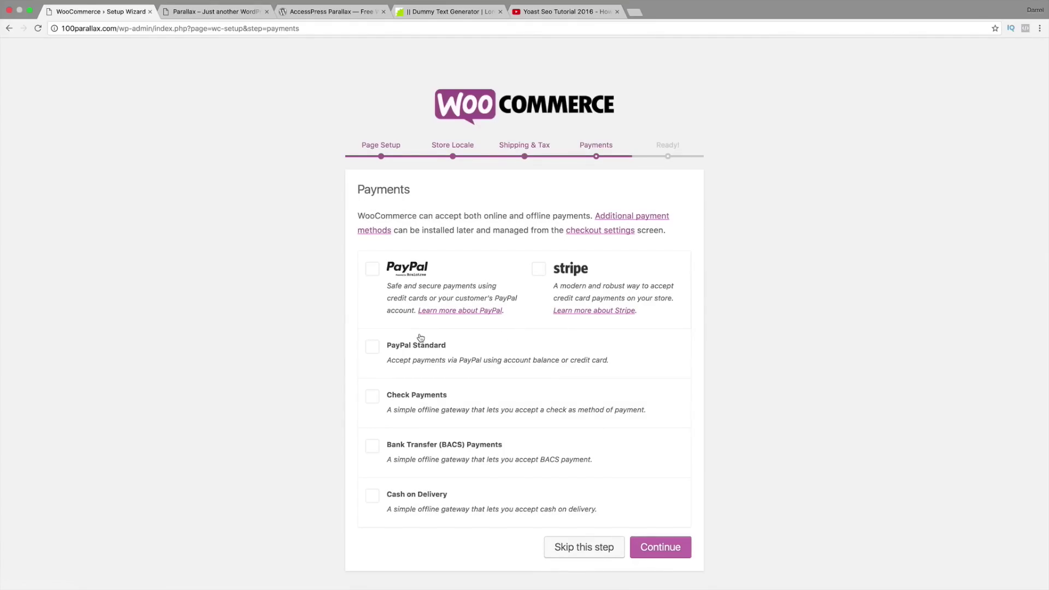
Step: Enable PayPal Standard with the account's email address, finish the wizard, and start a first product
click(375, 349)
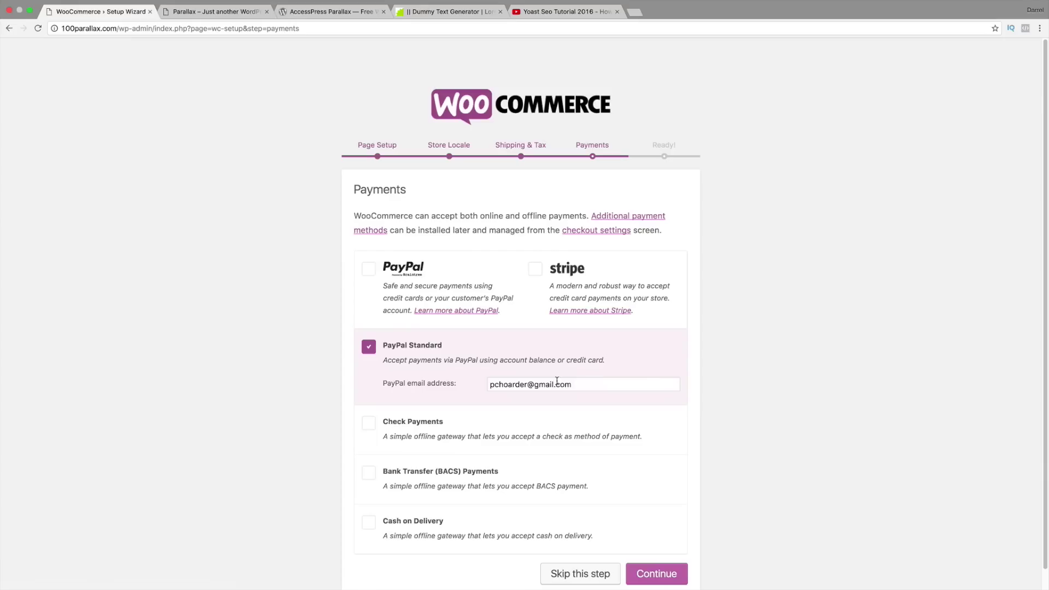
double_click(581, 385)
key(super+a)
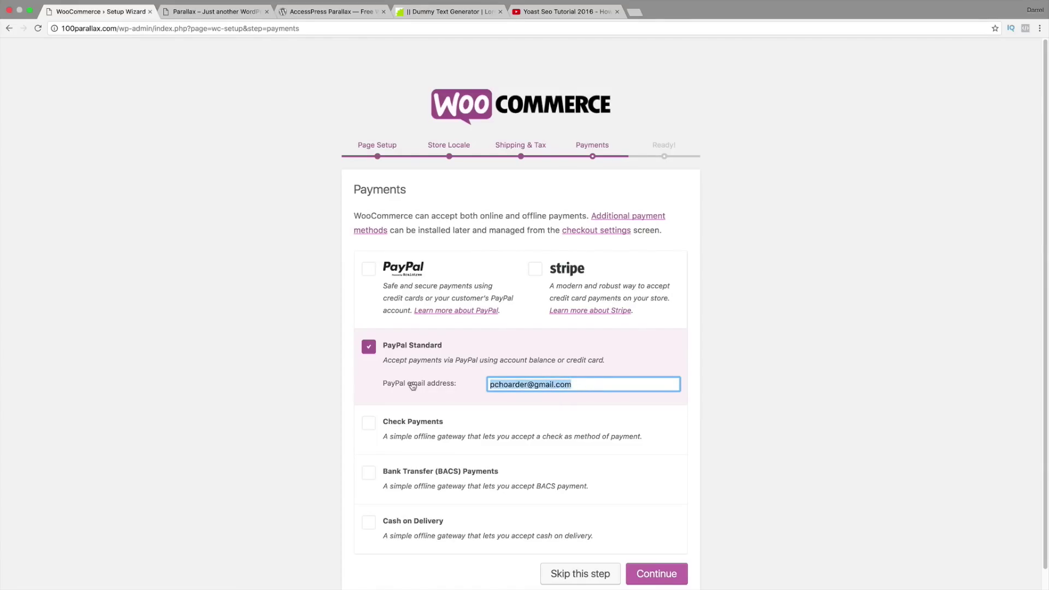
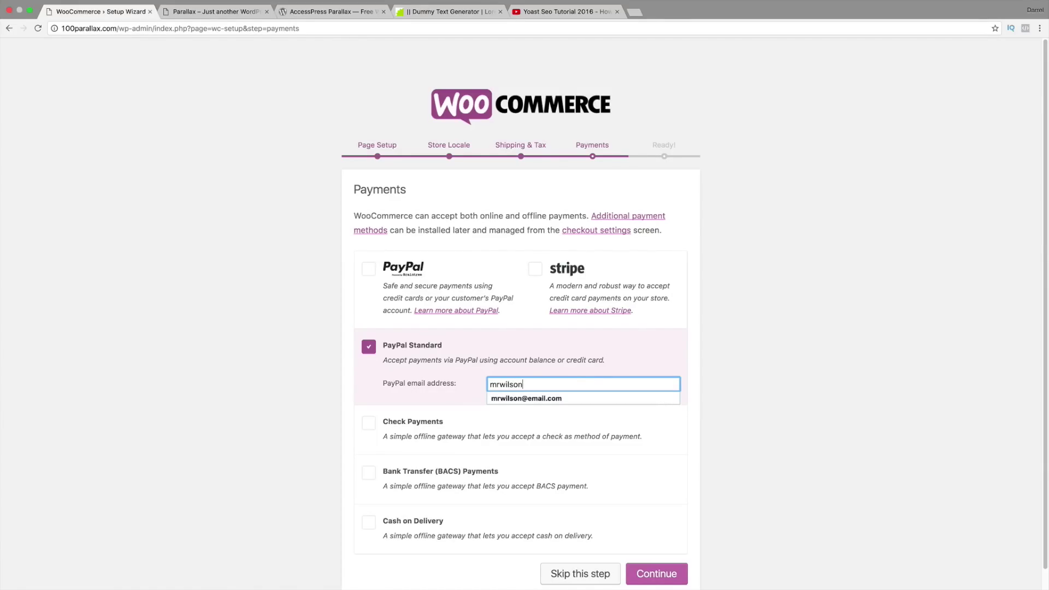
key(Down)
key(Return)
scroll(411, 372, down, 1)
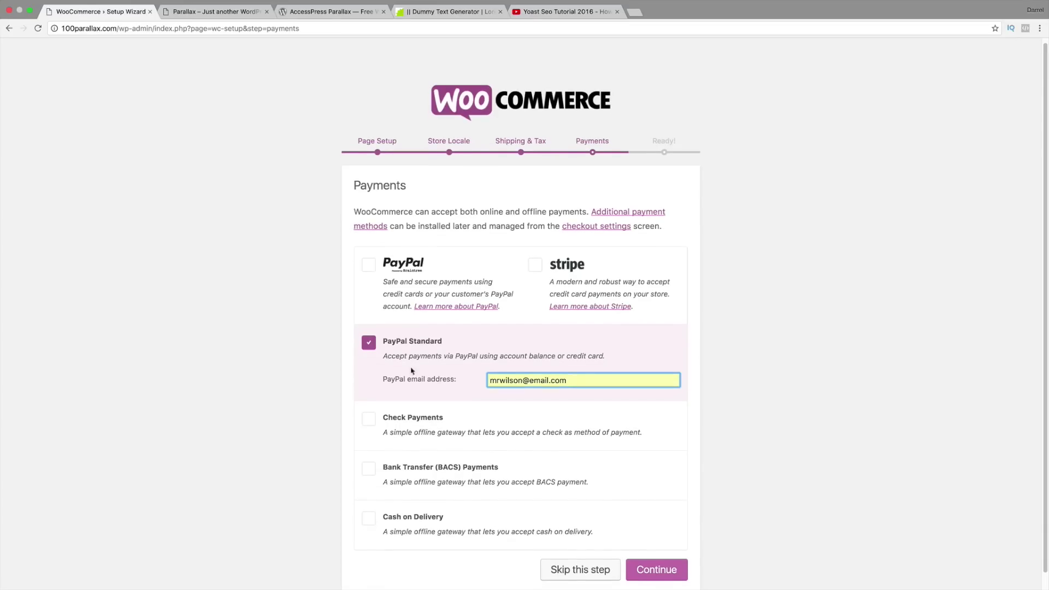
click(667, 570)
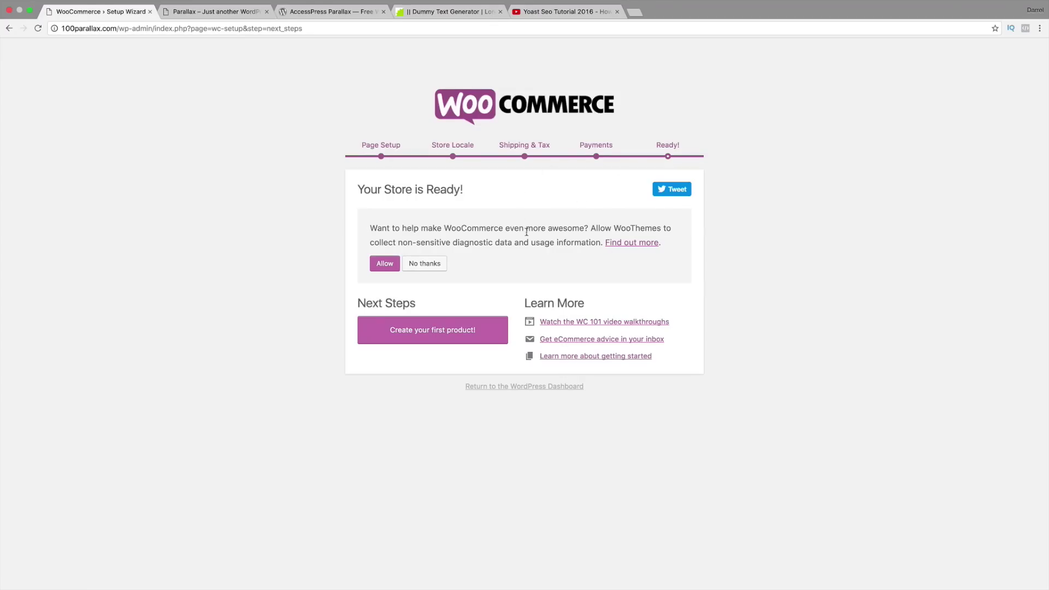
click(448, 335)
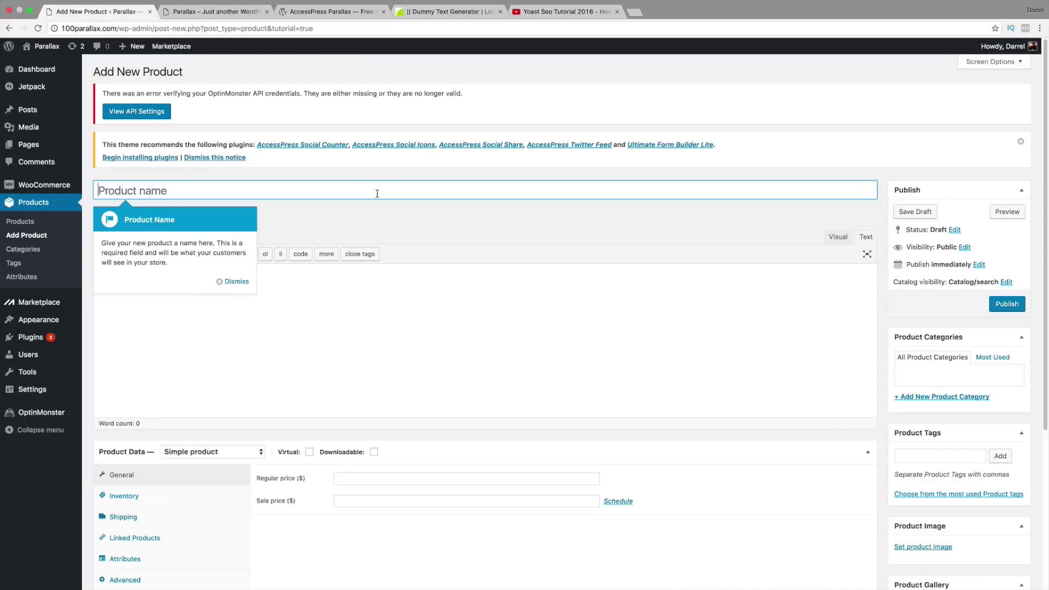
Step: Title the new product 'Gucci Watch'
text(Nik)
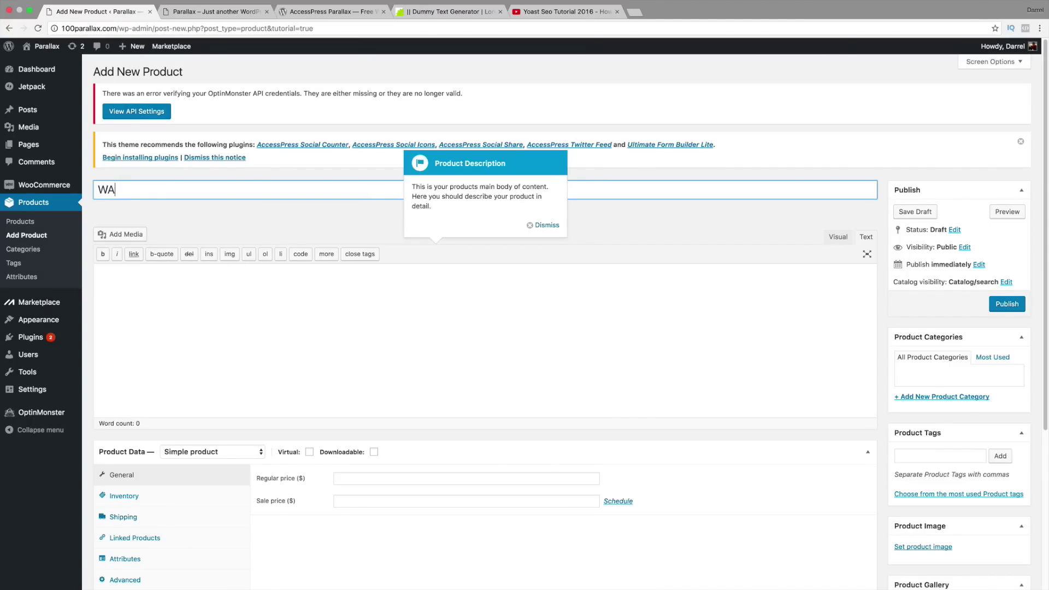
key(BackSpace)
key(BackSpace)
key(BackSpace)
text(Gucci Watch)
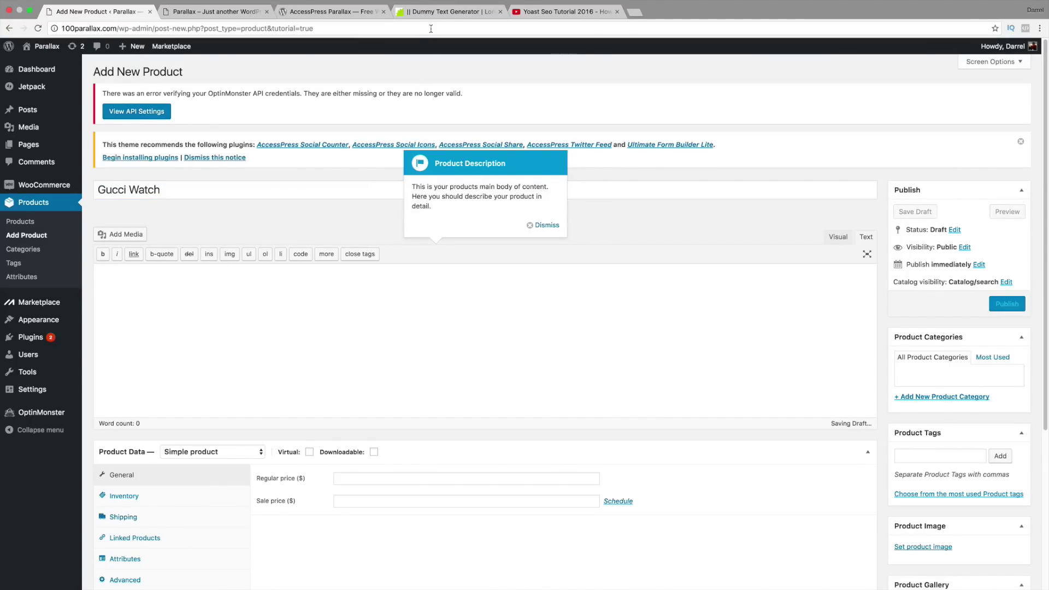
Step: Copy the lorem ipsum paragraph from the dummy text generator and paste it into the description
click(435, 12)
right_click(497, 147)
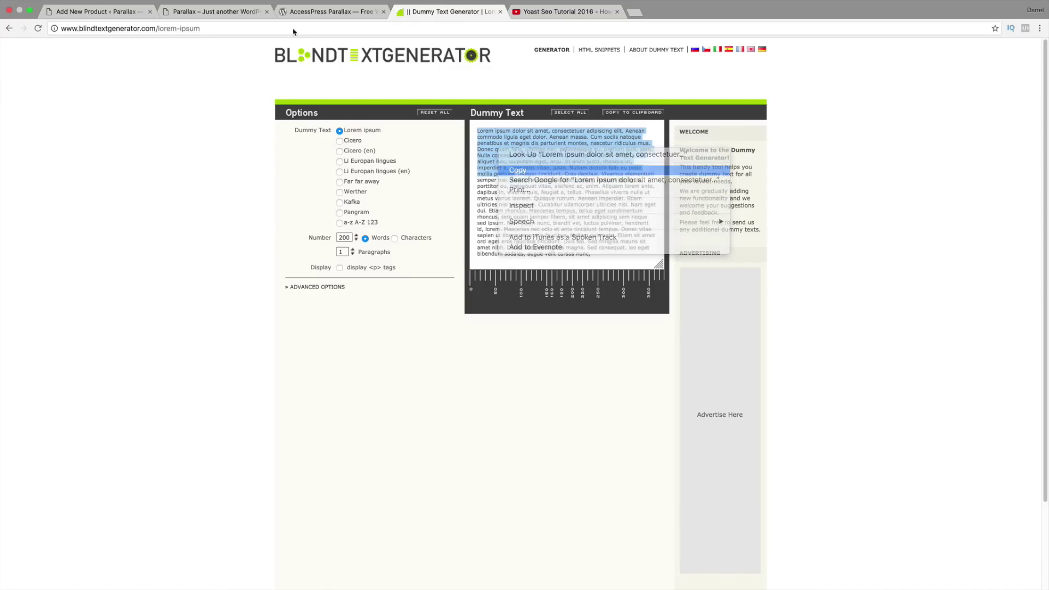
click(520, 196)
click(93, 12)
click(283, 272)
right_click(143, 286)
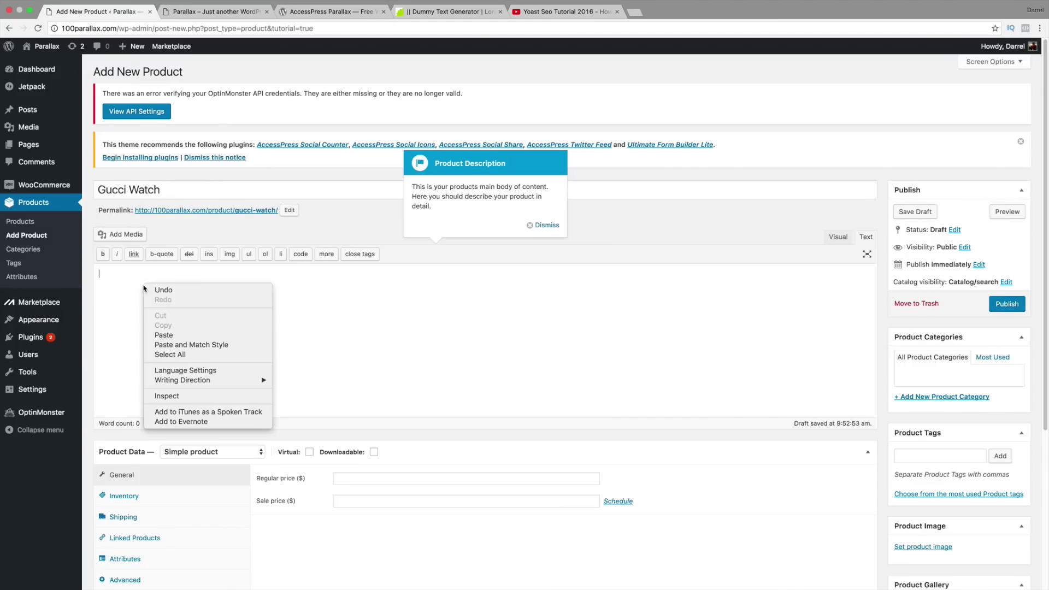
click(174, 335)
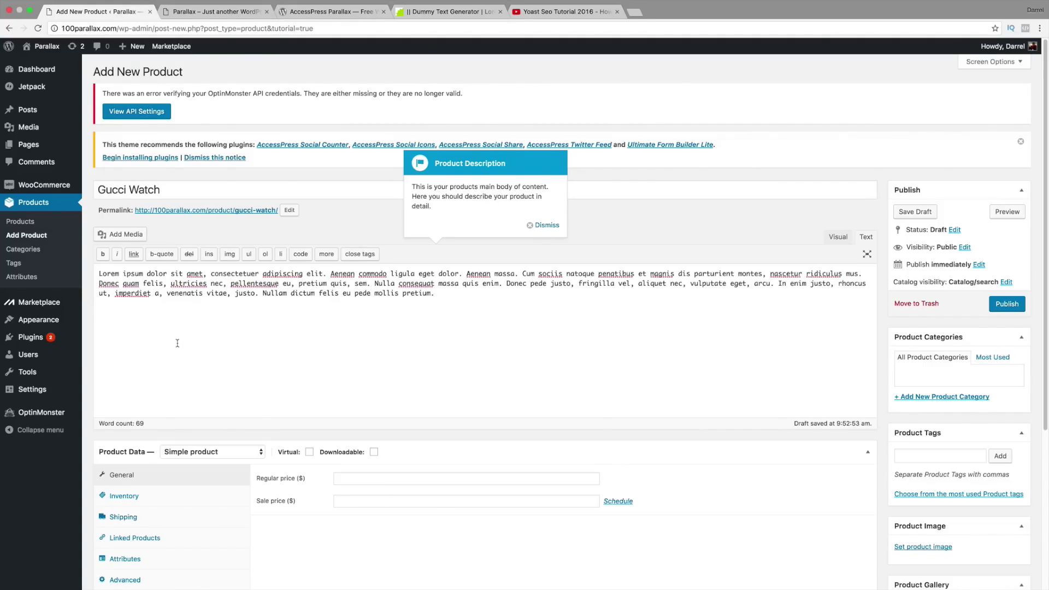
scroll(177, 342, down, 3)
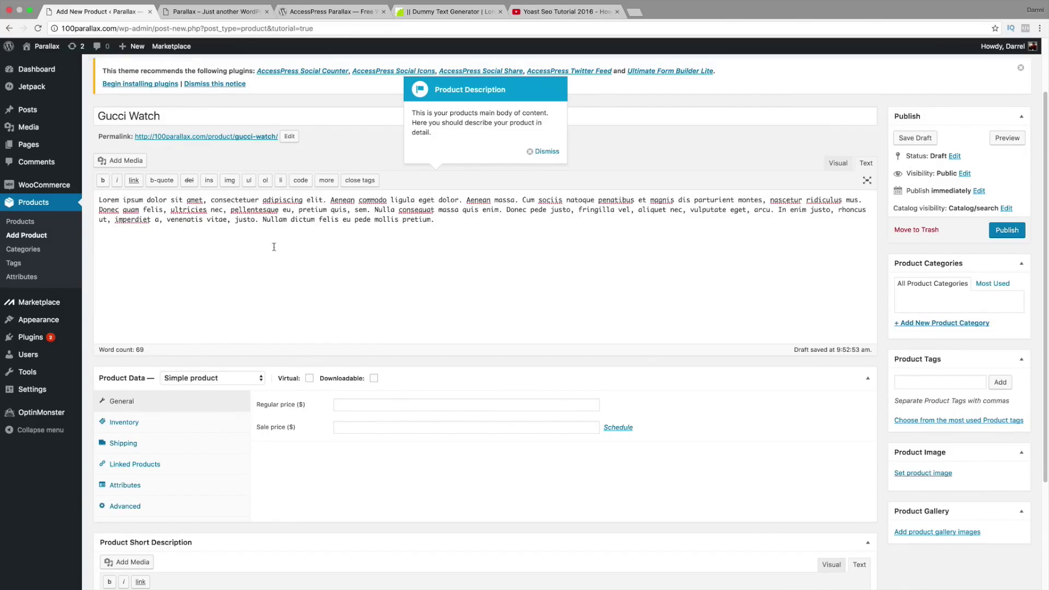
Step: Set the regular price to 199
click(384, 407)
text(199)
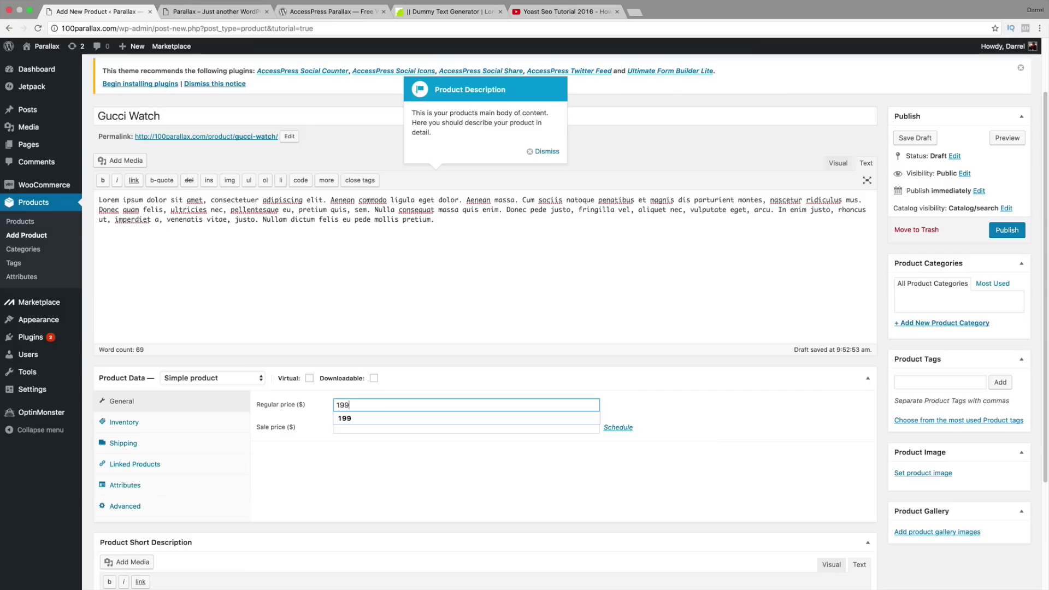
click(381, 419)
Step: Enable stock management with quantity 5, backorders disallowed and status In stock
click(181, 423)
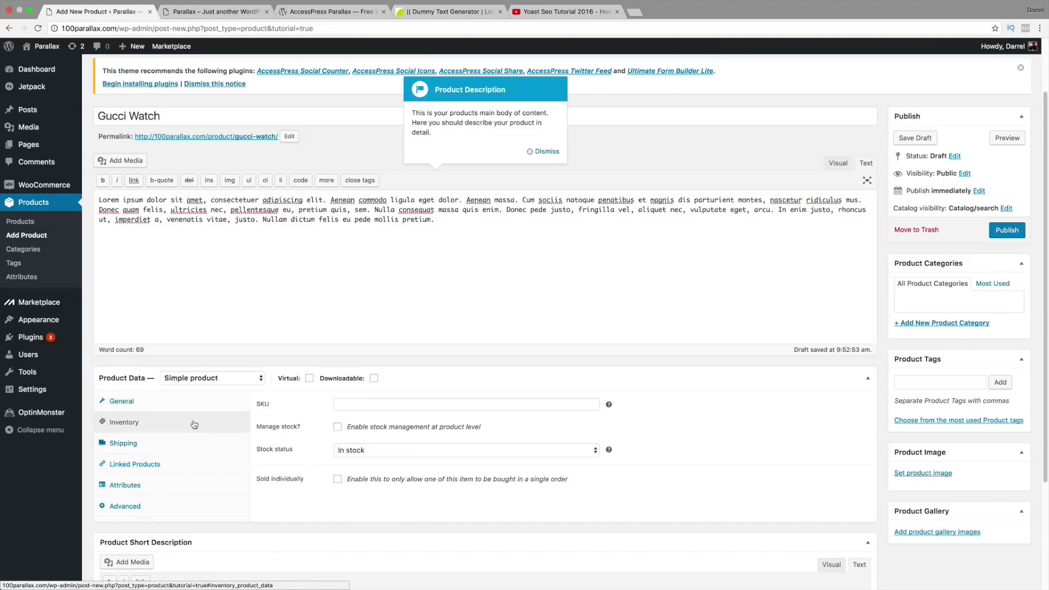
click(338, 427)
double_click(338, 450)
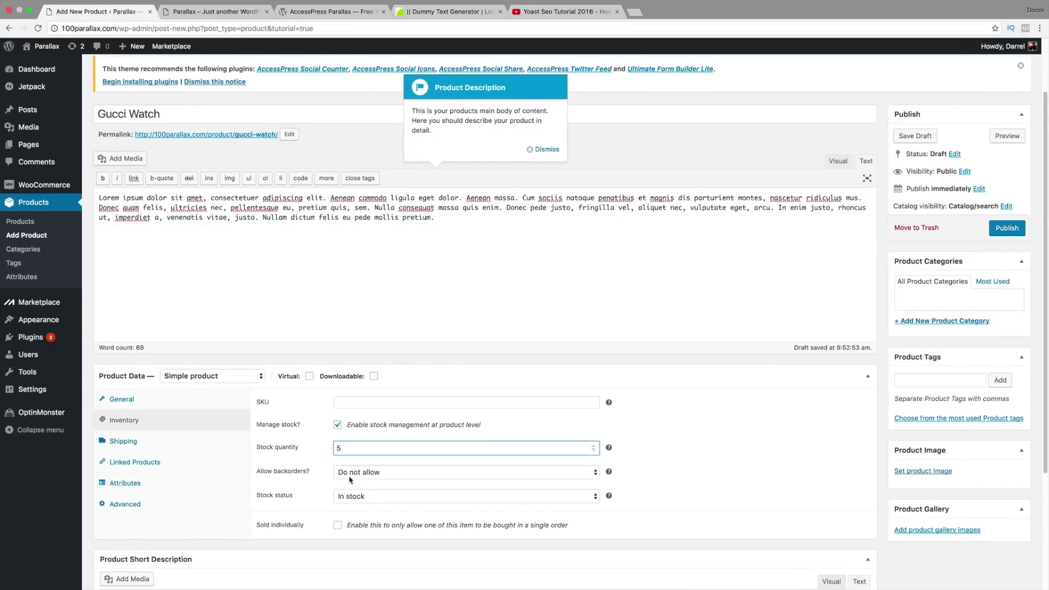
click(370, 474)
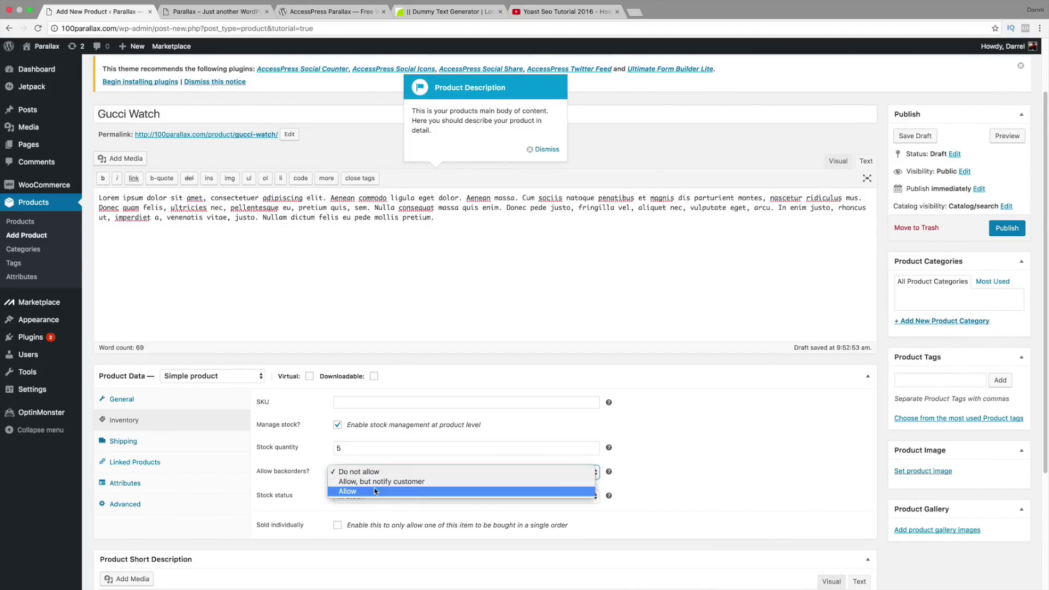
click(373, 473)
click(376, 497)
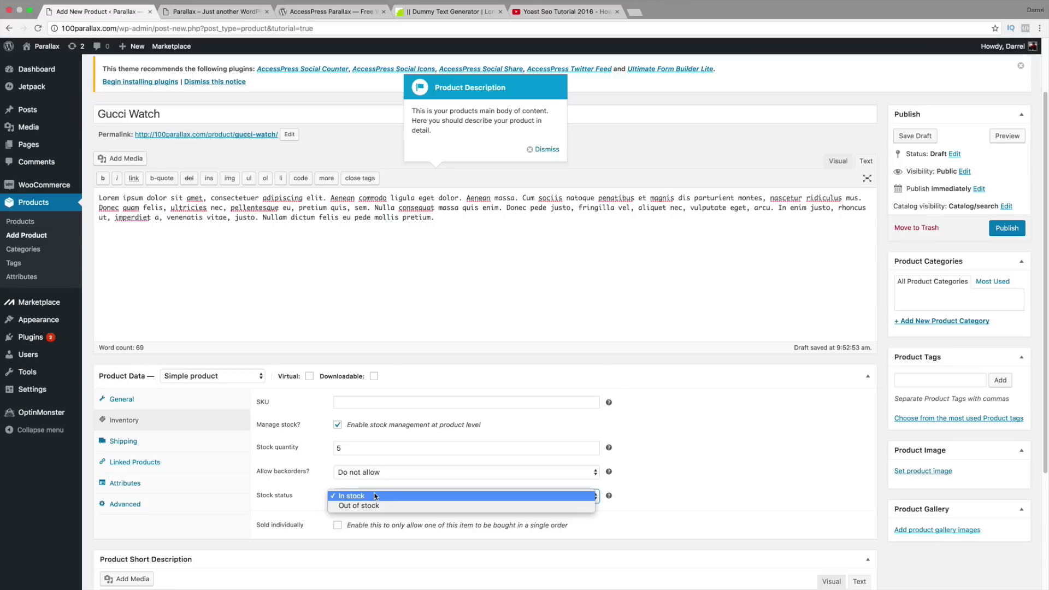
click(375, 496)
scroll(376, 495, down, 1)
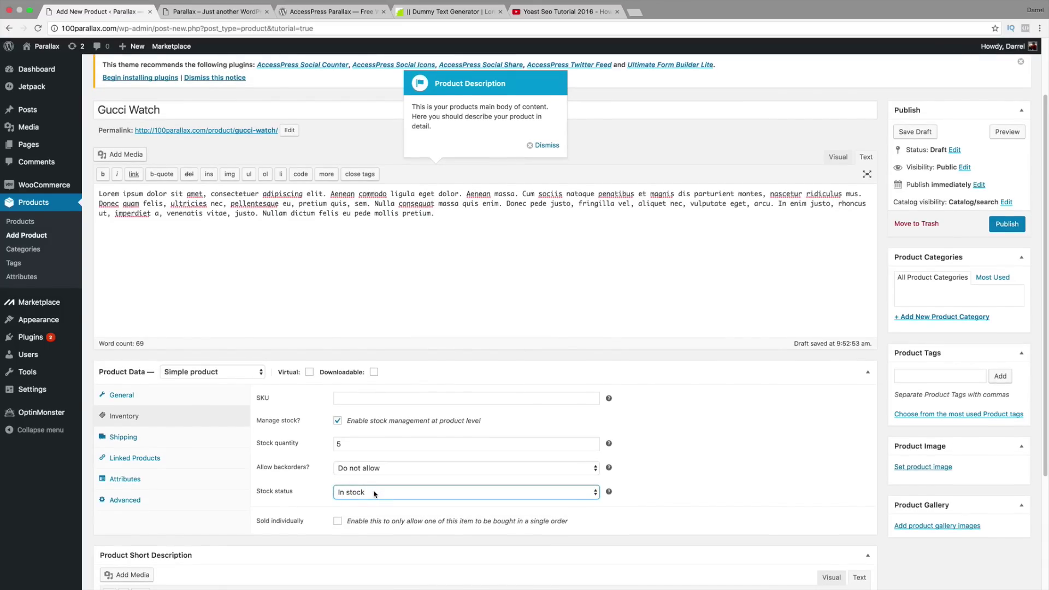
Step: Review the Shipping, Linked Products and Attributes tabs, leaving their fields unchanged
click(169, 442)
click(374, 397)
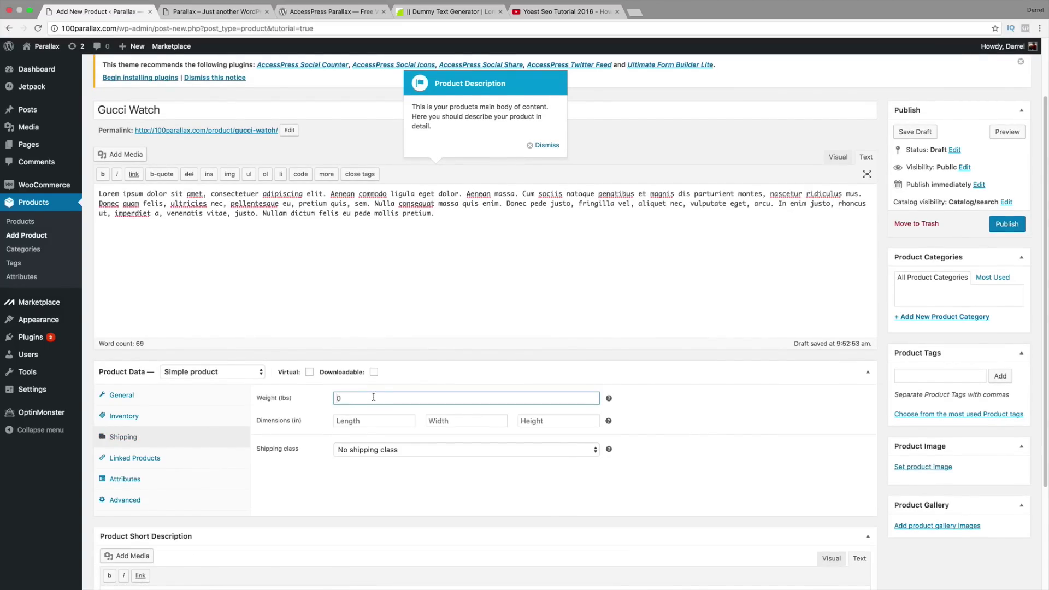
click(364, 419)
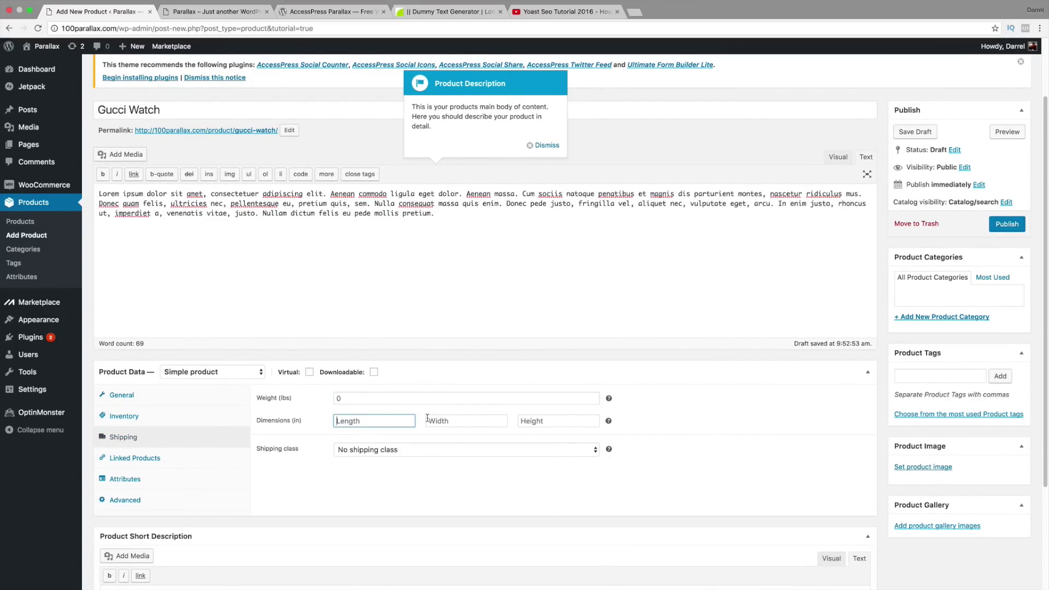
click(427, 419)
click(394, 421)
key(Tab)
key(Tab)
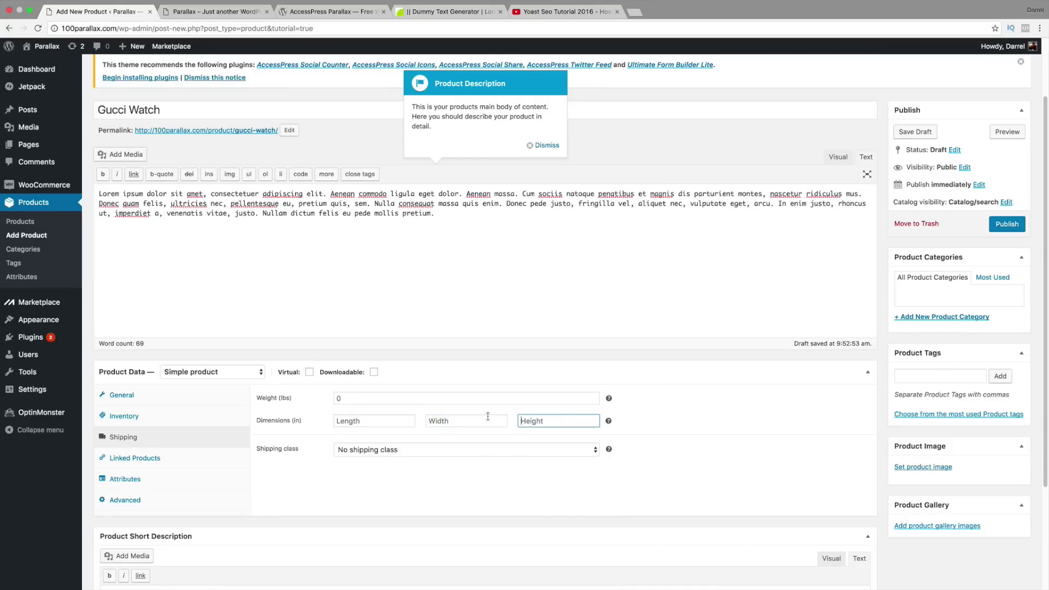
click(170, 464)
scroll(172, 462, down, 1)
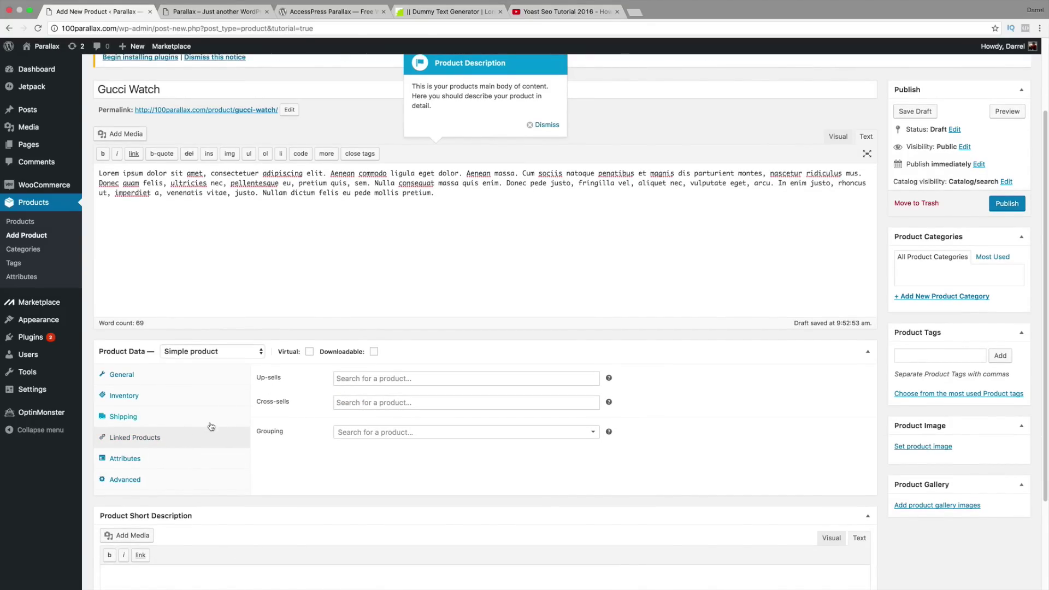
click(159, 464)
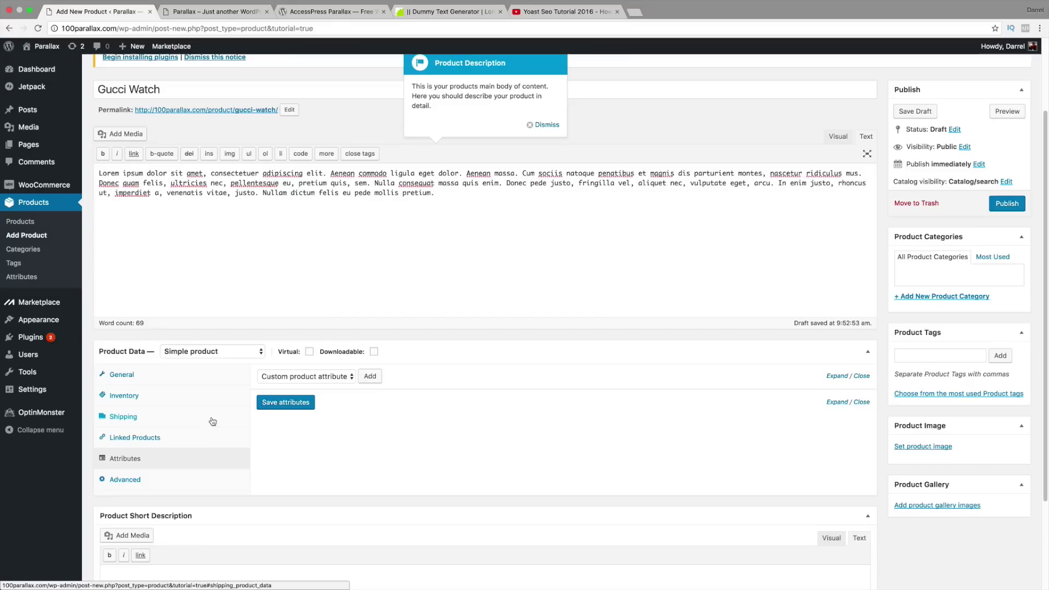
Step: Add the purchase note 'Thanks For Buying' on the Advanced tab
click(143, 480)
click(355, 389)
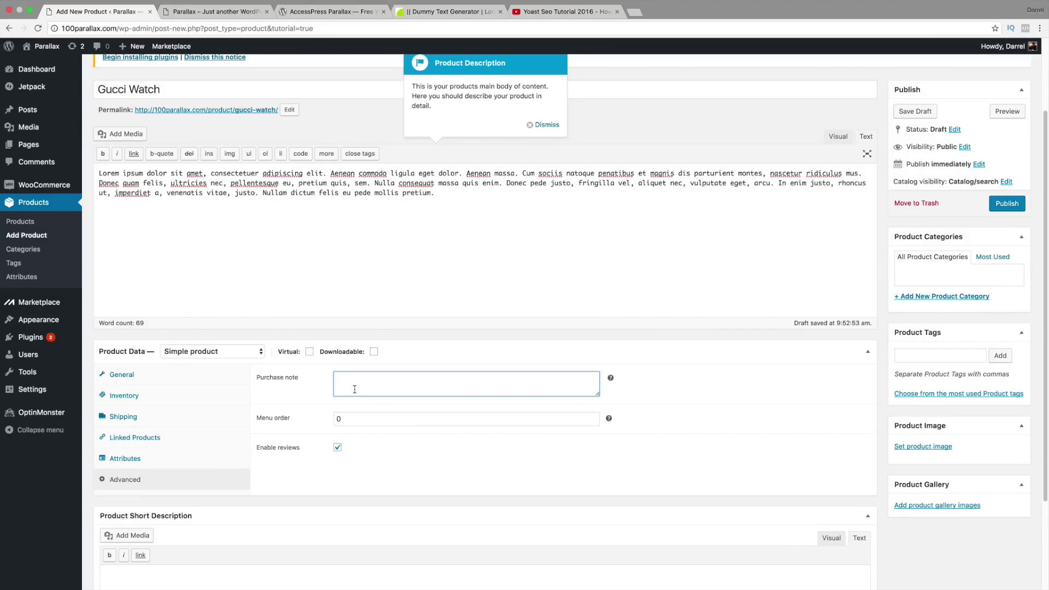
text(Thanks For Buying!)
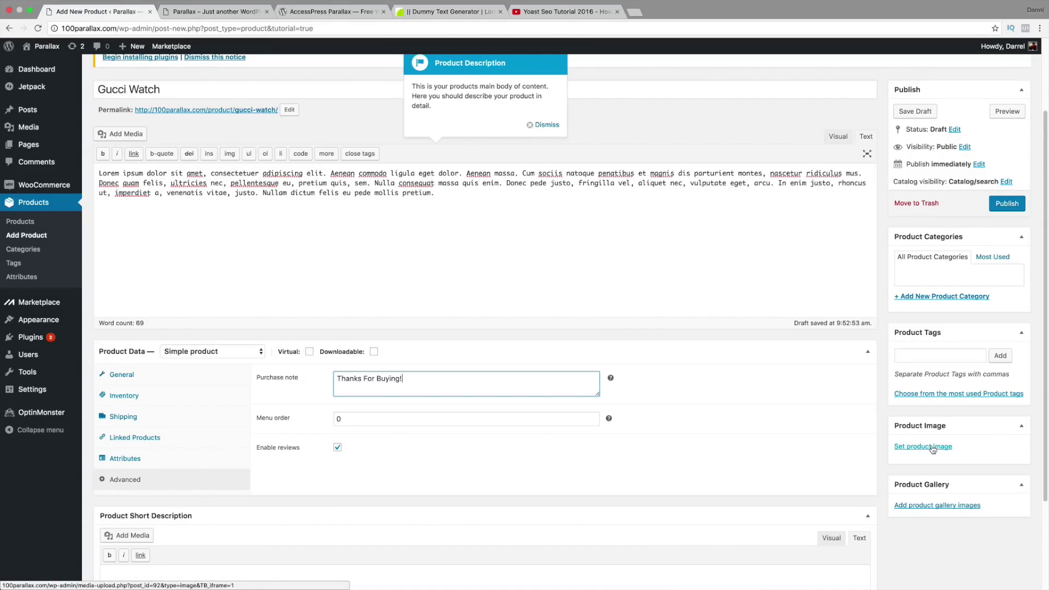
Step: Upload gucci watch 4.png and set it as the product image
click(932, 447)
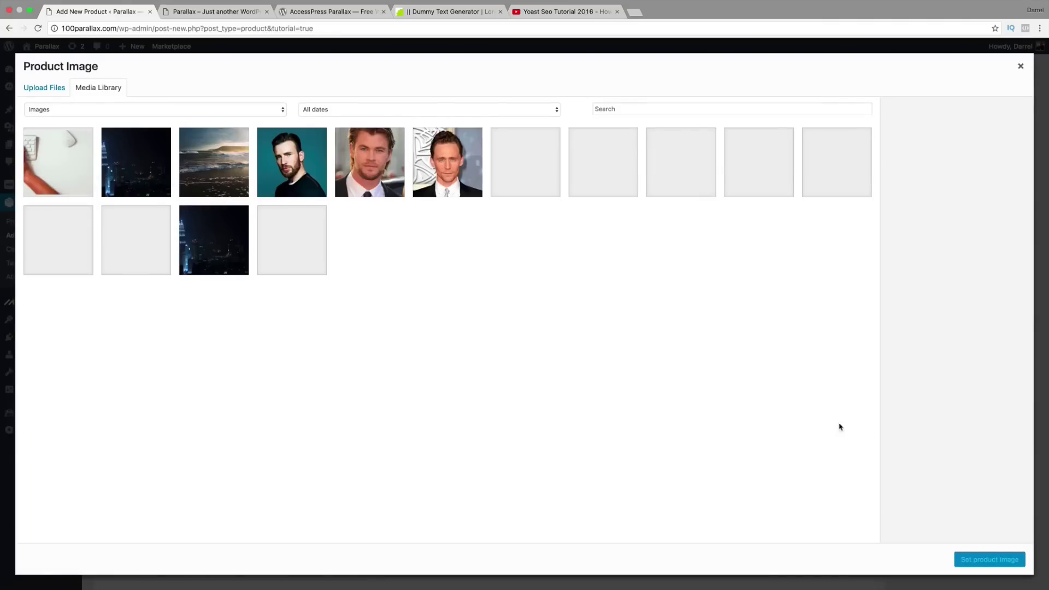
click(53, 89)
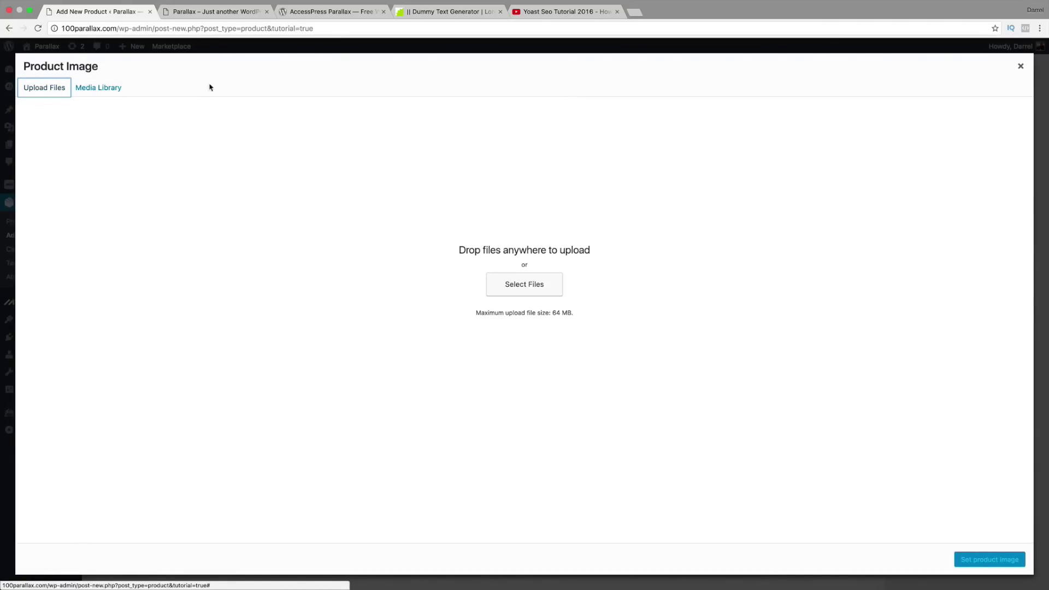
click(546, 278)
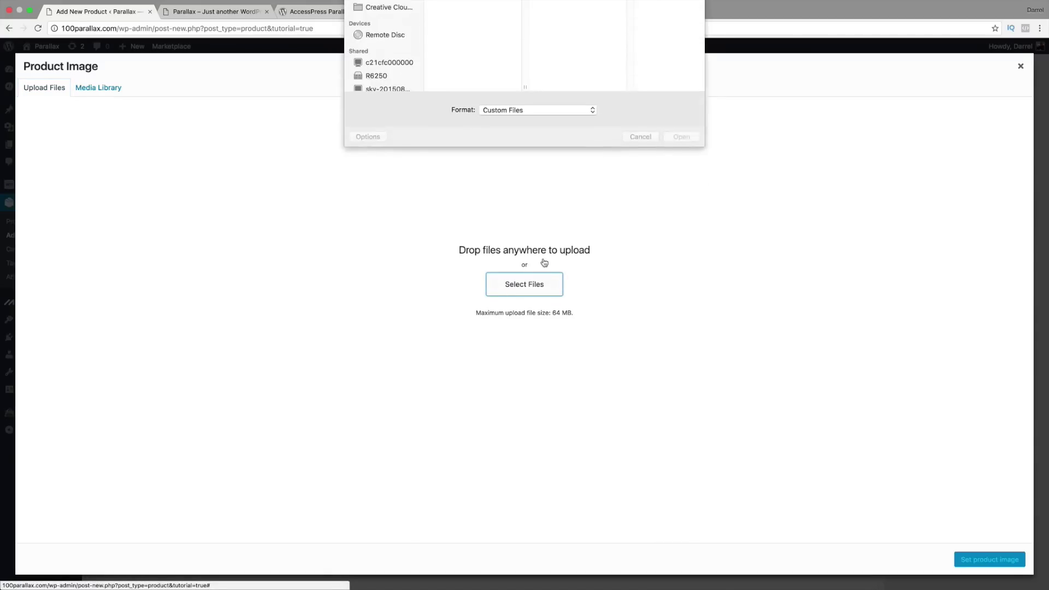
scroll(460, 101, down, 5)
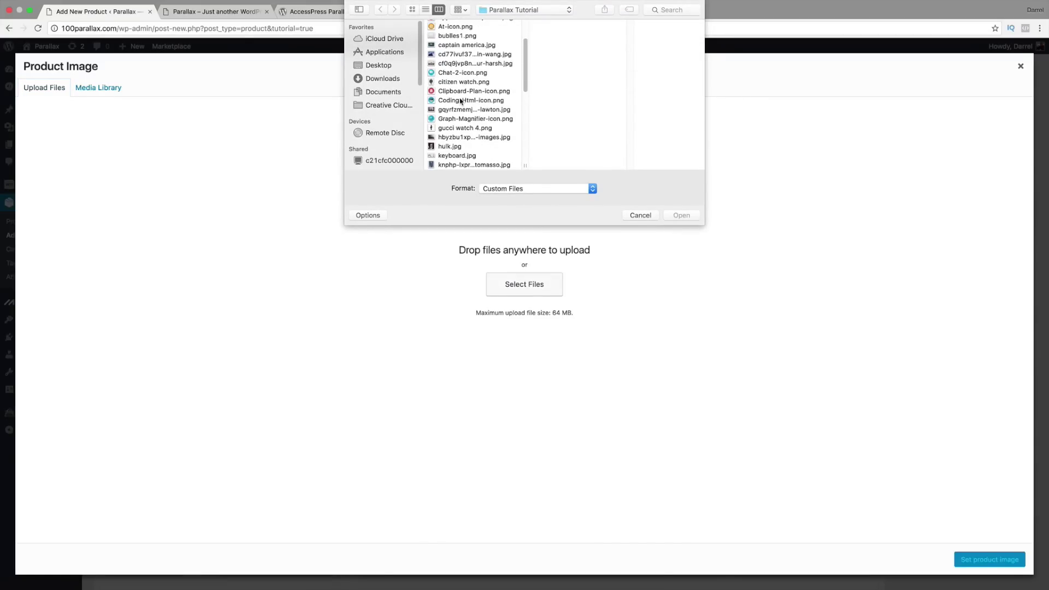
click(464, 128)
click(684, 215)
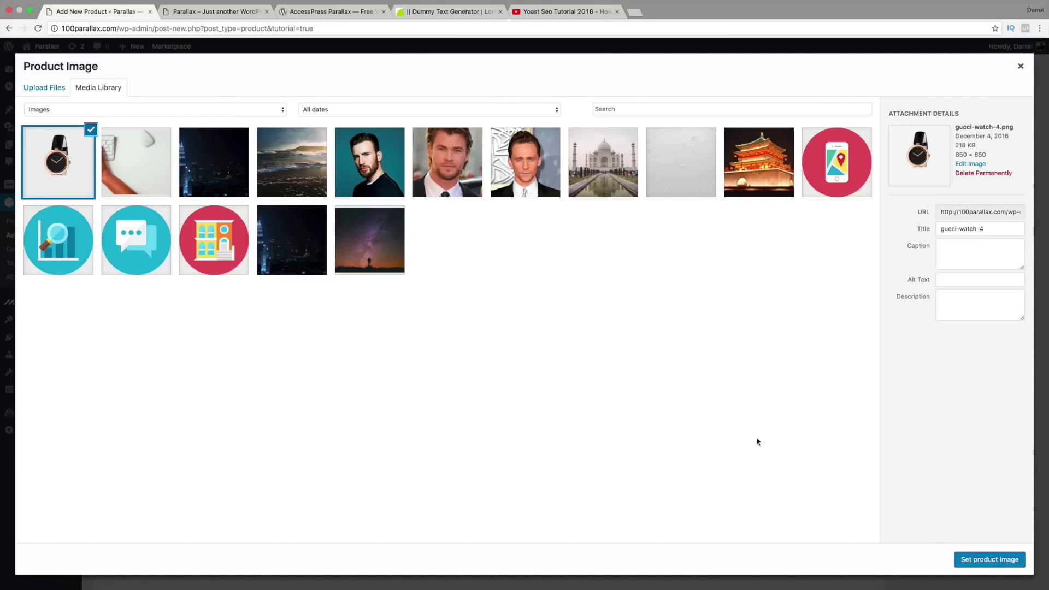
click(983, 559)
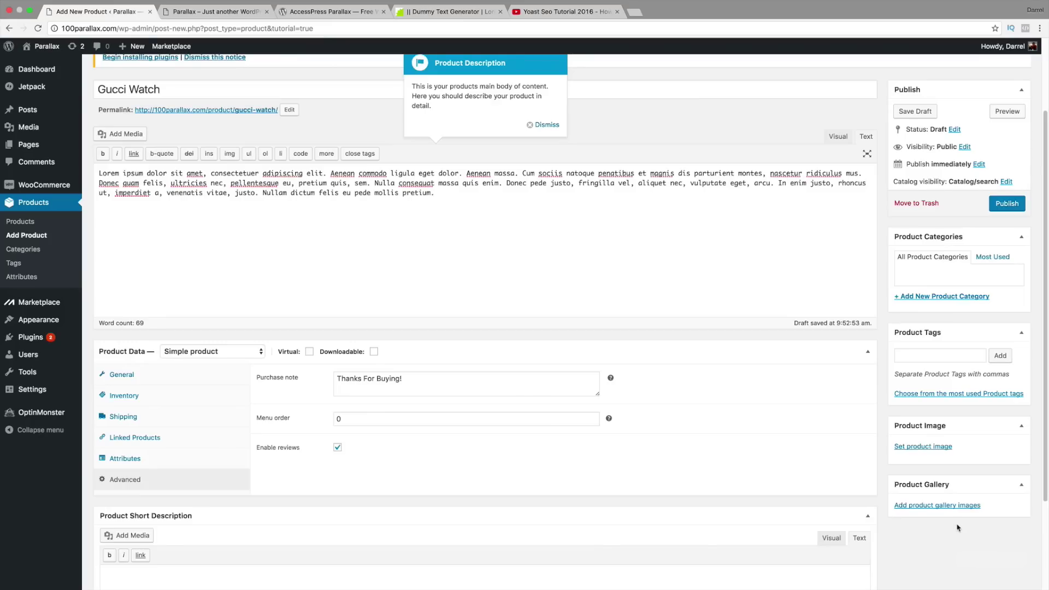
Step: Write 'The Best Gucci Watch Ever!' in the product short description
scroll(932, 472, up, 2)
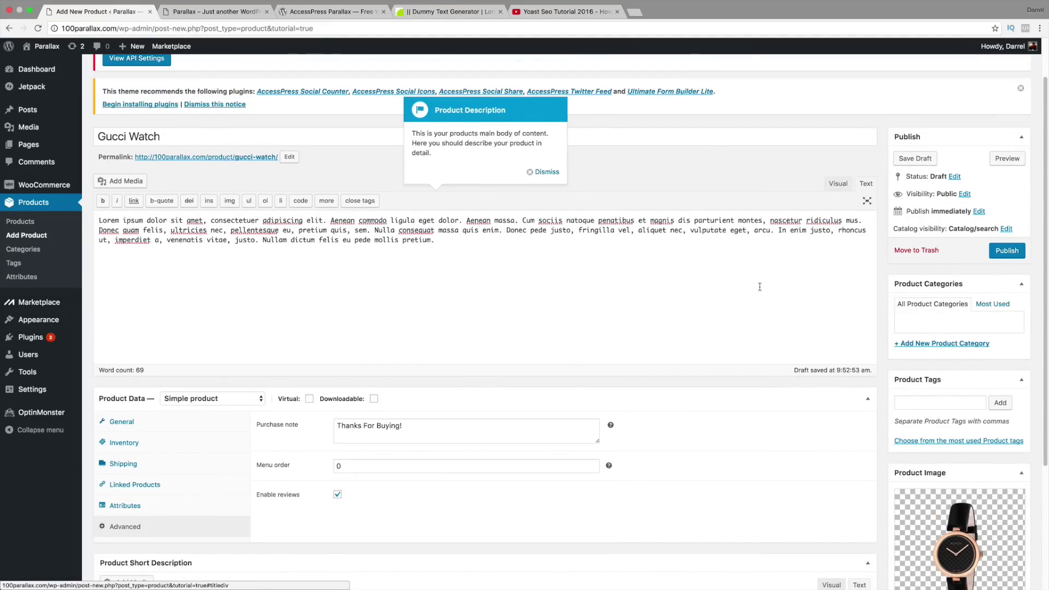
scroll(628, 252, down, 5)
click(245, 488)
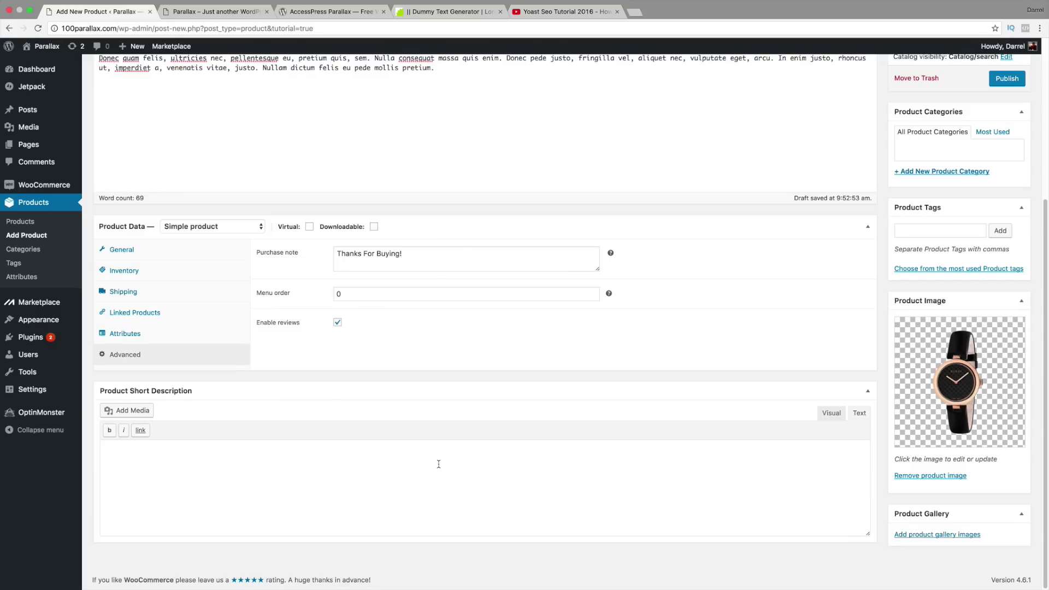
text(The Best Gucci)
Step: Tag the product 'watch' and assign it a new 'Gucci' product category
click(954, 232)
text(watch)
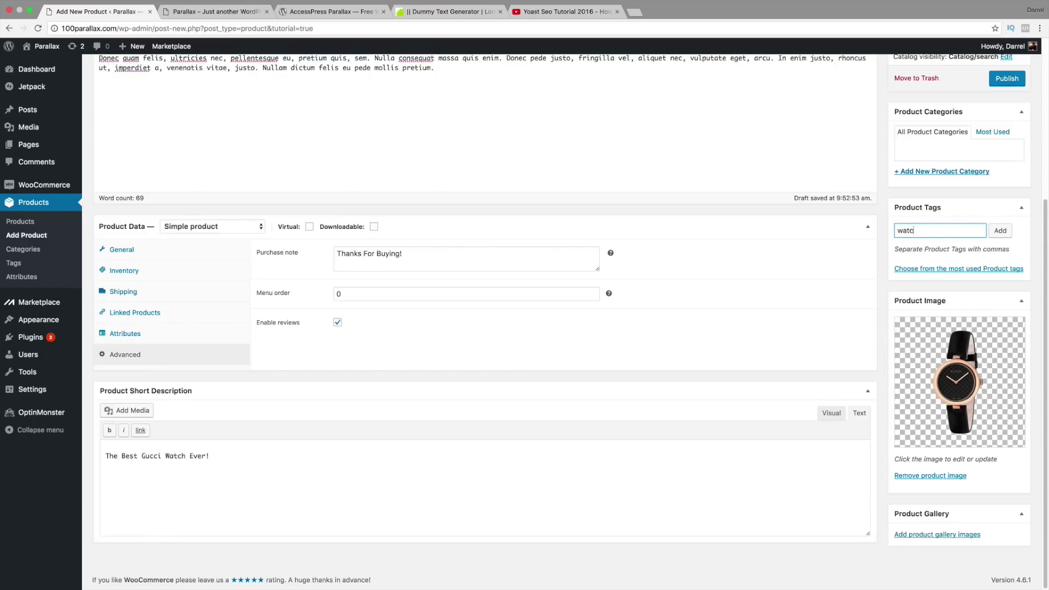
key(Return)
scroll(951, 235, up, 3)
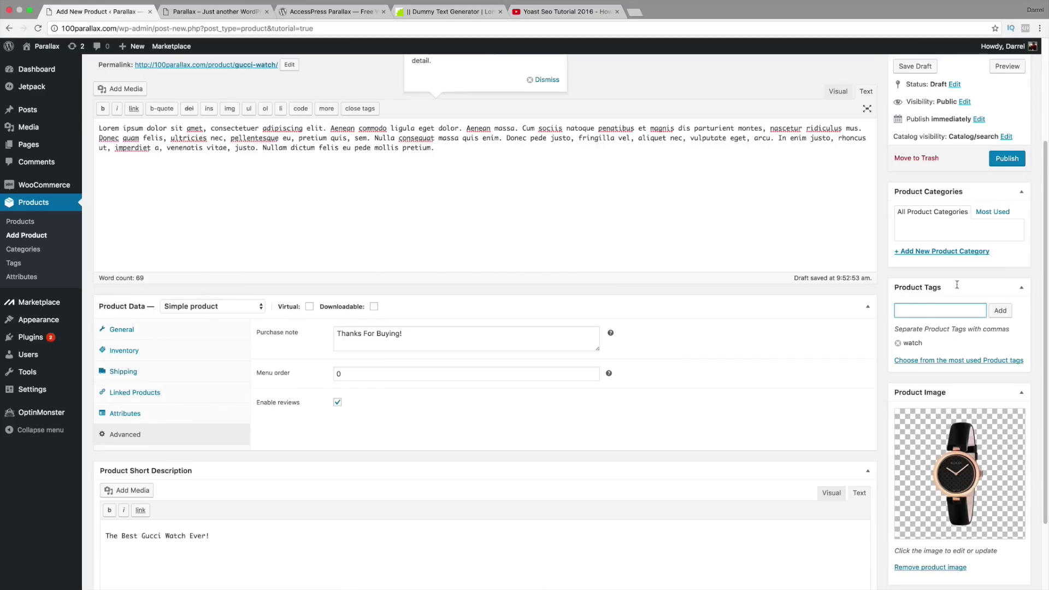
click(963, 252)
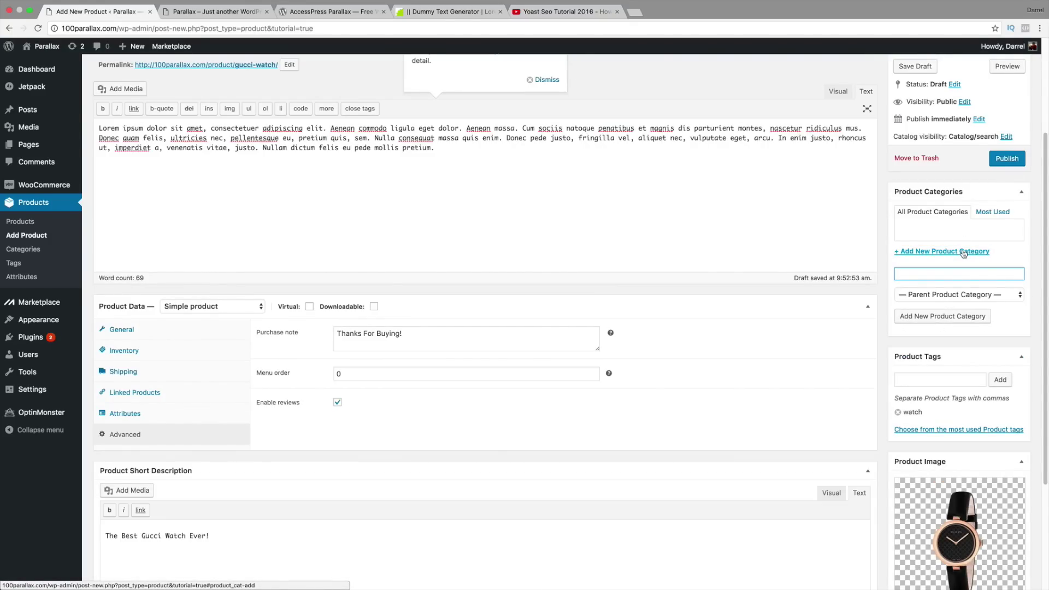
text(Gucci)
click(974, 316)
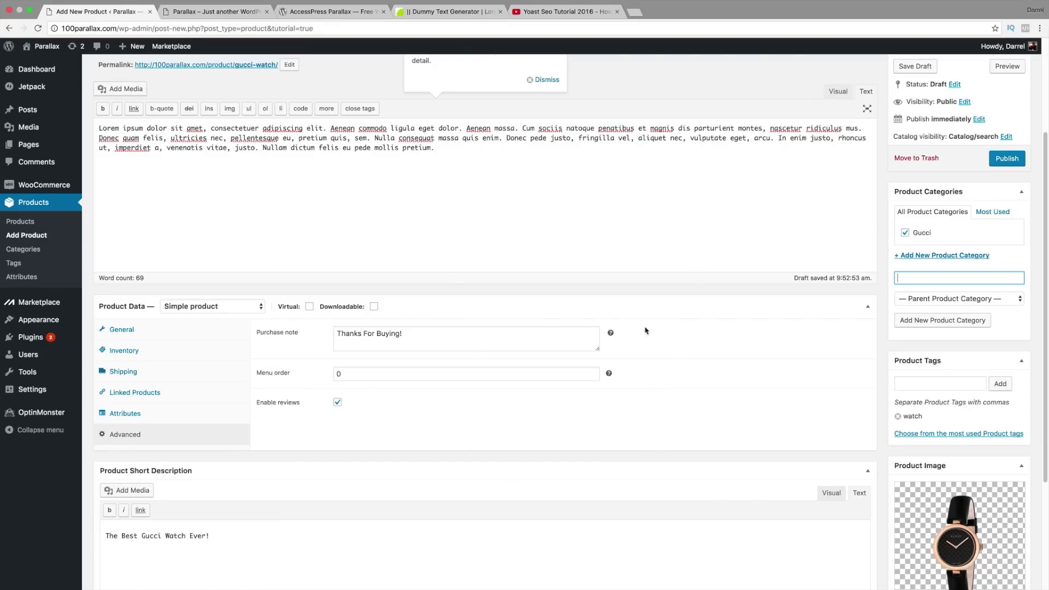
Step: Dismiss the four WooCommerce tutorial tips and publish the Gucci Watch product
scroll(674, 375, up, 3)
click(551, 190)
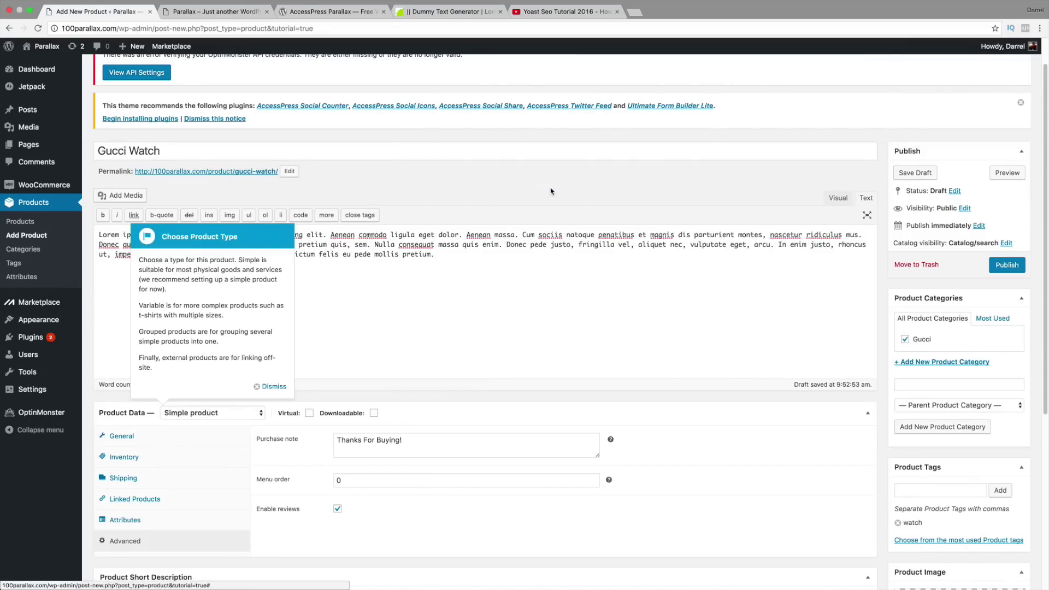
click(269, 385)
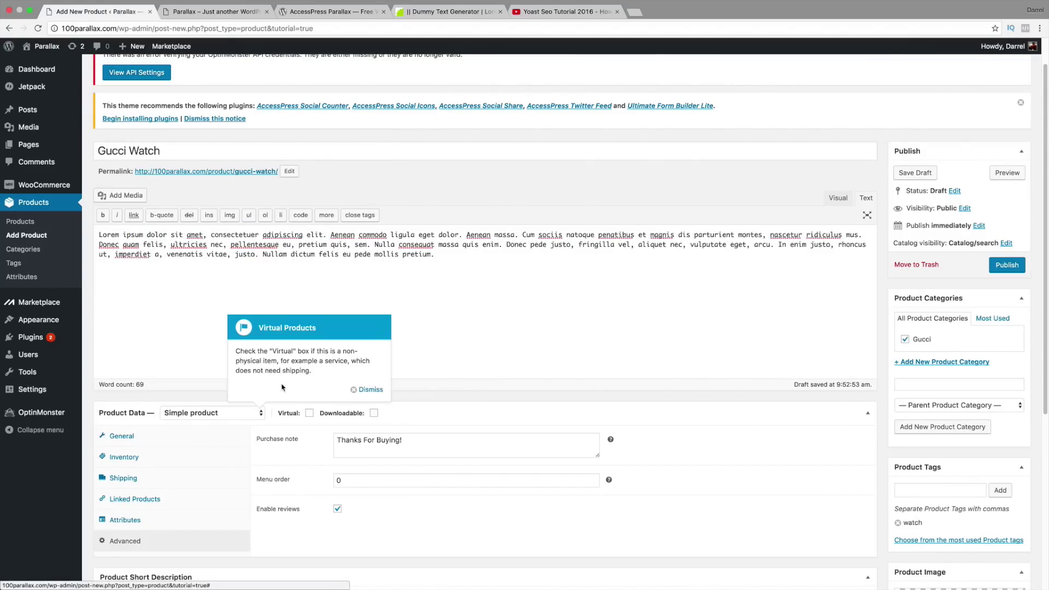
click(362, 389)
click(435, 389)
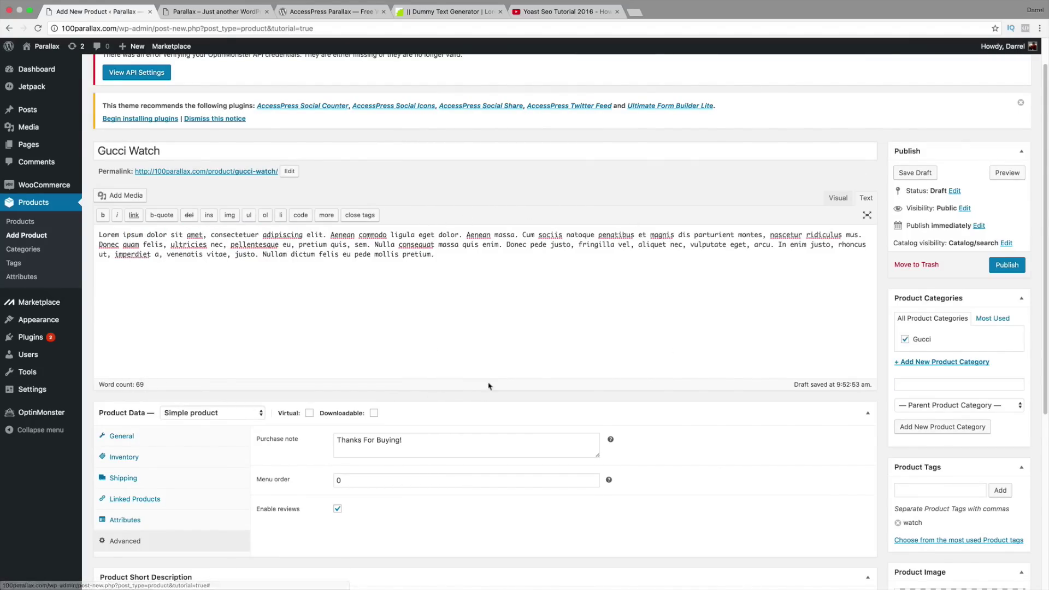
scroll(632, 345, down, 3)
scroll(569, 236, down, 4)
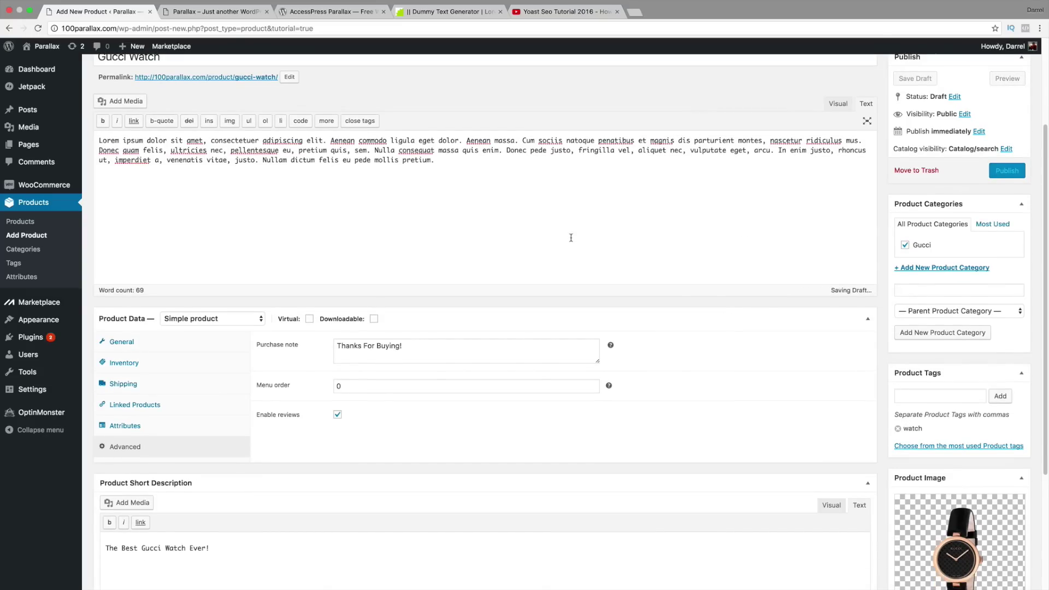
scroll(869, 443, up, 3)
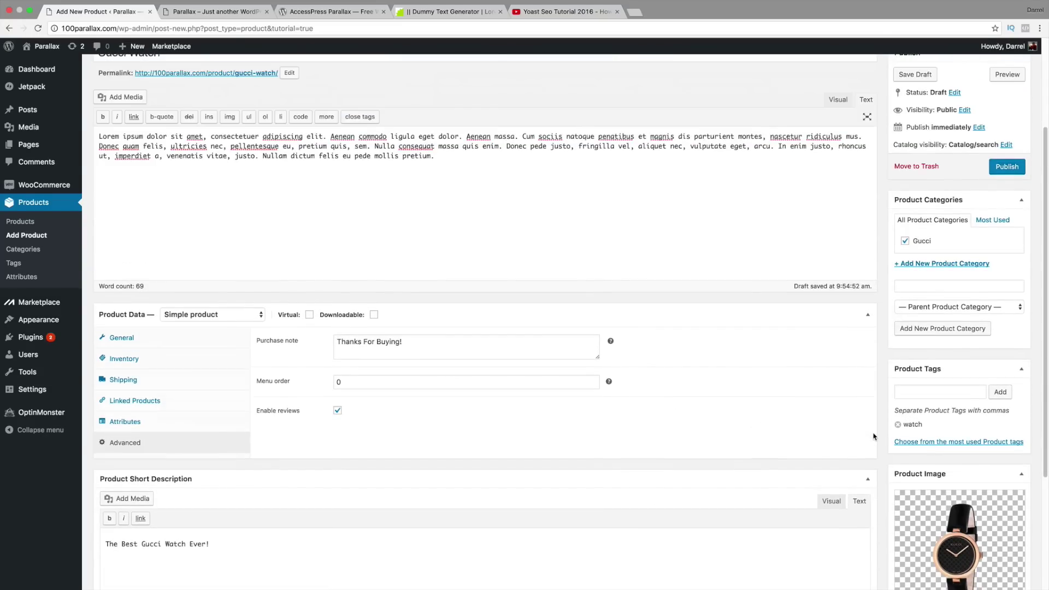
scroll(1011, 246, up, 5)
click(1009, 305)
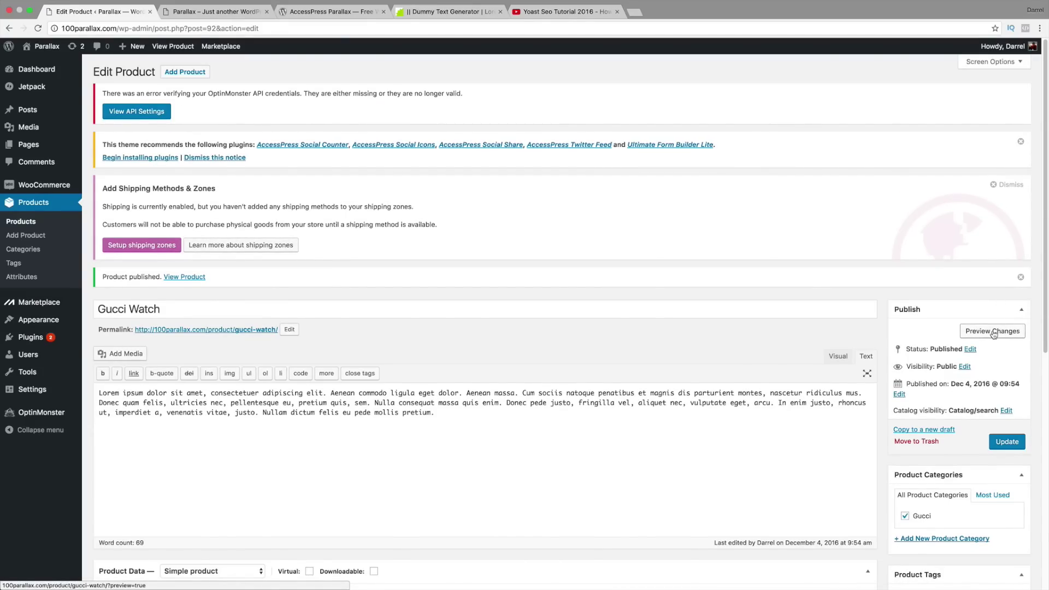
Step: Preview the Gucci Watch page ($199, 5 in stock), try a five-star review, then return to editing
click(996, 334)
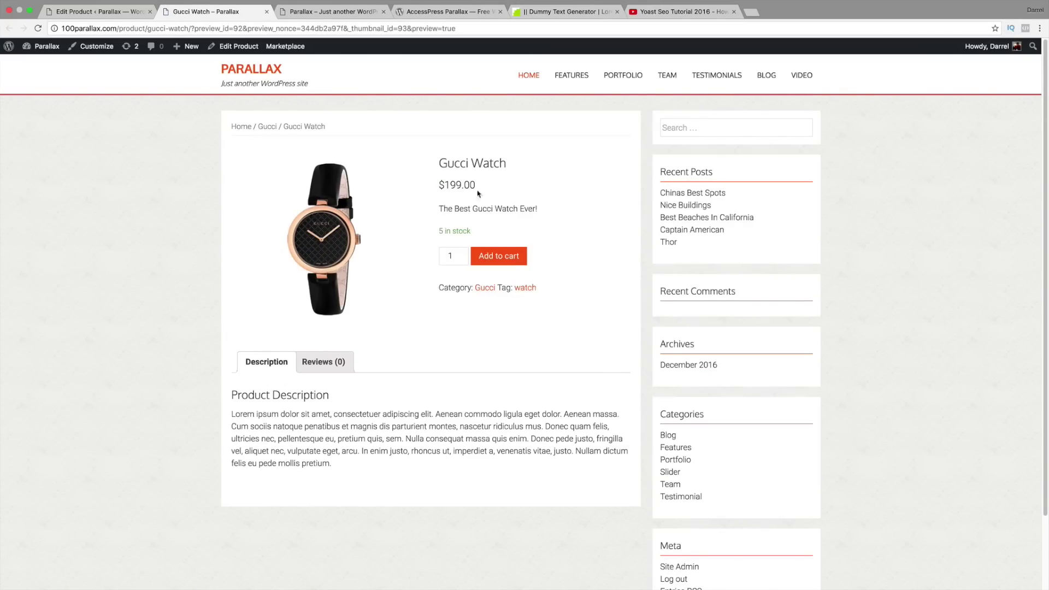
drag(541, 209, 442, 210)
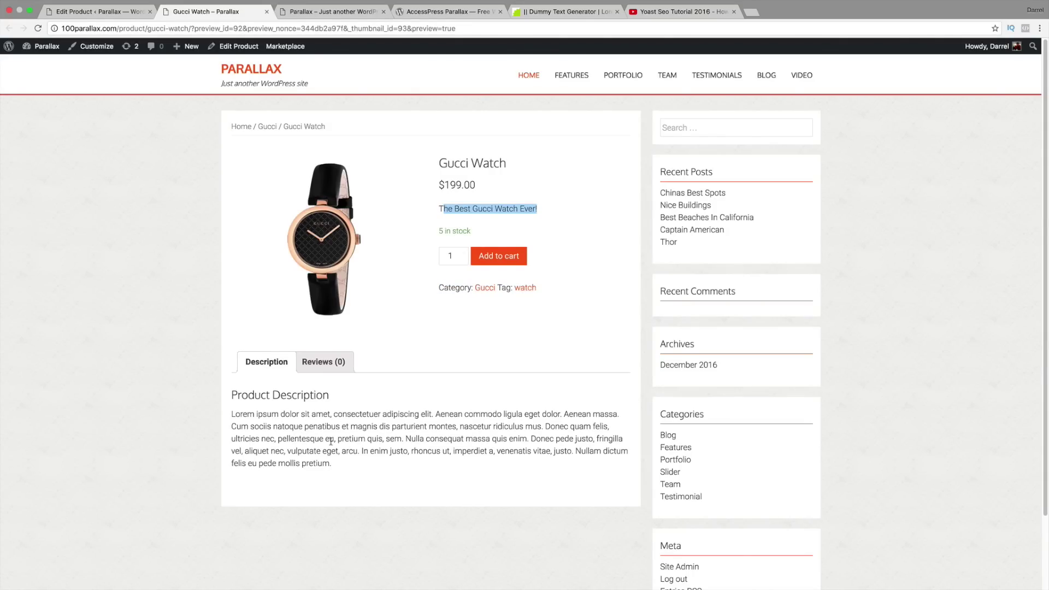
click(339, 363)
scroll(356, 415, down, 3)
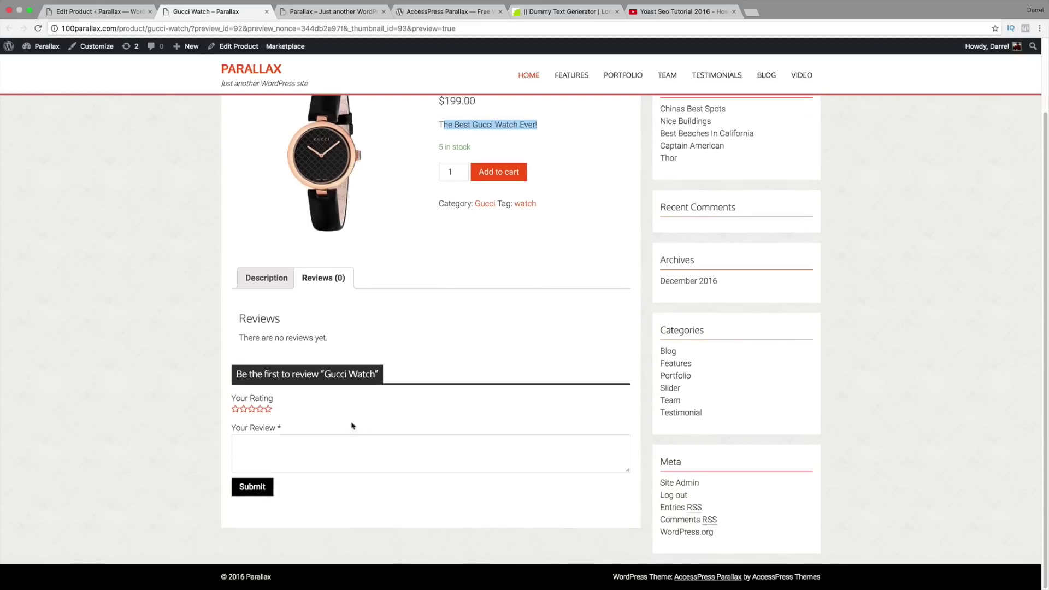
click(270, 411)
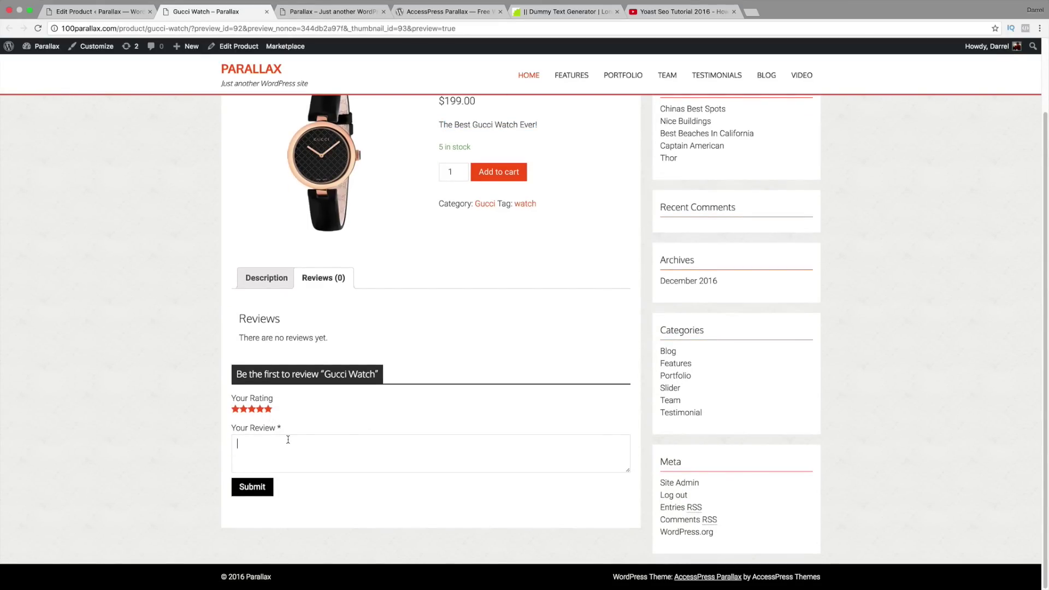
scroll(331, 386, up, 3)
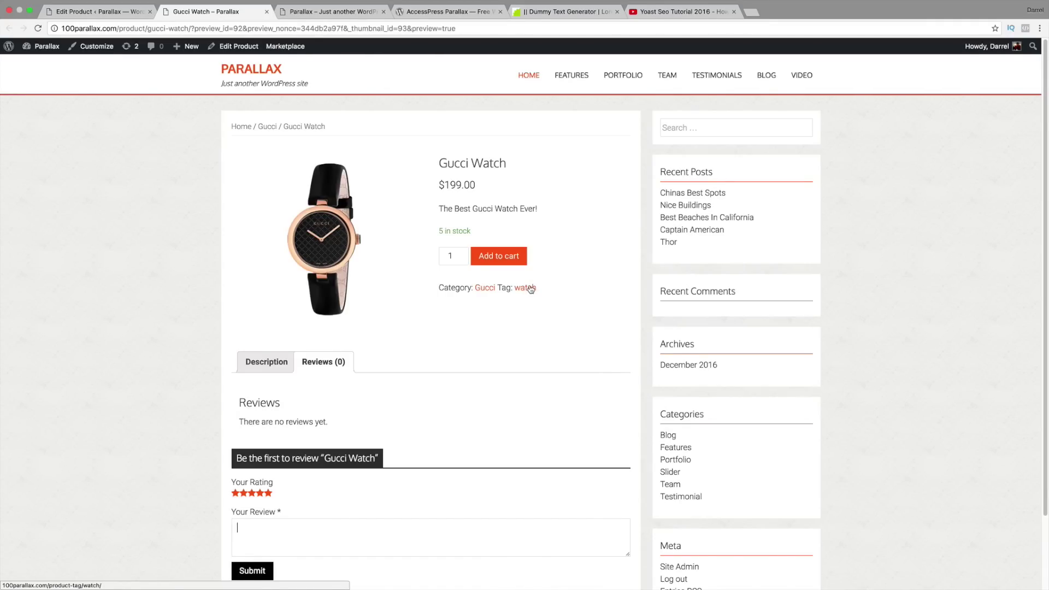
click(103, 14)
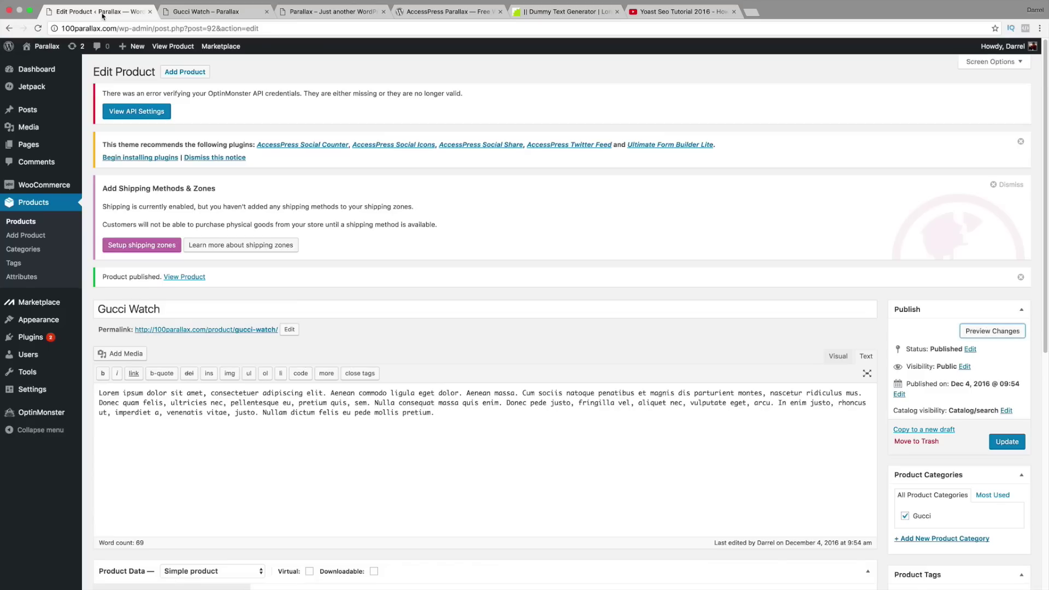
Step: Open the Shop page for editing from Pages > All Pages
mouse_move(44, 155)
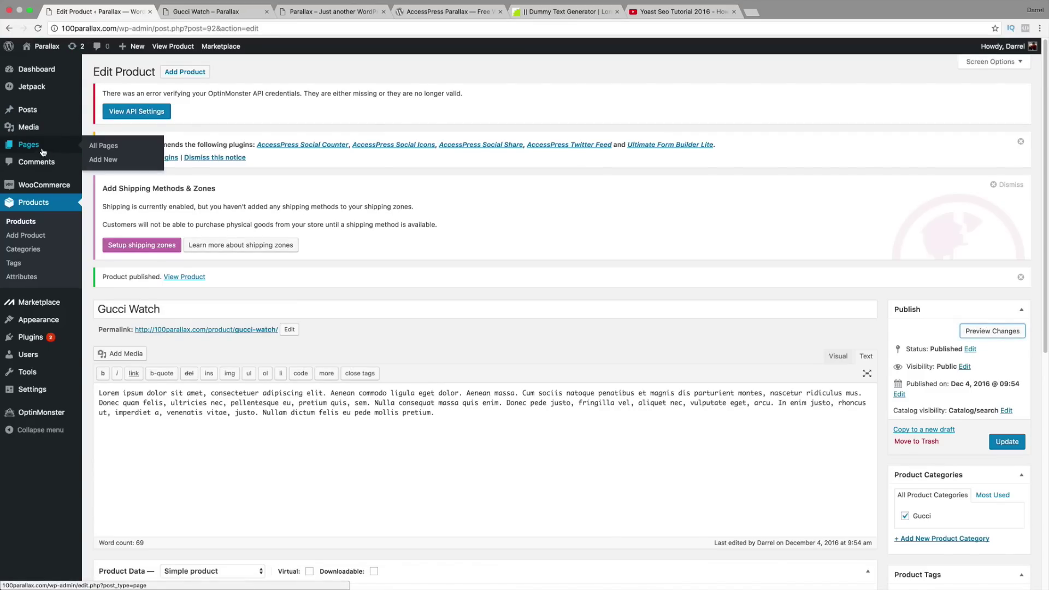
click(104, 148)
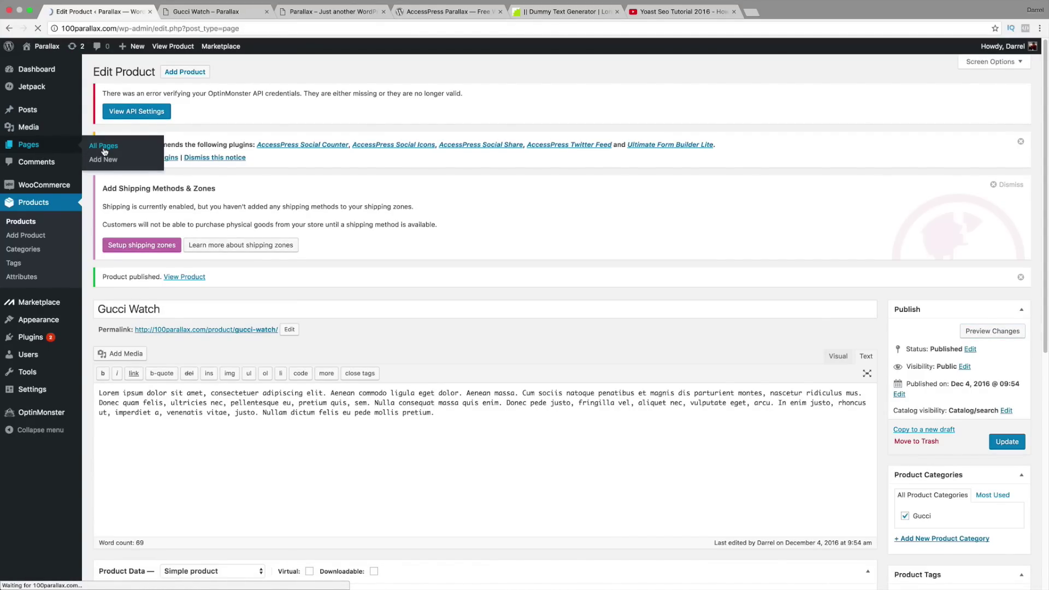
scroll(163, 287, down, 1)
scroll(163, 287, down, 5)
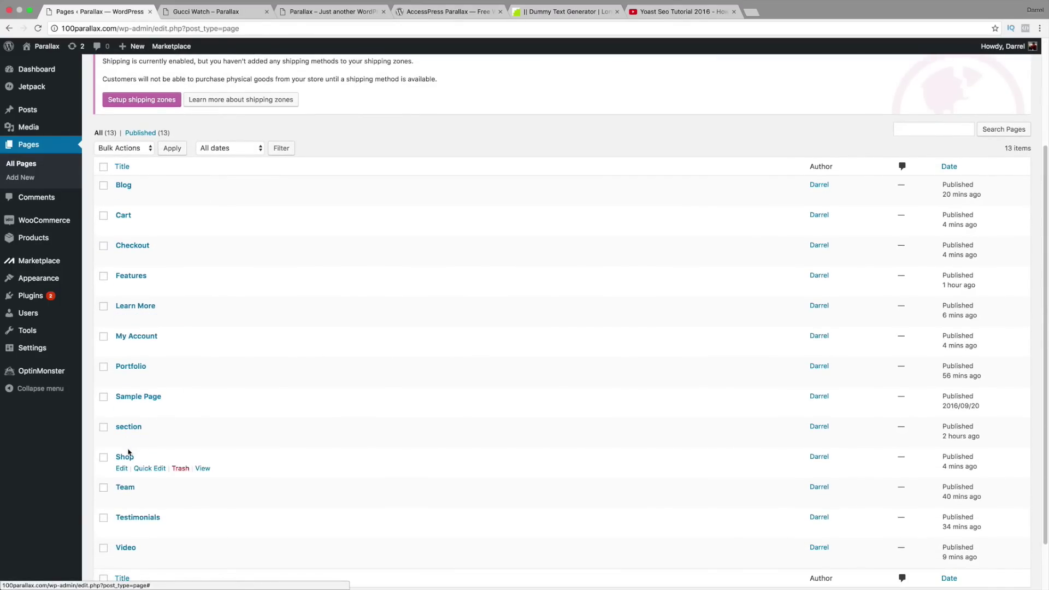
click(127, 457)
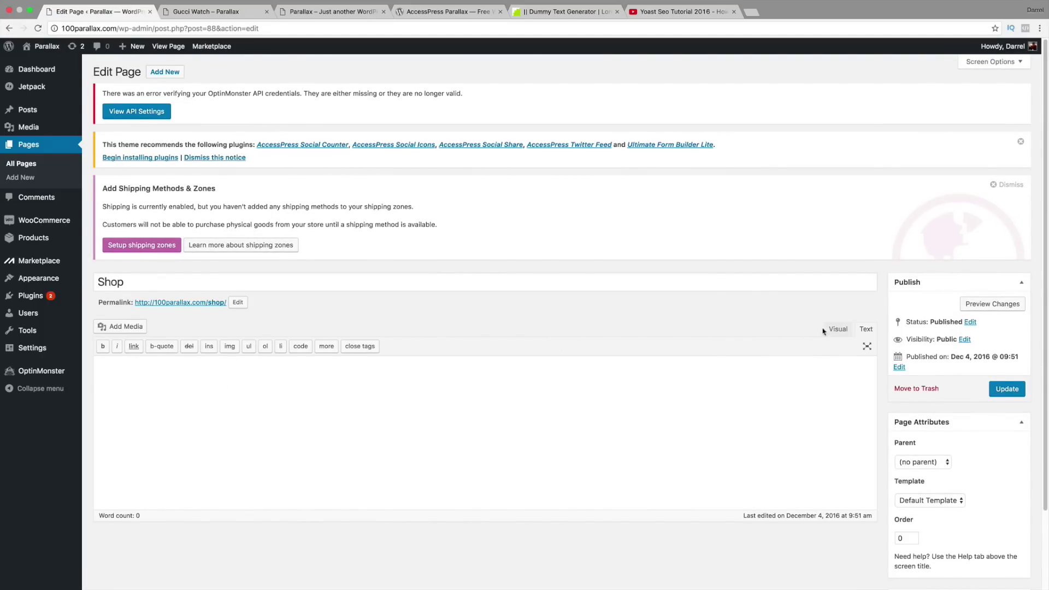
Step: Leave the empty Shop page editor in Visual mode
click(833, 329)
click(861, 329)
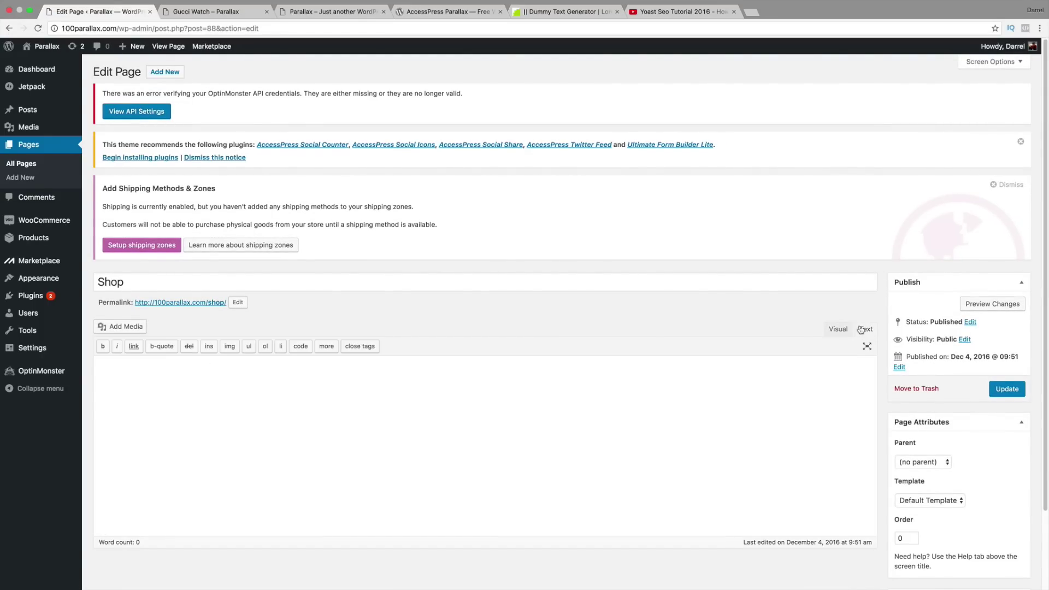
click(838, 330)
click(862, 329)
click(844, 331)
click(866, 331)
click(844, 331)
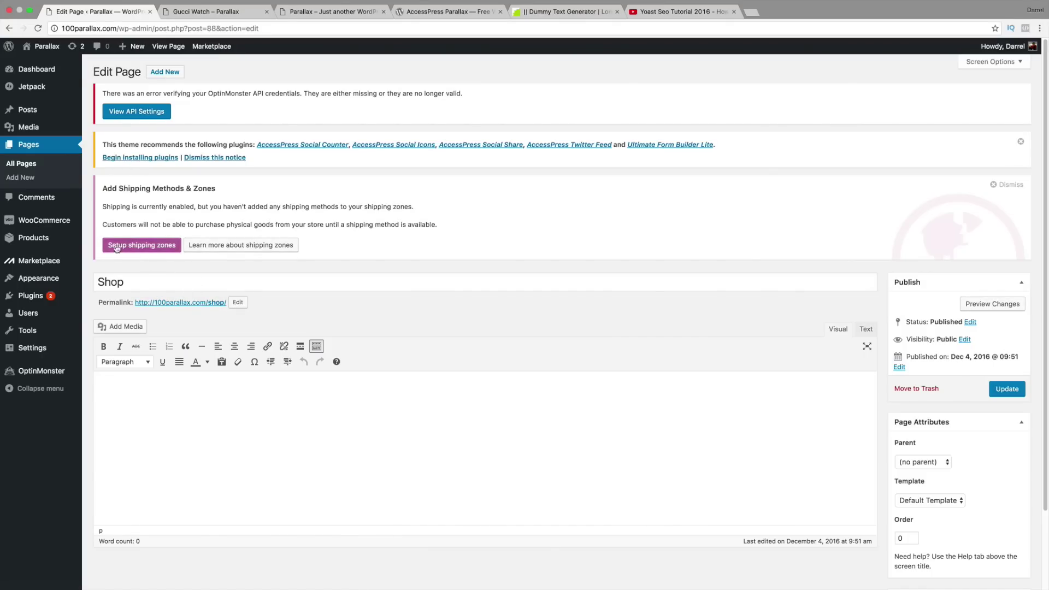
Step: In the theme options, add a new homepage parallax section assigned to the Shop page
mouse_move(65, 278)
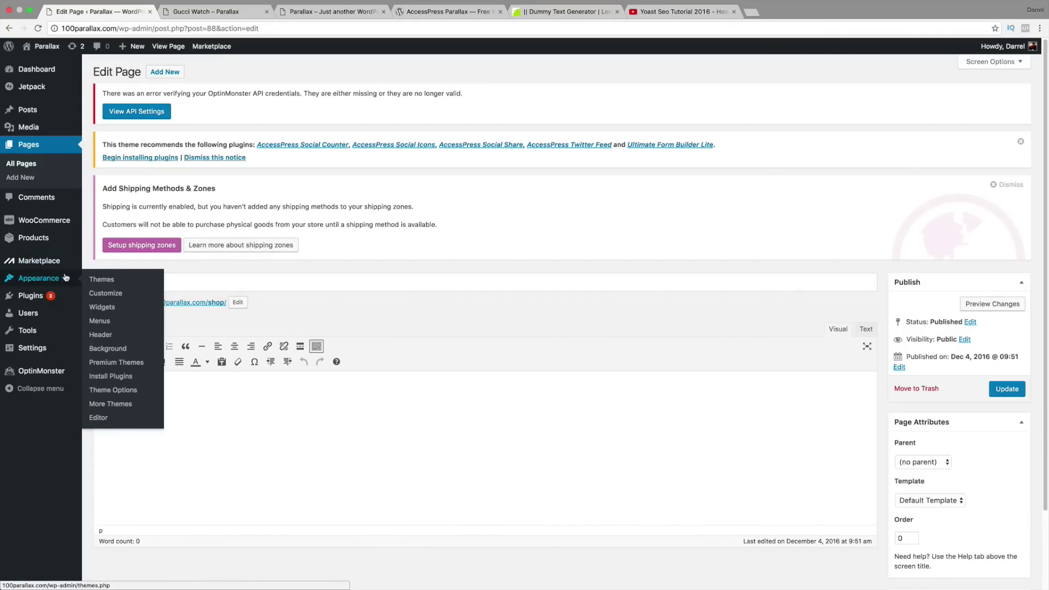
click(121, 390)
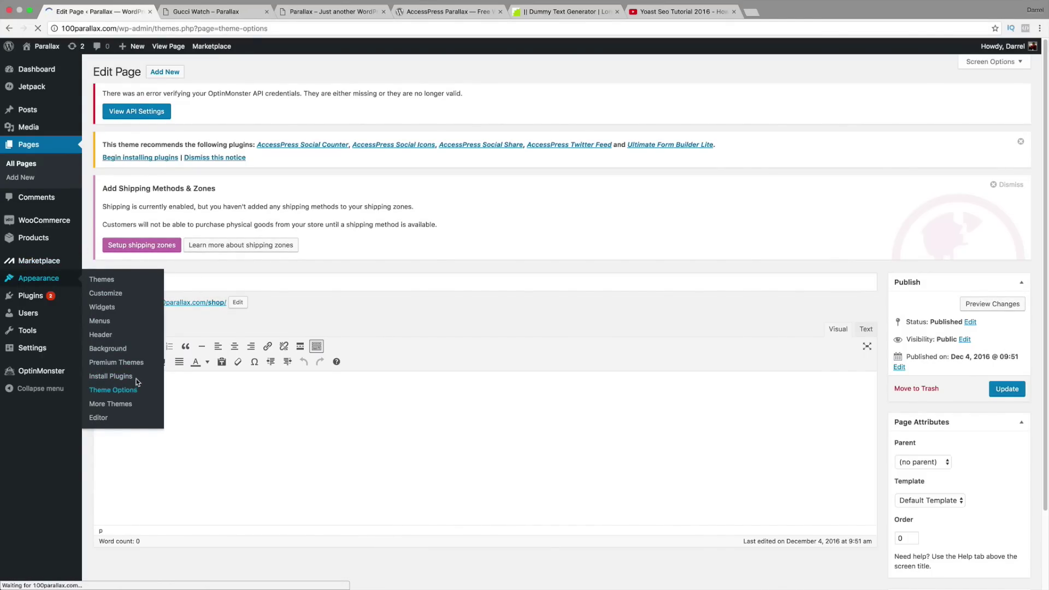
scroll(191, 378, down, 2)
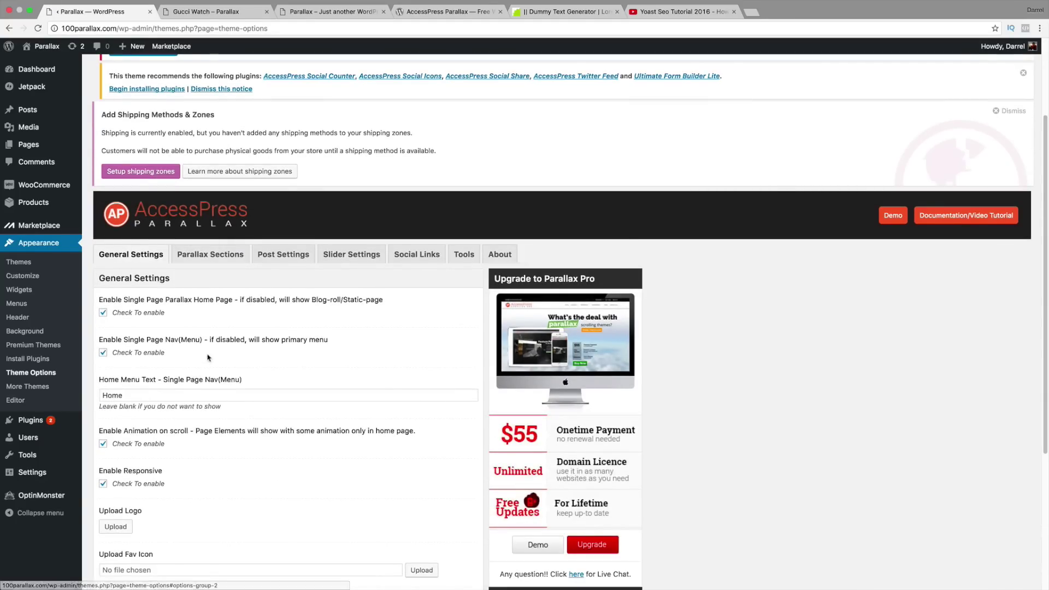
click(222, 256)
scroll(259, 300, down, 1)
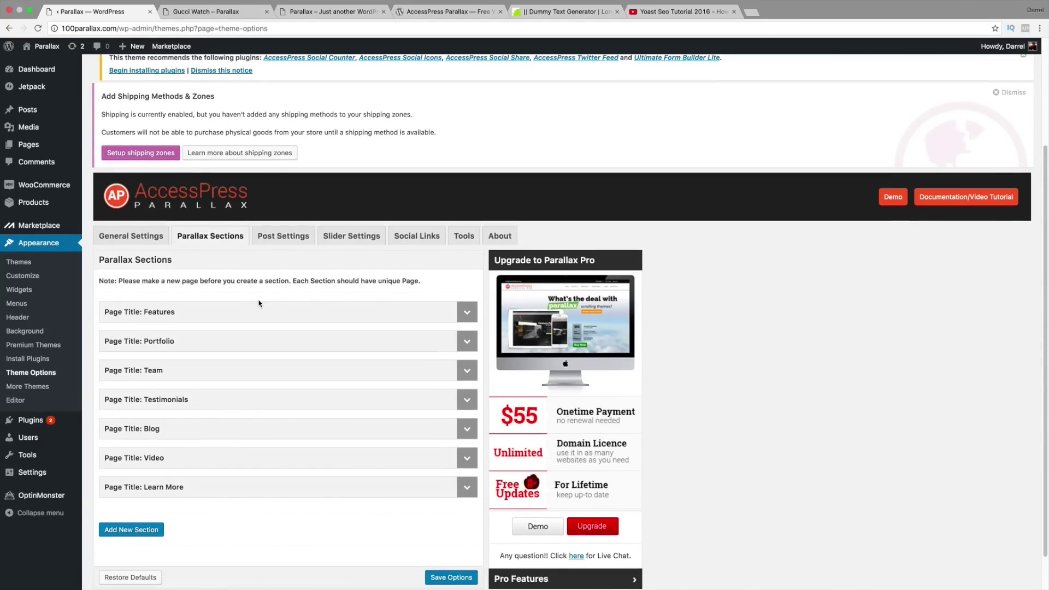
scroll(200, 459, down, 1)
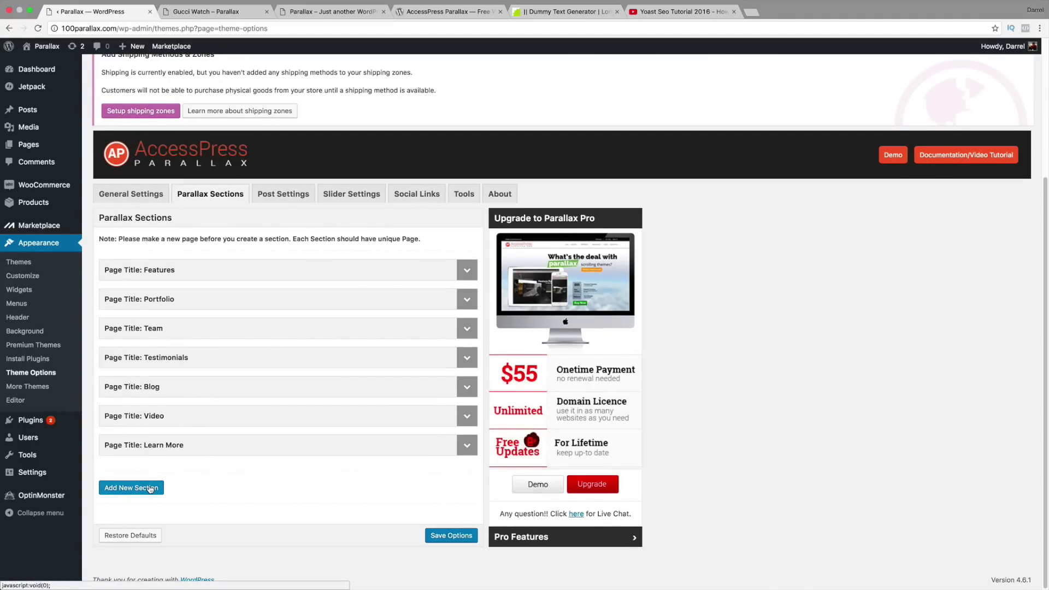
click(150, 489)
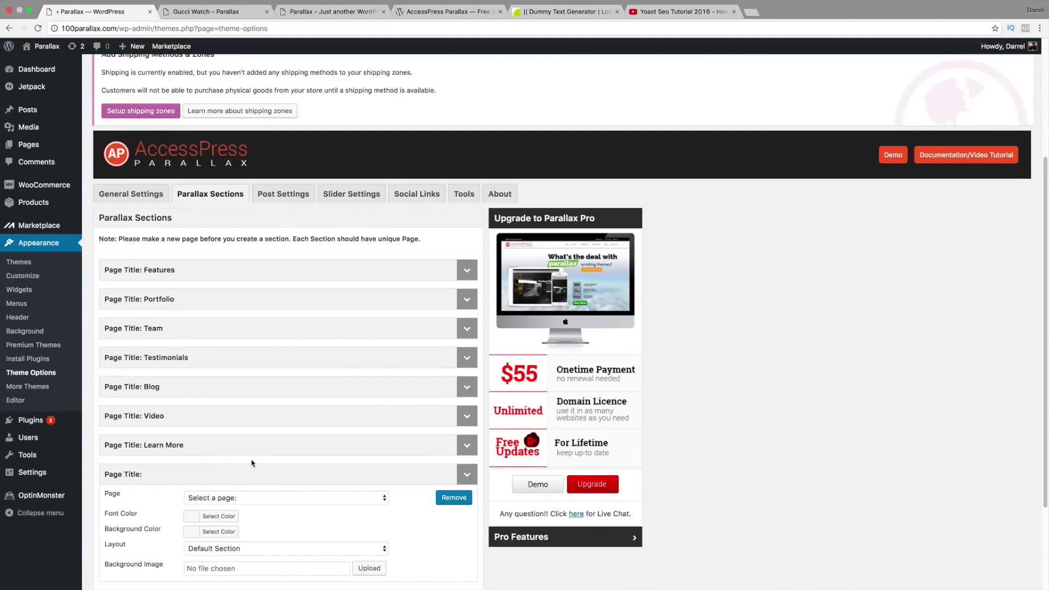
scroll(257, 455, down, 1)
scroll(256, 454, down, 1)
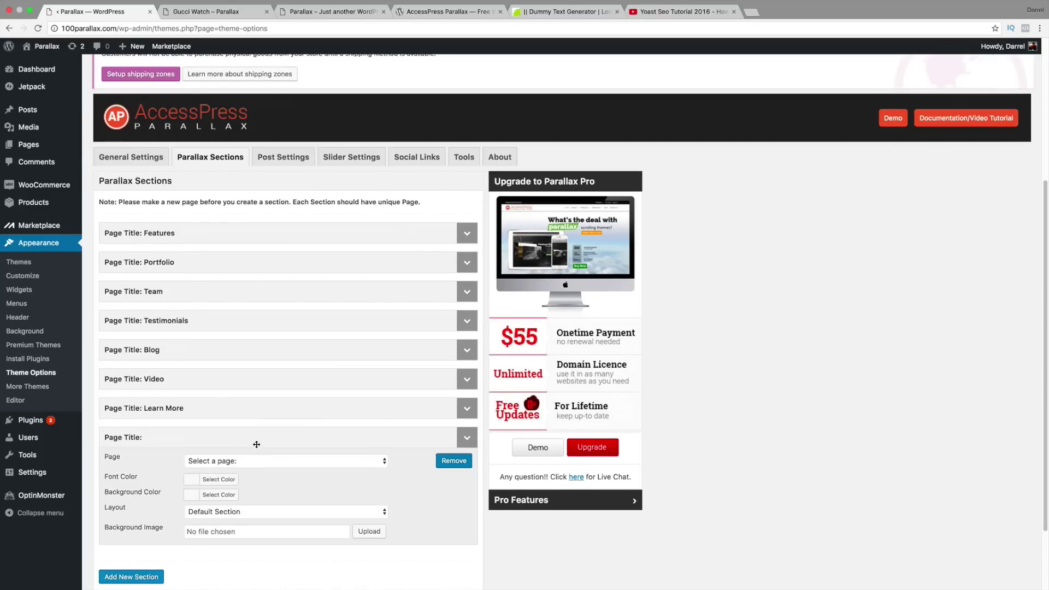
click(260, 462)
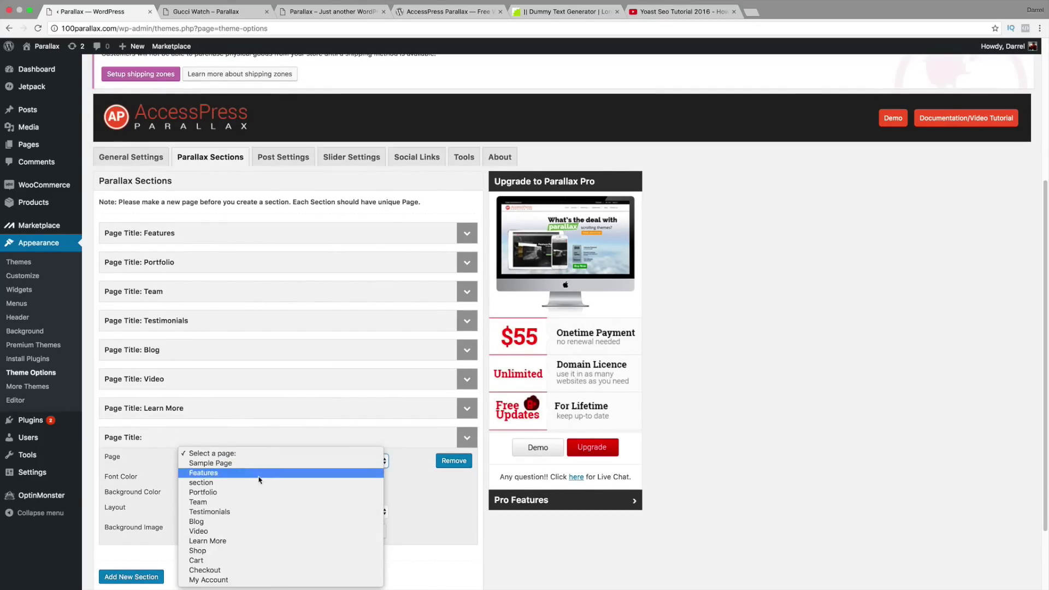
click(254, 557)
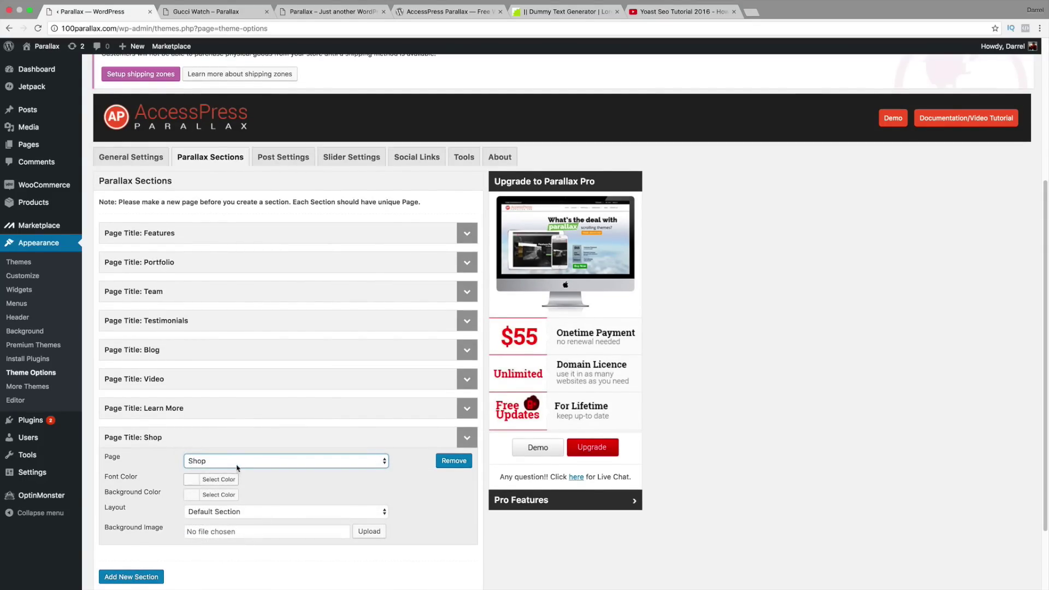
Step: Save the parallax section options, then go to the Gucci Watch product page
scroll(245, 469, down, 3)
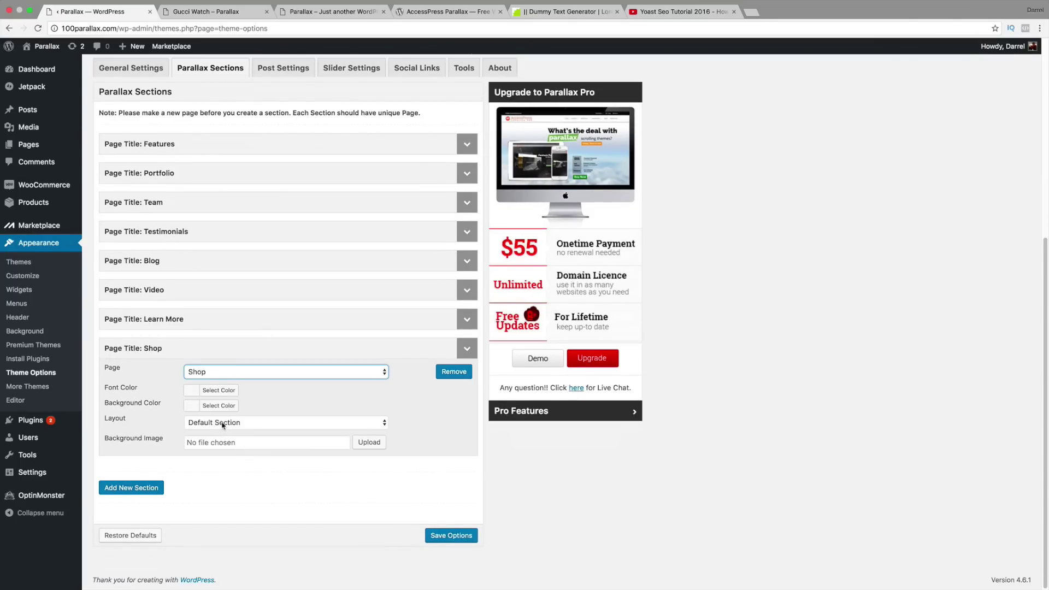
click(258, 443)
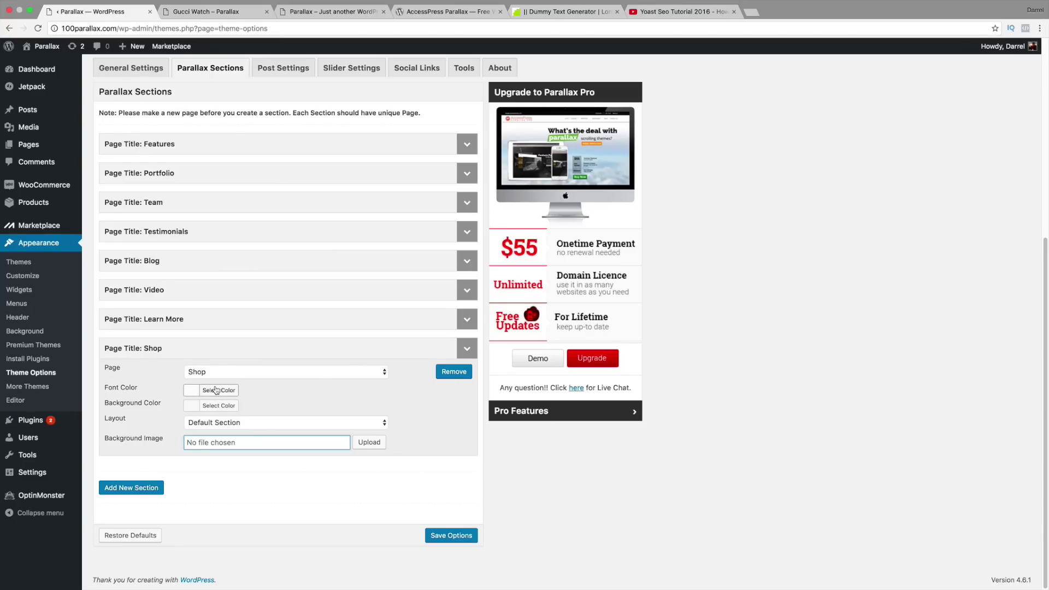
click(457, 538)
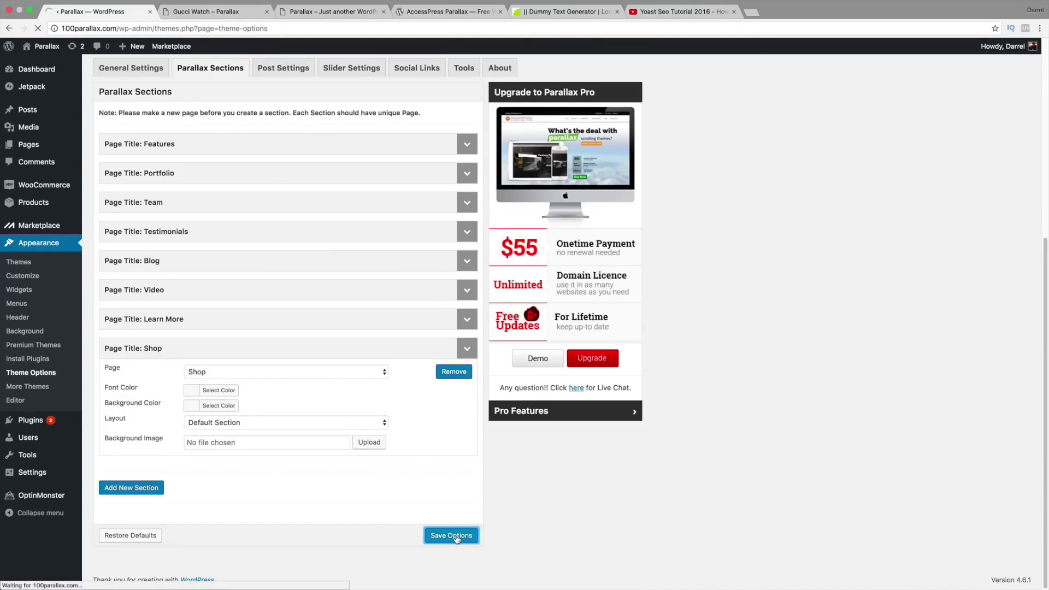
scroll(264, 471, down, 4)
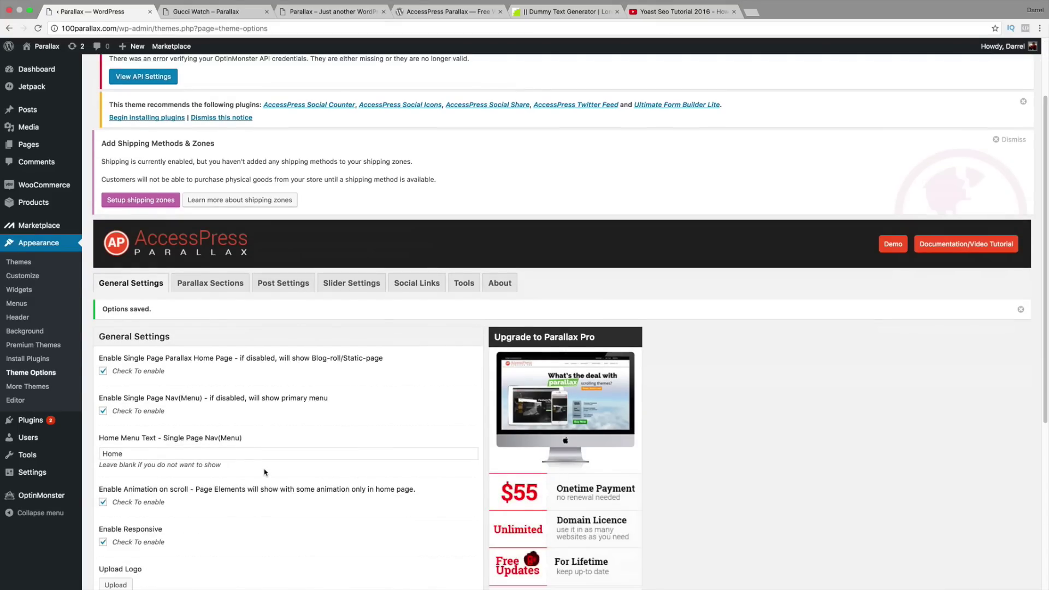
scroll(221, 464, down, 1)
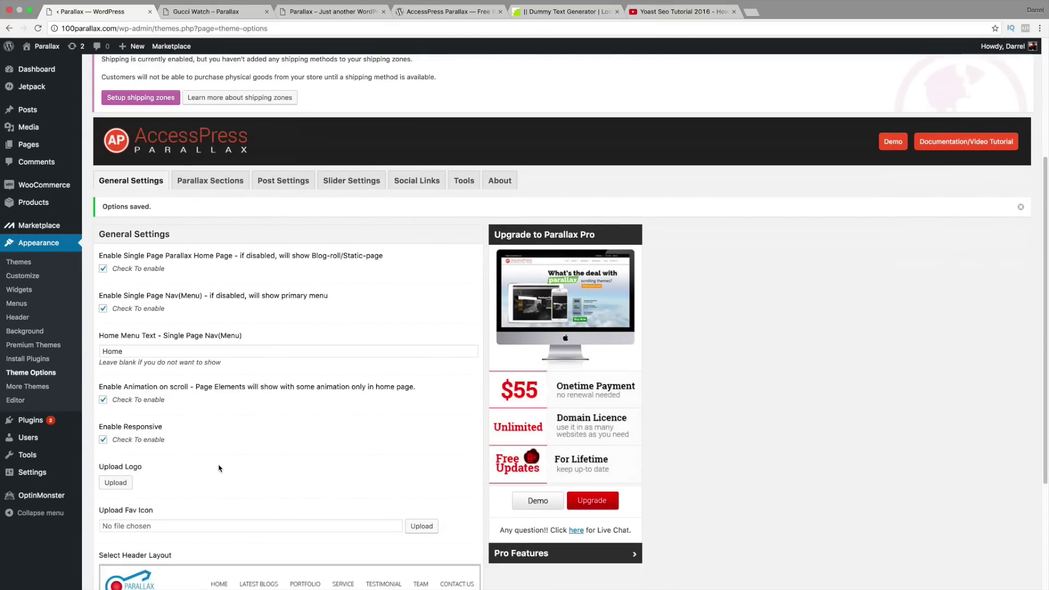
click(216, 13)
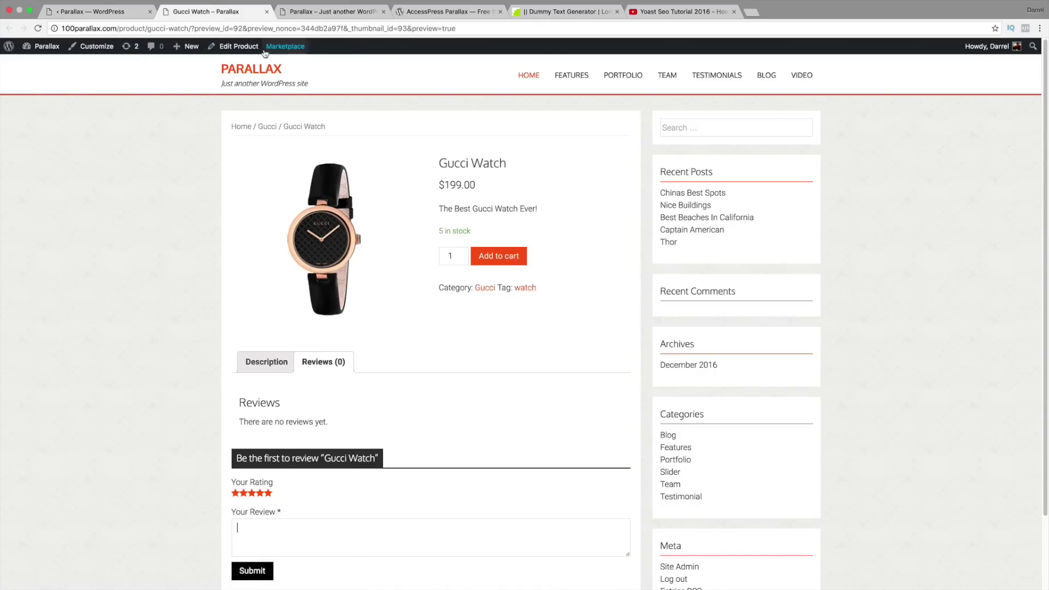
Step: Reload the site homepage and scroll to its Shop section, which is still empty
click(528, 78)
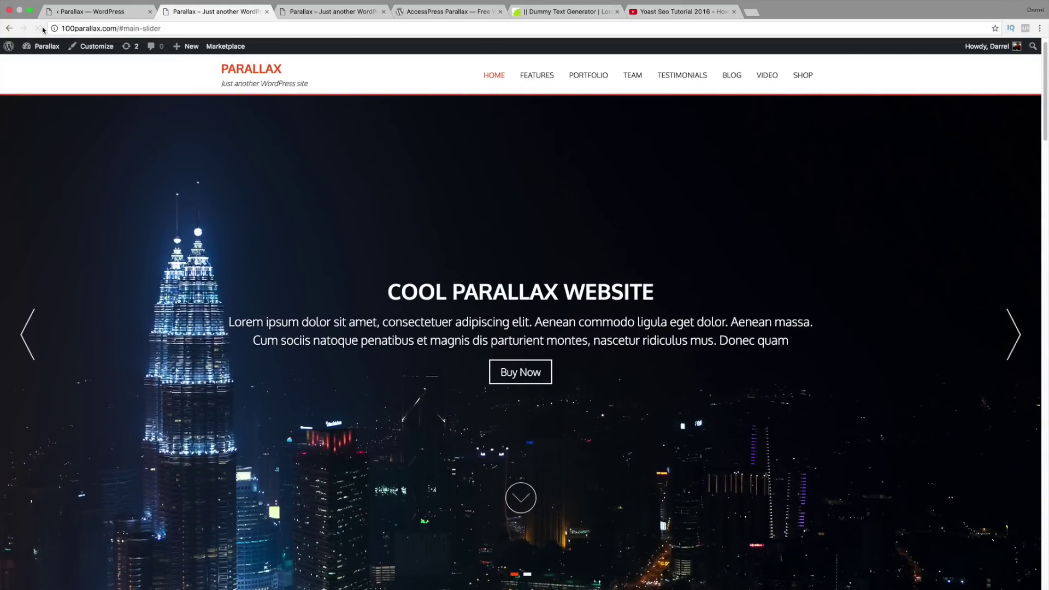
click(38, 28)
drag(1045, 119, 1048, 581)
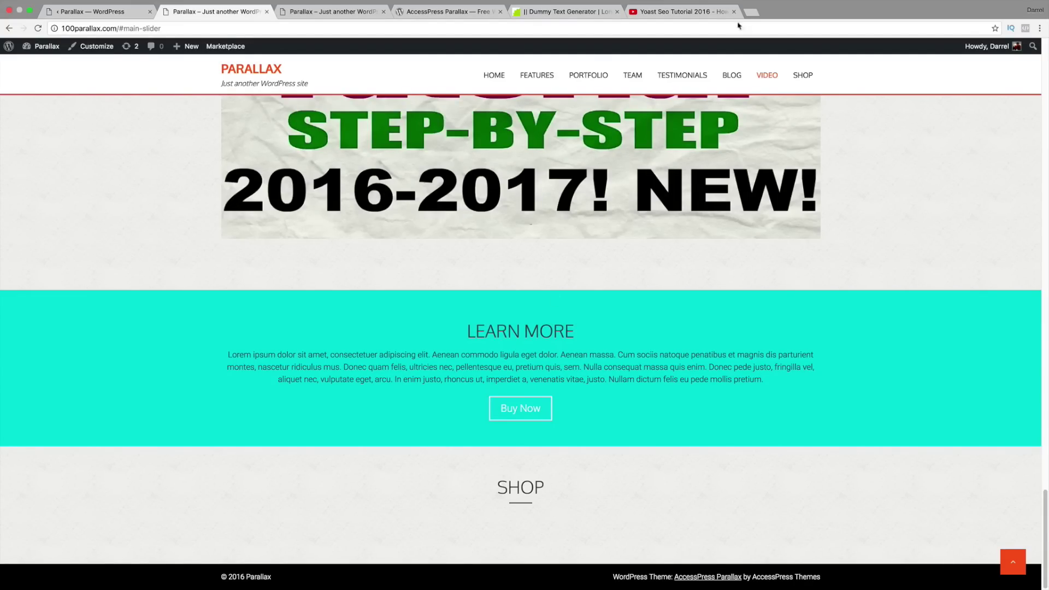
click(752, 13)
Step: Load google.com and search for 'woocommerce shortcodes'
text(google.com)
key(Return)
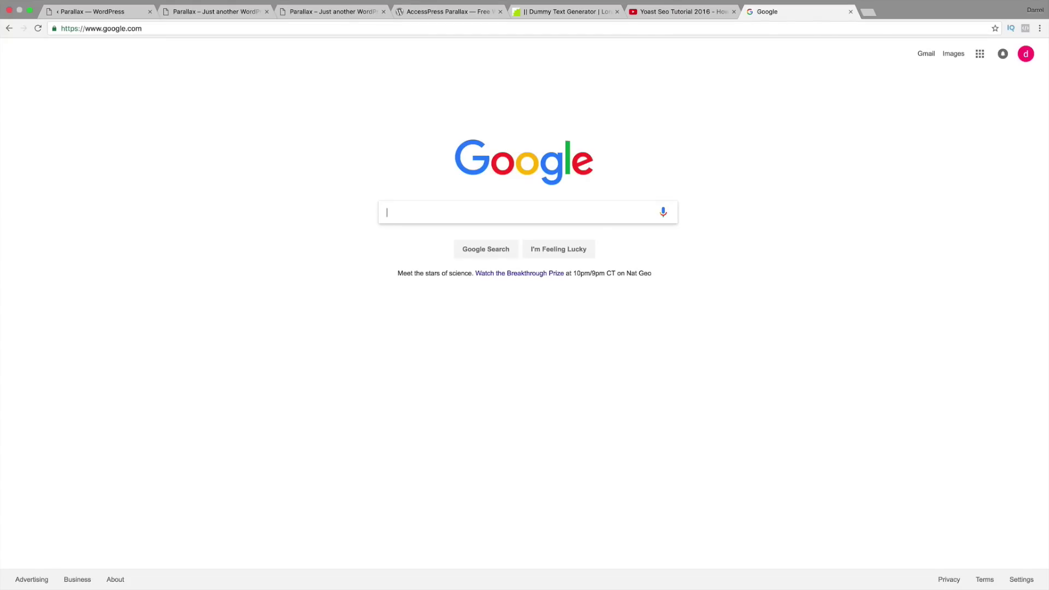
text(woocommerce shortco)
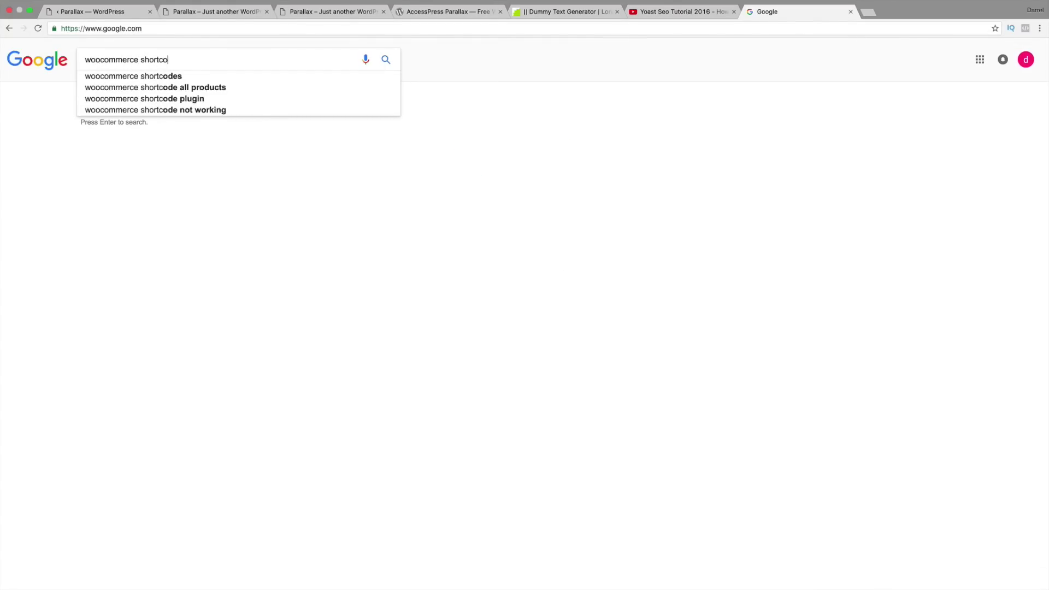
text(des)
key(Return)
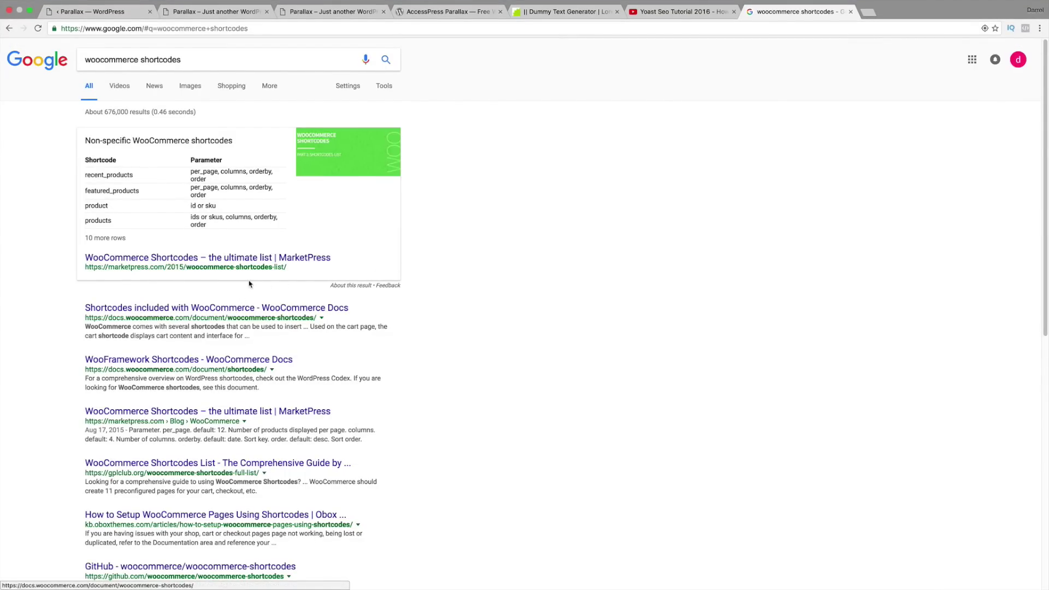
Step: From MarketPress's WooCommerce shortcodes list, copy the 'products' shortcode name under Non-specific shortcodes
click(186, 264)
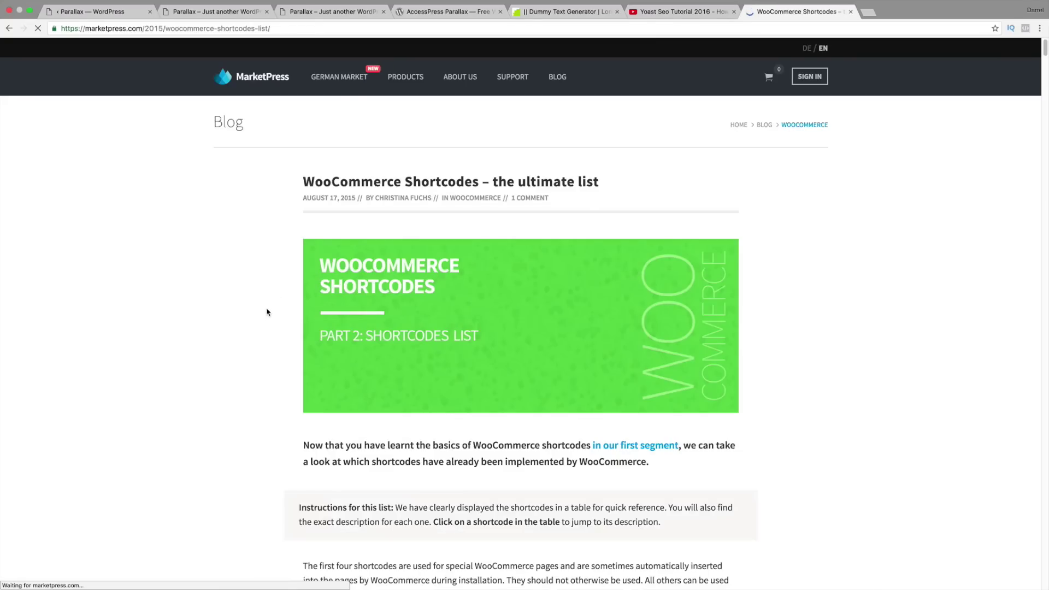
scroll(287, 293, down, 3)
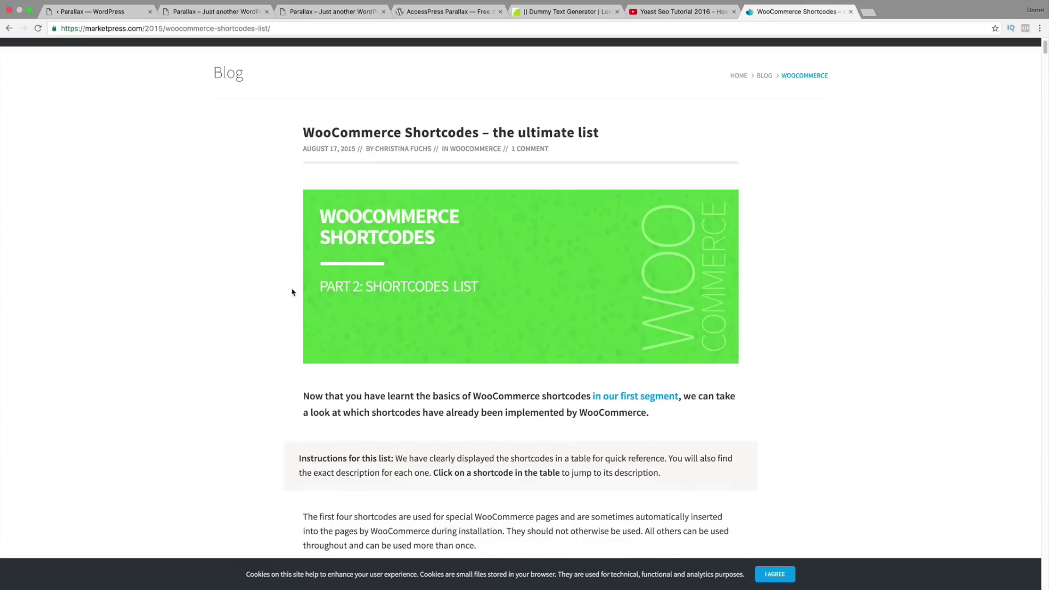
scroll(292, 294, down, 5)
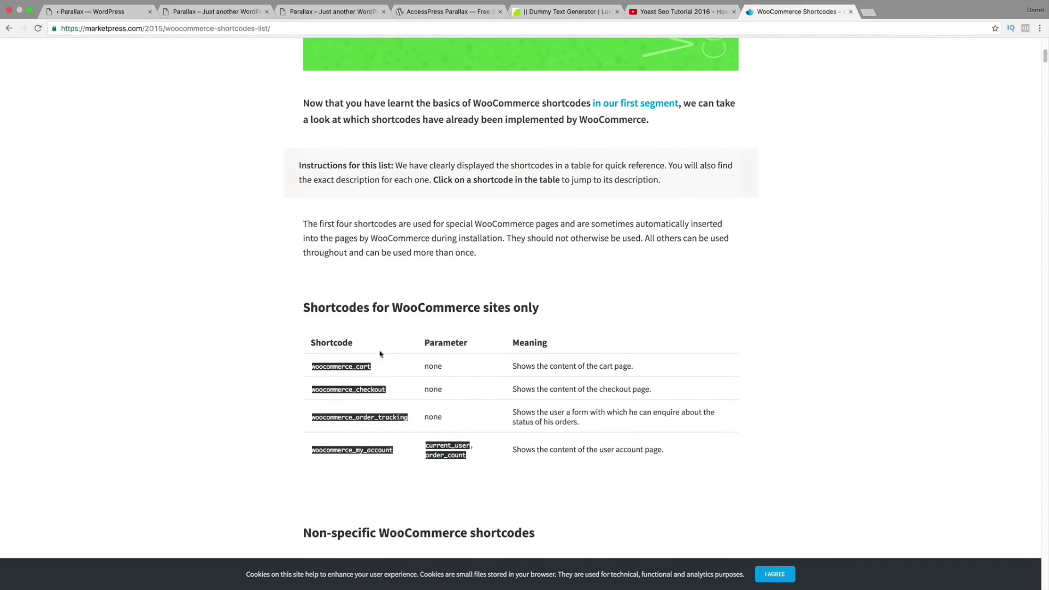
scroll(392, 364, down, 4)
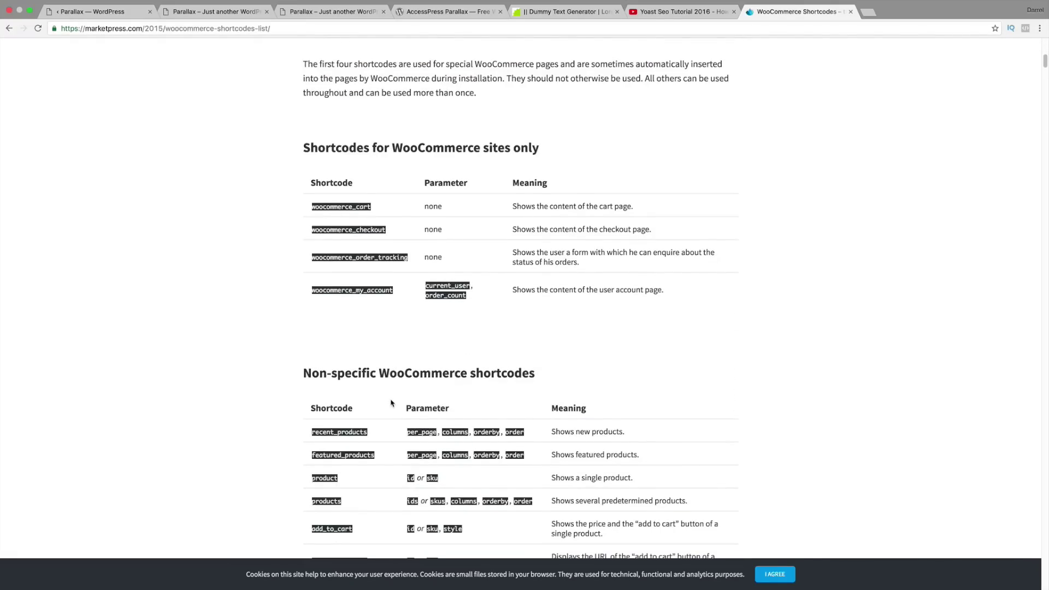
scroll(384, 483, down, 3)
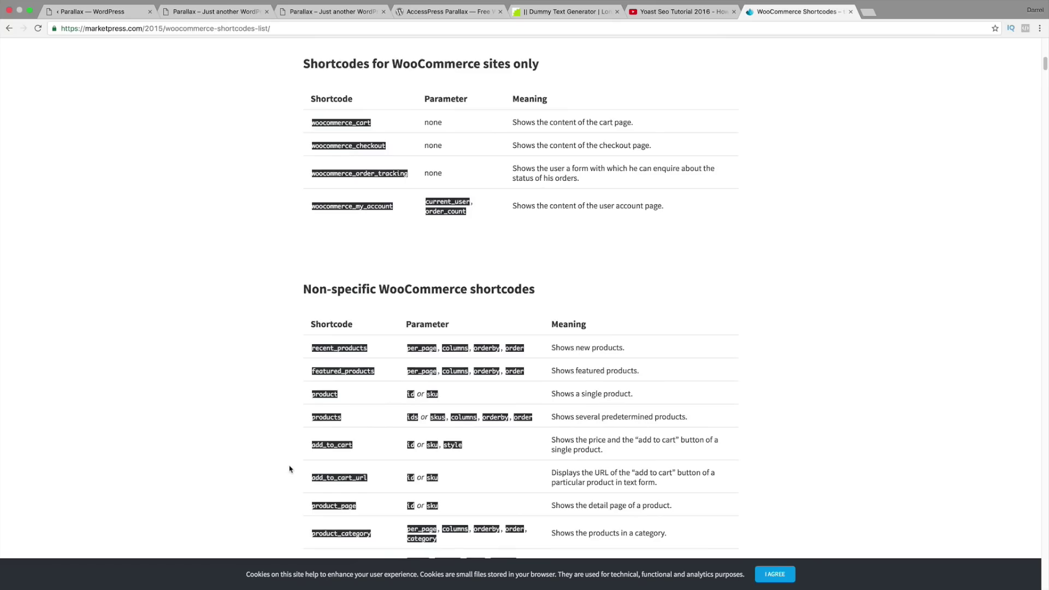
scroll(290, 457, down, 3)
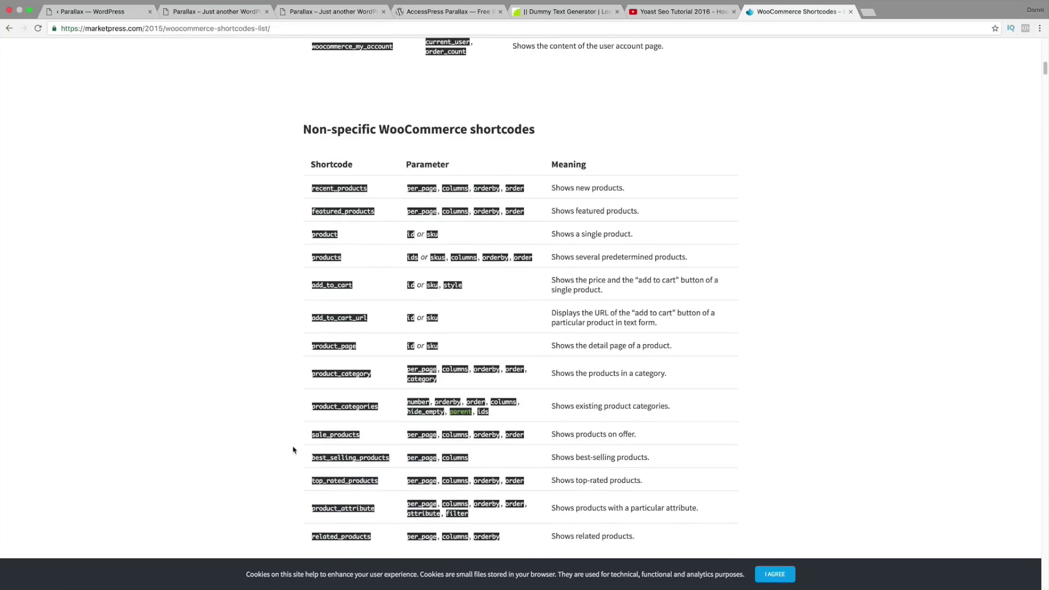
scroll(295, 446, down, 2)
scroll(355, 365, up, 4)
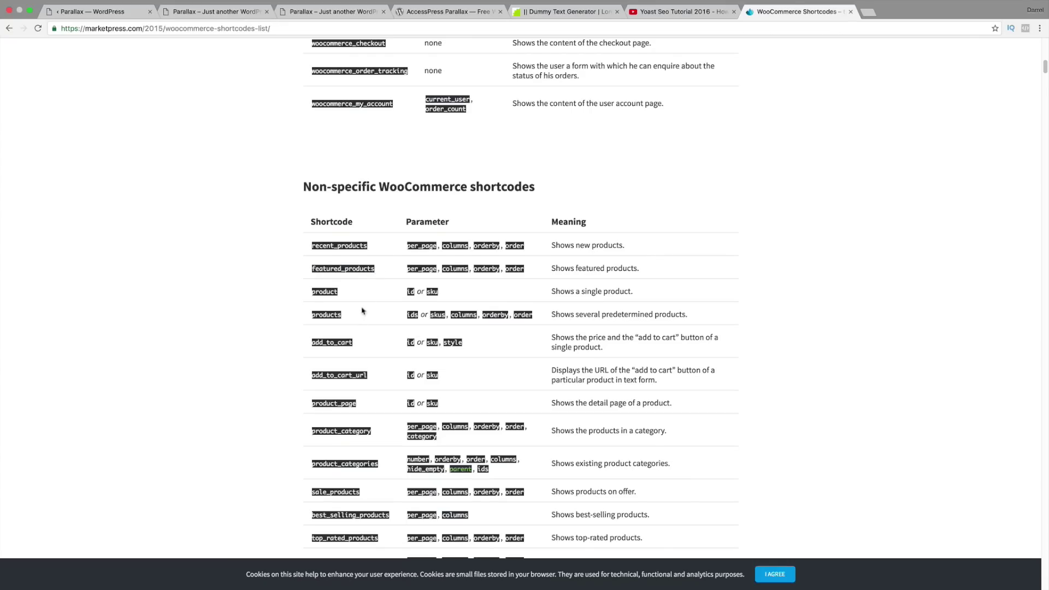
drag(353, 318, 314, 315)
right_click(316, 313)
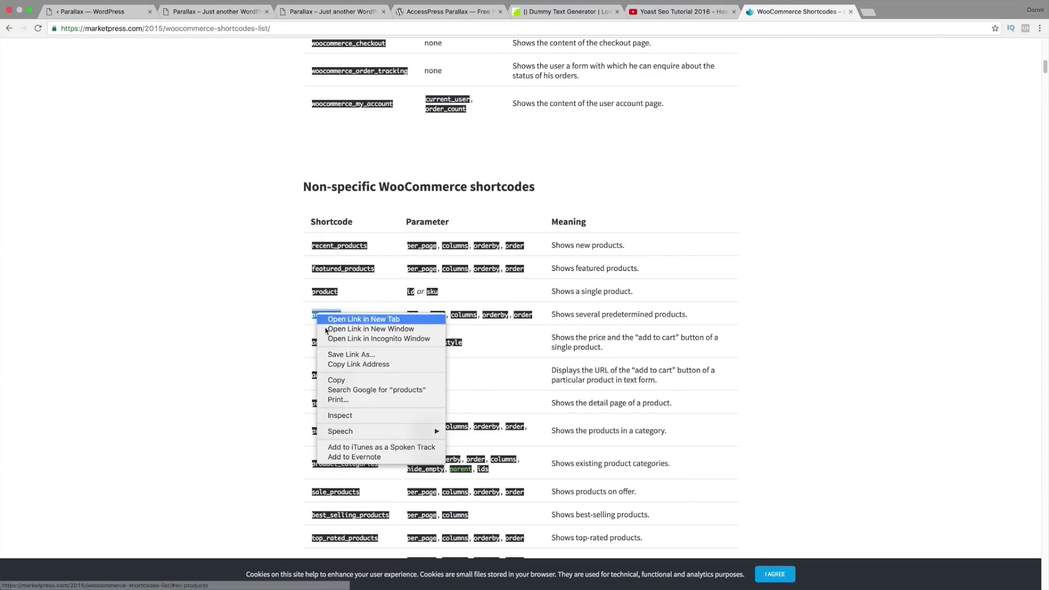
click(341, 381)
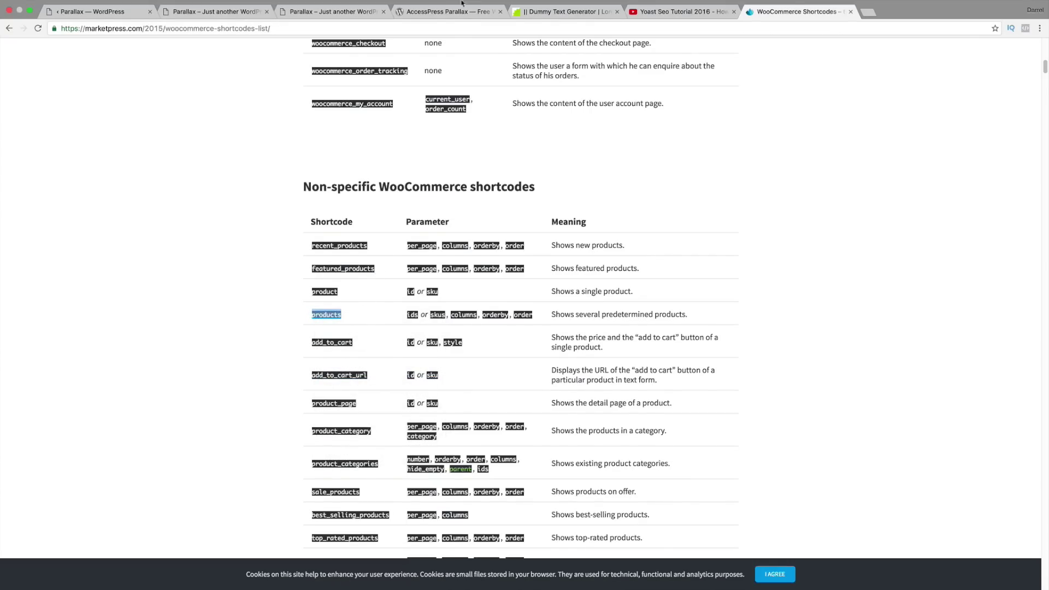
Step: Open the WooCommerce Docs shortcodes page and scroll to Sorting Products by Custom Meta Fields
click(9, 28)
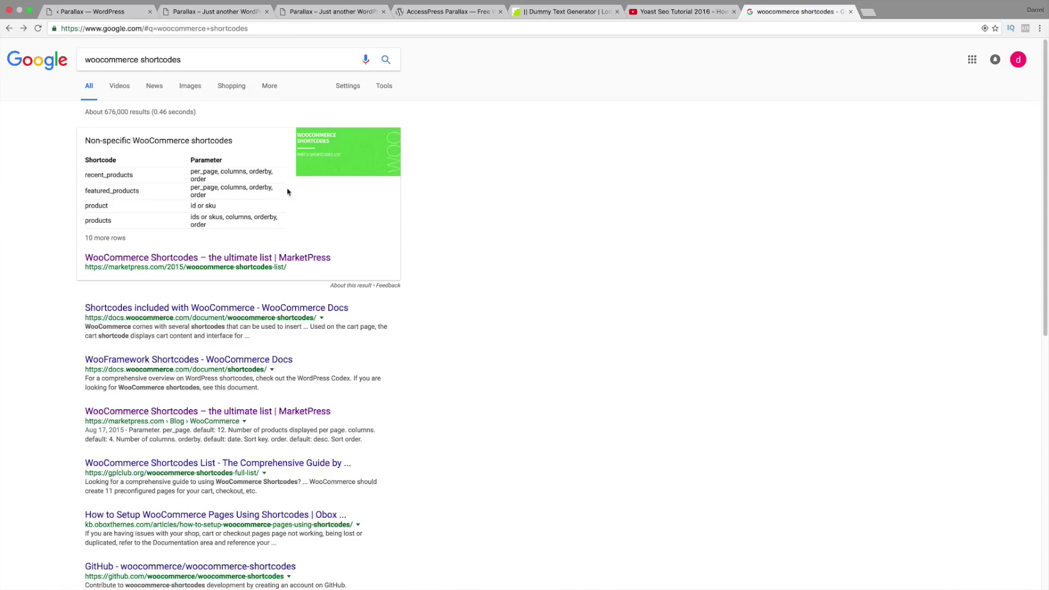
click(236, 309)
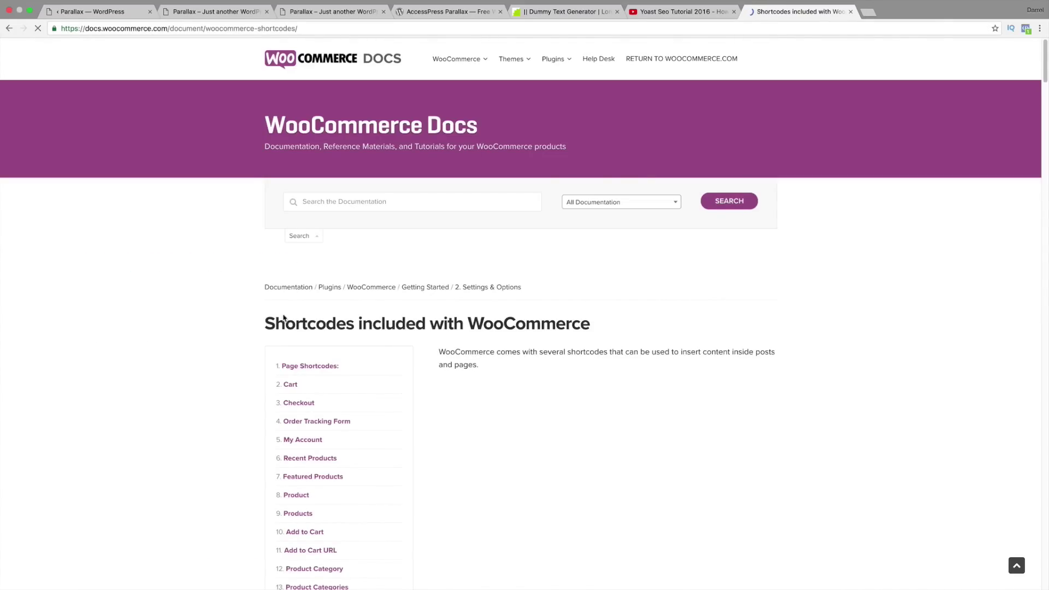
scroll(377, 316, down, 5)
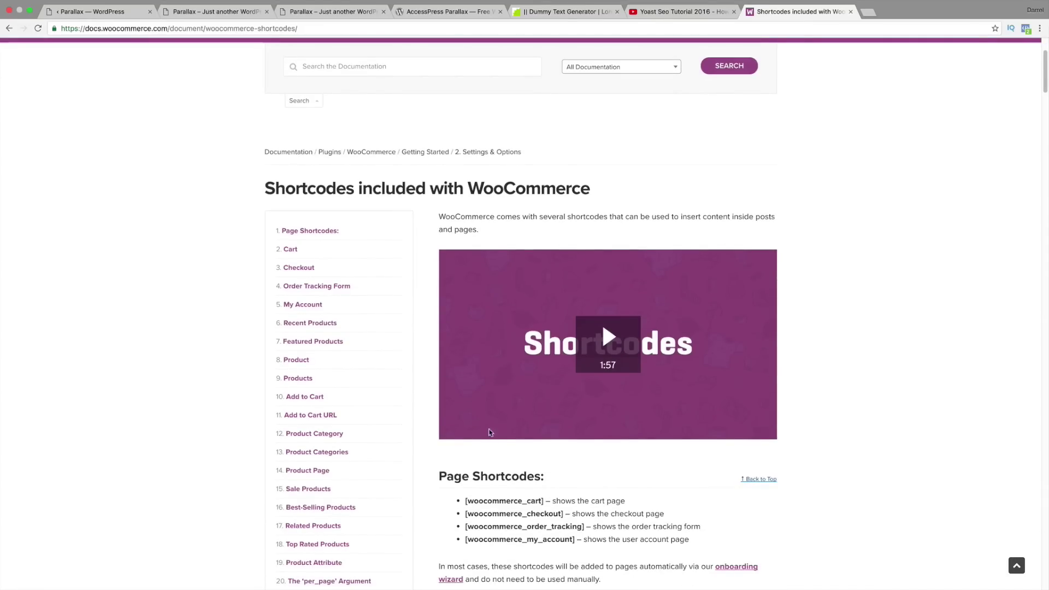
scroll(507, 455, down, 5)
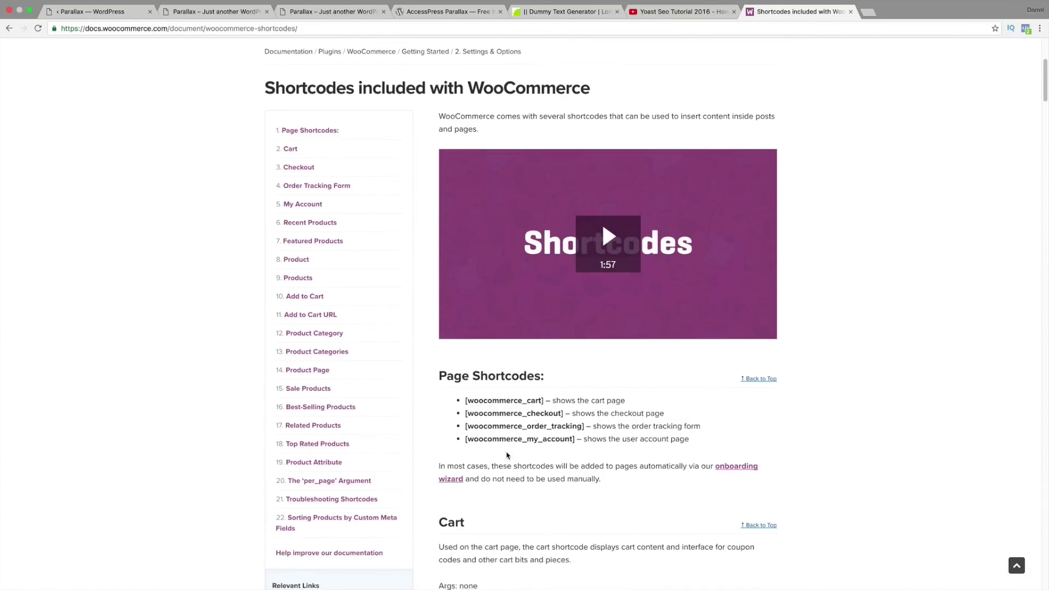
scroll(507, 455, down, 15)
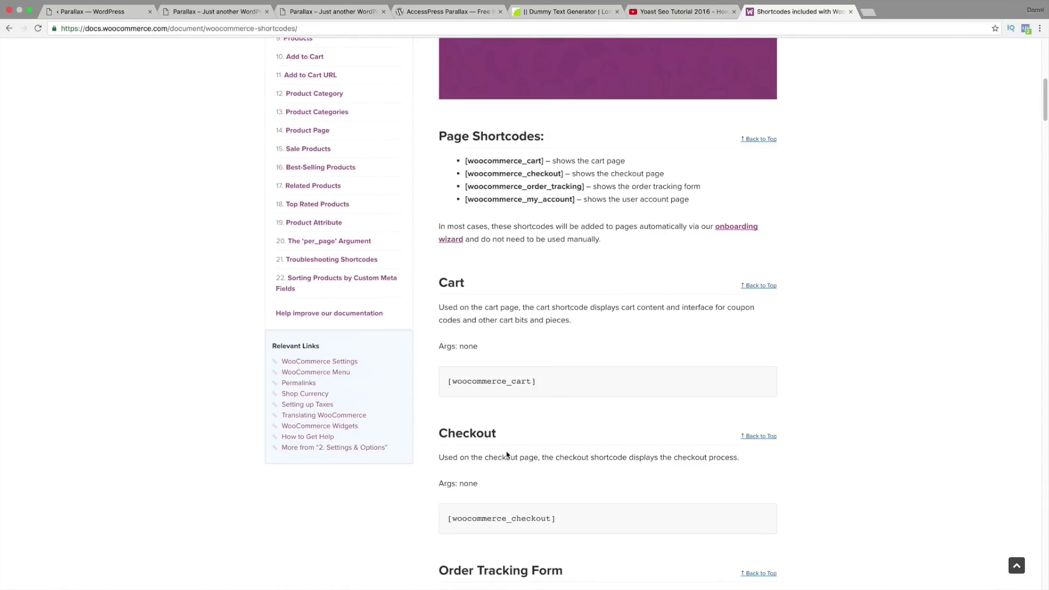
scroll(508, 452, down, 5)
scroll(507, 454, down, 14)
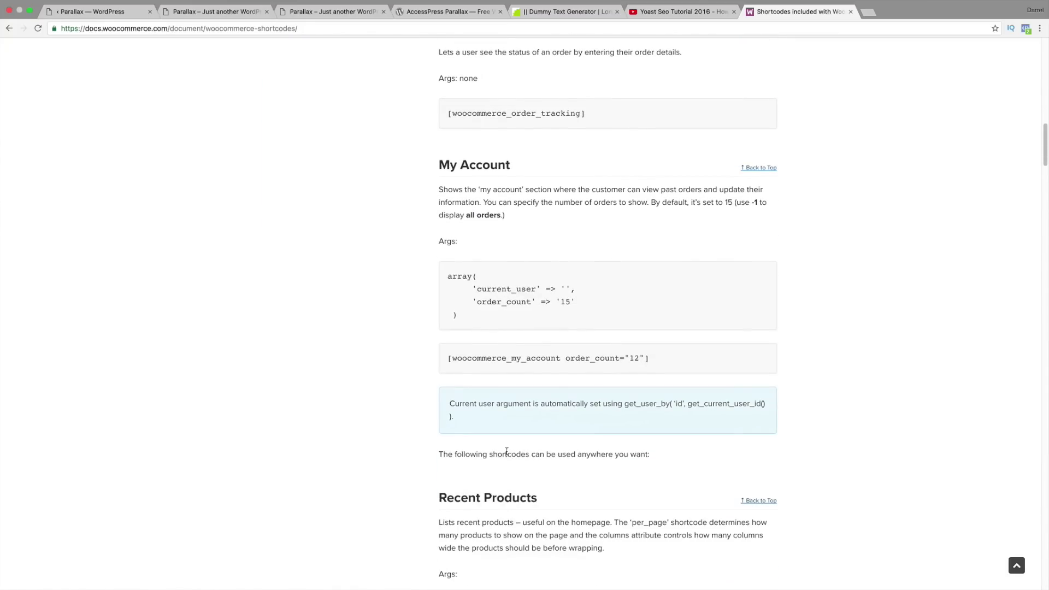
scroll(508, 444, down, 12)
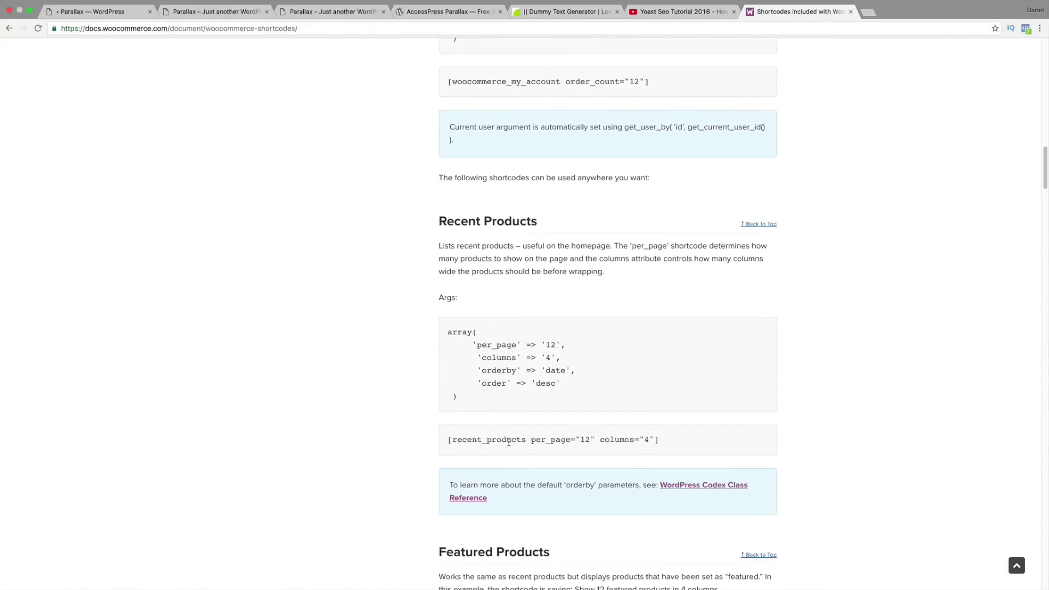
scroll(511, 445, down, 5)
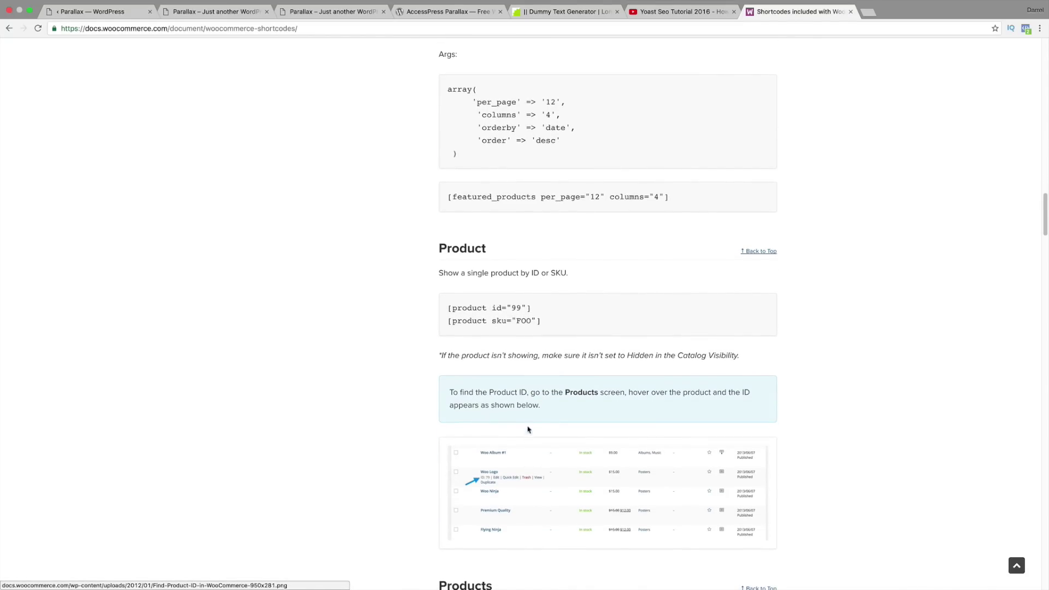
scroll(528, 430, down, 10)
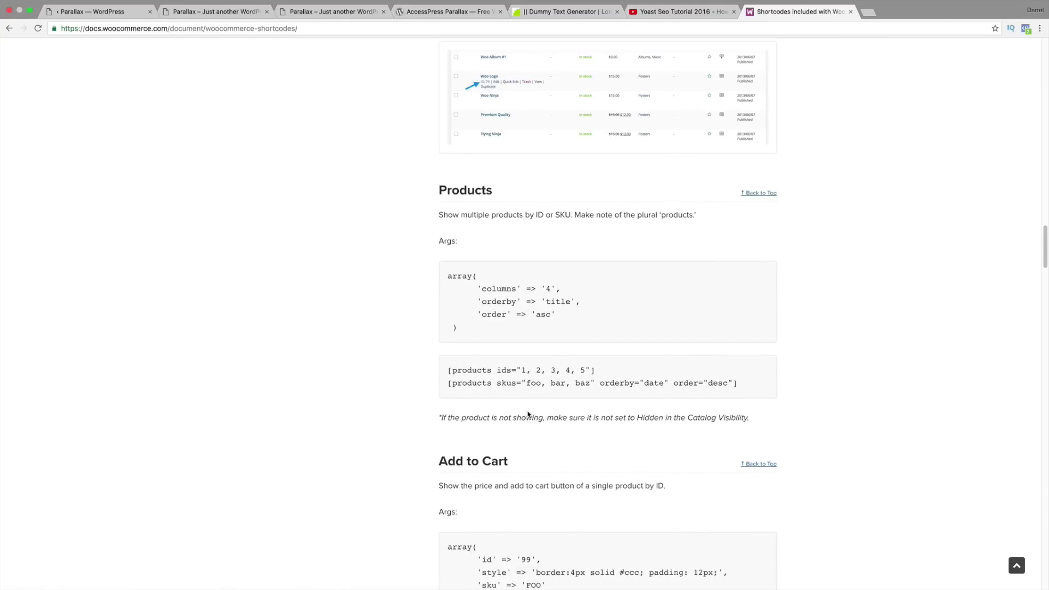
scroll(529, 414, down, 7)
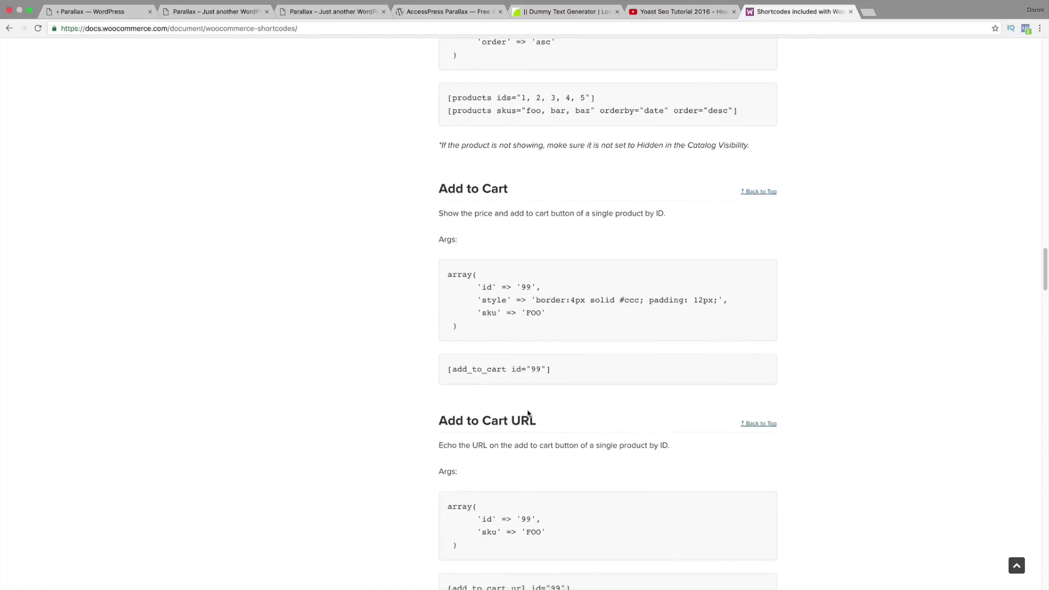
scroll(529, 414, down, 13)
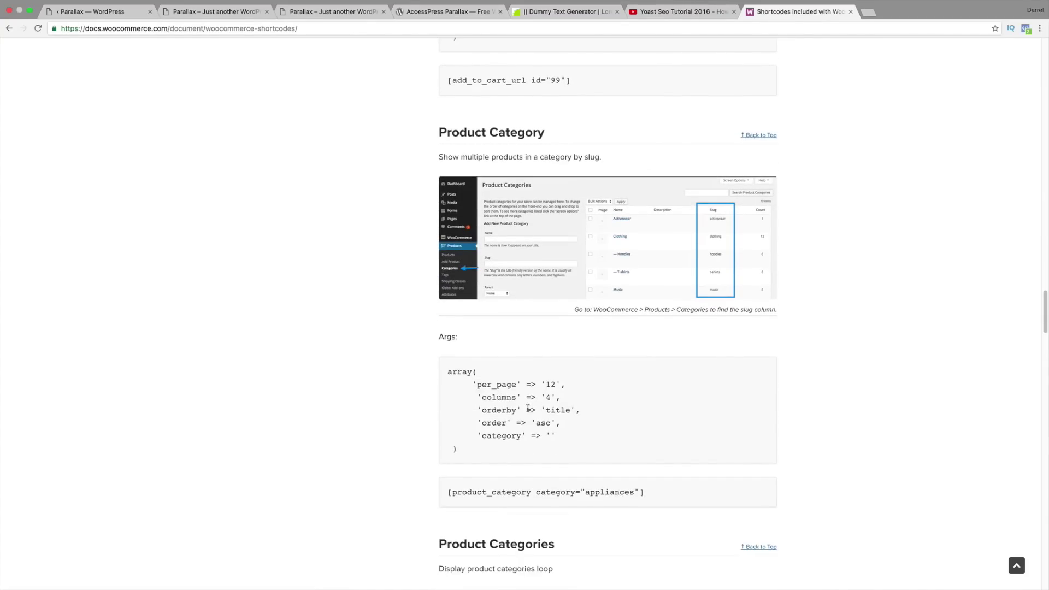
scroll(528, 410, down, 15)
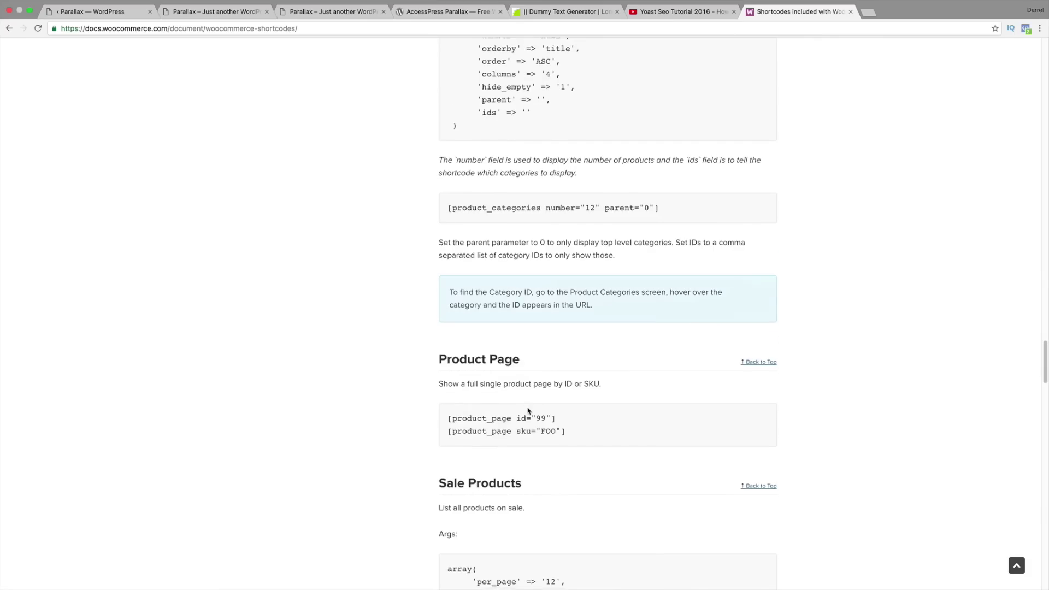
scroll(529, 411, down, 5)
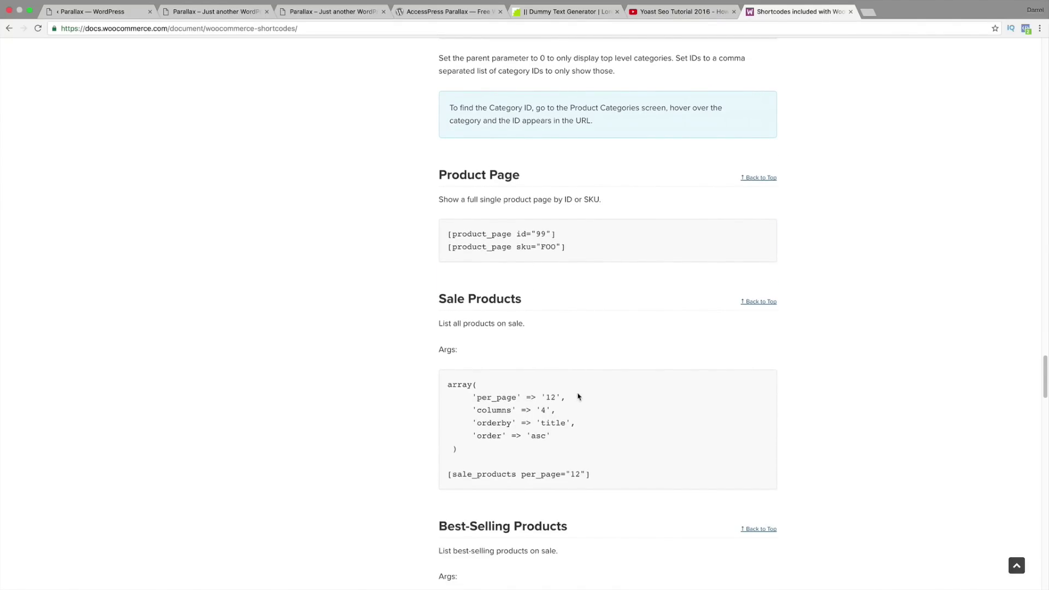
scroll(596, 454, down, 4)
scroll(597, 451, down, 15)
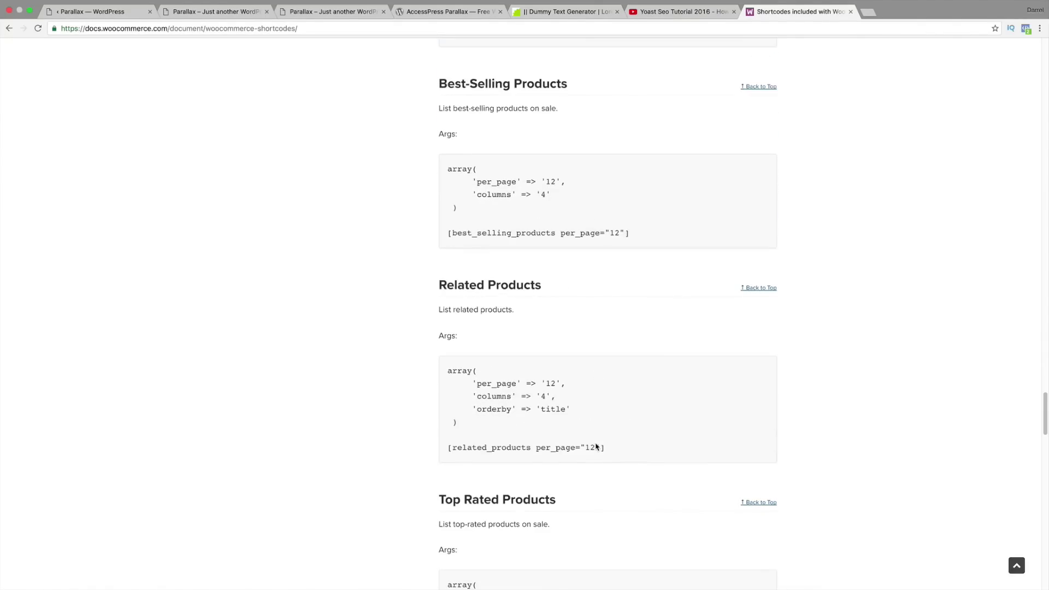
scroll(596, 446, down, 17)
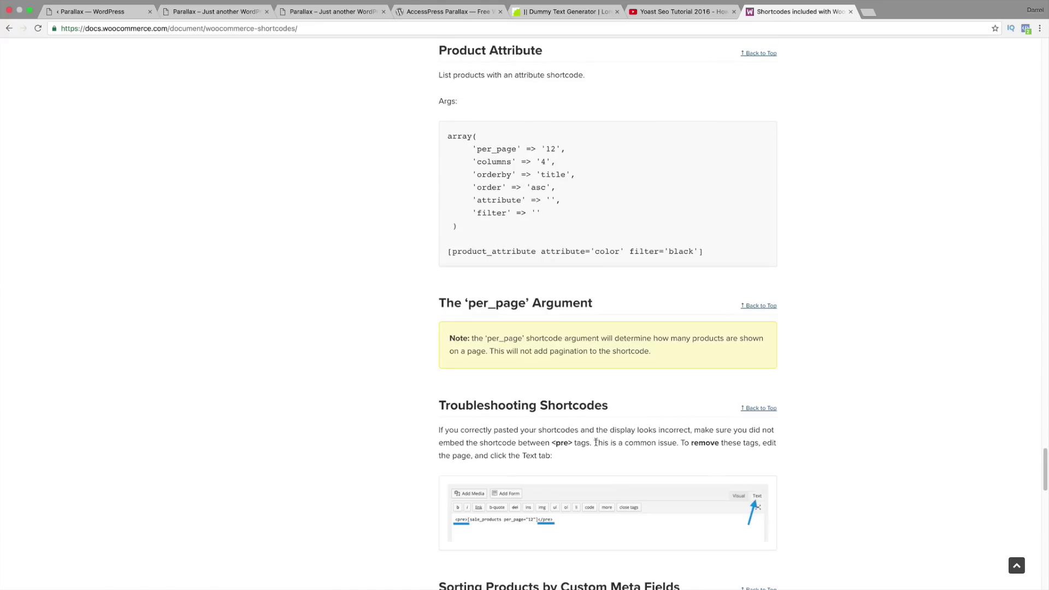
scroll(596, 445, down, 1)
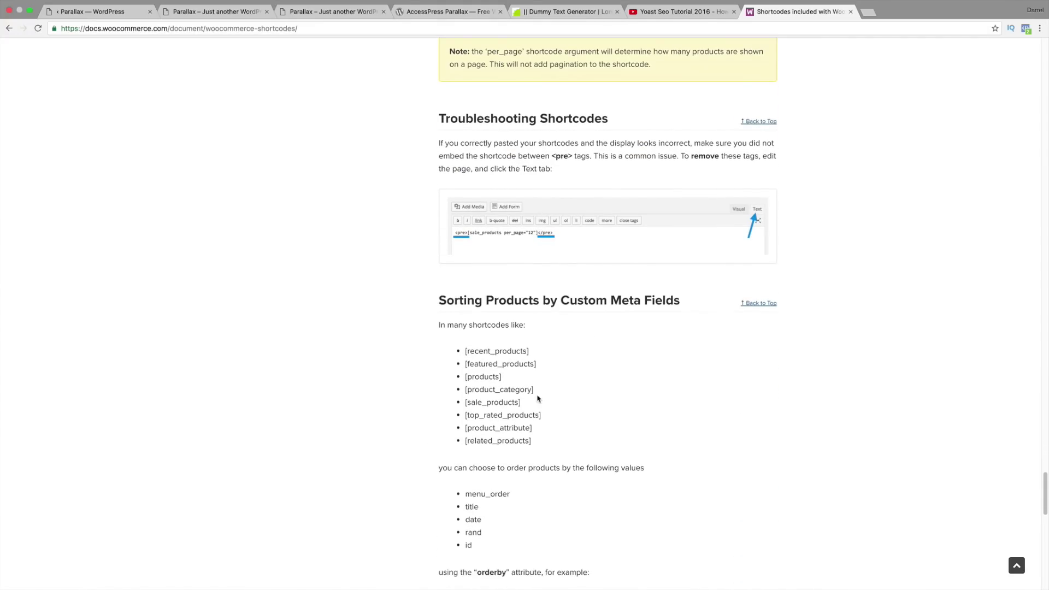
Step: Copy the [products] shortcode from the documentation
drag(514, 377, 465, 377)
right_click(480, 376)
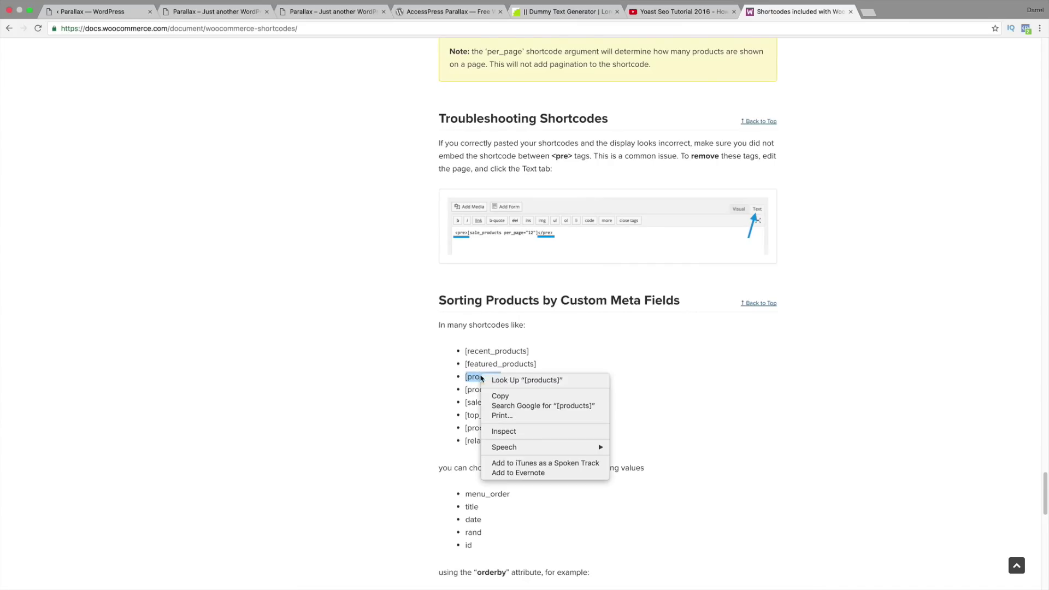
click(499, 397)
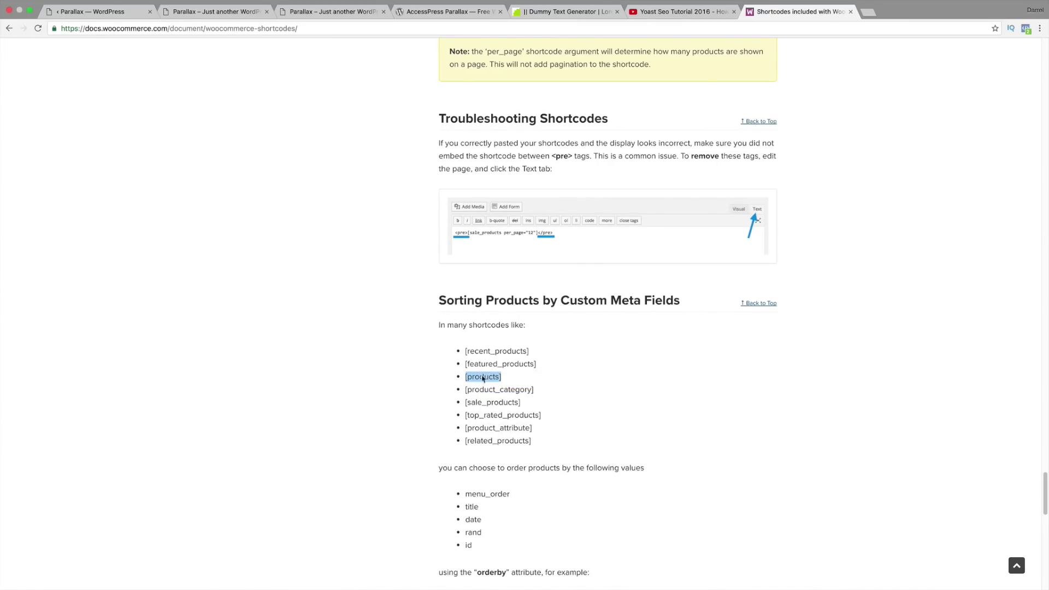
Step: In the WordPress admin, open the Shop page from All Pages for editing
click(94, 13)
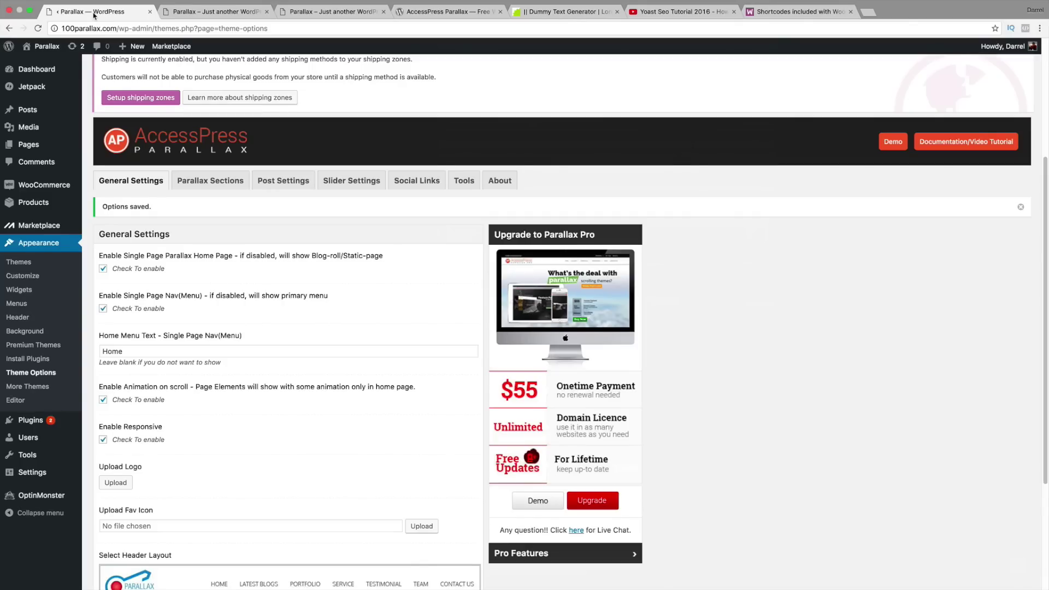
mouse_move(43, 145)
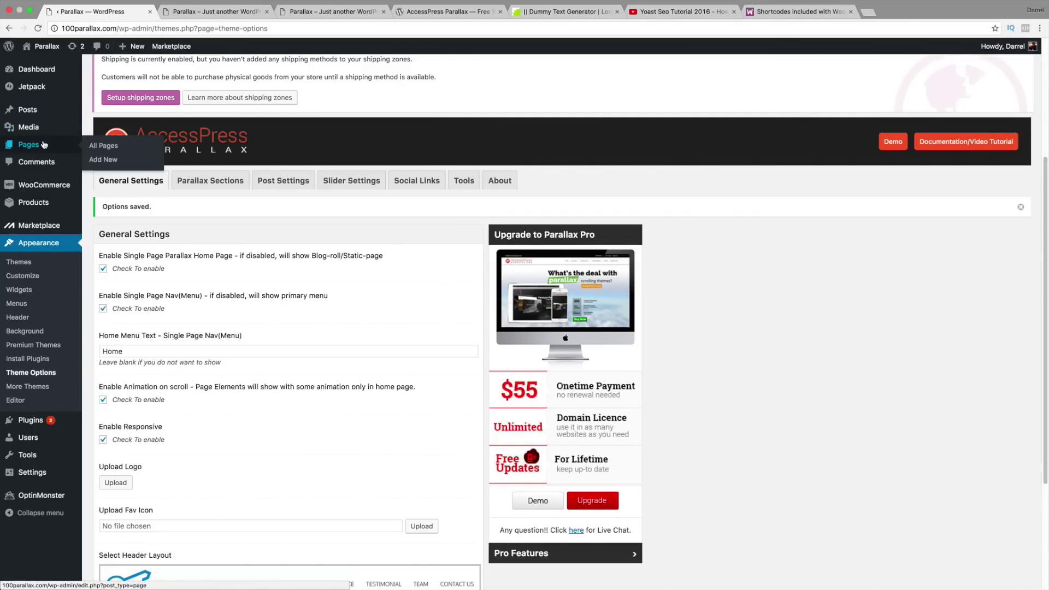
click(106, 146)
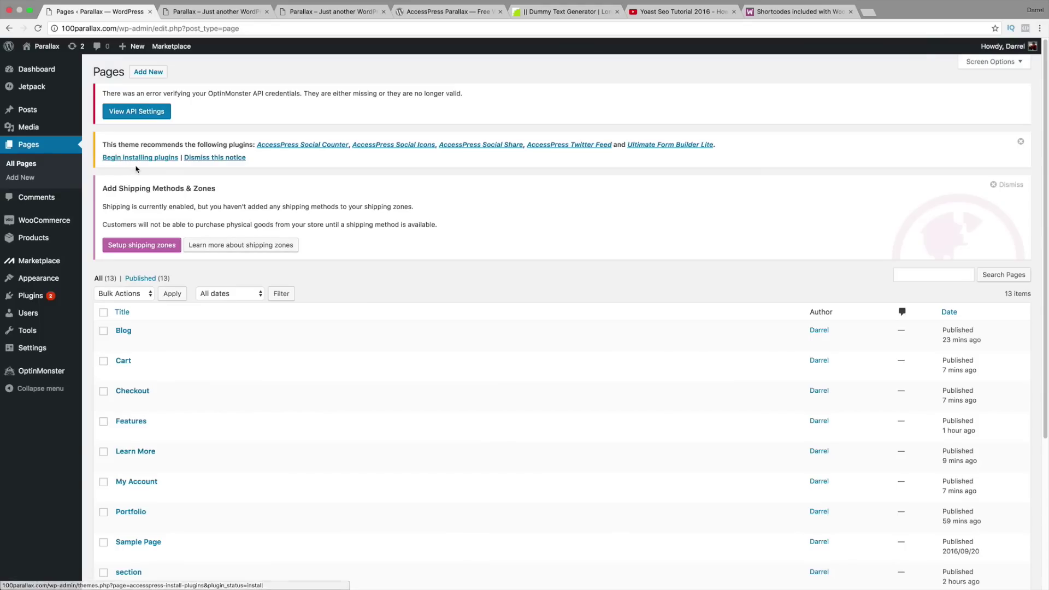
scroll(169, 259, down, 3)
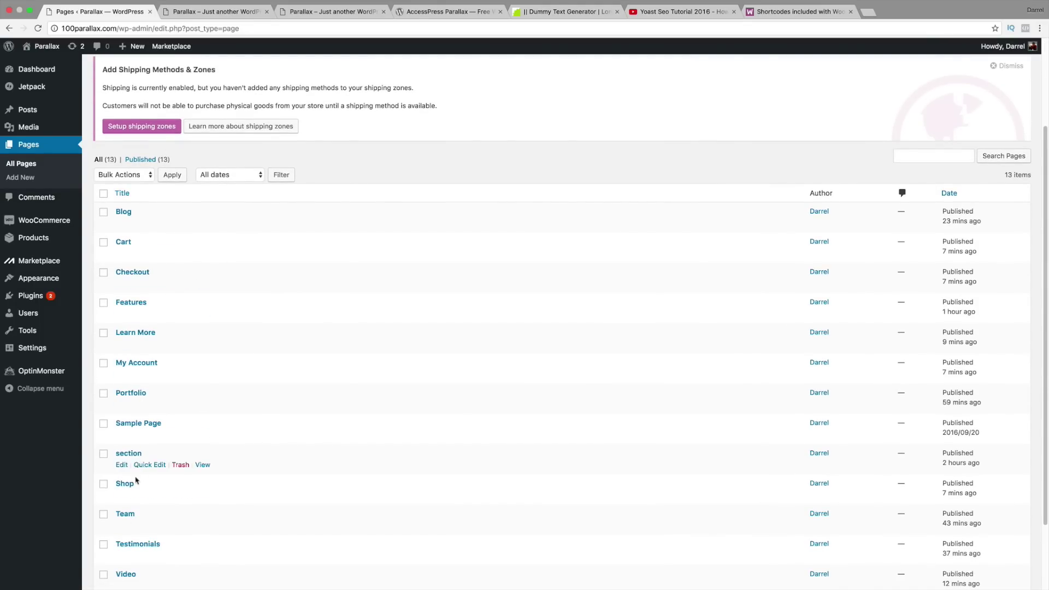
click(128, 486)
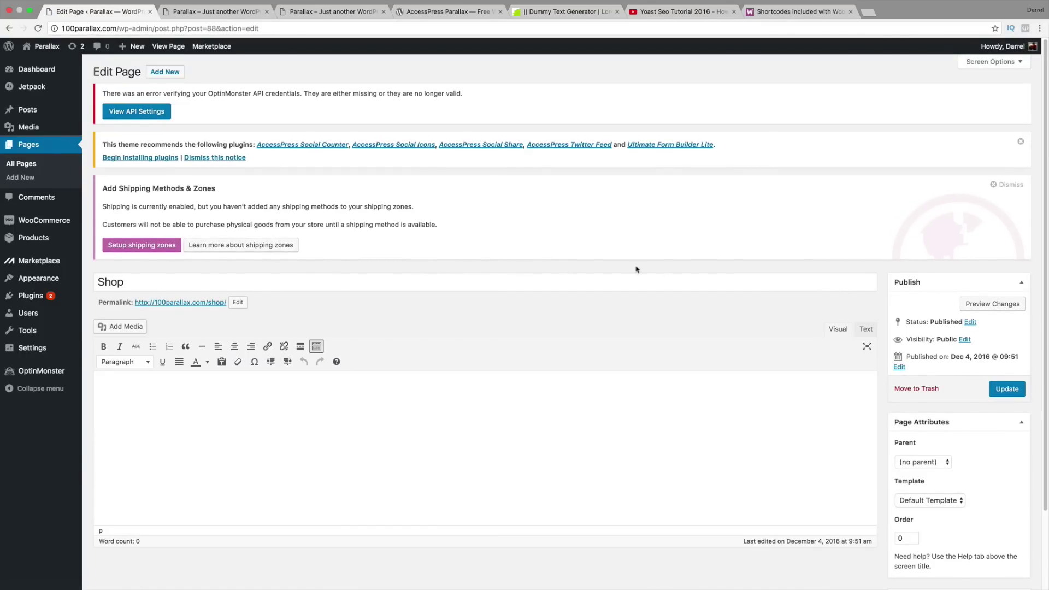
Step: Paste [products] into the Shop page's Text editor and update the page
click(866, 329)
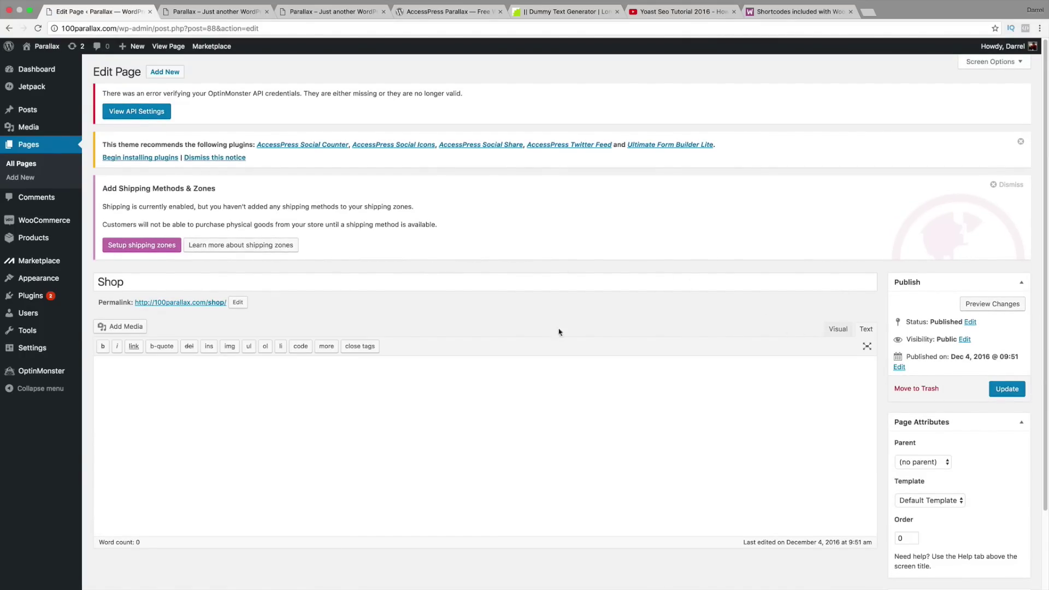
right_click(156, 371)
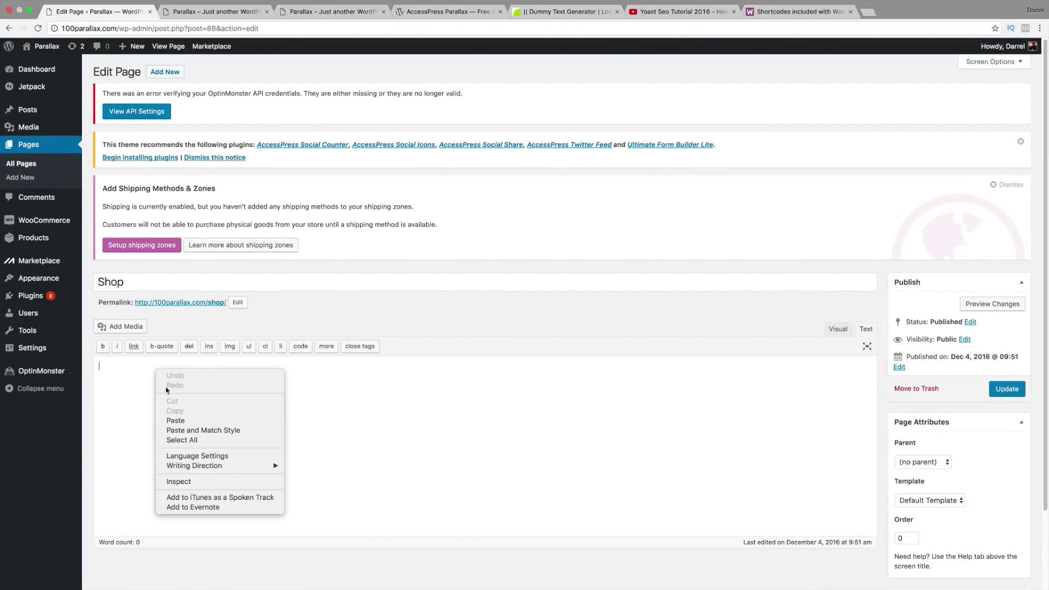
click(179, 419)
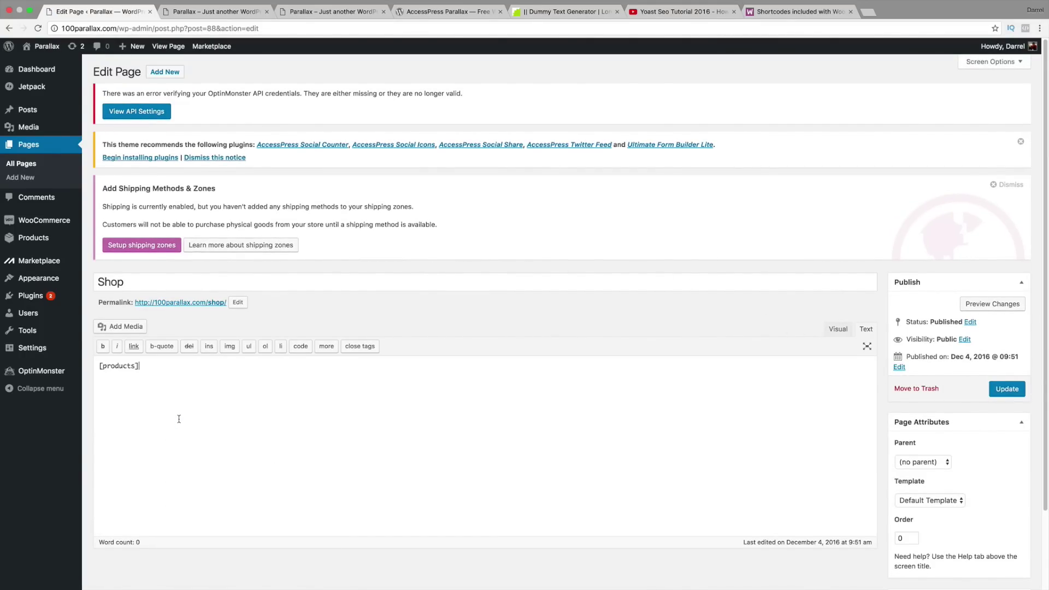
click(1001, 393)
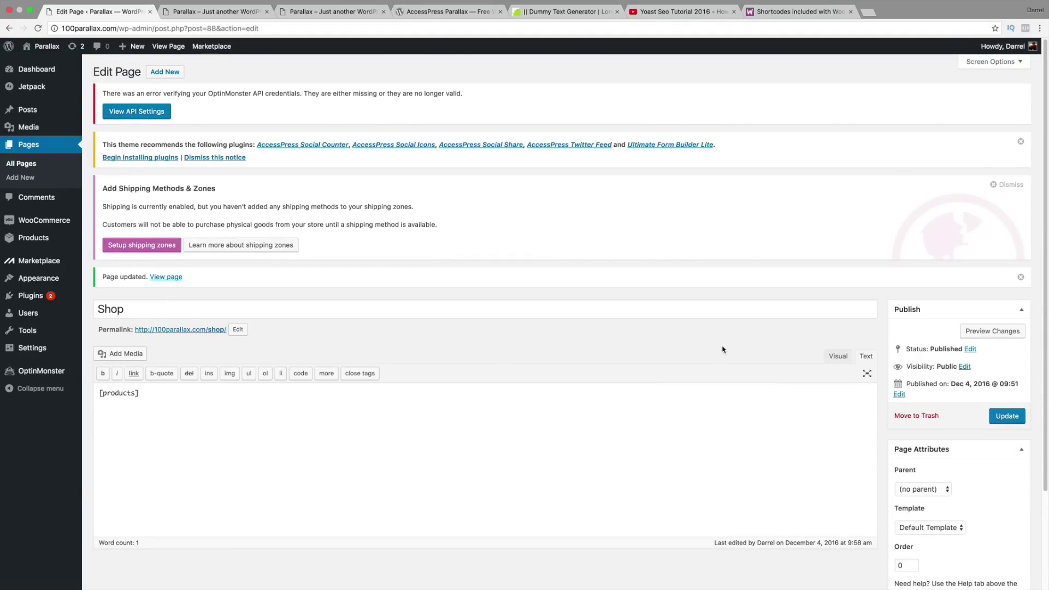
Step: Reload the live homepage and scroll to the Shop section showing Gucci Watch at $199.00
click(216, 12)
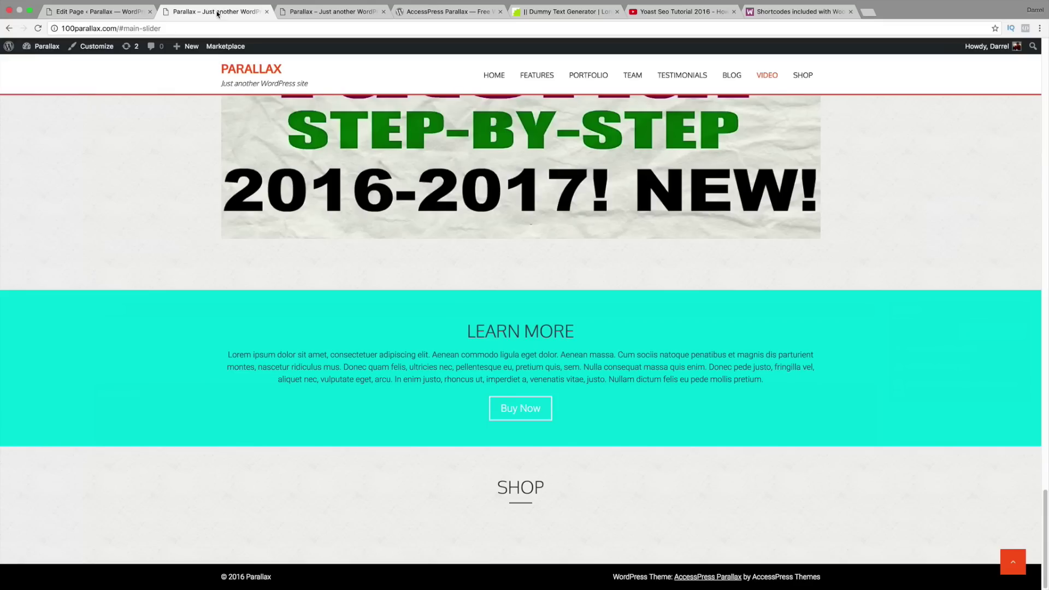
click(41, 29)
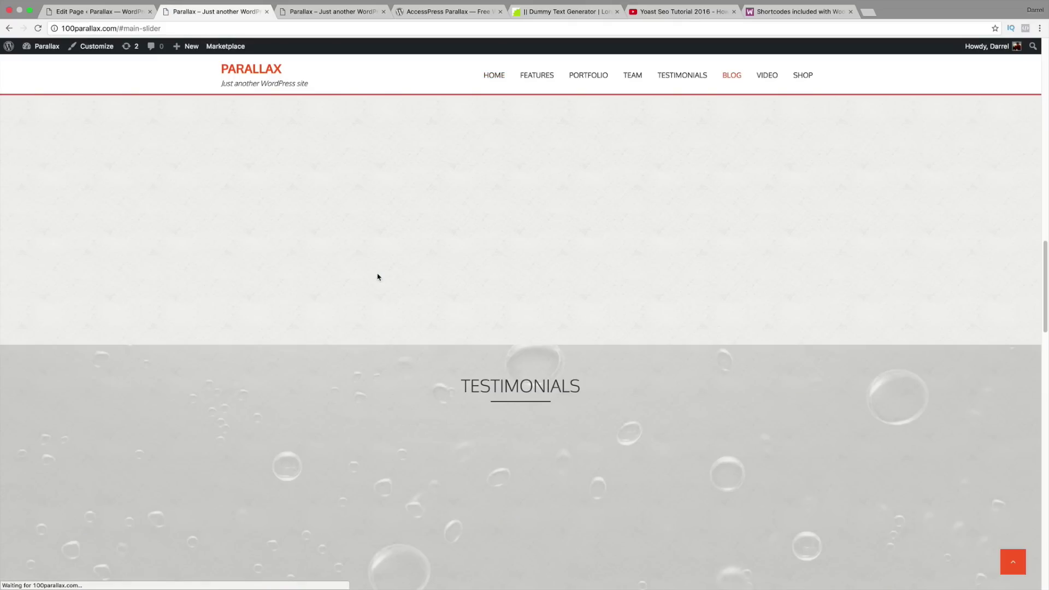
scroll(390, 276, down, 10)
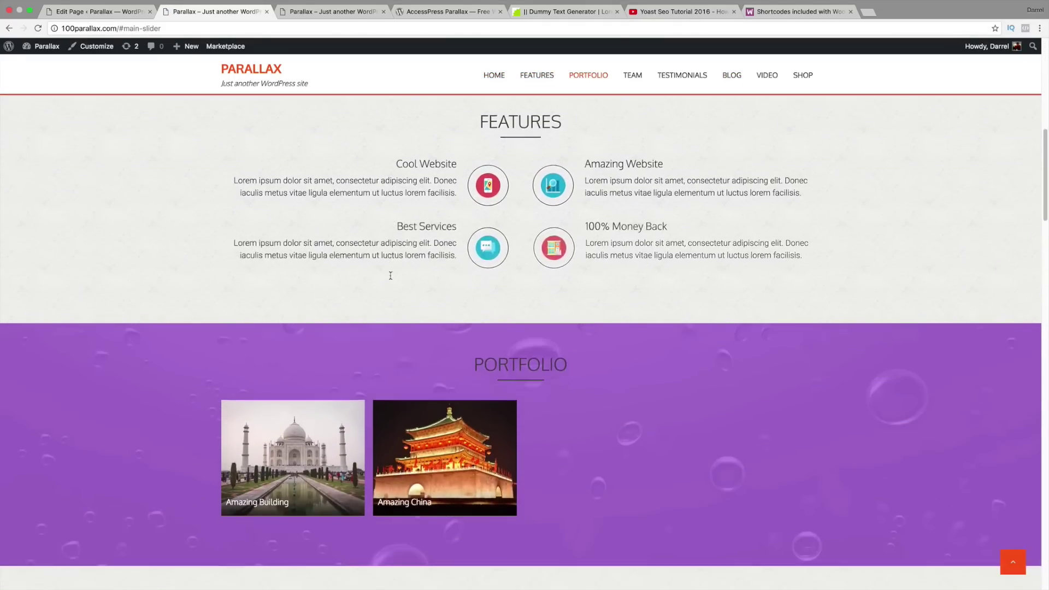
scroll(390, 276, down, 15)
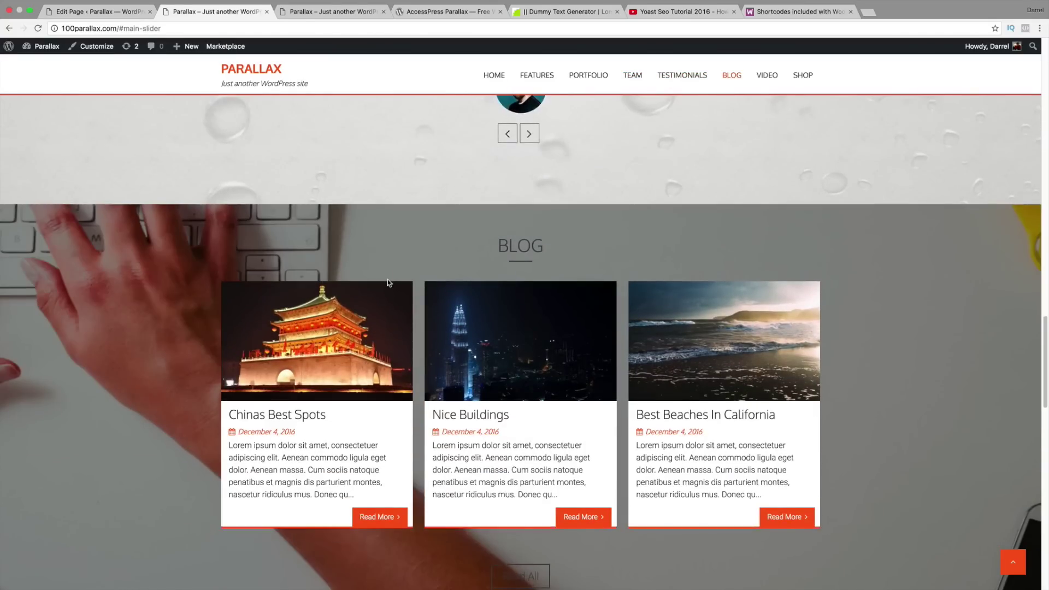
scroll(388, 279, down, 15)
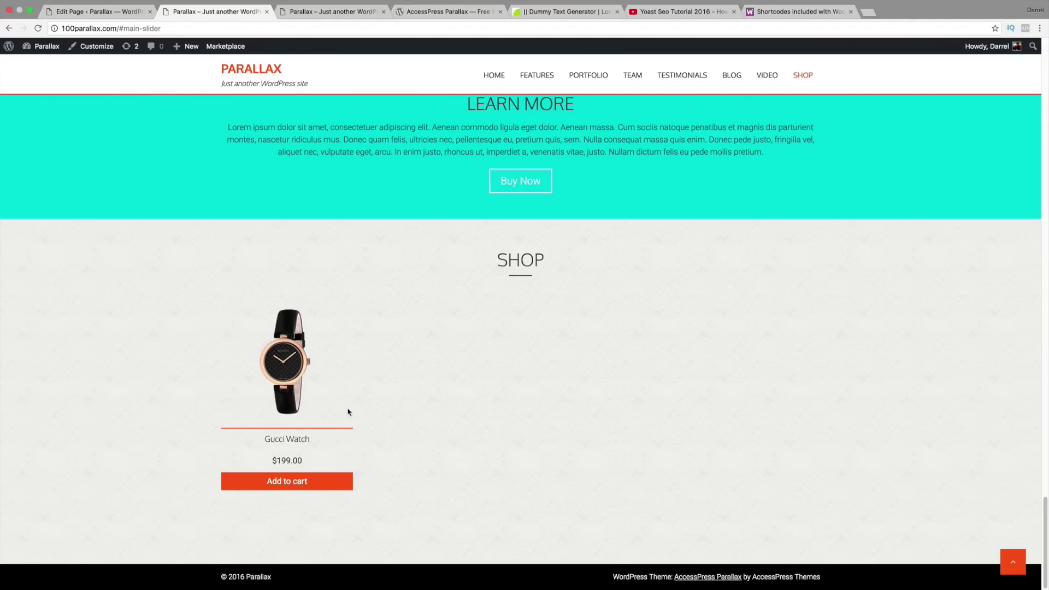
Step: On the WooCommerce docs, highlight the [featured_products], [recent_products] and [sale_products] shortcodes
click(771, 18)
drag(548, 365, 462, 361)
drag(533, 353, 467, 351)
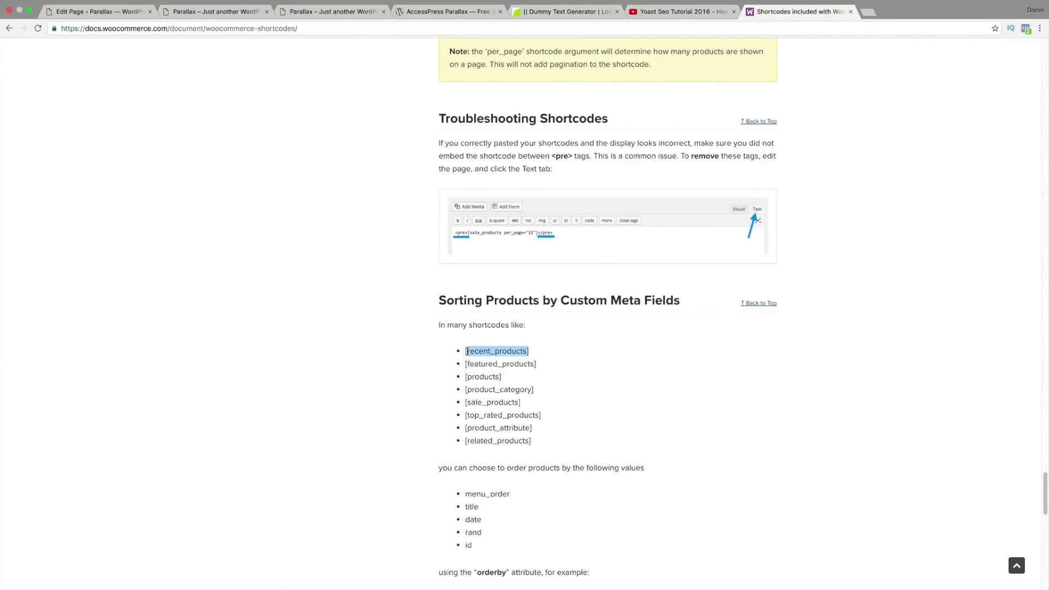
drag(530, 405, 459, 403)
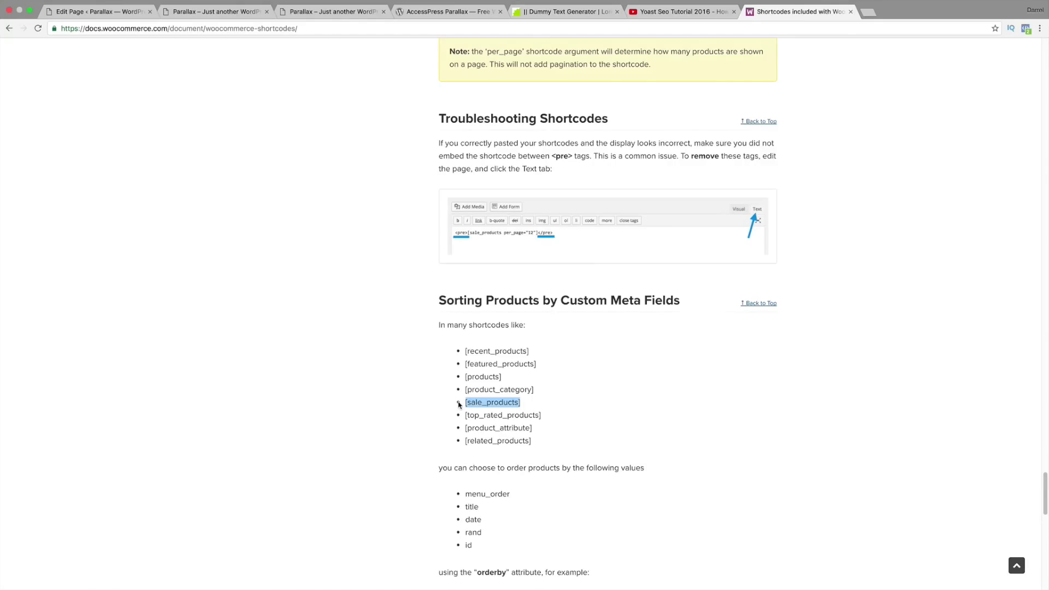
Step: From the YouTube channel's Videos list, open the eCommerce website with WordPress tutorial
click(693, 11)
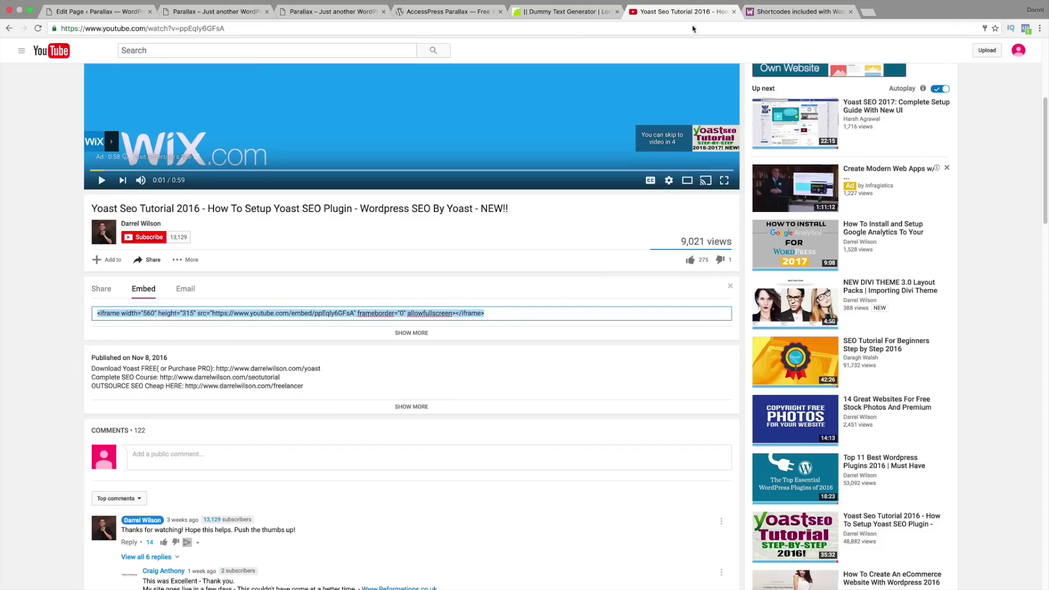
click(150, 224)
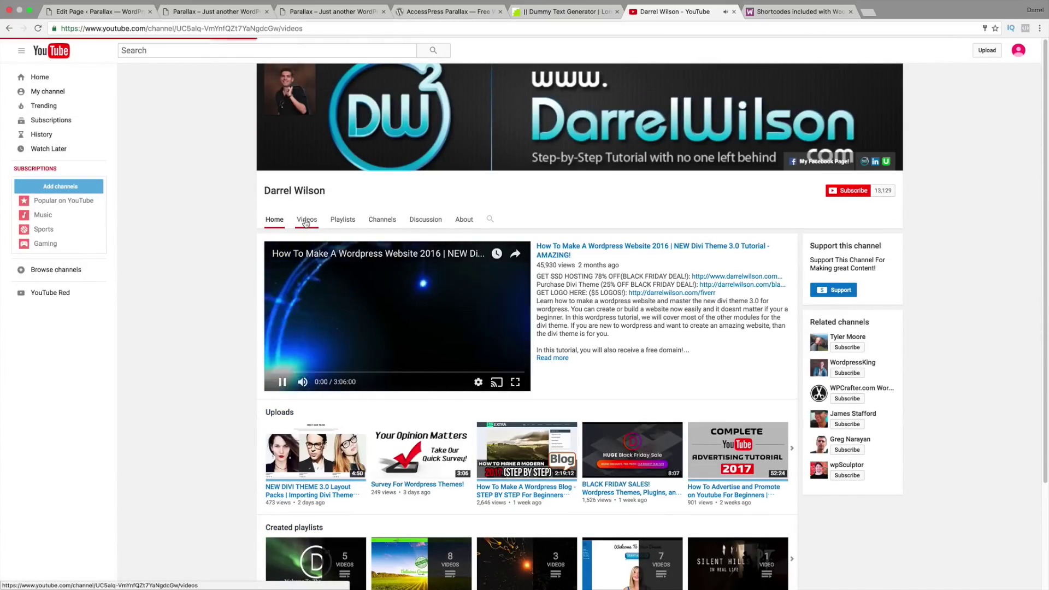
click(307, 220)
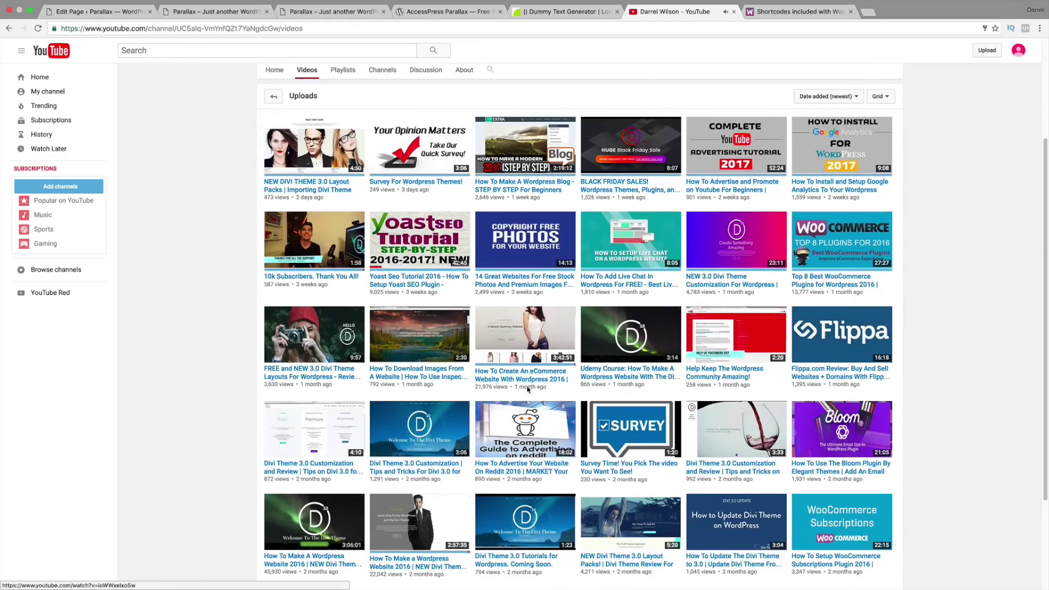
click(525, 378)
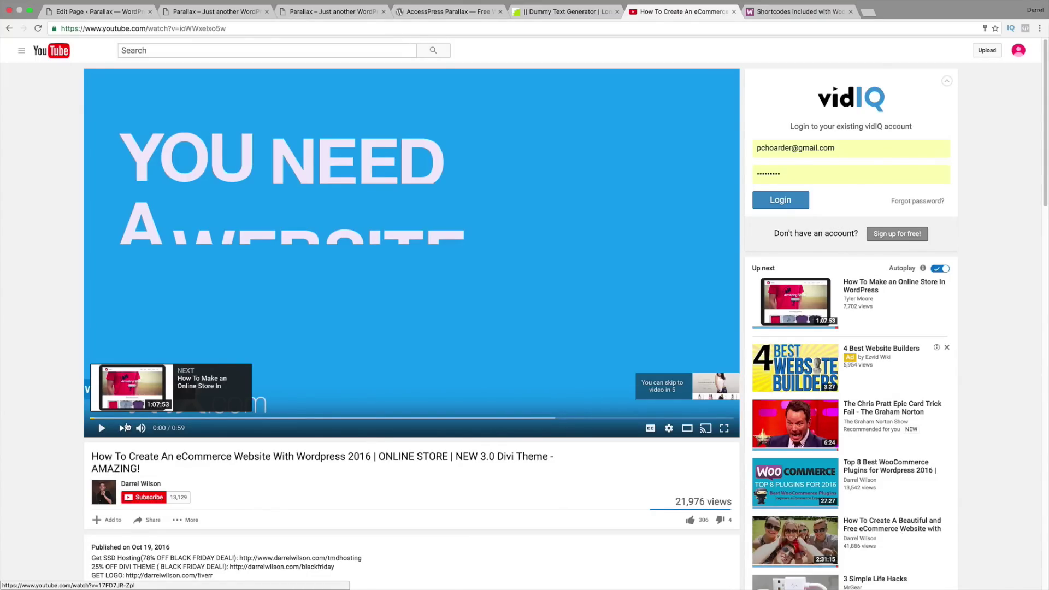
Step: Return to the live site's Shop section showing the Gucci Watch at $199.00
scroll(346, 422, down, 1)
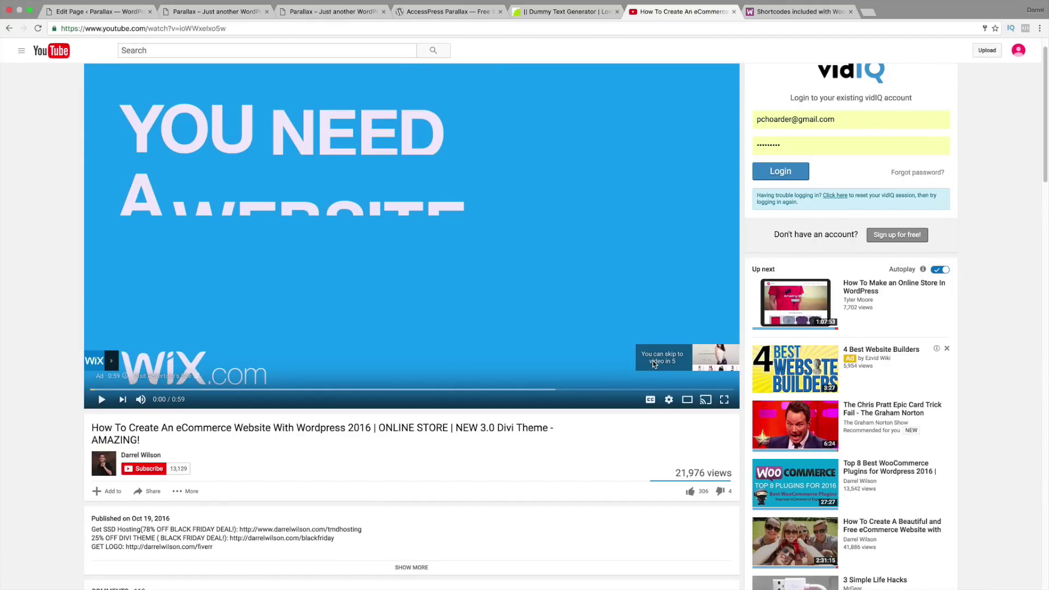
click(114, 12)
click(194, 13)
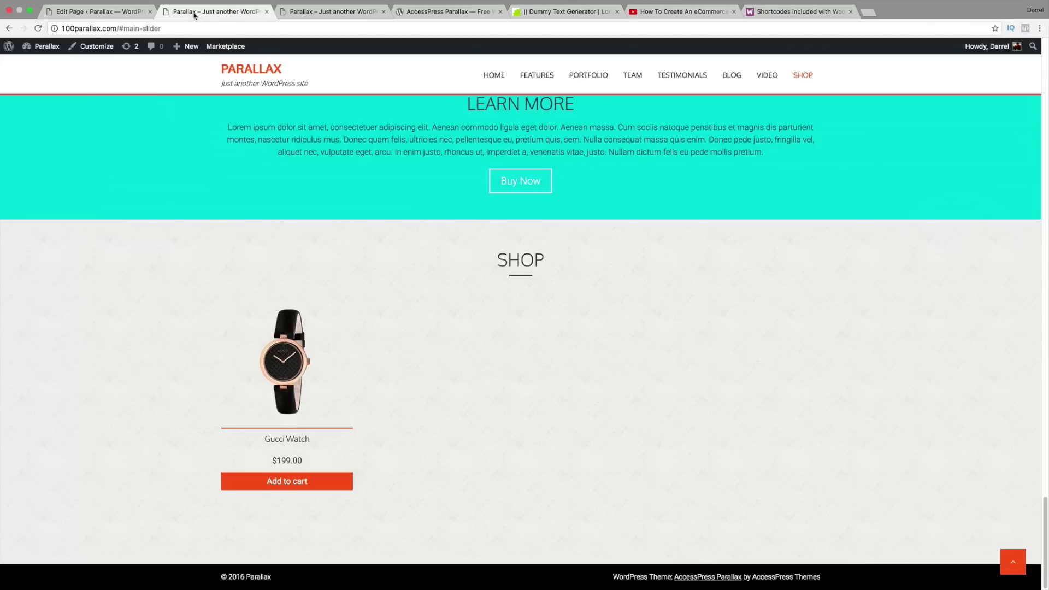
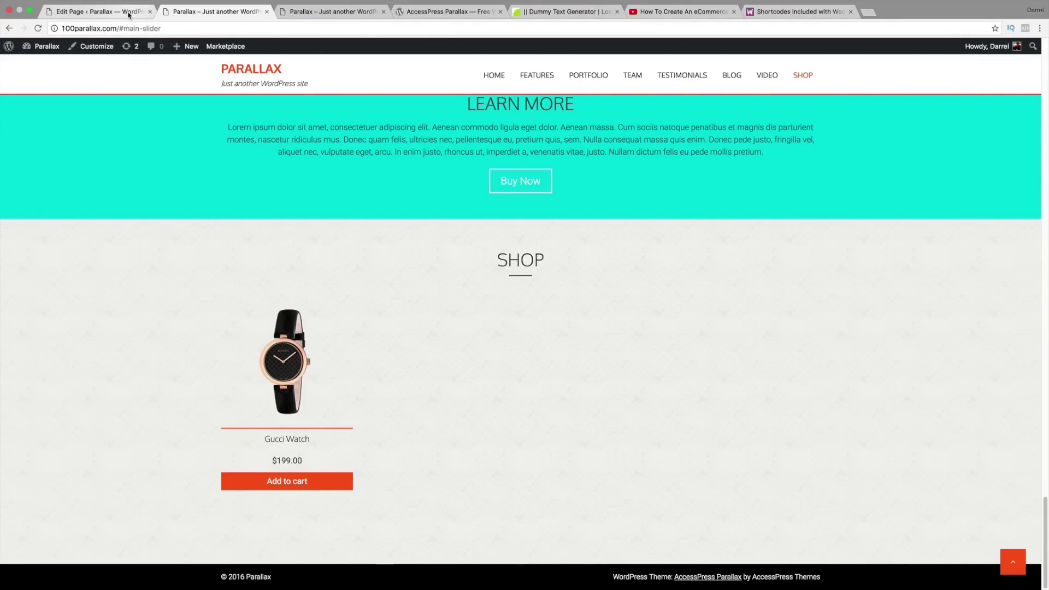
Step: Close the YouTube tutorial, Shortcodes and other extra browser tabs
click(734, 11)
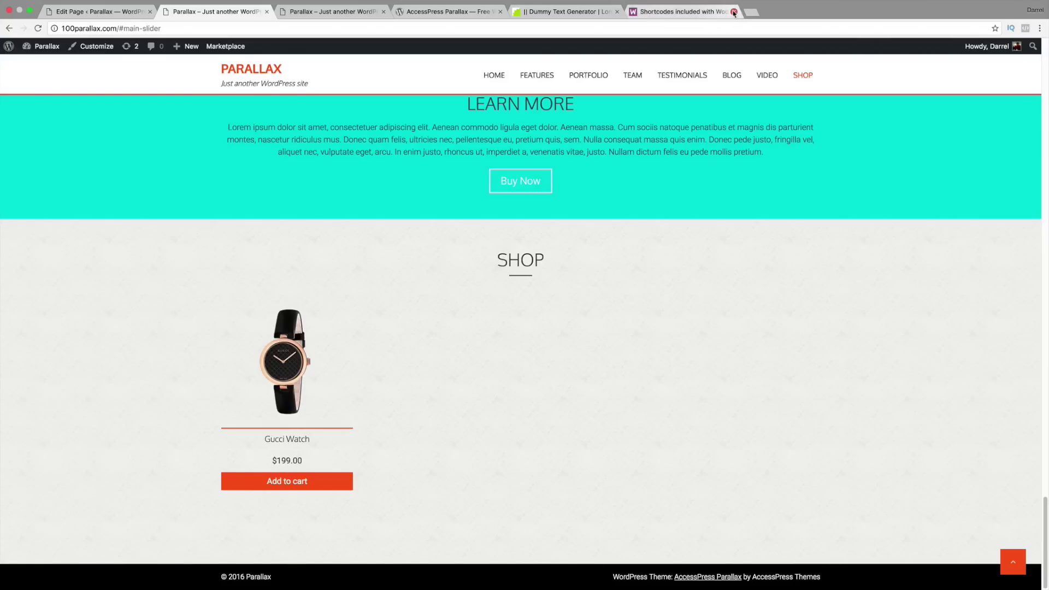
click(734, 11)
click(342, 11)
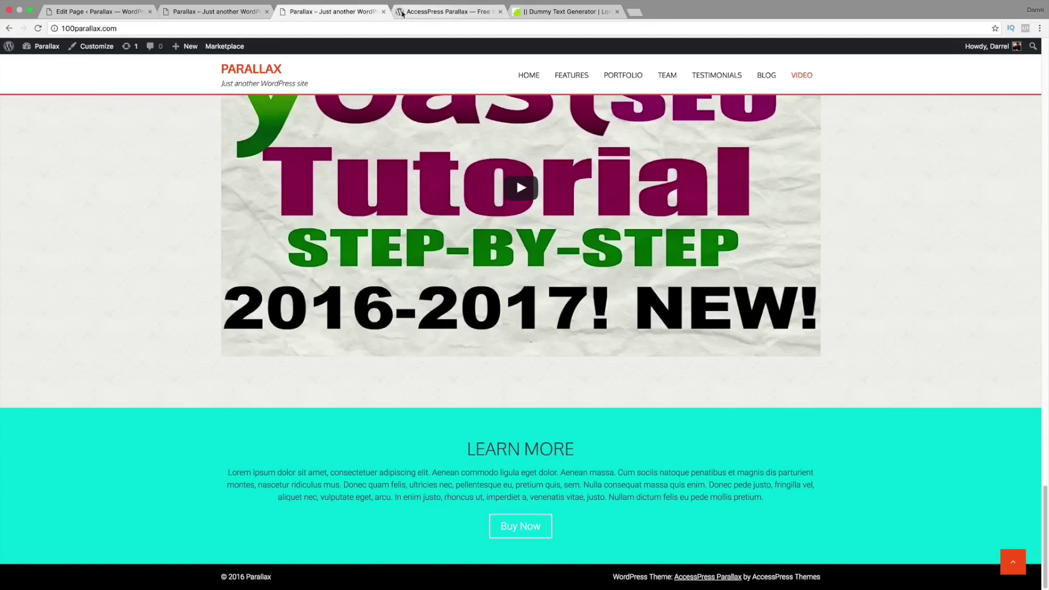
click(383, 12)
click(384, 11)
click(383, 11)
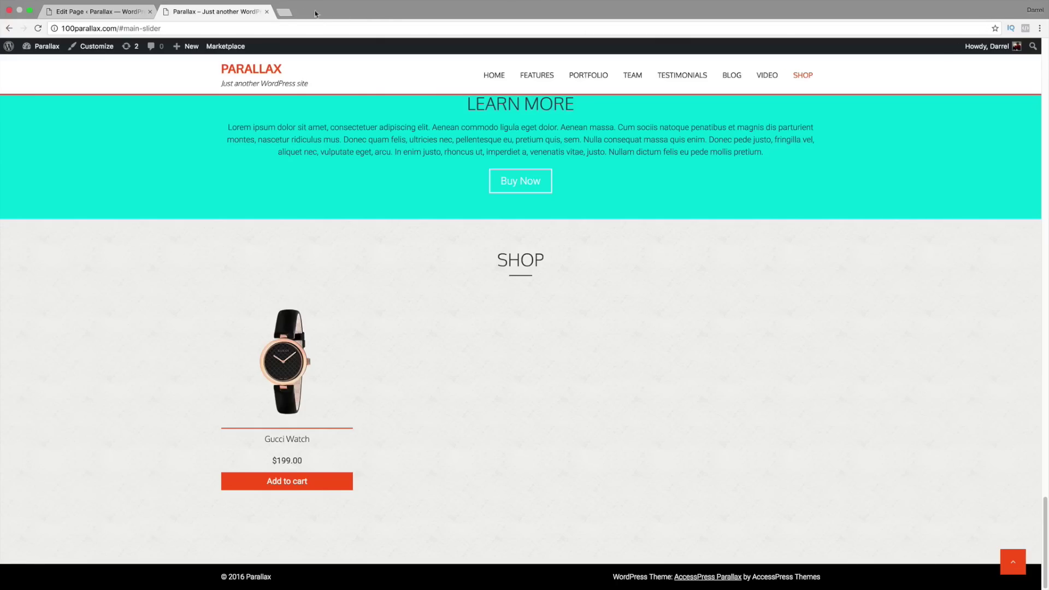
Step: Go to the Parallax site's admin Dashboard from the site name in the admin bar
mouse_move(44, 45)
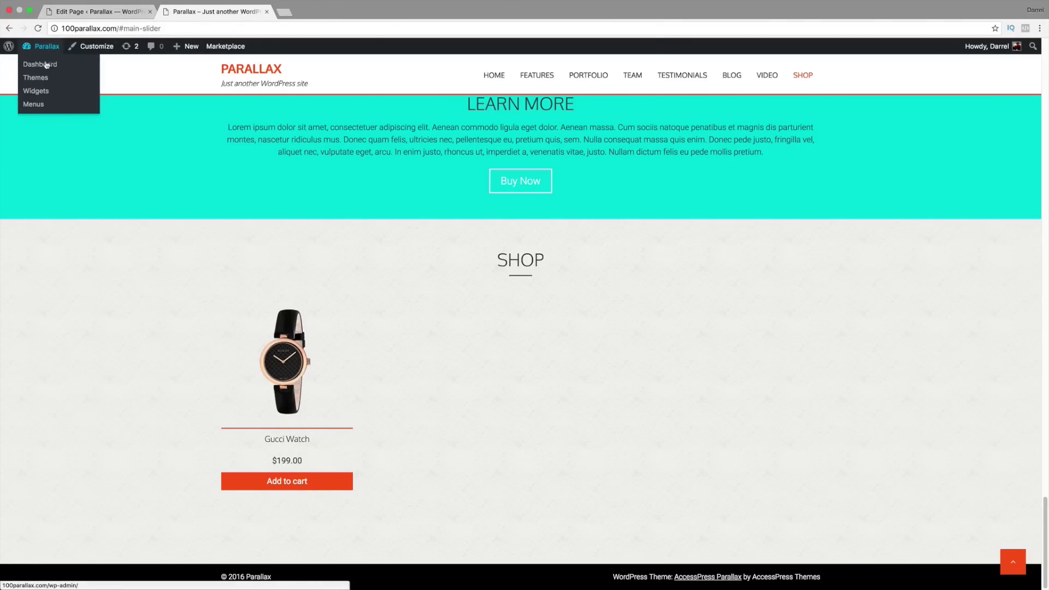
click(46, 64)
click(93, 12)
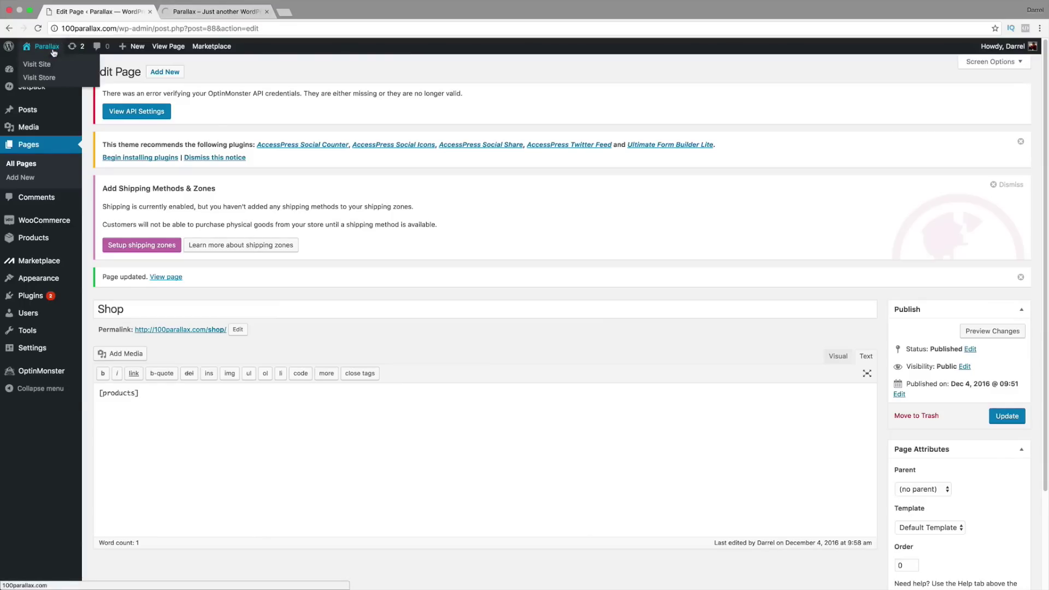
key(ctrl+Tab)
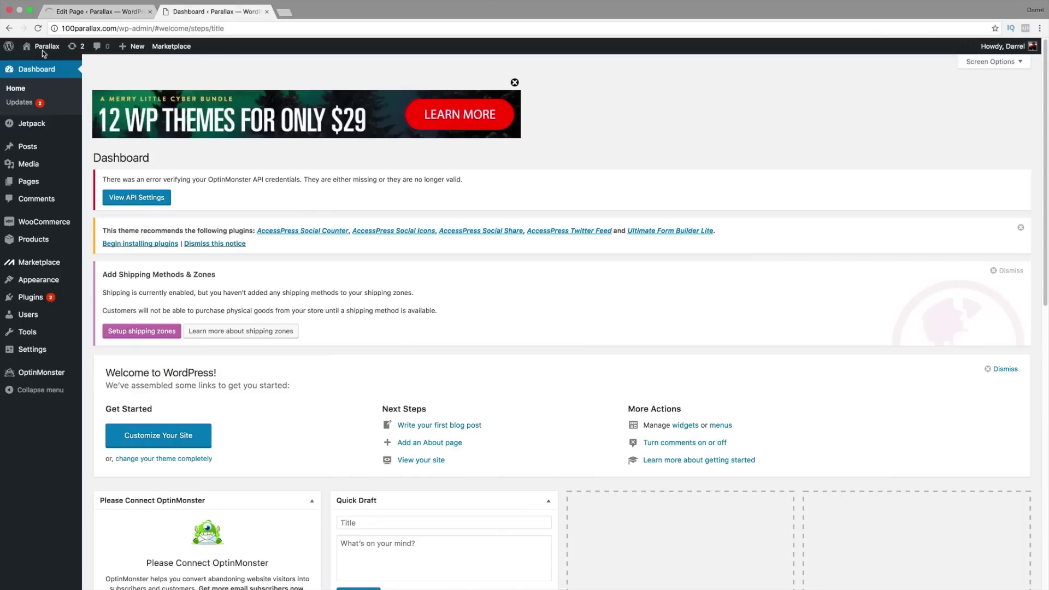
click(52, 66)
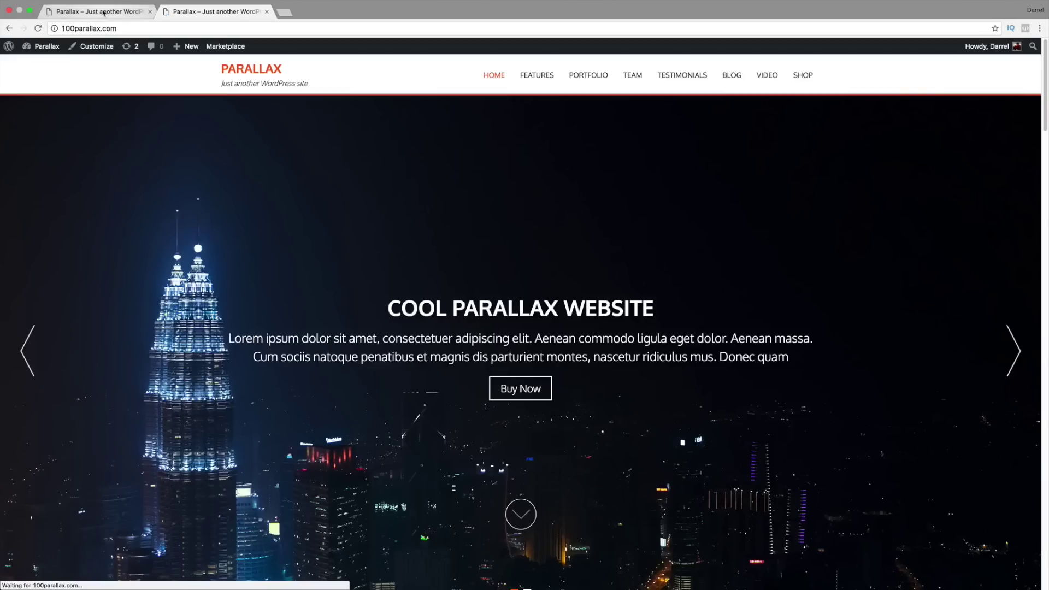
click(106, 13)
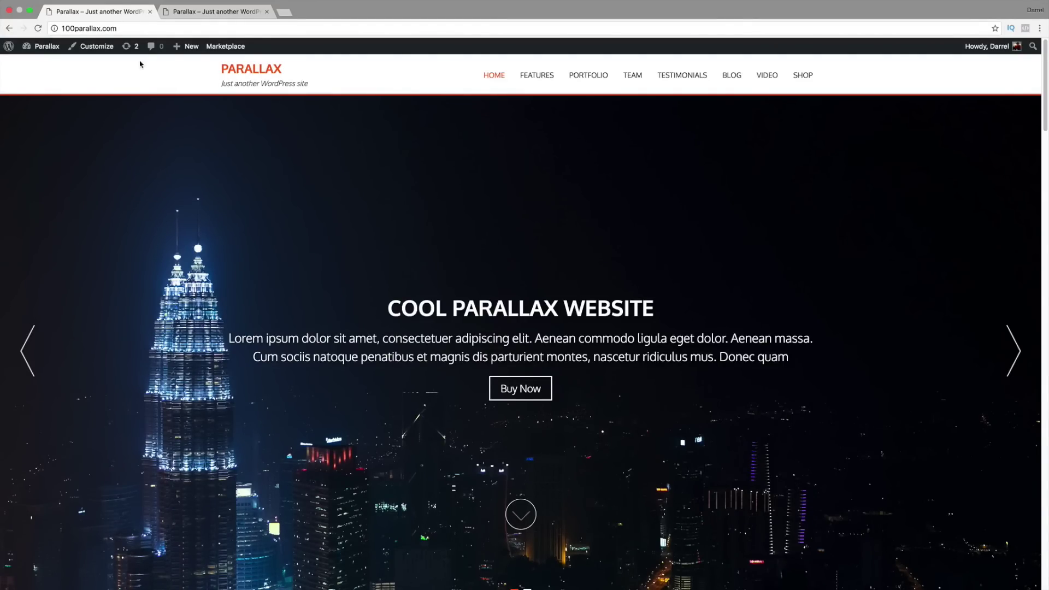
mouse_move(47, 47)
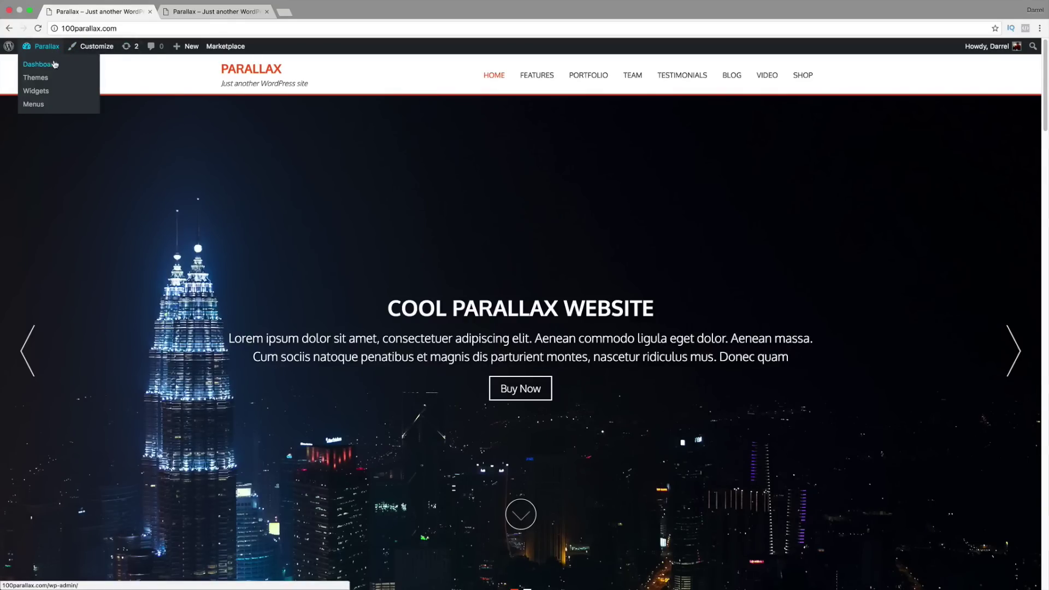
click(55, 68)
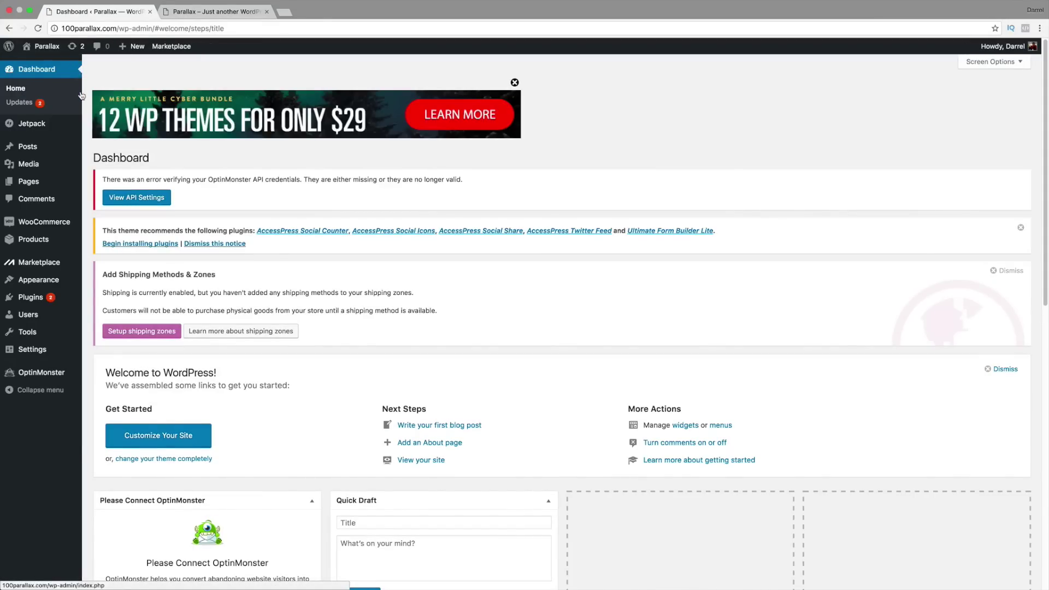
Step: Bulk-install all five of the theme's recommended plugins
click(36, 299)
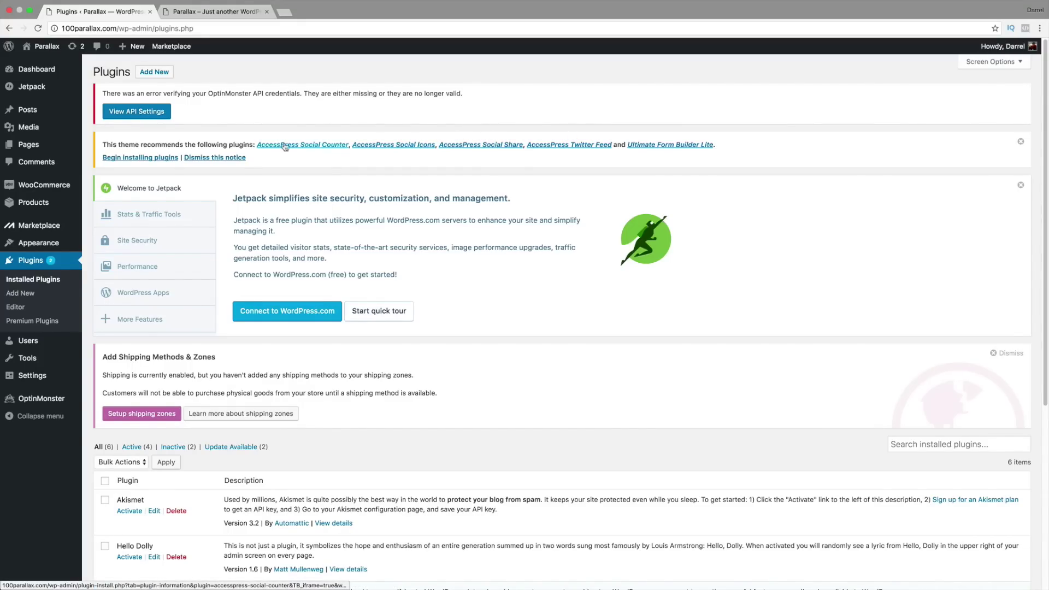
click(157, 159)
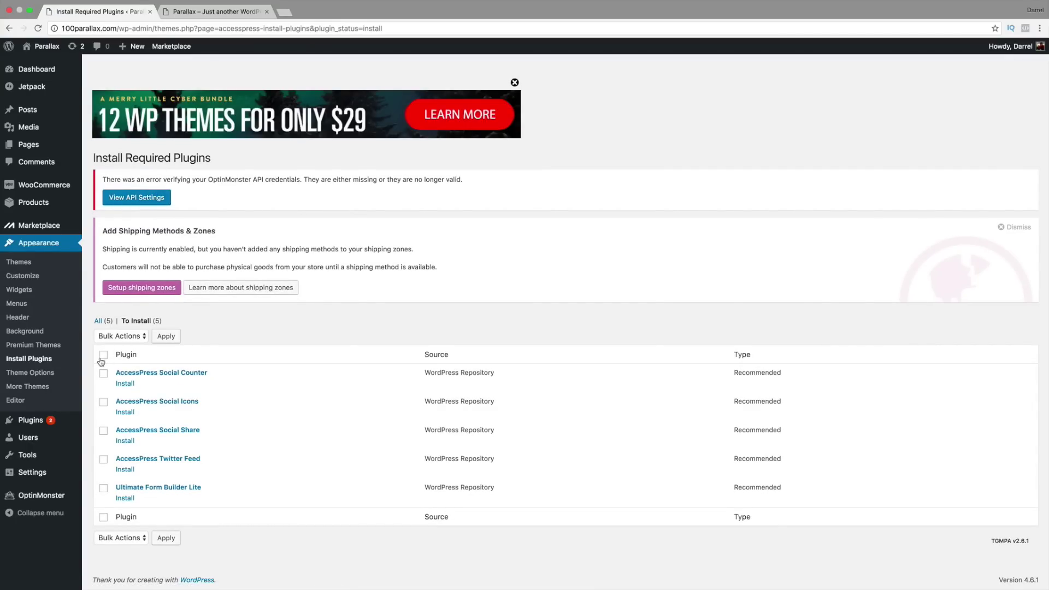
click(103, 354)
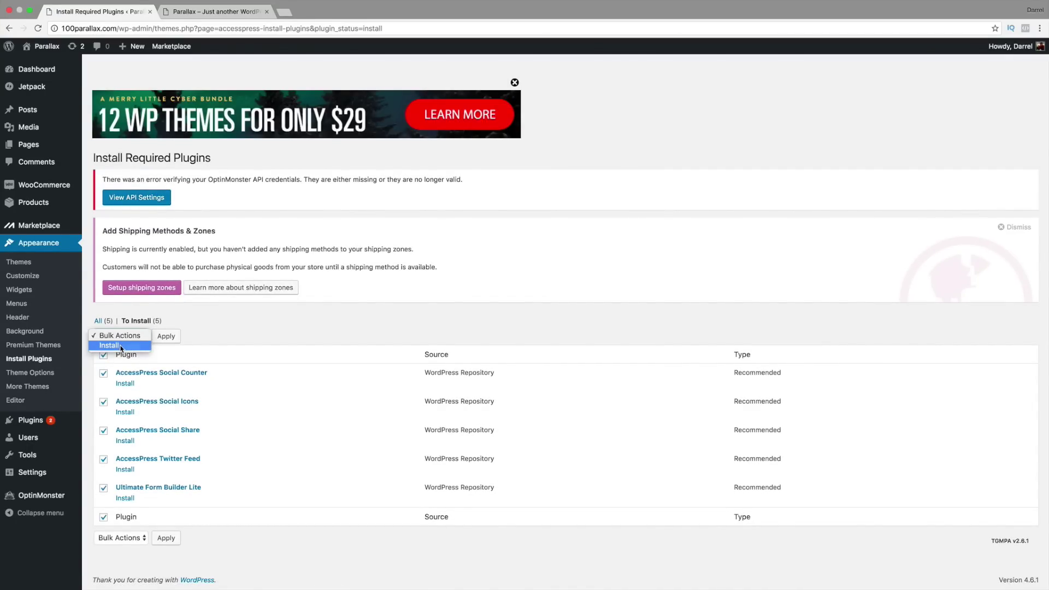
click(122, 346)
click(165, 339)
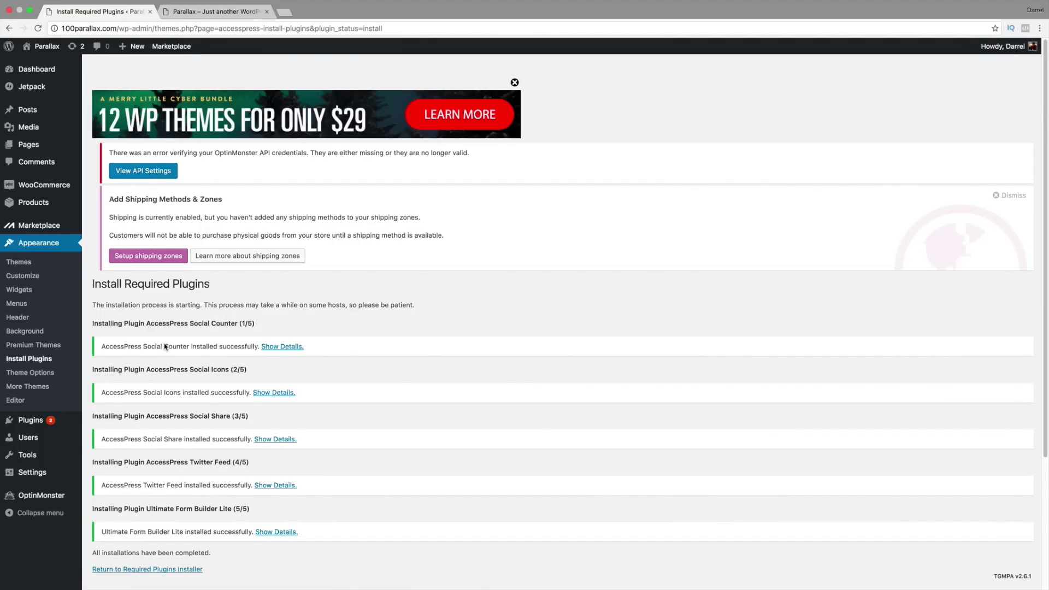
scroll(165, 347, down, 1)
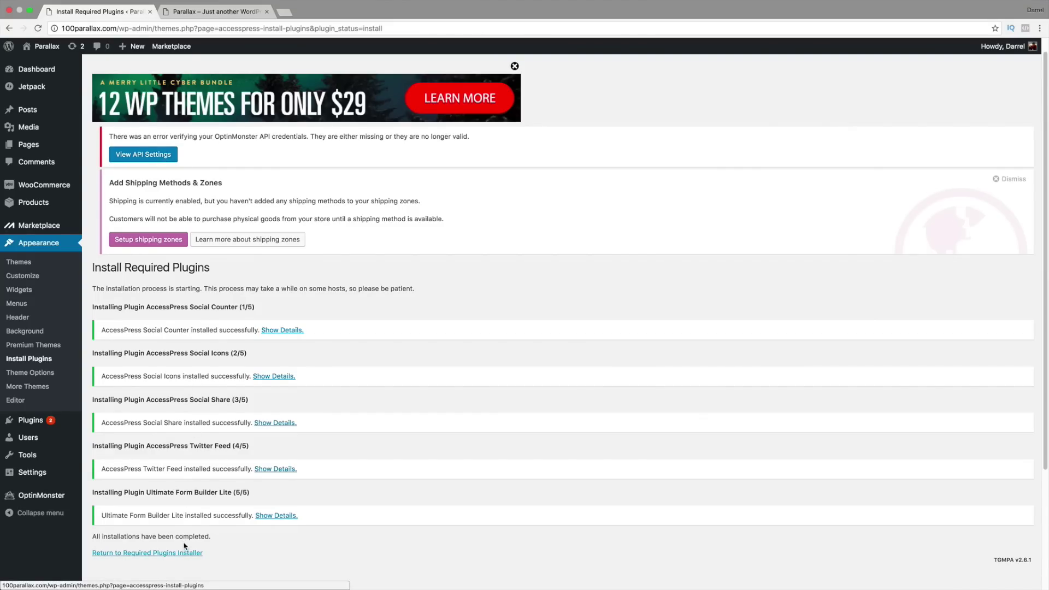
Step: Bulk-activate all five installed plugins from the required plugins list
click(138, 554)
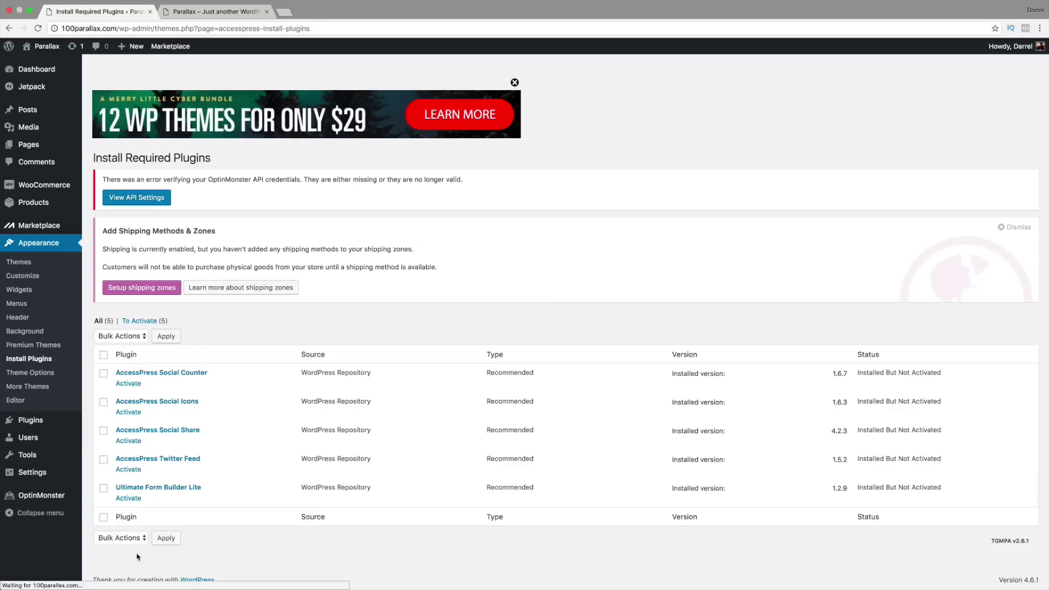
click(104, 356)
click(117, 336)
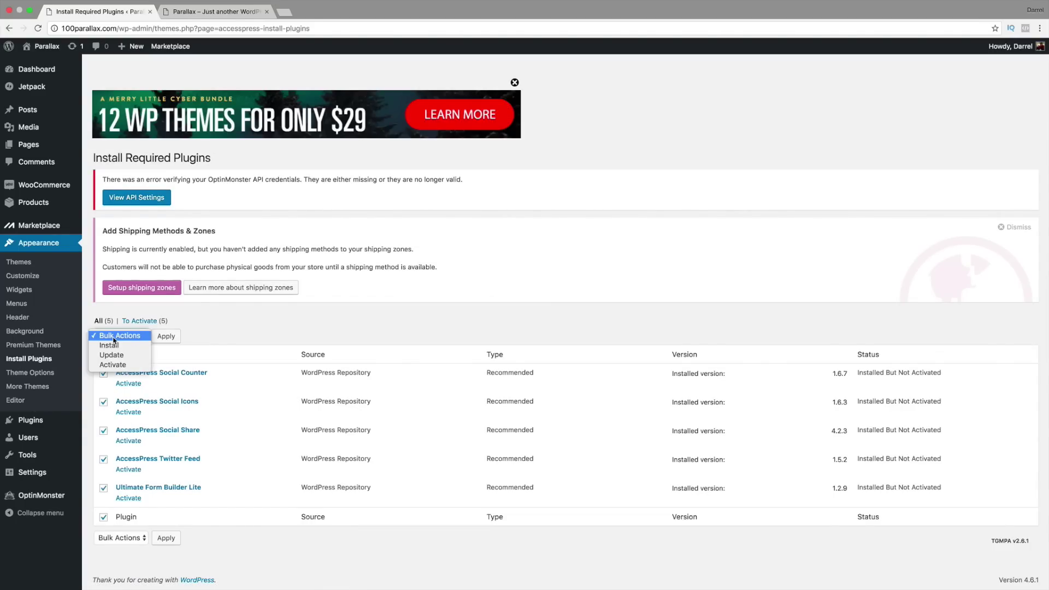
click(120, 365)
click(165, 336)
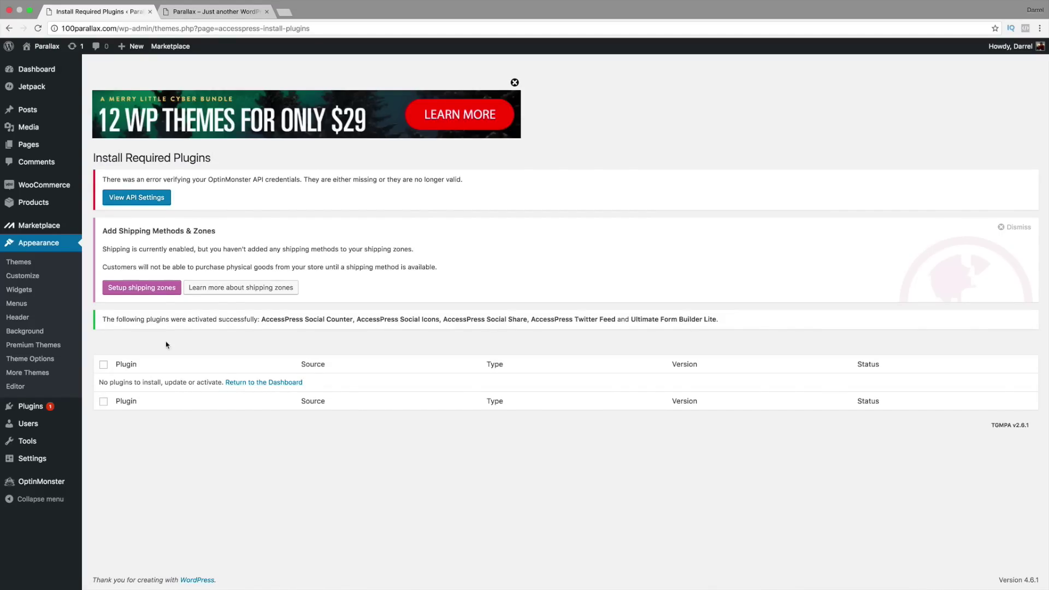
click(49, 69)
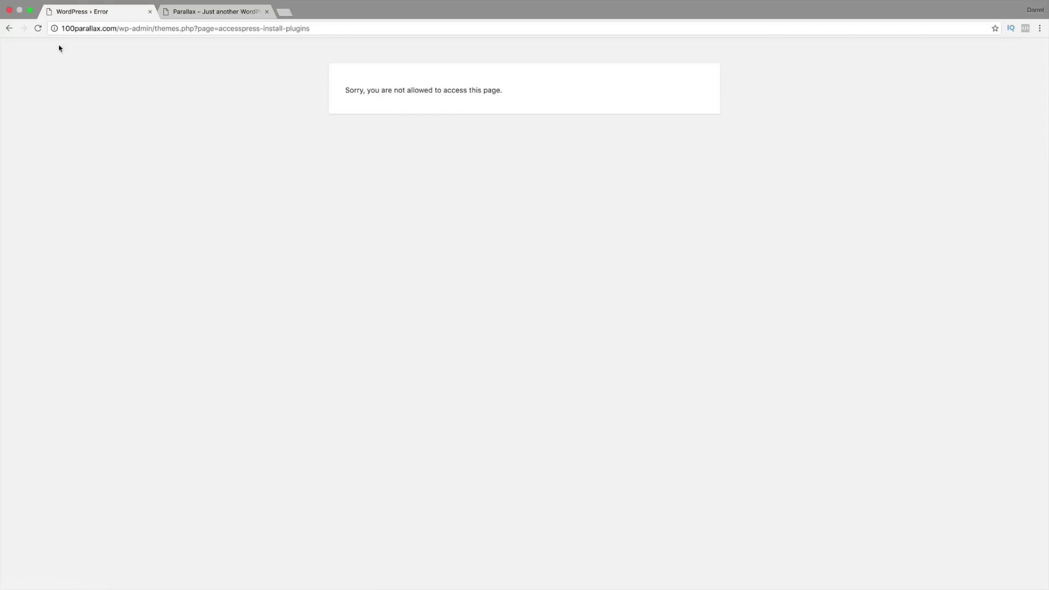
Step: Reload the page, then load the site's home page from the address bar
click(38, 28)
click(128, 27)
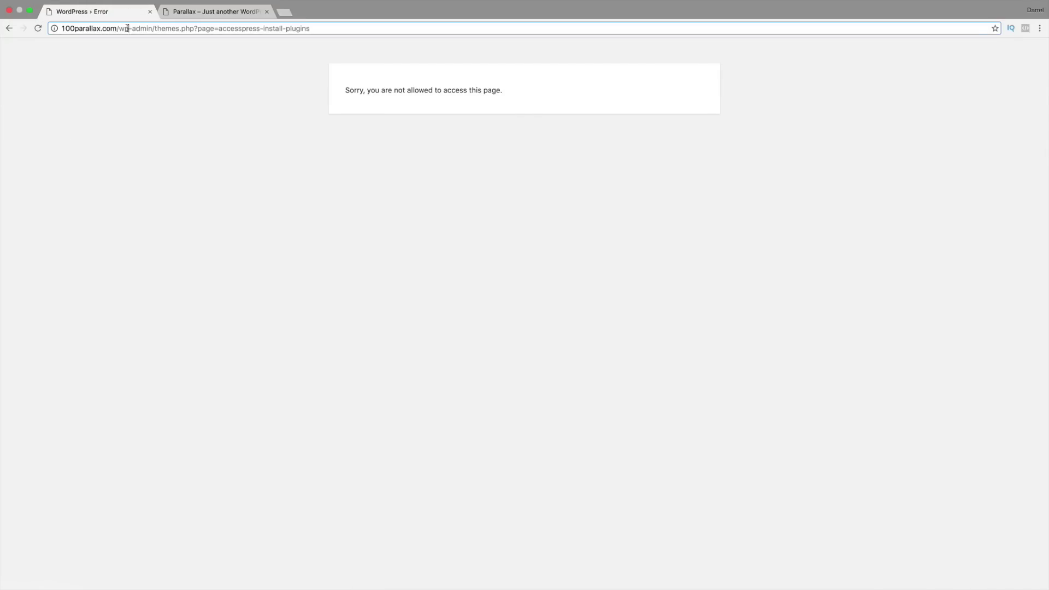
click(127, 29)
text(1)
key(Return)
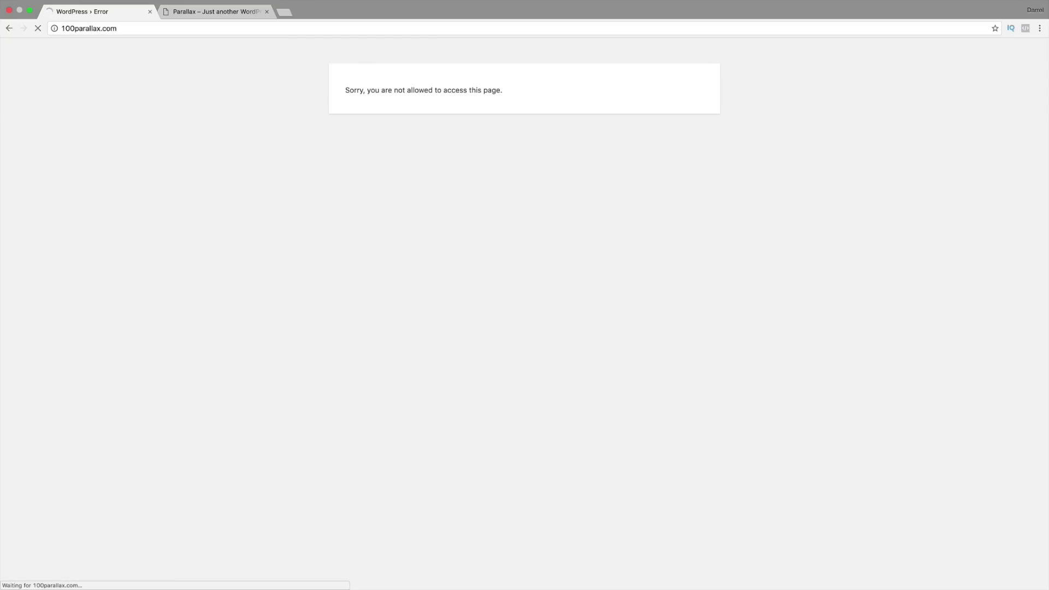
Step: Go to 100parallax.com/wp-admin and view the new plugin menus, including Forms
click(135, 28)
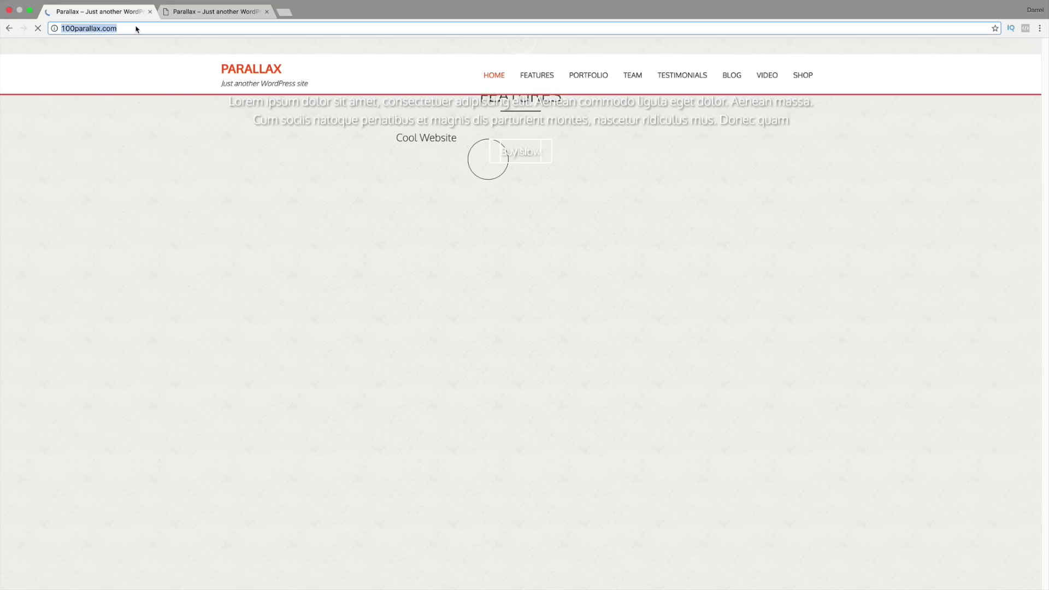
key(Right)
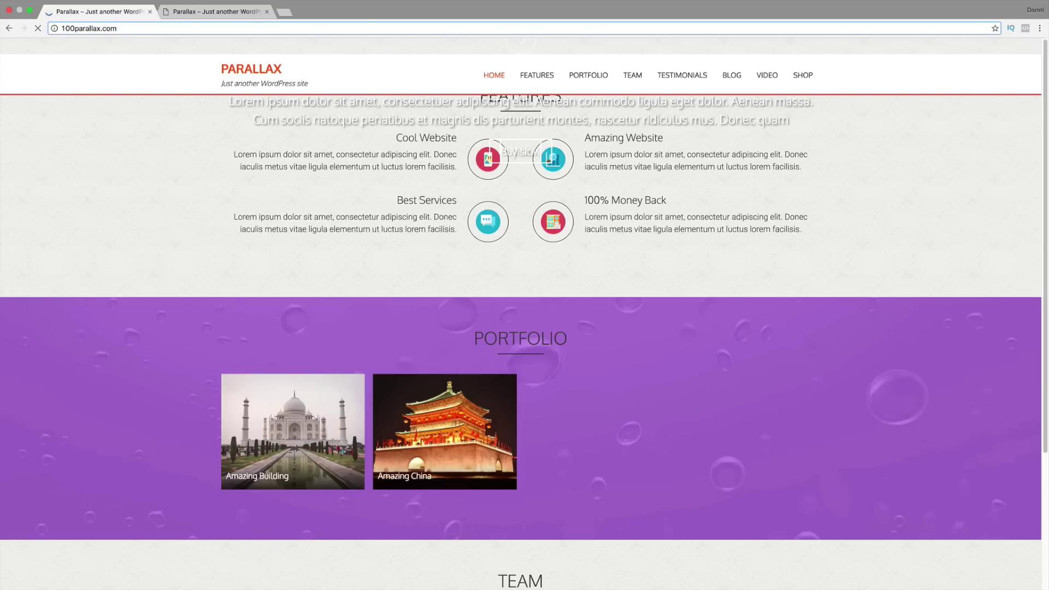
text(/wp-=)
key(BackSpace)
text(admi)
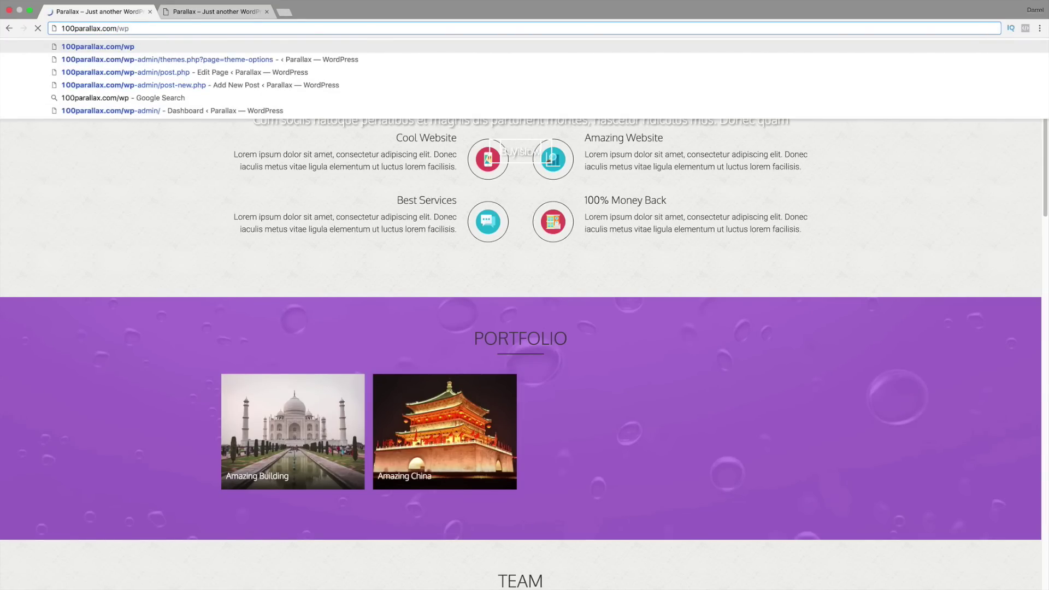
text(n)
key(Return)
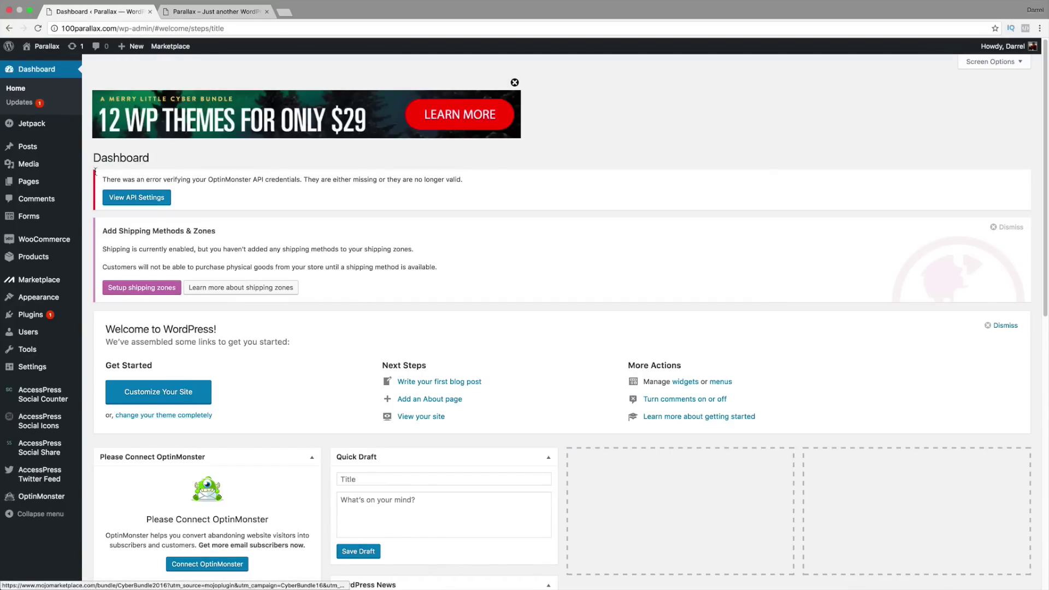
scroll(87, 232, down, 1)
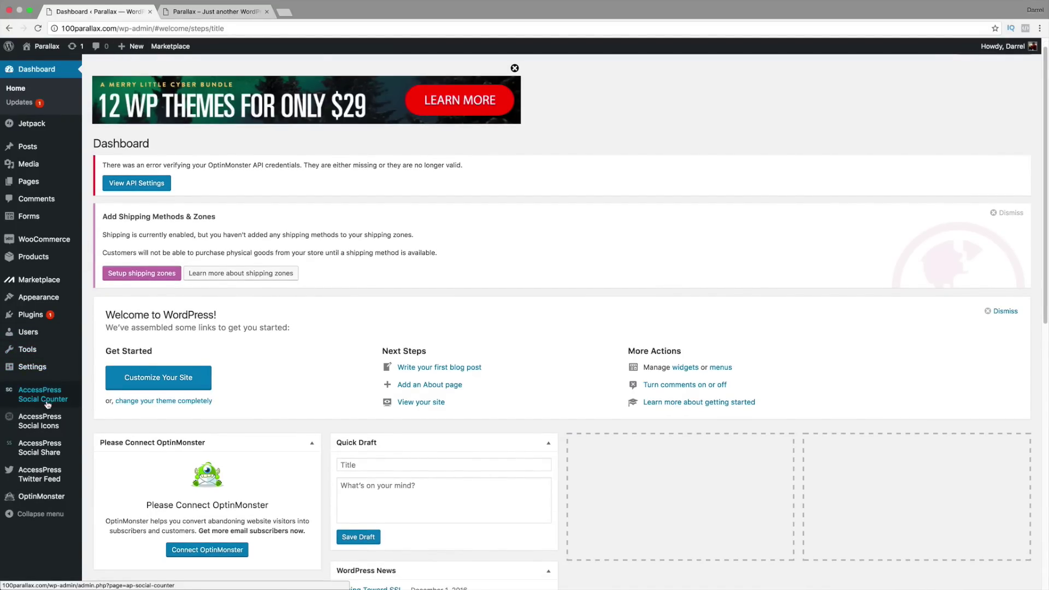
mouse_move(46, 419)
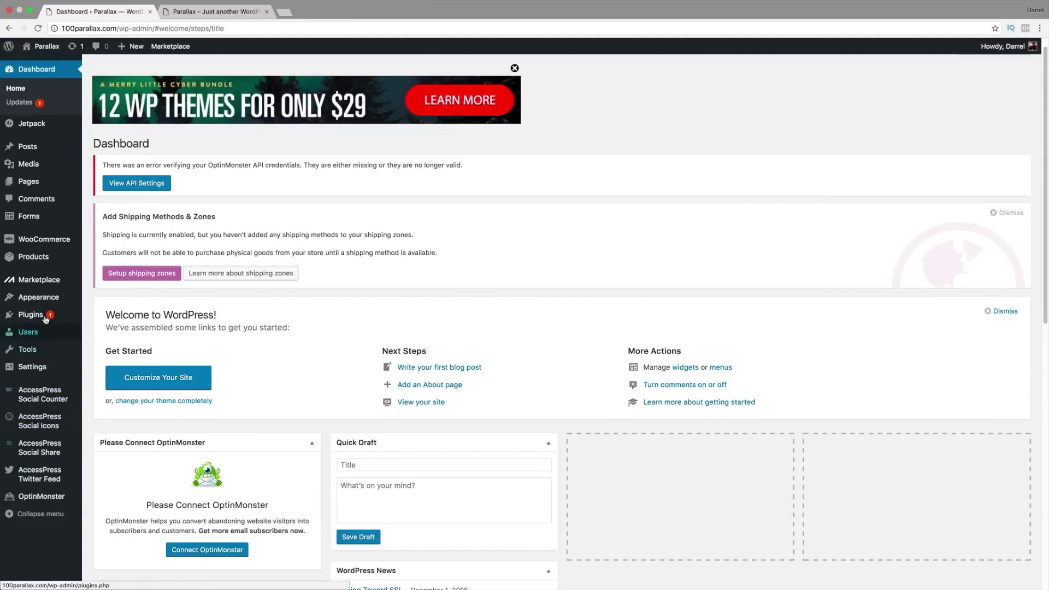
mouse_move(41, 220)
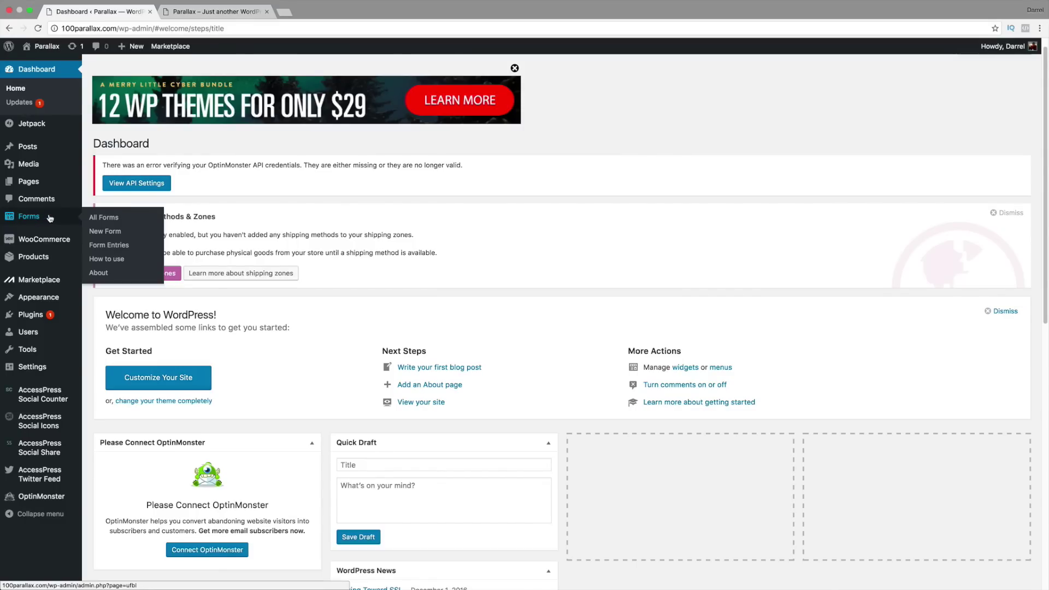
Step: Create a new form titled 'Contact Form' under Forms > New Form
click(109, 237)
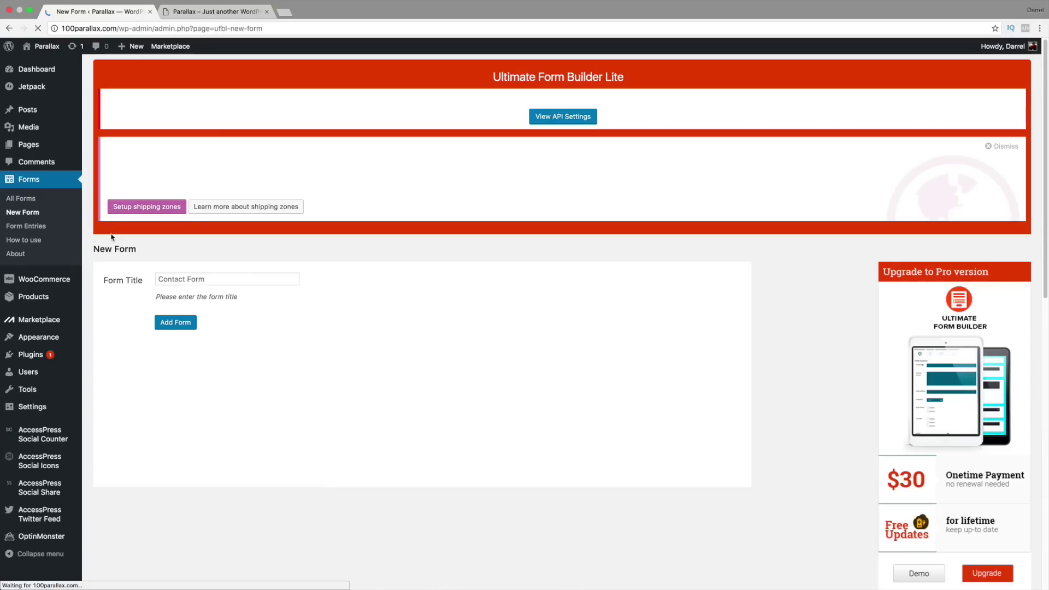
click(202, 279)
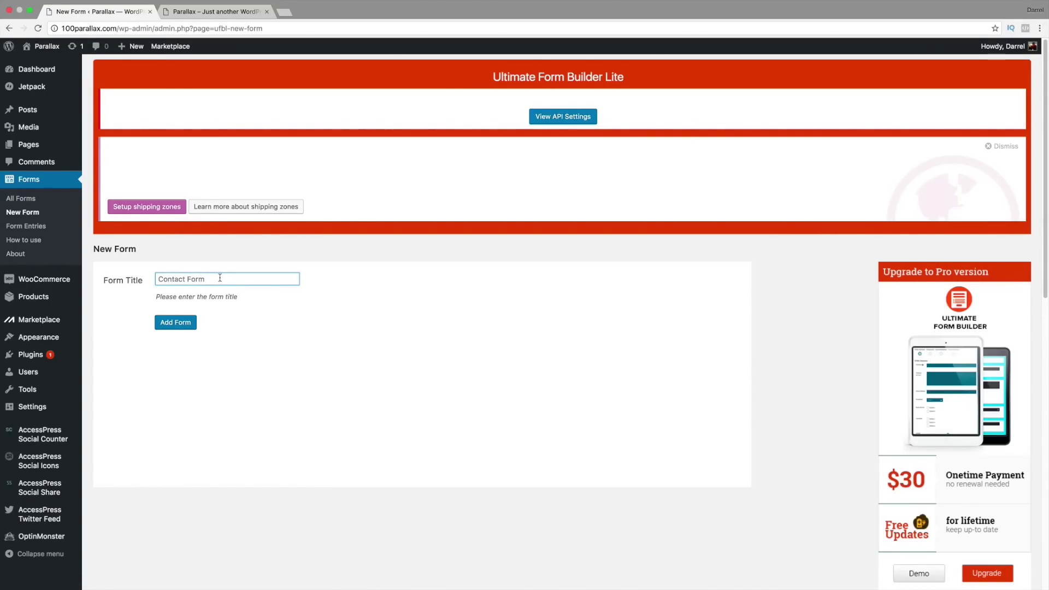
text(Contact Form)
click(190, 324)
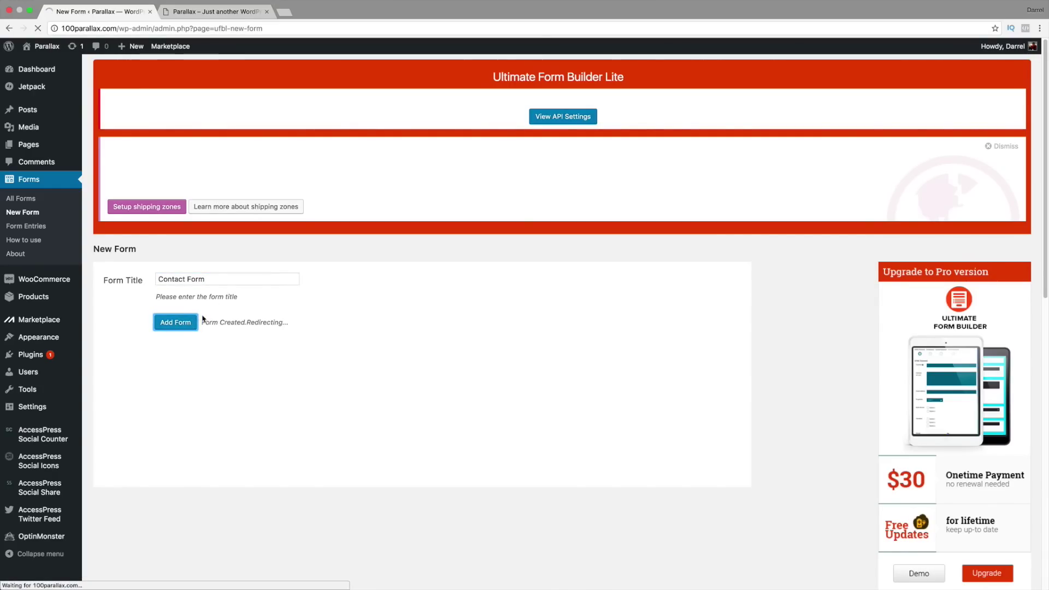
scroll(205, 317, down, 2)
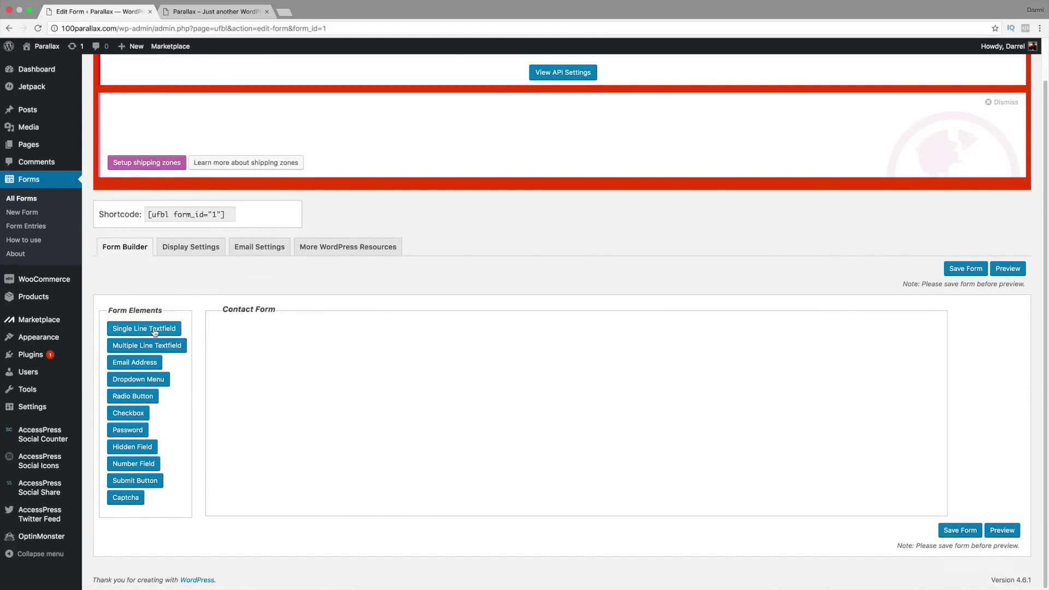
Step: Add a single-line text field labelled 'Your Name' and save the form
click(154, 332)
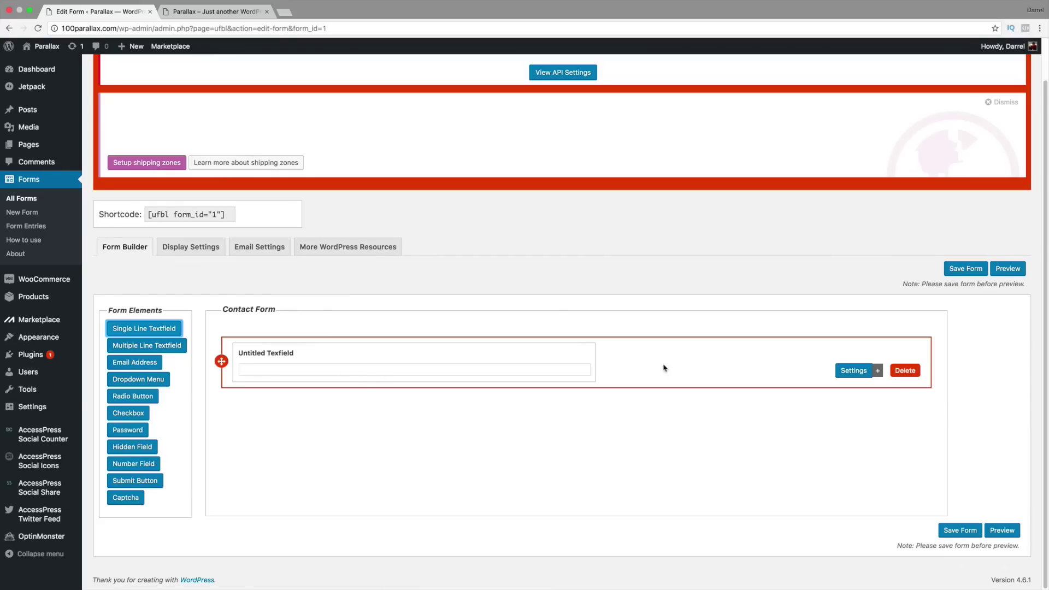
click(837, 370)
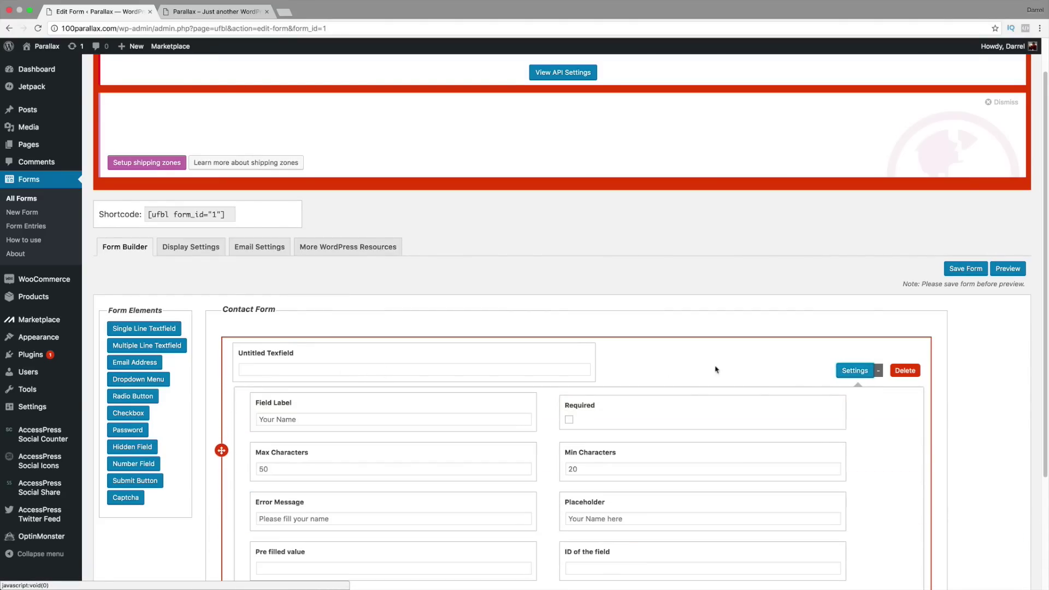
scroll(535, 370, down, 1)
click(391, 399)
scroll(400, 401, down, 1)
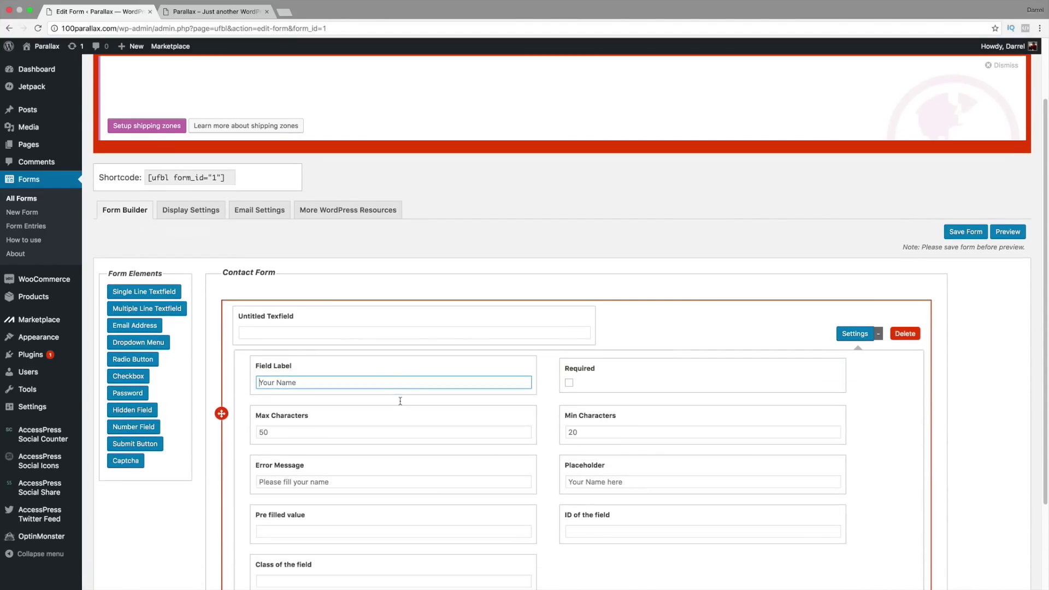
text(Your NBa)
key(BackSpace)
key(BackSpace)
text(Name)
click(570, 387)
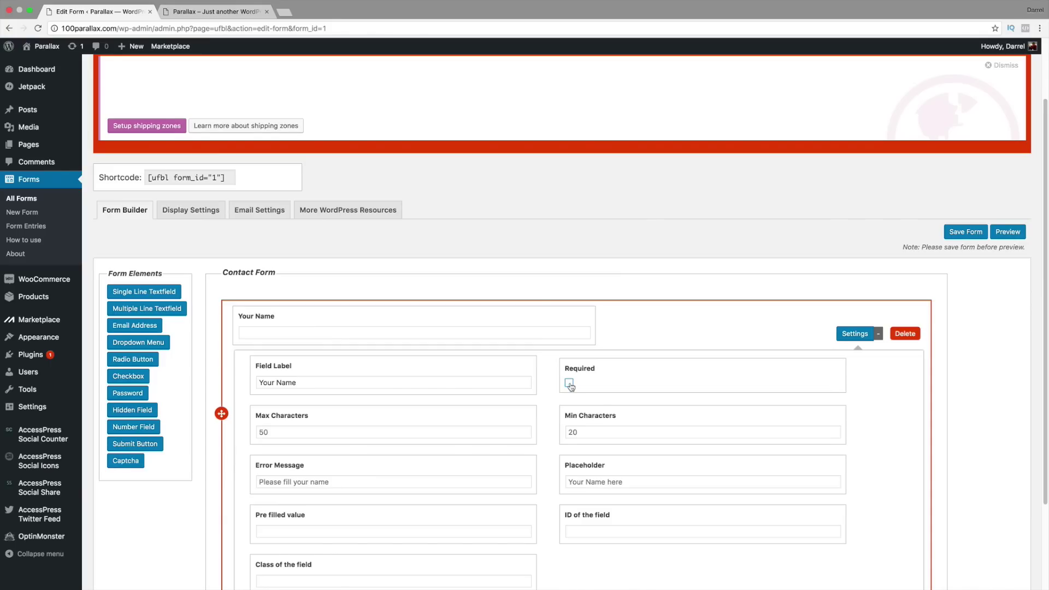
scroll(628, 328, down, 3)
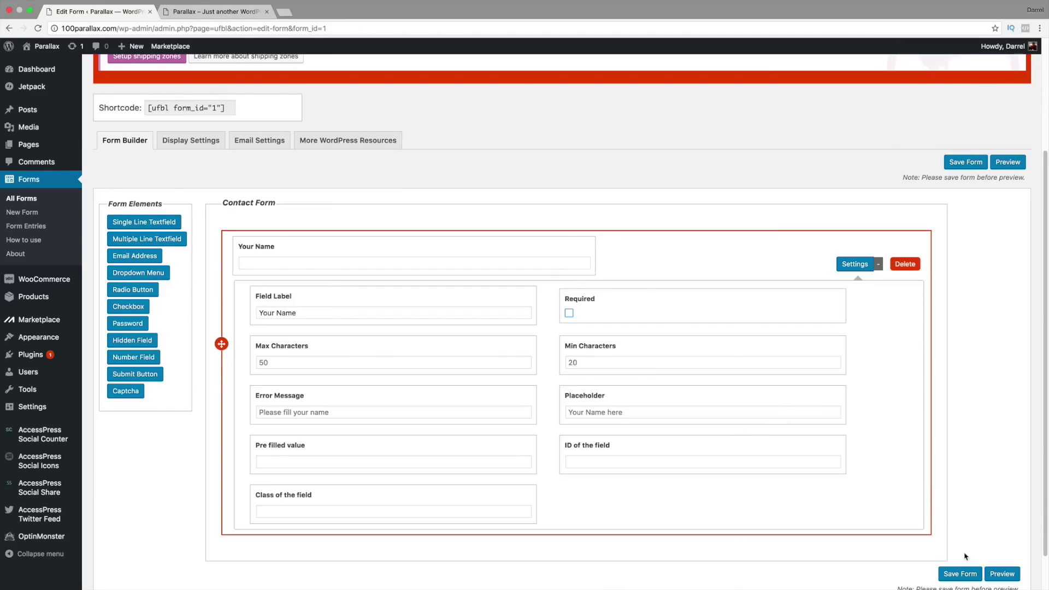
click(961, 574)
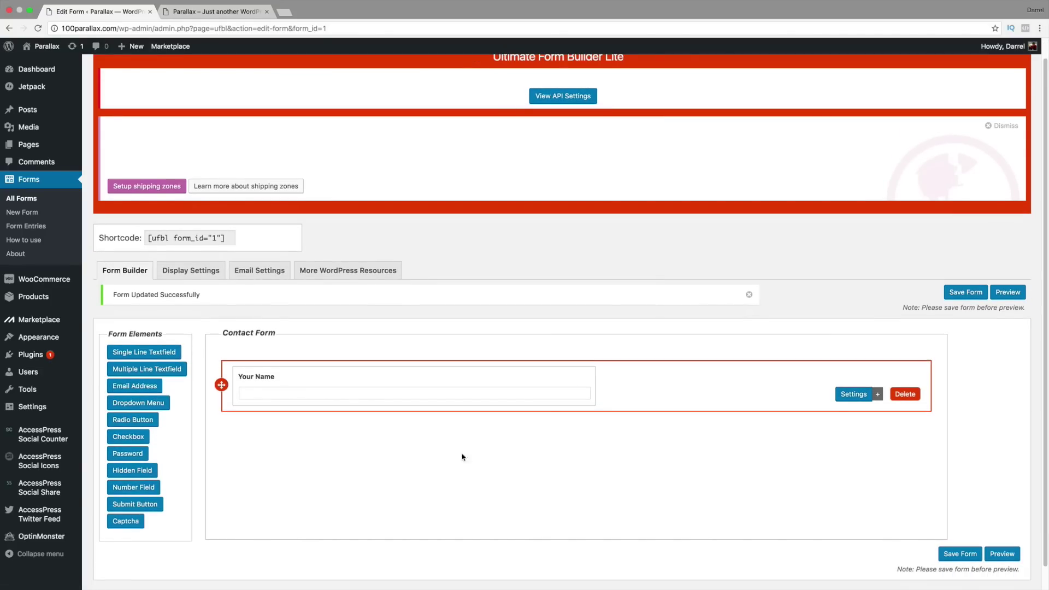
scroll(297, 389, down, 1)
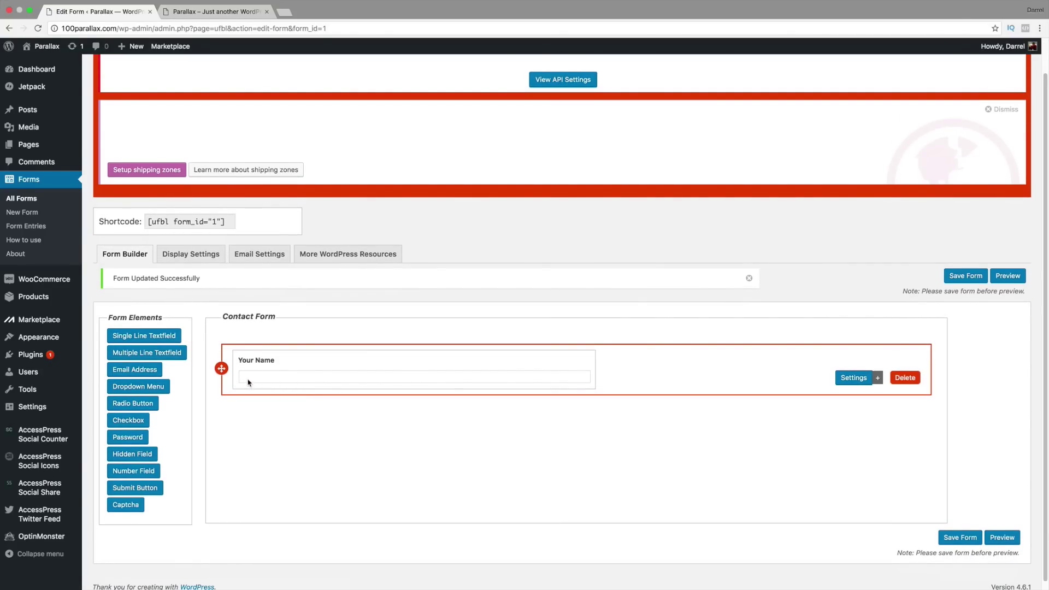
Step: Add a second text field labelled 'Subject' and save the form
click(159, 336)
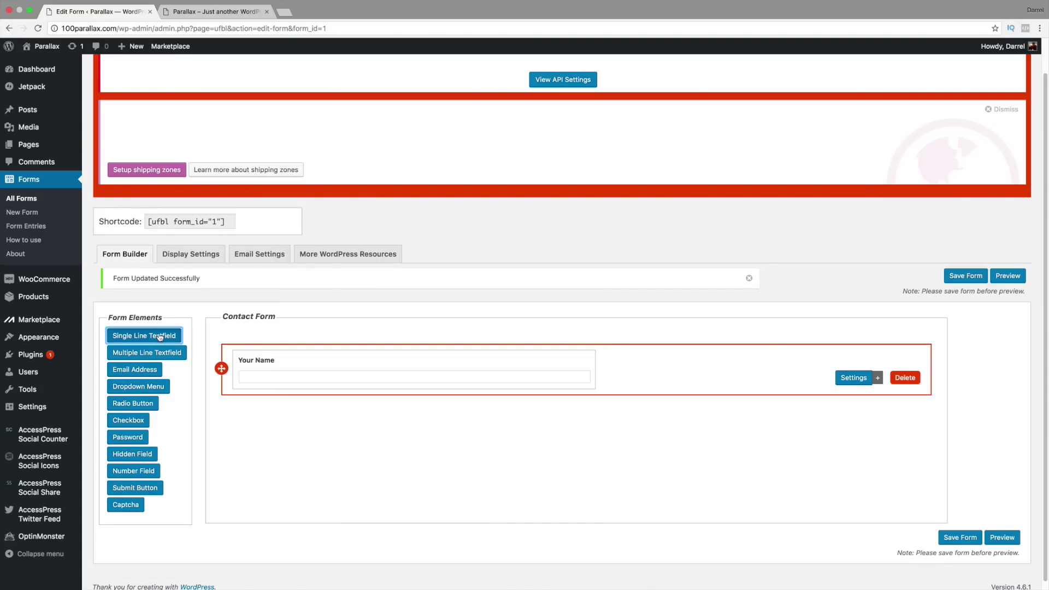
click(323, 442)
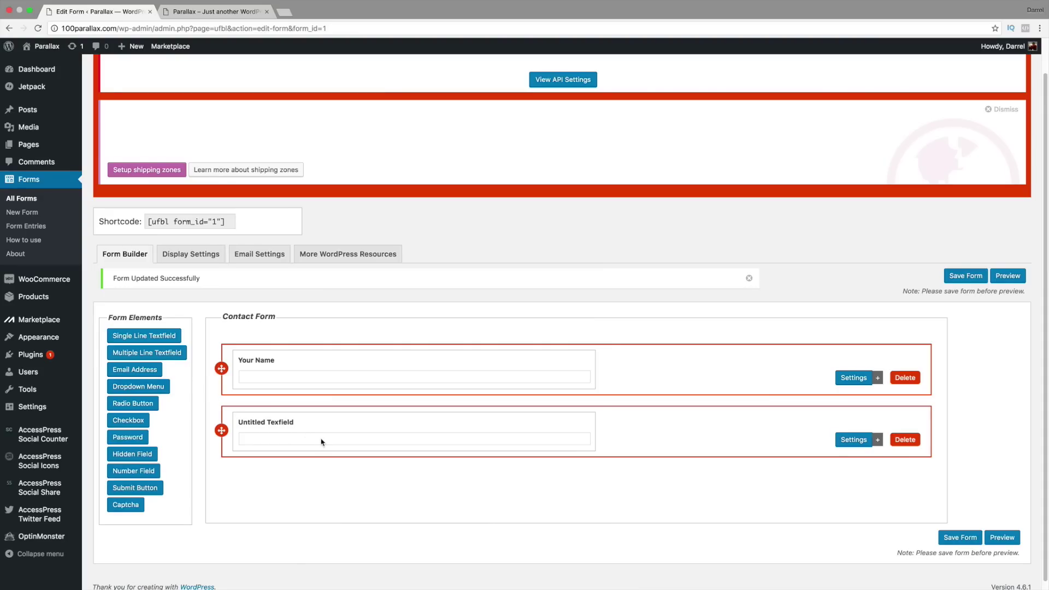
click(846, 441)
scroll(710, 443, down, 1)
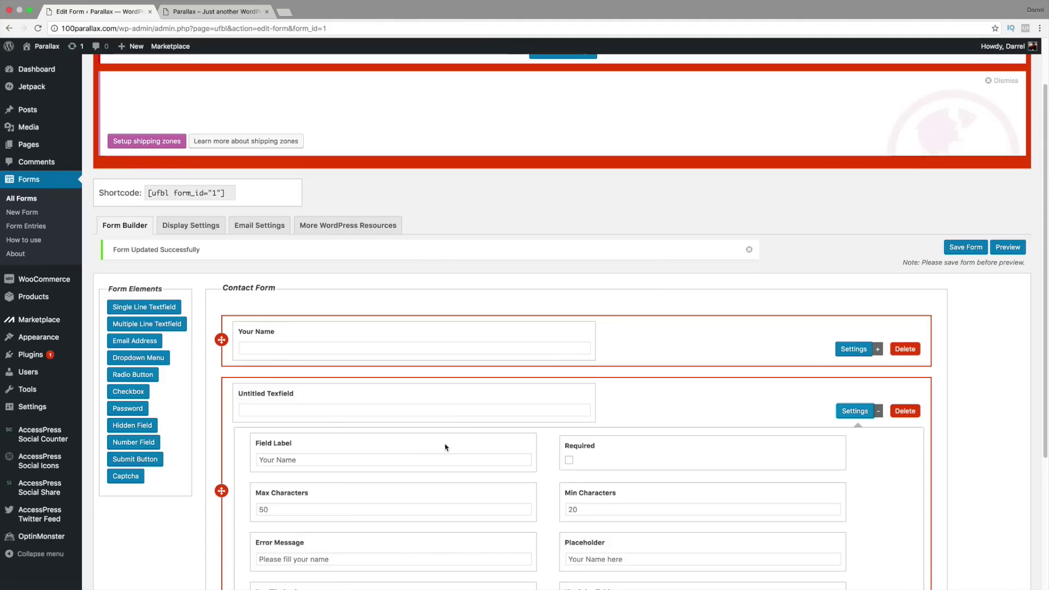
click(417, 460)
text(Subject)
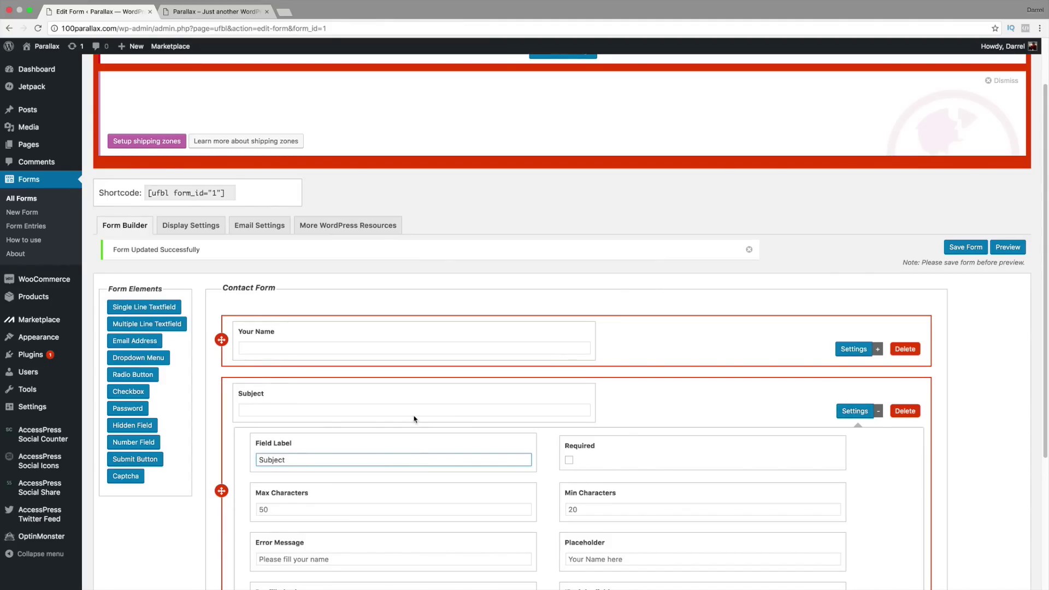
scroll(414, 419, down, 5)
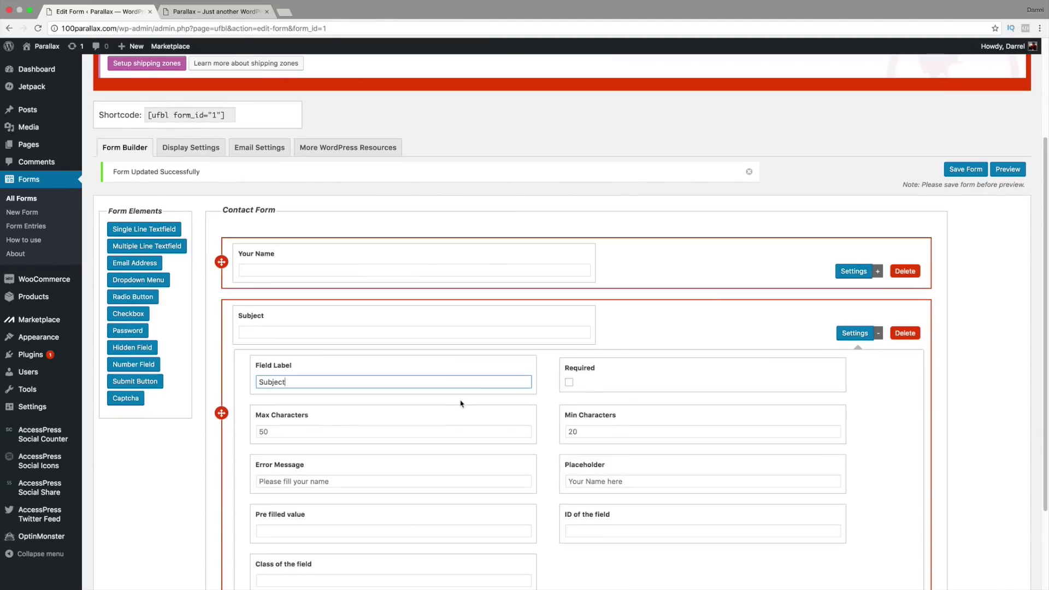
click(957, 531)
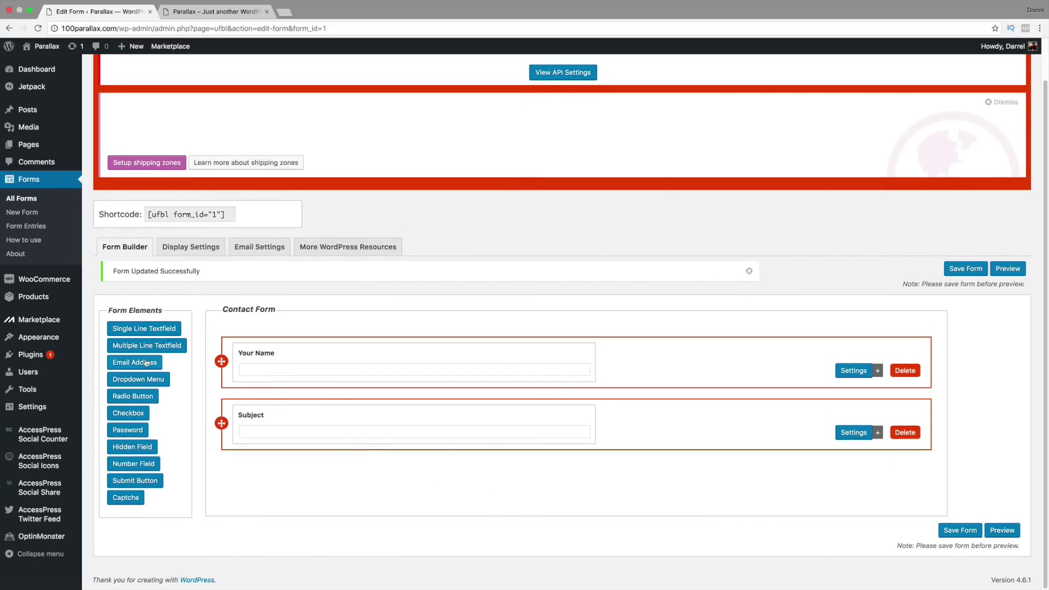
Step: Add a required Email Address field labelled 'Your Email' and save the form
click(144, 368)
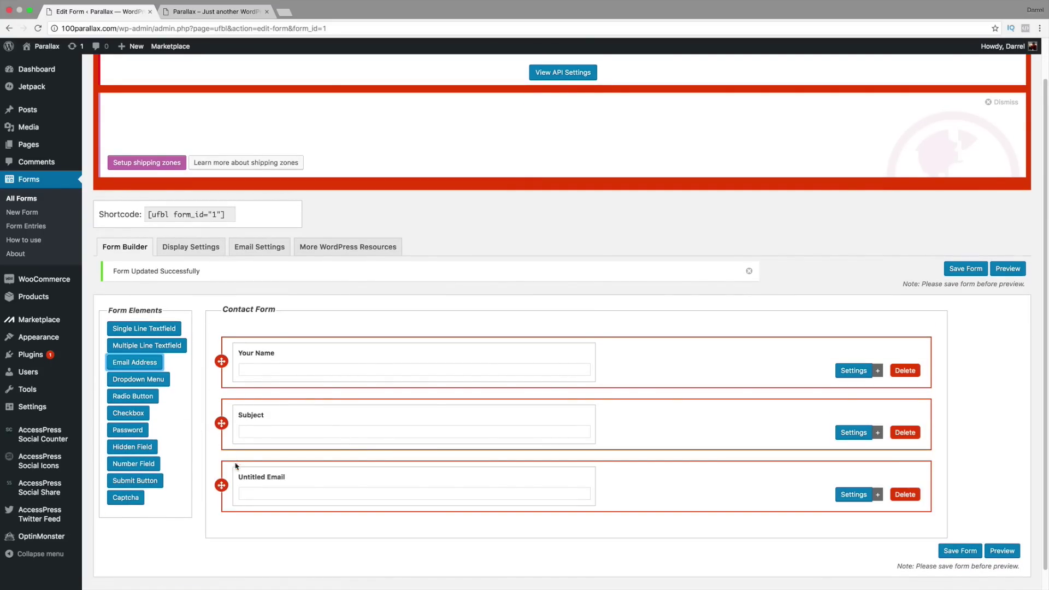
click(854, 495)
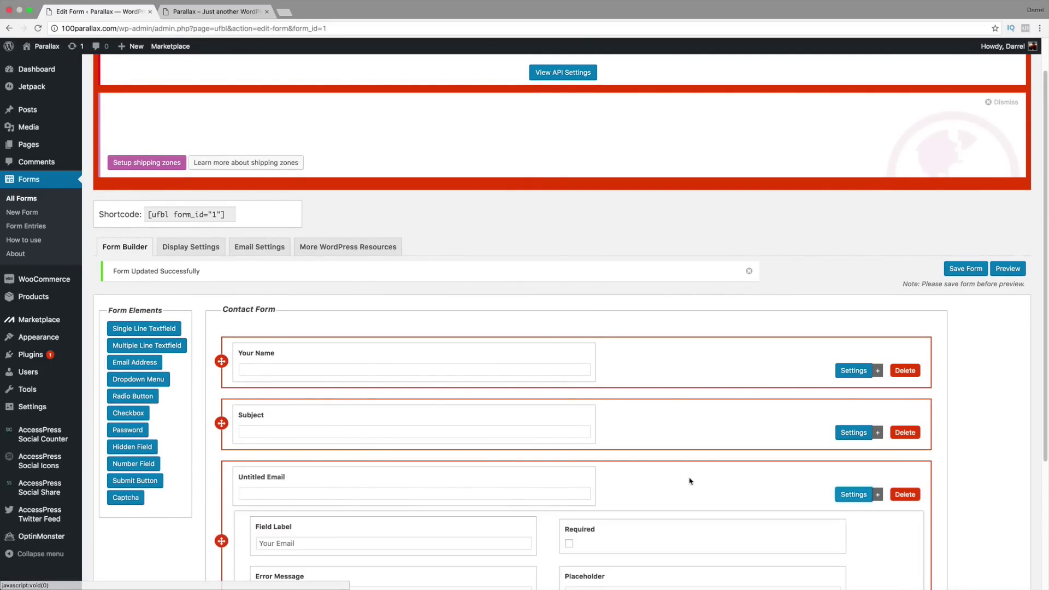
scroll(691, 480, down, 2)
click(406, 480)
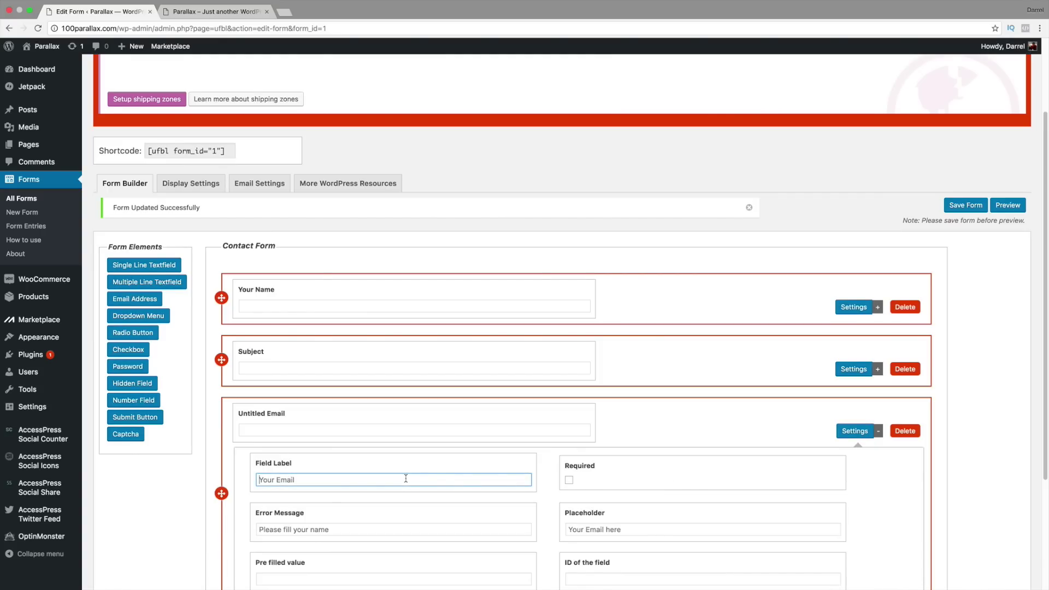
text(Your Em,)
click(569, 481)
scroll(594, 470, down, 3)
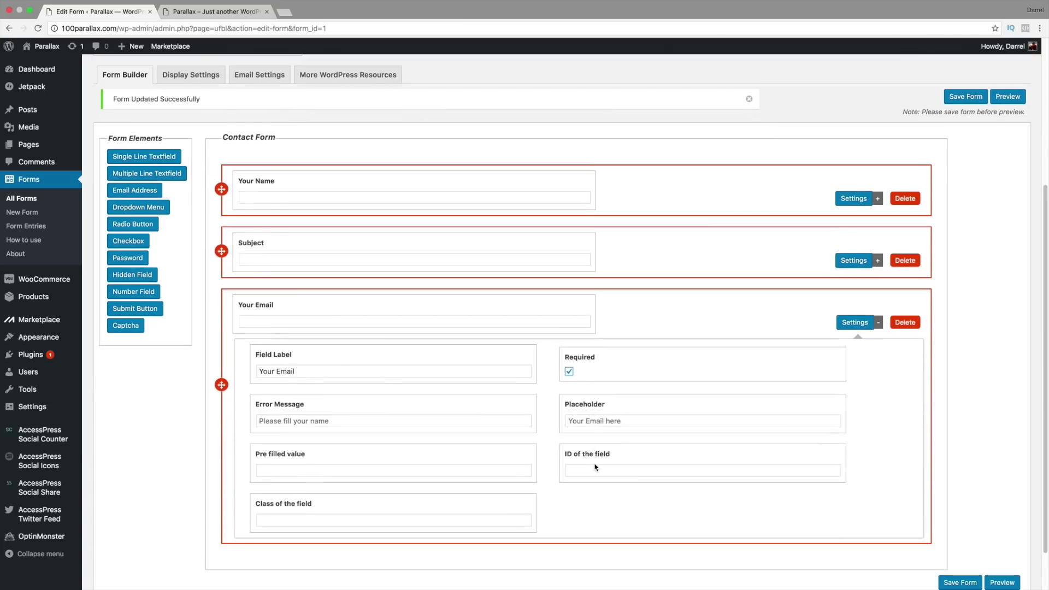
click(956, 583)
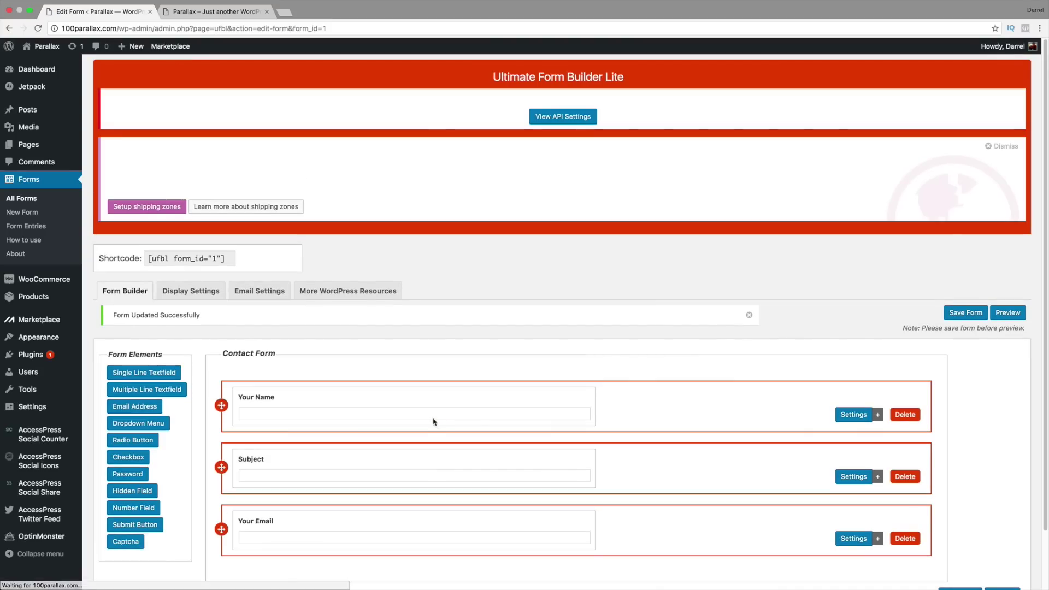
scroll(430, 411, down, 2)
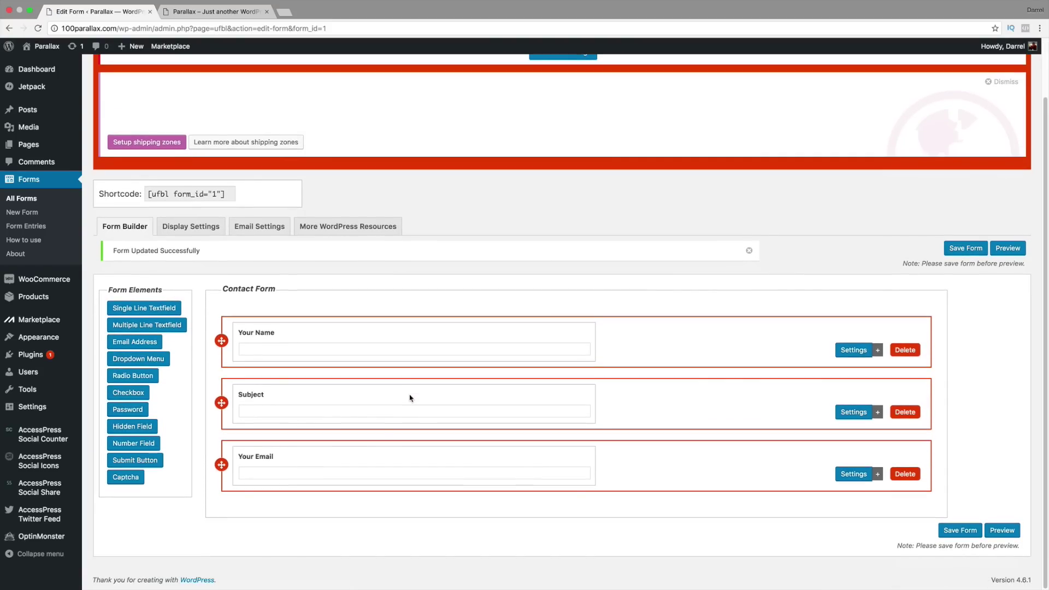
Step: Add a 'Your Message' text field with a 20-character limit and save the form
click(158, 311)
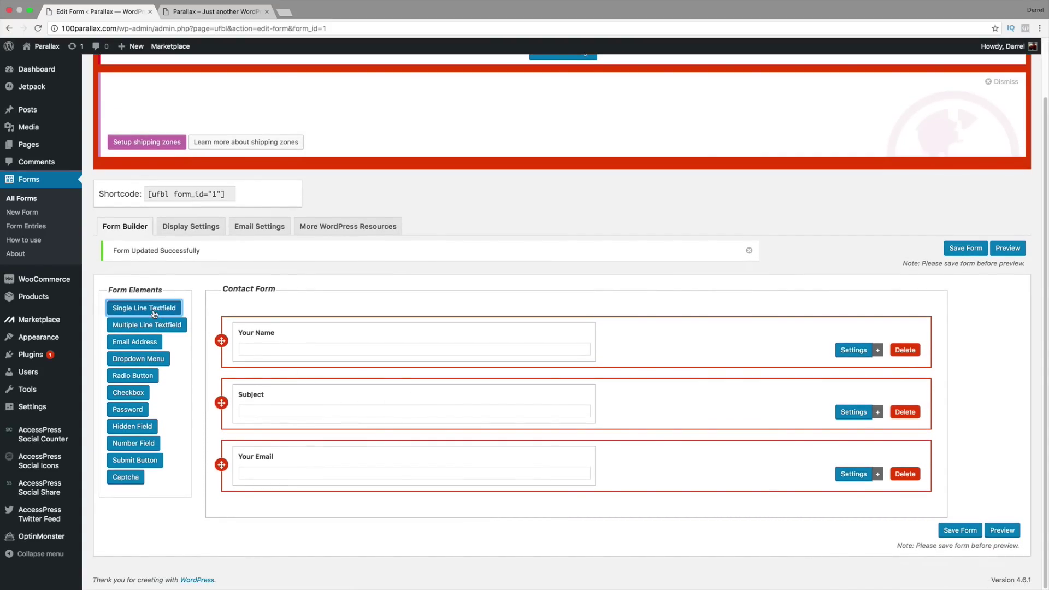
scroll(252, 372, down, 1)
scroll(251, 372, down, 2)
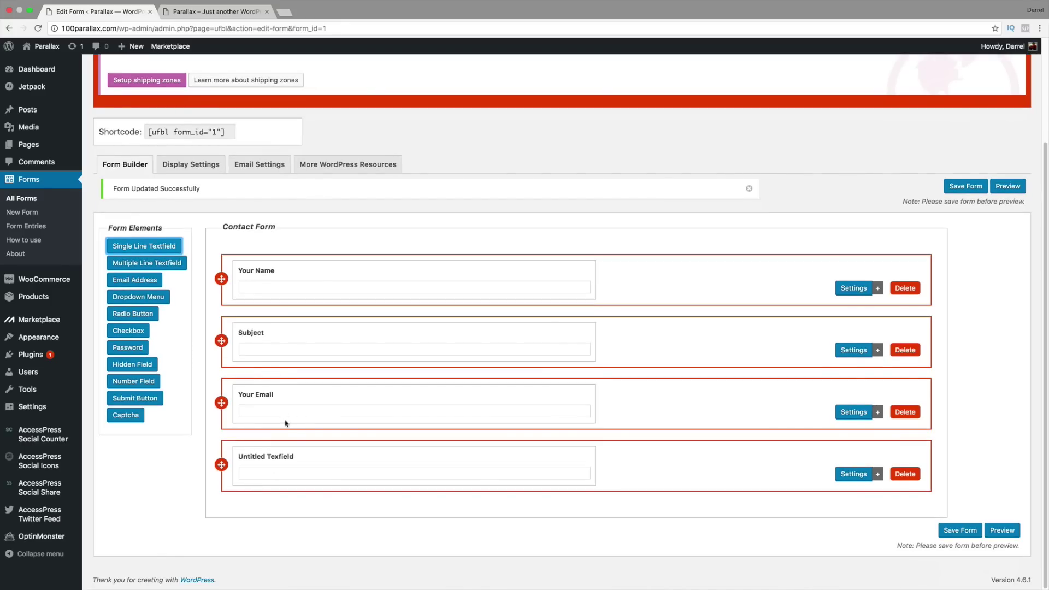
click(855, 473)
scroll(632, 447, down, 5)
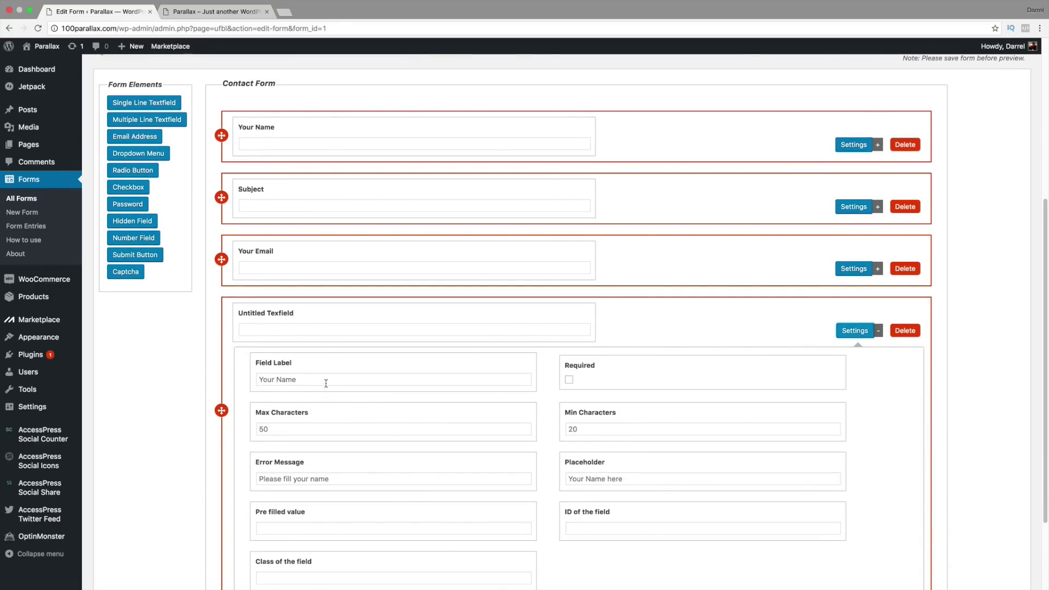
click(326, 379)
text(Yo)
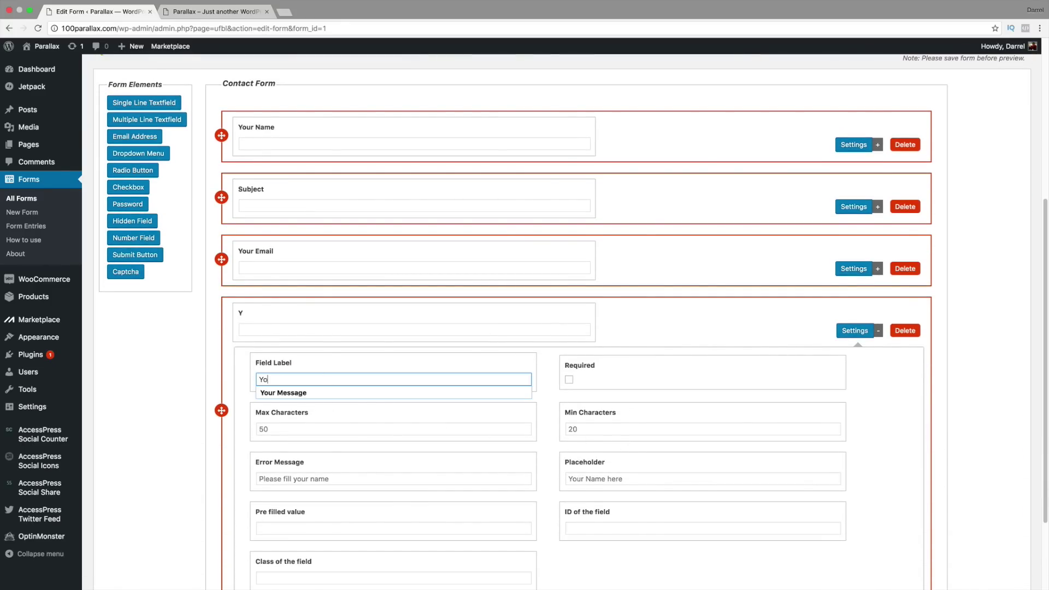
text(ur Message)
click(329, 392)
scroll(361, 393, down, 2)
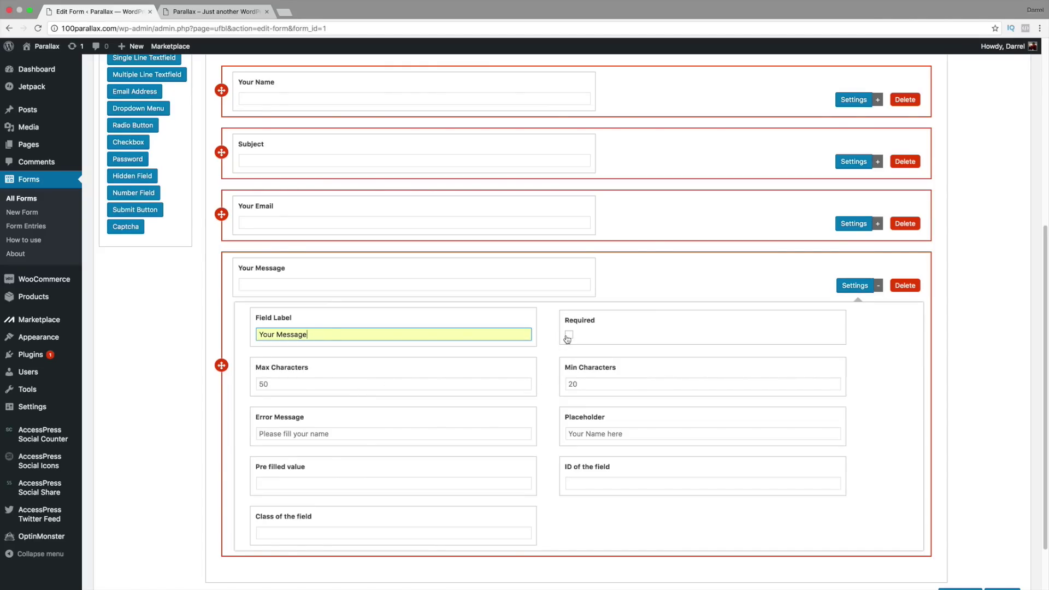
click(394, 385)
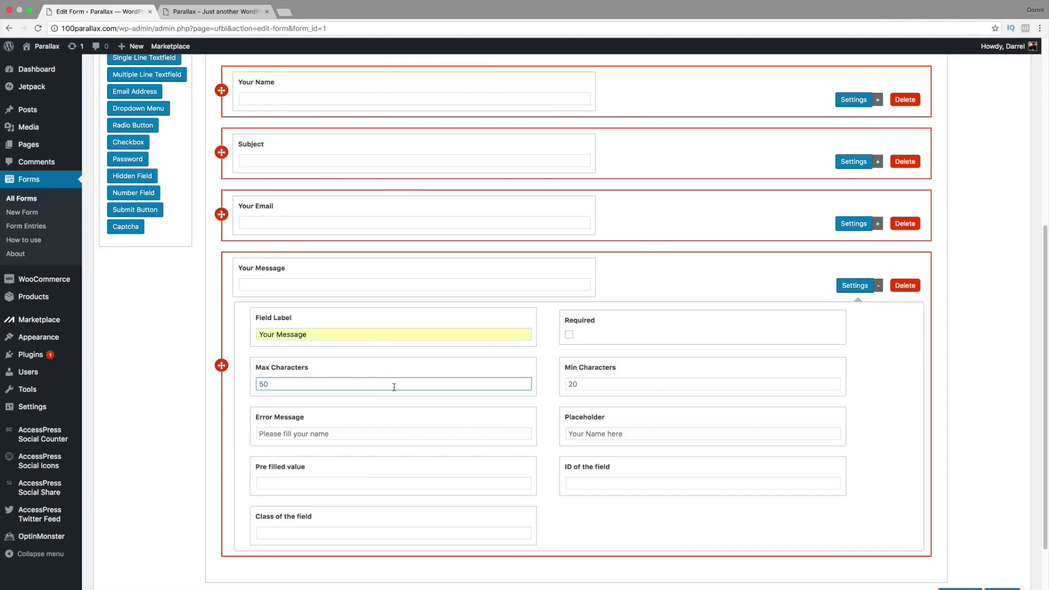
text(200)
scroll(514, 417, down, 2)
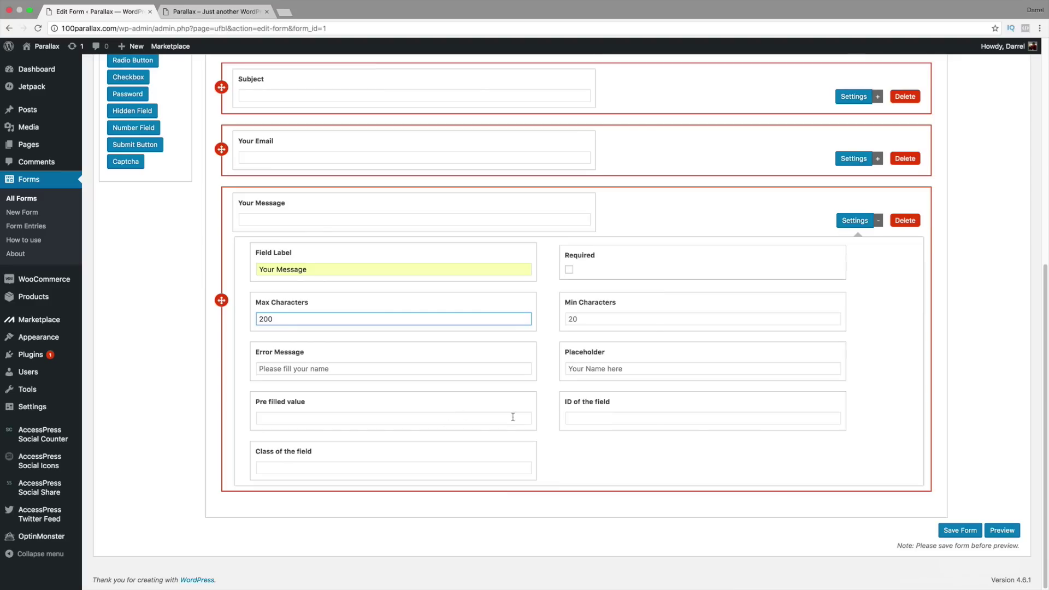
click(958, 530)
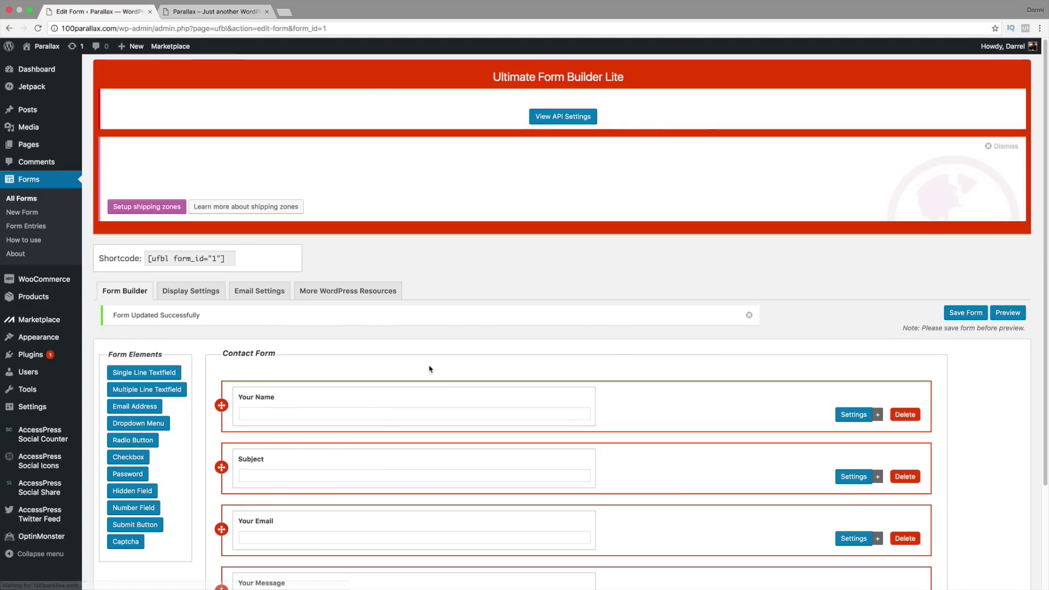
Step: Add a Submit button at the end of the form and save it
scroll(416, 357, down, 2)
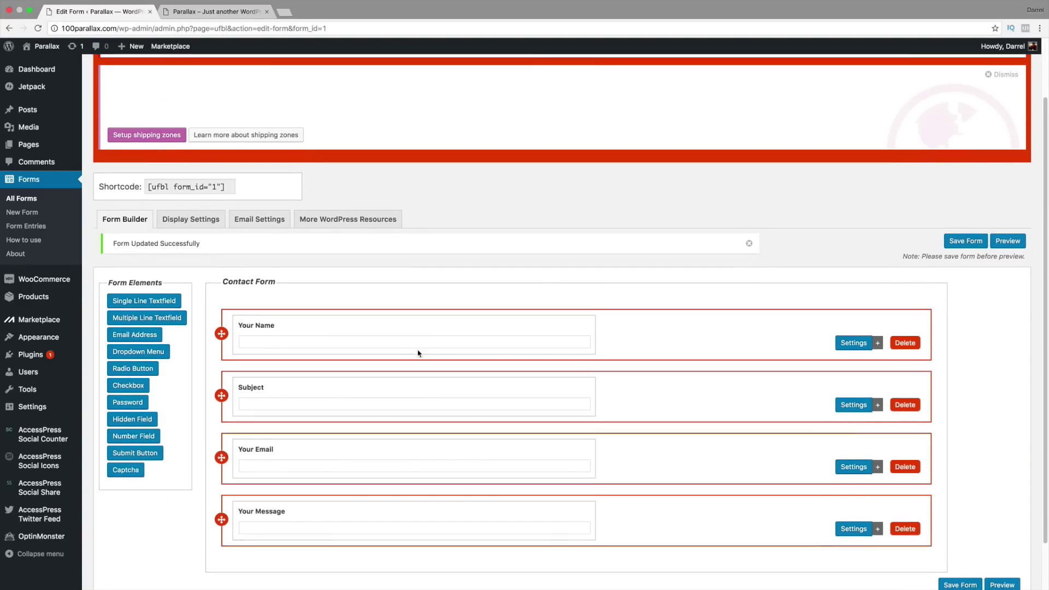
scroll(386, 413, down, 1)
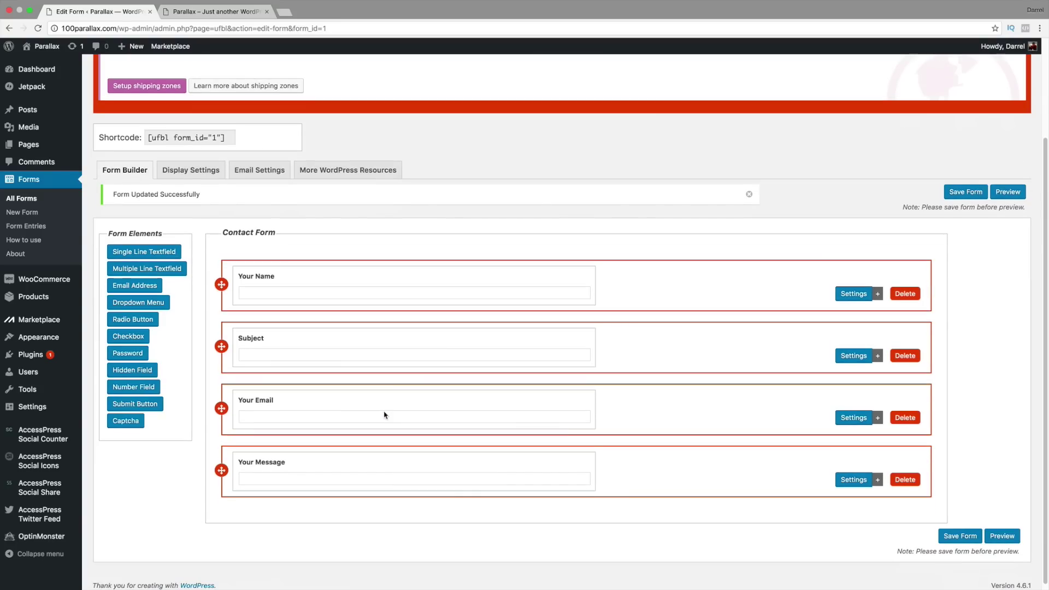
click(148, 405)
scroll(801, 454, down, 2)
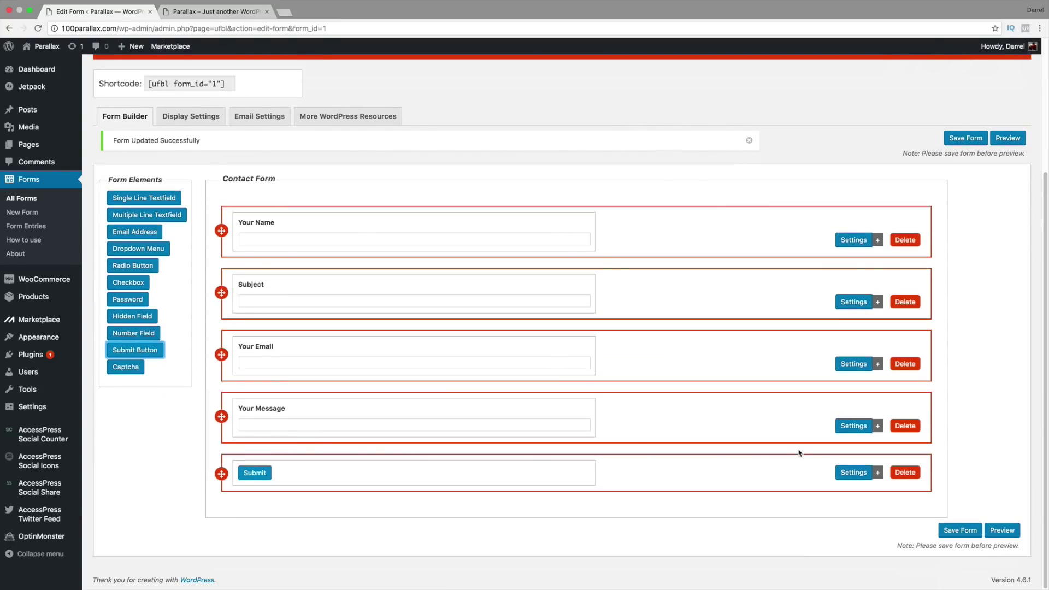
click(849, 474)
scroll(693, 462, down, 3)
click(421, 447)
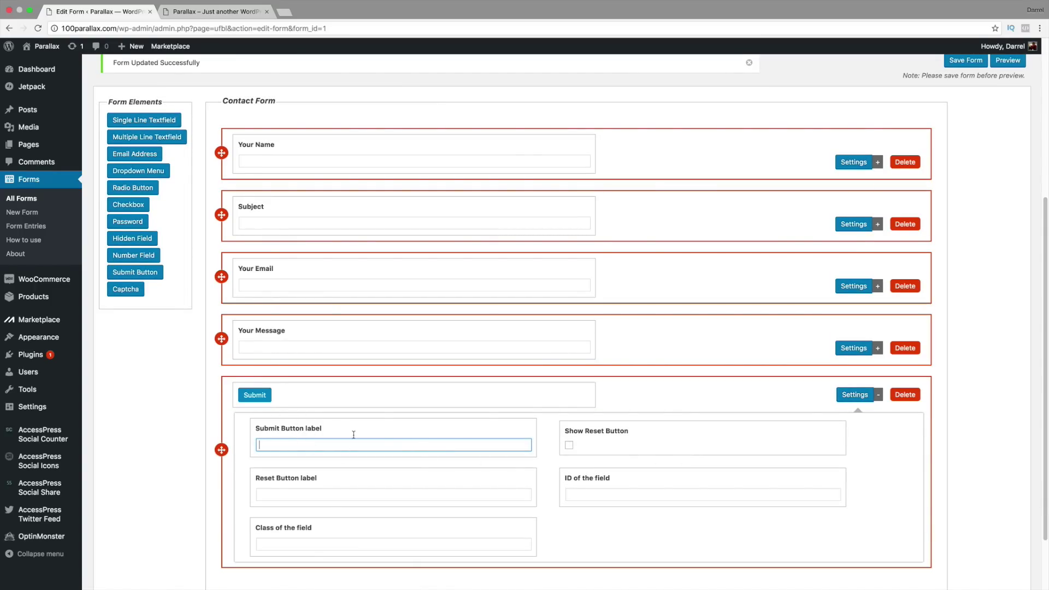
scroll(733, 434, down, 2)
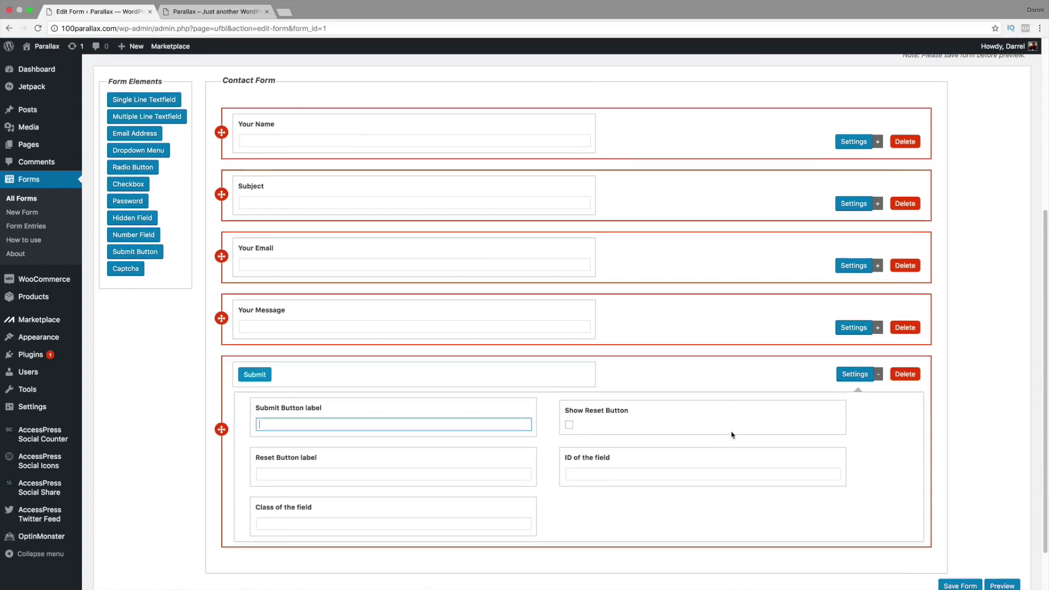
click(962, 549)
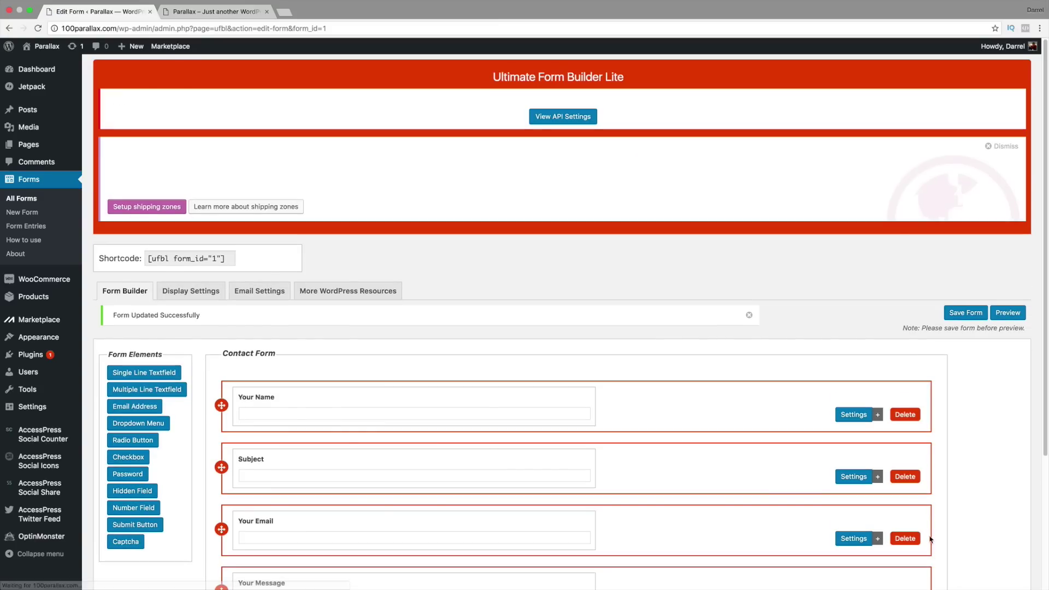
scroll(745, 490, down, 3)
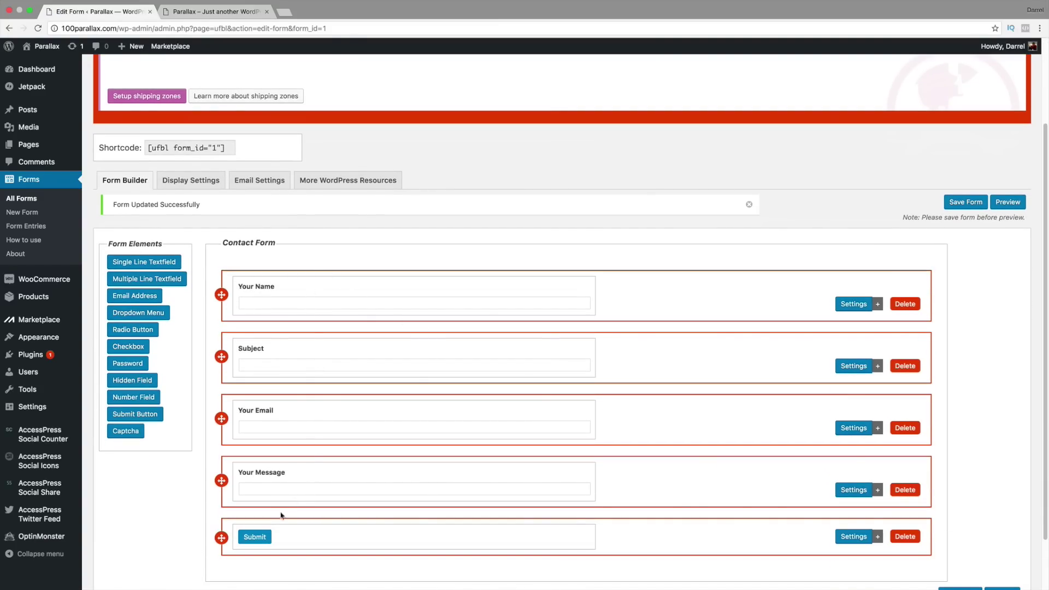
Step: Preview the form with Templates 1 through 5 in Display Settings
click(192, 181)
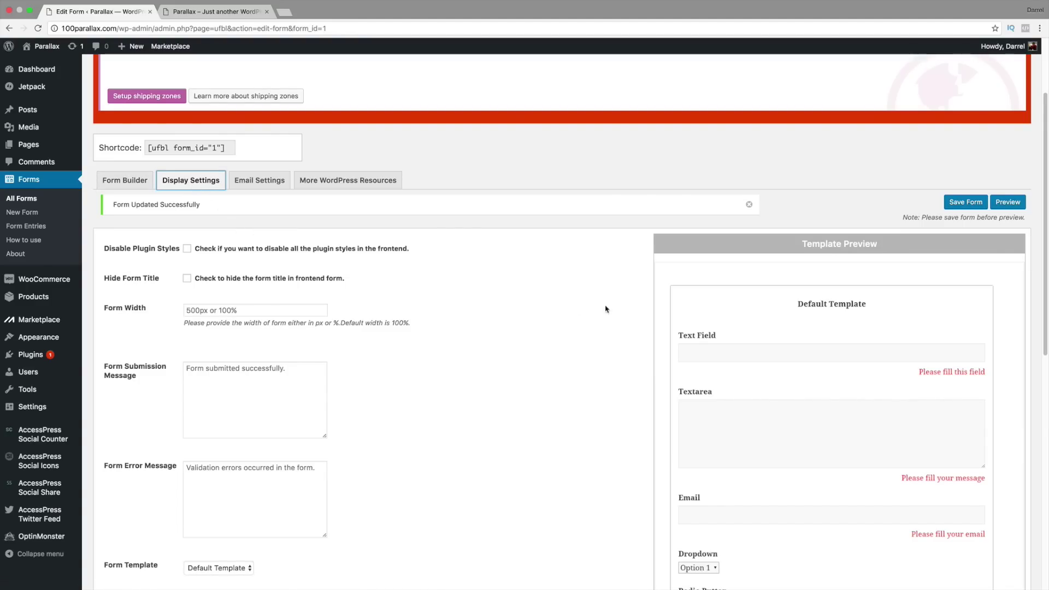
scroll(722, 317, down, 3)
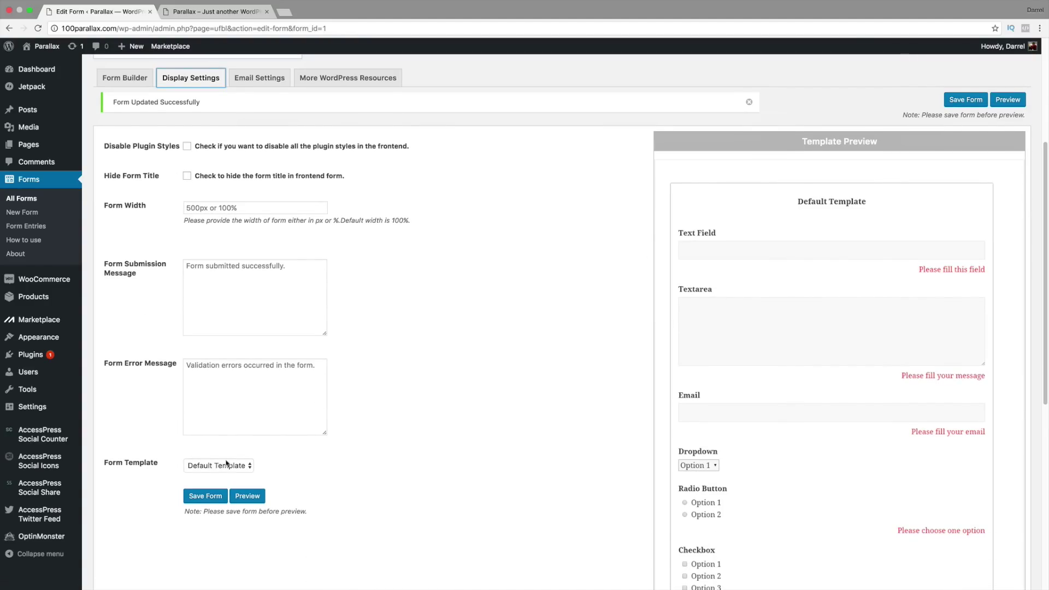
click(210, 470)
key(Escape)
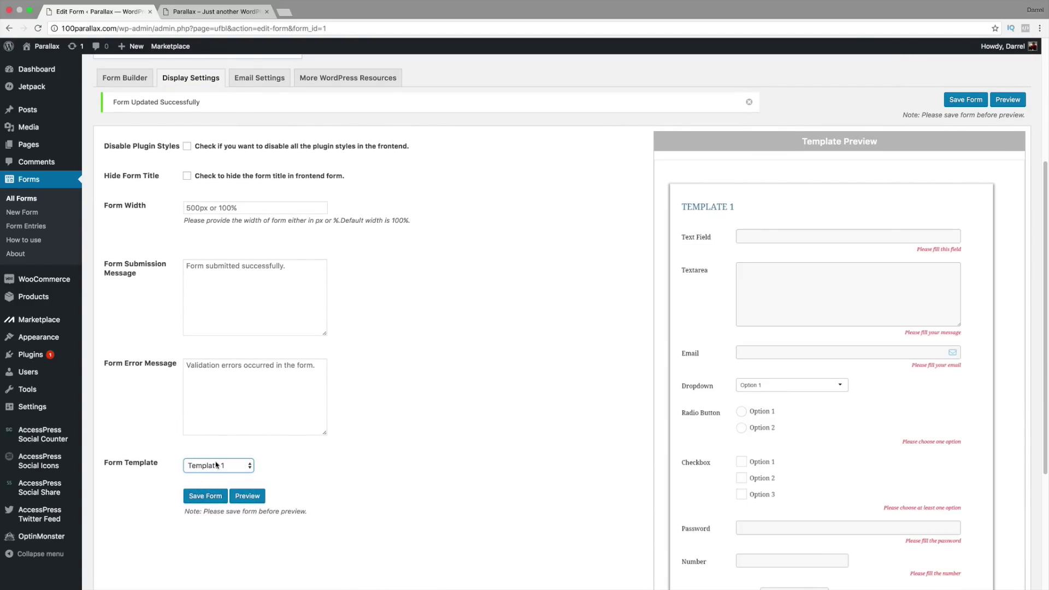
click(216, 463)
click(220, 474)
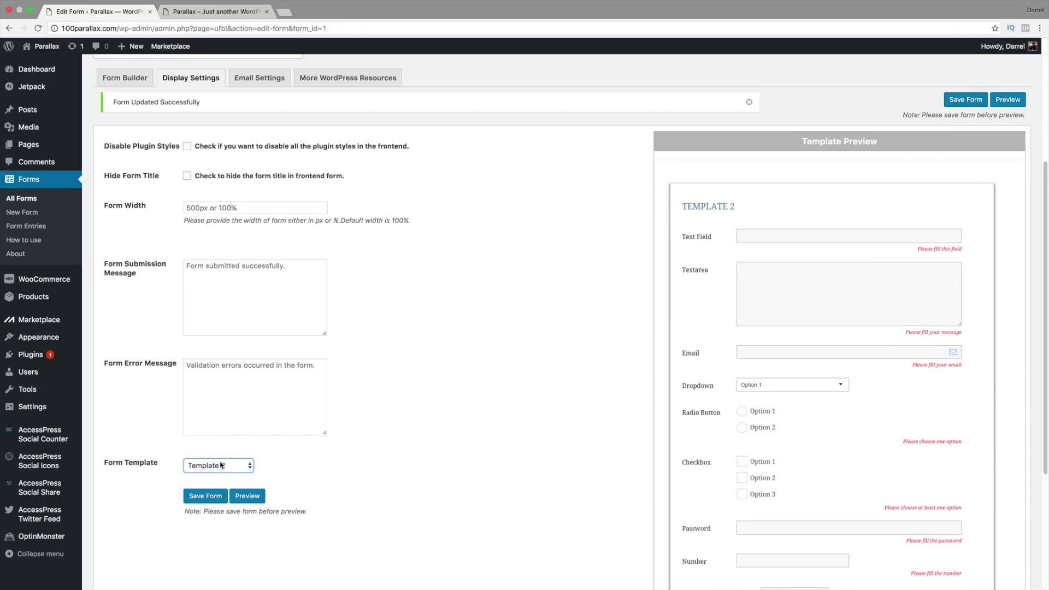
click(221, 476)
click(222, 471)
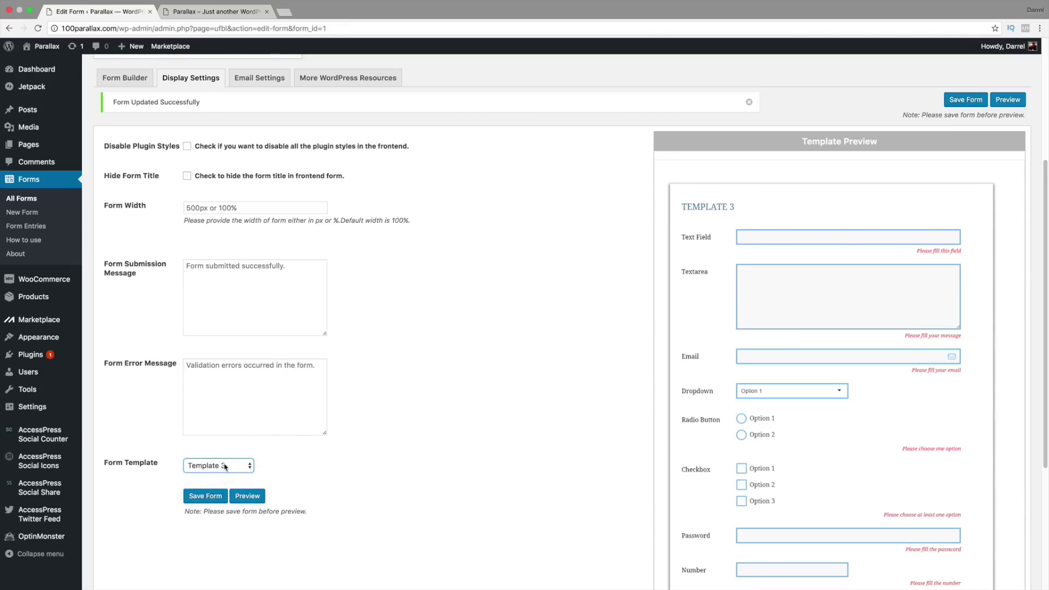
click(223, 469)
click(225, 476)
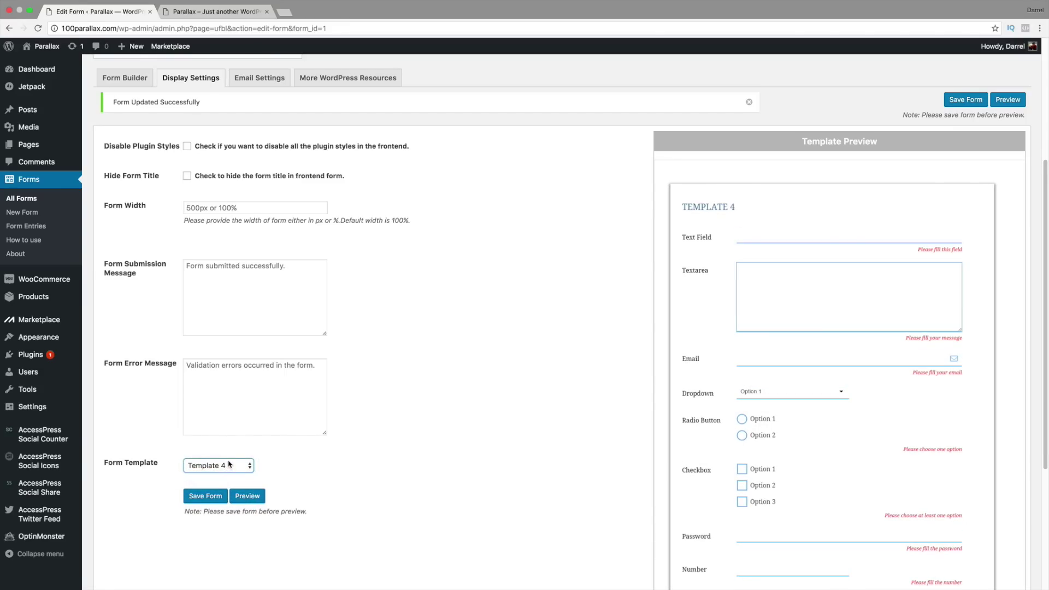
click(229, 465)
click(228, 471)
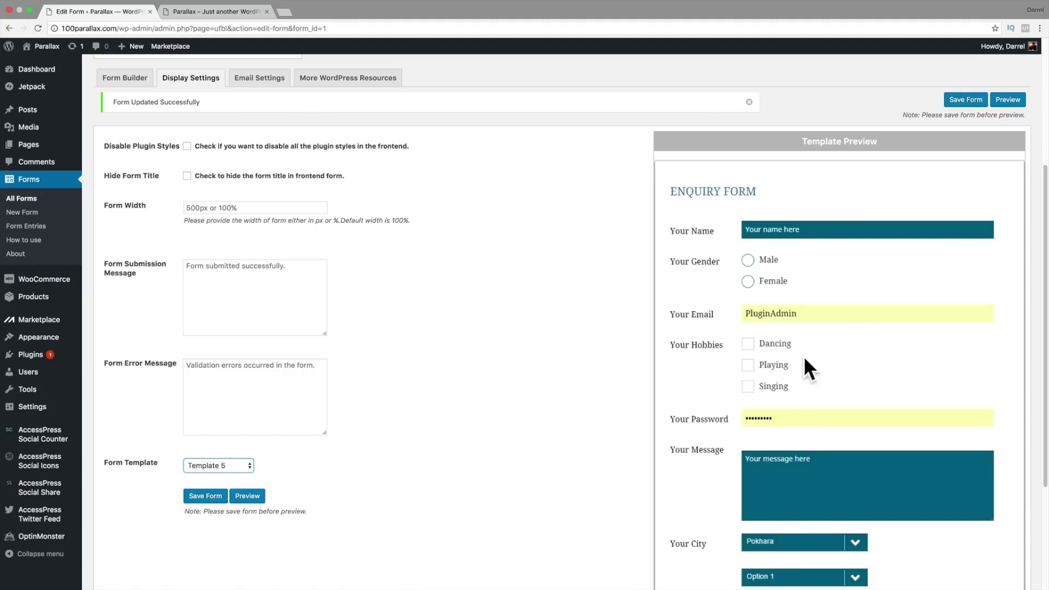
Step: Reselect Default Template, save the form, and bring up Email Settings
click(254, 466)
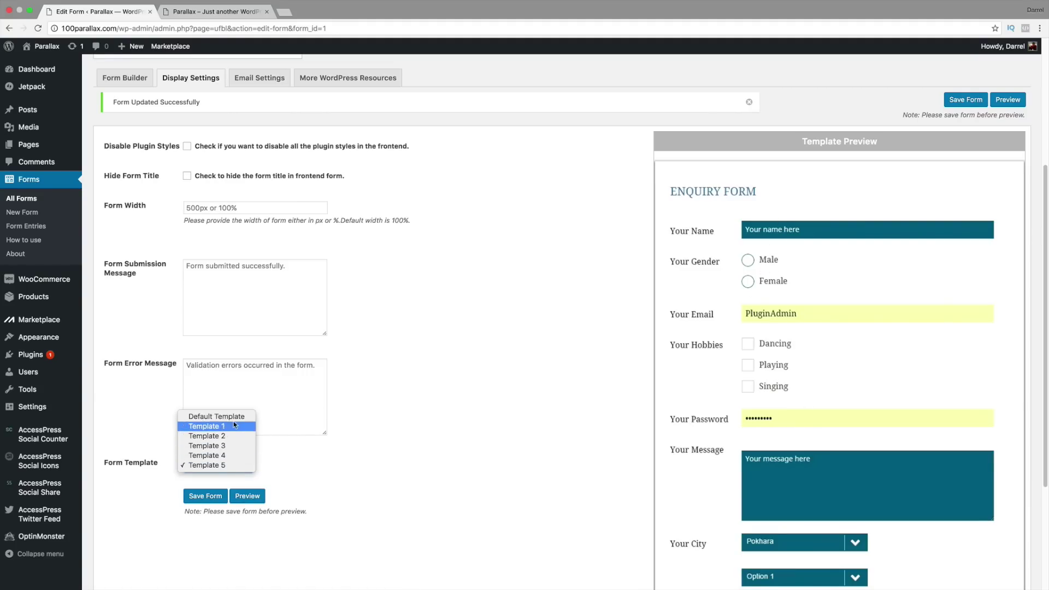
click(233, 417)
click(216, 496)
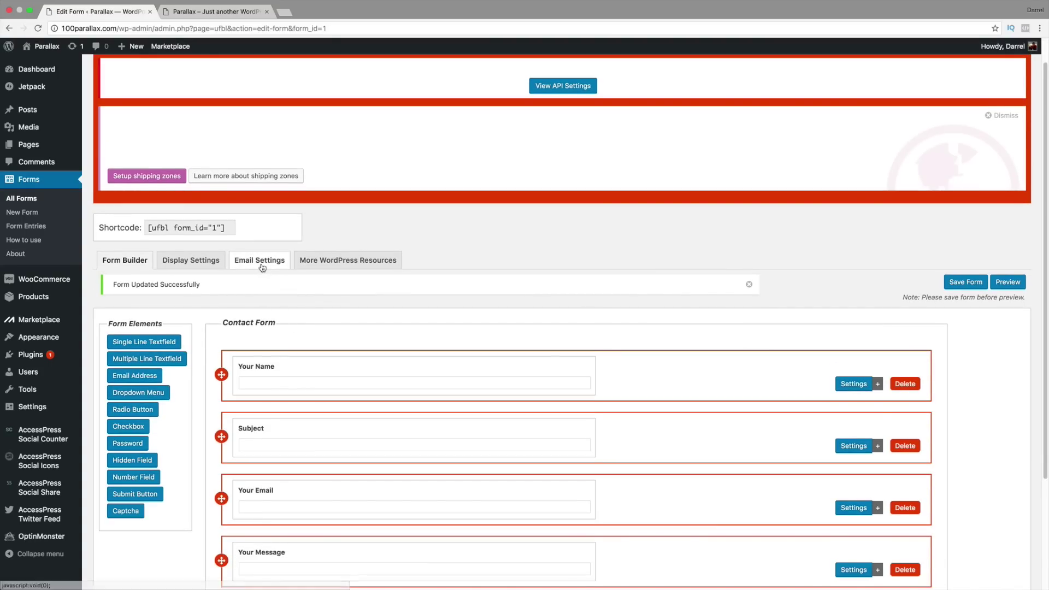
click(263, 268)
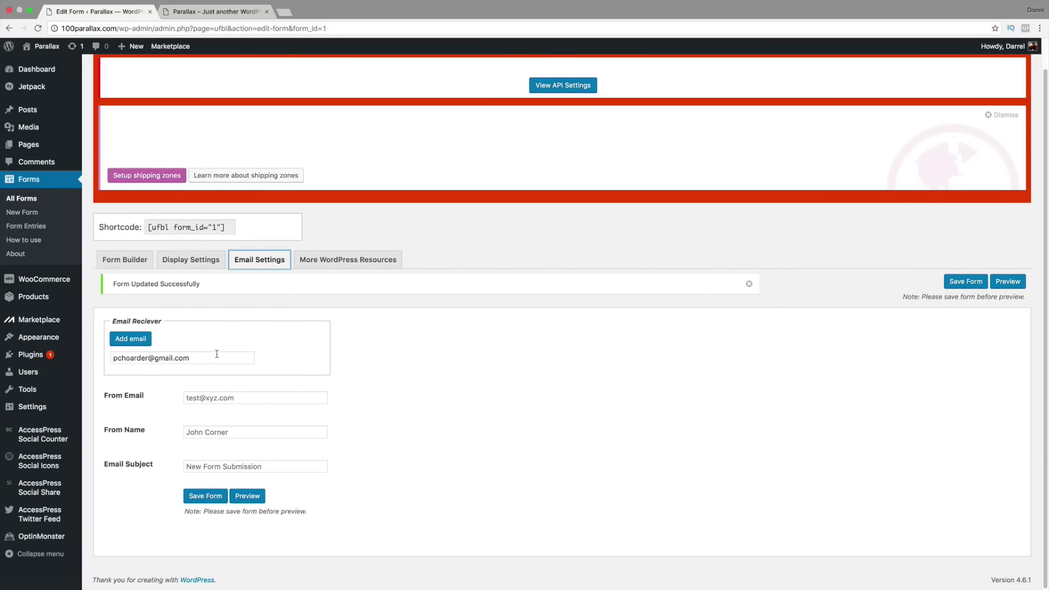
Step: Enter the sender's name, set subject 'New Form', autofill the sender e-mail, and save
drag(231, 357, 112, 358)
mouse_move(192, 358)
mouse_down()
mouse_move(113, 358)
mouse_move(192, 358)
mouse_up()
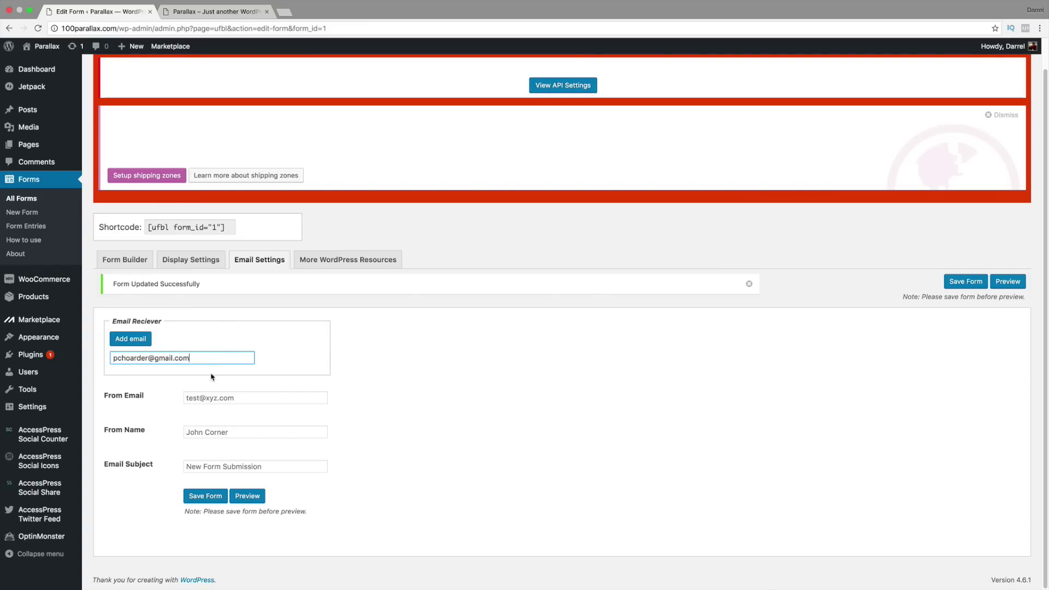
click(250, 431)
text(Da)
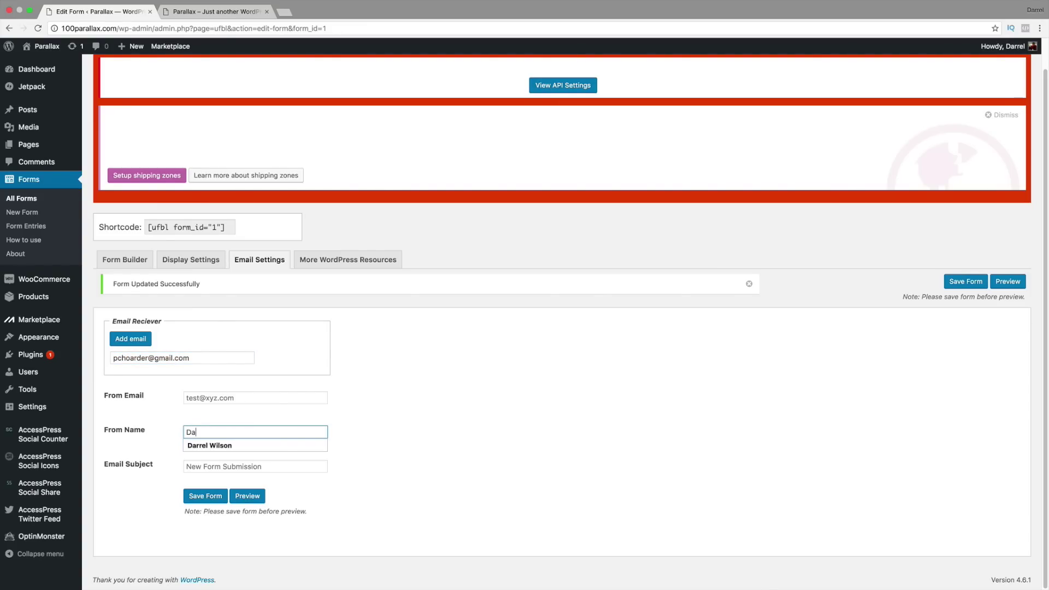
text(rrel Wilson)
key(Tab)
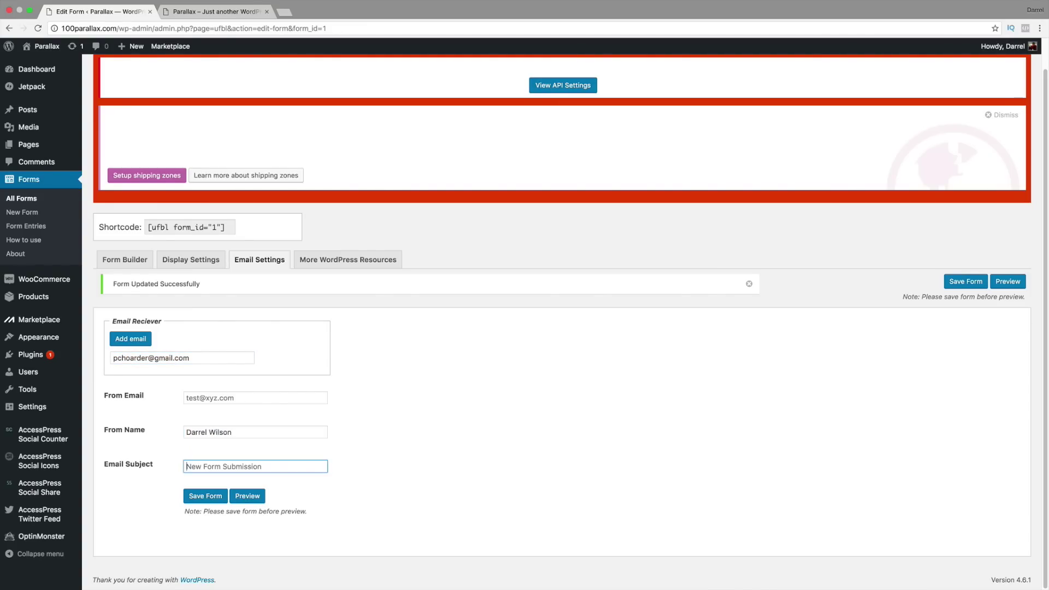
text(New Form)
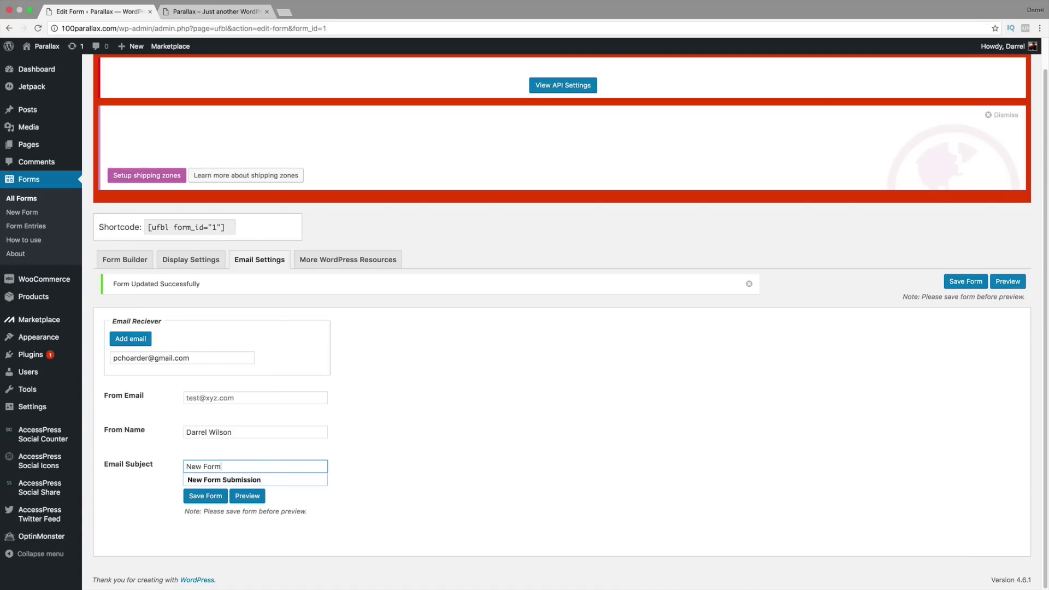
click(247, 399)
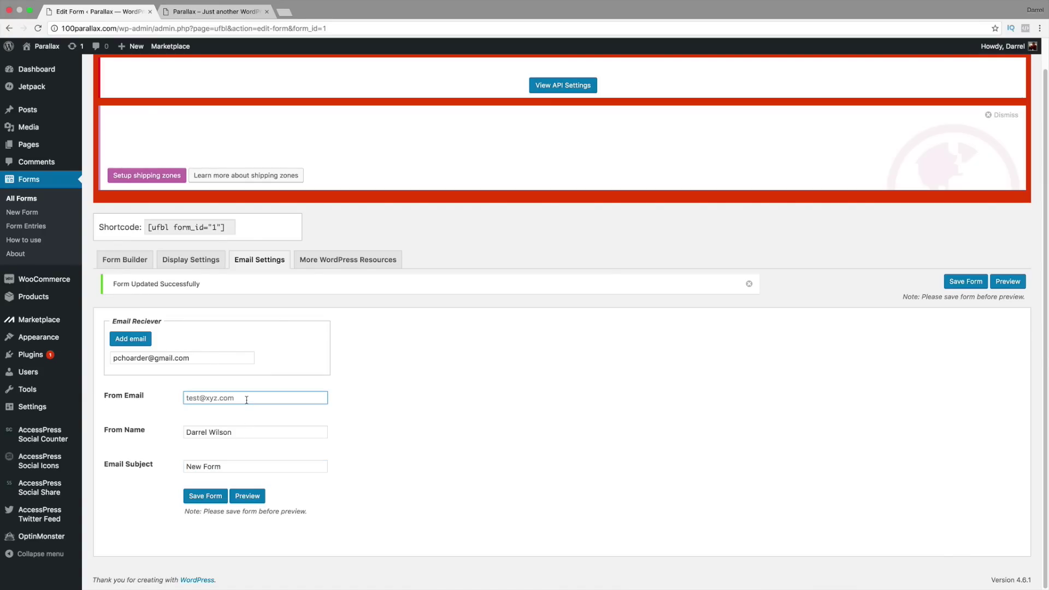
text(Pc)
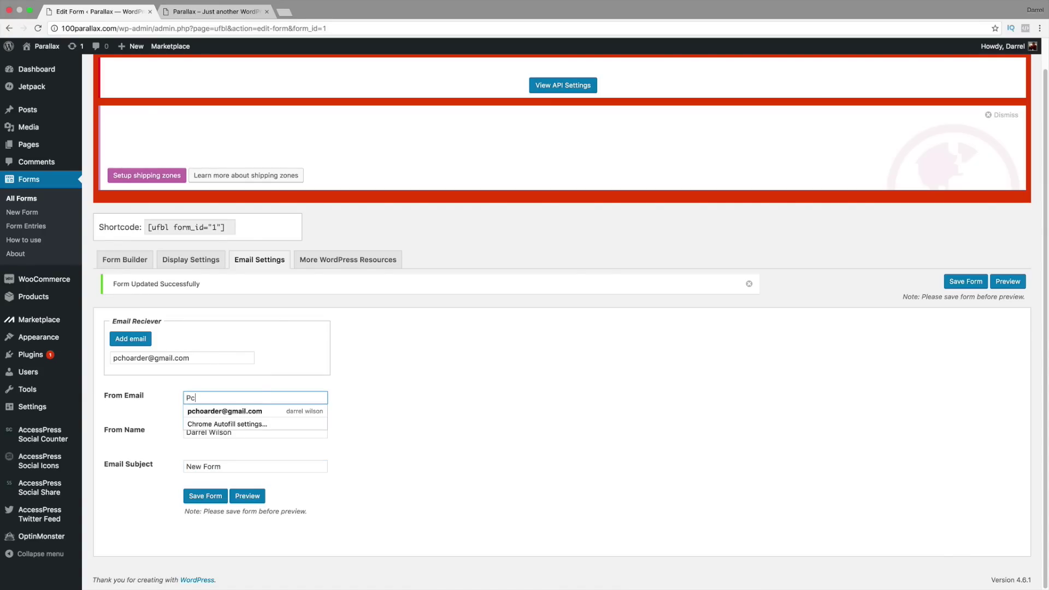
text(h)
key(Down)
key(Return)
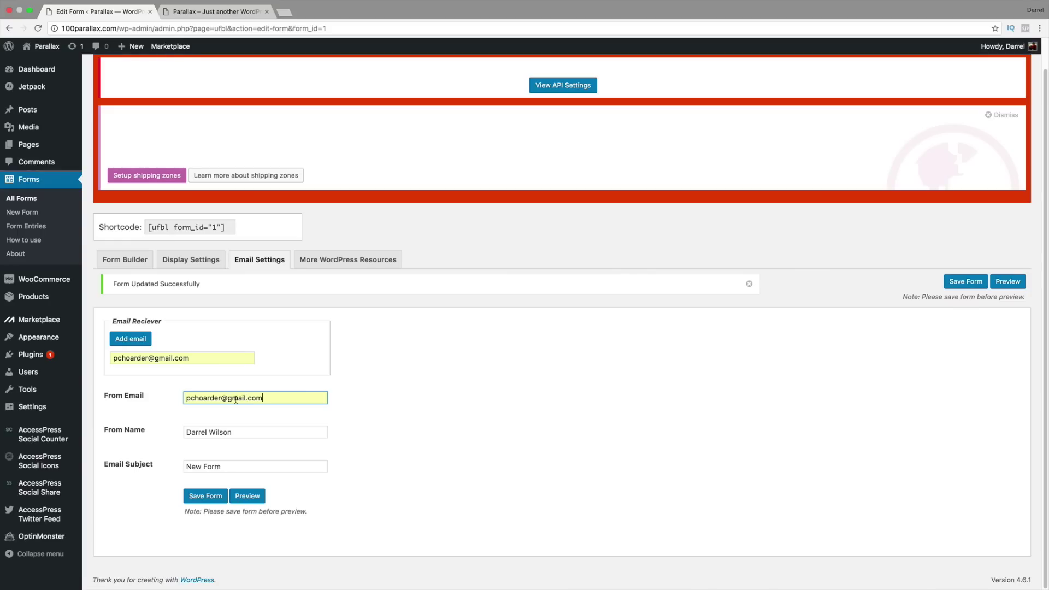
click(213, 497)
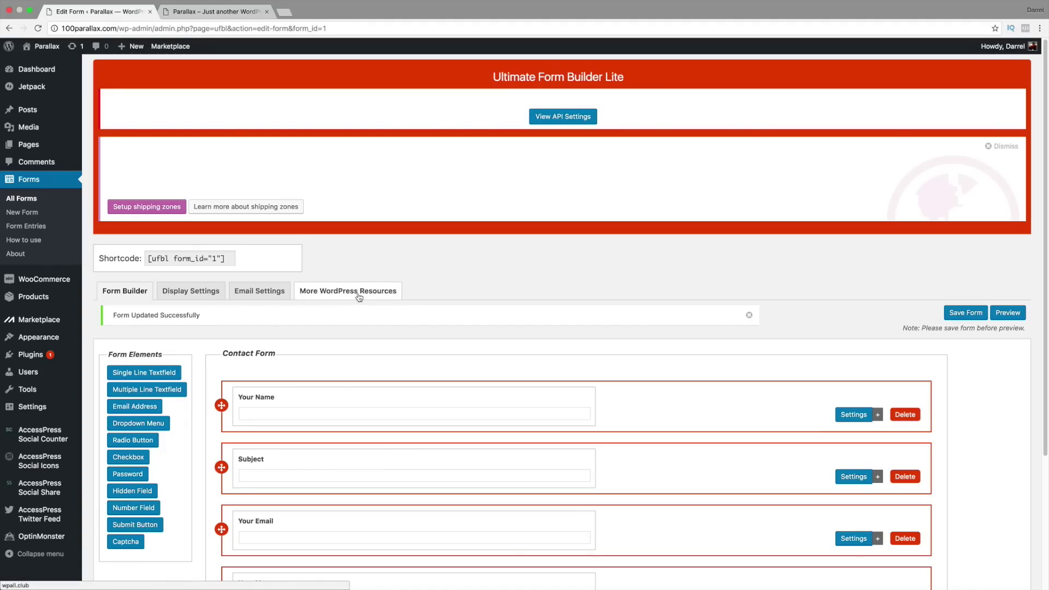
Step: Copy the contact form's shortcode [ufbl form_id="1"]
scroll(337, 294, down, 1)
scroll(337, 294, down, 1)
click(195, 254)
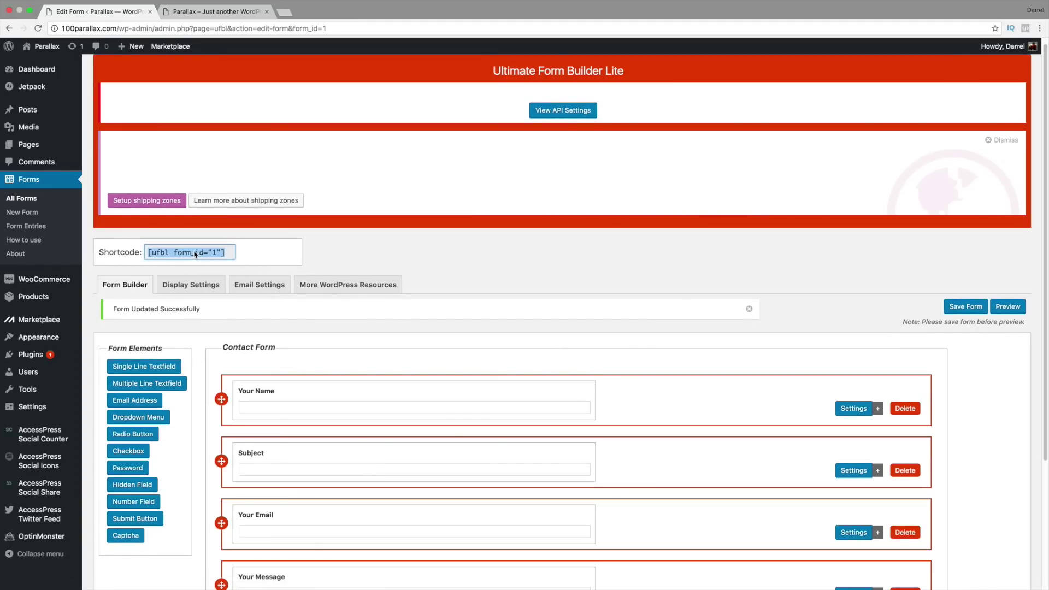
right_click(202, 254)
click(218, 273)
Step: Create a page titled 'Contact Us', paste the shortcode into its body, and publish it
mouse_move(50, 145)
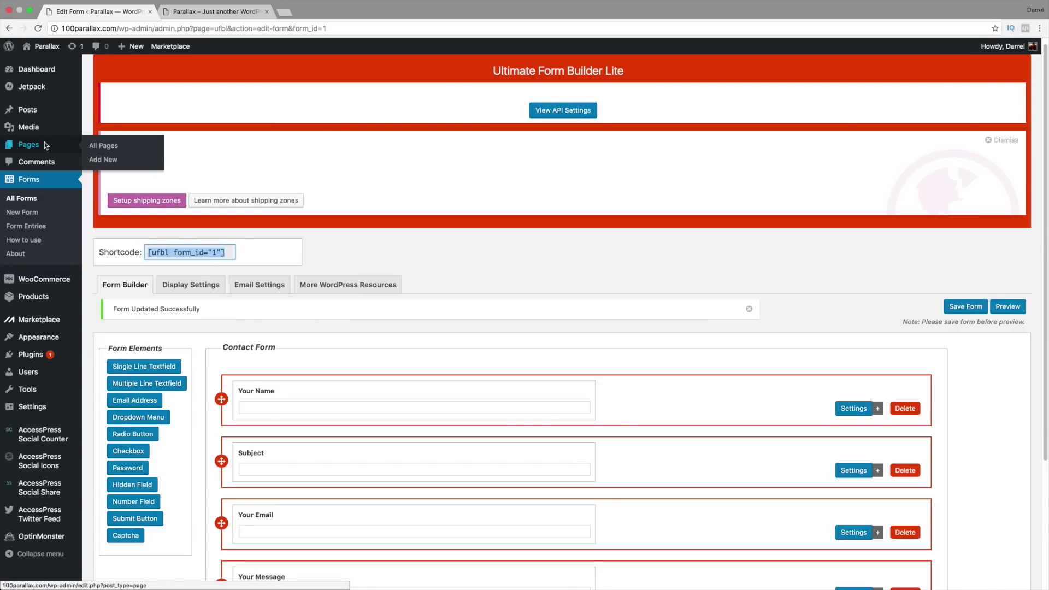
click(113, 161)
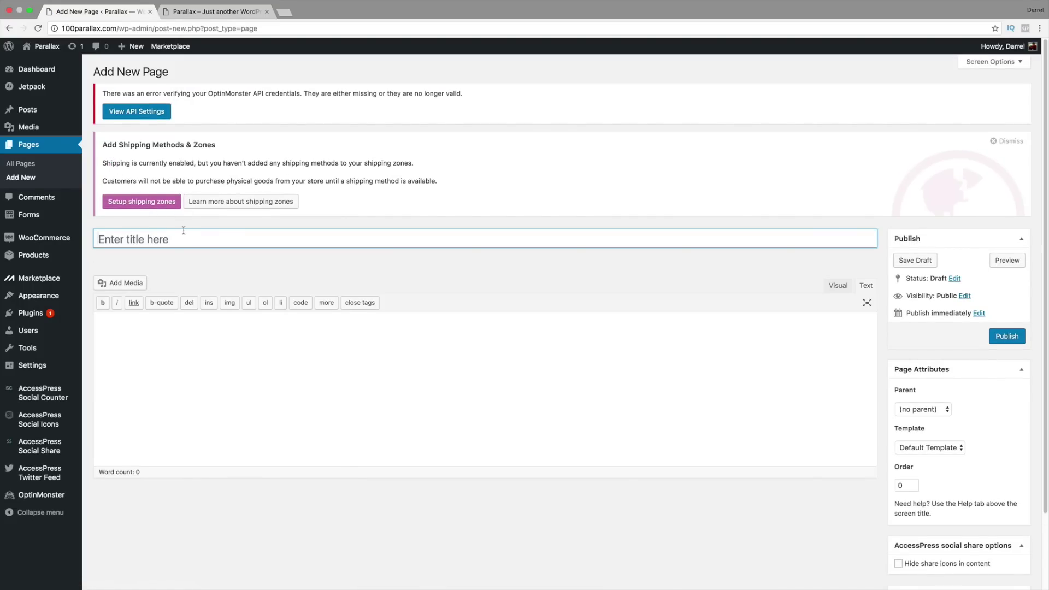
text(Contact Us)
key(Tab)
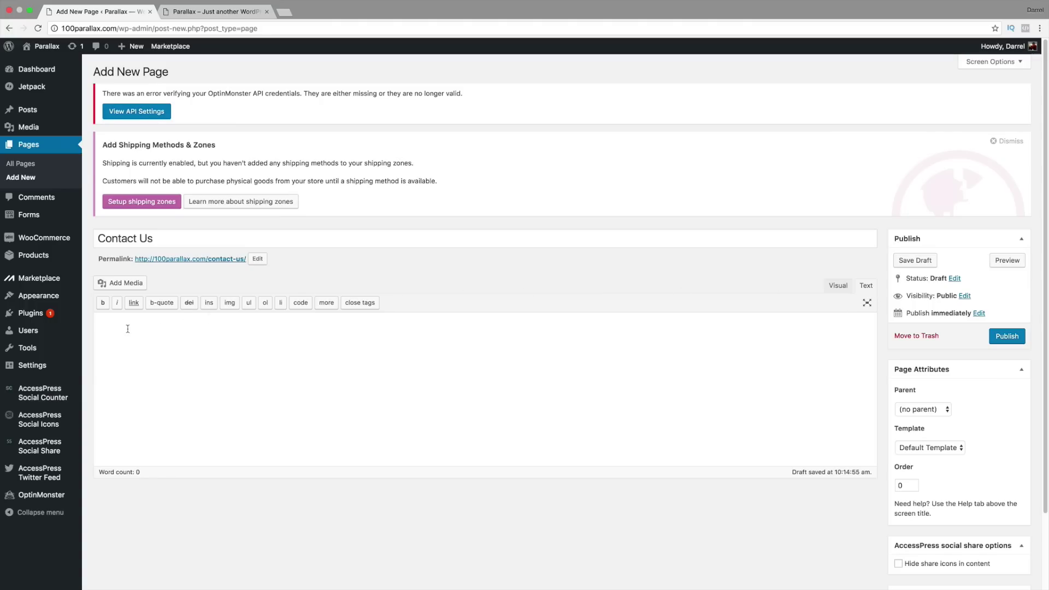
right_click(105, 329)
click(129, 377)
scroll(447, 333, down, 2)
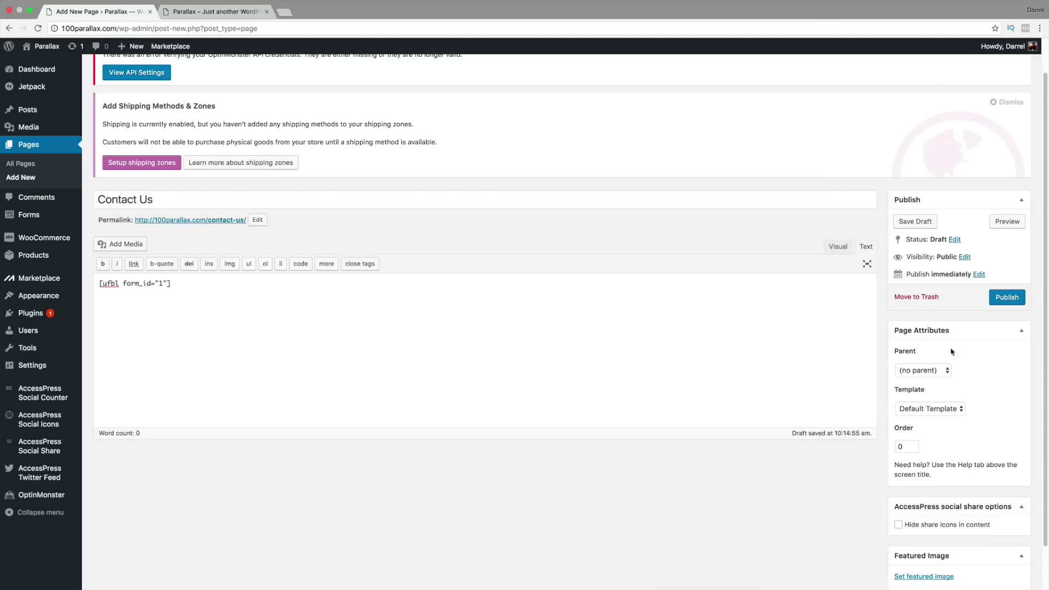
click(1012, 297)
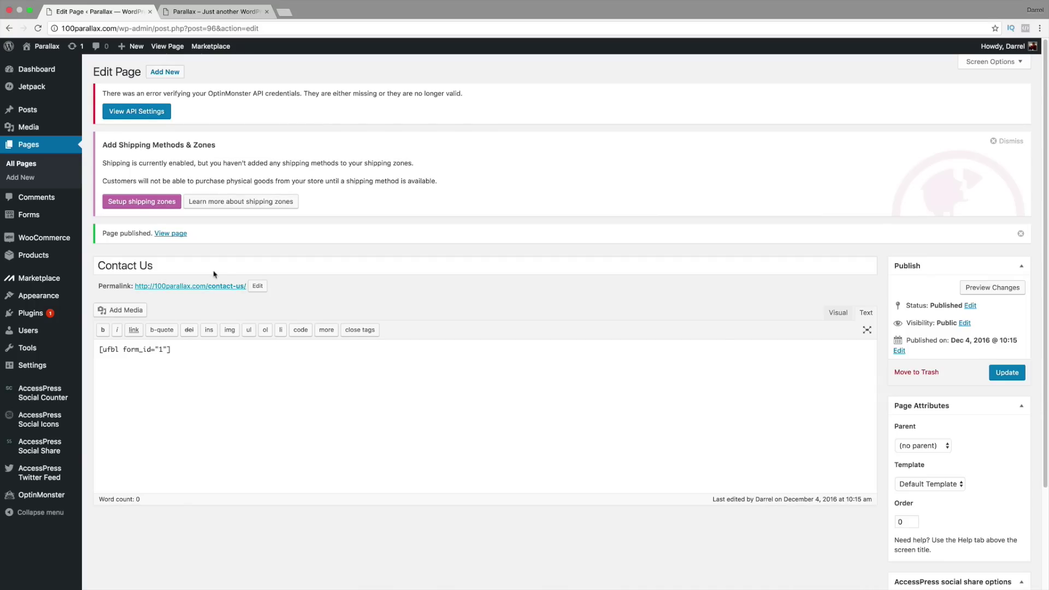
Step: Add a new empty section under the theme's Parallax Sections options
mouse_move(48, 298)
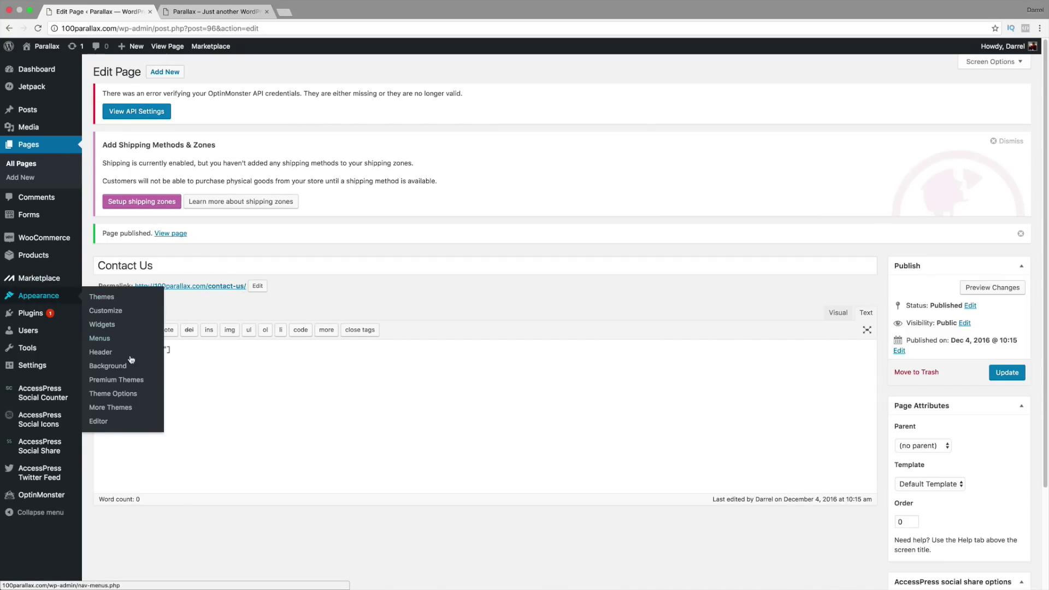
click(131, 395)
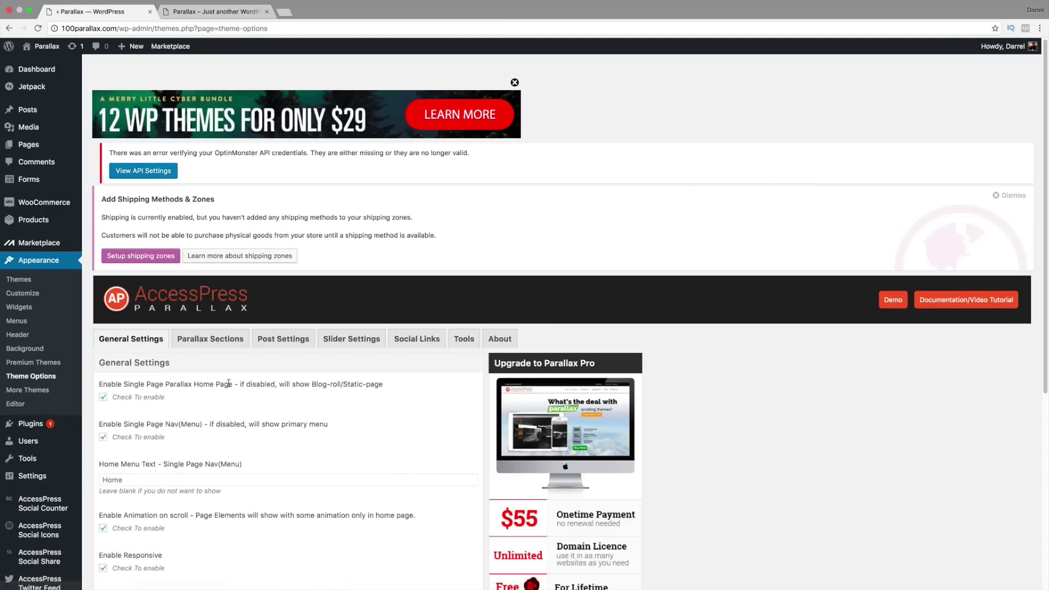
scroll(345, 375, down, 2)
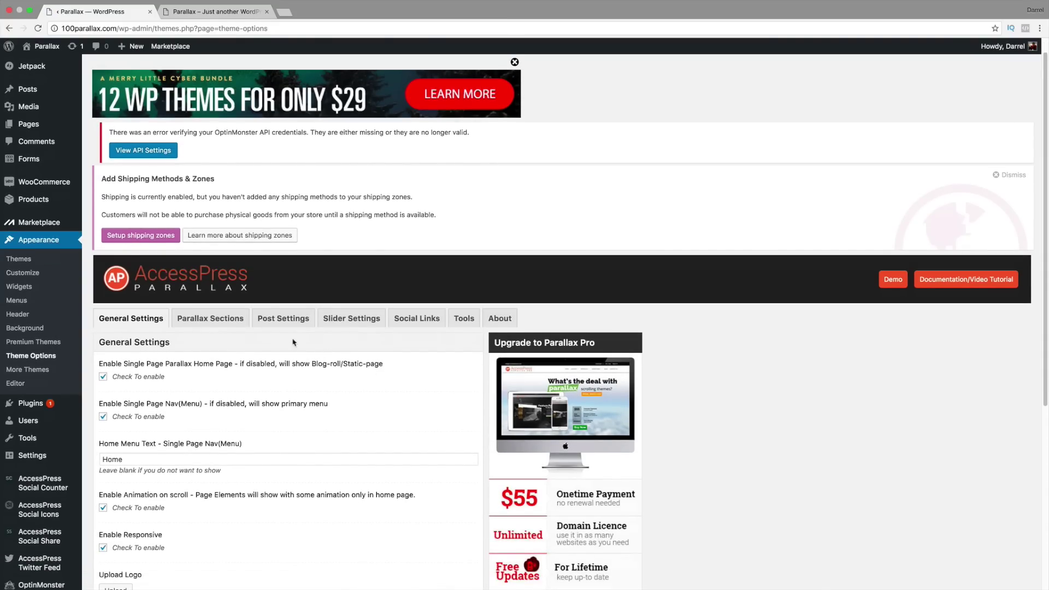
click(232, 320)
scroll(274, 363, down, 5)
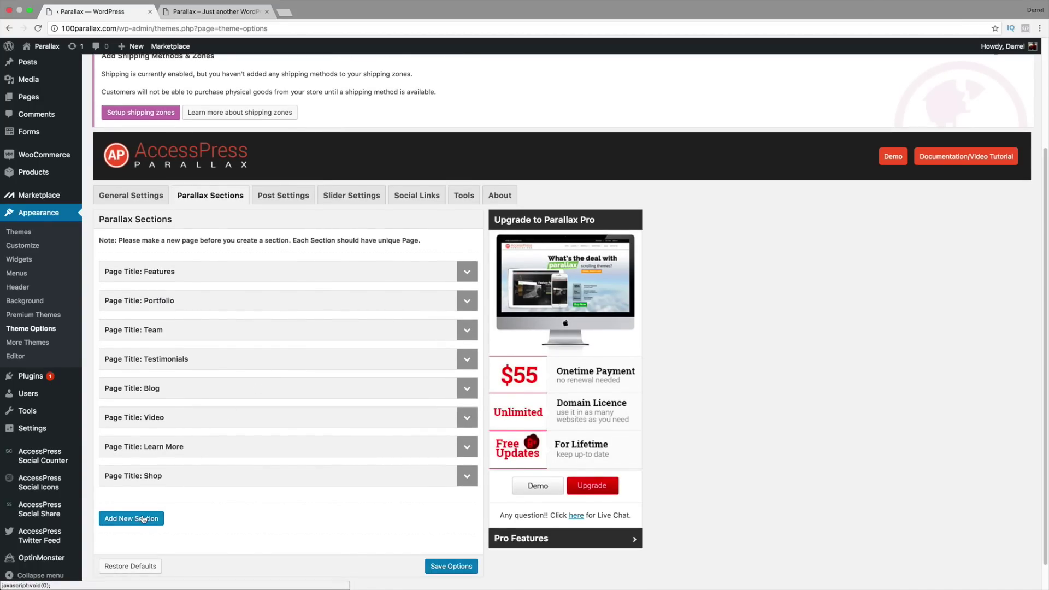
click(143, 520)
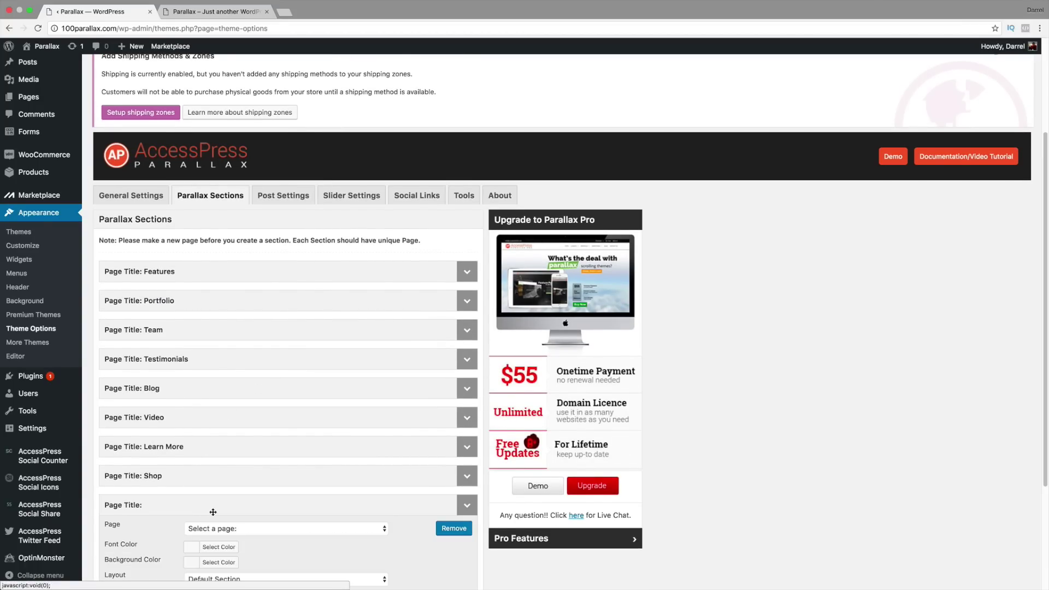
Step: Assign the Contact Us page to the new section and keep the Default Section layout
scroll(207, 500, down, 3)
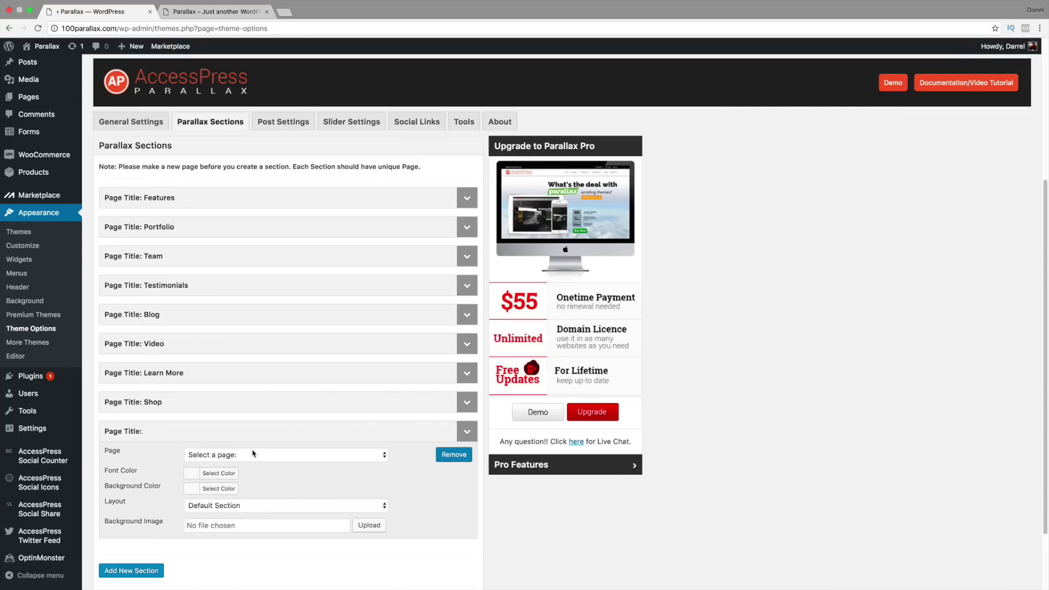
click(254, 454)
scroll(252, 548, down, 1)
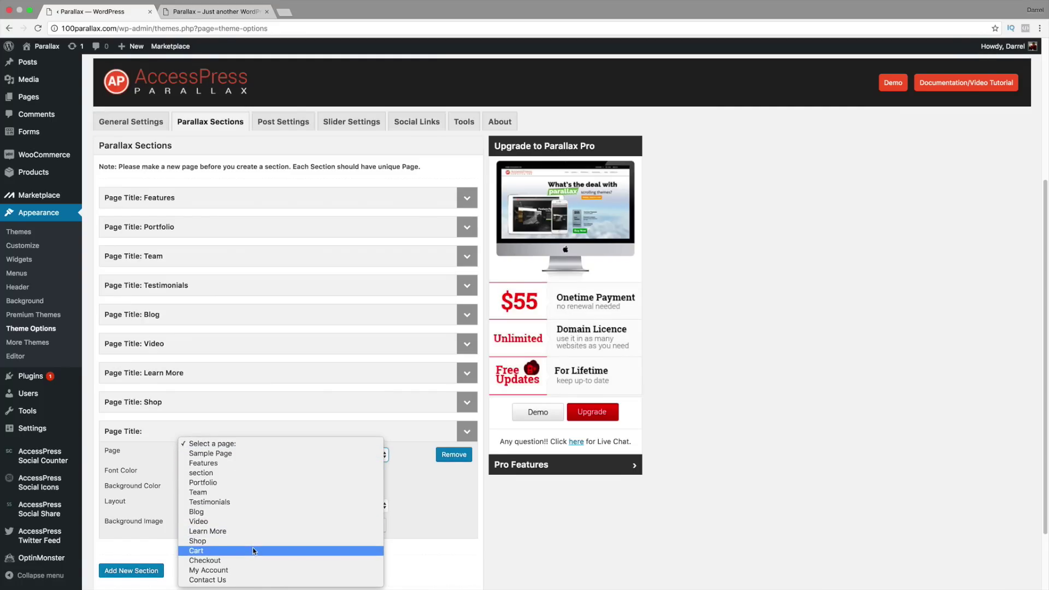
click(251, 578)
scroll(258, 492, down, 3)
click(252, 443)
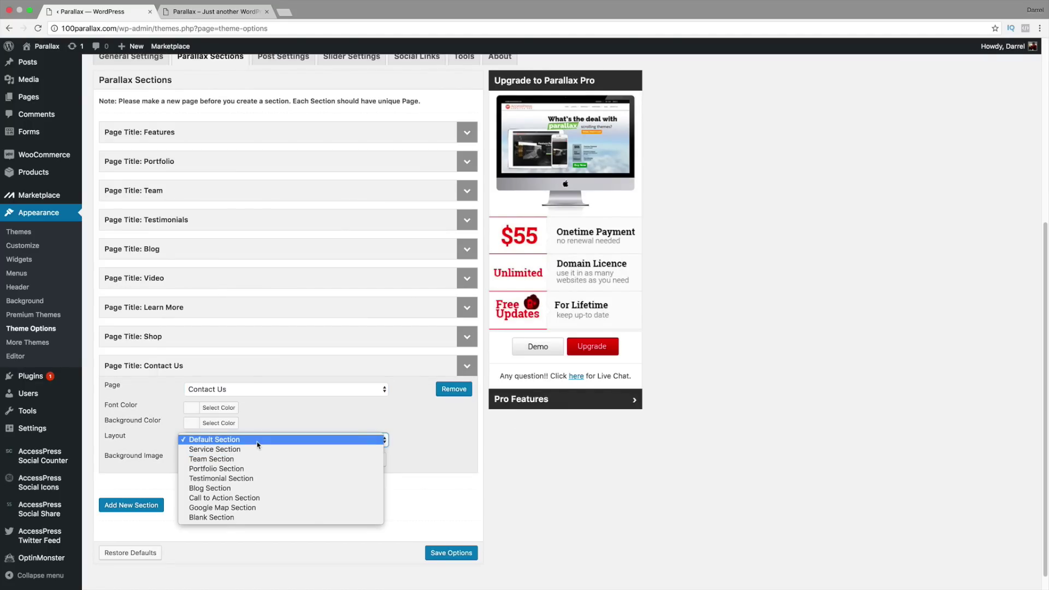
click(258, 442)
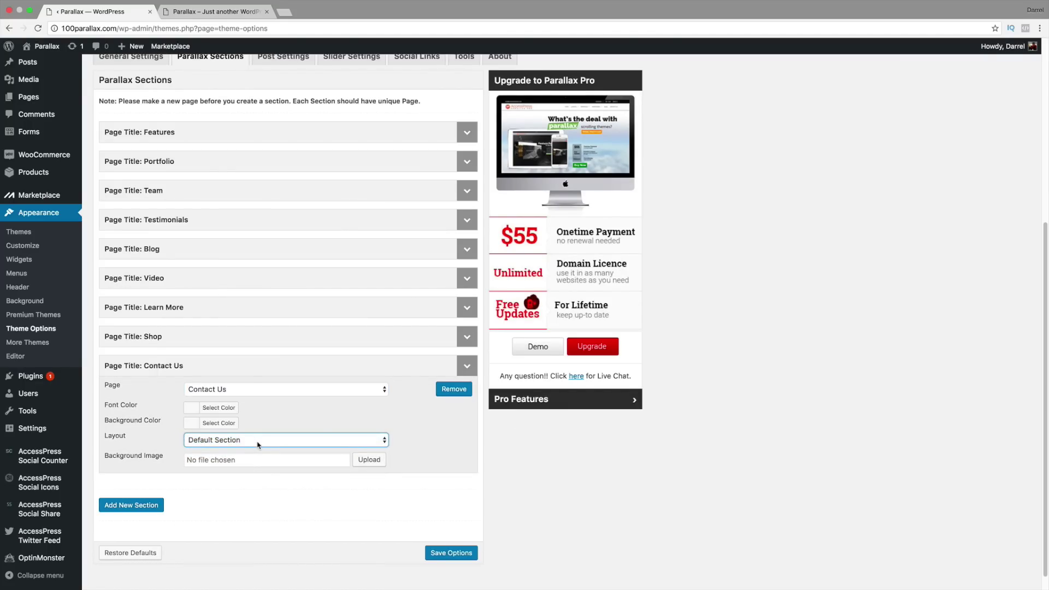
Step: Use the bubbles1 image from the Media Library as the section's background image
click(369, 459)
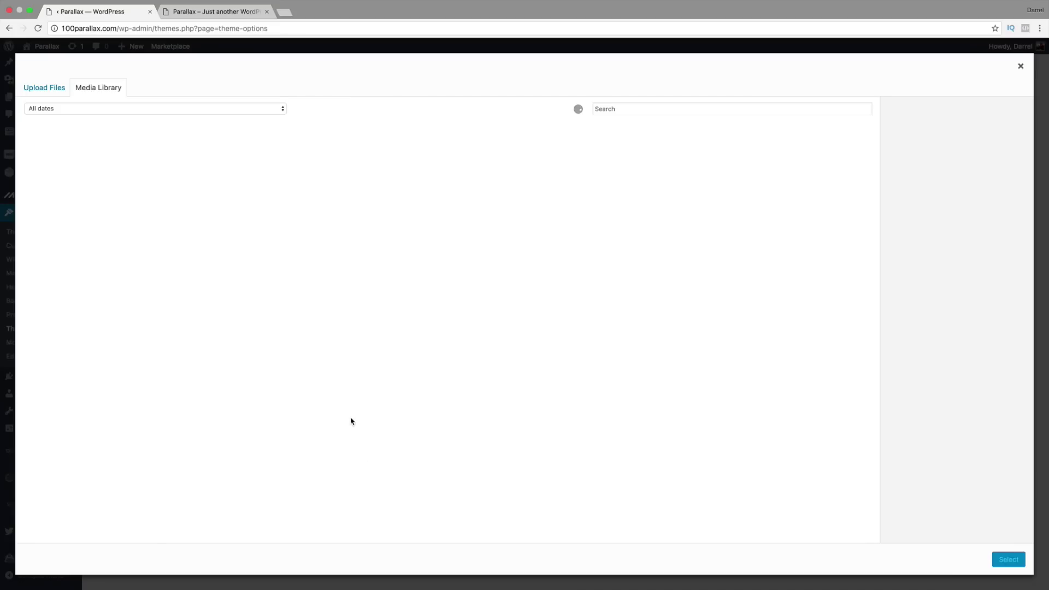
click(695, 172)
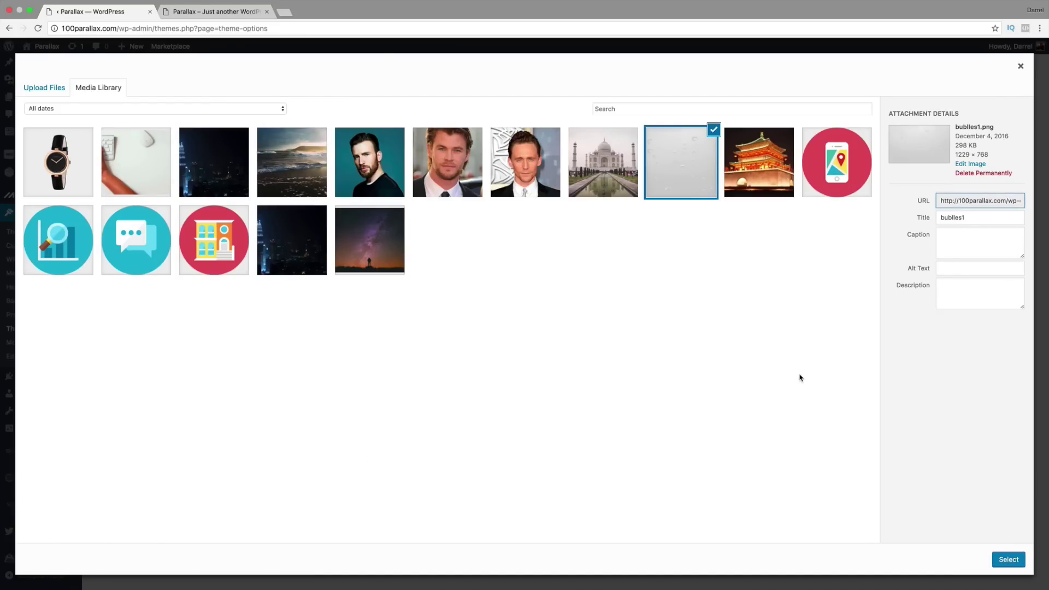
click(1010, 559)
scroll(450, 494, down, 3)
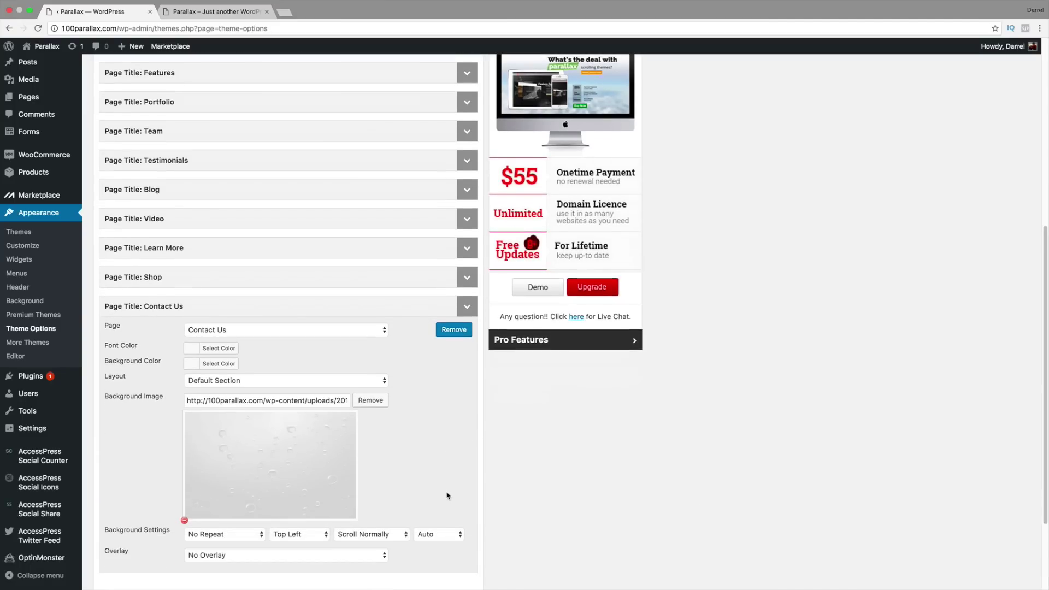
scroll(443, 491, down, 3)
Step: Set the background attachment to Fixed in Place and size to Cover, then save the options
click(373, 418)
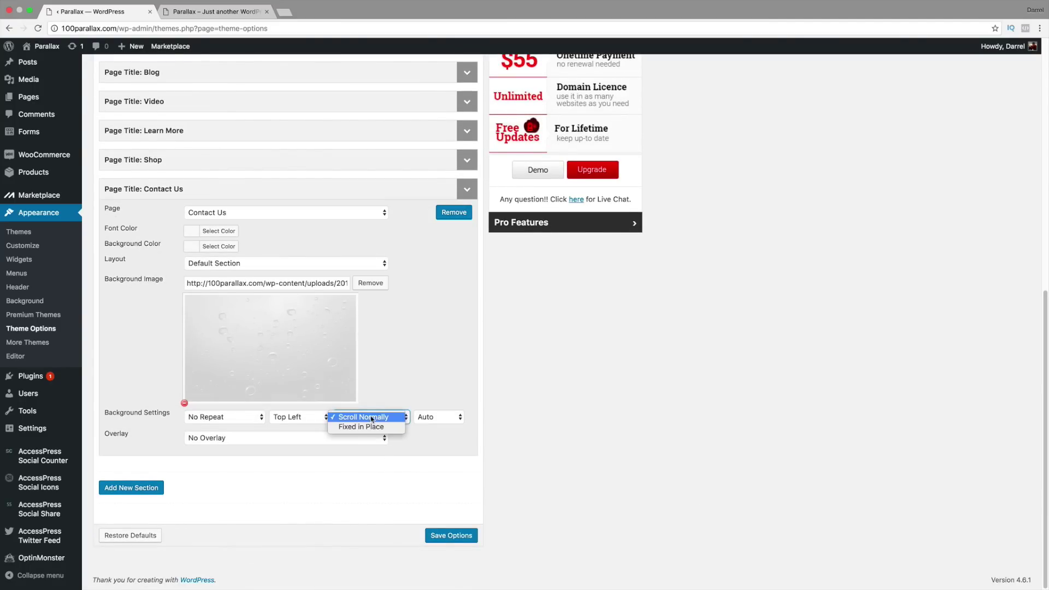
click(372, 427)
click(432, 417)
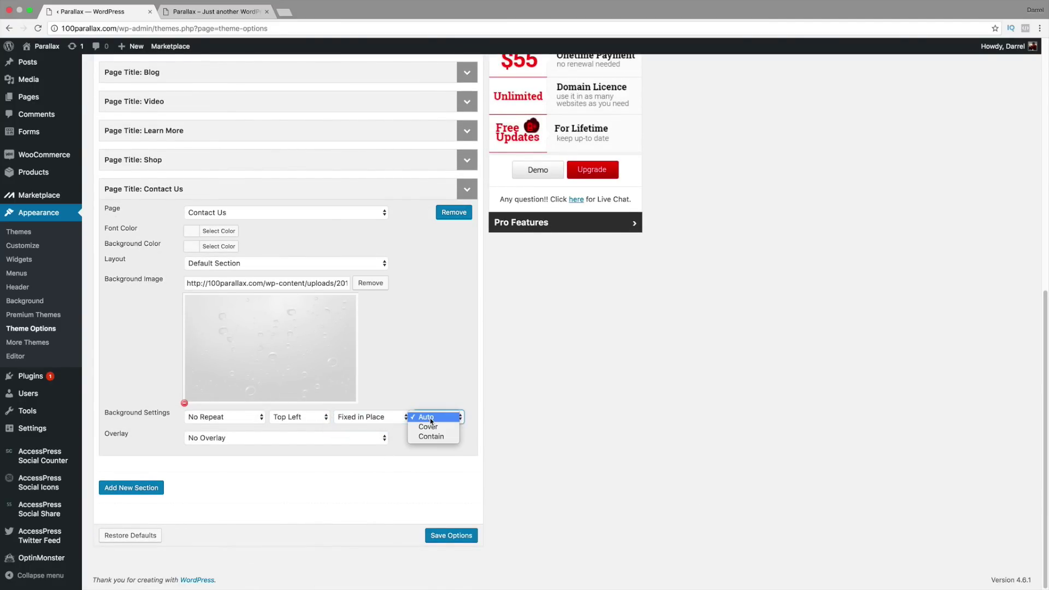
click(435, 427)
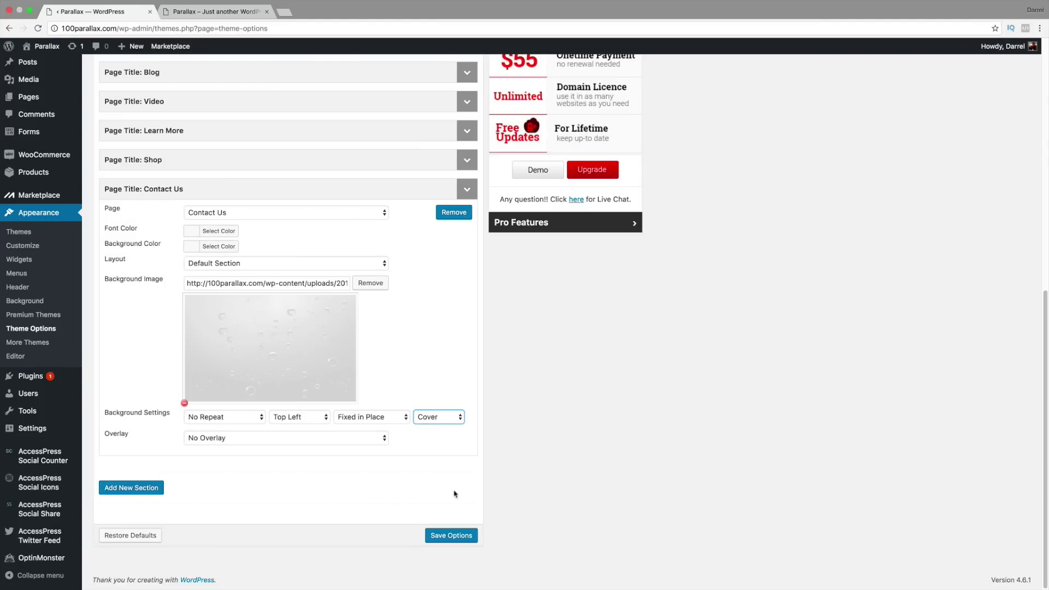
click(456, 539)
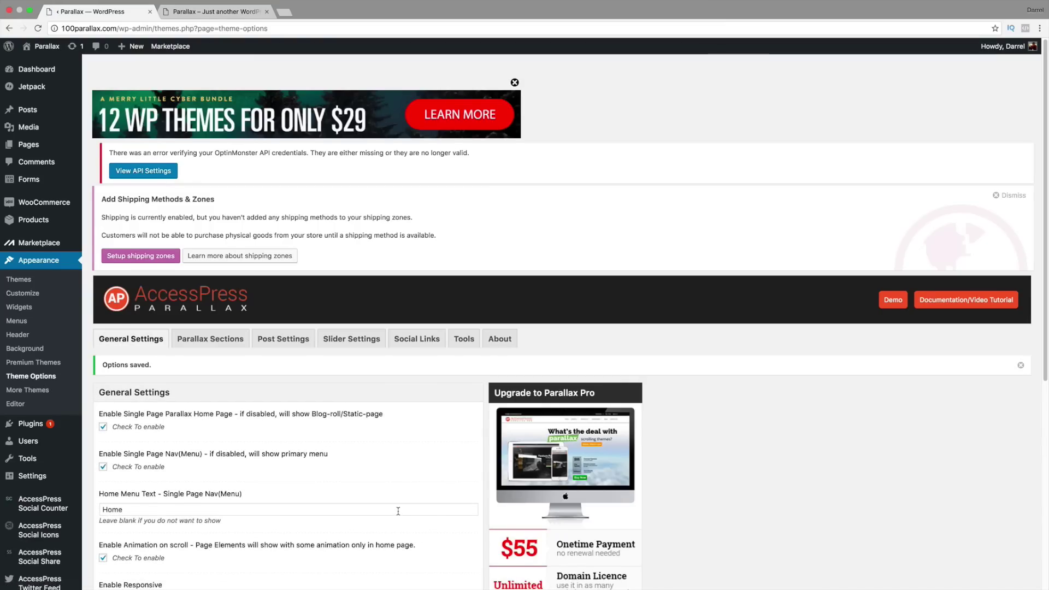
scroll(392, 516, down, 1)
scroll(306, 385, up, 1)
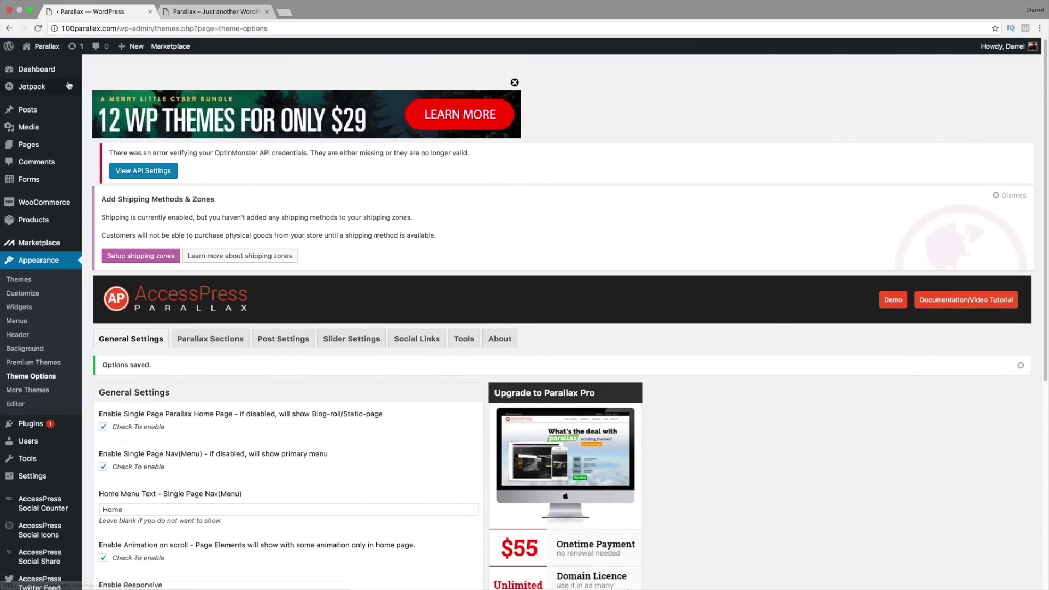
mouse_move(46, 57)
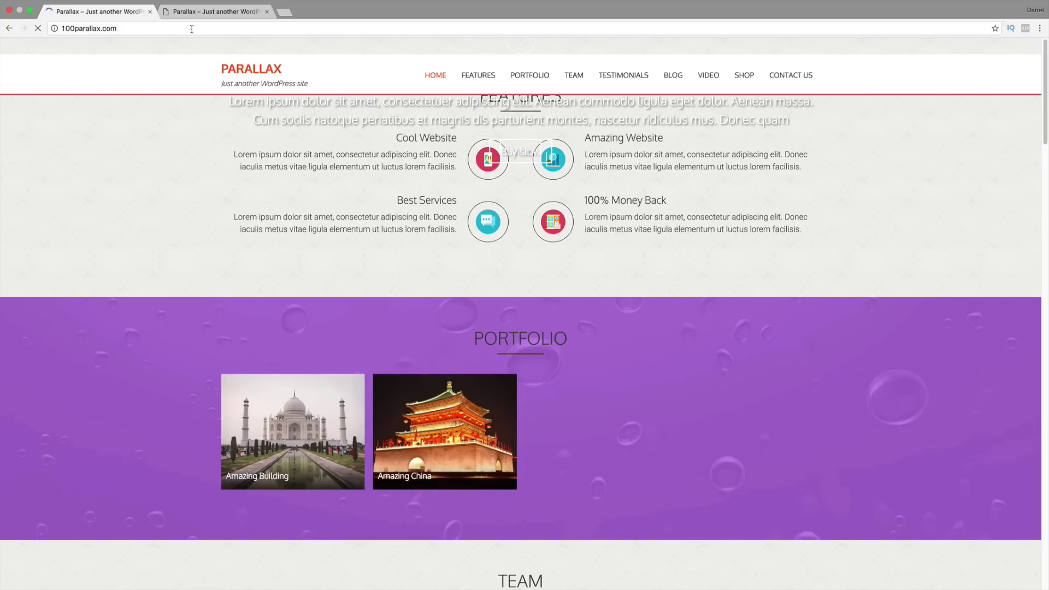
Step: Visit and reload the live site, then scroll down to the Contact Us section's bubbles background
click(176, 14)
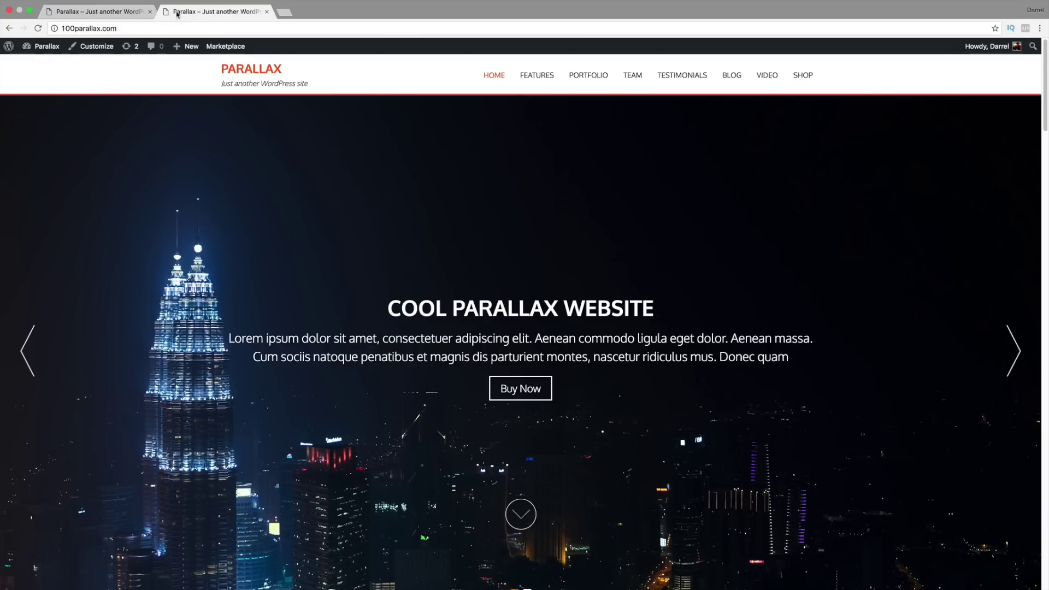
click(38, 27)
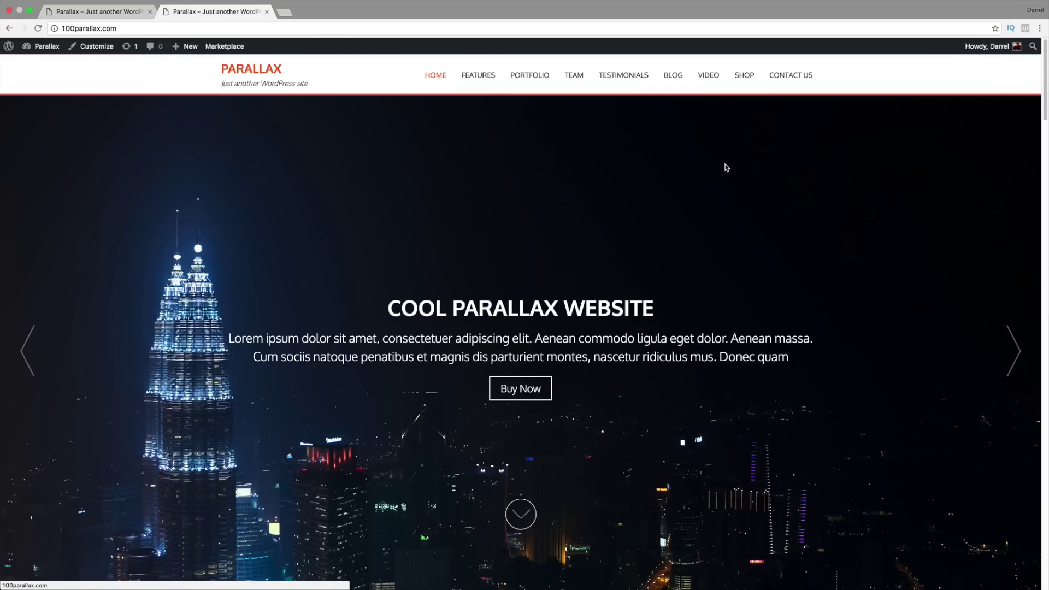
drag(1046, 106, 1046, 566)
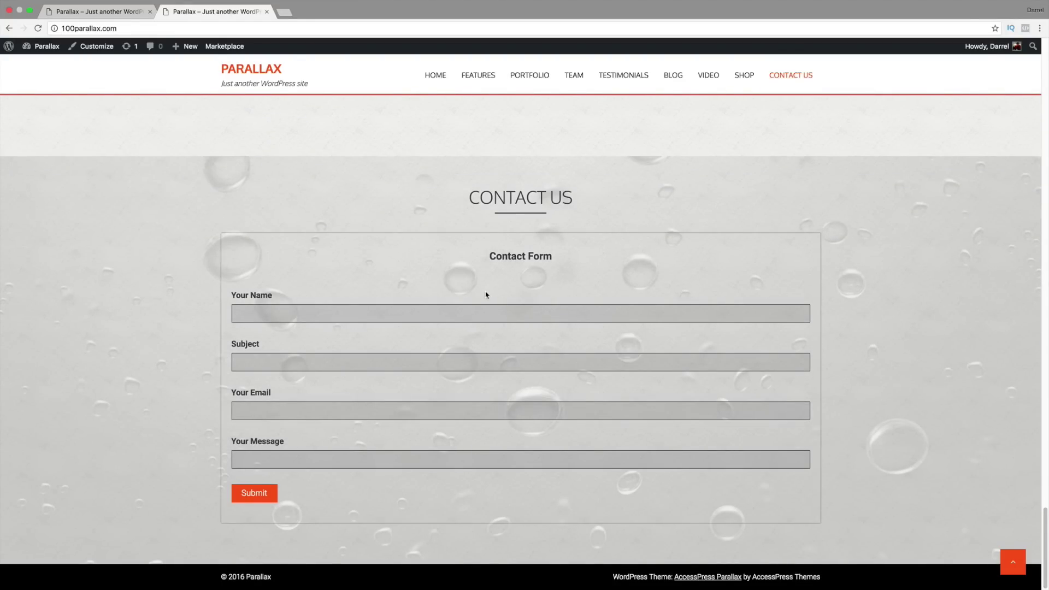
mouse_move(1046, 519)
mouse_down()
mouse_move(1047, 490)
mouse_move(1047, 531)
mouse_up()
click(124, 13)
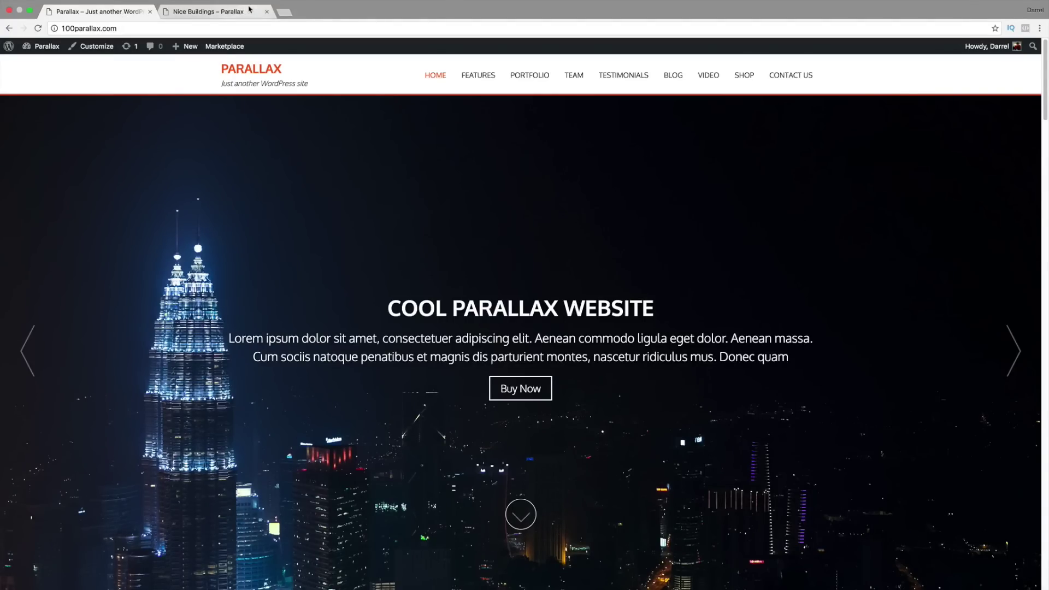
click(283, 13)
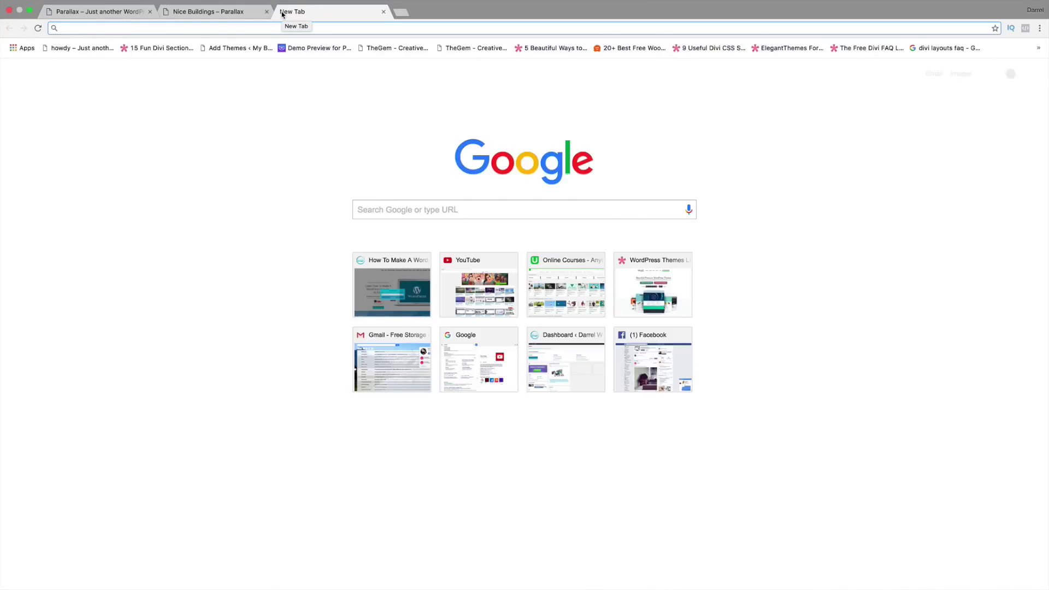
Step: Load accesspressparallax.com, scroll to its Contact Us section, then return to your site's tab
text(accesspressparallax.com)
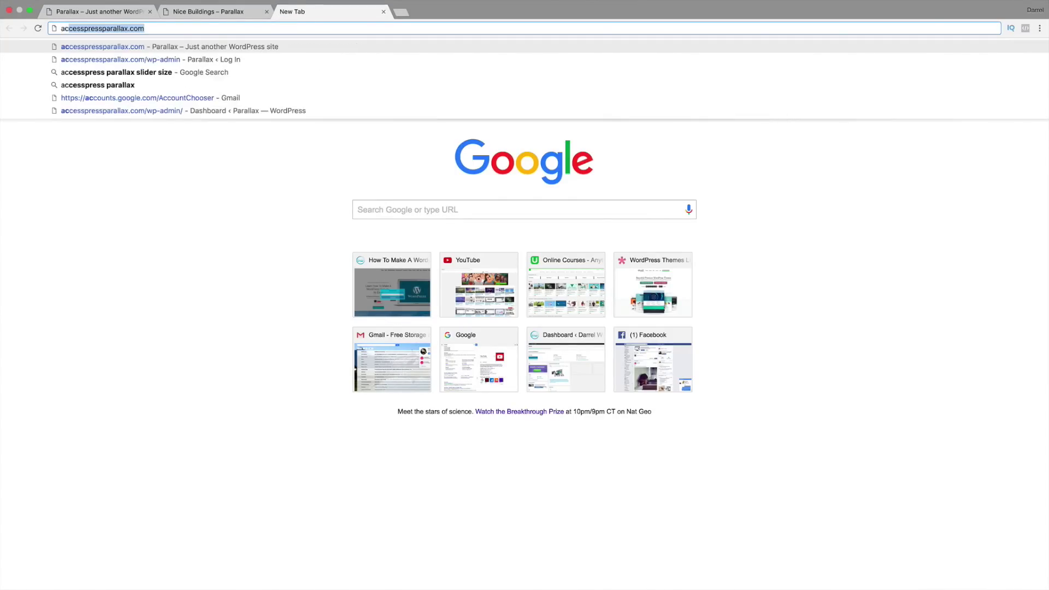
key(Return)
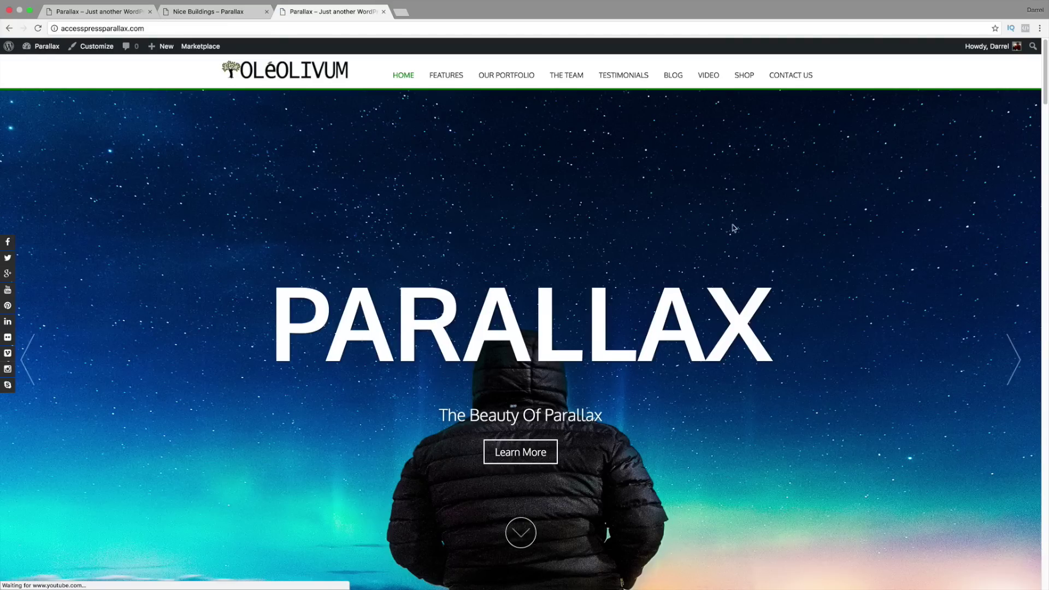
drag(1045, 95, 1047, 529)
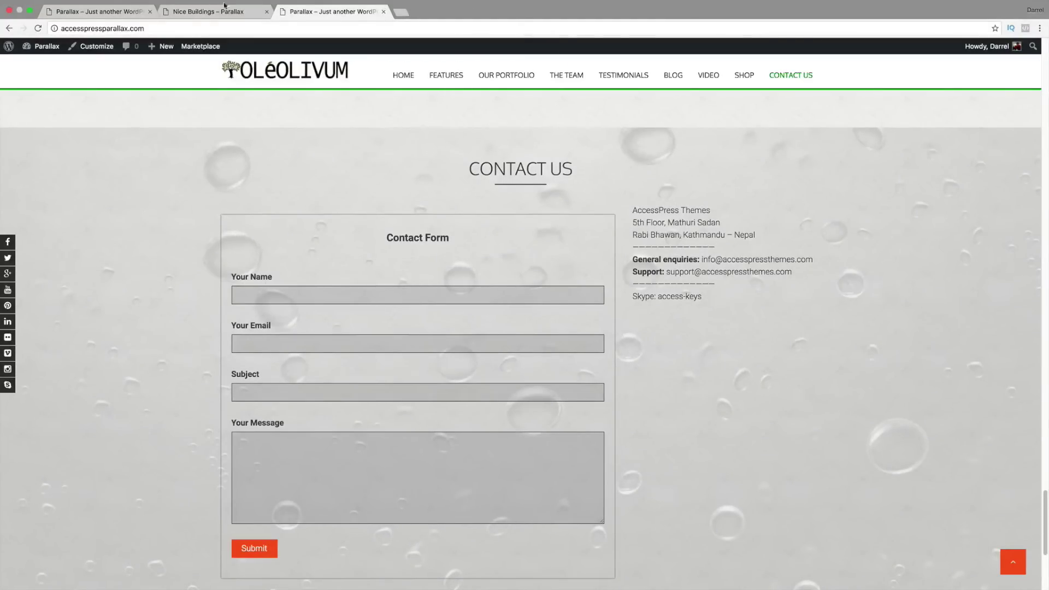
click(104, 13)
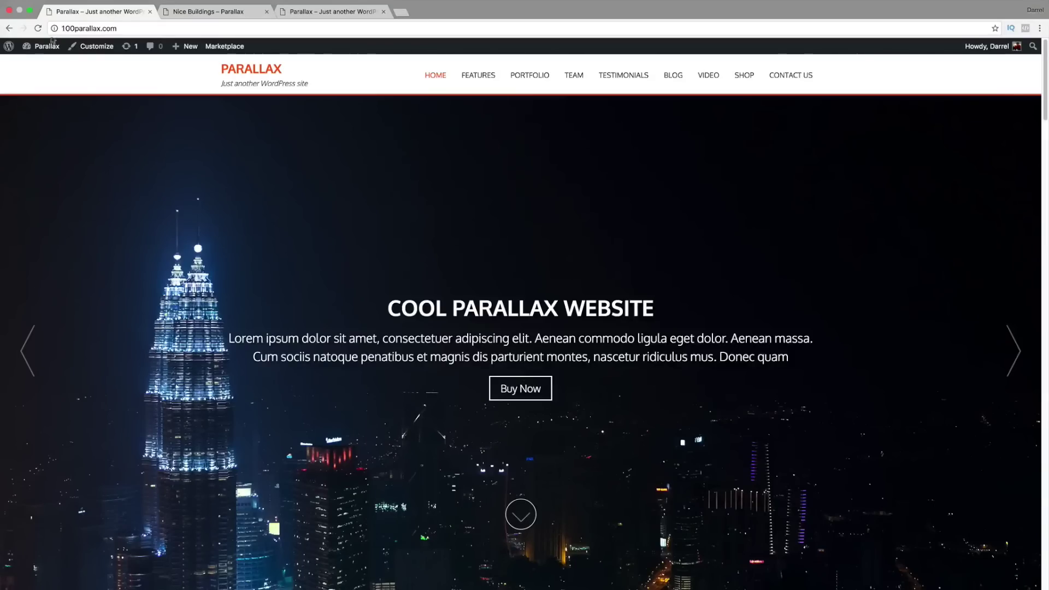
Step: Go to the Dashboard, then Pages > All Pages, and open Contact Us in the editor
mouse_move(44, 47)
click(46, 65)
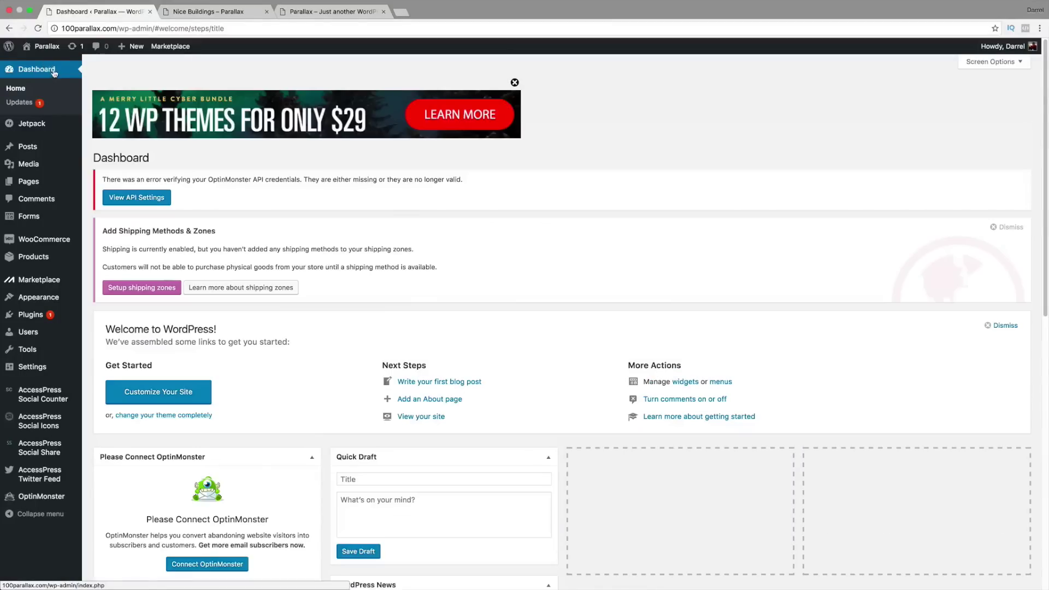
mouse_move(31, 182)
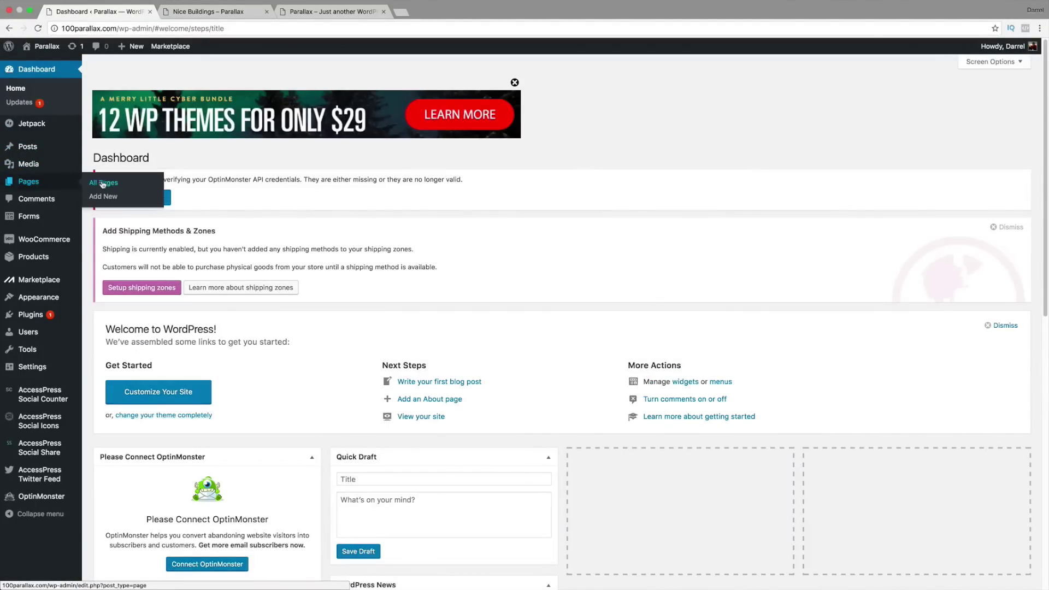
click(102, 184)
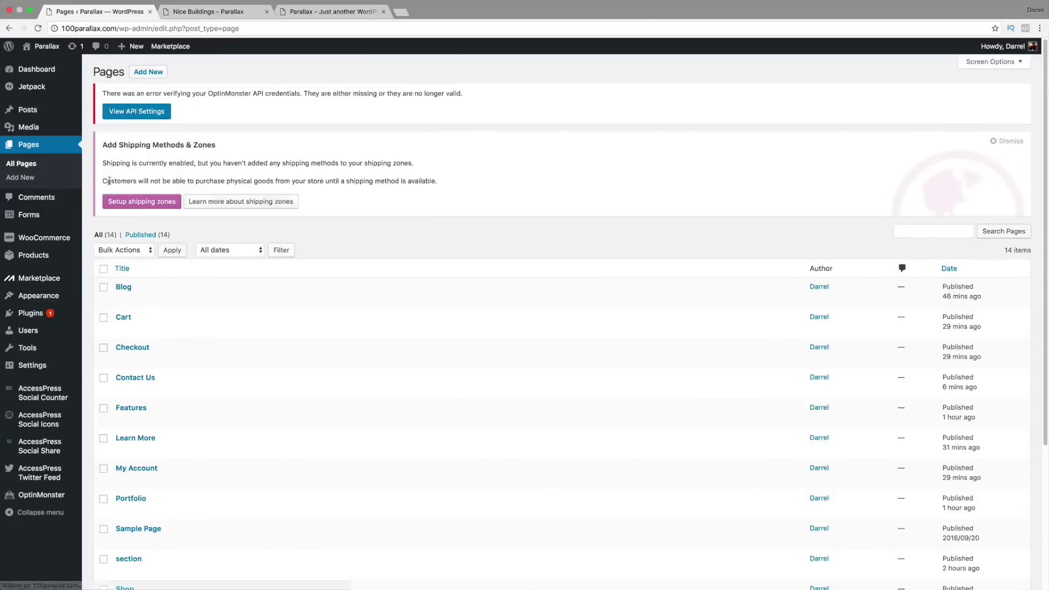
click(150, 375)
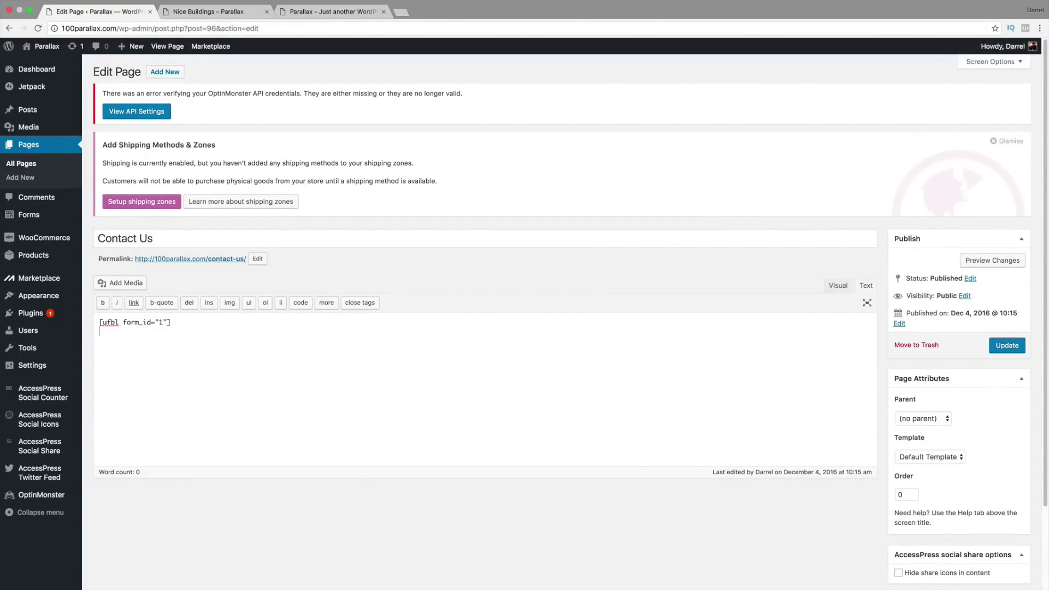
Step: Paste the demo's contact markup into the page and delete the duplicate form shortcode line
right_click(104, 342)
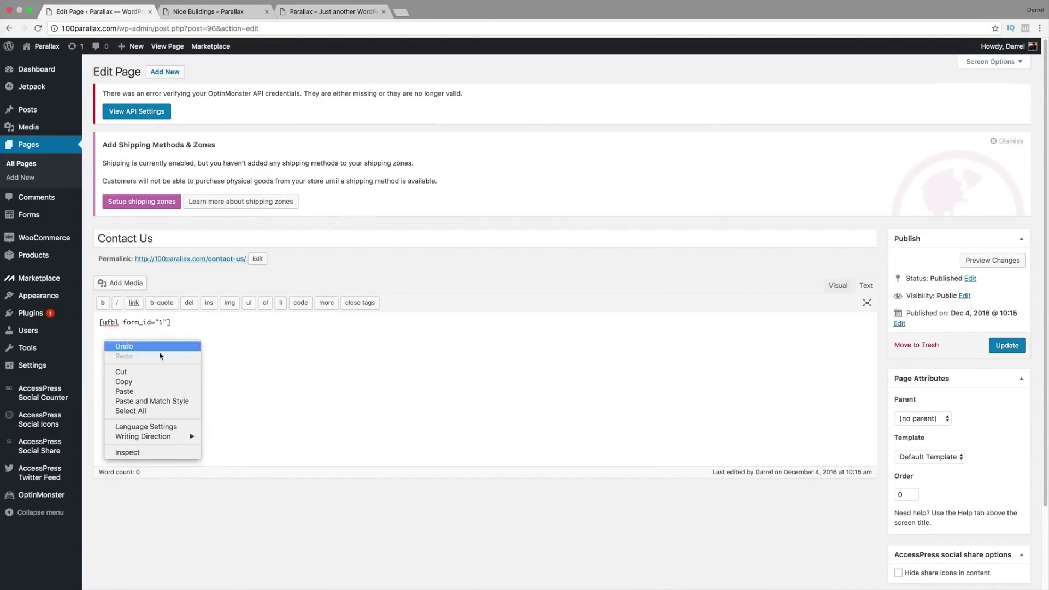
click(141, 393)
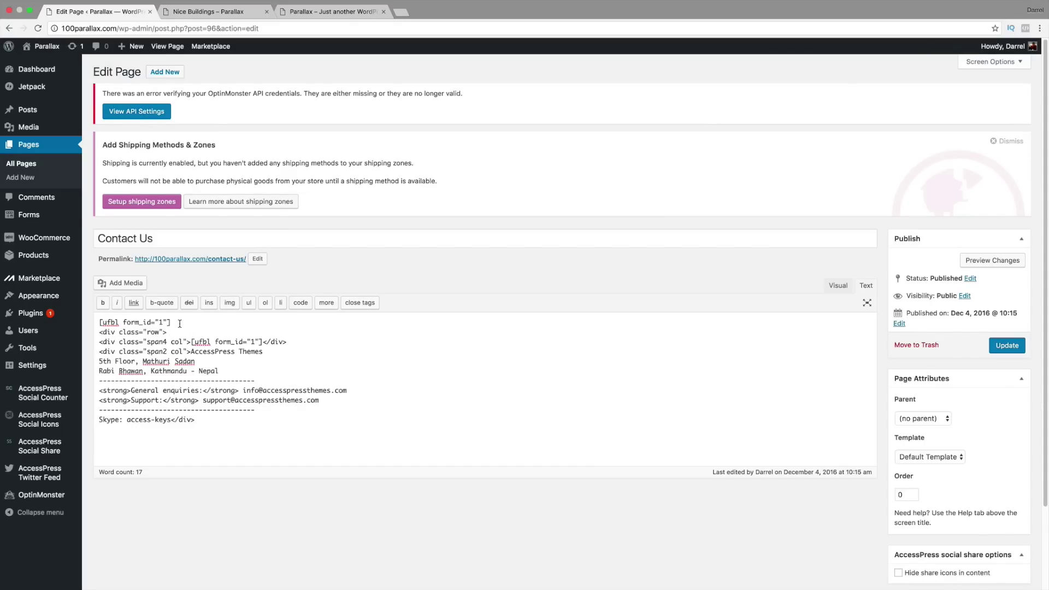
drag(174, 322, 99, 323)
right_click(109, 321)
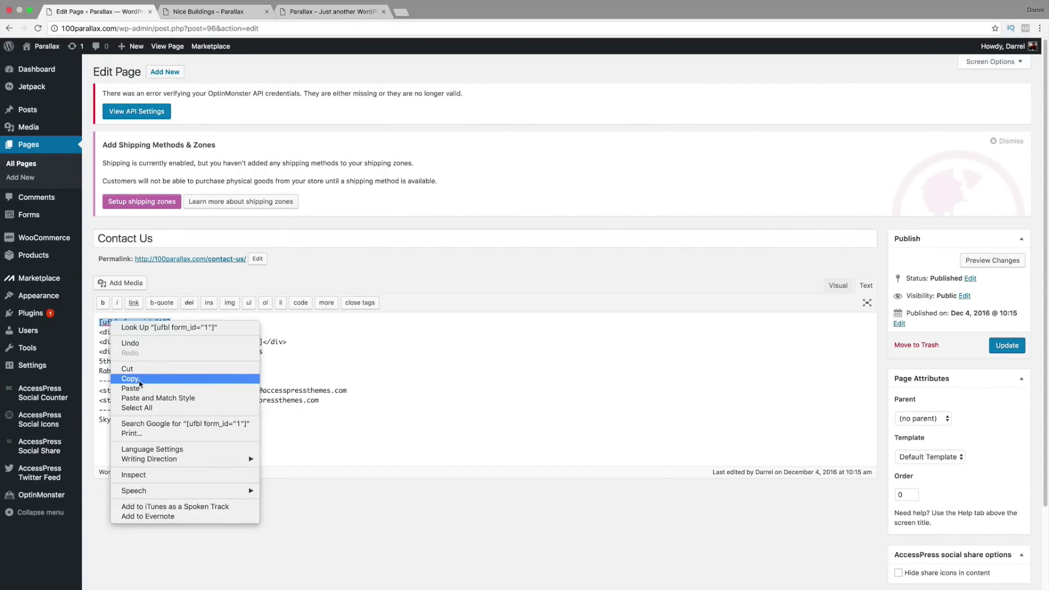
click(128, 369)
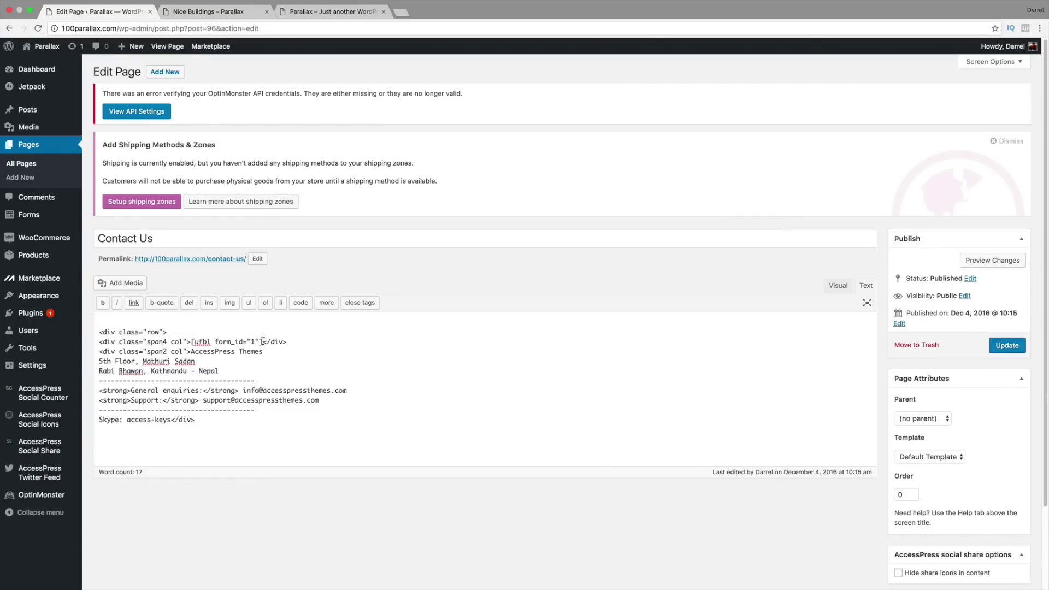
Step: Copy the form shortcode from the column markup and delete the empty first line
drag(263, 341, 192, 342)
right_click(206, 337)
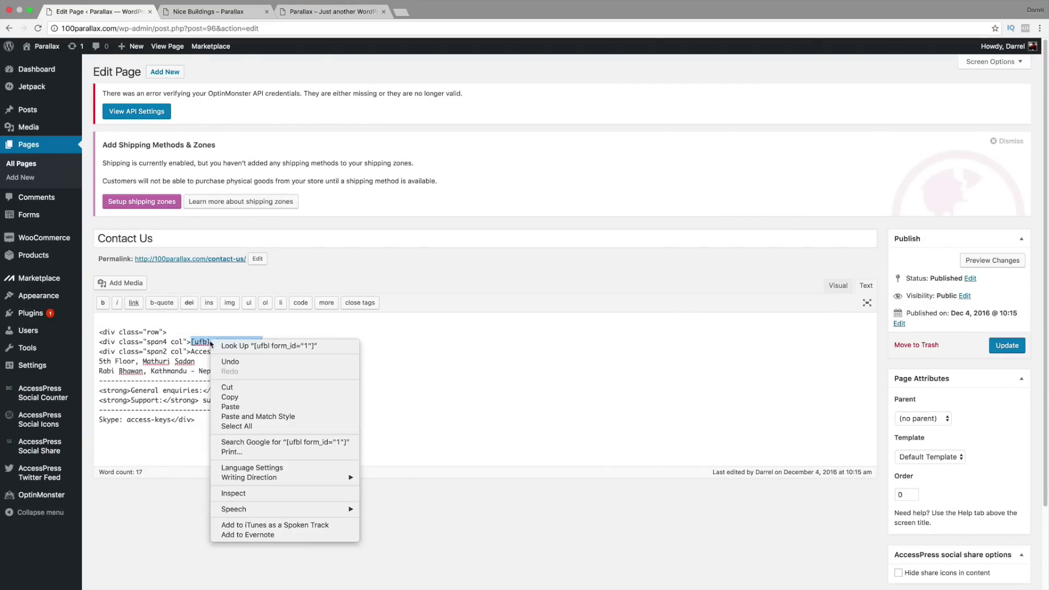
click(241, 398)
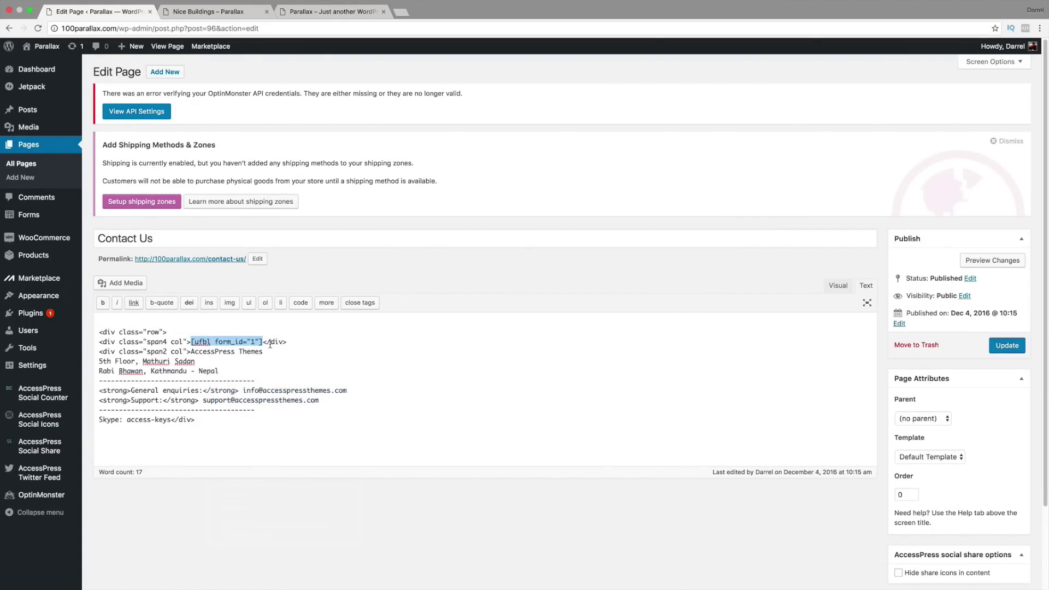
click(114, 328)
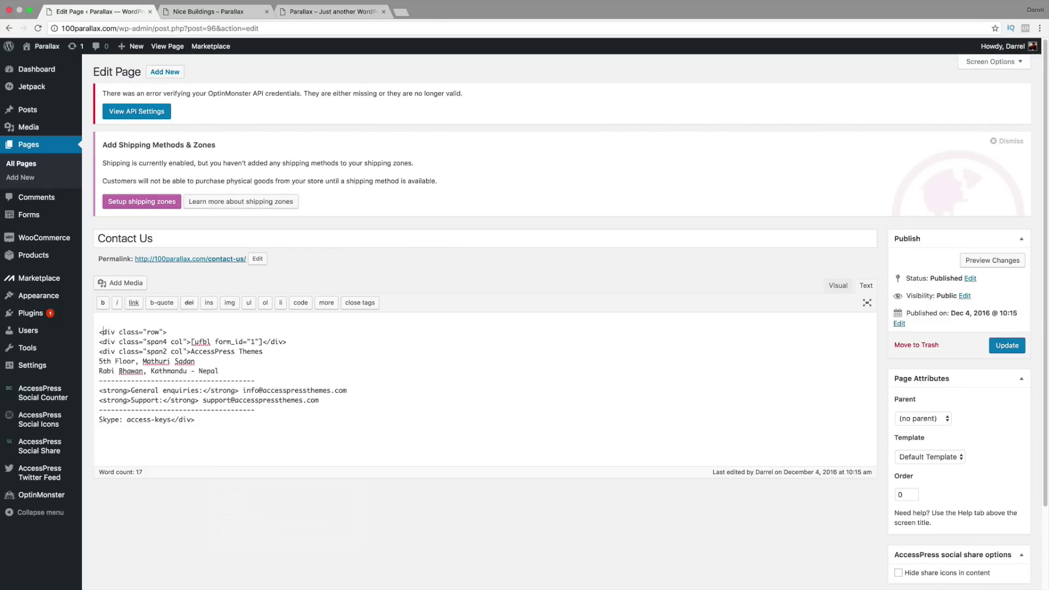
key(BackSpace)
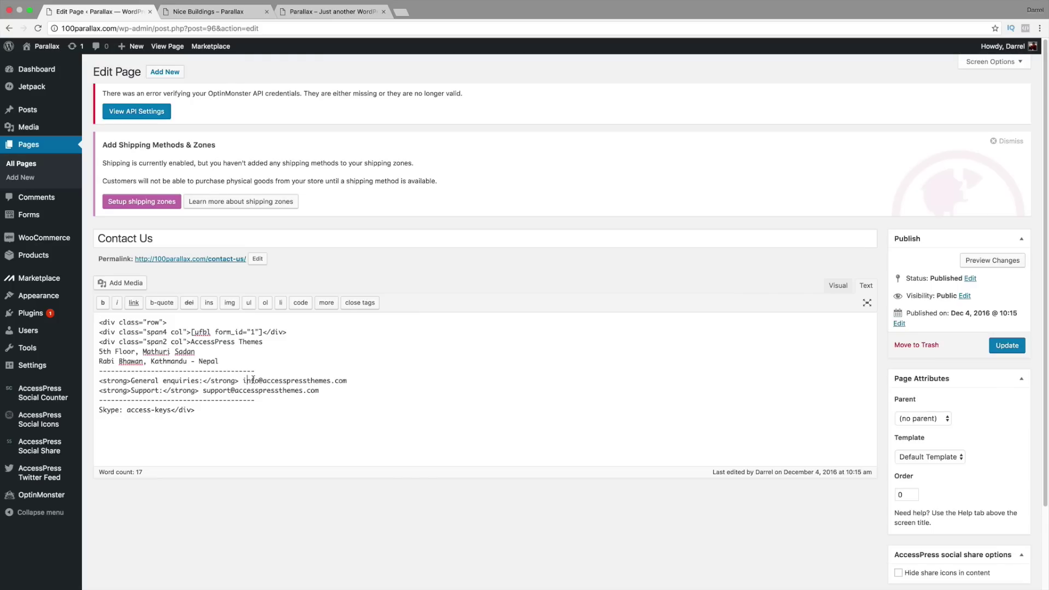
Step: Review the enquiry e-mail and address lines, switch to the Visual editor, and update the page
drag(246, 380, 330, 380)
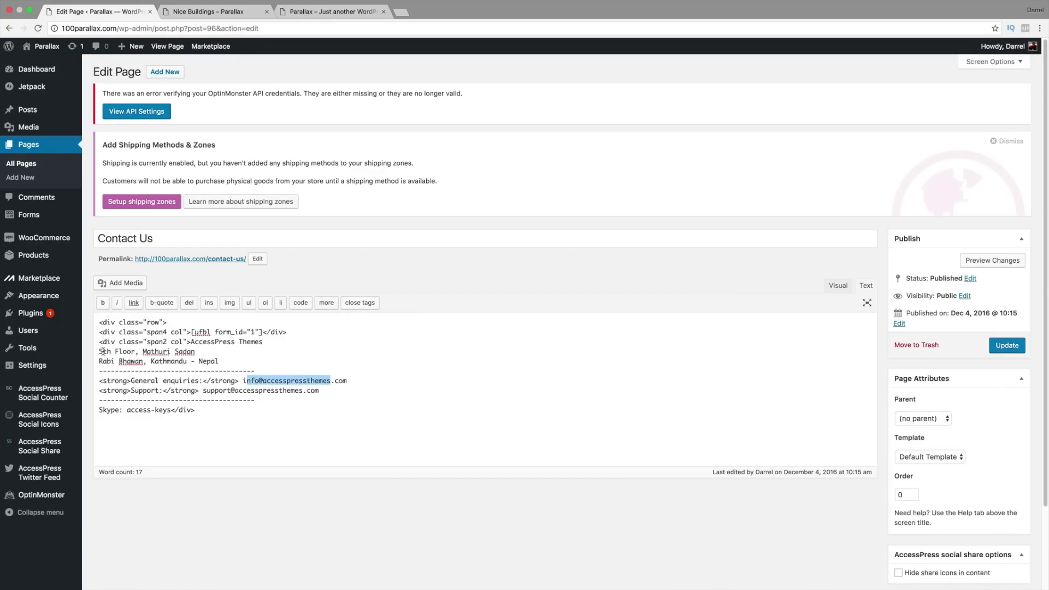
drag(100, 351, 205, 351)
drag(100, 361, 203, 358)
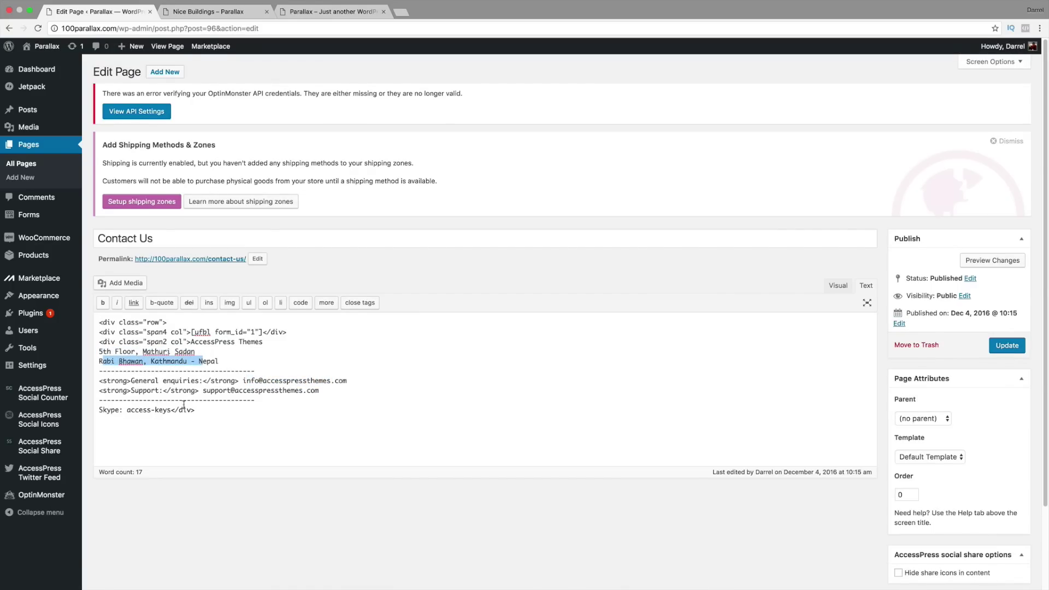
click(838, 284)
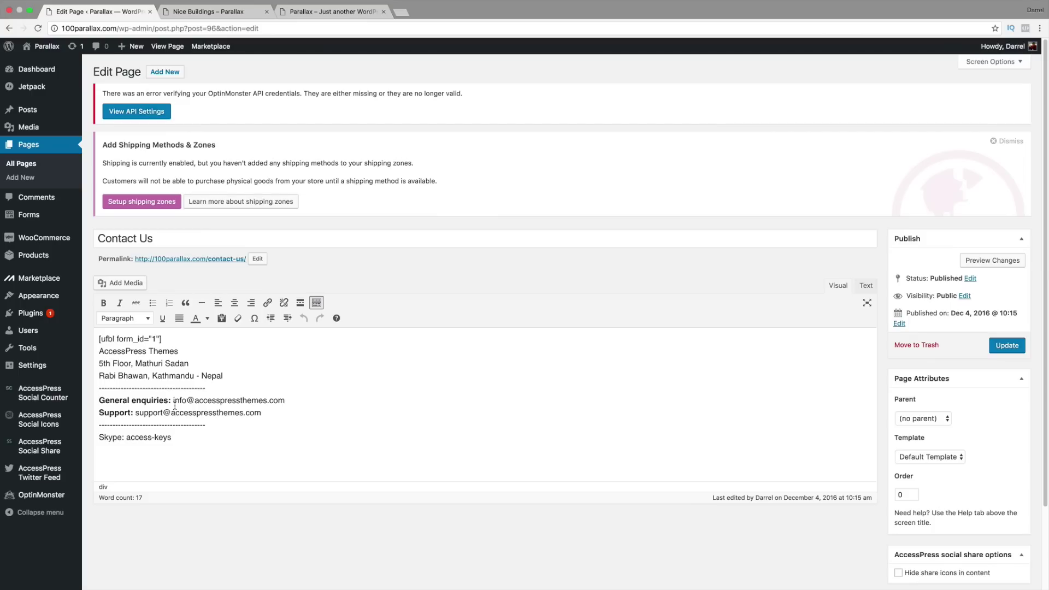
click(1003, 348)
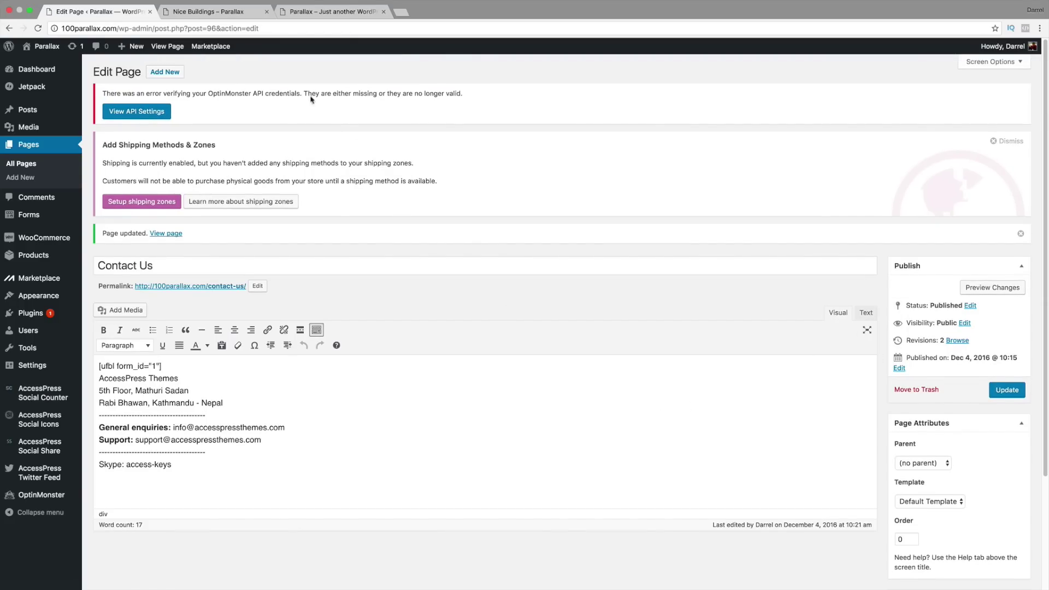
Step: Reload the live site, check the home page's Contact Us section, then open Best Beaches In California
click(204, 12)
click(37, 29)
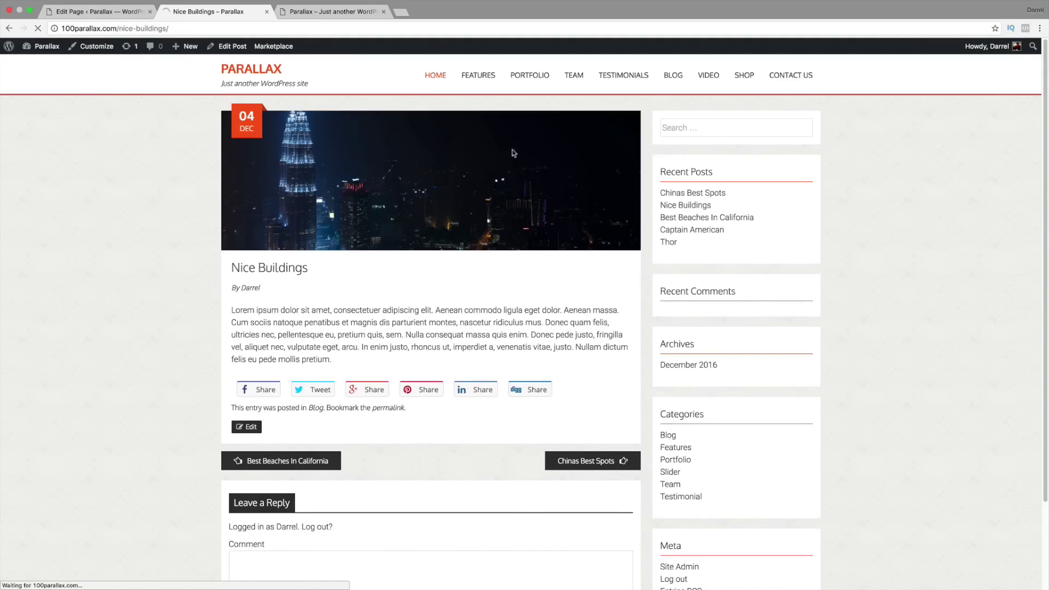
click(438, 79)
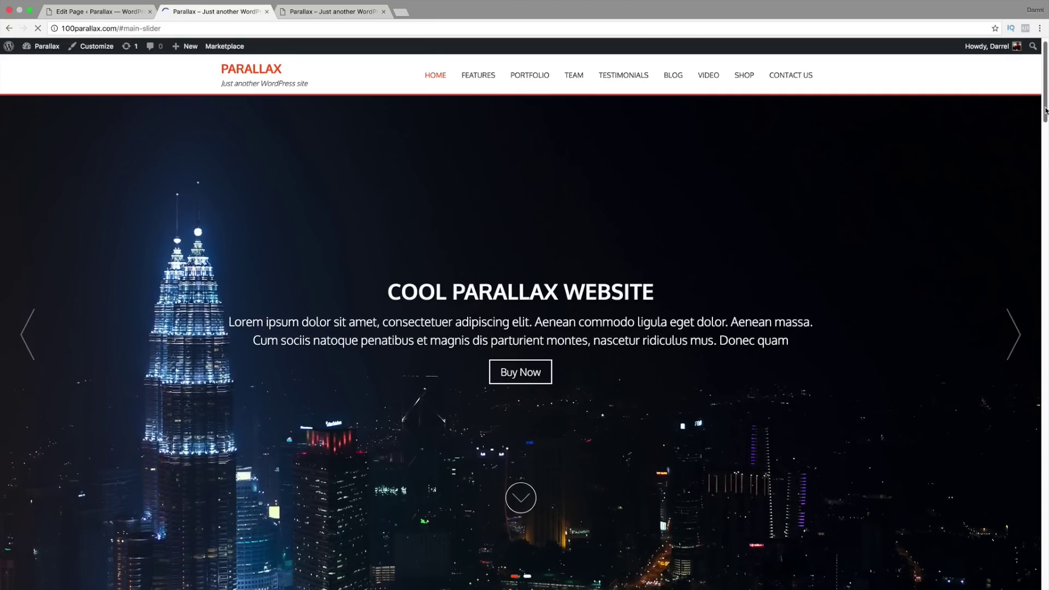
scroll(1038, 174, down, 15)
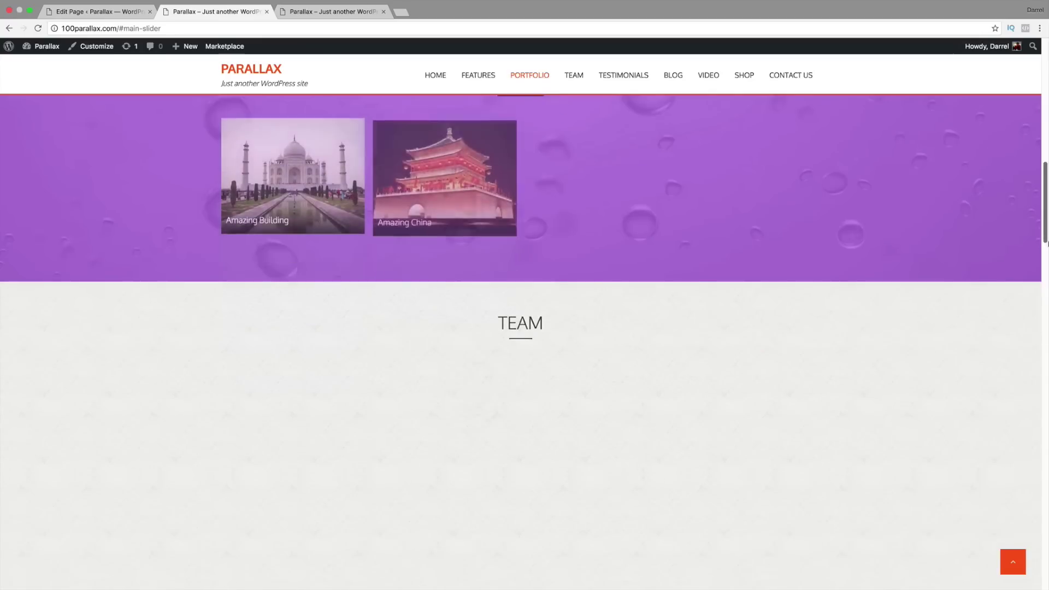
drag(1048, 244, 1047, 585)
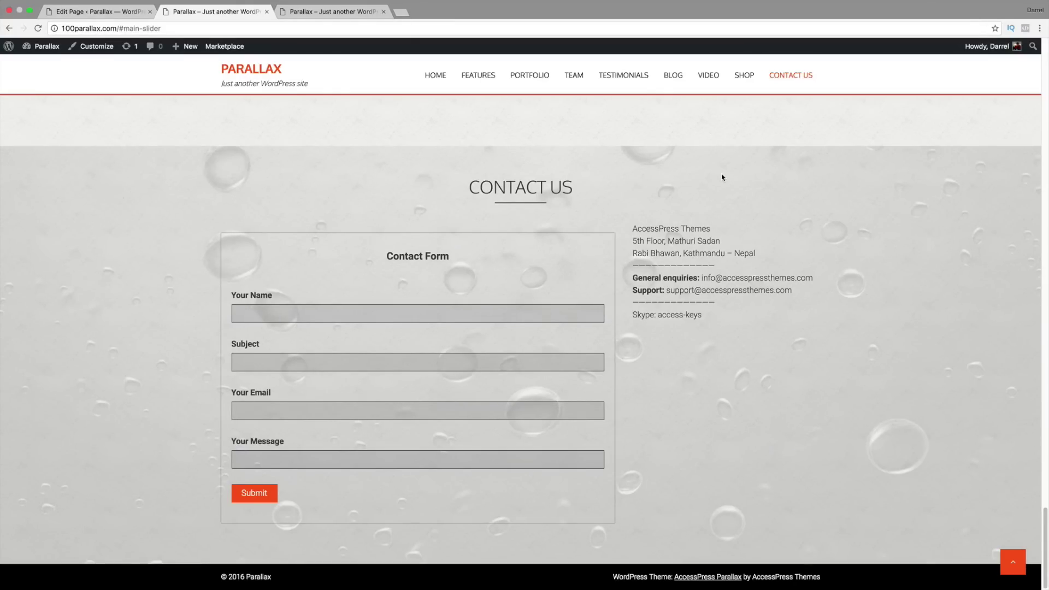
click(678, 76)
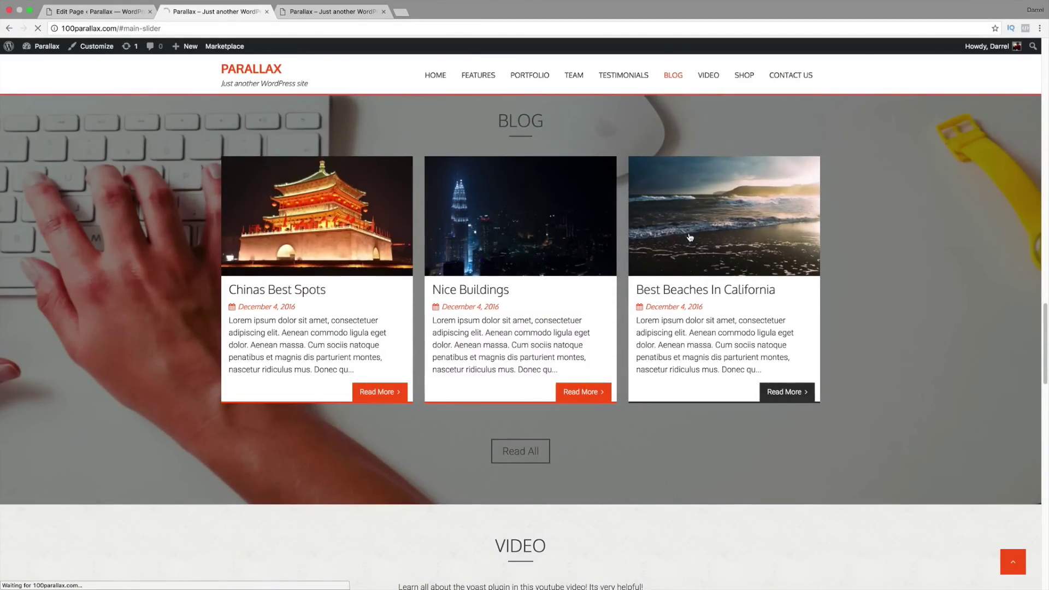
click(690, 238)
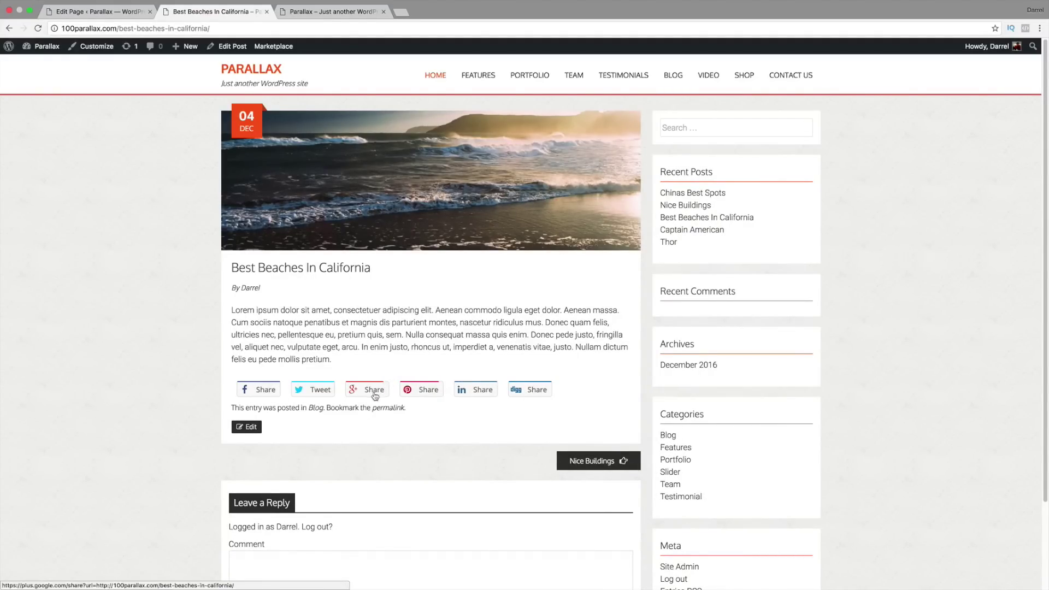
Step: Share the Best Beaches post to Digg, then close the Digg submission tab
click(531, 389)
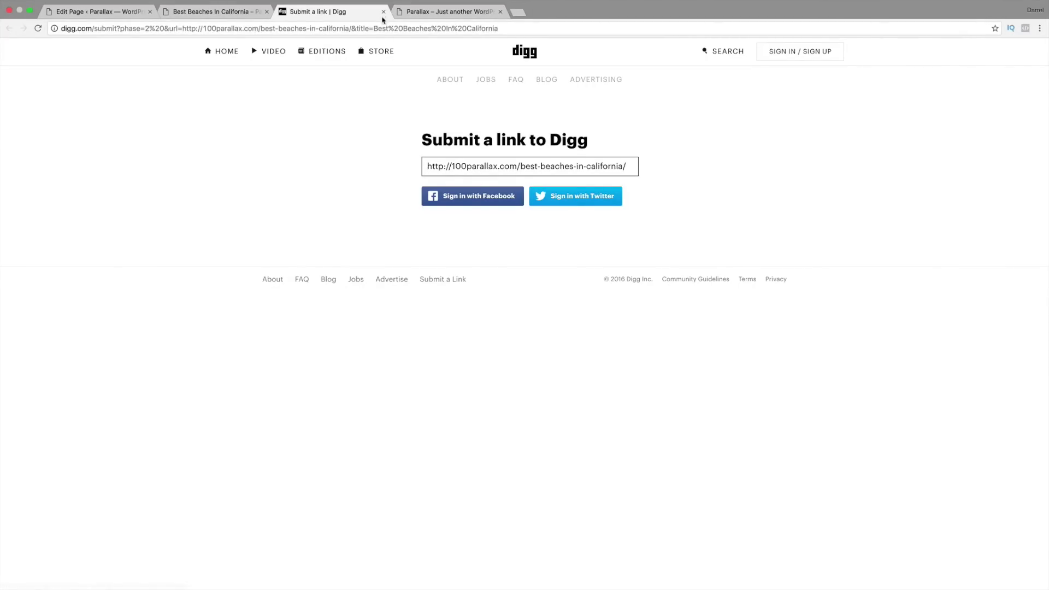
click(384, 12)
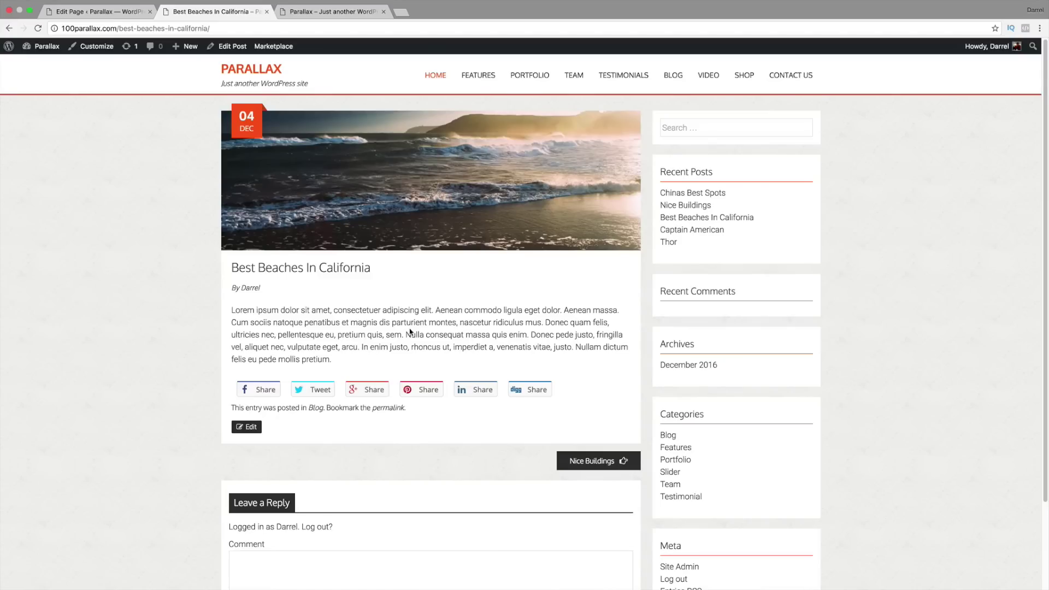
click(117, 12)
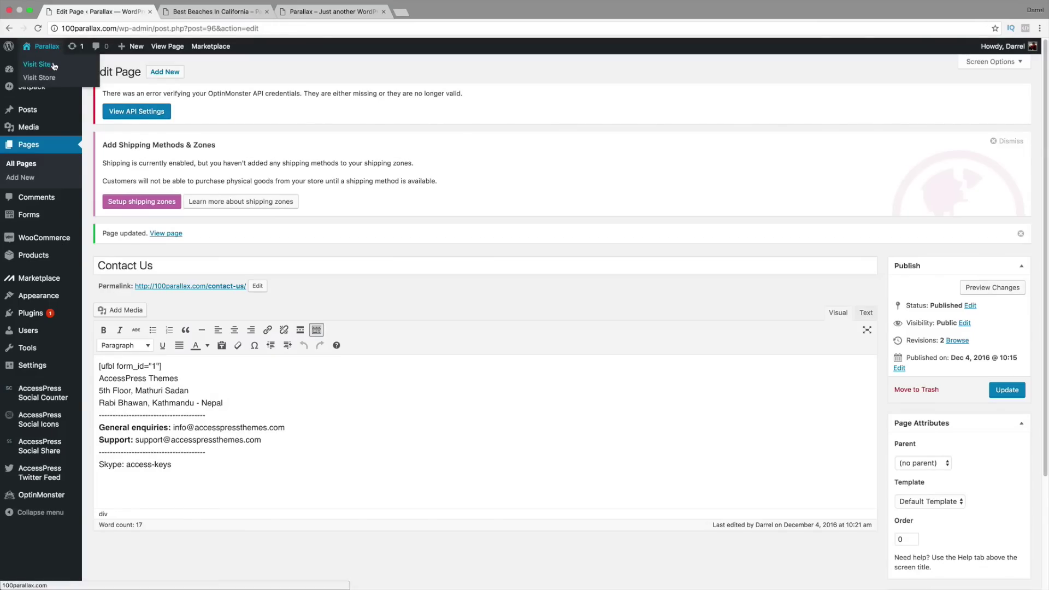
click(187, 12)
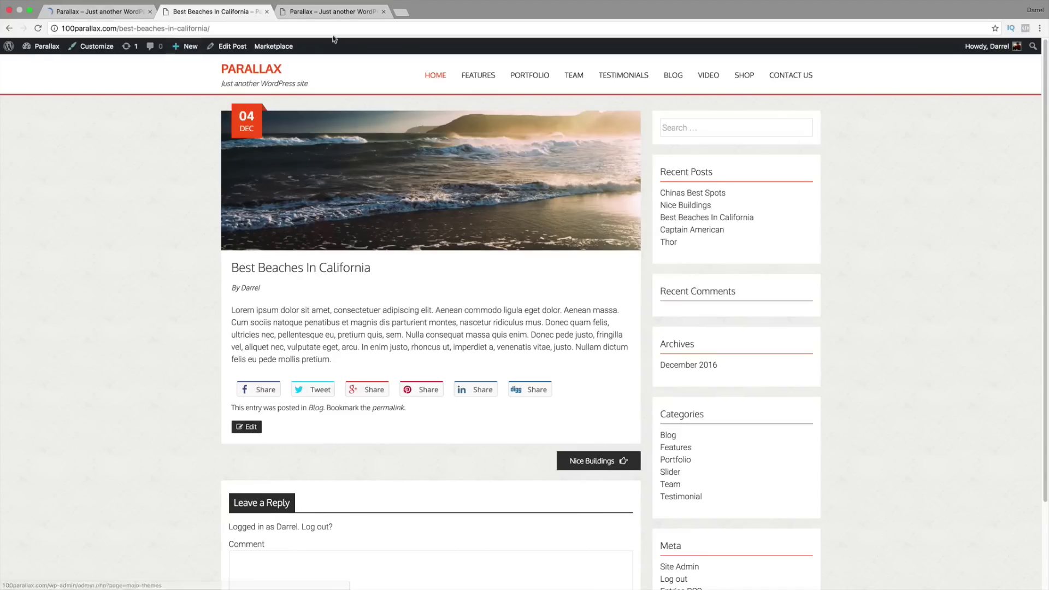
Step: Go to the home page, scroll to Contact Us, and reload the site in the first tab
click(436, 74)
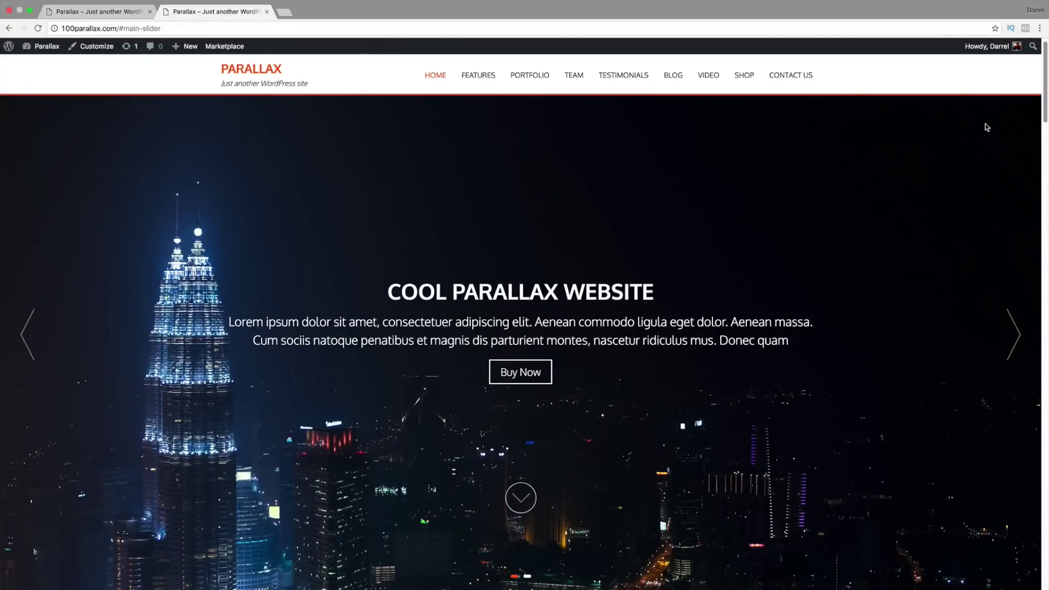
drag(1047, 112, 1048, 586)
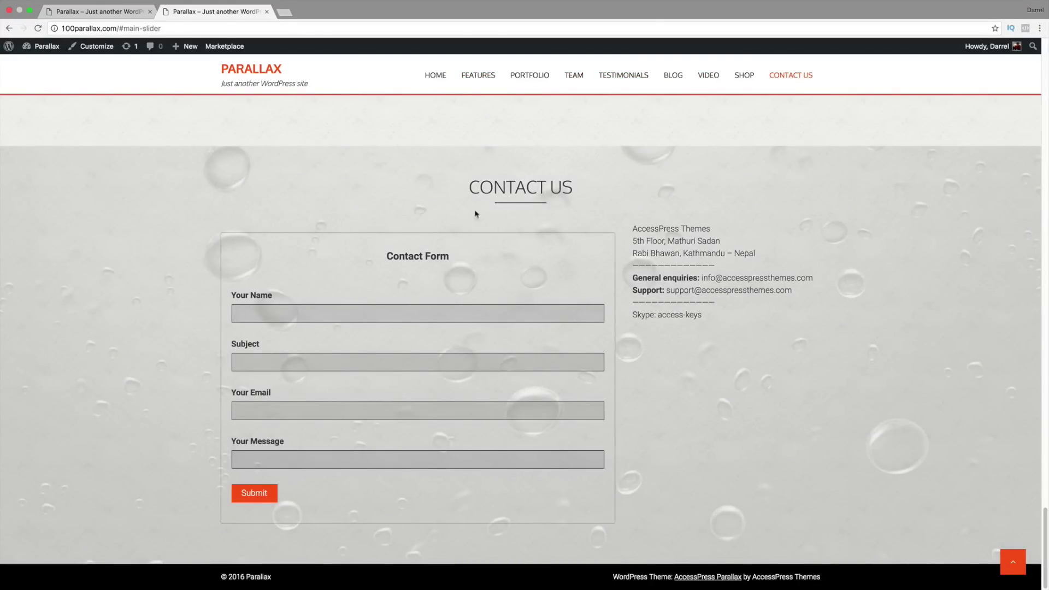
click(100, 5)
key(super+r)
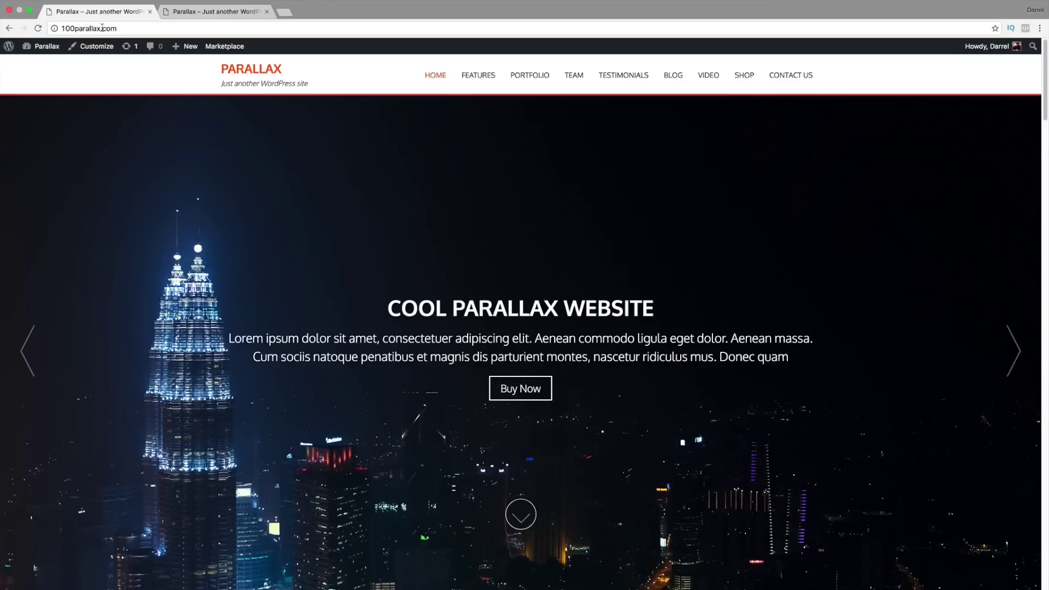
Step: Start a new page from Pages > Add New and title it 'Our Location'
mouse_move(43, 46)
click(47, 65)
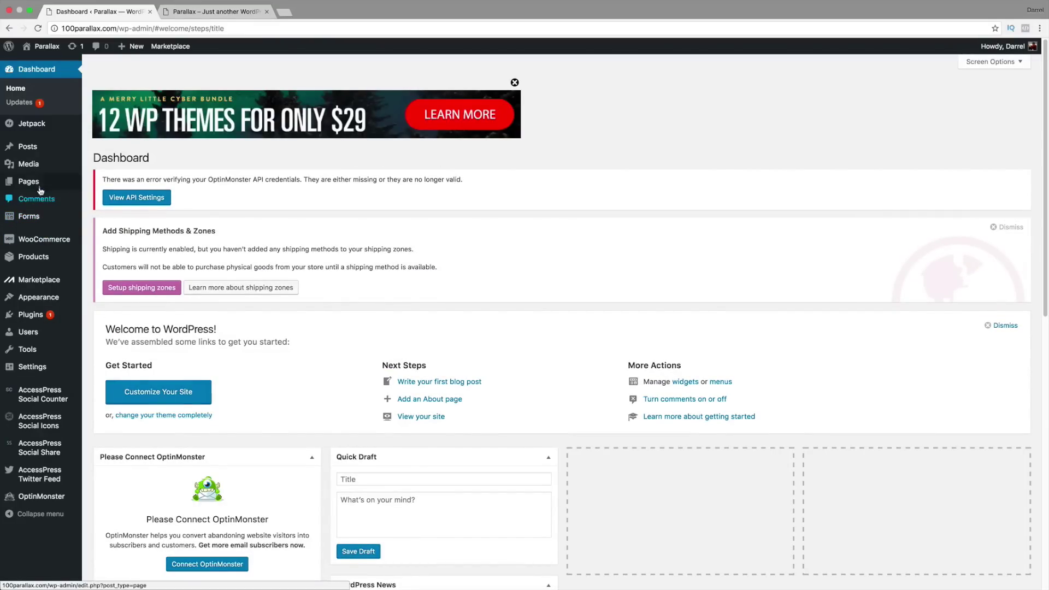
mouse_move(40, 188)
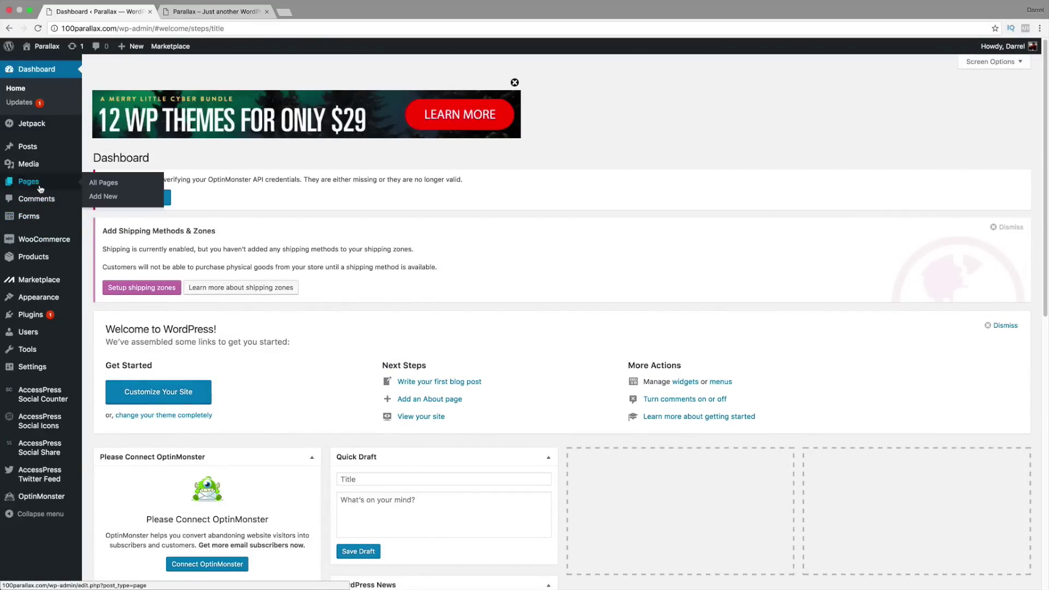
click(111, 203)
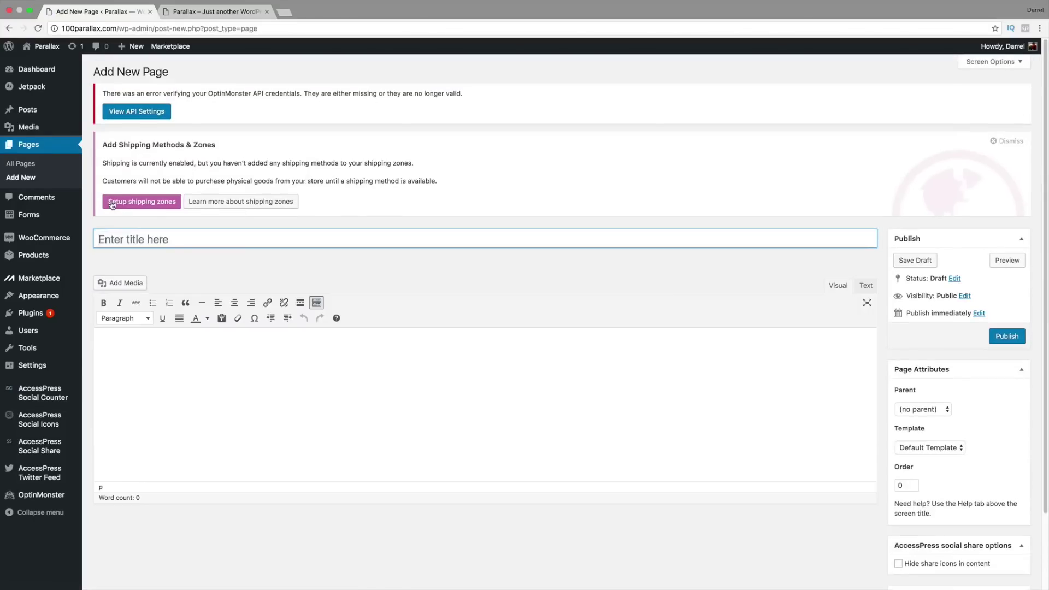
click(164, 241)
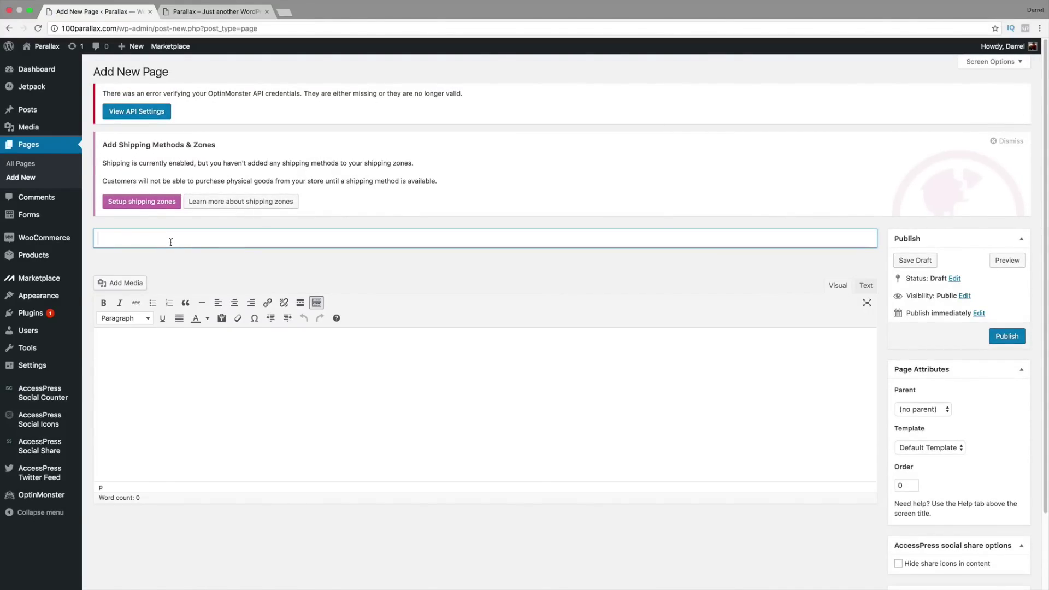
text(Our Location)
key(Tab)
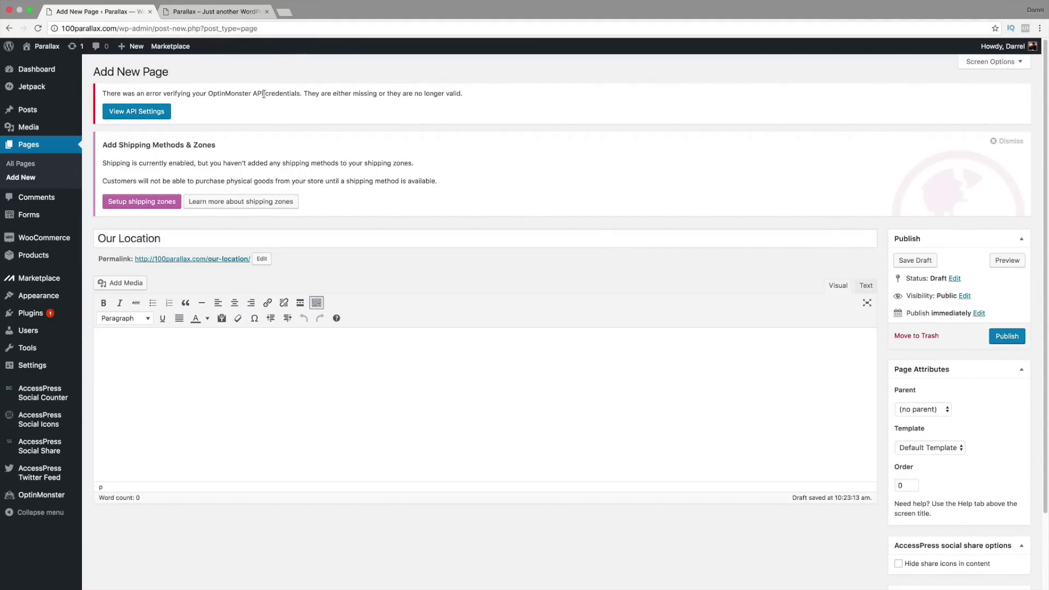
click(293, 13)
Step: Open Google Maps and search for AVALON Hollywood
text(google)
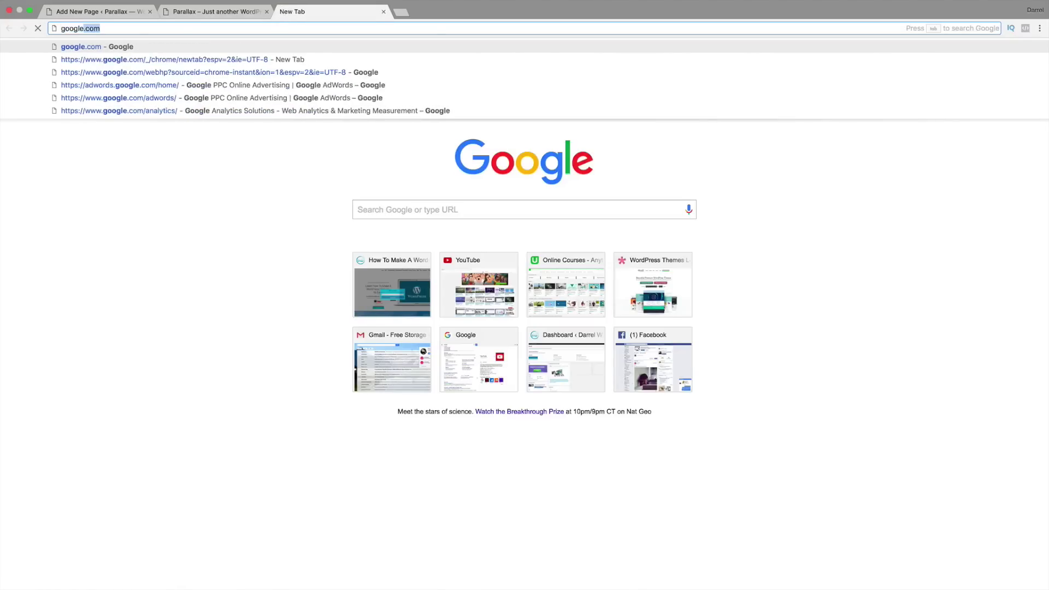
text( maps)
key(Return)
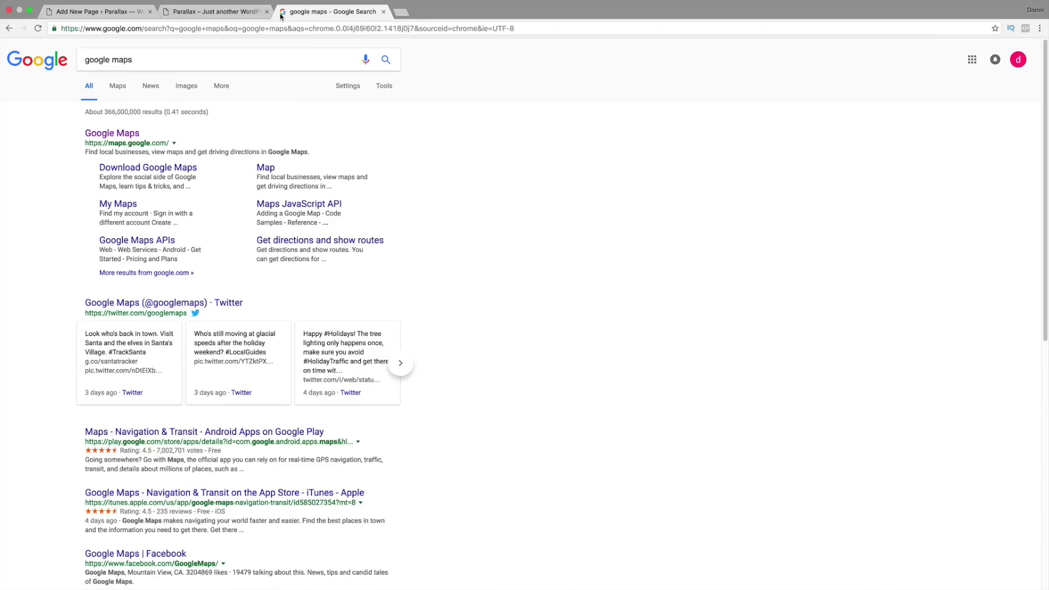
click(121, 133)
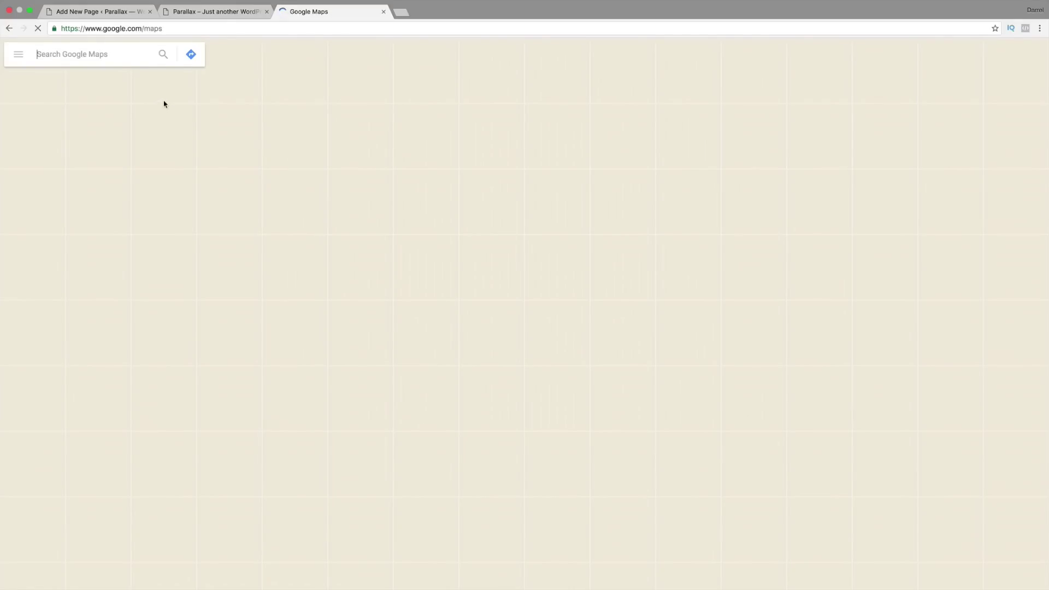
text(avalon h)
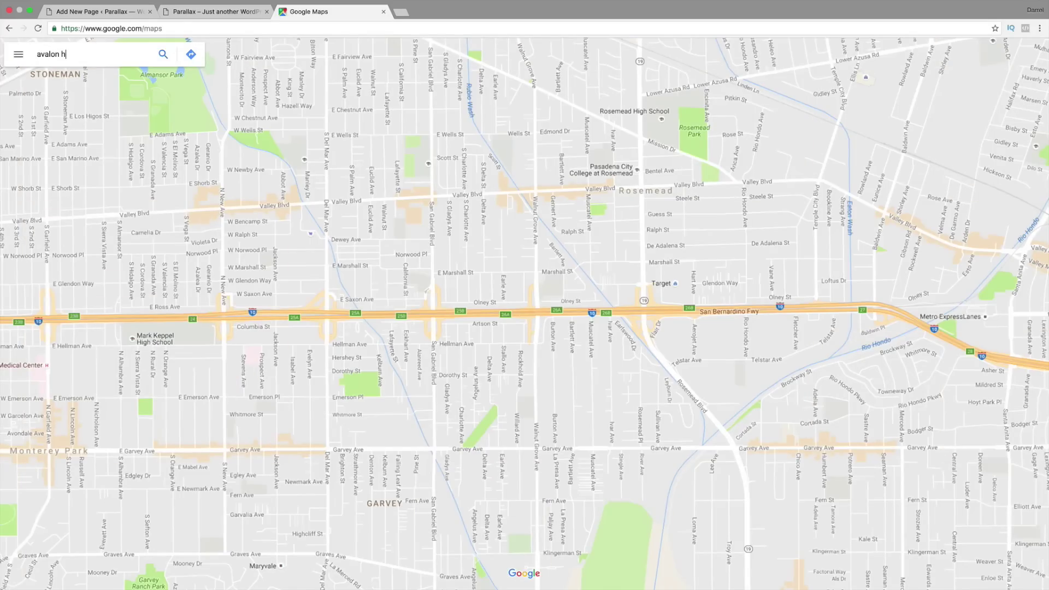
text(ollw)
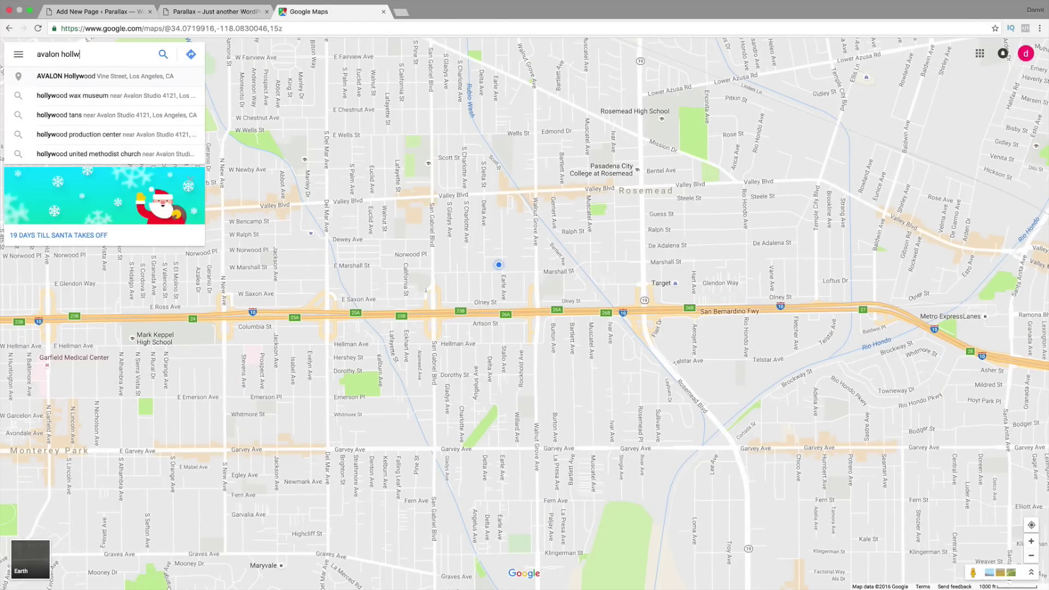
key(Return)
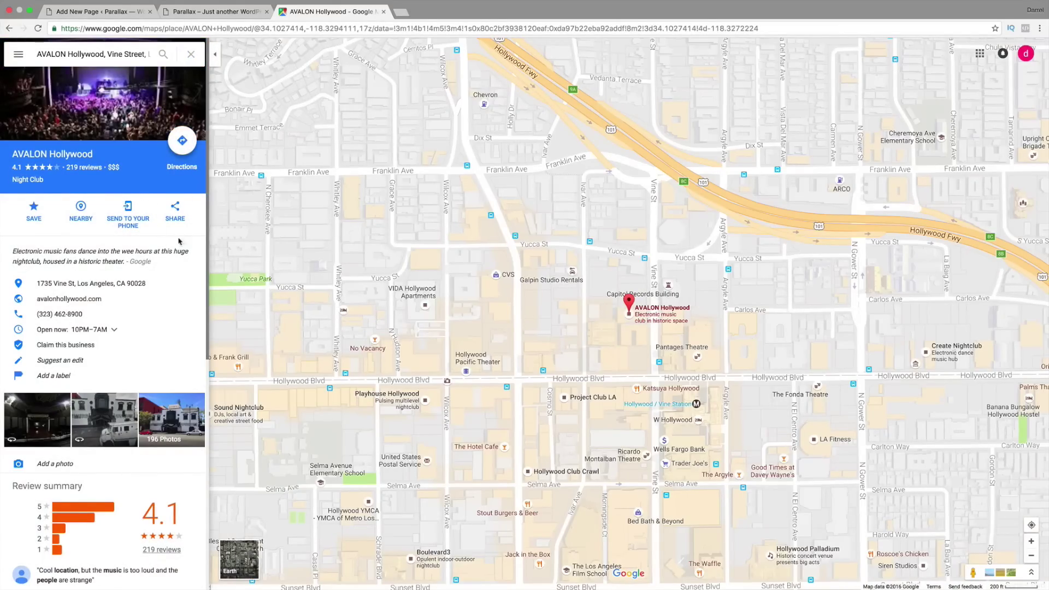
Step: Copy the map's Share > Embed iframe code and return to the Our Location page draft
click(177, 211)
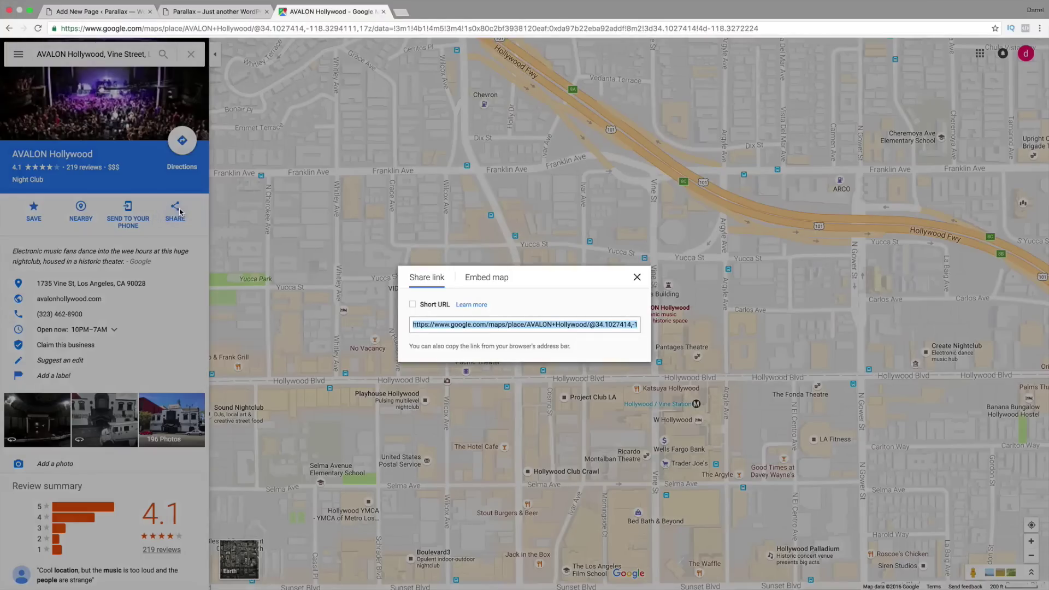
click(486, 277)
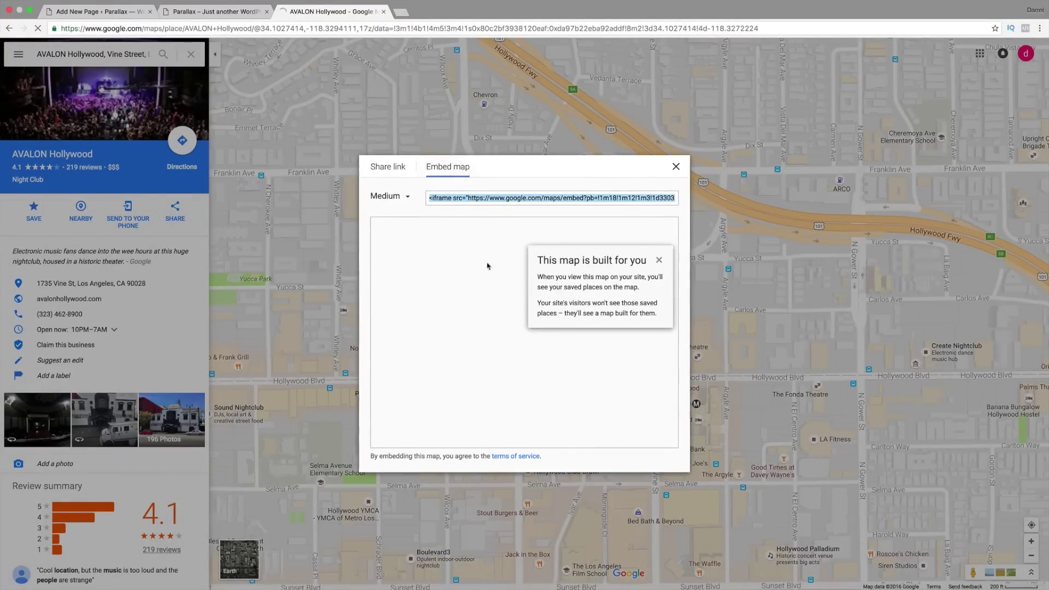
right_click(480, 198)
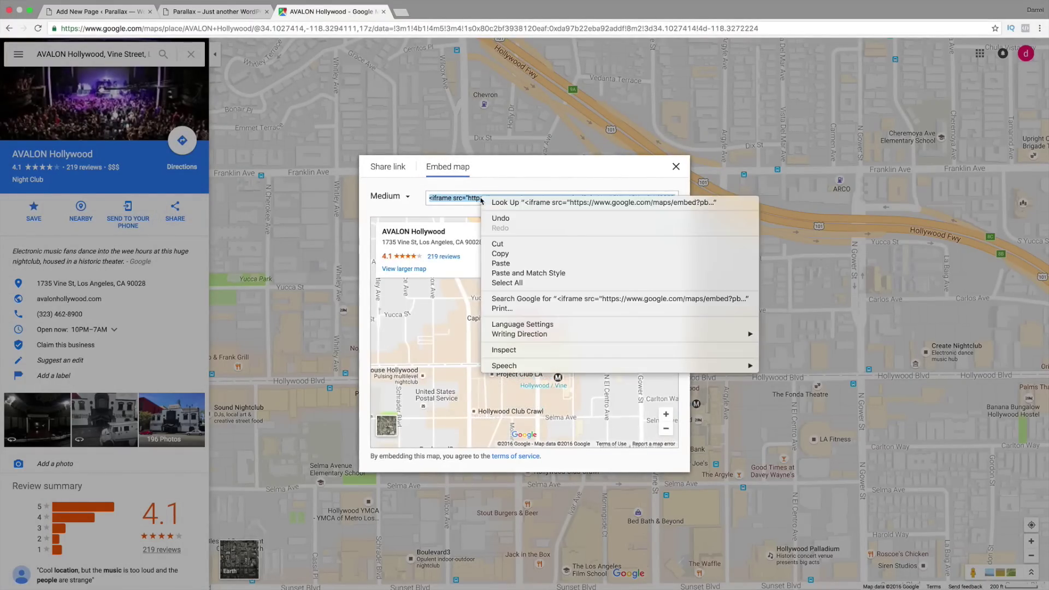
click(511, 256)
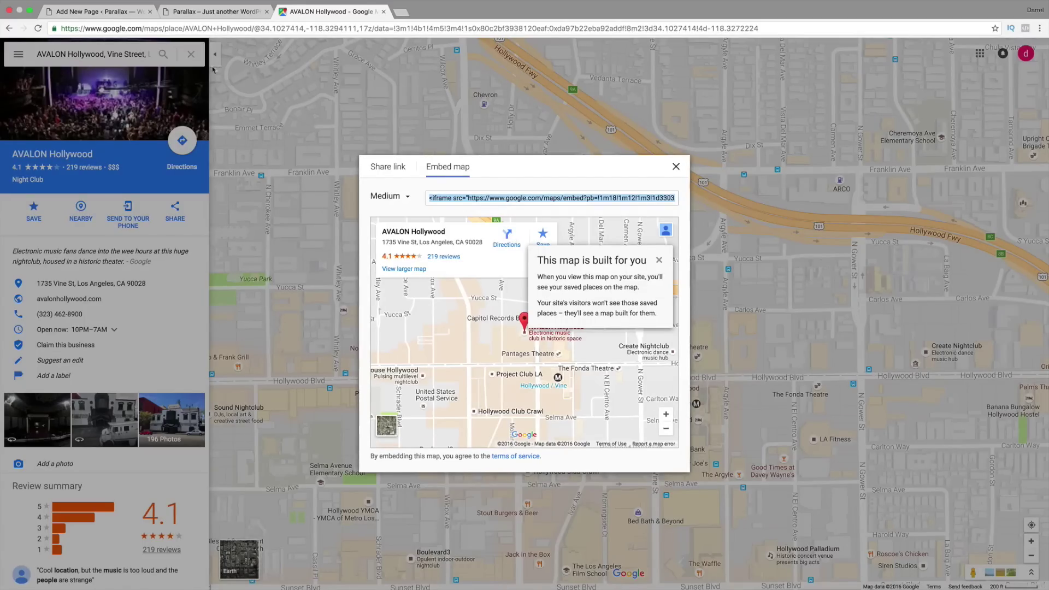
click(92, 14)
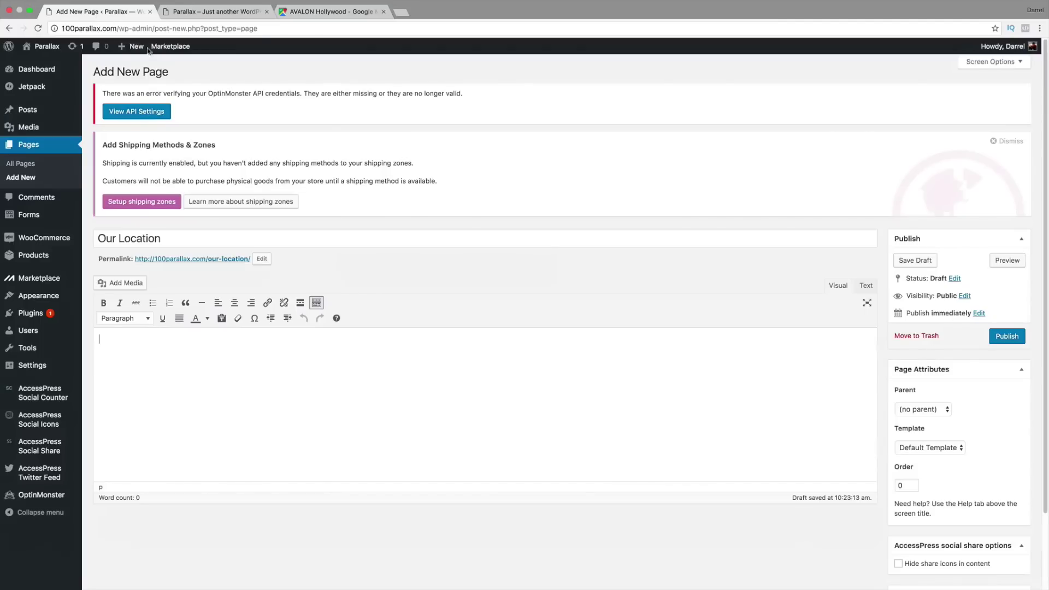
Step: Paste the AVALON Hollywood Google Maps iframe into the Our Location page's Text editor and publish
click(866, 287)
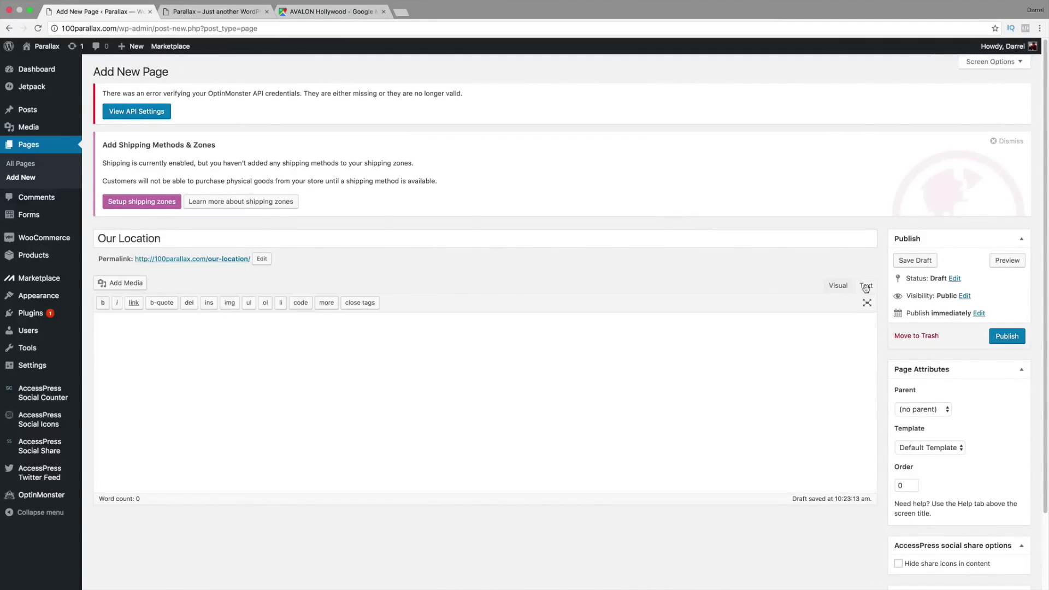
right_click(321, 346)
click(348, 391)
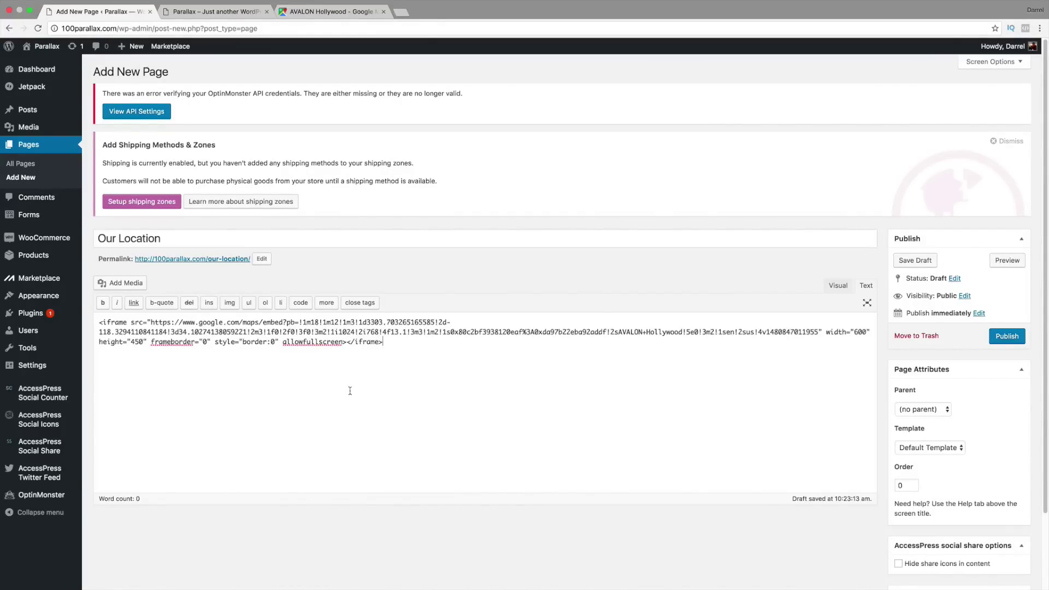
click(1008, 336)
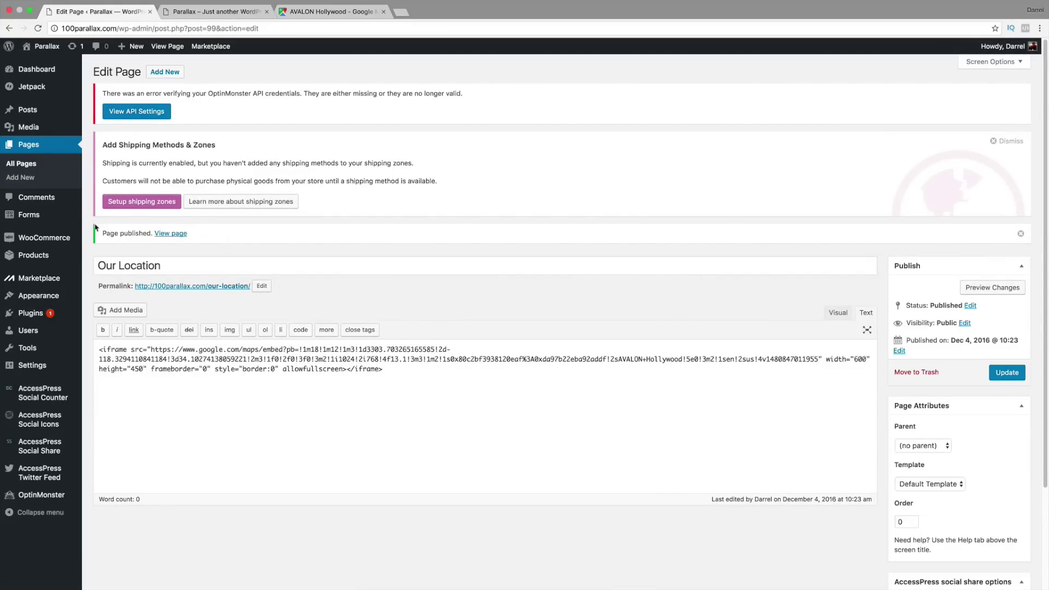
Step: Add a Parallax section for the Our Location page with the Google Map Section layout and save
mouse_move(52, 293)
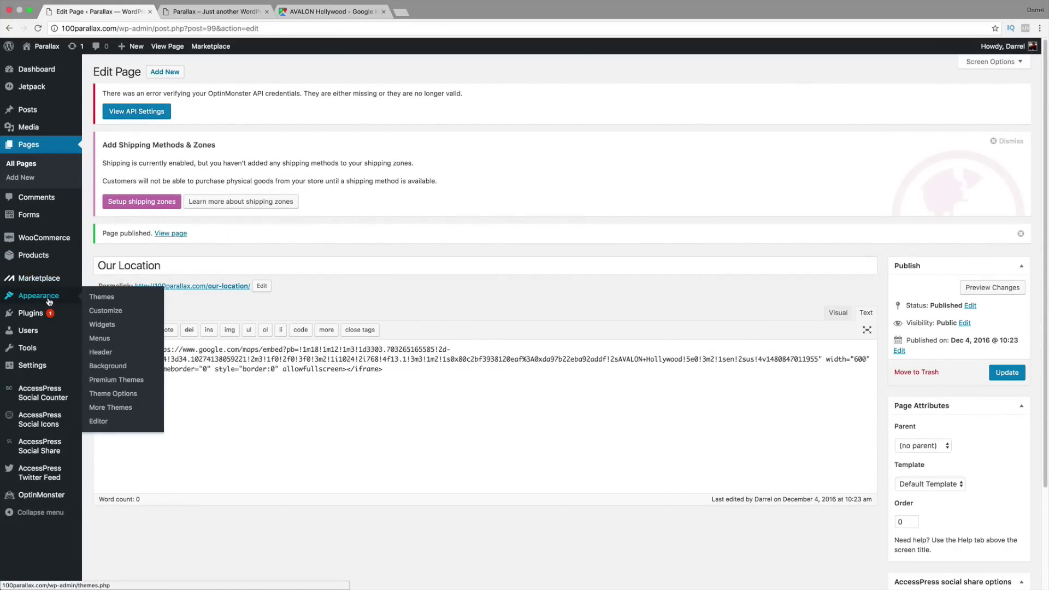
click(126, 400)
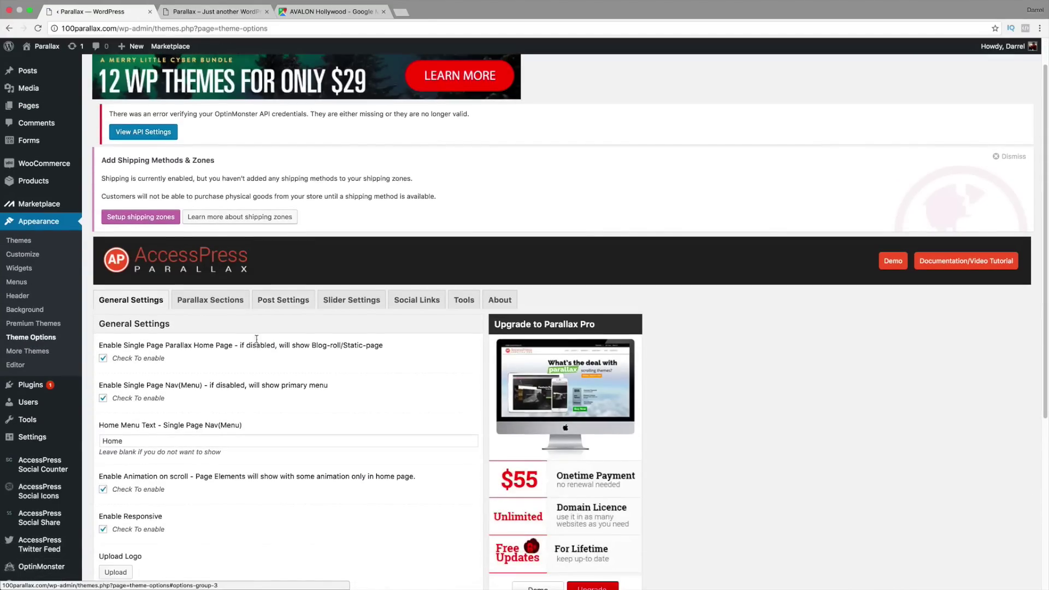
click(223, 302)
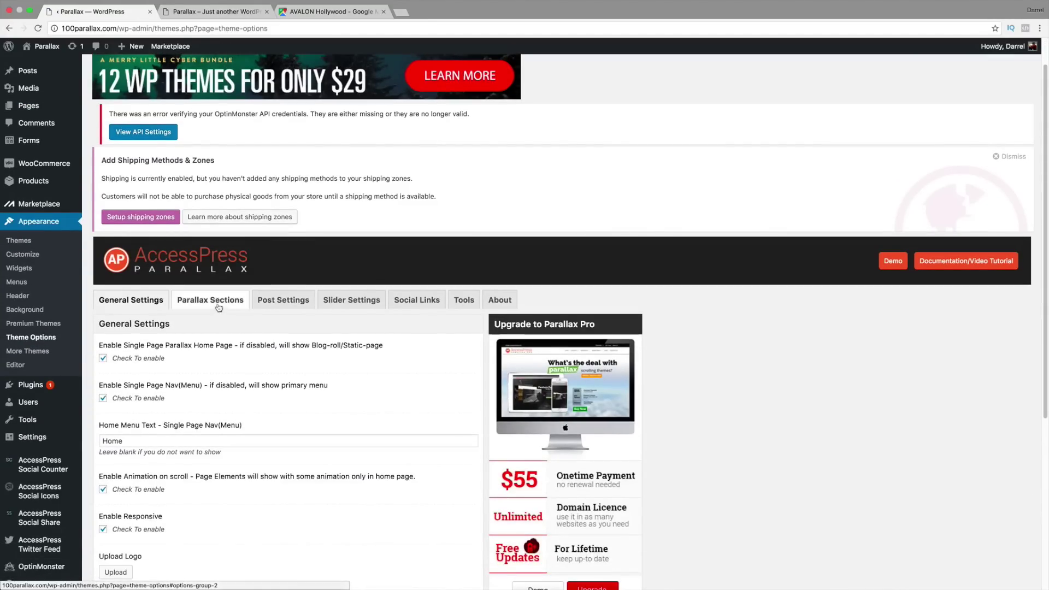
scroll(234, 334, down, 3)
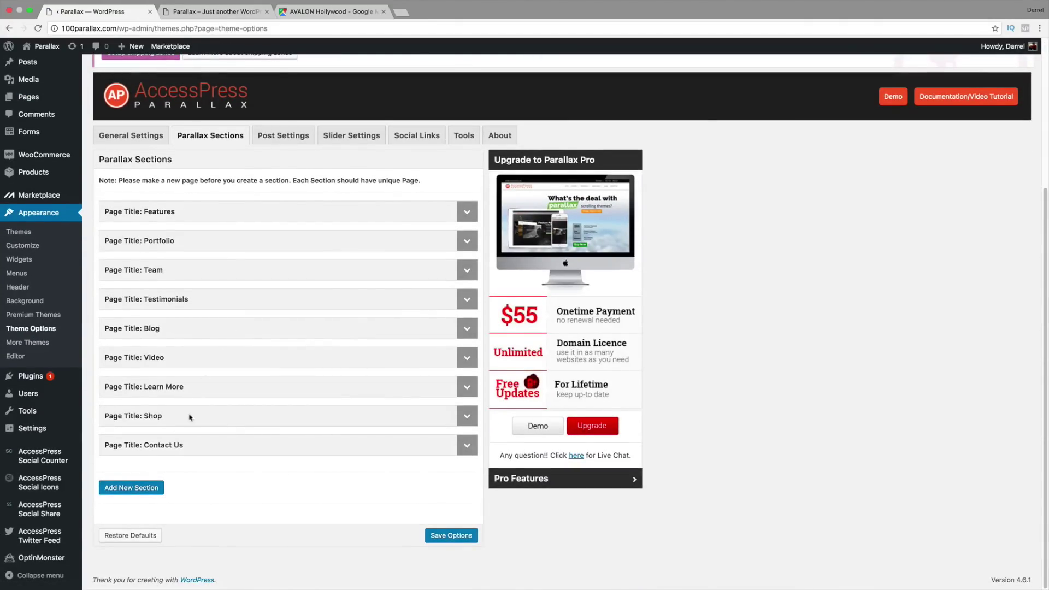
click(147, 488)
scroll(180, 464, down, 2)
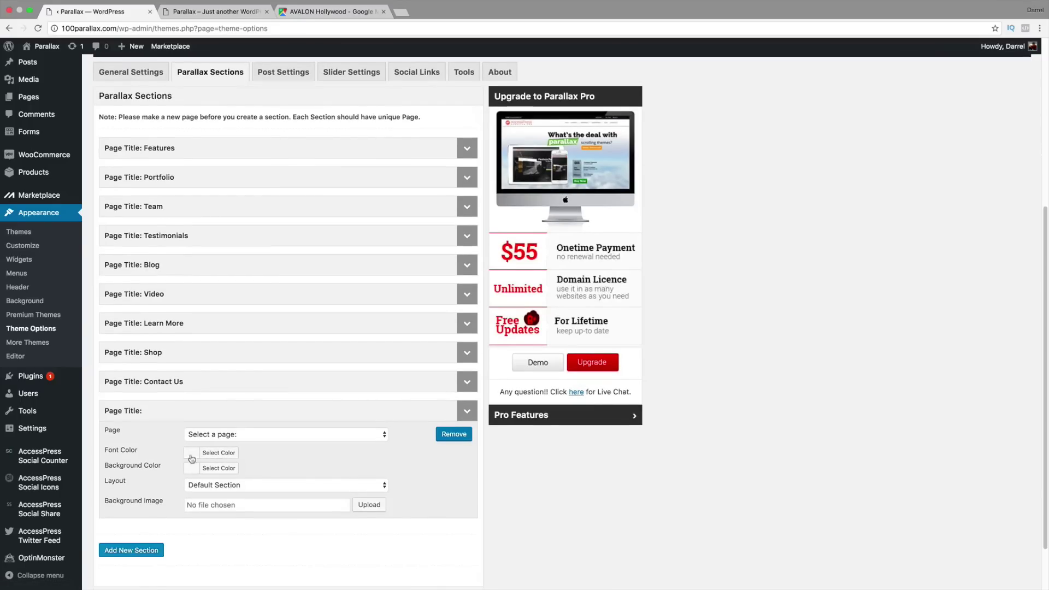
click(229, 435)
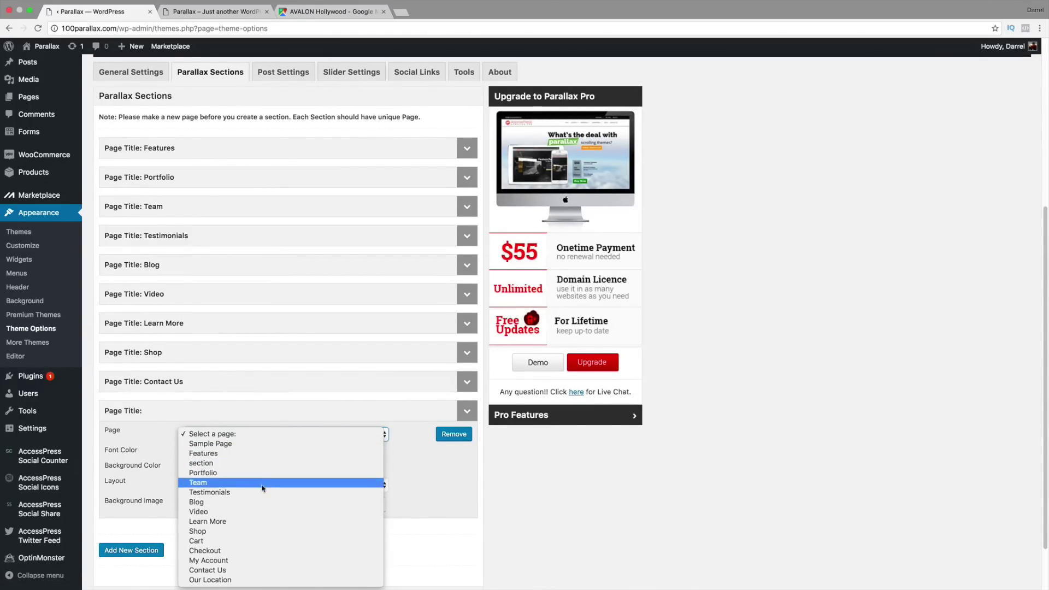
click(268, 580)
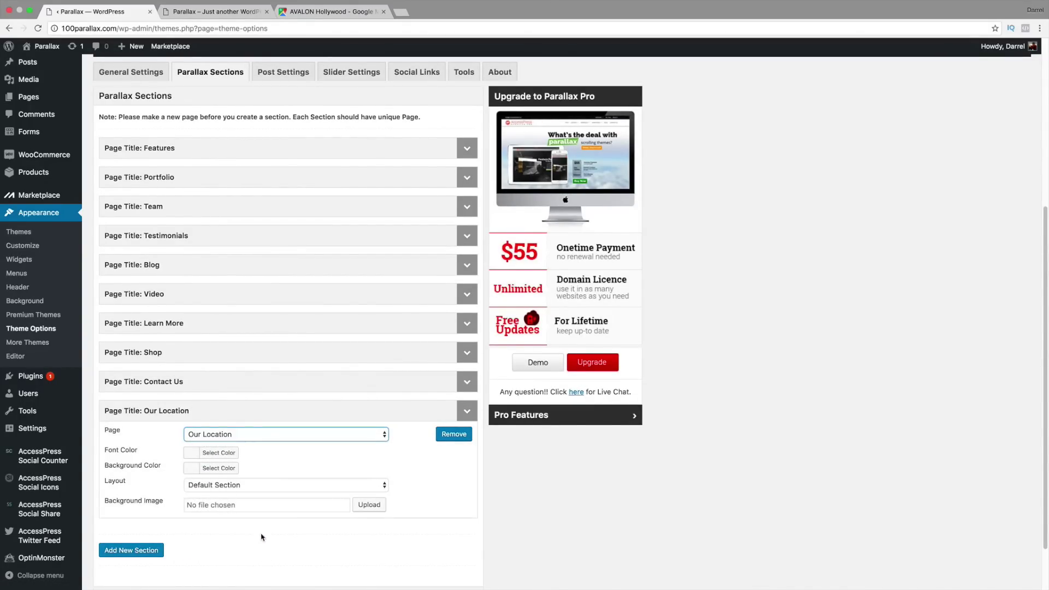
scroll(262, 509, down, 2)
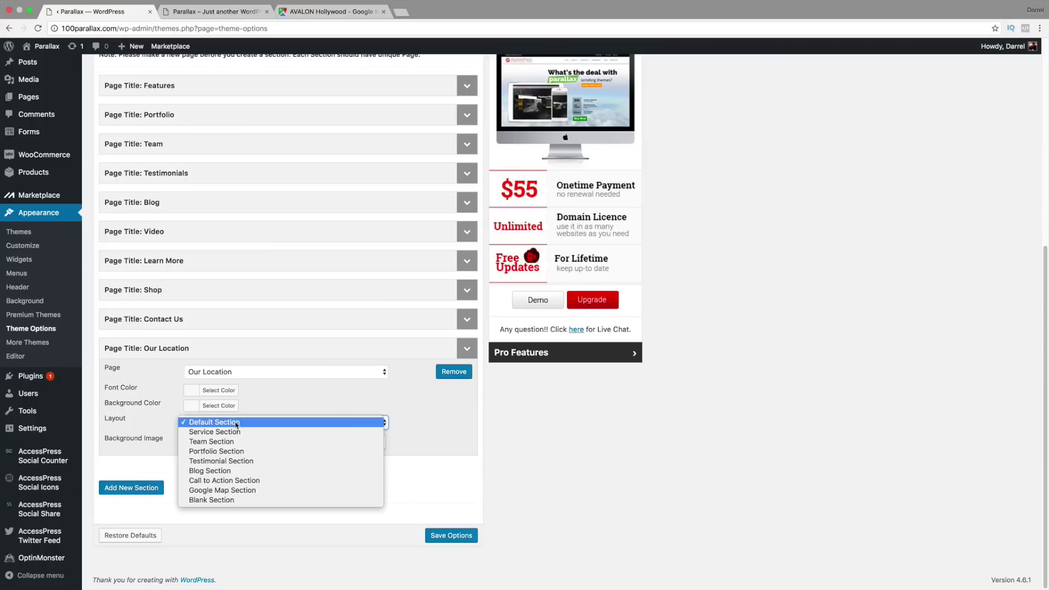
click(238, 491)
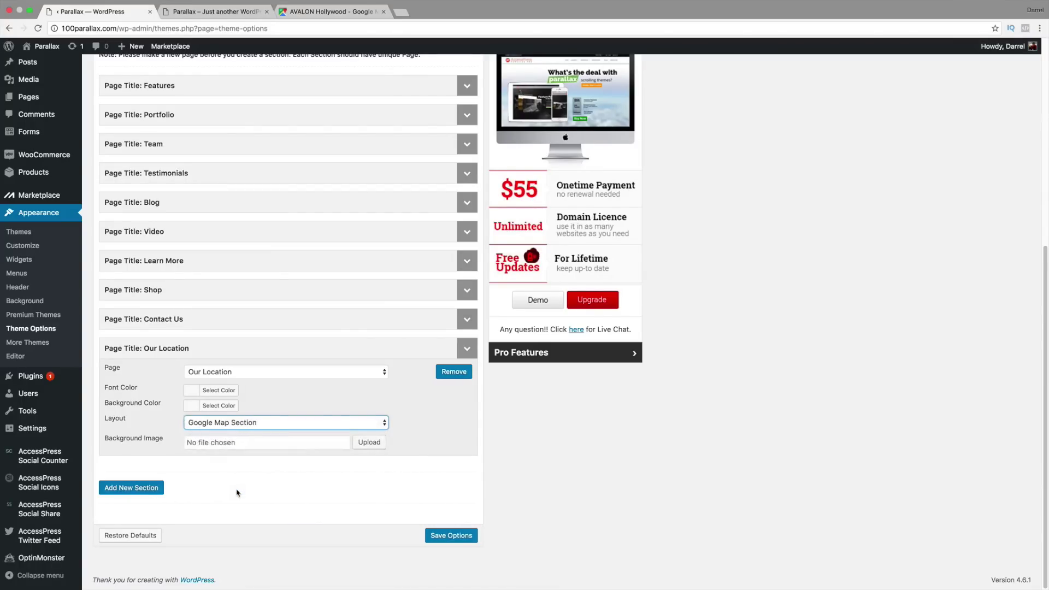
click(459, 540)
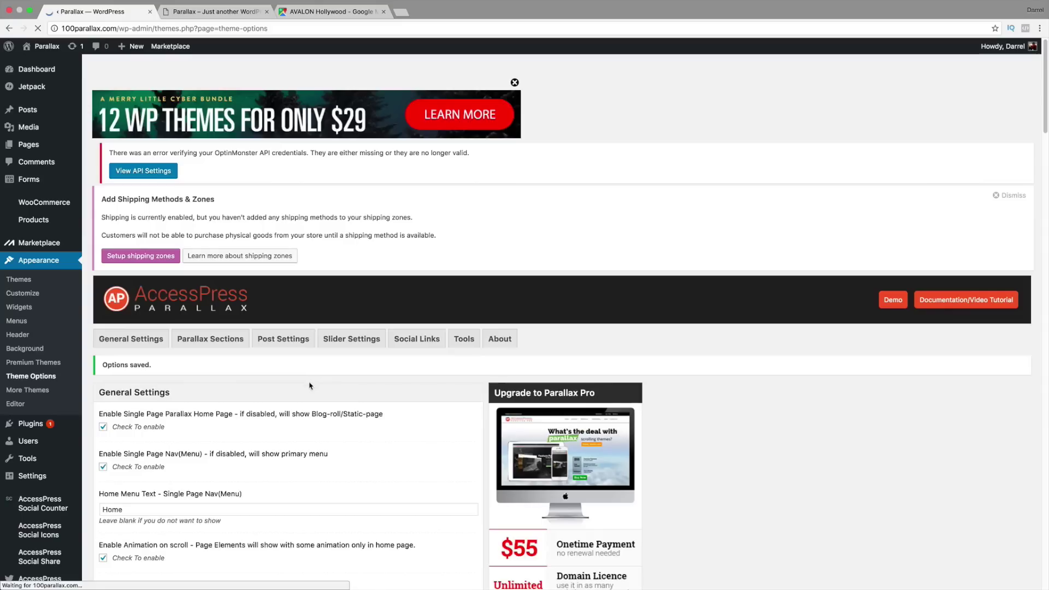
Step: Reload the live site, check the AVALON Hollywood map under the contact form, then show the front page
click(237, 13)
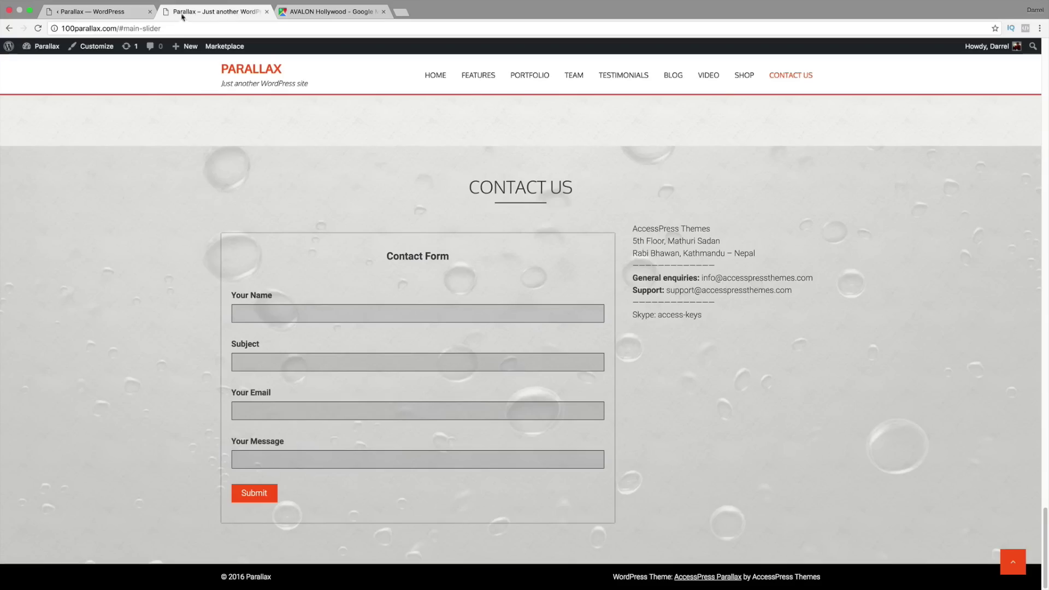
click(38, 29)
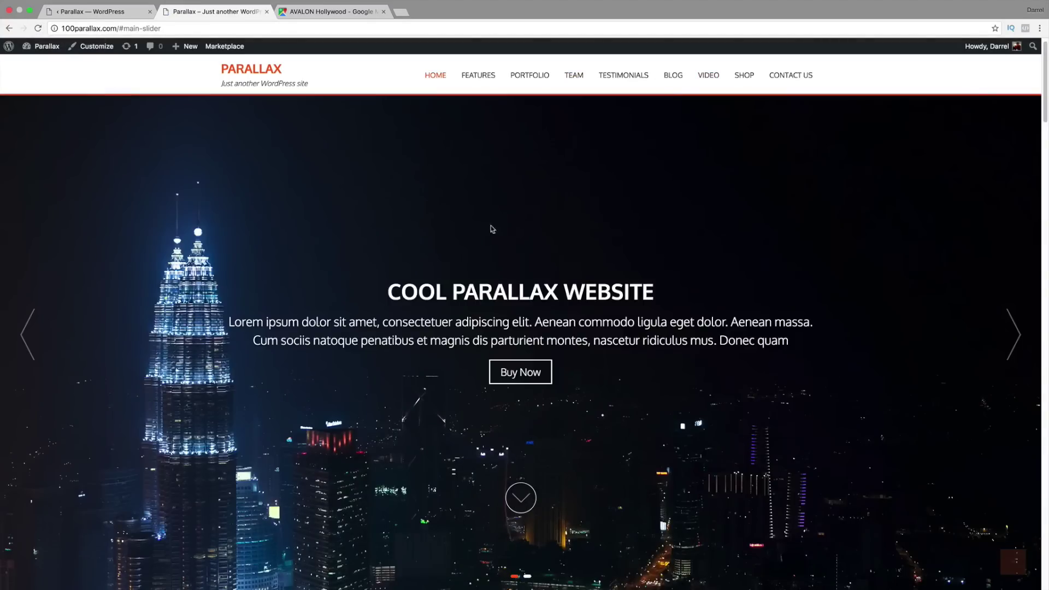
drag(1046, 114, 1048, 587)
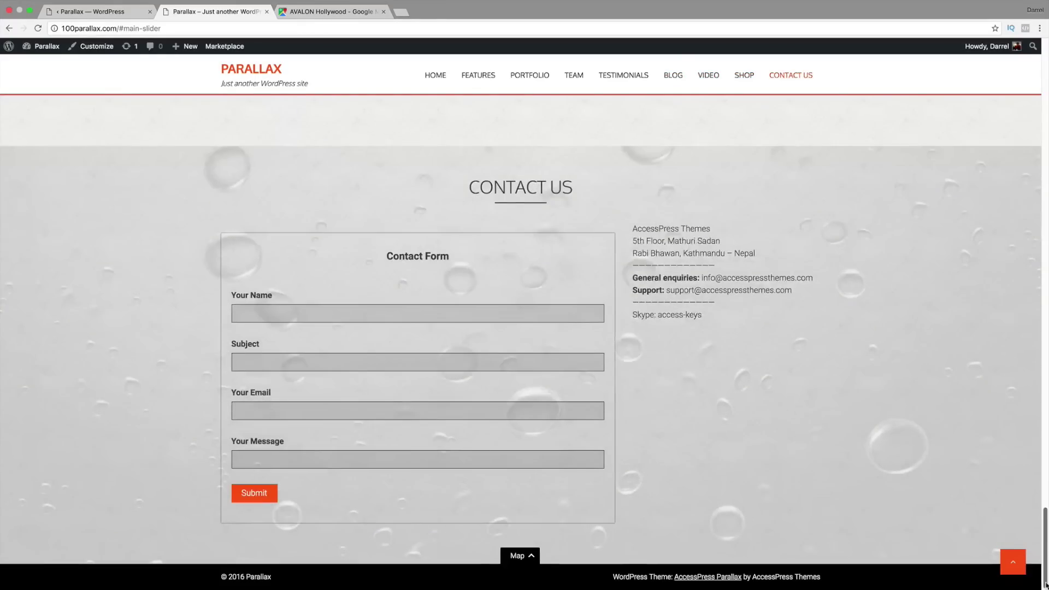
click(534, 557)
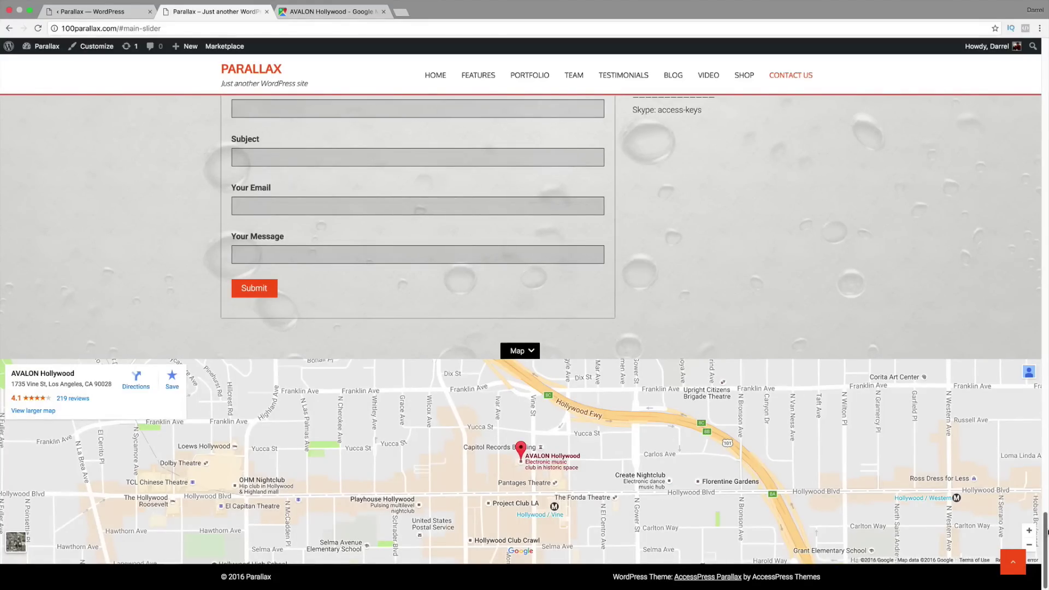
drag(1048, 521, 1048, 52)
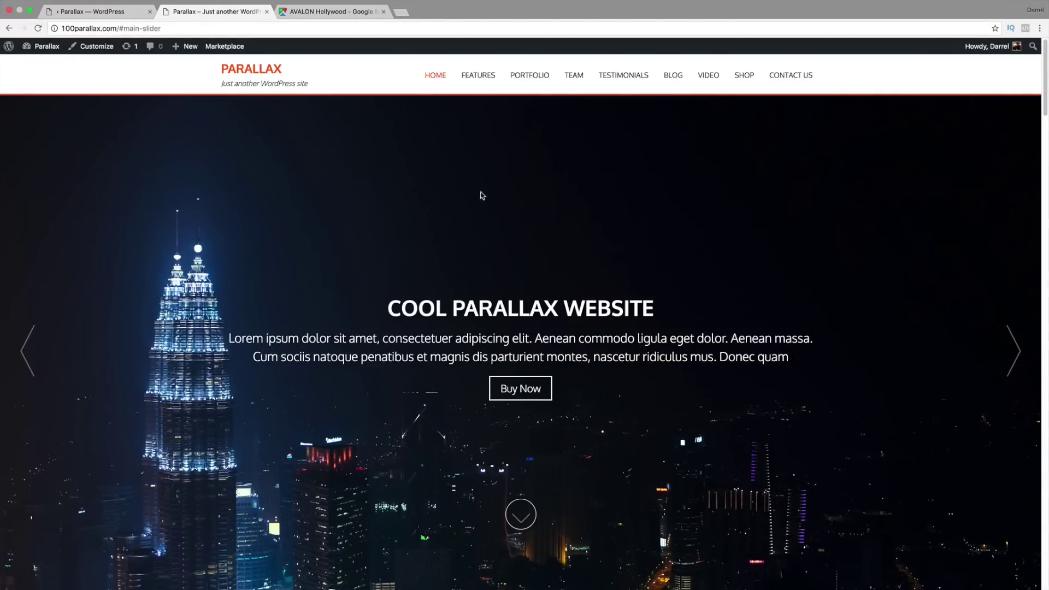
click(116, 12)
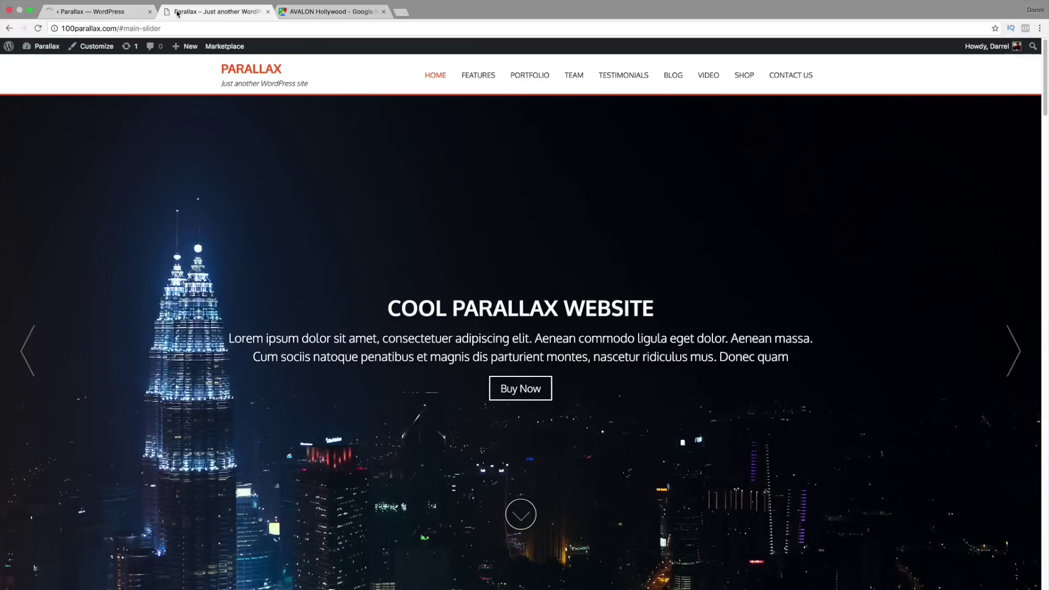
click(76, 12)
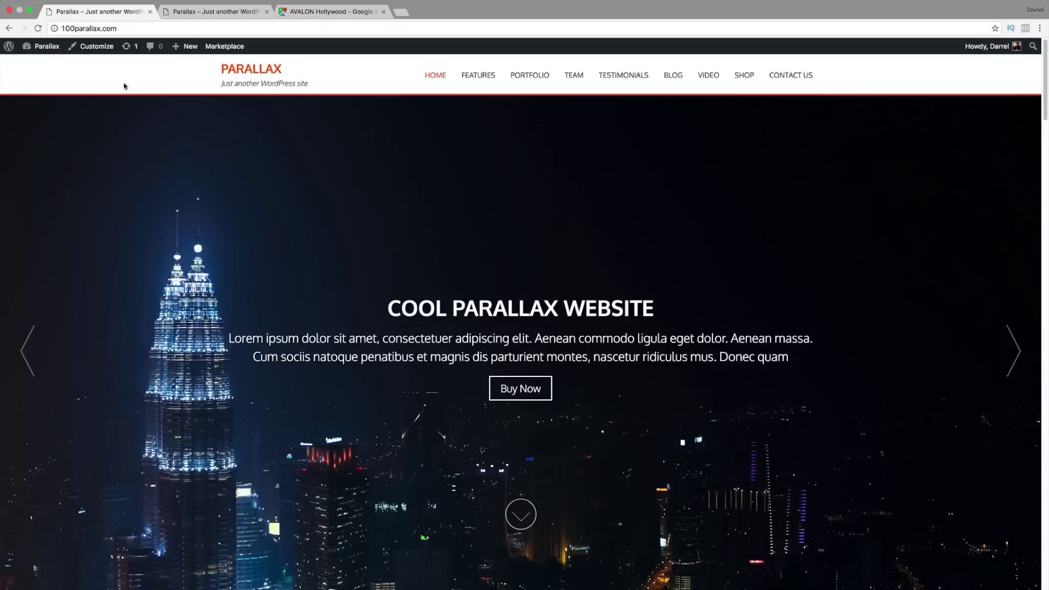
Step: Change the site tagline to 'Our Website' in Site Identity
click(98, 49)
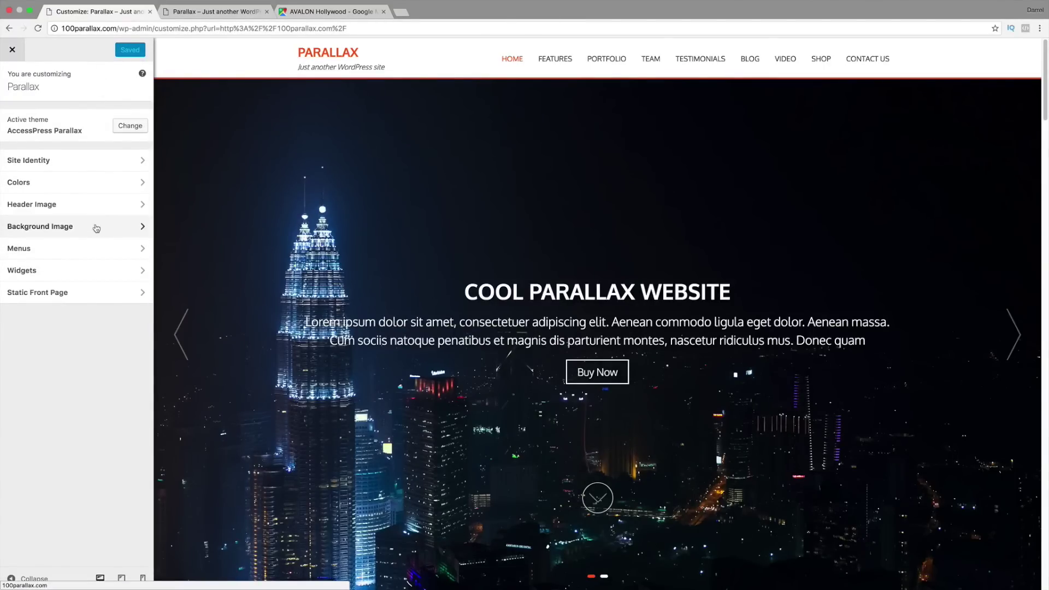
scroll(228, 221, down, 7)
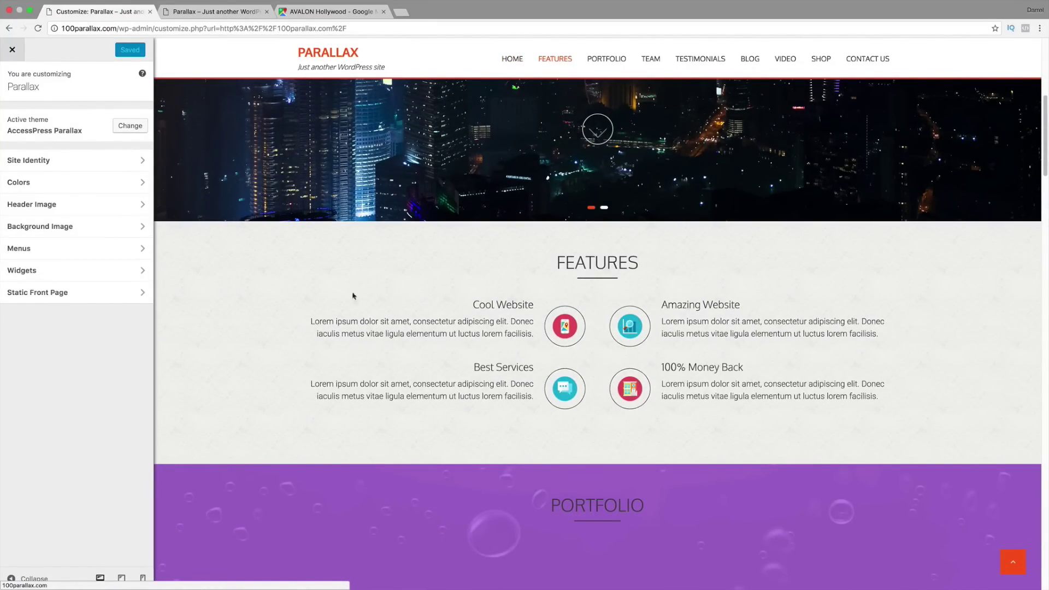
click(82, 161)
drag(71, 129, 9, 127)
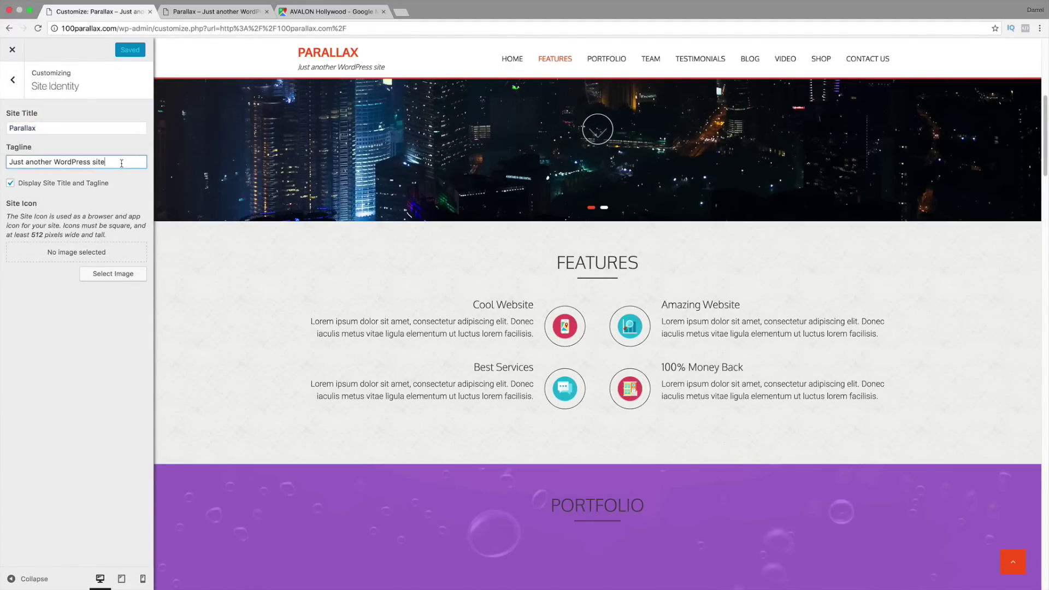
triple_click(121, 163)
text(Our )
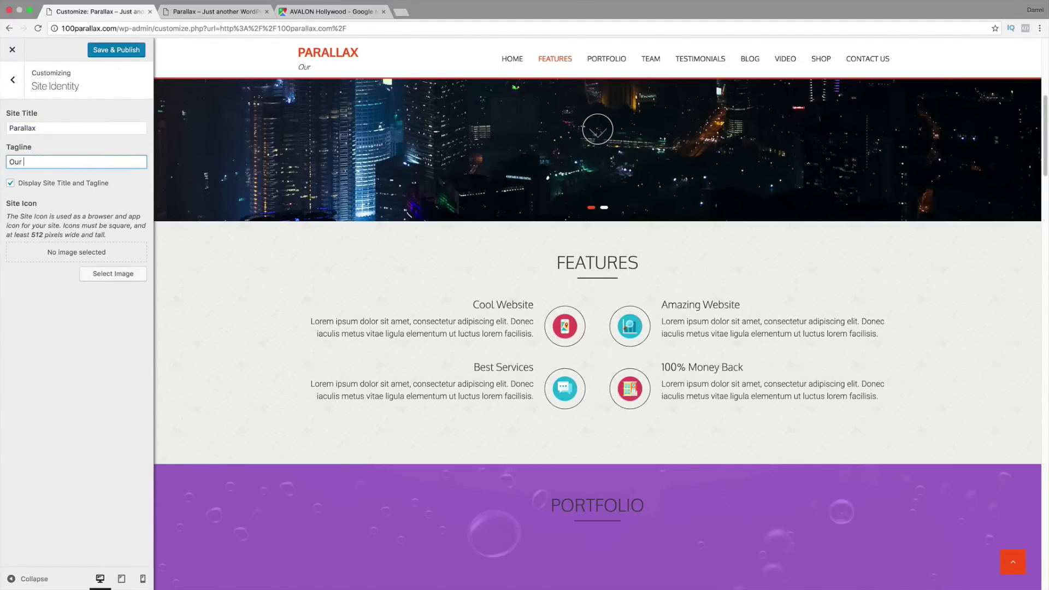
text(Website)
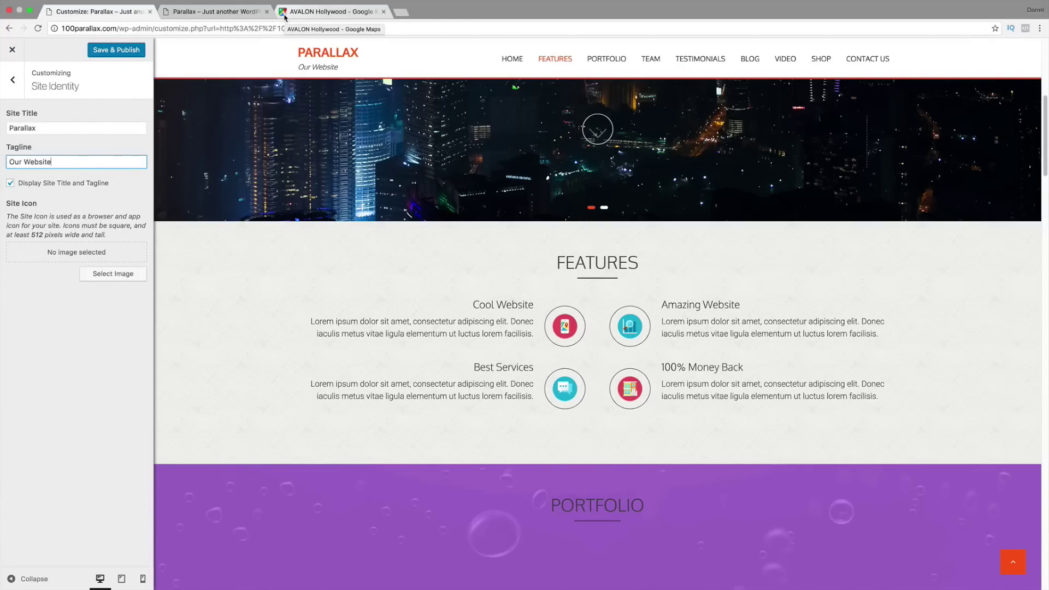
Step: Set apartment-icon as the site icon and Save & Publish the Customizer changes
click(119, 277)
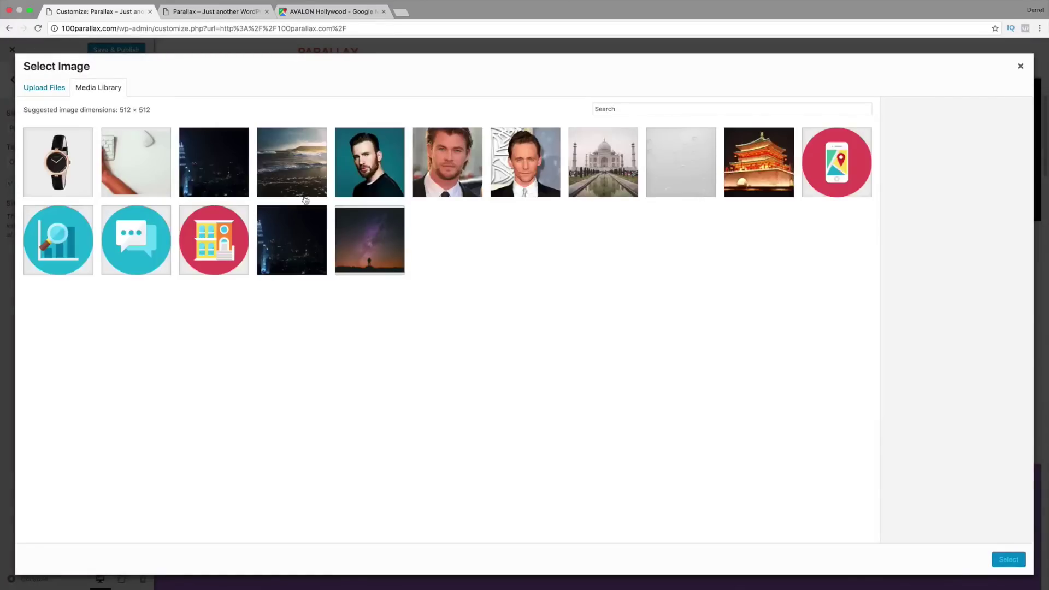
click(236, 241)
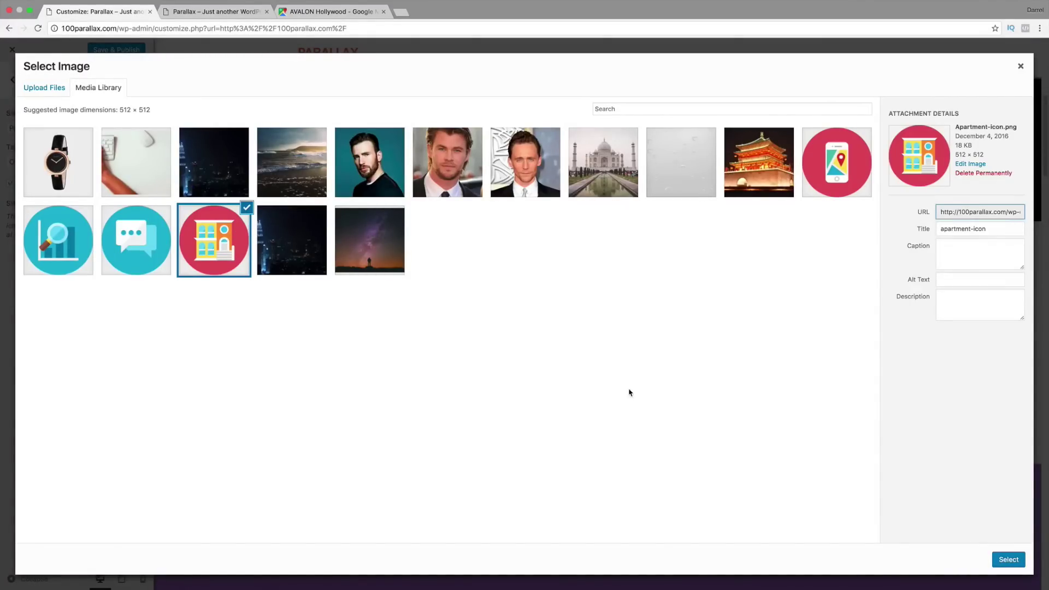
click(1016, 559)
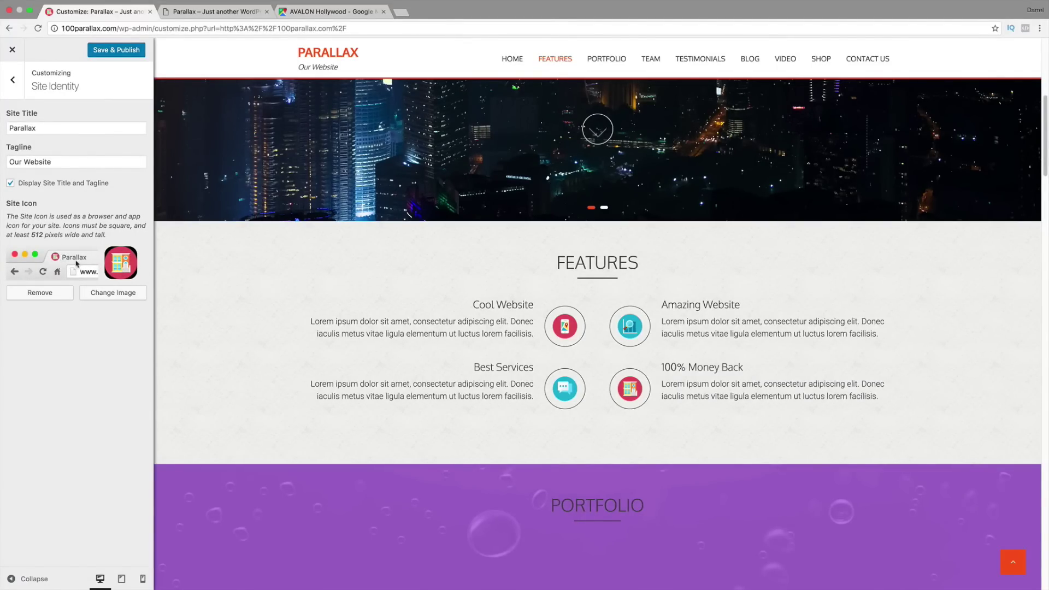
click(112, 52)
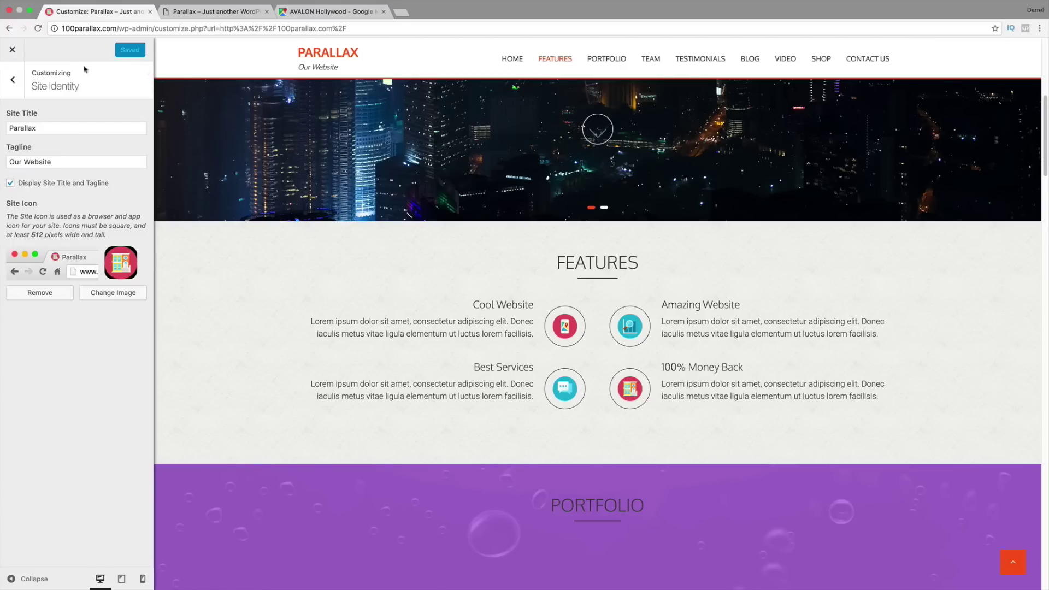
Step: Try a grey background colour, then restore the default white
click(13, 81)
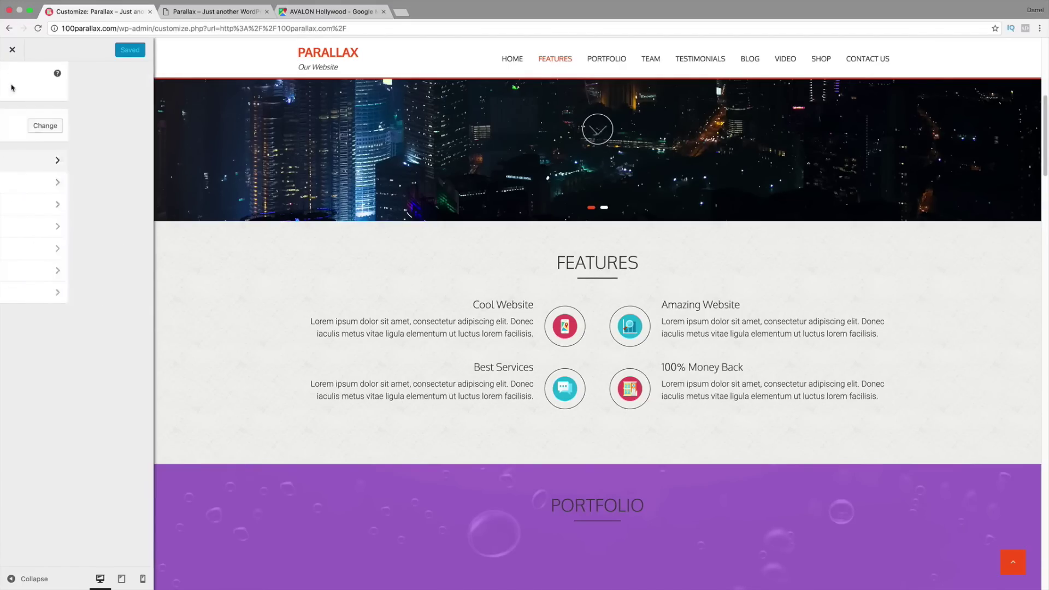
click(61, 183)
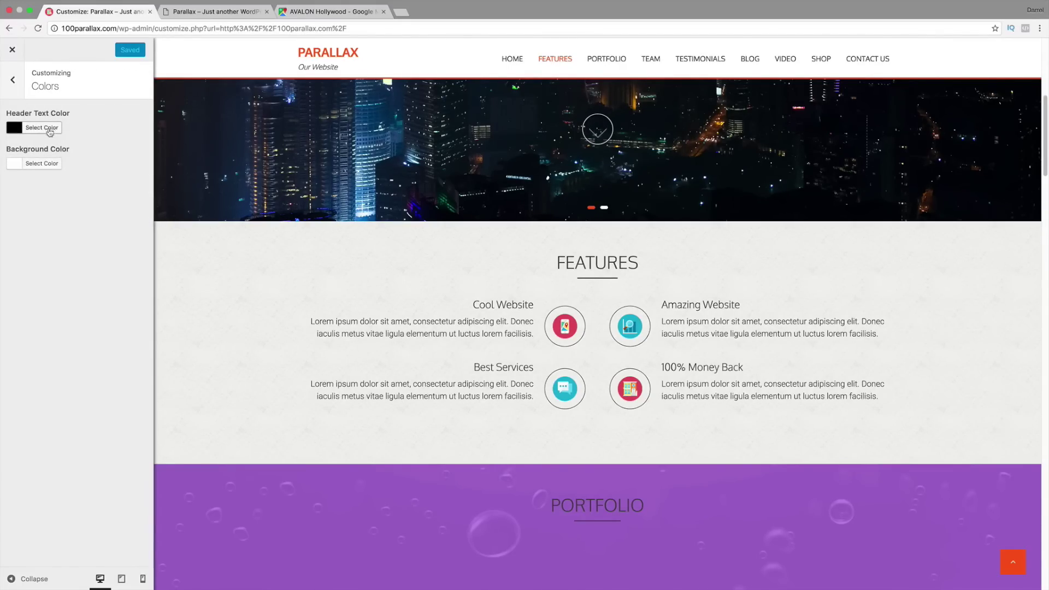
click(54, 165)
drag(71, 251, 65, 222)
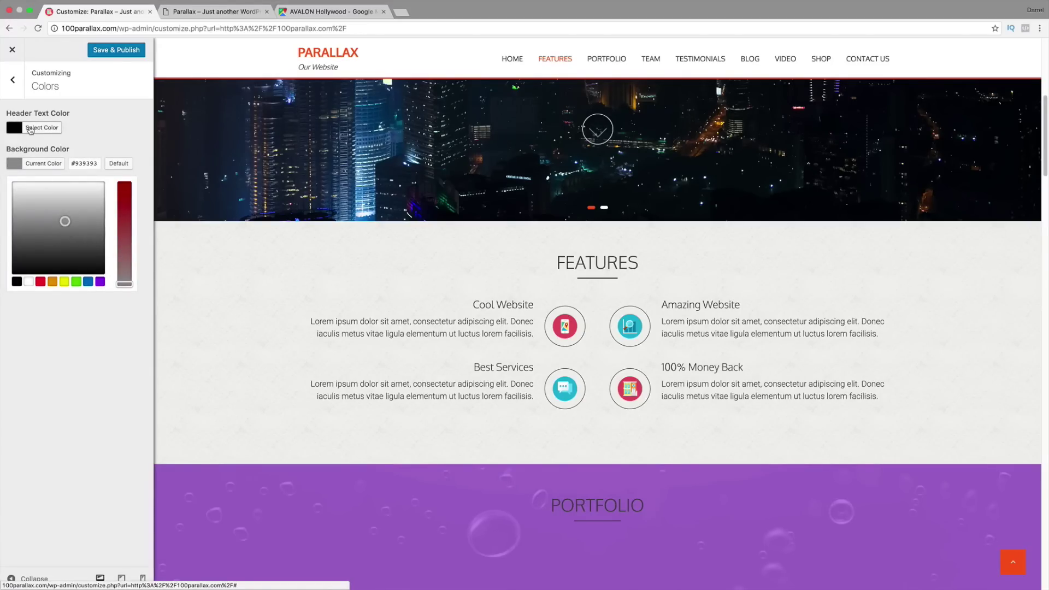
click(118, 162)
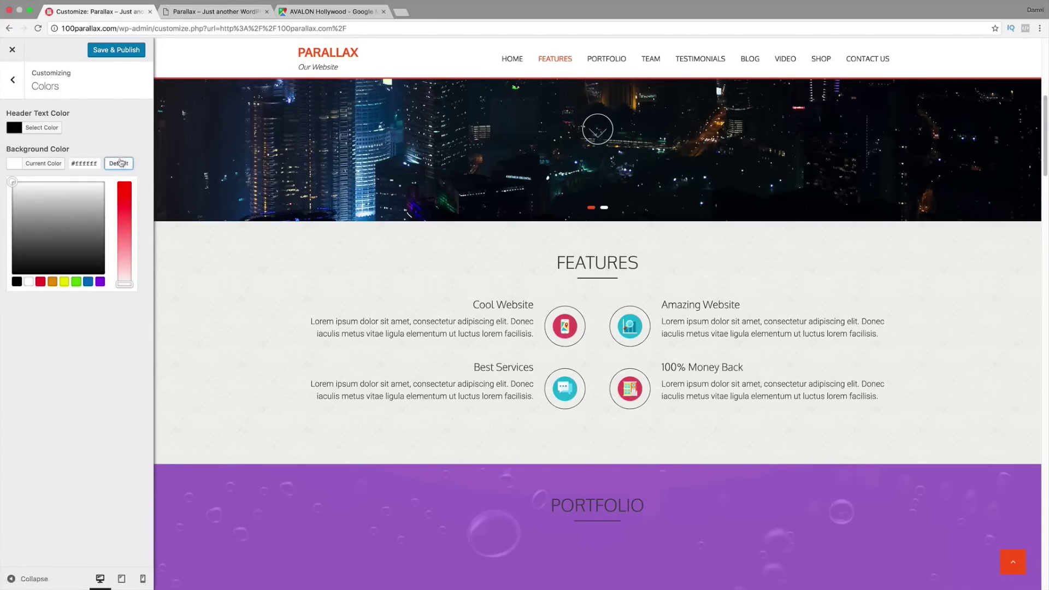
Step: Look through the Header Image and Background Image settings, then bring up Menus
click(12, 82)
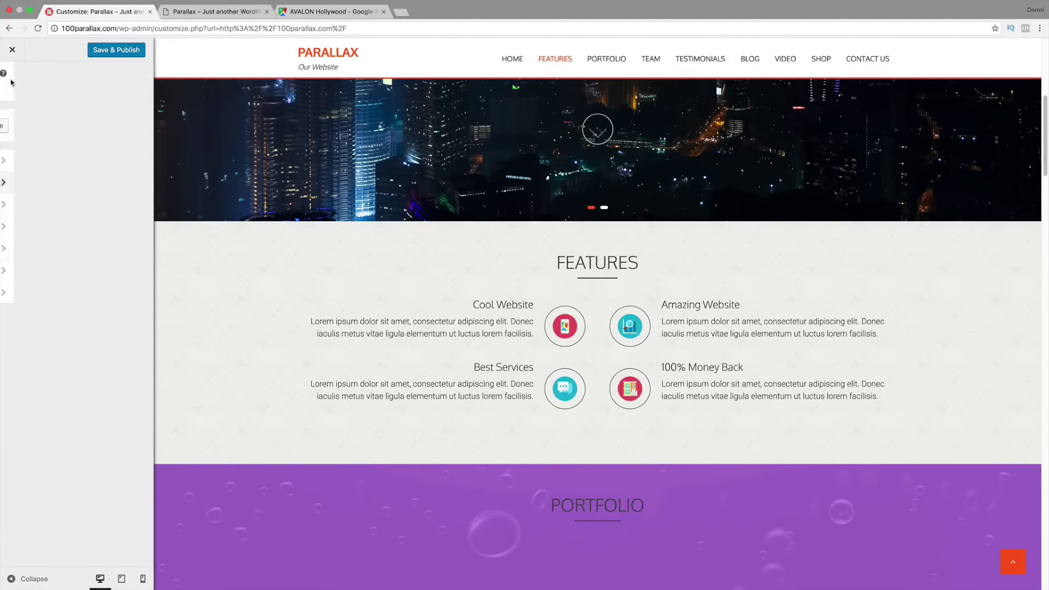
click(60, 204)
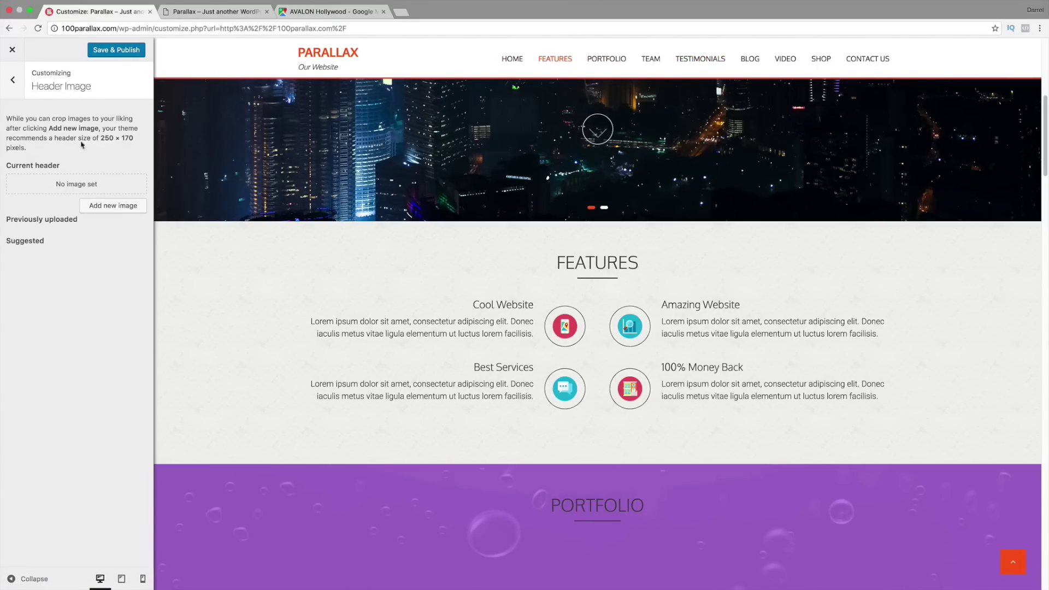
click(15, 86)
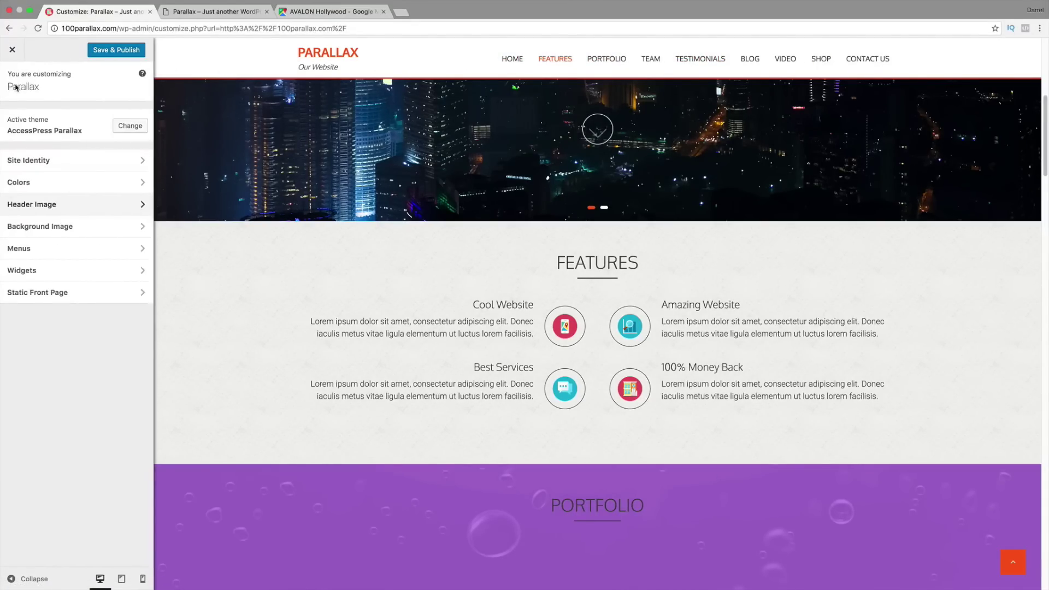
click(99, 226)
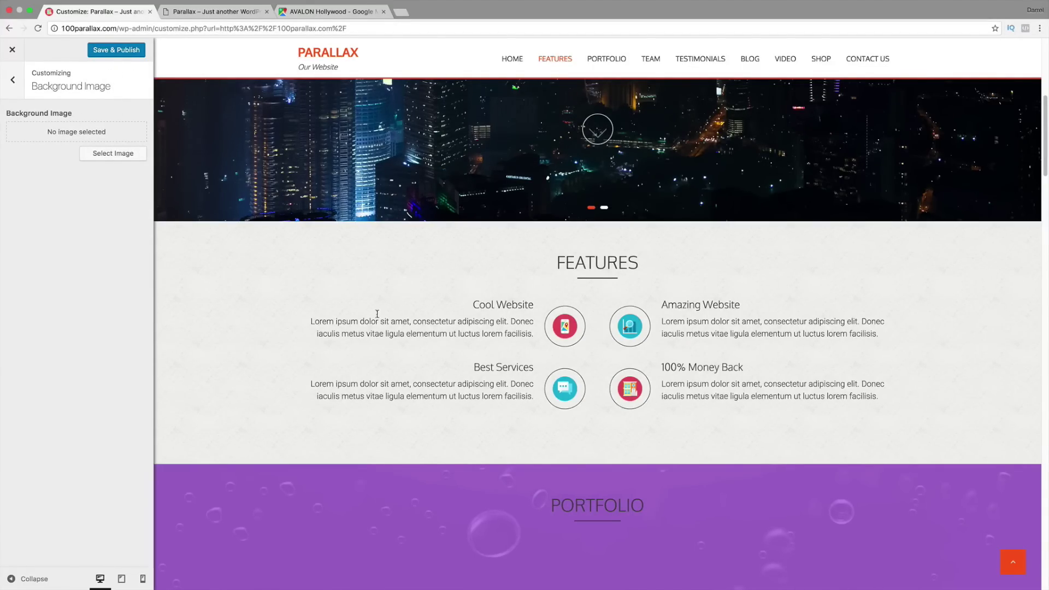
click(12, 81)
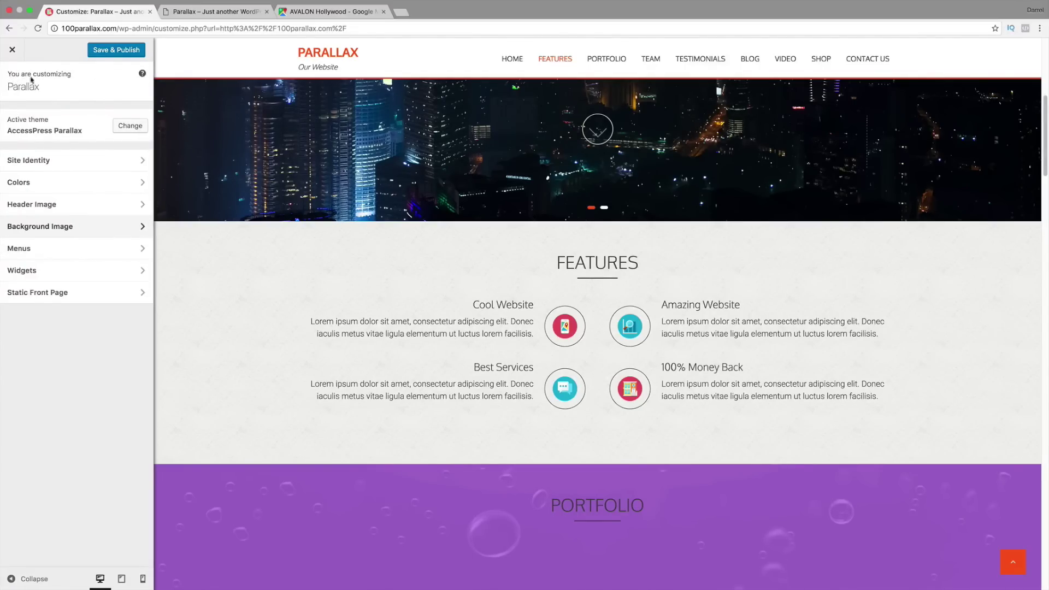
click(77, 253)
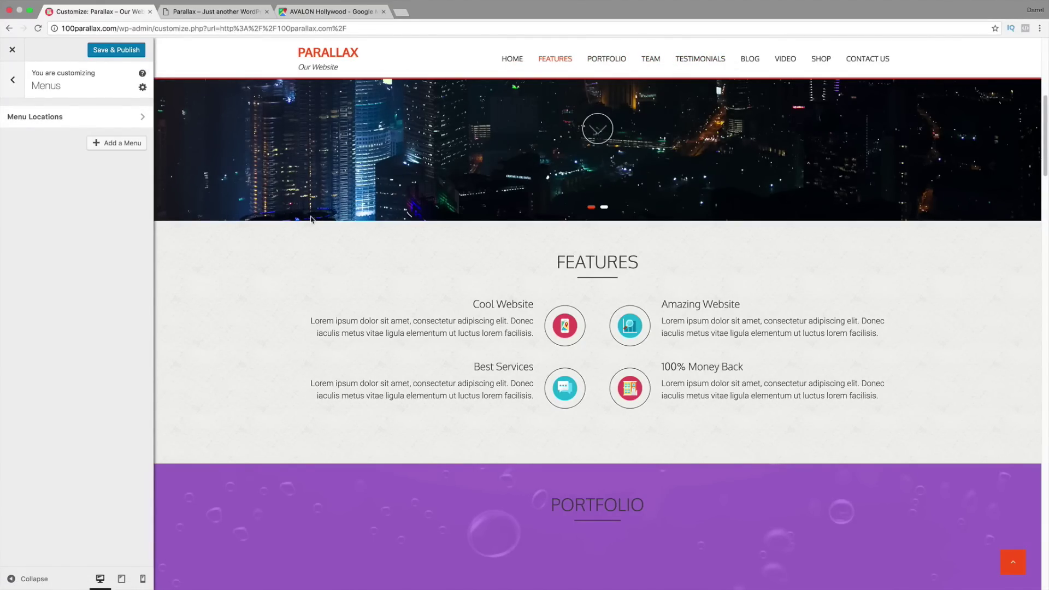
Step: Add a Text widget to the Footer One widget area
click(12, 80)
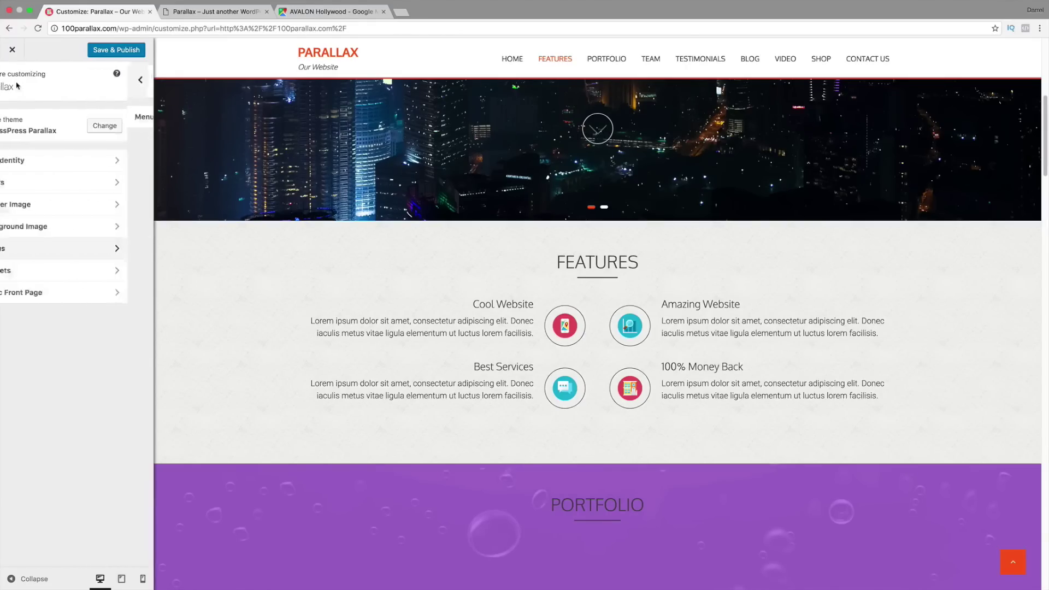
click(88, 267)
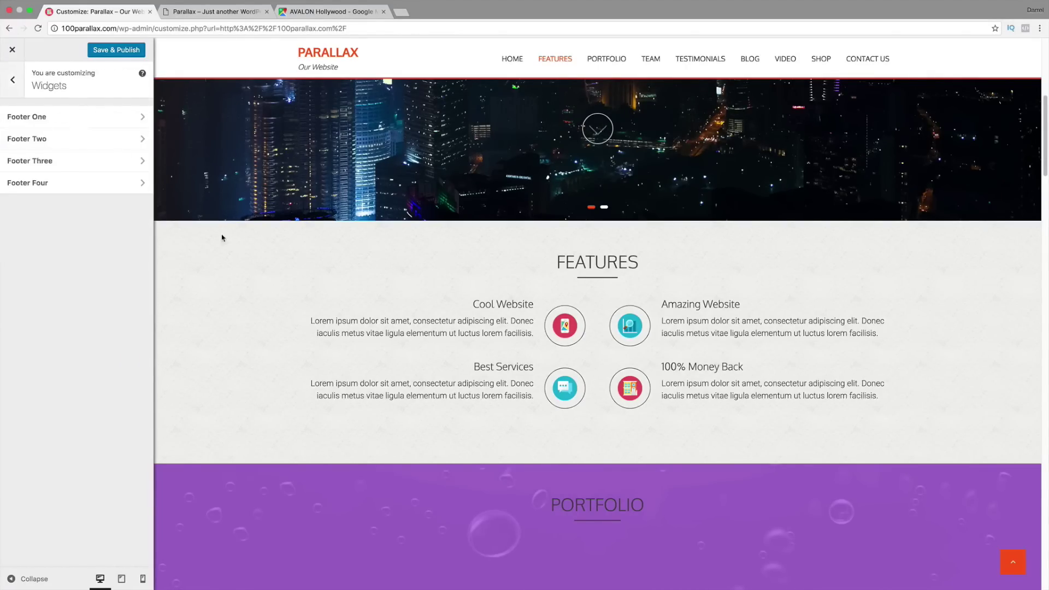
scroll(289, 244, down, 20)
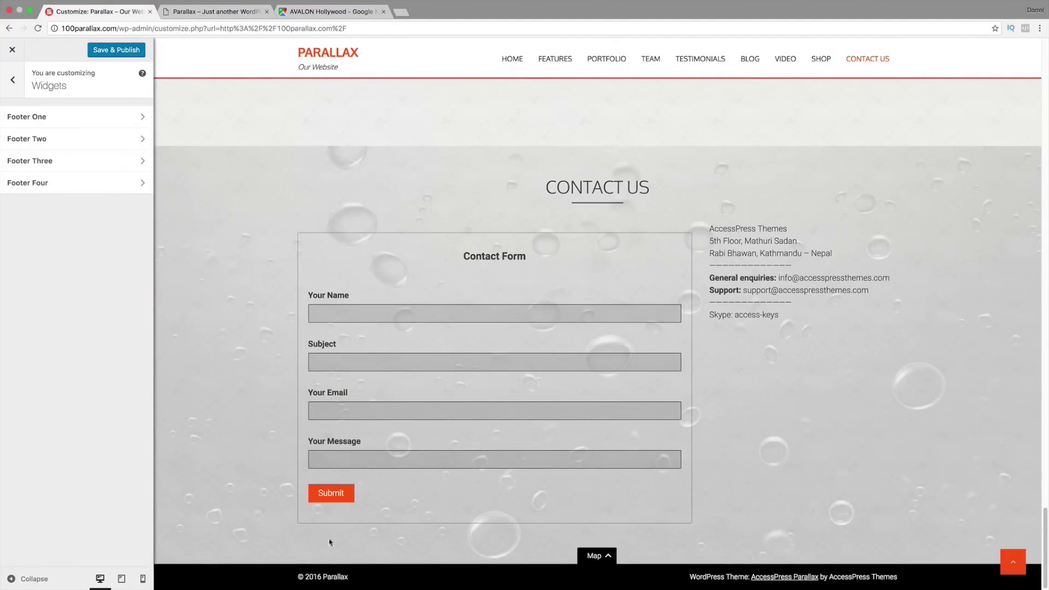
click(85, 121)
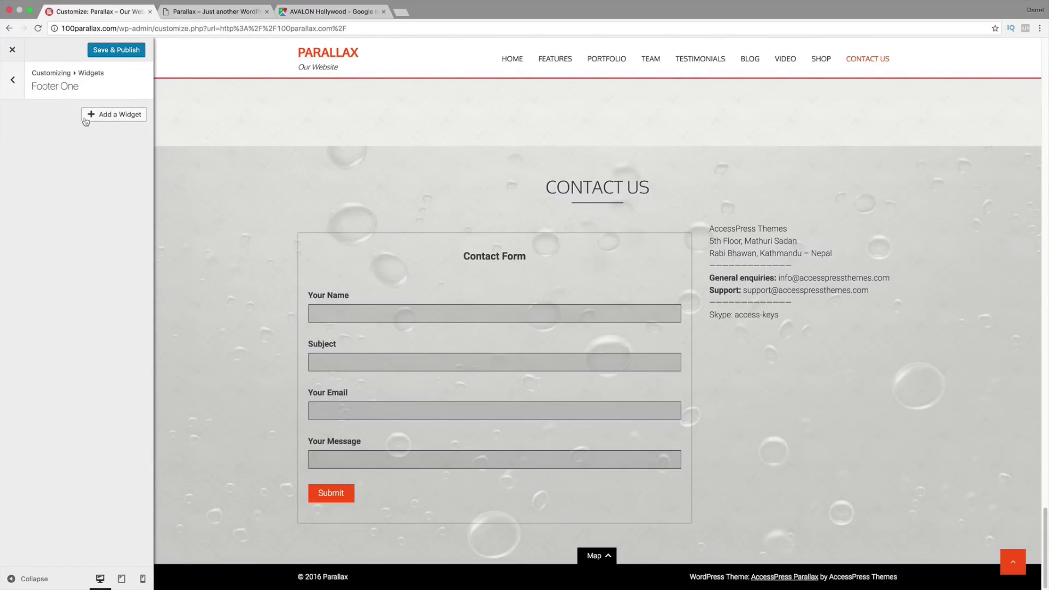
click(116, 117)
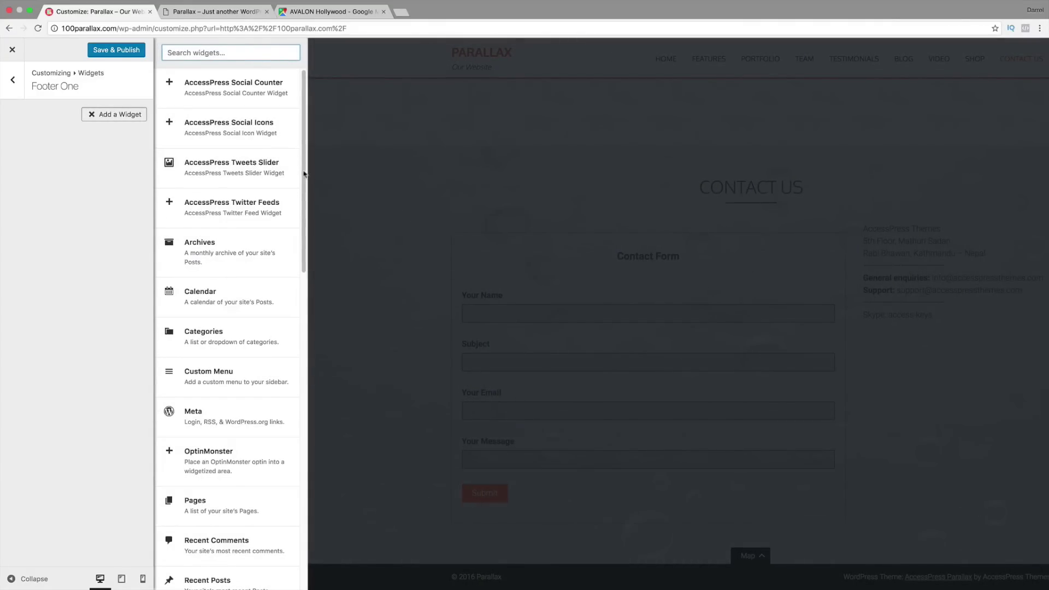
drag(304, 174, 290, 311)
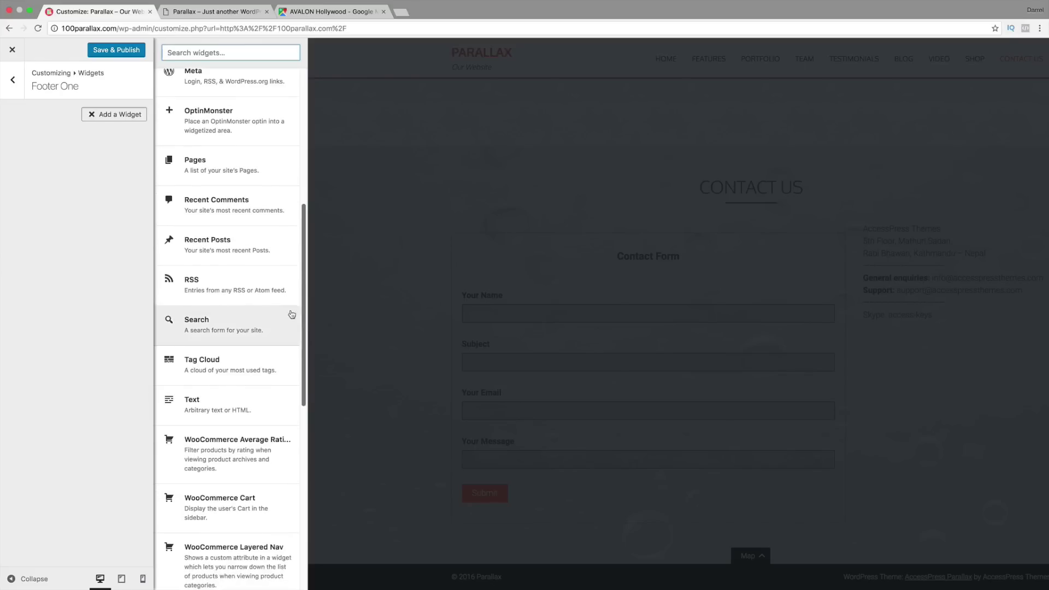
click(198, 404)
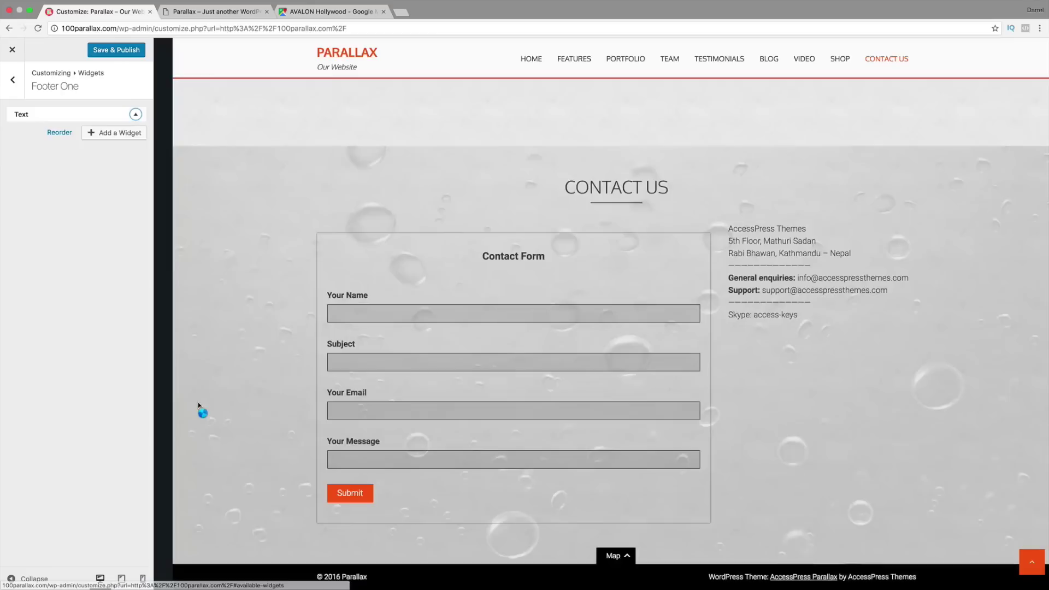
Step: Title the widget 'About Us' and clear the accidentally pasted map code from its content
click(76, 155)
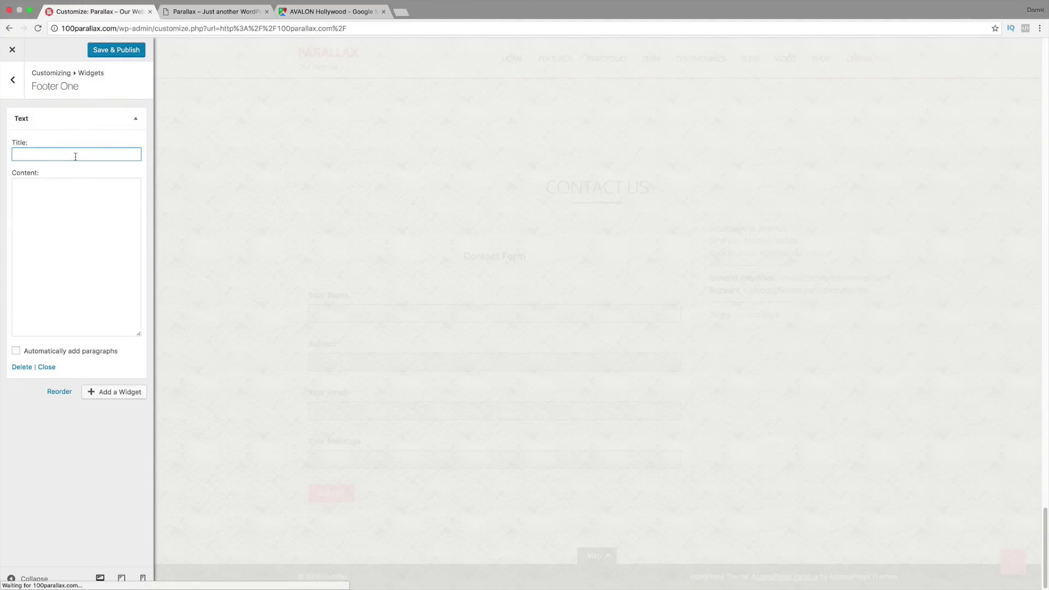
text(About Us)
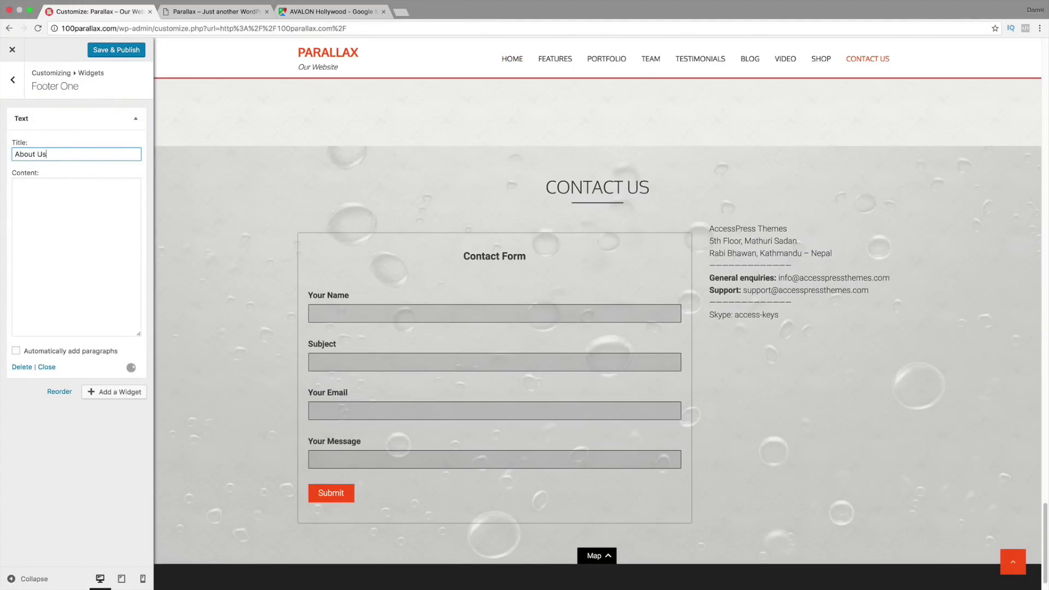
key(Tab)
right_click(33, 183)
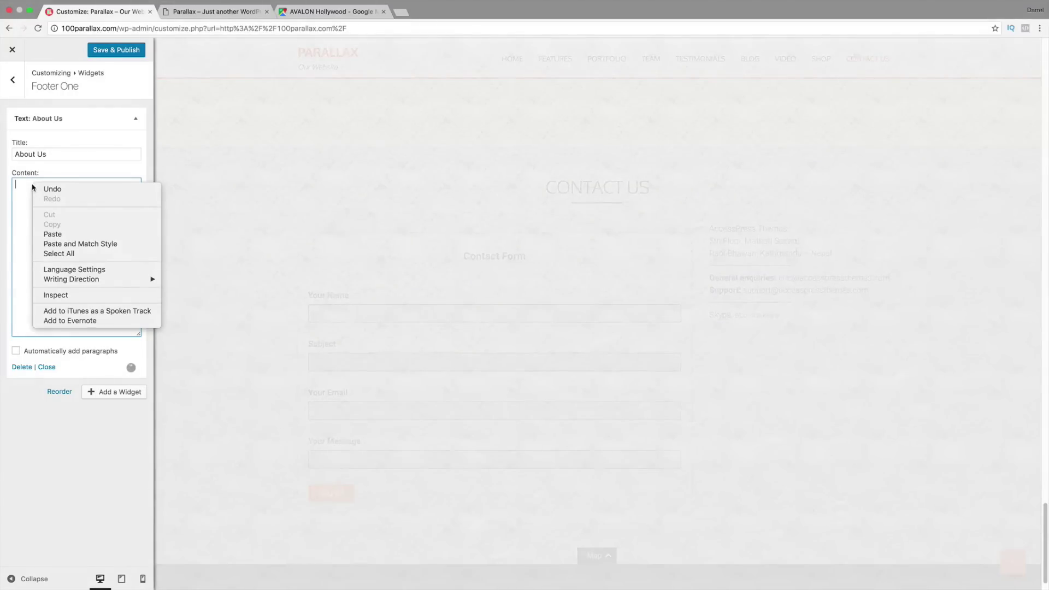
click(53, 235)
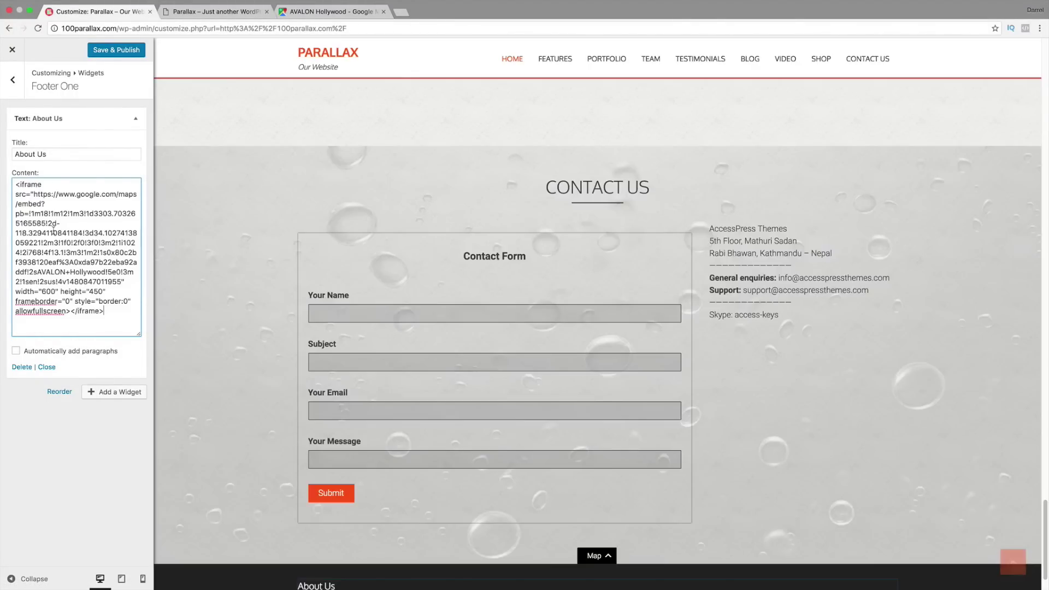
key(super+a)
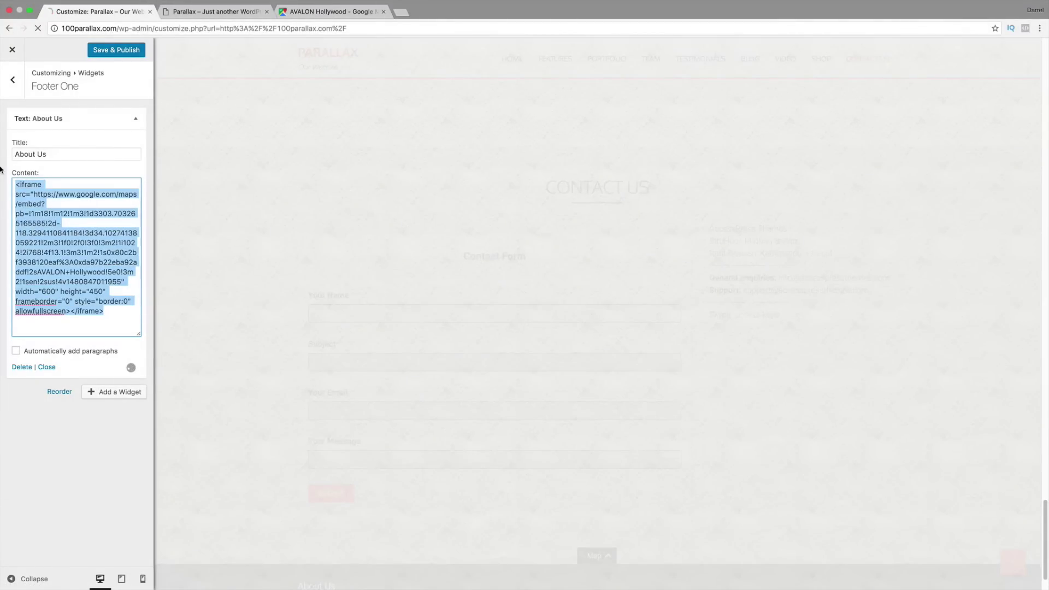
key(BackSpace)
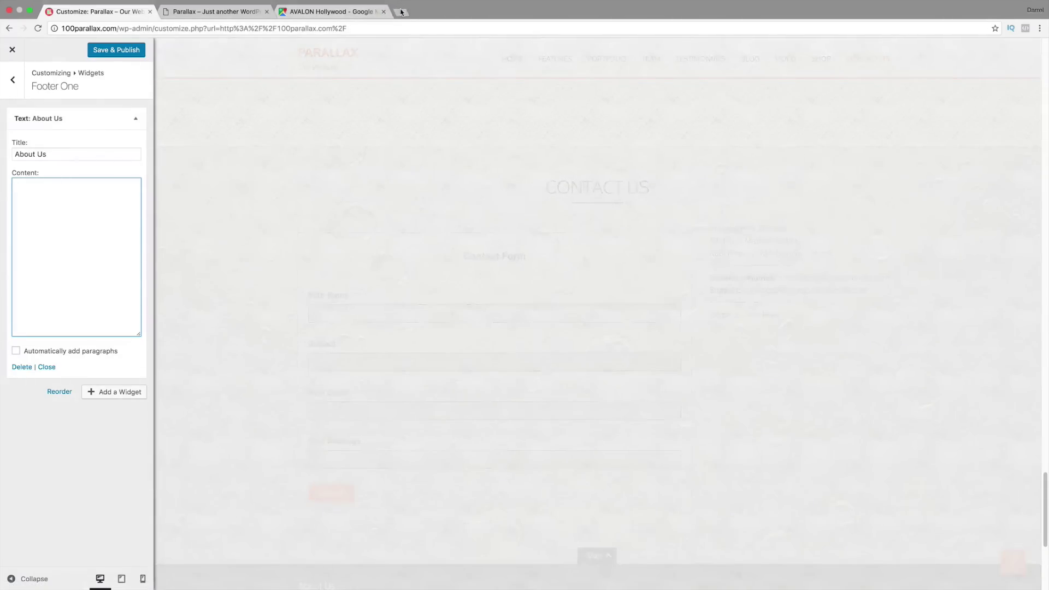
Step: Search 'dummy text', open Blind Text Generator, and copy the first lorem ipsum lines
click(401, 12)
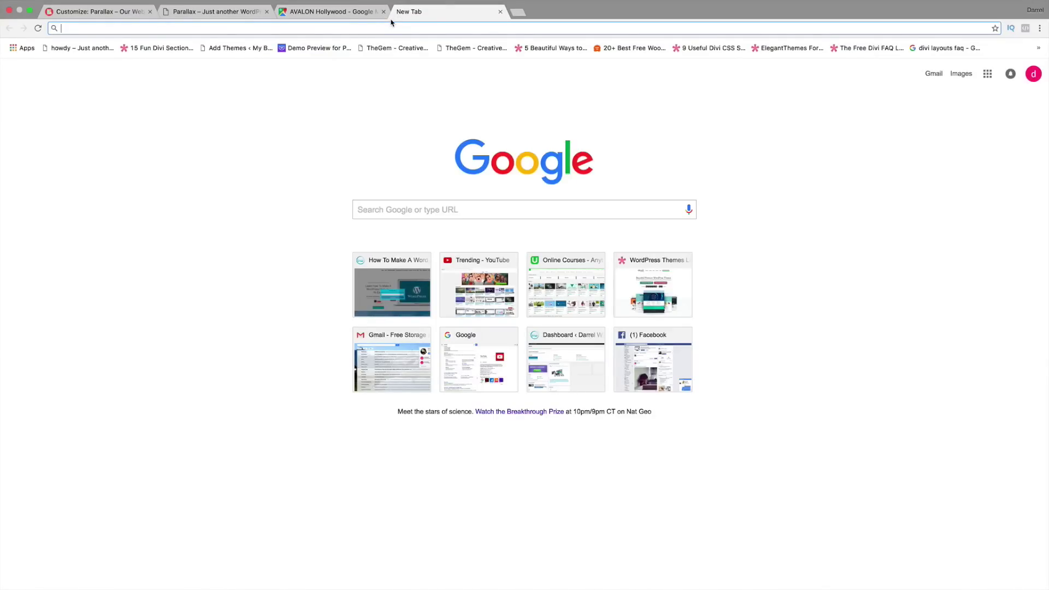
text(dummy text)
key(Return)
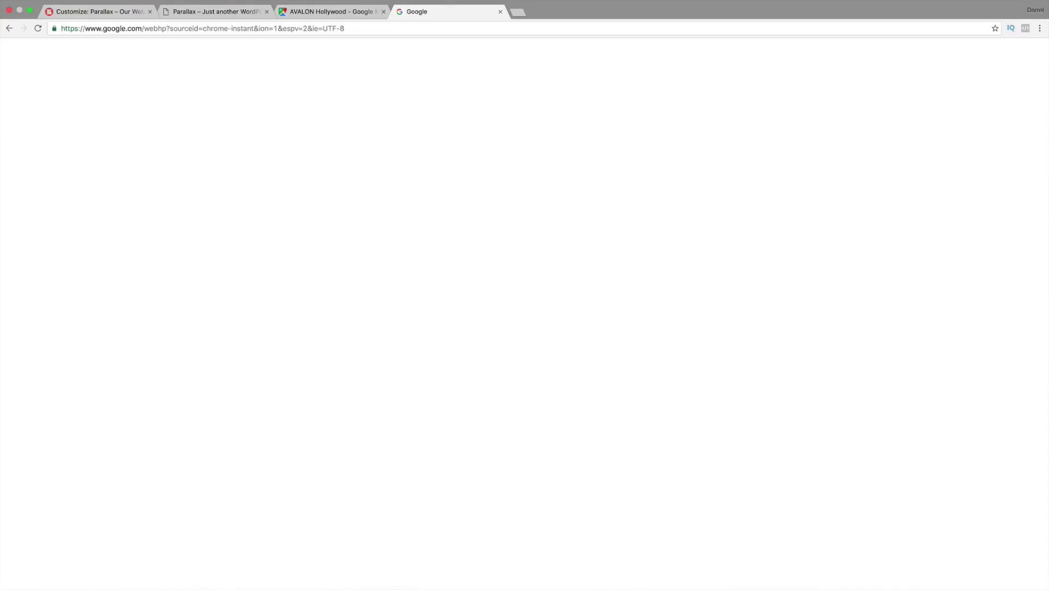
click(180, 133)
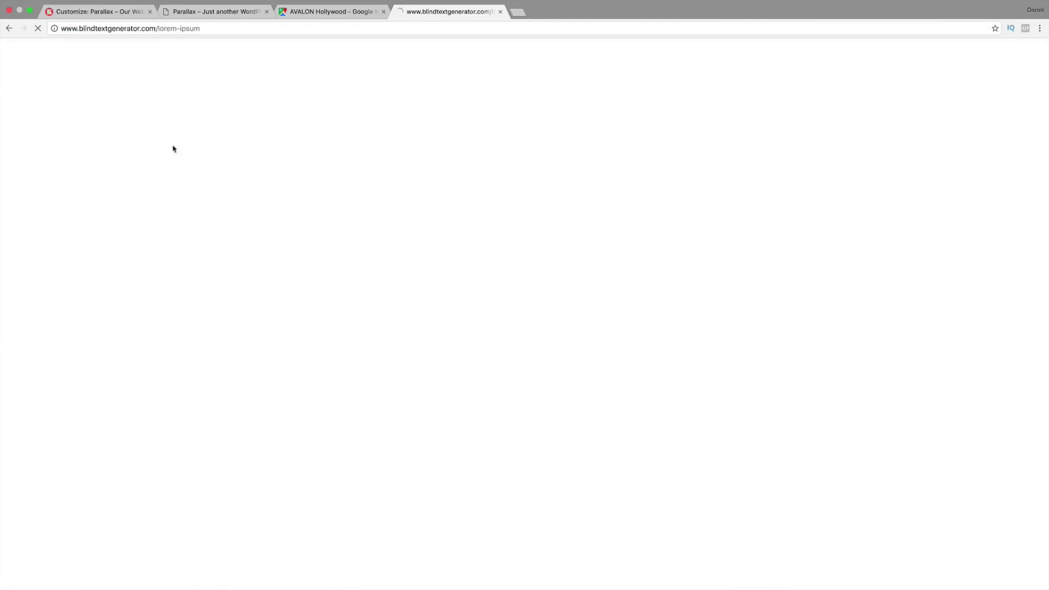
drag(511, 155, 485, 131)
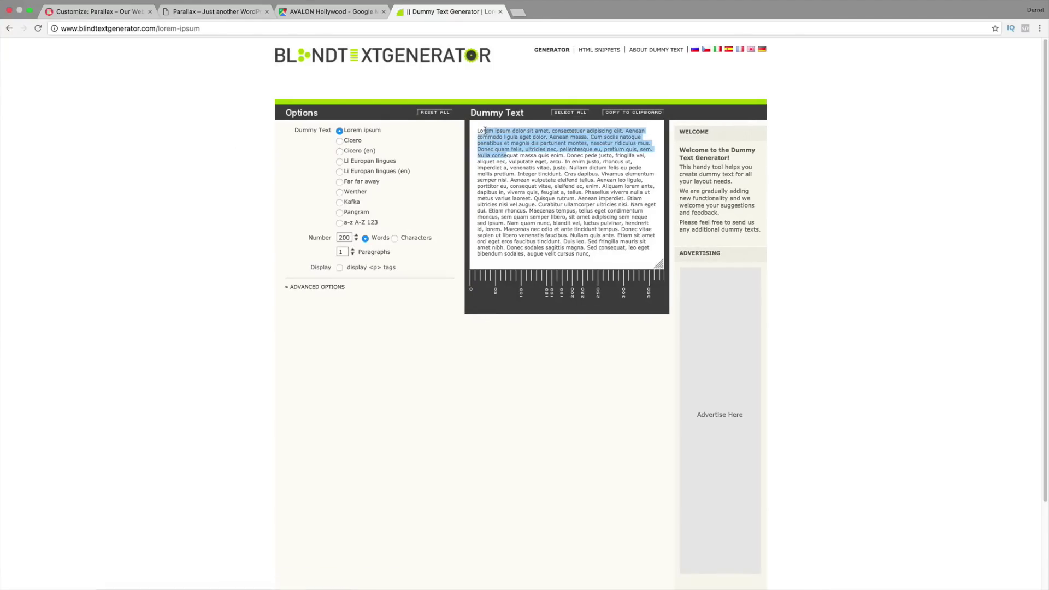
right_click(477, 130)
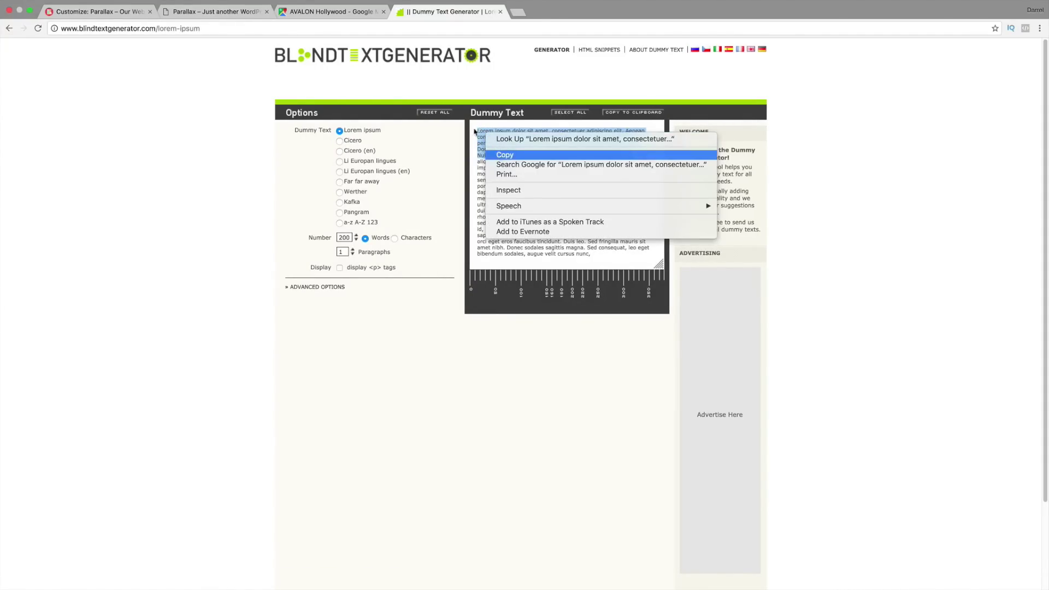
click(500, 152)
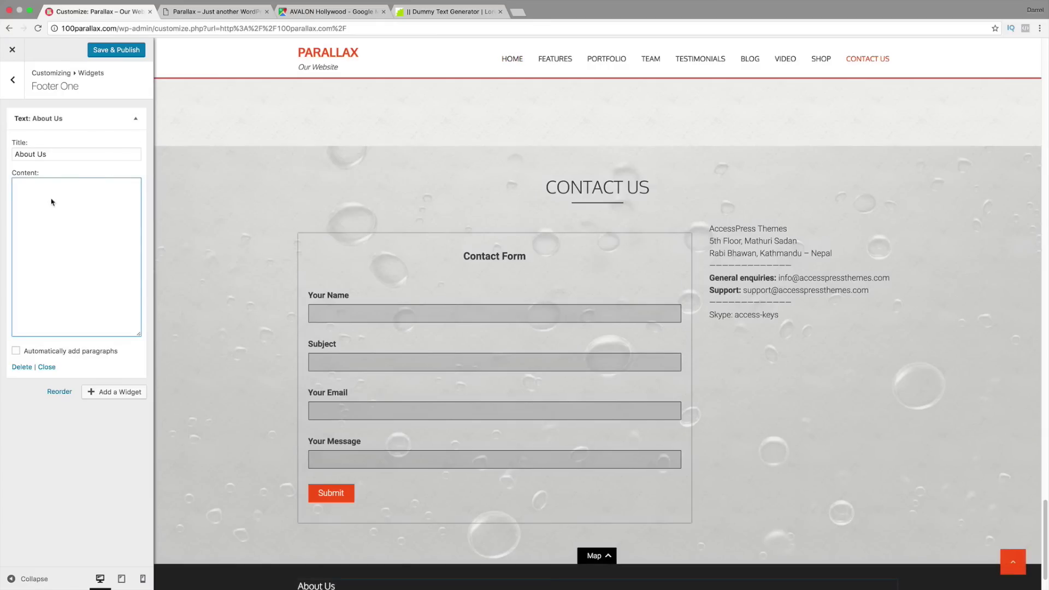
Step: Paste the lorem ipsum into the About Us content box, Save & Publish, and view the footer
right_click(50, 195)
click(82, 244)
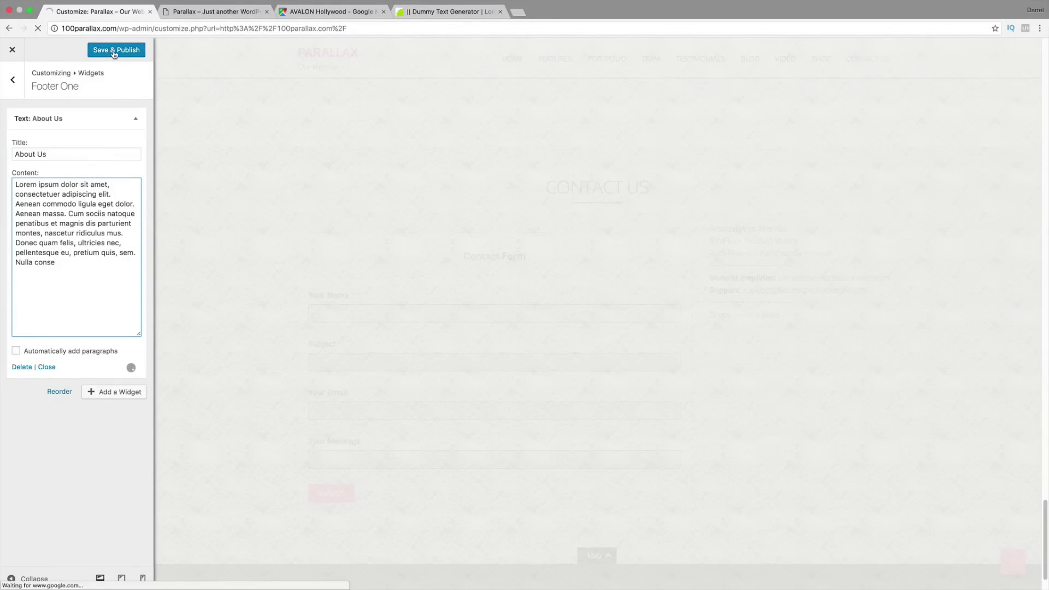
click(115, 52)
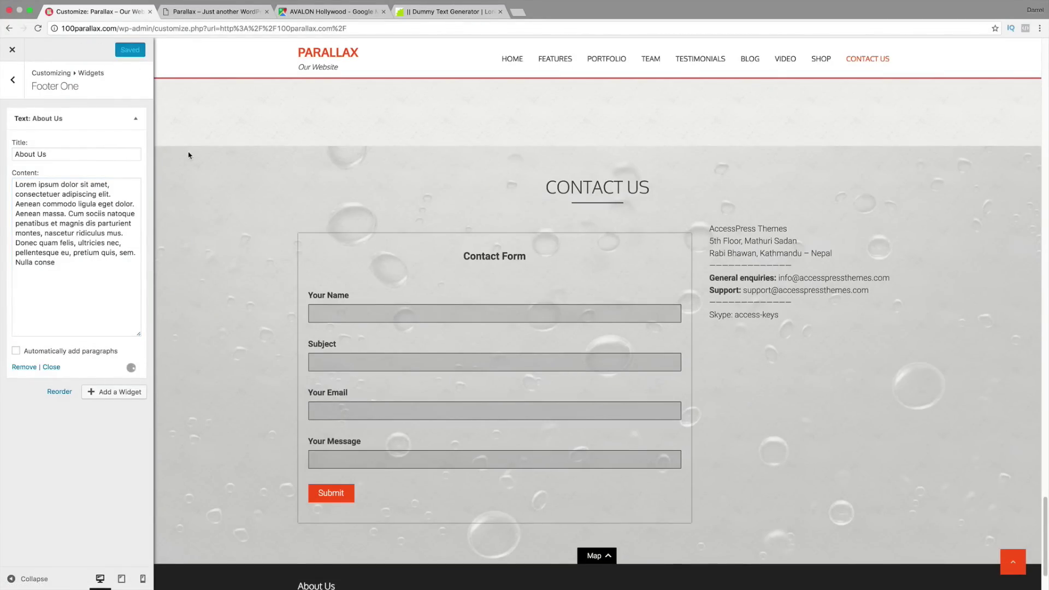
scroll(211, 202, down, 3)
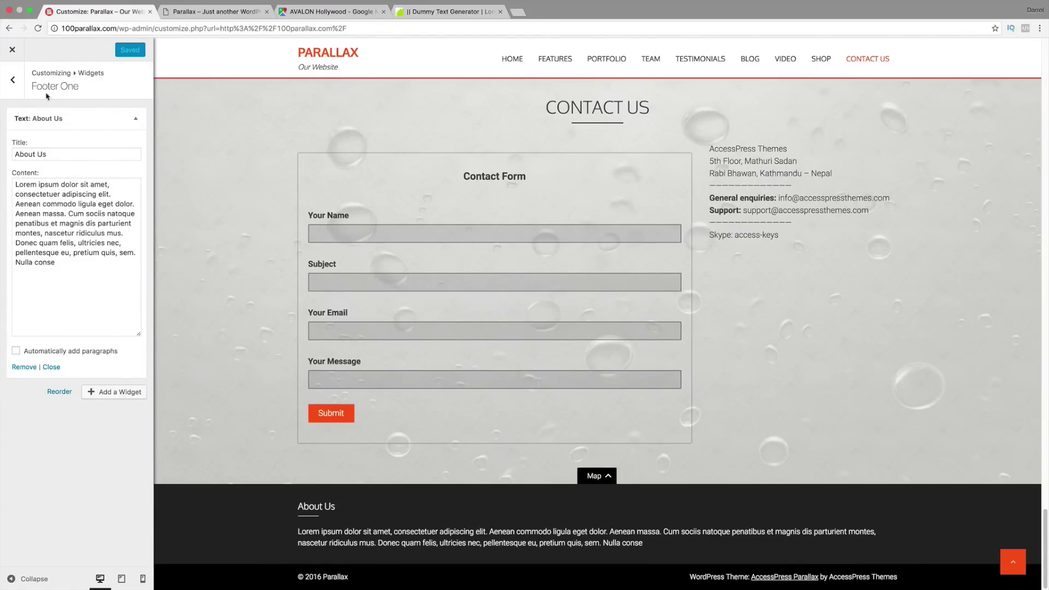
Step: Go back from Footer One to the Widgets list of footer areas
click(13, 82)
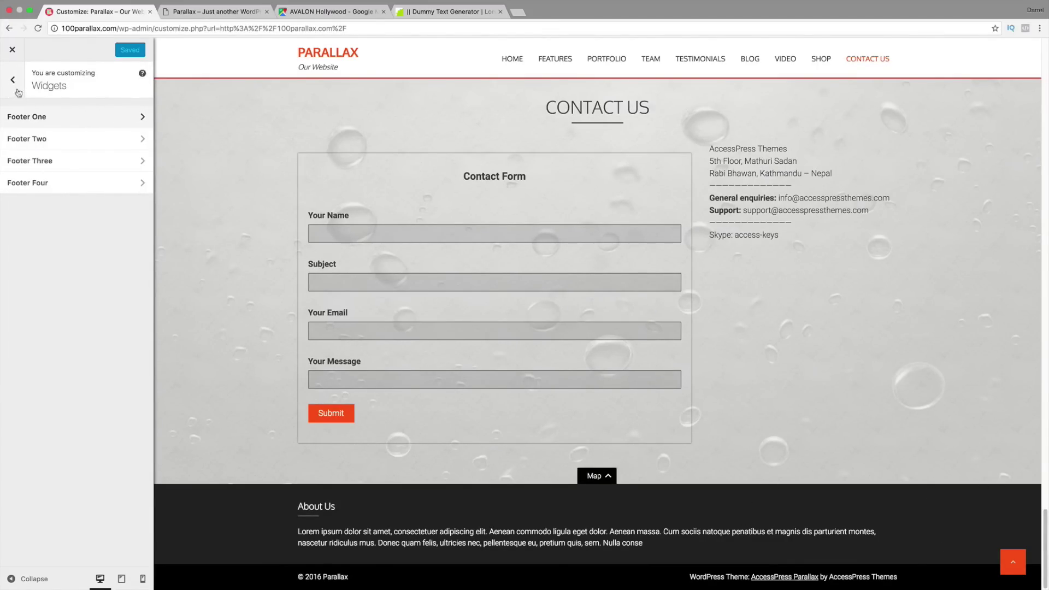
Step: Add a WooCommerce Products widget to the Footer Two area
click(43, 143)
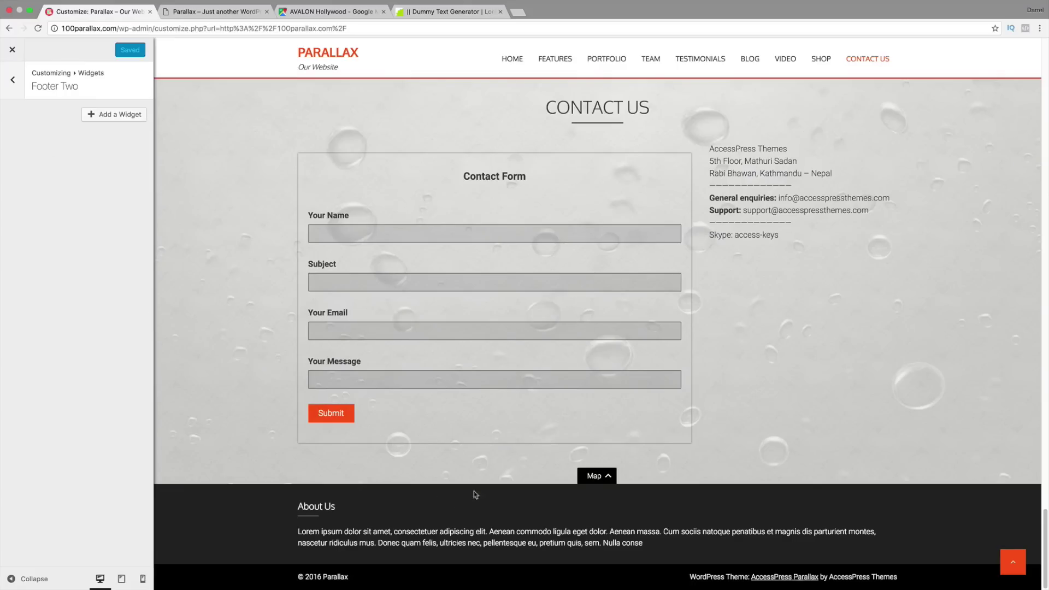
click(122, 118)
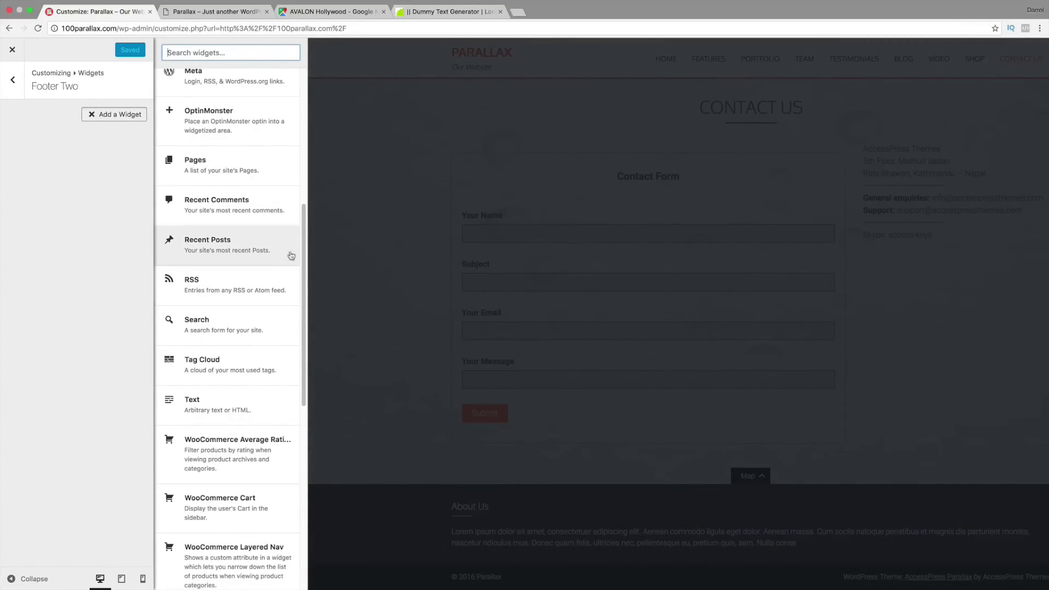
drag(306, 247, 305, 161)
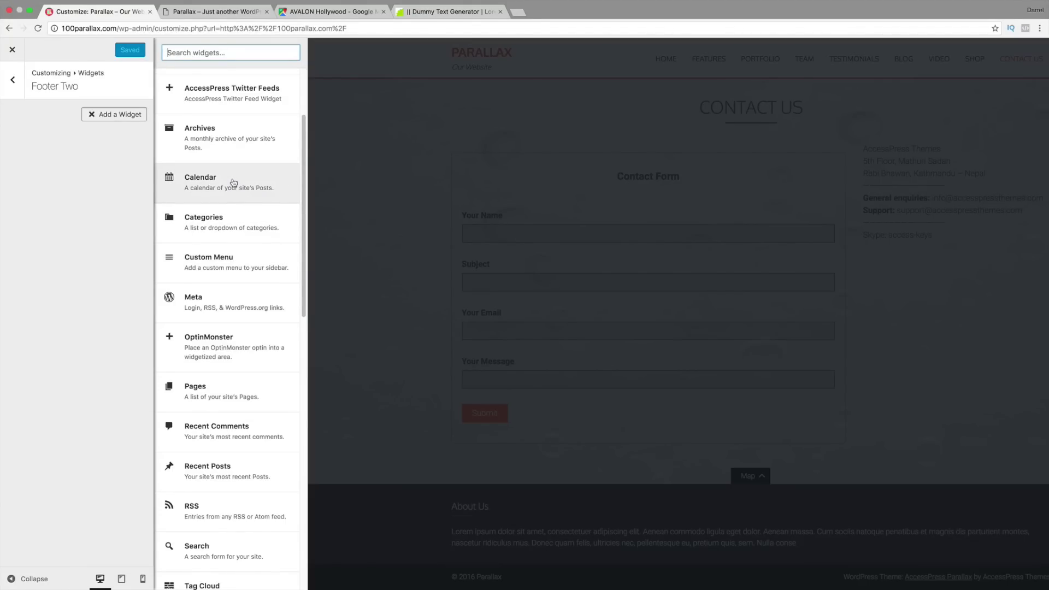
scroll(235, 186, up, 2)
scroll(239, 189, up, 4)
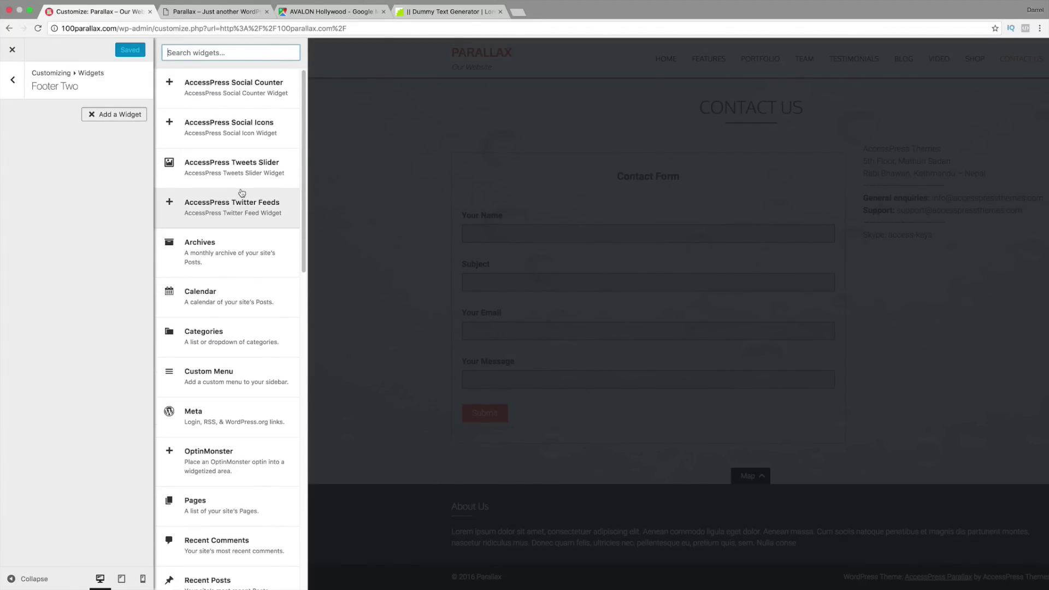
scroll(243, 193, down, 14)
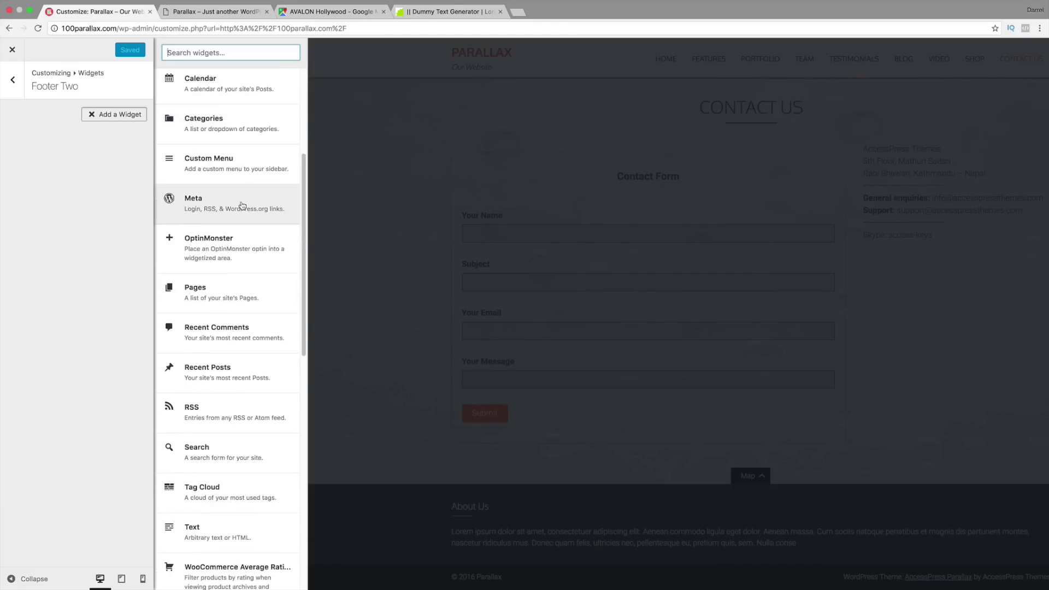
scroll(240, 213, down, 10)
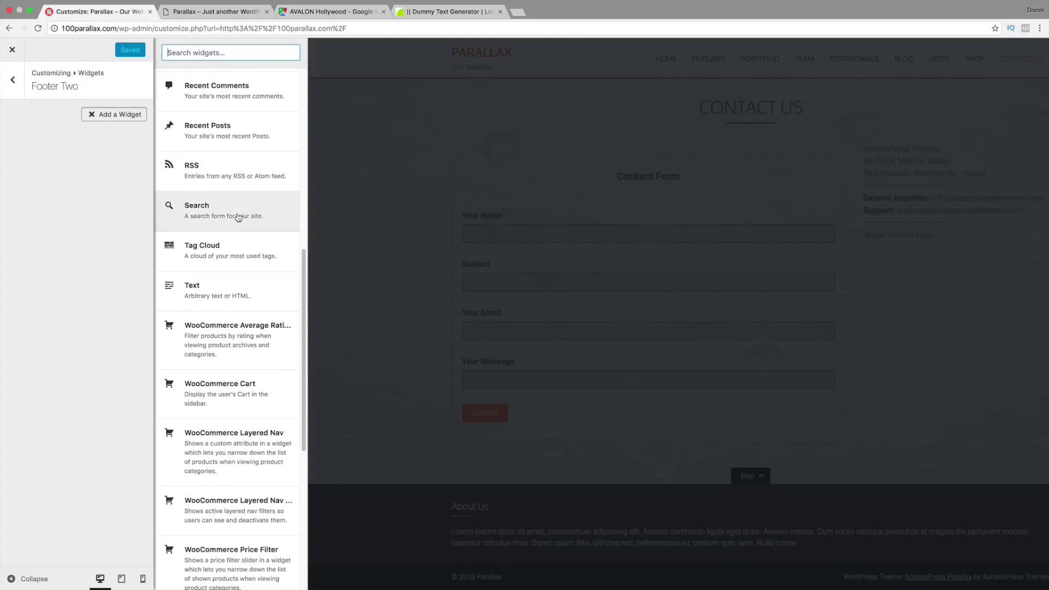
scroll(237, 220, down, 6)
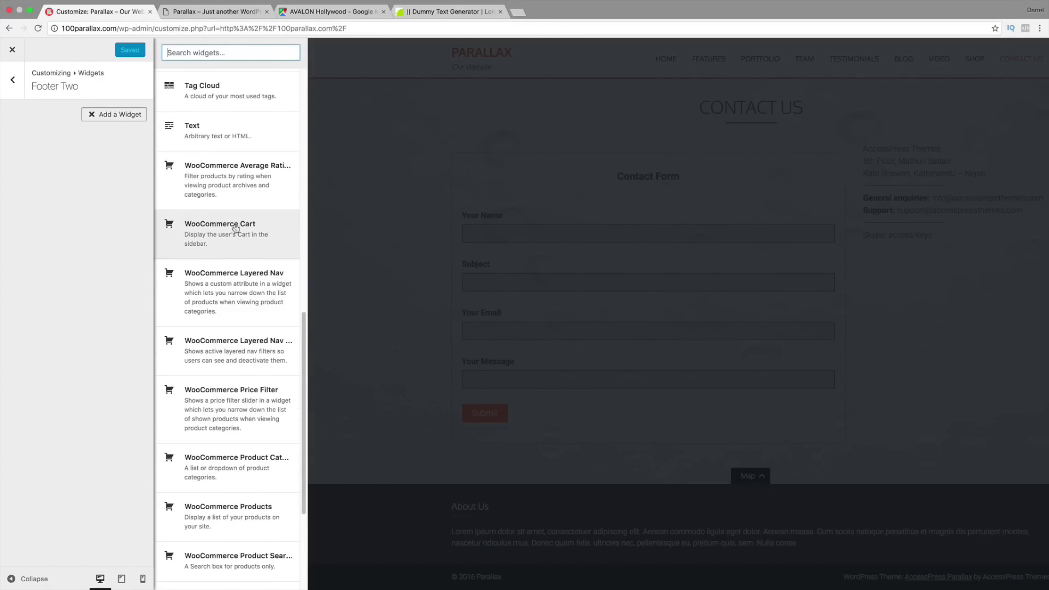
click(228, 507)
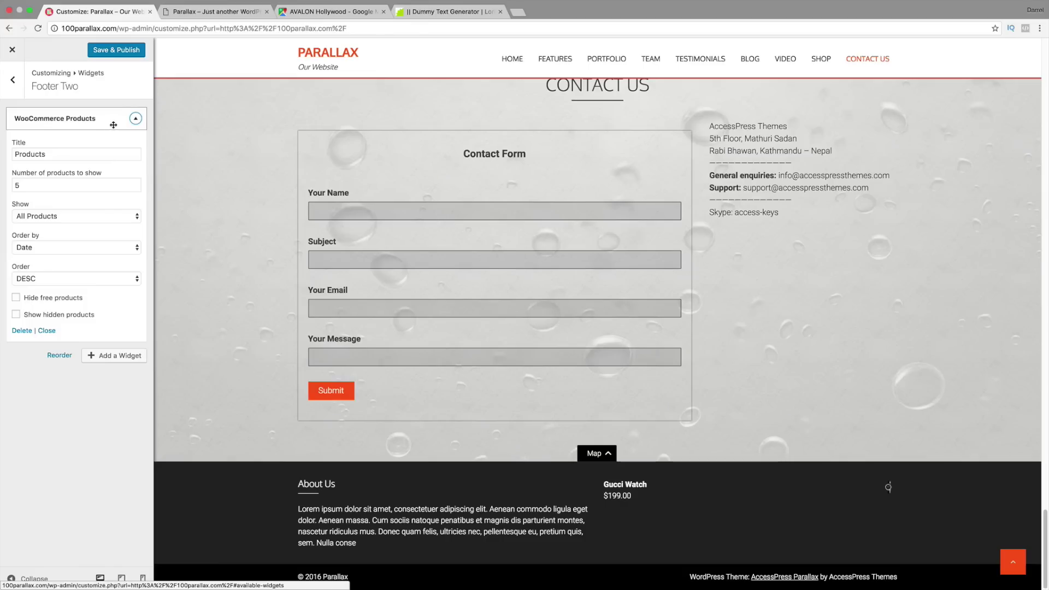
Step: Check the WooCommerce Products widget settings, then delete the widget
click(136, 119)
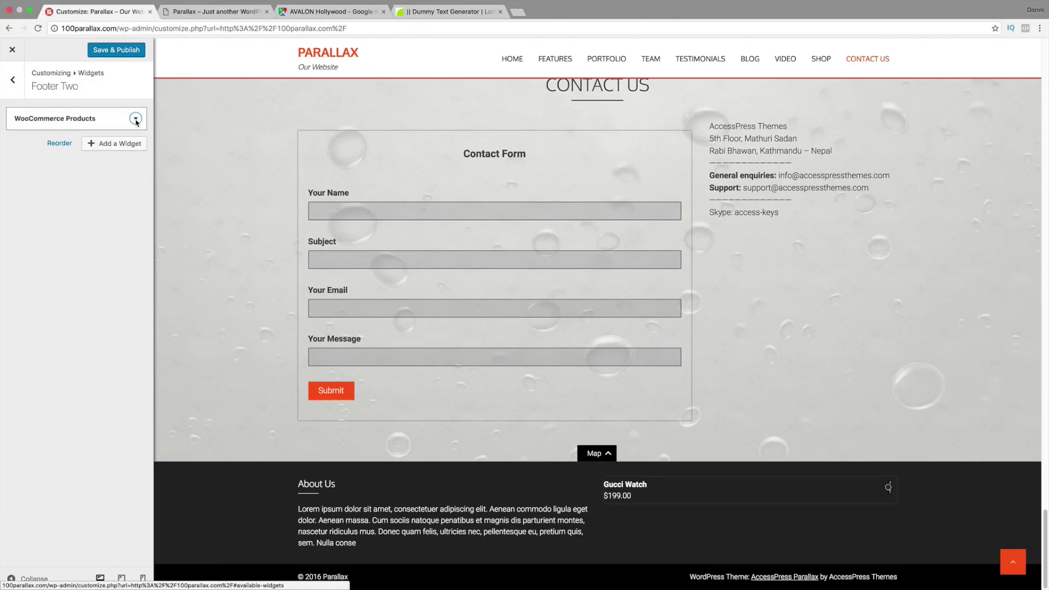
click(135, 119)
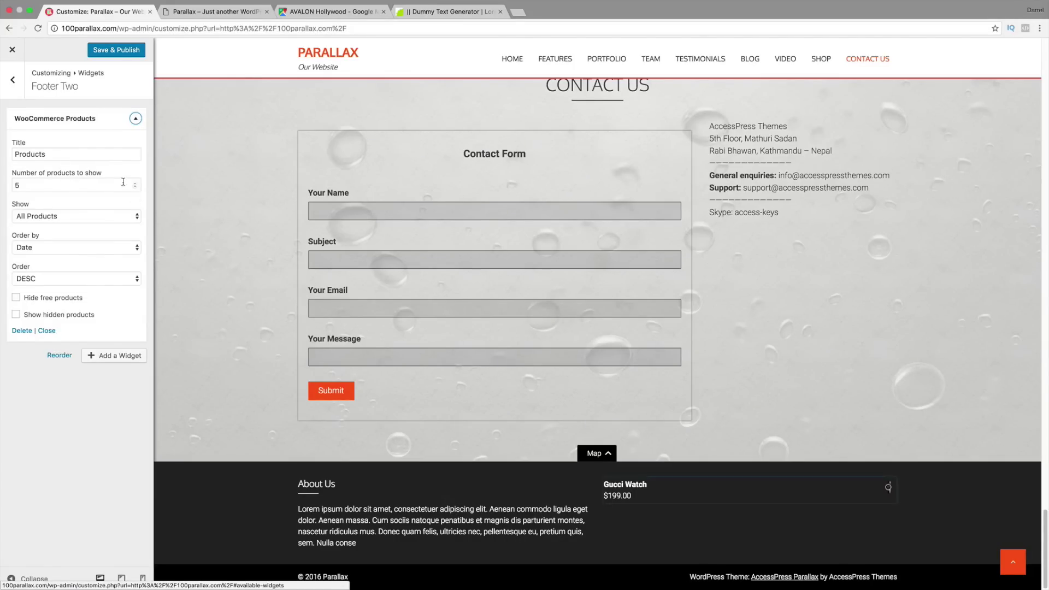
click(22, 331)
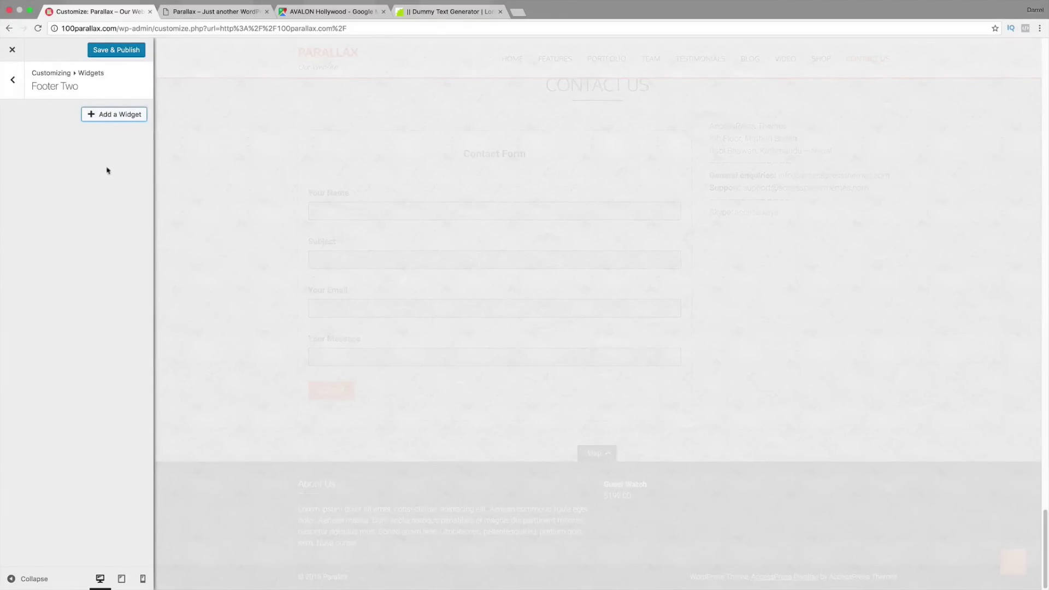
Step: Add a Calendar widget titled 'Calendar' to Footer Two and Save & Publish
click(109, 114)
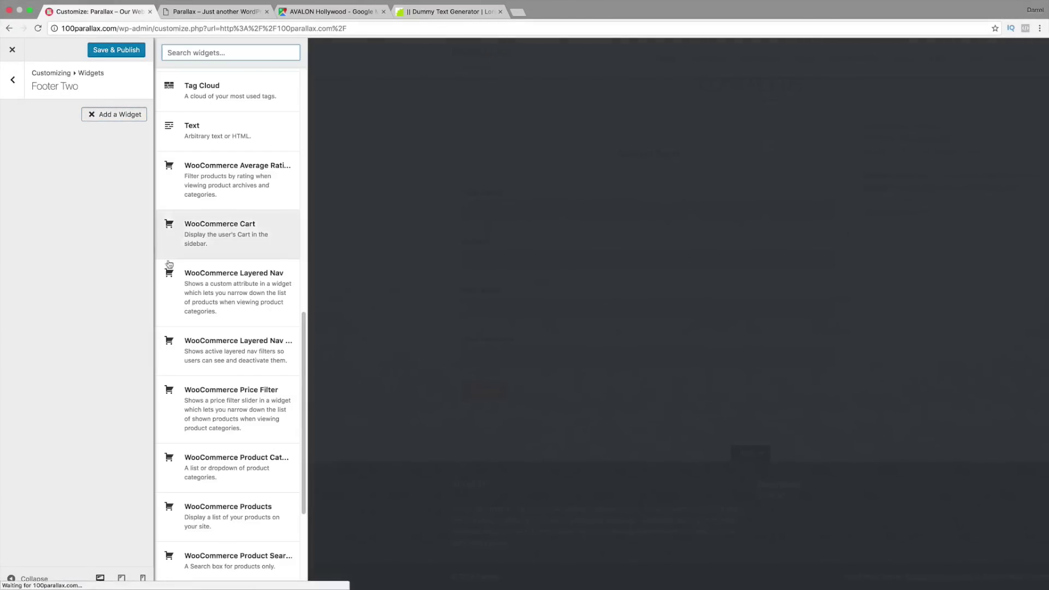
scroll(243, 317, down, 3)
scroll(240, 370, up, 8)
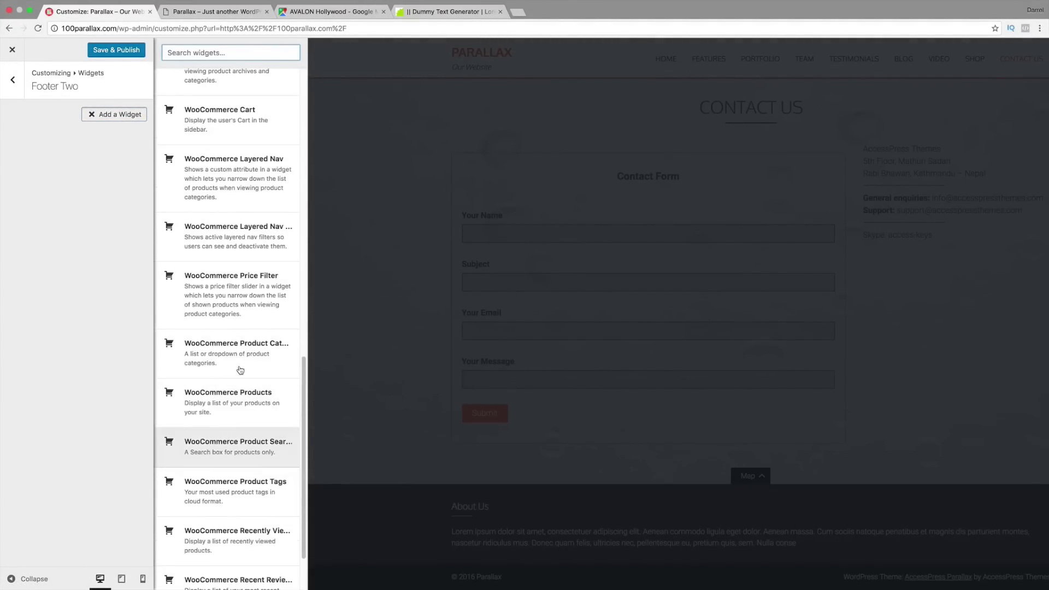
scroll(240, 369, up, 4)
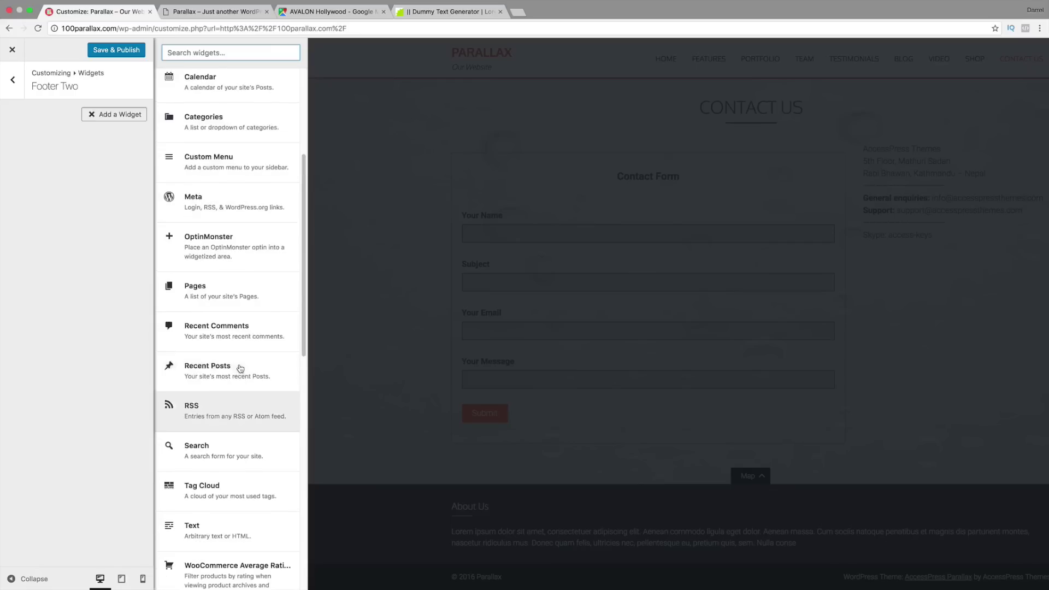
scroll(246, 335, up, 1)
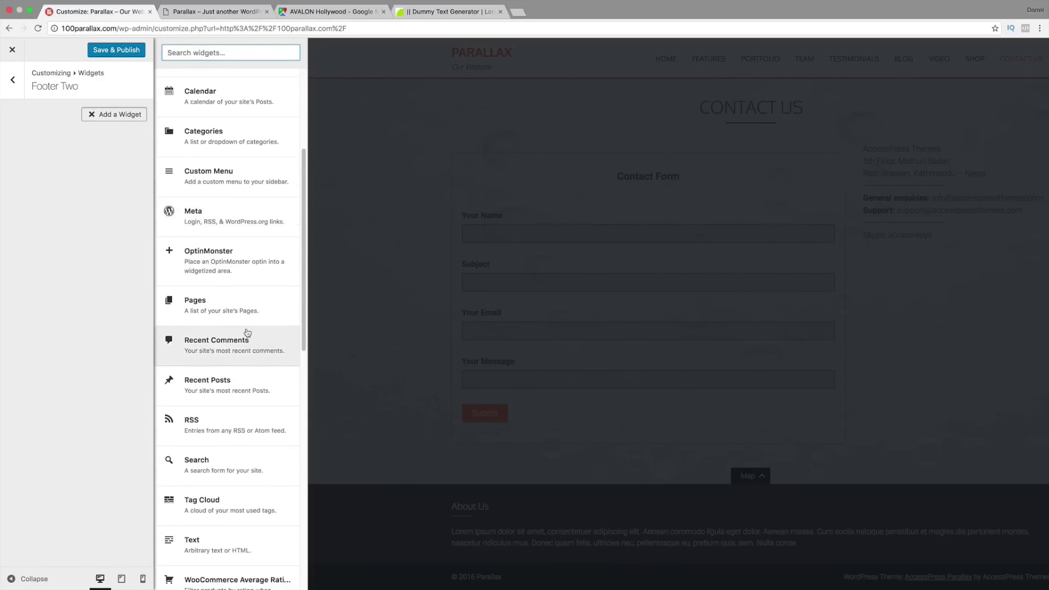
click(238, 101)
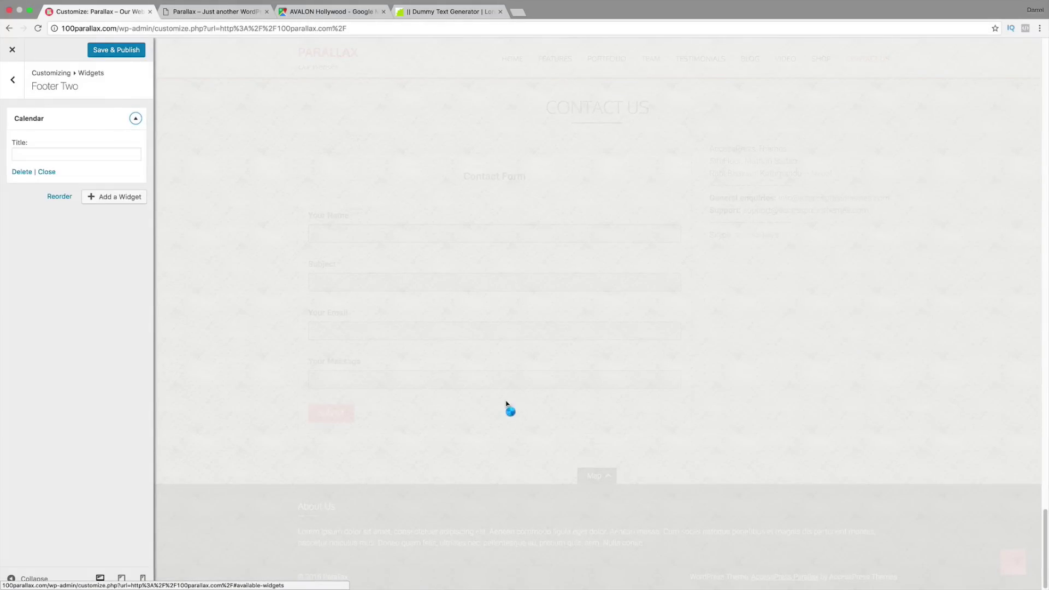
click(108, 154)
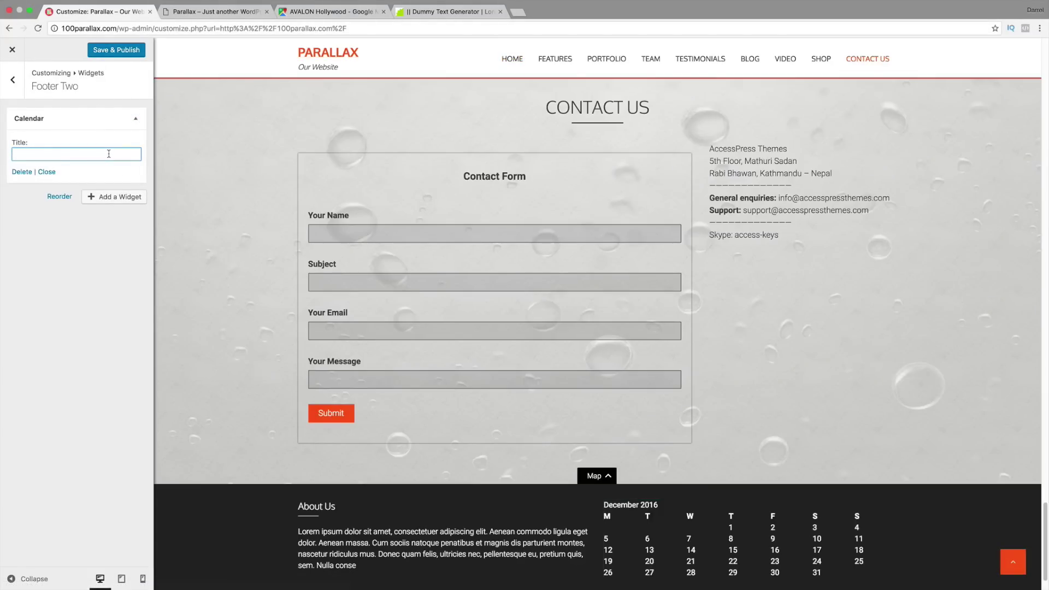
text(Calendar)
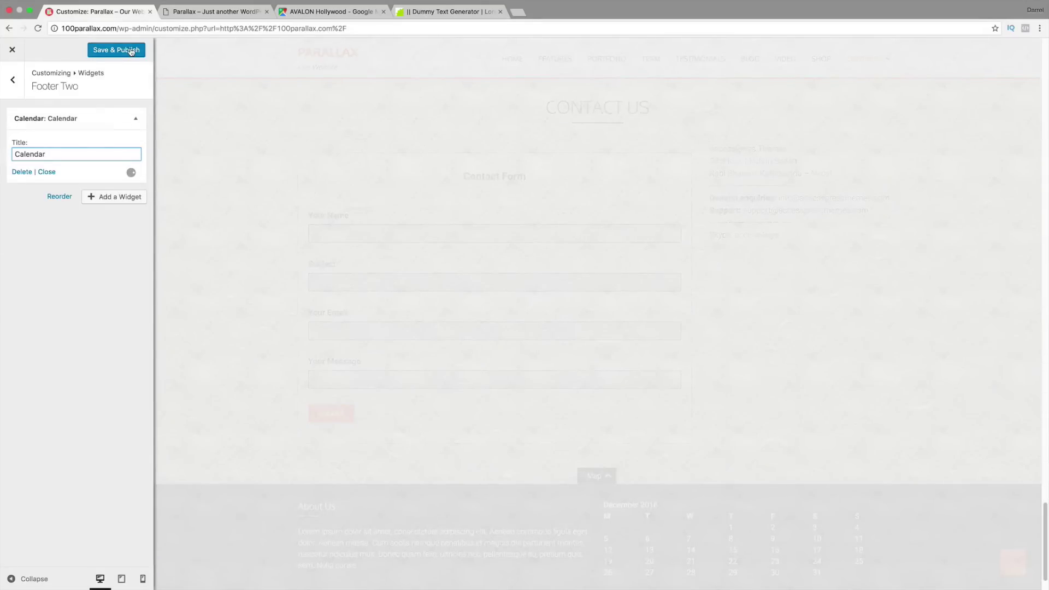
click(132, 50)
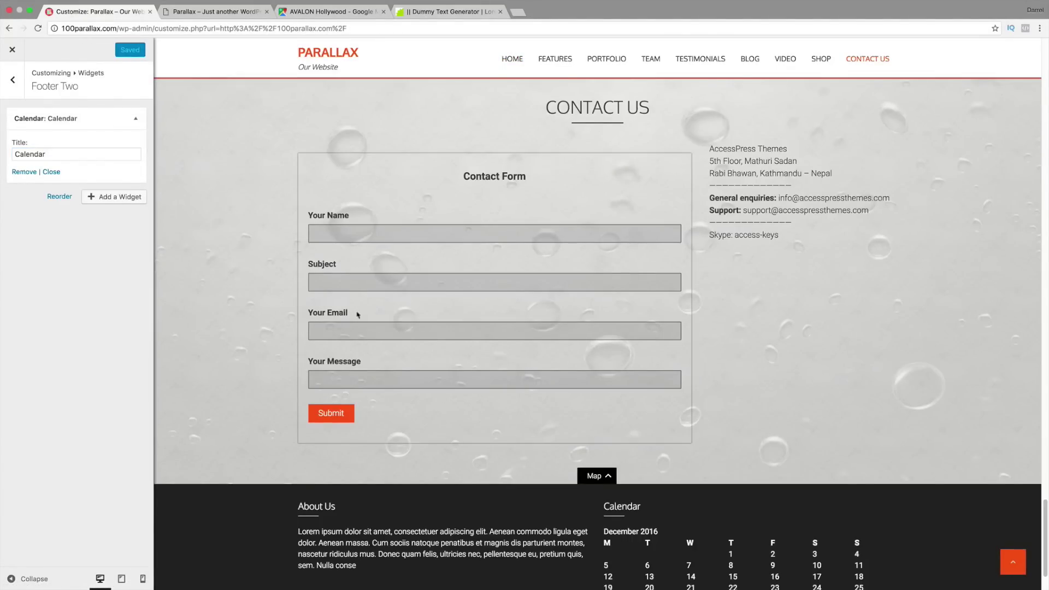
scroll(669, 470, down, 3)
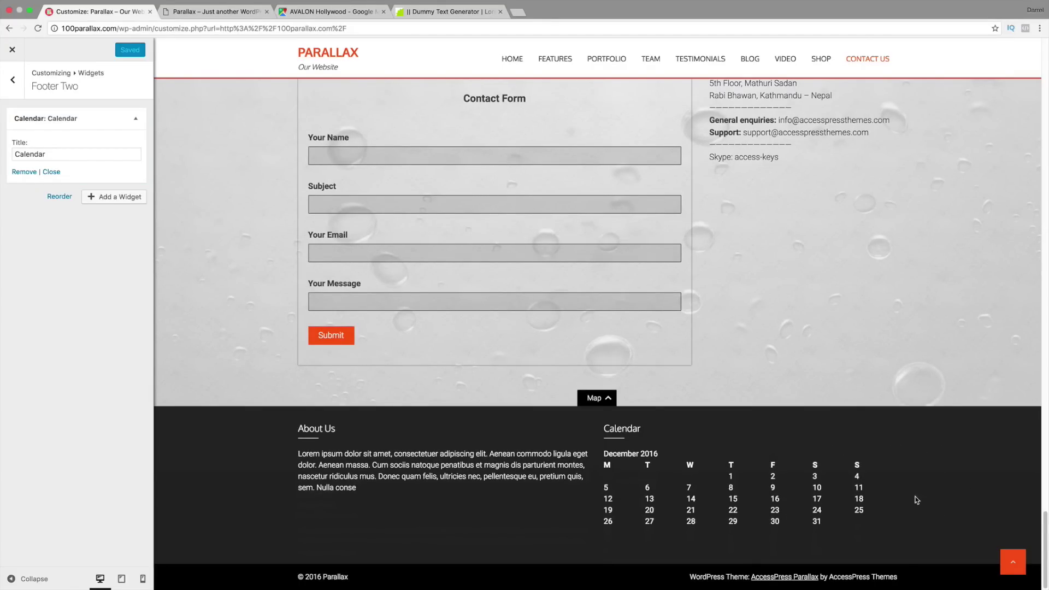
Step: Close the Customizer and open AccessPress Twitter Feed settings from the admin dashboard
click(12, 50)
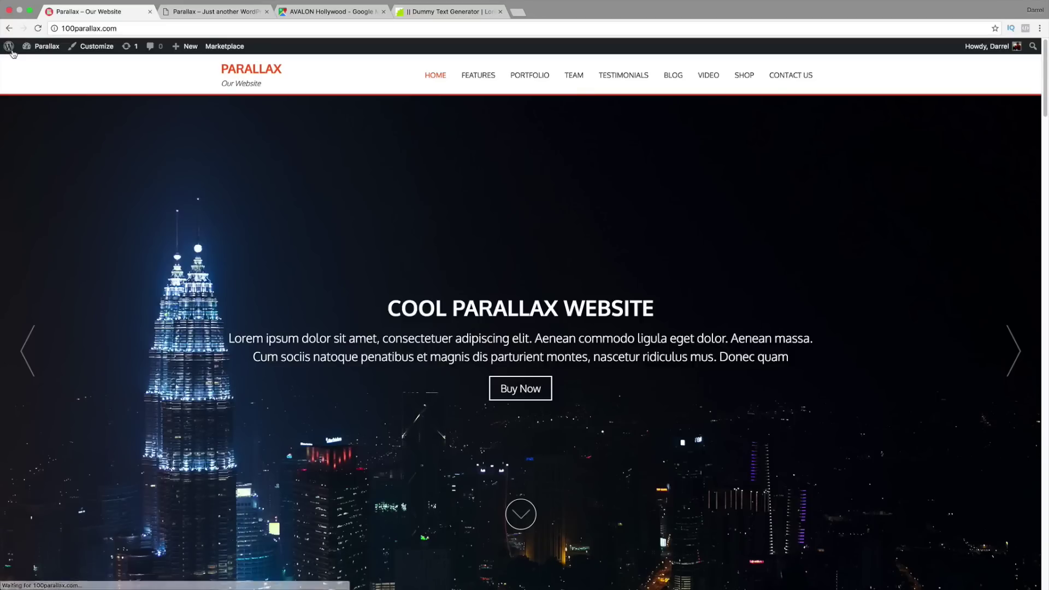
mouse_move(40, 53)
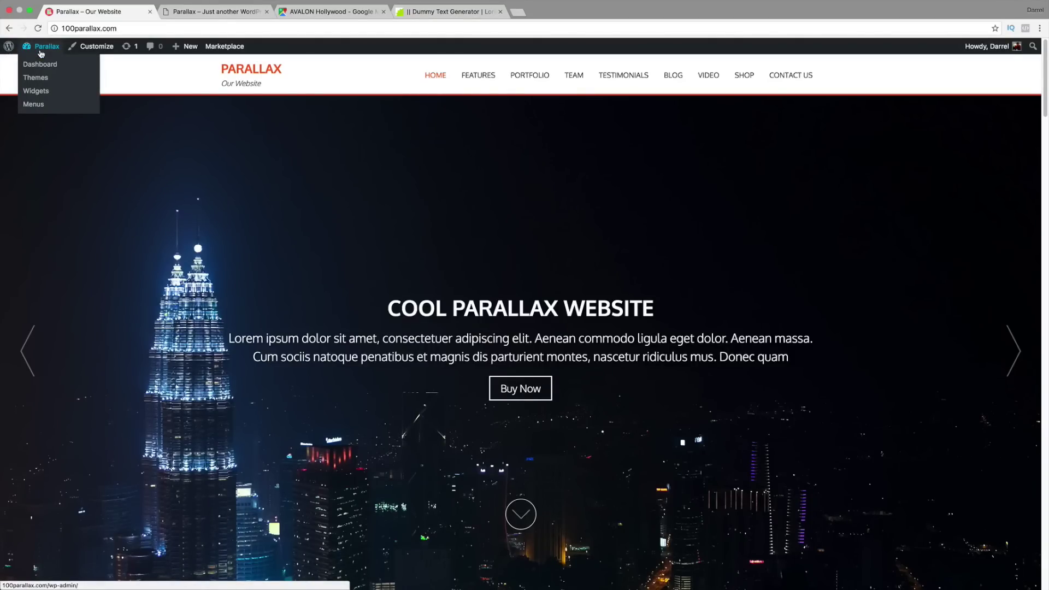
click(47, 66)
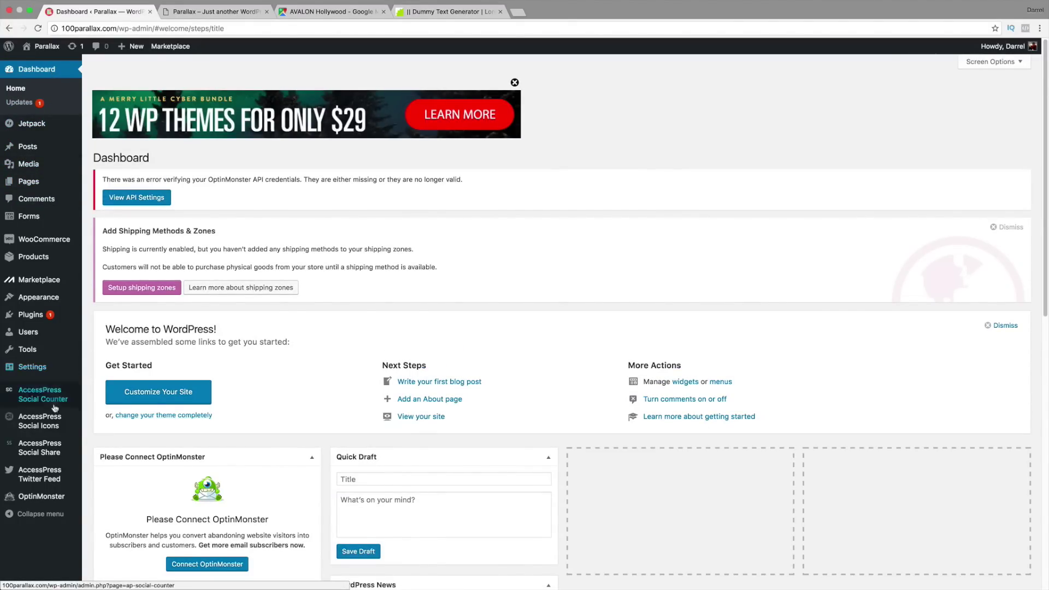
click(49, 480)
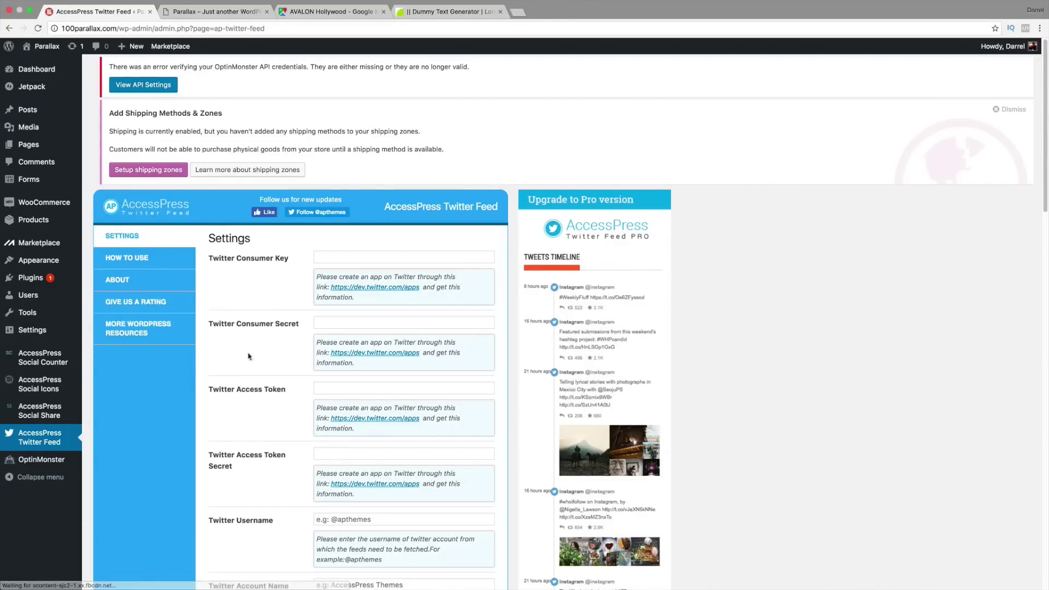
scroll(270, 342, down, 1)
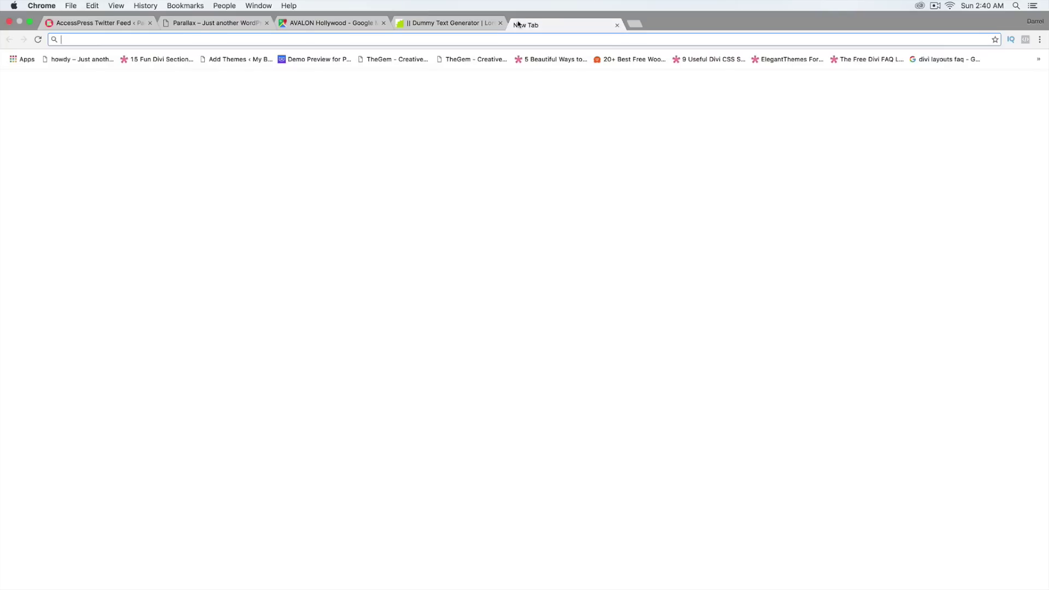
Step: Search Google for 'twitter consumer key' in a new tab
click(518, 23)
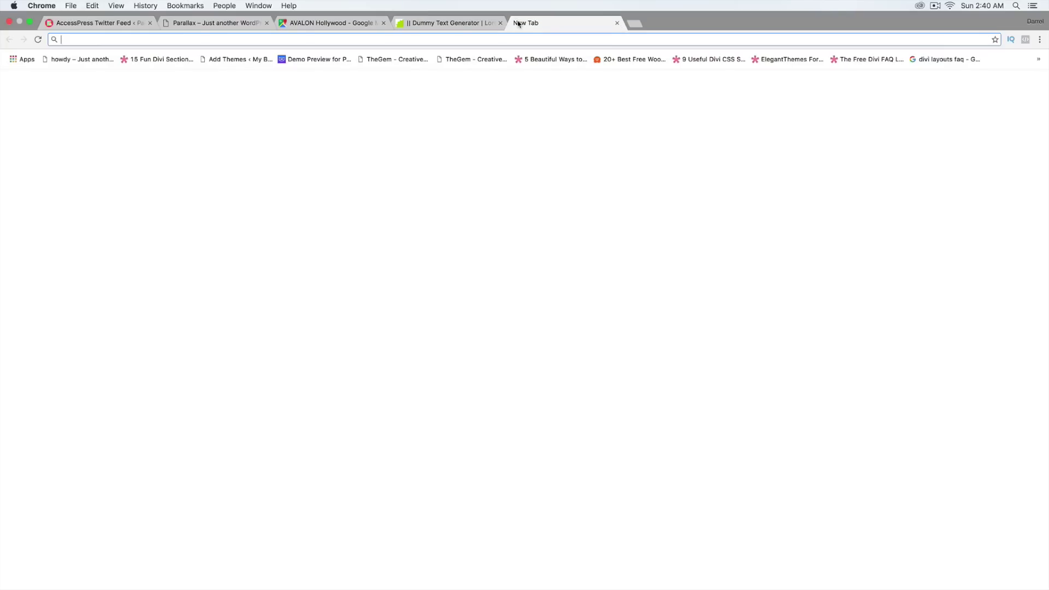
text(google.com)
key(Return)
text(twitt)
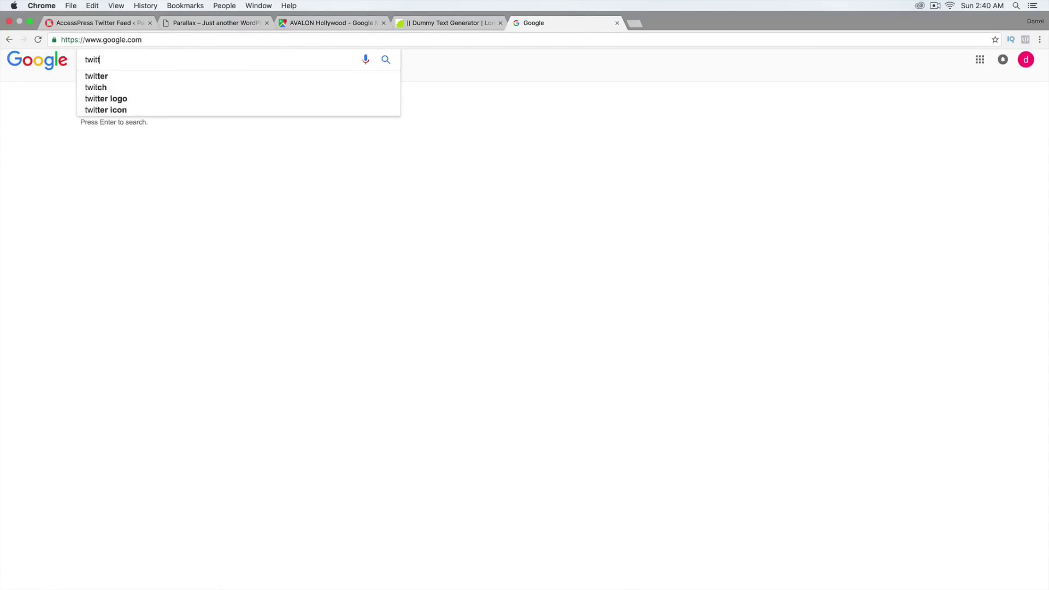
text(er)
click(117, 24)
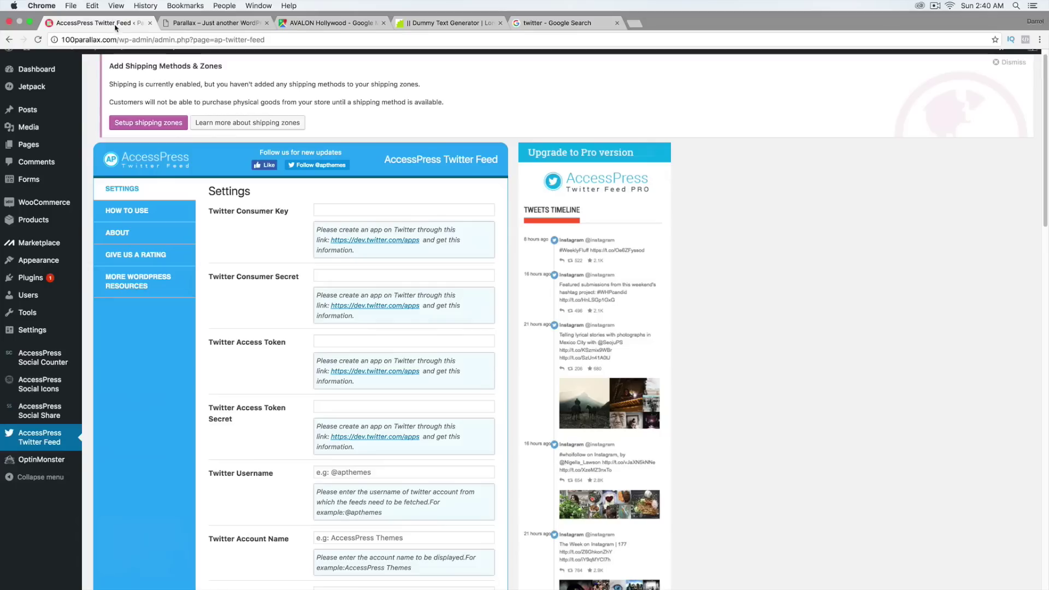
click(551, 15)
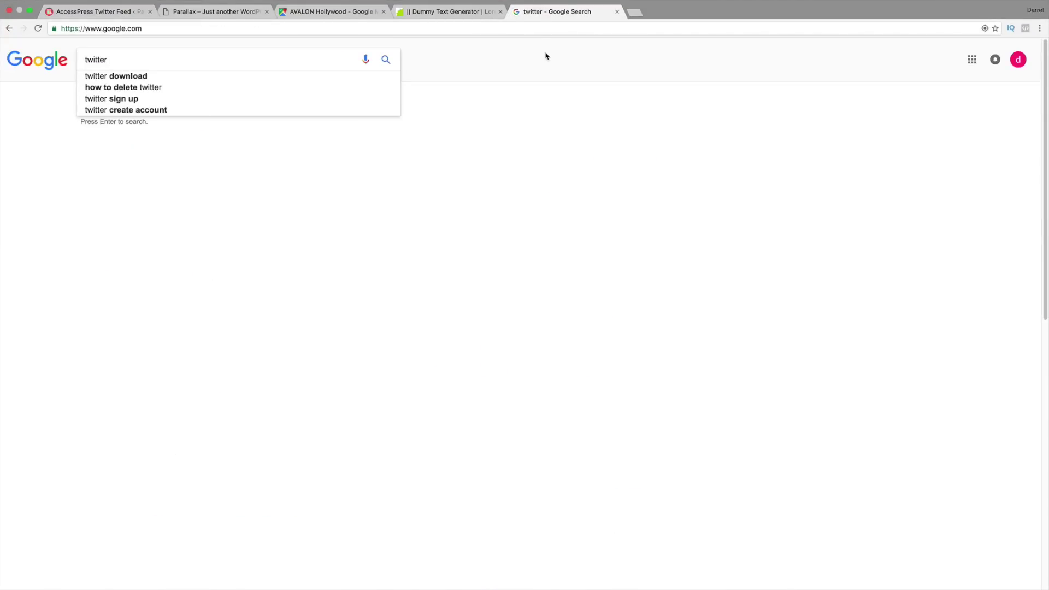
text(c)
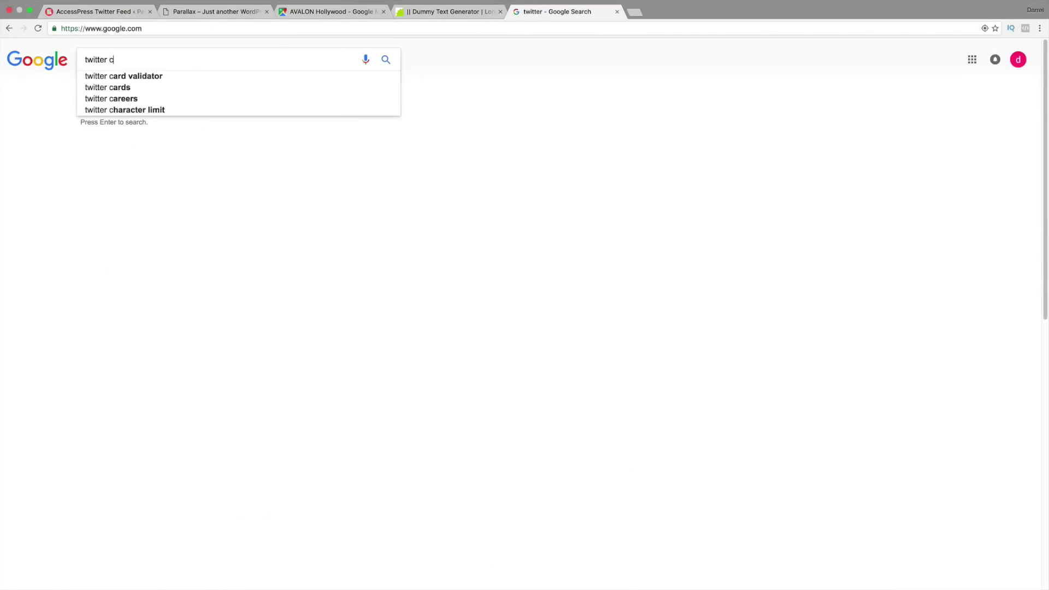
text(onsumer)
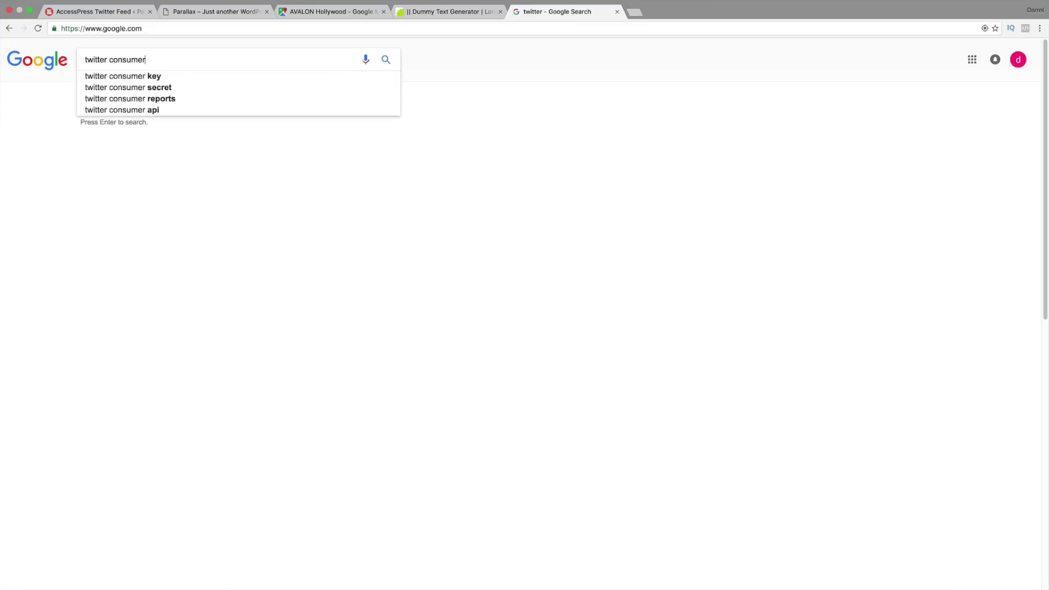
key(Down)
key(Return)
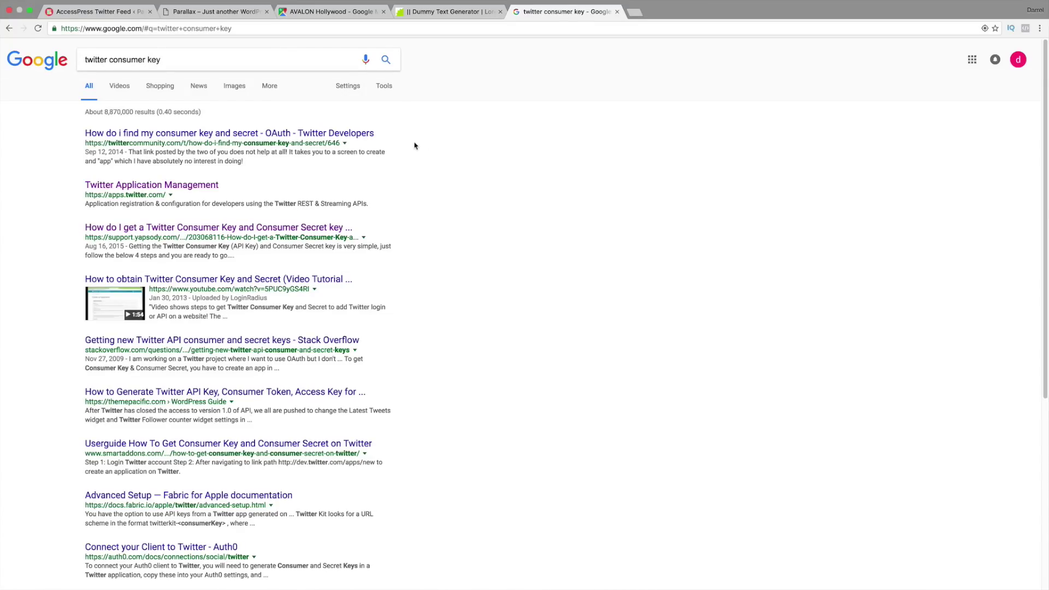
Step: Open the forum thread on consumer keys and follow its link to Twitter Apps
click(245, 134)
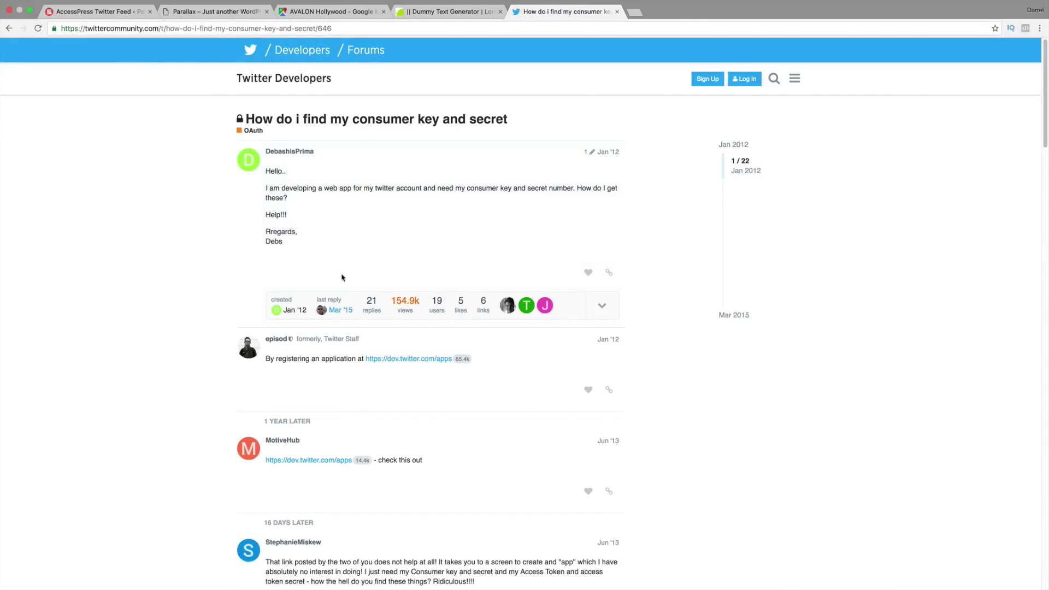
drag(271, 359, 365, 359)
click(397, 361)
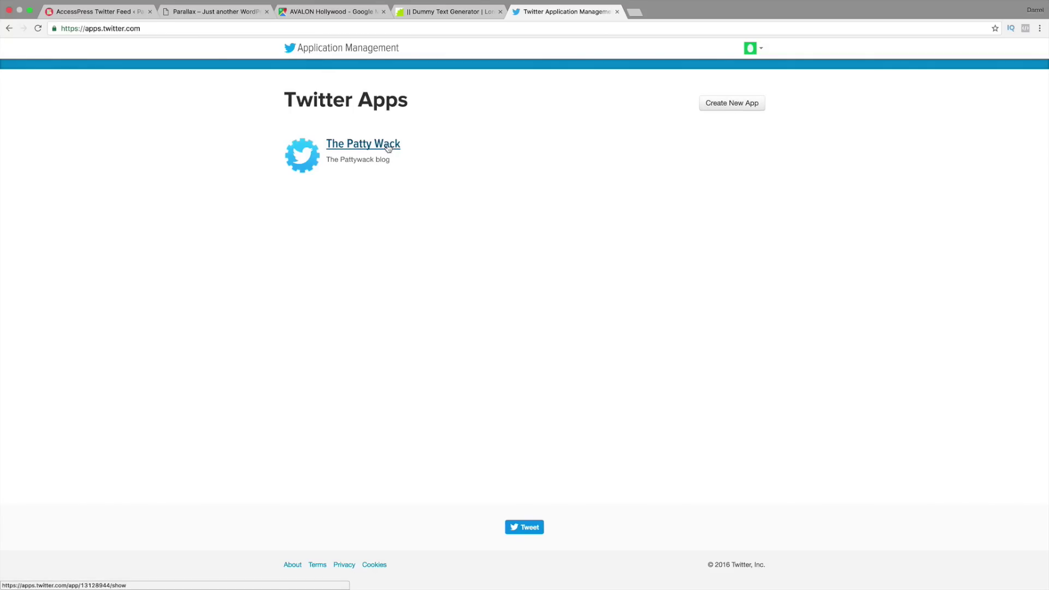
Step: Open The Patty Wack app's Keys and Access Tokens page
click(710, 108)
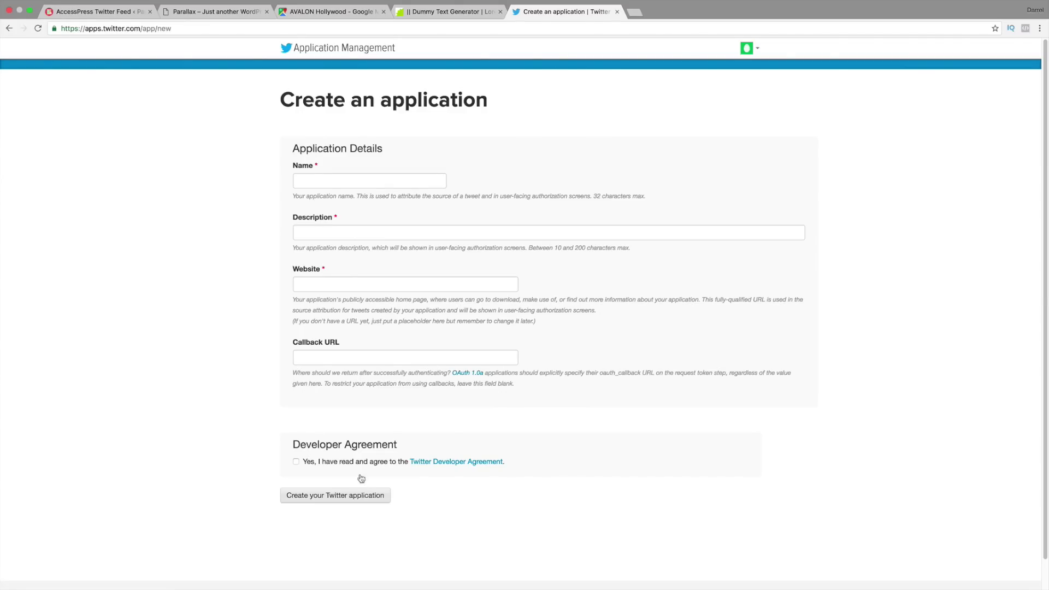
click(9, 28)
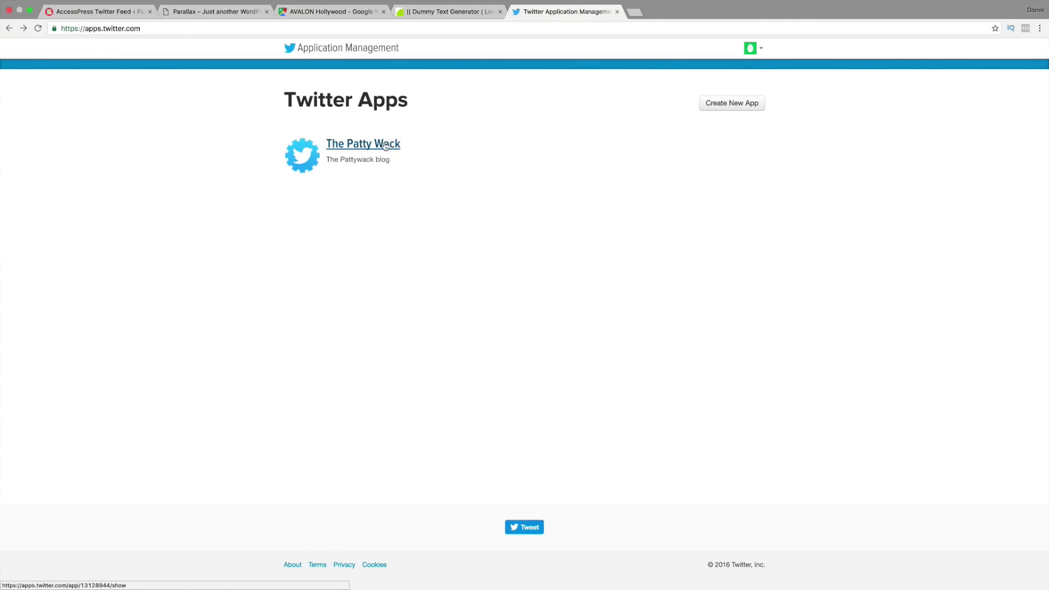
click(385, 144)
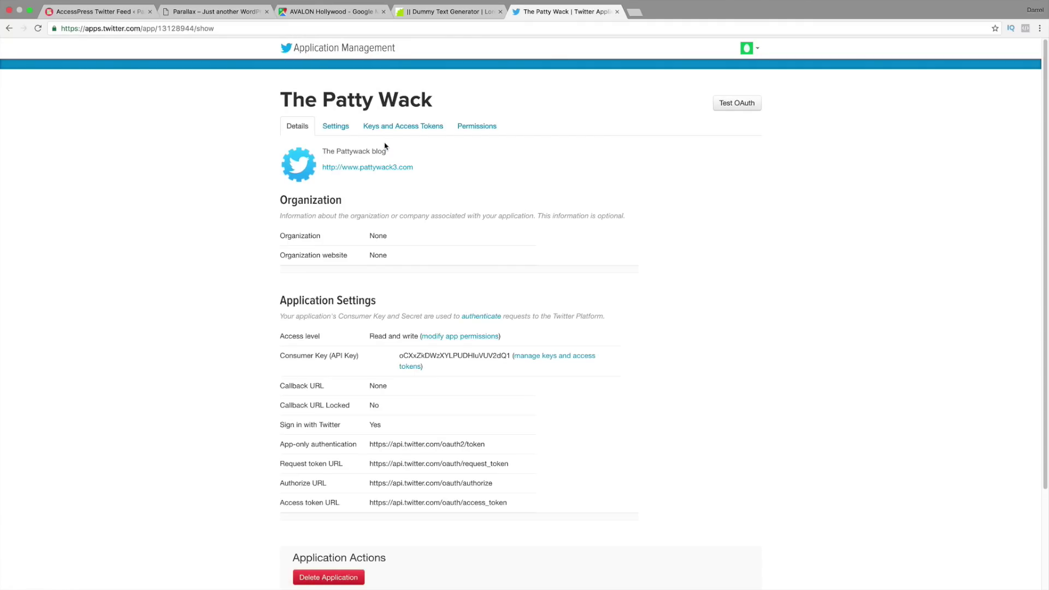
scroll(393, 213, down, 2)
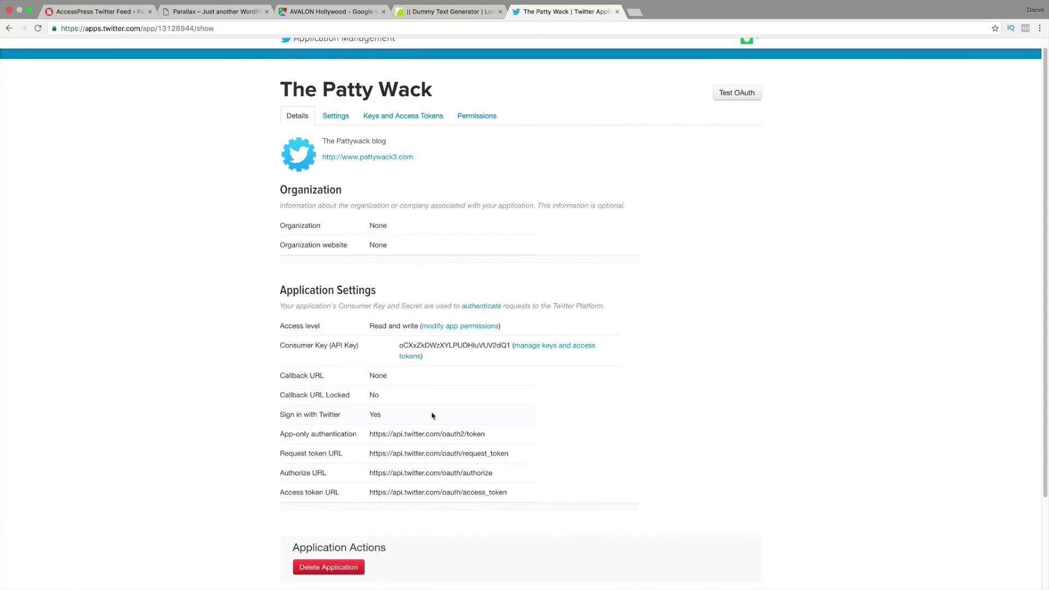
click(404, 116)
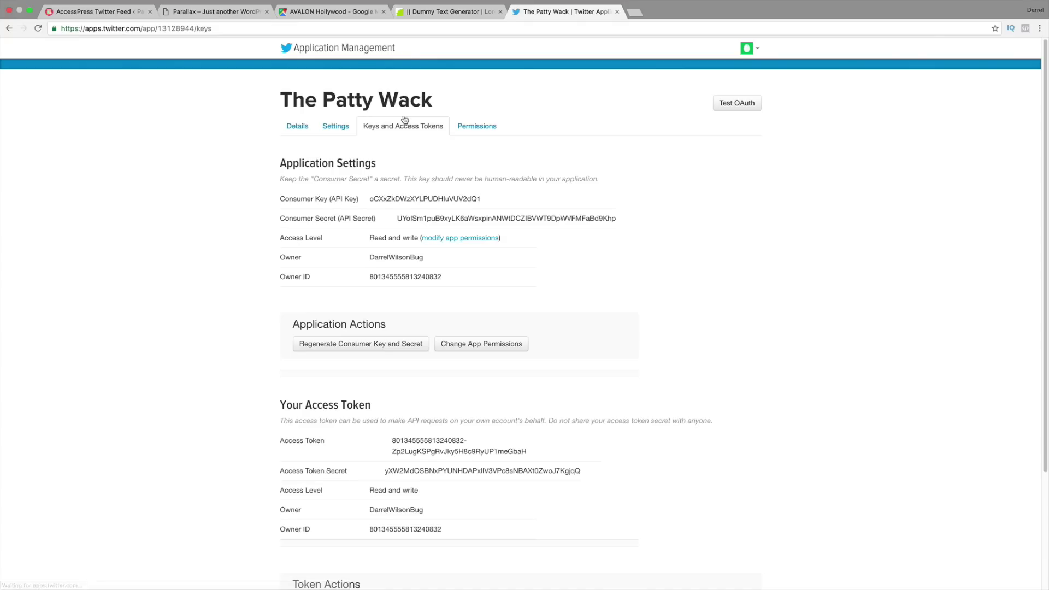
Step: Copy the app's Consumer Key and return to the WordPress settings tab
double_click(422, 198)
right_click(422, 199)
click(437, 222)
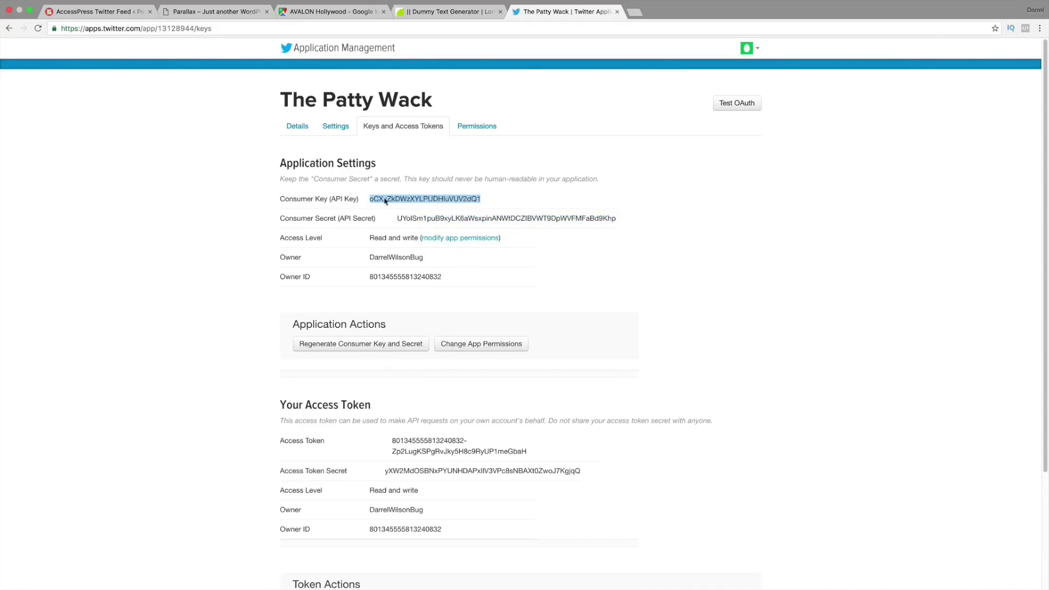
click(92, 12)
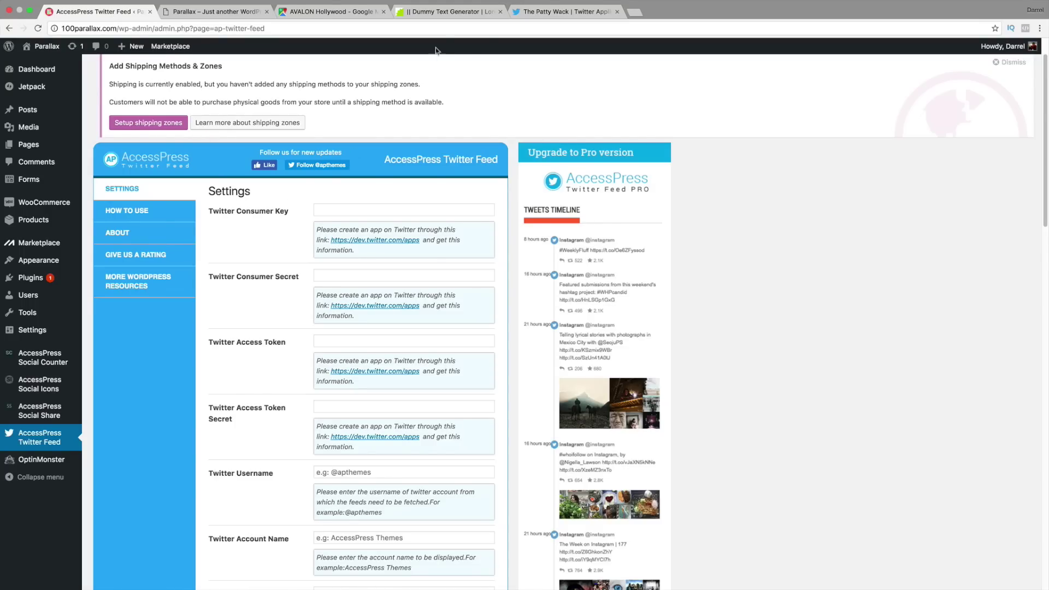
Step: Paste the Consumer Key and fill the Consumer Secret in AccessPress Twitter Feed
drag(525, 12, 180, 12)
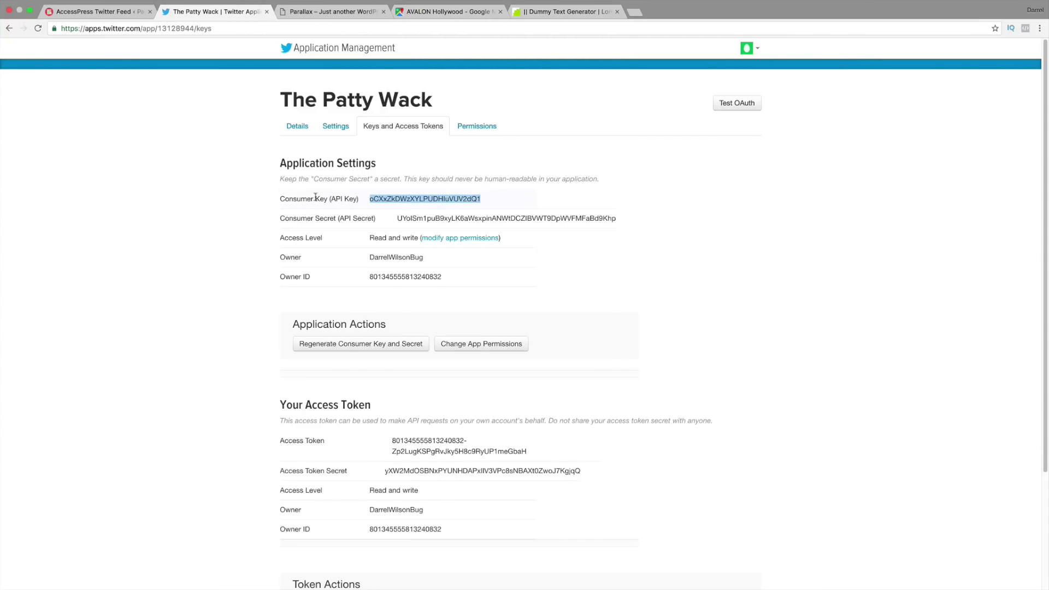
click(109, 16)
right_click(334, 210)
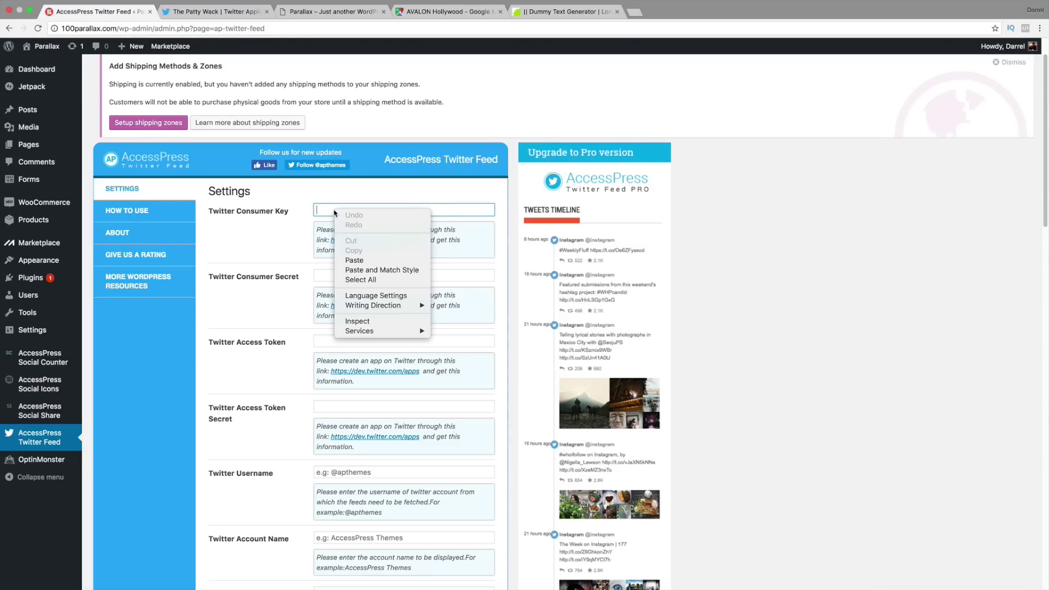
click(360, 261)
click(335, 273)
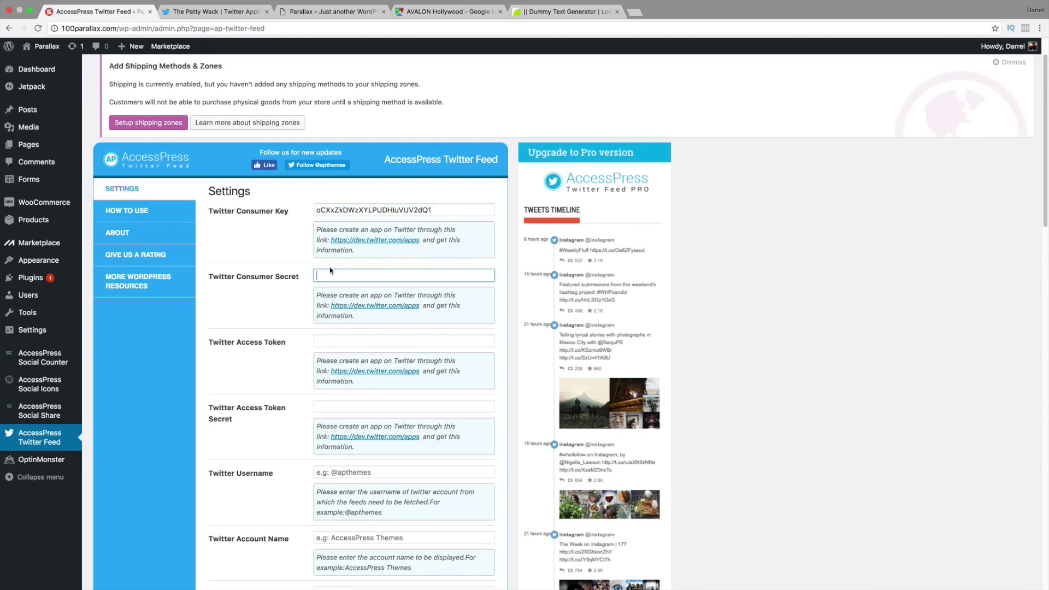
click(339, 291)
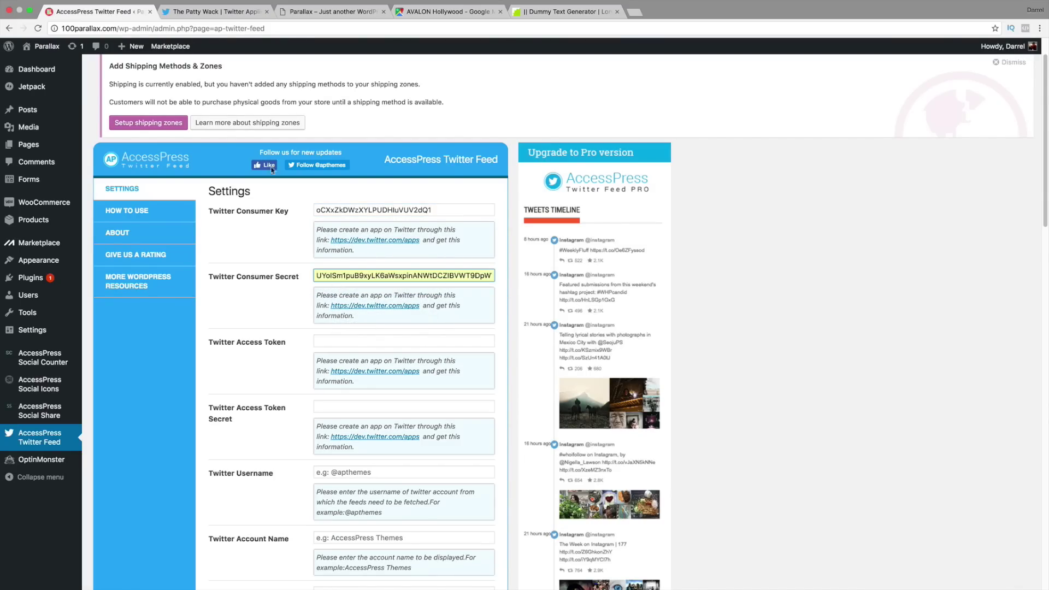
Step: Fill the Twitter Access Token field with the app's access token
click(199, 13)
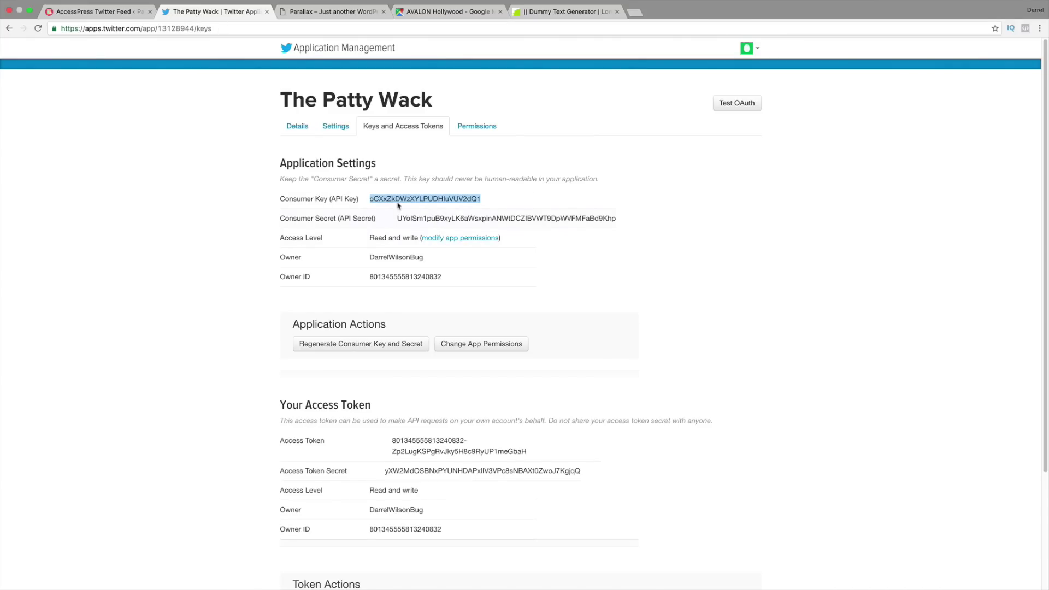
click(128, 7)
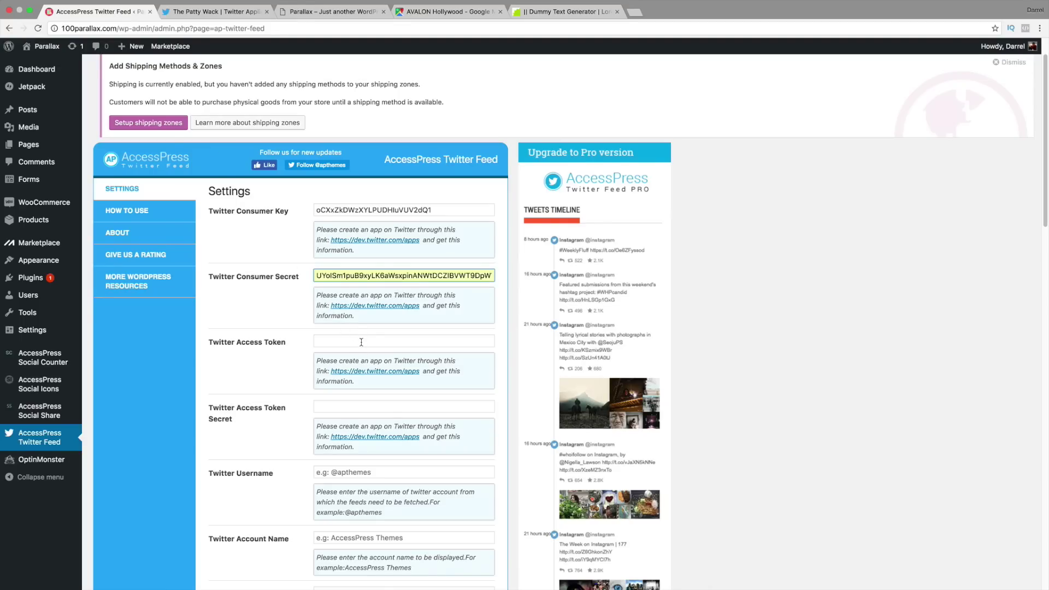
click(203, 12)
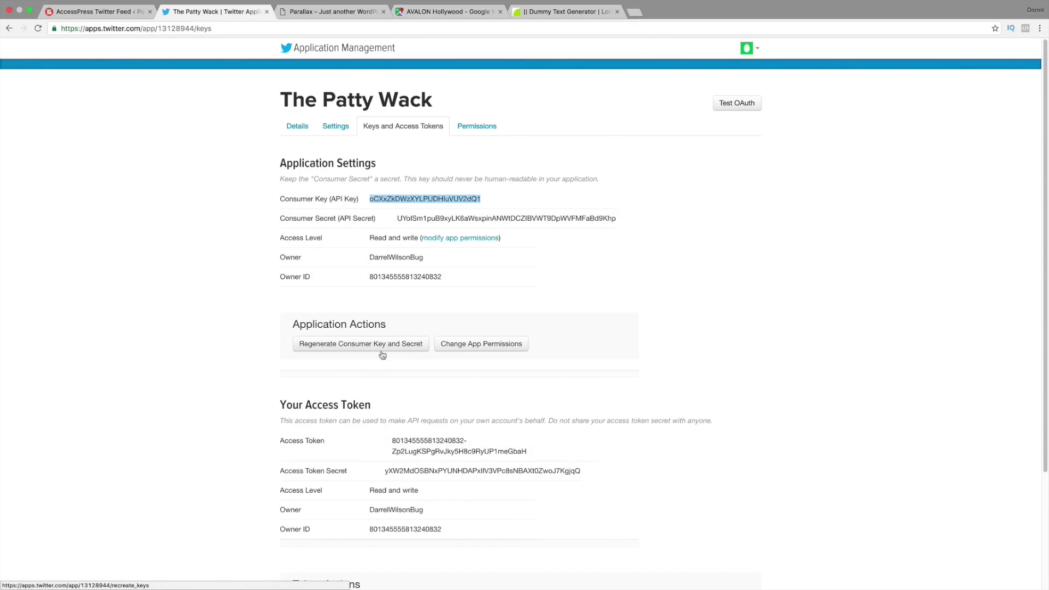
scroll(394, 388, down, 1)
double_click(422, 416)
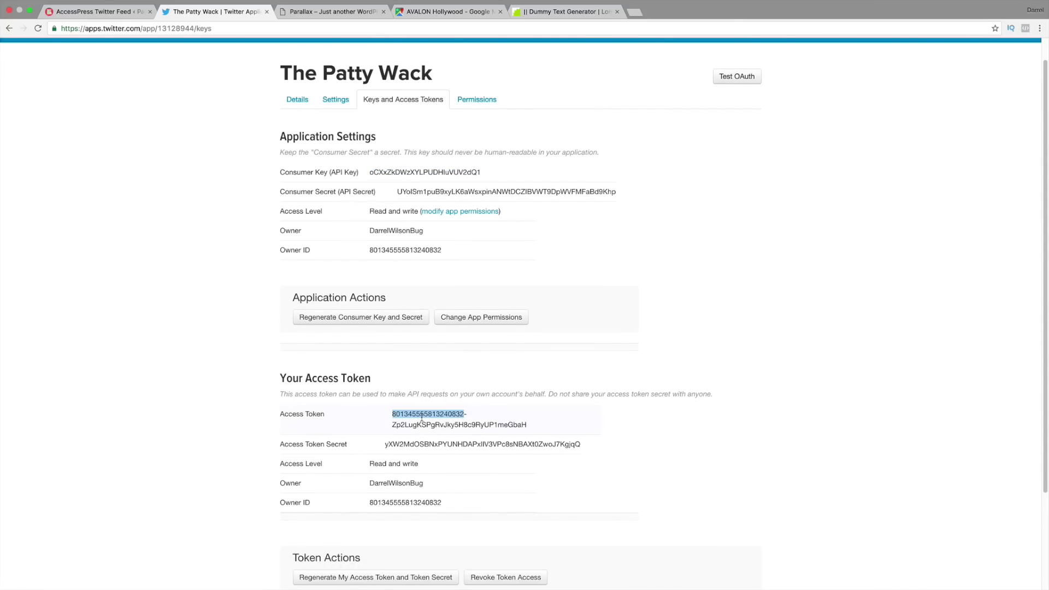
click(101, 12)
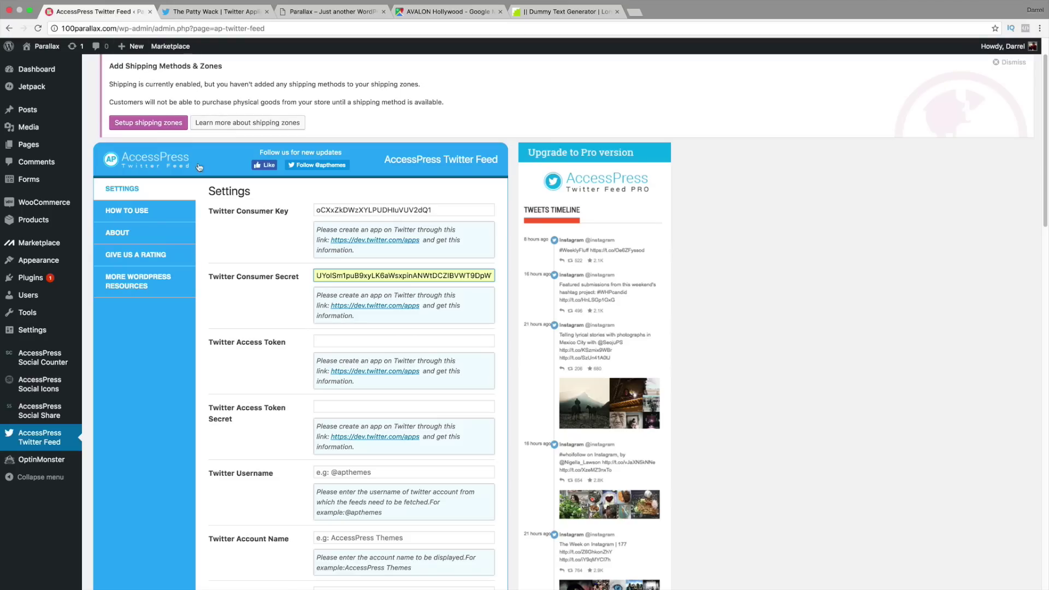
click(343, 341)
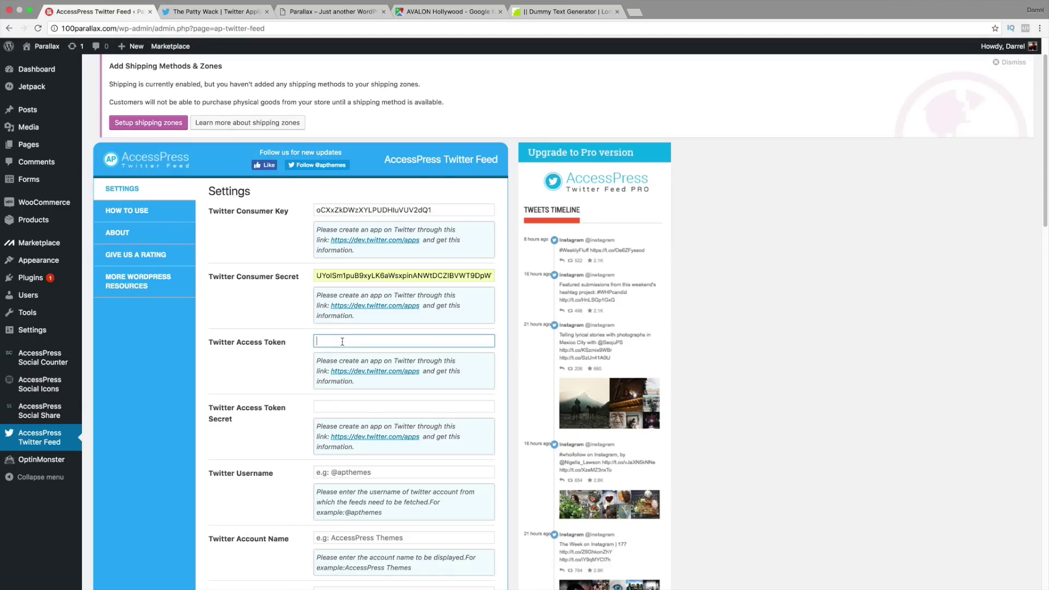
click(199, 12)
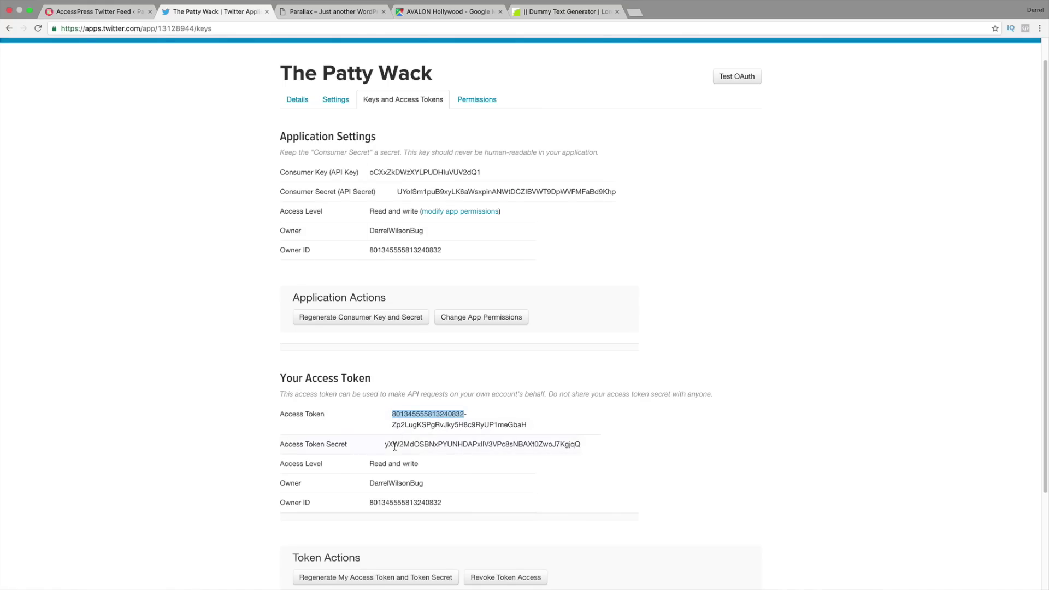
click(329, 284)
click(116, 12)
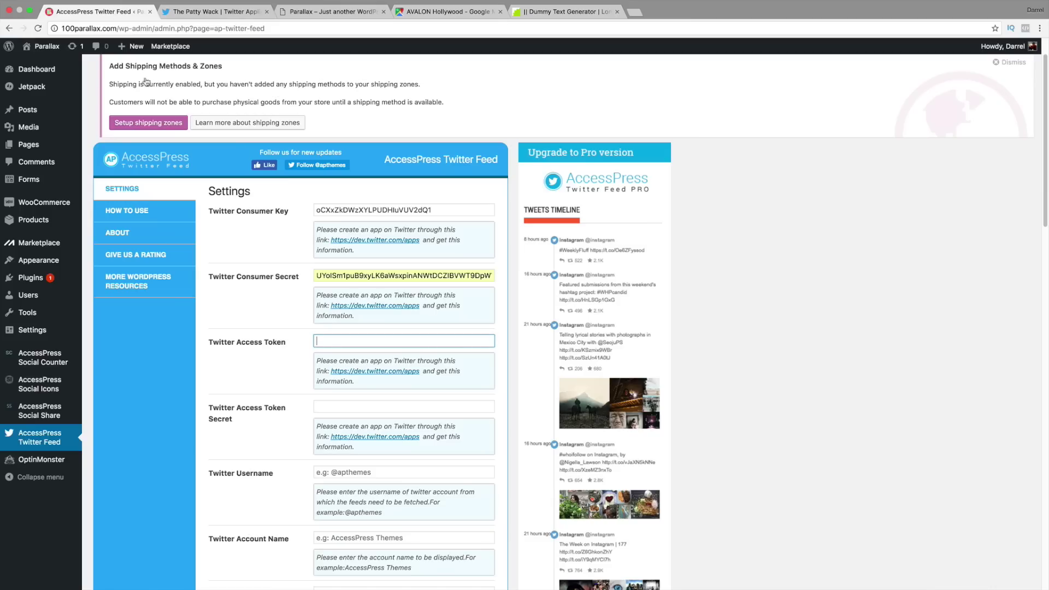
click(338, 407)
double_click(338, 340)
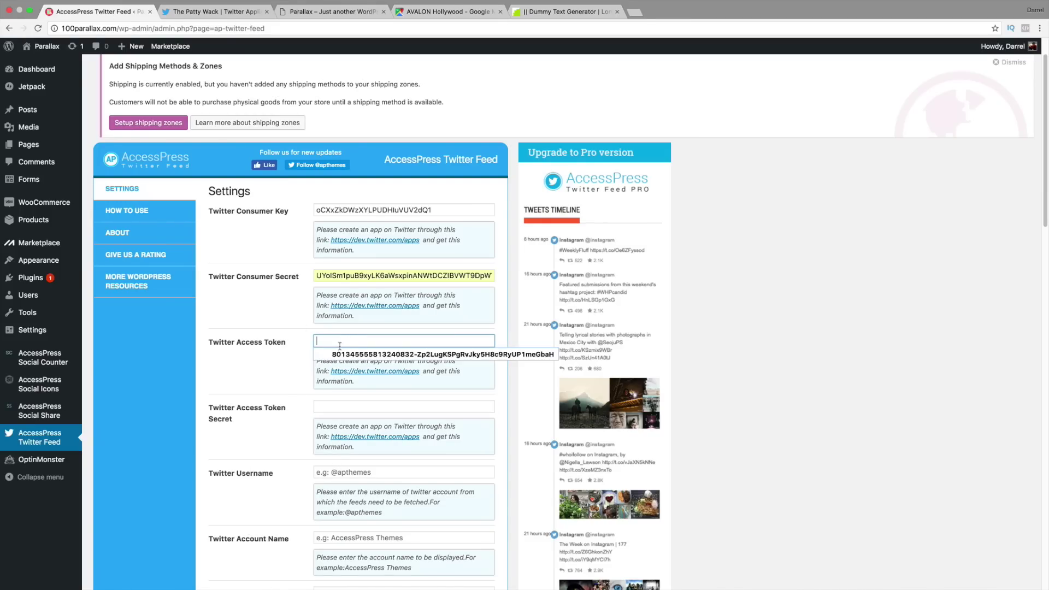
click(341, 355)
Step: Fill the Access Token Secret and remove the access token's leading space
click(344, 404)
click(343, 403)
click(345, 420)
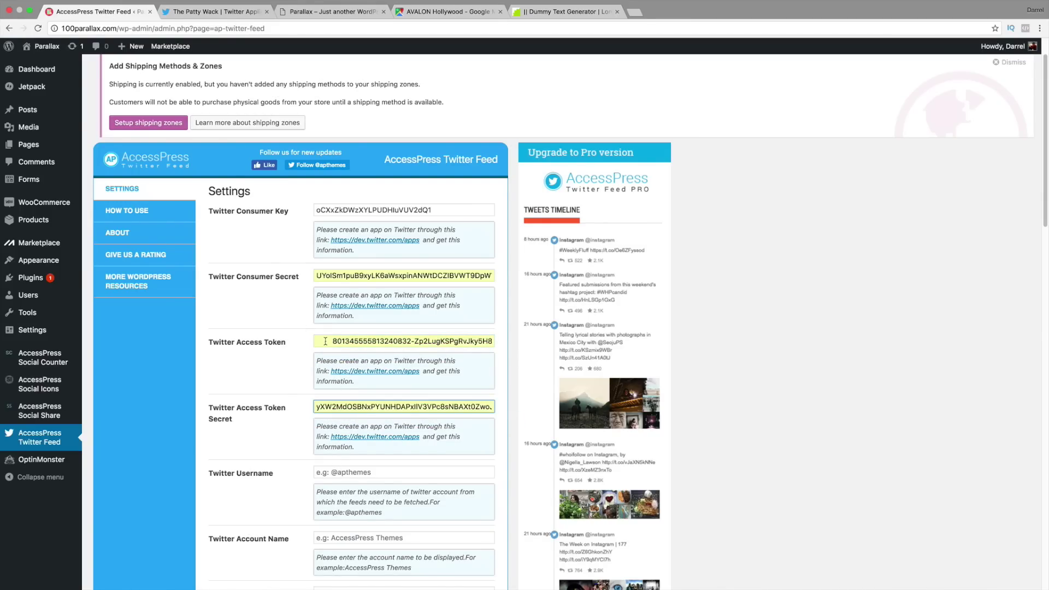
drag(332, 342, 283, 342)
key(BackSpace)
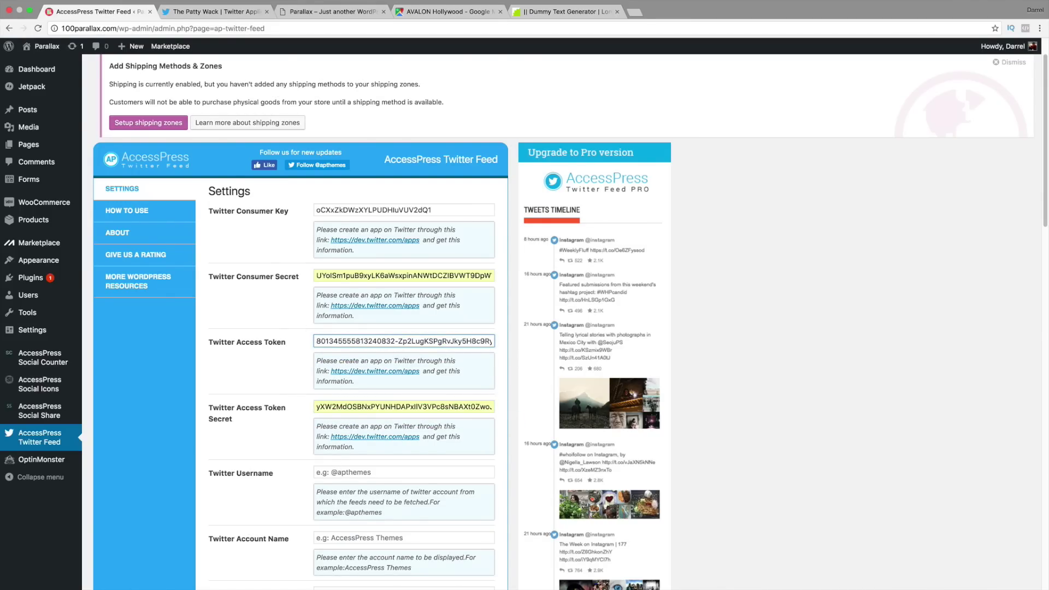
scroll(339, 361, down, 3)
click(369, 392)
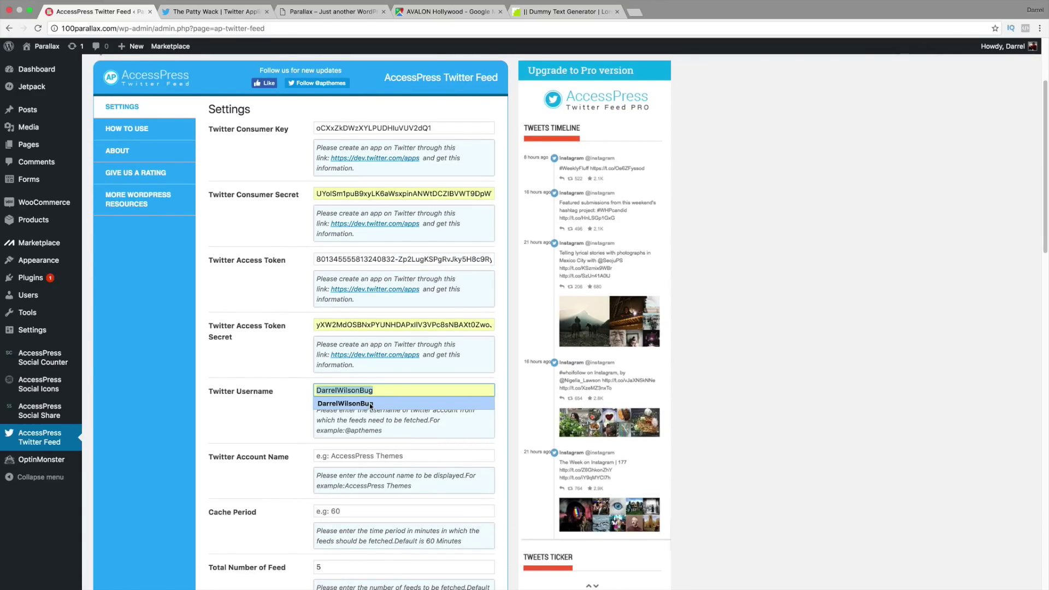
Step: Fill the Twitter Username and Twitter Account Name fields
click(369, 403)
scroll(370, 403, down, 2)
click(369, 398)
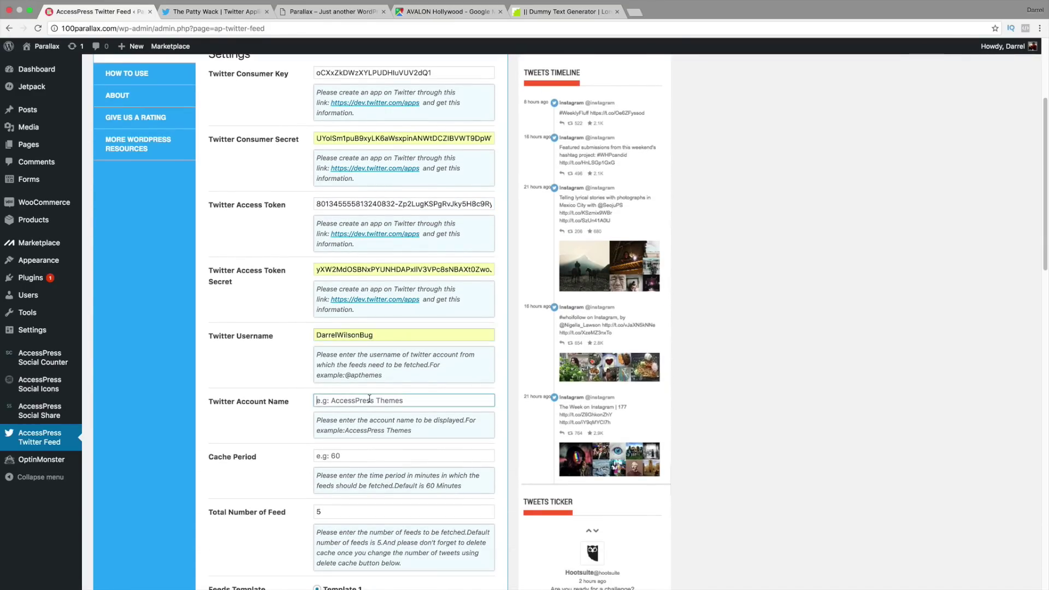
click(373, 411)
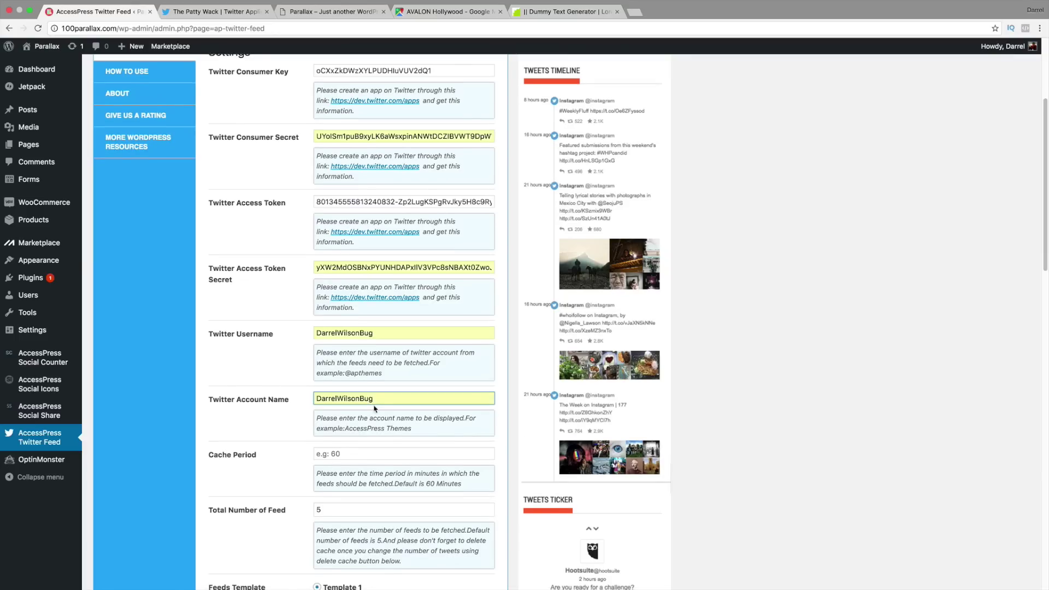
Step: Set the total number of feeds and save the Twitter Feed settings
scroll(375, 408, down, 1)
scroll(369, 451, down, 1)
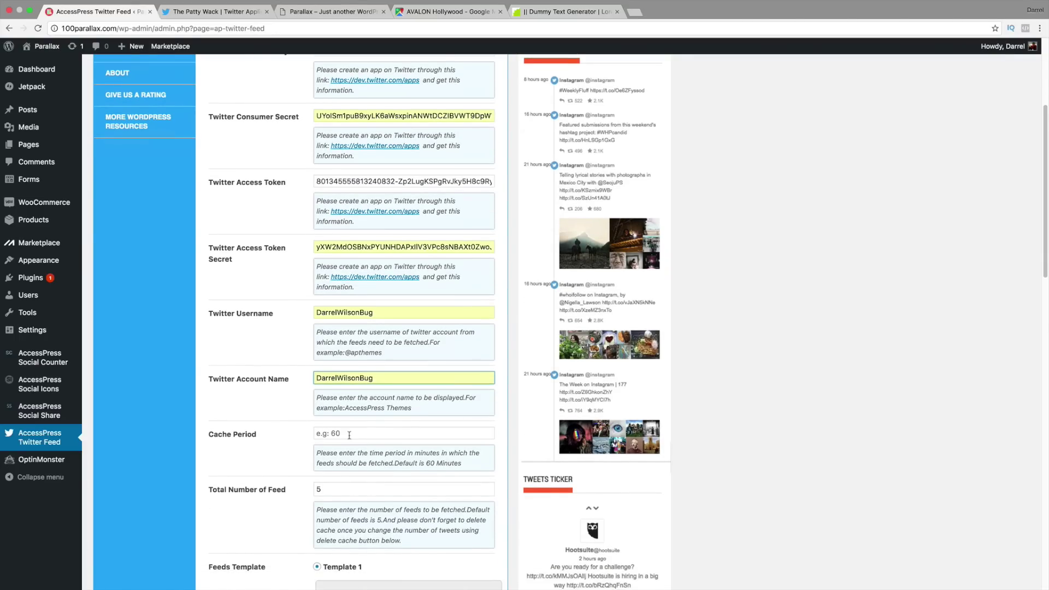
scroll(345, 440, down, 1)
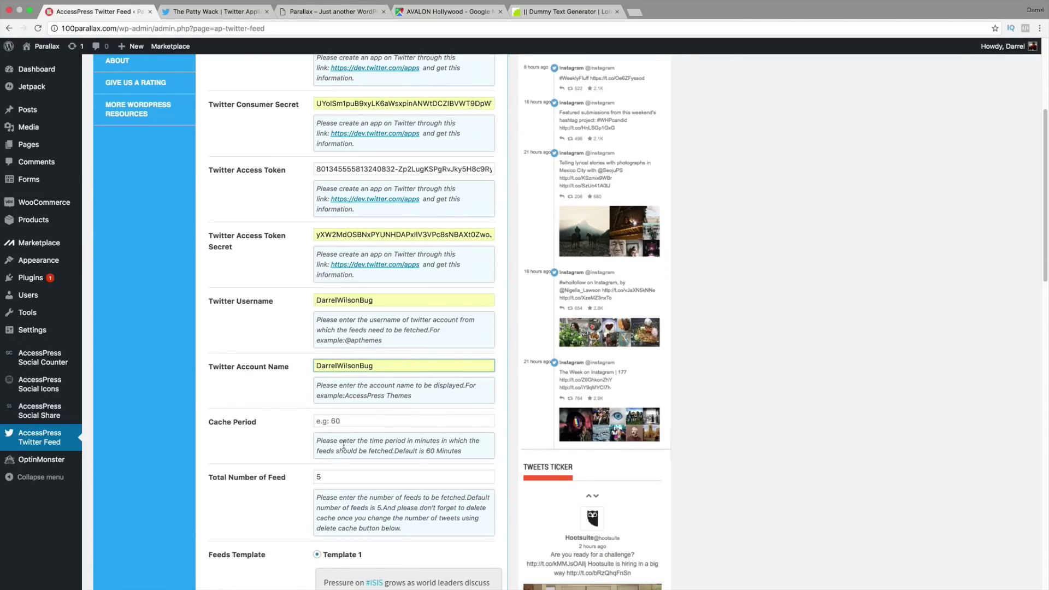
click(344, 478)
scroll(350, 473, down, 5)
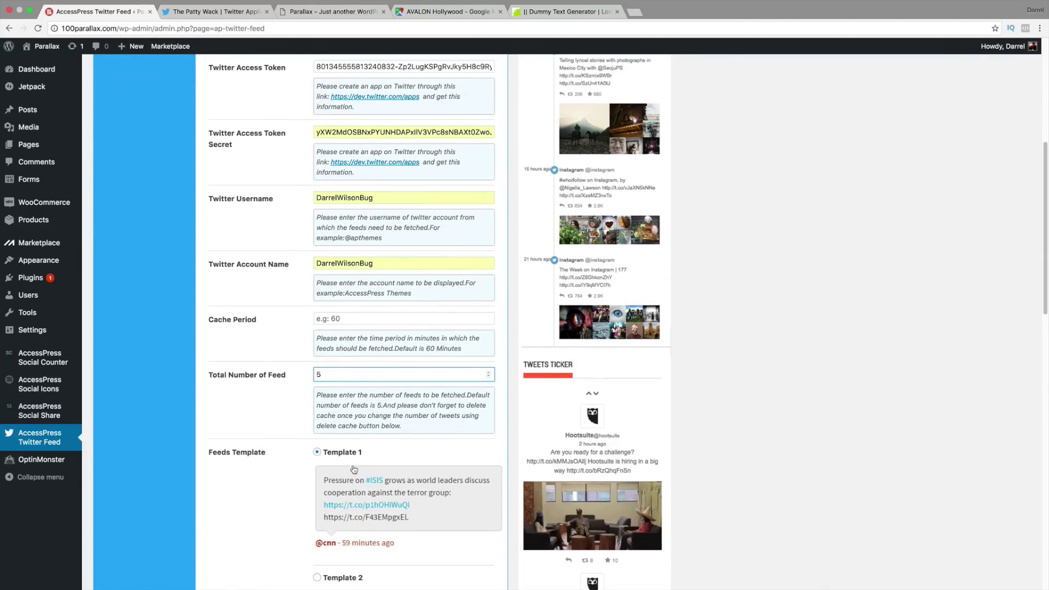
scroll(354, 470, down, 7)
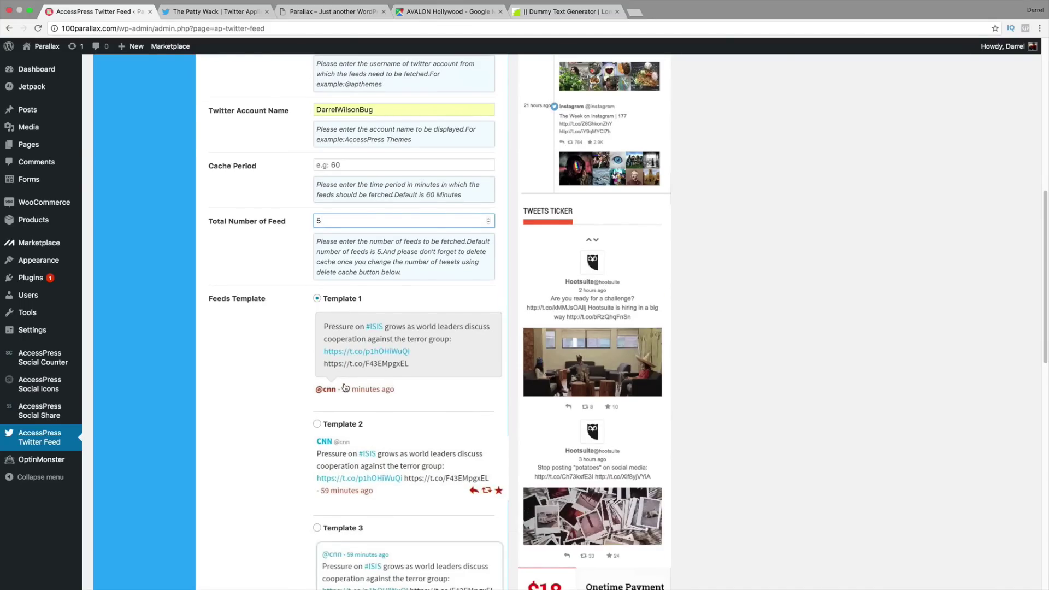
scroll(345, 388, down, 2)
scroll(356, 323, down, 1)
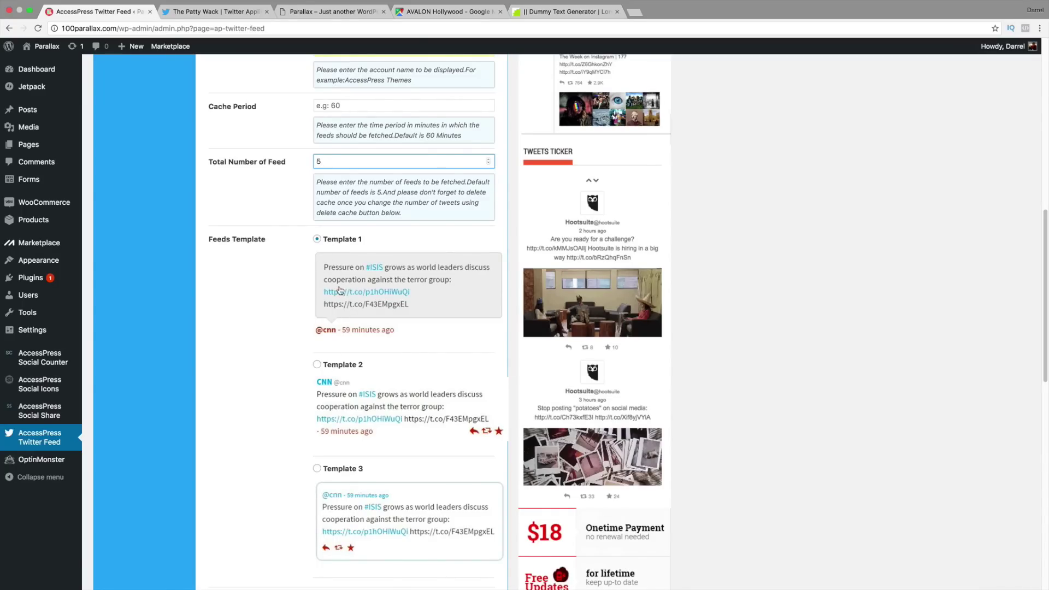
scroll(305, 295, down, 9)
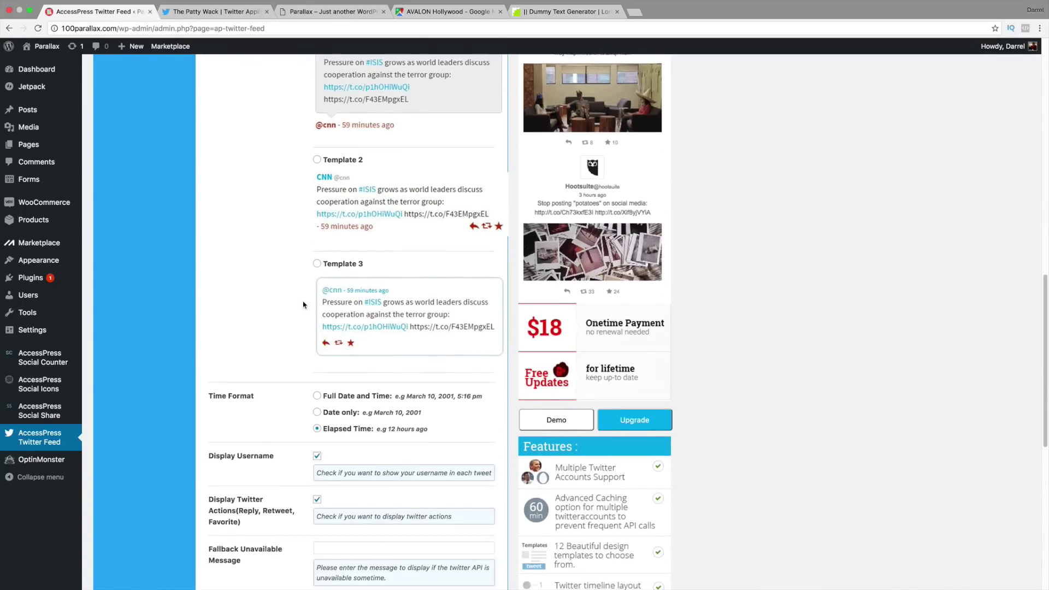
scroll(304, 305, down, 7)
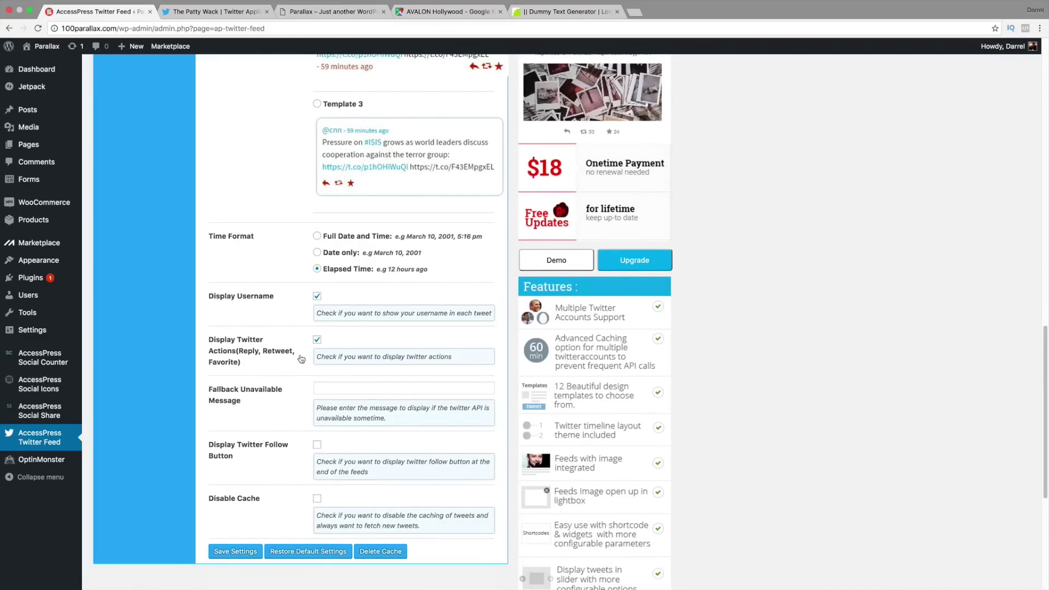
scroll(296, 377, down, 2)
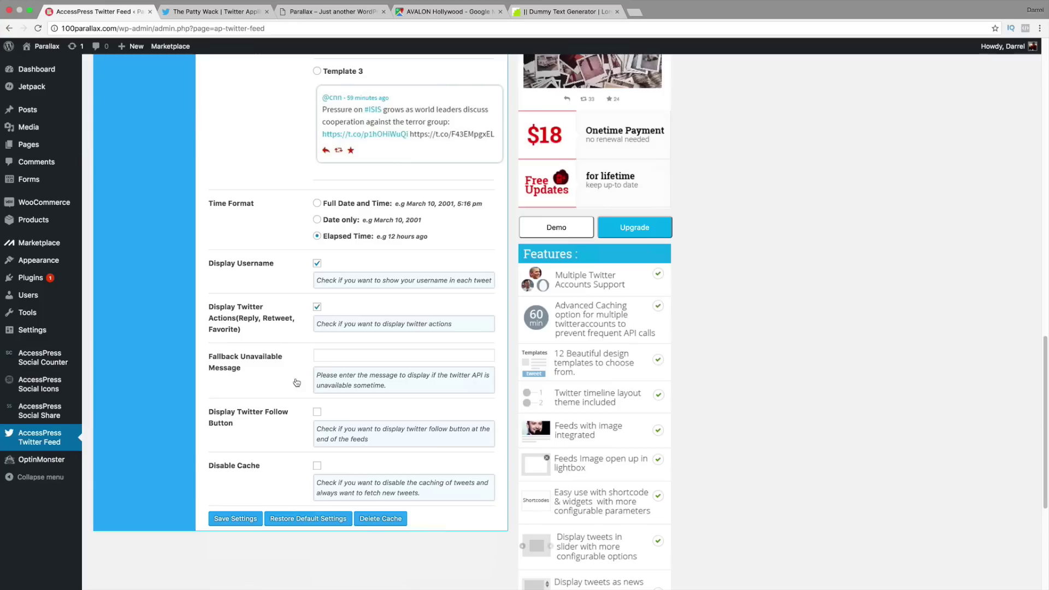
click(244, 521)
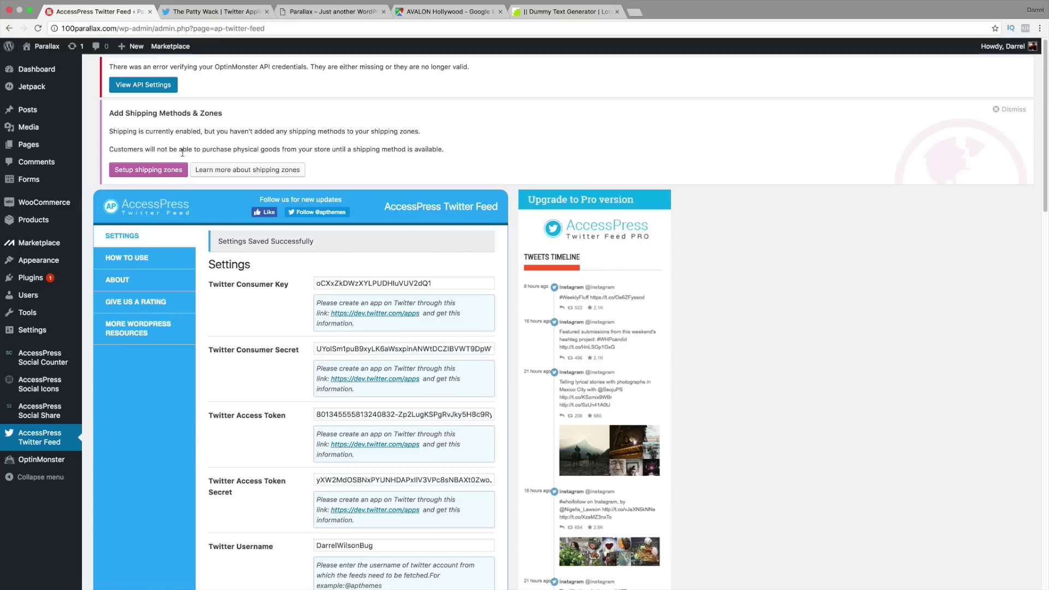
mouse_move(52, 260)
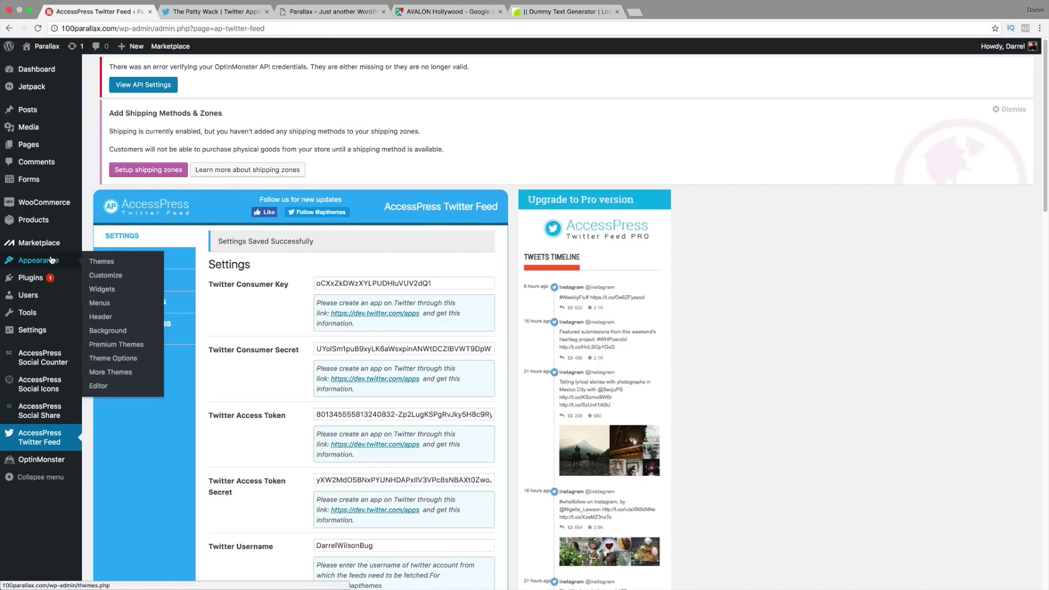
Step: On Appearance > Widgets, inspect Footer One and Footer Two, then browse Available Widgets
click(100, 289)
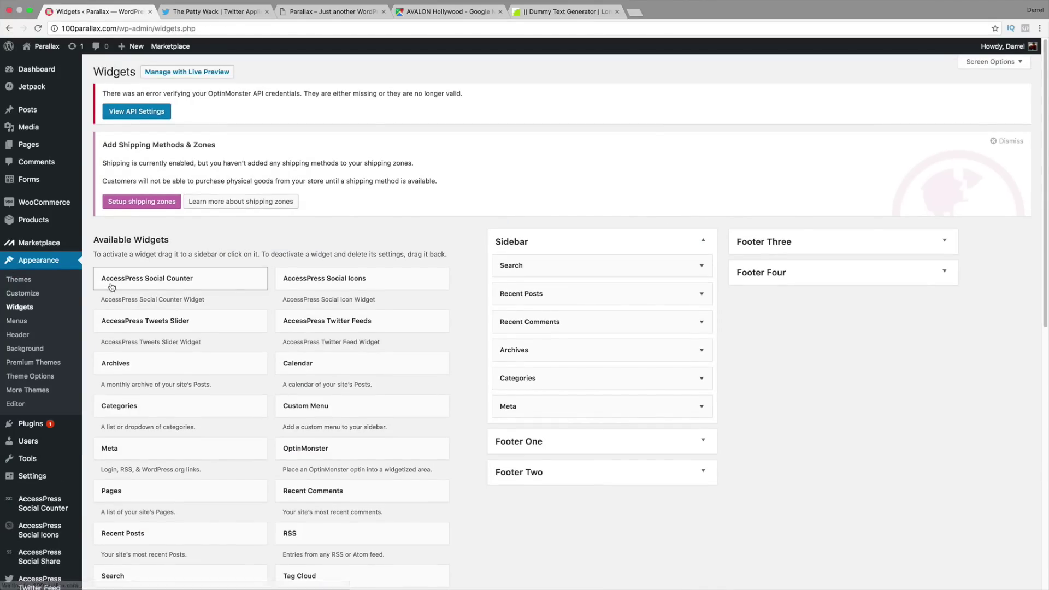
scroll(321, 294, down, 3)
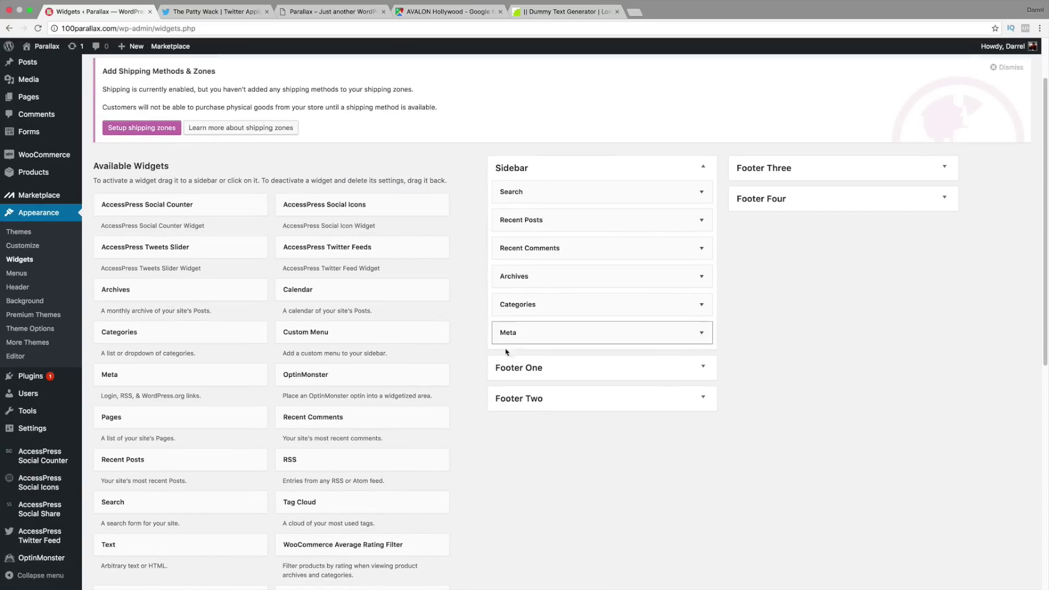
click(700, 370)
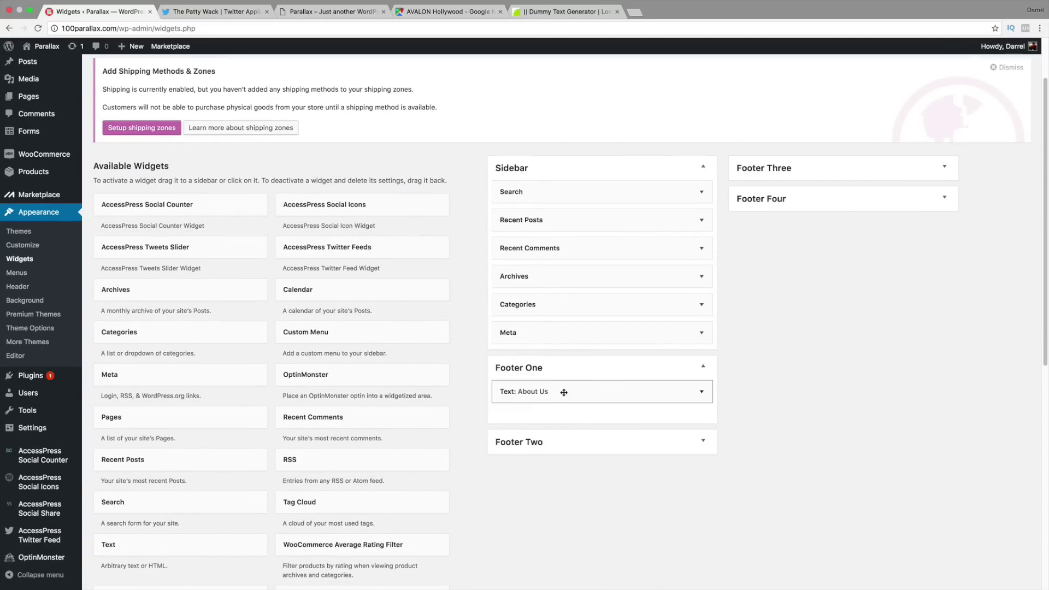
click(711, 374)
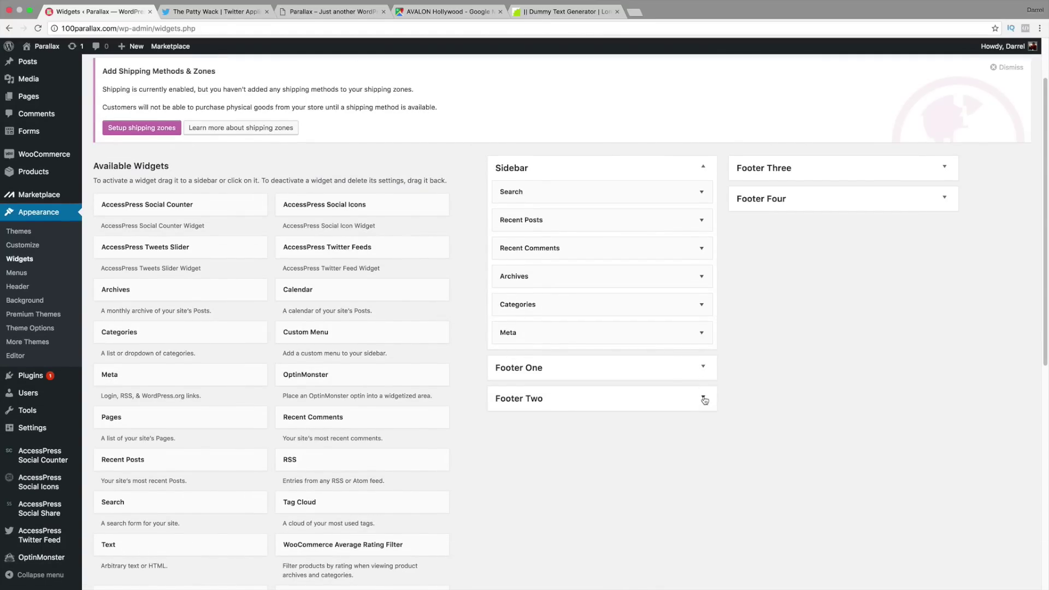
click(703, 397)
click(704, 398)
scroll(235, 362, down, 3)
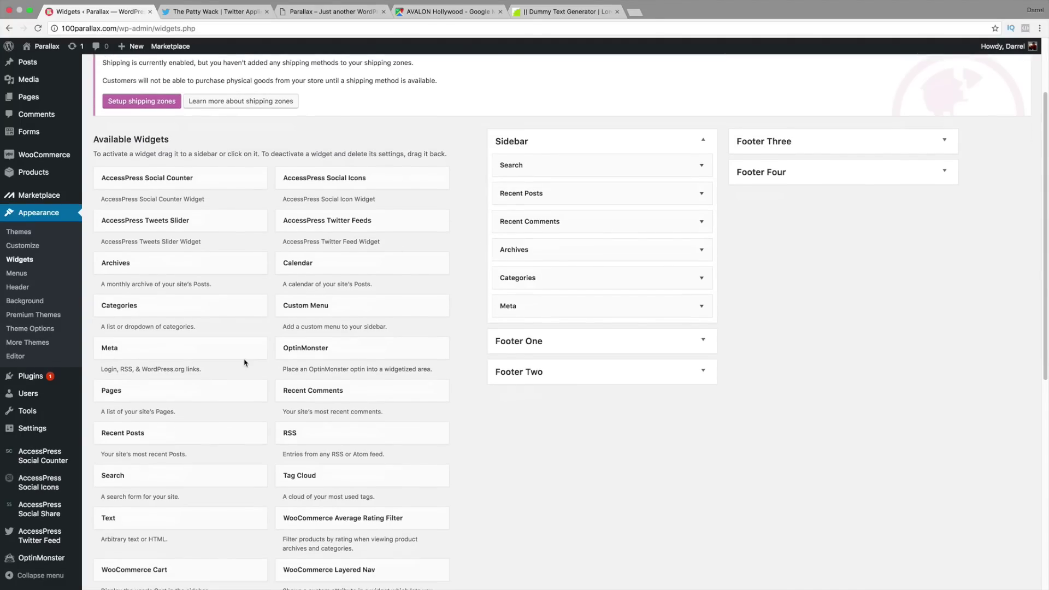
scroll(244, 363, down, 9)
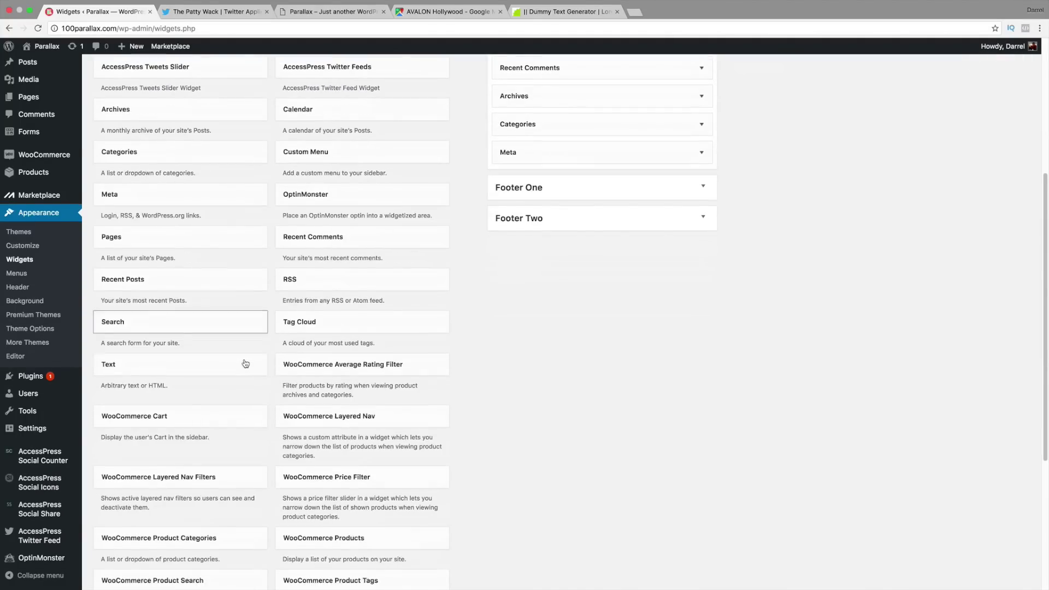
scroll(244, 365, down, 2)
scroll(243, 366, up, 8)
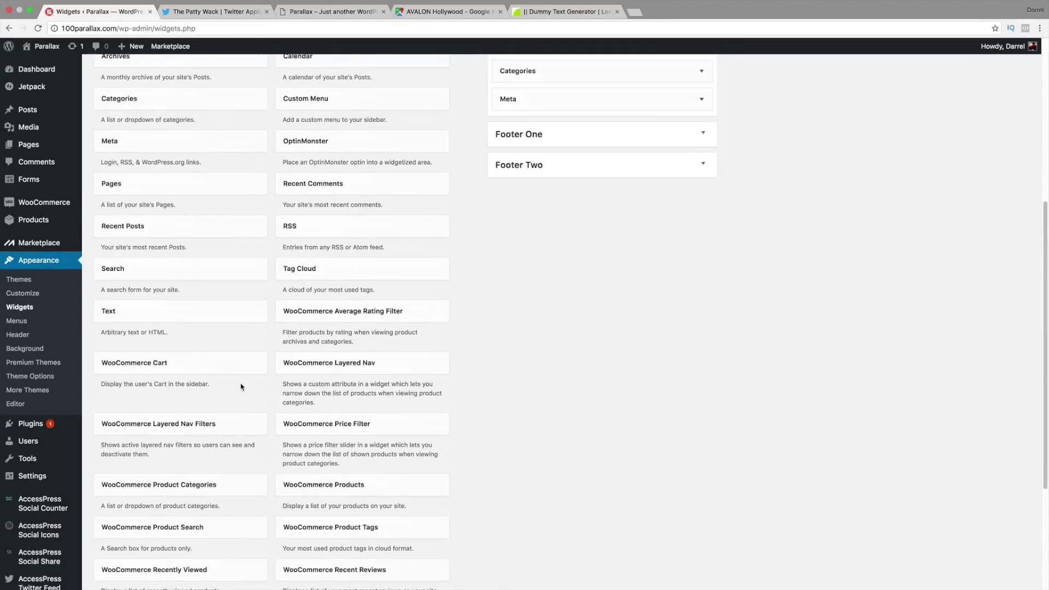
scroll(242, 366, up, 1)
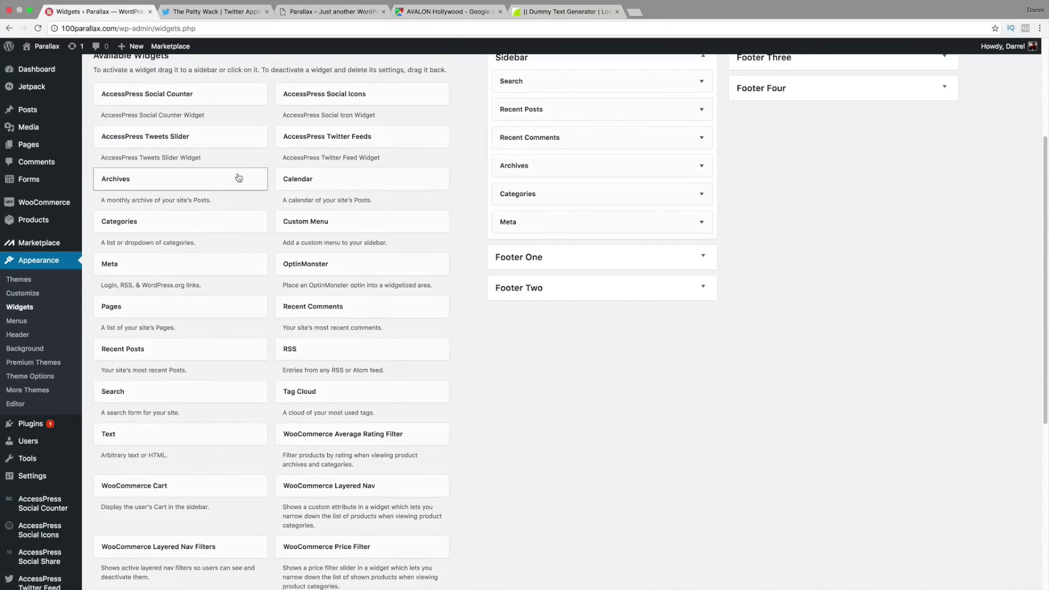
scroll(363, 149, up, 4)
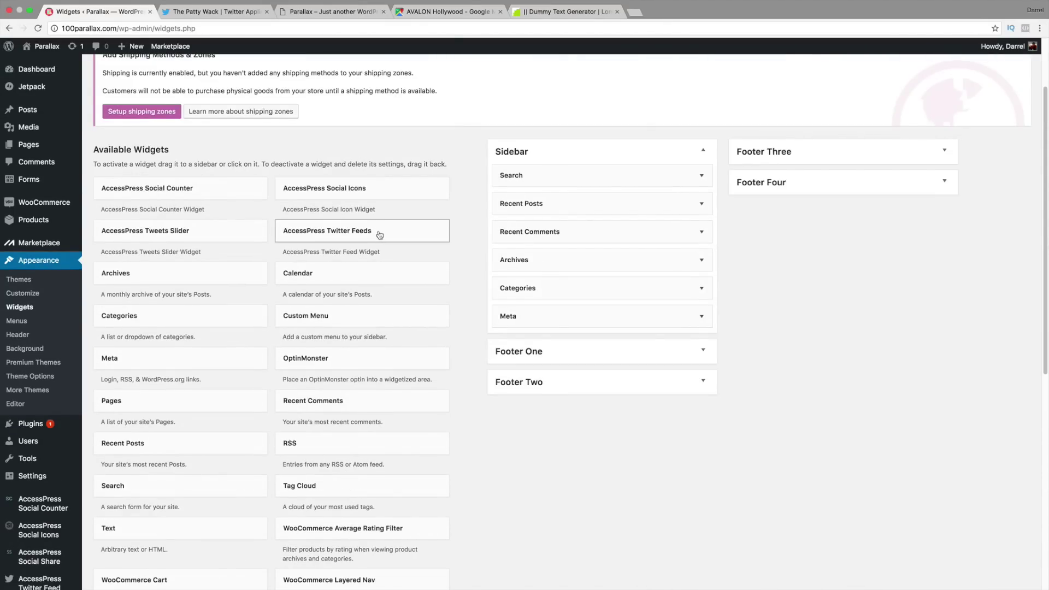
Step: Add 'Our Tweets' Twitter Feeds widget to Footer Three, Default template, follow button on, then preview
drag(379, 231, 852, 159)
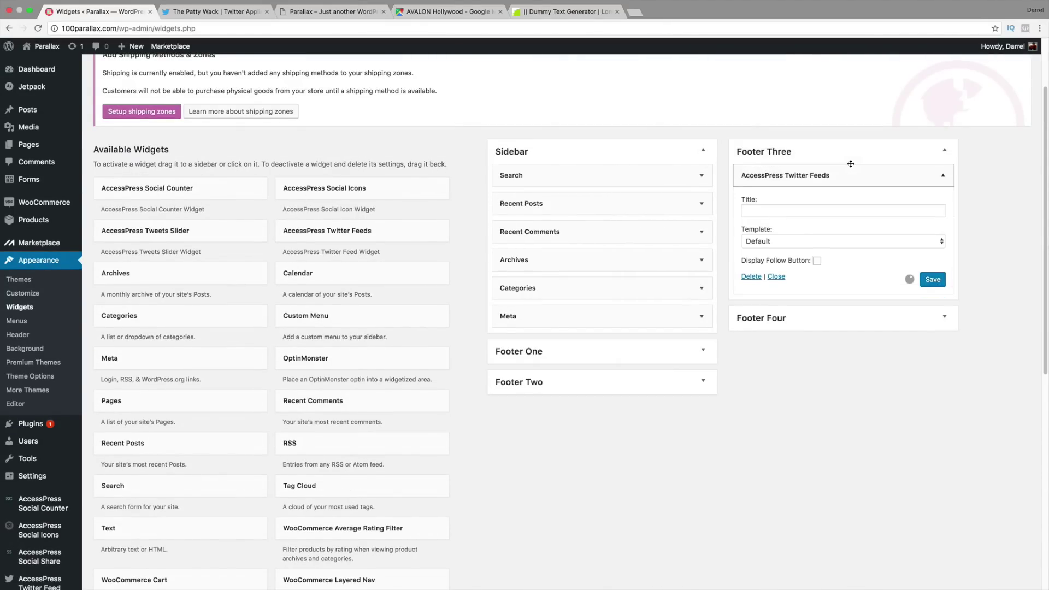
click(811, 211)
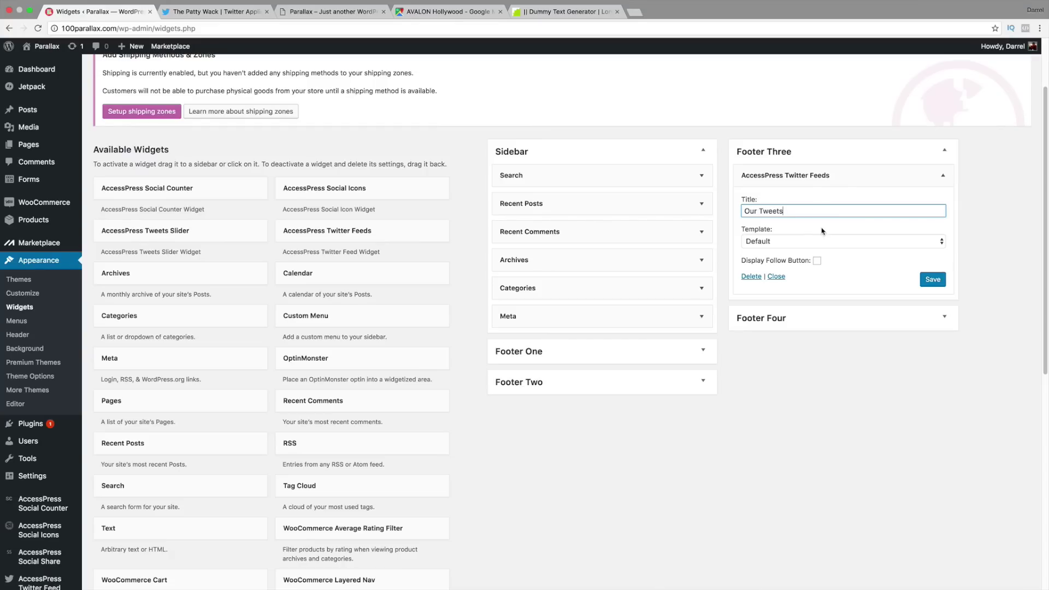
click(826, 242)
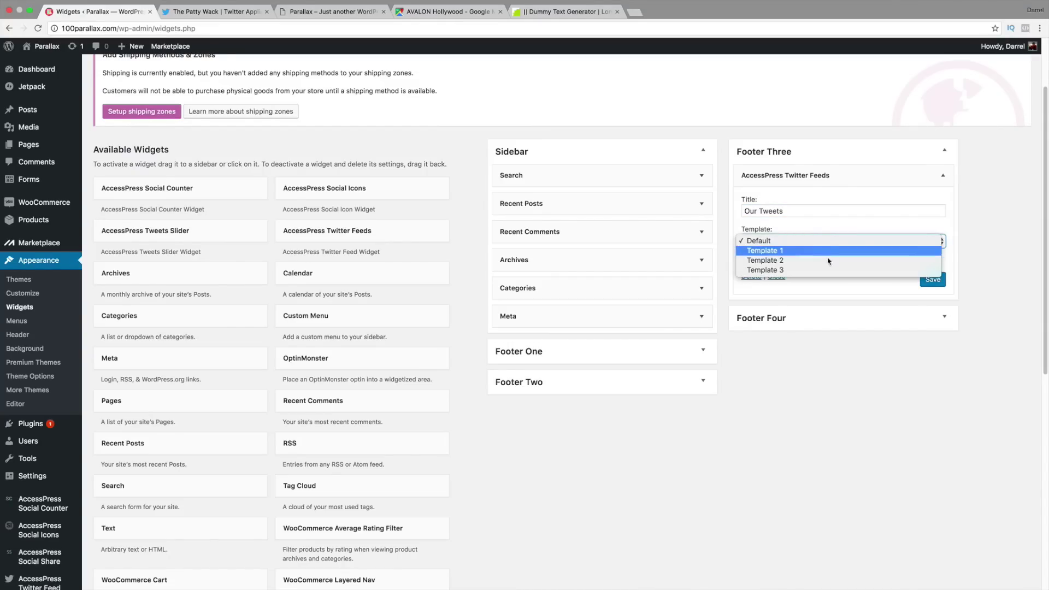
click(829, 241)
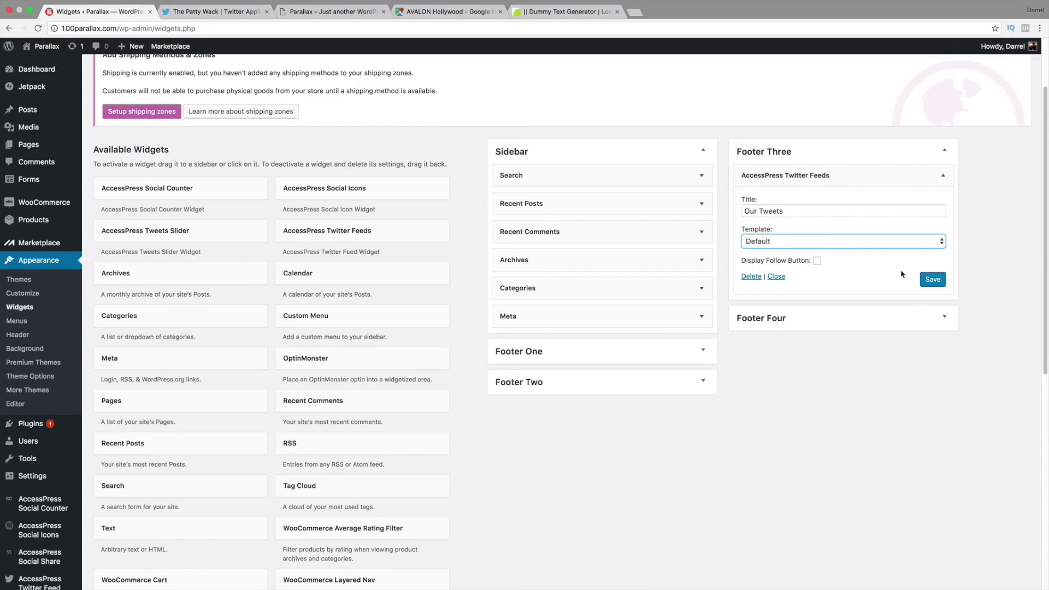
click(817, 261)
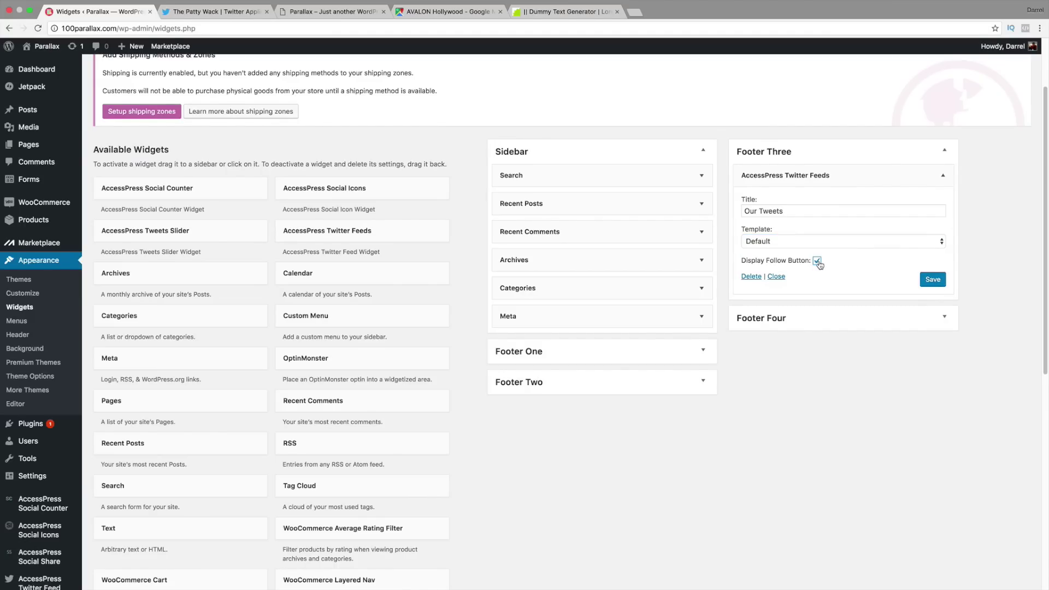
click(929, 280)
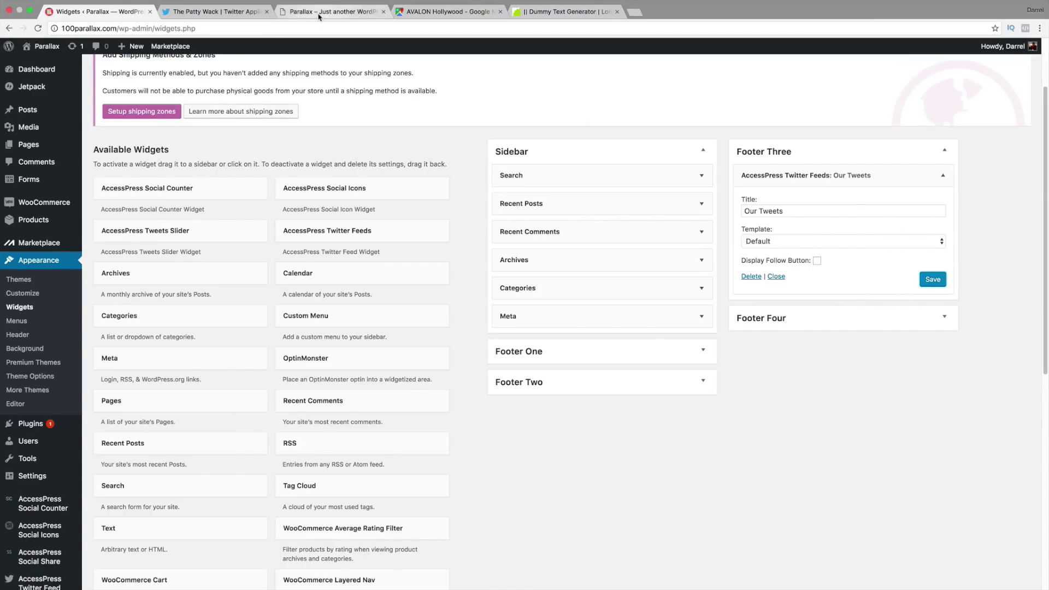
drag(328, 12, 219, 16)
click(219, 14)
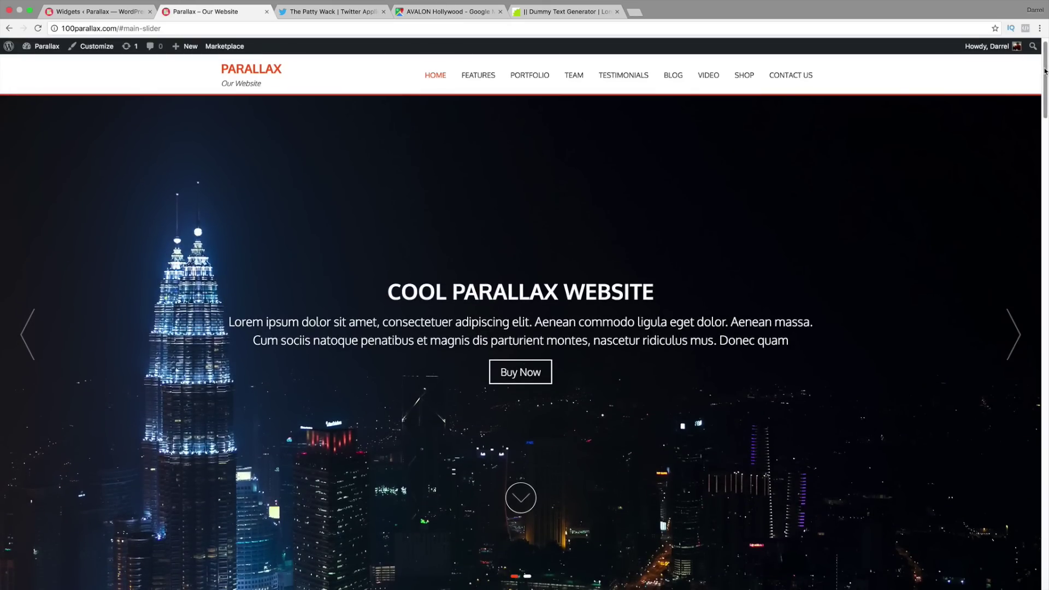
Step: Check the live footer's Our Tweets feed showing two tweets, including 'New Twitter Feed! Welcome!'
drag(1042, 96, 1047, 548)
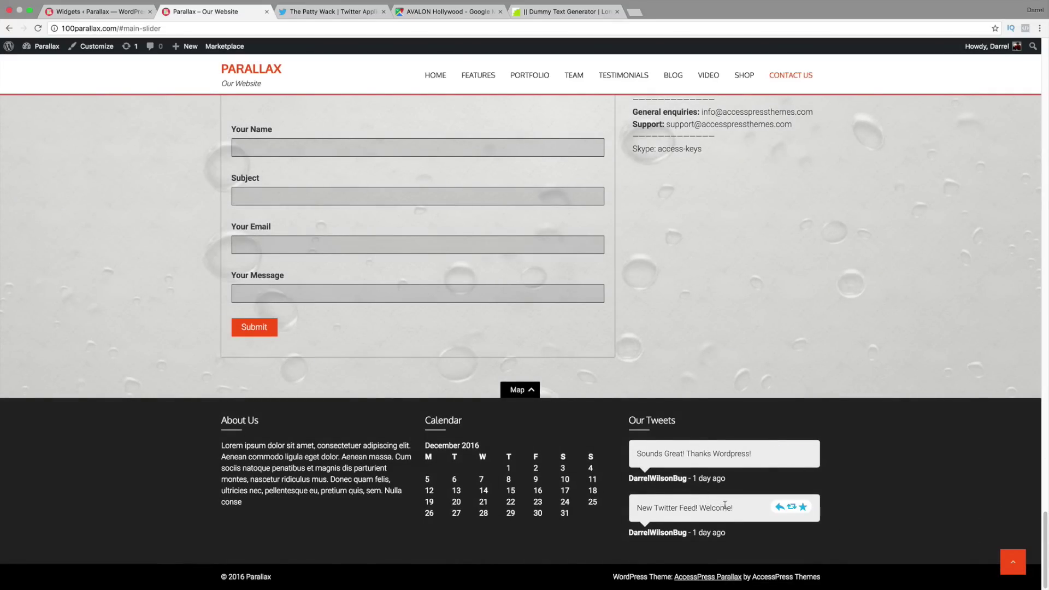
drag(730, 509, 635, 509)
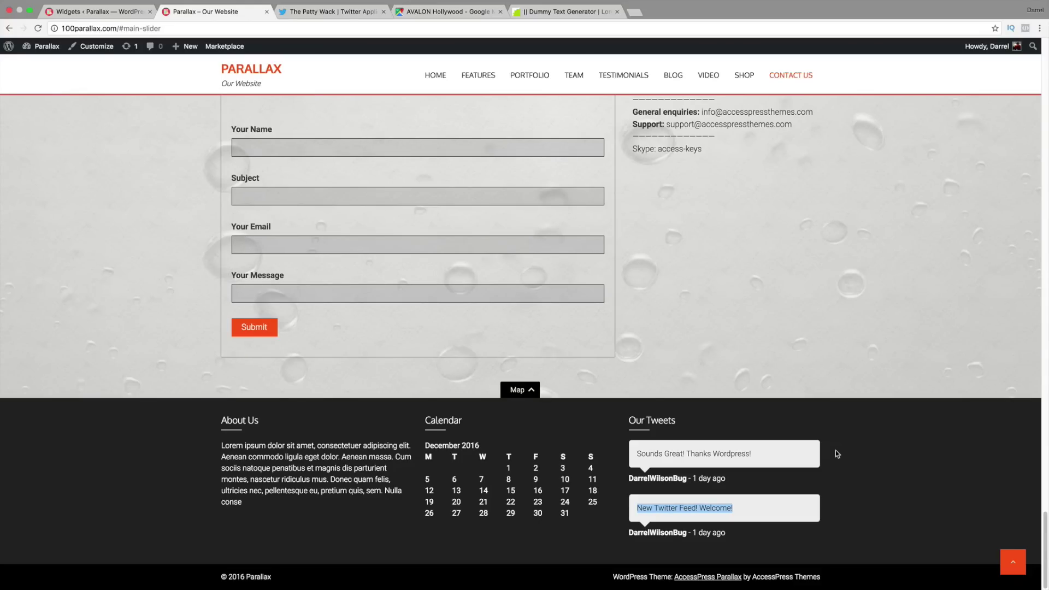
click(94, 12)
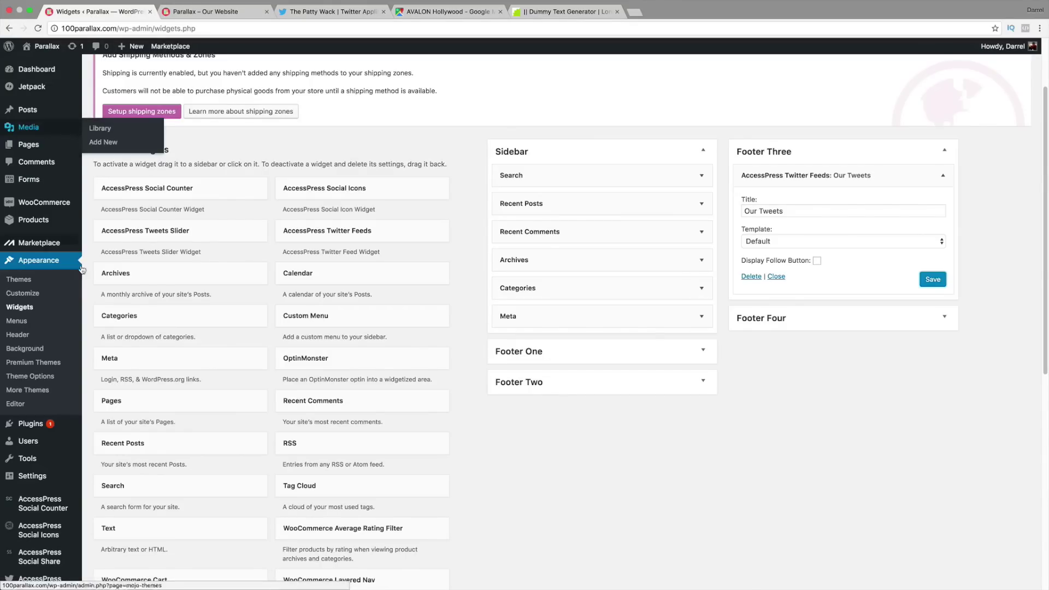
Step: Start a new AccessPress Social Icons set and scroll down to the Save icon set button
scroll(77, 284, down, 1)
mouse_move(47, 516)
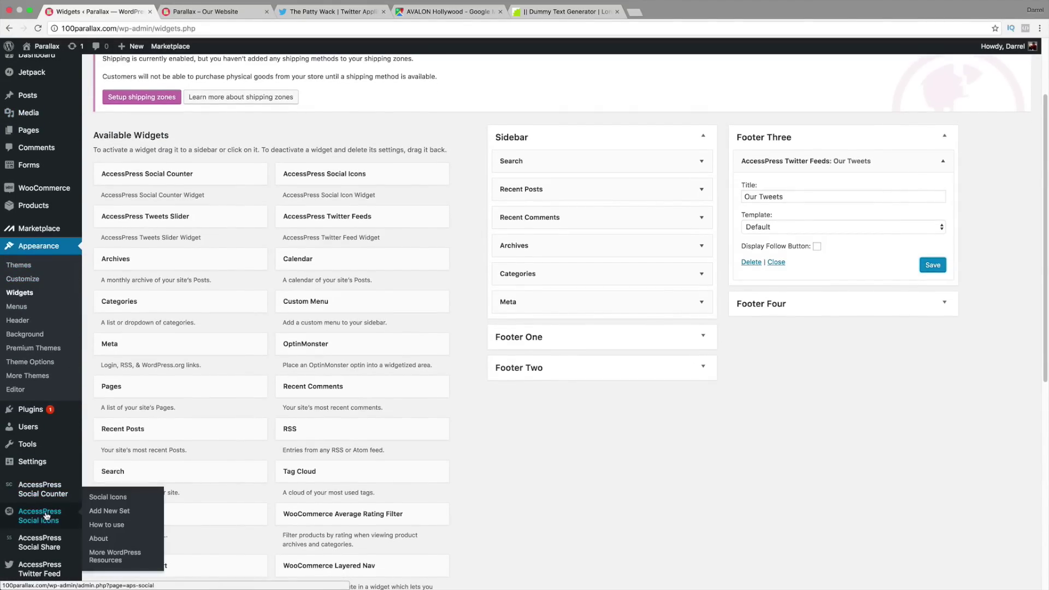
scroll(47, 516, down, 1)
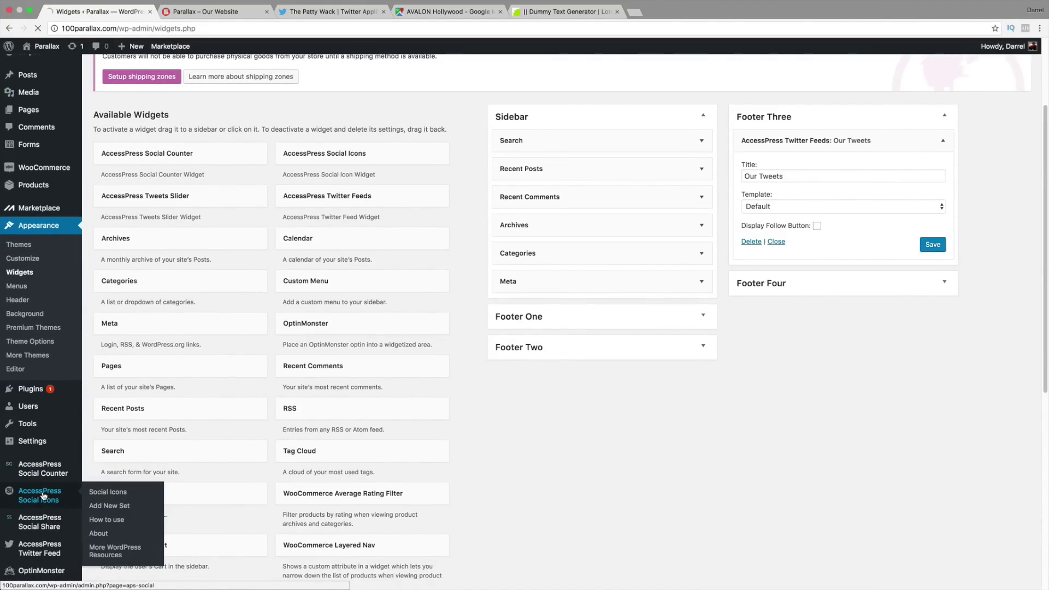
click(44, 496)
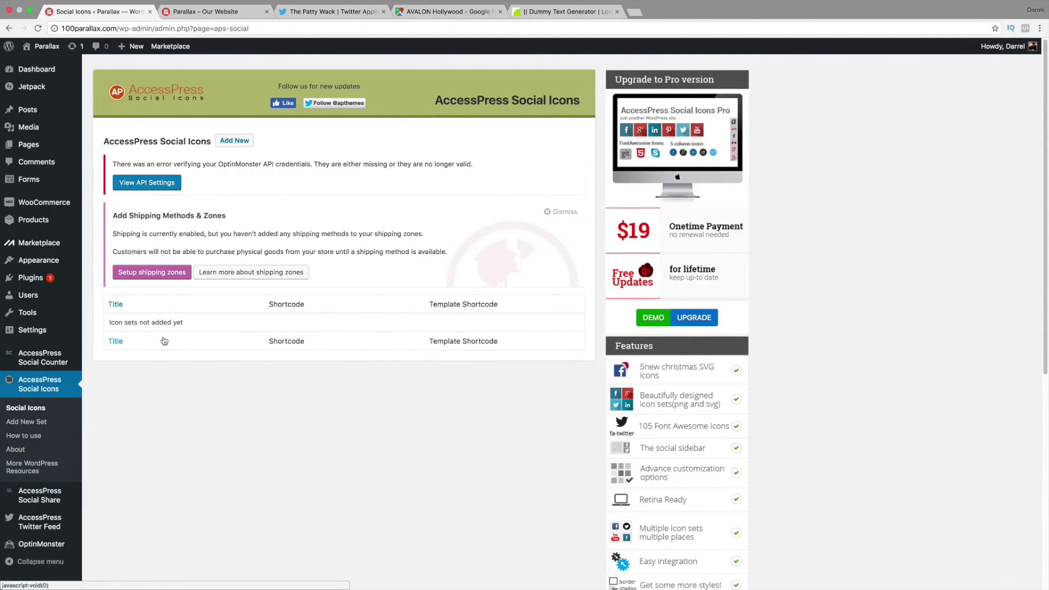
click(227, 142)
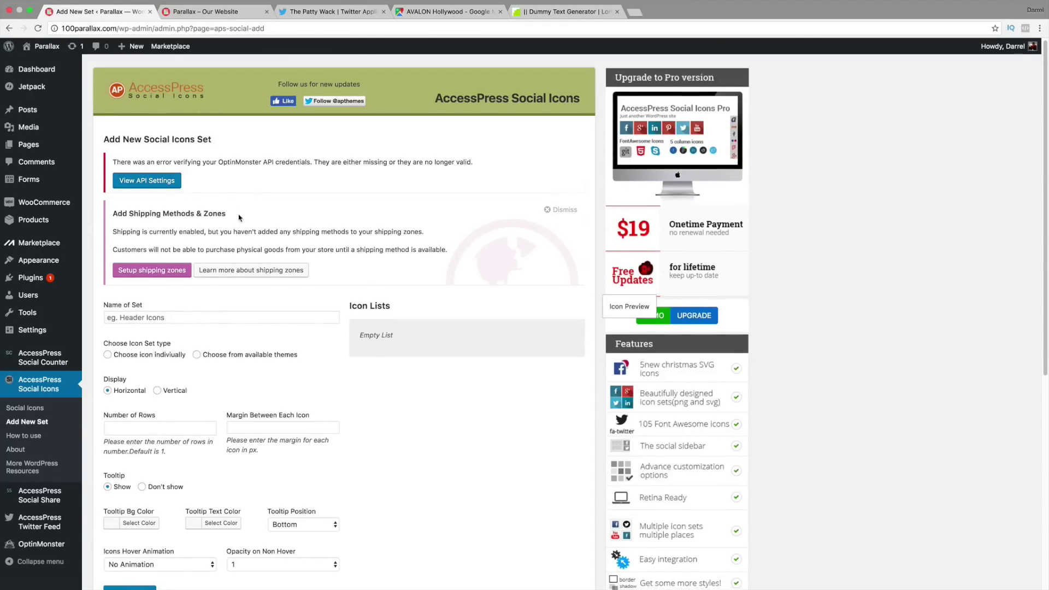
scroll(238, 219, down, 2)
scroll(239, 222, down, 2)
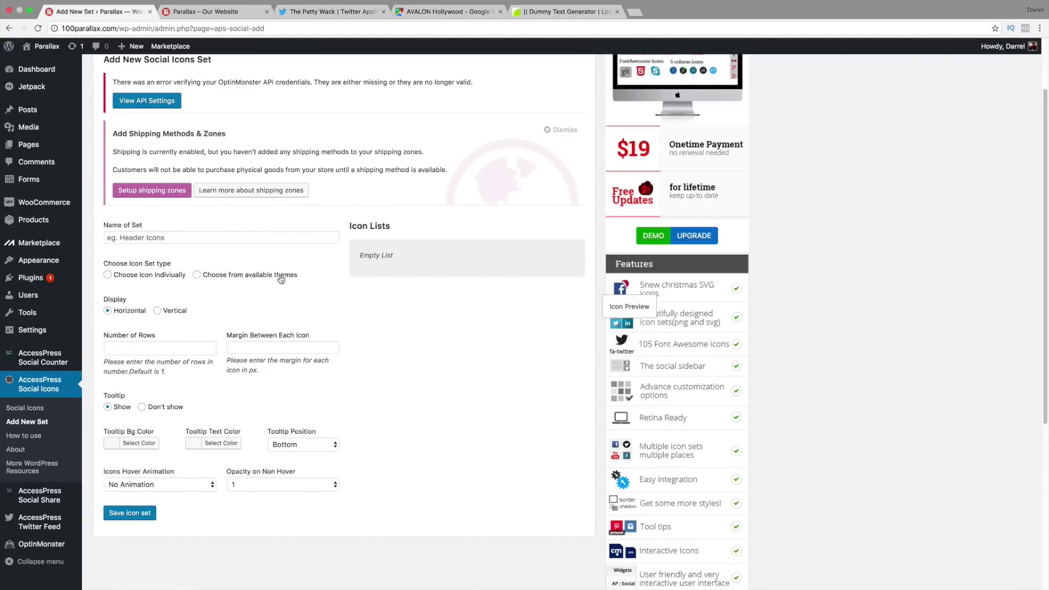
Step: Choose icons from the available themes and select Theme 4, adding Facebook, Twitter and other networks
click(198, 276)
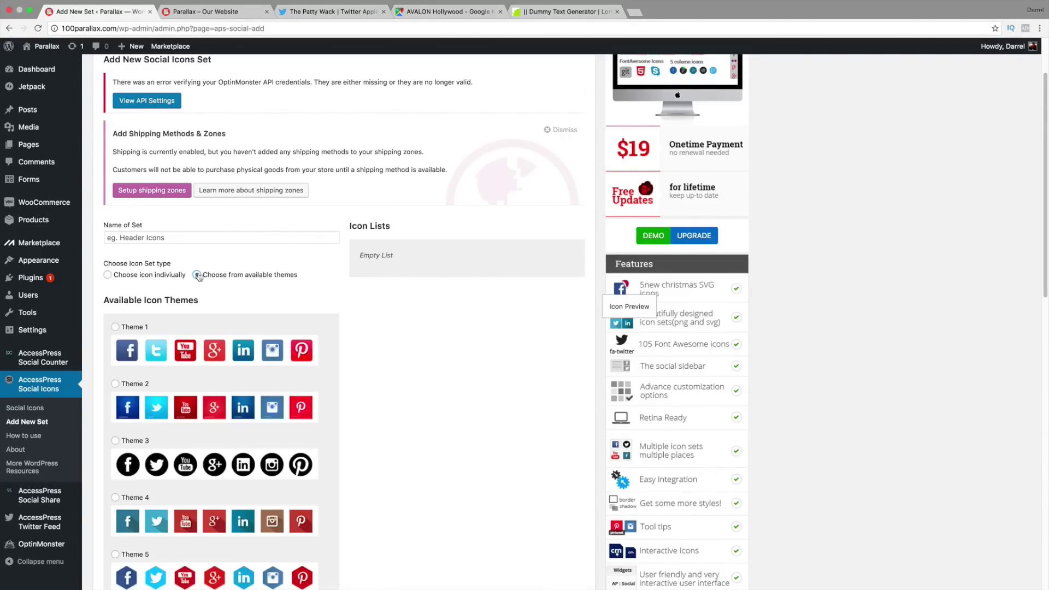
scroll(270, 299, down, 1)
scroll(271, 299, down, 2)
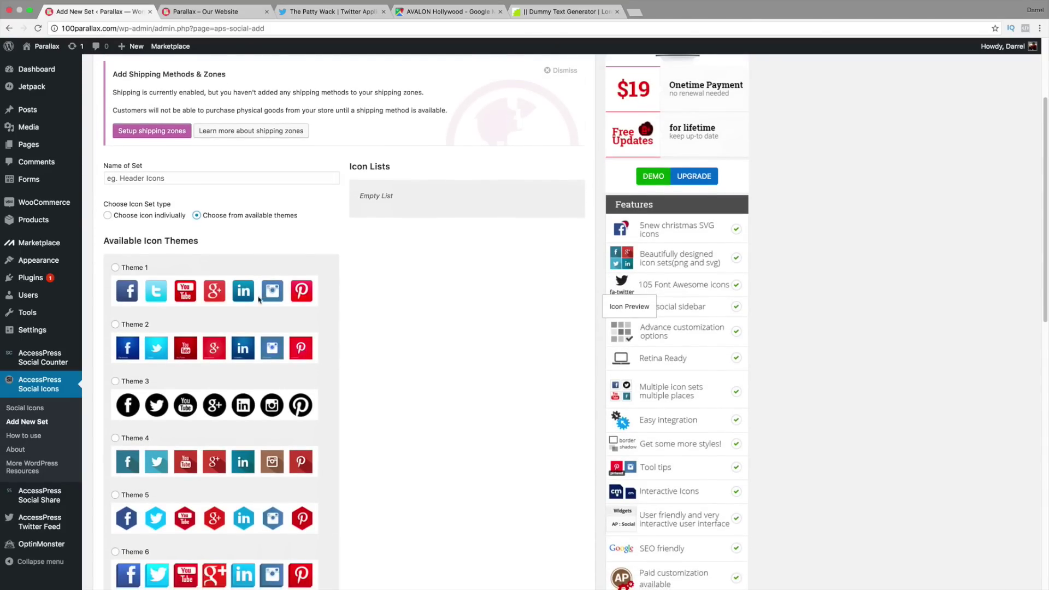
scroll(164, 382, down, 1)
click(116, 416)
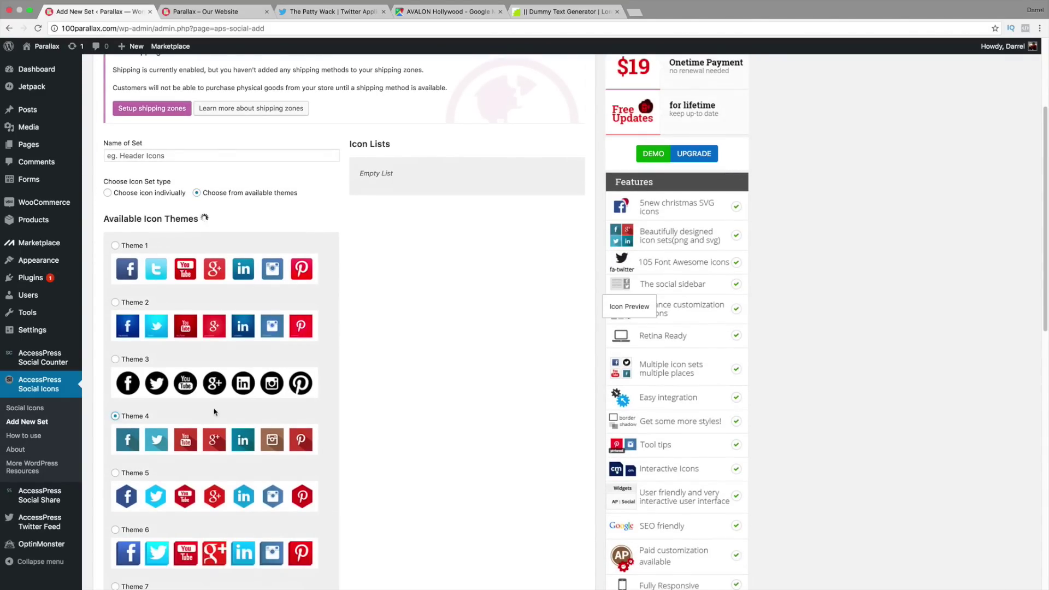
scroll(229, 415, down, 1)
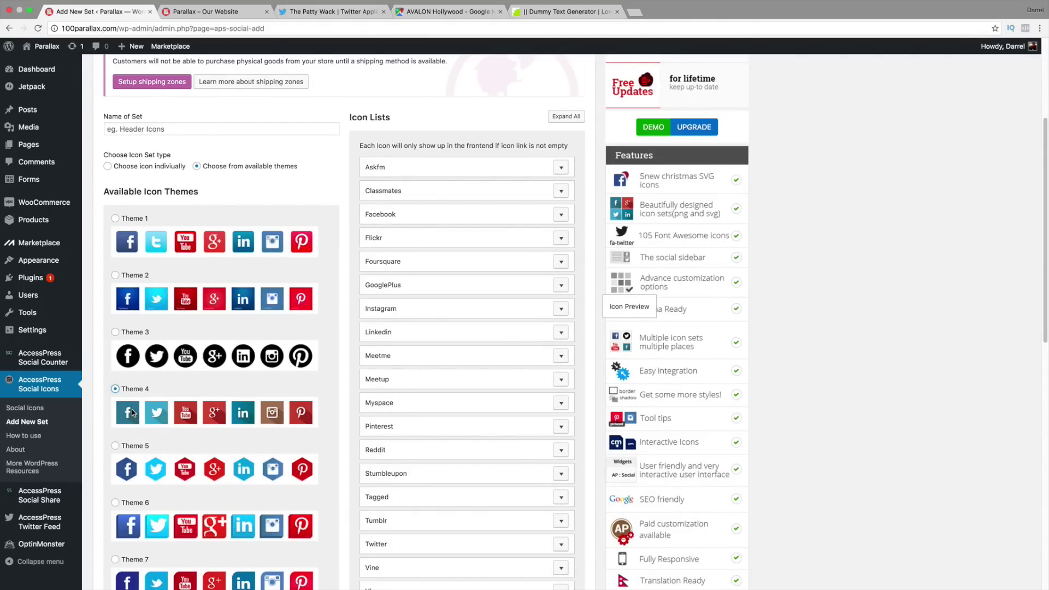
Step: Give the Facebook icon title Facebook, size 35×35, link # and tooltip 'Follow Us'
click(561, 214)
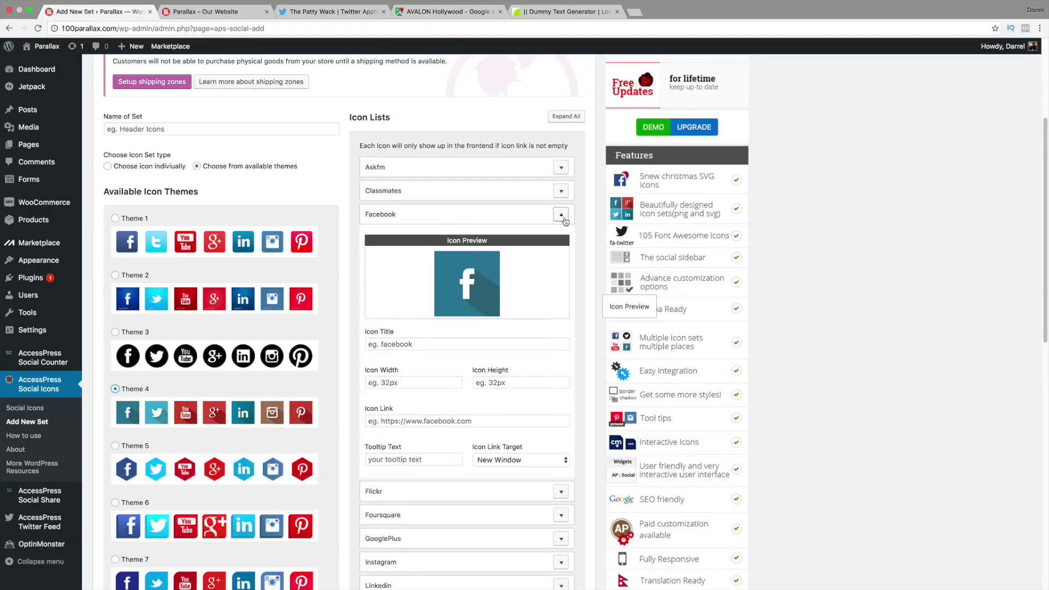
click(452, 344)
text(Facebook)
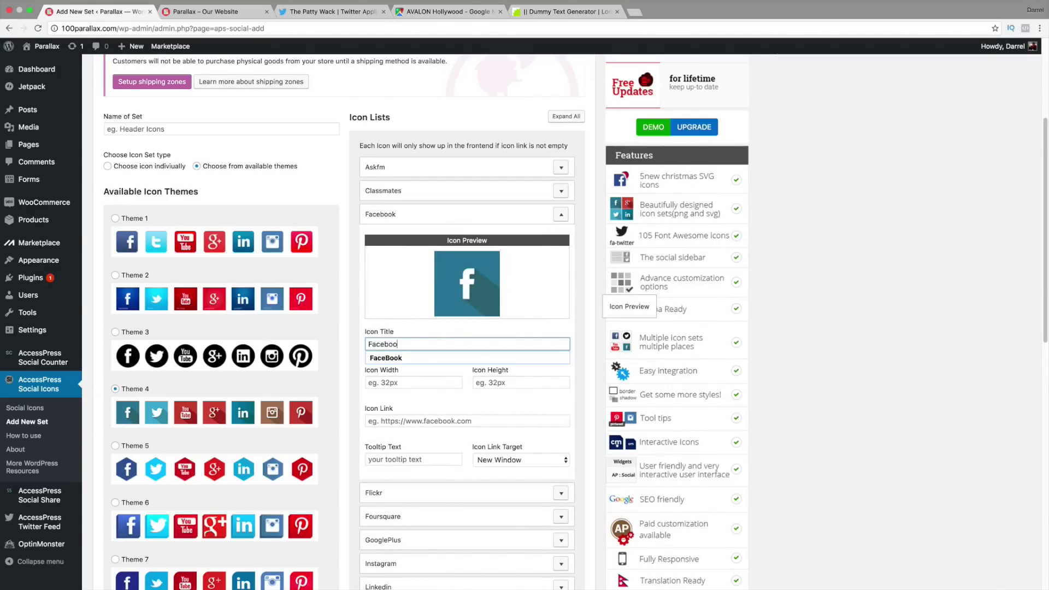
key(Tab)
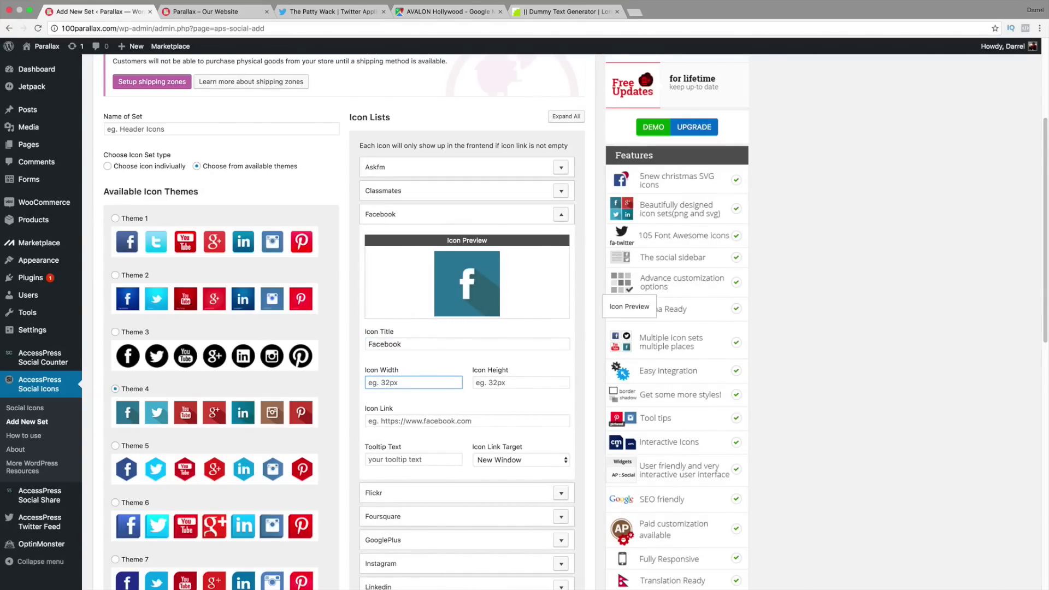
text(35)
key(Tab)
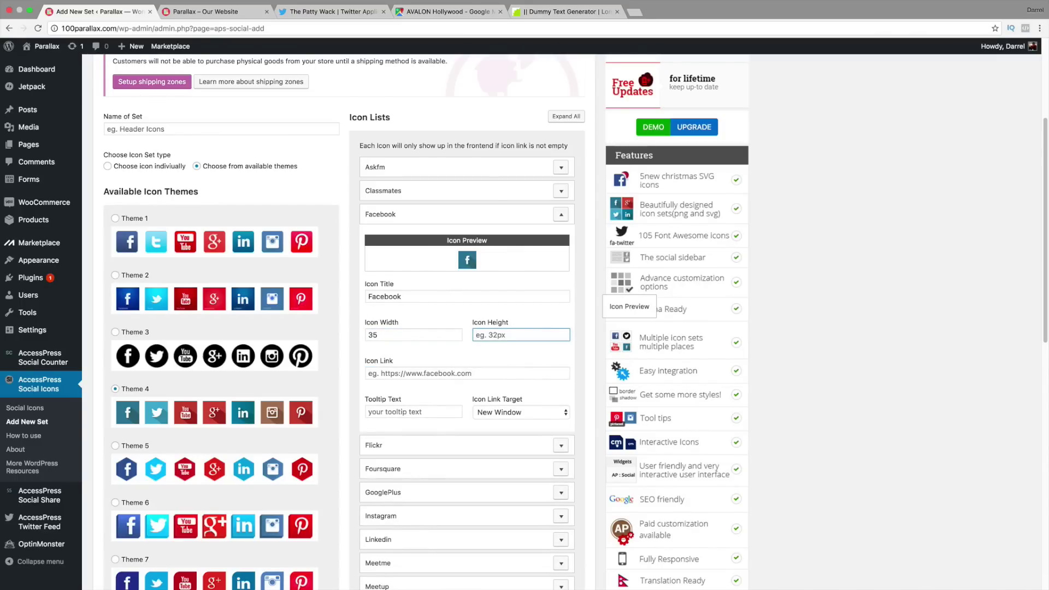
text(35)
key(Tab)
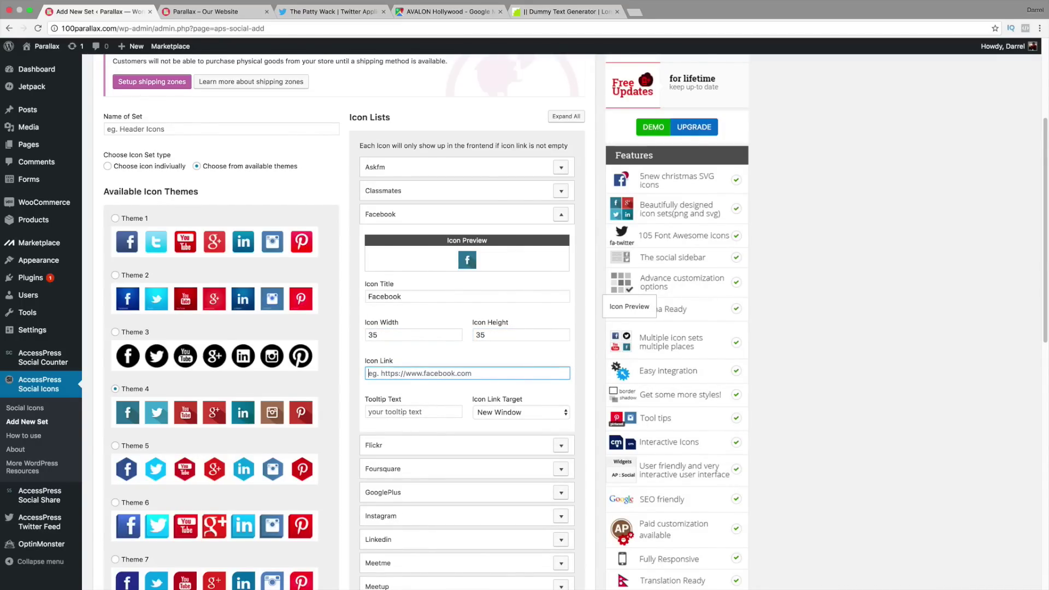
text(#)
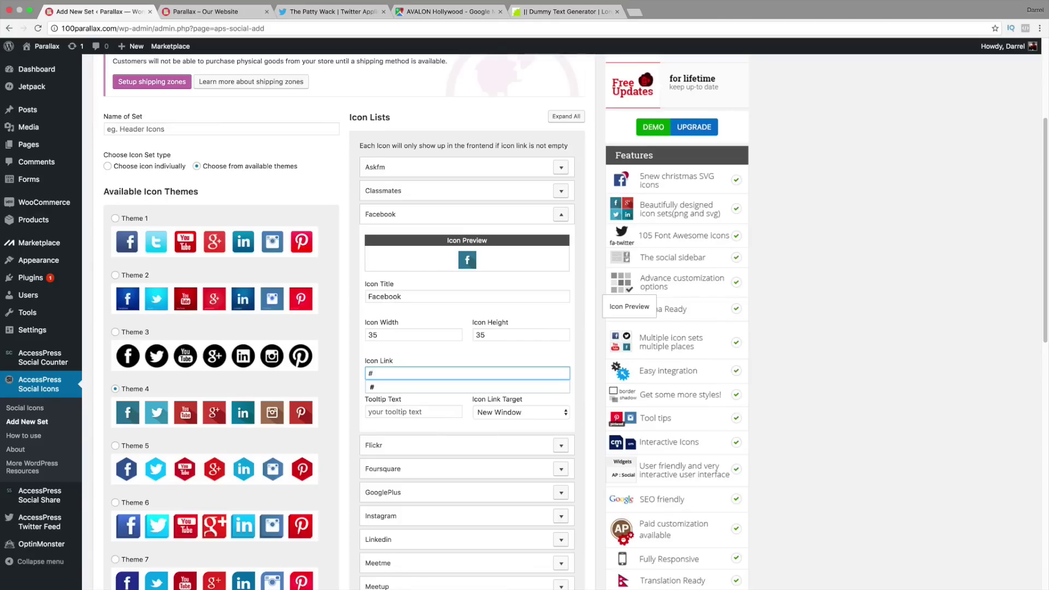
key(Tab)
text(F)
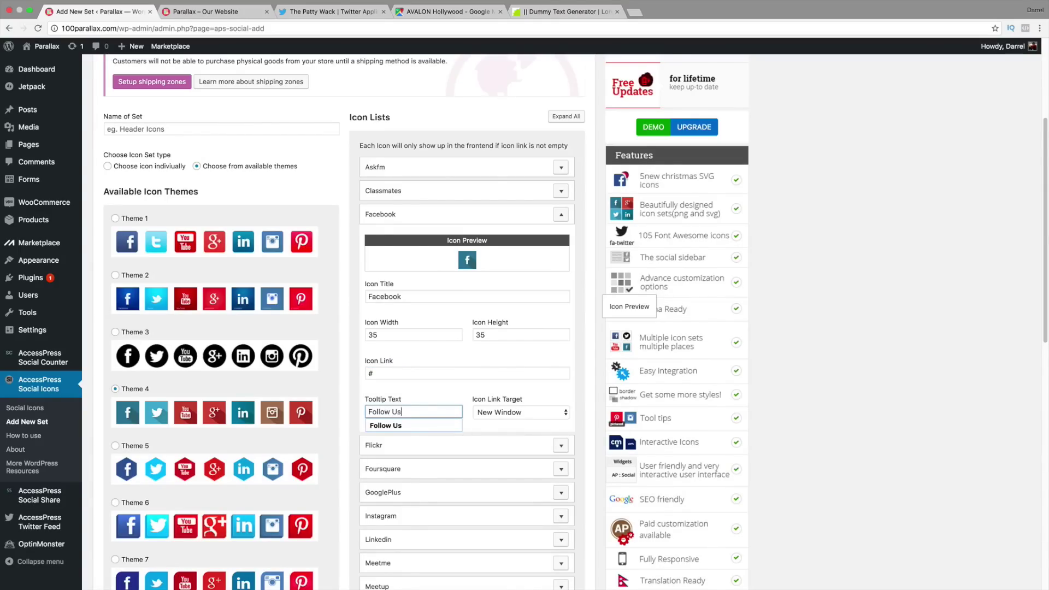
text(ollow Us)
click(891, 350)
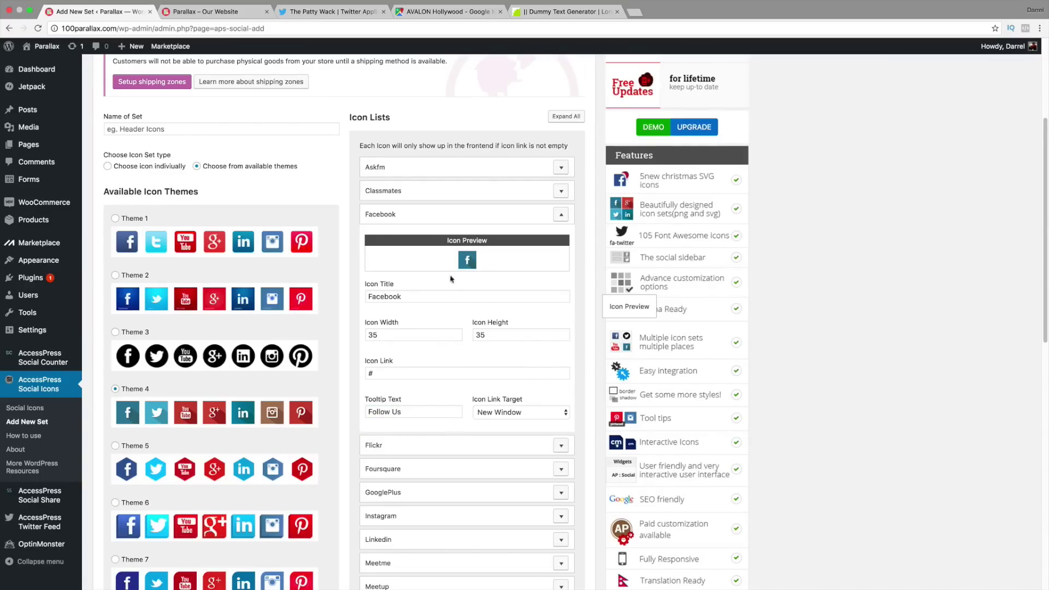
scroll(160, 416, down, 1)
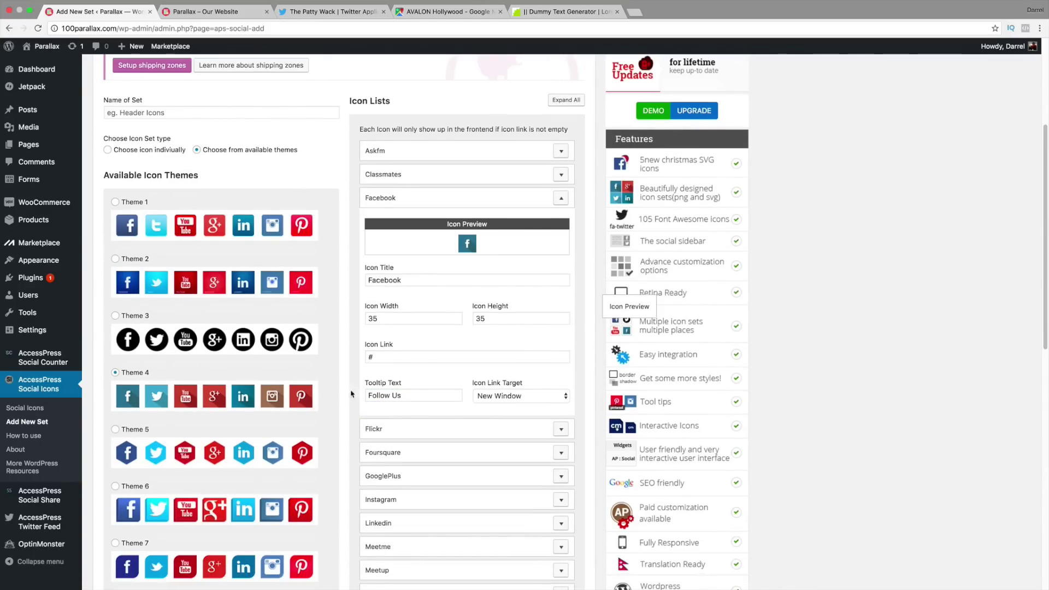
scroll(218, 398, down, 1)
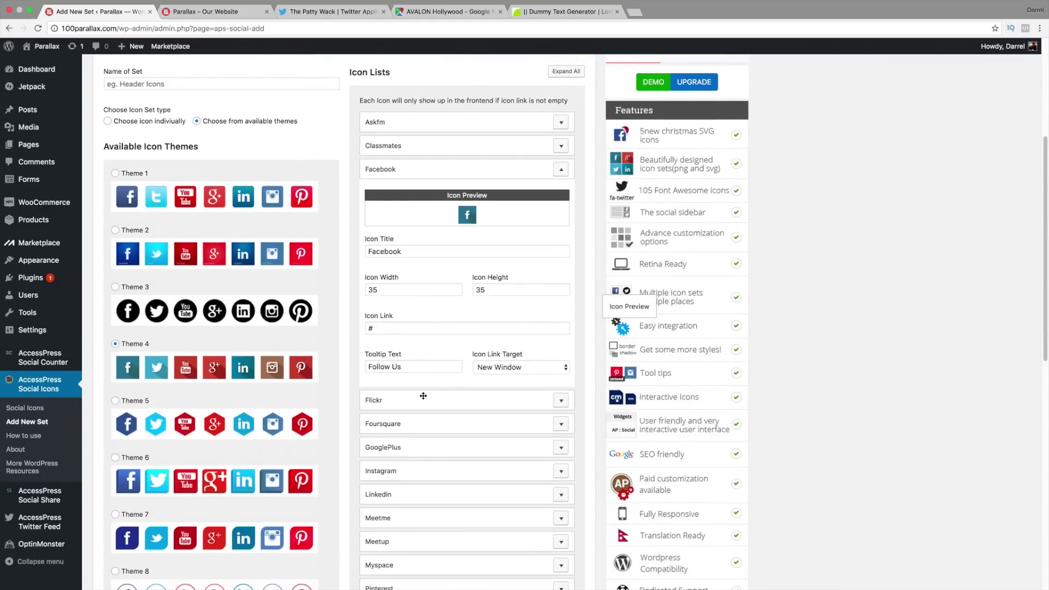
scroll(451, 406, down, 4)
scroll(452, 406, down, 8)
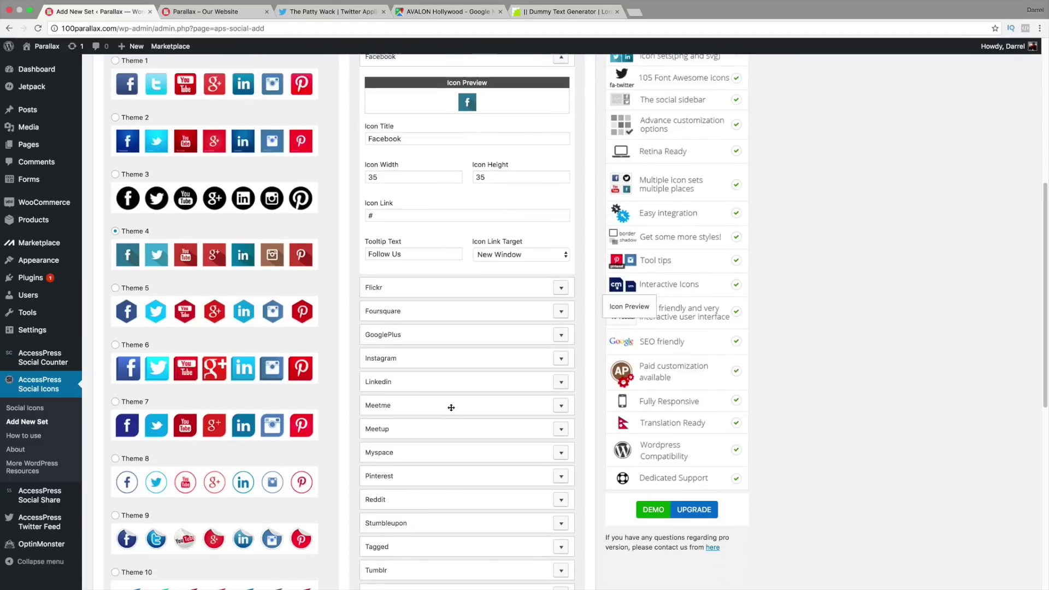
scroll(478, 487, down, 5)
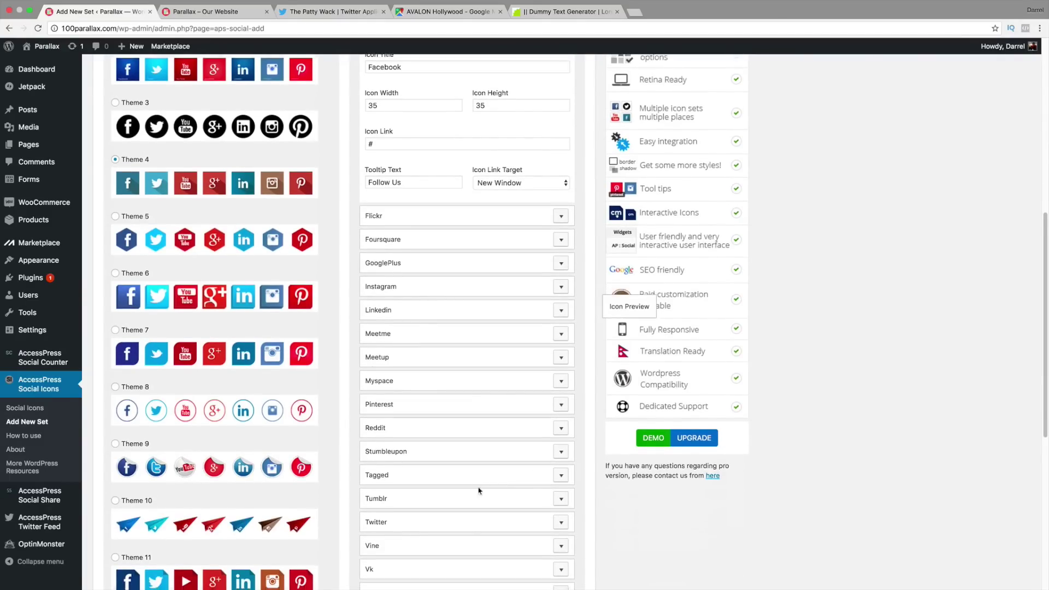
Step: Give the Youtube icon title Youtube, size 35×35, link # and tooltip 'Follow Me'
click(566, 545)
scroll(499, 473, down, 15)
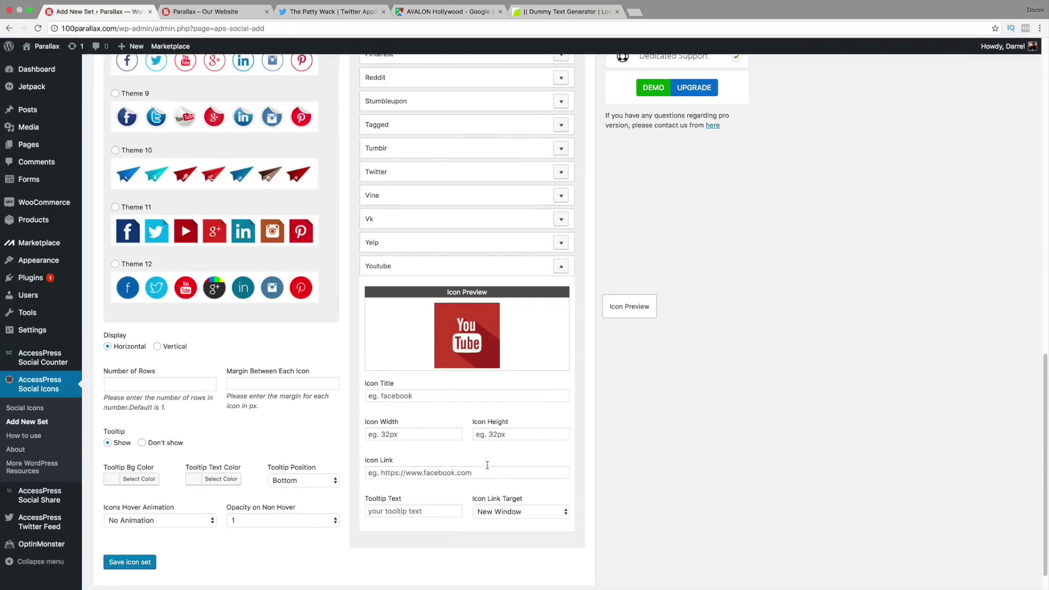
click(421, 396)
text(Youtube)
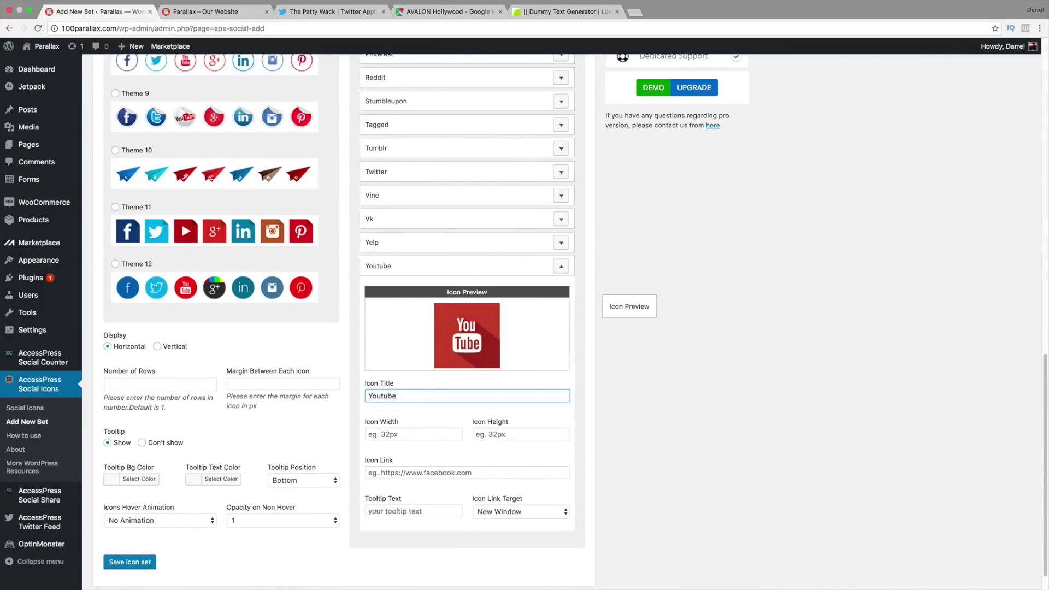
key(Tab)
text(35)
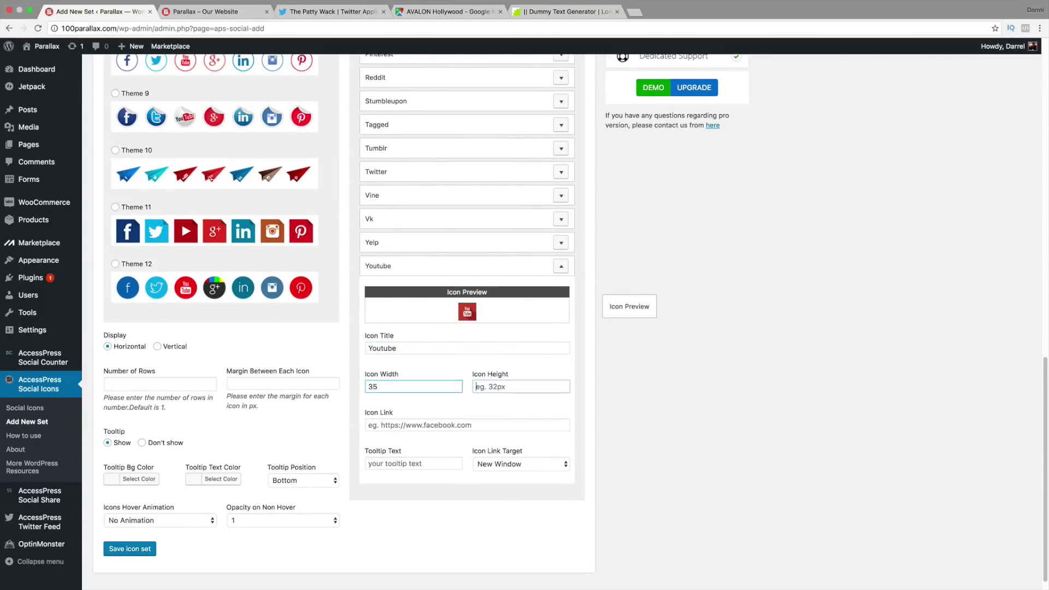
key(Tab)
text(35)
key(Tab)
text(#)
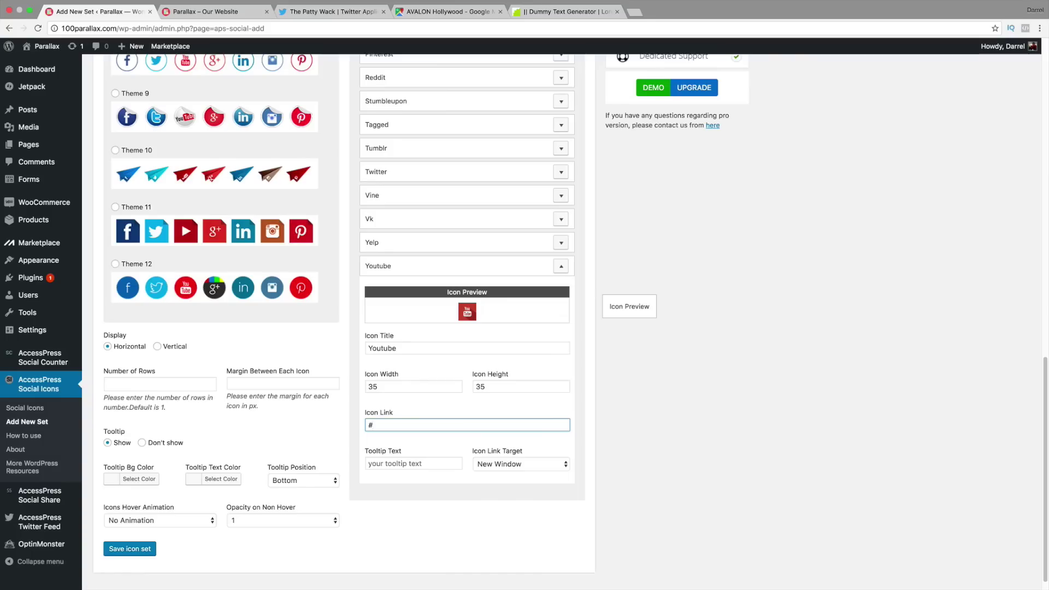
click(417, 465)
text(F)
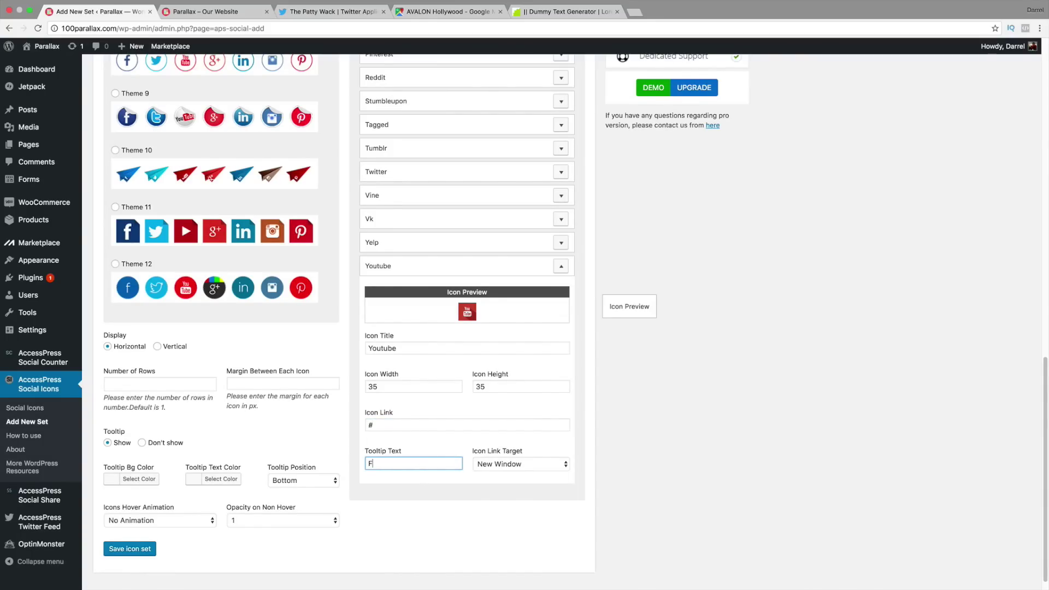
text(ollow Me)
scroll(574, 322, up, 10)
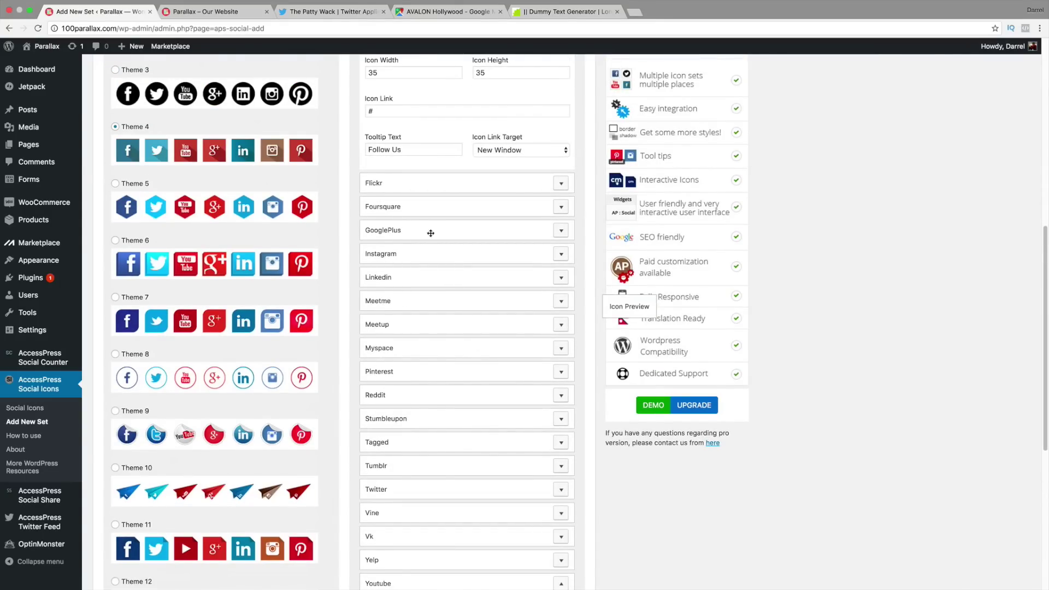
scroll(408, 243, up, 3)
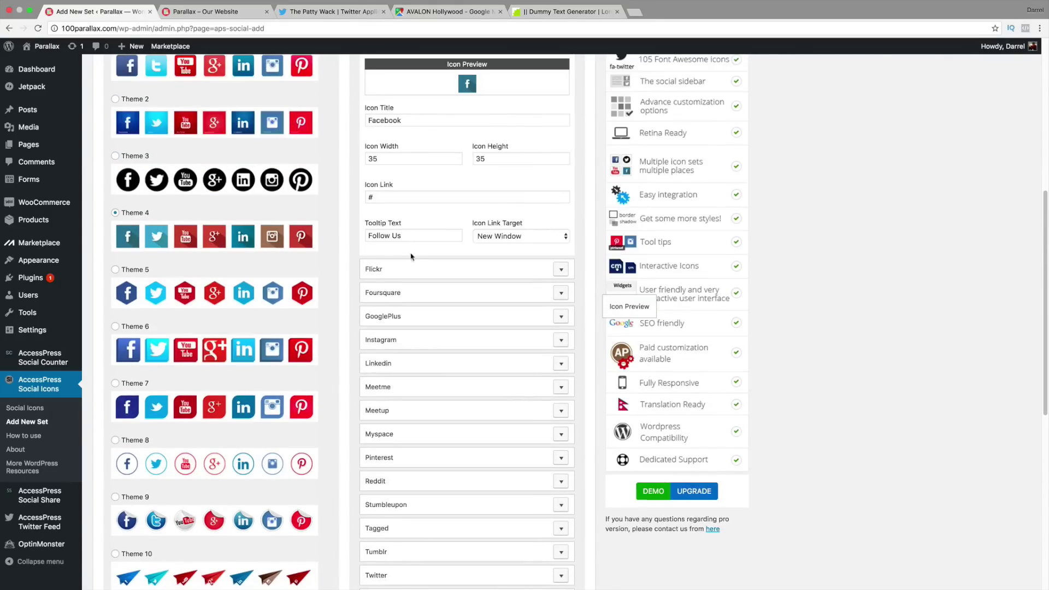
scroll(411, 477, up, 4)
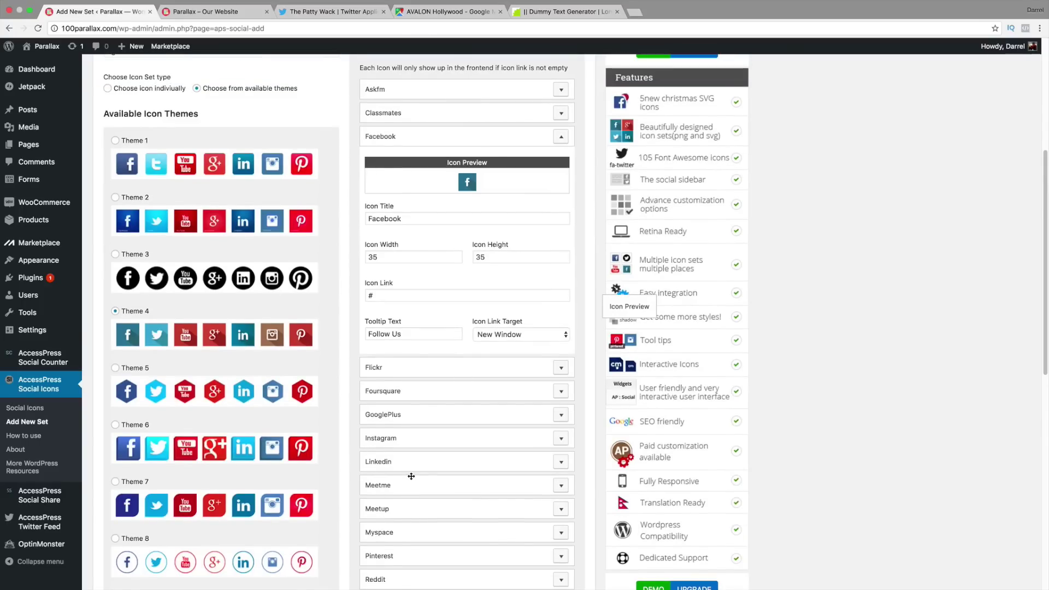
Step: Give the Linkedin icon title Linkedin, size 35×35, link # and tooltip 'Follow Me'
click(559, 463)
scroll(471, 453, down, 3)
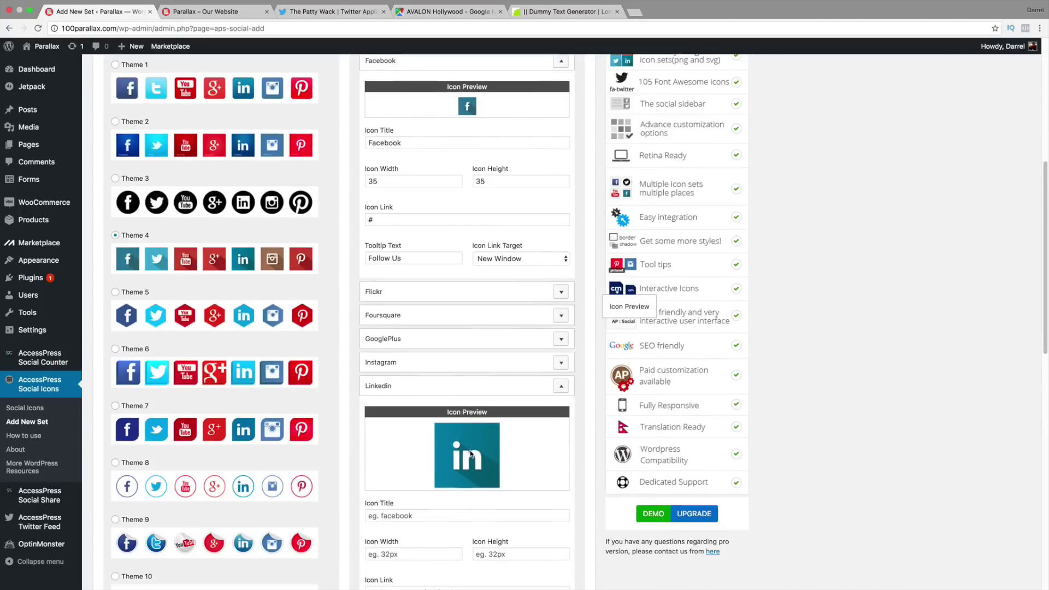
scroll(472, 454, down, 7)
click(413, 342)
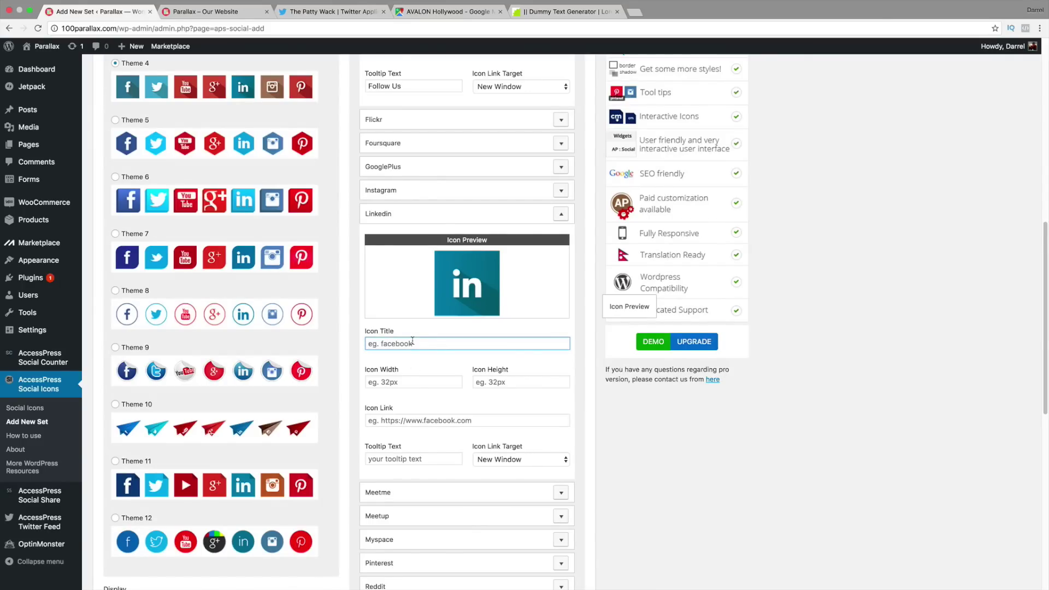
text(Linkedin)
key(Tab)
text(35)
key(Tab)
text(35)
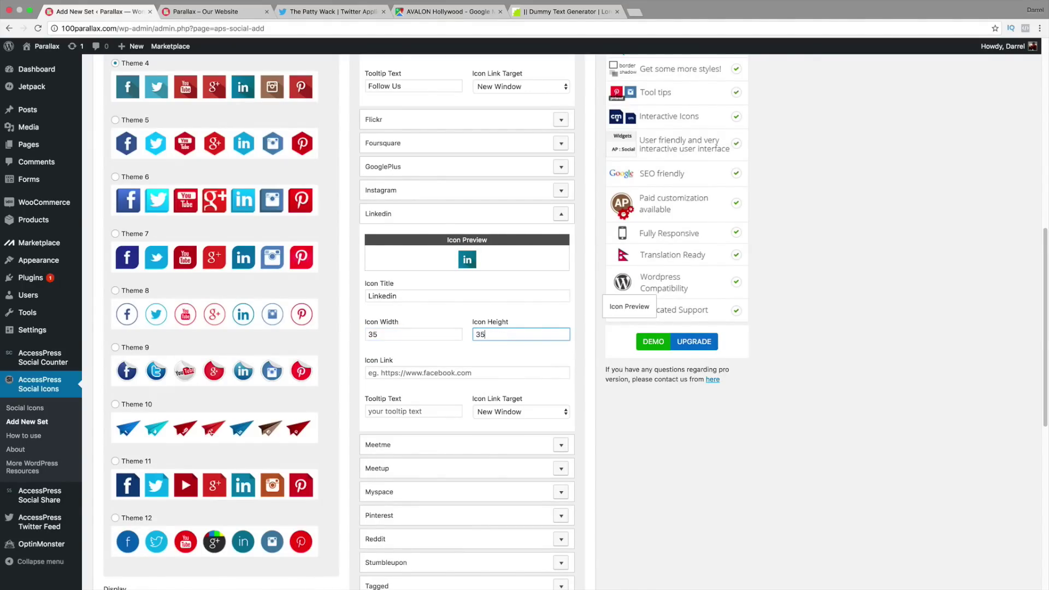
key(Tab)
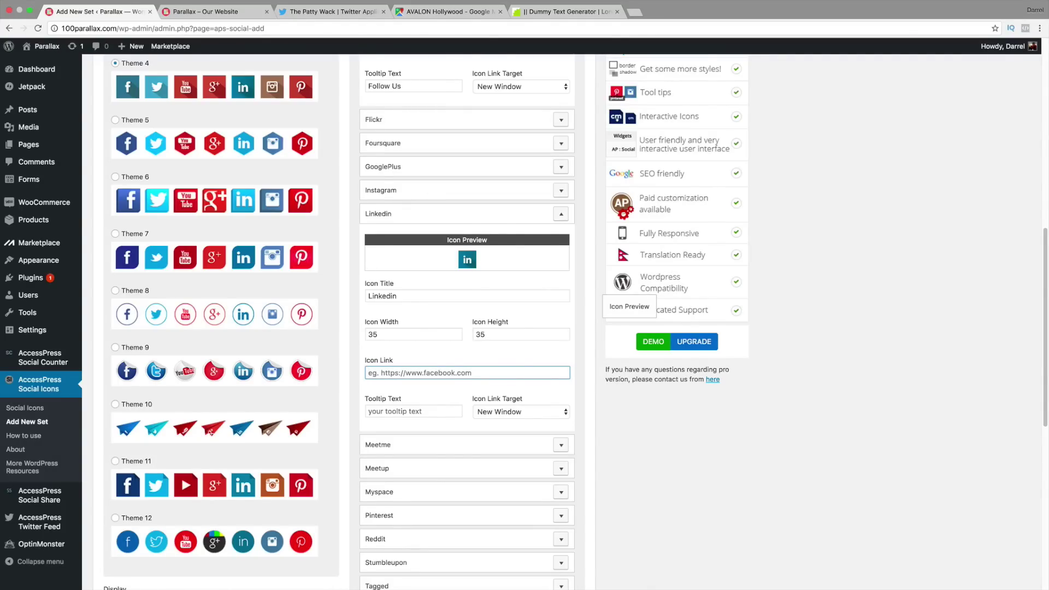
text(#)
key(Tab)
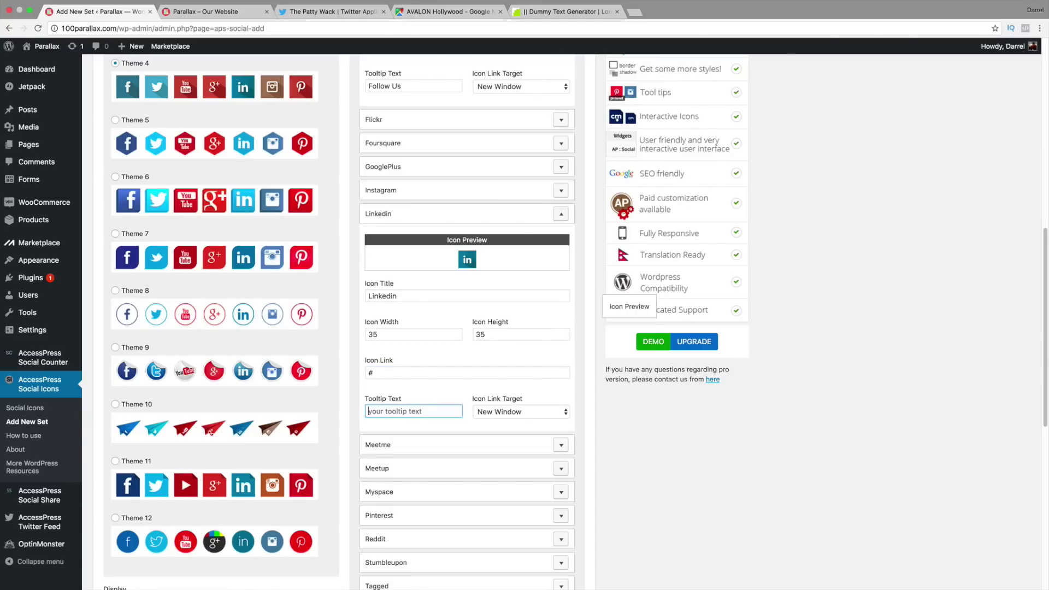
text(Follow Me)
scroll(405, 330, down, 1)
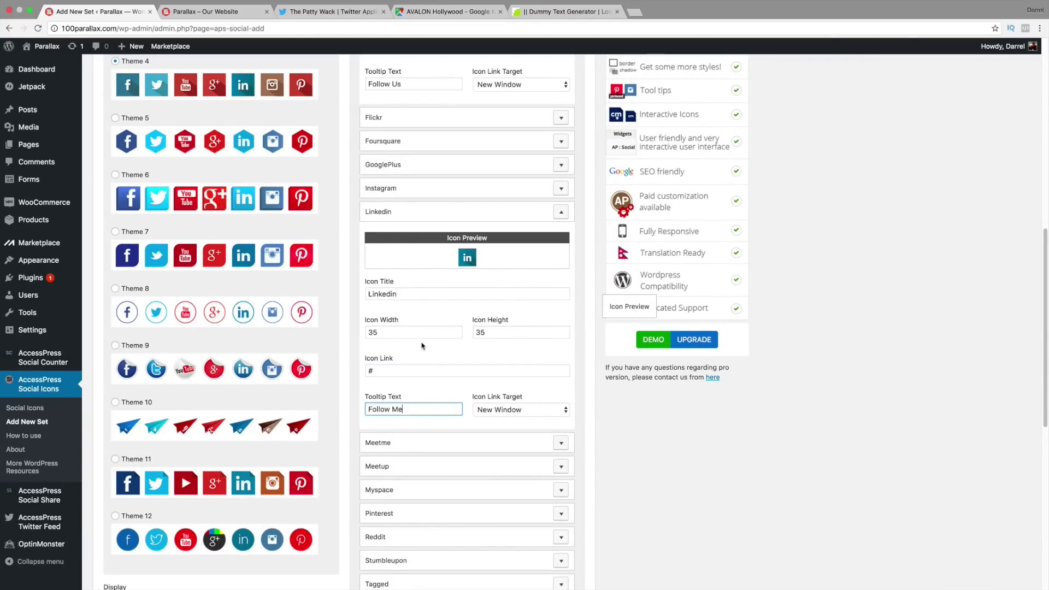
scroll(336, 187, up, 2)
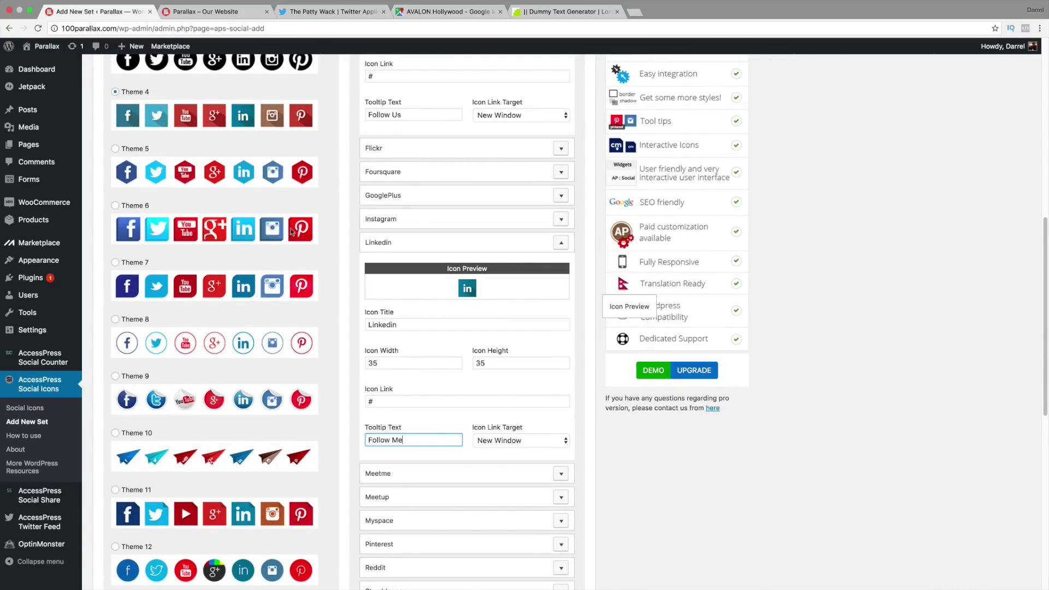
scroll(307, 285, down, 1)
scroll(307, 285, down, 10)
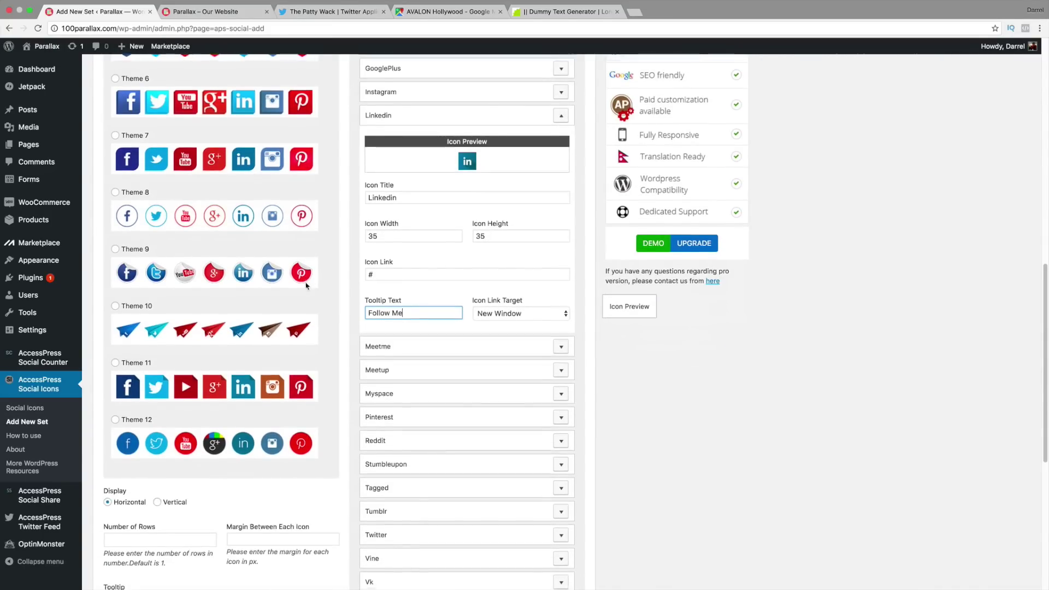
scroll(306, 284, down, 4)
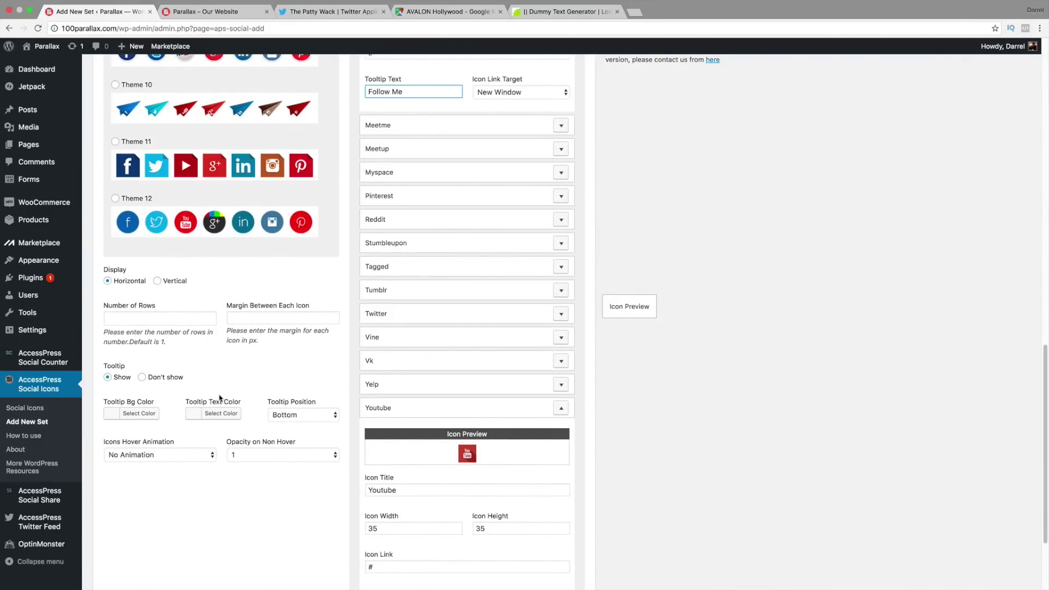
Step: Set the icon set's hover animation to pulse
click(176, 452)
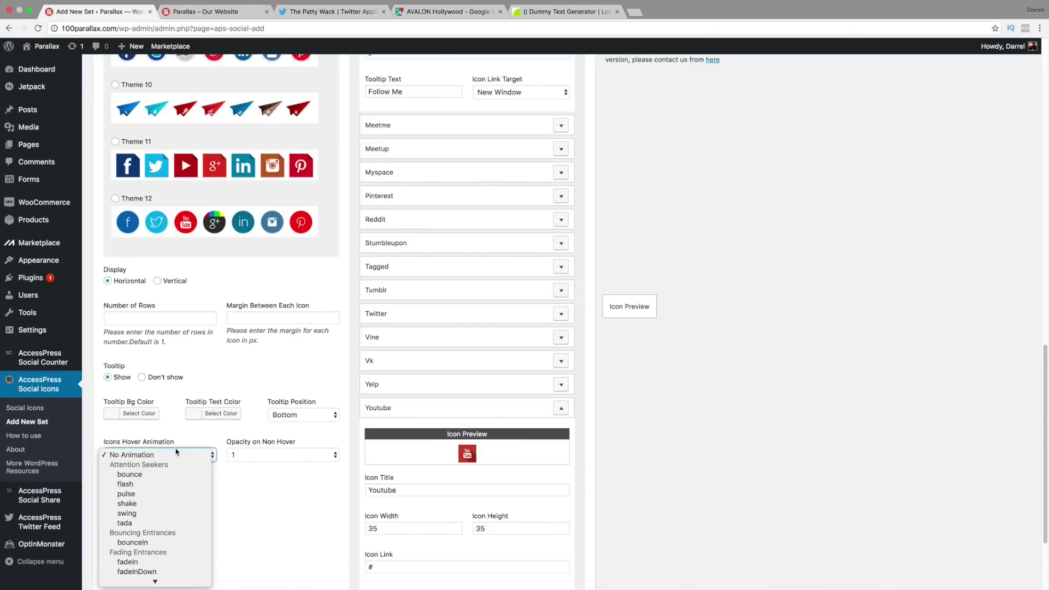
click(177, 494)
scroll(197, 475, down, 2)
scroll(156, 411, down, 1)
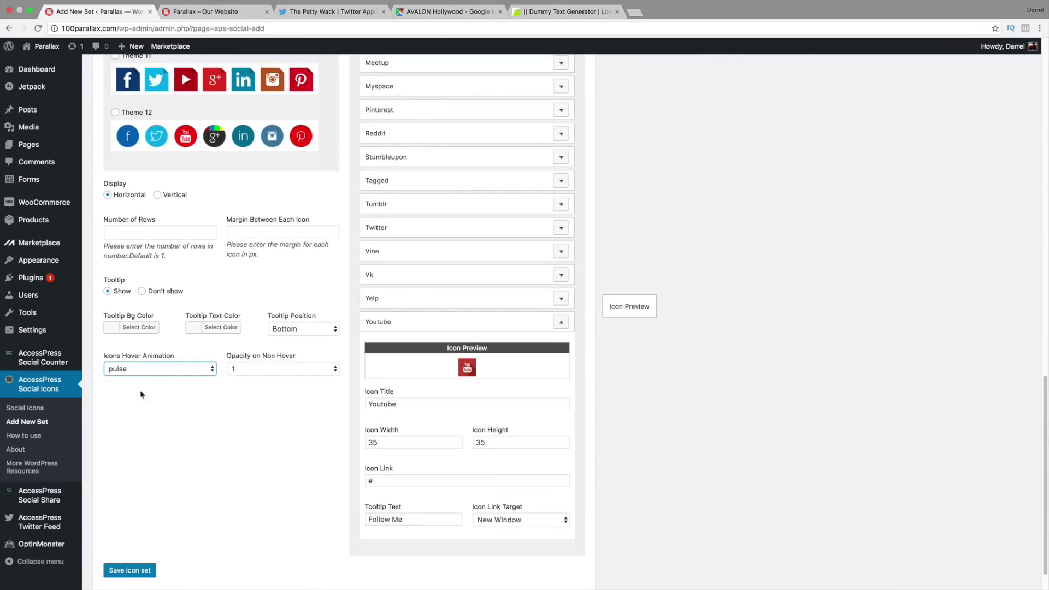
scroll(202, 497, up, 10)
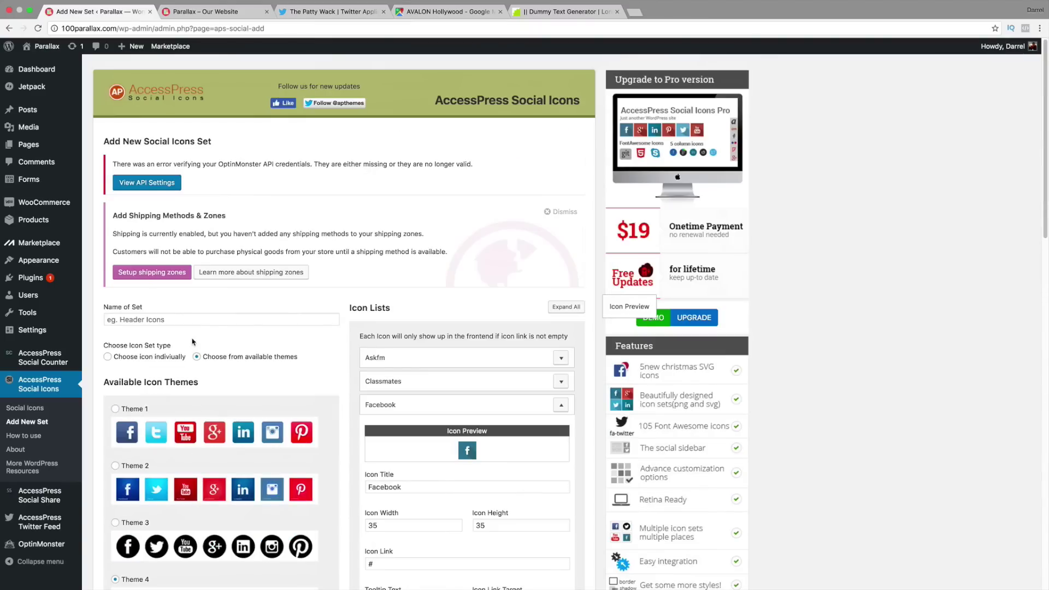
Step: Name the set 'Social 1' and save it as a new icon set
click(211, 320)
click(177, 315)
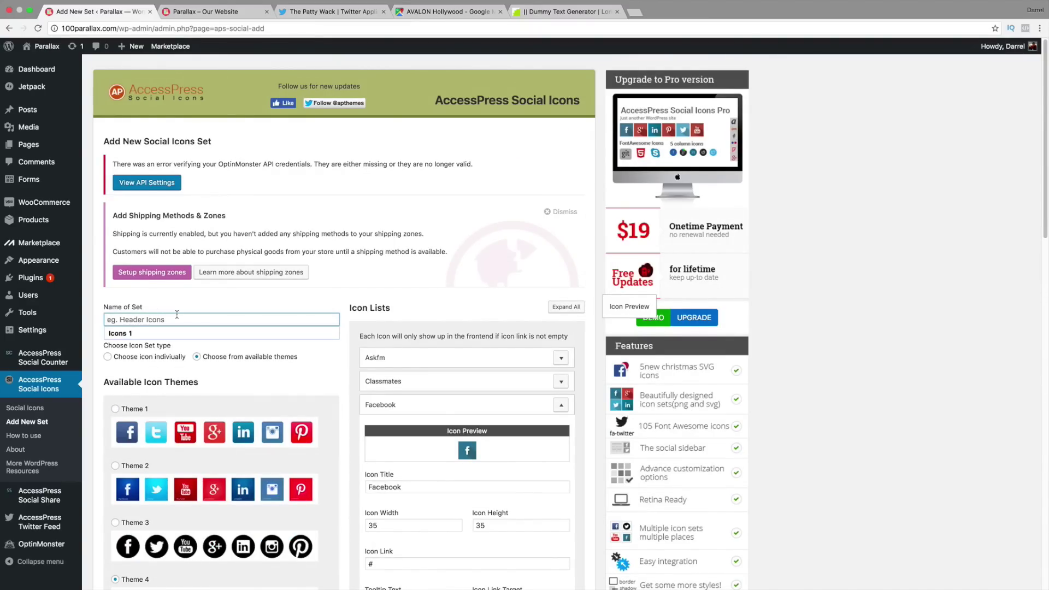
text(Social)
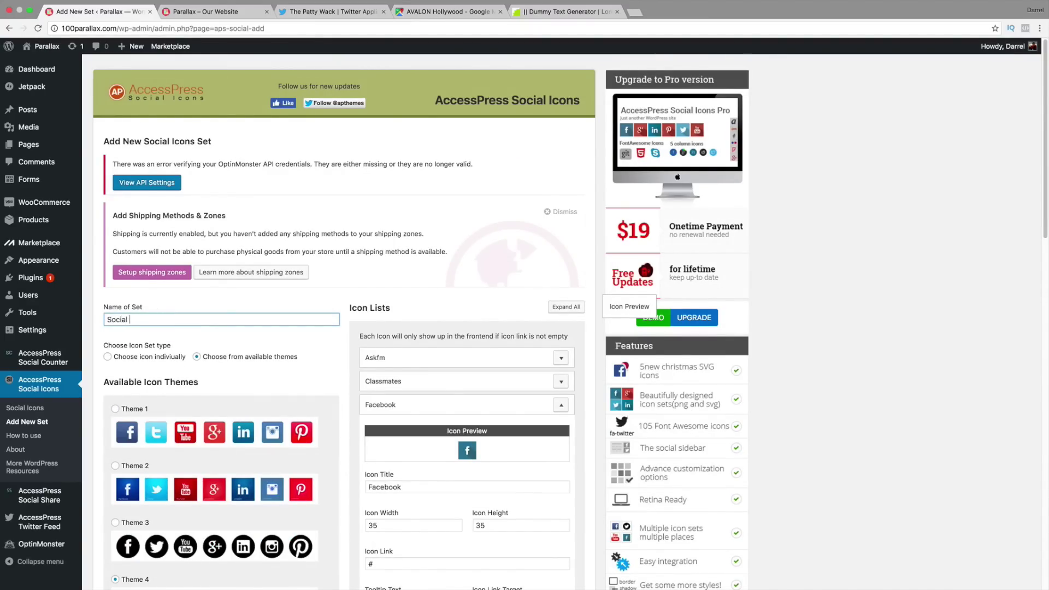
text( 1)
scroll(218, 356, down, 20)
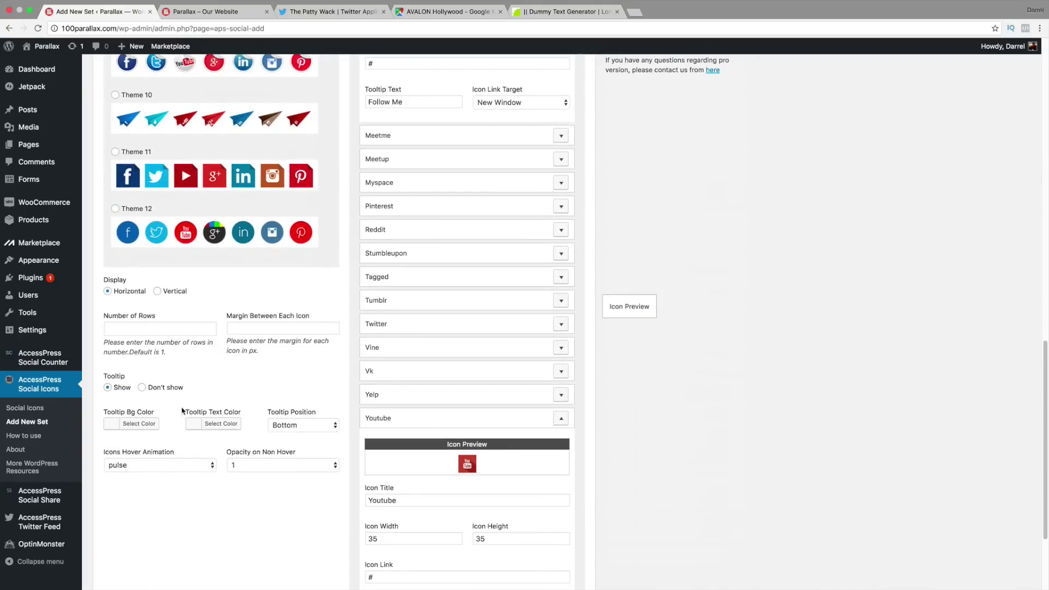
click(143, 534)
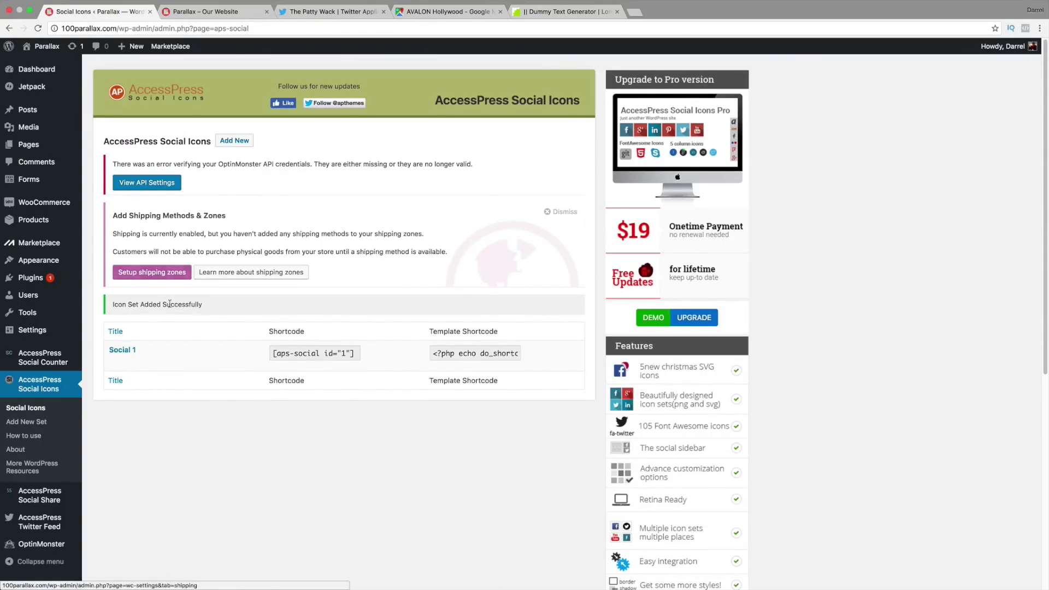
mouse_move(53, 261)
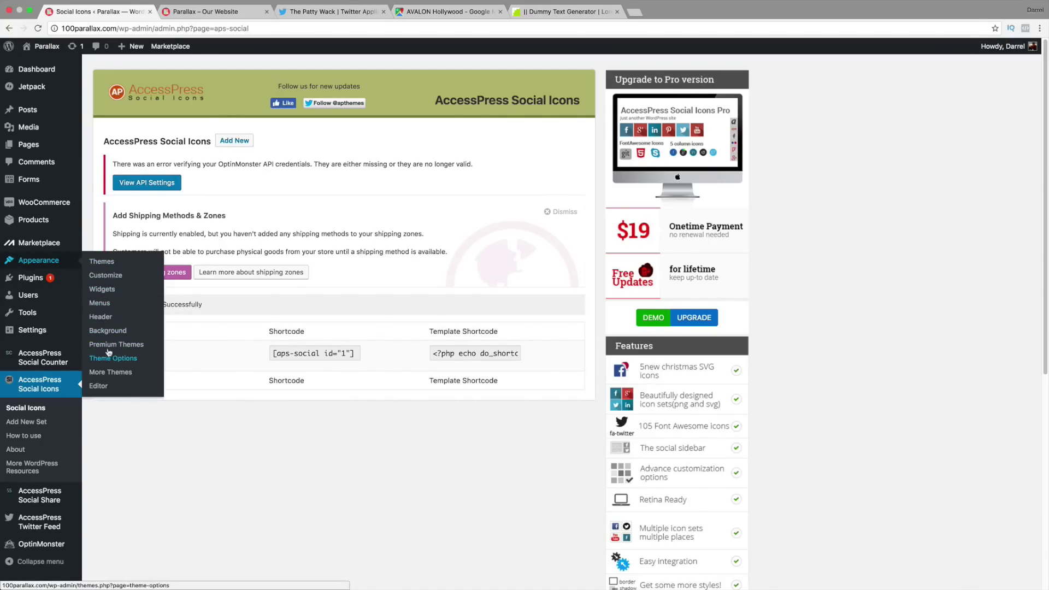
Step: Place an AccessPress Social Icons widget in Footer Four titled 'Follow Us' using the Social 1 set
click(105, 289)
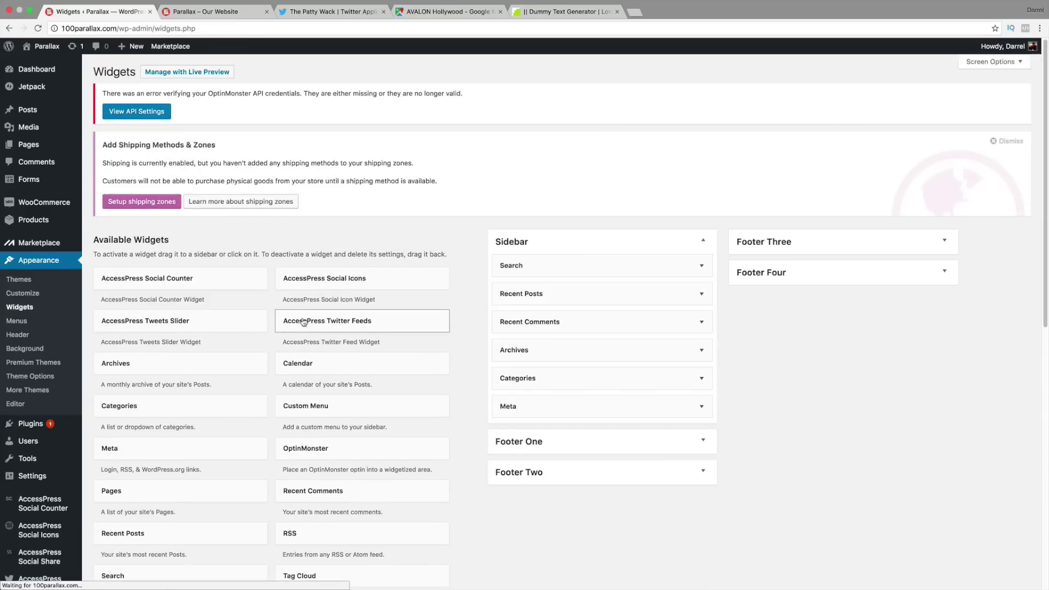
scroll(322, 322, down, 1)
scroll(324, 322, down, 2)
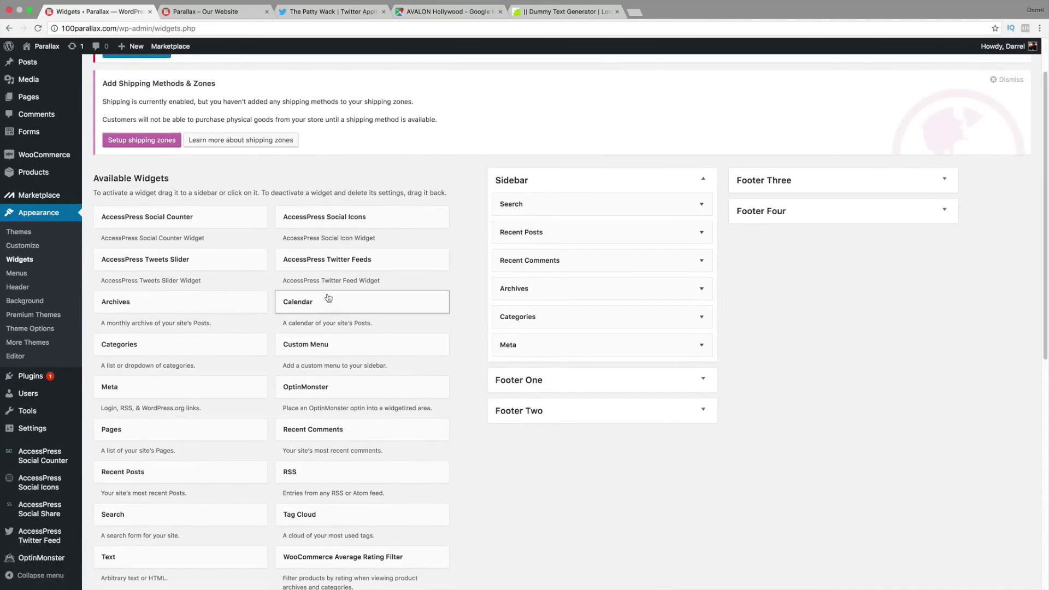
drag(341, 221, 787, 230)
click(792, 271)
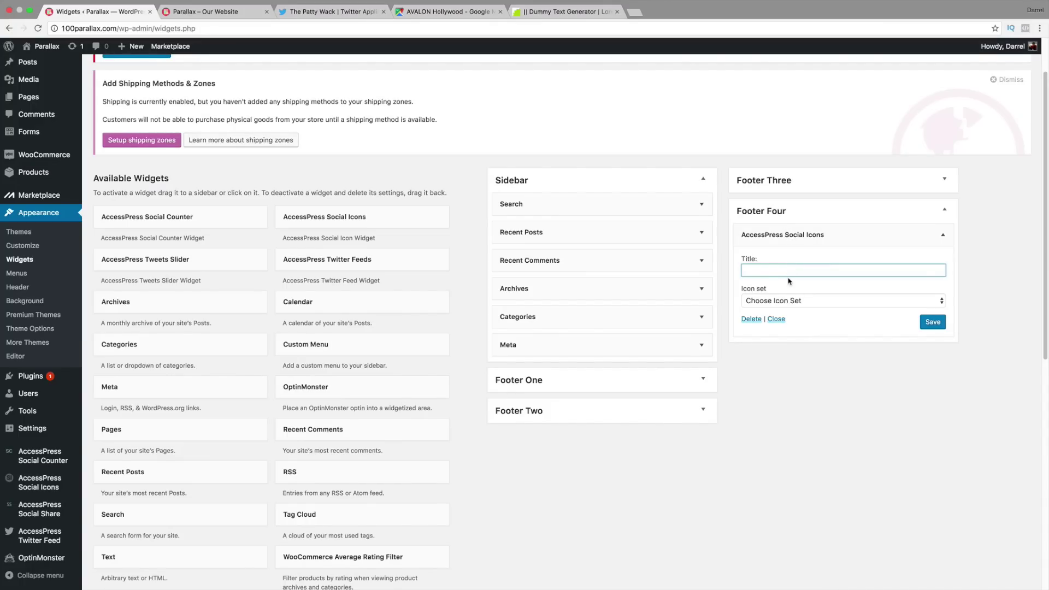
text(Follow Us)
click(801, 303)
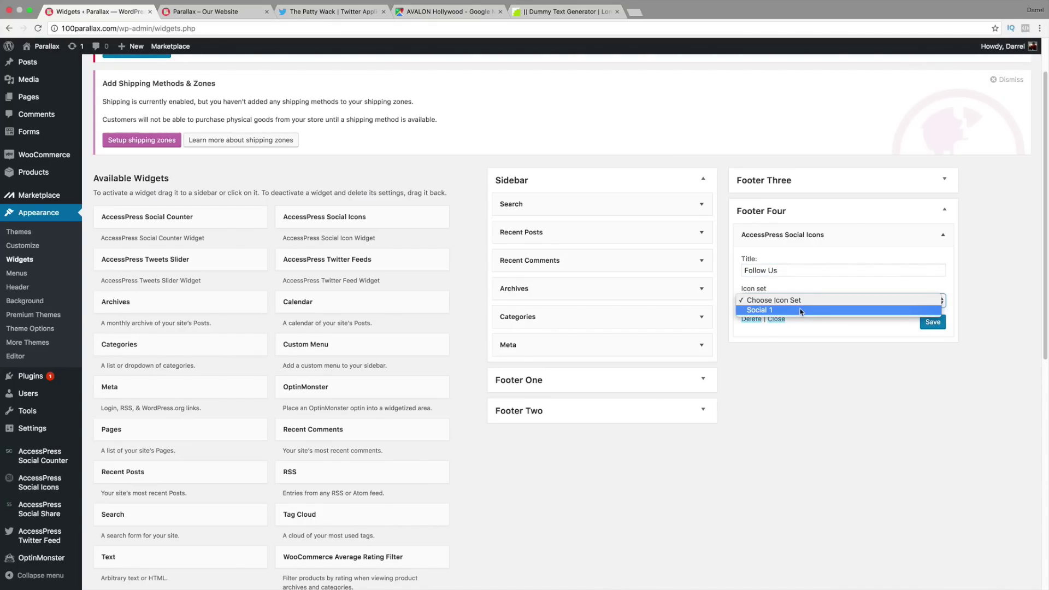
click(801, 311)
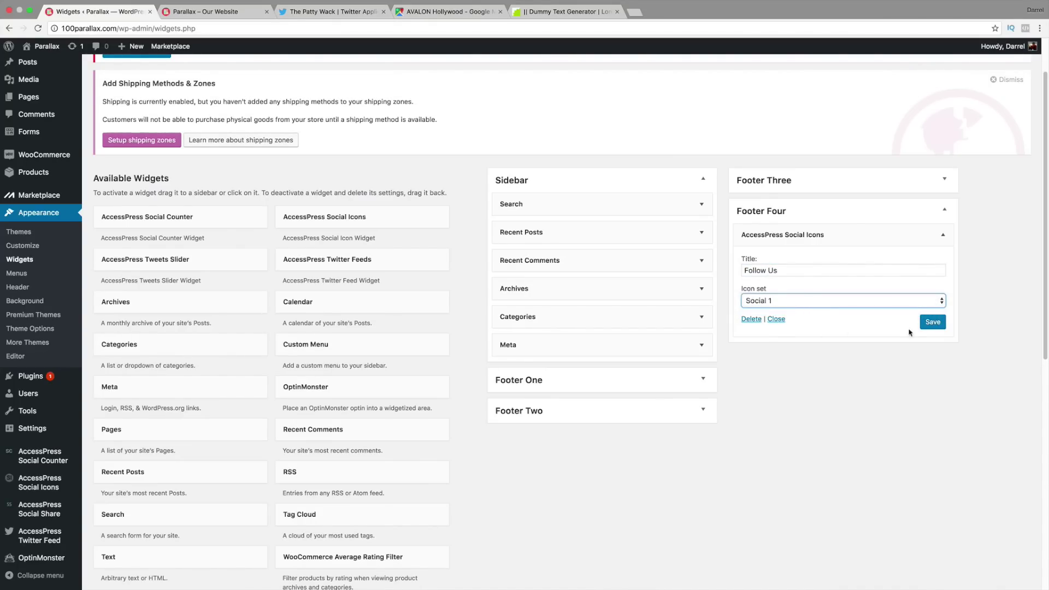
click(933, 323)
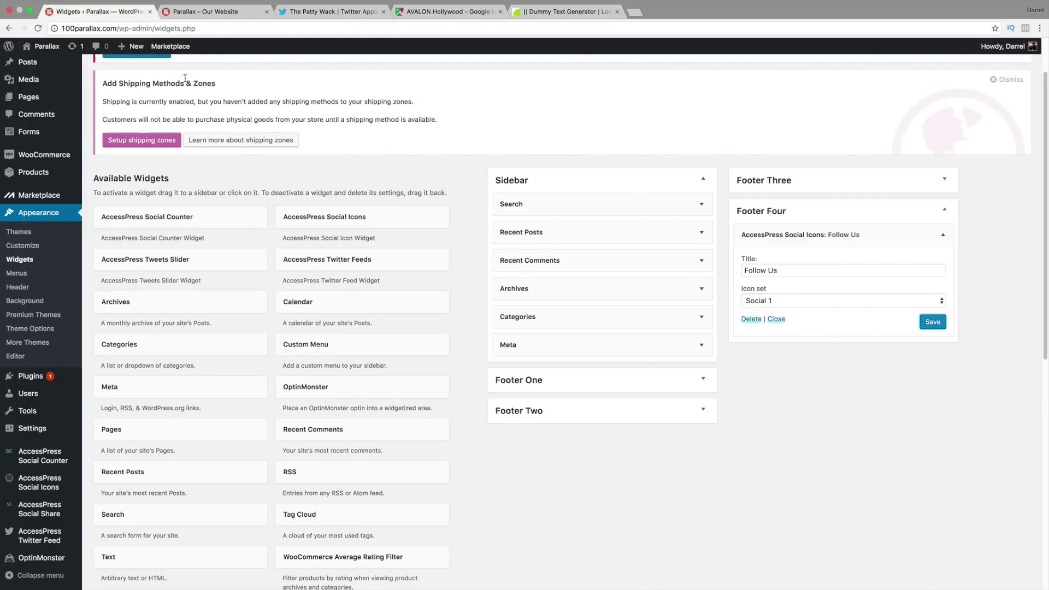
Step: Reload the live site, scroll to the footer's Follow Us icons and test the Facebook link
click(188, 12)
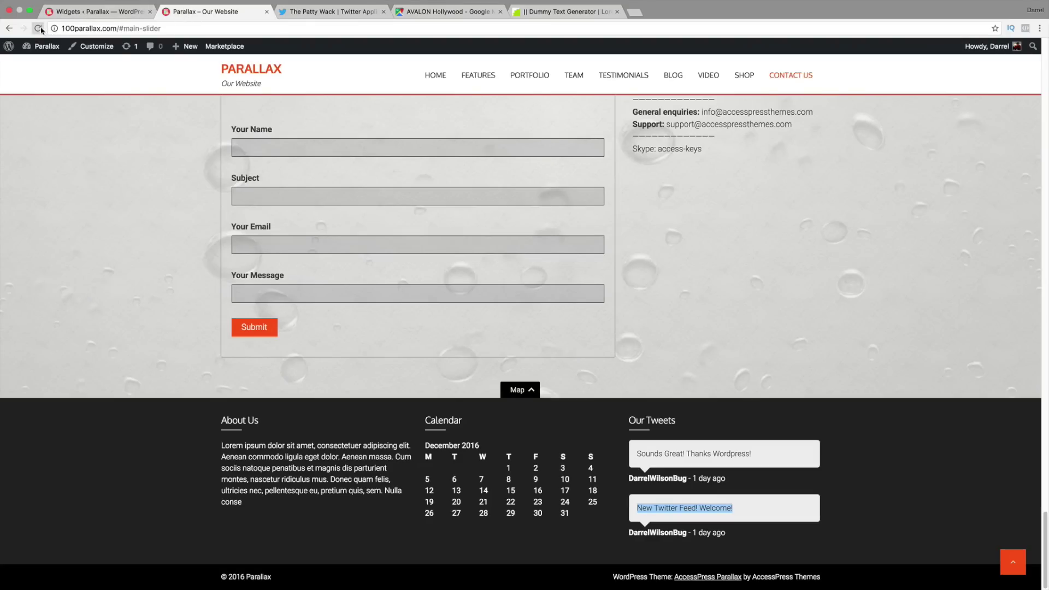
click(38, 28)
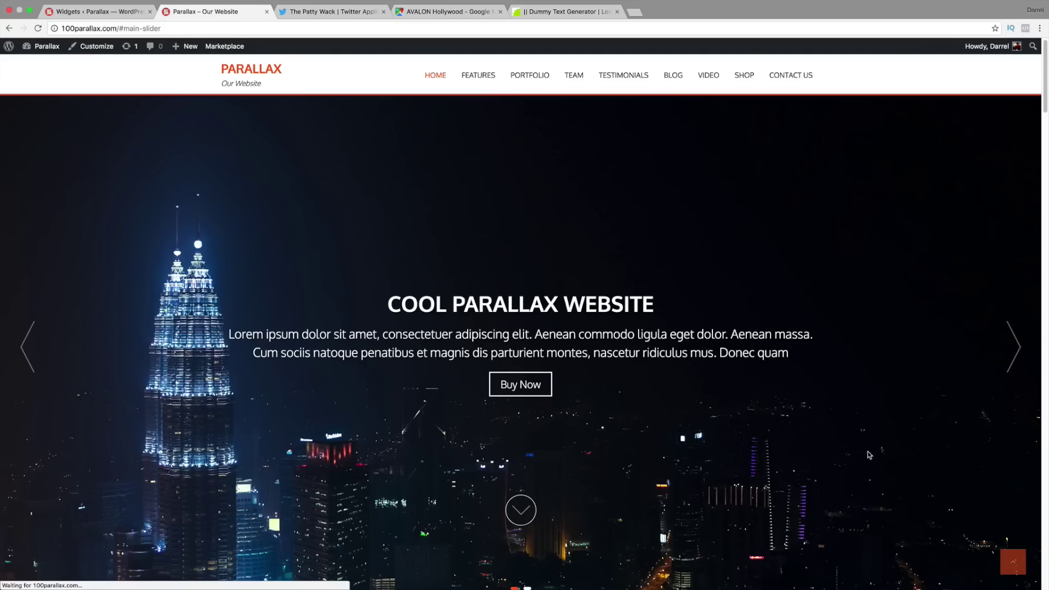
drag(1045, 106, 1045, 574)
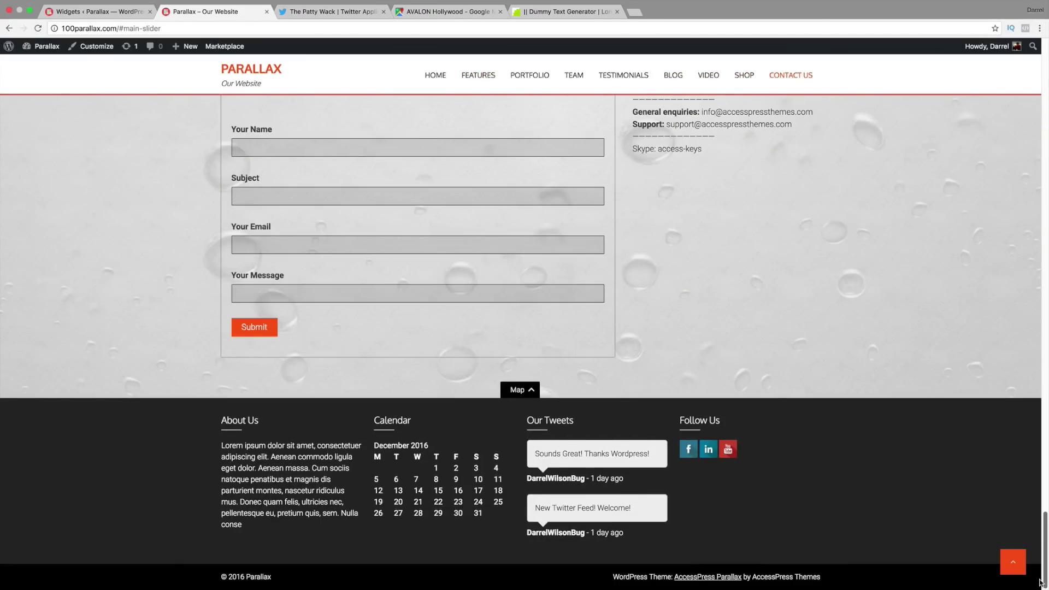
click(689, 449)
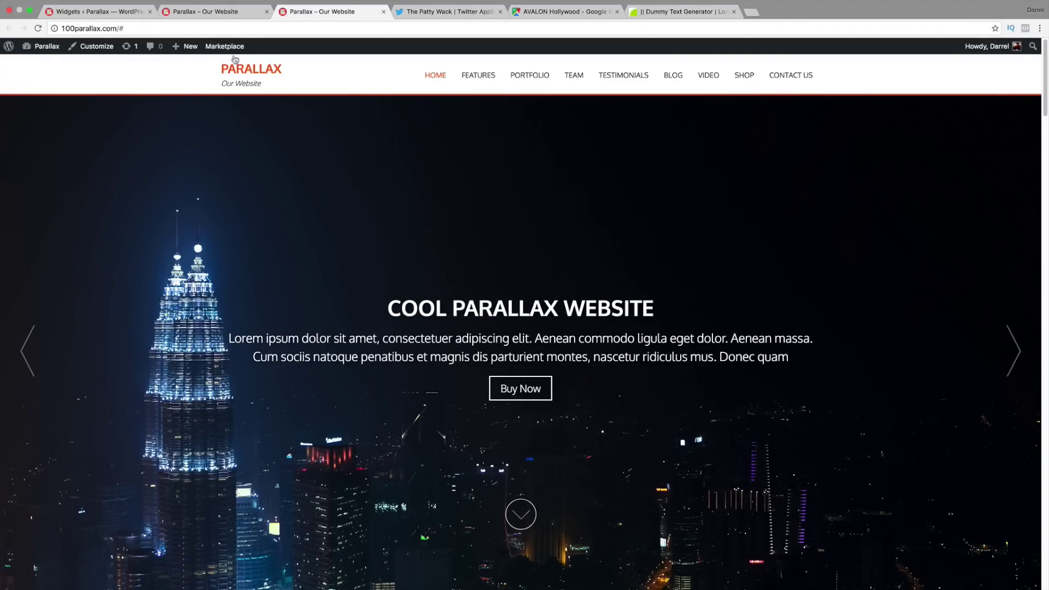
click(218, 12)
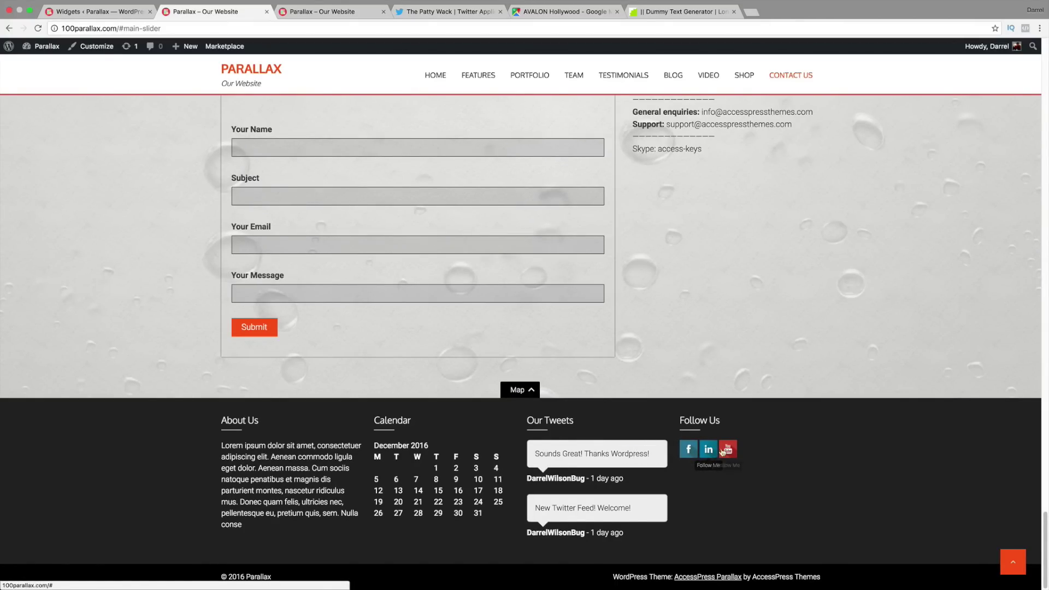
mouse_move(601, 458)
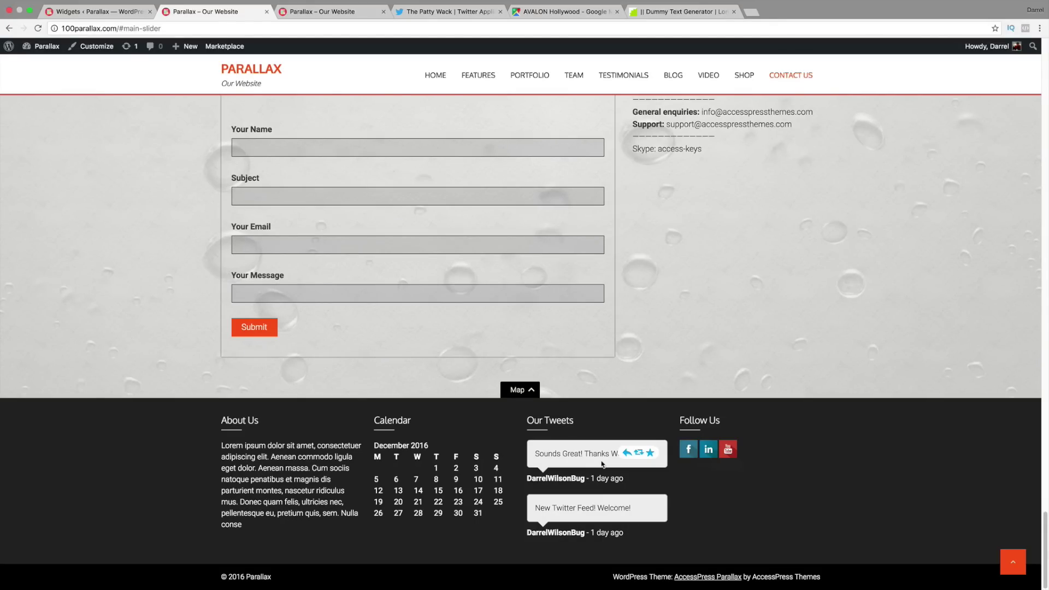
Step: Go to fiverr.com and search for 'logo' services
click(751, 12)
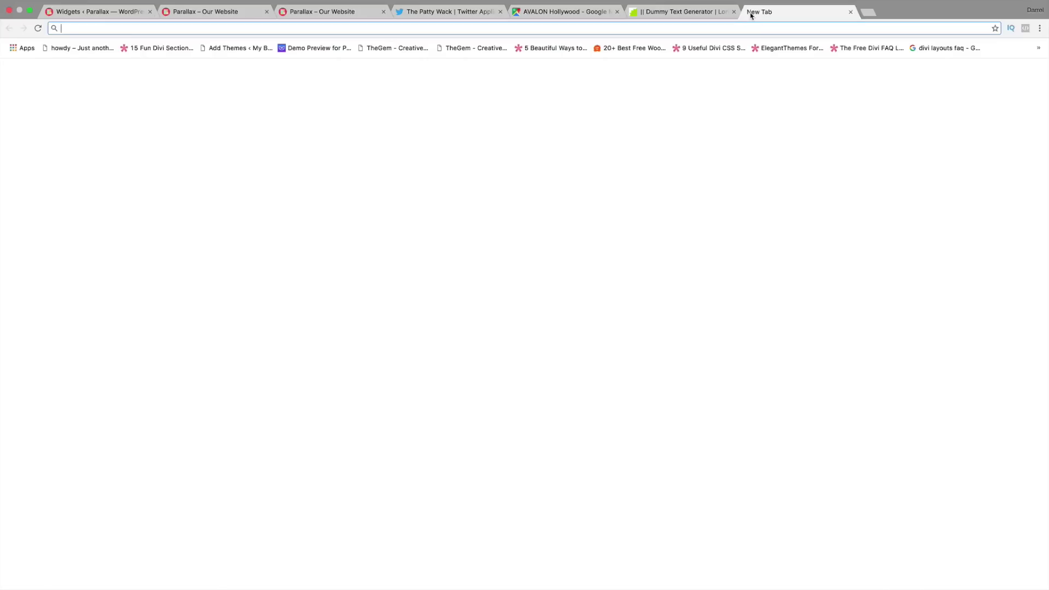
text(fiverr.com)
key(Return)
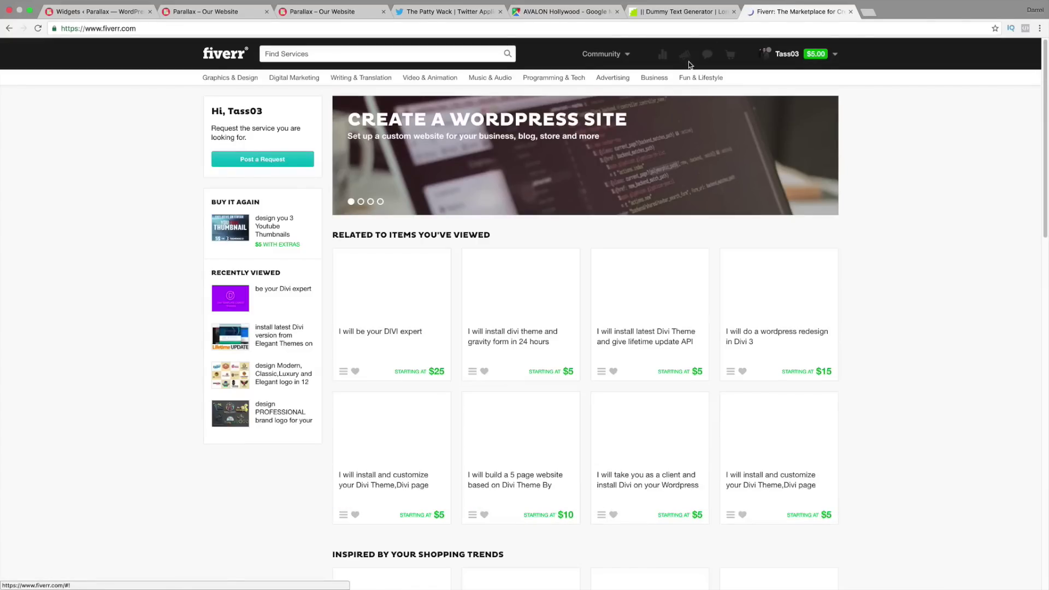
click(387, 53)
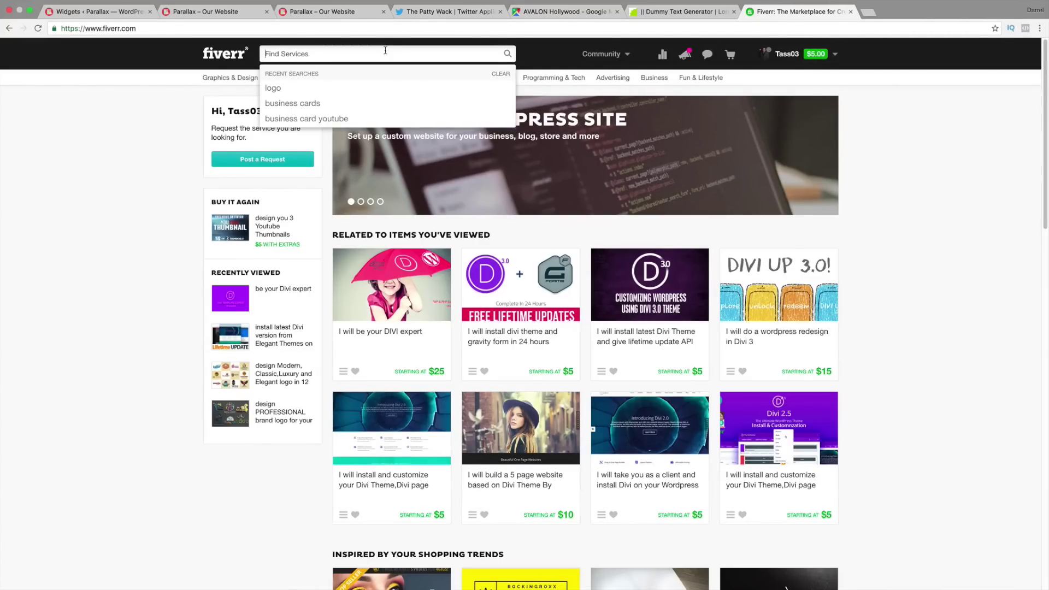
text(logo)
key(Return)
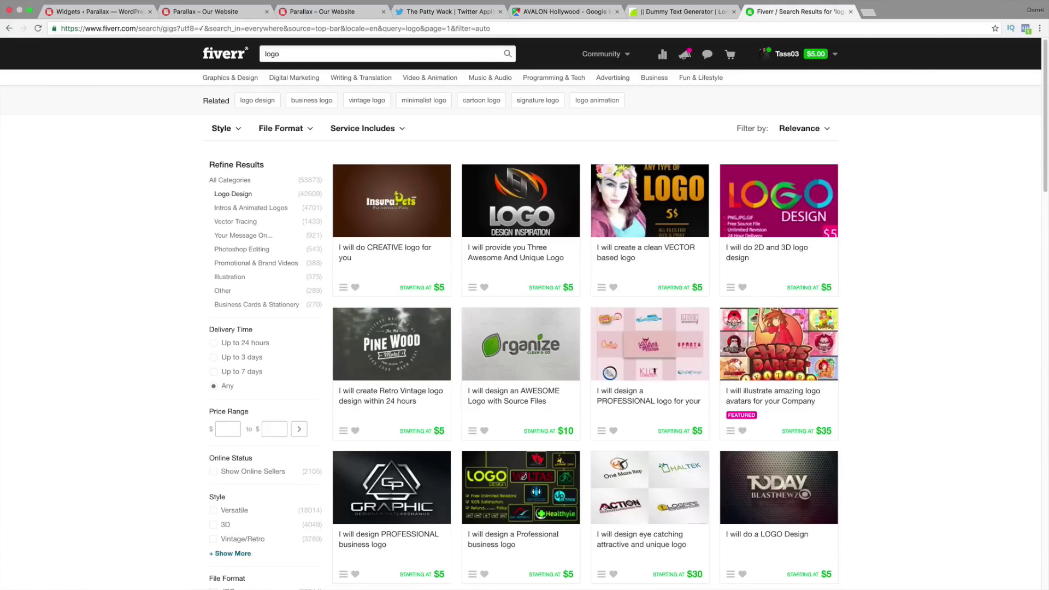
Step: Scroll the logo results and briefly view an eye-catching logo design gig before going back
scroll(387, 108, down, 3)
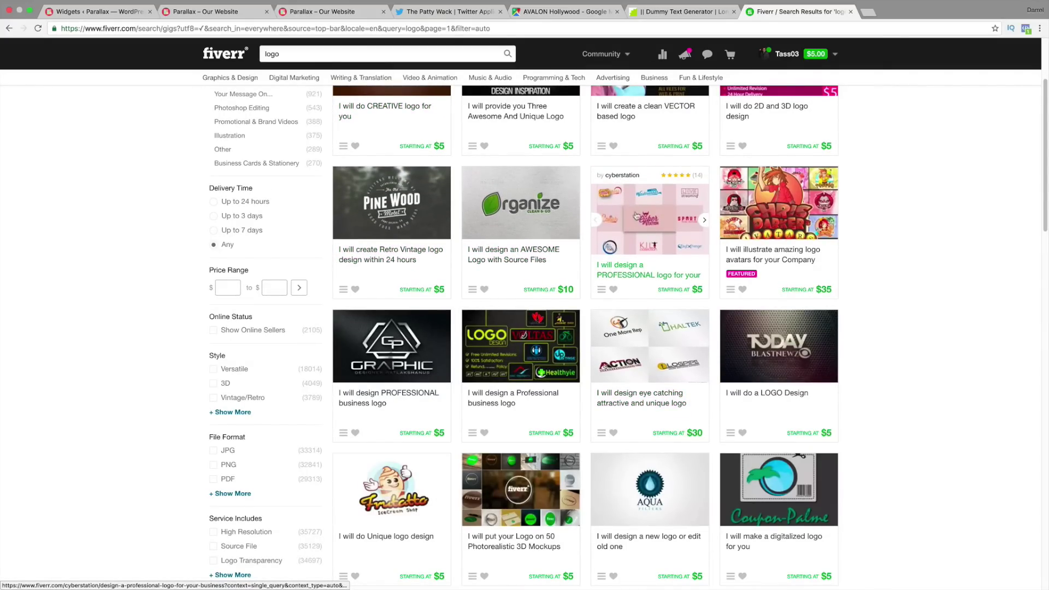
scroll(641, 359, down, 1)
scroll(641, 359, down, 1)
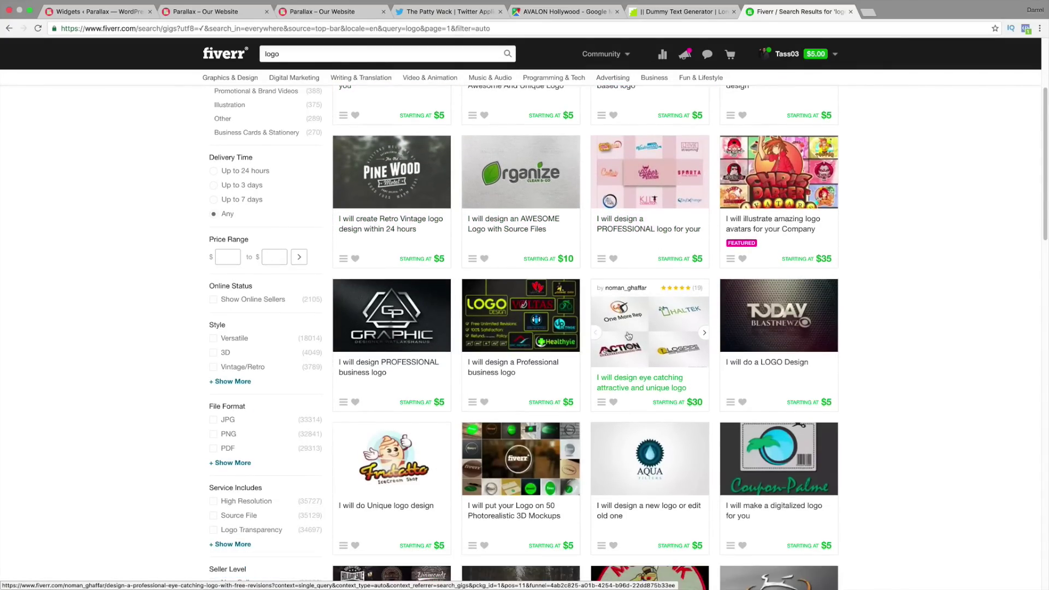
click(632, 331)
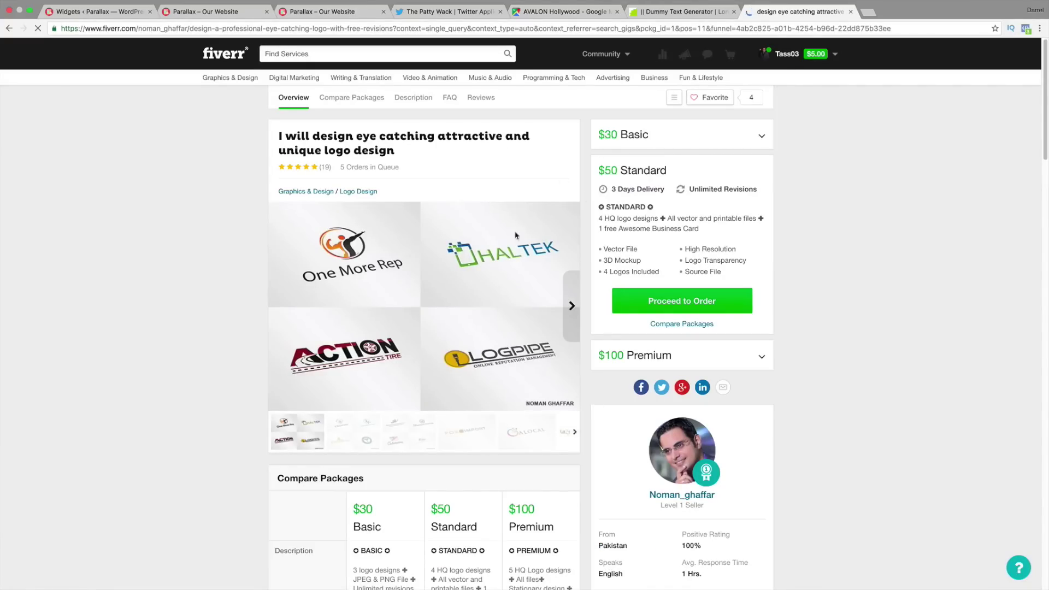
click(9, 28)
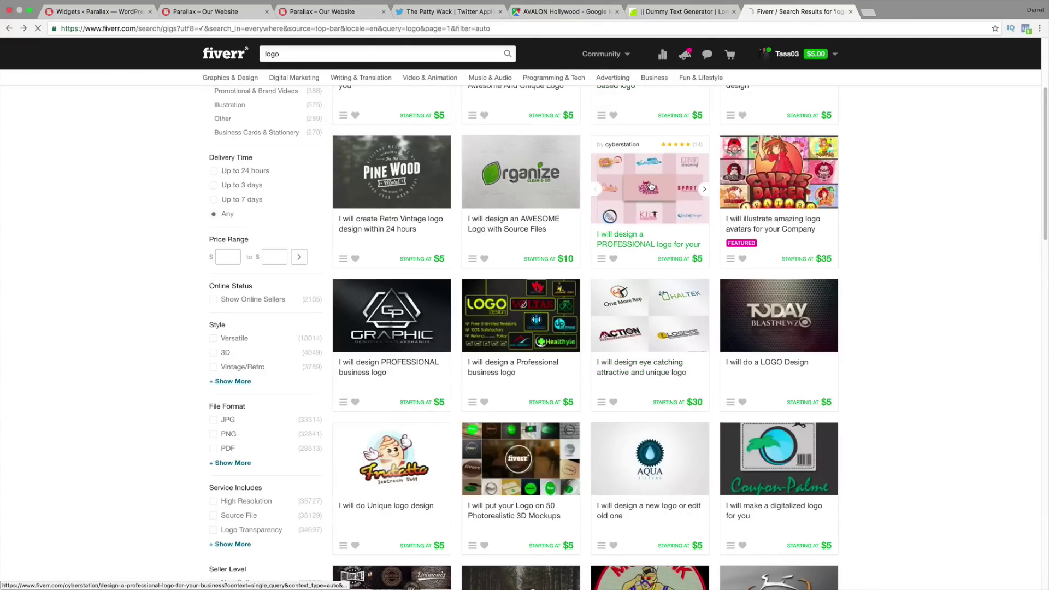
Step: Open the professional logo design gig and browse through its portfolio logo samples
click(651, 187)
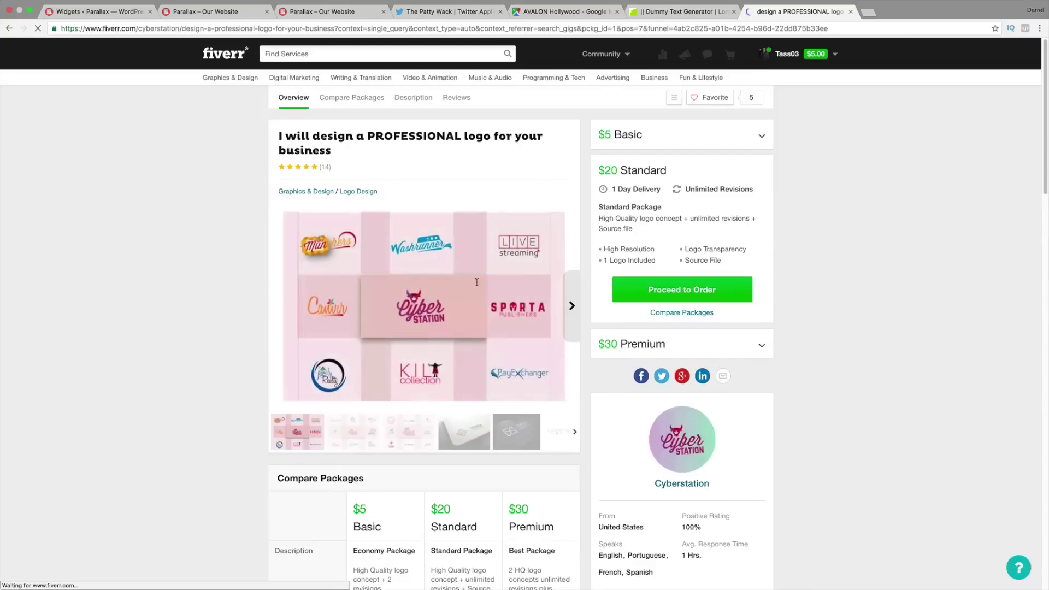
click(370, 424)
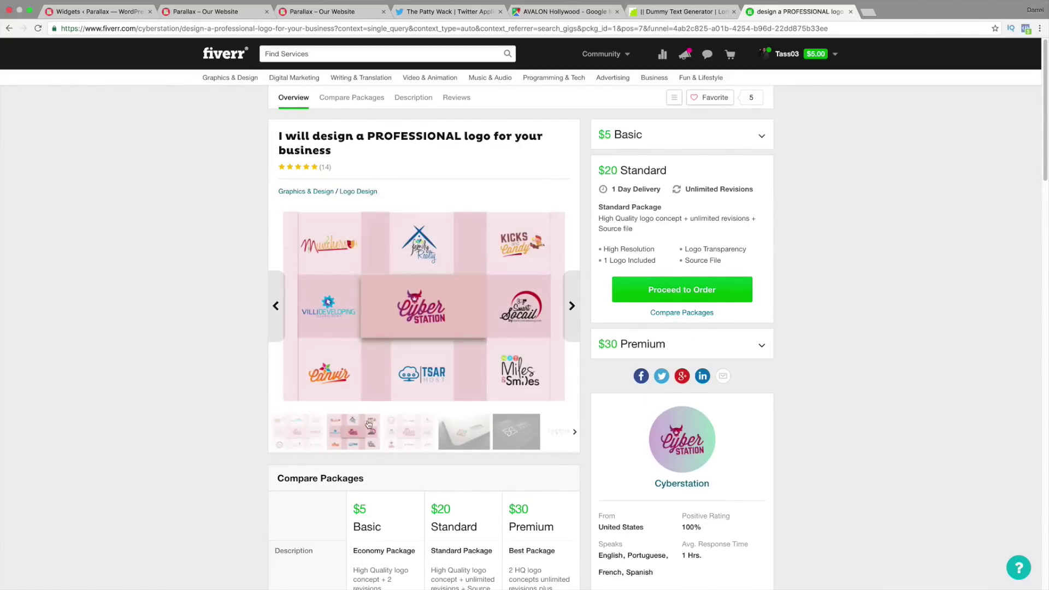
click(414, 429)
click(458, 426)
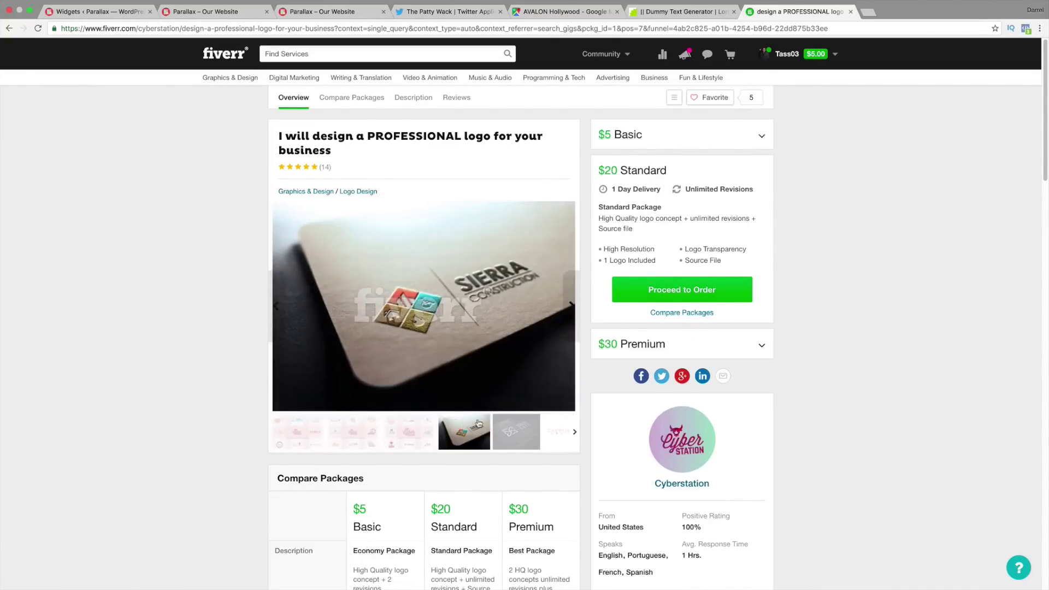
click(512, 426)
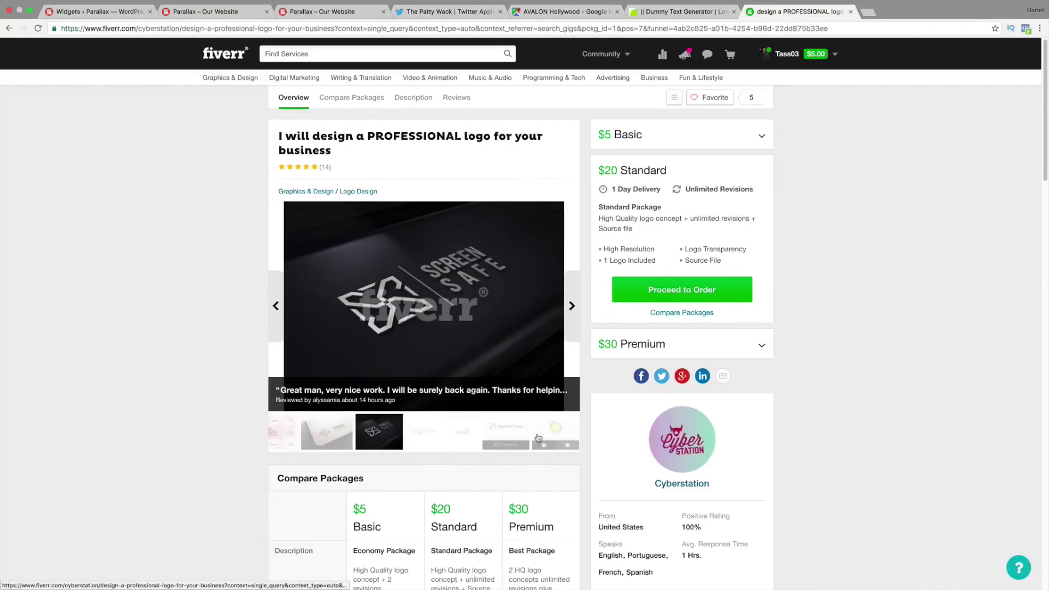
click(424, 437)
click(460, 434)
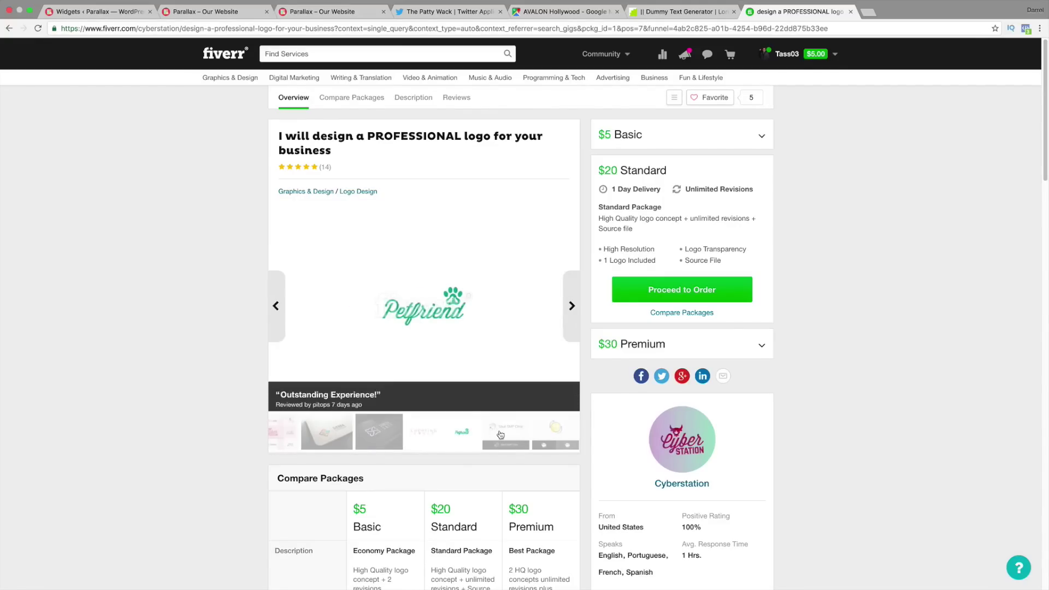
click(522, 434)
click(553, 435)
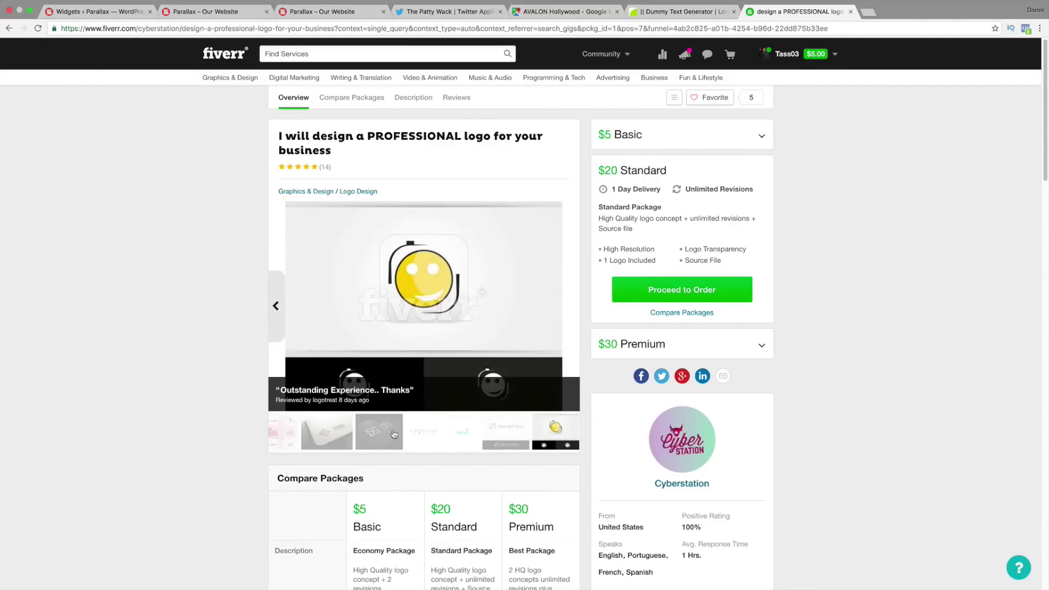
click(386, 435)
click(311, 435)
click(306, 435)
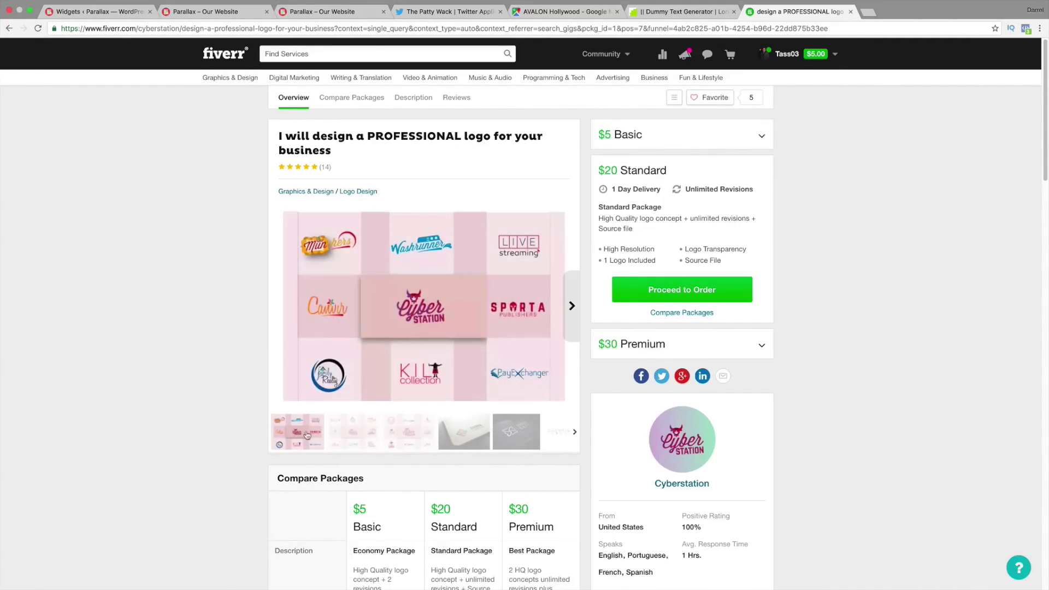
click(365, 436)
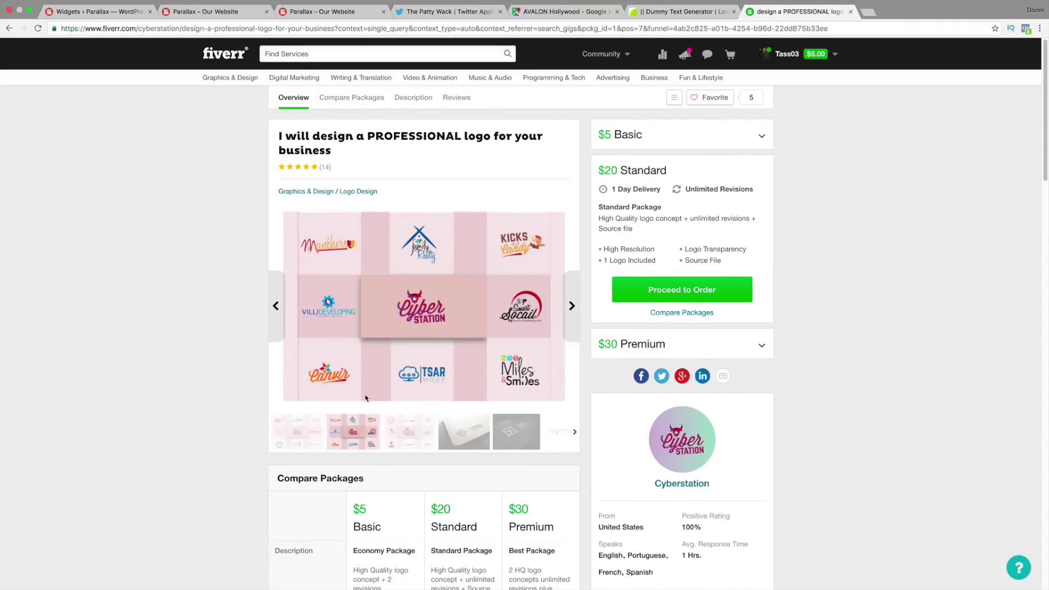
scroll(397, 329, down, 1)
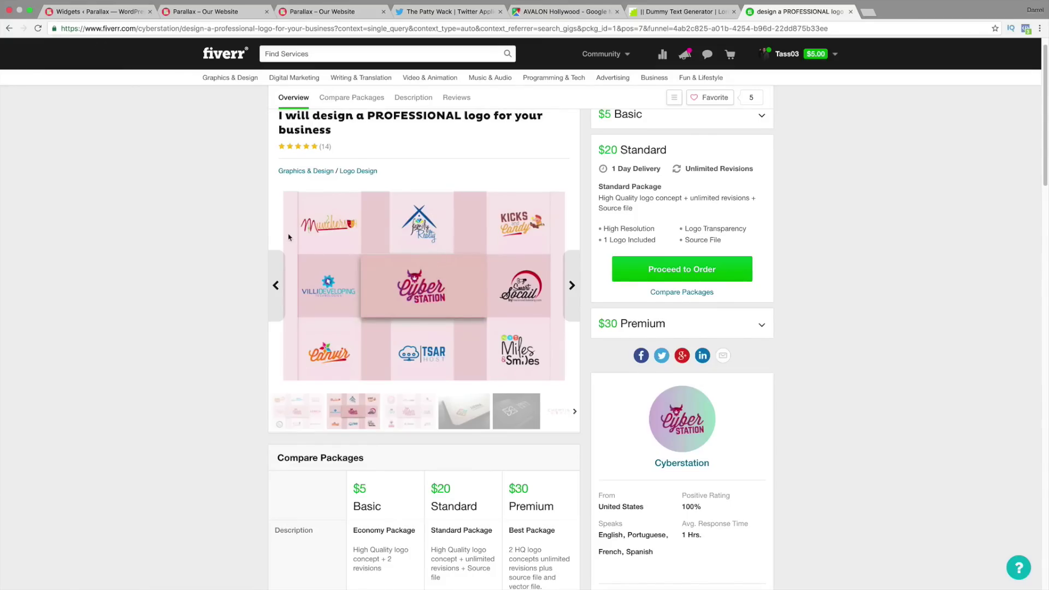
scroll(289, 238, down, 4)
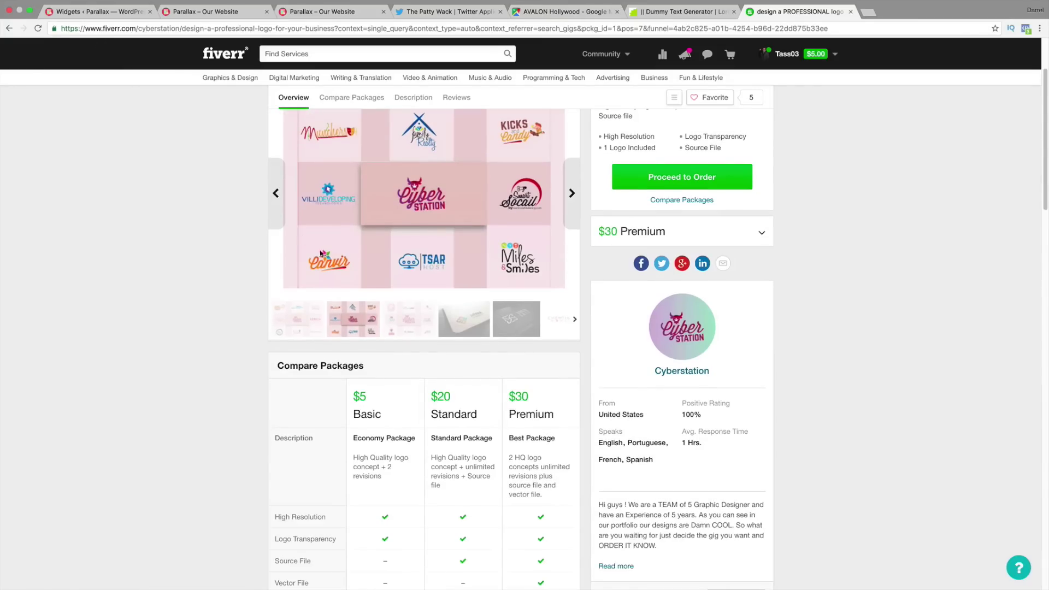
Step: Scroll through the $5 logo gig results, then return to the WordPress Widgets page
click(8, 28)
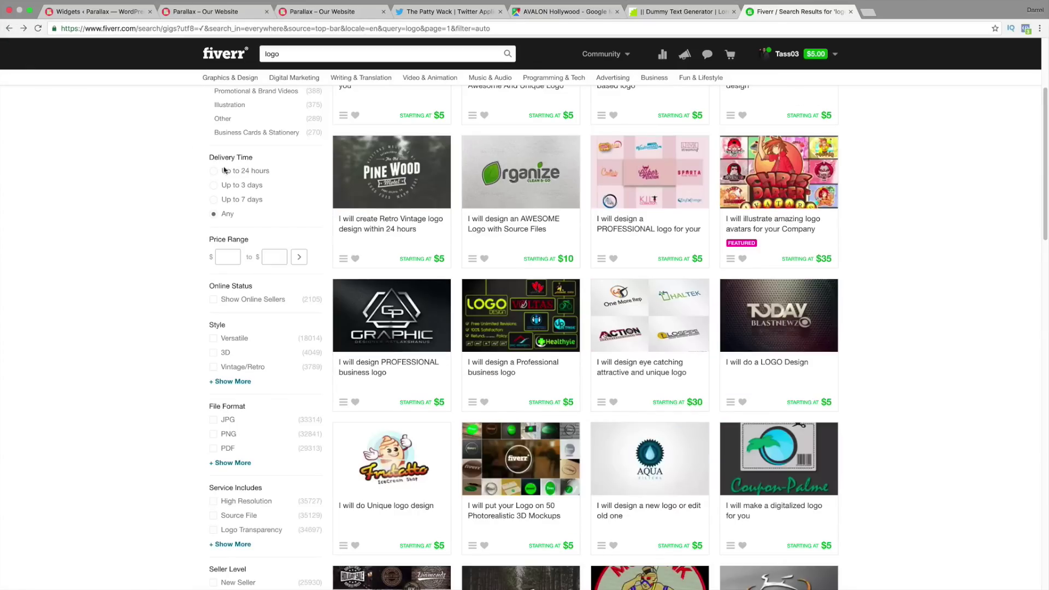
scroll(363, 216, down, 3)
scroll(491, 307, down, 3)
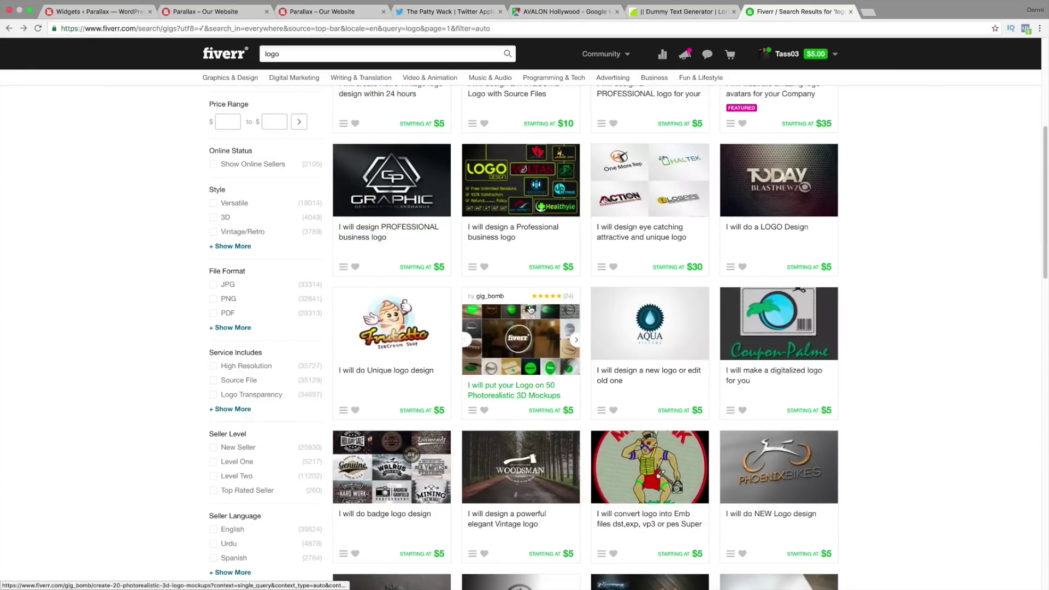
scroll(530, 310, down, 8)
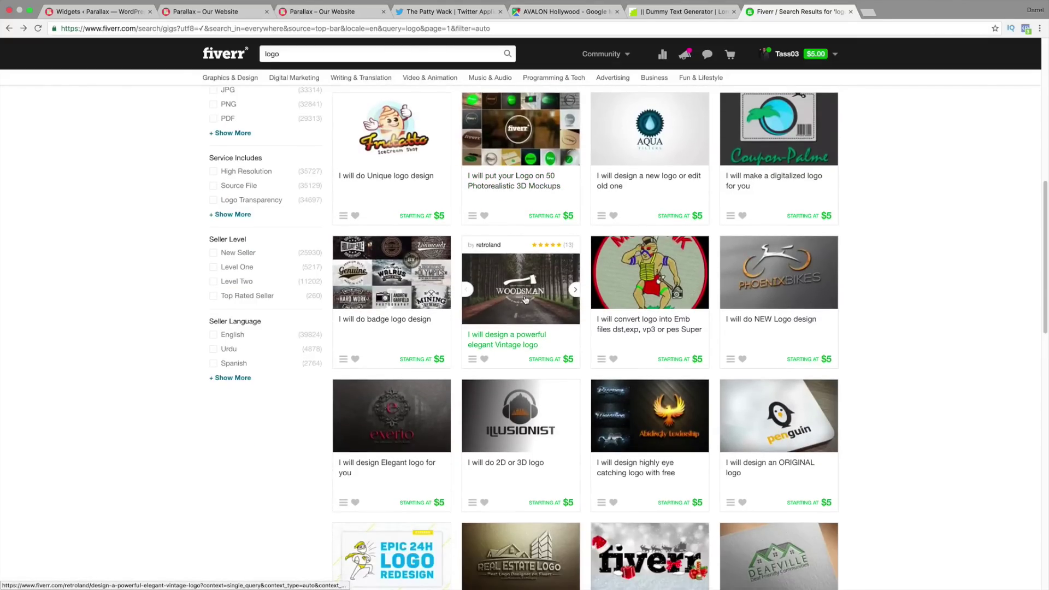
scroll(525, 300, down, 1)
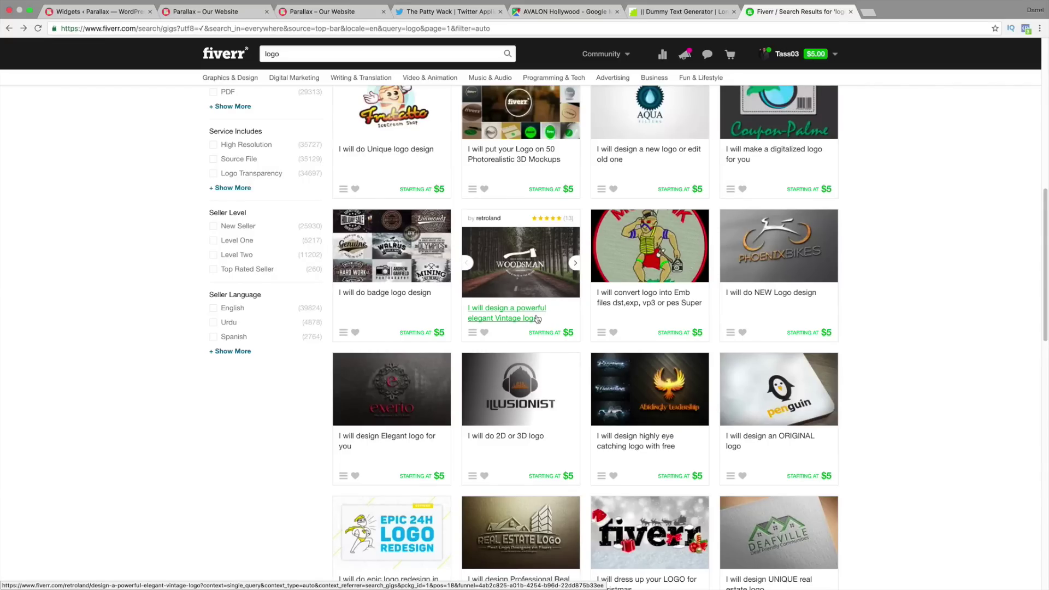
click(115, 12)
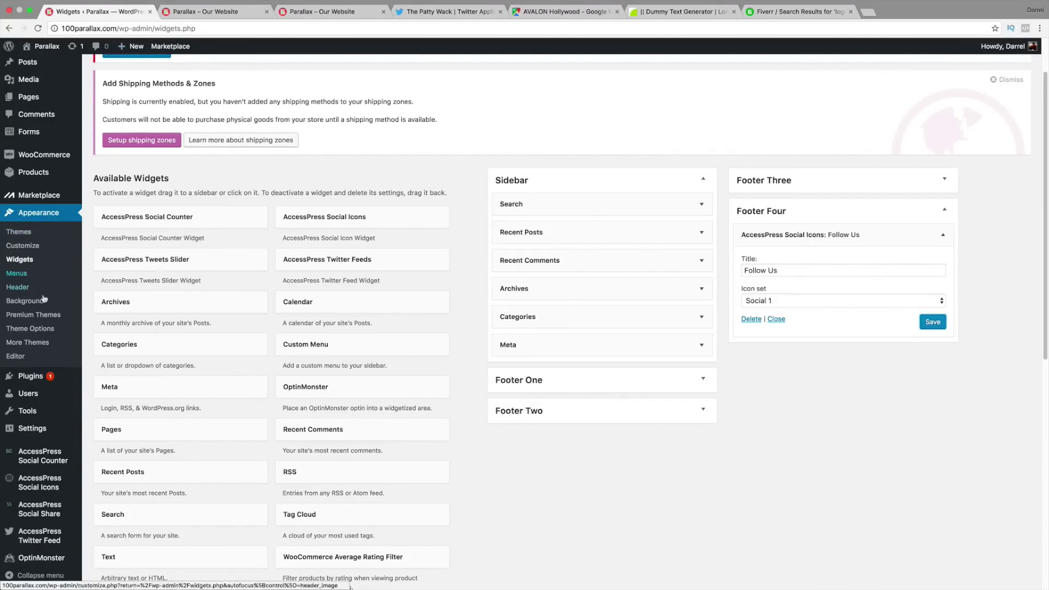
Step: Go from Theme Options' Upload Logo to Custom Header and note the suggested 250 × 170 px size
click(44, 329)
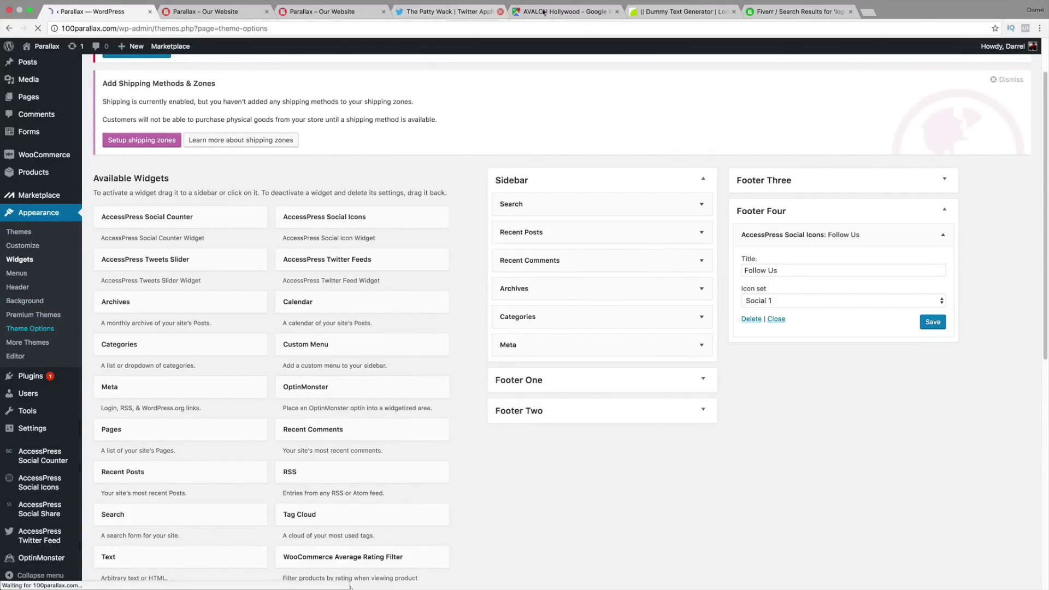
scroll(556, 166, down, 5)
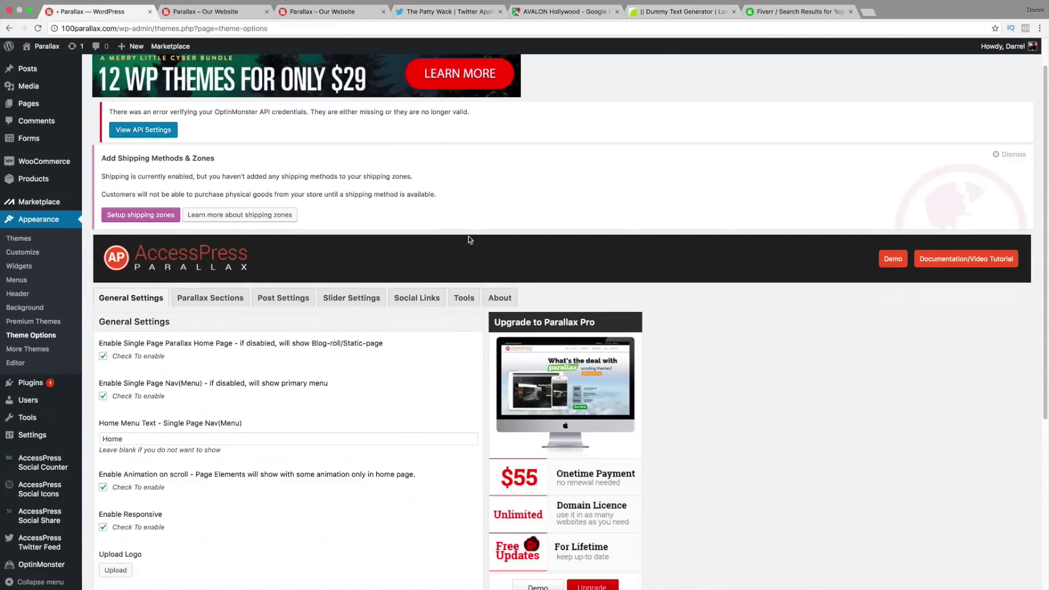
scroll(432, 225, down, 5)
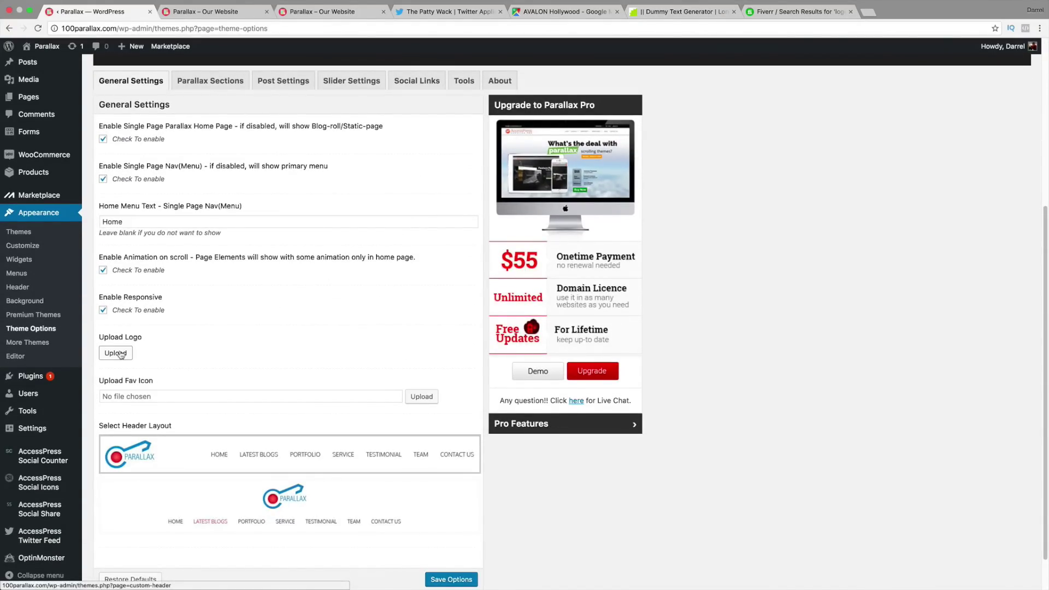
click(116, 353)
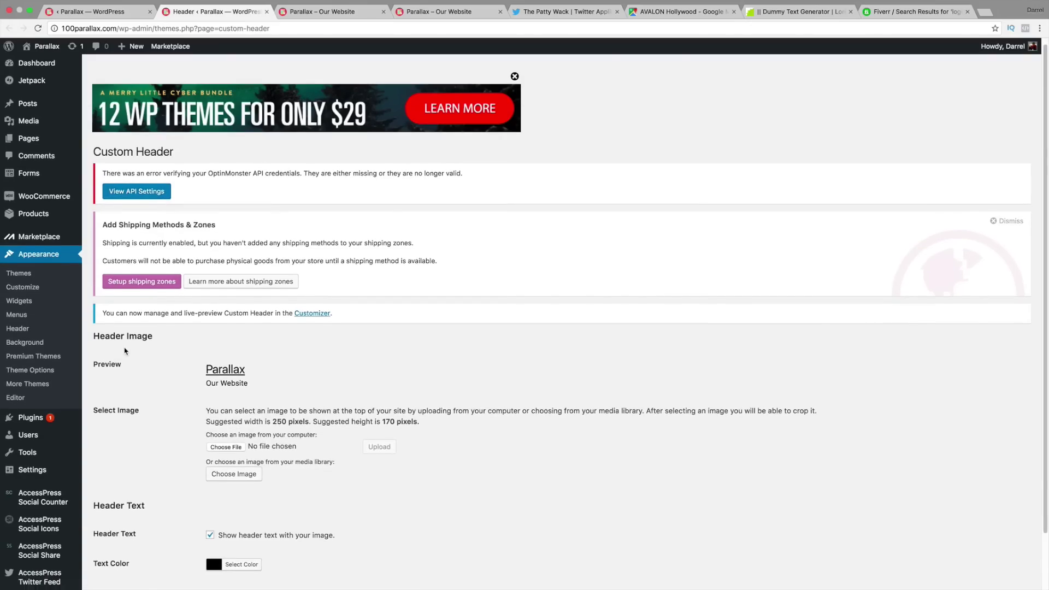
scroll(202, 358, down, 2)
drag(265, 359, 424, 361)
click(423, 361)
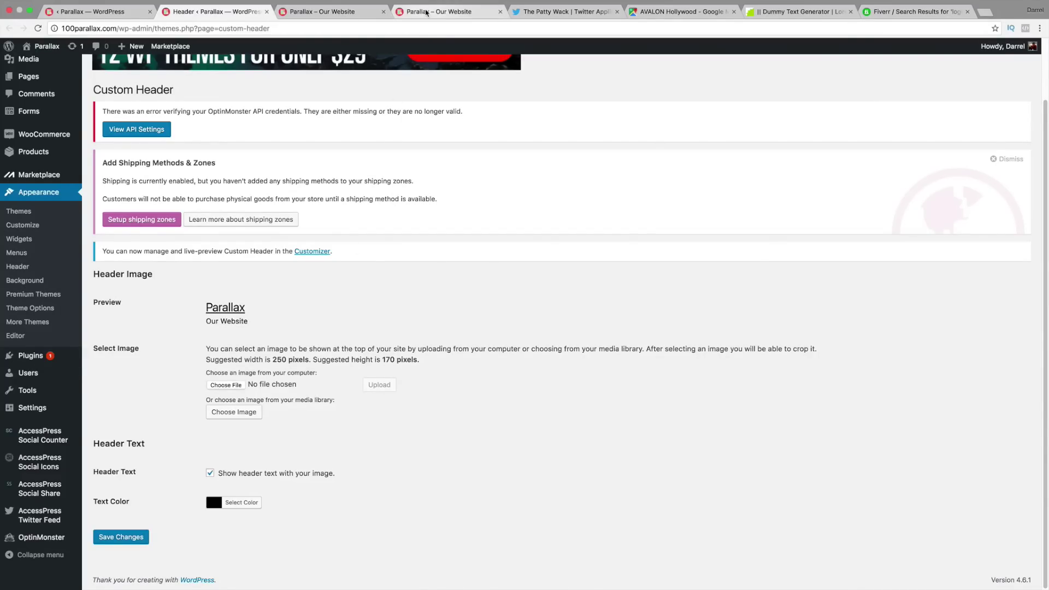
Step: Load accesspressparallax.com and inspect its header logo image, which is 250 × 40 pixels
click(440, 11)
text(accesspressparallax.com)
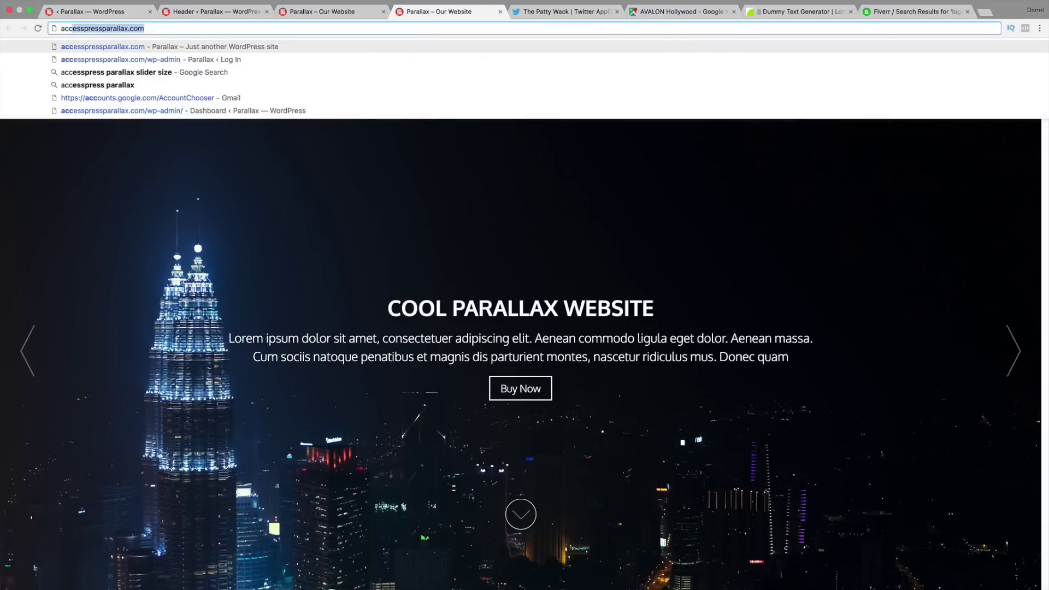
key(Return)
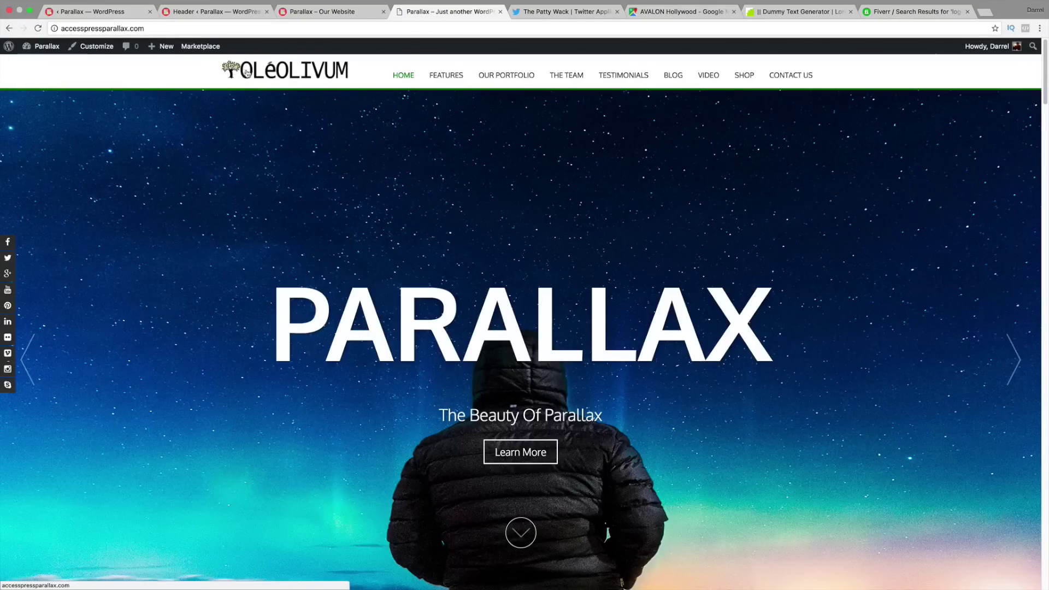
right_click(250, 73)
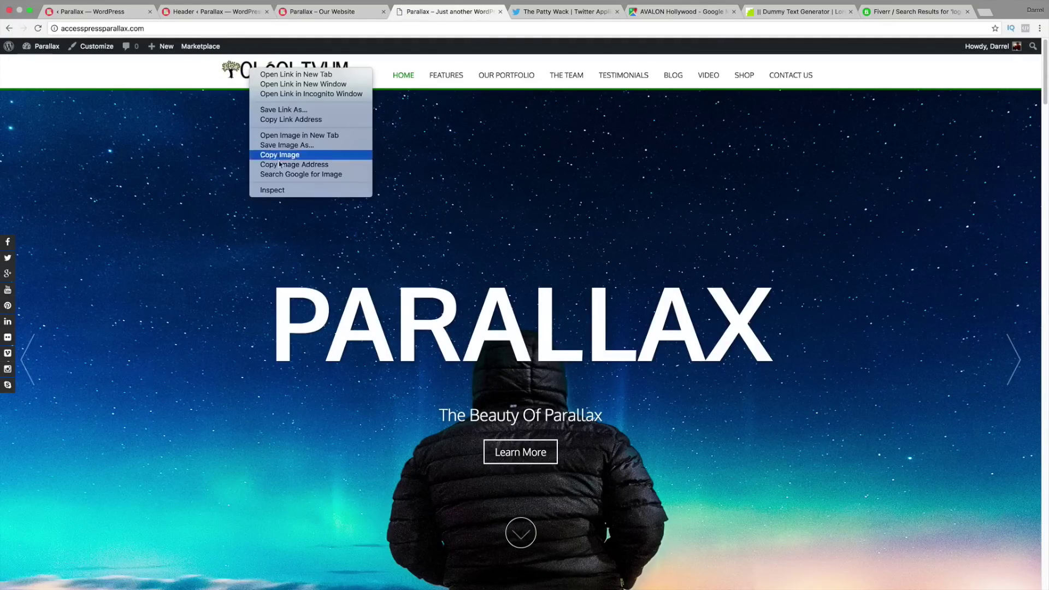
click(282, 191)
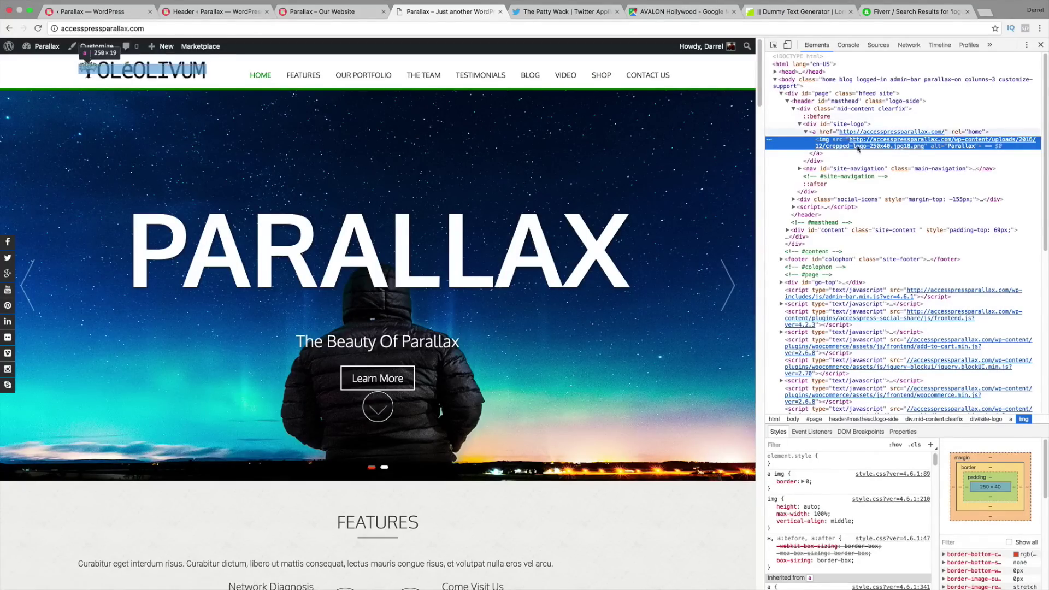
mouse_move(875, 149)
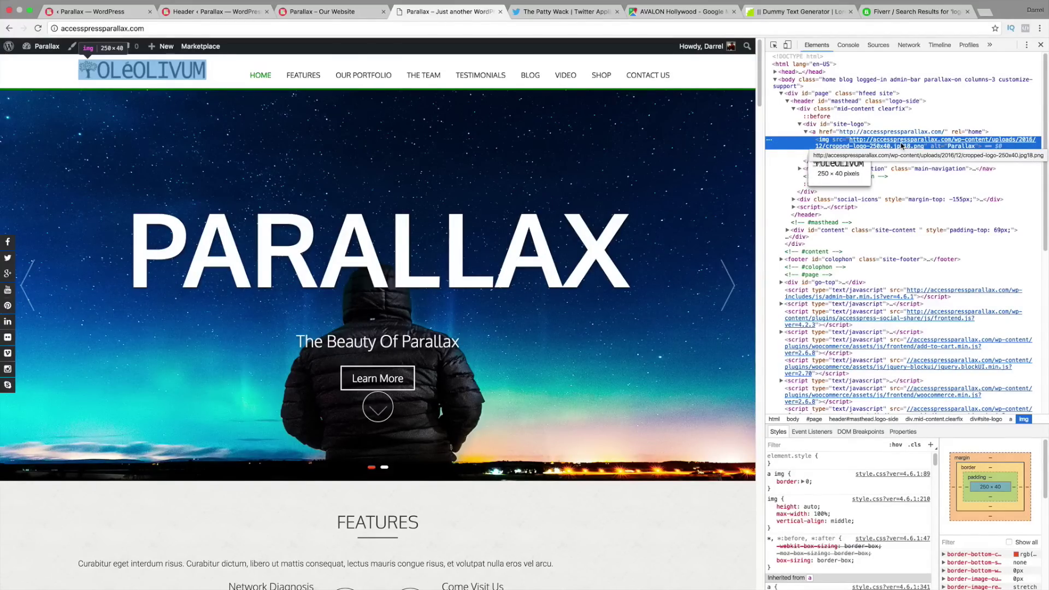
Step: Switch back to the Custom Header admin page
click(102, 12)
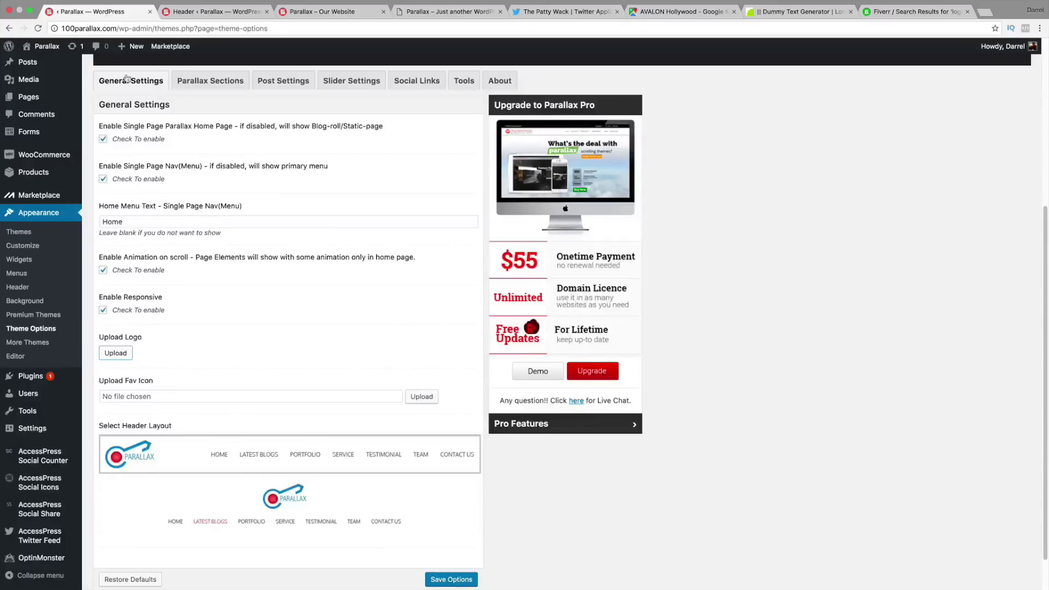
scroll(245, 246, down, 2)
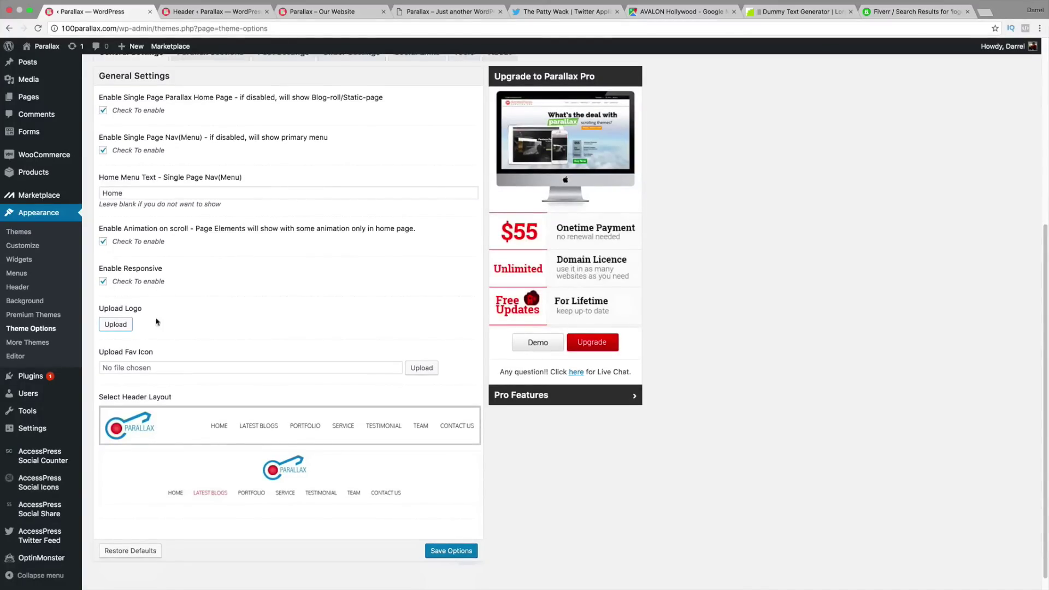
click(198, 9)
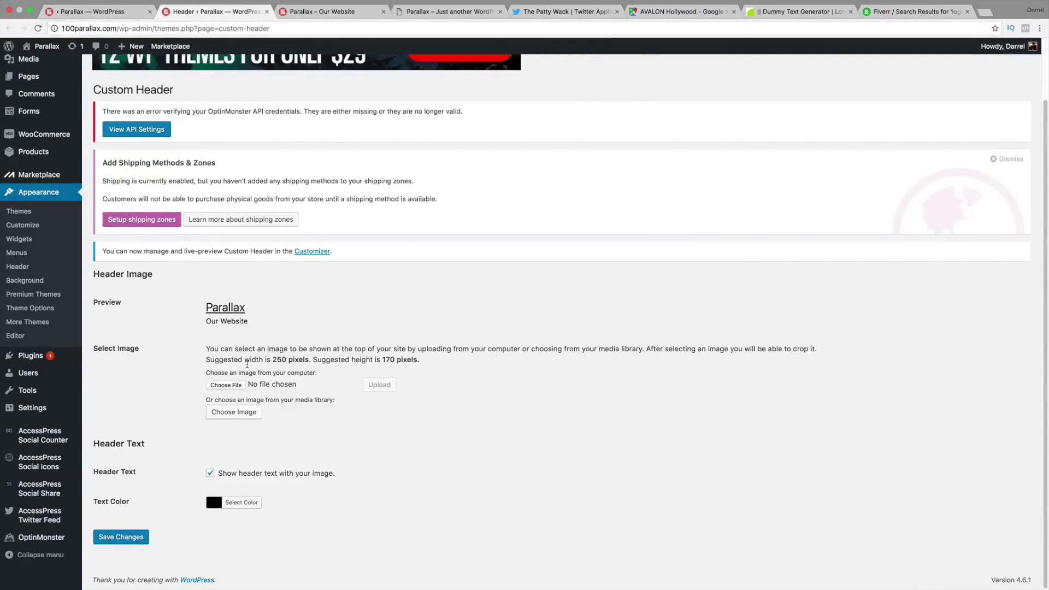
Step: Browse the Parallax Tutorial folder's images and choose logo-250x40.jpg18.png as the header image file
click(234, 386)
click(462, 70)
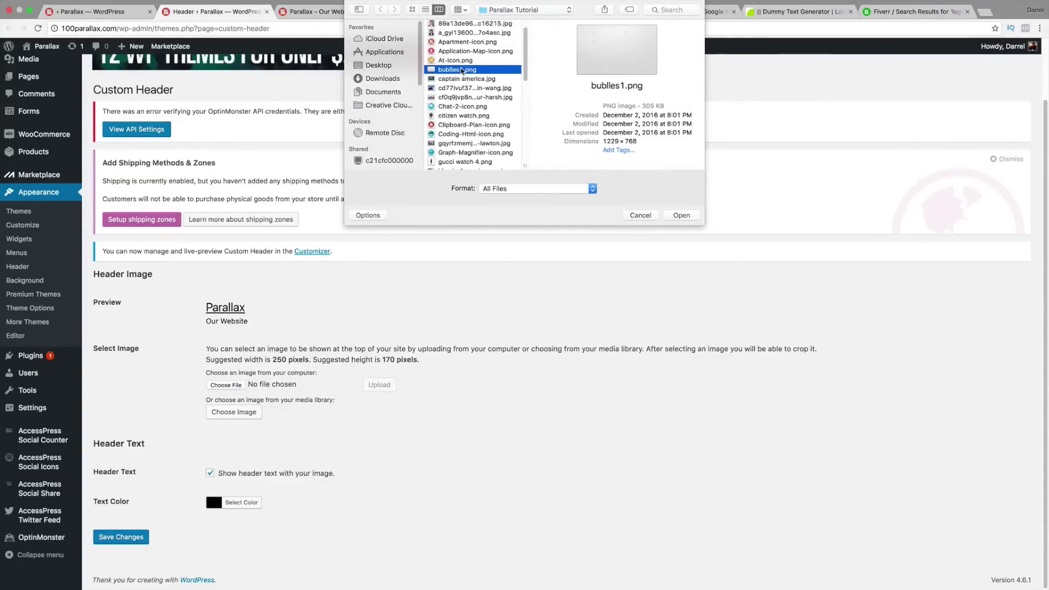
click(463, 61)
scroll(462, 63, down, 1)
click(462, 93)
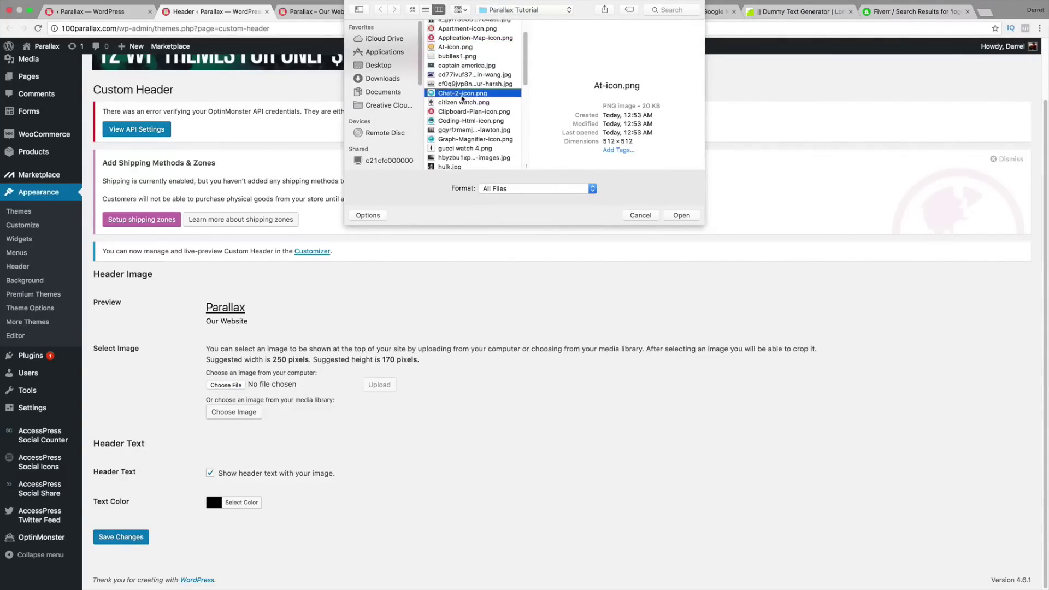
scroll(466, 109, down, 1)
click(466, 132)
scroll(466, 131, down, 1)
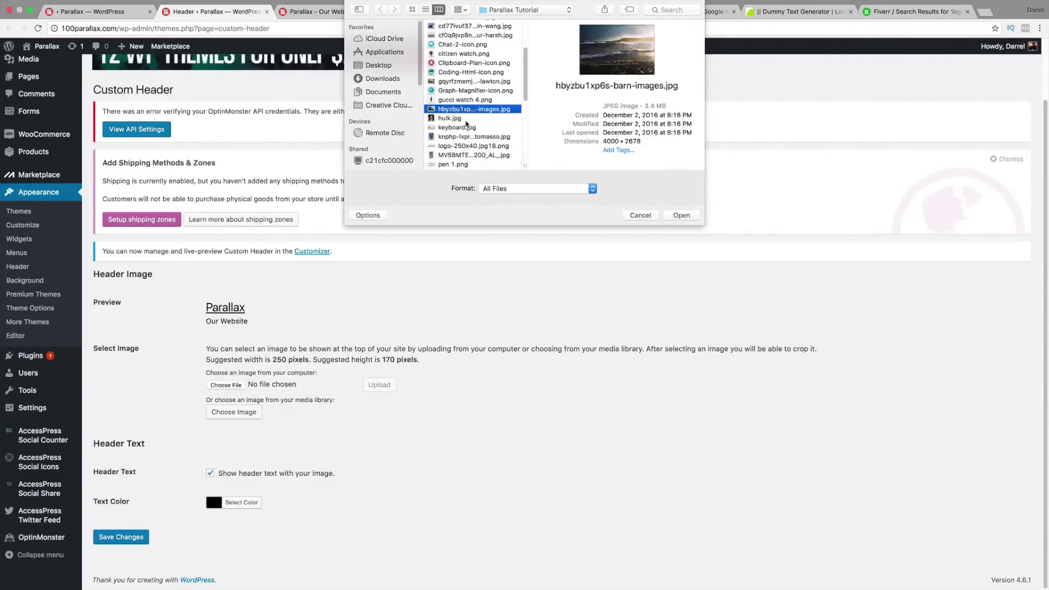
click(467, 127)
scroll(473, 131, down, 1)
scroll(474, 131, down, 1)
click(475, 137)
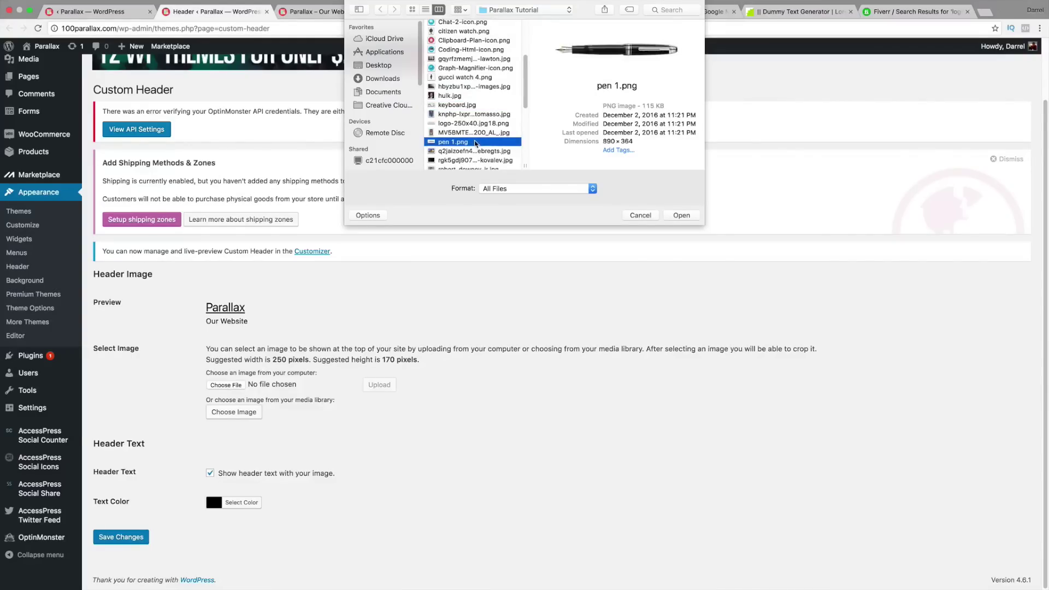
scroll(475, 138, down, 3)
click(476, 134)
scroll(477, 141, down, 4)
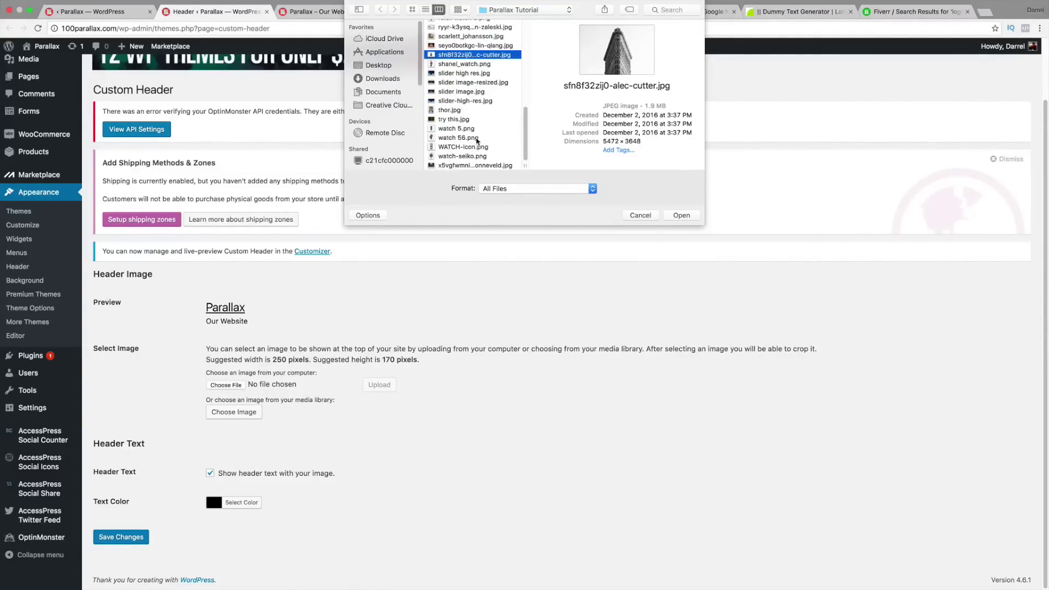
scroll(477, 151, up, 2)
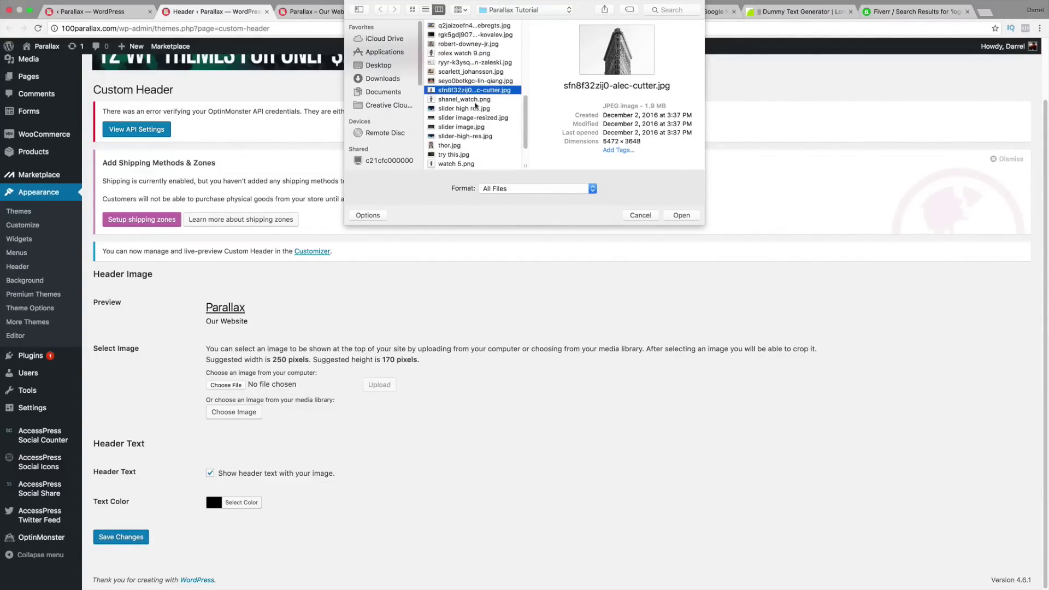
click(475, 72)
click(475, 63)
scroll(476, 60, up, 10)
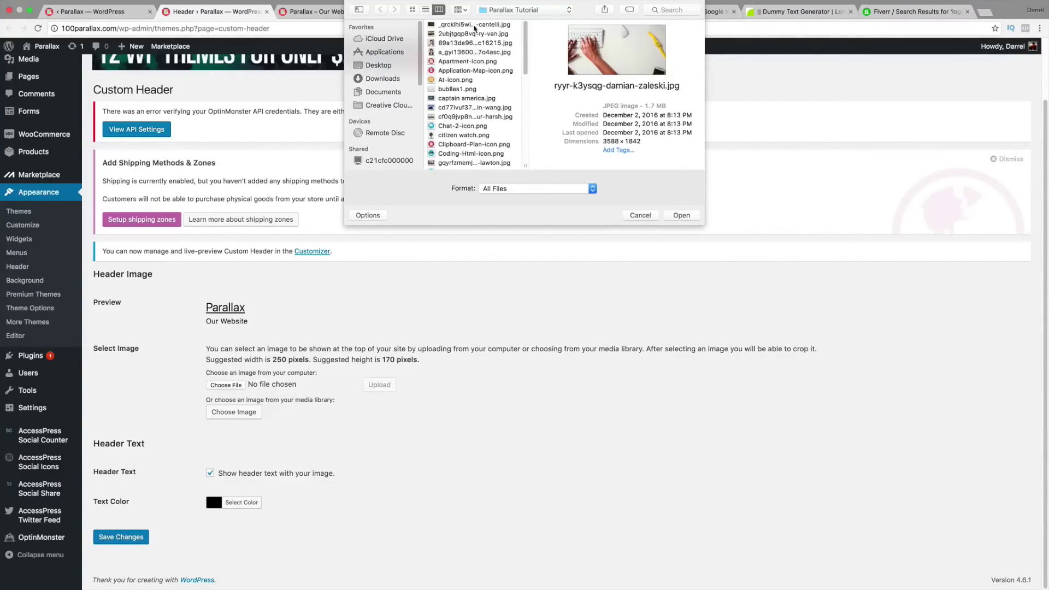
click(474, 27)
click(475, 53)
click(473, 81)
click(476, 90)
click(477, 101)
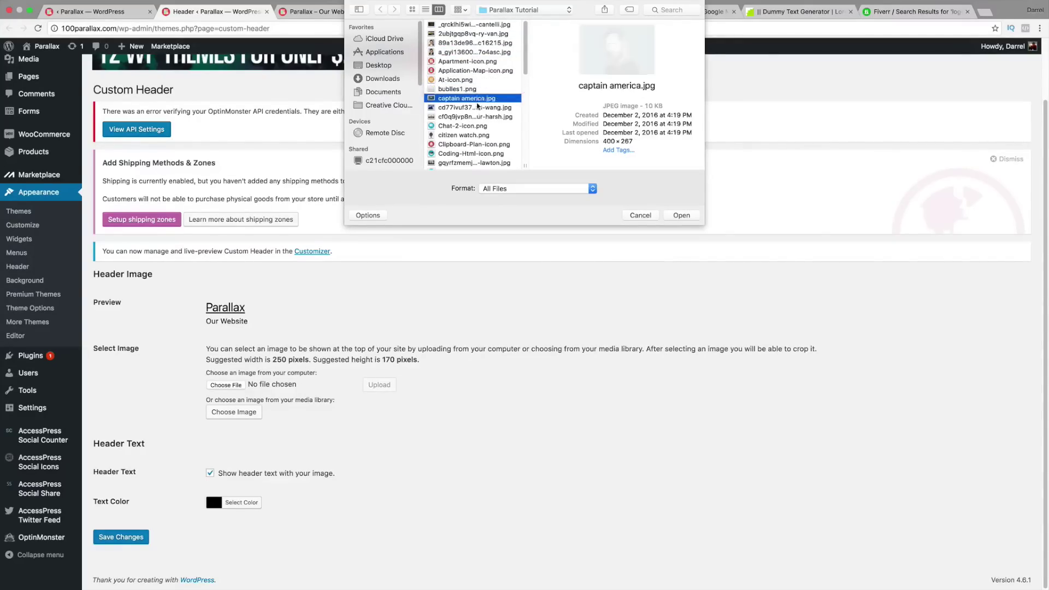
click(477, 126)
click(478, 135)
scroll(481, 143, down, 1)
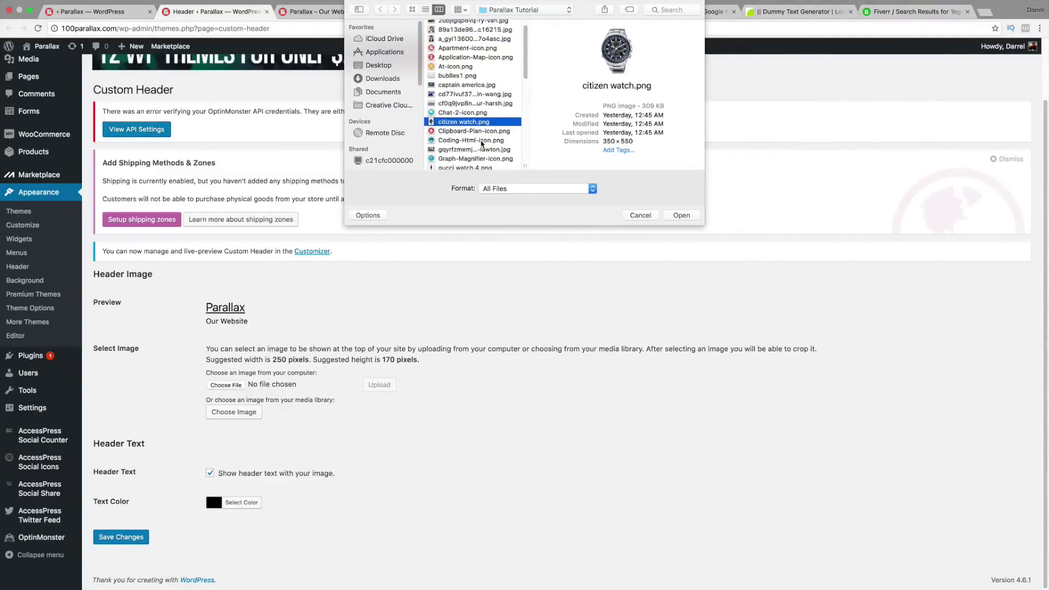
key(Down)
key(Down)
key(Down)
key(Down)
key(Down)
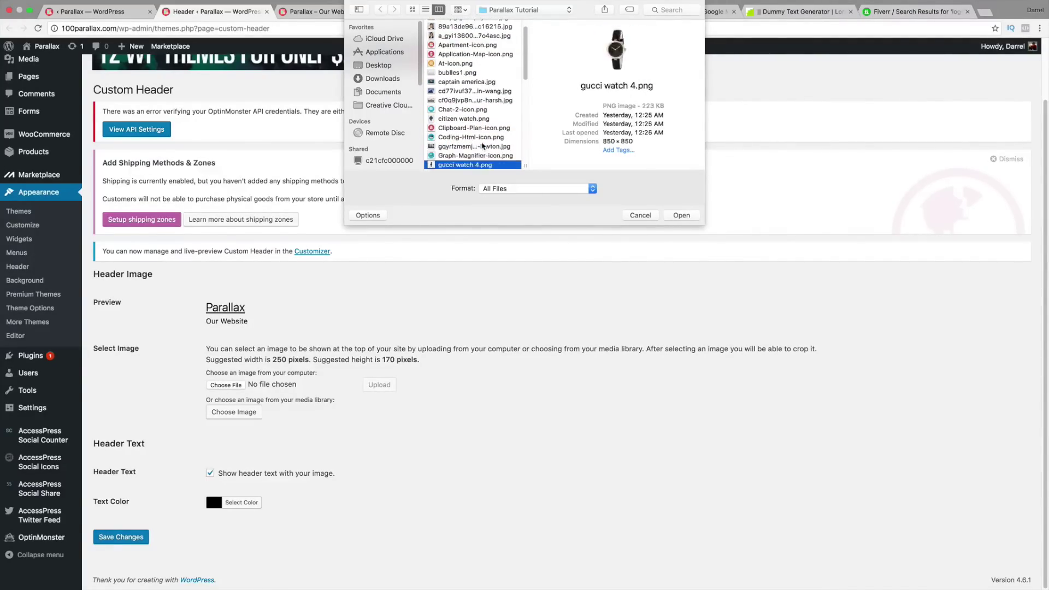
key(Down)
key(Down)
key(Down)
key(Down)
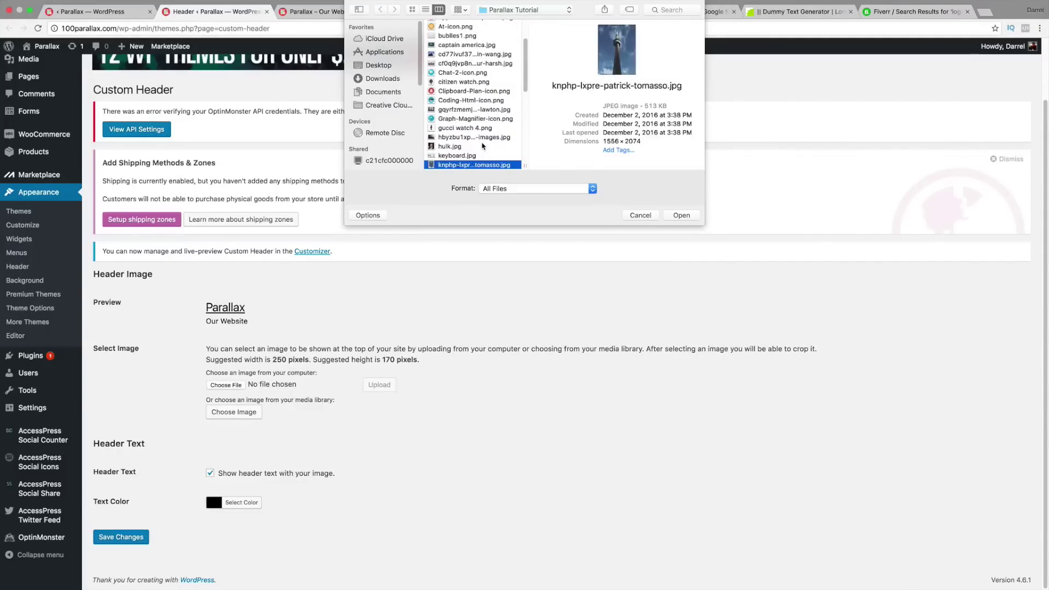
key(Down)
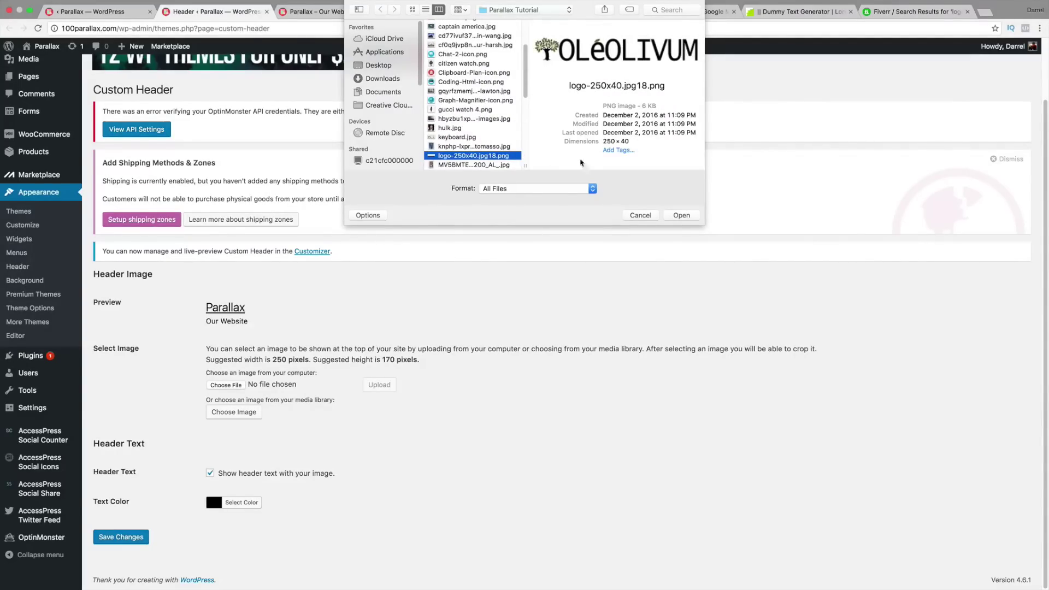
click(687, 218)
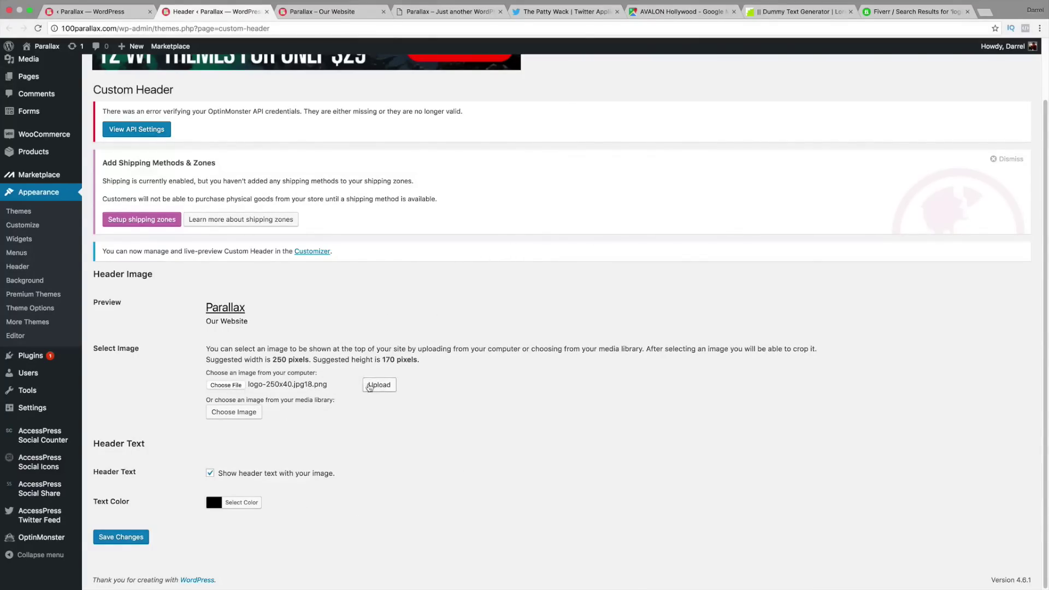
Step: Upload the logo, stretch the crop box over the whole OLEOLIVUM logo, and publish it
click(377, 386)
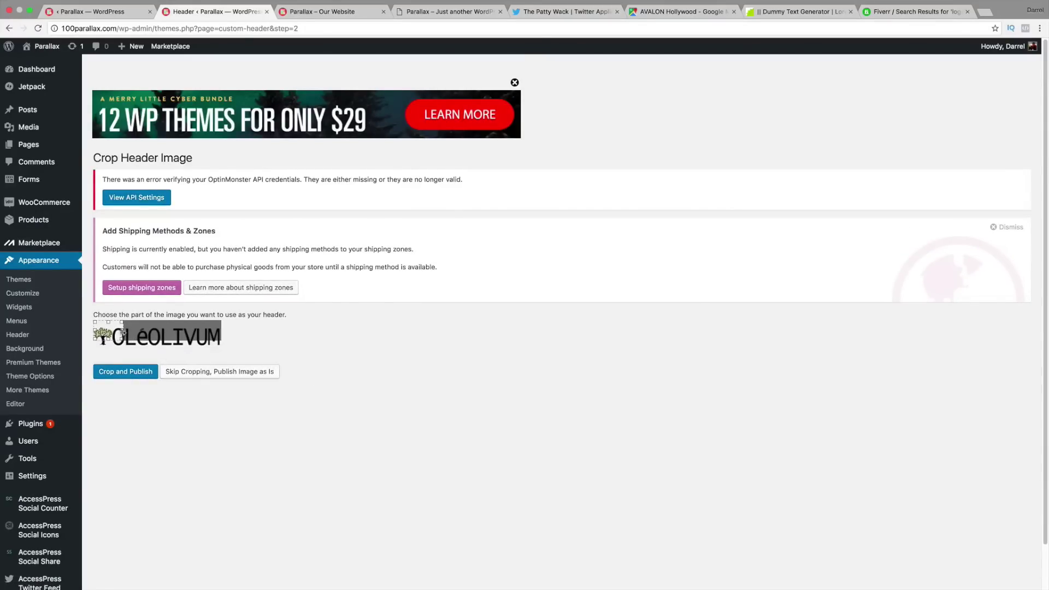
drag(123, 333, 238, 308)
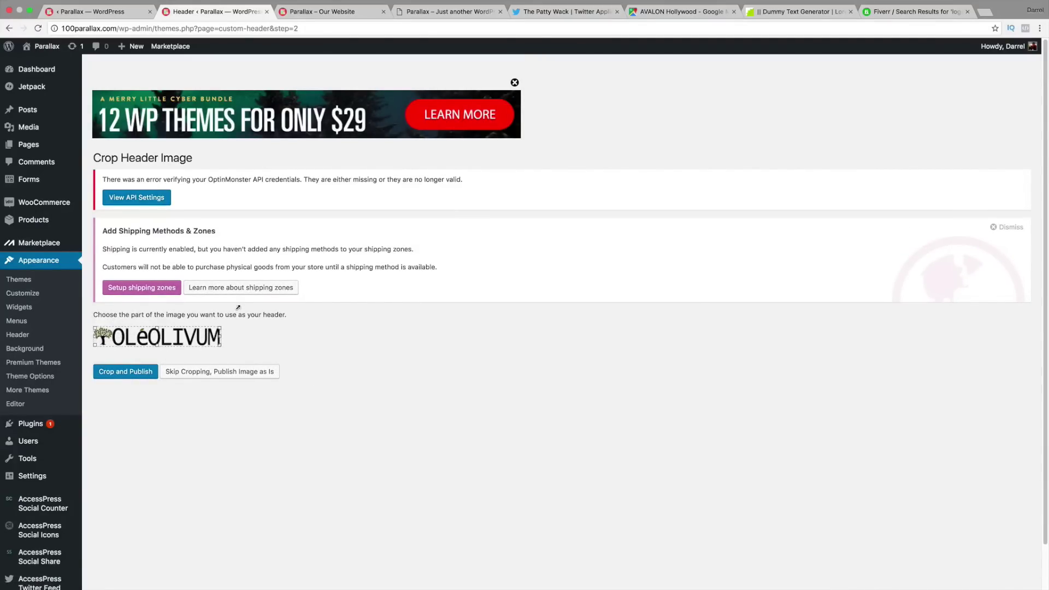
click(121, 374)
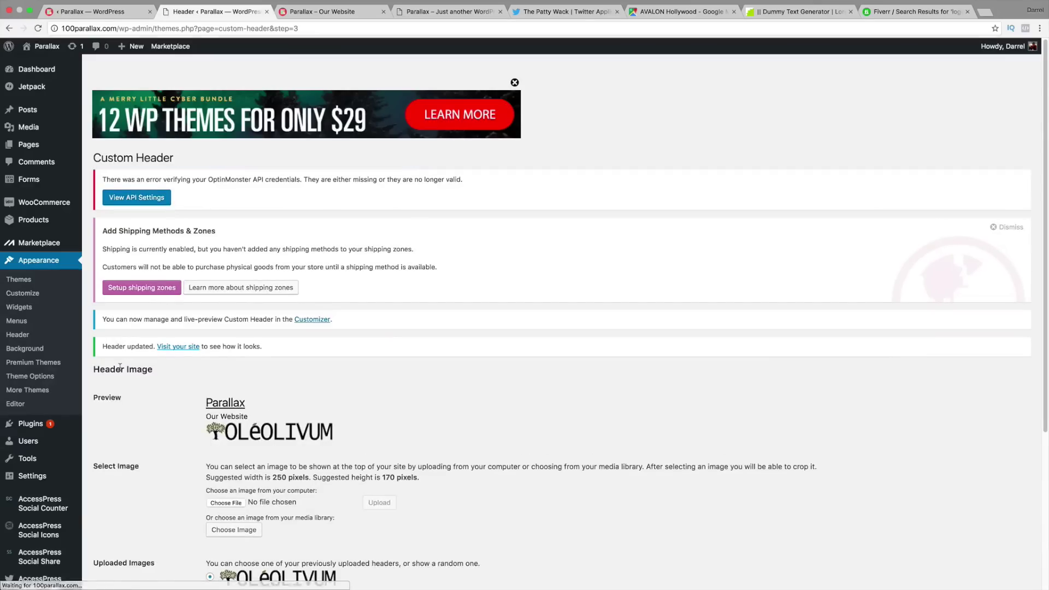
scroll(270, 387, down, 3)
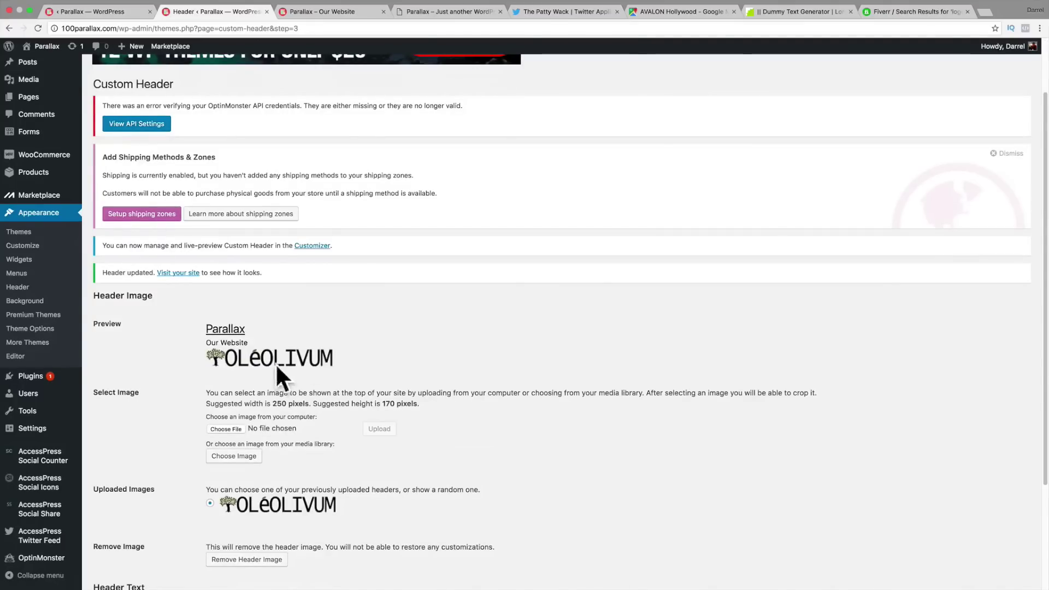
scroll(270, 387, down, 5)
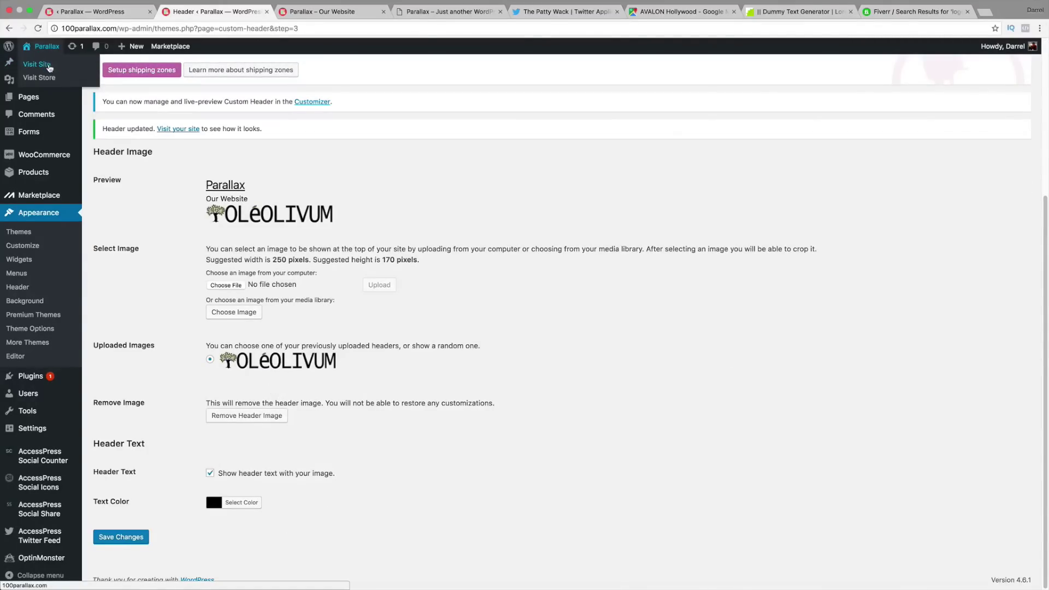
Step: View the live site's new OLEOLIVUM header logo, then return to Theme Options General Settings
click(49, 60)
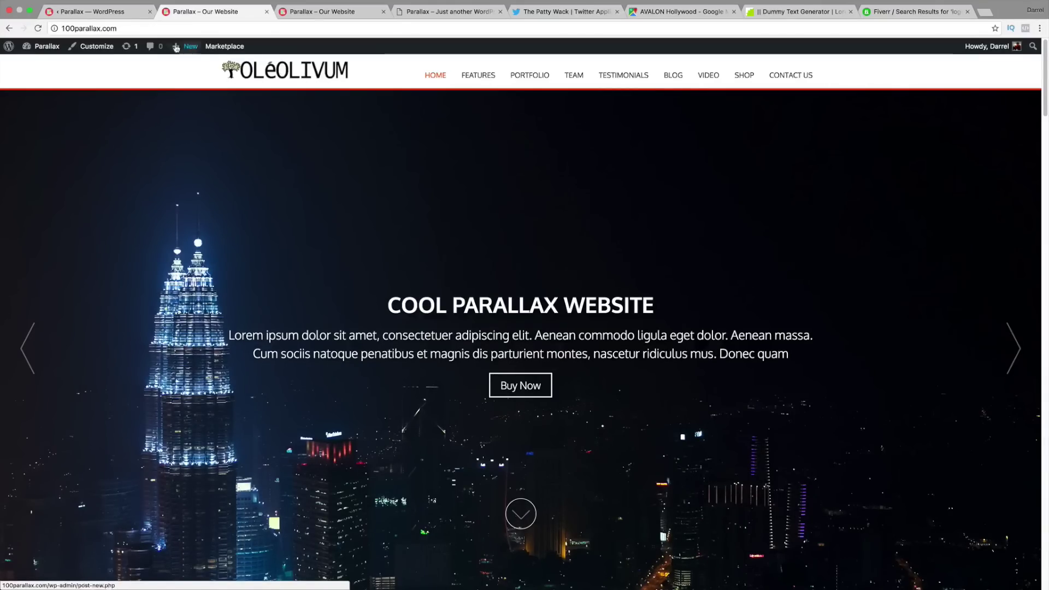
click(122, 15)
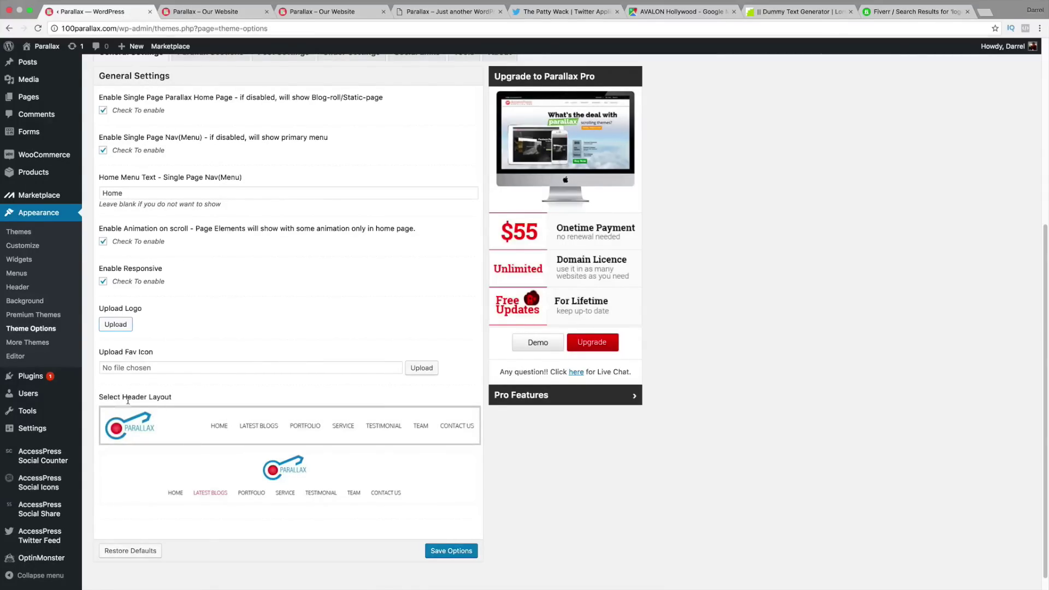
Step: Select the centred-logo header layout and save the theme options
scroll(155, 418, down, 1)
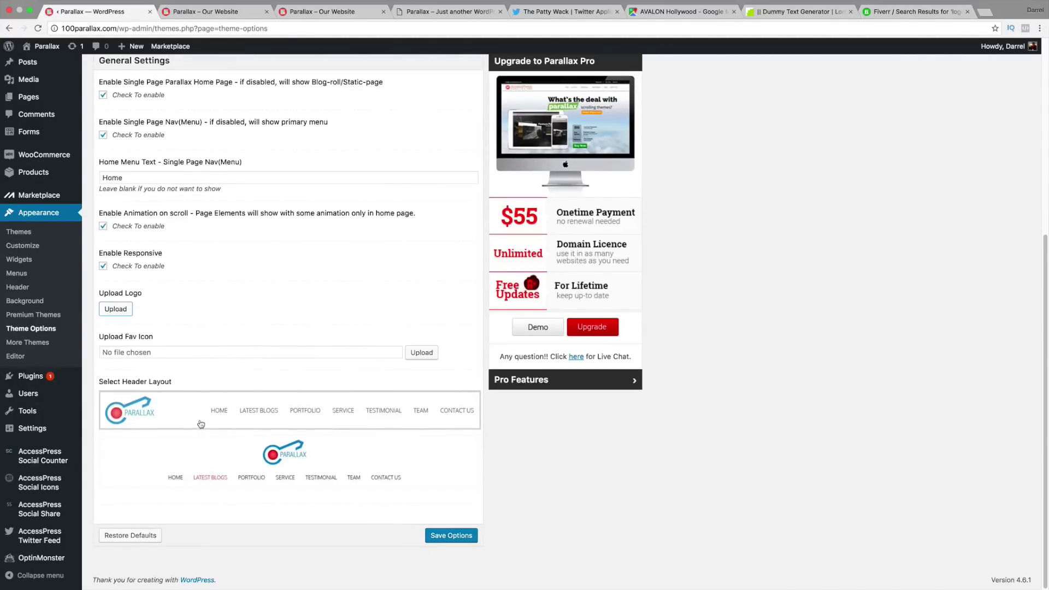
click(224, 11)
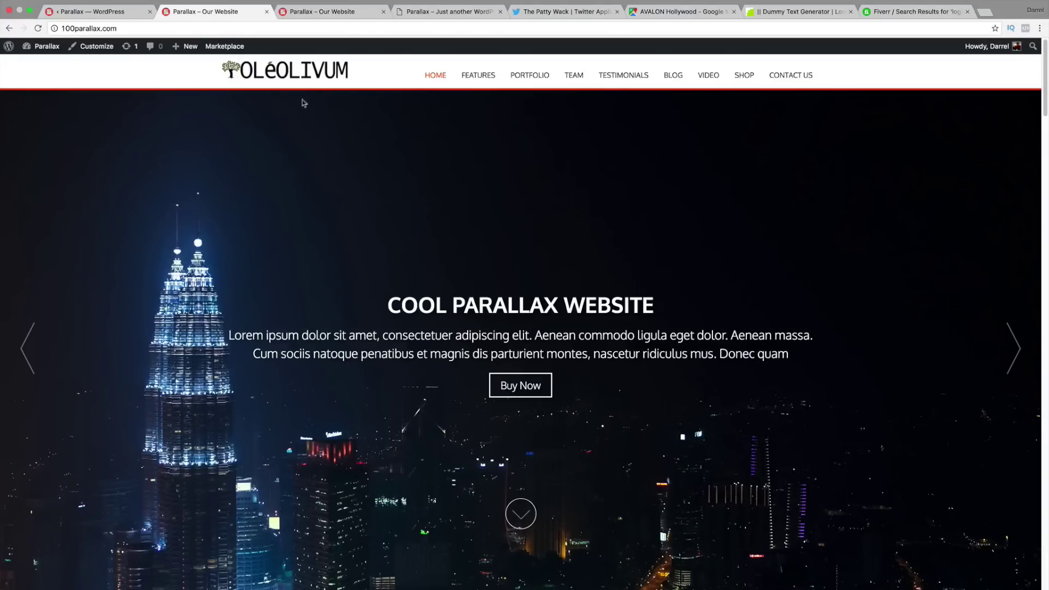
click(94, 11)
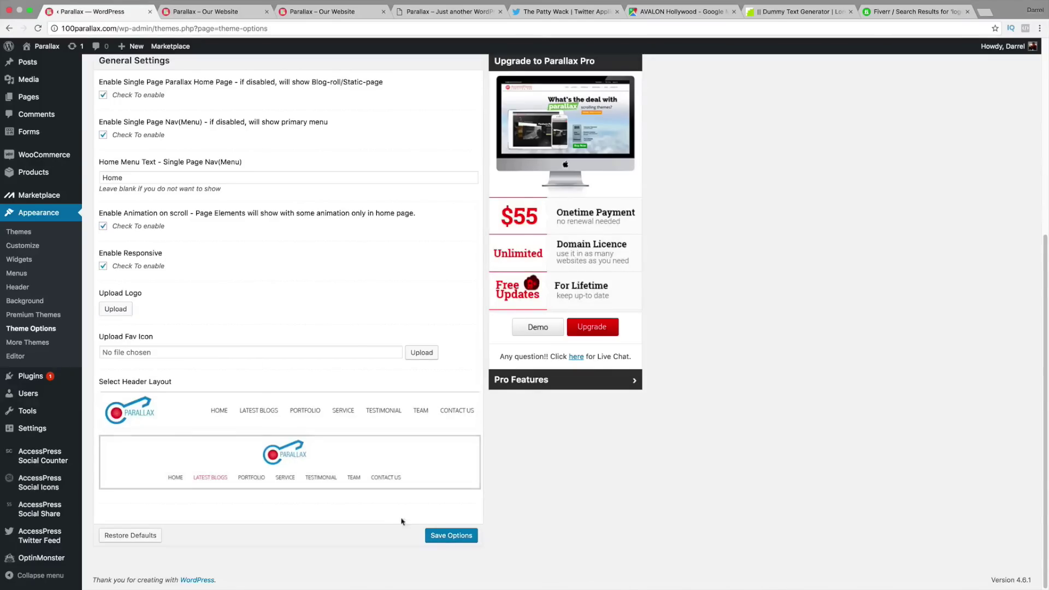
click(439, 536)
Step: Close the five extra browser tabs and reload the site to confirm the centred logo
click(383, 11)
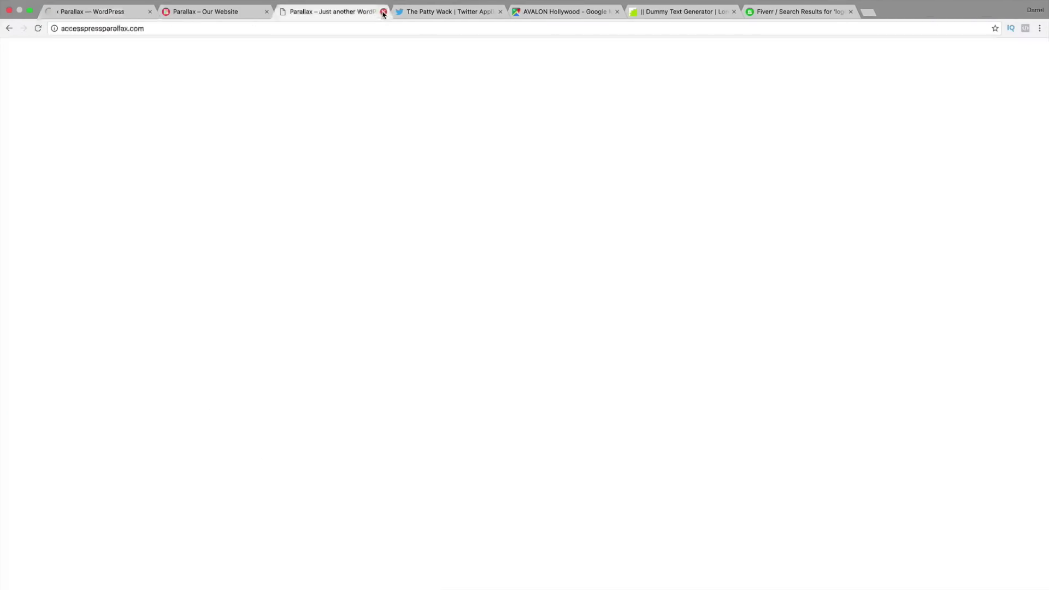
click(384, 11)
click(383, 11)
click(384, 11)
click(384, 11)
click(383, 11)
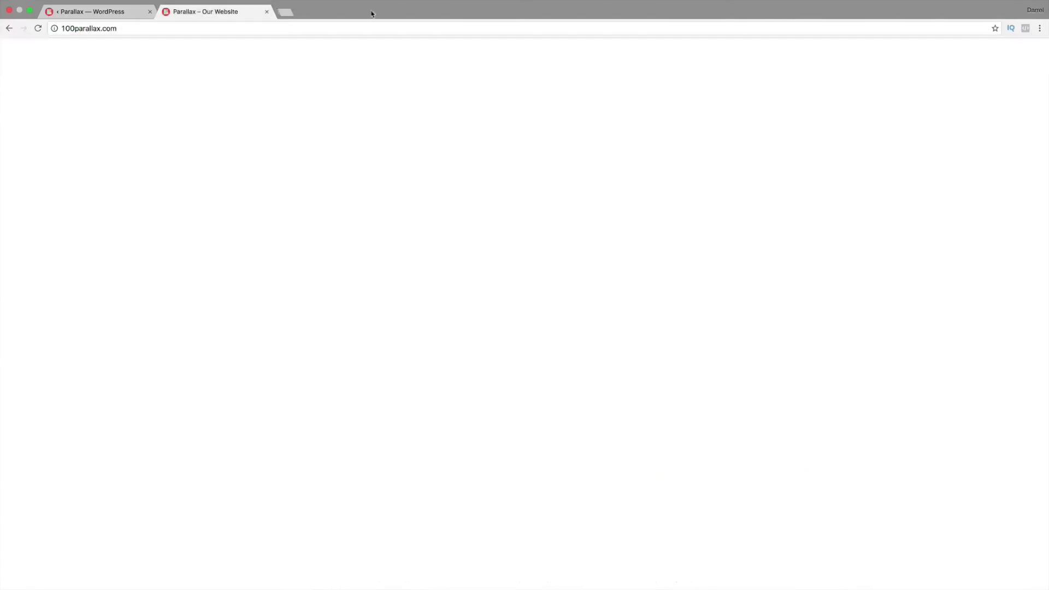
click(38, 28)
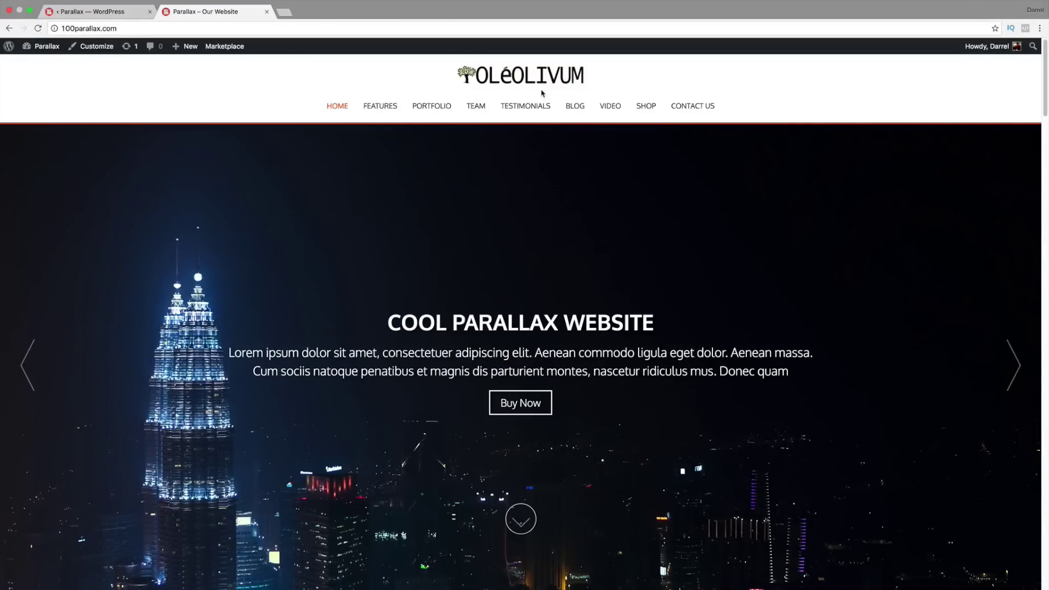
click(101, 15)
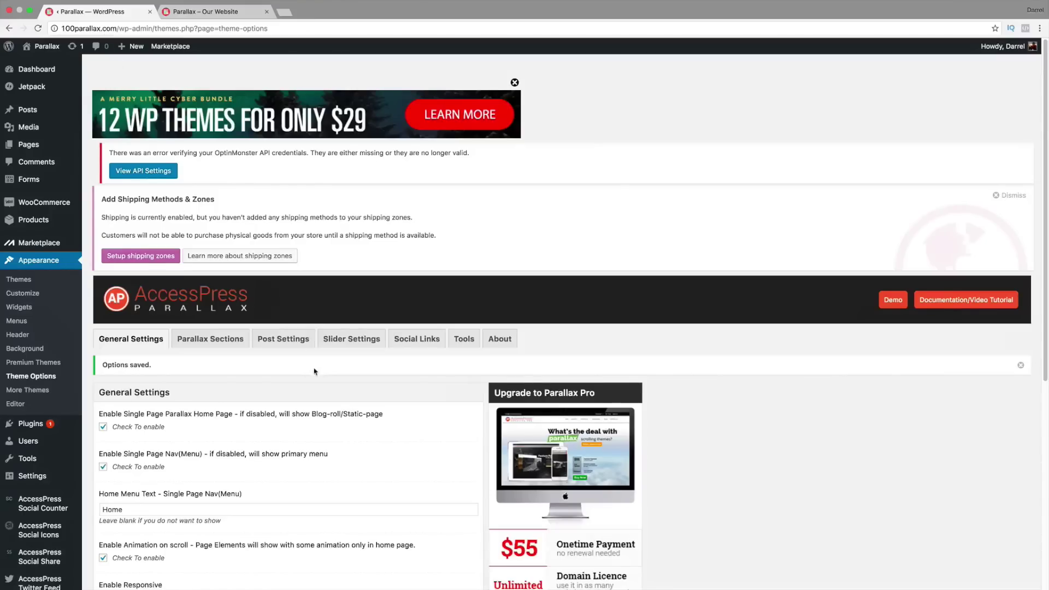
Step: Look through the Parallax Sections, Post Settings and Slider Settings tabs
scroll(311, 355, down, 10)
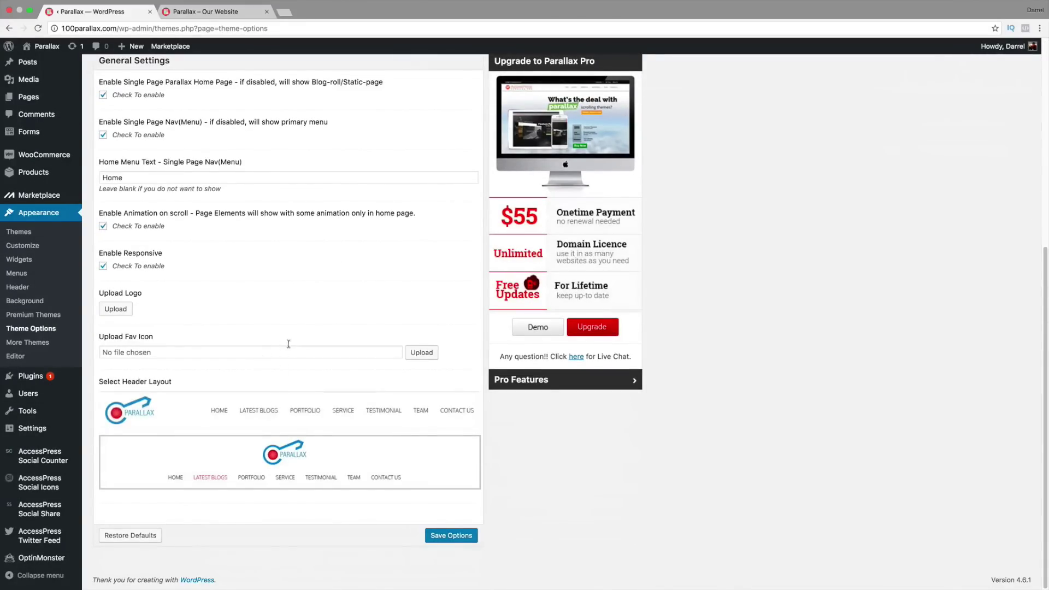
scroll(354, 427, up, 3)
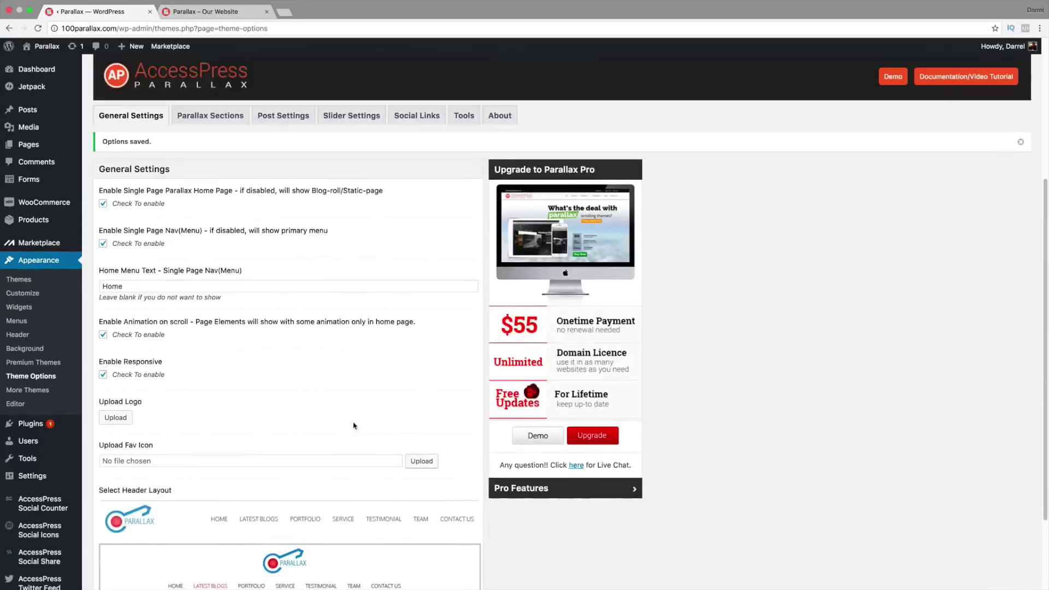
click(228, 118)
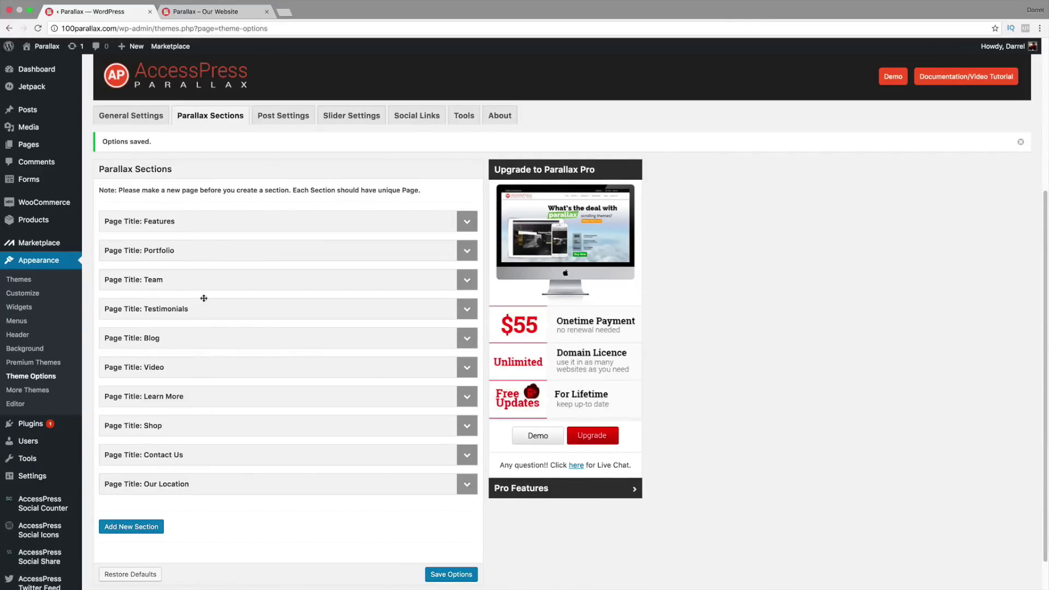
click(279, 121)
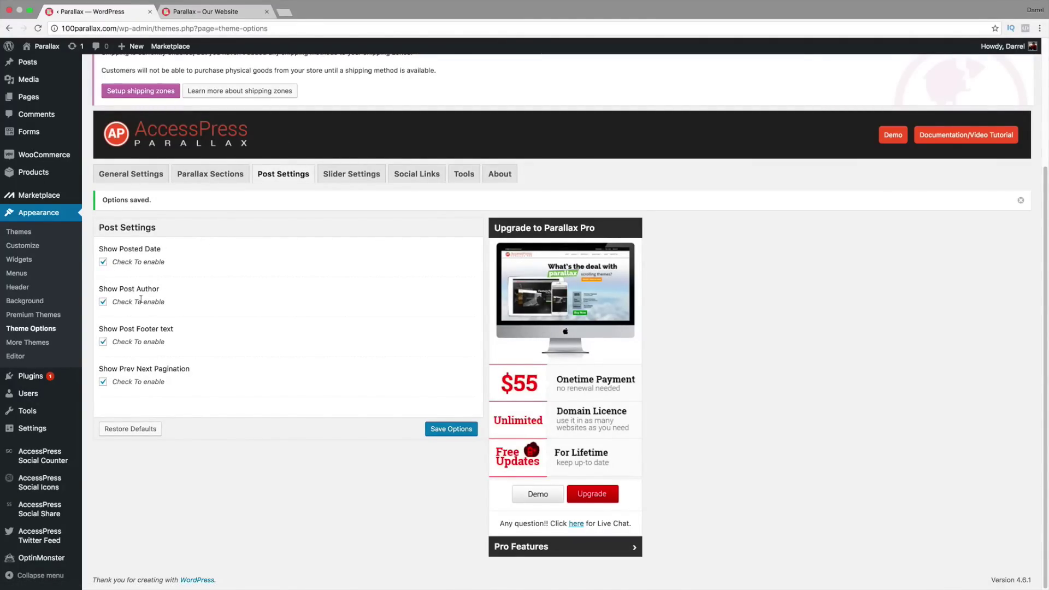
click(334, 179)
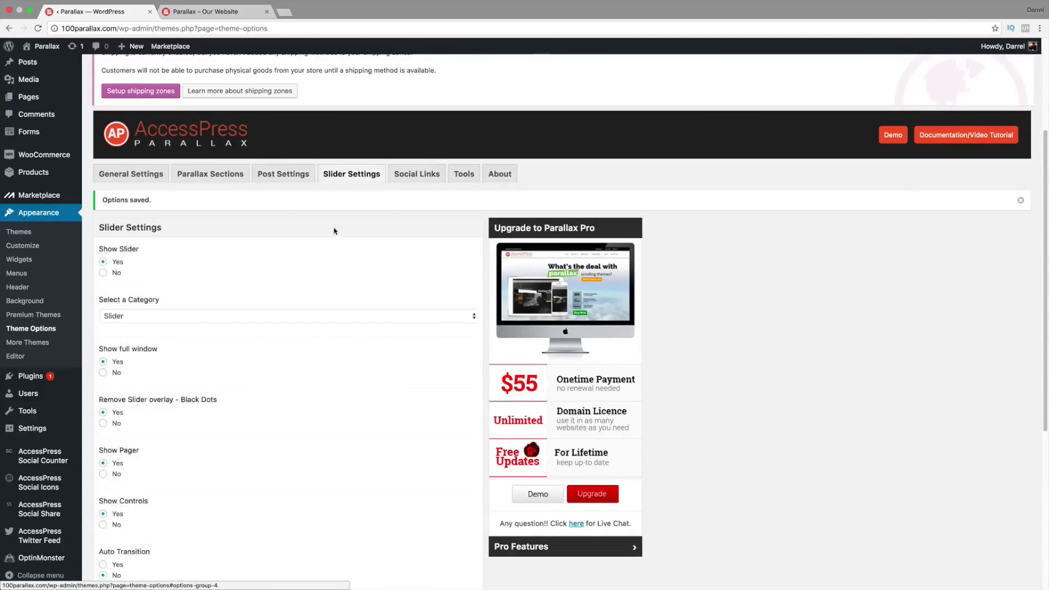
scroll(317, 258, down, 1)
scroll(232, 298, down, 1)
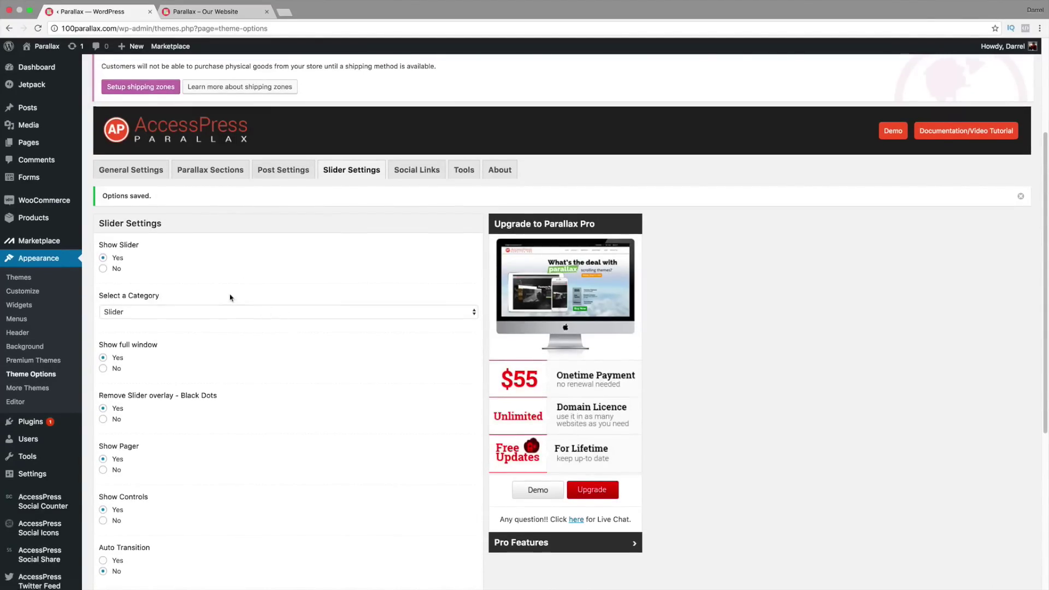
scroll(225, 297, down, 5)
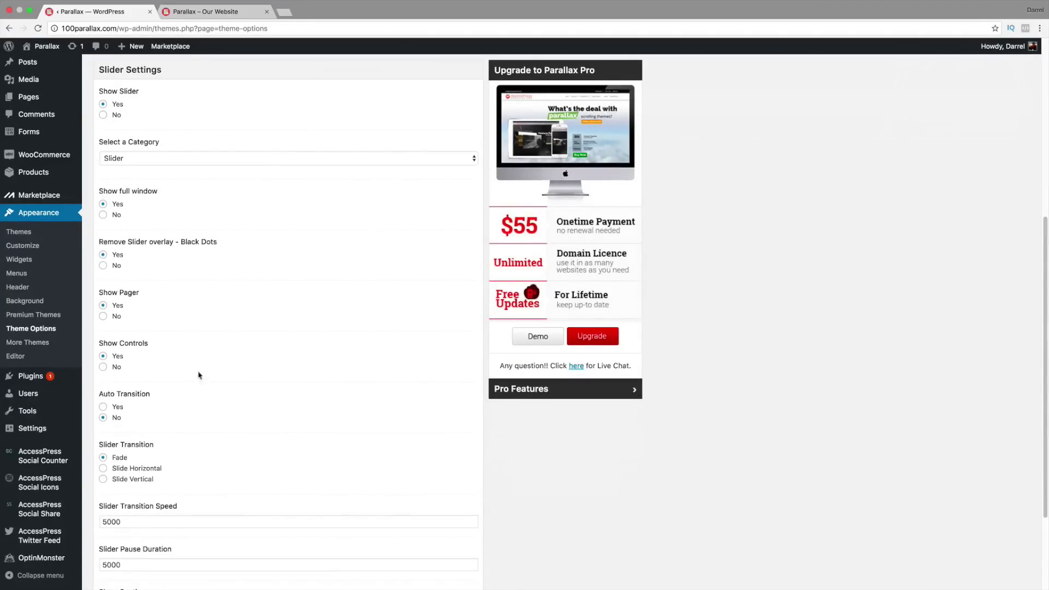
scroll(147, 447, down, 3)
scroll(149, 449, up, 8)
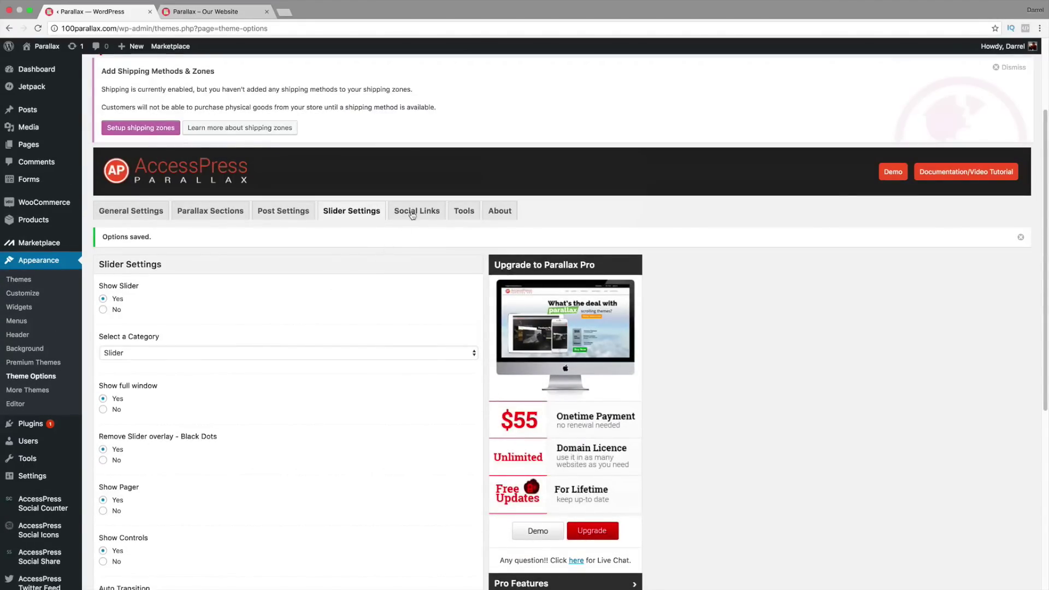
Step: Show the Social Links tab and place the cursor in the Facebook field
click(412, 215)
scroll(267, 300, down, 1)
click(248, 316)
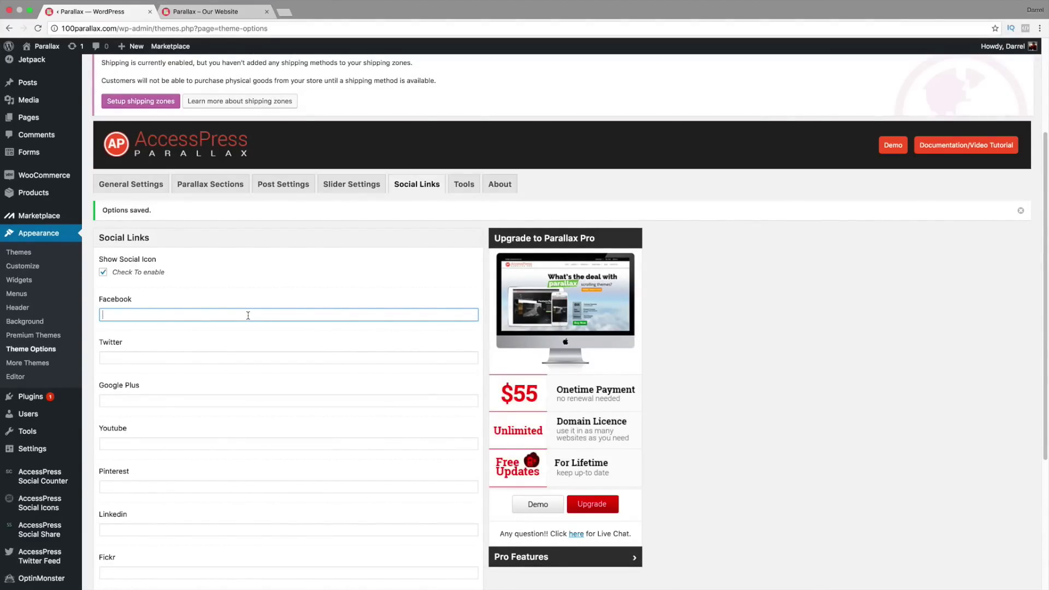
Step: Enter # in the first social link fields, starting from Facebook
text(#)
key(Tab)
text(#)
key(Tab)
text(#)
key(Tab)
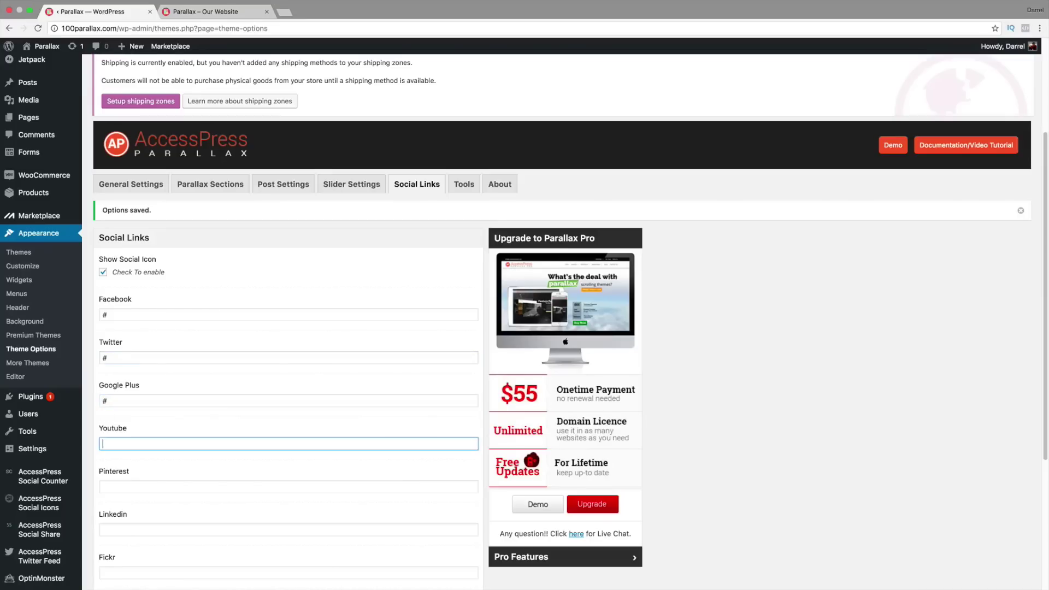
text(#)
key(Tab)
text(#)
key(shift+Tab)
text(#)
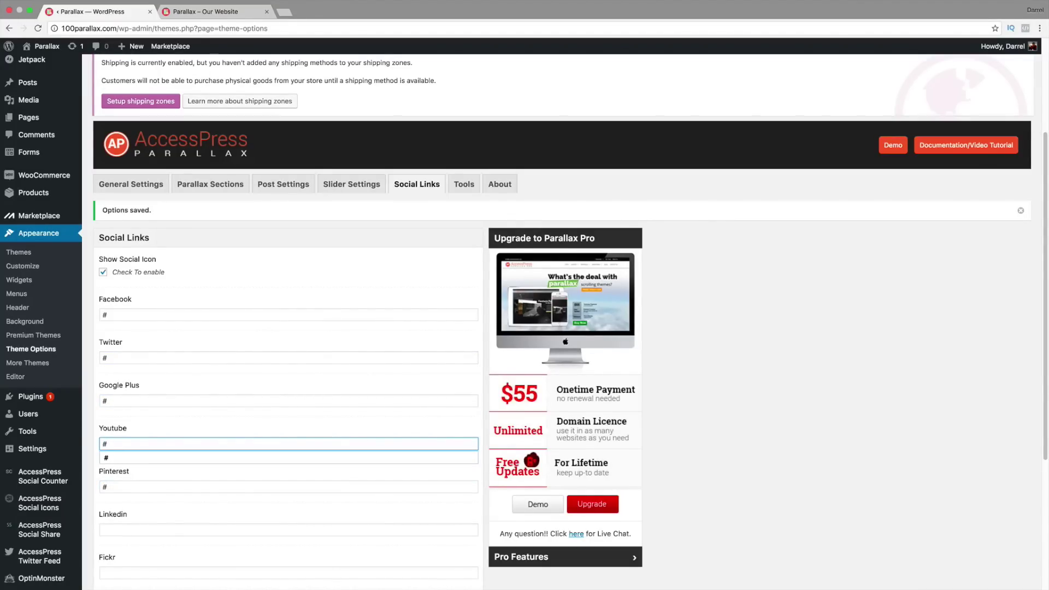
Step: Enter # in LinkedIn and the remaining social link fields
scroll(247, 323, down, 5)
click(159, 377)
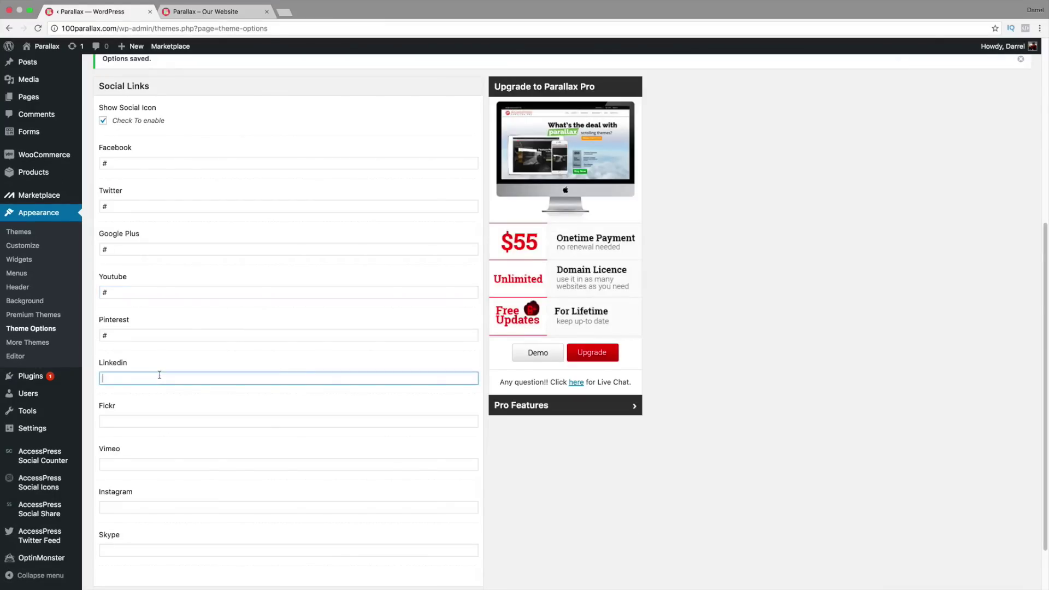
text(#)
key(Tab)
text(#)
key(Tab)
text(#)
key(Tab)
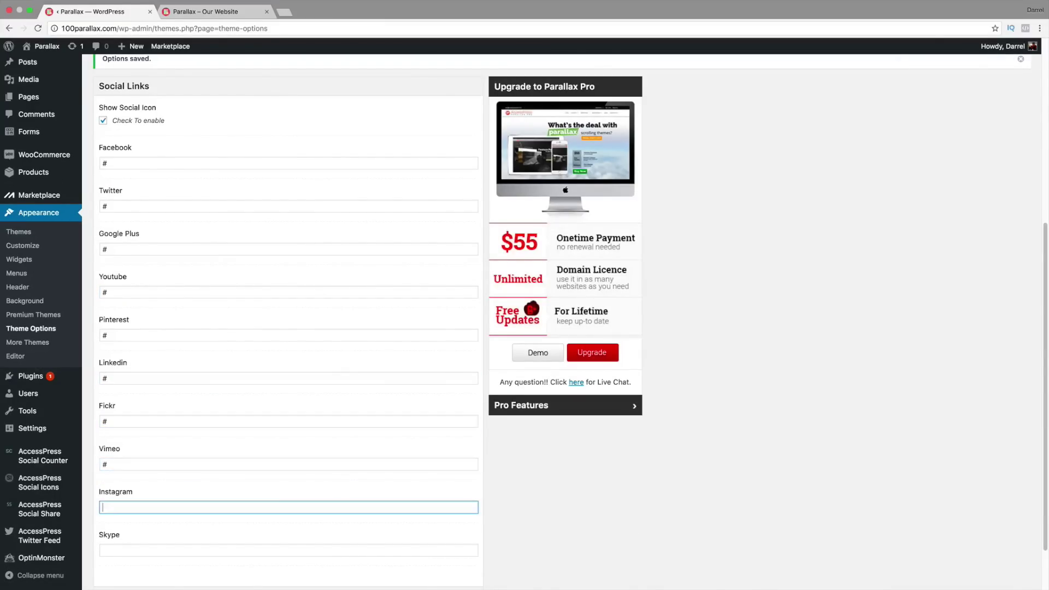
text(#)
key(Tab)
text(#)
Step: Save the social link options and reload the live site to show the icon strip
scroll(158, 397, down, 2)
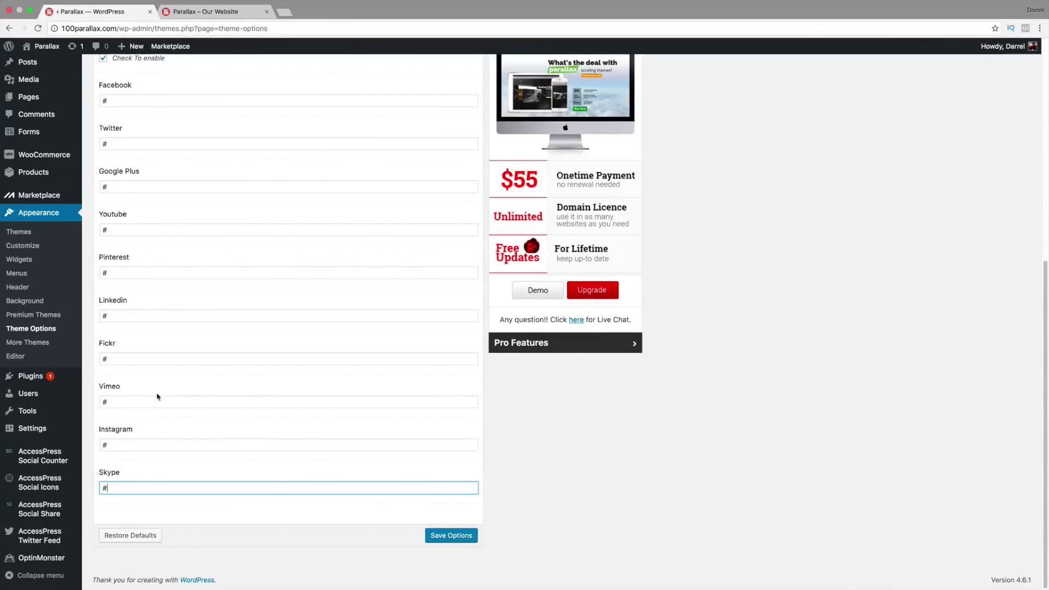
click(461, 536)
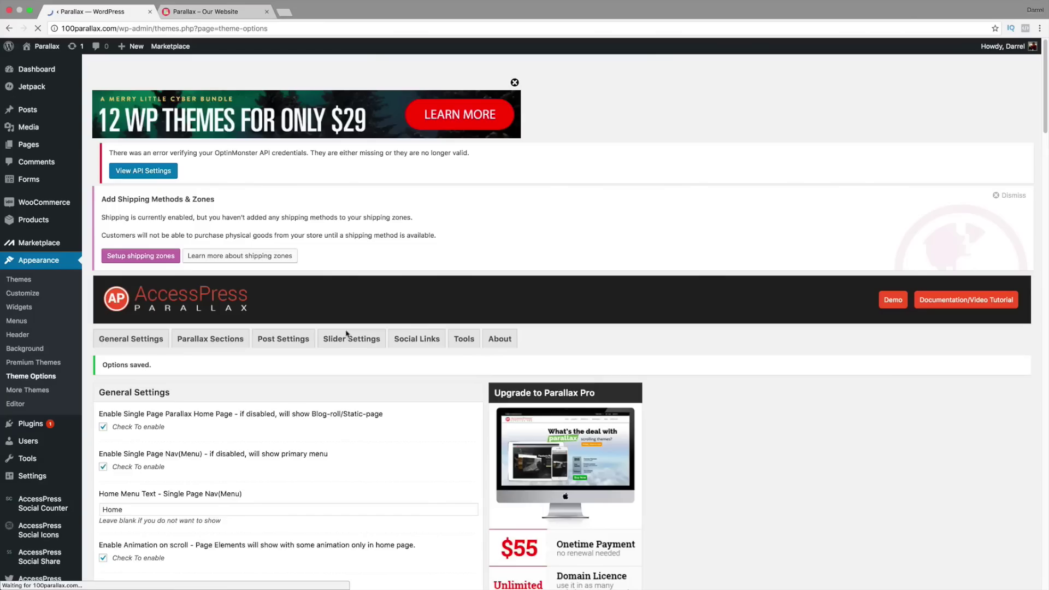
click(206, 11)
click(38, 28)
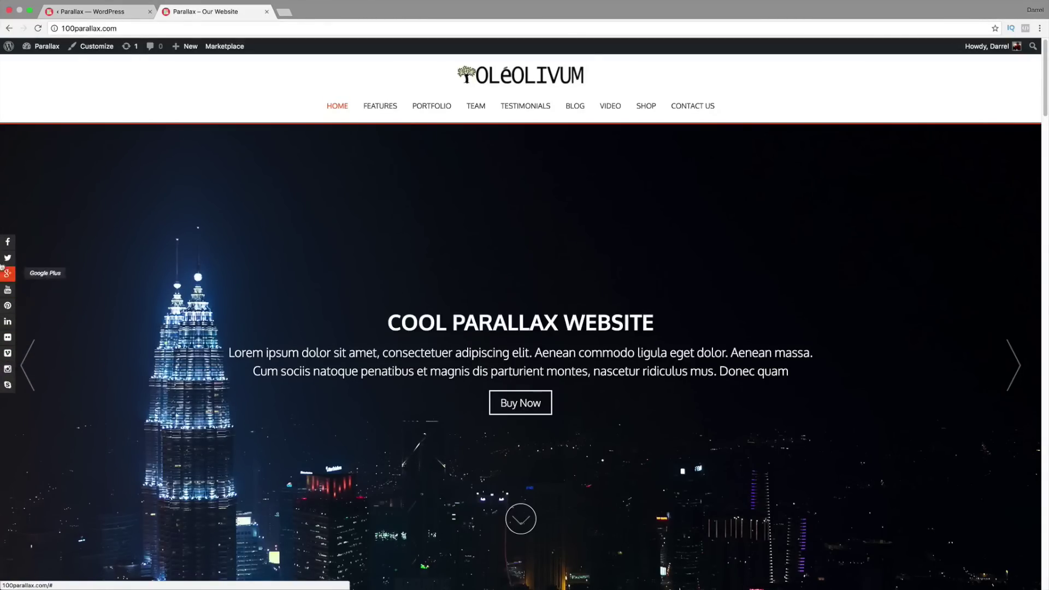
Step: Back in Theme Options, go to the Tools tab and focus its empty Custom CSS box
click(90, 11)
scroll(440, 338, down, 2)
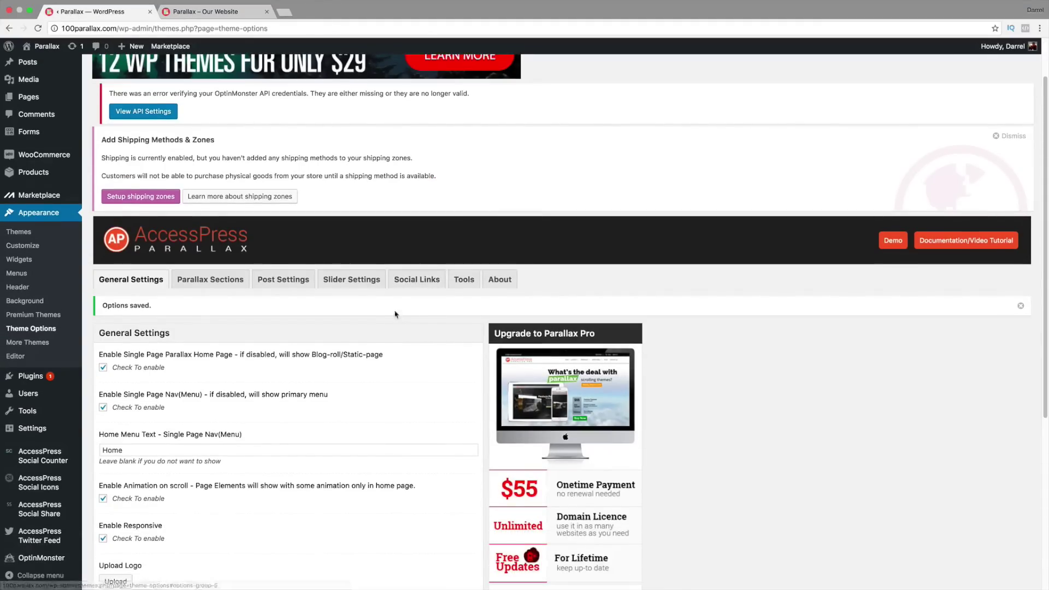
click(415, 279)
scroll(424, 306, down, 3)
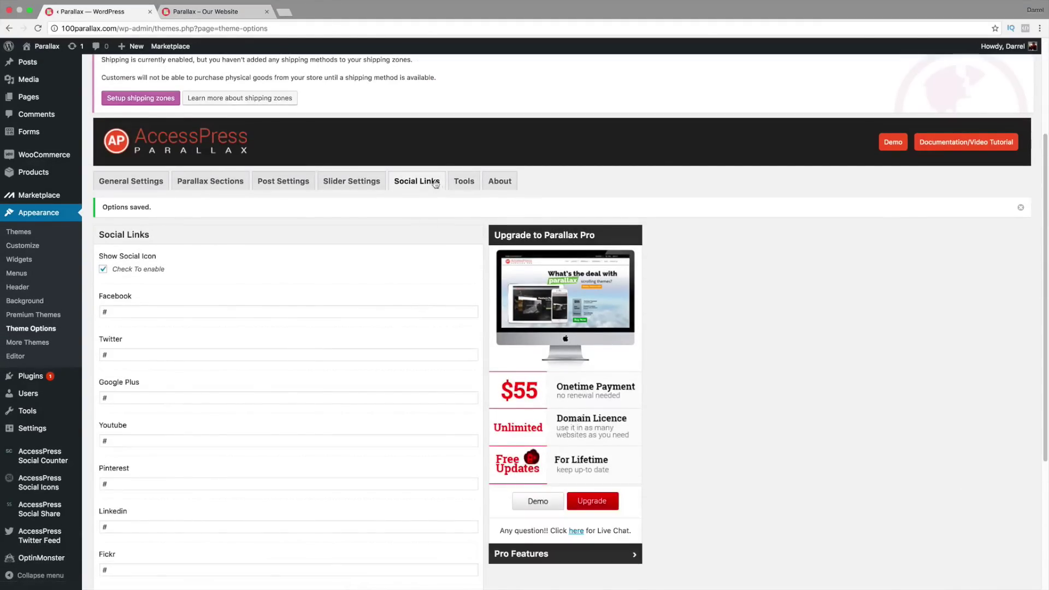
click(462, 182)
click(343, 298)
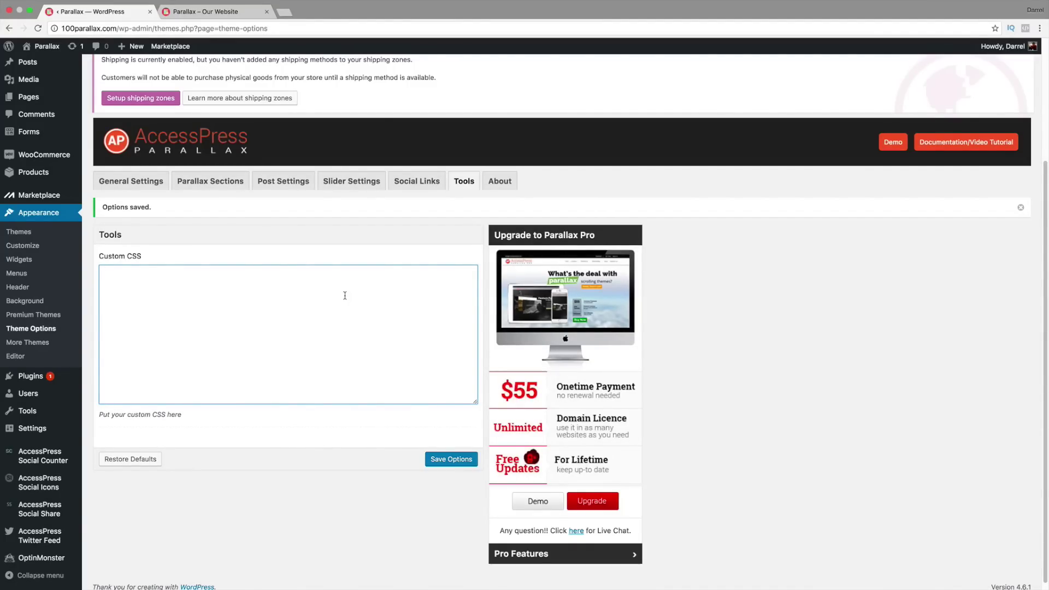
Step: Highlight the slider title WEBSITE on the live site, then return to the admin page
click(233, 12)
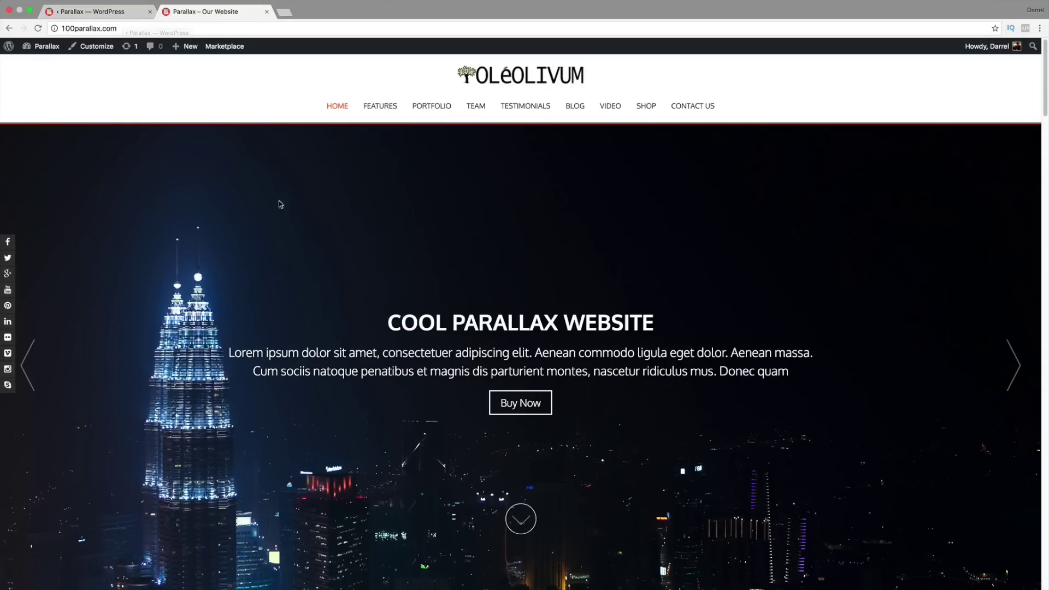
drag(683, 325, 248, 67)
click(108, 12)
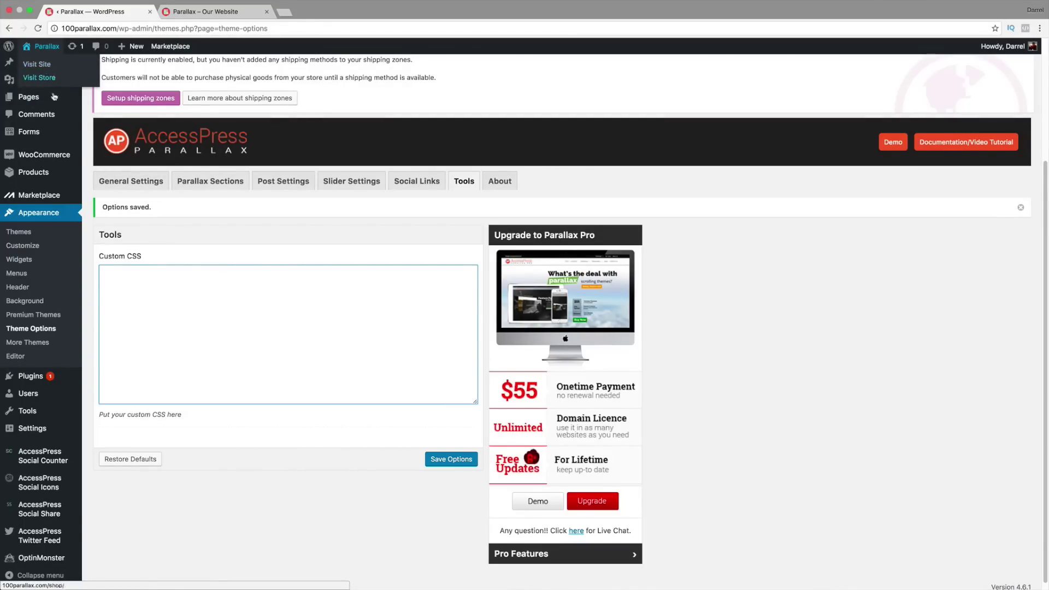
scroll(60, 110, up, 2)
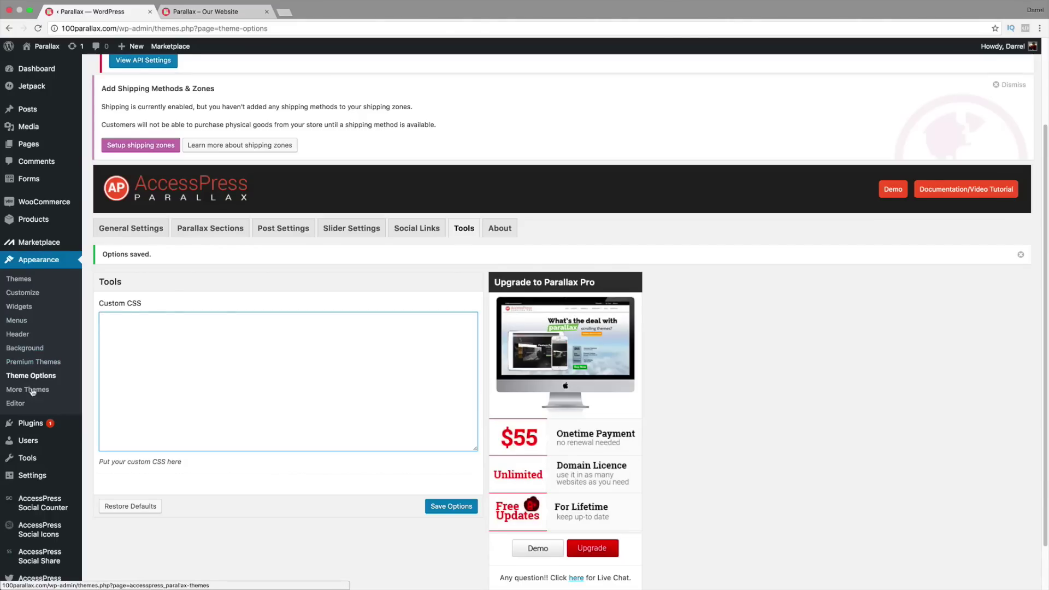
Step: Open the theme editor on the Stylesheet (style.css), accepting the caution warnings
click(22, 405)
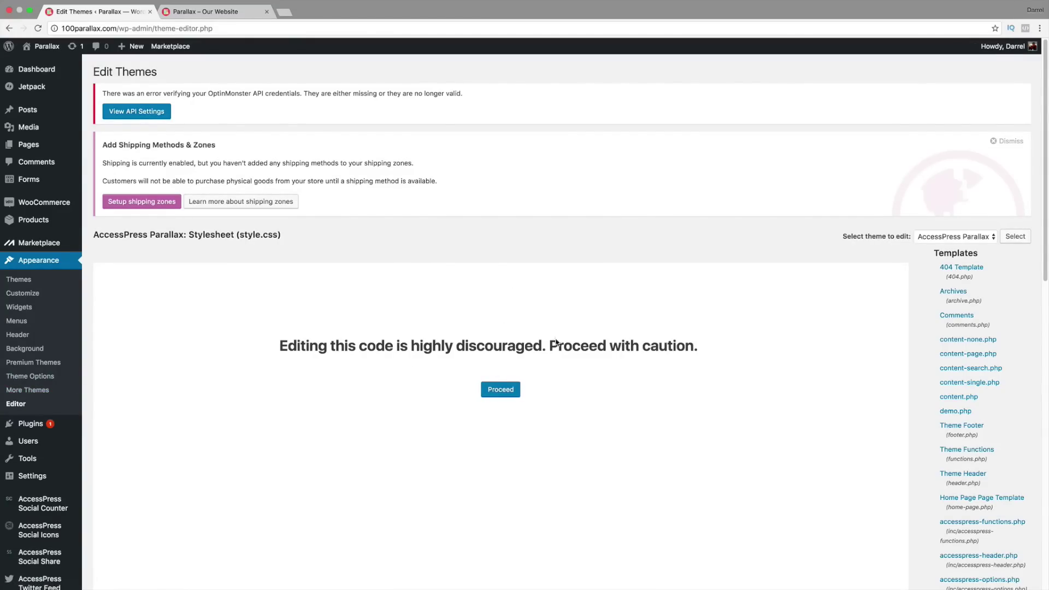
scroll(582, 338, down, 3)
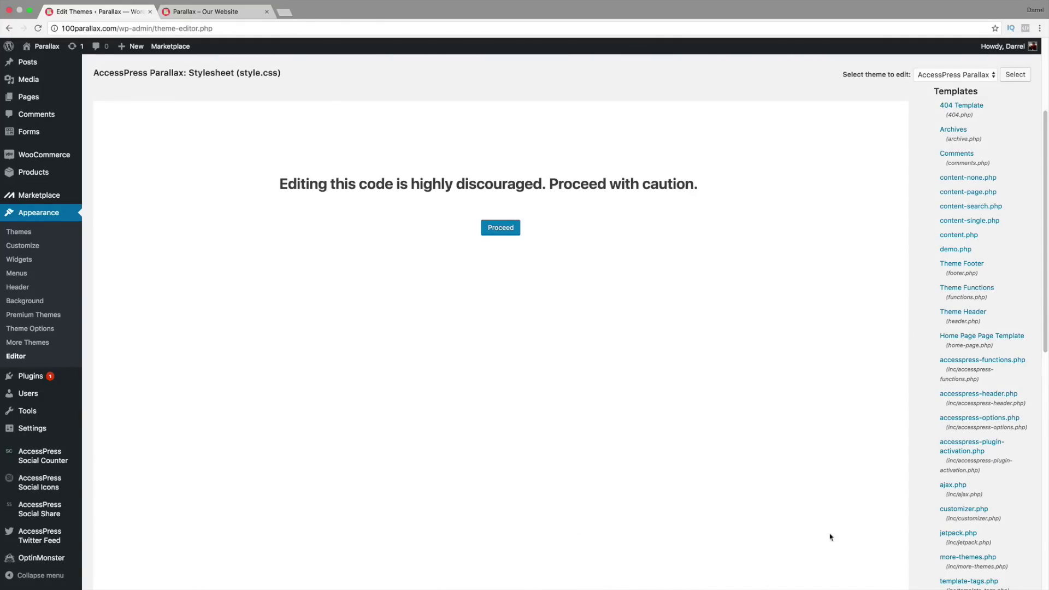
scroll(838, 499, down, 2)
scroll(502, 309, up, 5)
click(501, 308)
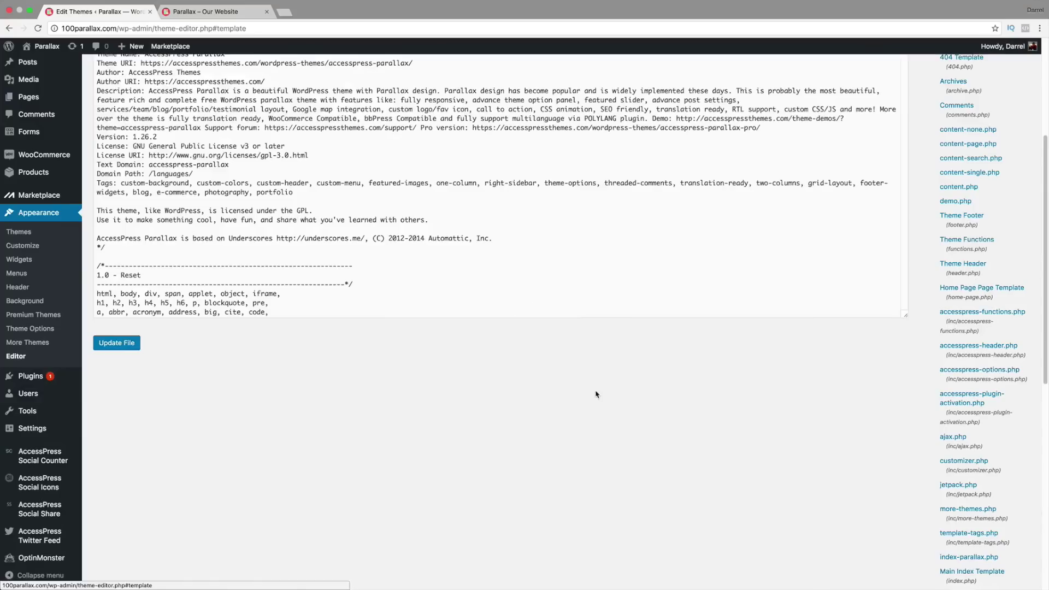
scroll(903, 361, down, 8)
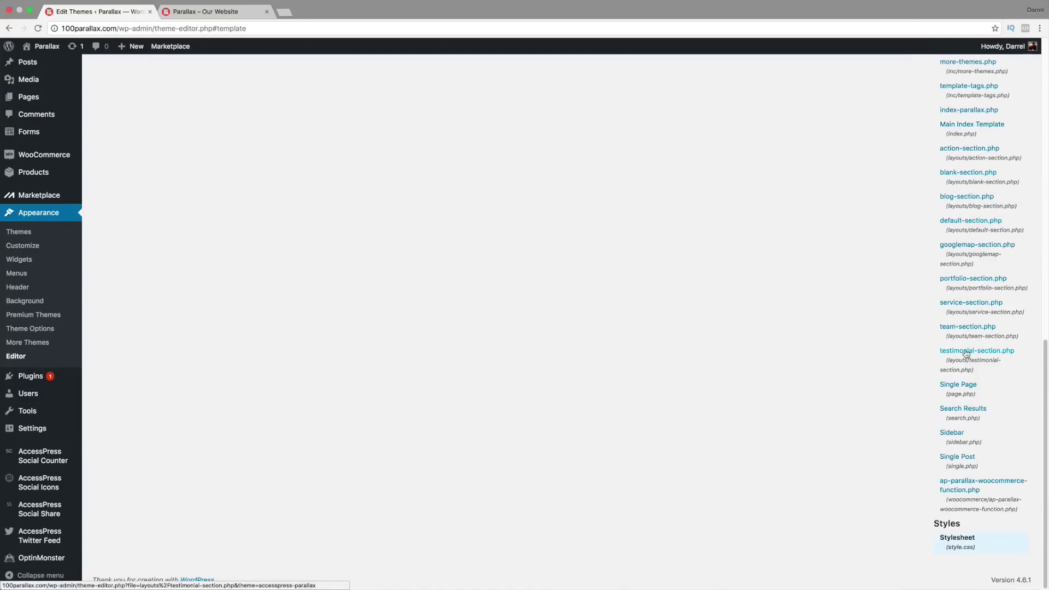
click(957, 541)
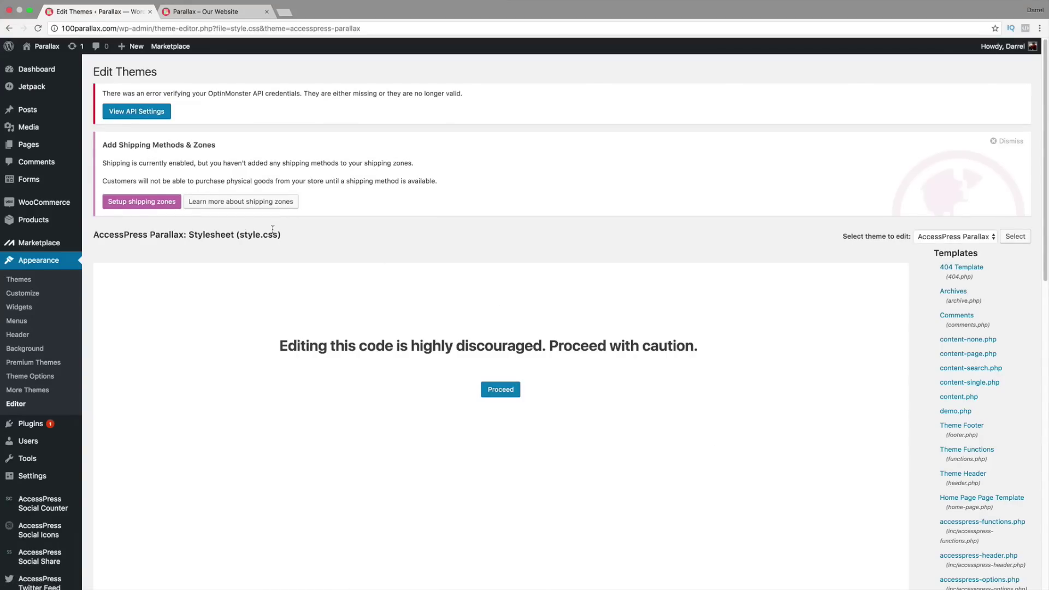
drag(290, 235, 188, 235)
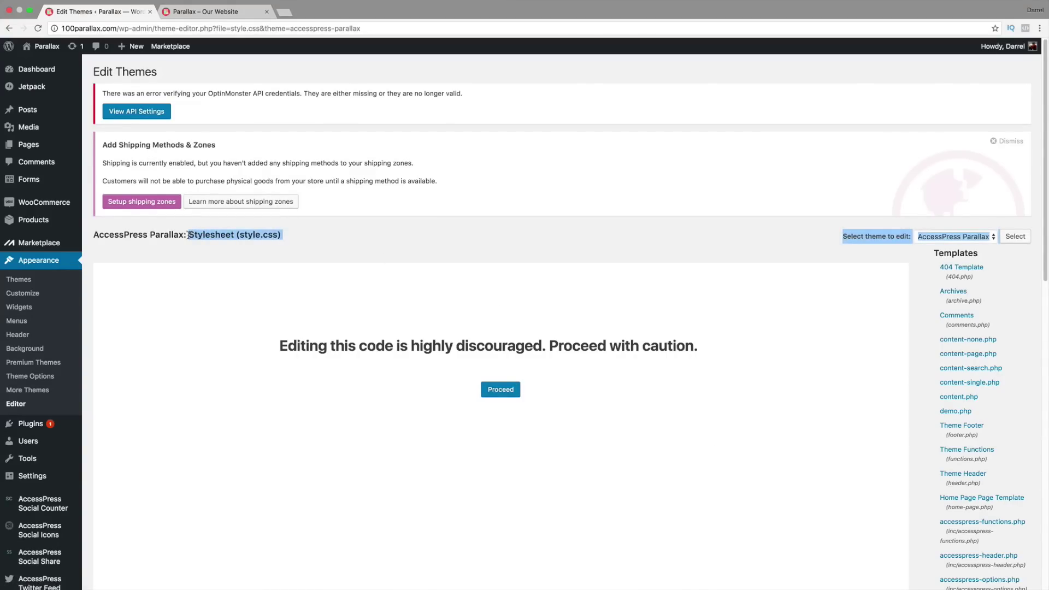
click(502, 390)
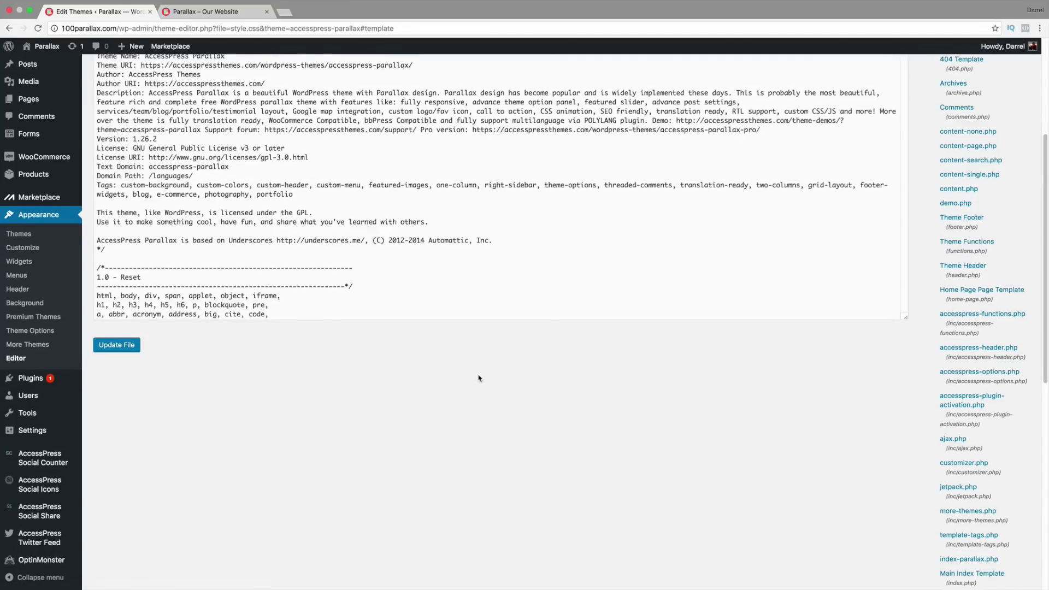
Step: Scroll style.css to the Main Slider section and highlight the .slider-caption .caption-title rule
scroll(479, 376, up, 2)
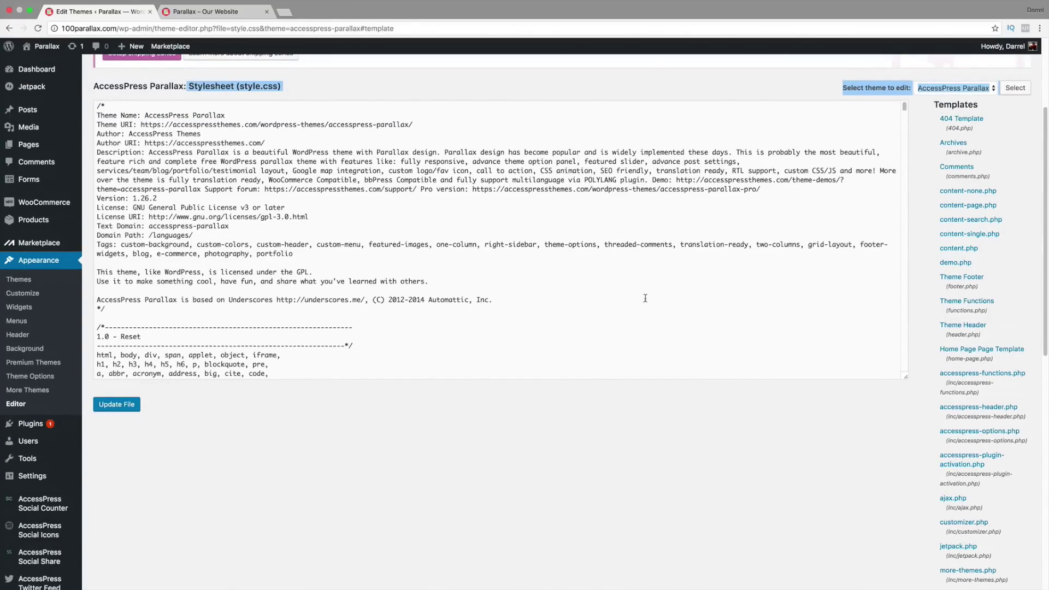
click(578, 237)
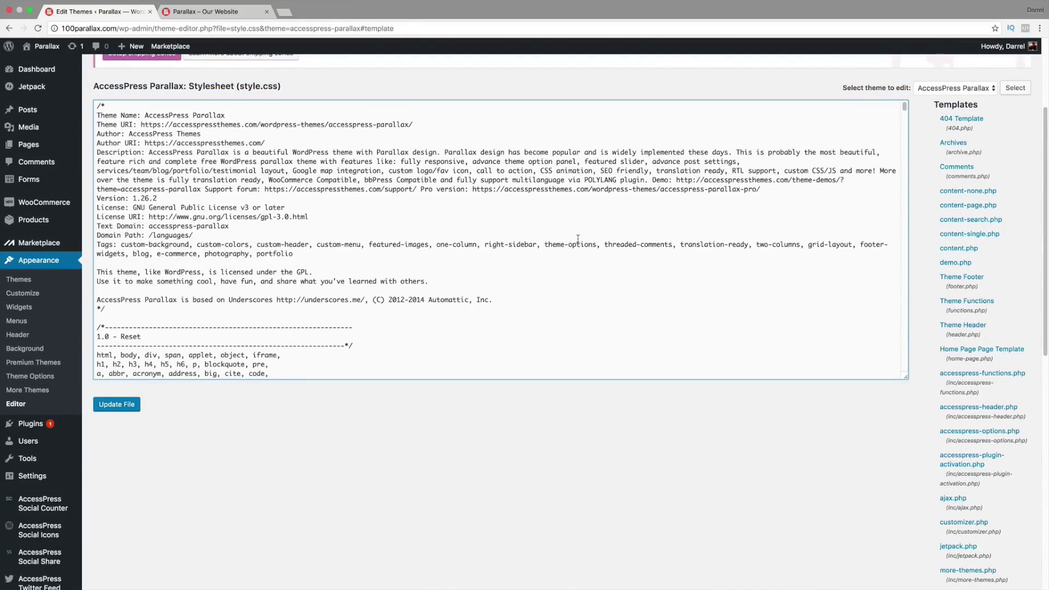
scroll(577, 239, down, 12)
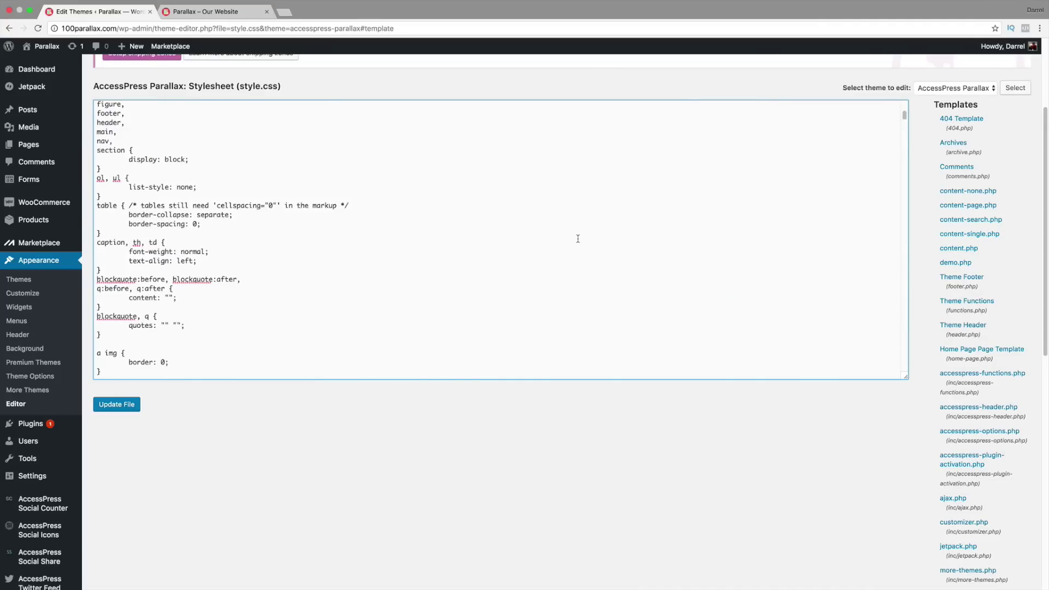
scroll(578, 239, down, 2)
drag(905, 116, 905, 260)
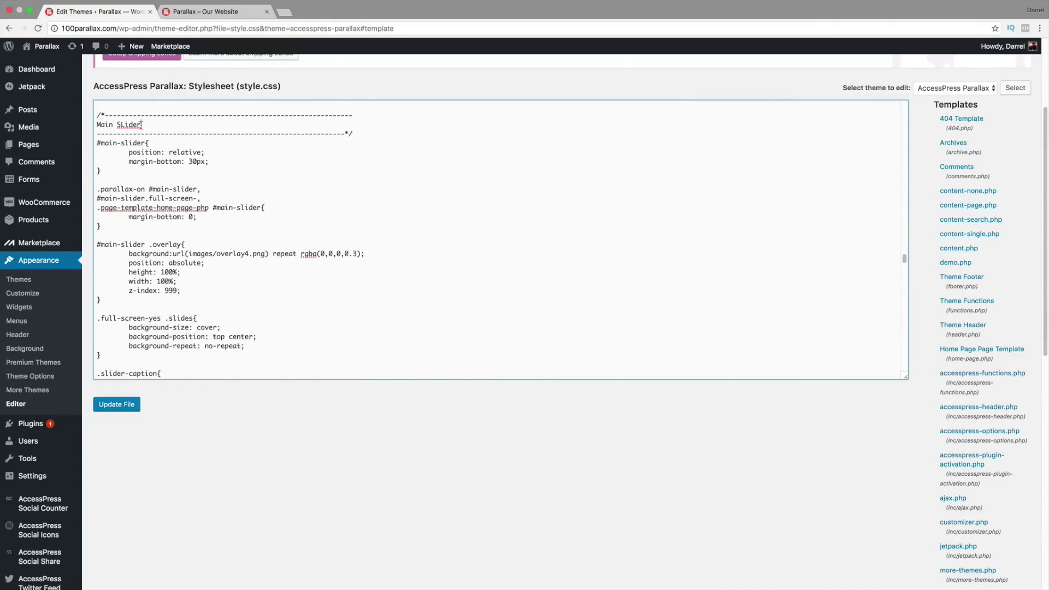
drag(142, 124, 97, 125)
scroll(211, 174, down, 5)
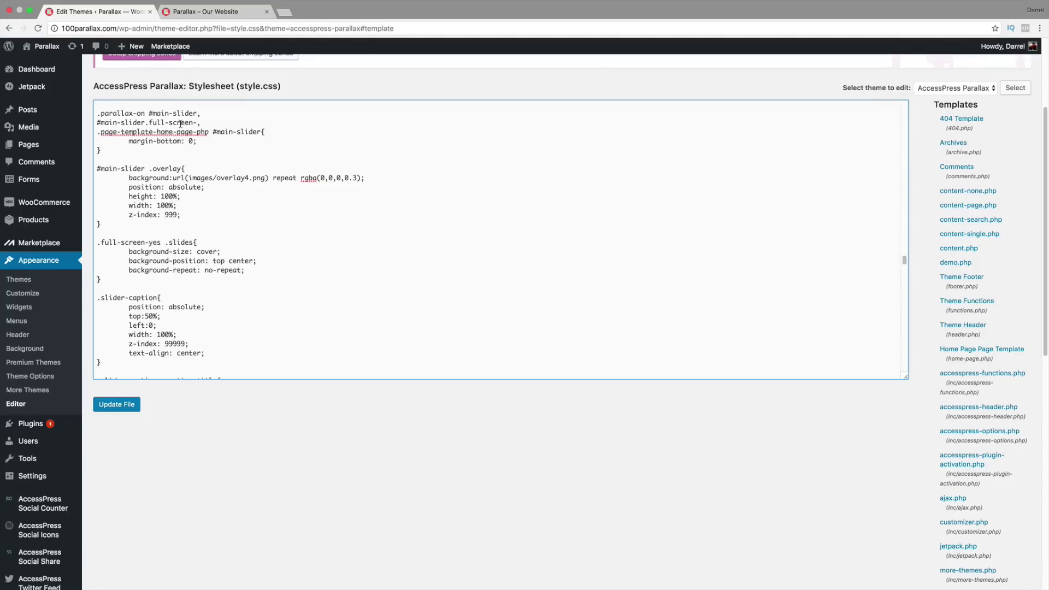
scroll(211, 235, down, 10)
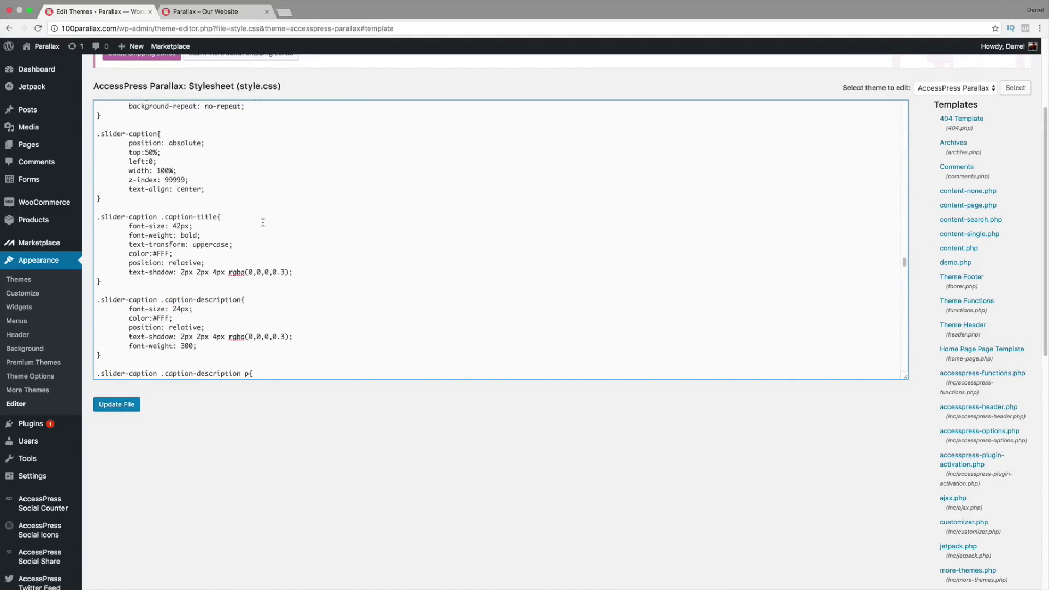
drag(100, 216, 221, 217)
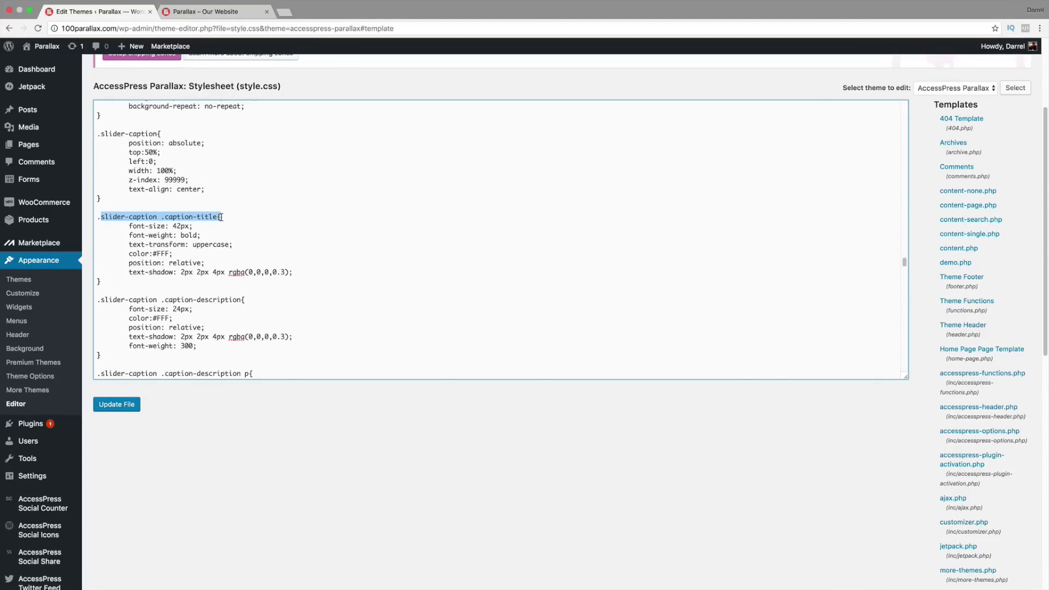
Step: Change the caption-title font size from 42 to 250px and save style.css
click(182, 226)
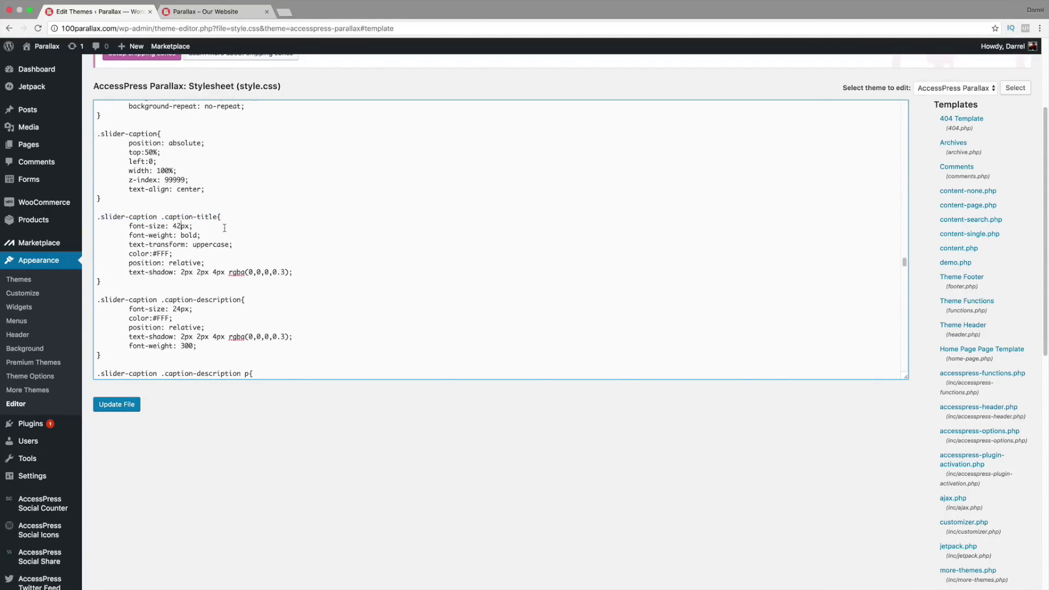
key(BackSpace)
key(BackSpace)
text(250)
drag(168, 299, 238, 299)
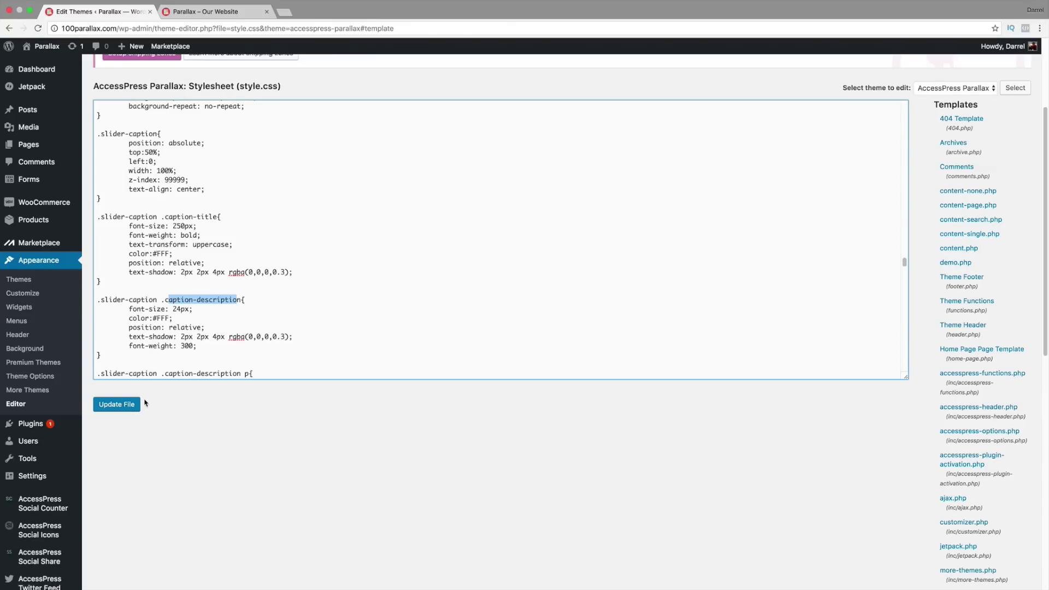
click(131, 409)
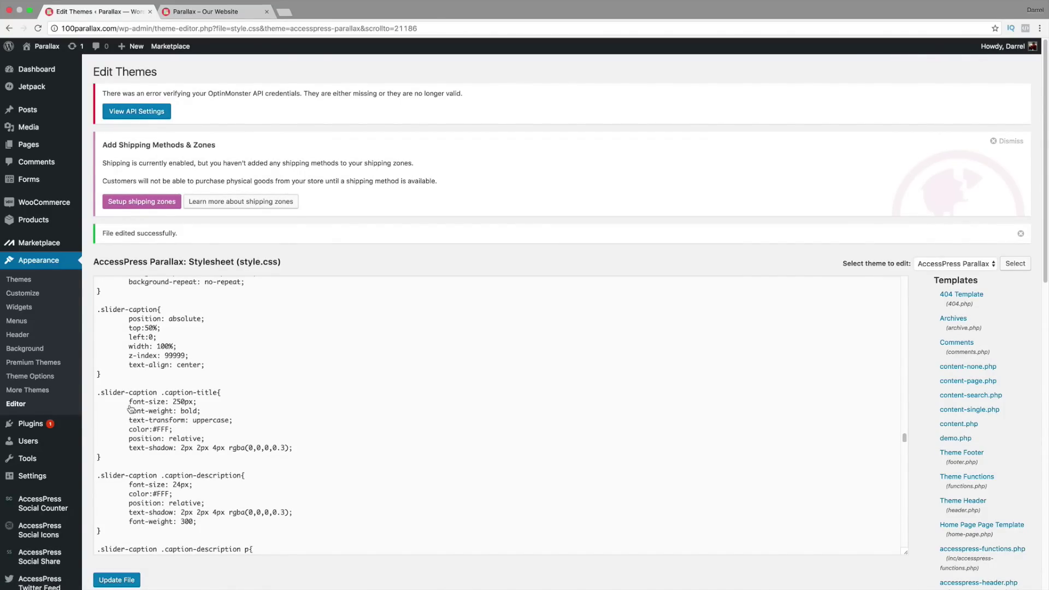
click(197, 11)
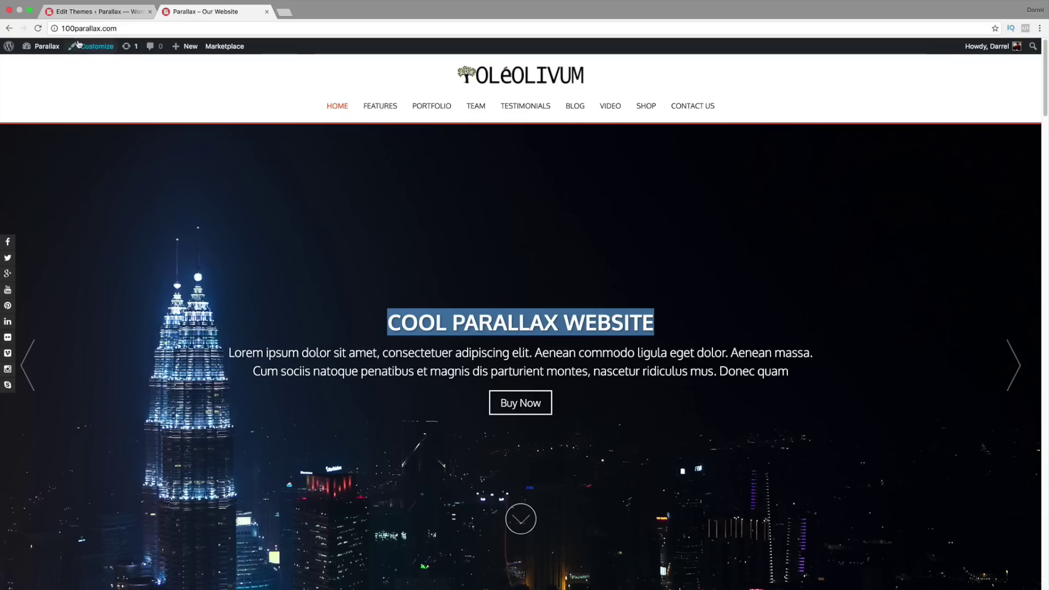
click(38, 28)
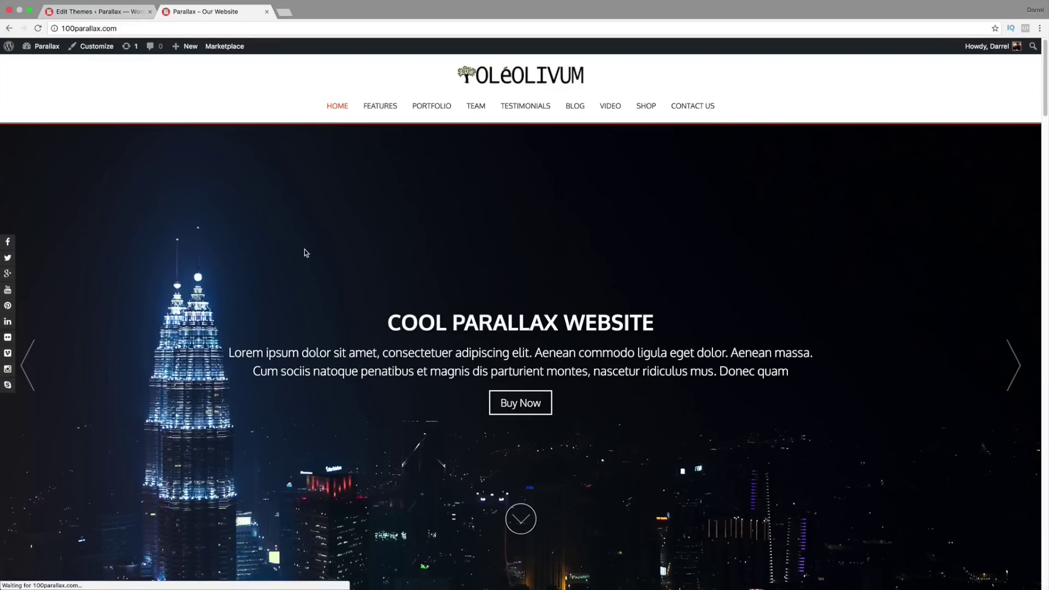
drag(666, 335, 322, 320)
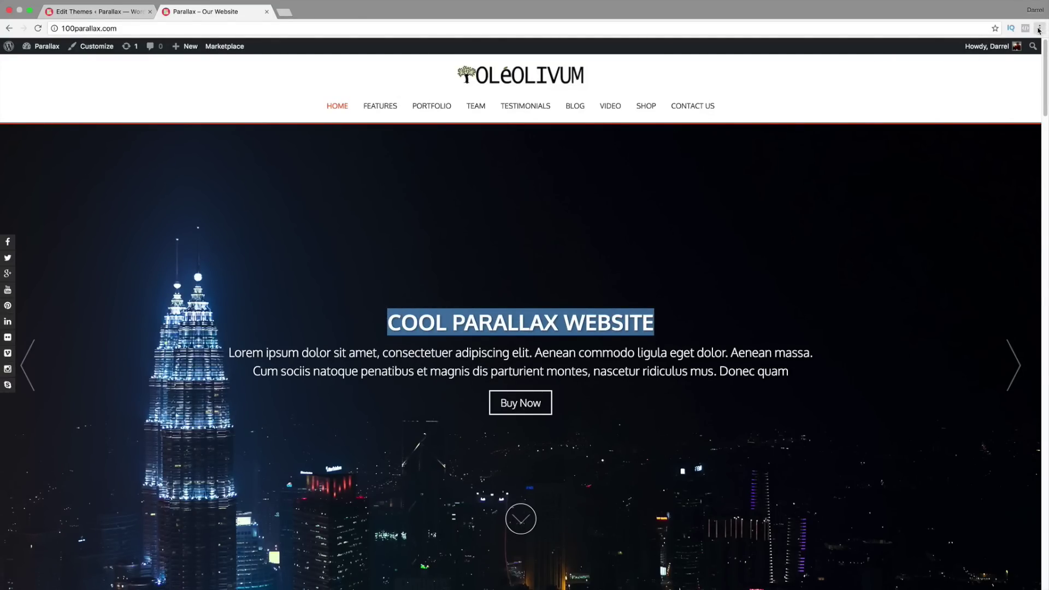
click(601, 270)
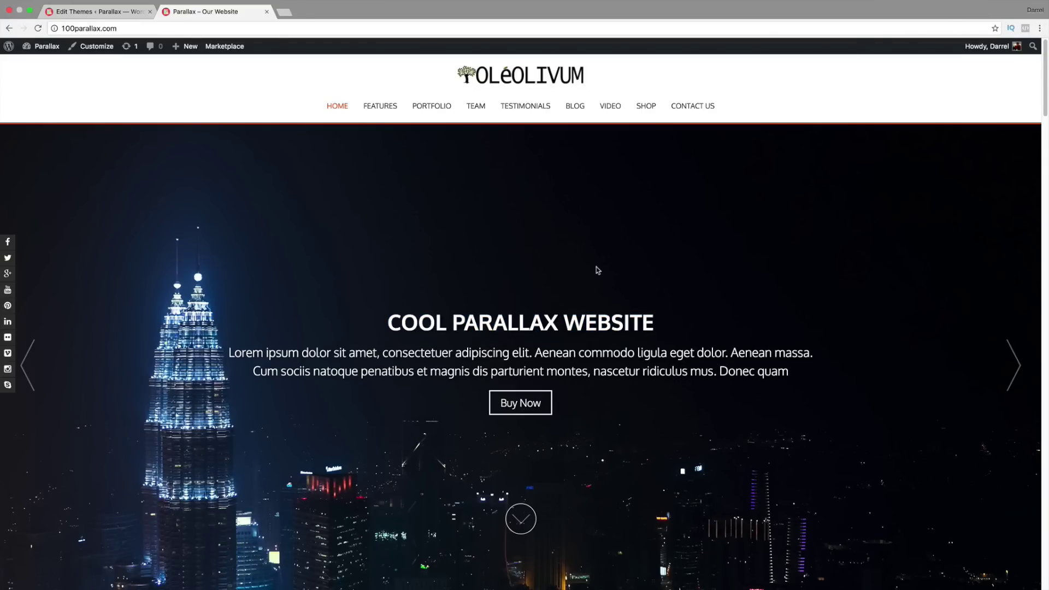
drag(659, 322, 382, 320)
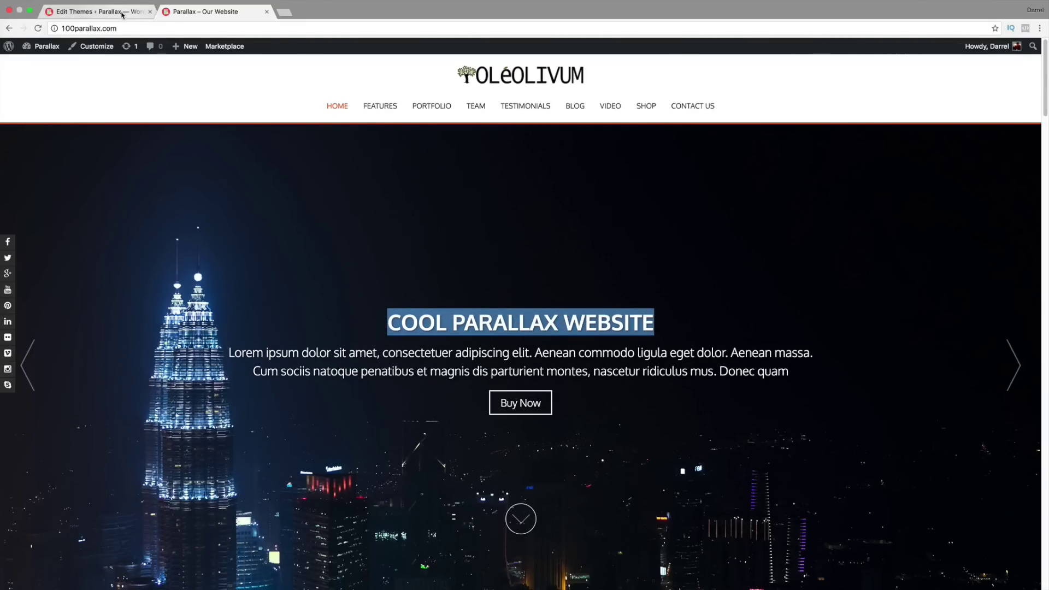
click(93, 11)
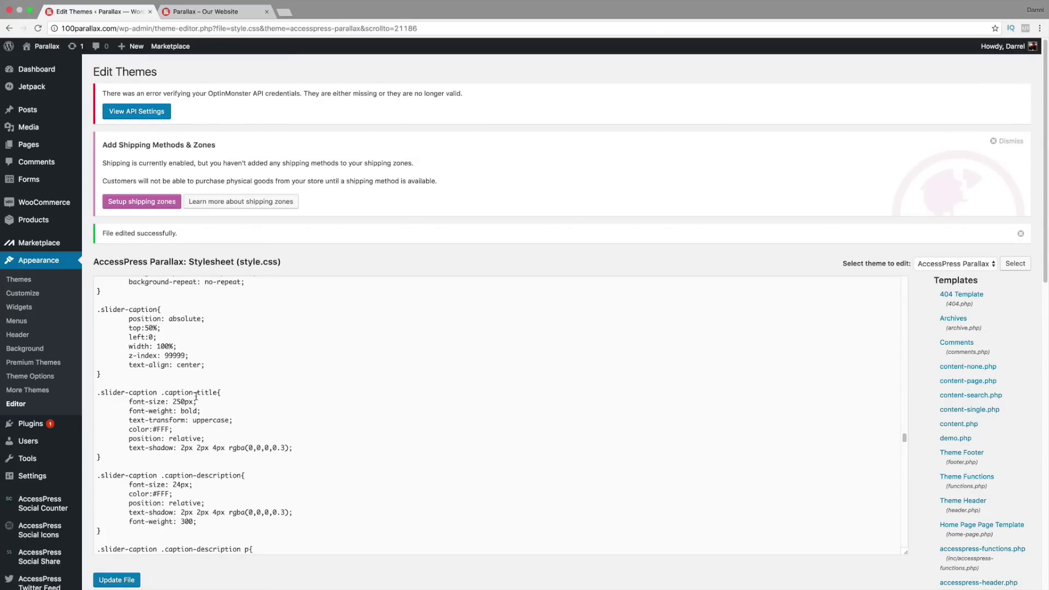
click(173, 401)
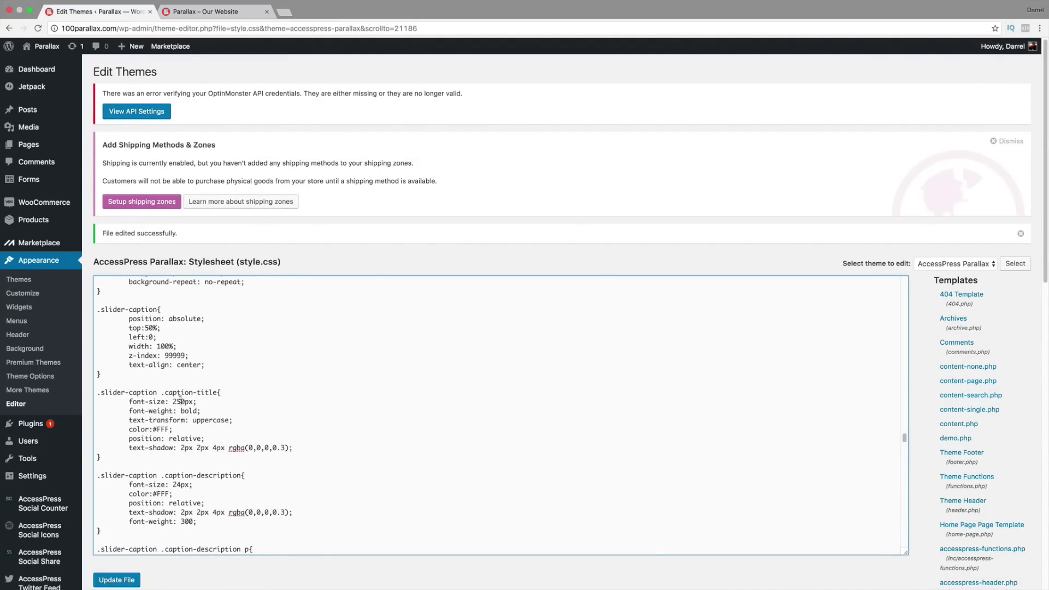
scroll(188, 437, down, 1)
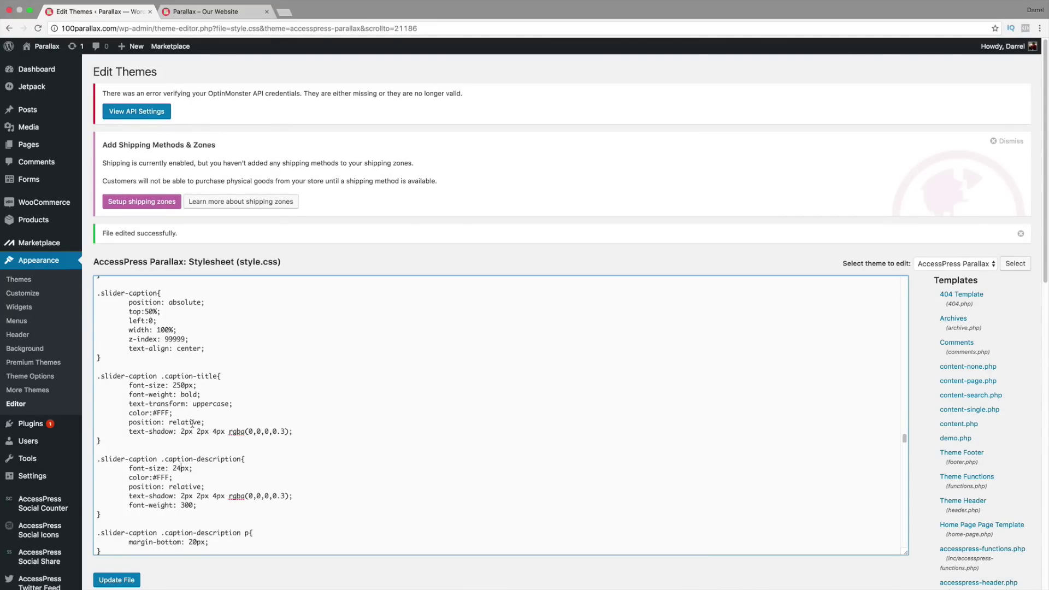
Step: Load the accesspressparallax.com/wp-admin dashboard in a new browser tab
click(284, 13)
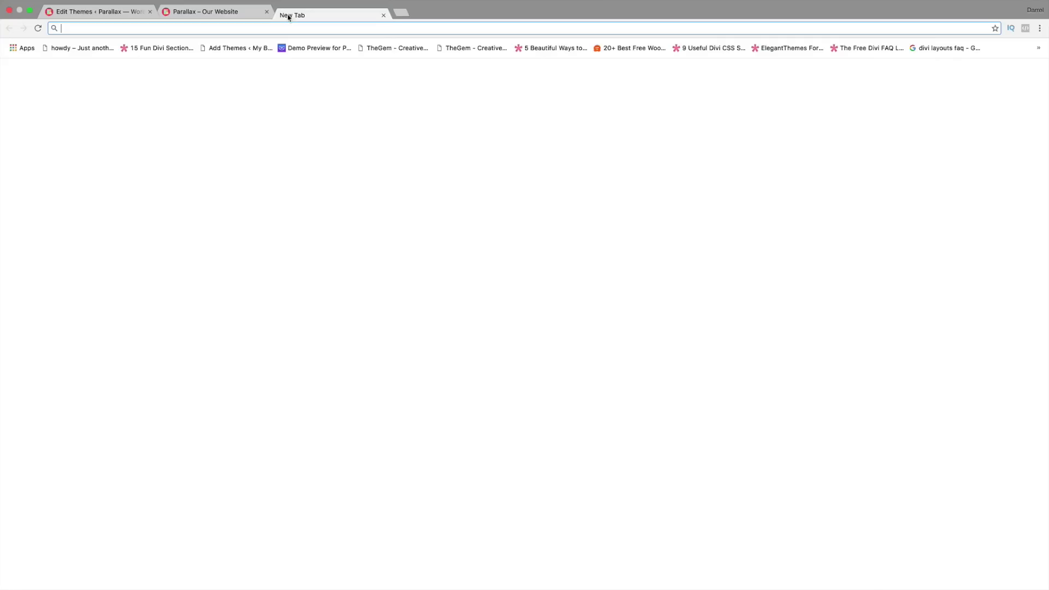
text(acc)
key(Return)
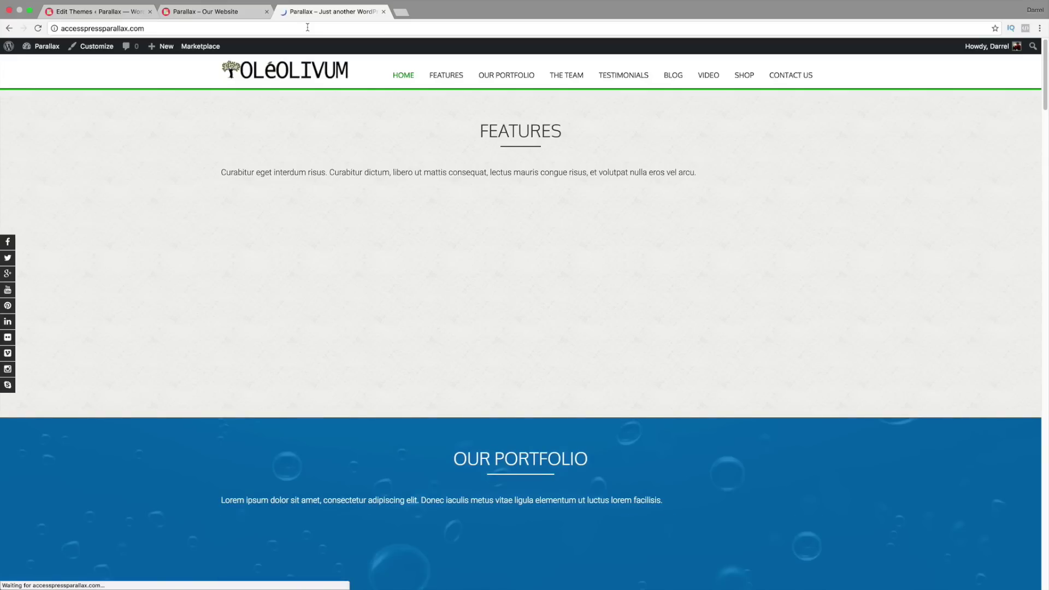
click(308, 29)
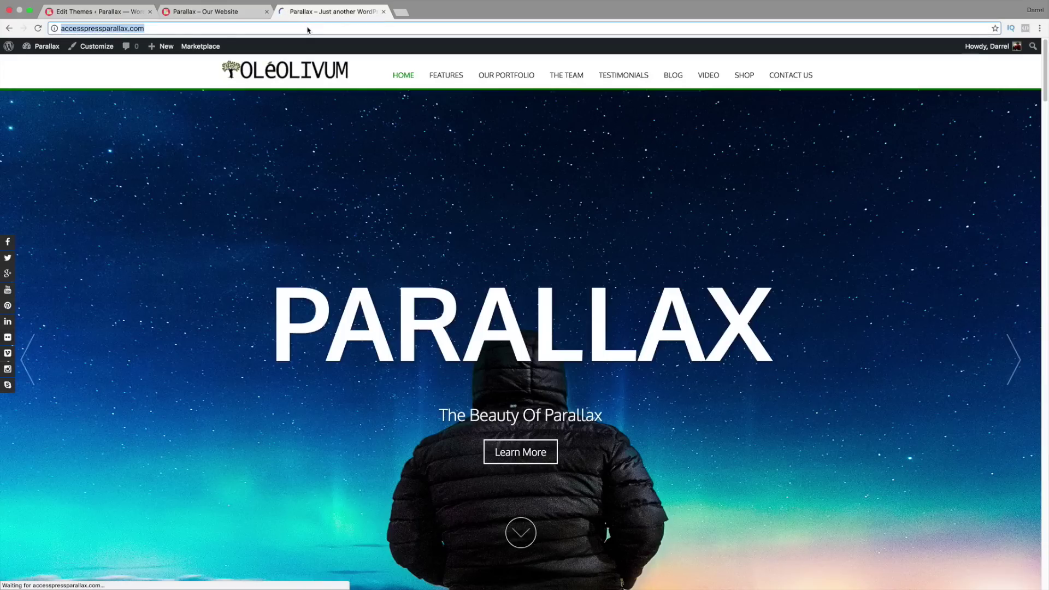
key(Right)
text(/wp-admin)
key(Return)
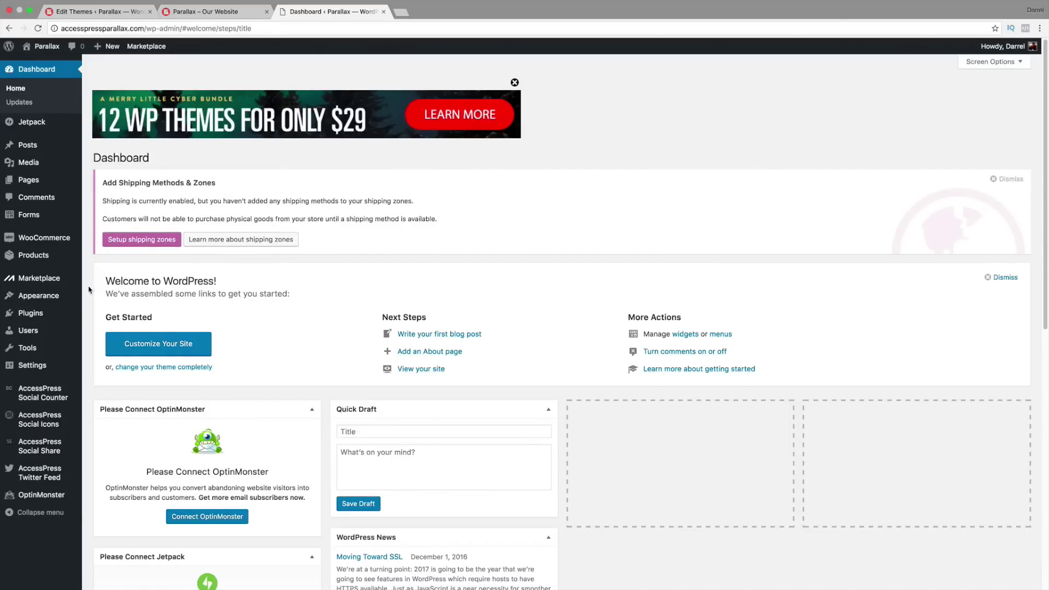
Step: In that site's theme editor, locate the .slider-caption .caption-title rule set to 200px
mouse_move(43, 296)
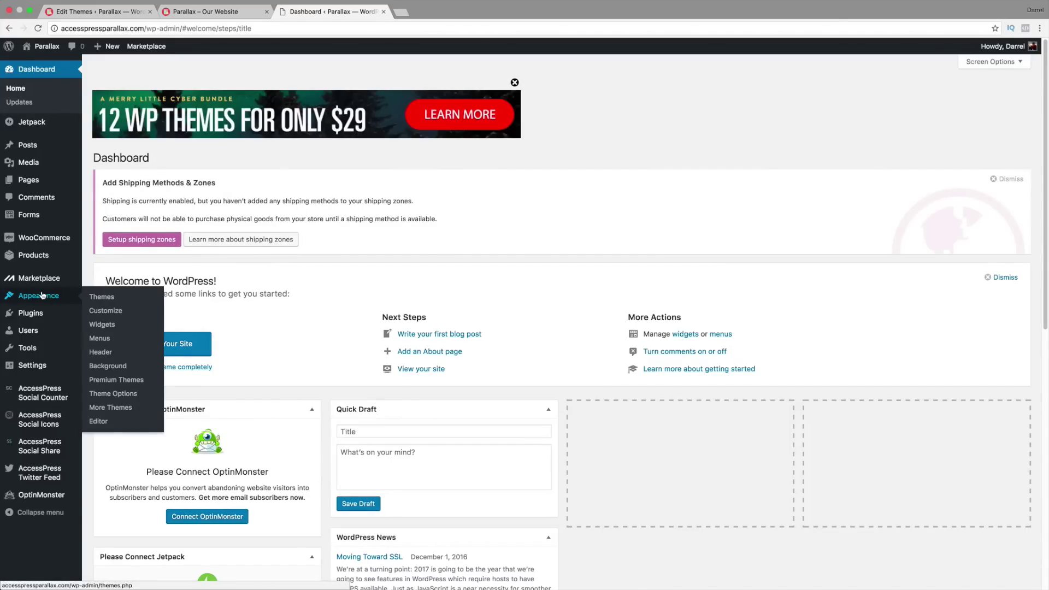
click(109, 421)
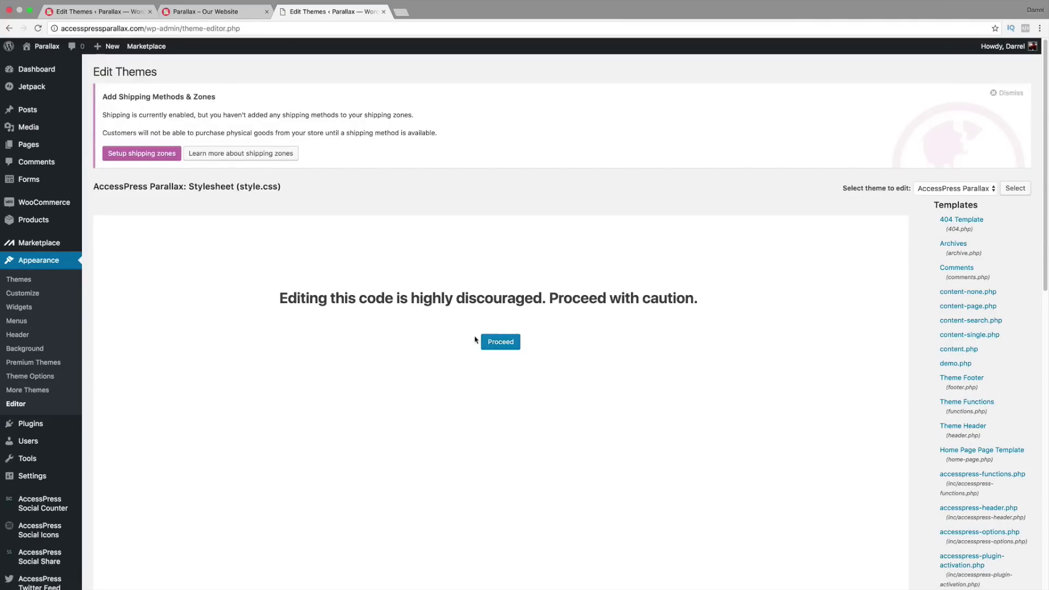
click(504, 345)
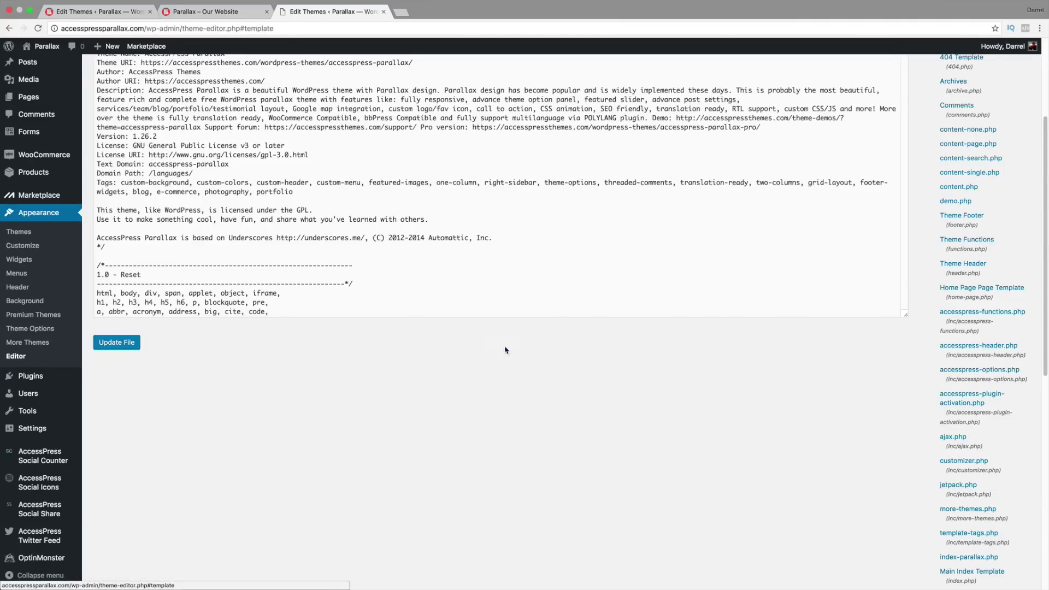
scroll(505, 328, up, 3)
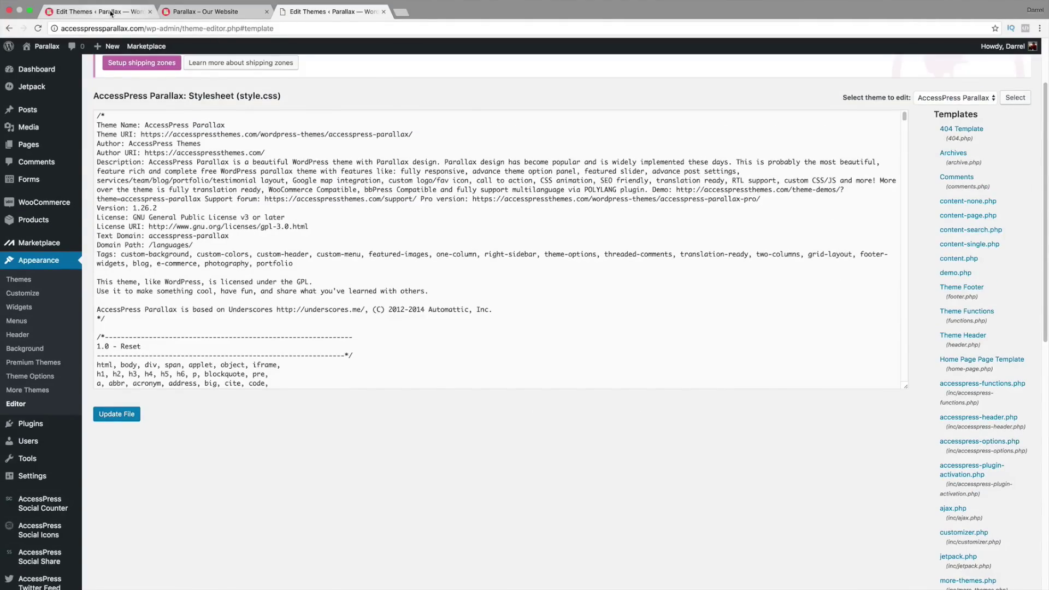
click(111, 13)
click(333, 11)
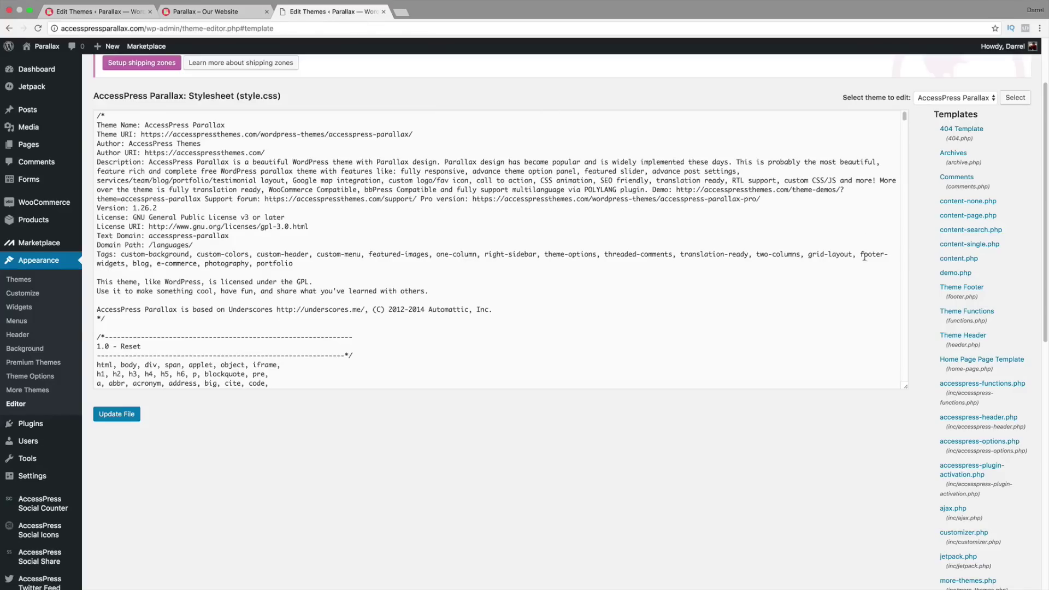
drag(905, 117, 905, 273)
scroll(605, 265, up, 1)
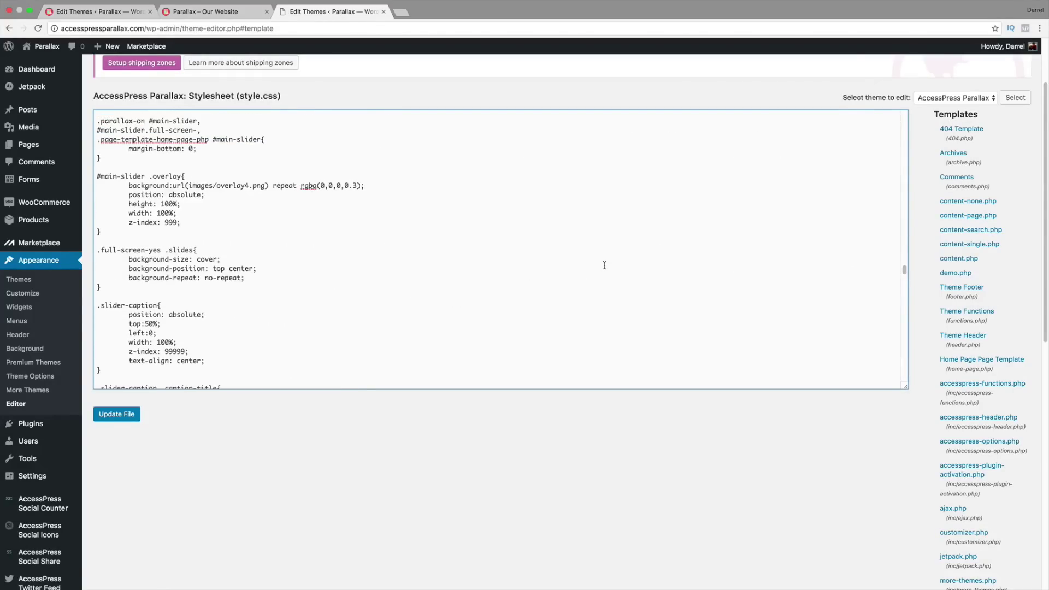
scroll(392, 265, up, 2)
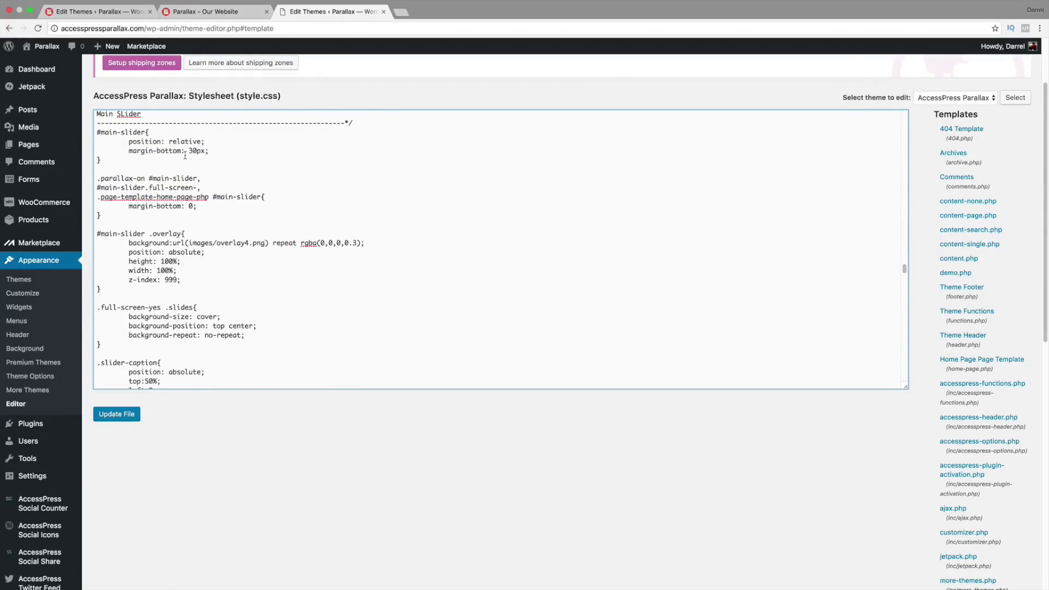
scroll(212, 204, down, 2)
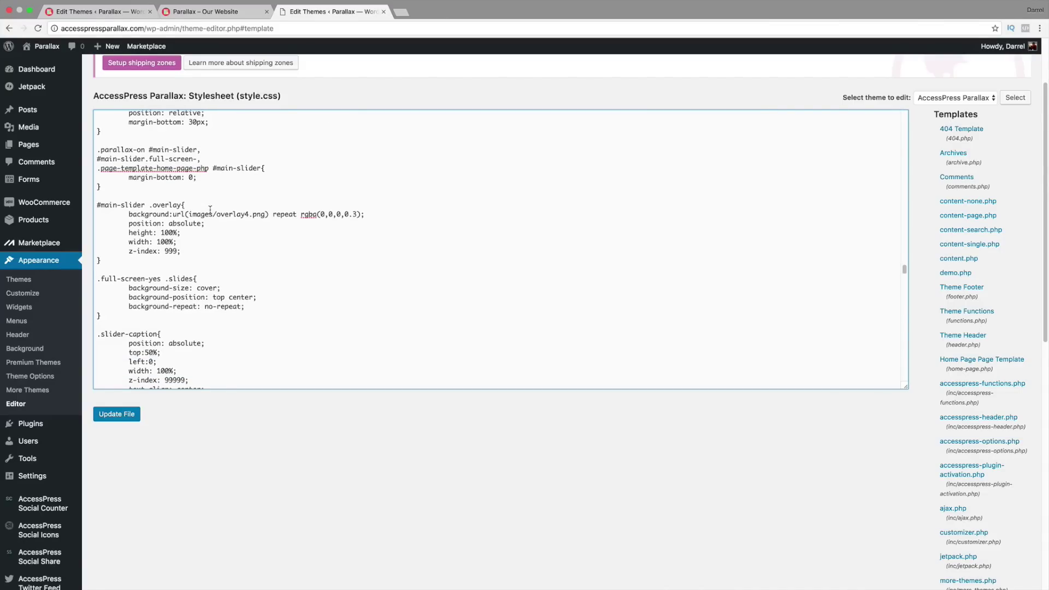
scroll(210, 249, down, 5)
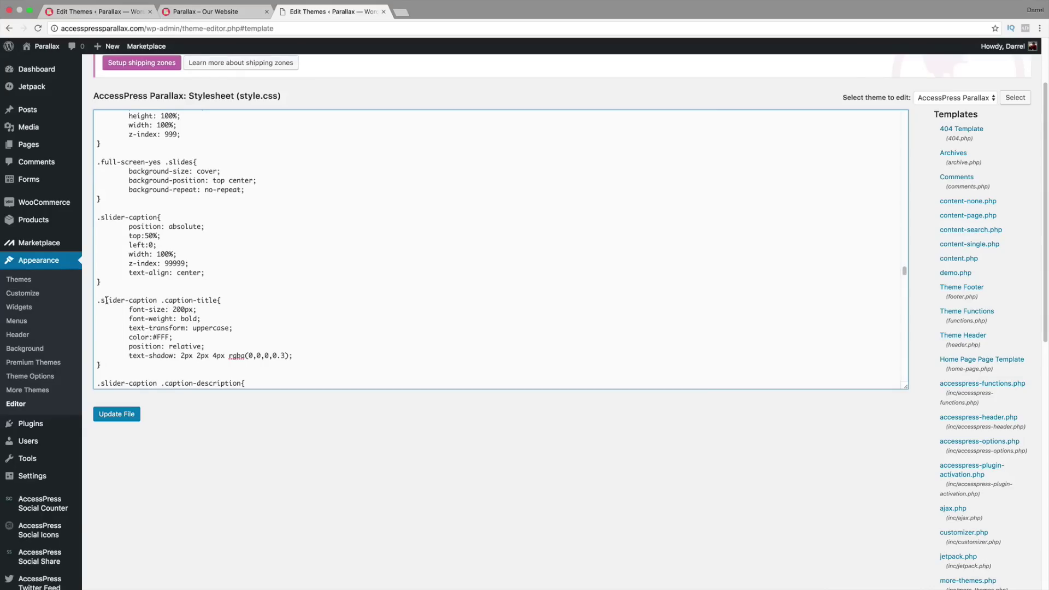
drag(107, 301, 189, 311)
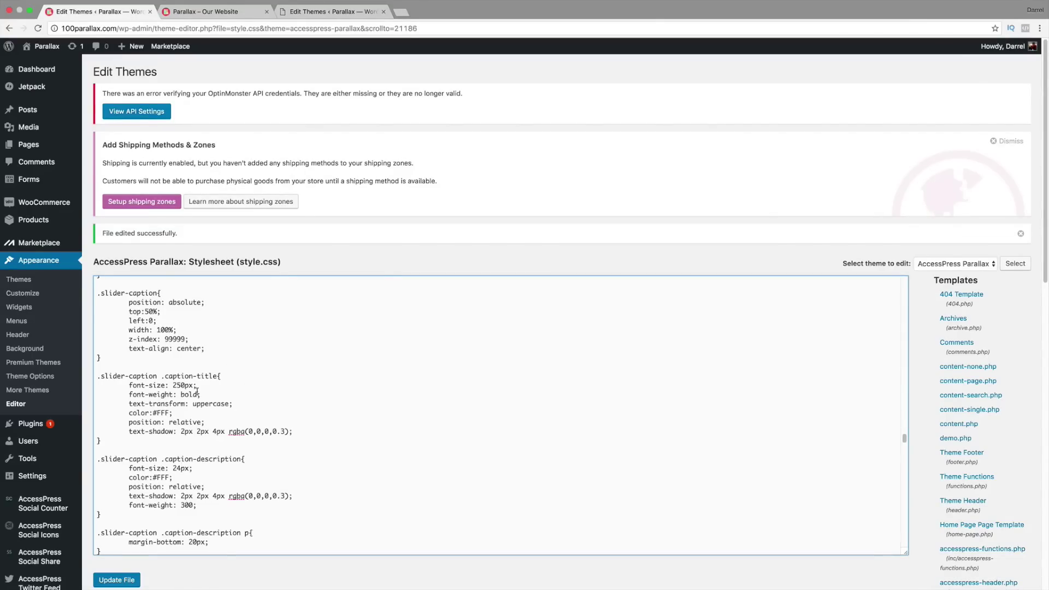
drag(164, 377, 213, 376)
scroll(225, 374, up, 1)
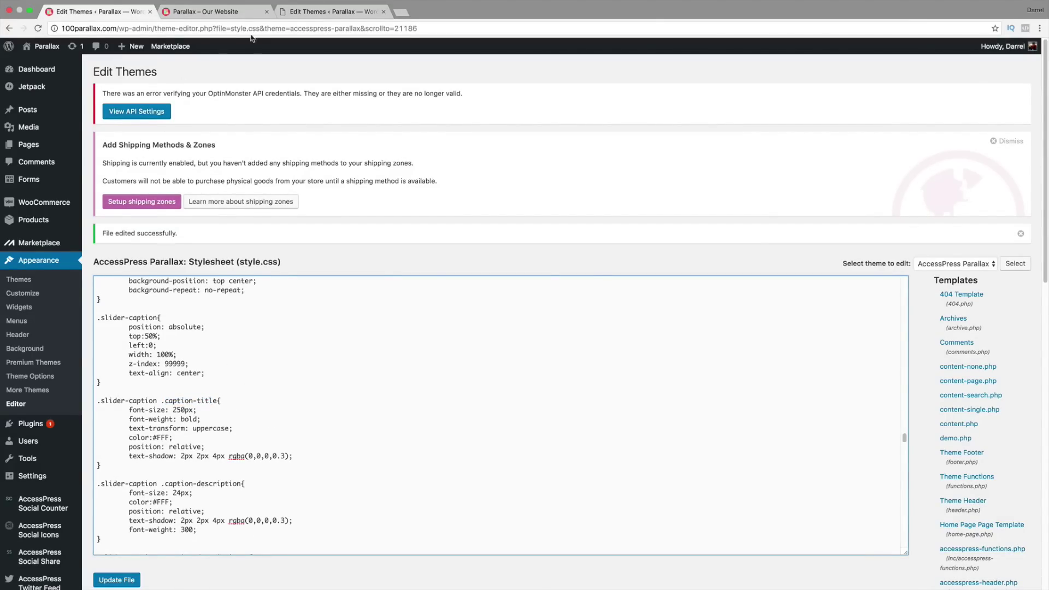
click(309, 11)
drag(98, 300, 214, 300)
click(182, 310)
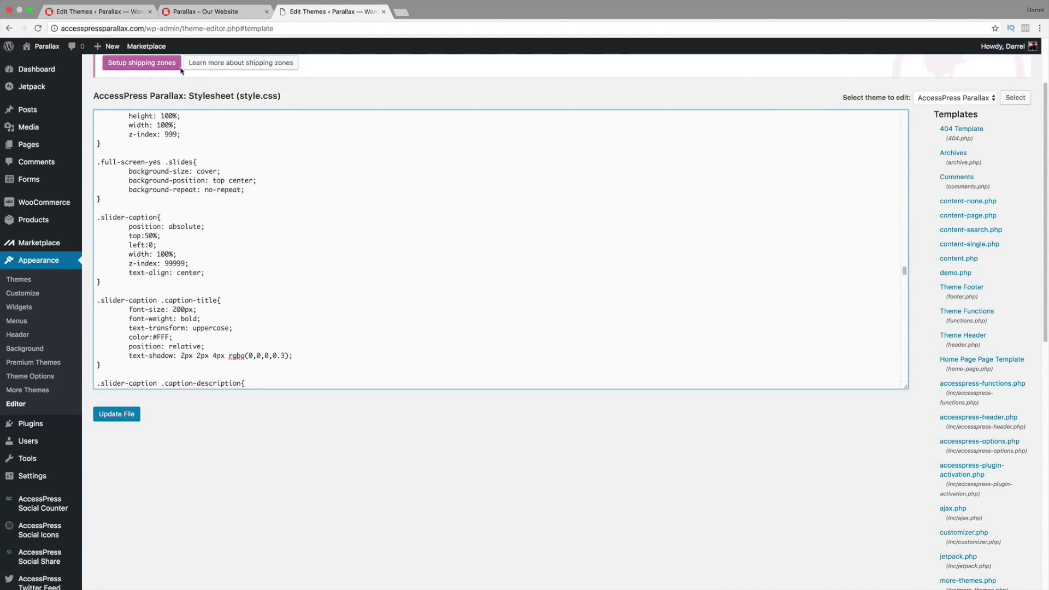
click(115, 16)
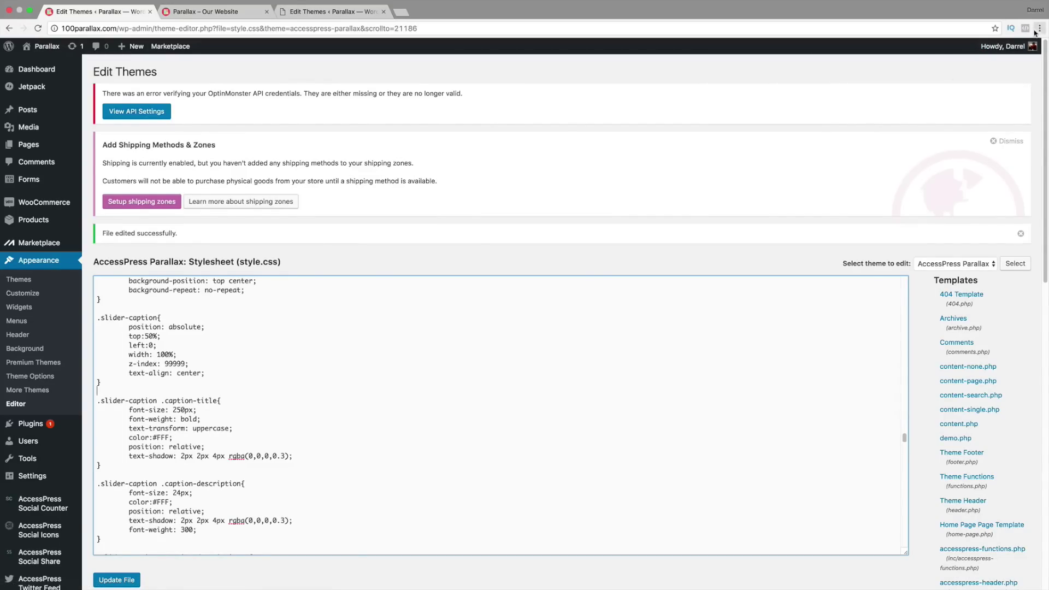
click(333, 12)
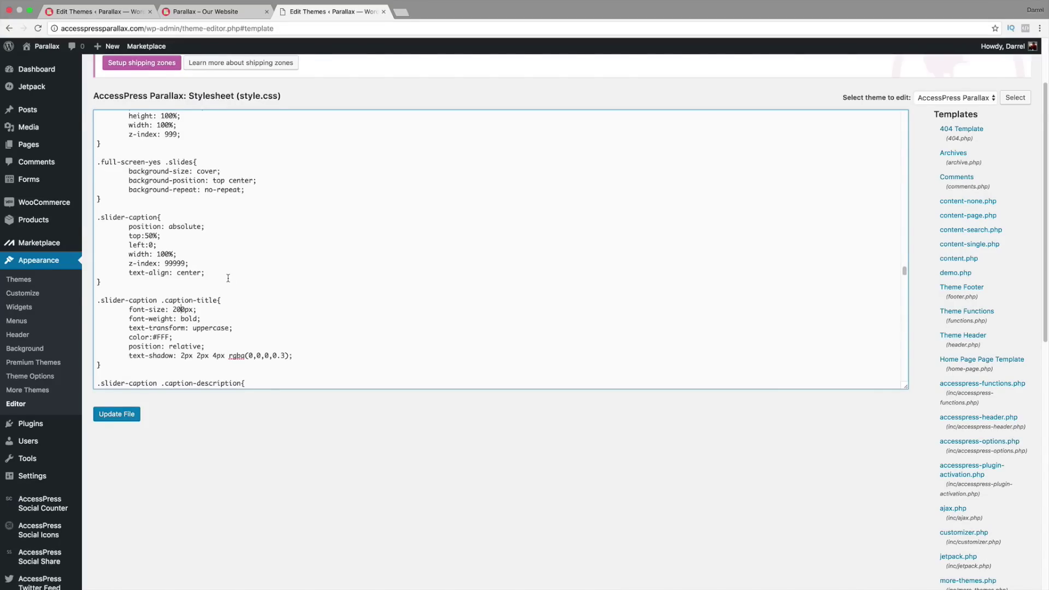
Step: Visit the accesspressparallax.com live home page and select its large PARALLAX slider heading
mouse_move(44, 47)
click(53, 65)
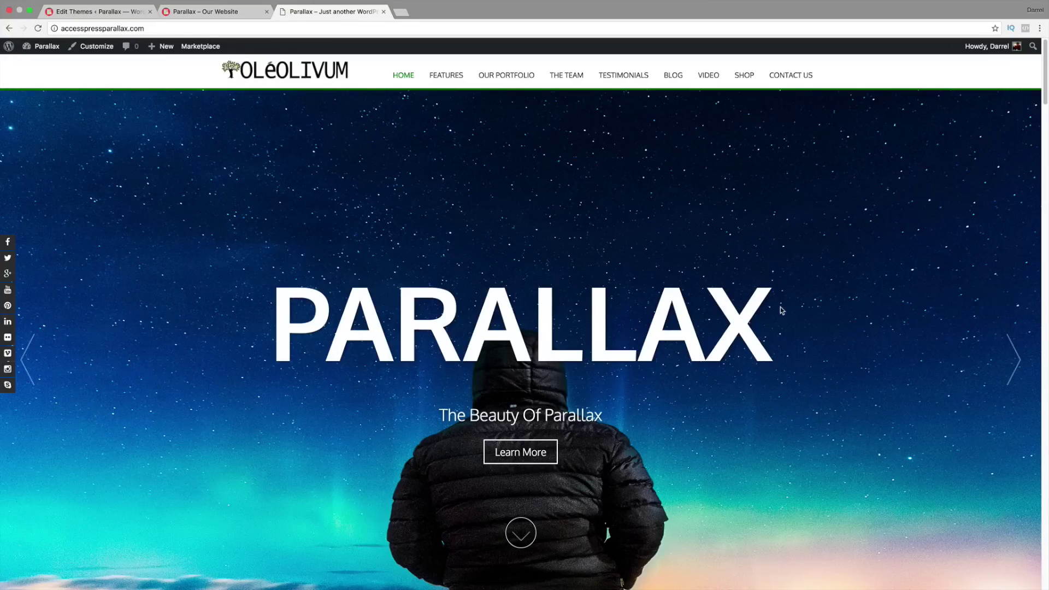
drag(783, 310, 272, 310)
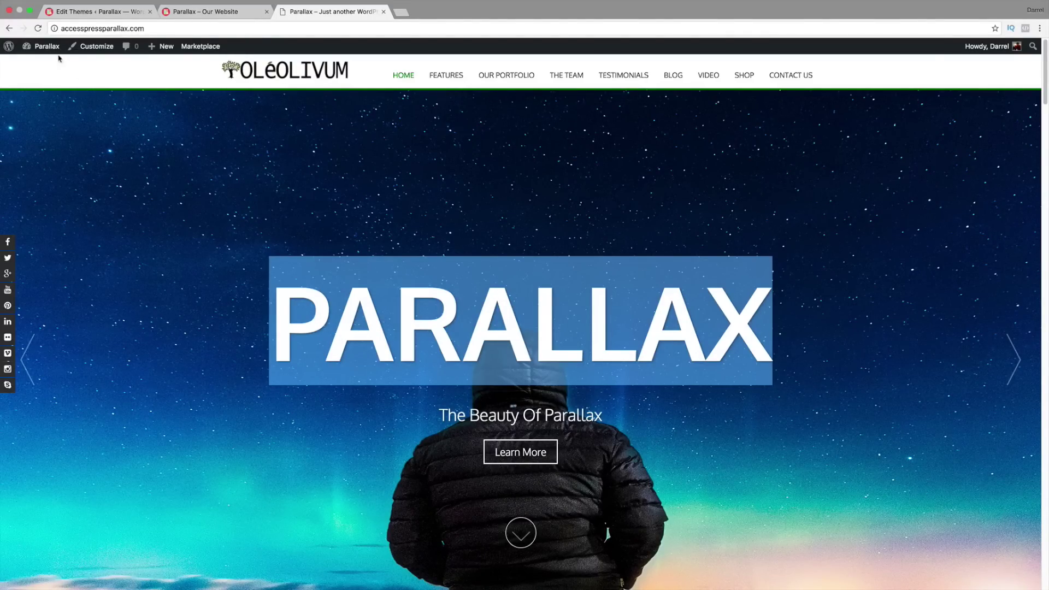
Step: Confirm your site's Theme Options Tools Custom CSS box is empty, then load the demo site's Dashboard
click(95, 12)
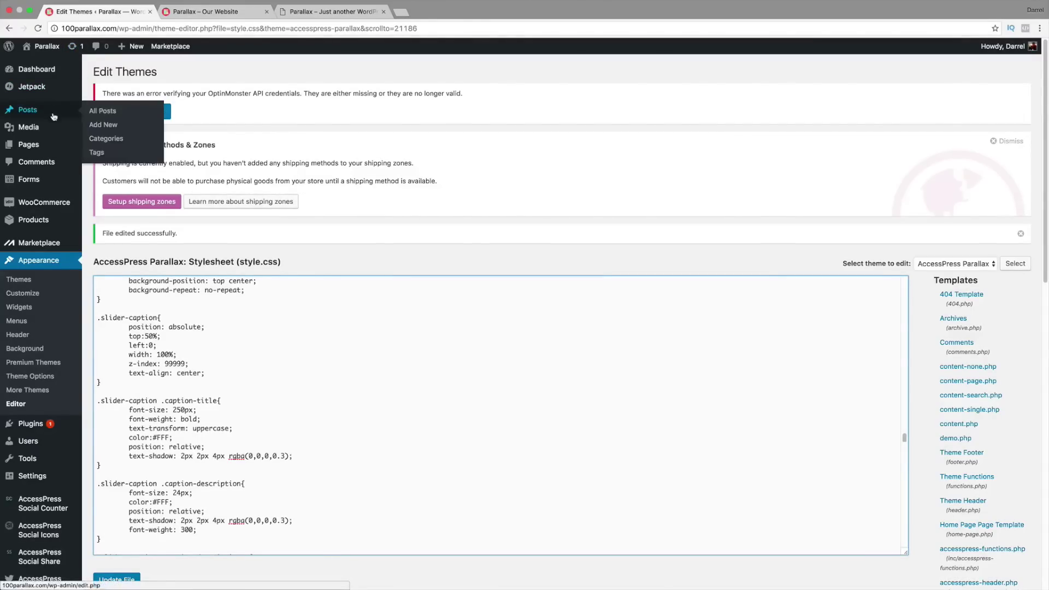
click(46, 377)
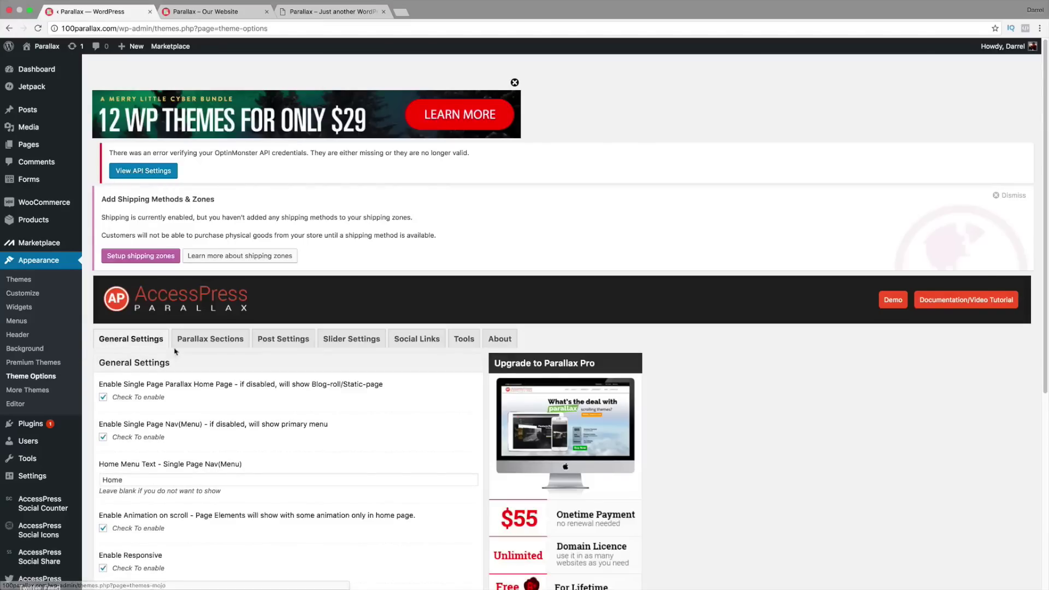
scroll(222, 345, down, 1)
scroll(221, 344, down, 1)
click(464, 304)
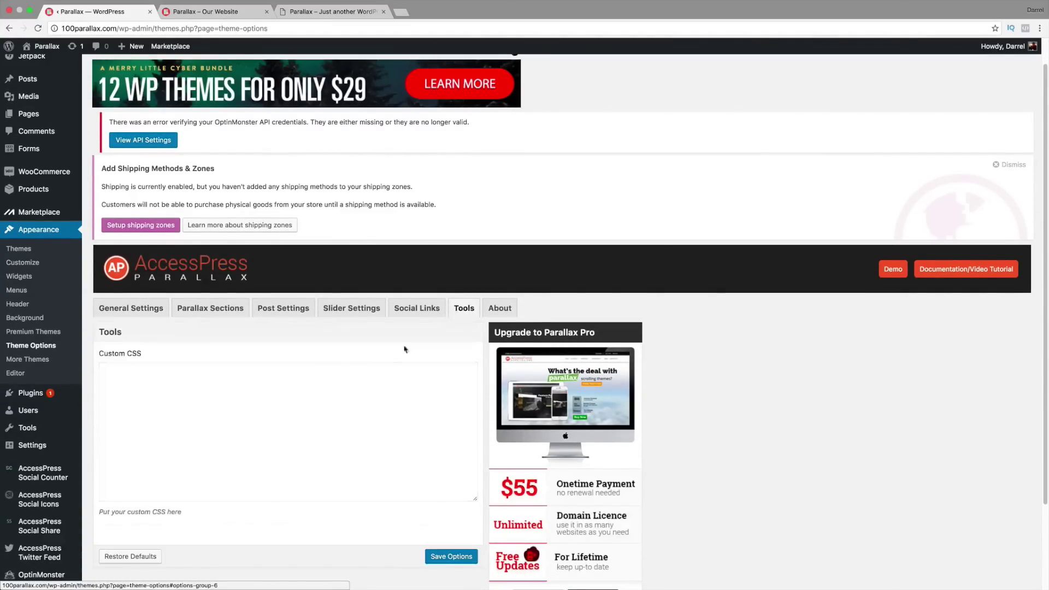
scroll(328, 360, down, 1)
click(234, 375)
click(330, 12)
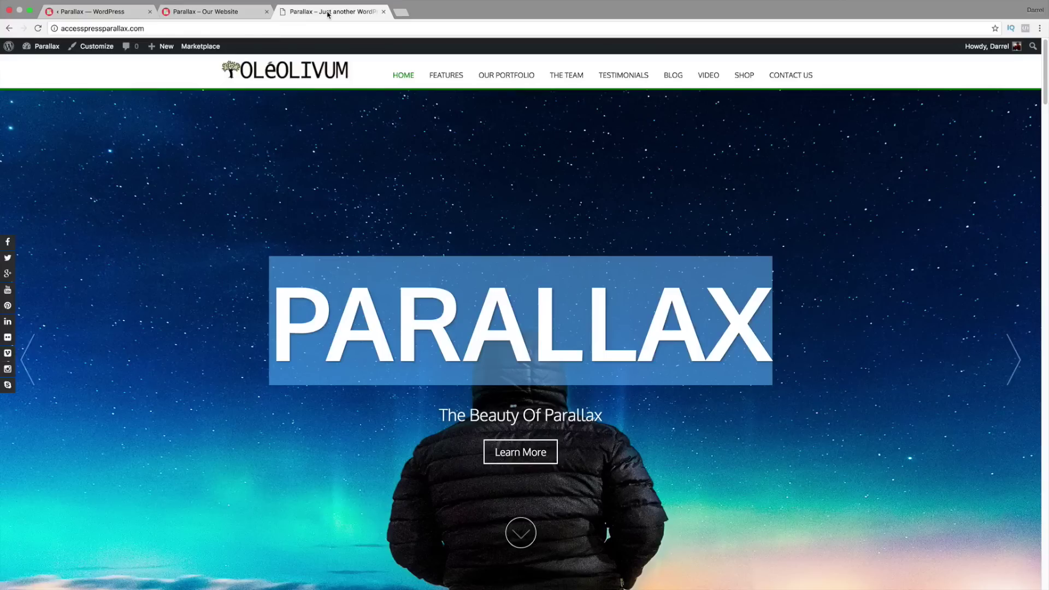
click(42, 65)
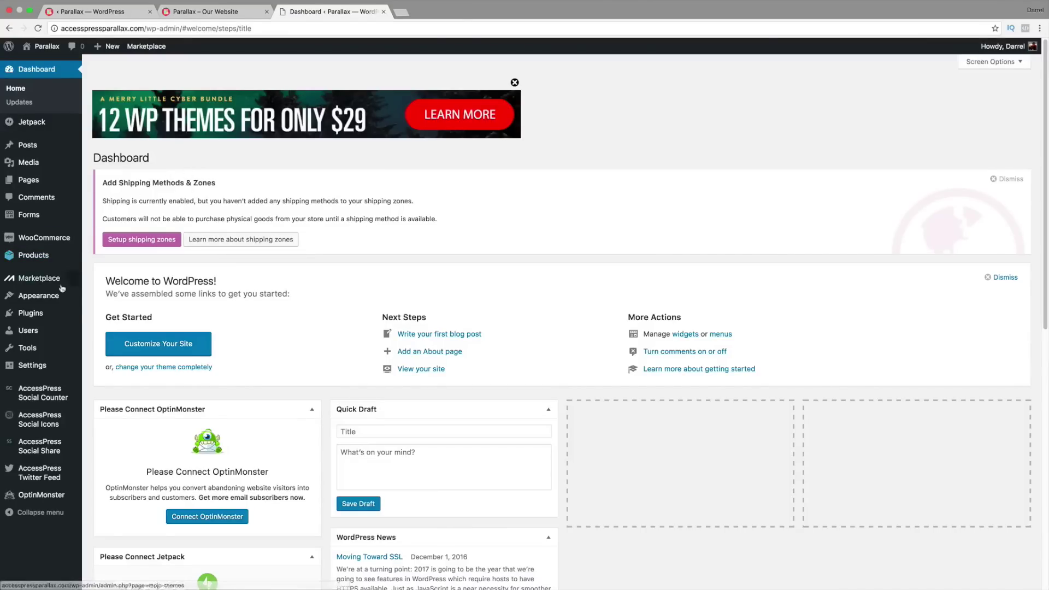
Step: Copy all the Custom CSS from the demo site's Theme Options Tools tab
mouse_move(43, 347)
mouse_move(44, 301)
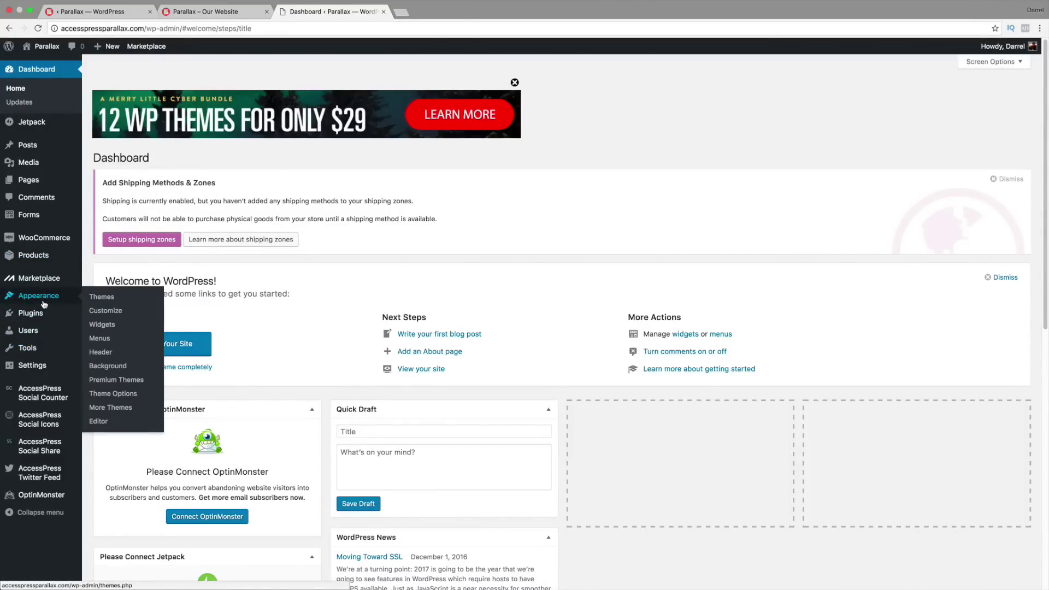
click(118, 393)
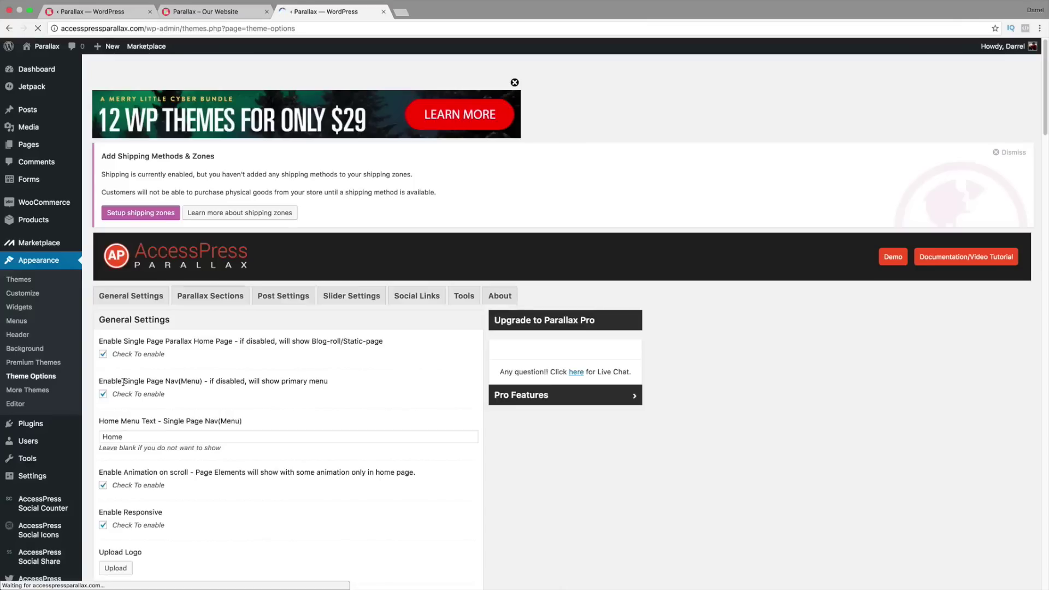
click(464, 295)
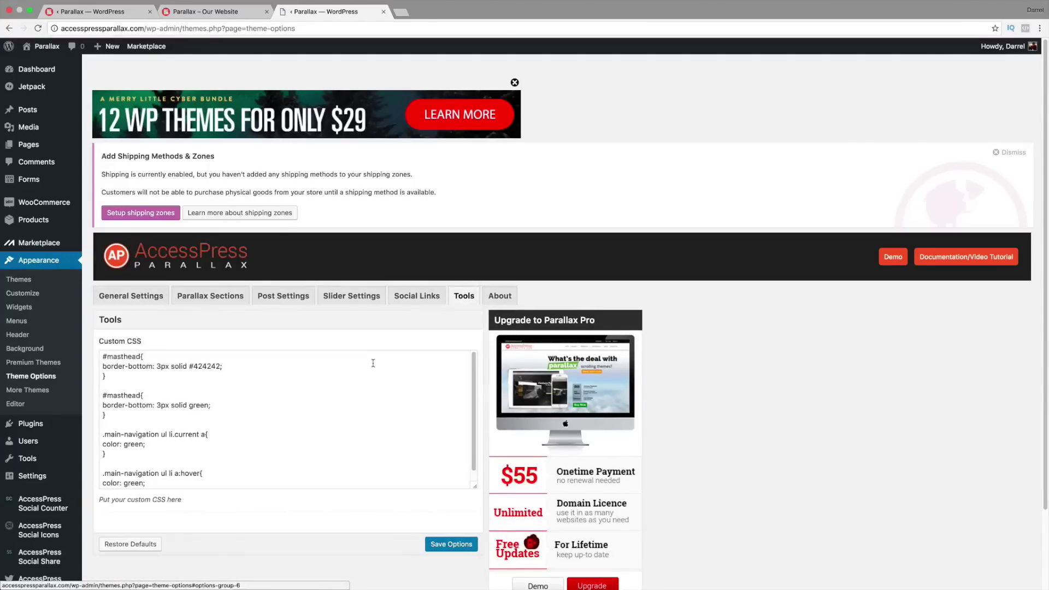
scroll(306, 381, down, 1)
drag(164, 457, 81, 303)
right_click(129, 340)
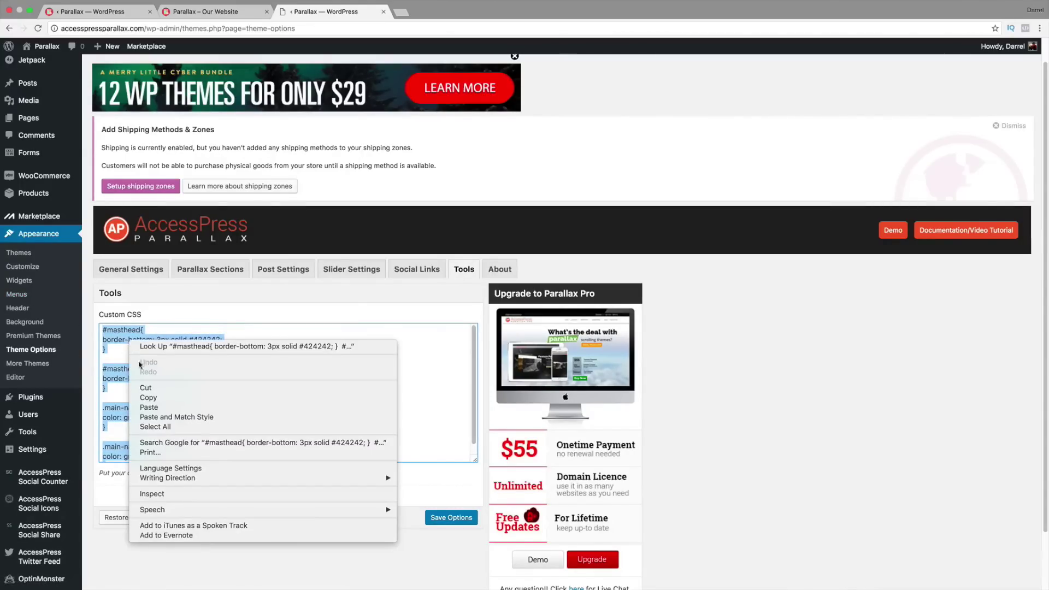
click(155, 398)
Step: Paste the green header CSS into your site's Custom CSS box and save options
click(93, 12)
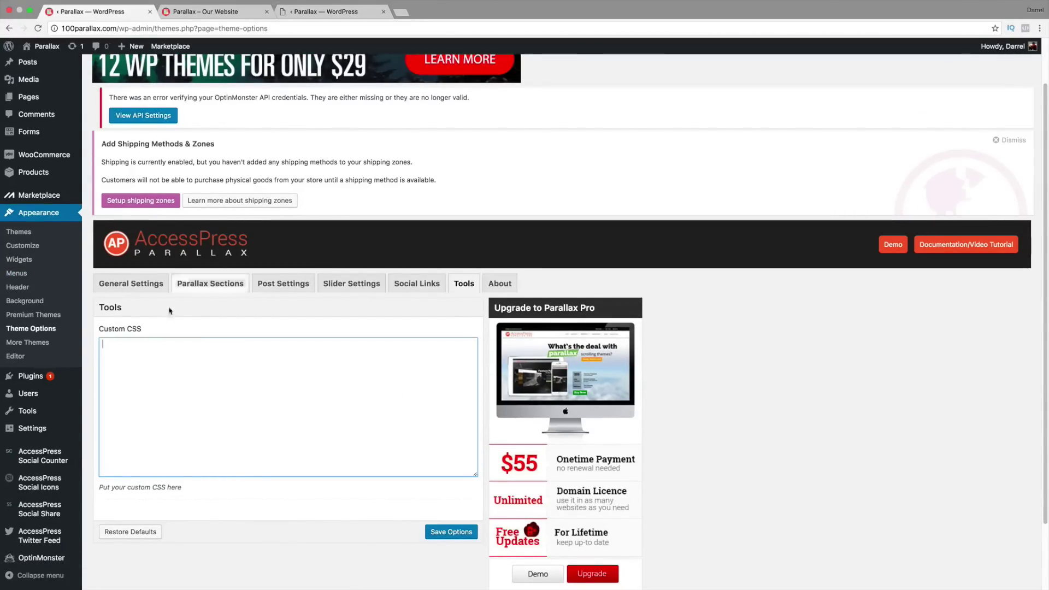
right_click(112, 375)
click(129, 420)
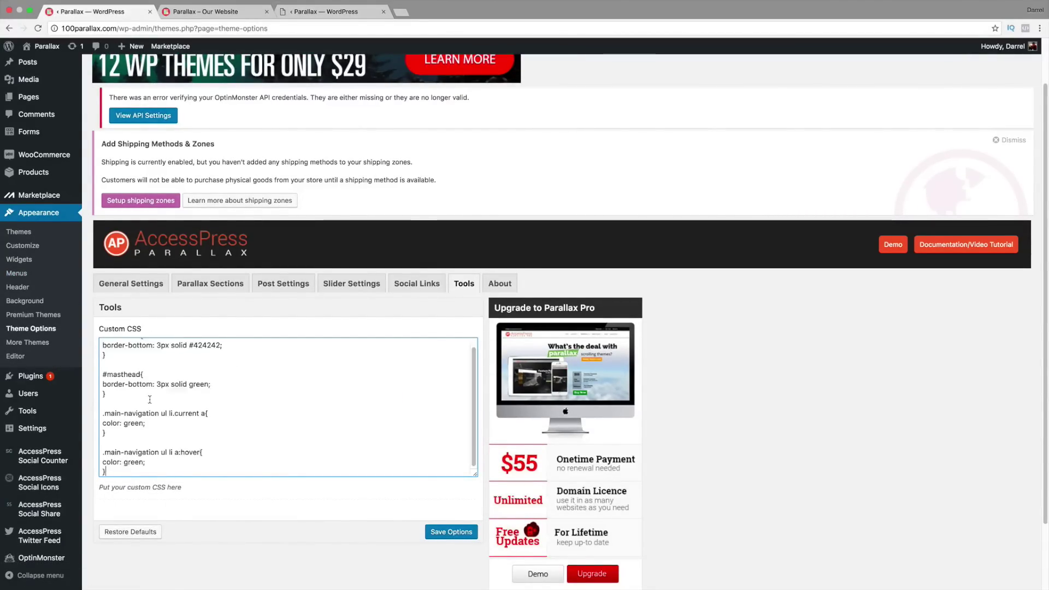
scroll(154, 407, down, 1)
double_click(130, 377)
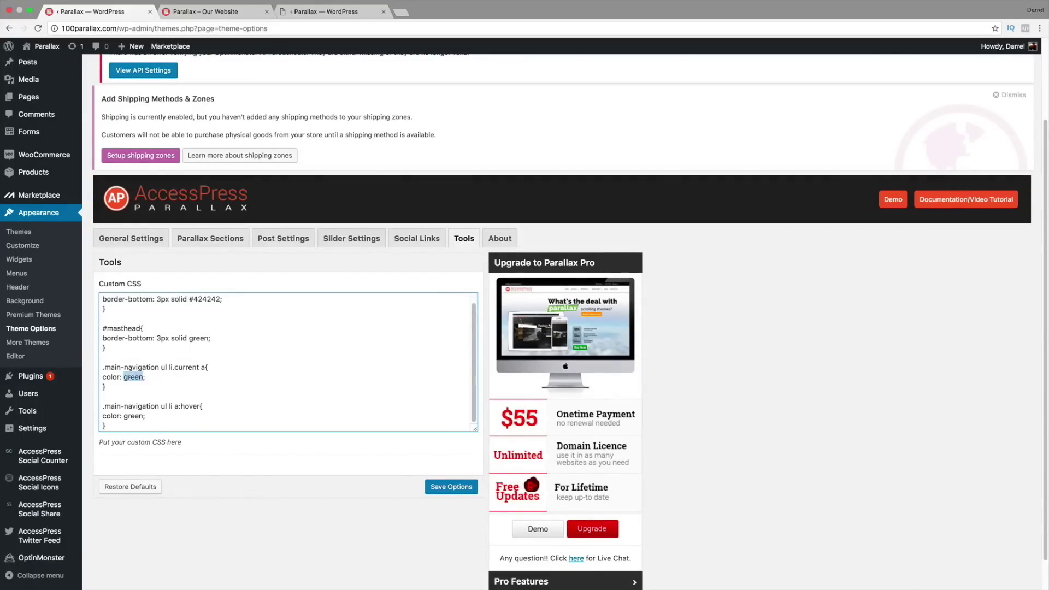
double_click(134, 416)
click(452, 487)
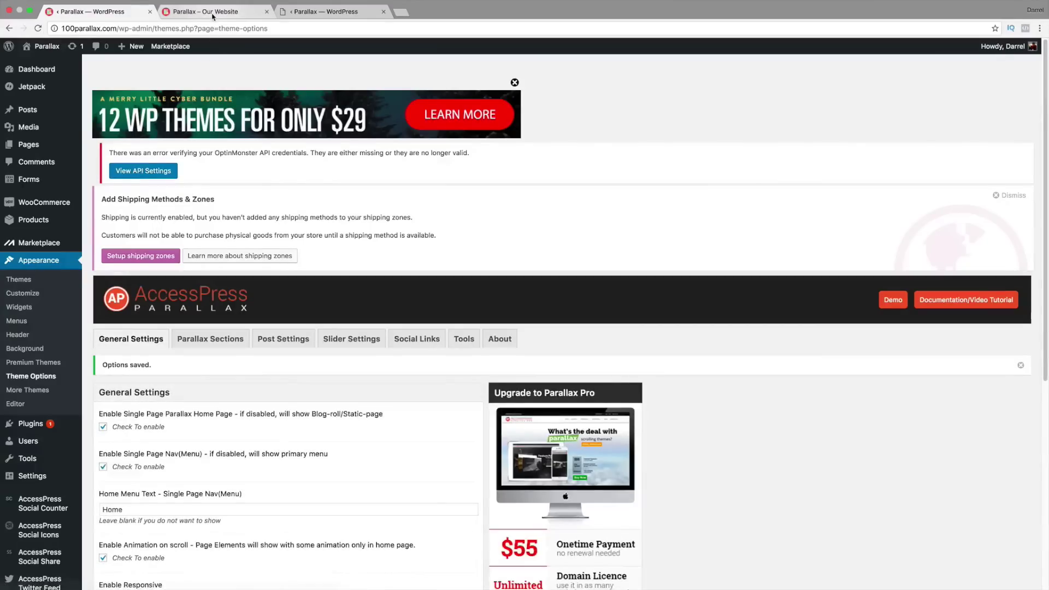
Step: Reload your live site to see the green masthead border and menu links
click(210, 12)
click(39, 28)
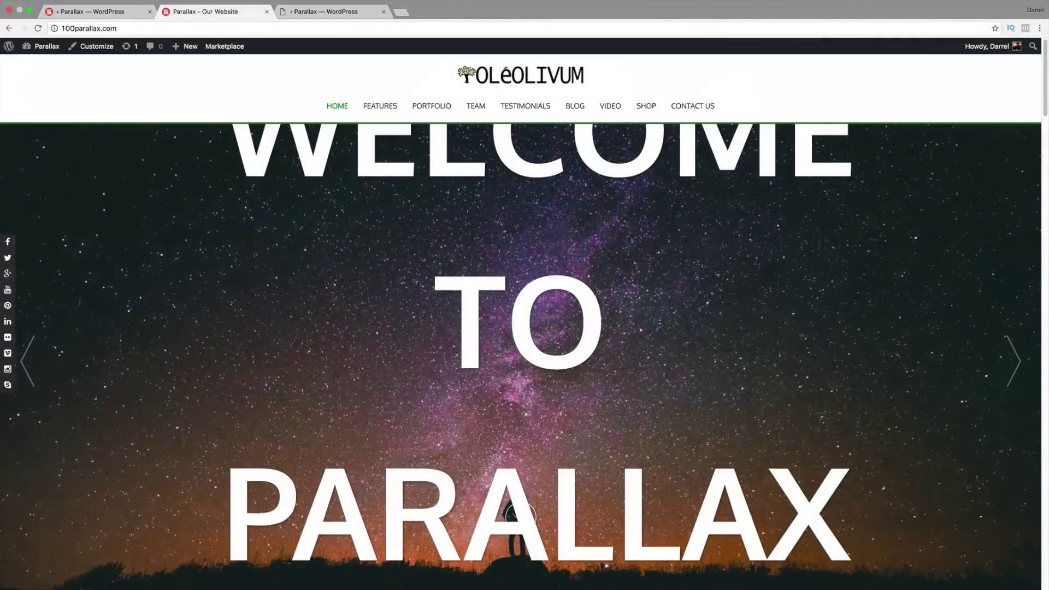
click(1013, 361)
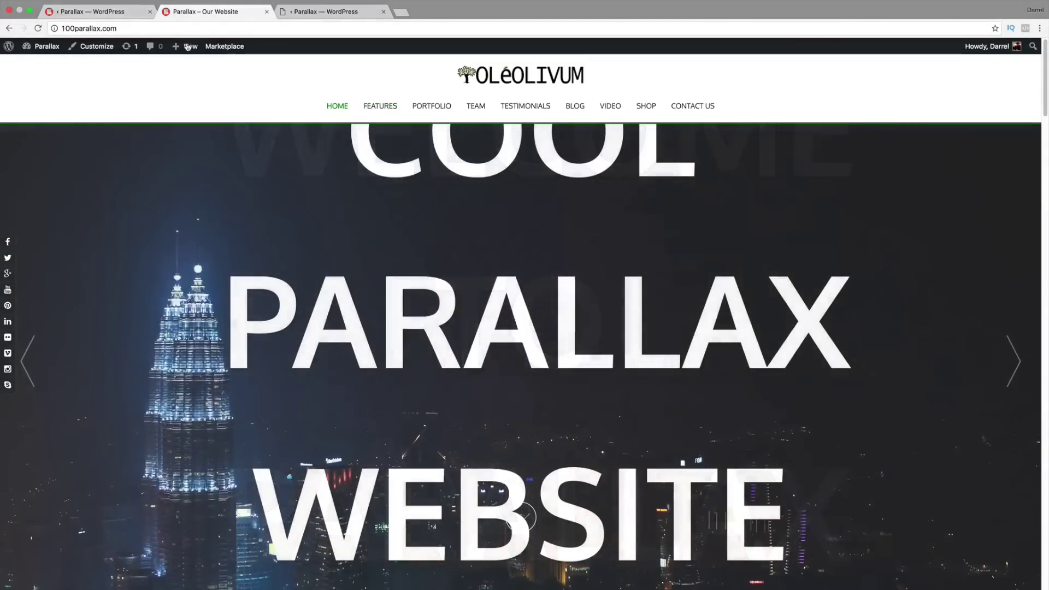
mouse_move(188, 47)
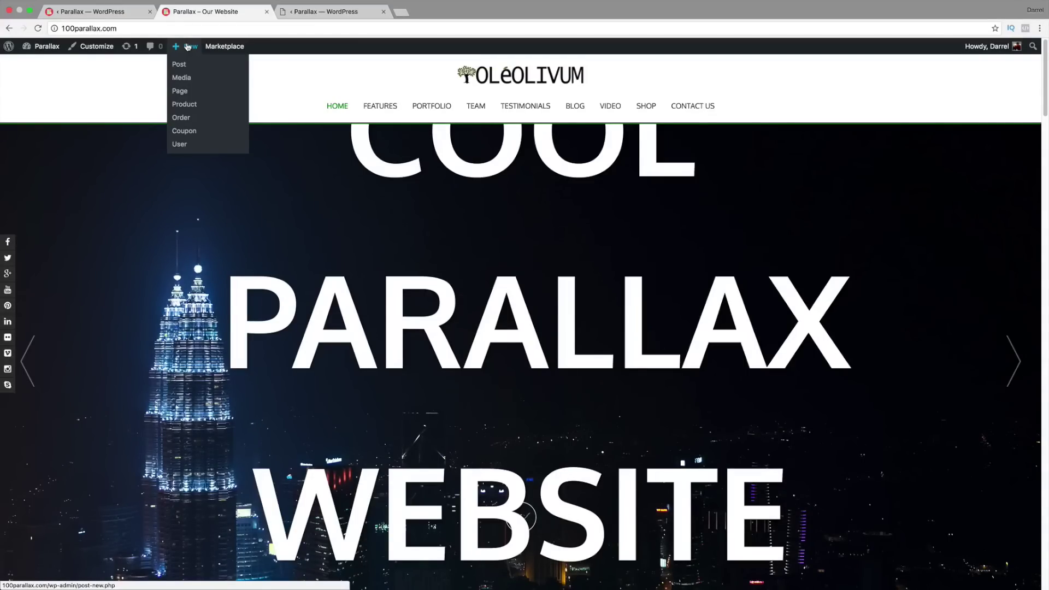
Step: Review the saved Custom CSS in your site's Theme Options Tools tab
click(124, 12)
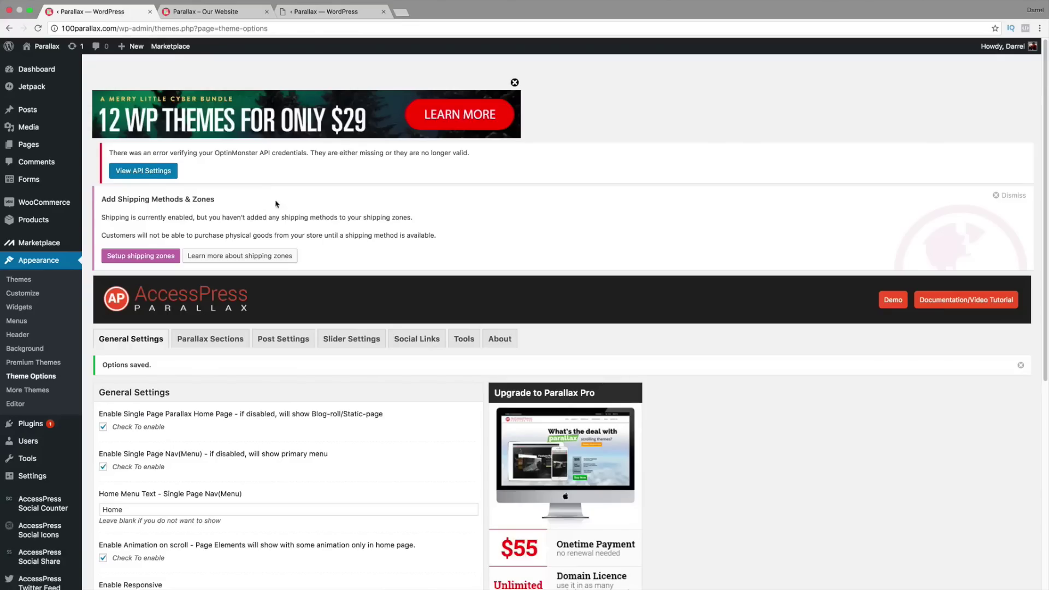
scroll(310, 335, down, 3)
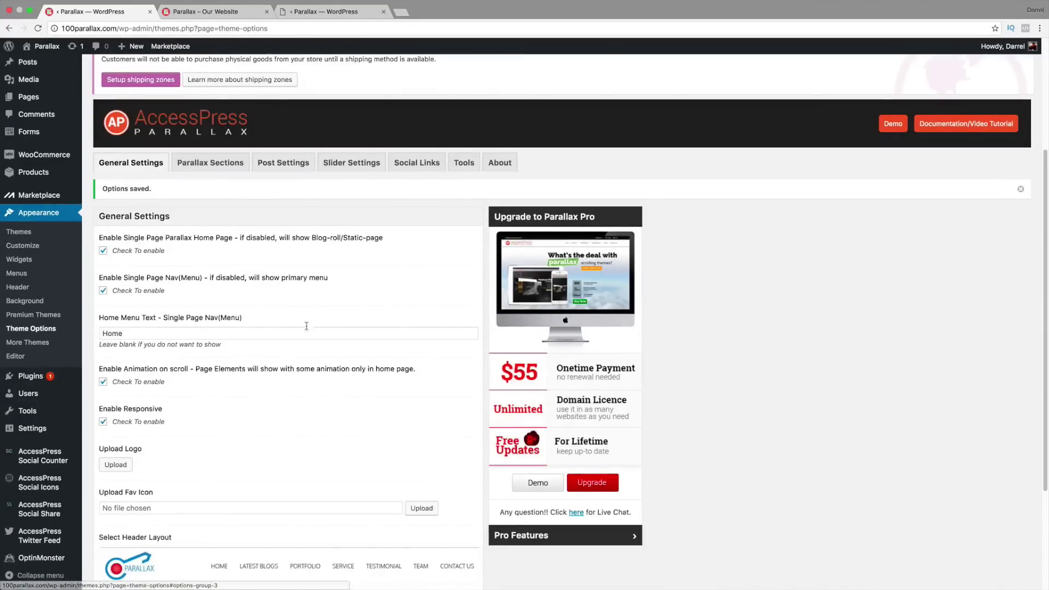
click(464, 162)
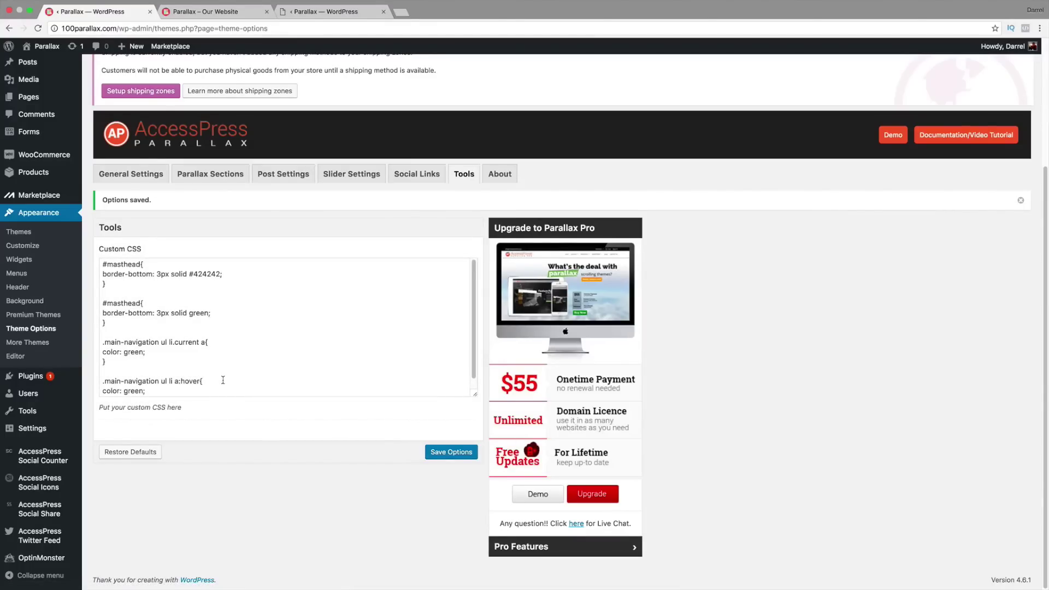
scroll(224, 374, down, 1)
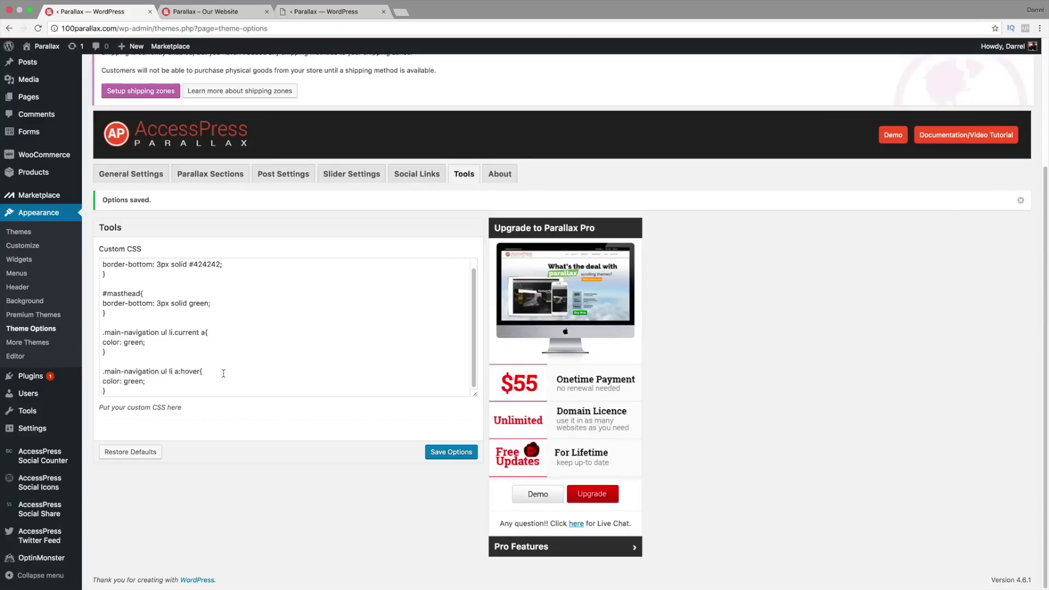
mouse_move(40, 58)
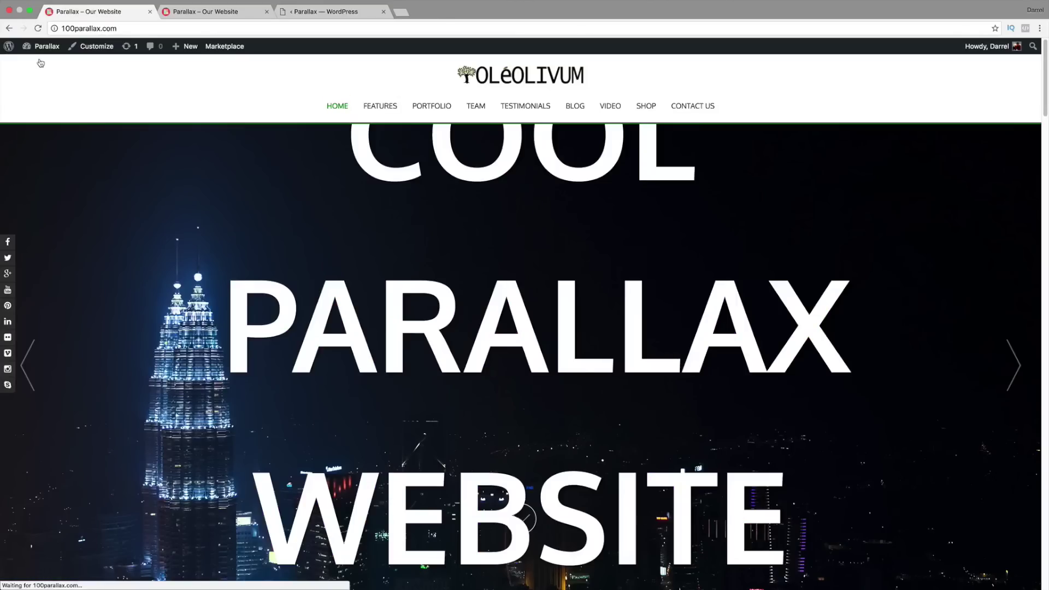
Step: Scroll through the demo site's front page sections
click(363, 27)
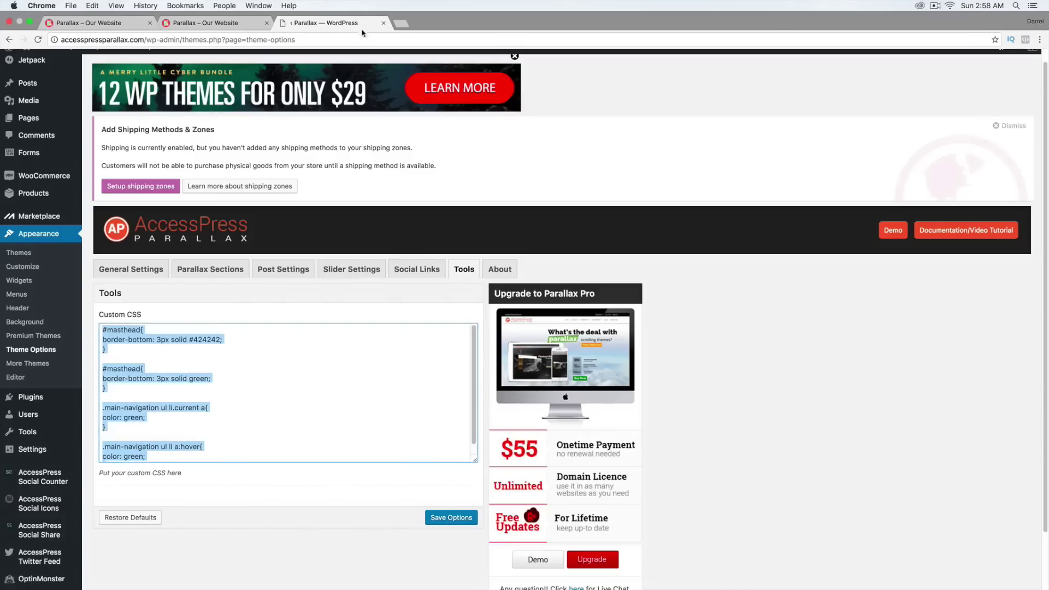
mouse_move(48, 67)
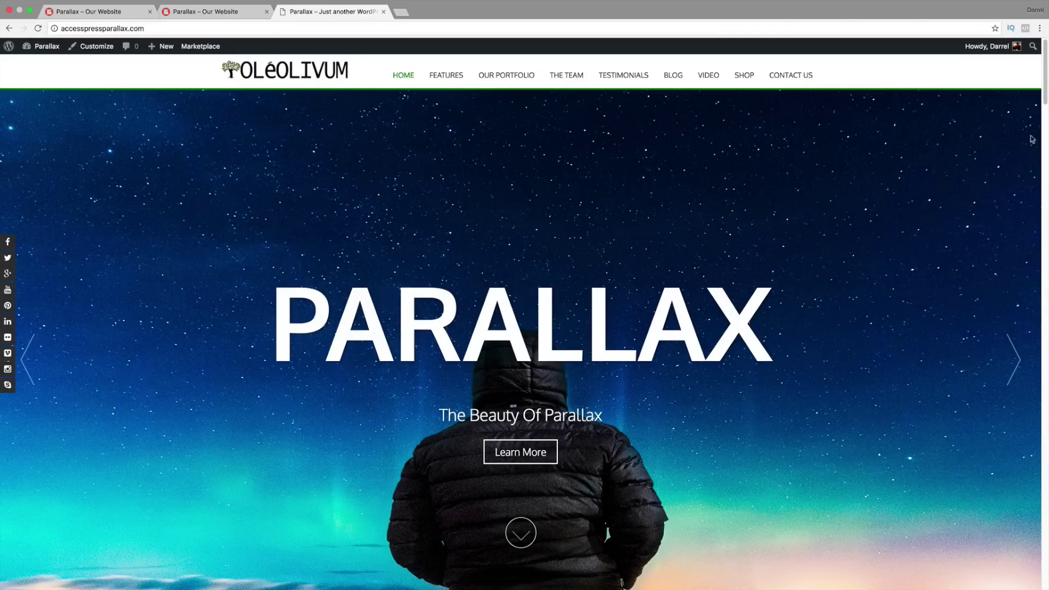
drag(1047, 93, 1046, 565)
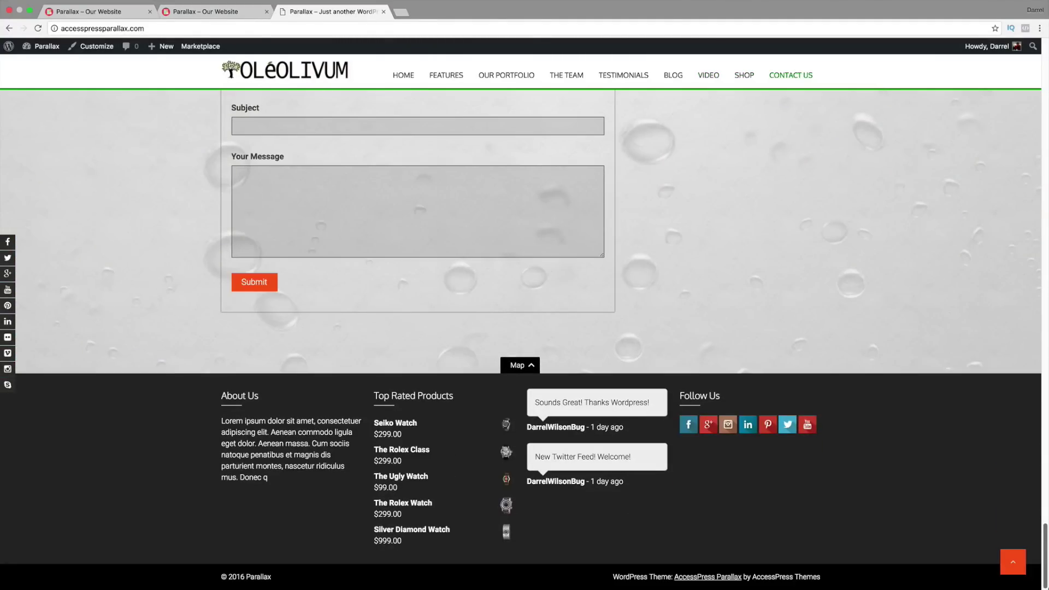
scroll(151, 132, up, 20)
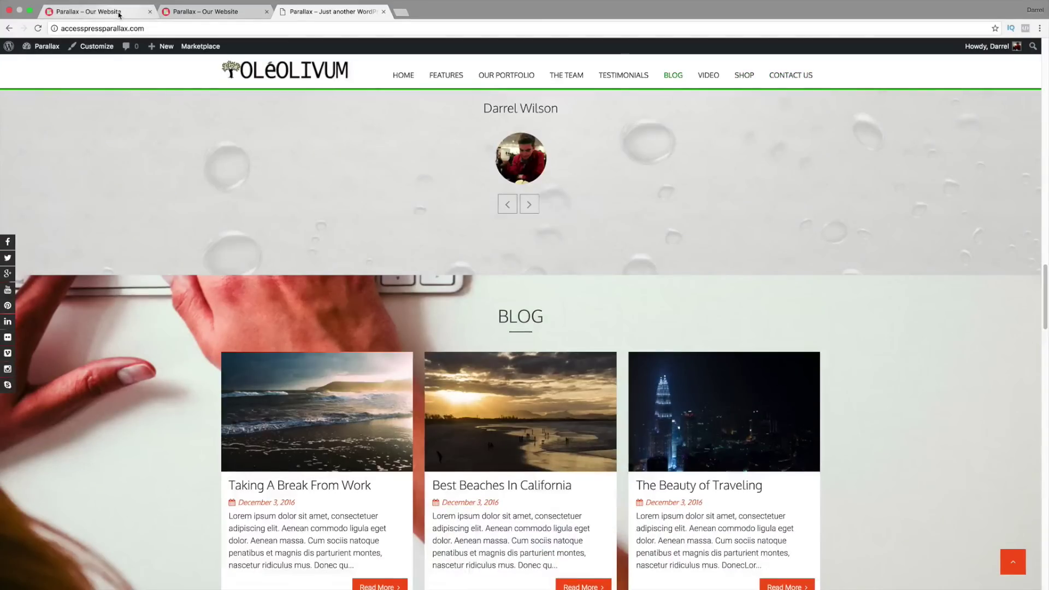
Step: Compare your site's Blog section with the demo, then return to the demo page's top
click(119, 12)
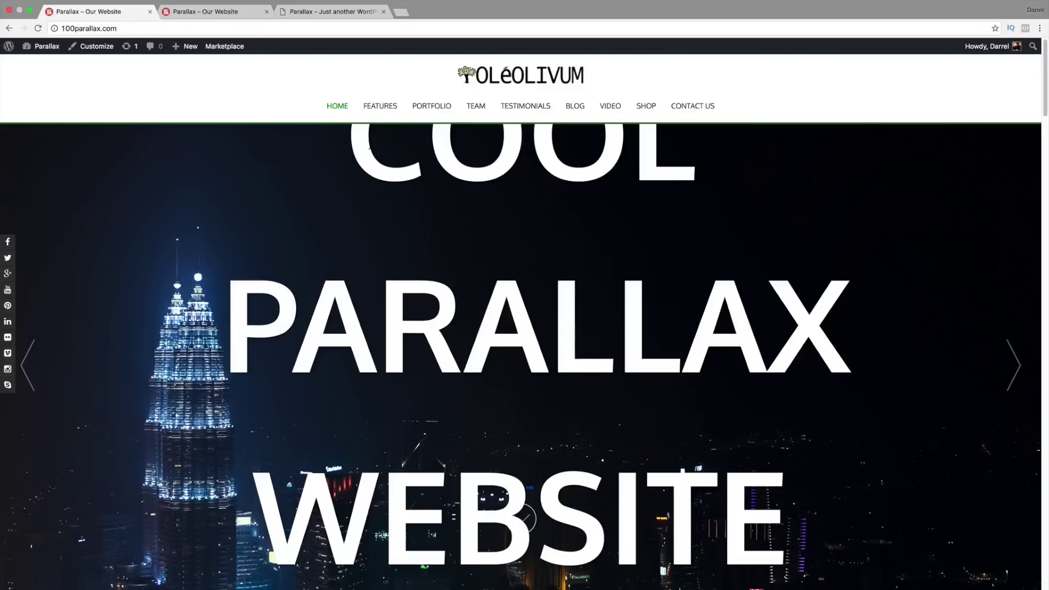
click(573, 109)
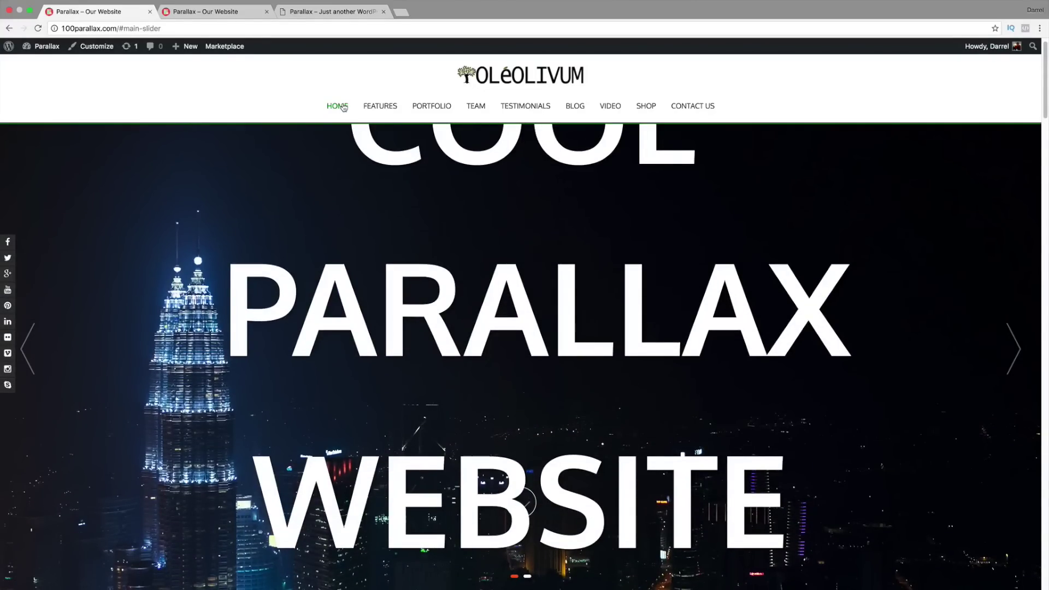
click(360, 23)
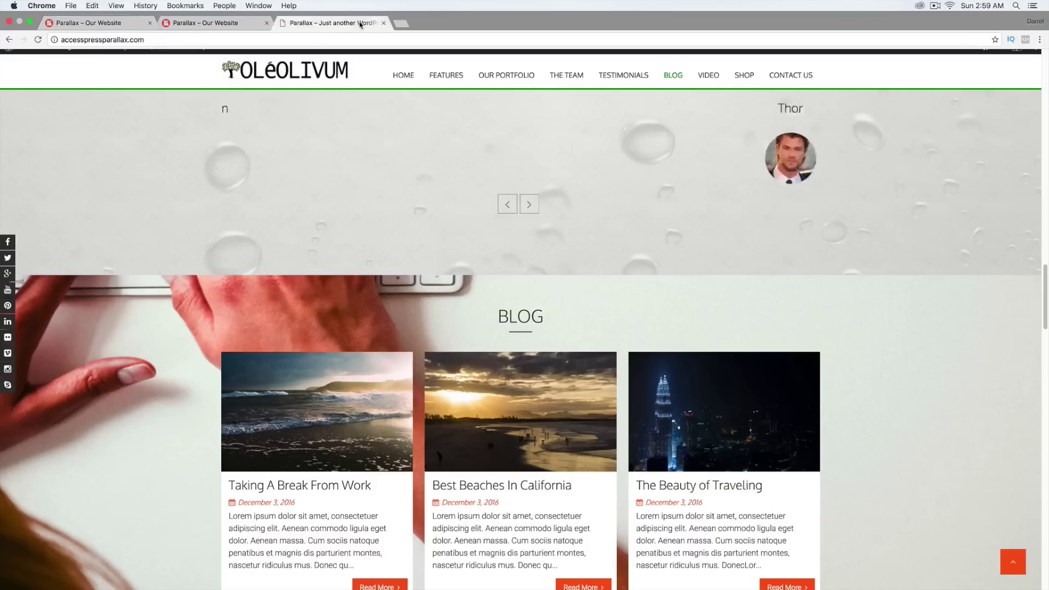
drag(1047, 316, 1047, 82)
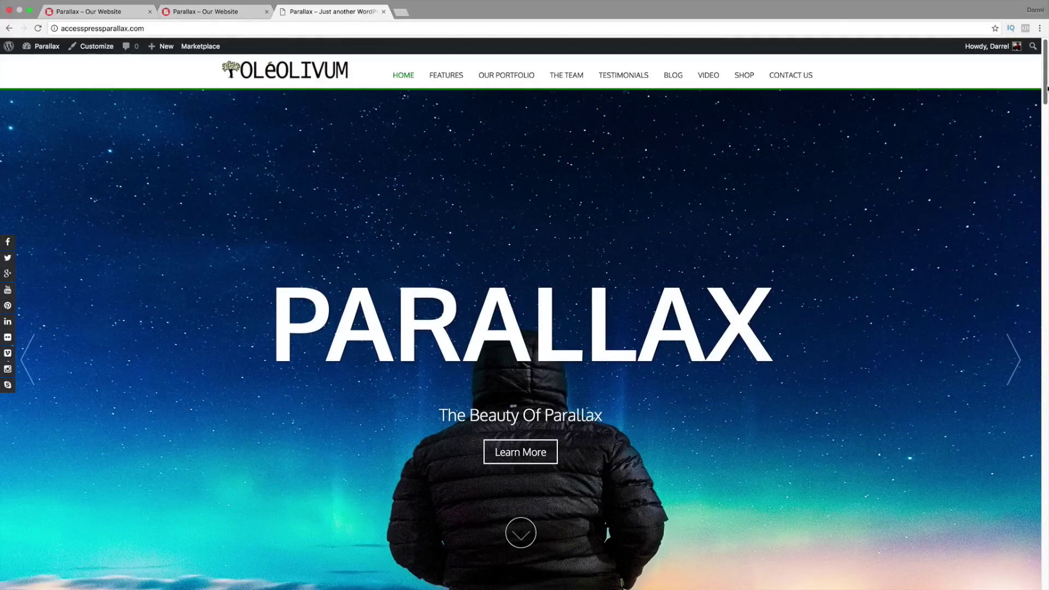